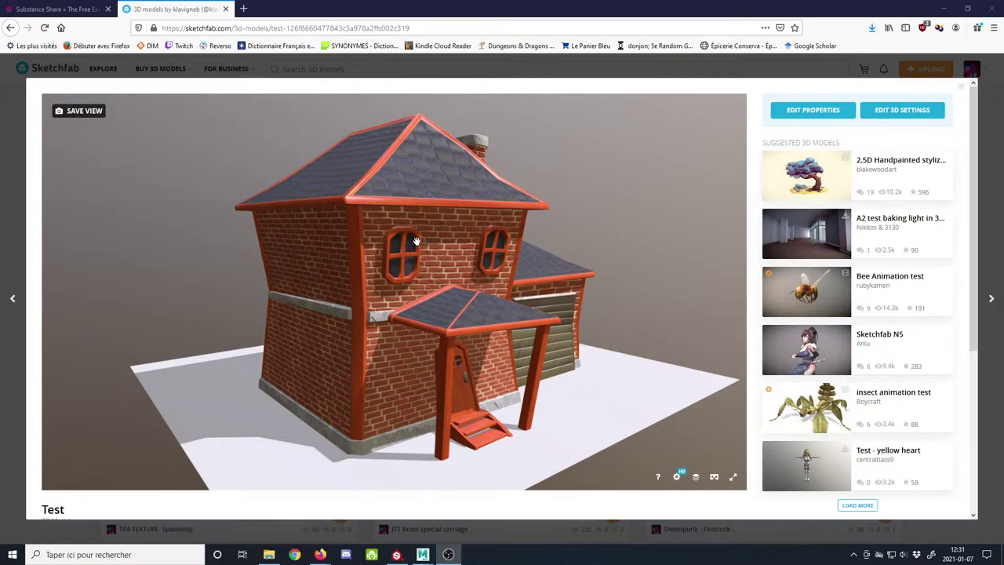
Step: Inspect the house model on Sketchfab, viewing the Base Color texture of the Paint_Over_Cheat material in 2D
mouse_move(418, 243)
mouse_down()
mouse_move(386, 246)
mouse_move(412, 241)
mouse_move(399, 252)
mouse_up()
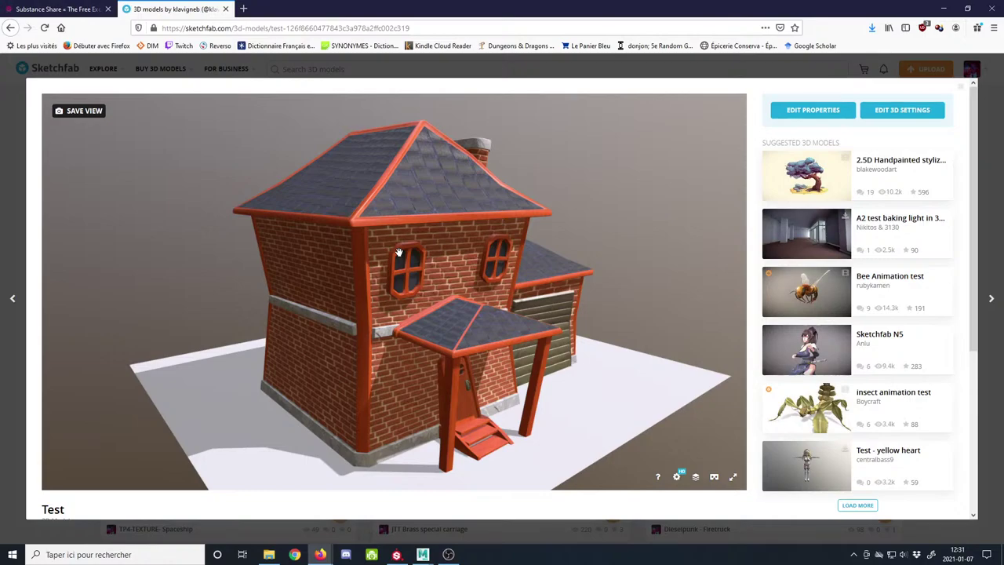
drag(399, 256, 415, 262)
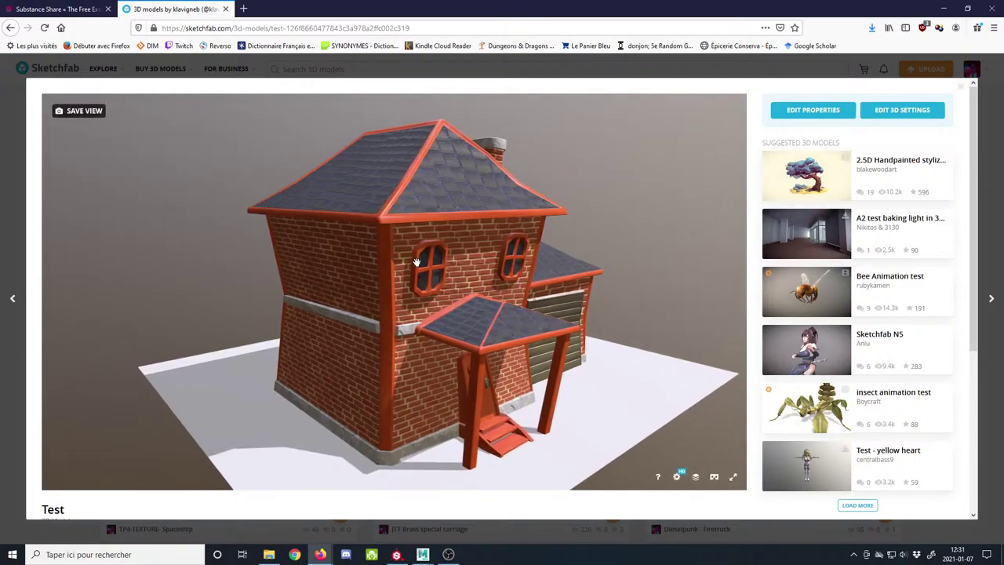
click(696, 477)
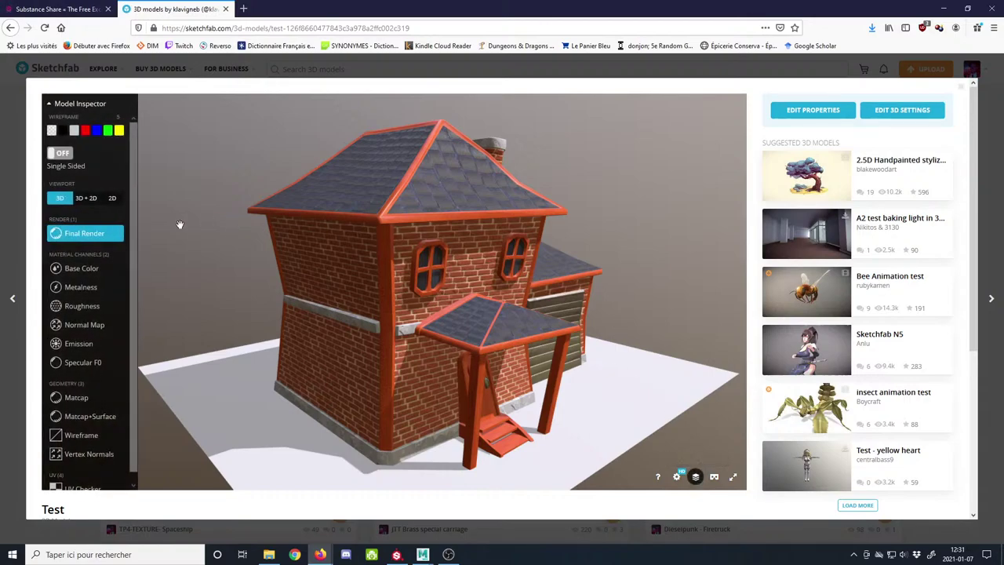
click(112, 199)
click(91, 269)
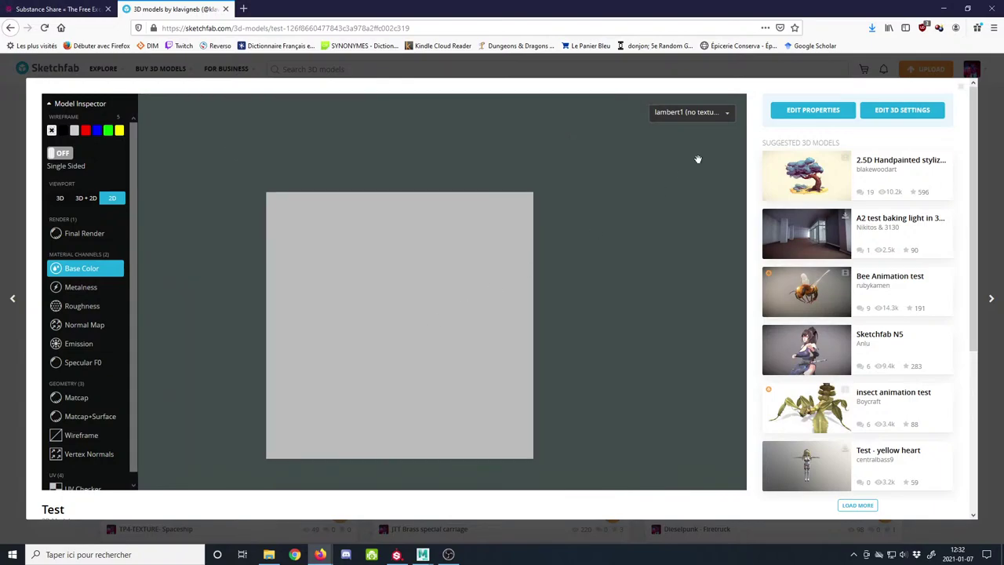
click(701, 113)
click(682, 140)
drag(320, 298, 343, 235)
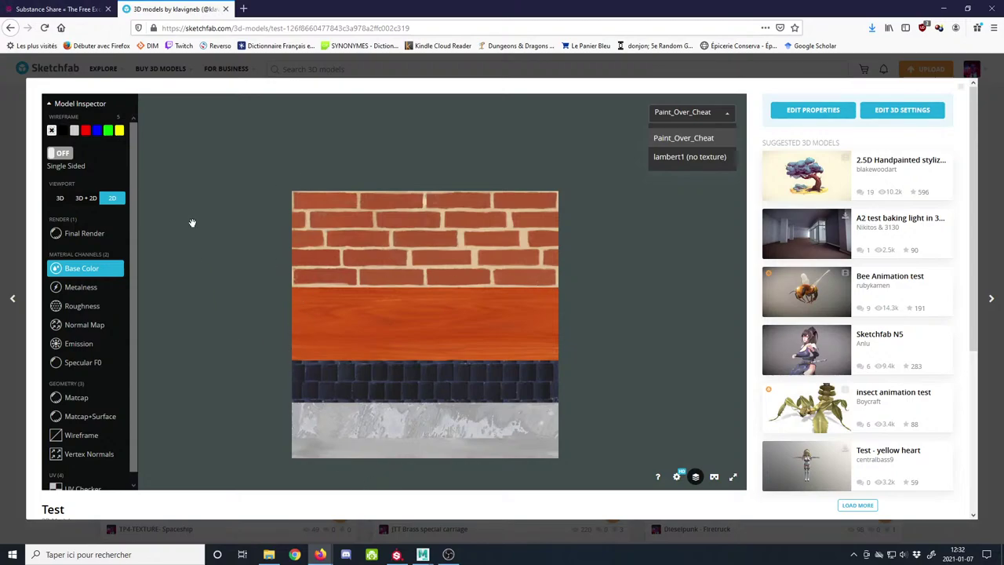
Step: Return the house to the 3D view with Final Render and look at it from a slightly different angle
click(59, 199)
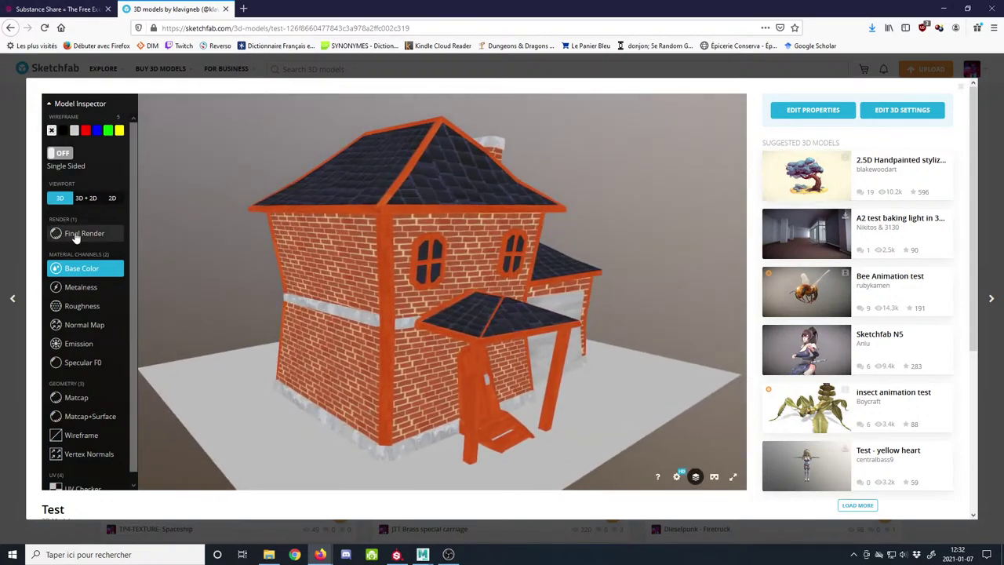
click(82, 233)
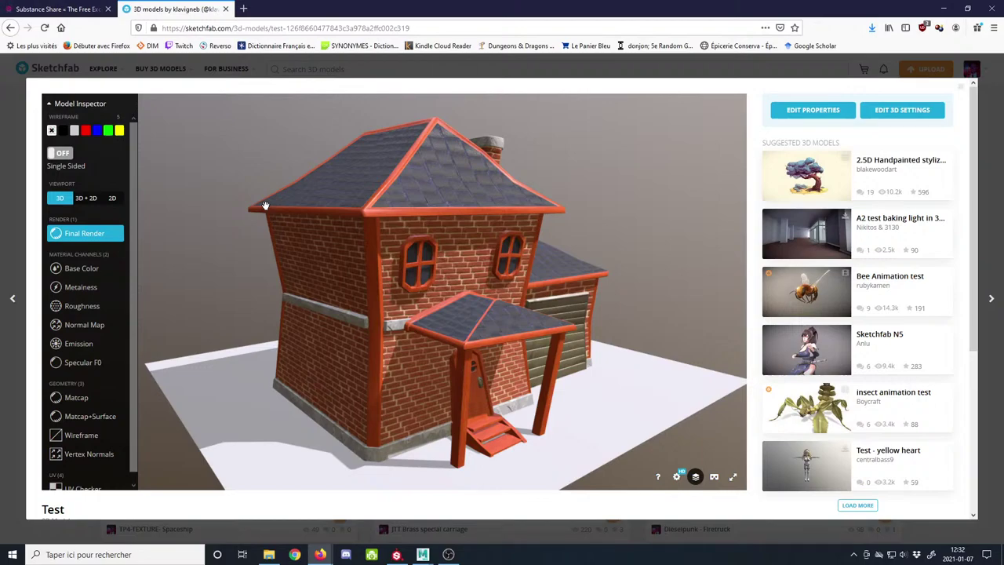
drag(312, 209, 322, 215)
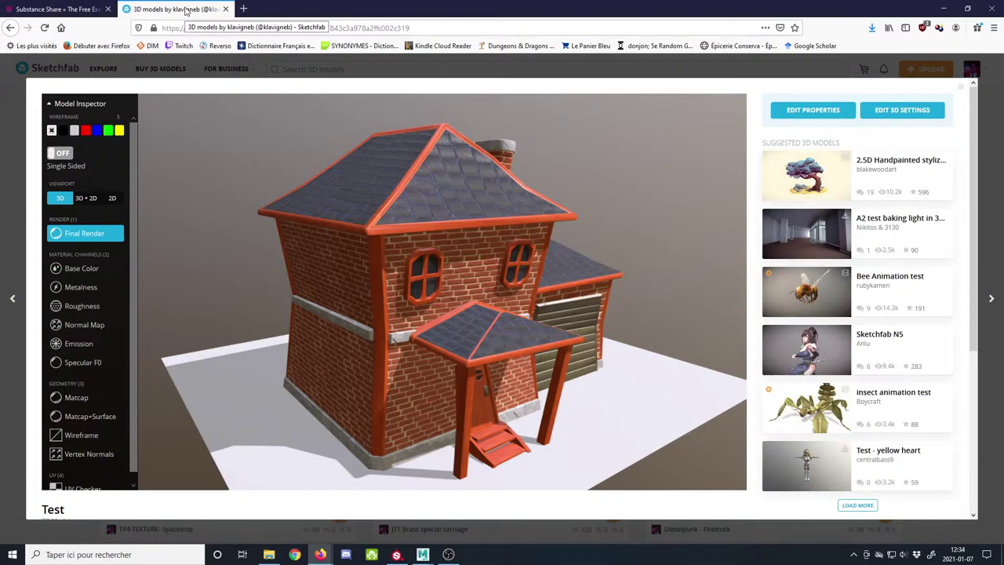
Step: Close the Sketchfab page, switch to Substance Painter and look over its Materials and Smart materials, then minimize it
middle_click(186, 10)
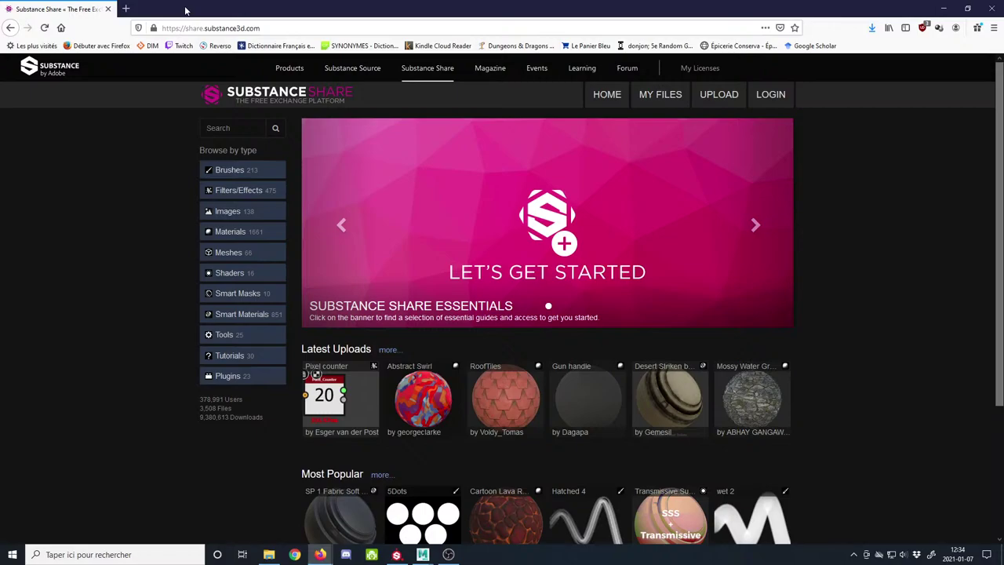
click(400, 555)
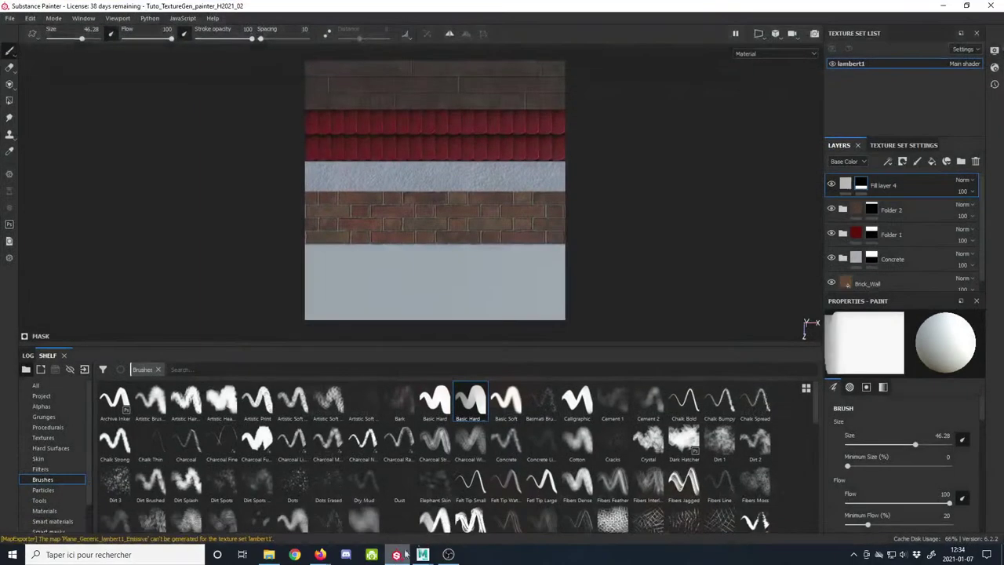
click(45, 511)
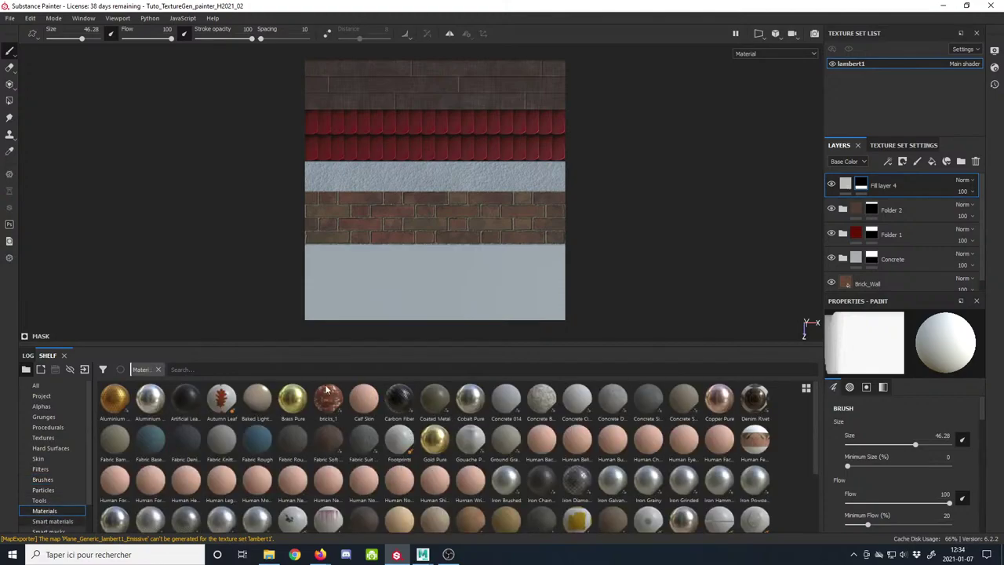
key(Down)
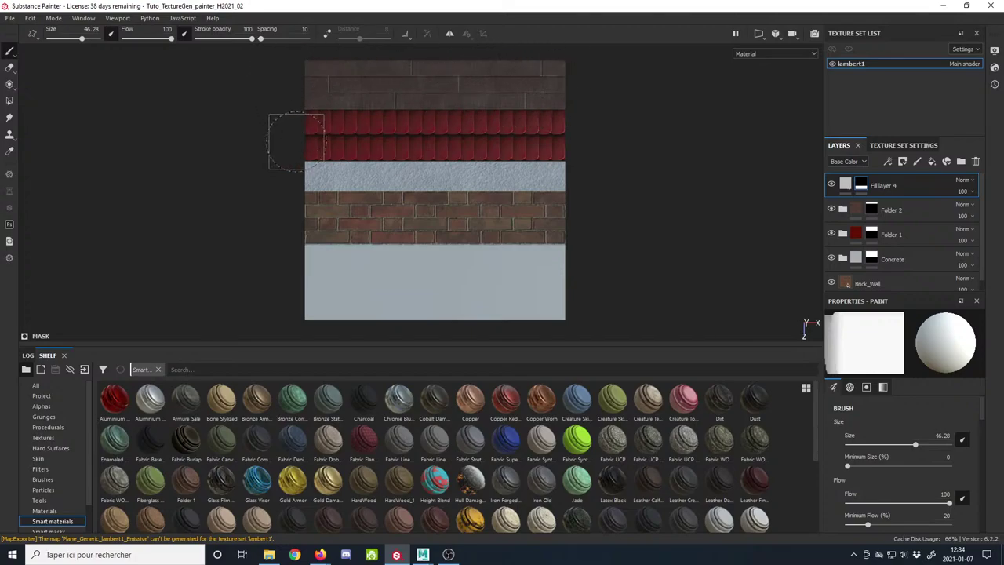
click(944, 5)
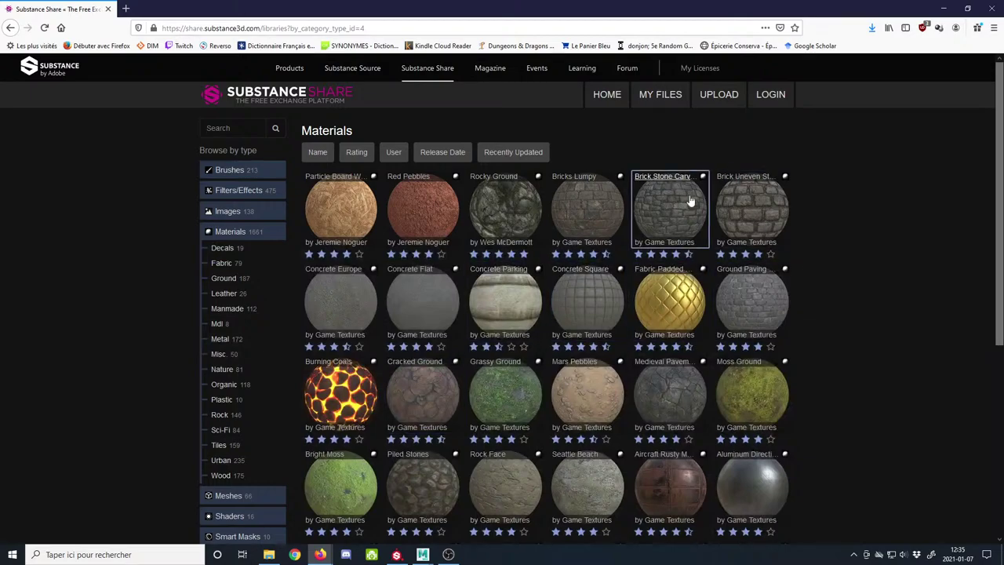
Step: Browse the first page of the Materials library on Substance Share
scroll(832, 426, down, 3)
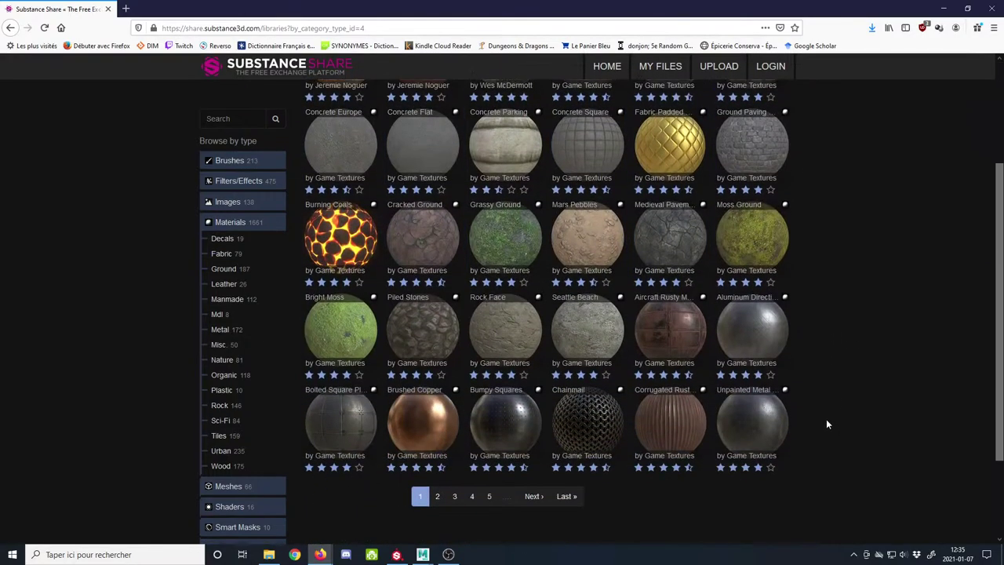
scroll(824, 422, up, 2)
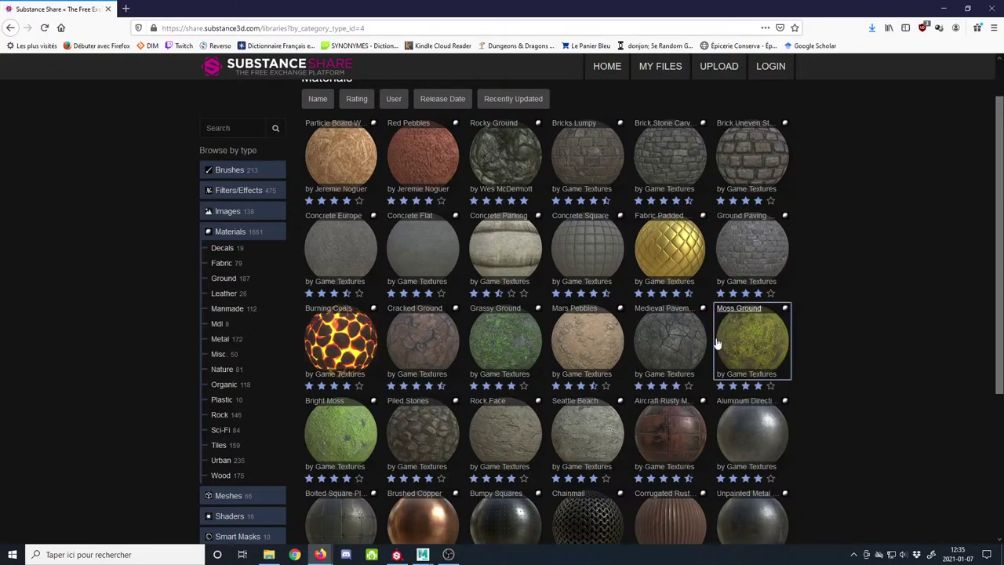
scroll(269, 313, down, 4)
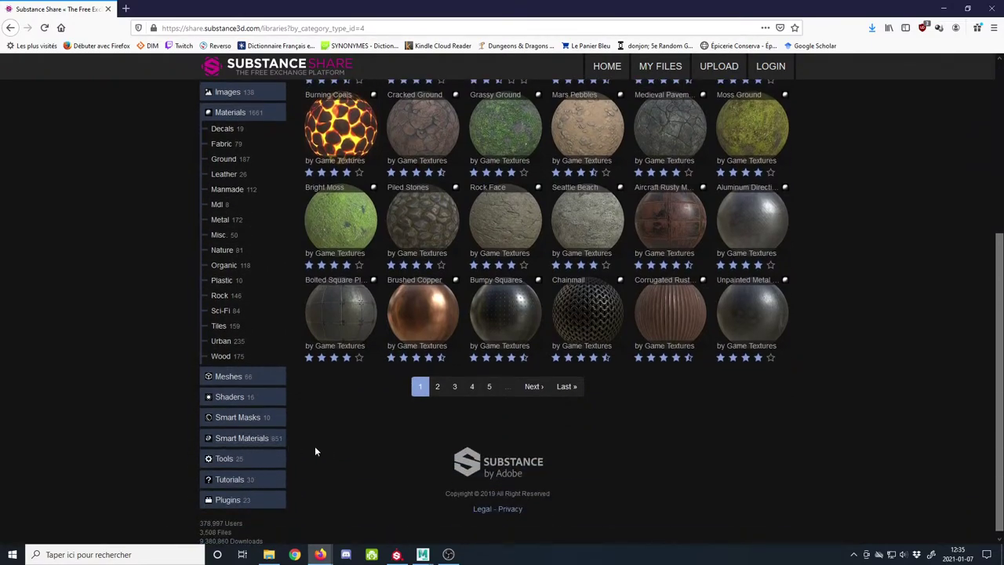
scroll(865, 437, up, 4)
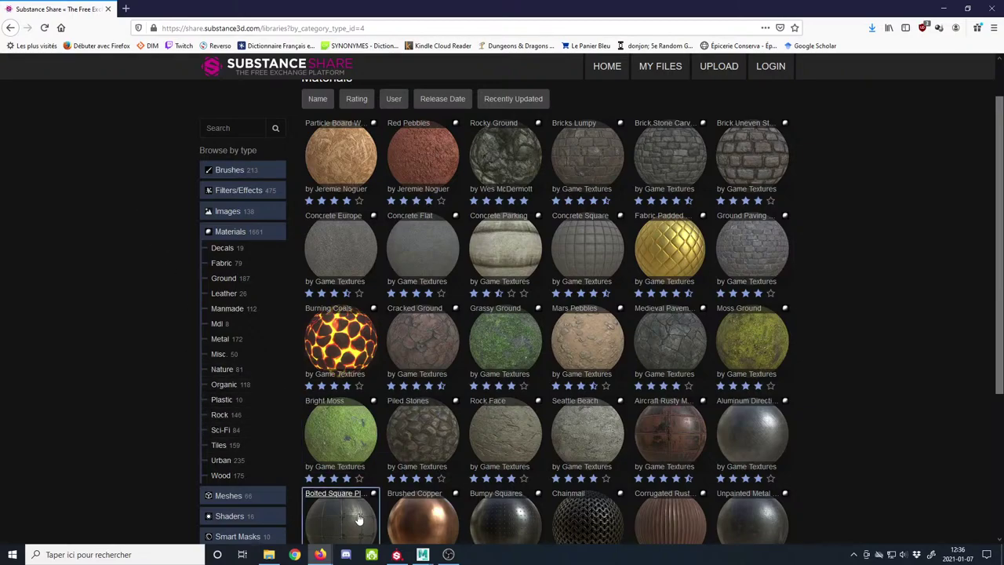
Step: Switch to Substance Painter and examine the textured plane at an angle and straight from above
click(397, 555)
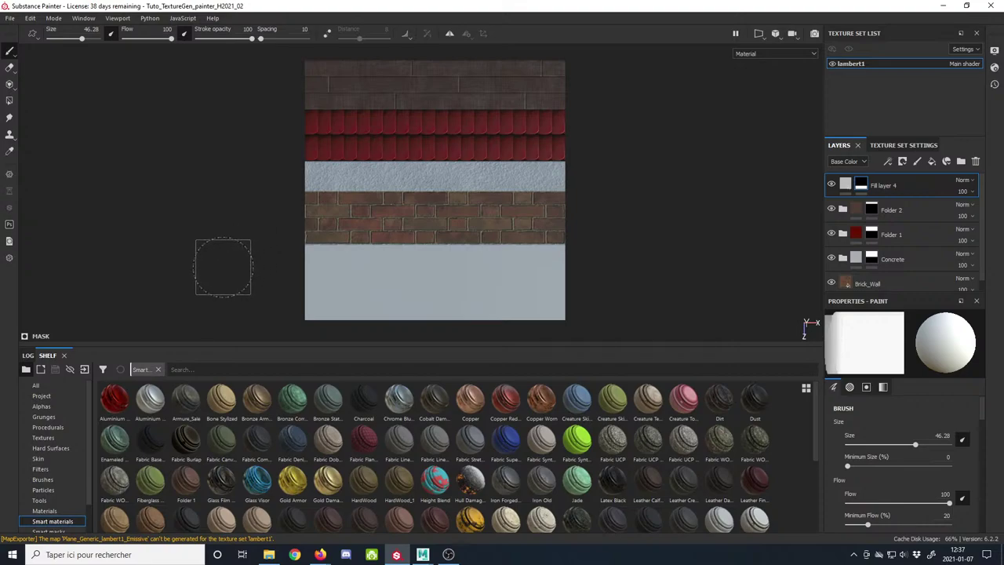
mouse_move(220, 278)
alt+mouse_down()
mouse_move(233, 282)
mouse_move(230, 185)
mouse_move(536, 193)
mouse_move(213, 197)
mouse_move(286, 206)
mouse_move(288, 228)
mouse_move(243, 267)
mouse_move(237, 188)
mouse_move(222, 296)
mouse_move(236, 222)
mouse_move(226, 224)
alt+mouse_up()
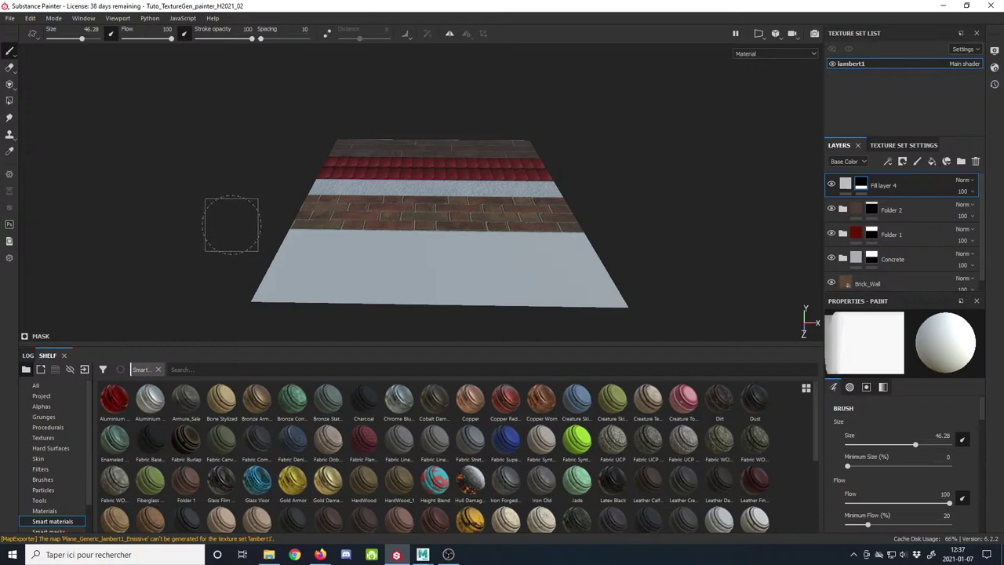
alt+drag(250, 187, 247, 256)
alt+right_drag(368, 231, 365, 212)
alt+middle_drag(365, 212, 344, 230)
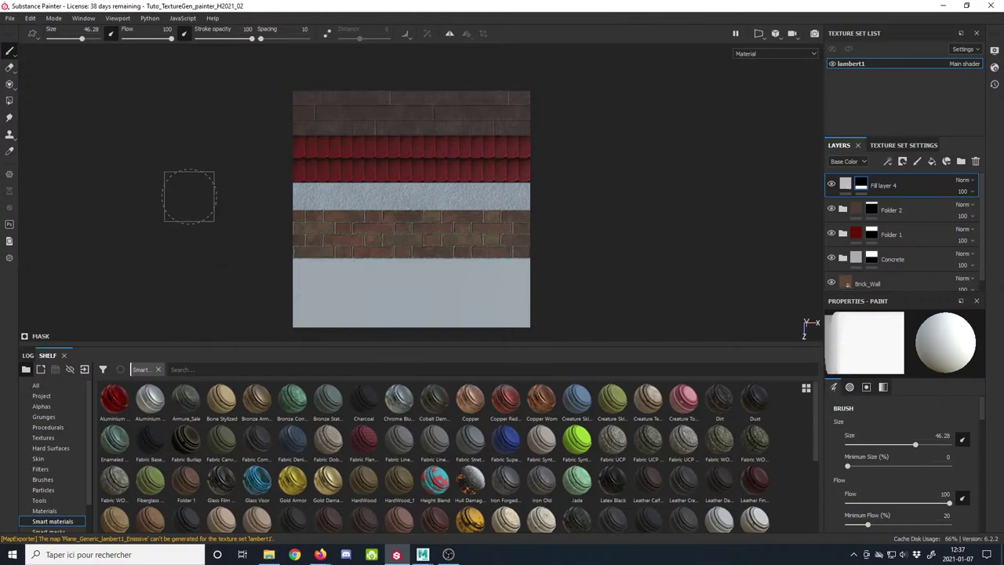
Step: Switch to the Maya house scene and draw a polygon plane about 737 by 794 units on the ground beside the house
mouse_move(423, 554)
click(451, 514)
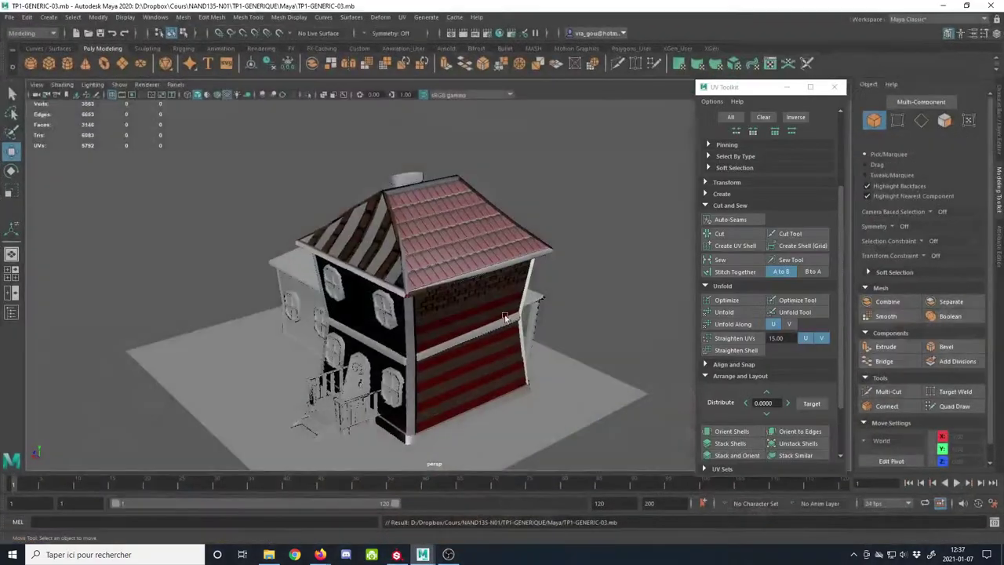
alt+right_drag(539, 353, 368, 302)
alt+middle_drag(369, 302, 178, 267)
alt+right_drag(179, 267, 254, 322)
click(123, 64)
drag(285, 343, 421, 350)
Step: Set the new plane's width and height to 100
click(999, 122)
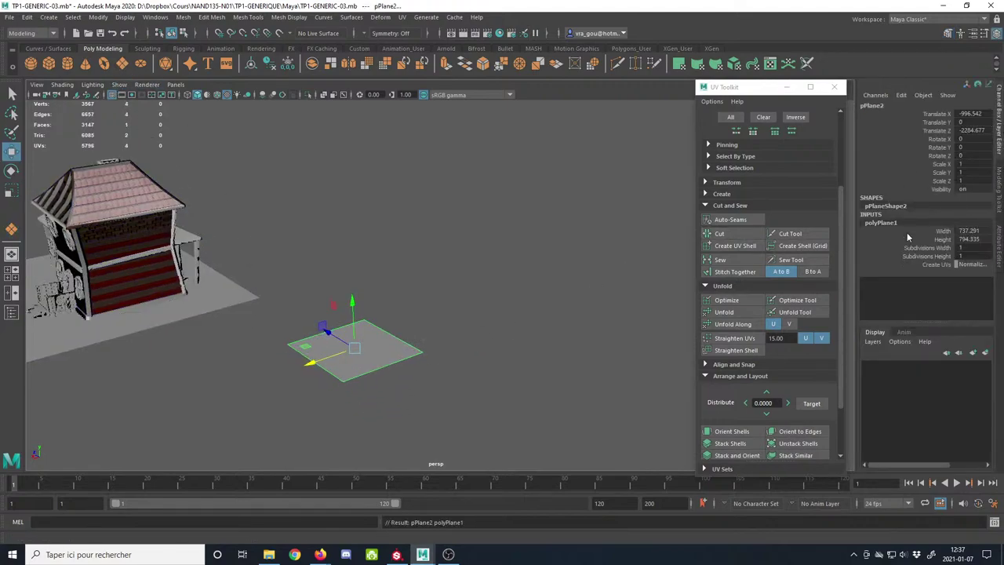
click(977, 230)
text(100)
key(Tab)
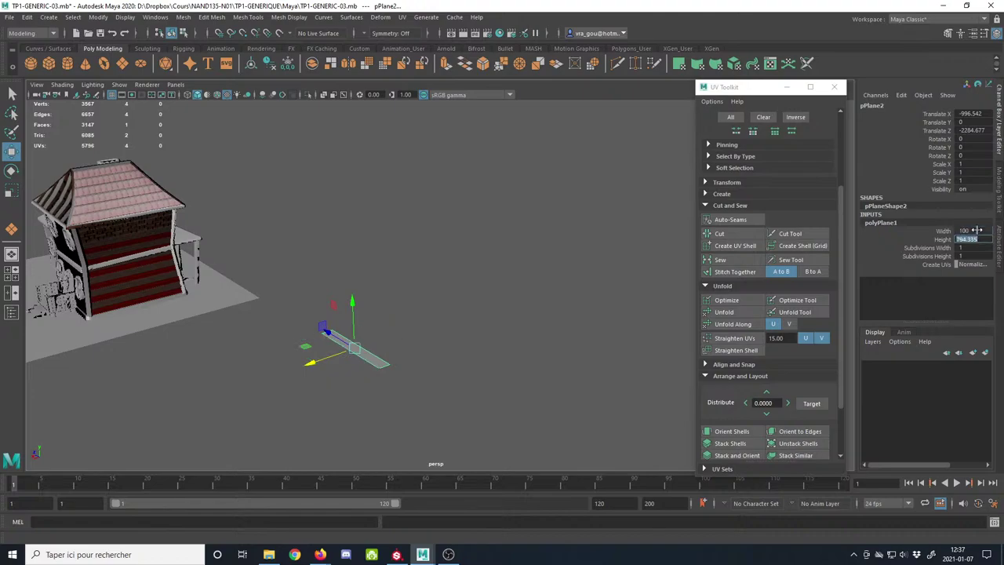
text(100)
key(Tab)
Step: Frame the plane and examine its UV shell in the UV Editor
scroll(343, 282, up, 1)
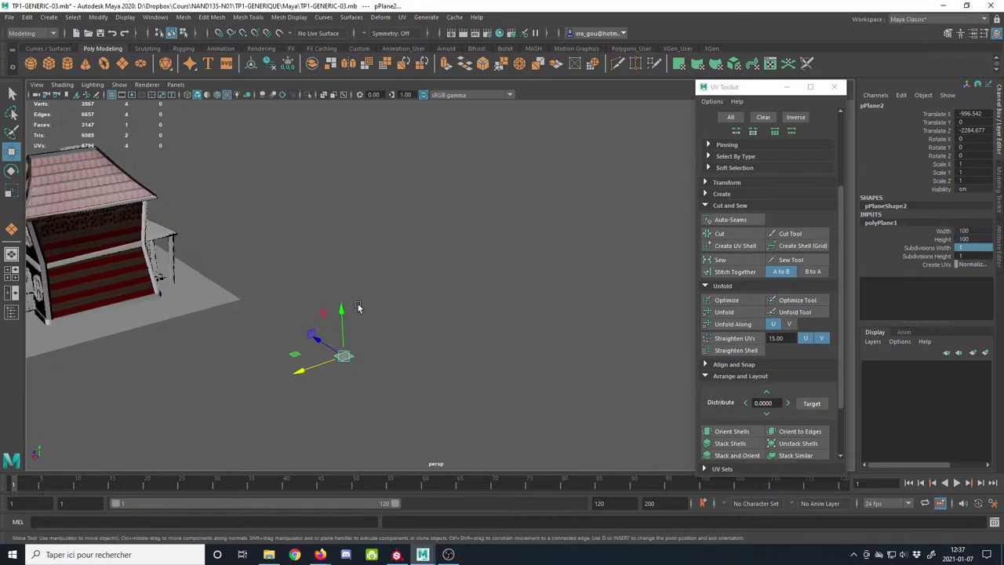
key(f)
alt+middle_drag(375, 300, 322, 262)
scroll(279, 247, down, 2)
alt+drag(278, 246, 391, 229)
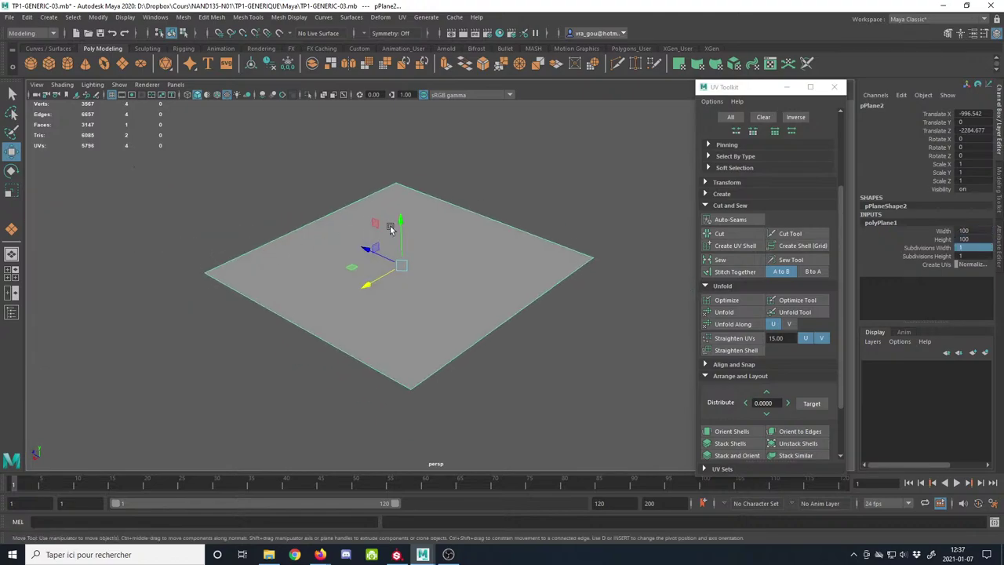
click(769, 63)
alt+middle_drag(223, 264, 254, 212)
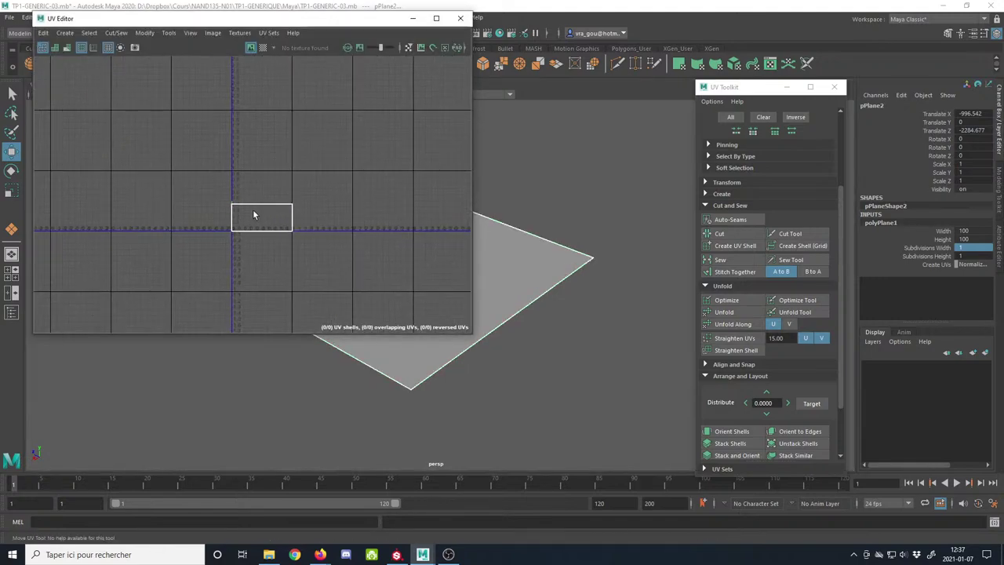
scroll(257, 218, up, 5)
alt+middle_drag(337, 235, 286, 239)
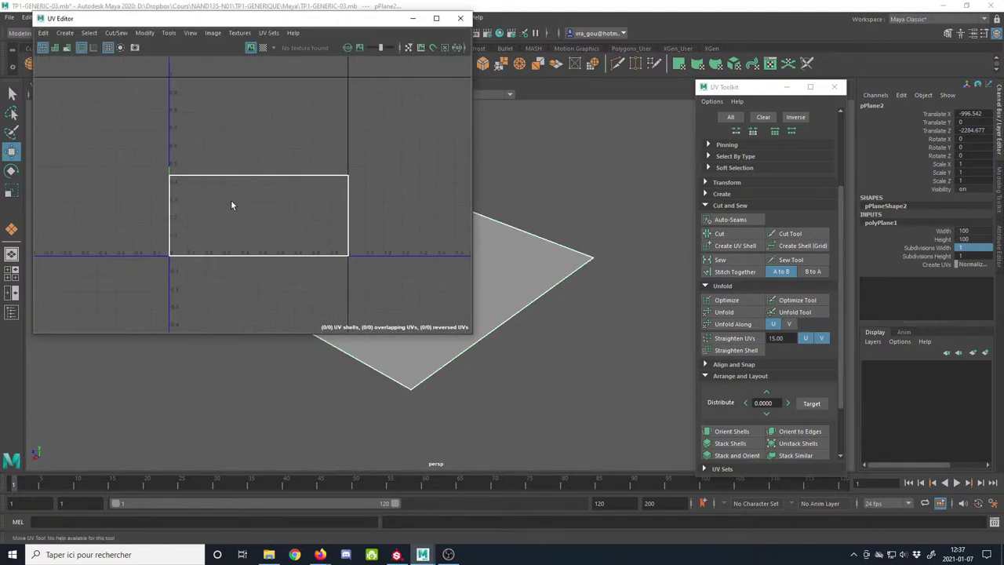
Step: Select the plane's face and apply a planar UV projection to it
click(1001, 182)
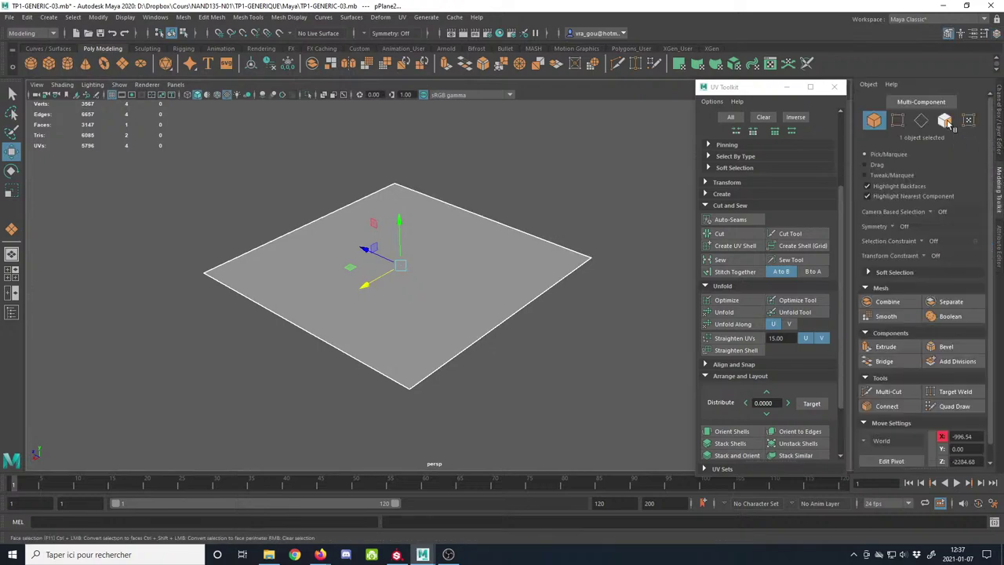
click(945, 122)
click(338, 260)
alt+right_drag(549, 158, 472, 177)
alt+middle_drag(472, 176, 464, 177)
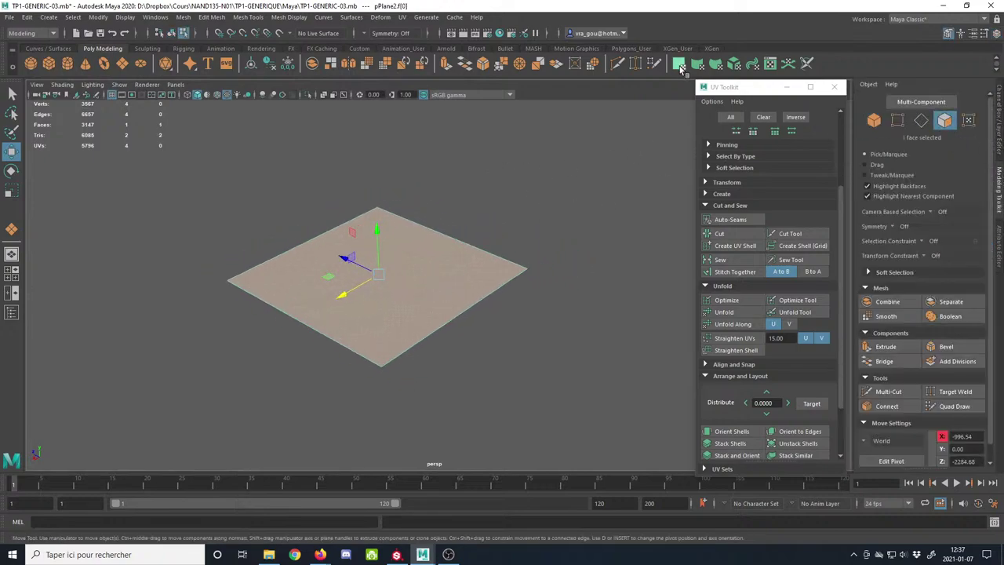
click(680, 67)
Step: Reopen the UV Editor and display the checker map on the plane's projected UVs
click(771, 65)
alt+middle_drag(326, 173, 381, 194)
alt+right_drag(381, 194, 301, 162)
alt+middle_drag(301, 162, 298, 166)
alt+middle_drag(258, 226, 244, 224)
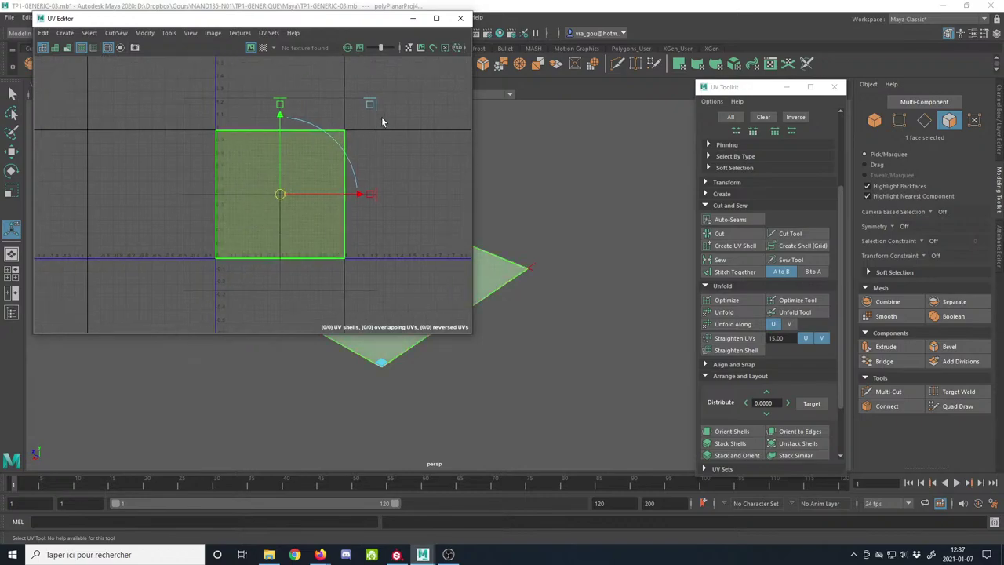
click(264, 47)
scroll(260, 186, down, 2)
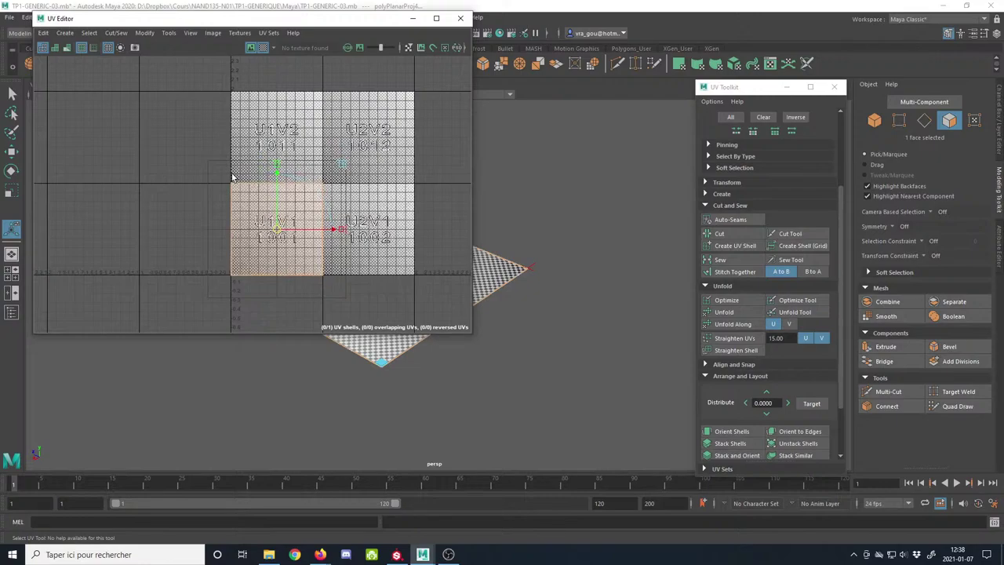
Step: Switch to UV component mode and select the two UVs along the right edge of the plane's shell
scroll(301, 142, up, 5)
scroll(301, 142, up, 5)
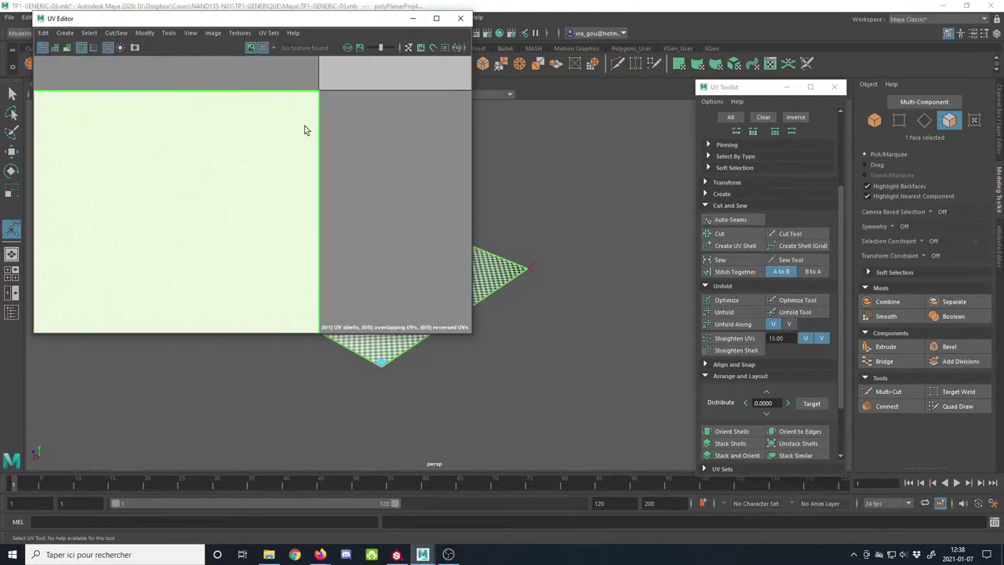
scroll(311, 182, down, 4)
scroll(301, 198, down, 6)
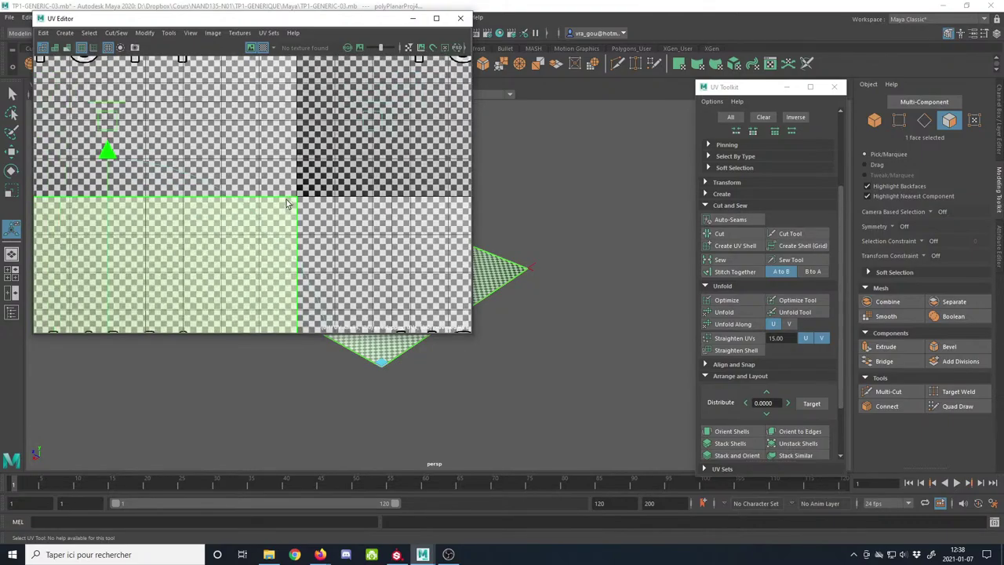
click(974, 119)
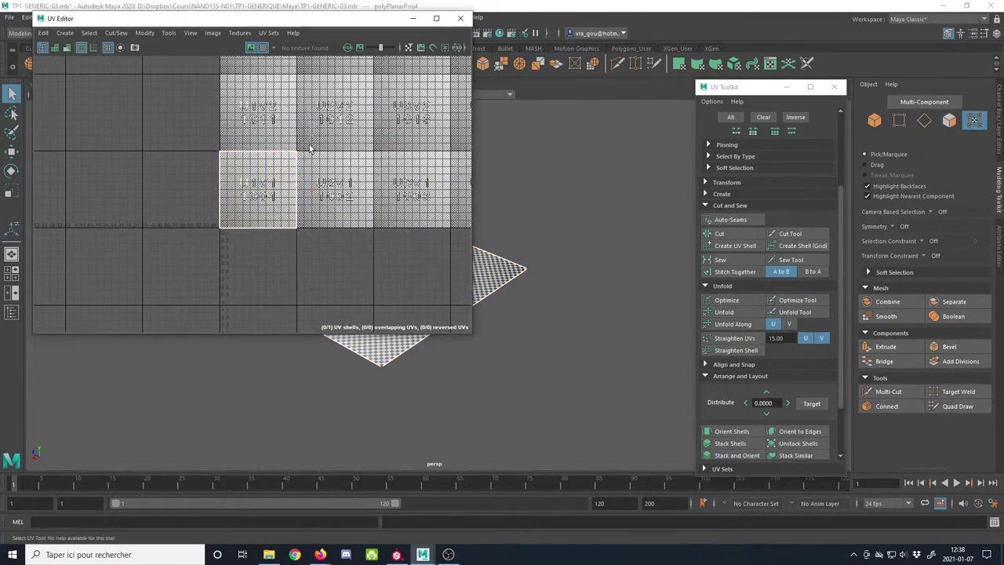
scroll(267, 220, up, 3)
scroll(267, 219, down, 2)
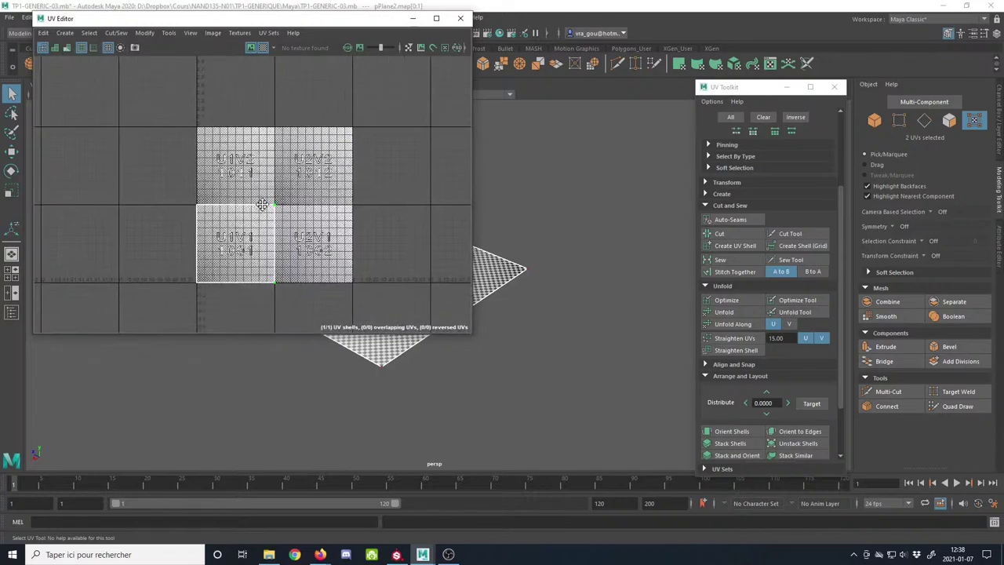
Step: Activate the Move tool and check the shell's upper-right UV against the corner of the 0-1 tile
key(w)
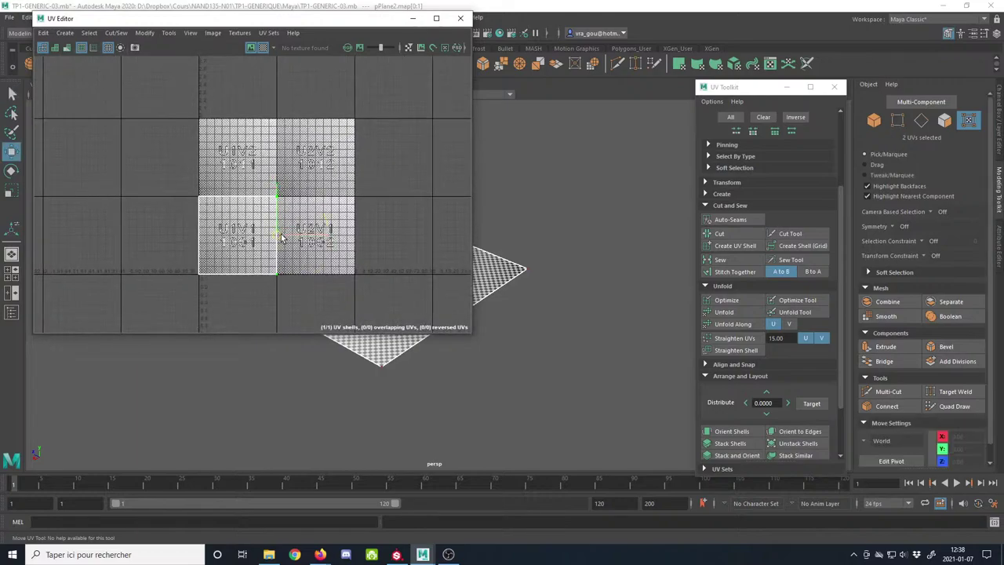
drag(276, 234, 277, 202)
scroll(276, 199, up, 5)
scroll(283, 218, down, 4)
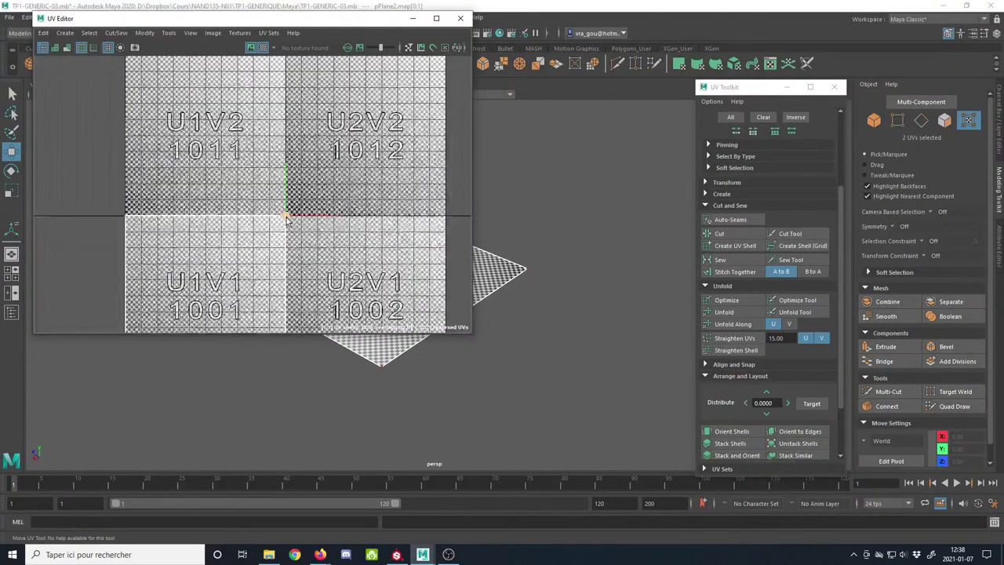
scroll(287, 221, down, 4)
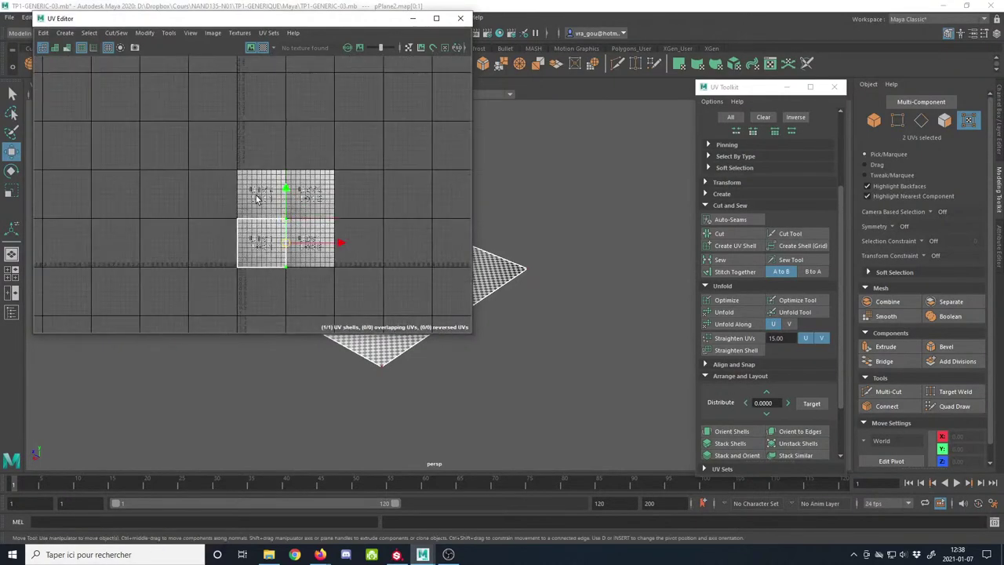
Step: Select all four UVs of the plane and run Layout UVs with the current layout options
drag(221, 203, 312, 281)
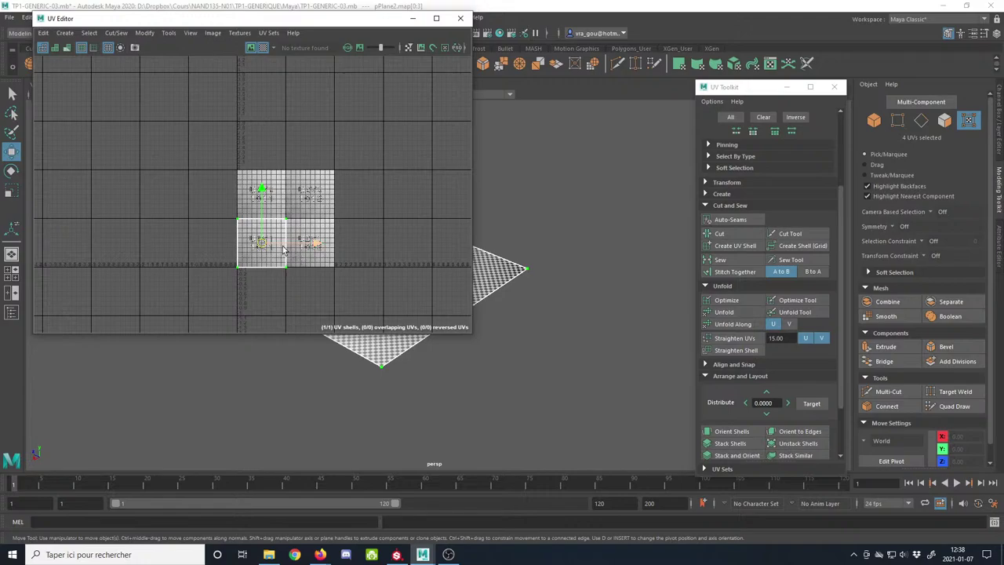
scroll(289, 244, up, 1)
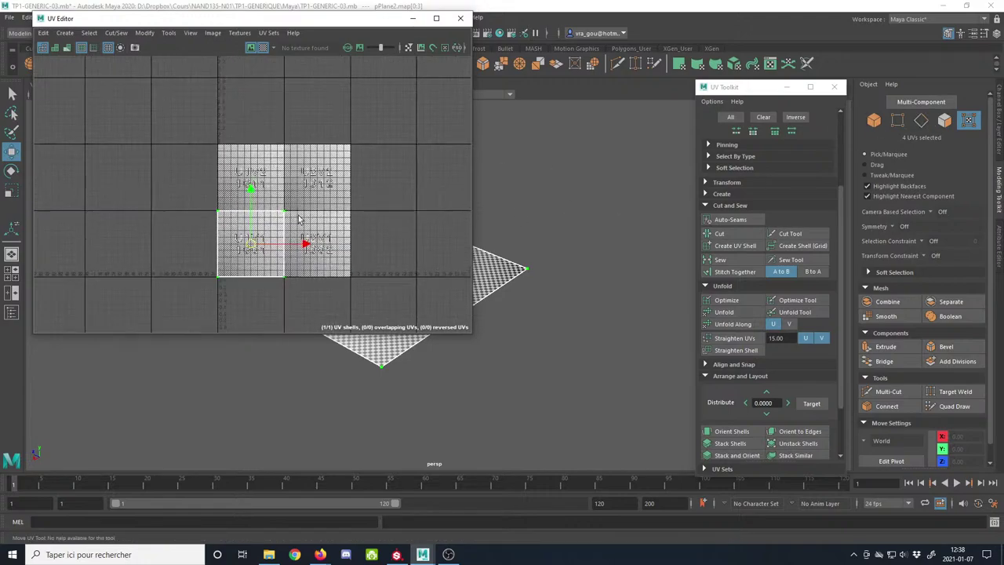
scroll(276, 245, up, 1)
scroll(259, 227, down, 1)
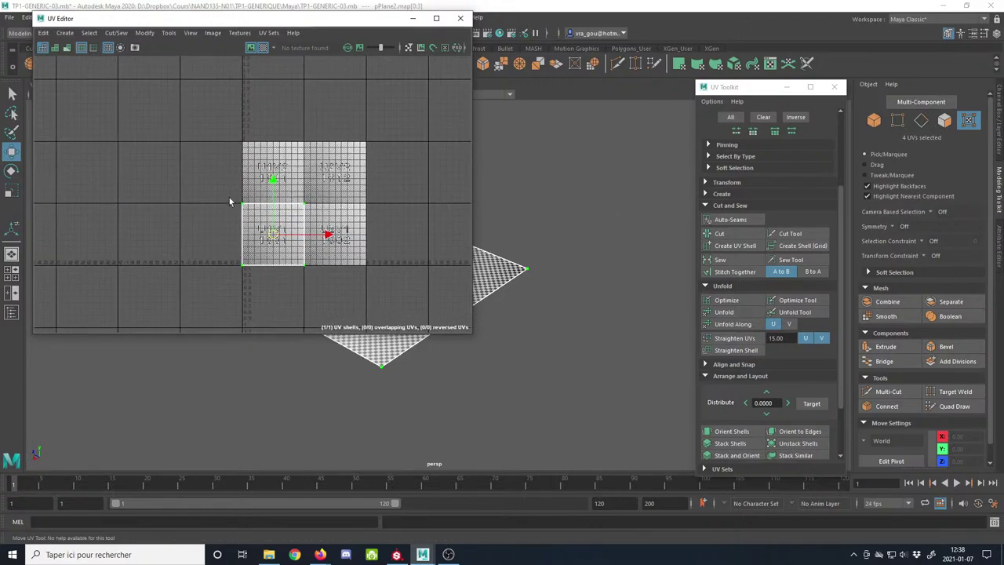
click(144, 32)
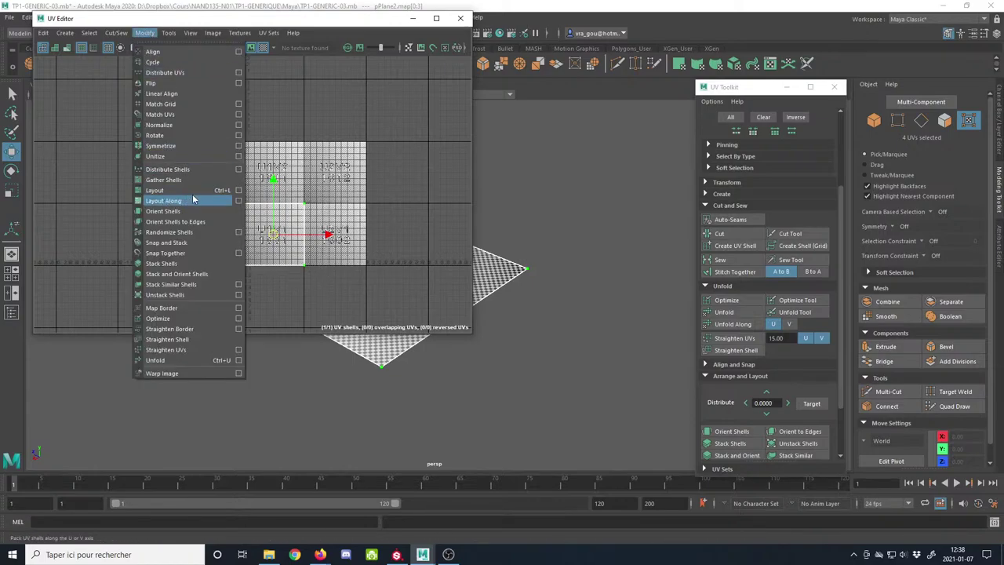
click(238, 190)
scroll(301, 355, down, 2)
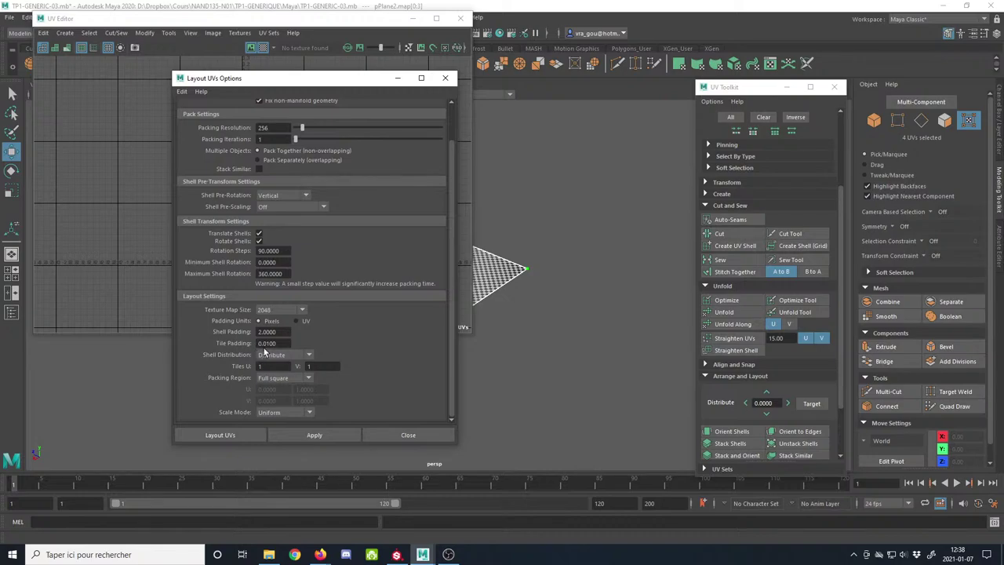
click(241, 437)
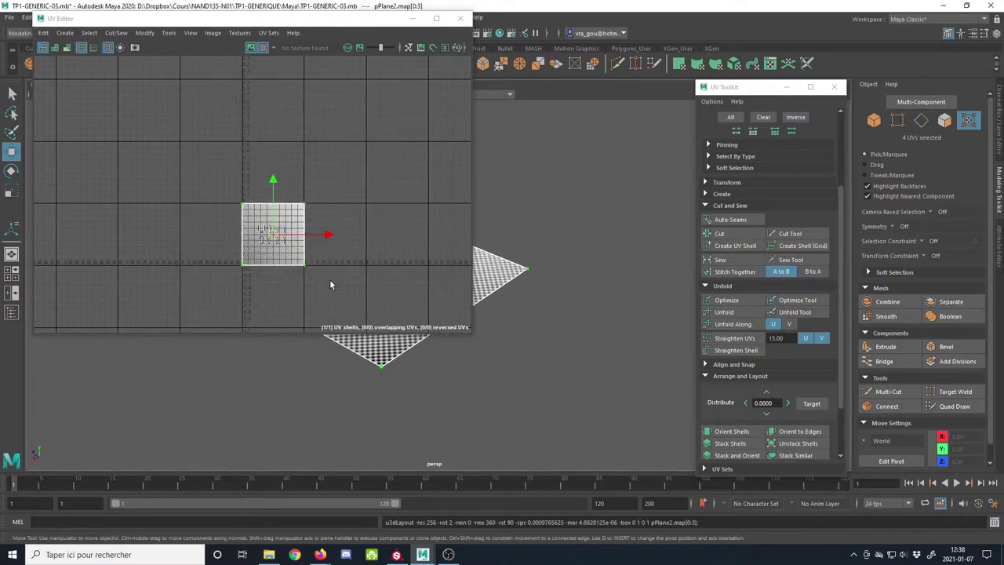
Step: Examine how precisely the laid-out shell's corners and edges meet the boundaries of the 0-1 UV space
scroll(303, 188, up, 12)
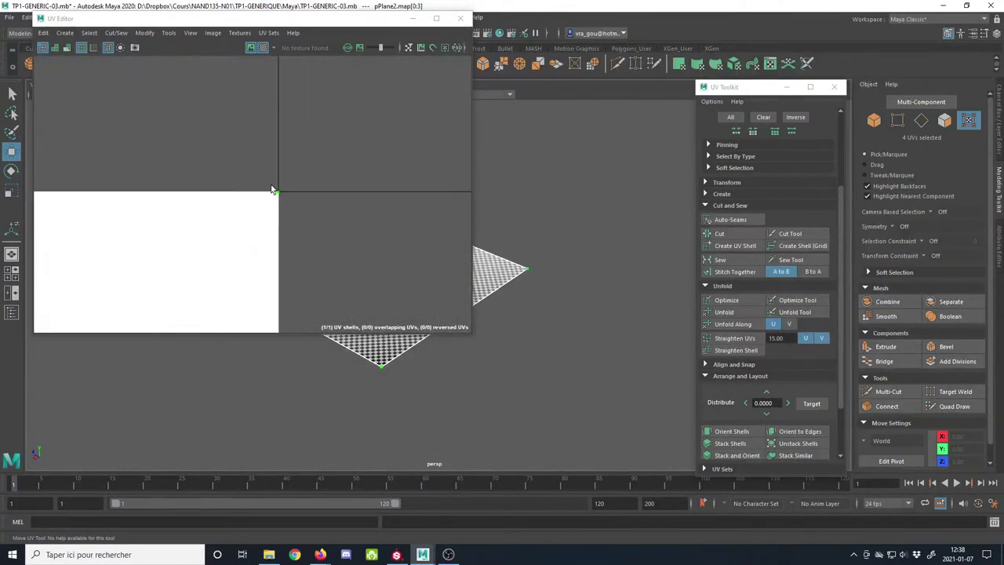
scroll(278, 198, up, 2)
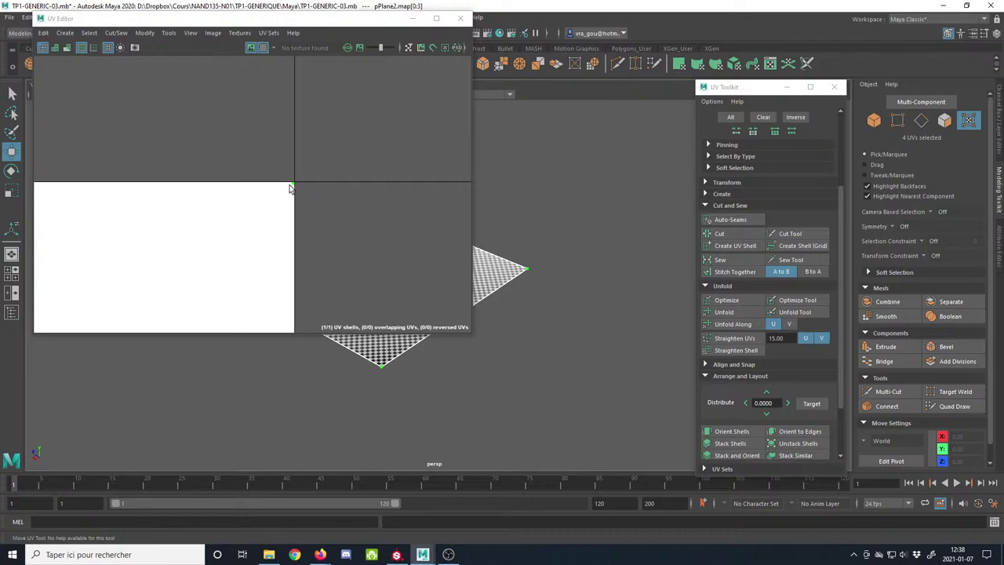
scroll(304, 214, down, 20)
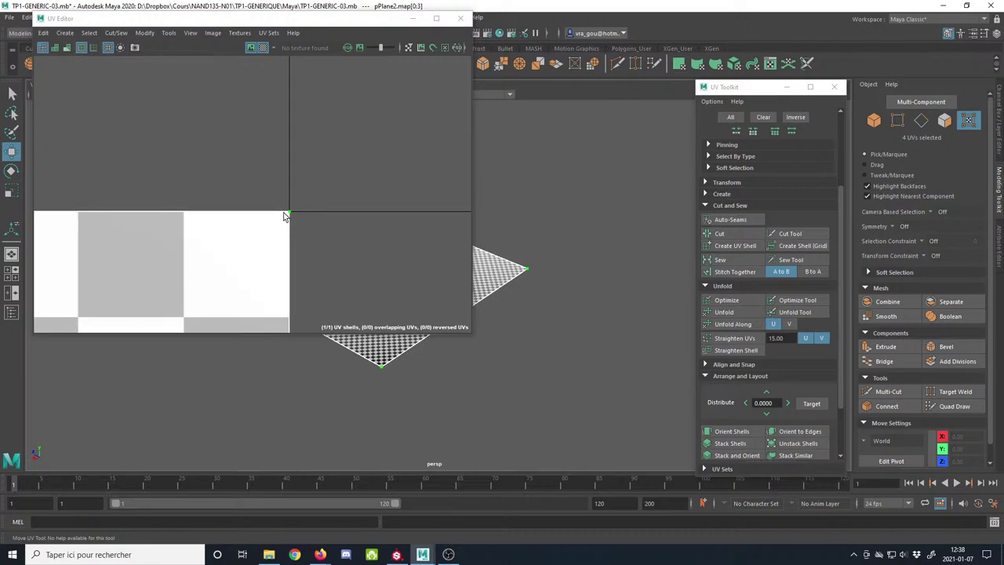
scroll(258, 219, down, 10)
alt+middle_drag(217, 252, 240, 215)
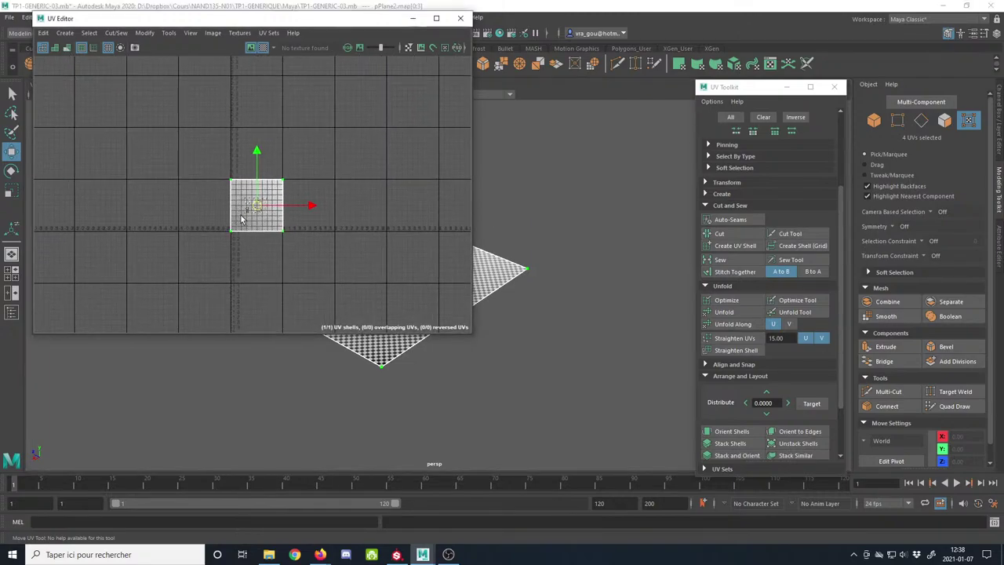
scroll(251, 202, up, 10)
scroll(315, 239, down, 8)
alt+middle_drag(316, 240, 290, 206)
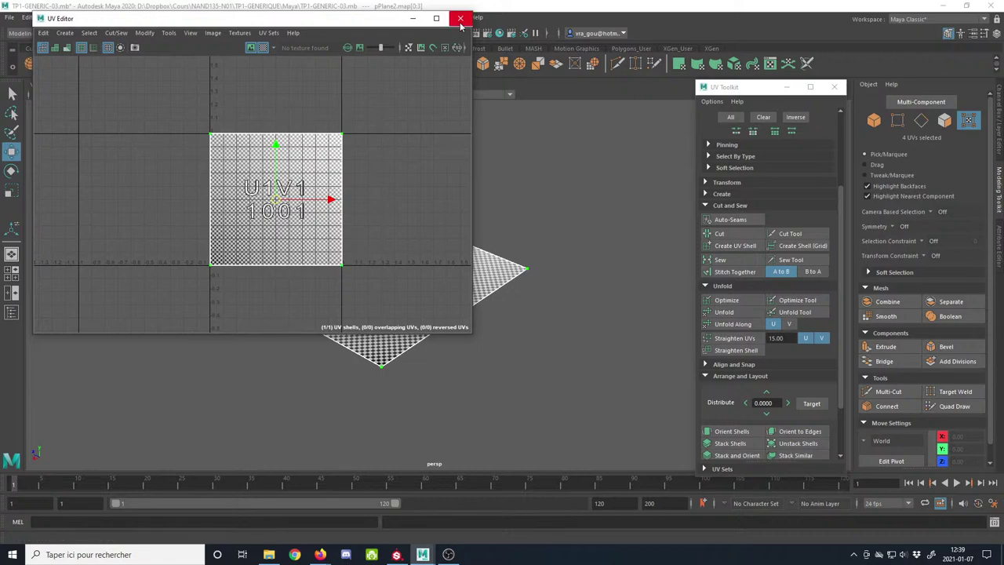
scroll(323, 125, up, 5)
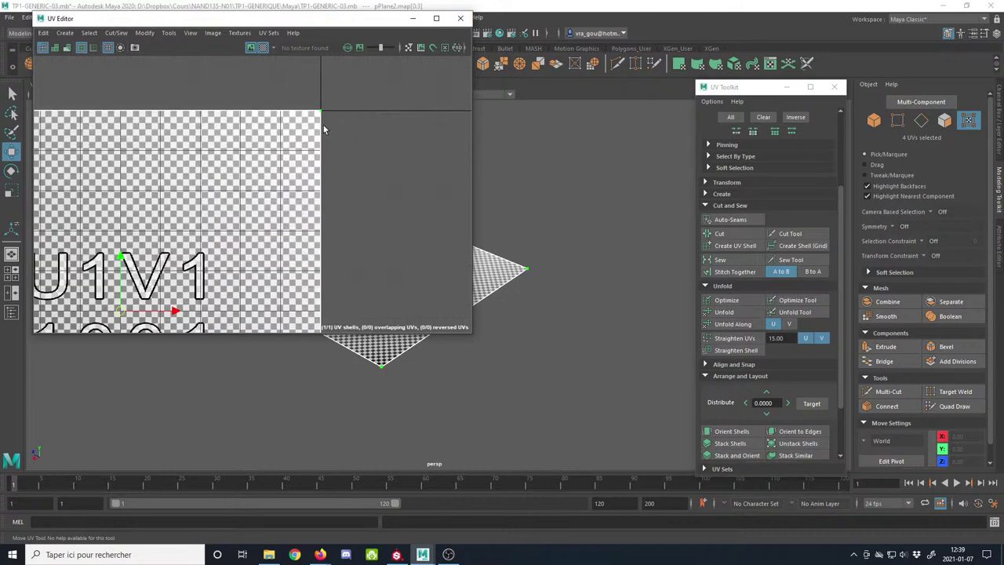
Step: Switch to Substance Painter, reduce the brush size to 2.7 and inspect the brick texture along the plane's right edge
click(396, 555)
alt+drag(455, 245, 443, 228)
alt+middle_drag(479, 240, 386, 246)
alt+right_drag(386, 247, 616, 362)
mouse_move(455, 247)
alt+middle_down()
mouse_move(267, 128)
mouse_move(418, 179)
alt+middle_up()
alt+right_drag(419, 179, 635, 338)
alt+middle_drag(381, 174, 243, 124)
ctrl+right_drag(358, 171, 308, 167)
alt+middle_drag(307, 105, 314, 119)
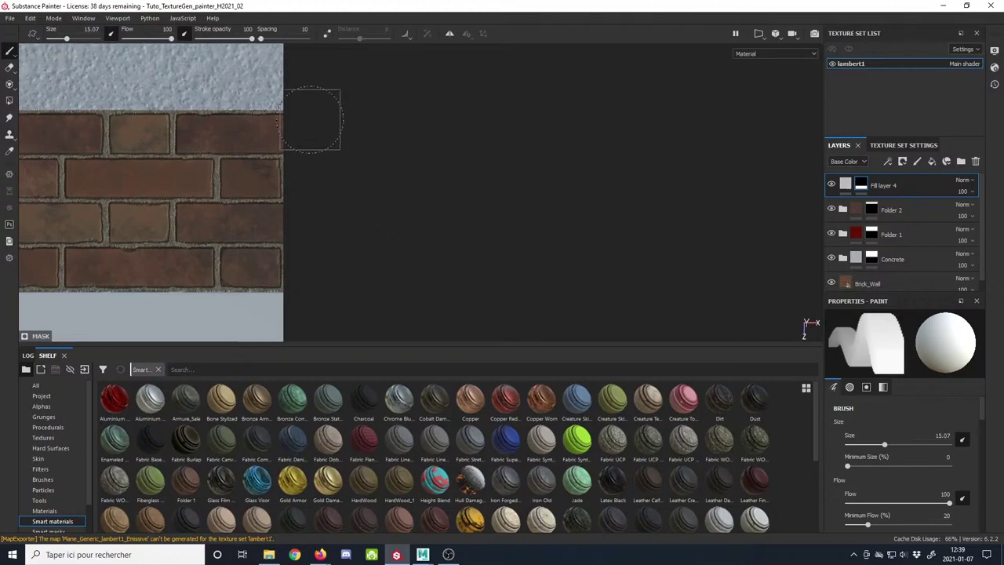
alt+right_drag(283, 145, 504, 346)
ctrl+right_drag(392, 180, 345, 182)
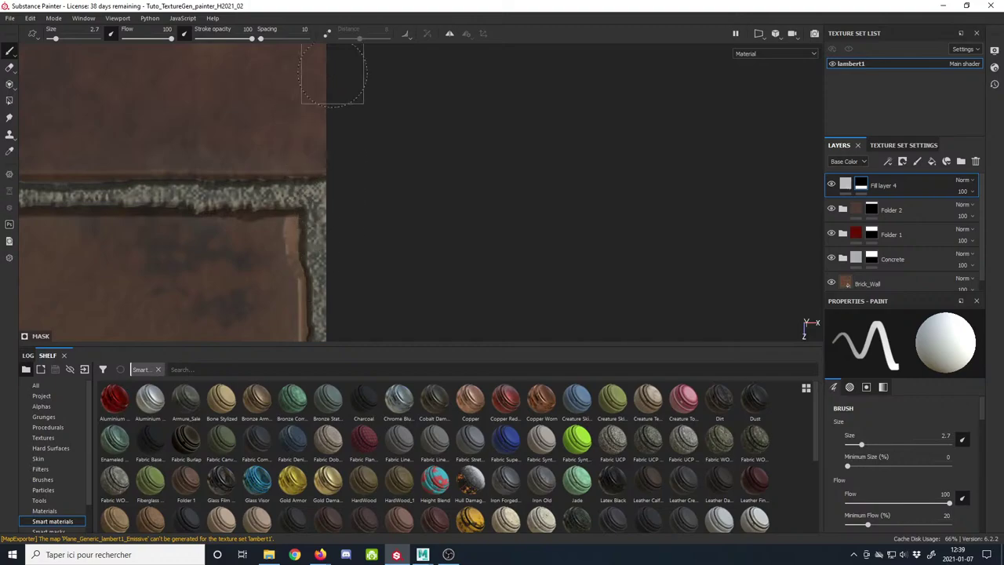
alt+right_drag(412, 191, 387, 188)
scroll(123, 101, down, 8)
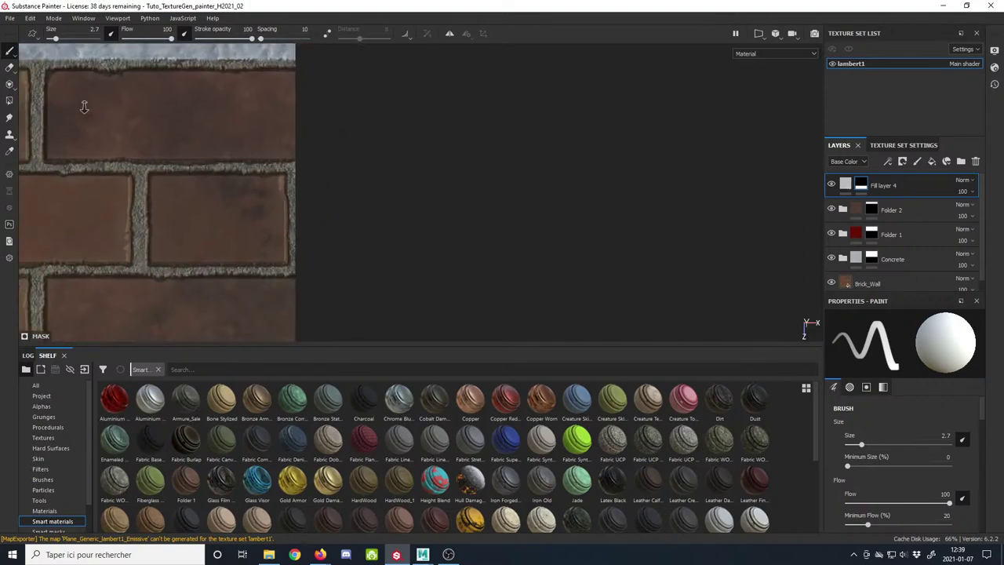
Step: Inspect the texture bands at the plane's left edge, then examine the whole plane for side-to-side tiling
middle_drag(44, 145, 417, 214)
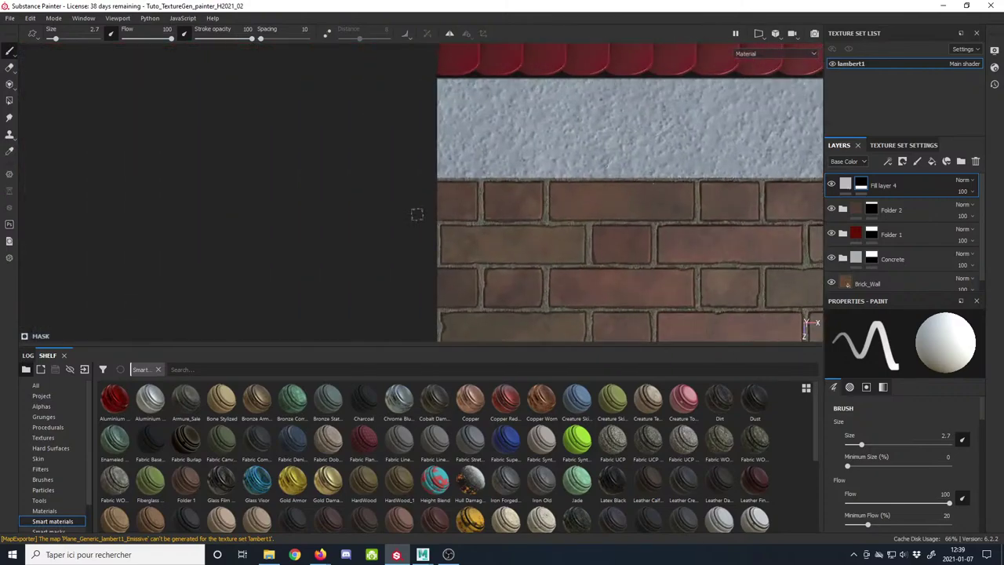
alt+right_drag(468, 213, 229, 175)
alt+middle_drag(628, 174, 204, 134)
alt+right_drag(392, 142, 160, 131)
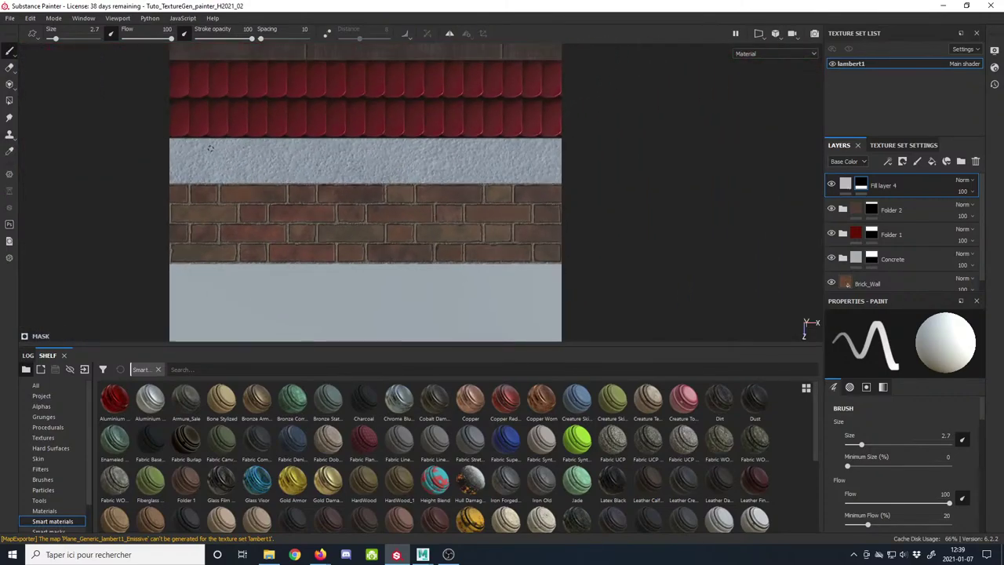
alt+middle_drag(290, 117, 295, 173)
alt+right_drag(295, 173, 137, 171)
alt+middle_drag(444, 276, 438, 219)
alt+right_drag(392, 219, 276, 166)
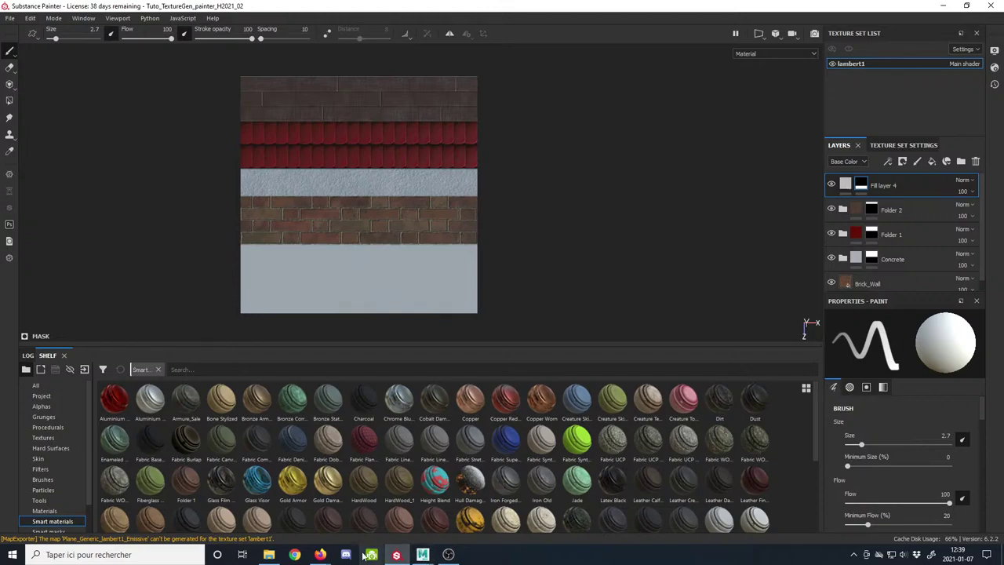
Step: Return to Maya, close the UV Editor, and delete the plane in object mode so the view frames the house
mouse_move(422, 554)
click(487, 506)
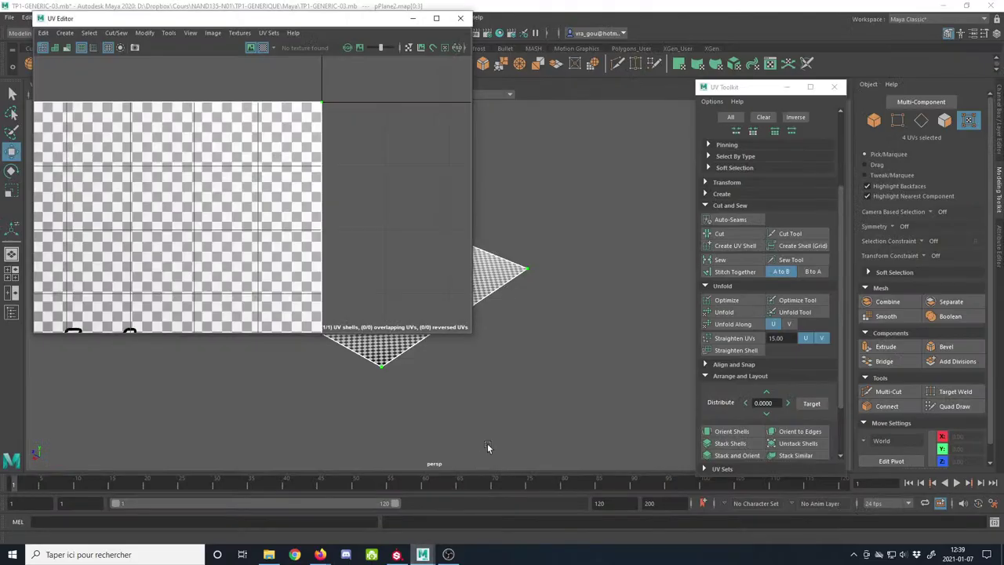
alt+right_drag(498, 364, 475, 350)
click(461, 18)
click(874, 120)
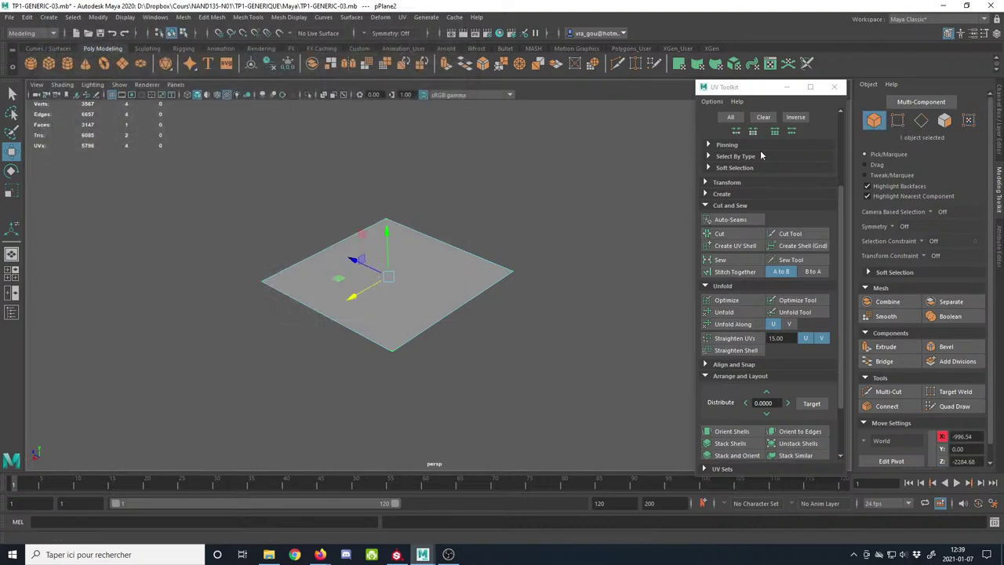
click(385, 238)
key(Delete)
key(a)
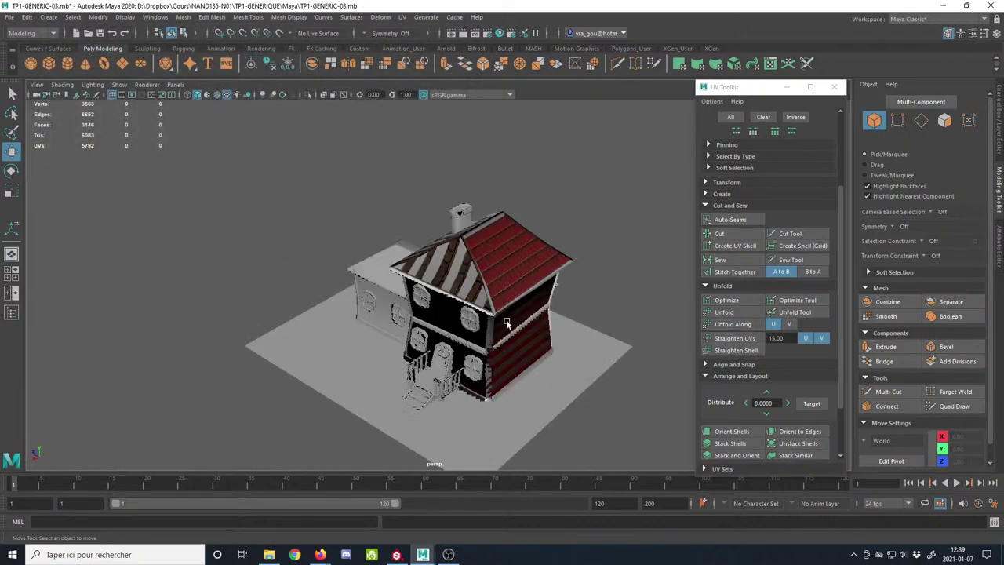
alt+middle_drag(494, 339, 469, 295)
mouse_move(469, 296)
alt+mouse_down()
mouse_move(446, 292)
mouse_move(461, 307)
alt+mouse_up()
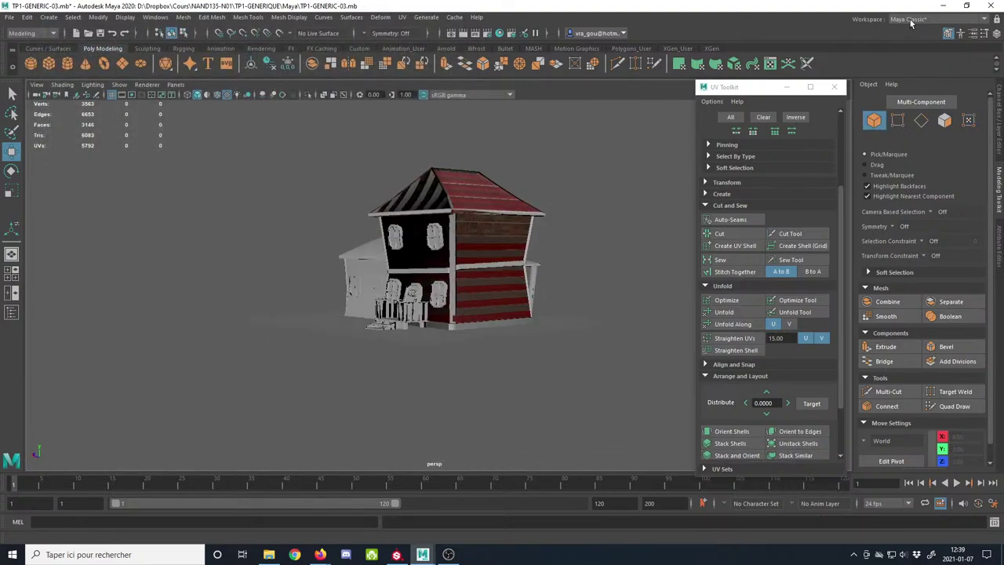
Step: Go back to Substance Painter and review the full banded plane texture and the available smart materials
click(943, 5)
alt+right_drag(493, 225, 482, 236)
alt+middle_drag(417, 189, 449, 198)
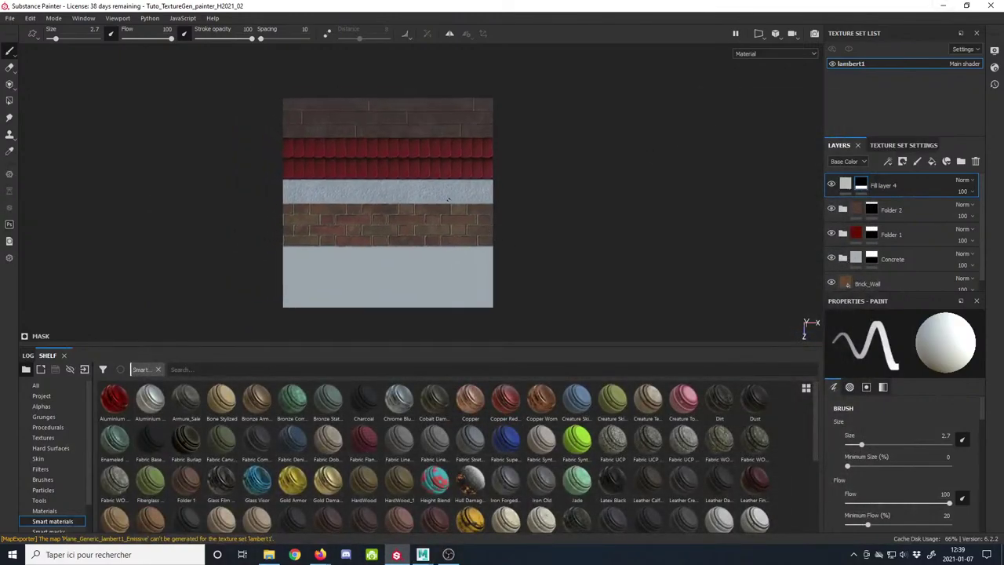
alt+right_drag(448, 198, 488, 250)
alt+middle_drag(488, 250, 511, 245)
alt+right_drag(511, 244, 486, 228)
alt+middle_drag(487, 228, 493, 220)
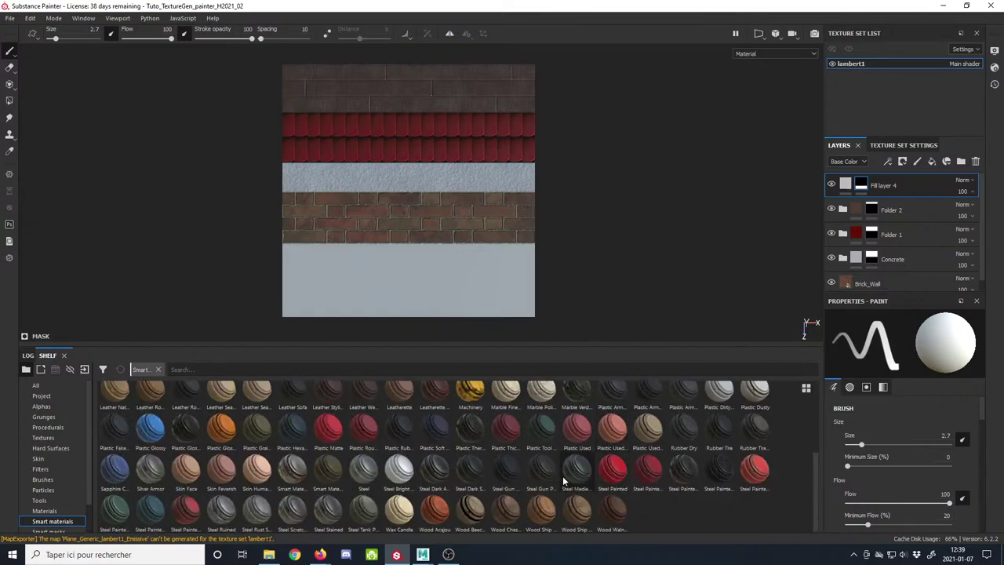
scroll(456, 233, up, 1)
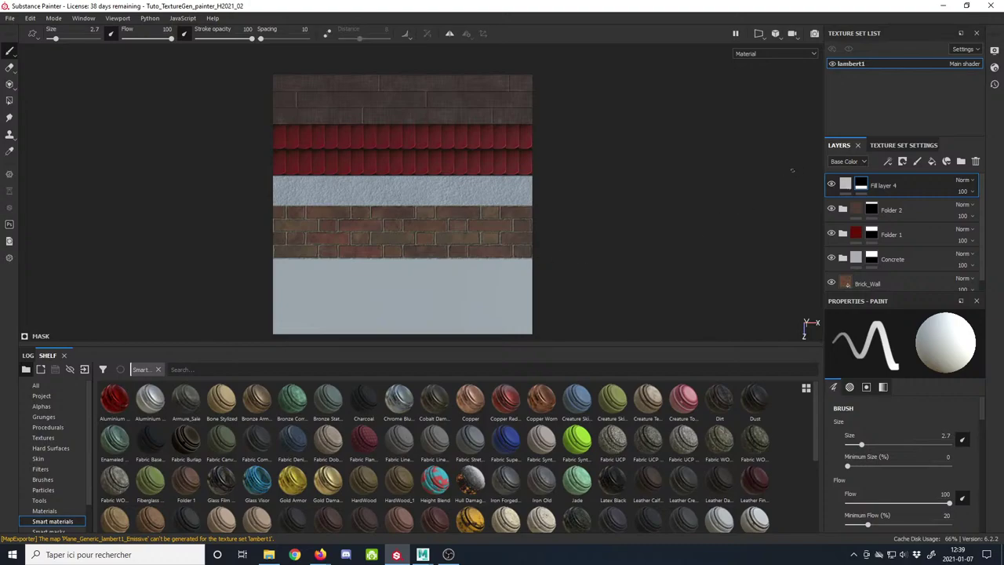
Step: Check the texture set's resolution in its settings and return to the layer stack
click(904, 145)
scroll(876, 222, down, 3)
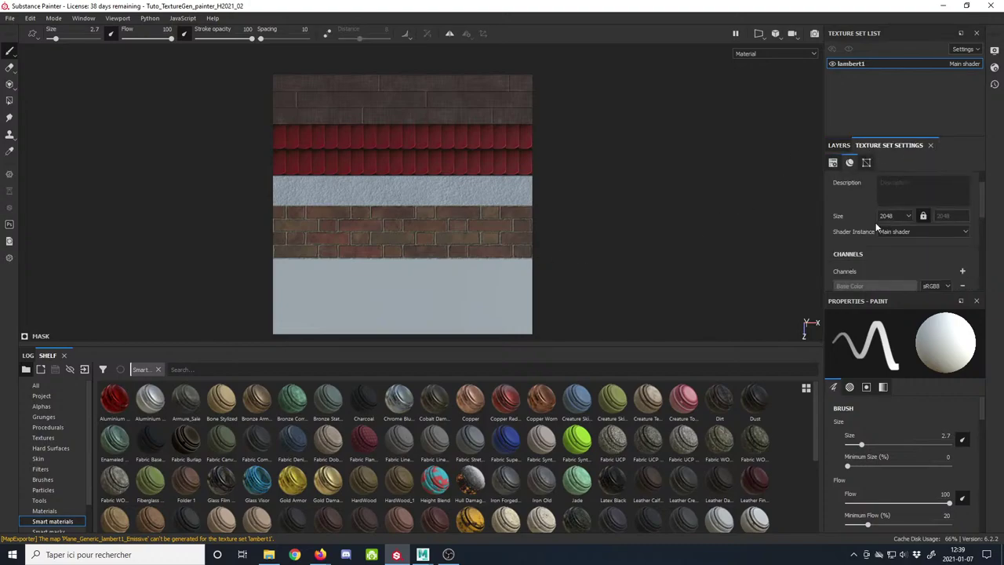
click(840, 146)
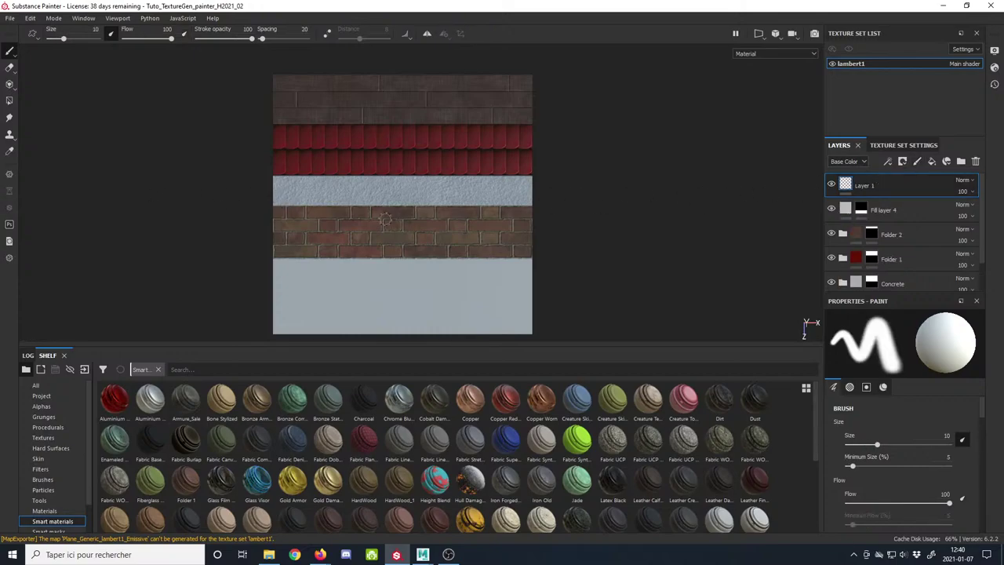
Step: Activate the Paint tool on Layer 1, keep the layer's name, and review the brush's stroke settings
click(9, 51)
double_click(867, 184)
key(Return)
scroll(896, 429, down, 6)
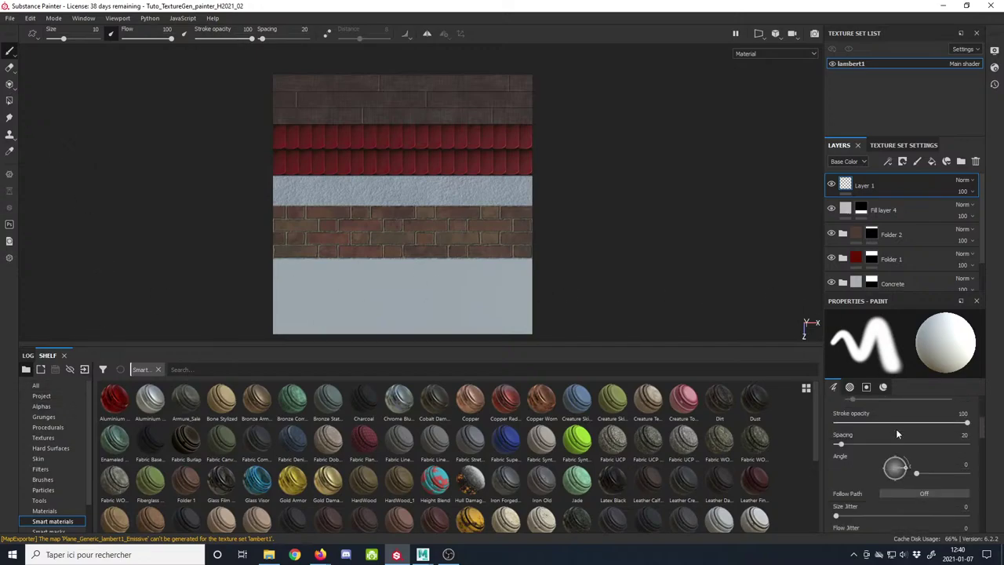
Step: Limit the paint brush's material to the color channel by disabling height, rough, metal and nrm
click(873, 461)
click(901, 461)
click(931, 461)
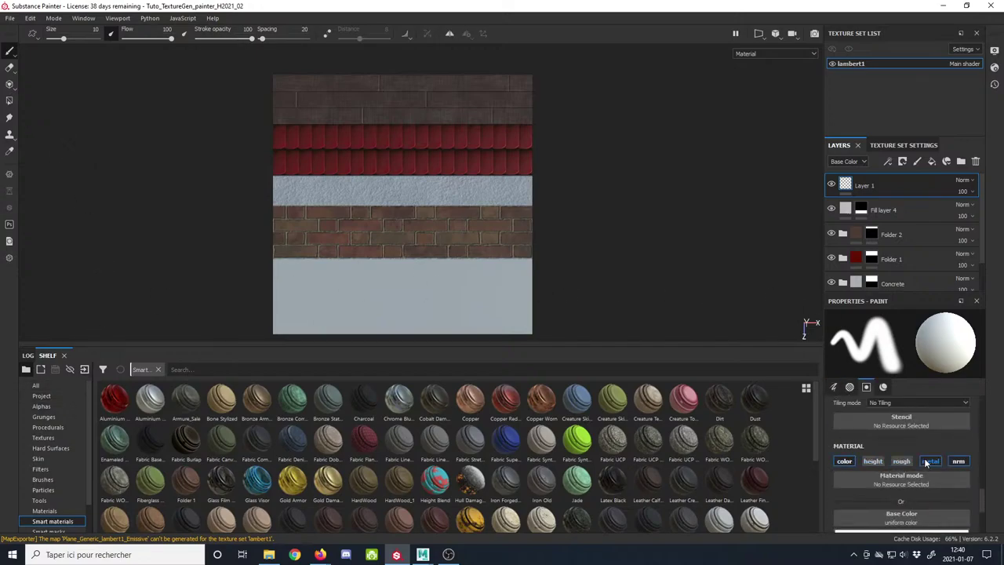
click(958, 462)
Step: Set the brush's base color to a saturated yellow
scroll(889, 499, down, 2)
click(890, 492)
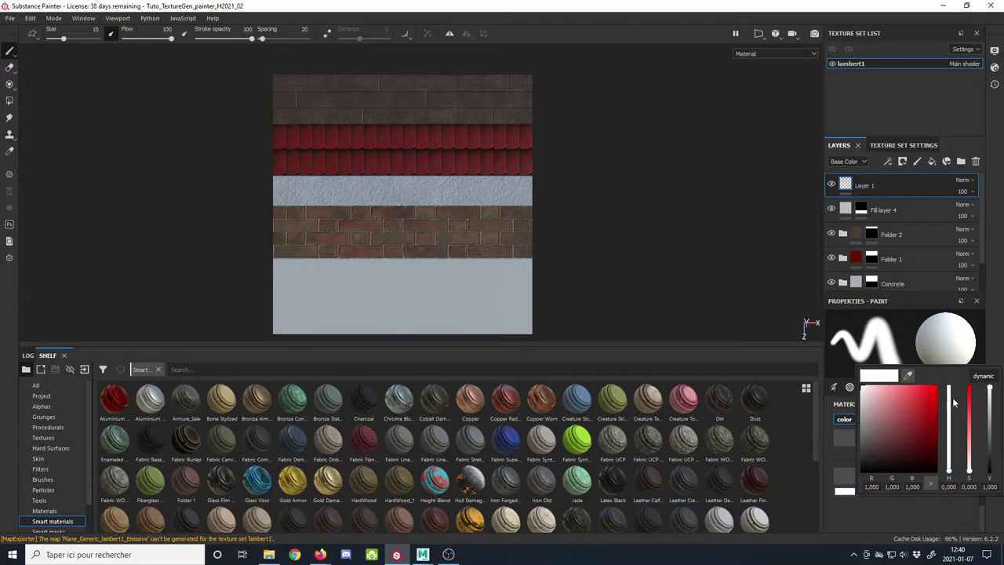
drag(971, 474, 949, 463)
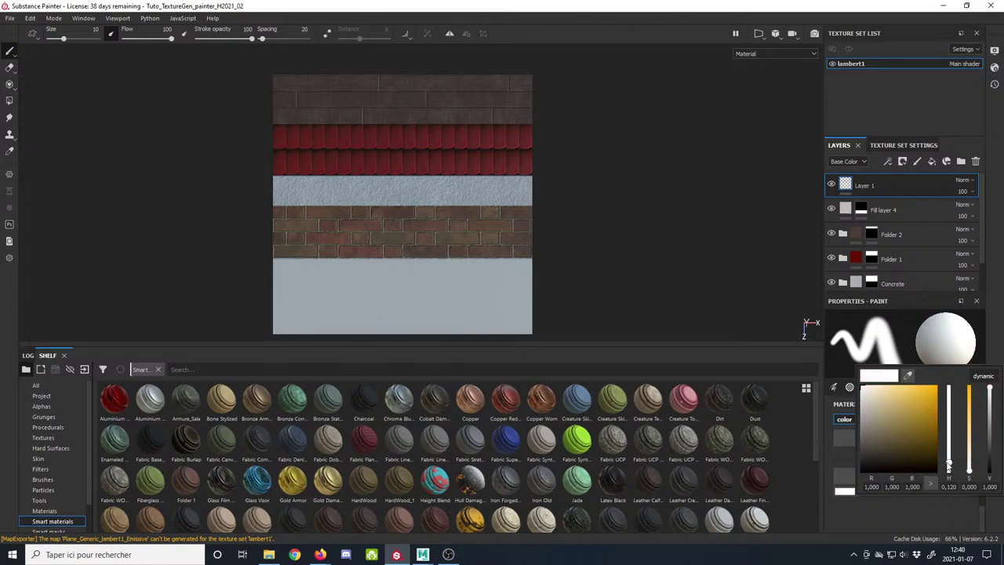
click(935, 385)
click(627, 291)
Step: Reduce the brush size to 2.83 for annotating the banded plane texture
alt+right_drag(359, 161, 388, 207)
alt+middle_drag(368, 147, 359, 166)
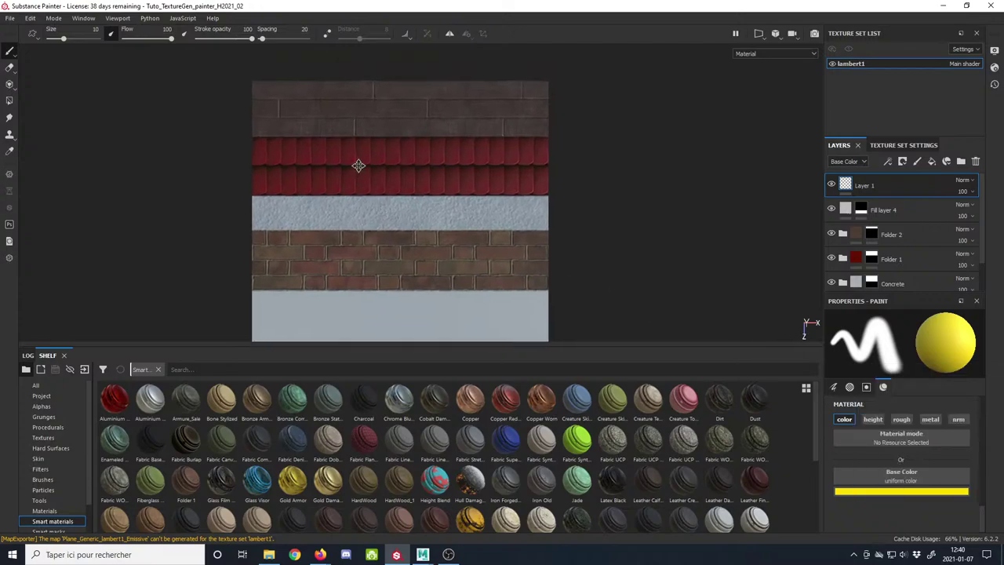
alt+right_drag(384, 189, 329, 196)
alt+middle_drag(330, 196, 324, 160)
alt+right_drag(324, 160, 332, 177)
alt+middle_drag(332, 178, 338, 181)
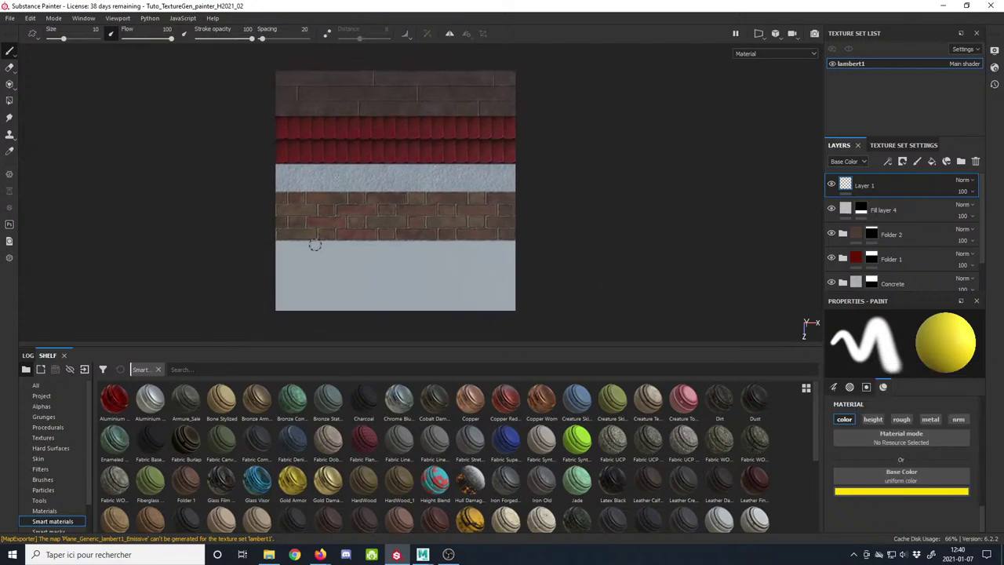
ctrl+right_drag(332, 139, 330, 139)
key(bracketleft)
key(bracketleft)
key(bracketleft)
key(bracketleft)
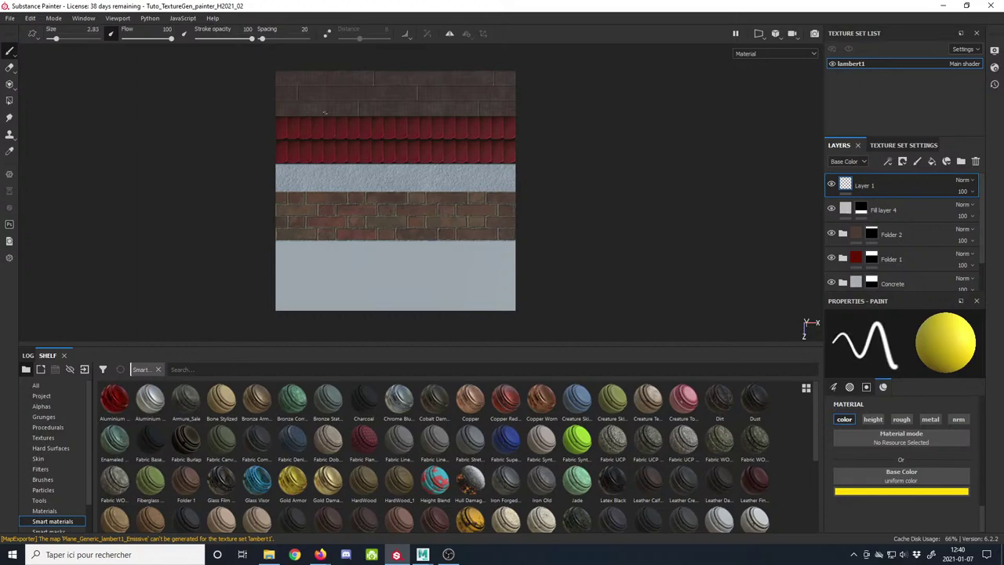
Step: Paint a straight vertical line down the four material bands and handwrite "TRIM 70%" beside it
shift+click(284, 240)
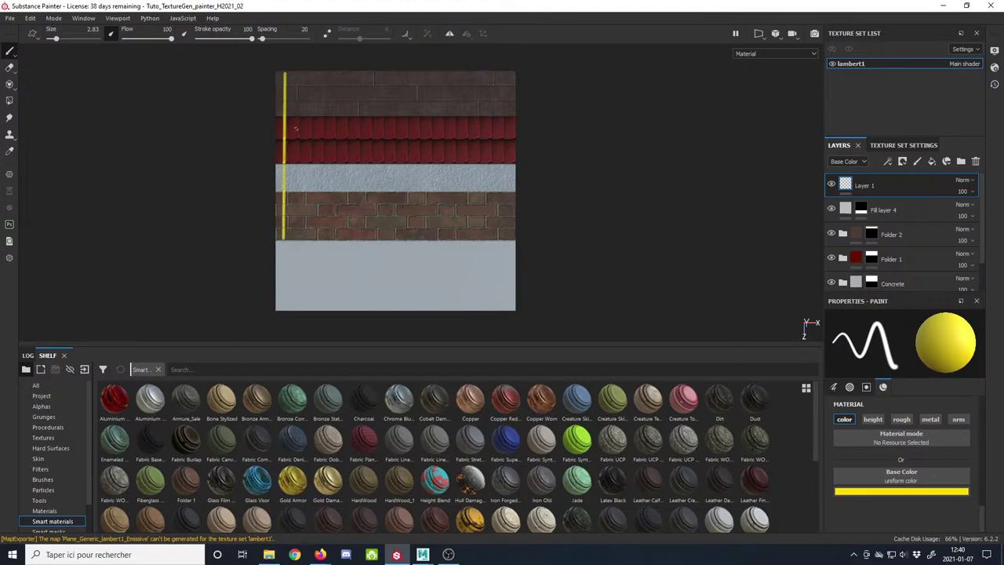
mouse_move(295, 127)
mouse_down()
mouse_move(307, 157)
mouse_move(328, 151)
mouse_move(331, 131)
mouse_up()
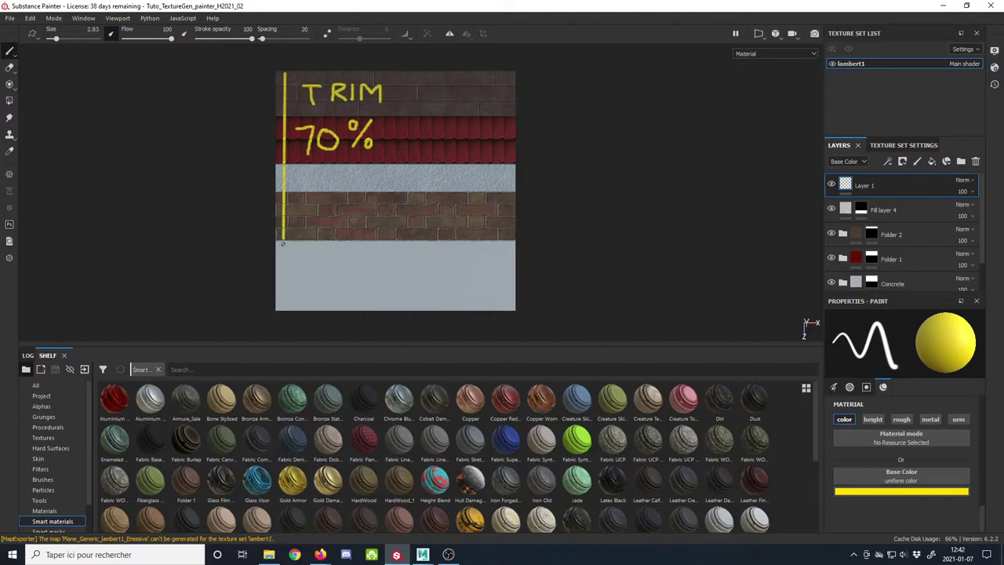
Step: Paint a vertical line along the plain grey band and handwrite "30% Atlas" beside it
drag(284, 244, 284, 310)
mouse_move(298, 252)
mouse_down()
mouse_move(299, 269)
mouse_move(326, 252)
mouse_move(318, 252)
mouse_move(344, 251)
mouse_move(349, 267)
mouse_up()
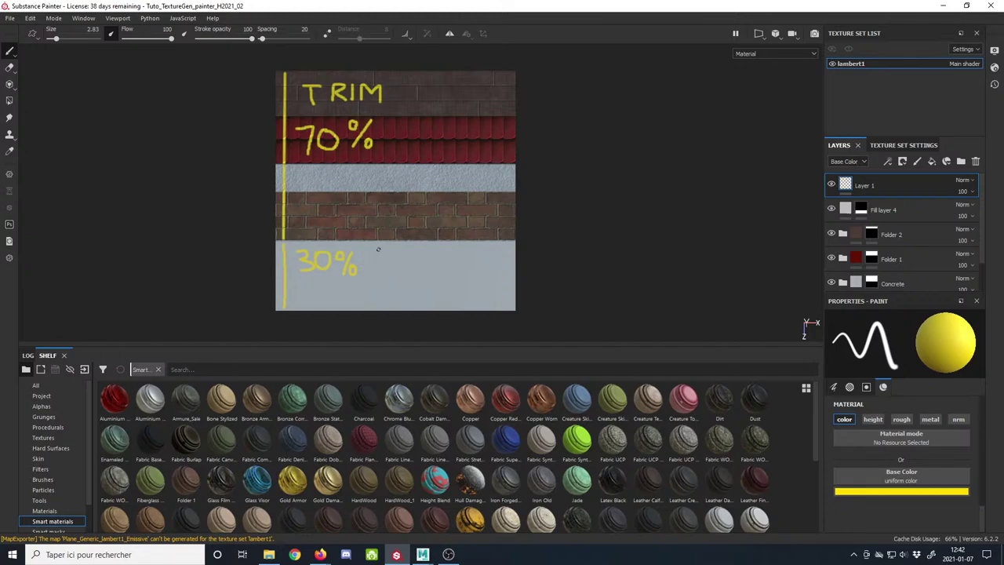
mouse_move(379, 250)
mouse_down()
mouse_move(366, 289)
mouse_move(386, 279)
mouse_move(383, 270)
mouse_move(397, 280)
mouse_move(405, 261)
mouse_up()
mouse_move(410, 247)
mouse_down()
mouse_move(411, 276)
mouse_move(441, 266)
mouse_move(434, 273)
mouse_up()
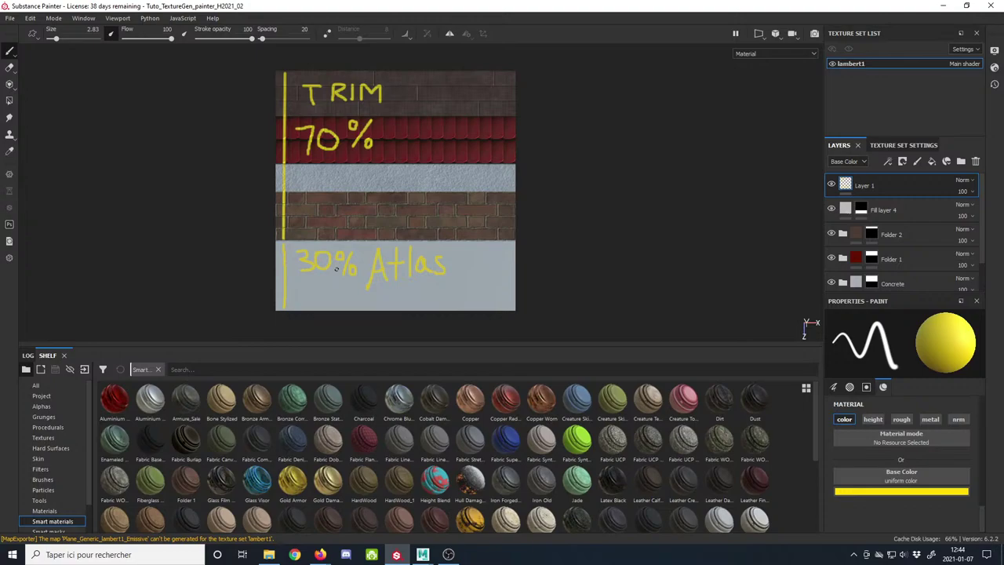
Step: Save the project and open the recent project Tuto_TextureGen_painter_H2021.spp
click(10, 19)
click(36, 110)
click(9, 19)
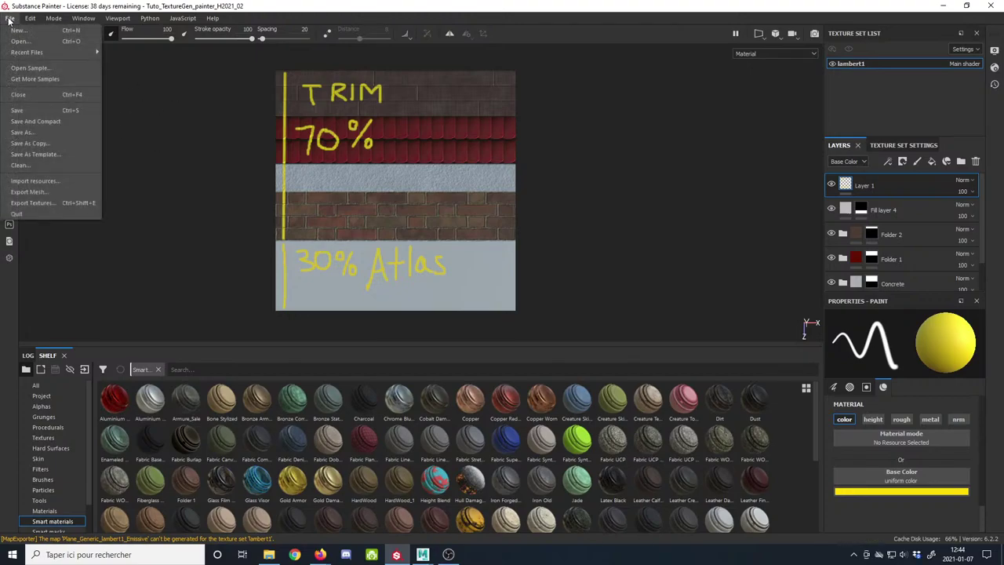
mouse_move(45, 51)
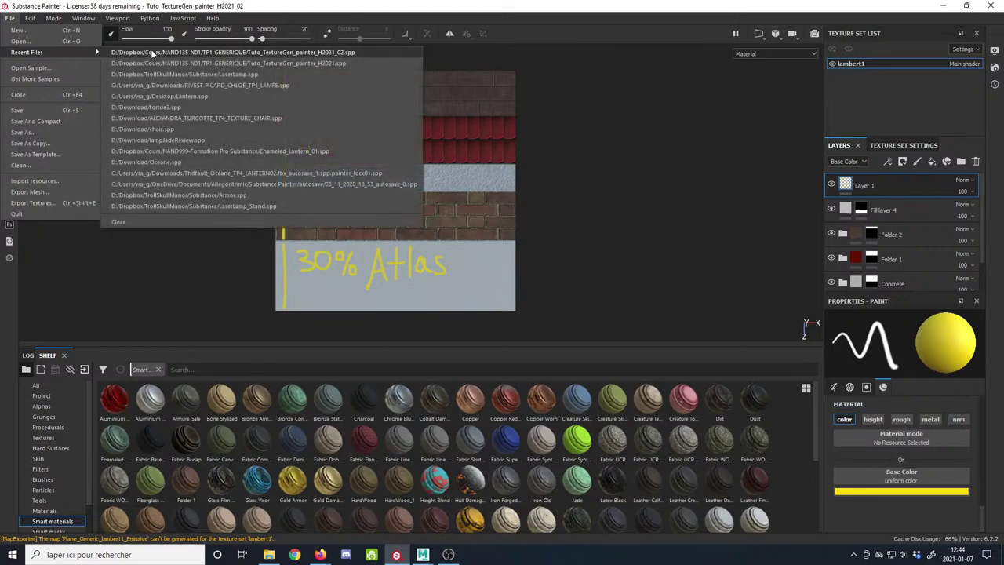
click(223, 62)
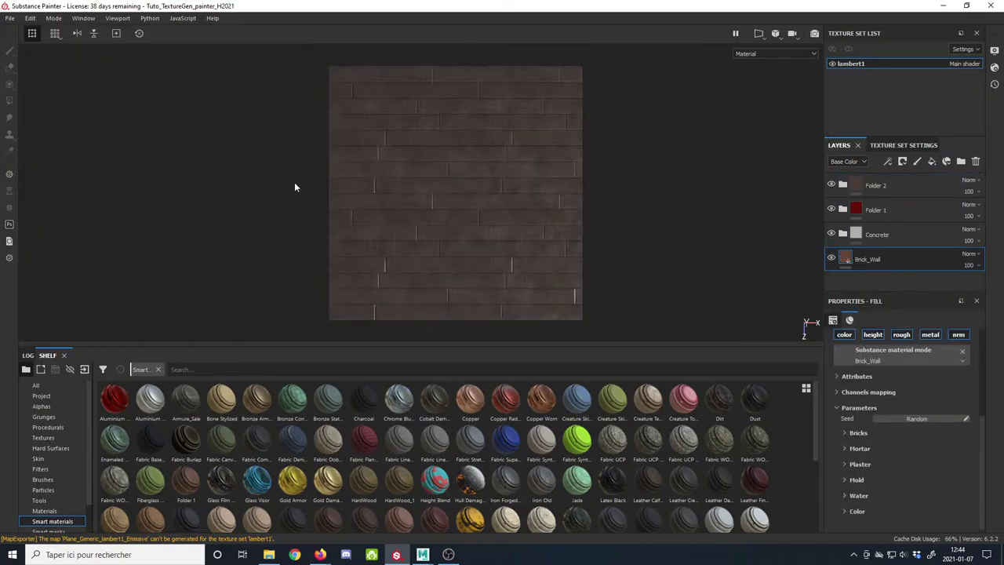
Step: Examine the layers inside the Concrete folder, Folder 1 and Folder 2, and the Brick_Wall fill's properties
middle_drag(385, 188, 353, 191)
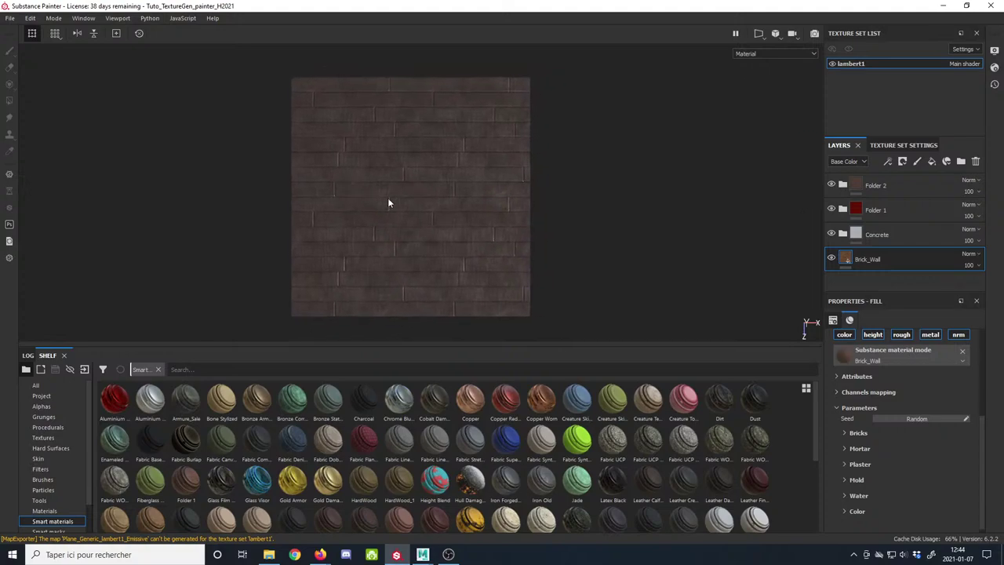
click(843, 234)
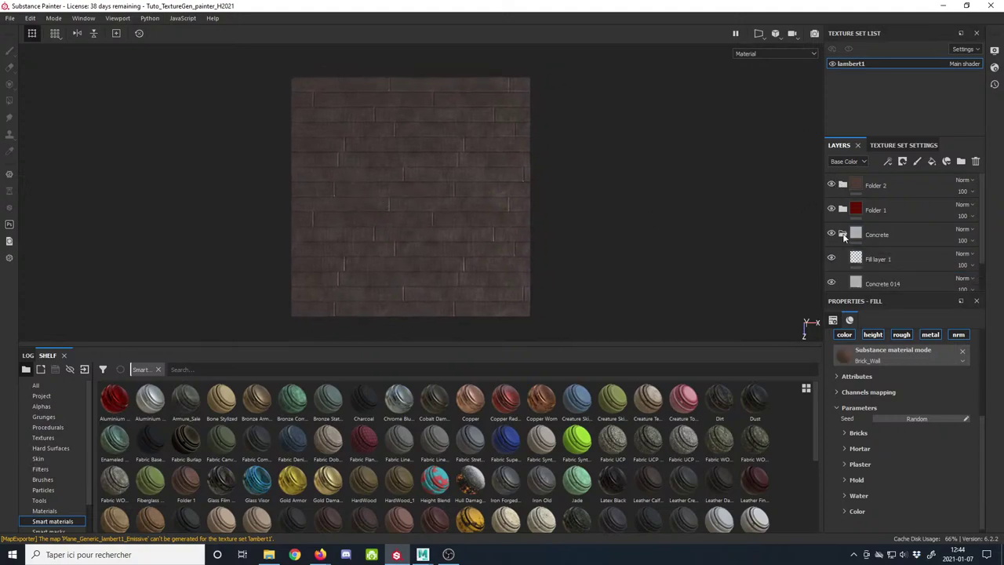
scroll(852, 227, up, 1)
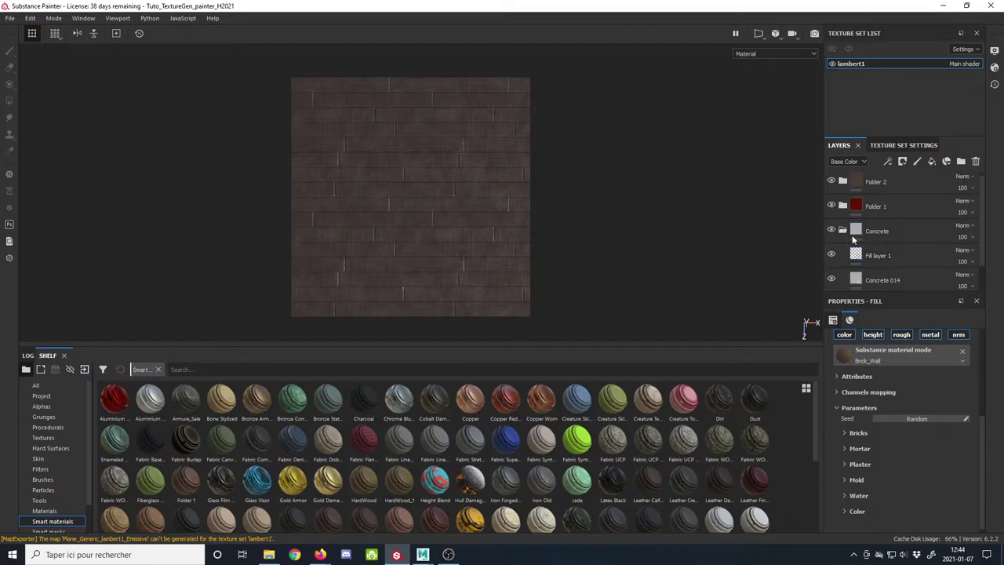
click(842, 234)
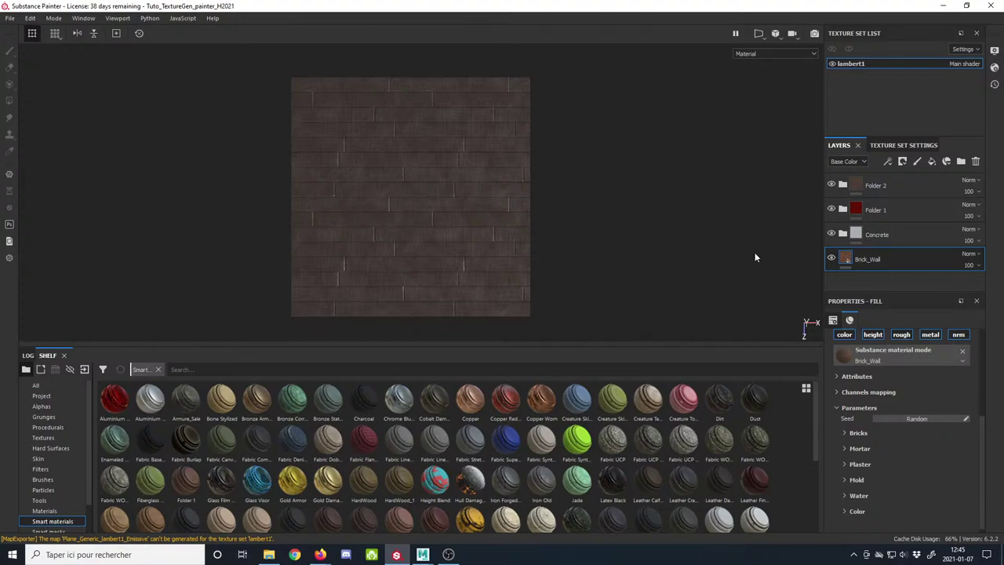
scroll(869, 337, up, 1)
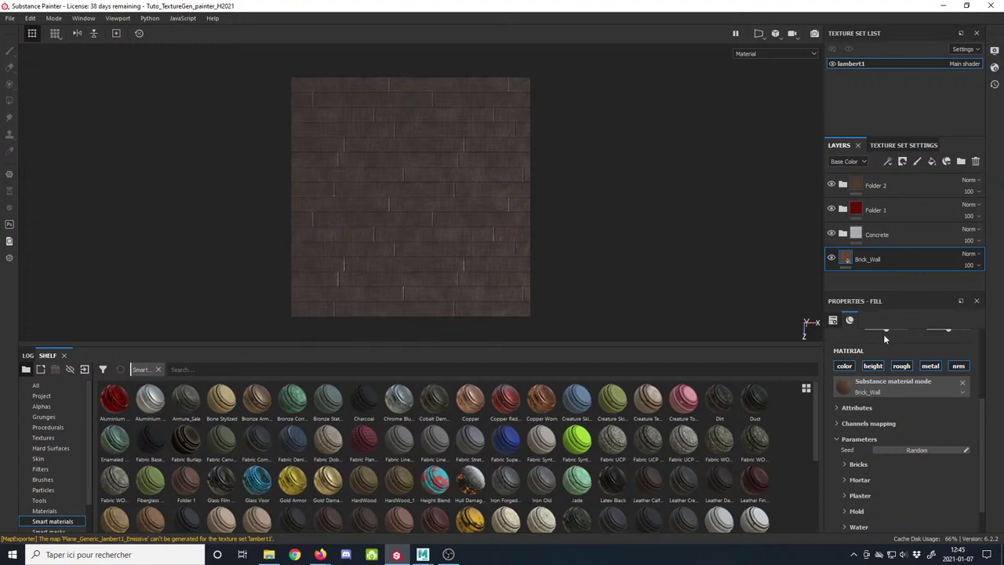
click(843, 210)
click(873, 236)
click(842, 209)
click(843, 185)
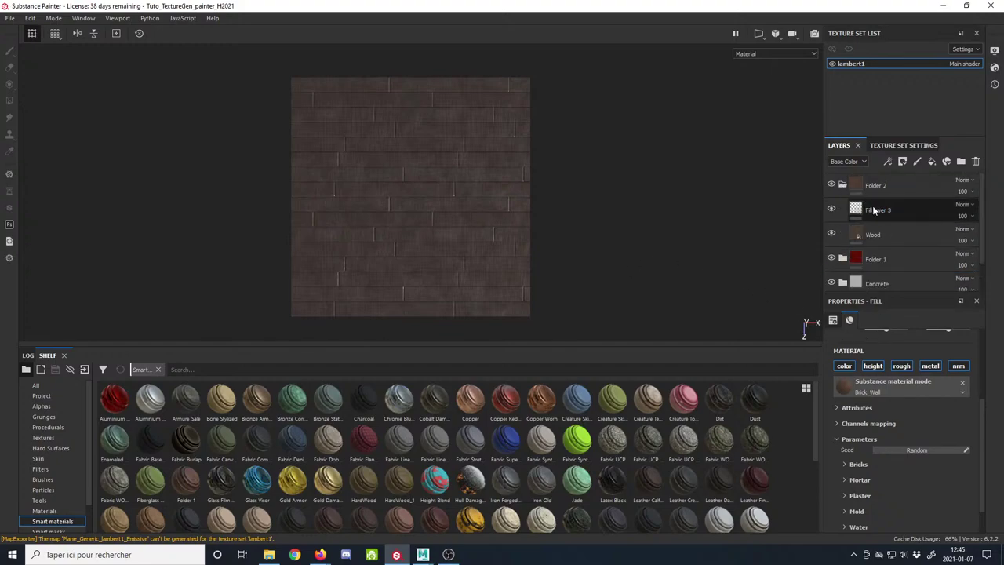
click(872, 236)
click(842, 185)
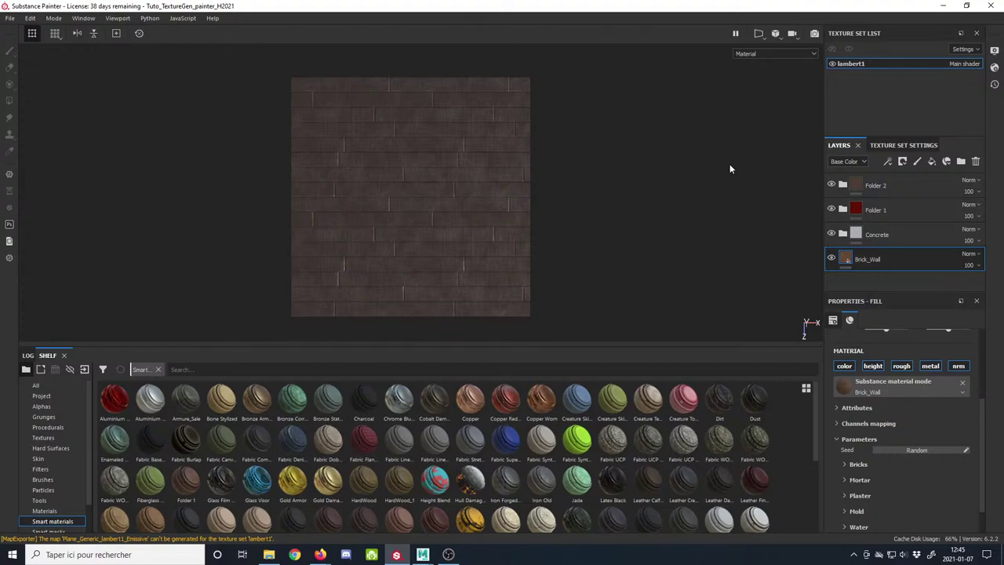
click(844, 235)
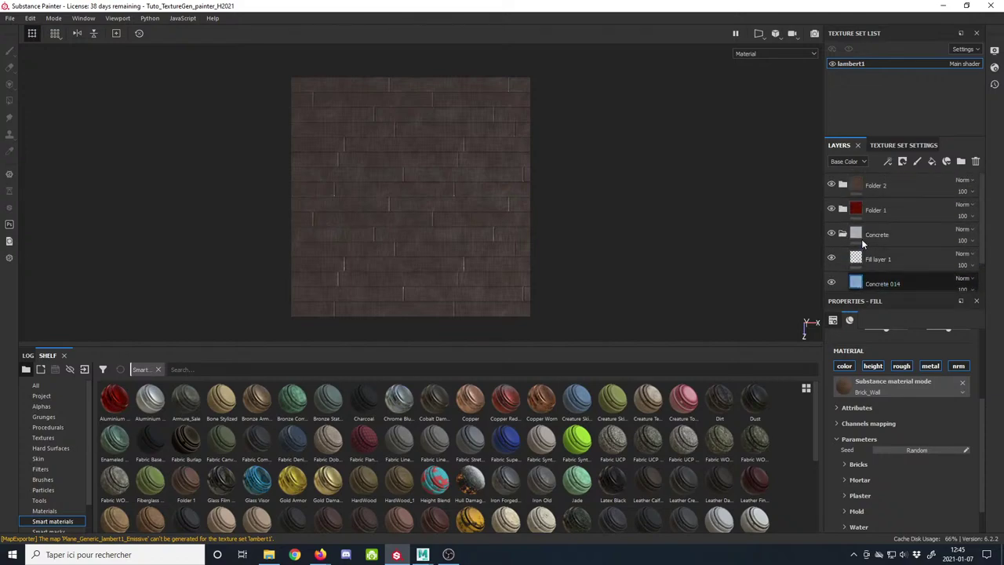
click(843, 235)
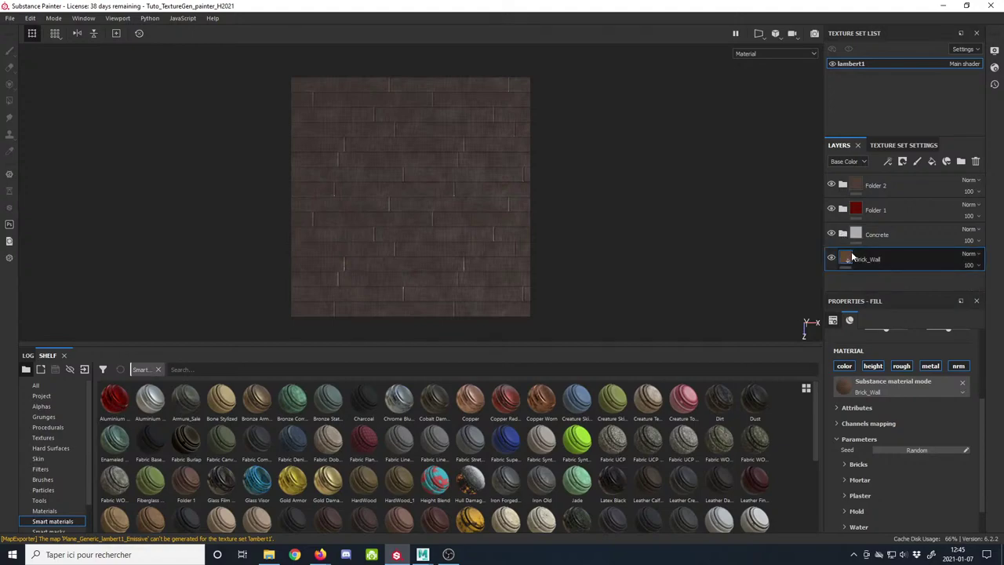
Step: Switch the layer stack to the Height channel and set Brick_Wall's blending mode to Linear dodge (Add)
click(860, 163)
click(838, 178)
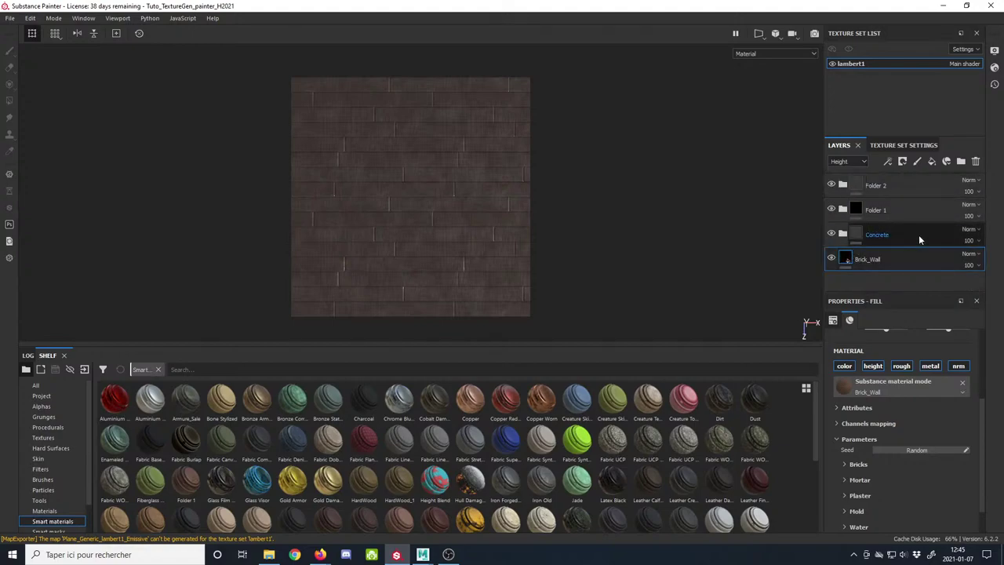
click(971, 254)
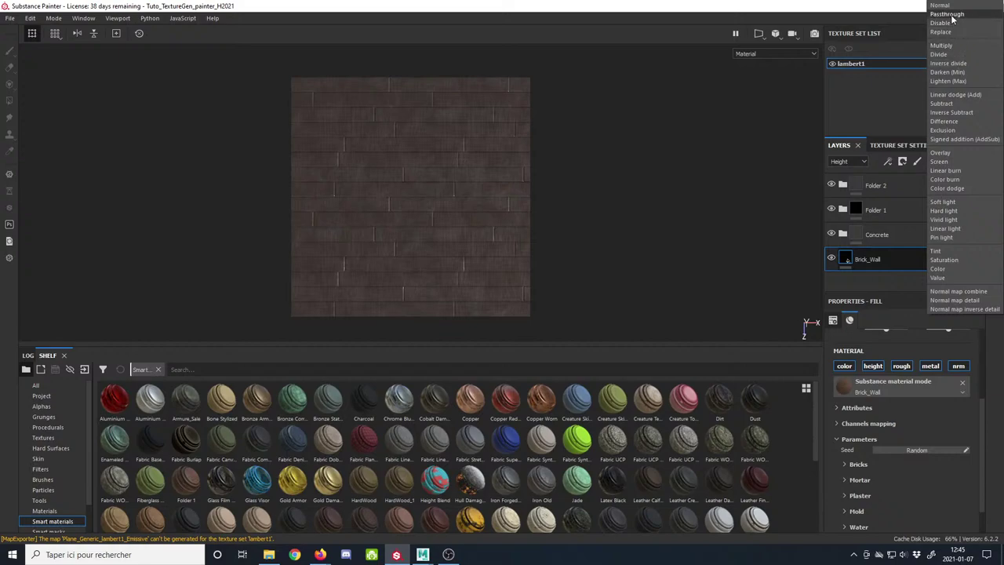
click(944, 94)
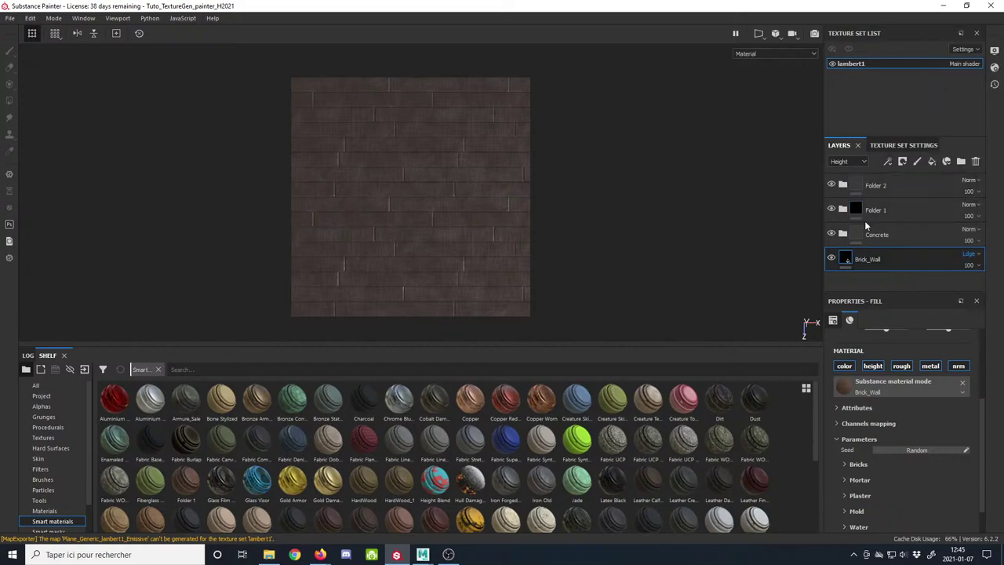
Step: Set the height blending mode of Concrete 014 in the Concrete folder to Linear dodge (Add), and collapse the folder
click(843, 234)
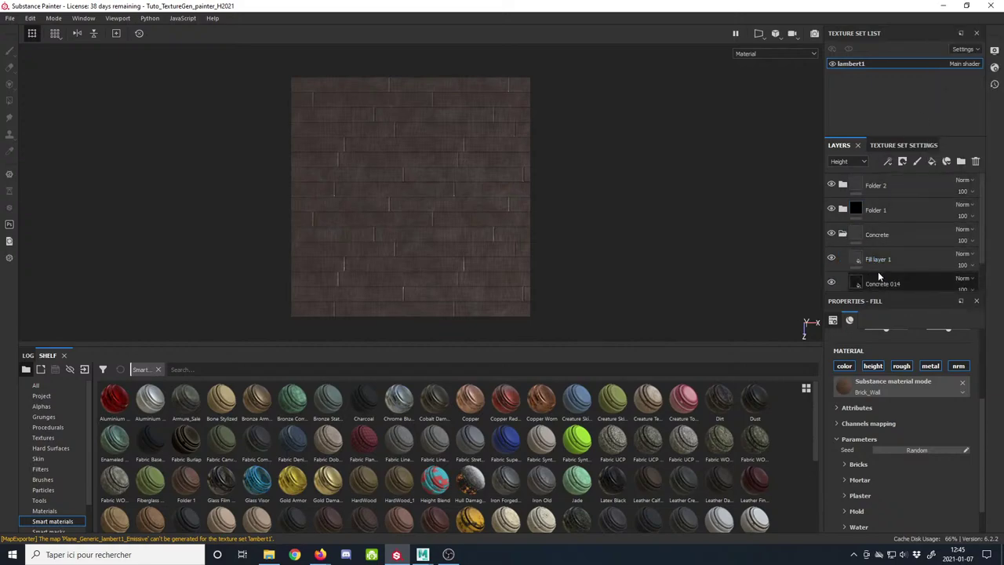
scroll(878, 271, down, 1)
click(917, 248)
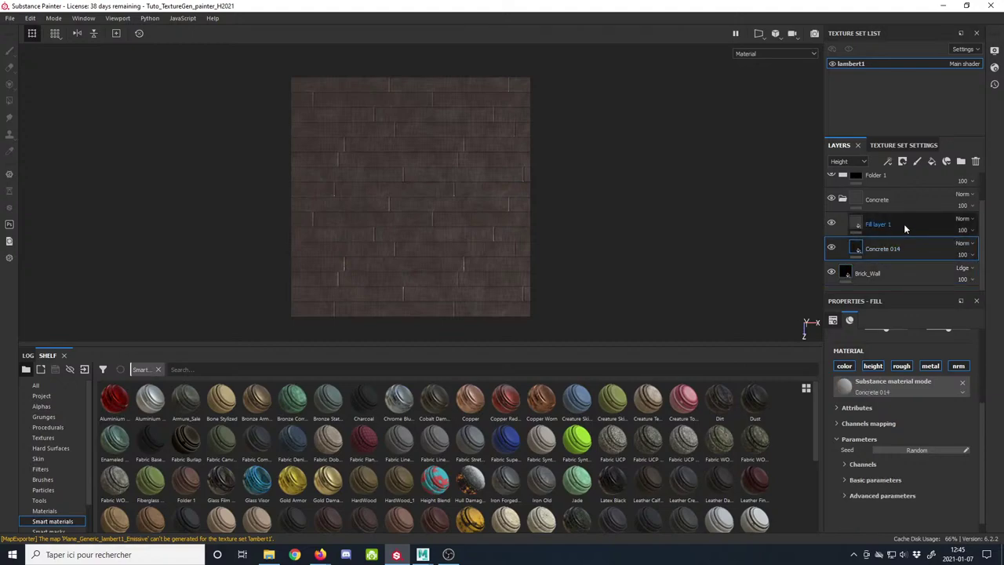
click(957, 245)
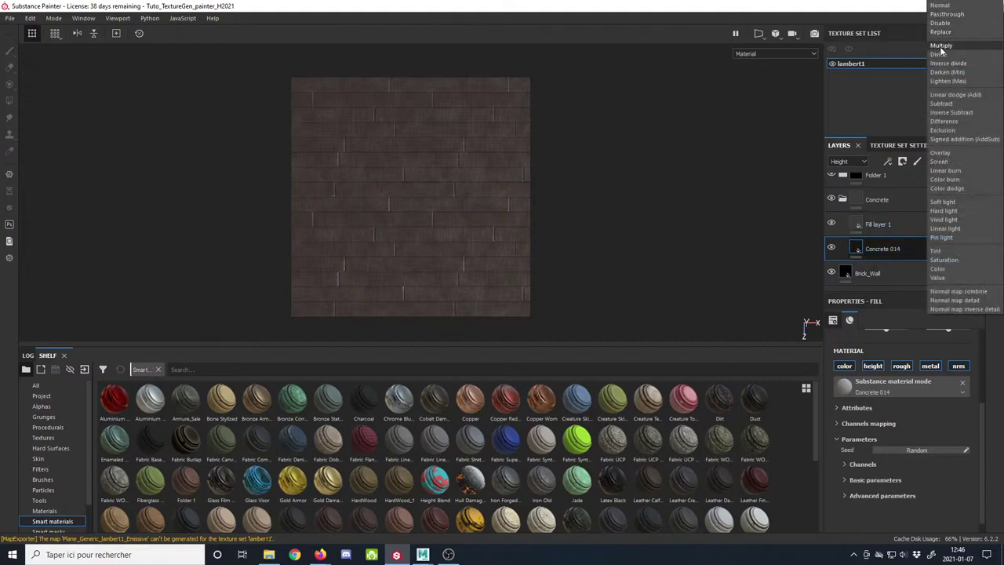
click(946, 94)
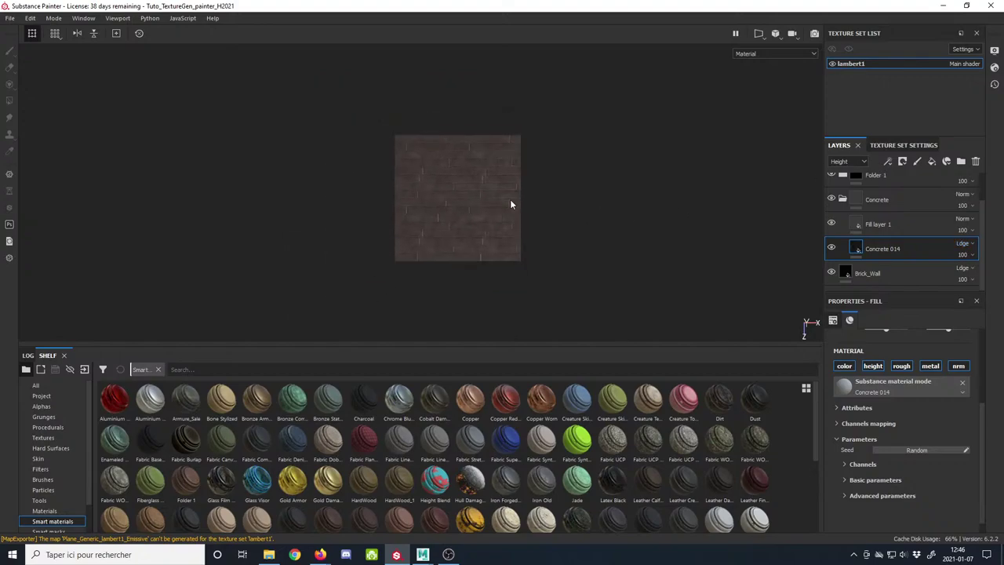
scroll(510, 200, up, 5)
scroll(514, 215, down, 3)
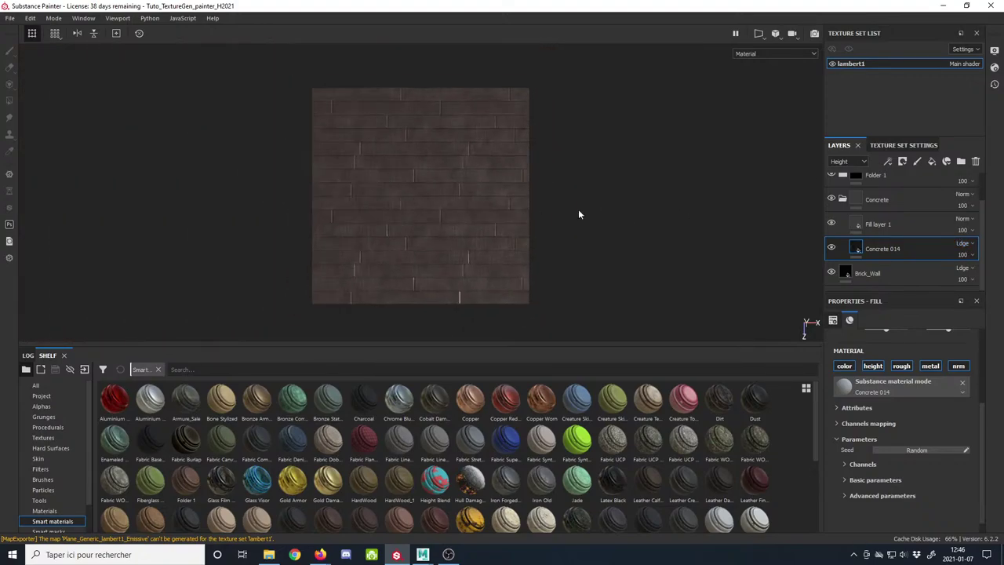
click(843, 199)
Step: Set the height blending mode of the Roof layer in Folder 1 to Linear dodge (Add), and collapse the folder
click(844, 209)
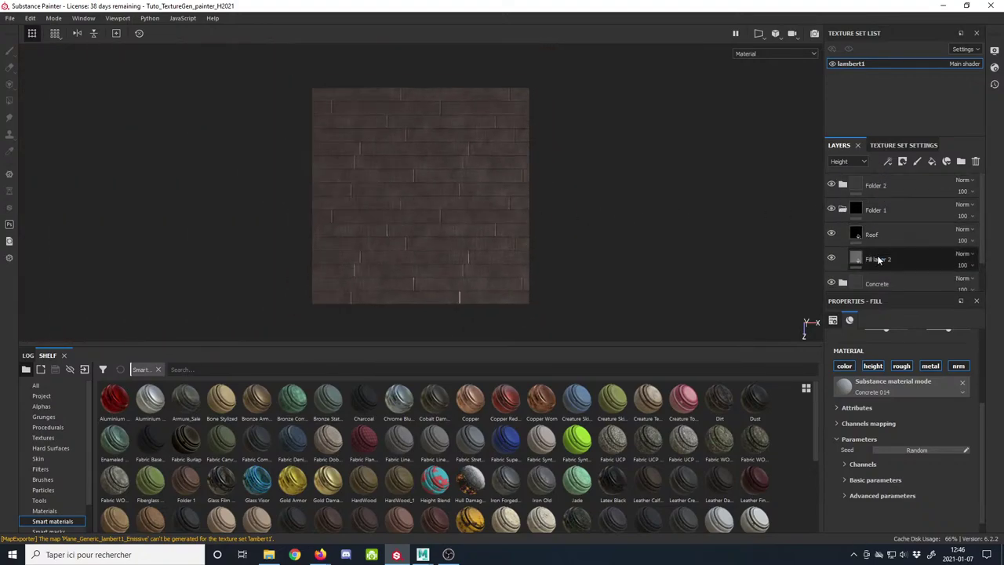
scroll(885, 262, down, 2)
scroll(885, 261, up, 2)
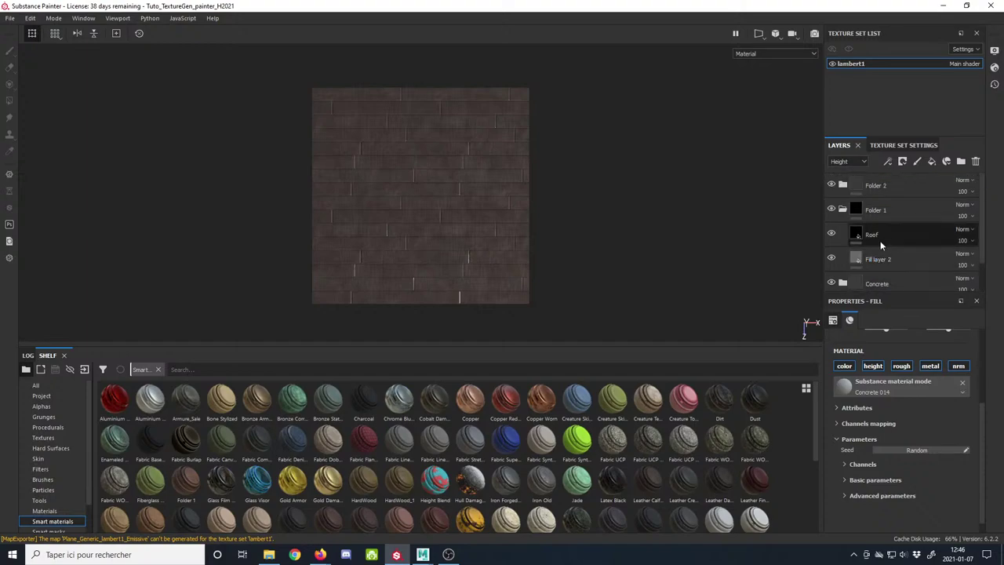
click(881, 240)
click(963, 229)
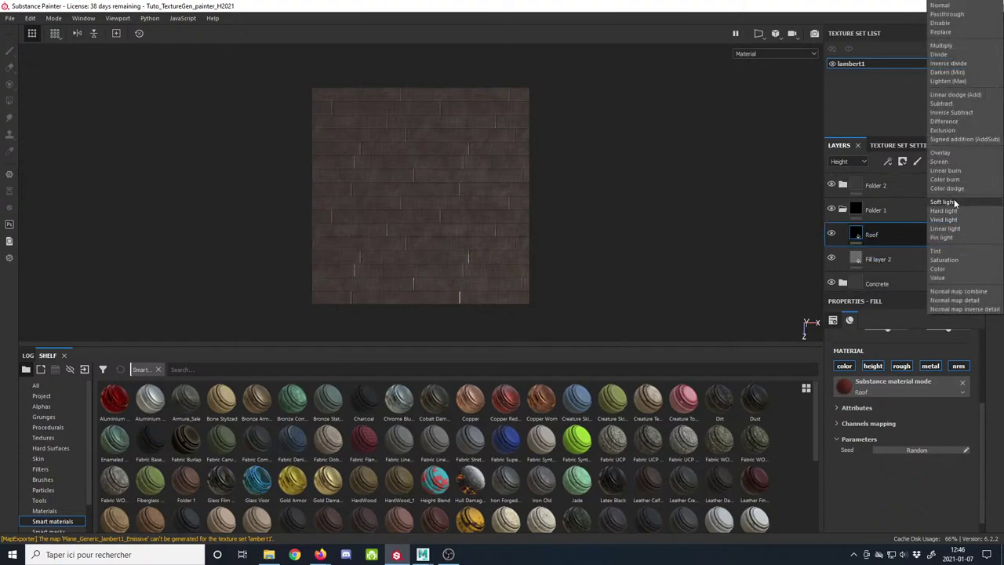
click(947, 94)
scroll(477, 215, down, 1)
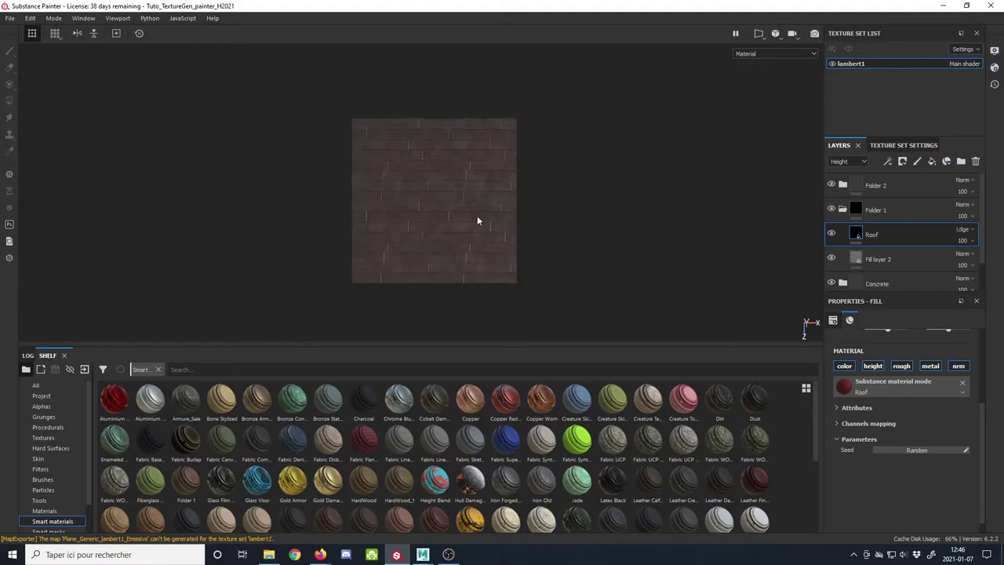
scroll(478, 221, up, 3)
scroll(479, 224, up, 1)
click(843, 209)
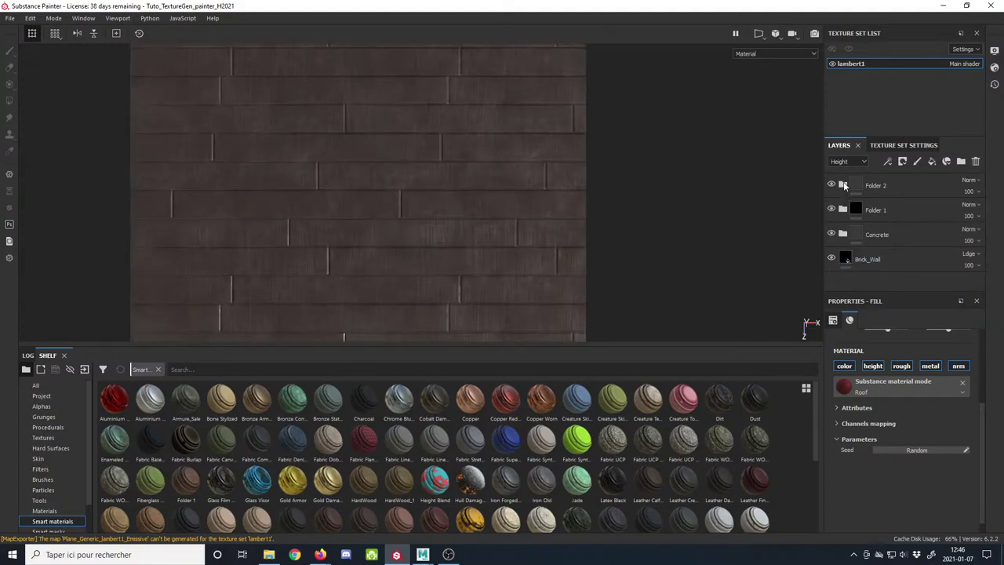
Step: Set the height blending mode of the Wood layer in Folder 2 to Linear dodge (Add), and collapse the folder
click(843, 184)
click(872, 234)
click(964, 232)
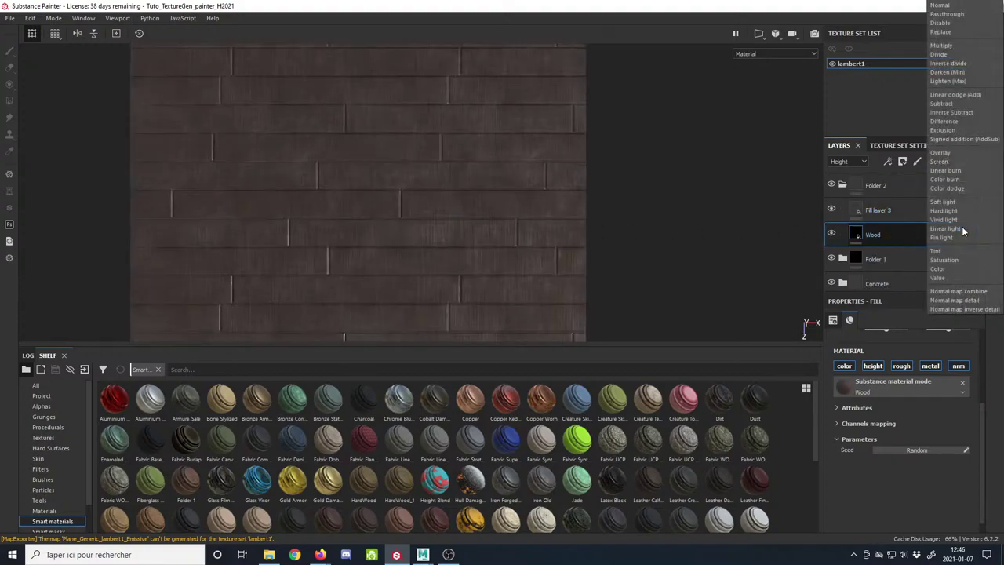
click(943, 94)
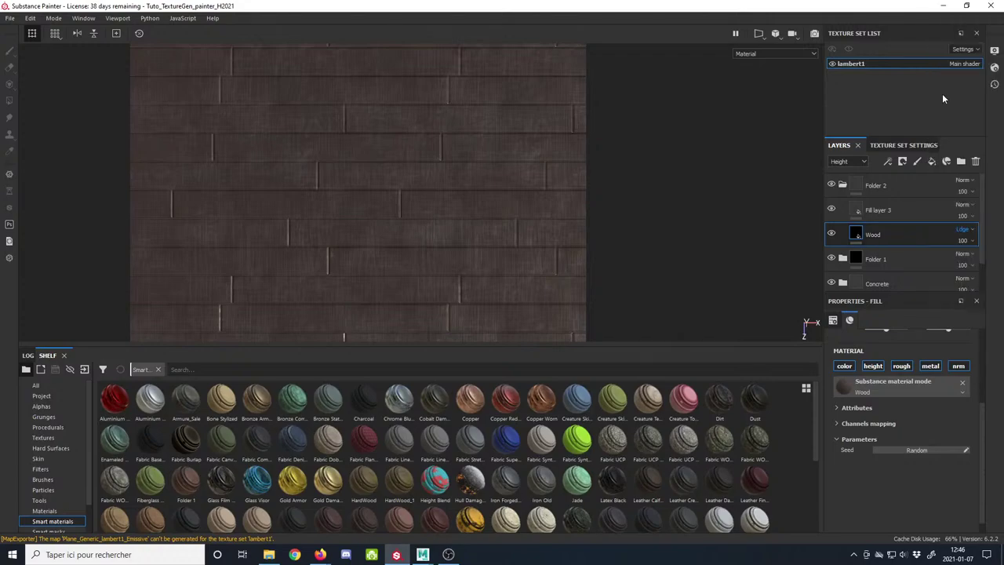
scroll(540, 228, down, 4)
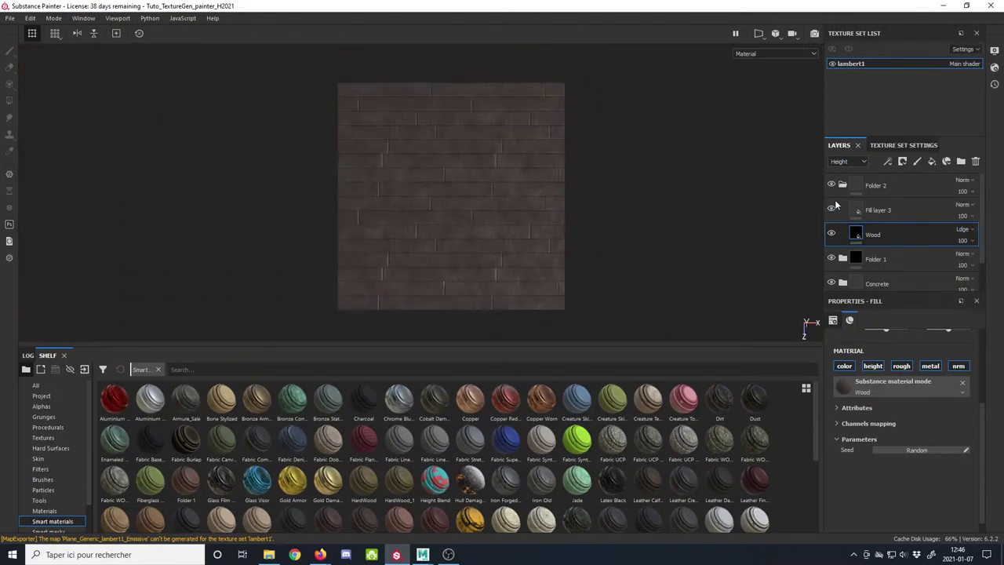
click(844, 182)
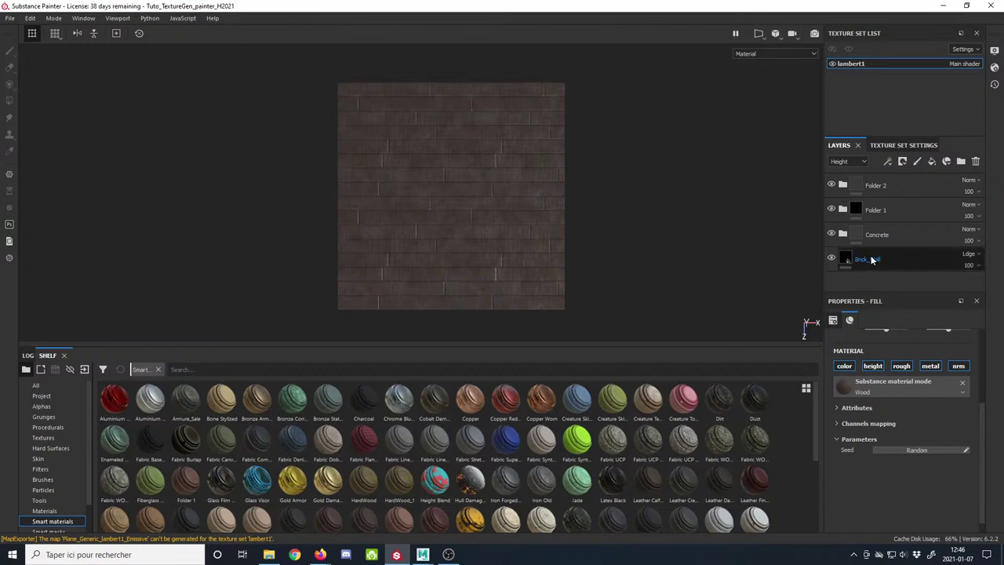
Step: Add an empty paint layer above Folder 2 and delete Folder 2, Folder 1, Concrete and Brick_Wall
click(914, 187)
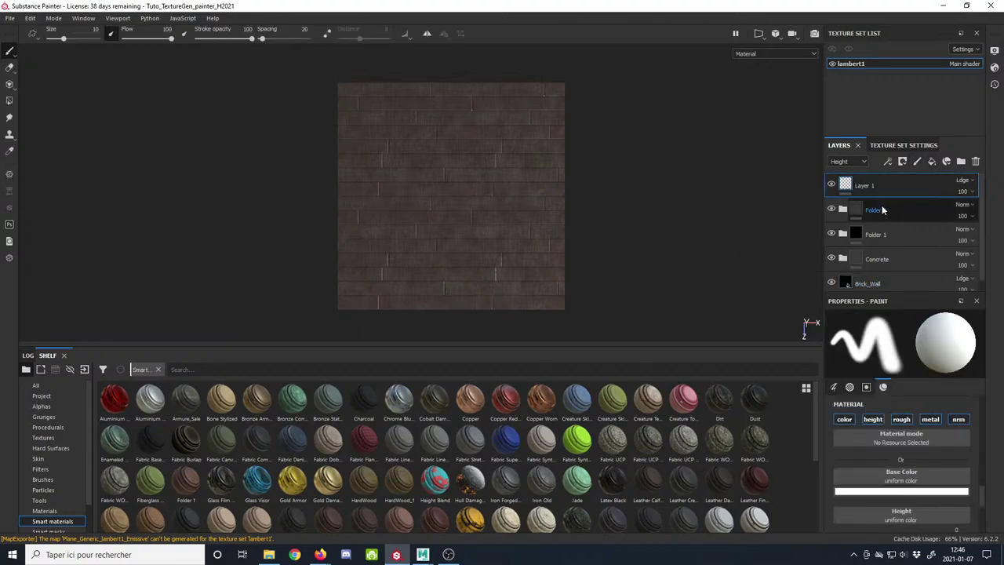
click(884, 210)
shift+click(882, 283)
click(975, 161)
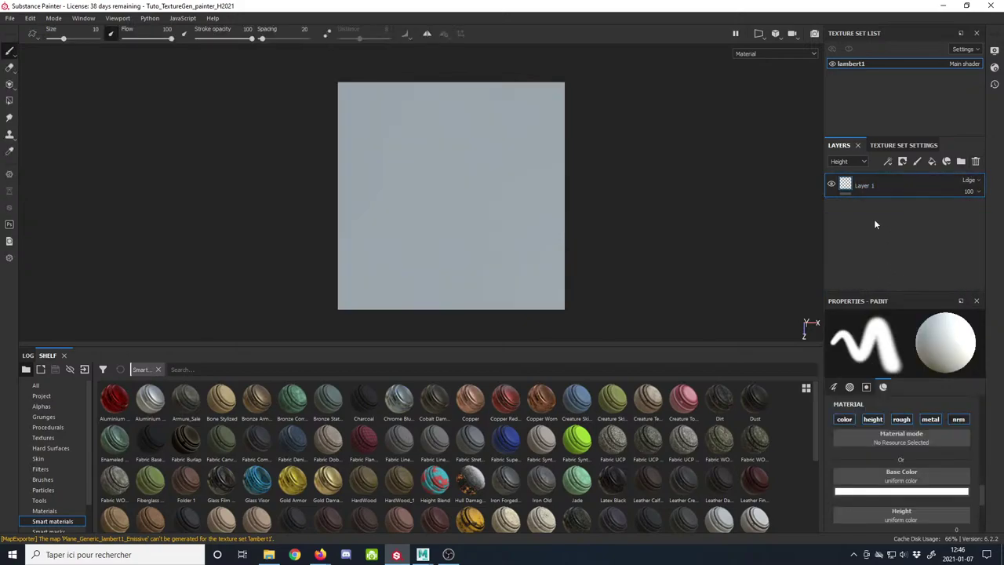
Step: Browse the Materials category of the shelf and open the resource import window
click(44, 510)
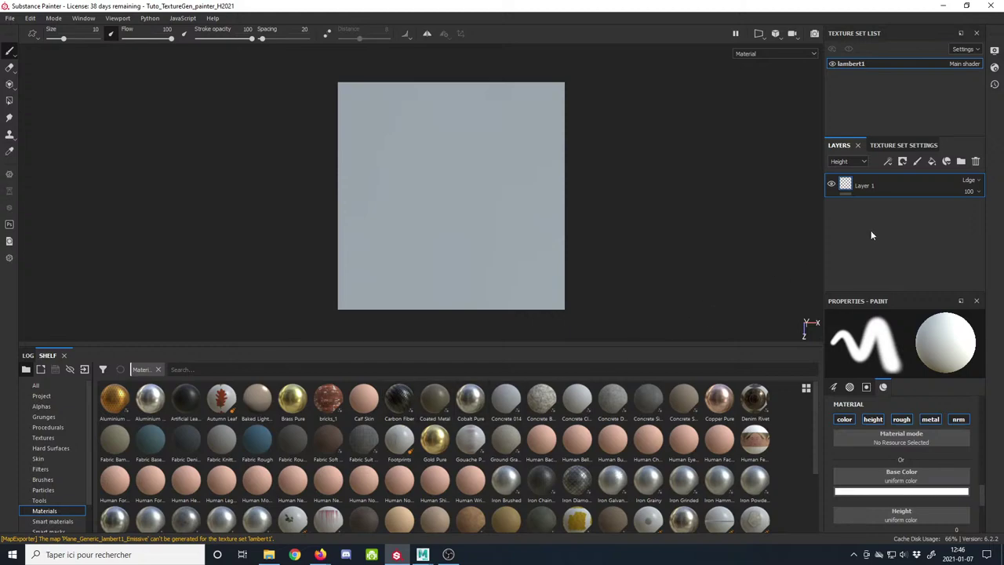
mouse_move(328, 398)
mouse_down()
mouse_move(782, 242)
mouse_move(352, 417)
mouse_move(319, 400)
mouse_up()
scroll(641, 421, down, 2)
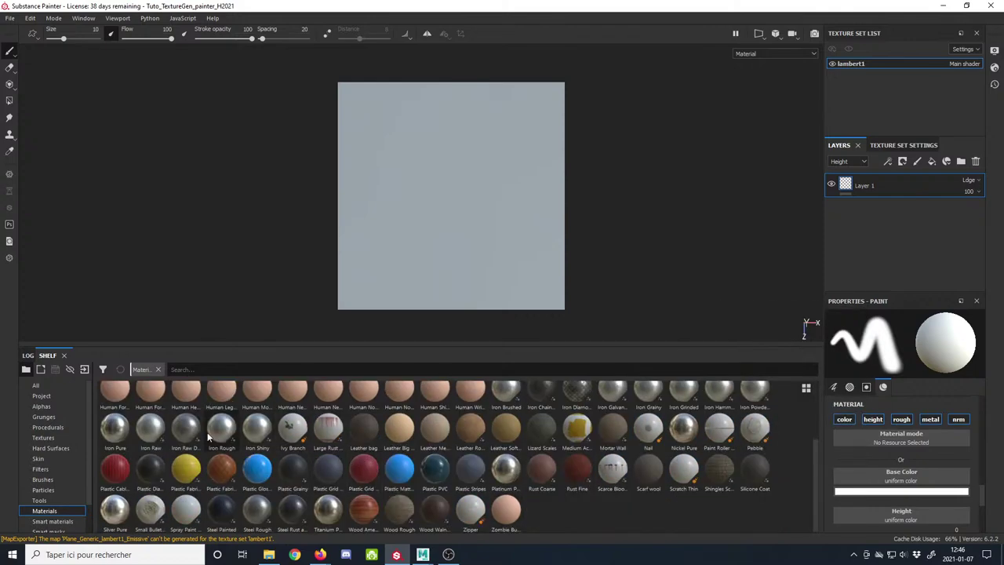
click(84, 369)
drag(399, 113, 0, 138)
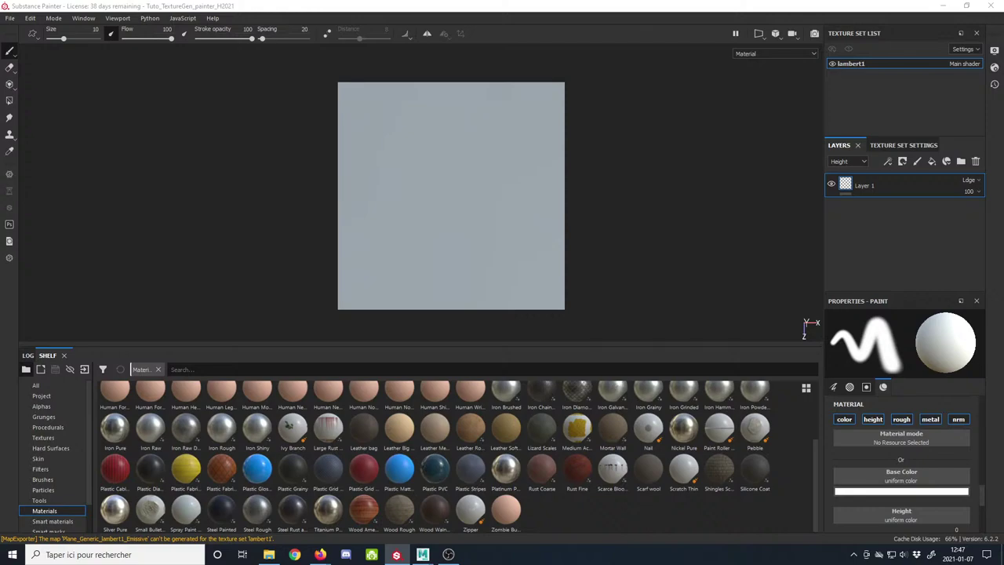
Step: Reopen the recent project Tuto_TextureGen_painter_H2021.spp, discarding the unsaved changes
click(88, 6)
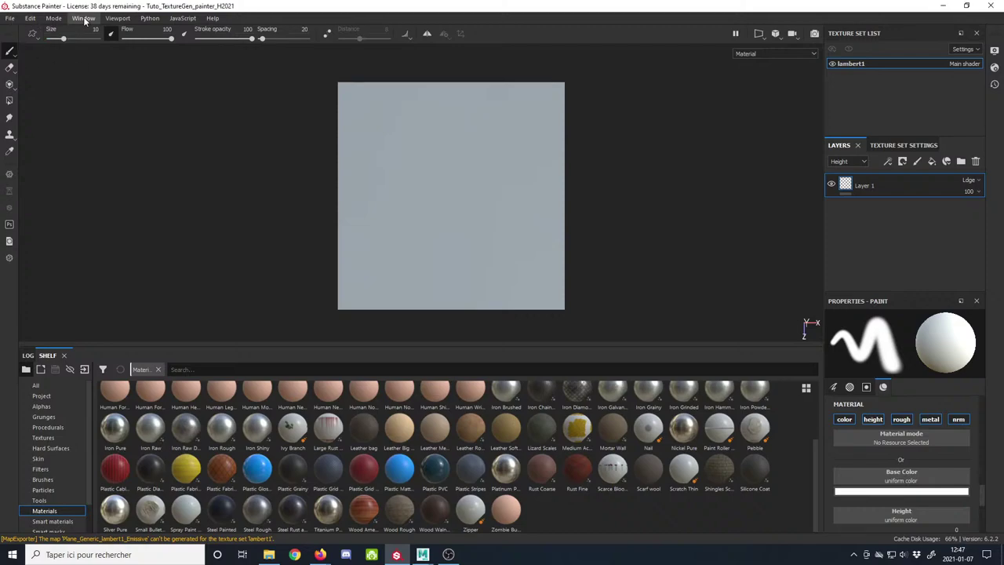
click(10, 18)
mouse_move(47, 52)
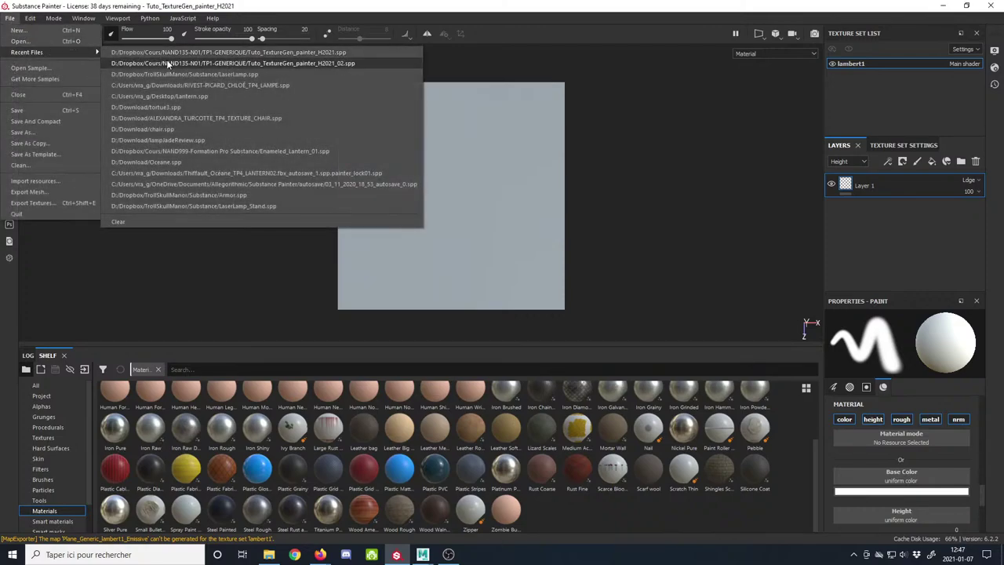
click(172, 55)
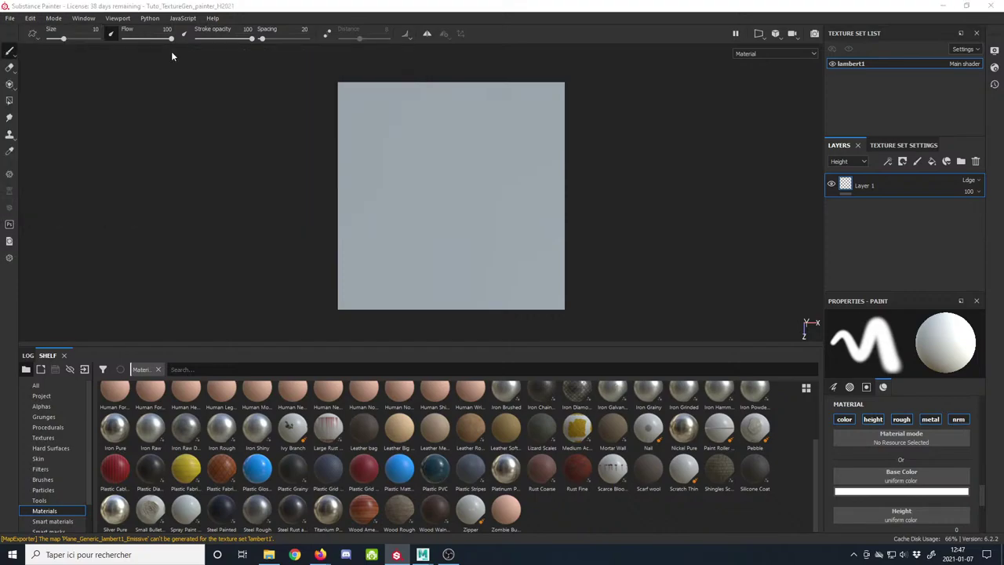
click(471, 290)
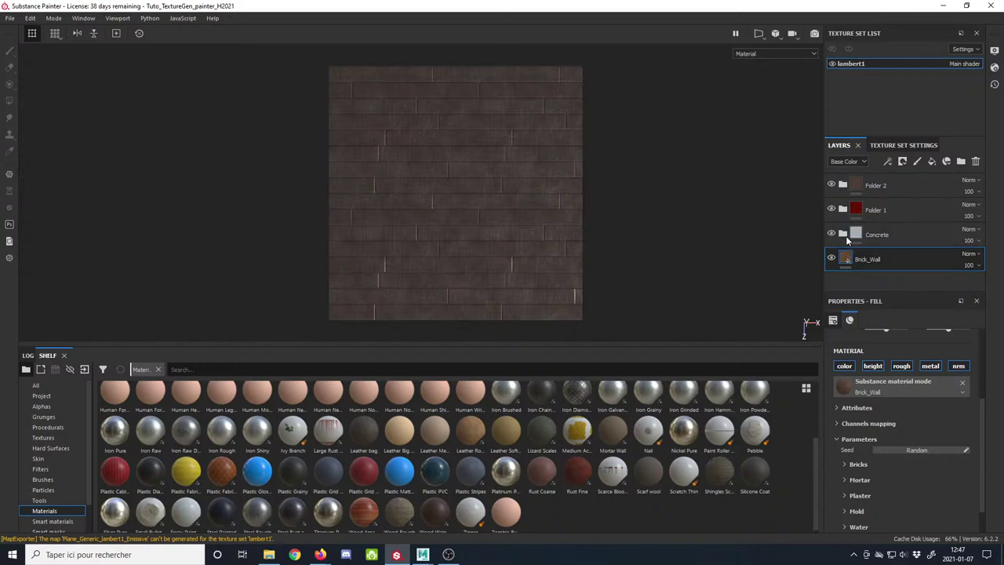
Step: Inspect the layer stack in the Height channel and in the Normal channel, including the Brick_Wall thumbnail
click(860, 162)
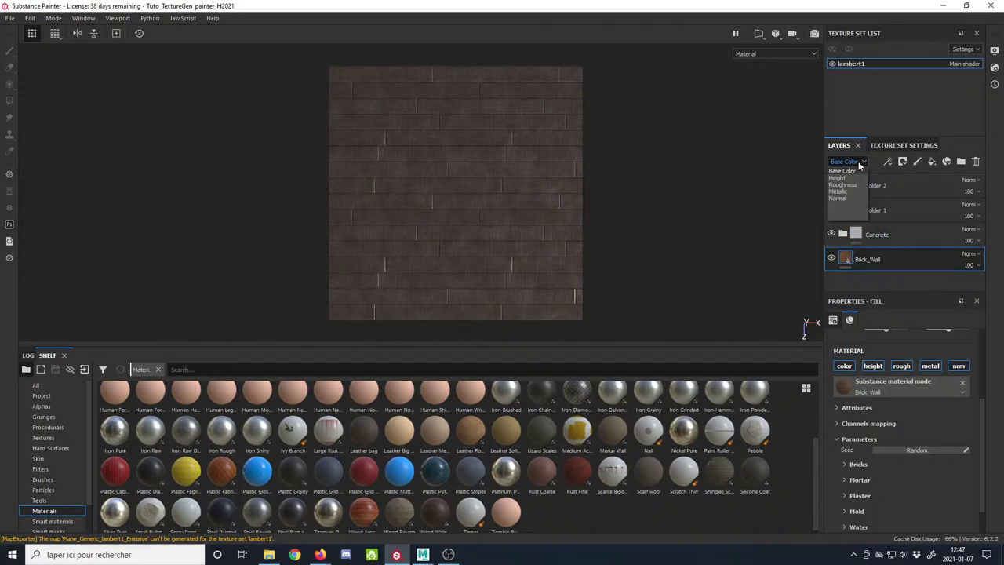
click(841, 178)
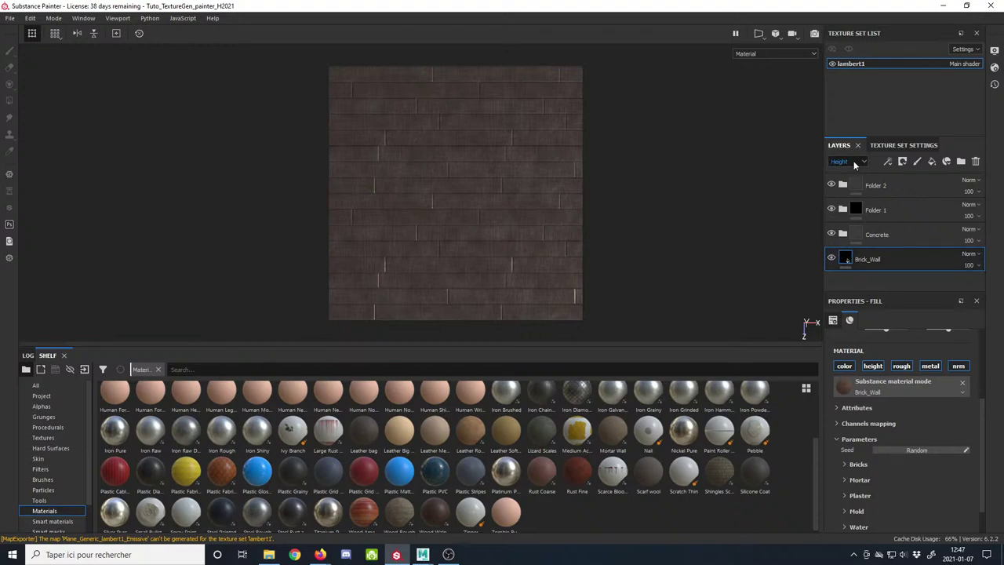
click(847, 163)
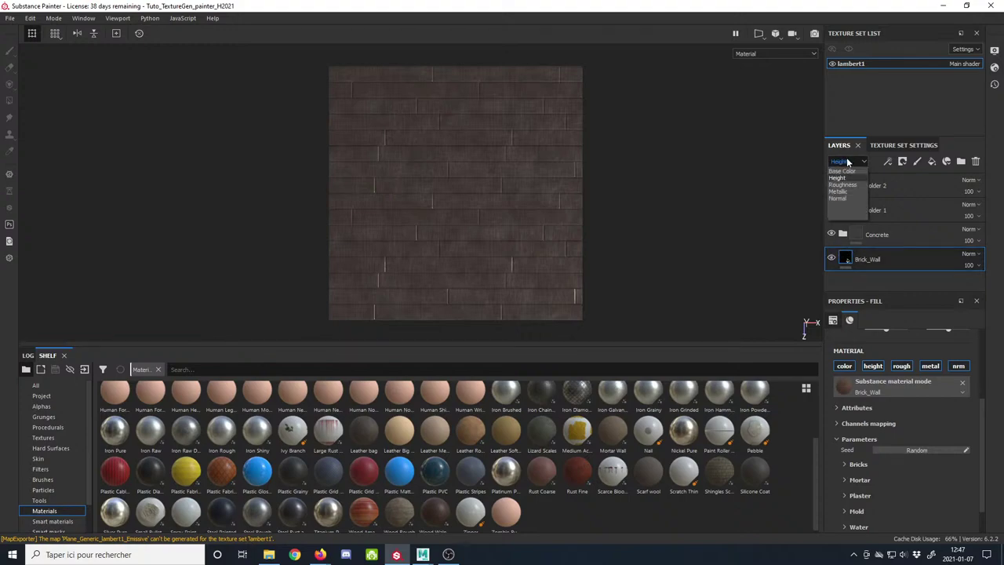
click(838, 199)
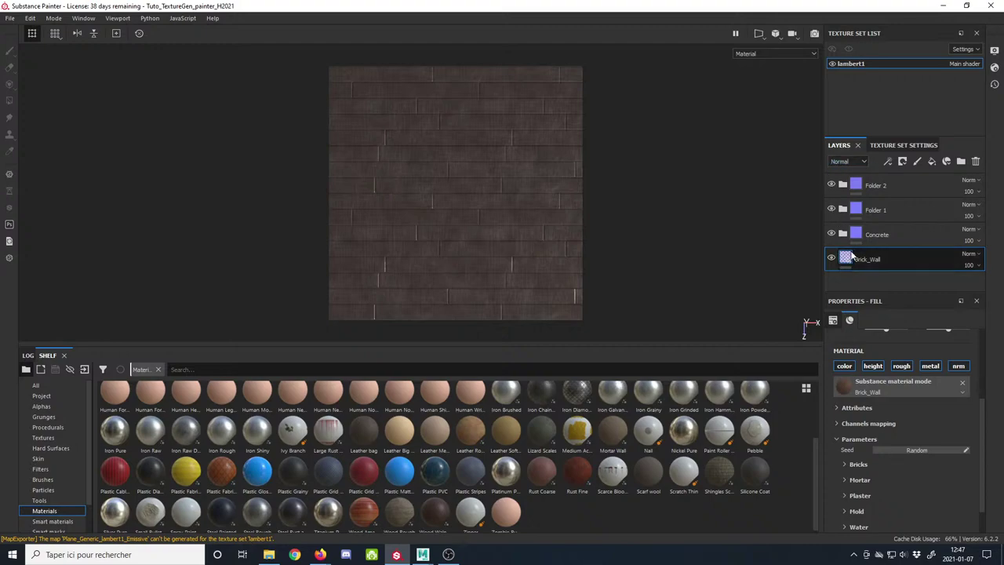
mouse_move(853, 257)
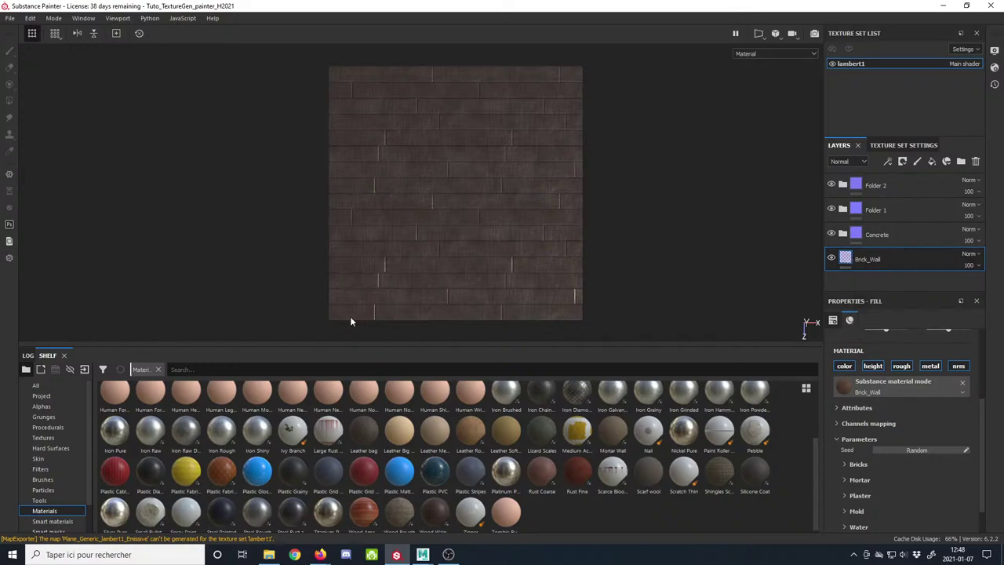
Step: Open the exported map Plane_Generic_lambert1_Normal.png in IrfanView, examine its normal details beside the project, and close it
click(269, 555)
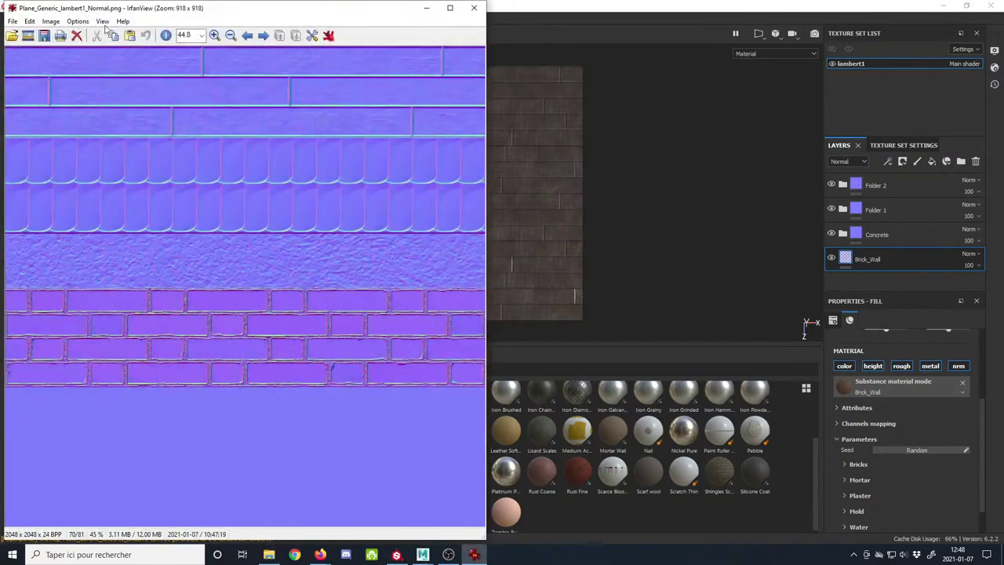
drag(141, 12, 546, 20)
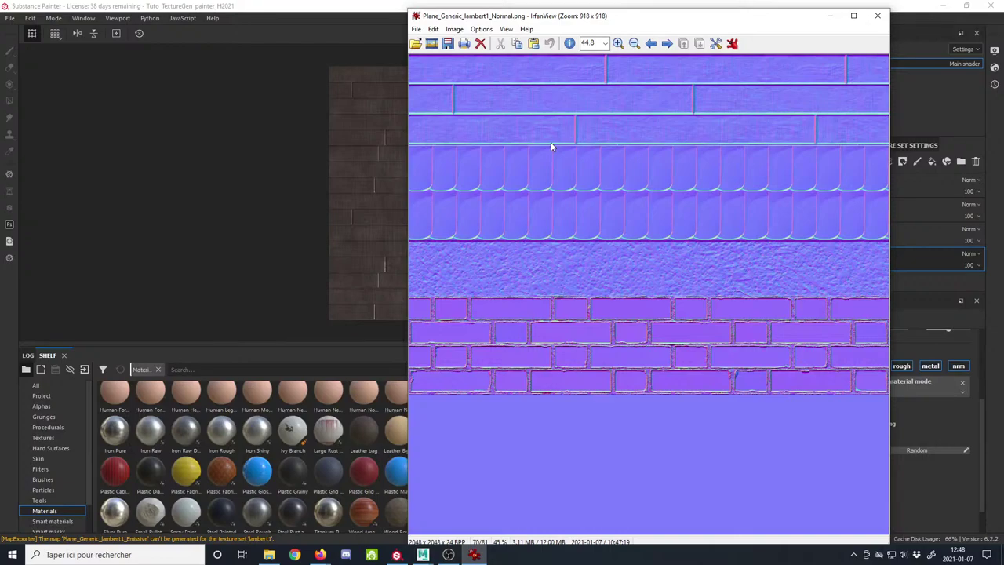
drag(513, 17, 514, 17)
click(880, 11)
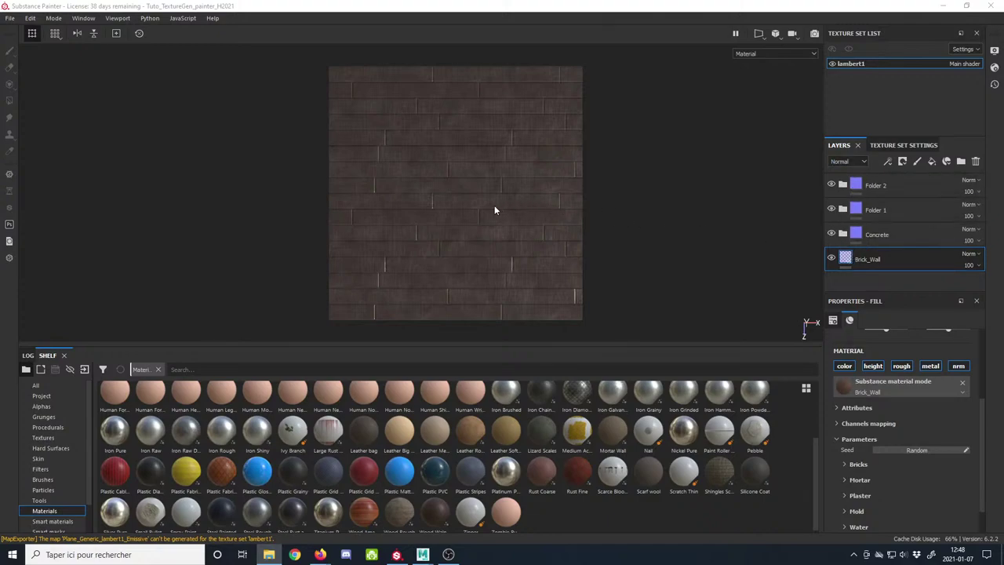
Step: Switch the layer stack to the Base Color channel and add a fill layer above Folder 2
click(924, 182)
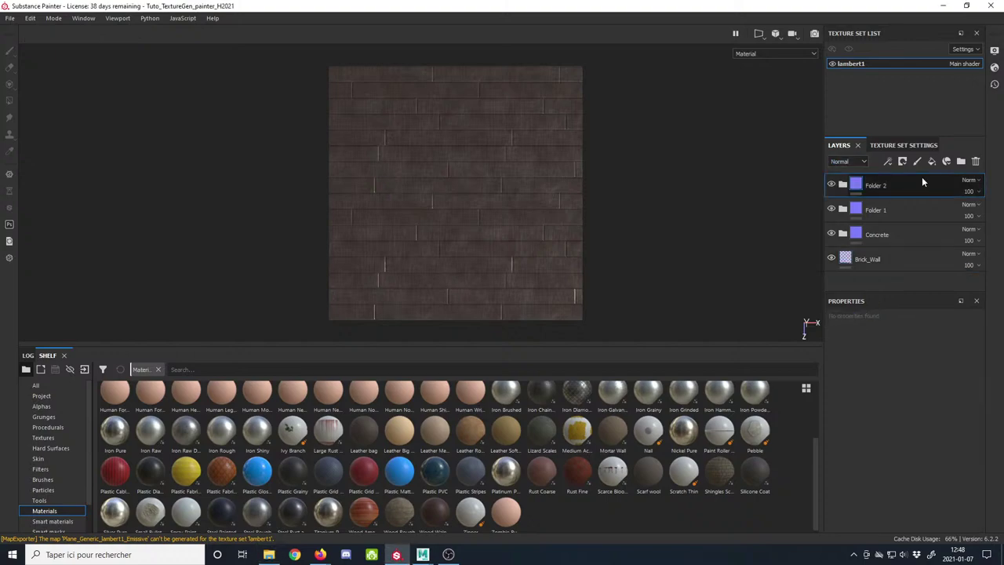
click(850, 163)
click(845, 171)
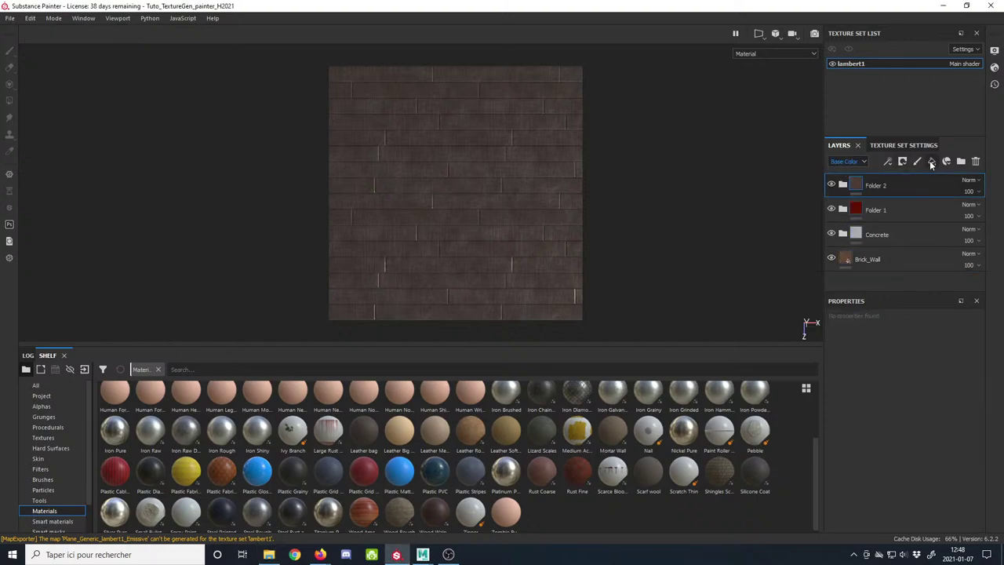
click(931, 161)
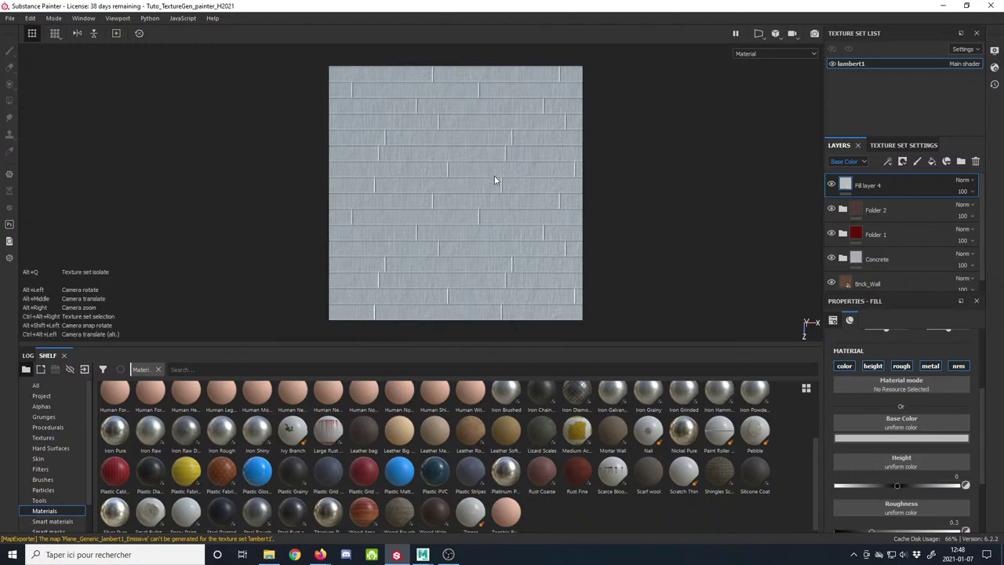
Step: Toggle Folder 2's visibility and examine how the relief of the underlying layers shows through the new fill layer
scroll(470, 192, up, 3)
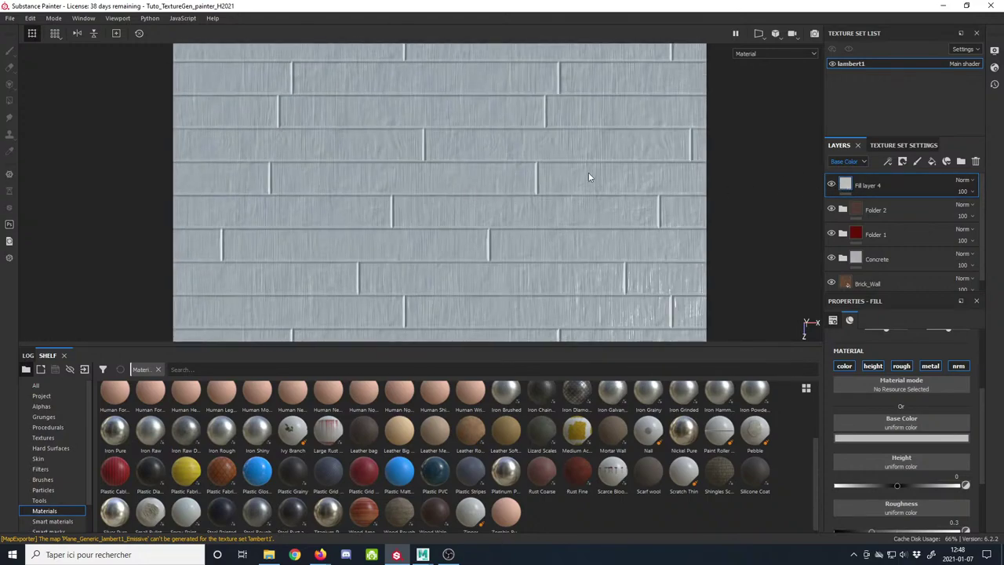
click(833, 210)
click(833, 209)
click(833, 209)
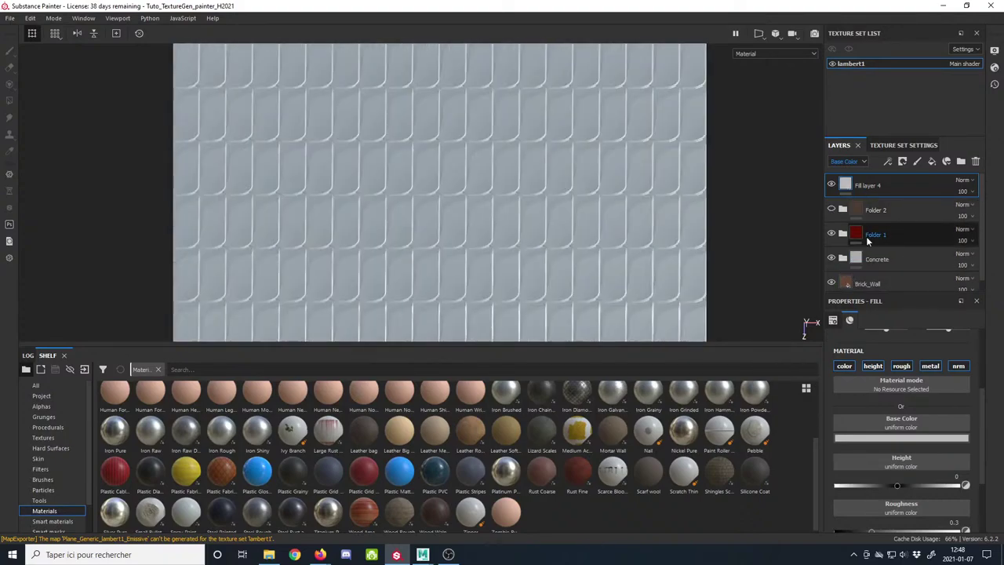
click(832, 210)
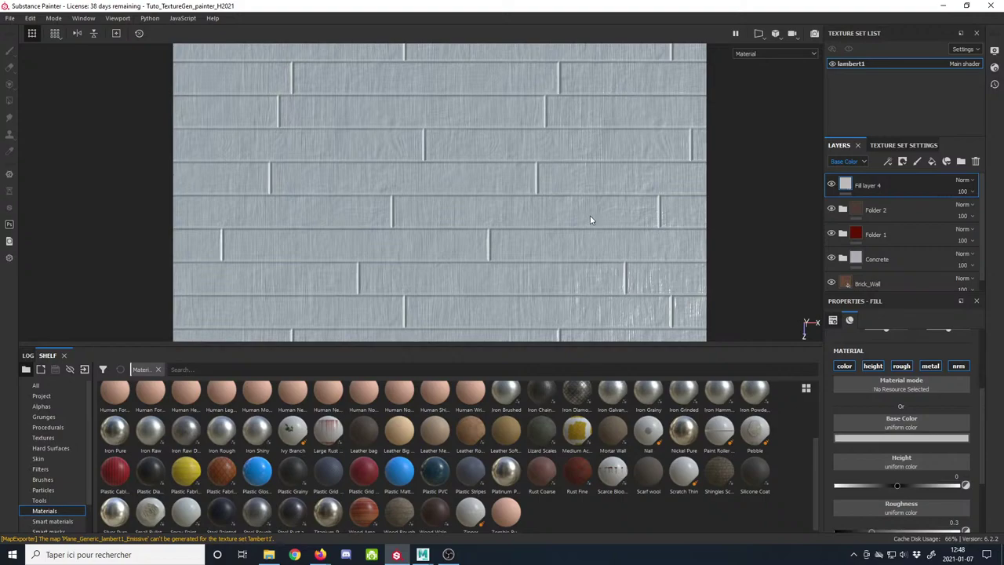
scroll(590, 217, up, 2)
scroll(590, 217, down, 3)
scroll(589, 217, down, 1)
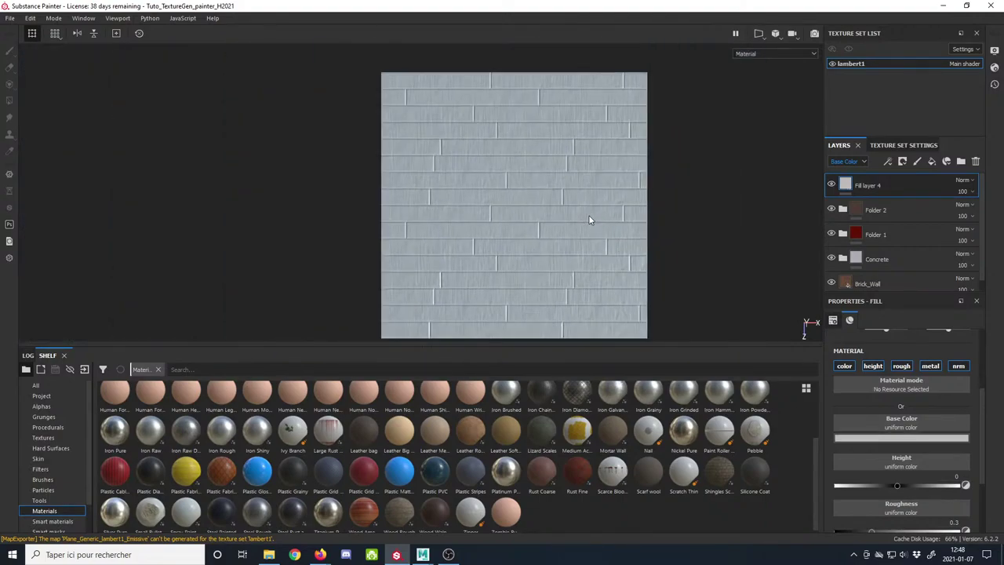
Step: Switch the layer stack to the Height channel and set Fill layer 4's blending mode to Normal
click(847, 162)
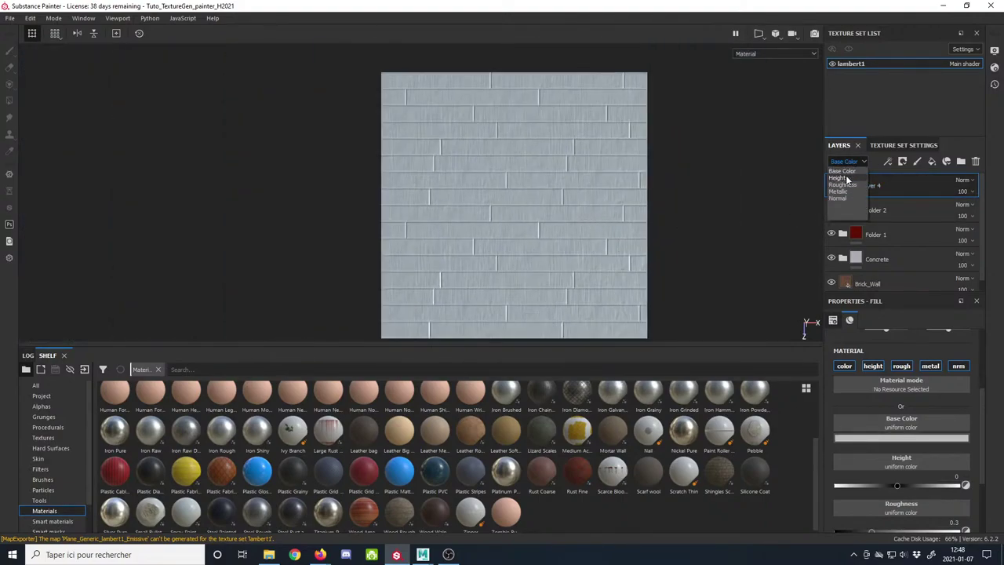
click(846, 181)
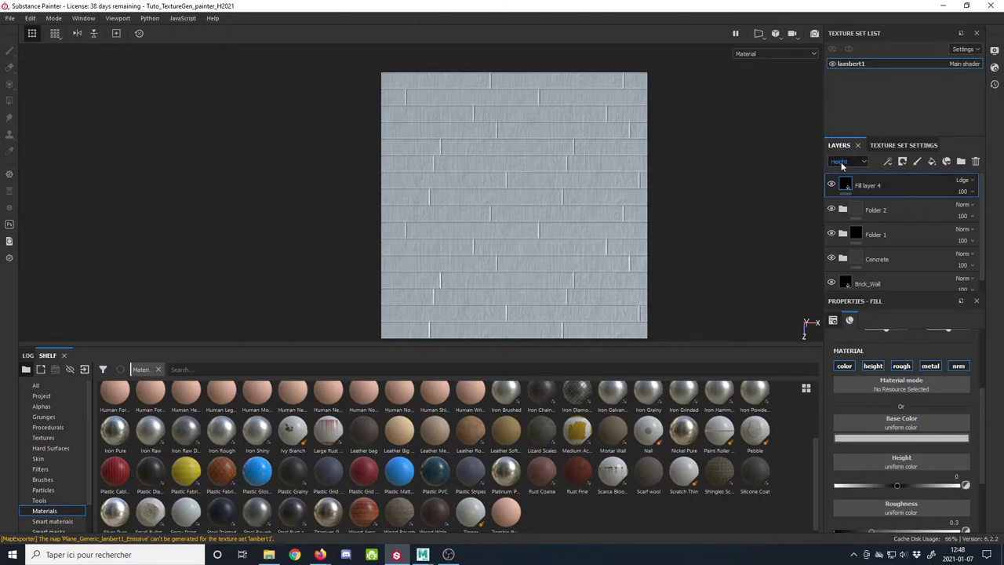
click(851, 161)
click(841, 160)
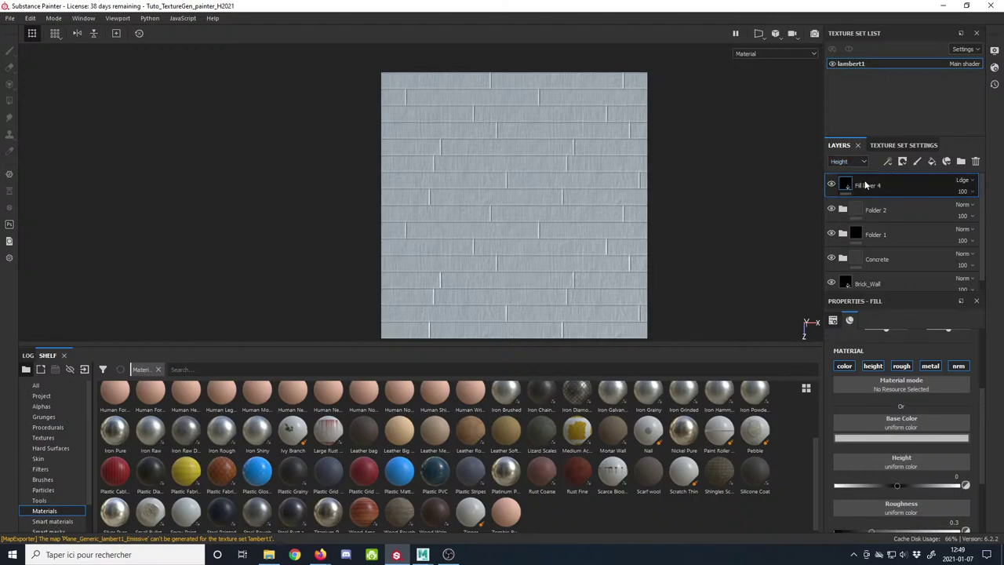
click(969, 181)
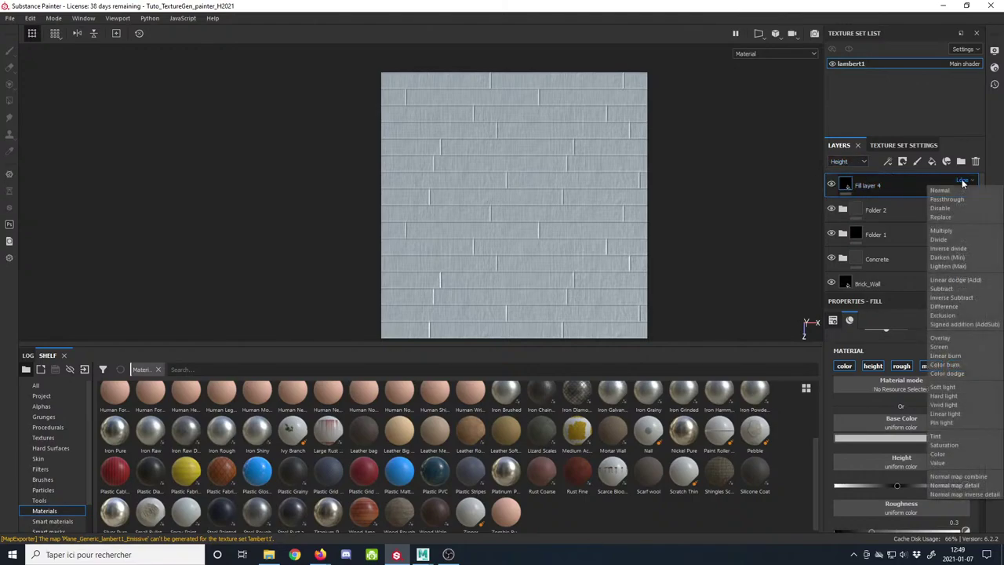
click(951, 281)
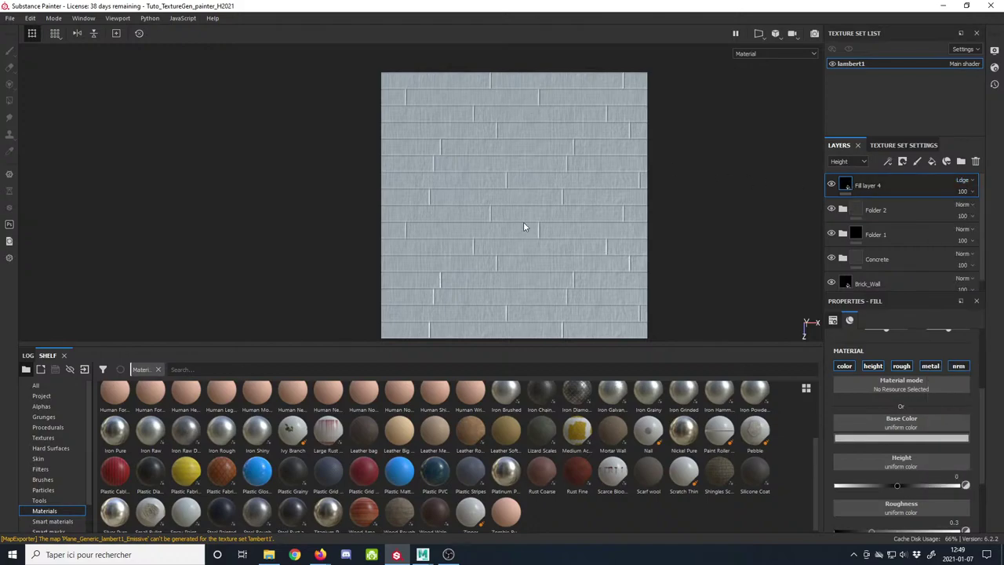
click(965, 183)
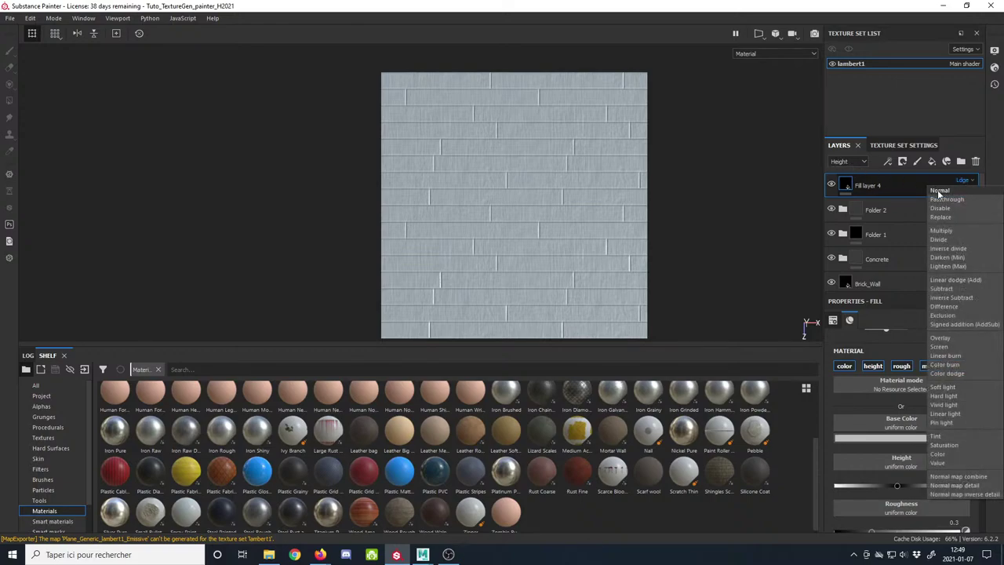
click(939, 190)
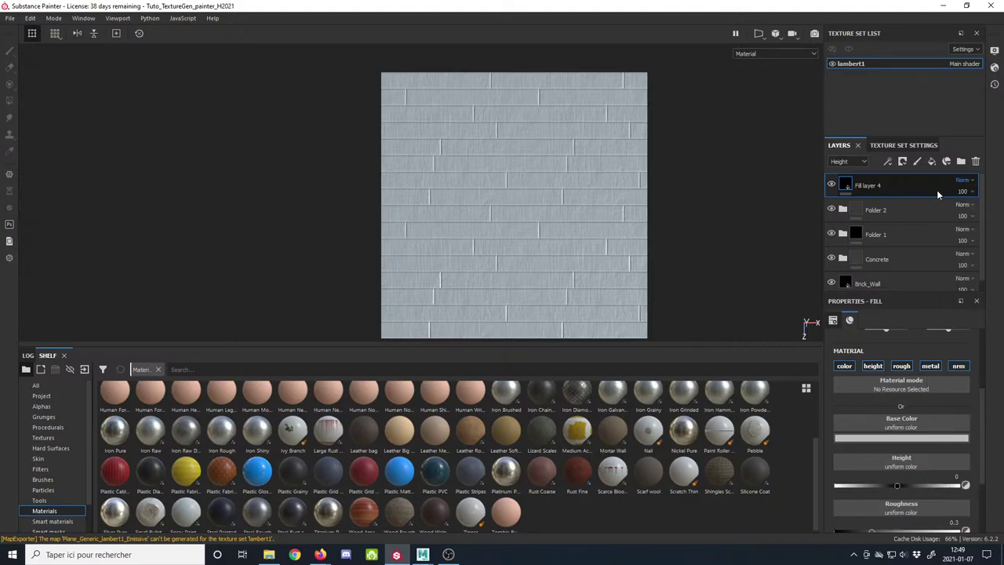
Step: Group Fill layer 4 into a new folder above Folder 2 and set that folder's Height blending mode to Normal
drag(851, 186, 859, 213)
click(844, 209)
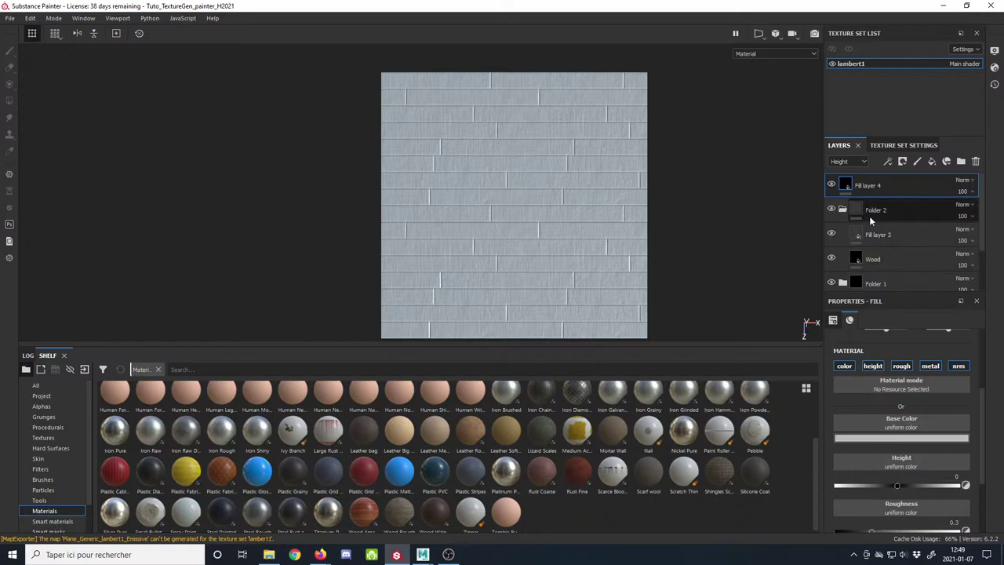
click(843, 210)
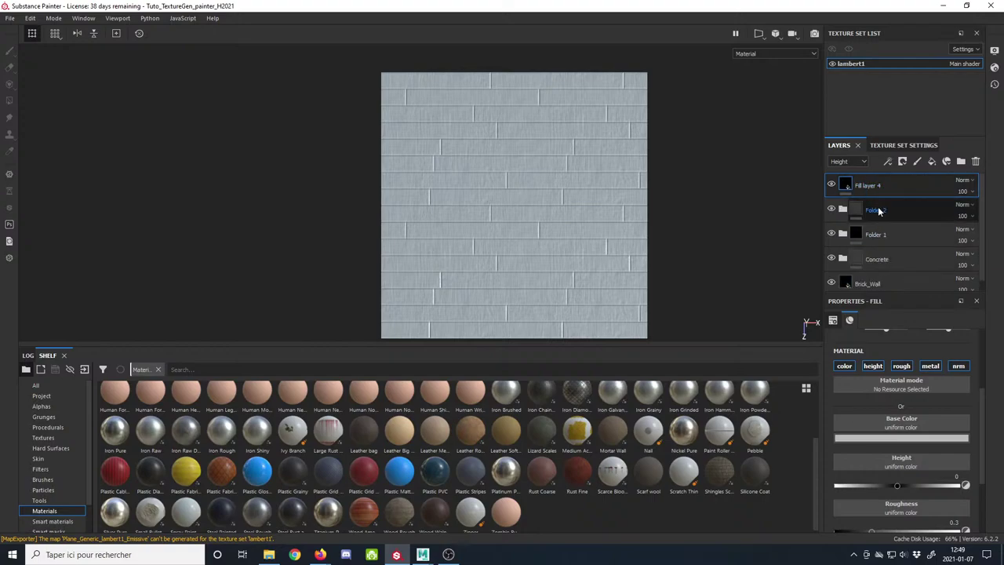
click(961, 160)
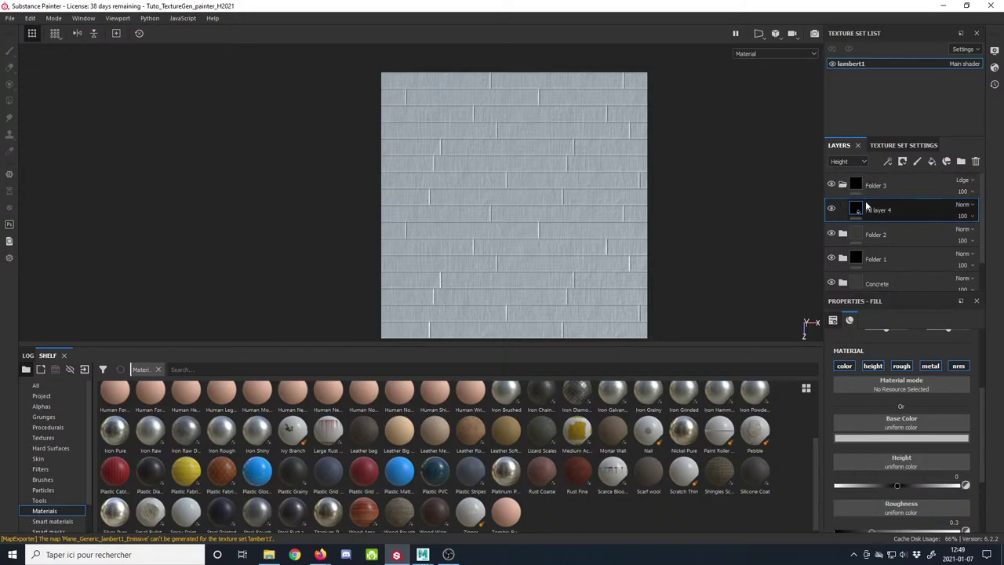
click(879, 189)
click(966, 183)
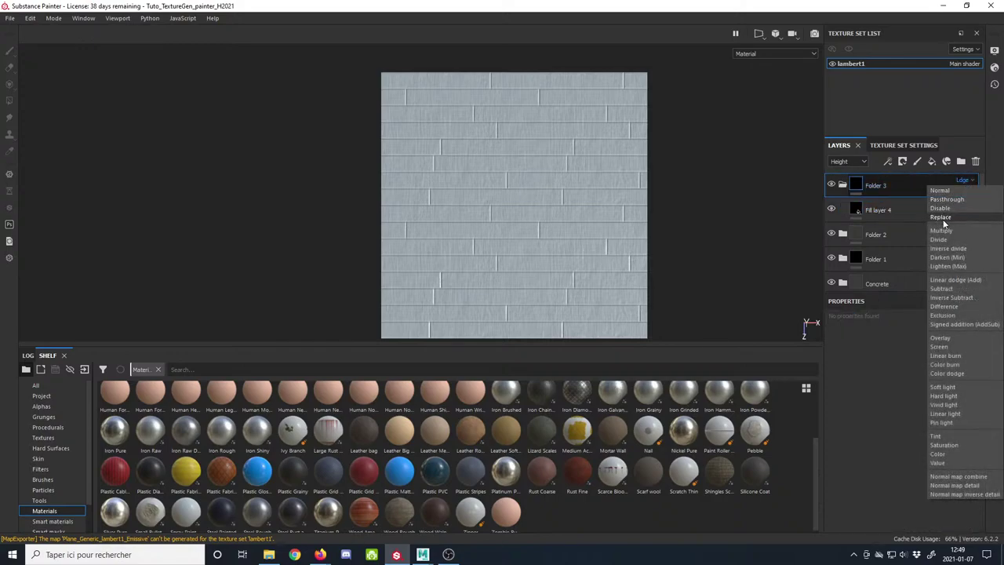
click(873, 212)
Step: Add a second fill layer above Fill layer 4 inside Folder 3 and set its Height blending mode to Normal
click(874, 234)
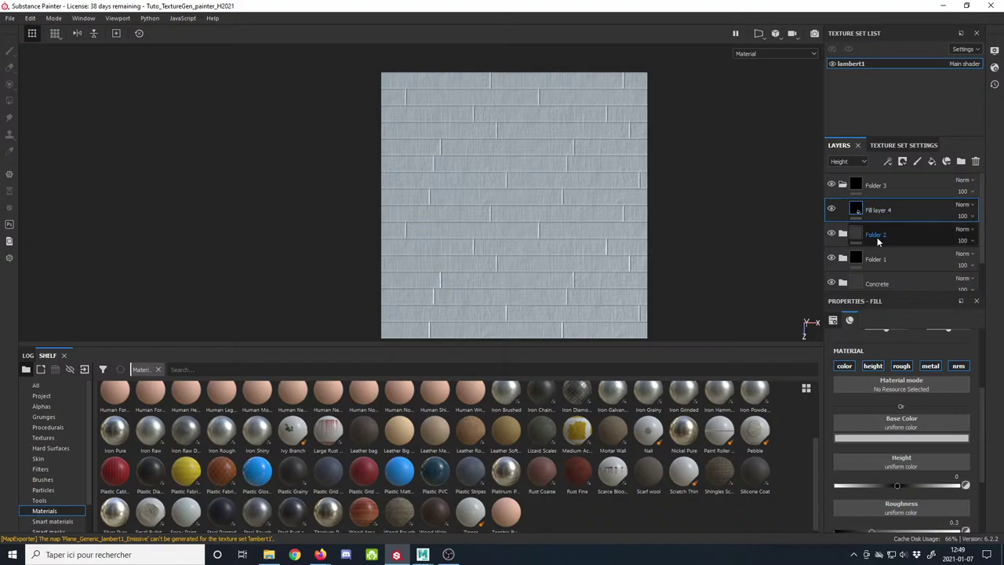
click(842, 234)
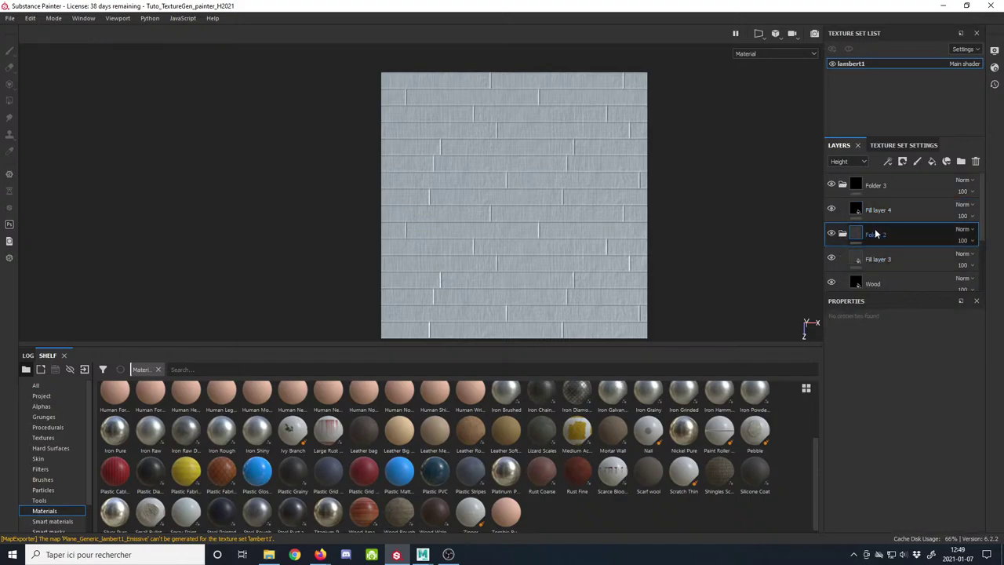
click(876, 210)
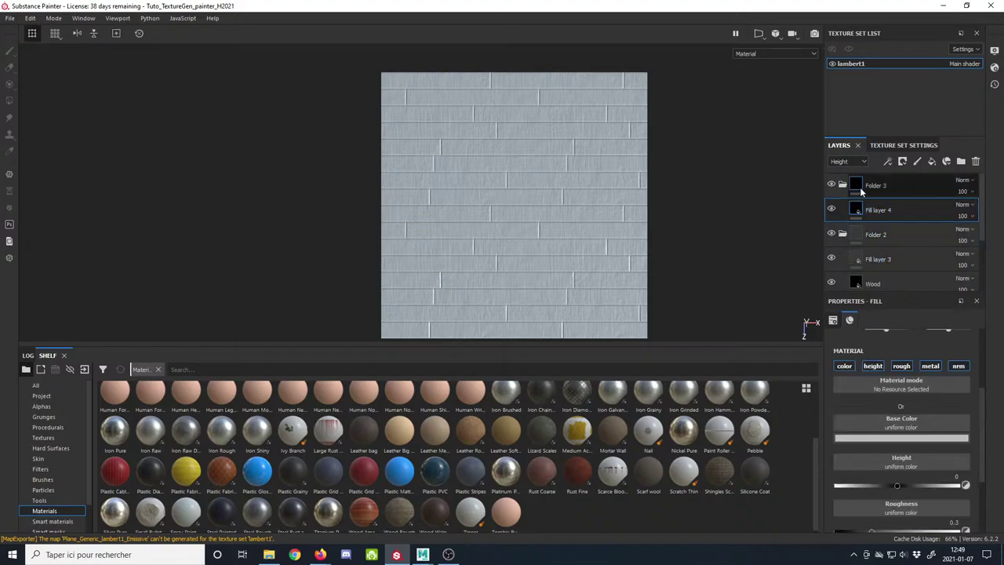
click(933, 163)
click(963, 205)
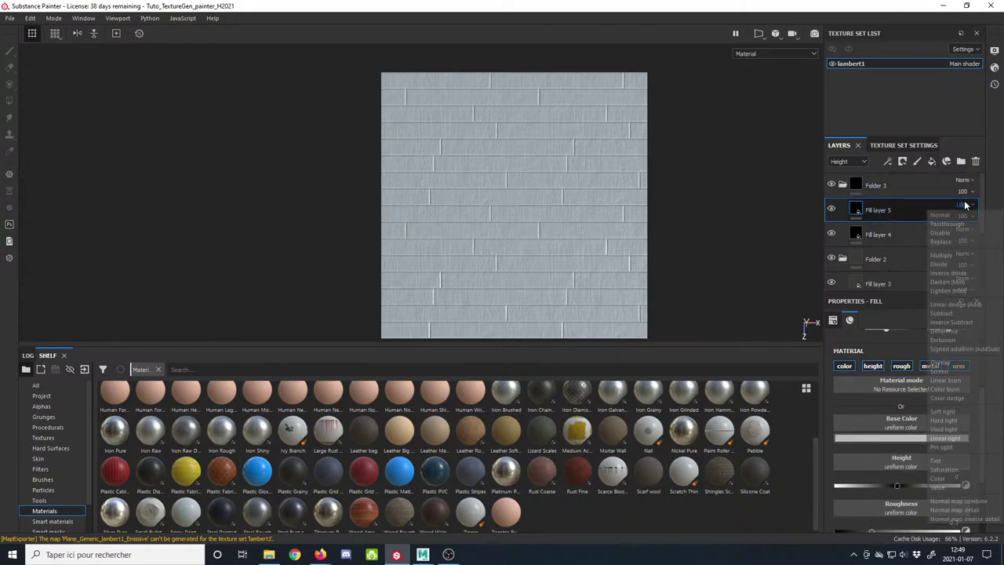
click(951, 214)
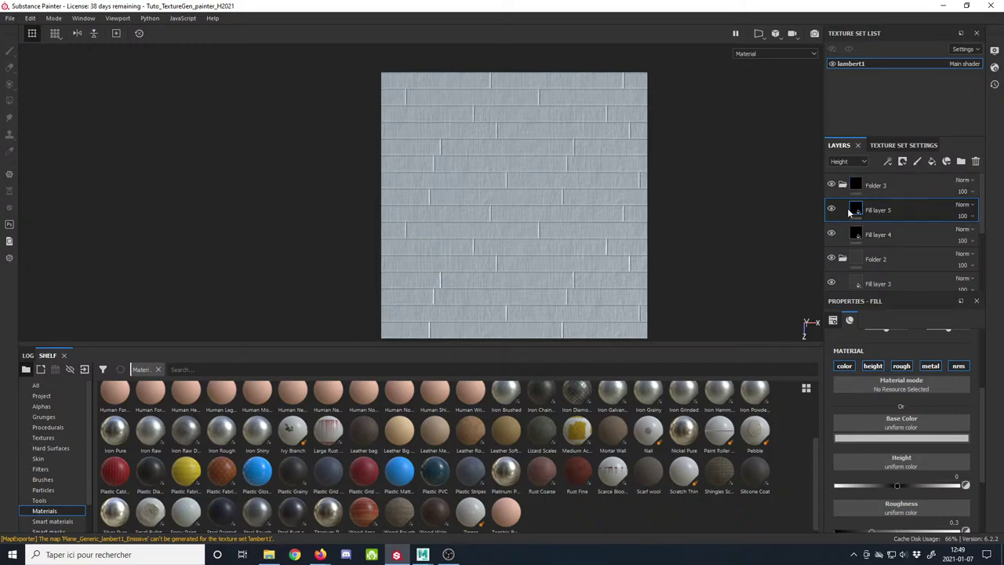
Step: Switch the layer stack to the Normal channel and set Fill layer 4, Fill layer 5 and Folder 3 to the Normal blending mode
click(851, 161)
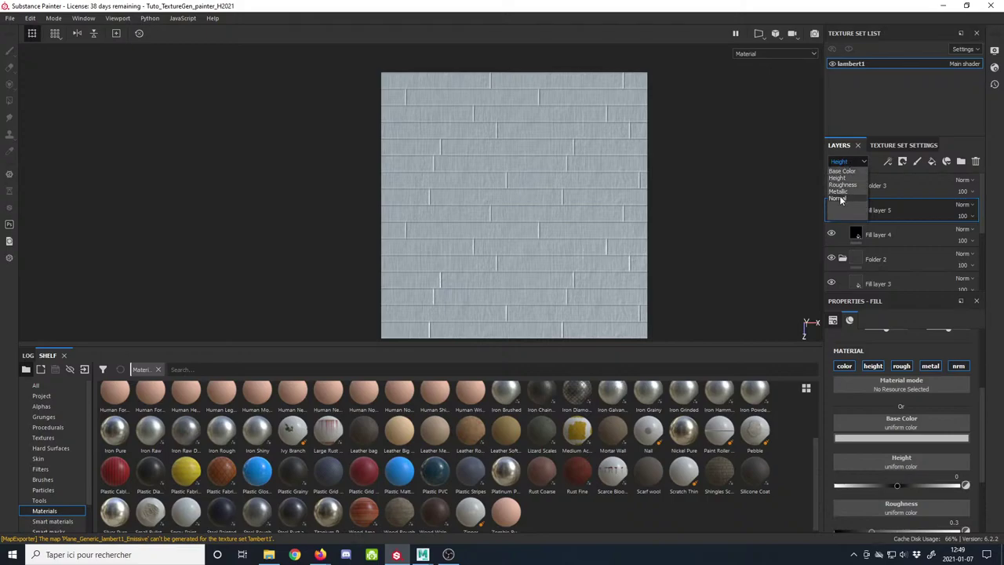
click(840, 201)
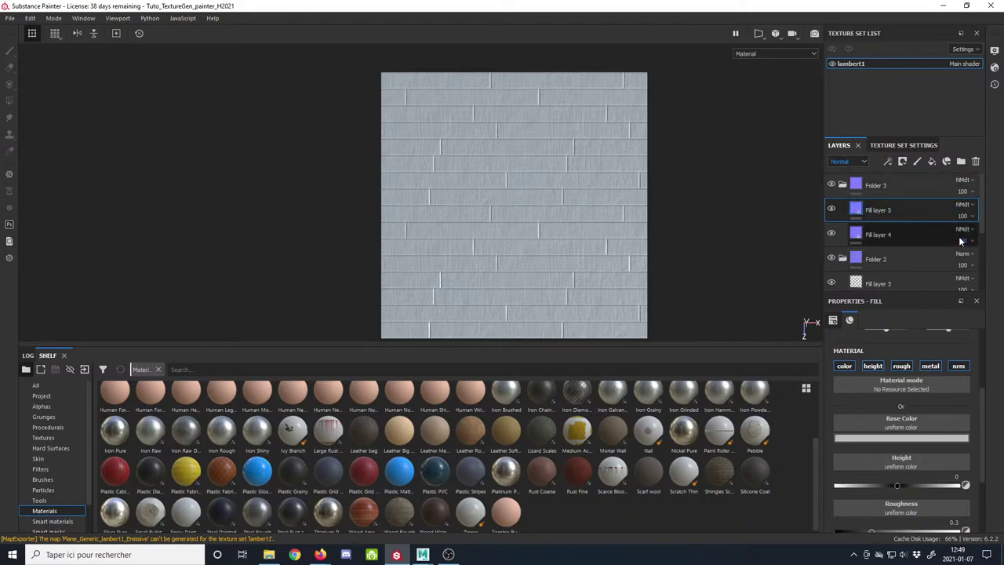
click(847, 161)
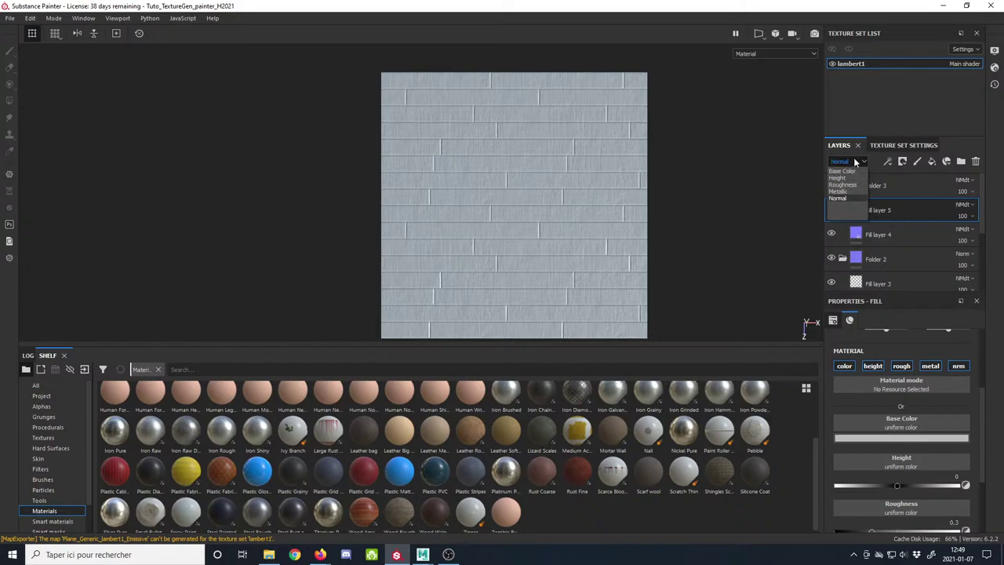
click(838, 198)
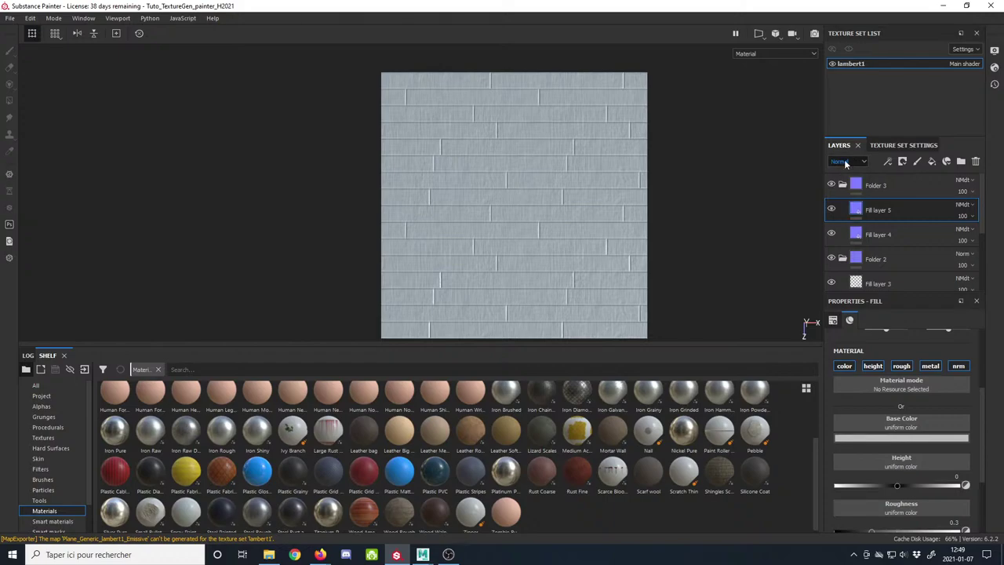
click(970, 234)
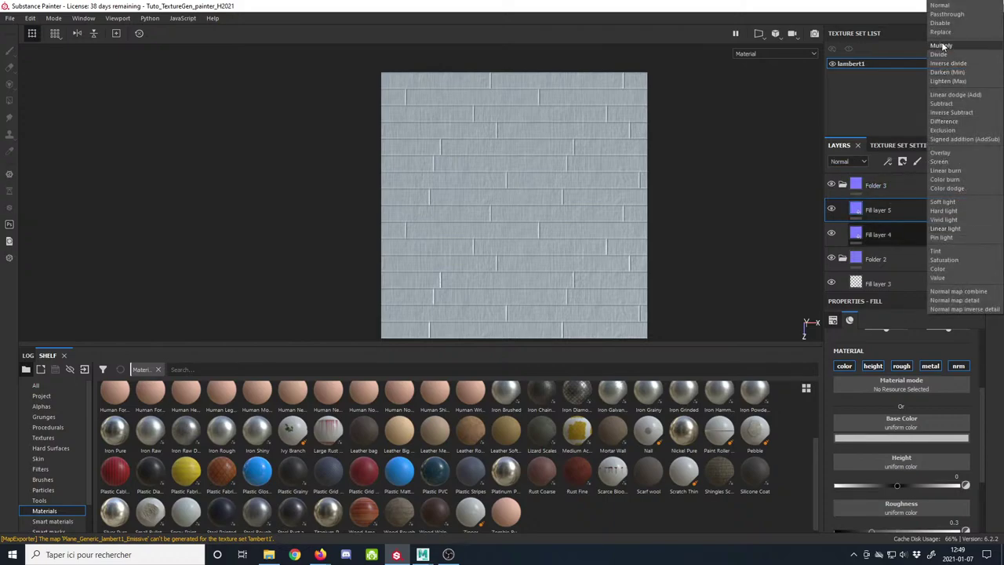
click(945, 6)
click(965, 205)
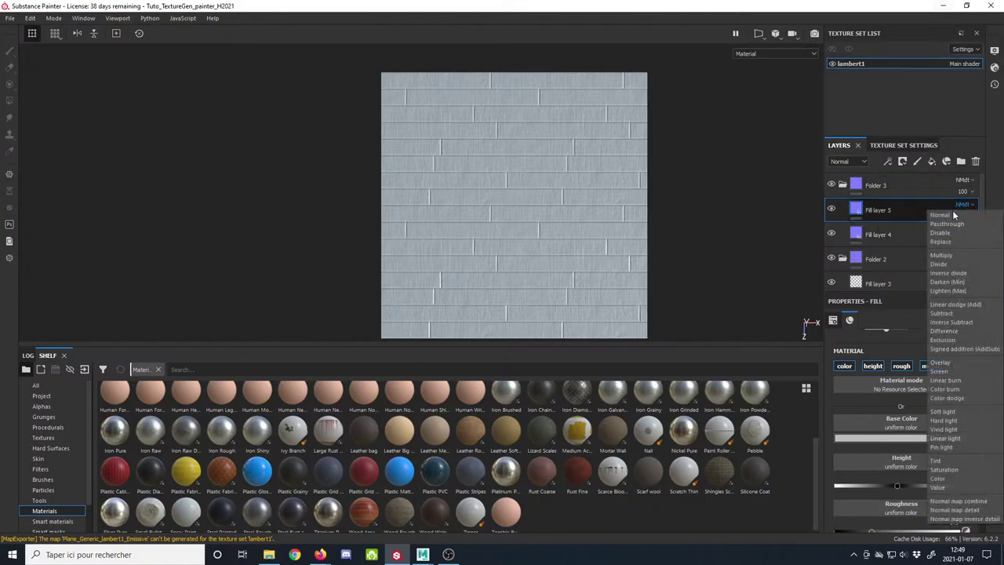
click(940, 214)
click(963, 179)
click(941, 190)
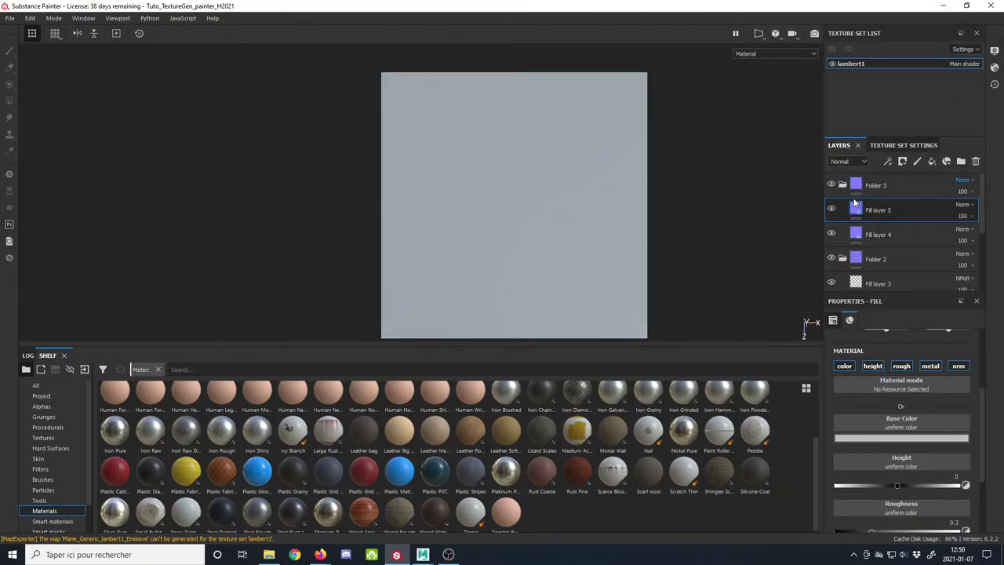
Step: Collapse Folder 3 and Folder 2, and delete Folder 3 together with its fill layers
click(843, 185)
click(852, 239)
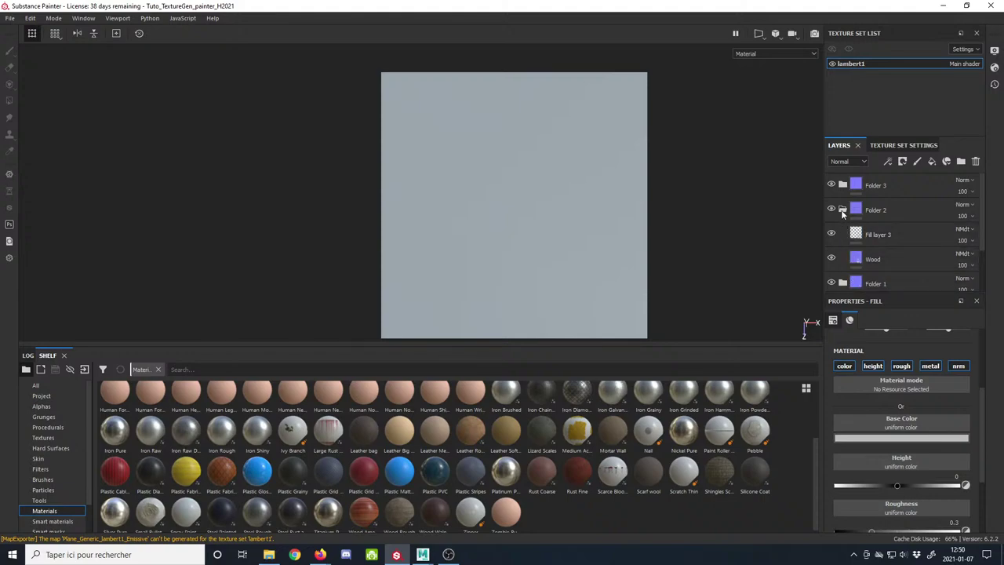
click(843, 210)
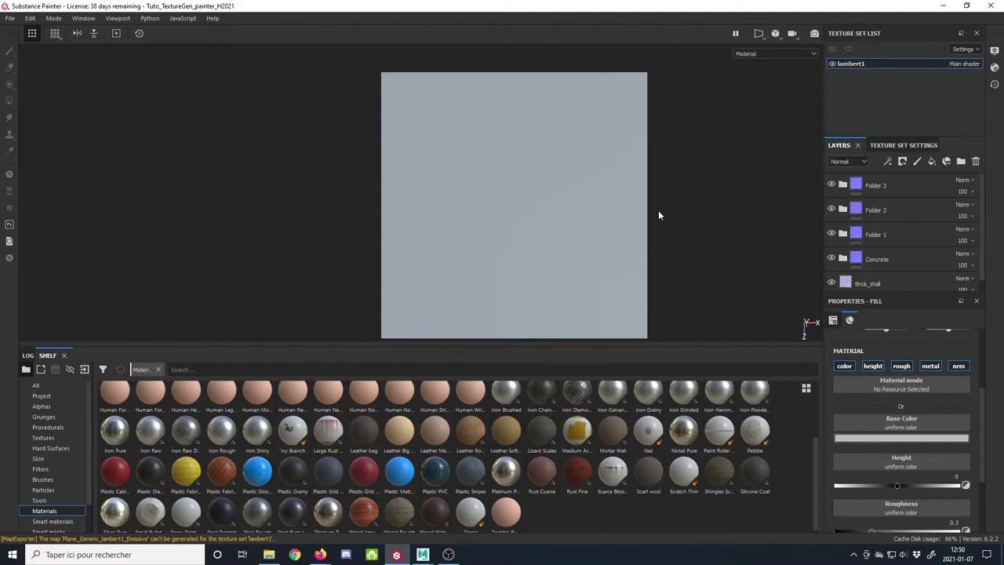
click(843, 185)
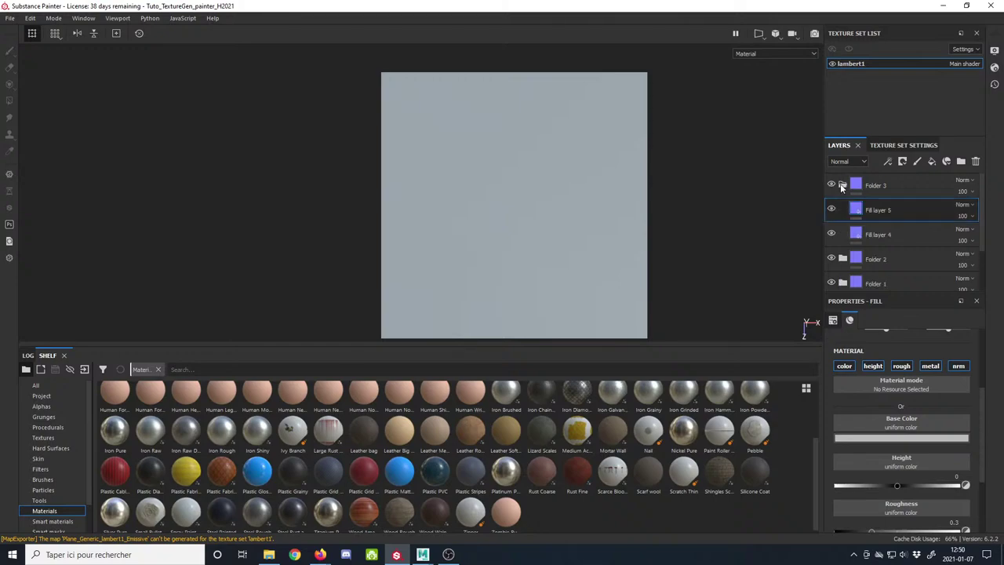
click(843, 185)
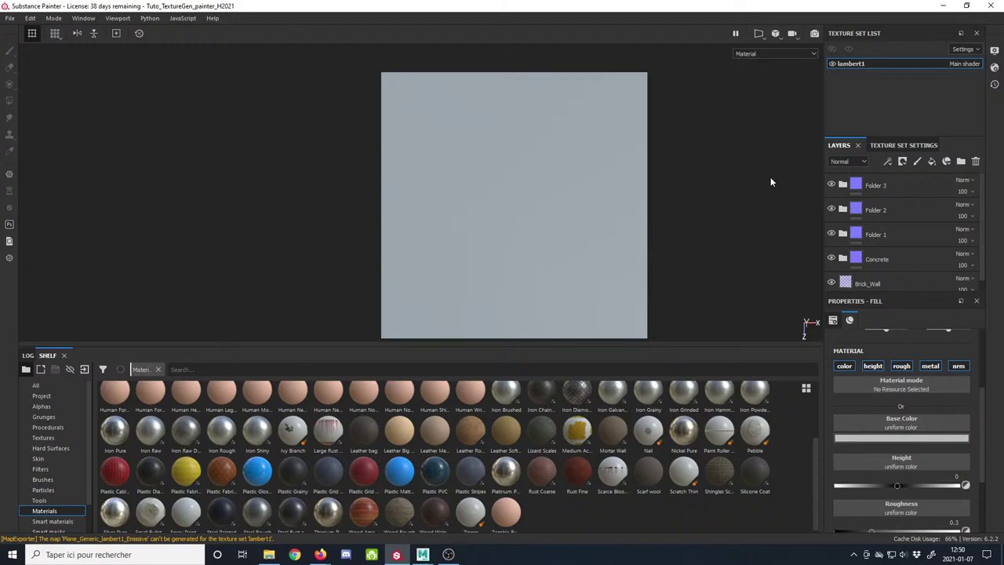
click(903, 185)
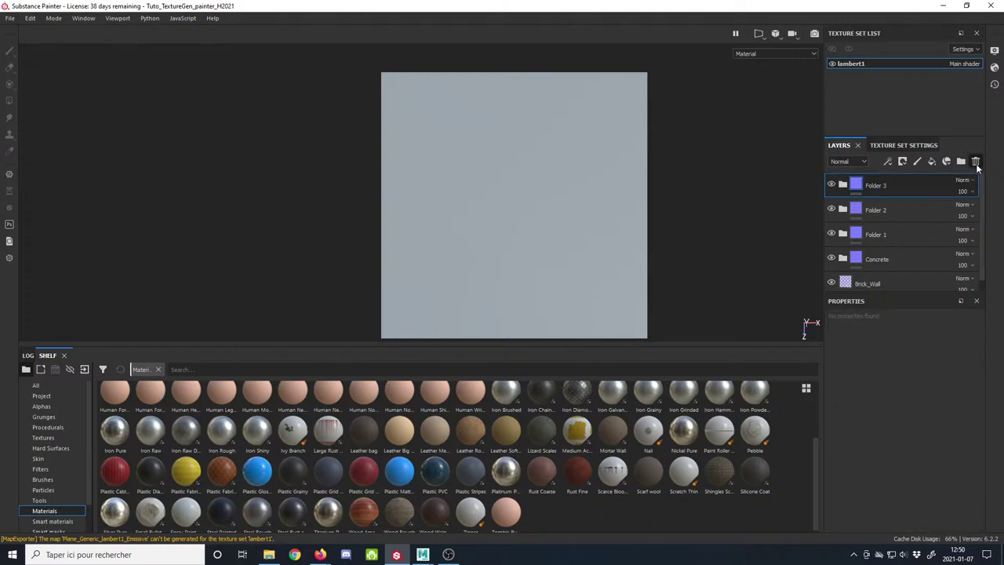
click(976, 161)
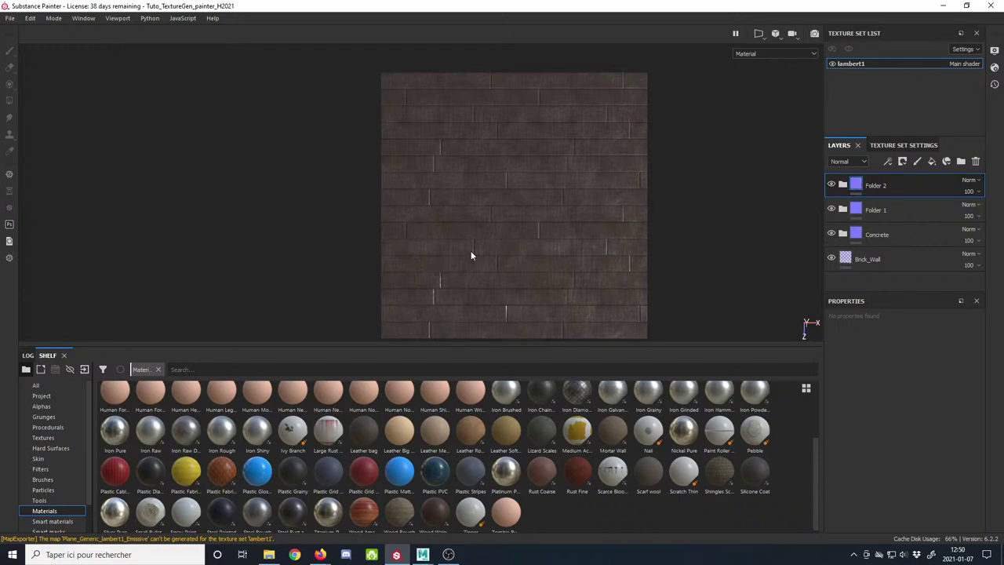
Step: Switch the layer stack to the Base Color channel
middle_drag(516, 221, 475, 217)
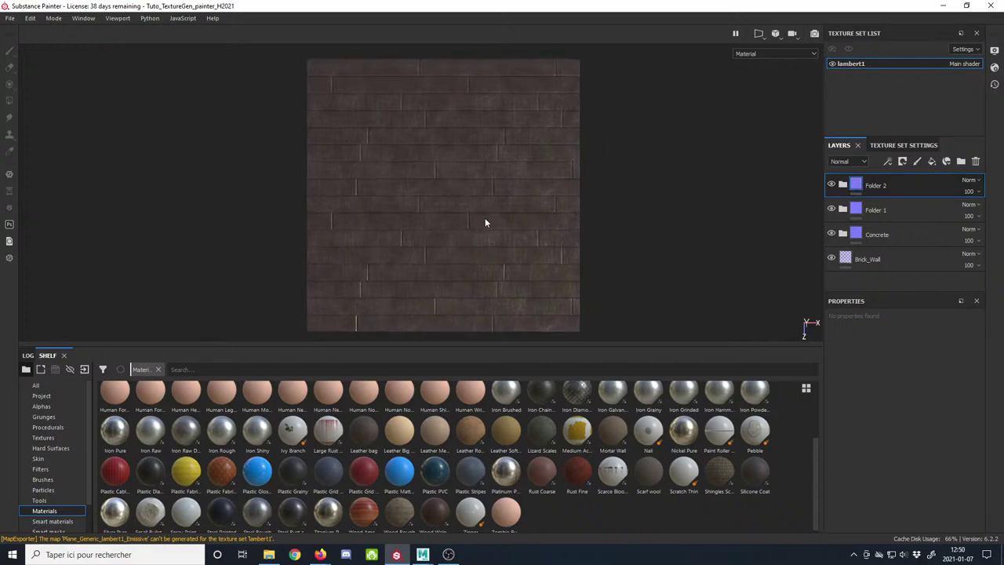
click(846, 162)
click(841, 171)
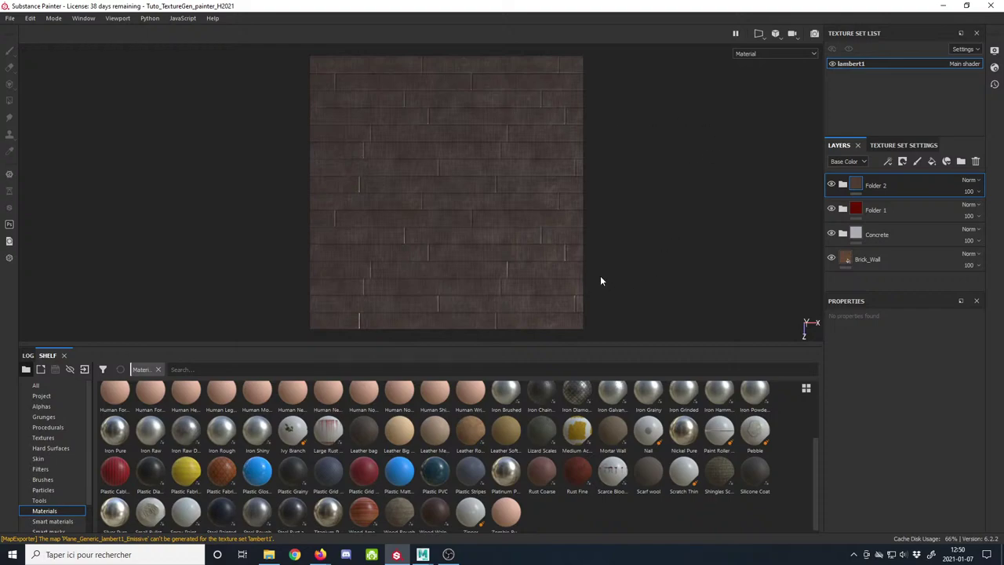
Step: Add white masks to Folder 2, Folder 1 and the Concrete folder
alt+right_drag(601, 267, 606, 214)
alt+middle_drag(606, 213, 603, 212)
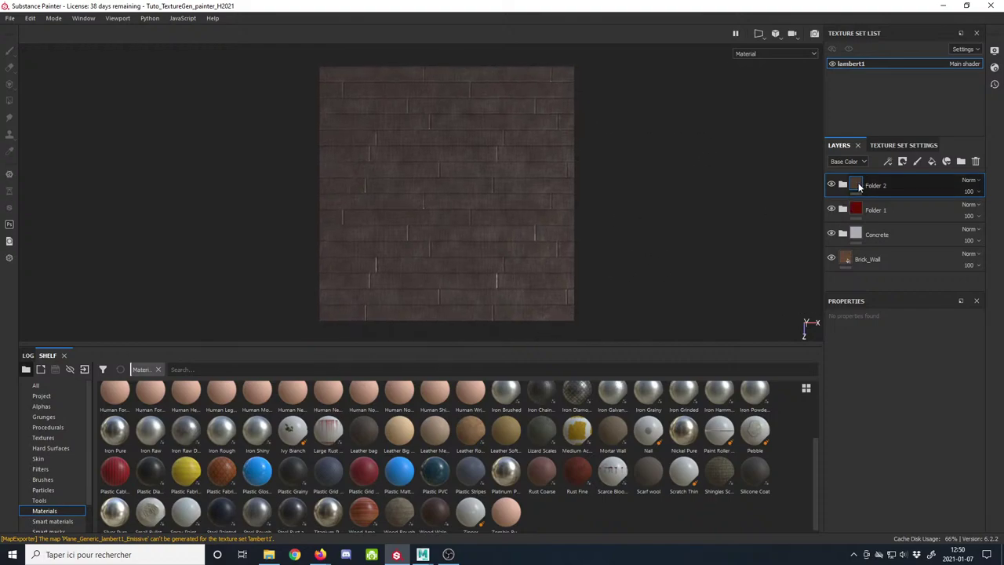
right_click(857, 185)
click(869, 194)
right_click(863, 210)
click(877, 218)
click(856, 234)
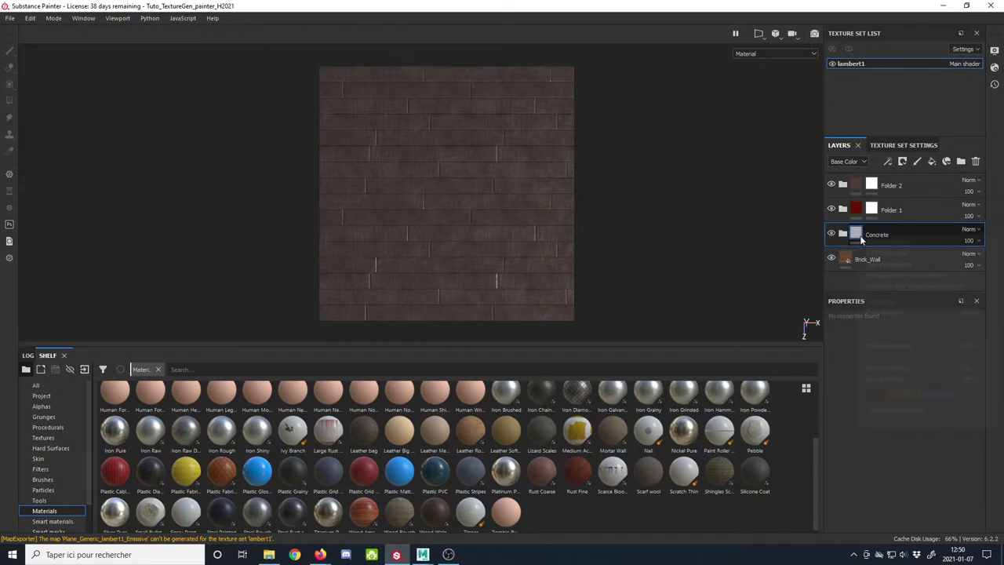
right_click(855, 234)
click(879, 240)
Step: Select Folder 2's mask for painting and choose the Basic Hard brush
click(871, 185)
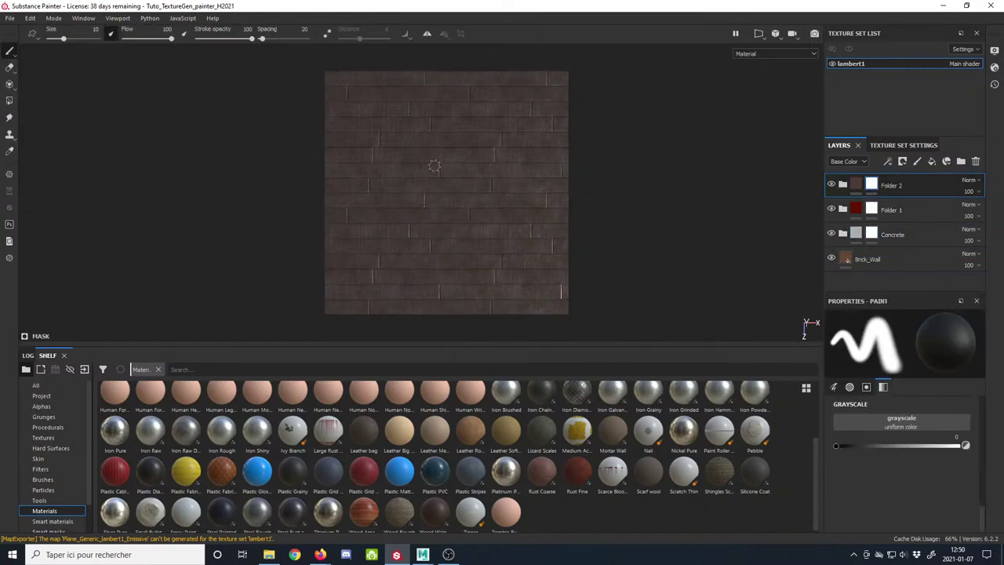
scroll(442, 168, down, 1)
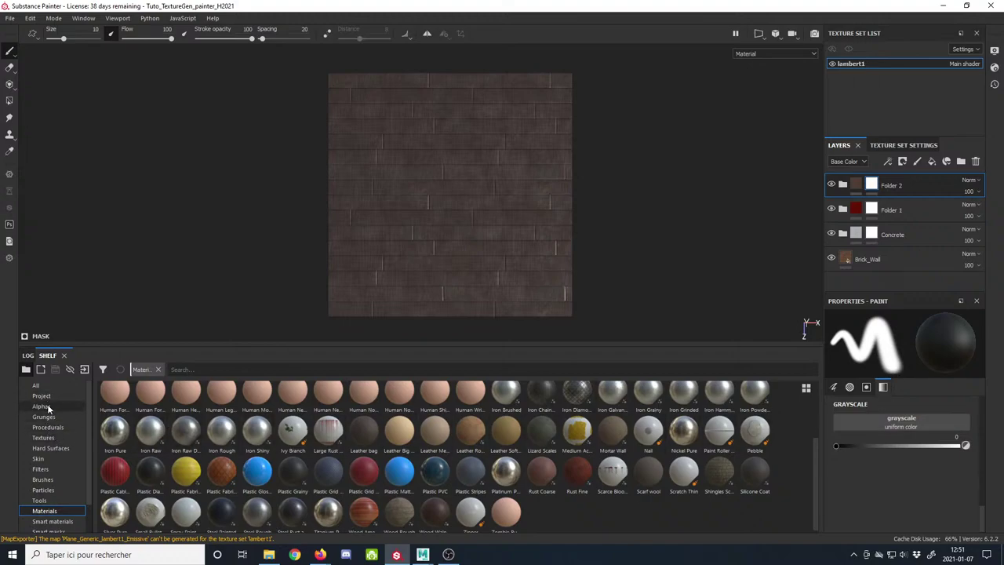
click(46, 480)
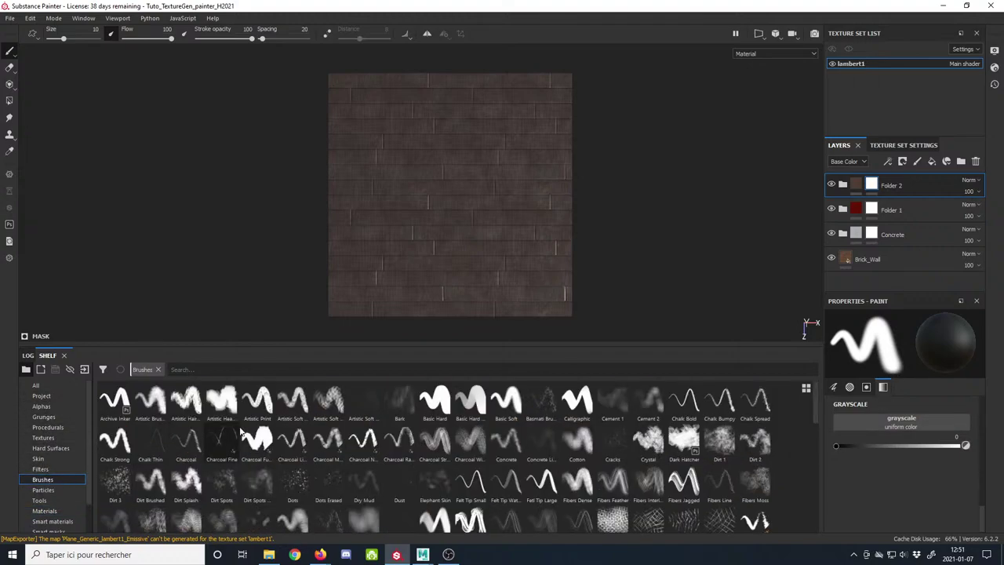
click(482, 398)
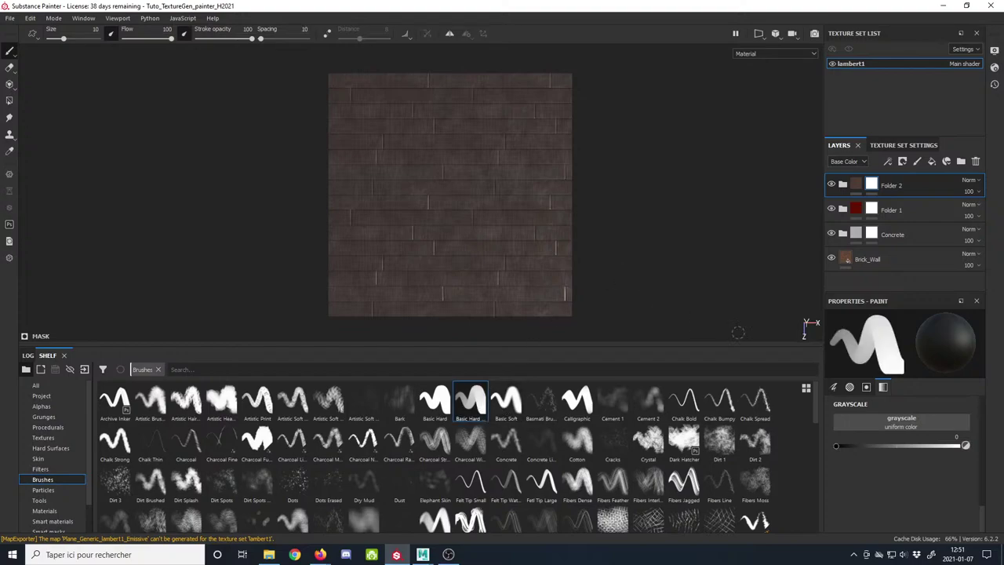
click(435, 400)
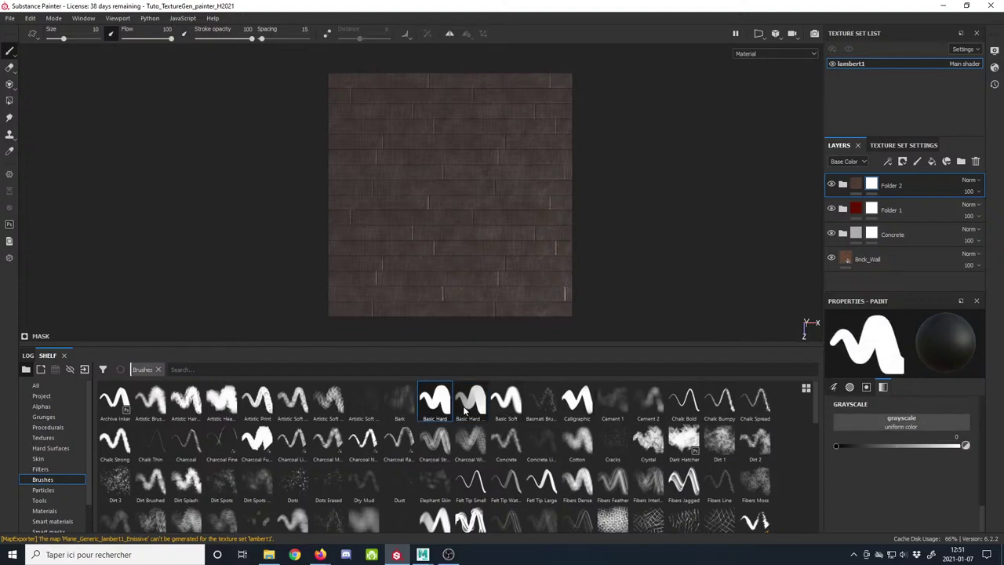
Step: Search the brush alphas for "alpha square" and set the brush alpha to Square Rectangle
scroll(876, 476, up, 2)
scroll(875, 475, down, 1)
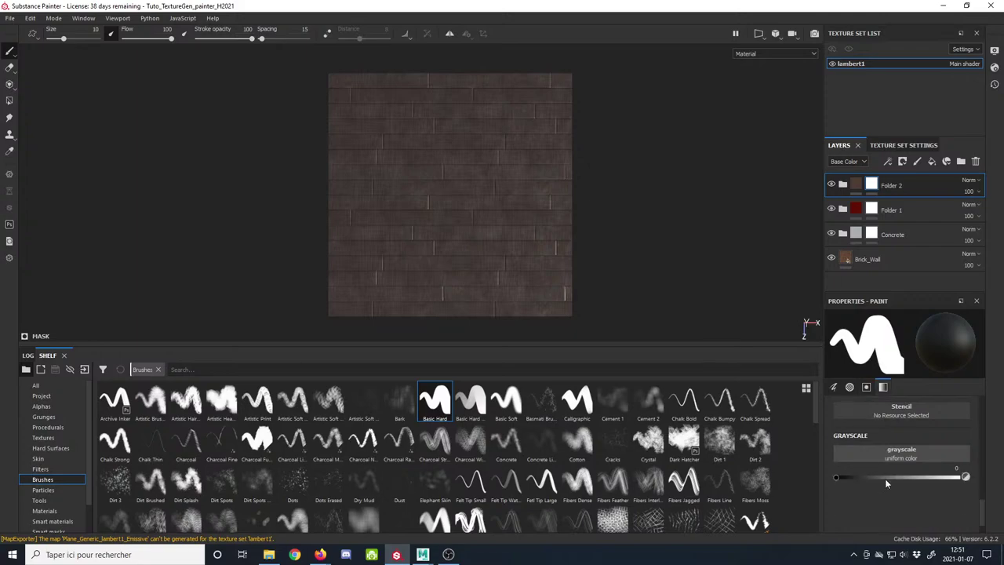
scroll(885, 478, up, 3)
scroll(885, 480, down, 5)
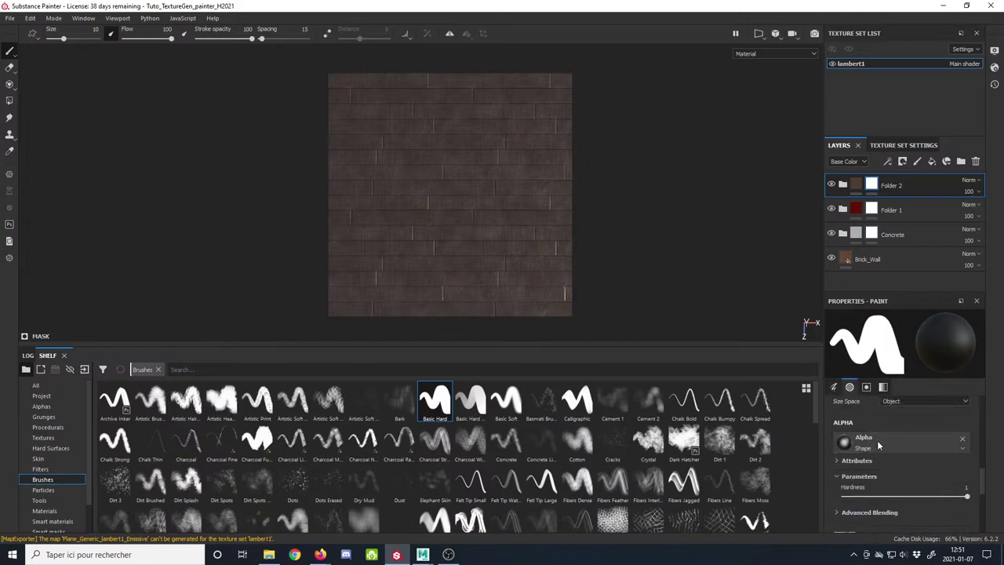
click(877, 440)
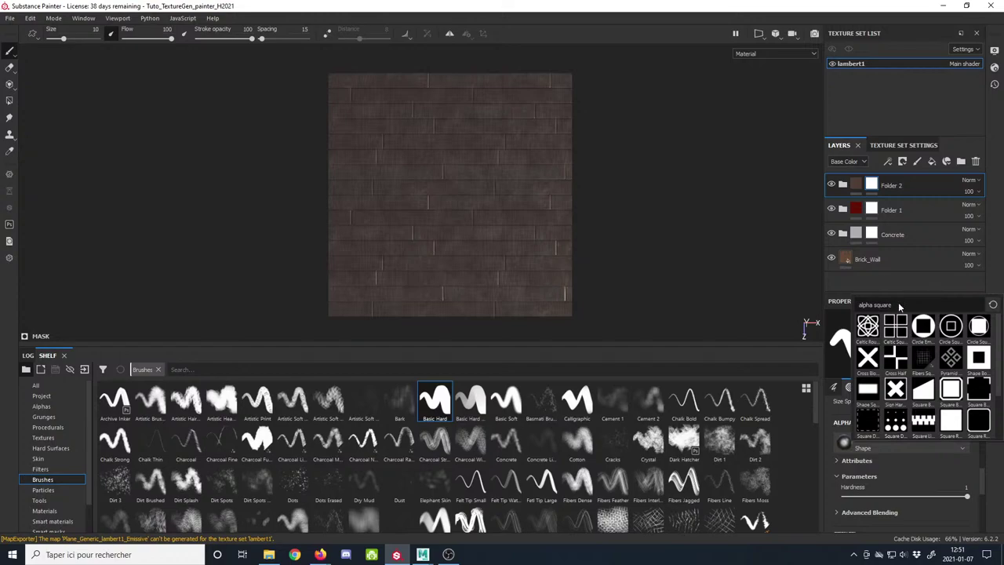
key(BackSpace)
key(BackSpace)
key(BackSpace)
key(BackSpace)
key(BackSpace)
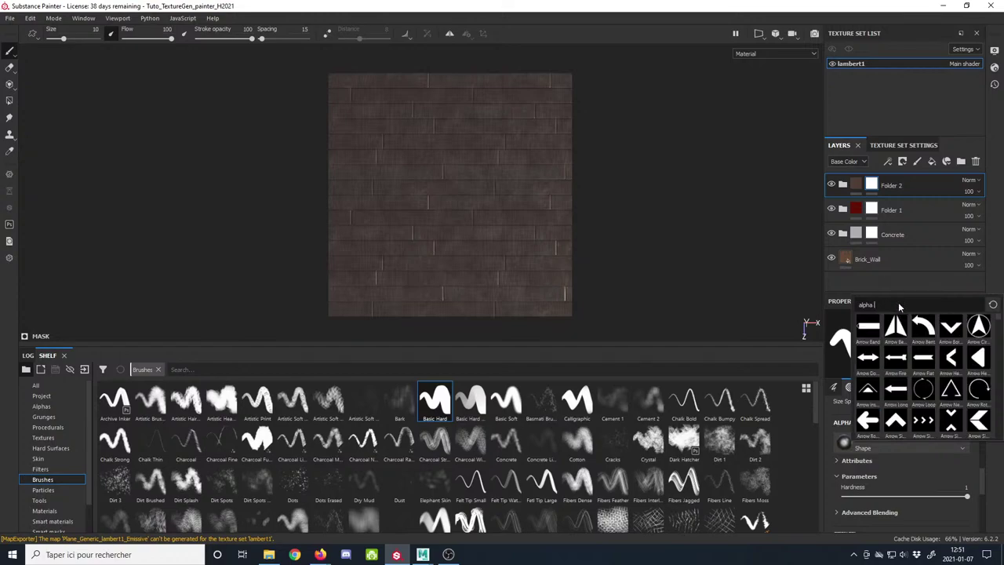
text(square)
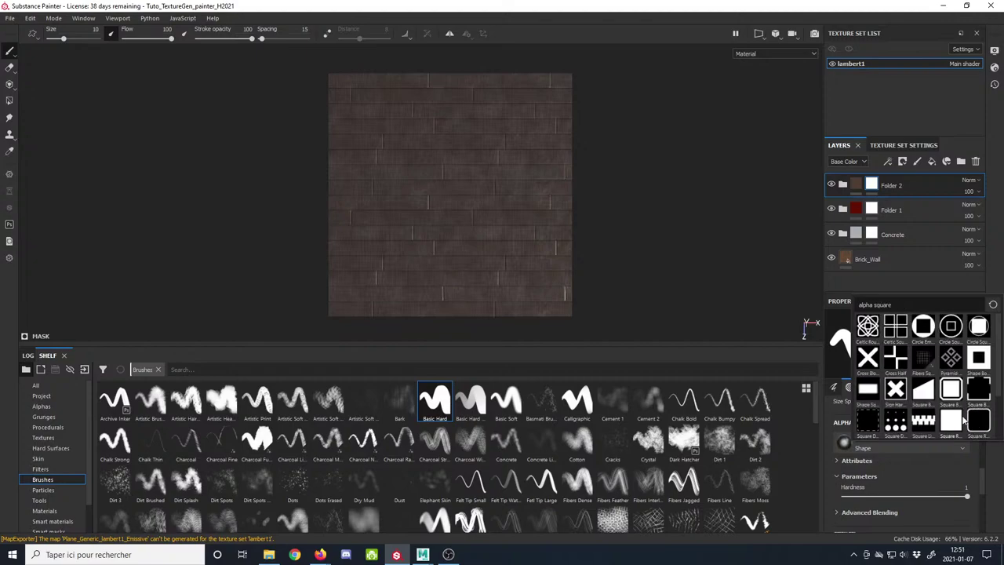
mouse_move(950, 425)
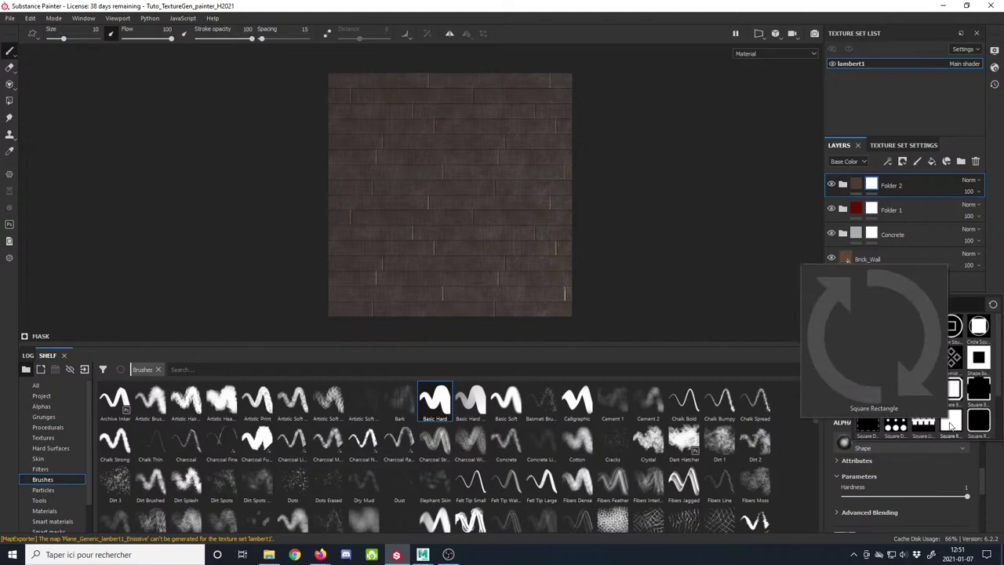
click(950, 425)
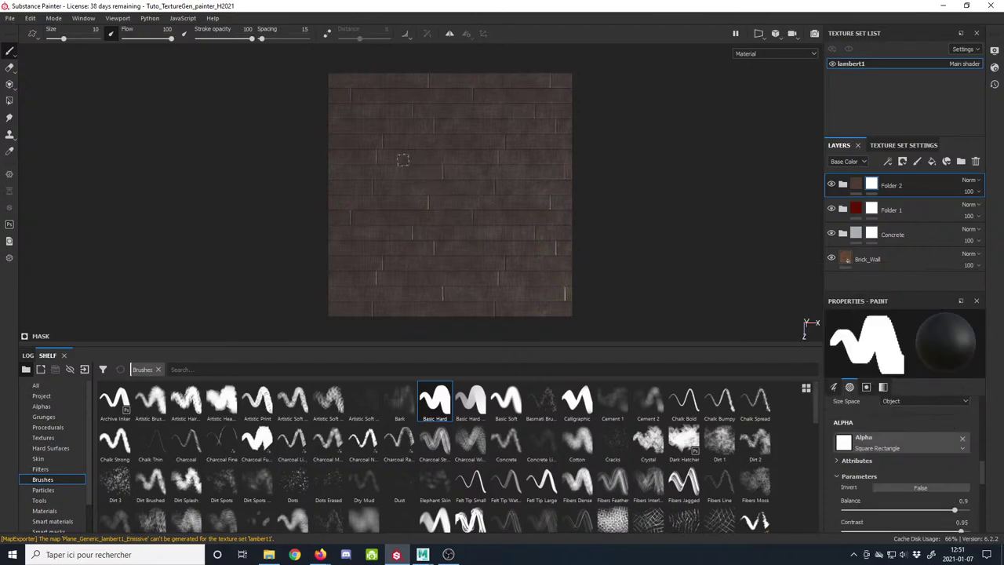
Step: Enlarge the brush to about 67.6 and paint a straight black band across Folder 2's mask, just below the third plank row
ctrl+right_drag(403, 160, 464, 160)
mouse_move(389, 165)
alt+middle_down()
mouse_move(376, 178)
mouse_move(382, 201)
alt+middle_up()
mouse_move(382, 202)
alt+right_down()
mouse_move(407, 242)
mouse_move(491, 247)
alt+right_up()
alt+middle_drag(494, 247, 422, 223)
alt+right_drag(412, 222, 437, 173)
alt+middle_drag(437, 165, 442, 240)
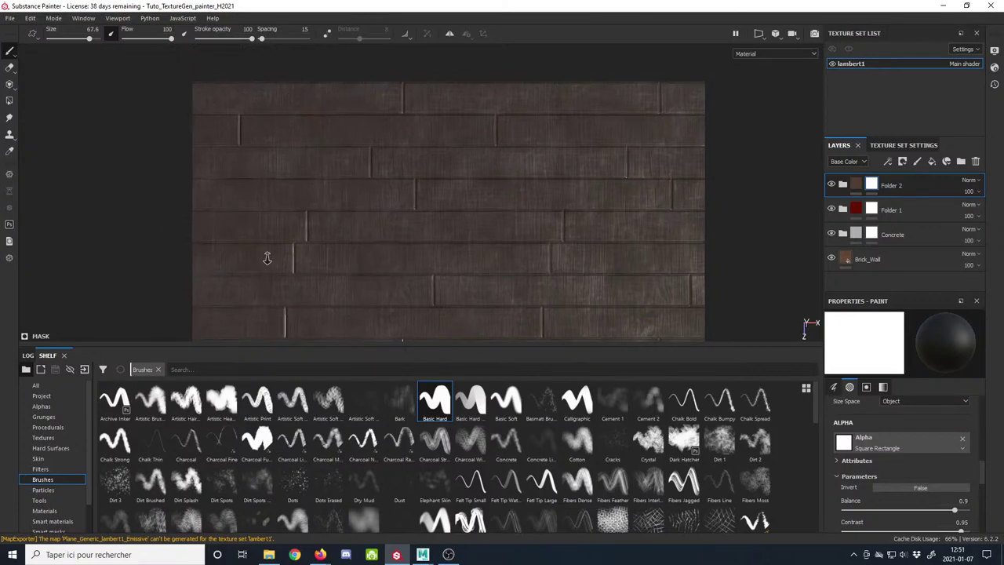
alt+middle_drag(264, 259, 270, 218)
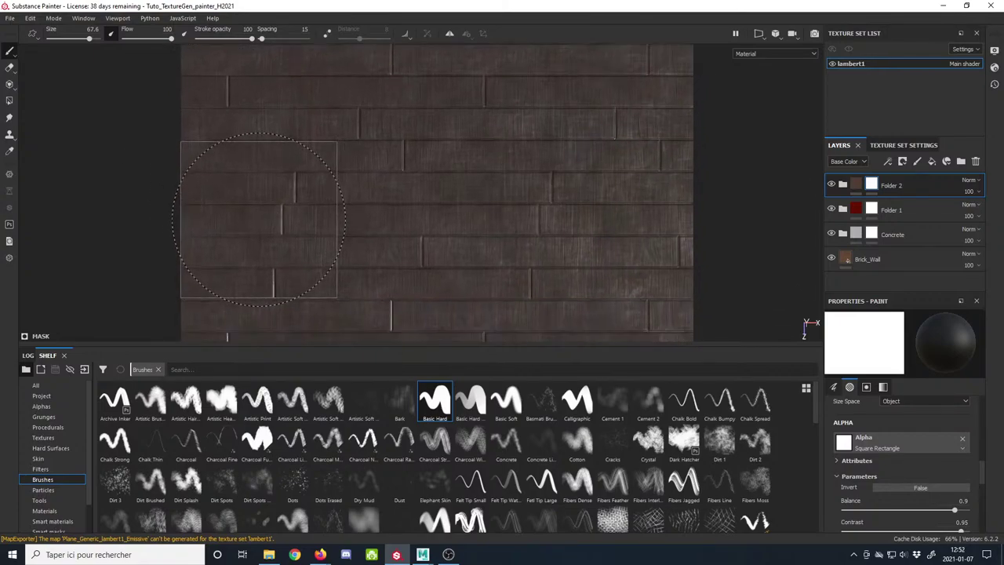
mouse_move(259, 213)
alt+right_down()
mouse_move(474, 292)
mouse_move(348, 256)
mouse_move(282, 256)
mouse_move(289, 249)
mouse_move(328, 276)
mouse_move(312, 275)
alt+right_up()
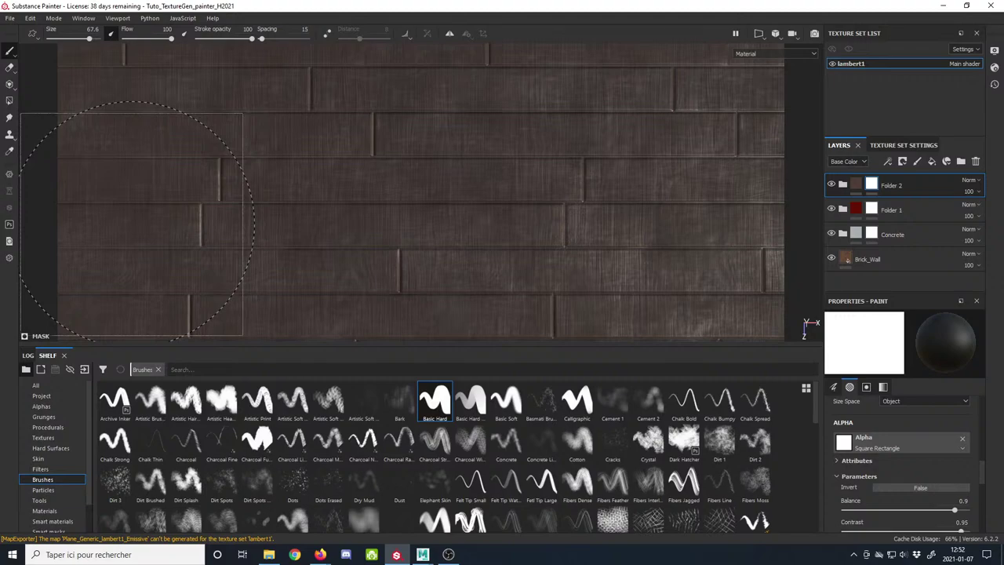
click(135, 221)
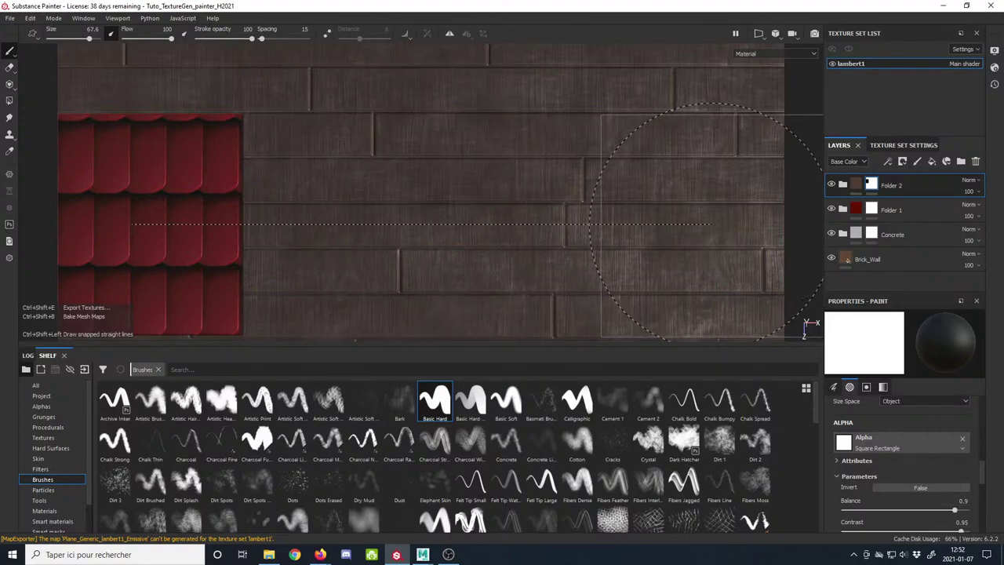
ctrl+shift+click(691, 225)
Step: Refine the band's upper edge along the plank seam with a straight full-width mask stroke at brush size 29.4
alt+right_drag(667, 227, 565, 226)
mouse_move(323, 146)
alt+middle_down()
mouse_move(338, 215)
mouse_move(366, 225)
alt+middle_up()
mouse_move(487, 236)
alt+right_down()
mouse_move(652, 327)
mouse_move(706, 338)
alt+right_up()
alt+middle_drag(322, 224, 363, 217)
mouse_move(366, 217)
alt+right_down()
mouse_move(533, 237)
mouse_move(451, 238)
alt+right_up()
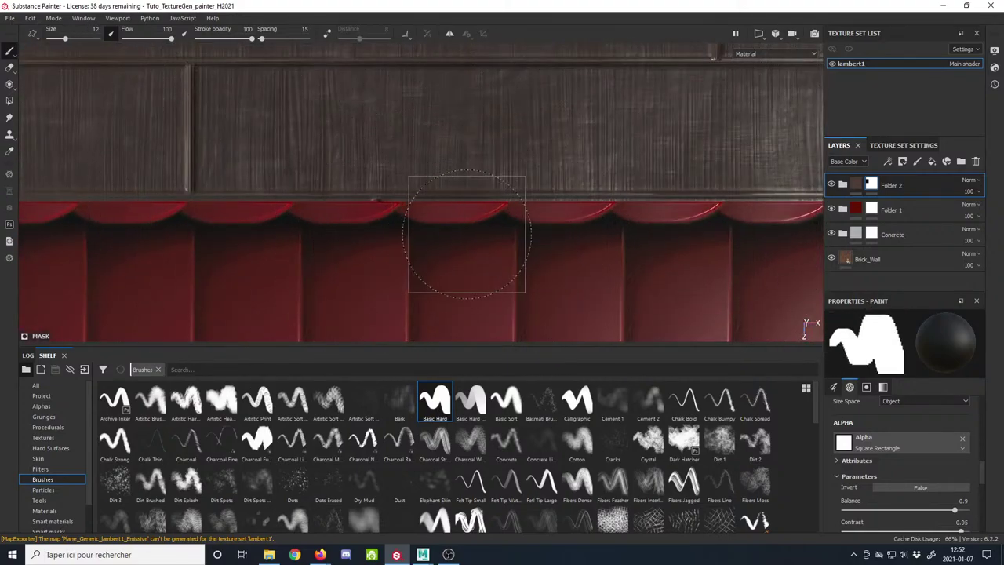
scroll(349, 182, down, 5)
alt+middle_drag(349, 182, 300, 155)
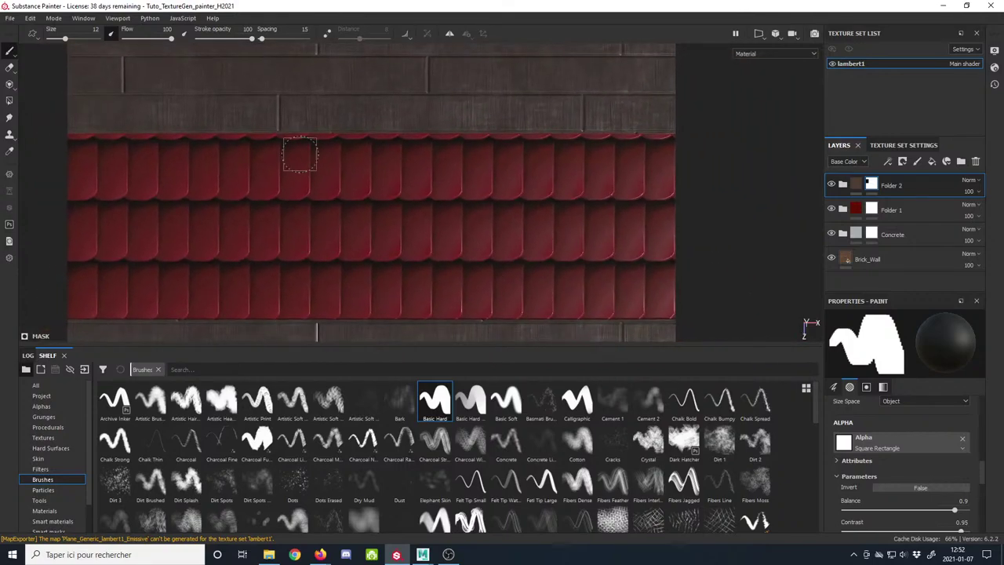
mouse_move(301, 155)
alt+right_down()
mouse_move(366, 202)
mouse_move(388, 199)
alt+right_up()
alt+middle_drag(387, 199, 368, 186)
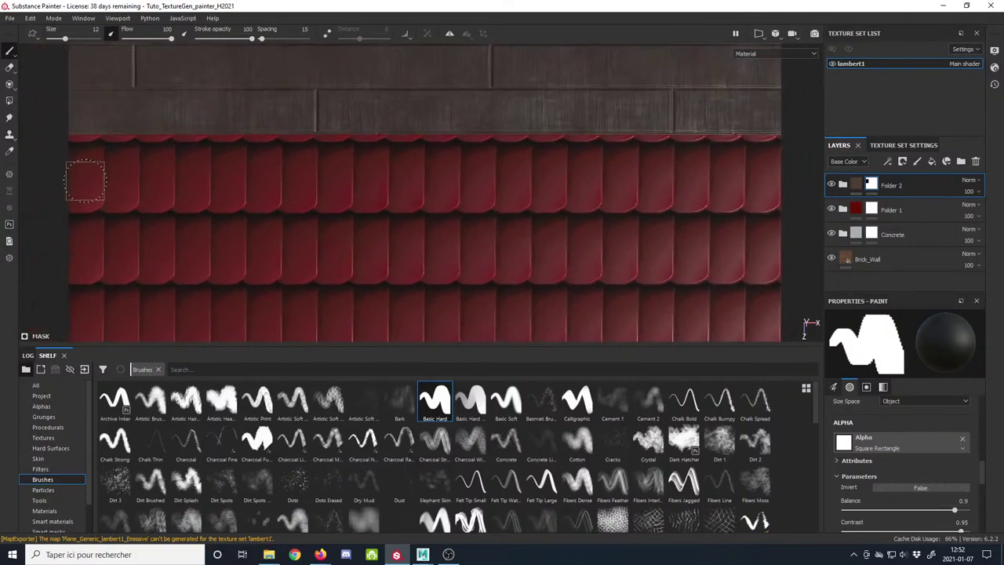
ctrl+right_drag(90, 180, 126, 181)
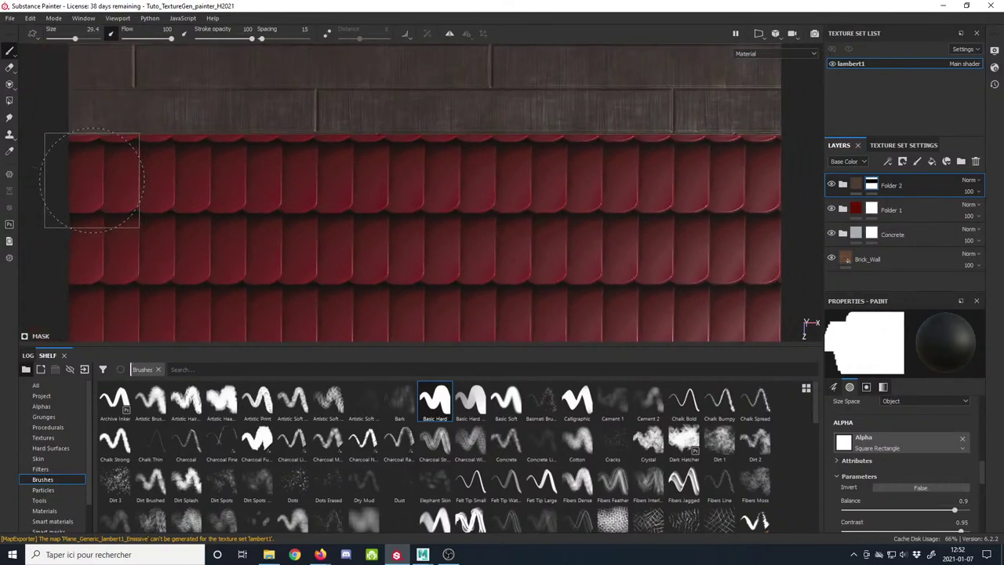
ctrl+shift+click(772, 181)
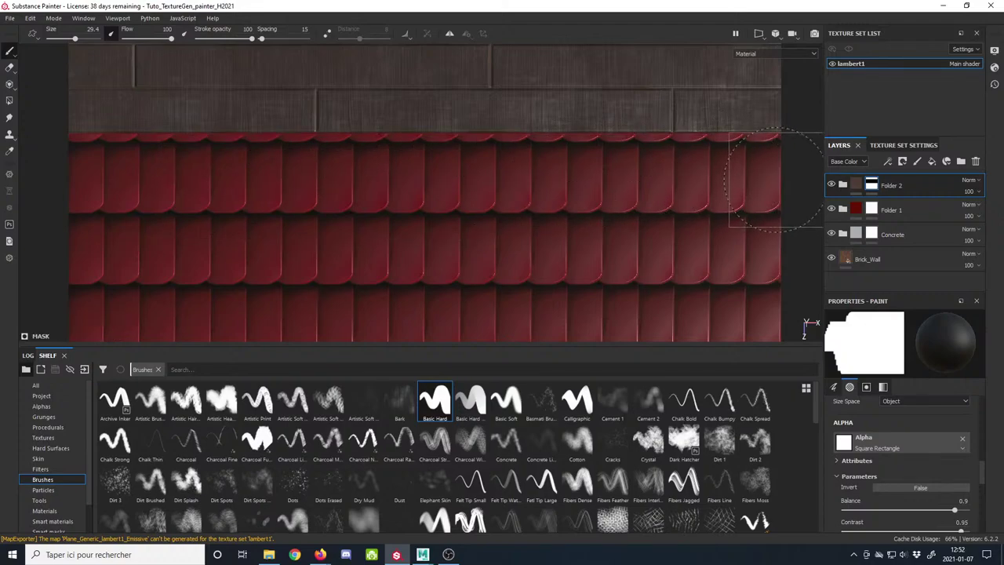
Step: Examine the seam between the wood planks and the red roof tiles up close and across the full texture width
alt+middle_drag(642, 218, 408, 260)
alt+right_drag(408, 260, 643, 326)
mouse_move(499, 230)
ctrl+right_down()
mouse_move(451, 230)
mouse_move(506, 217)
ctrl+right_up()
alt+middle_drag(384, 207, 385, 229)
mouse_move(385, 229)
alt+right_down()
mouse_move(563, 291)
mouse_move(750, 338)
alt+right_up()
scroll(547, 242, up, 1)
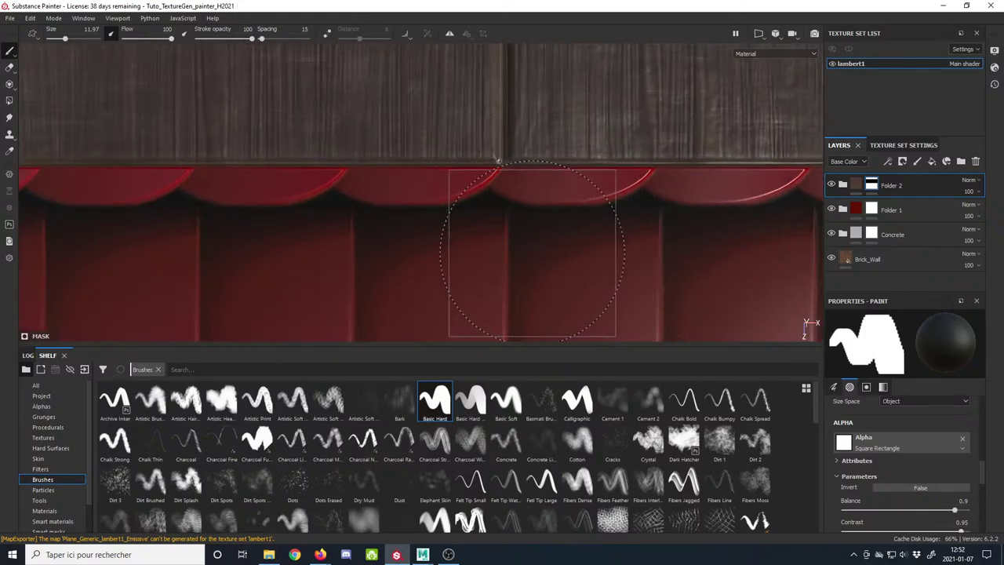
scroll(504, 246, down, 2)
scroll(280, 202, down, 5)
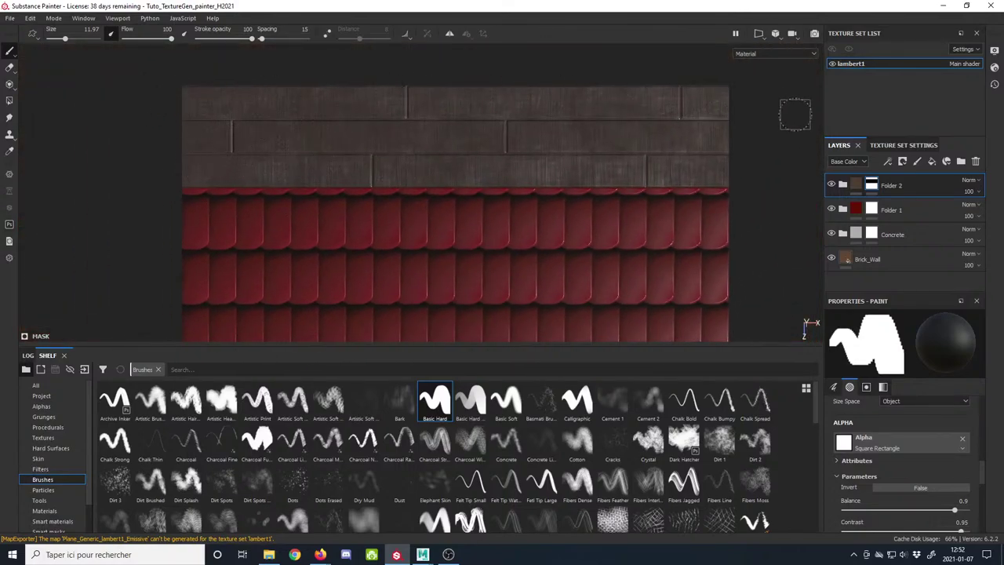
alt+right_drag(581, 303, 276, 228)
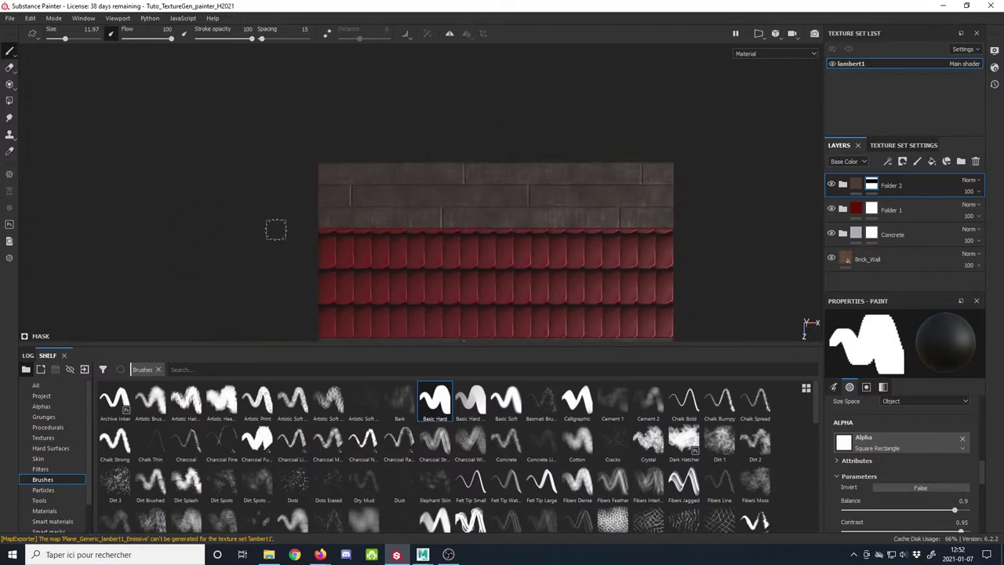
alt+middle_drag(446, 275, 369, 222)
scroll(370, 223, up, 1)
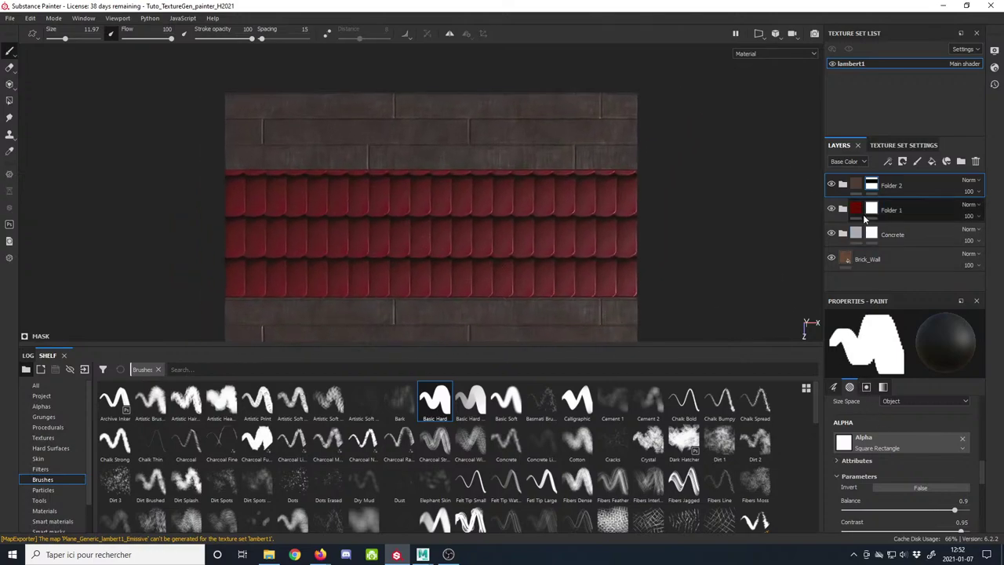
Step: Try offsetting the Wood fill layer in Folder 2 by -0.11 and about -0.24, and undo both offset changes
click(843, 185)
click(873, 234)
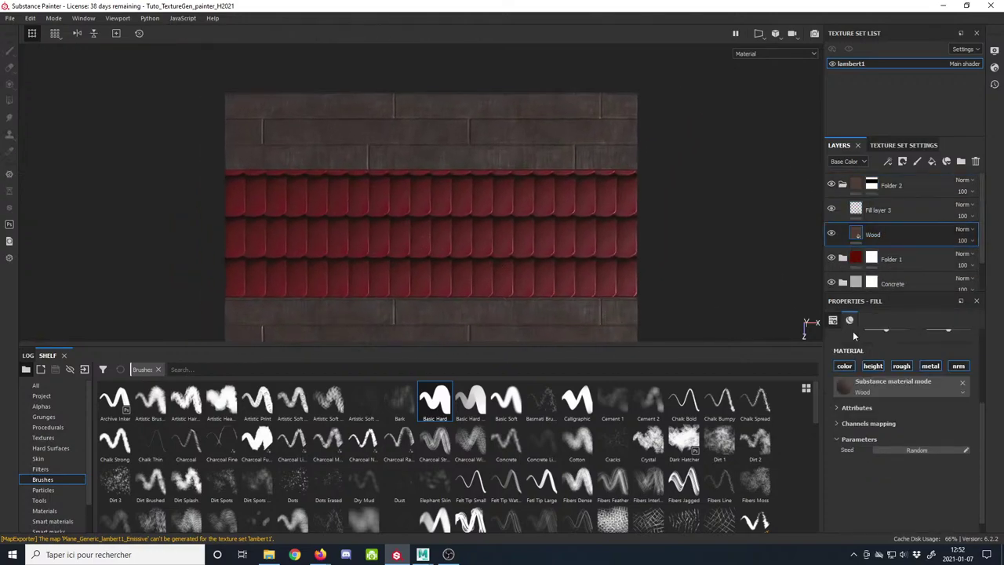
scroll(885, 439, up, 4)
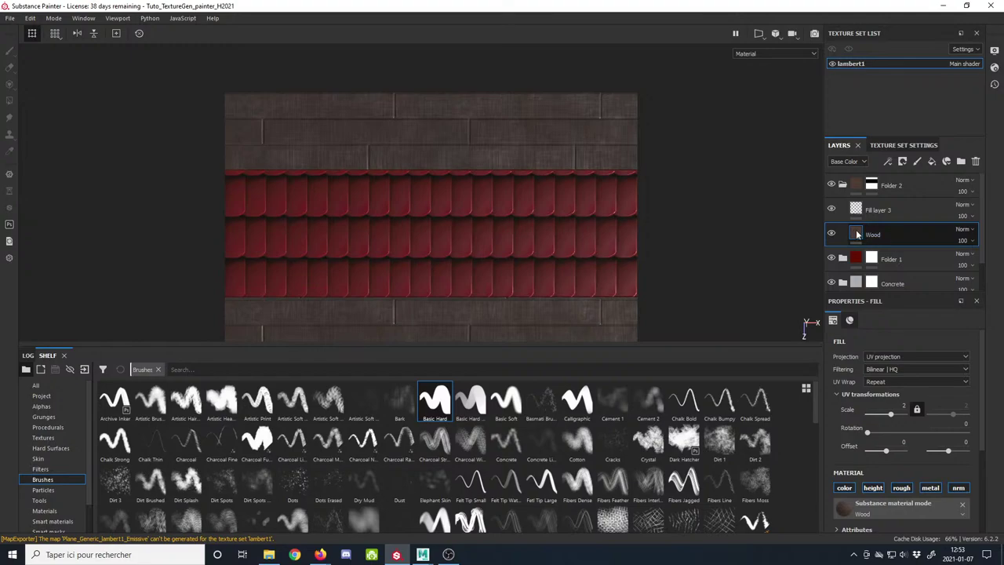
double_click(875, 235)
key(Return)
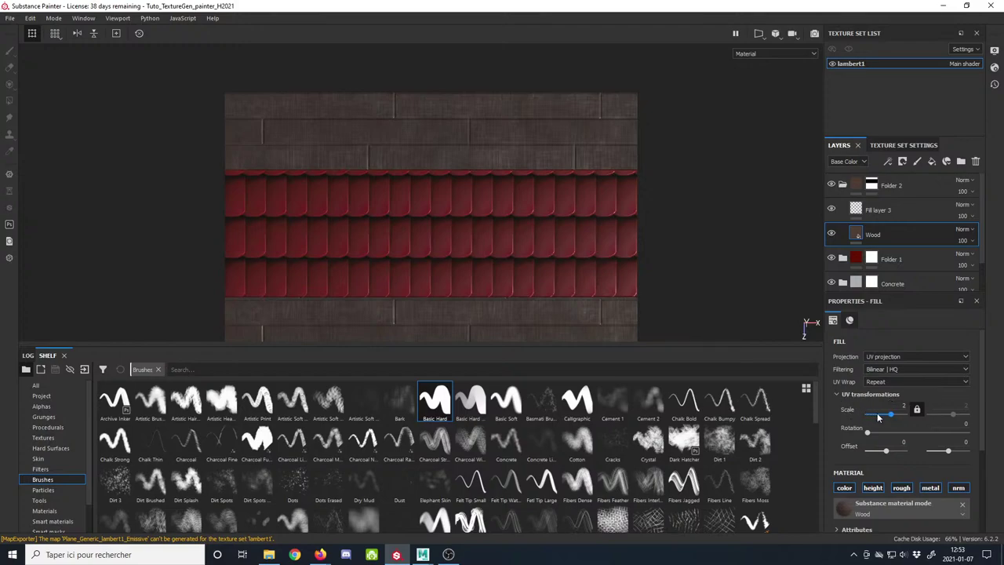
mouse_move(886, 451)
mouse_down()
mouse_move(896, 453)
mouse_move(884, 453)
mouse_up()
drag(948, 451, 942, 450)
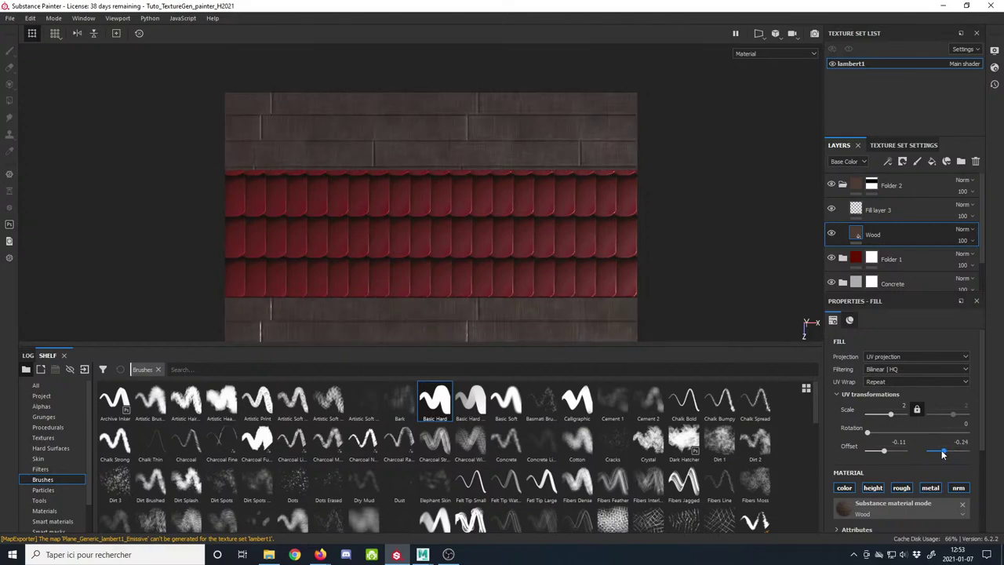
key(ctrl+z)
key(ctrl+z)
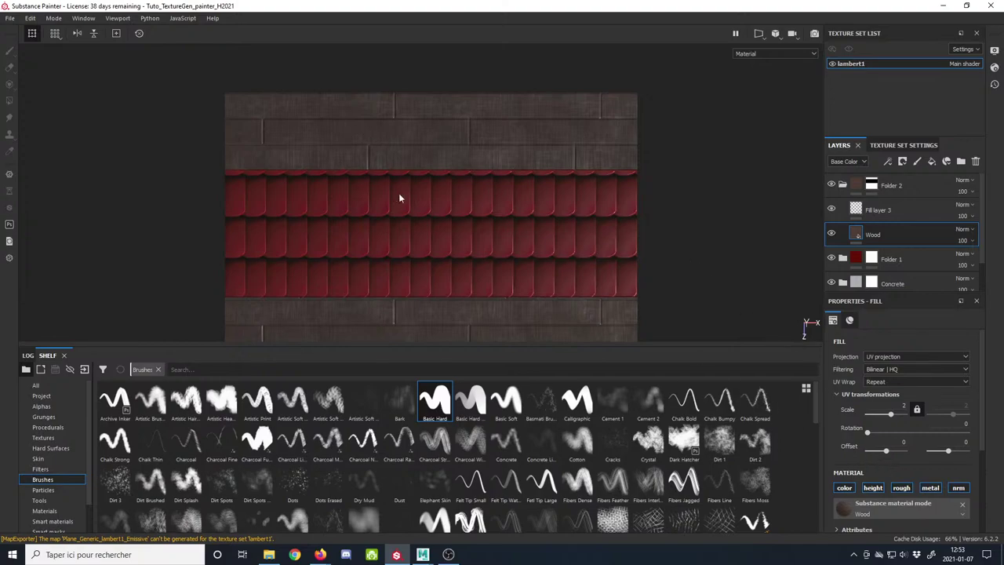
Step: Try a UV scale of 5 on the Wood fill layer, return it to 2, and collapse Folder 2
alt+right_drag(594, 283, 510, 232)
alt+middle_drag(510, 232, 473, 194)
alt+right_drag(474, 194, 499, 220)
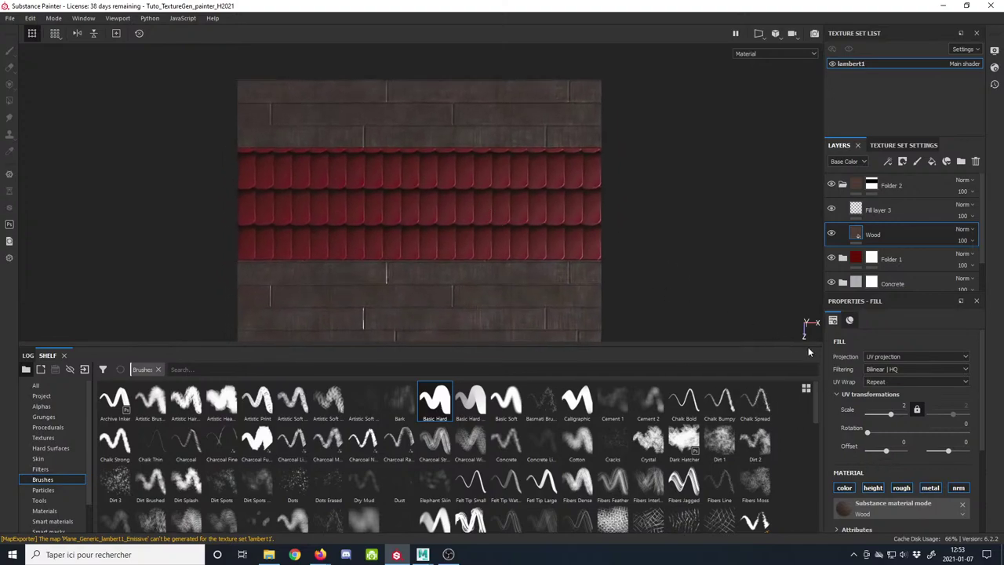
click(902, 406)
text(5)
key(Return)
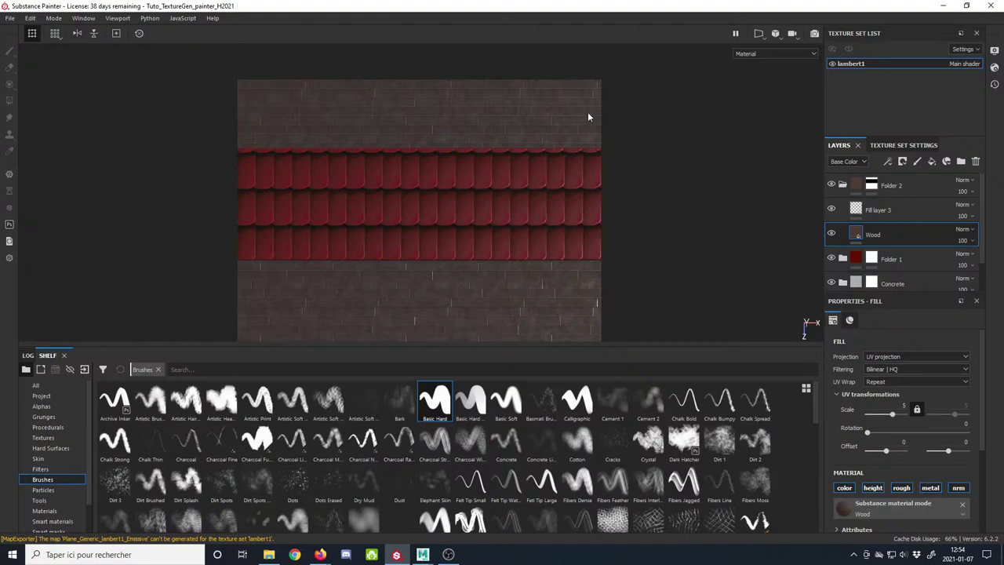
text(2)
key(Return)
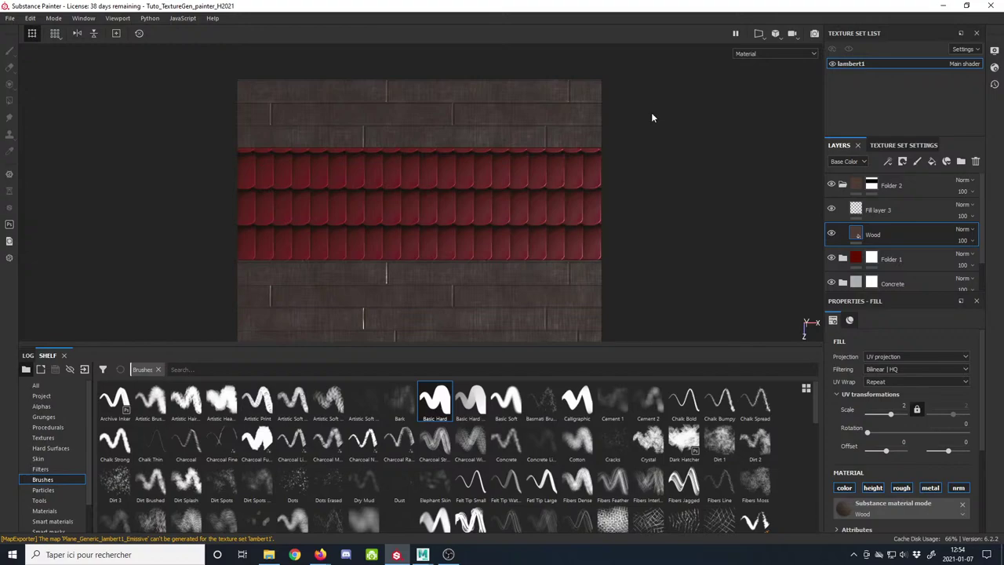
click(843, 185)
Step: Paint out the remaining lower wood area on Folder 2's mask with a brush of about size 99.6, keeping the top three plank rows
alt+right_drag(628, 194, 515, 199)
alt+middle_drag(515, 200, 556, 135)
alt+right_drag(556, 135, 511, 168)
alt+middle_drag(509, 170, 488, 194)
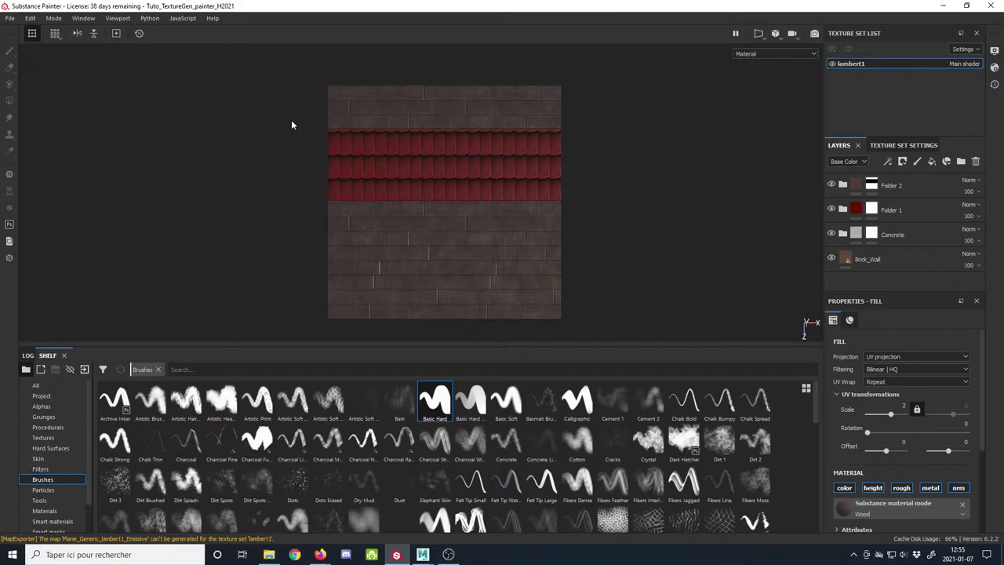
click(871, 185)
key(1)
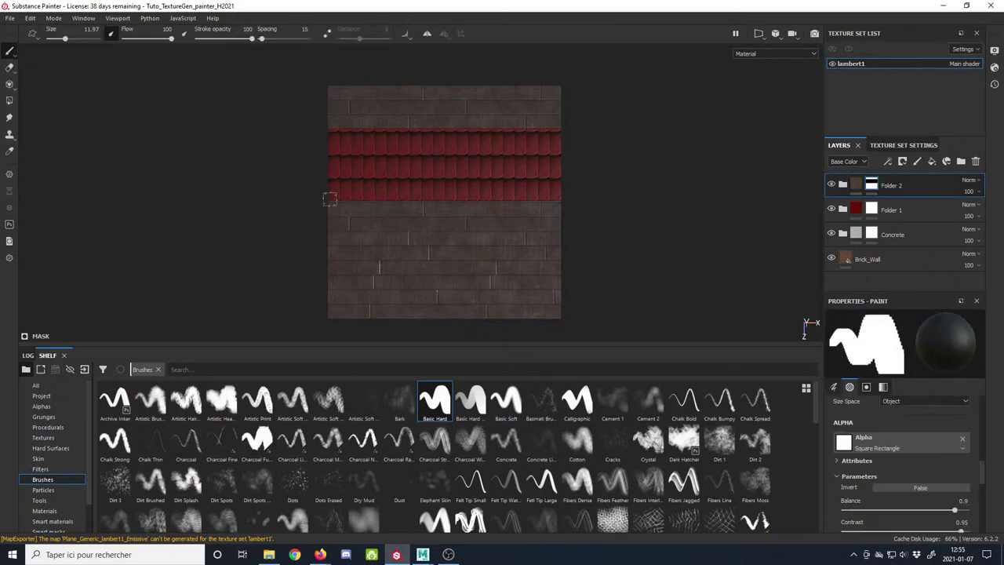
ctrl+right_drag(319, 201, 331, 212)
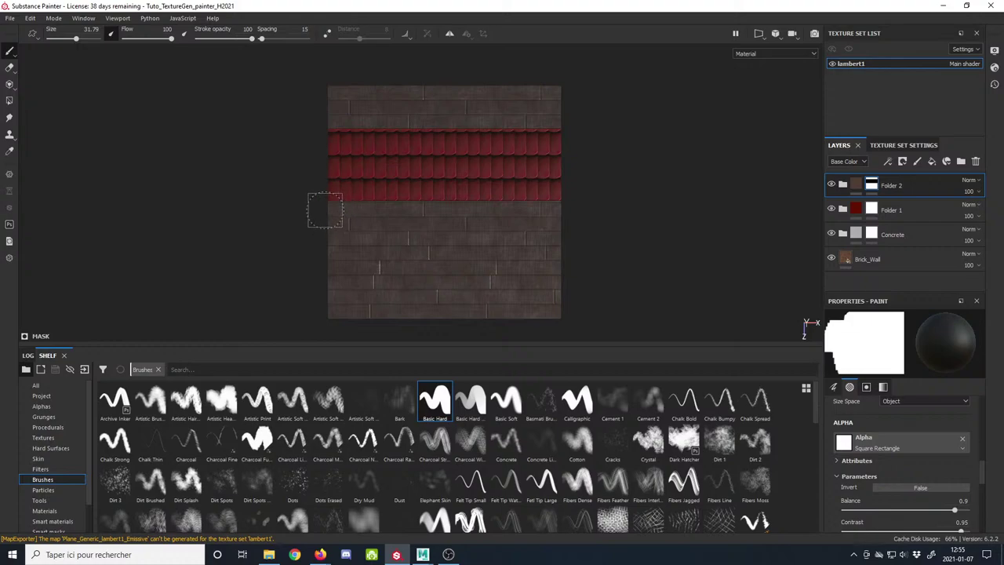
ctrl+right_drag(262, 222, 377, 233)
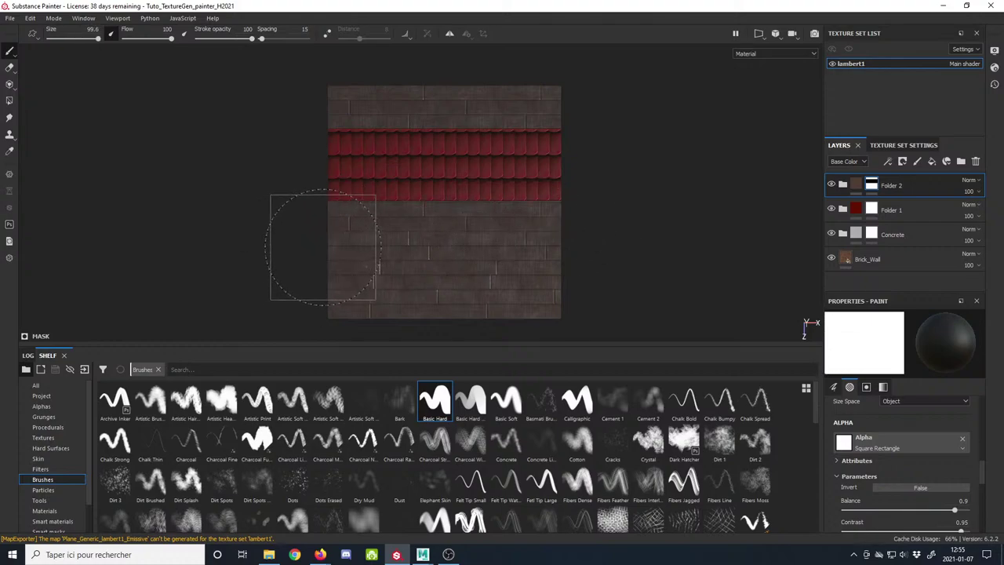
mouse_move(323, 248)
mouse_down()
mouse_move(307, 225)
mouse_move(639, 246)
mouse_move(588, 287)
mouse_move(246, 267)
mouse_up()
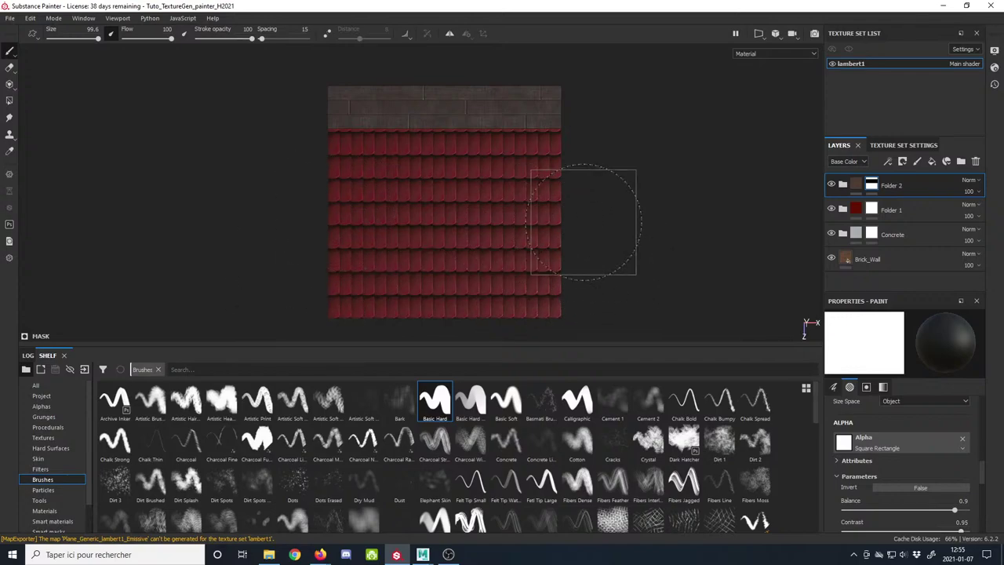
Step: Reduce the mask brush size to about 26.2 and check the boundary between planks and roof tiles
alt+middle_drag(490, 196, 453, 256)
scroll(453, 253, up, 2)
ctrl+right_drag(432, 246, 393, 246)
mouse_move(484, 247)
alt+middle_down()
mouse_move(513, 222)
mouse_move(504, 193)
alt+middle_up()
scroll(513, 222, down, 2)
scroll(505, 193, down, 1)
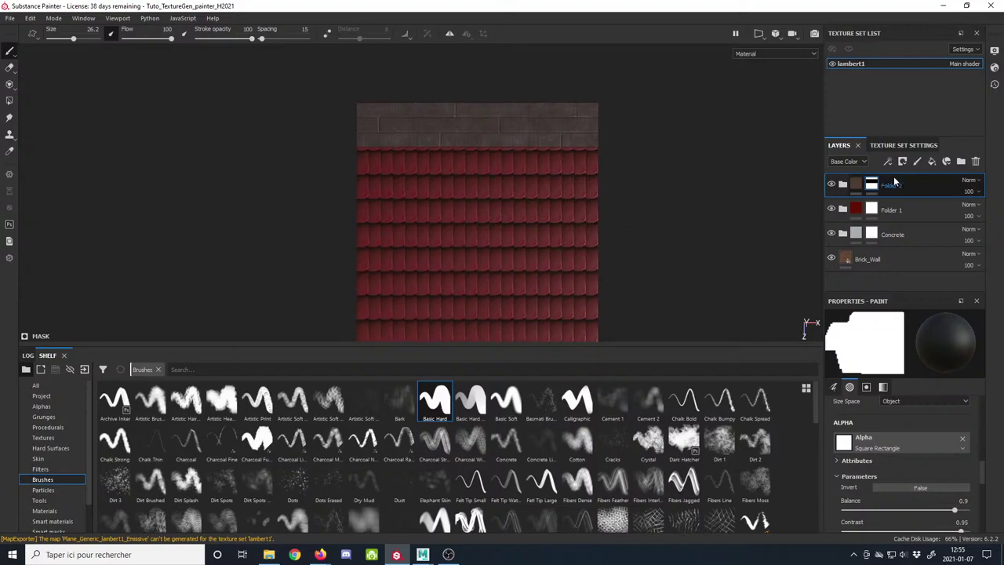
key(Return)
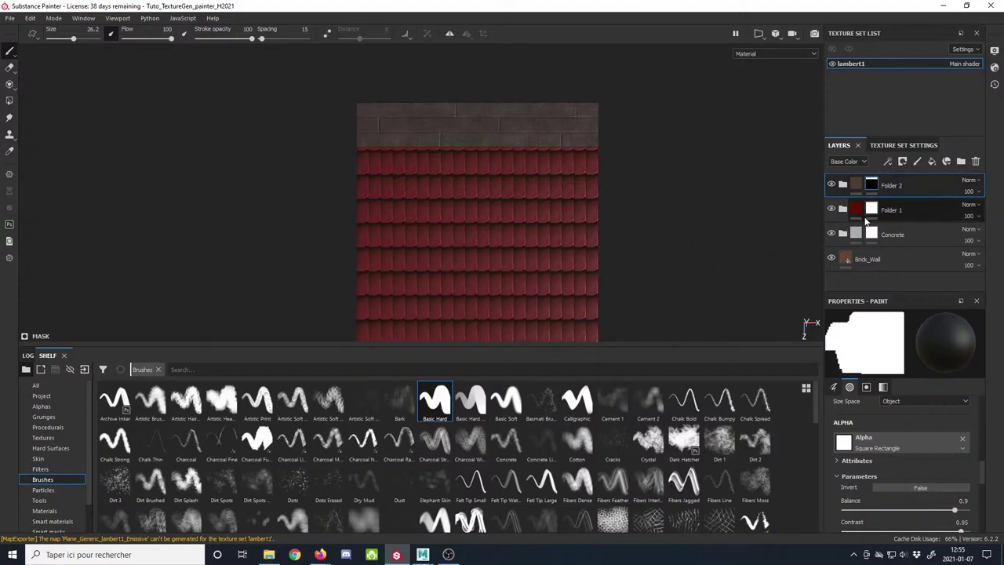
Step: Open Folder 1 and select its Roof fill layer for editing
click(873, 211)
alt+right_drag(477, 160, 612, 320)
alt+middle_drag(612, 320, 591, 361)
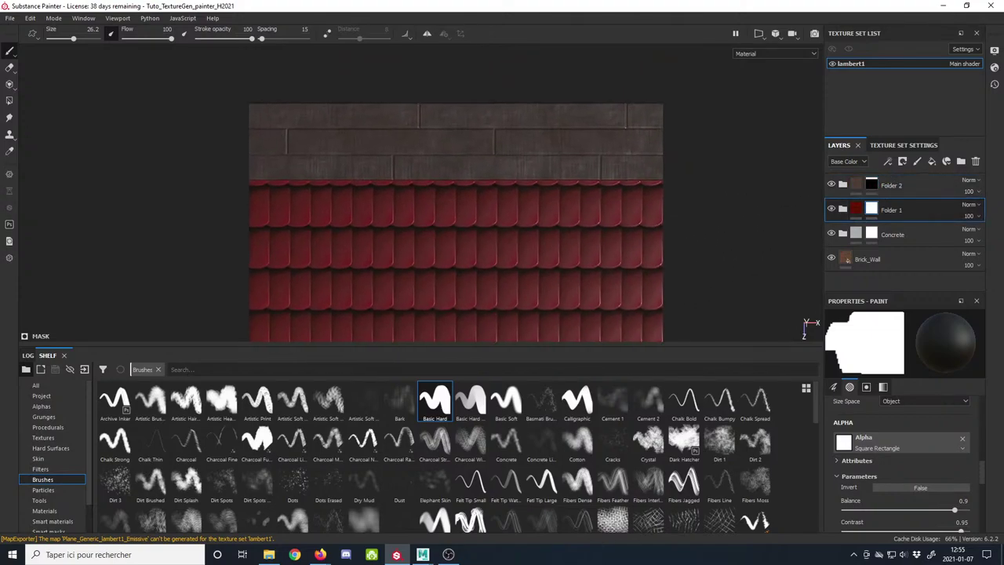
scroll(488, 251, up, 3)
click(843, 210)
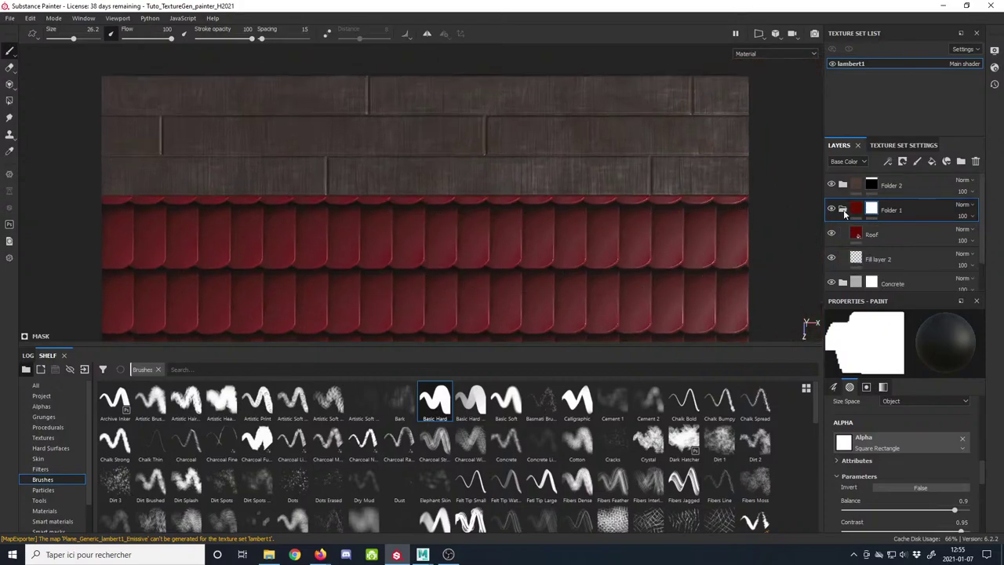
click(845, 233)
scroll(502, 234, down, 2)
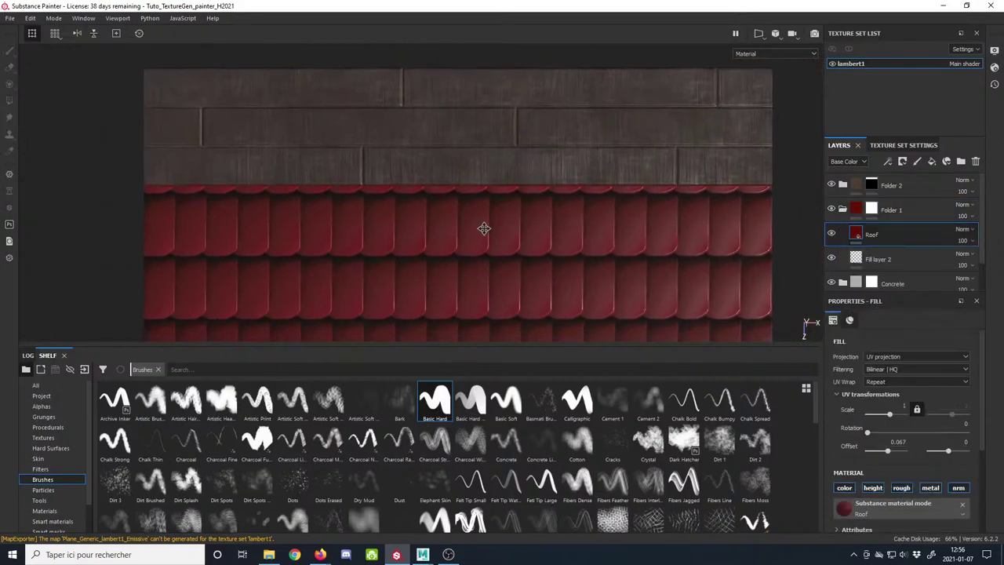
Step: Examine how the roof tiles end at the texture's side edge
alt+right_drag(484, 228, 446, 229)
alt+middle_drag(446, 229, 443, 218)
mouse_move(424, 224)
alt+right_down()
mouse_move(435, 222)
mouse_move(423, 225)
alt+right_up()
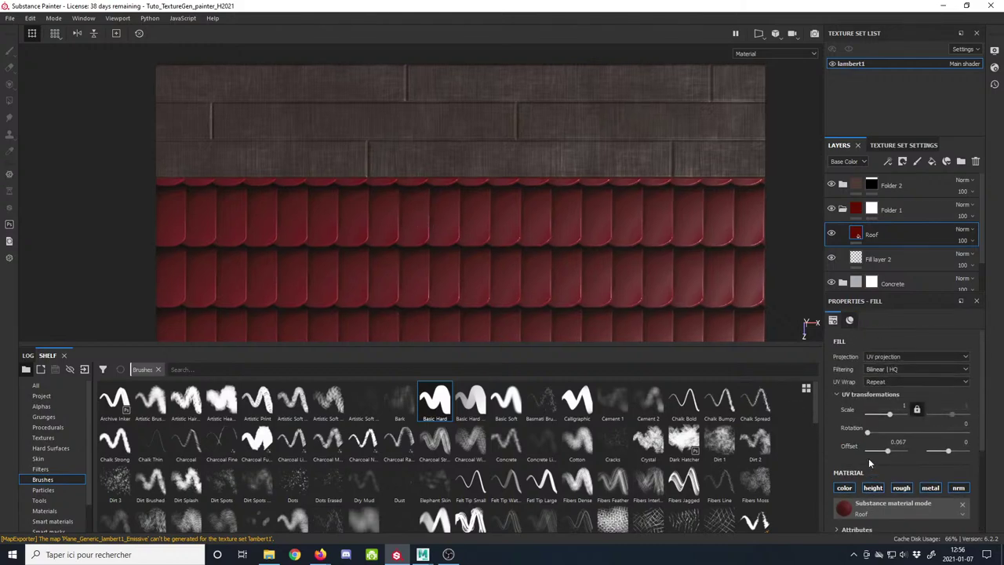
scroll(567, 278, up, 3)
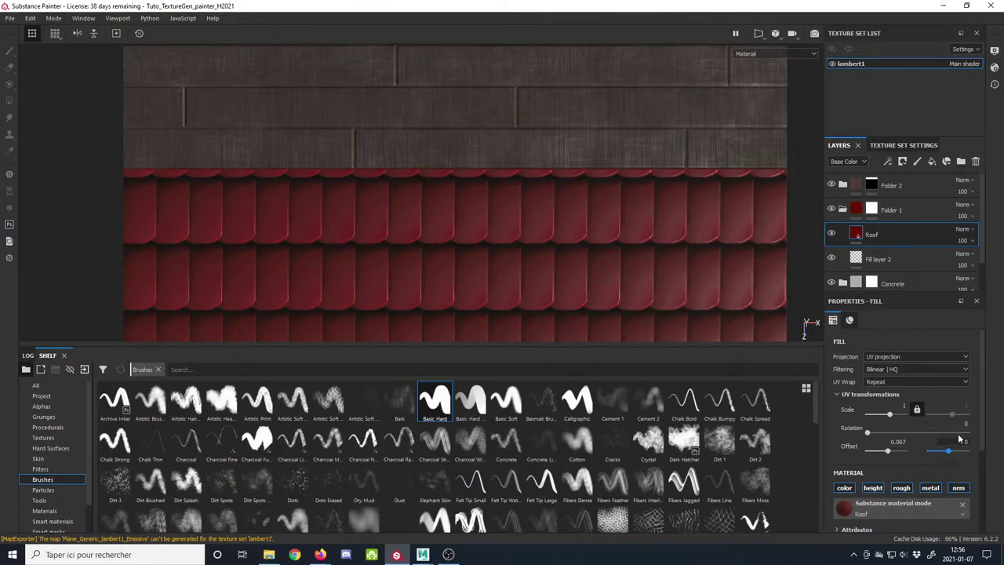
scroll(603, 294, down, 1)
alt+middle_drag(551, 266, 408, 245)
scroll(619, 285, up, 4)
scroll(620, 287, up, 3)
alt+middle_drag(620, 287, 403, 278)
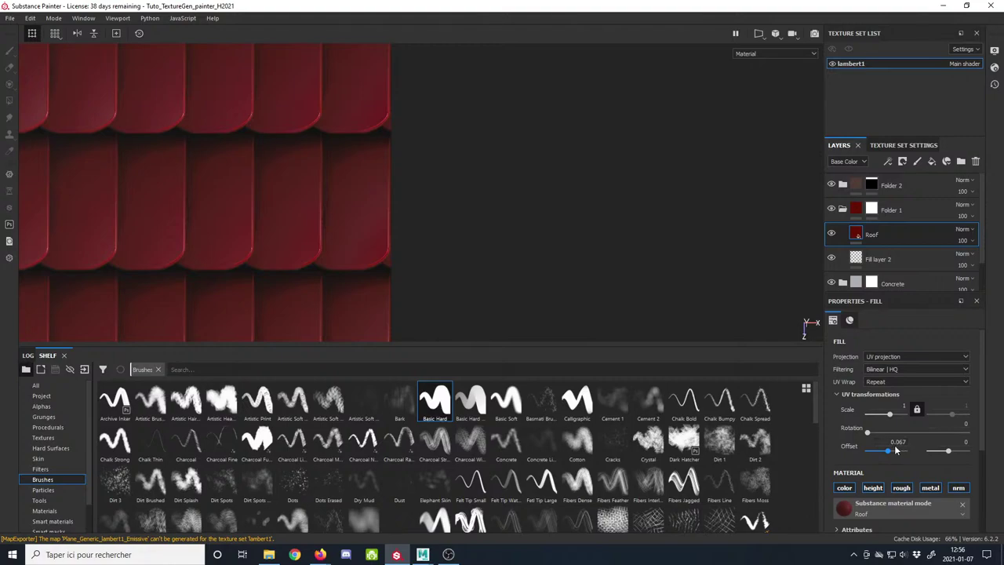
alt+middle_drag(523, 260, 535, 316)
scroll(534, 316, up, 2)
scroll(426, 199, up, 2)
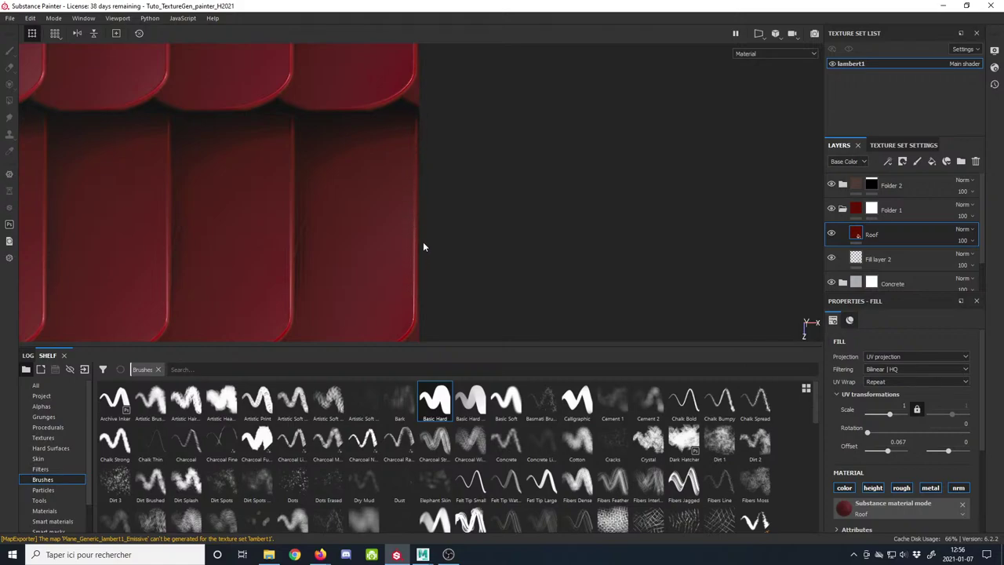
scroll(244, 180, down, 2)
scroll(123, 184, down, 1)
scroll(499, 155, down, 2)
Step: Examine the roof tile rows across the texture and where they meet the wood planks
alt+right_drag(499, 155, 443, 155)
alt+middle_drag(256, 156, 469, 146)
alt+right_drag(408, 232, 370, 210)
alt+middle_drag(370, 210, 109, 216)
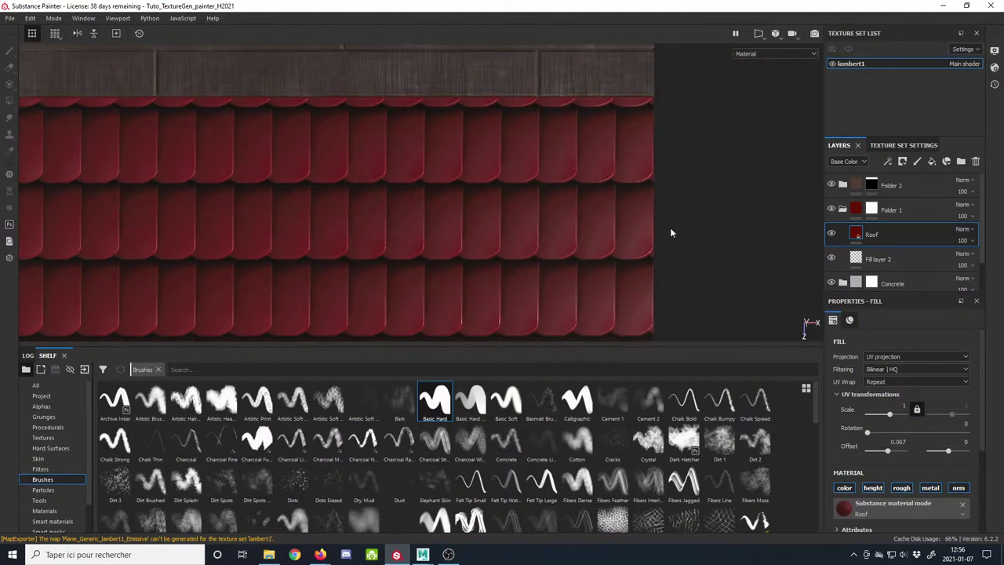
alt+right_drag(670, 234, 624, 208)
mouse_move(624, 208)
alt+middle_down()
mouse_move(601, 251)
mouse_move(548, 305)
alt+middle_up()
alt+right_drag(518, 251, 477, 235)
alt+middle_drag(477, 235, 607, 192)
alt+right_drag(502, 228, 463, 216)
mouse_move(463, 216)
alt+middle_down()
mouse_move(476, 217)
mouse_move(474, 183)
alt+middle_up()
alt+right_drag(506, 215, 499, 210)
alt+middle_drag(504, 211, 496, 213)
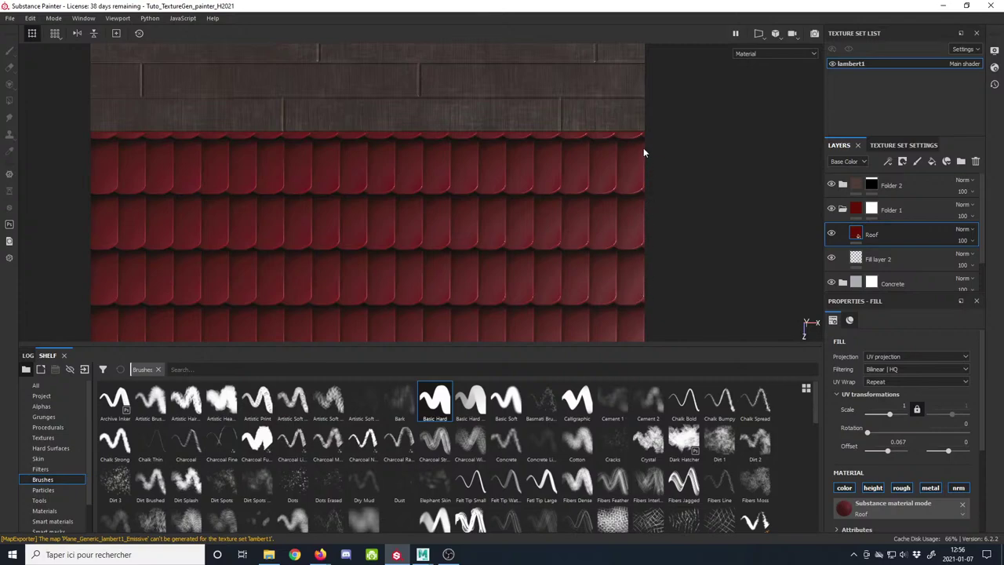
scroll(660, 223, down, 2)
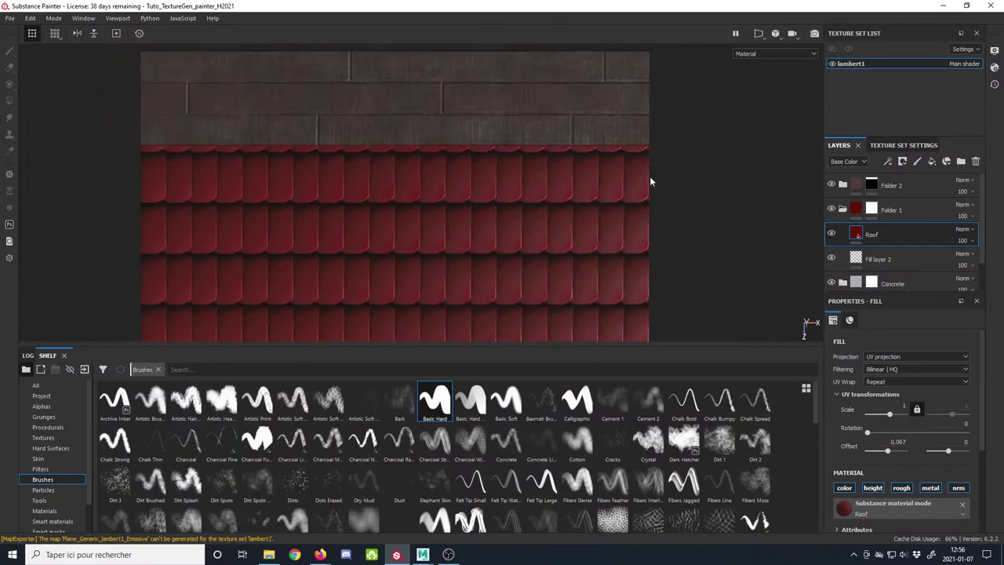
mouse_move(650, 227)
alt+middle_down()
mouse_move(643, 244)
mouse_move(660, 226)
alt+middle_up()
scroll(643, 253, up, 2)
scroll(656, 234, down, 1)
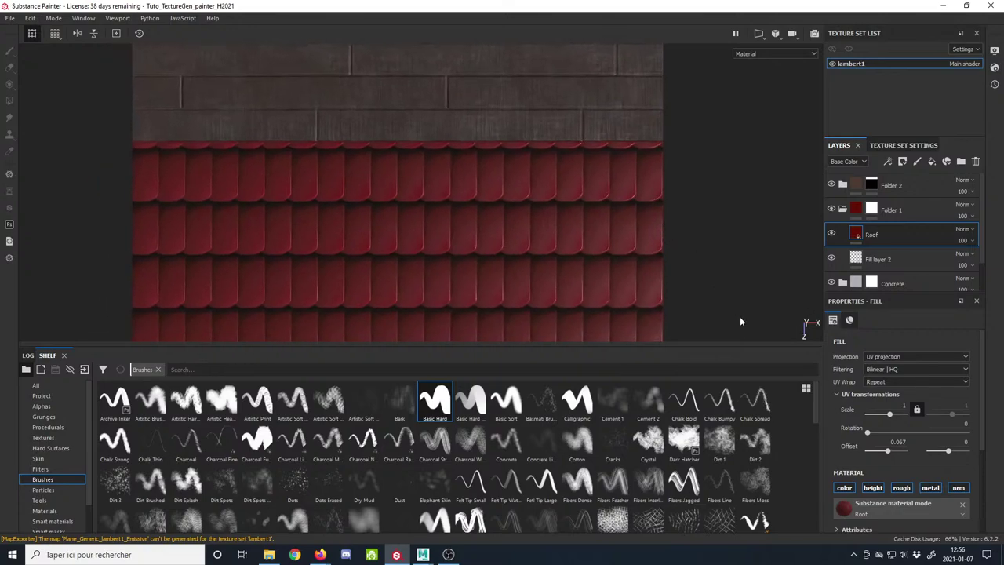
Step: Try vertical UV offsets of 0.05 and 0.07 on the Roof fill layer
click(958, 442)
text(.05)
key(Return)
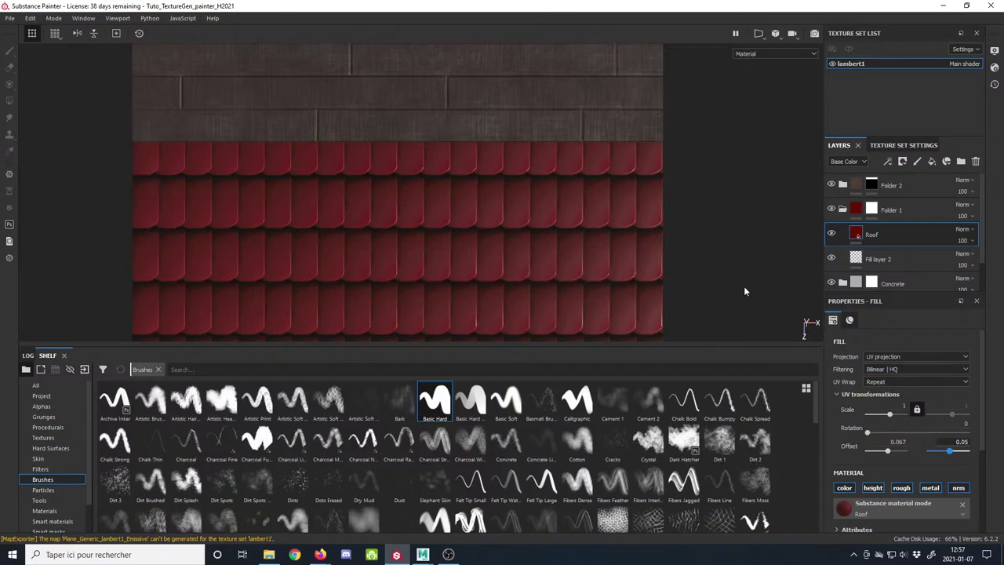
key(BackSpace)
text(7)
key(Return)
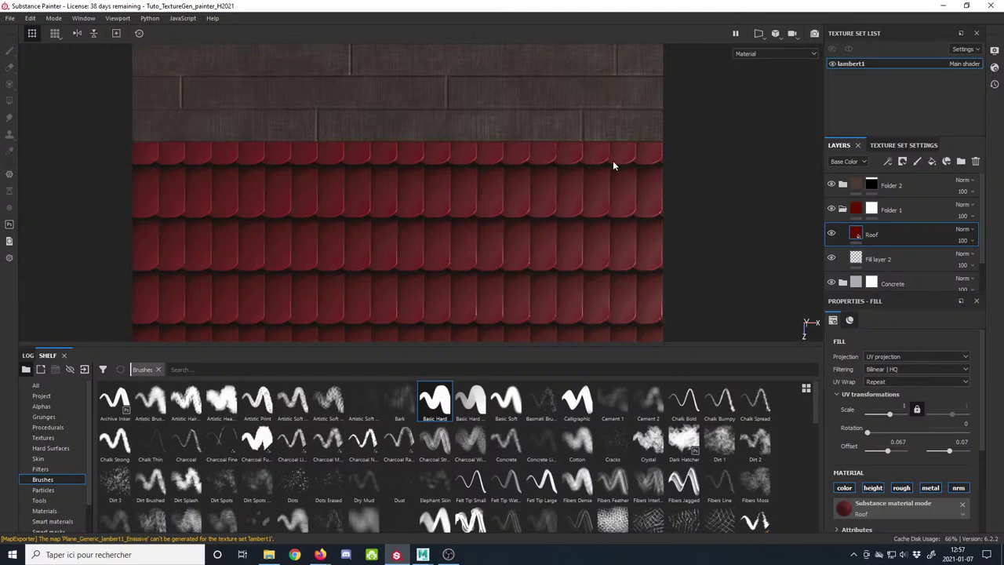
Step: Try vertical UV offsets of 0.09 and 0.12 on the Roof fill layer
click(966, 441)
key(BackSpace)
text(9)
key(Return)
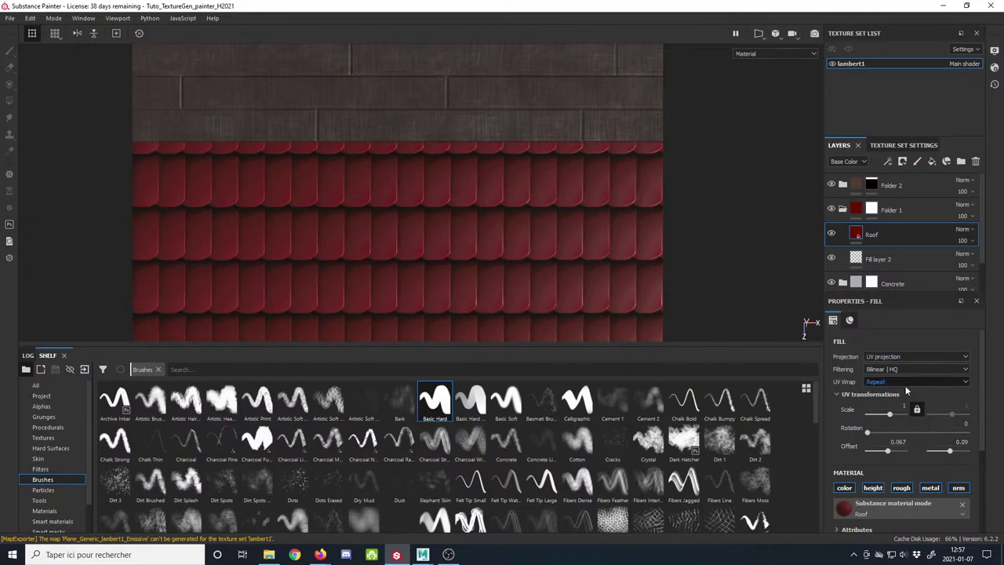
key(BackSpace)
key(BackSpace)
text(12)
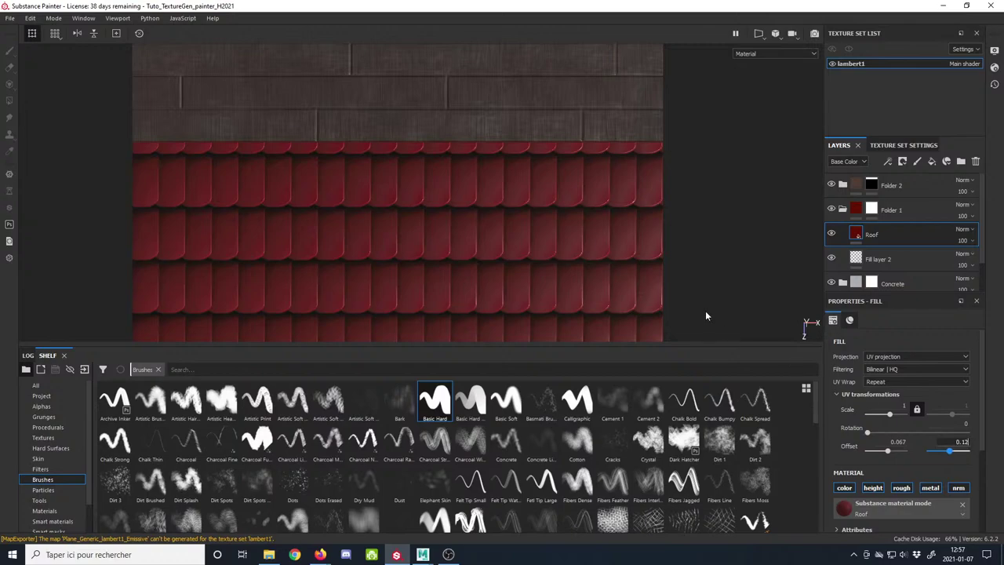
key(Return)
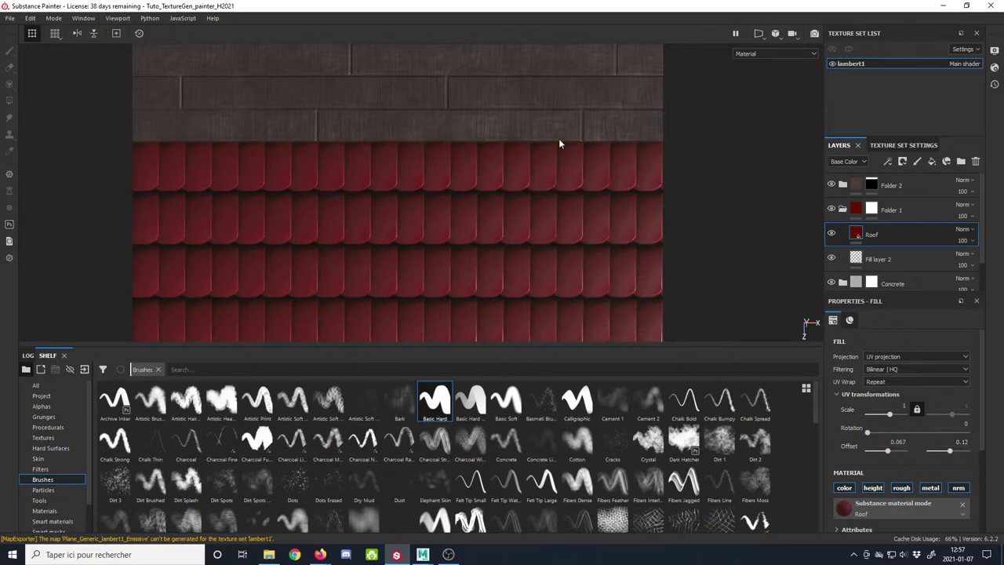
Step: Inspect the boundary between planks and tiles up close and try a vertical Roof offset of 0.115
alt+right_drag(559, 139, 711, 284)
alt+middle_drag(518, 174, 403, 202)
alt+right_drag(404, 201, 471, 243)
alt+middle_drag(428, 204, 422, 195)
alt+right_drag(487, 250, 536, 328)
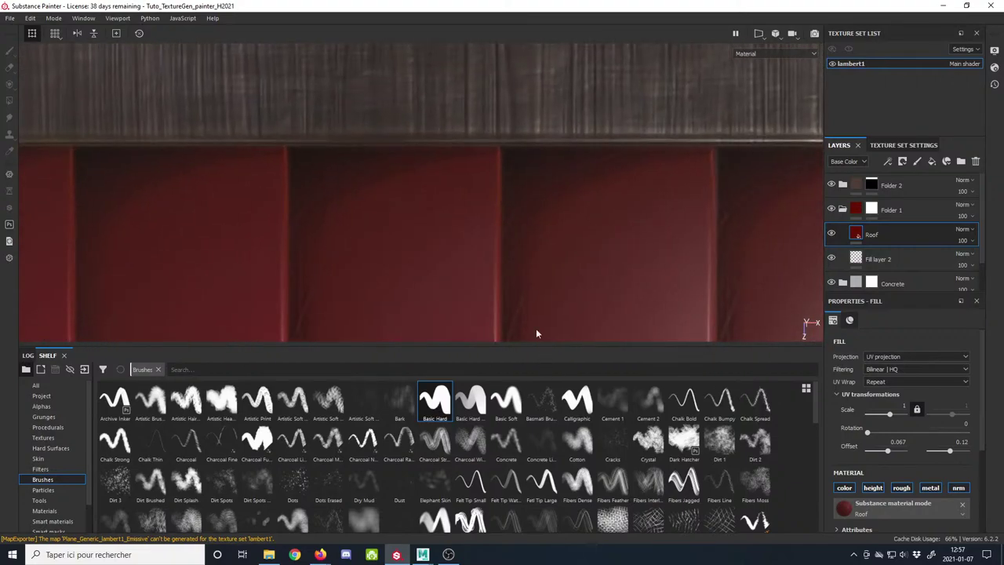
alt+middle_drag(597, 252, 541, 260)
click(962, 442)
text(0.1)
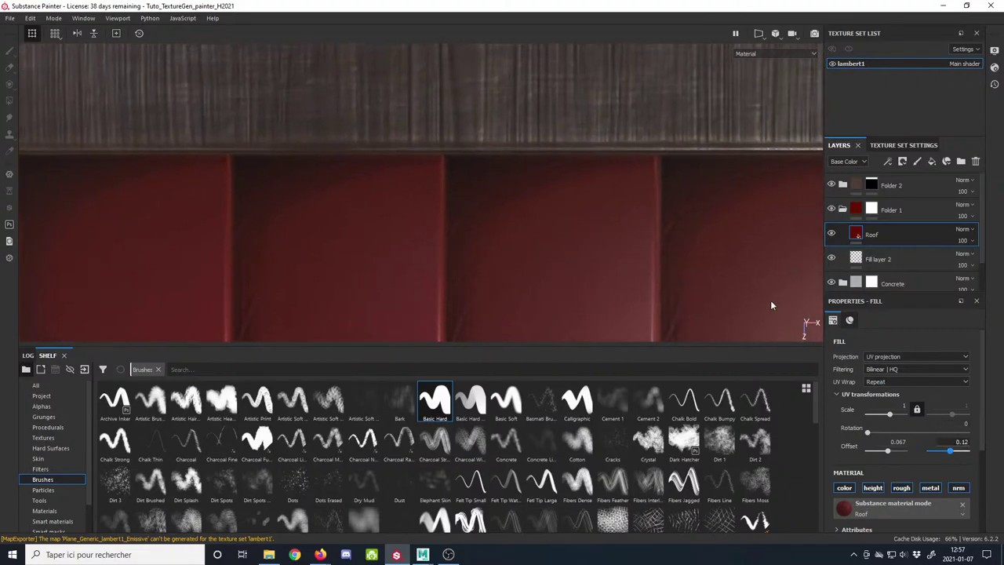
text(15)
key(Return)
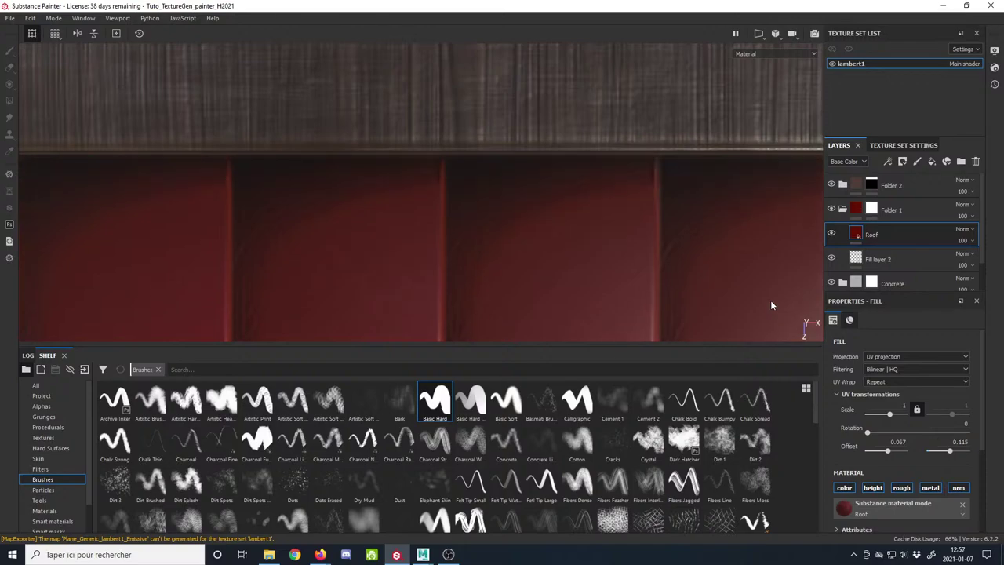
Step: Try vertical UV offsets of 0.81 and 0.80 on the Roof fill layer
click(959, 442)
key(BackSpace)
text(7)
click(965, 452)
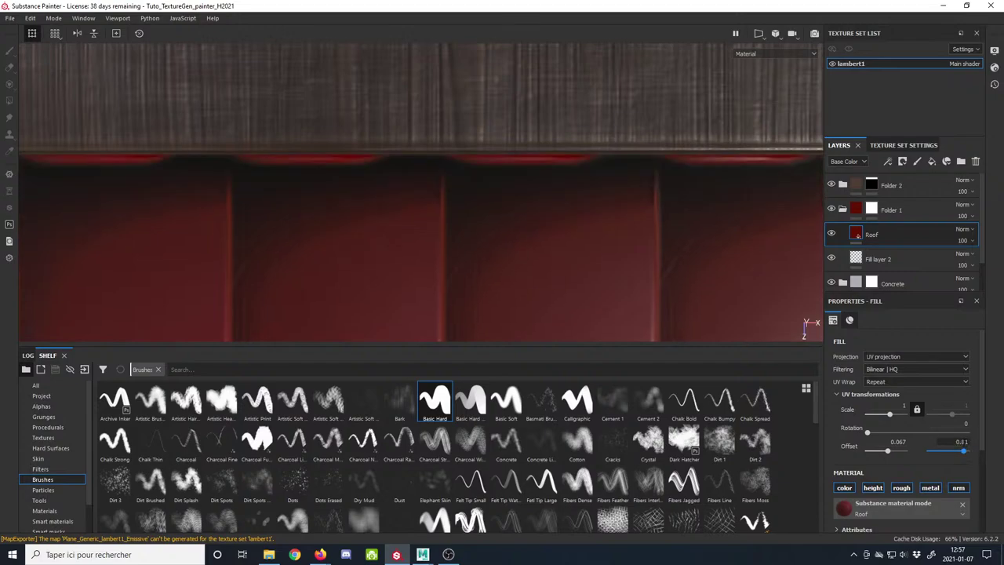
click(962, 442)
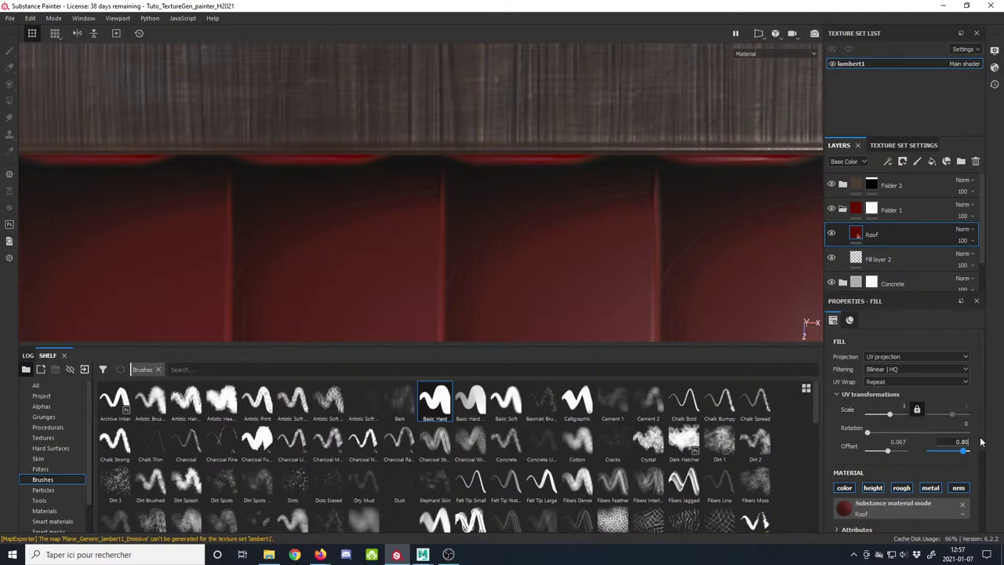
key(Return)
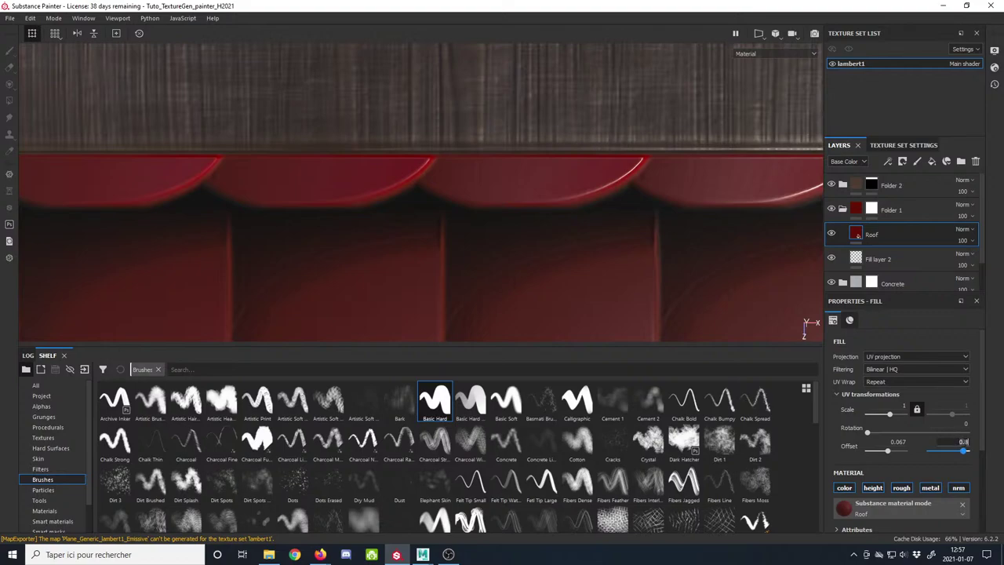
Step: Try vertical UV offsets of 0.79 and 0.83 on the Roof fill layer
key(BackSpace)
text(79)
key(Return)
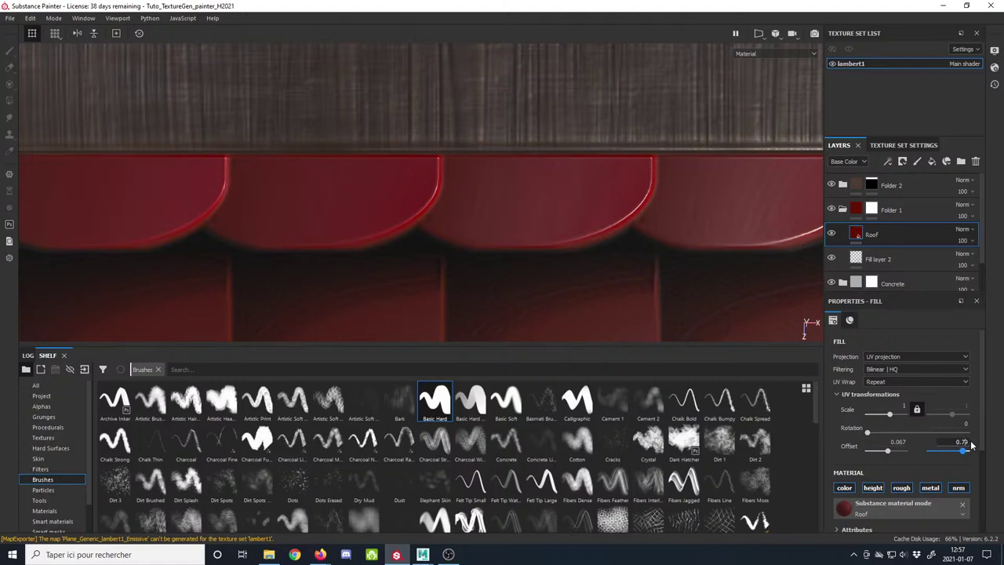
key(BackSpace)
key(BackSpace)
text(83)
key(Return)
click(972, 445)
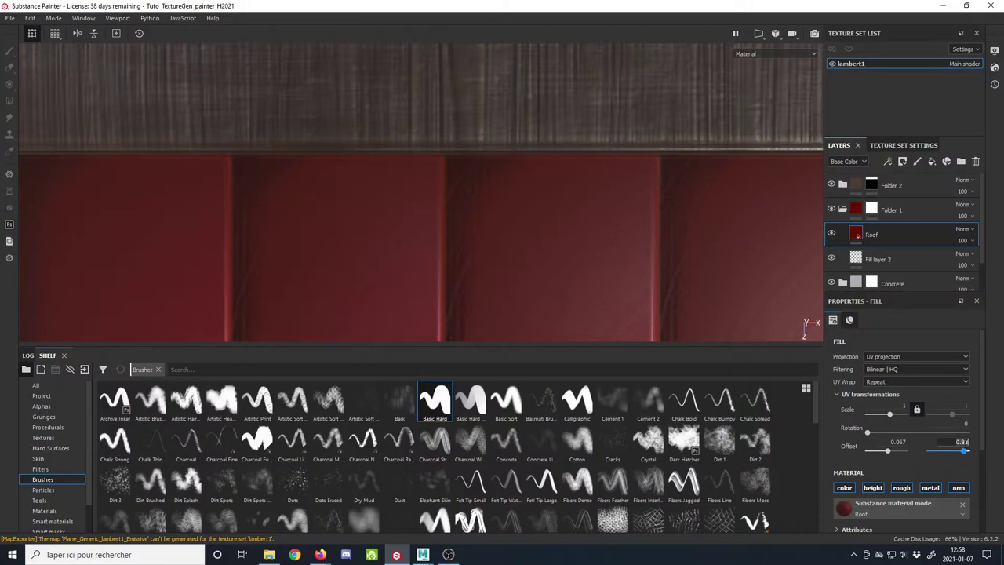
Step: Set the Roof fill layer's vertical UV offset to 0.82
key(BackSpace)
text(2)
alt+right_drag(644, 262, 491, 193)
alt+middle_drag(565, 241, 527, 220)
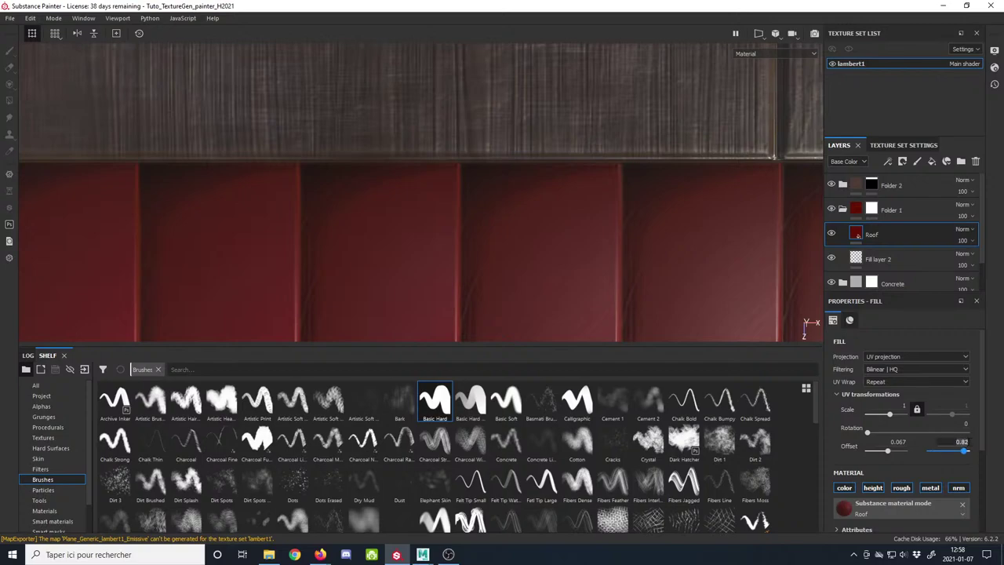
Step: Examine the boundary between planks and roof tiles along the full width of the texture
scroll(231, 141, down, 5)
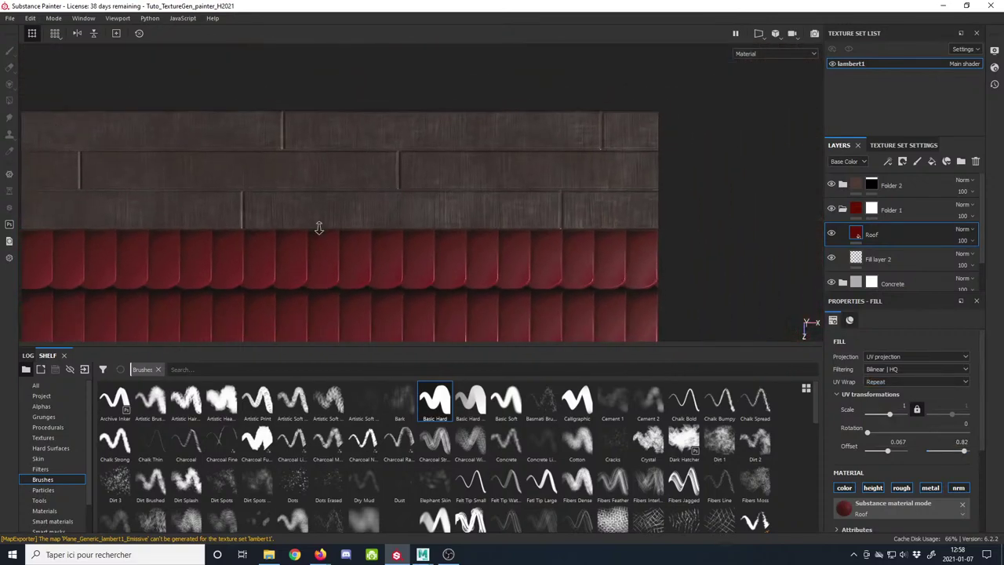
scroll(383, 177, down, 2)
scroll(674, 312, up, 8)
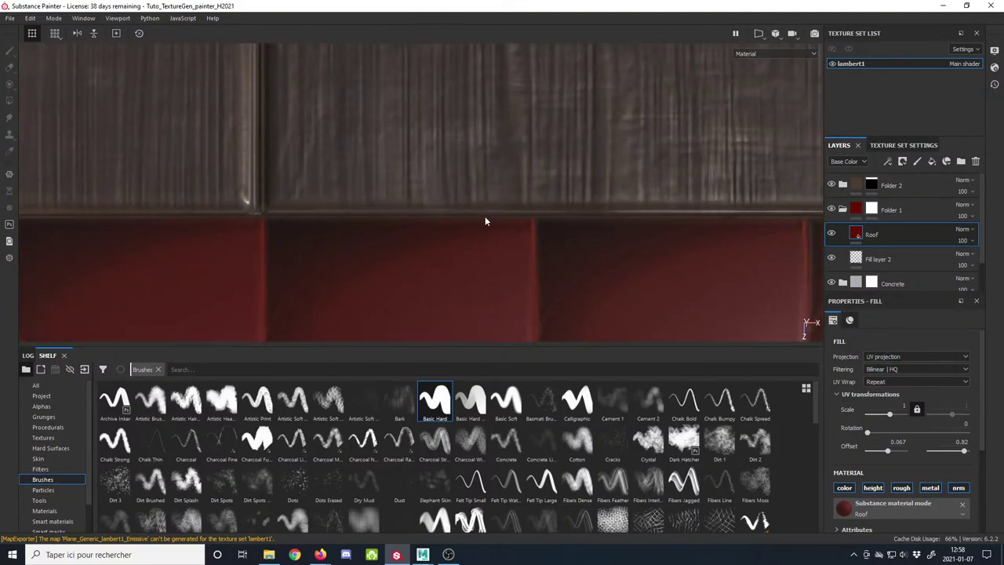
middle_drag(542, 227, 444, 238)
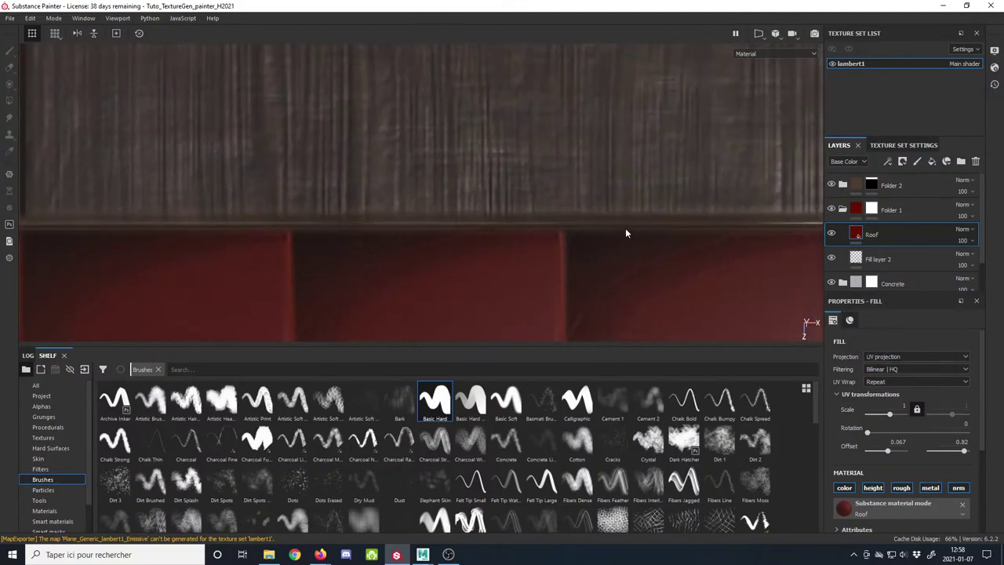
alt+right_drag(626, 229, 55, 197)
alt+middle_drag(55, 196, 136, 197)
alt+right_drag(517, 291, 134, 168)
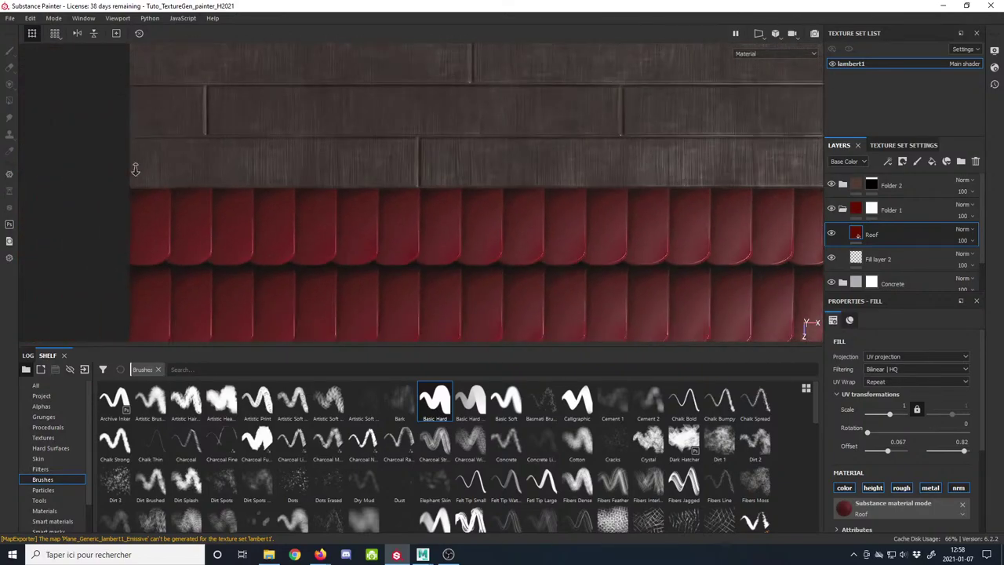
alt+middle_drag(331, 235, 213, 193)
alt+right_drag(212, 193, 15, 150)
alt+middle_drag(349, 273, 426, 202)
scroll(280, 195, down, 3)
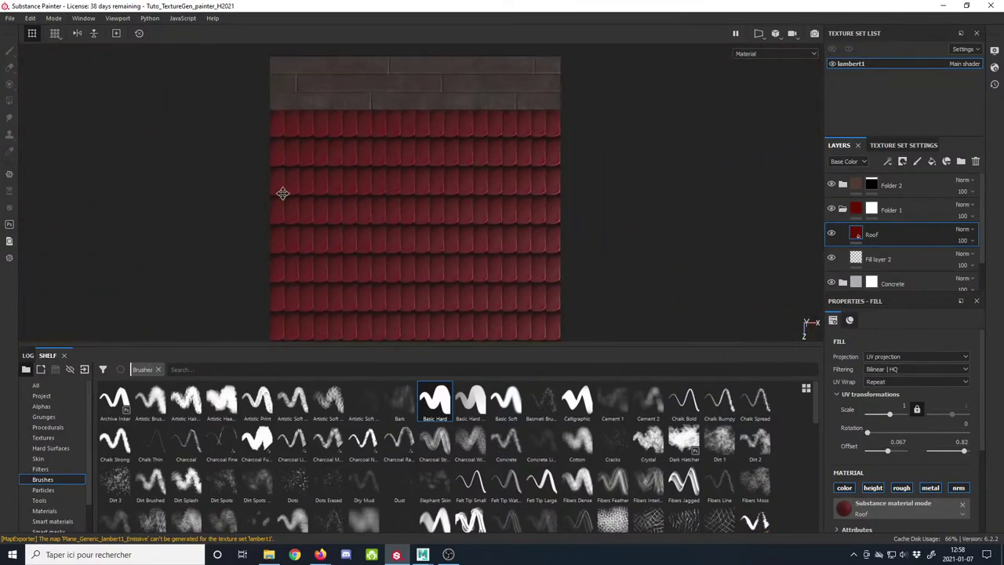
Step: Collapse Folder 1, activate its mask and enlarge the square brush to size 60.79 for covering the roof tiles
click(891, 209)
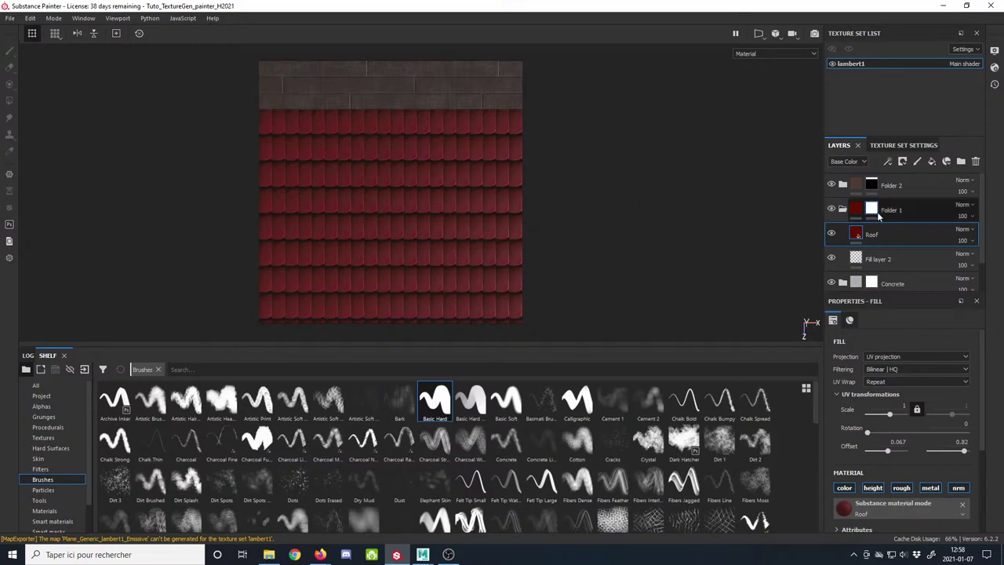
click(843, 209)
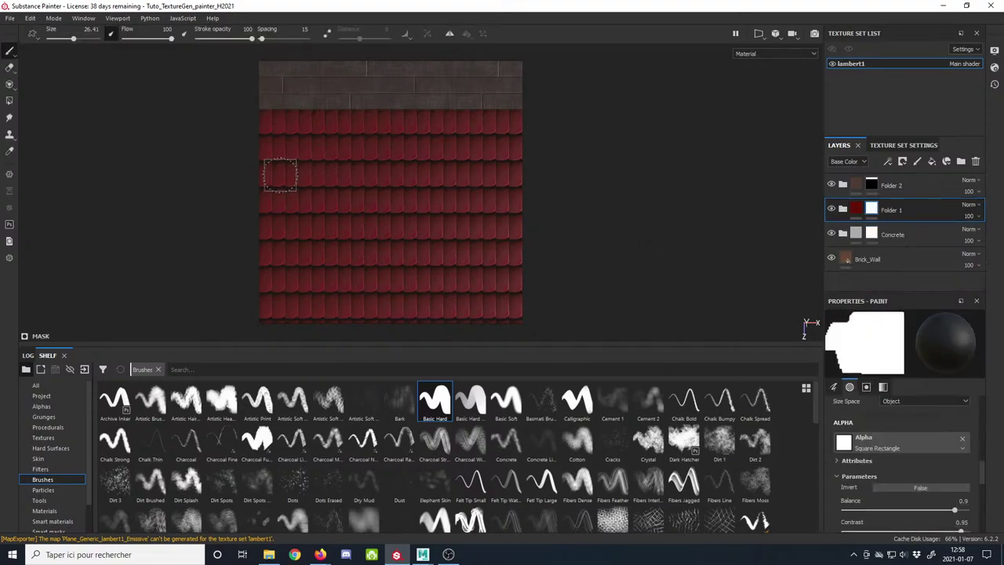
ctrl+right_drag(280, 175, 304, 176)
alt+middle_drag(252, 164, 284, 174)
alt+right_drag(284, 174, 620, 322)
alt+middle_drag(396, 240, 213, 230)
ctrl+right_drag(266, 229, 298, 229)
alt+middle_drag(208, 218, 281, 224)
scroll(282, 225, up, 1)
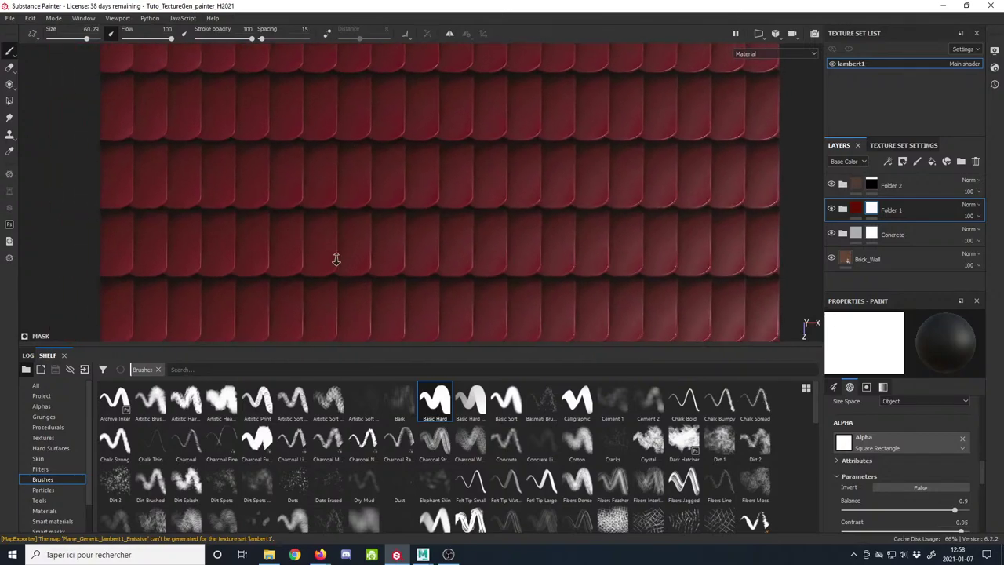
Step: Mask out a straight full-width band of Folder 1's roof tiles, starting just below the second tile row
middle_drag(335, 258, 312, 256)
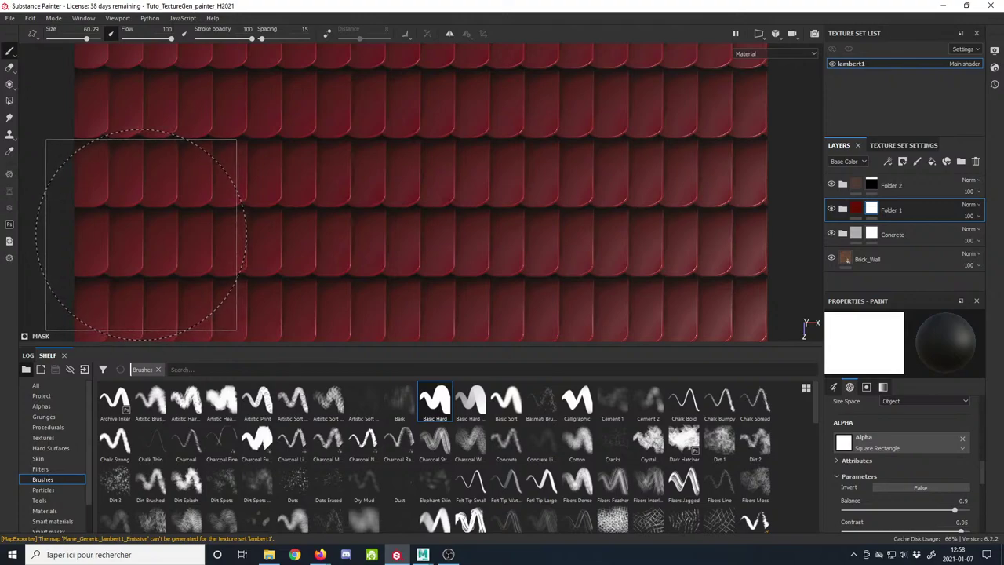
click(141, 234)
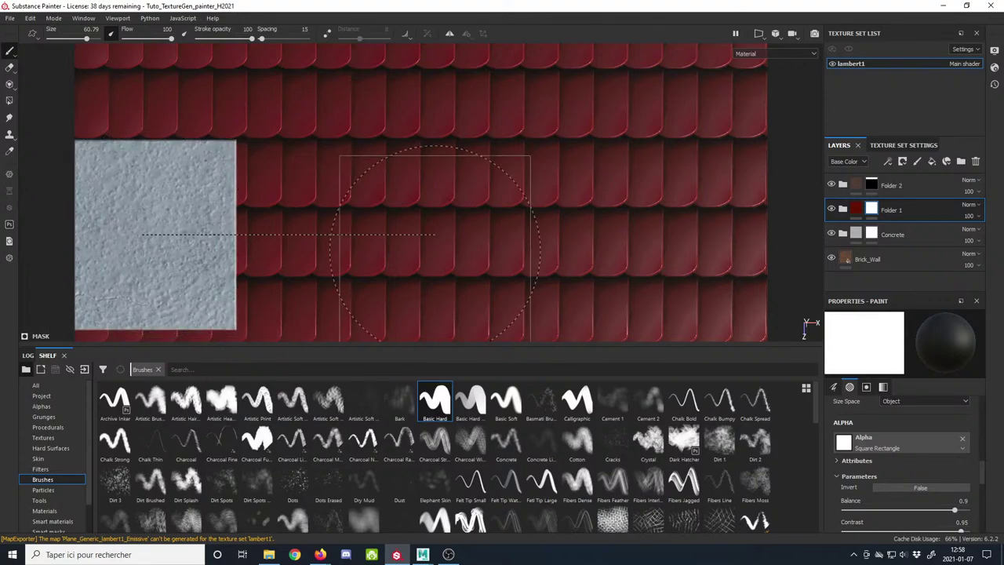
shift+click(681, 235)
alt+right_drag(681, 235, 616, 245)
alt+middle_drag(660, 251, 573, 237)
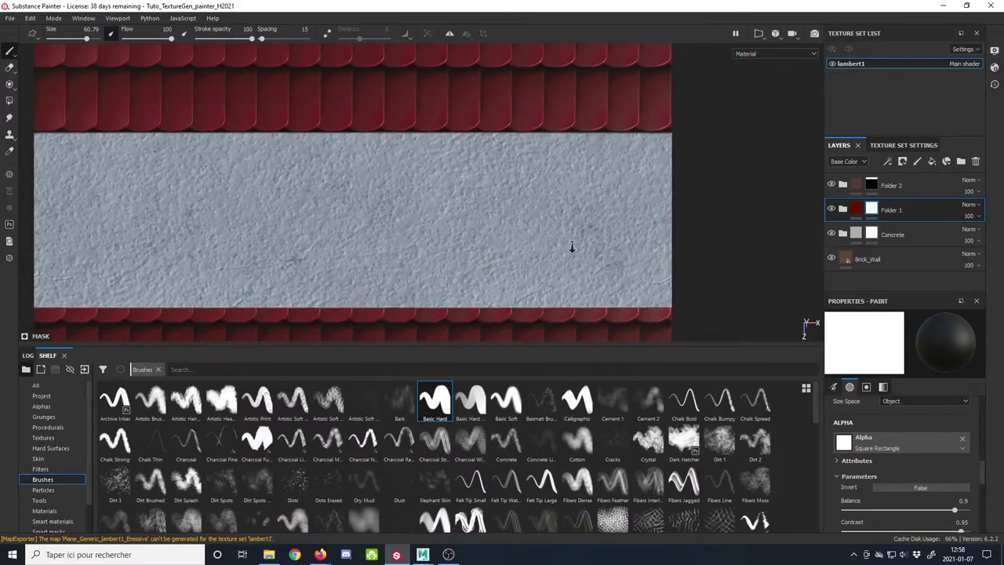
Step: Mask out the remaining roof tiles beneath the cleared band in Folder 1, down to the texture's lower edge
alt+right_drag(573, 237, 500, 224)
click(641, 243)
alt+right_drag(619, 244, 471, 227)
alt+middle_drag(452, 287, 455, 209)
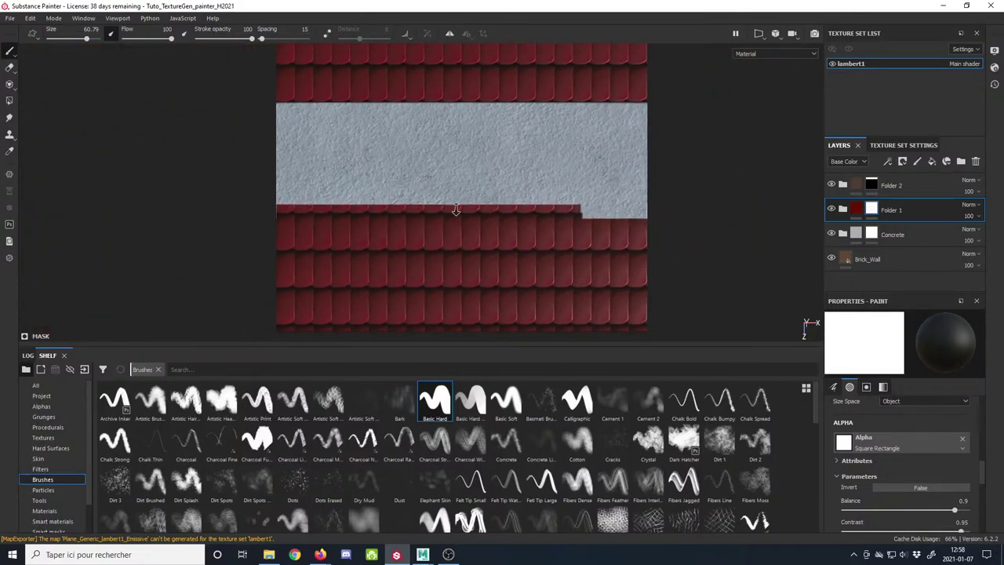
alt+right_drag(455, 210, 447, 234)
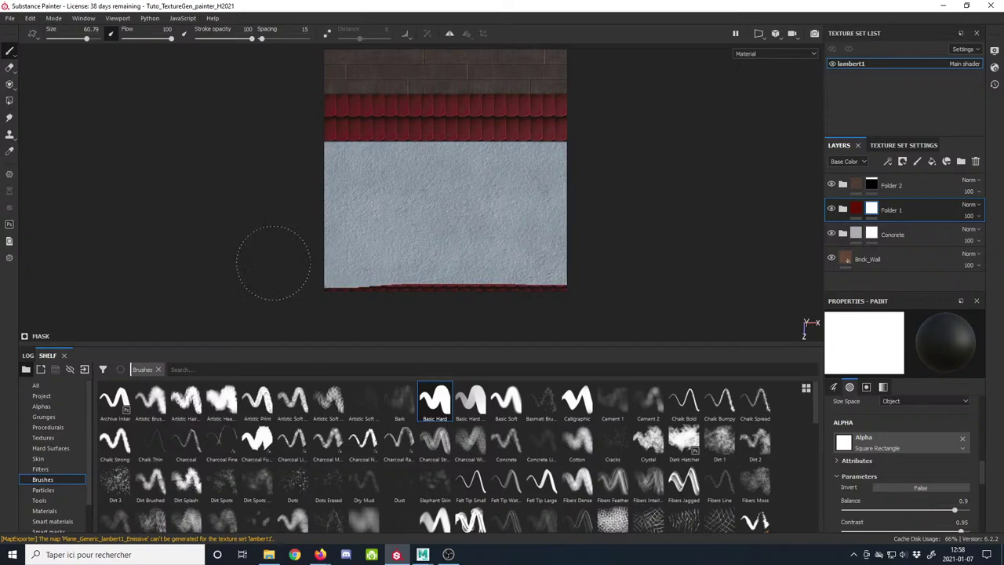
mouse_move(495, 222)
alt+right_down()
mouse_move(505, 248)
mouse_move(541, 262)
alt+right_up()
mouse_move(452, 199)
alt+middle_down()
mouse_move(491, 343)
mouse_move(429, 208)
alt+middle_up()
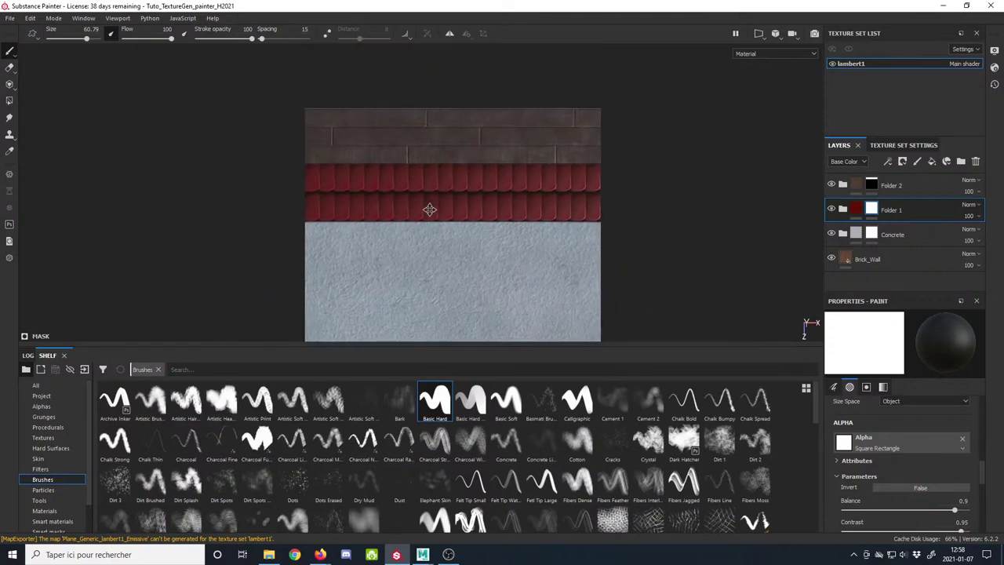
Step: Activate the Concrete folder's mask and reduce the square brush size to 12.1
click(872, 234)
alt+middle_drag(556, 223, 549, 184)
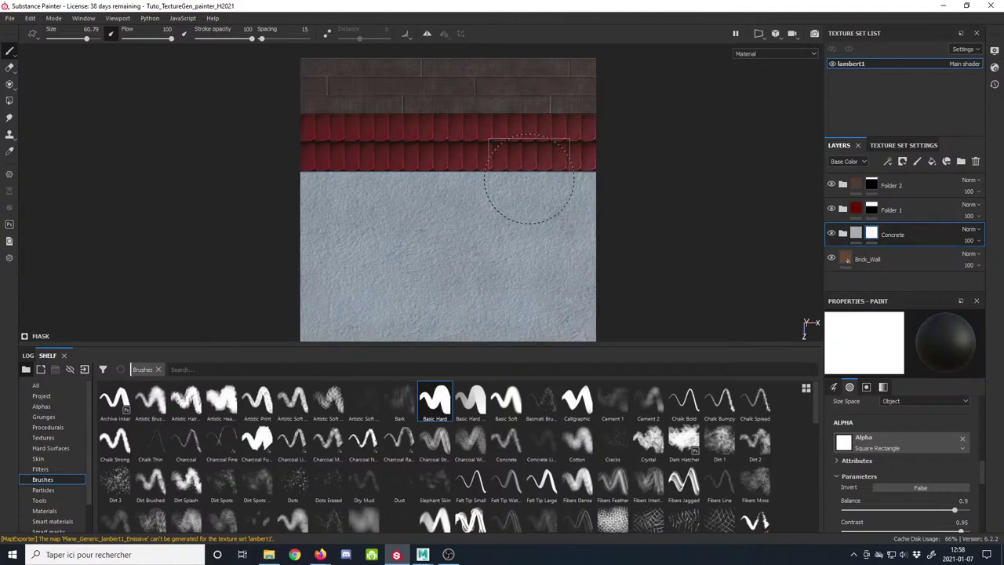
alt+right_drag(531, 184, 470, 204)
alt+middle_drag(470, 204, 464, 166)
scroll(482, 209, up, 4)
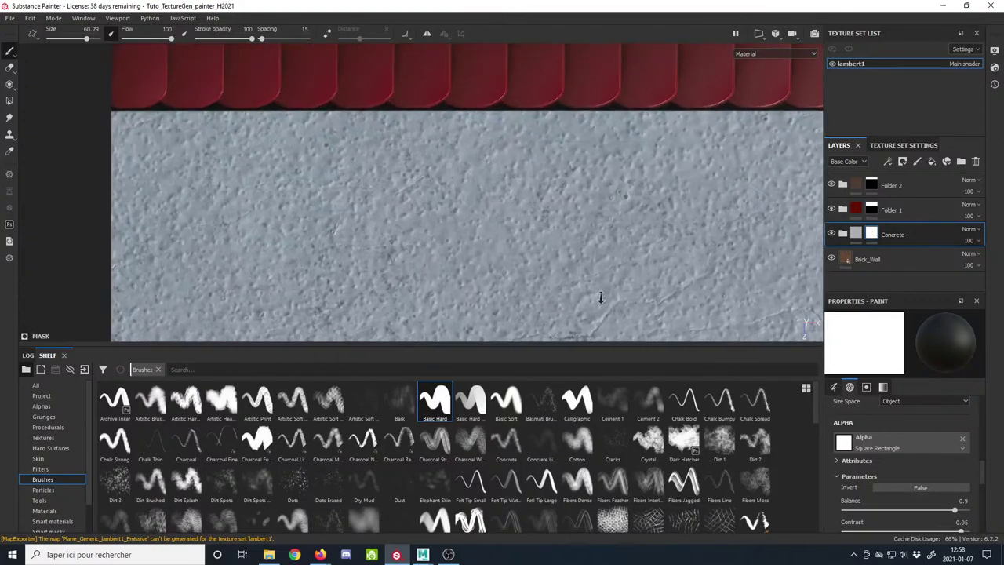
ctrl+right_drag(553, 182, 508, 187)
alt+middle_drag(509, 228, 489, 338)
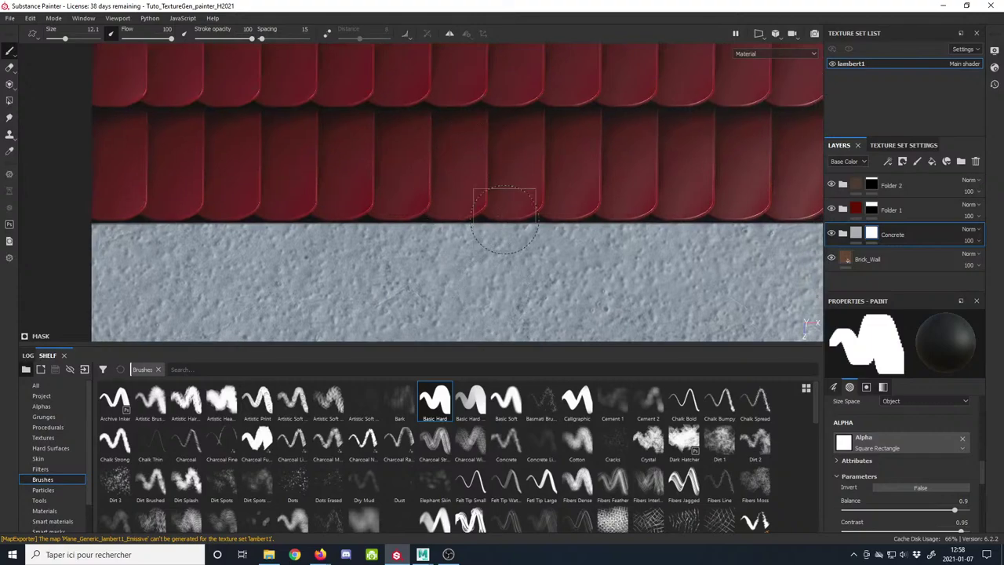
Step: With brush size 15.97, mask out a straight full-width band of concrete, leaving a narrow concrete strip below the roof tiles
alt+right_drag(505, 221, 345, 77)
alt+middle_drag(346, 77, 347, 308)
alt+right_drag(493, 186, 334, 239)
alt+middle_drag(436, 310, 334, 41)
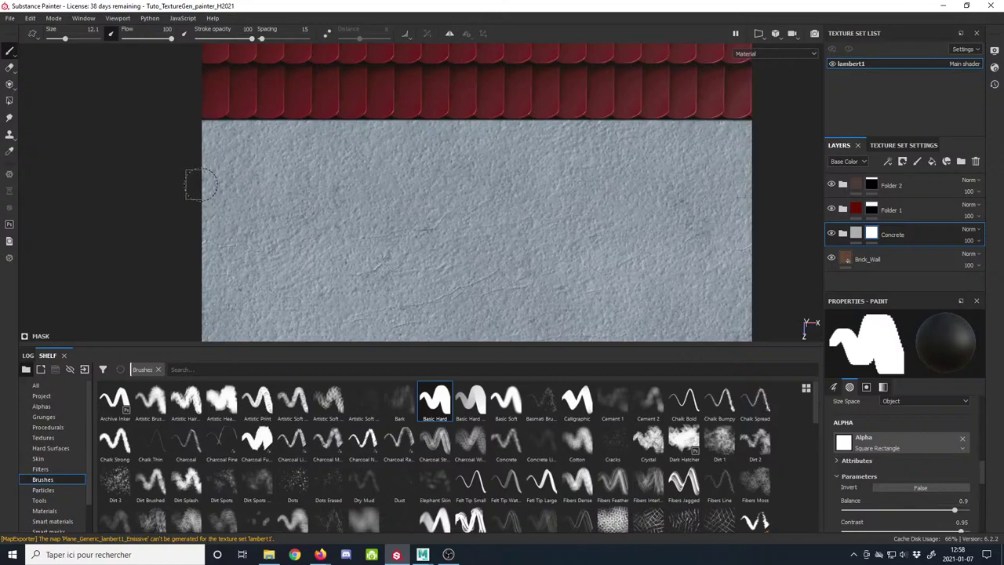
scroll(222, 184, up, 2)
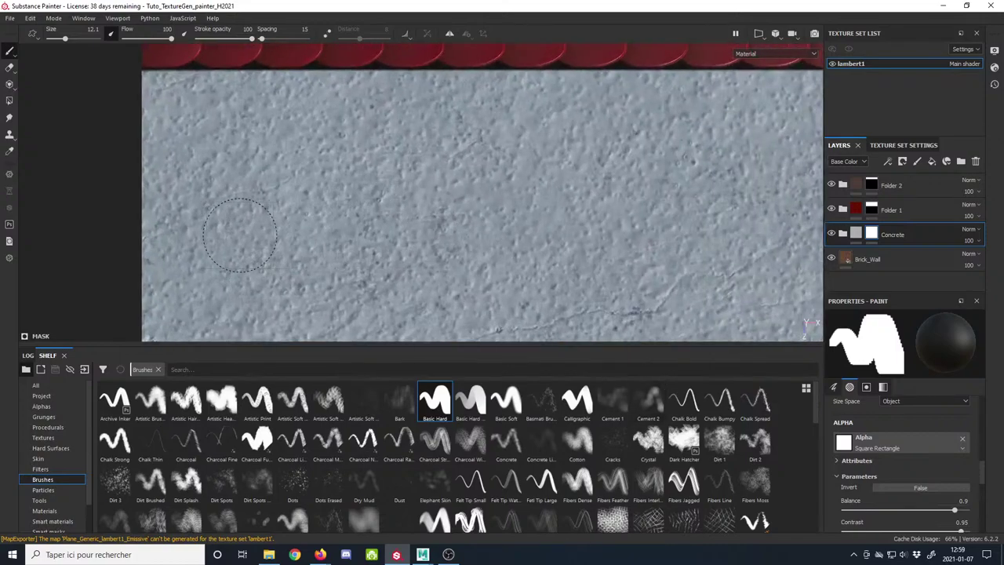
scroll(295, 251, down, 4)
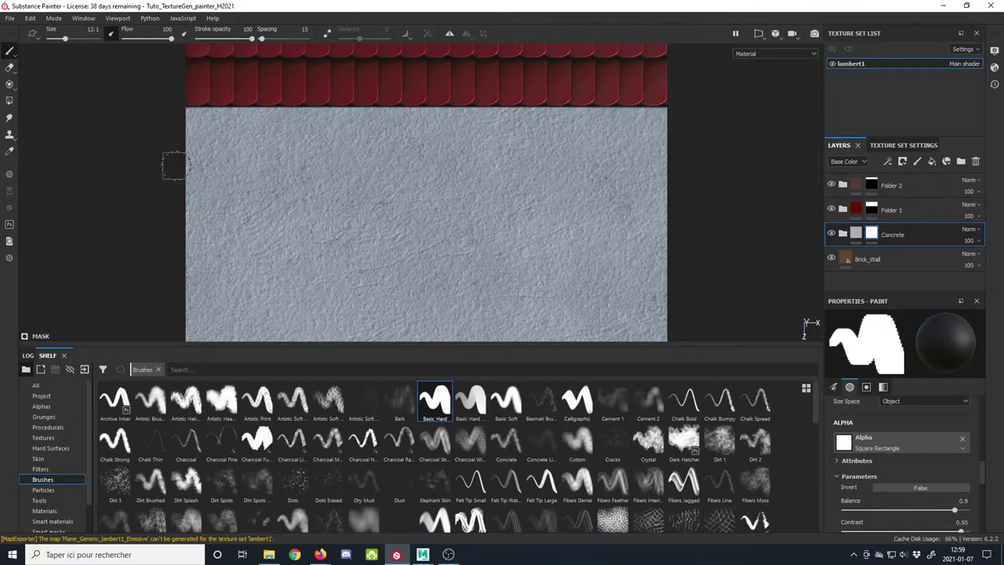
mouse_move(193, 169)
ctrl+right_down()
mouse_move(221, 169)
mouse_move(192, 175)
ctrl+right_up()
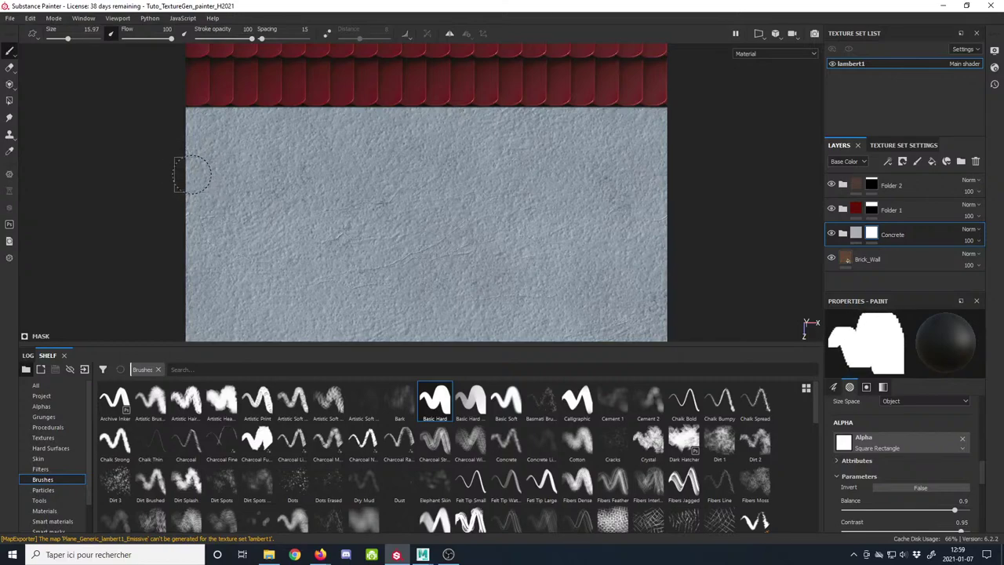
click(192, 174)
shift+click(667, 174)
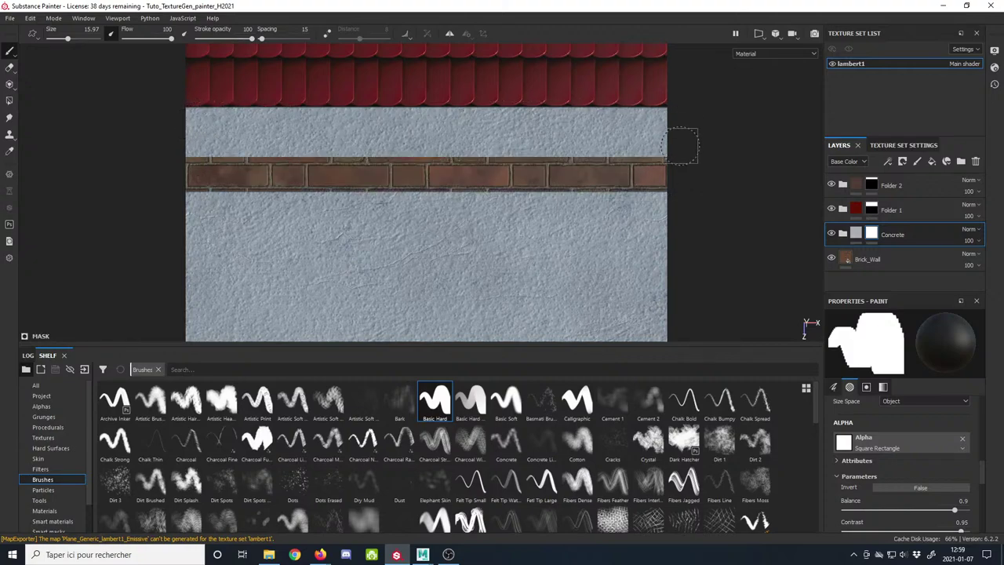
Step: Enlarge the brush to 42.99 and mask out all the concrete below the exposed brick band
scroll(96, 112, down, 5)
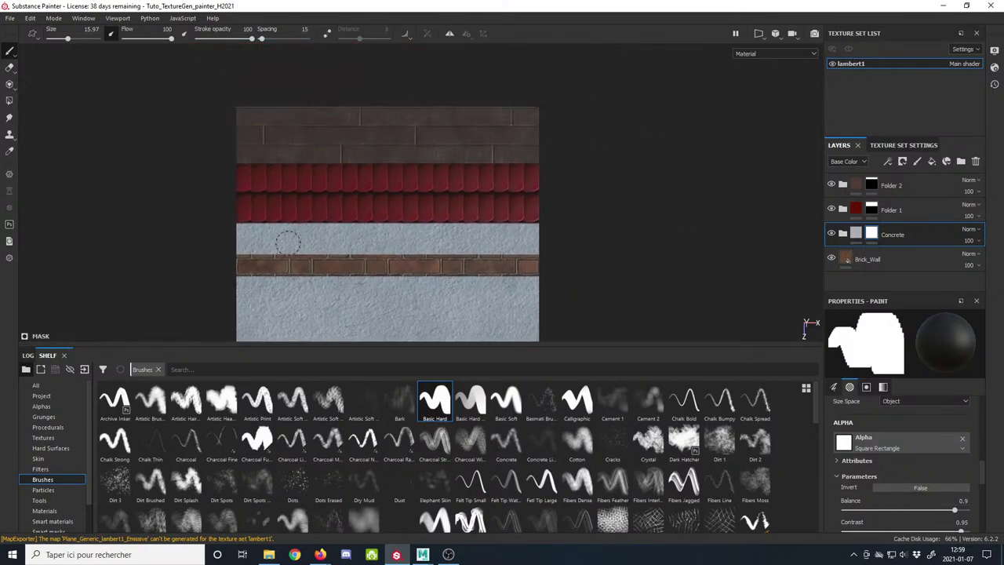
scroll(287, 243, up, 3)
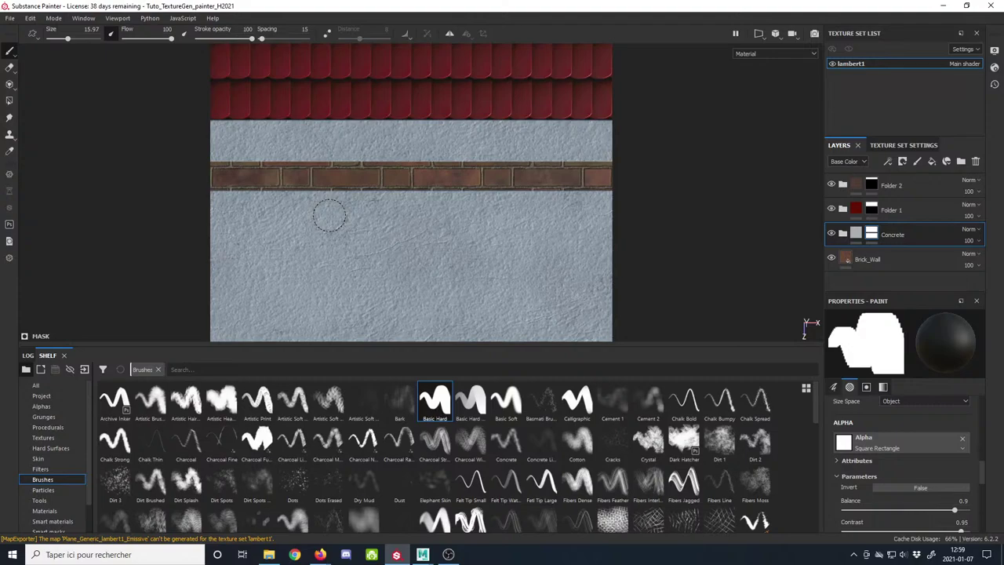
scroll(330, 217, down, 4)
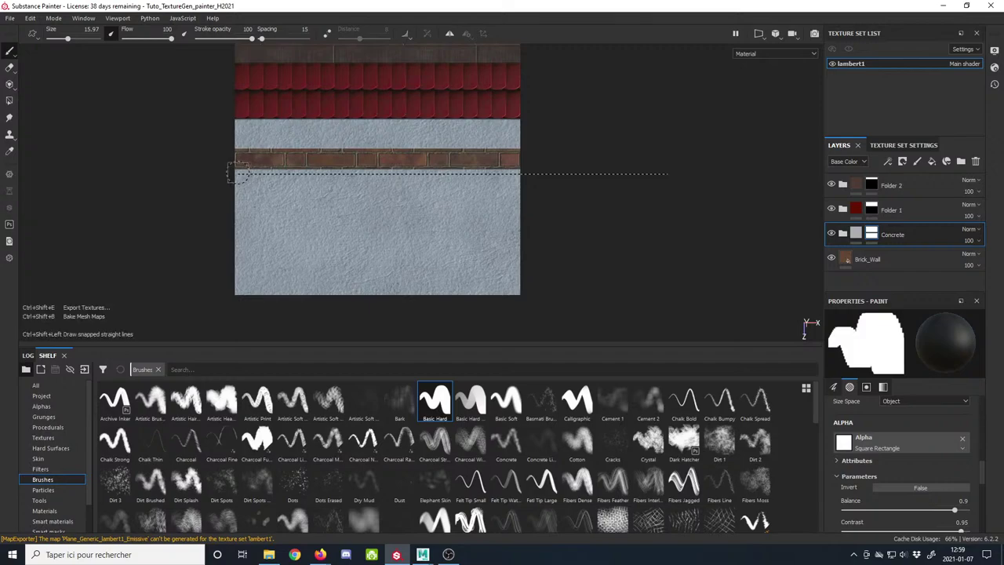
ctrl+right_drag(255, 195, 284, 195)
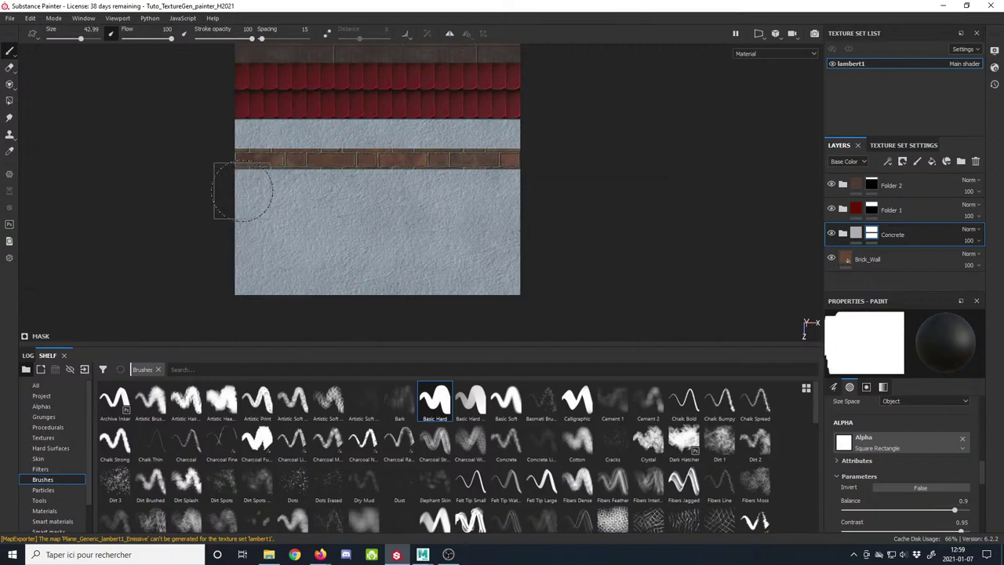
click(242, 191)
shift+click(531, 187)
mouse_move(523, 213)
mouse_down()
mouse_move(202, 235)
mouse_move(190, 264)
mouse_move(574, 273)
mouse_up()
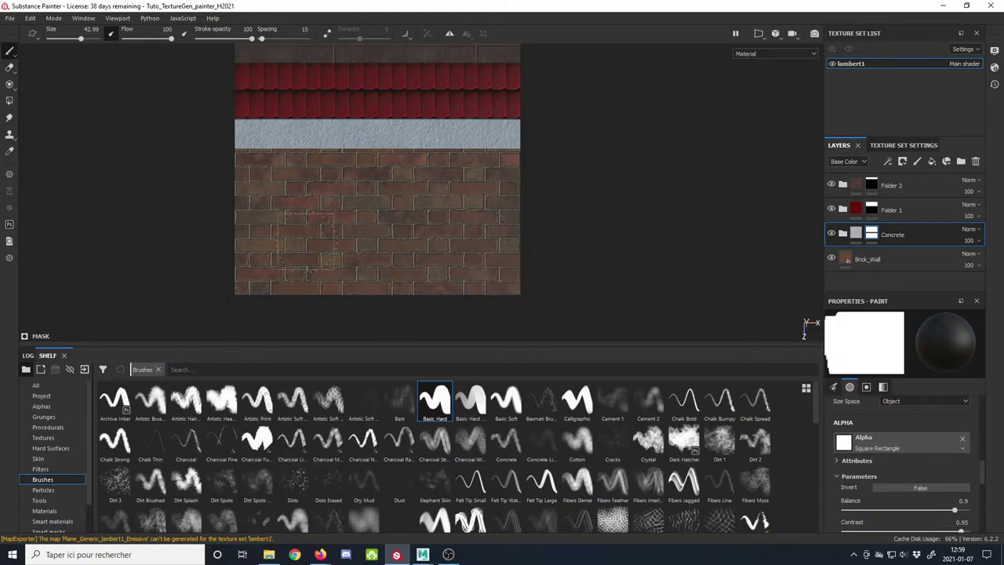
Step: Examine the full texture's stacked plank, roof tile, concrete and brick sections
mouse_move(409, 226)
middle_down()
mouse_move(418, 267)
mouse_move(401, 312)
middle_up()
alt+right_drag(402, 312, 356, 253)
mouse_move(357, 254)
alt+middle_down()
mouse_move(371, 233)
mouse_move(372, 204)
alt+middle_up()
alt+right_drag(372, 204, 354, 197)
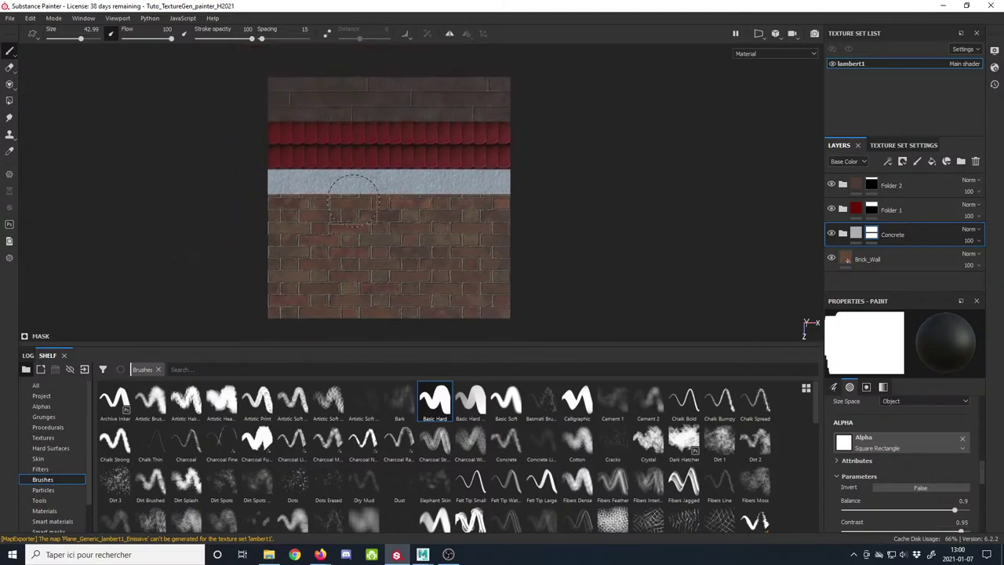
alt+middle_drag(354, 197, 355, 187)
alt+right_drag(356, 187, 355, 216)
middle_drag(355, 214, 348, 220)
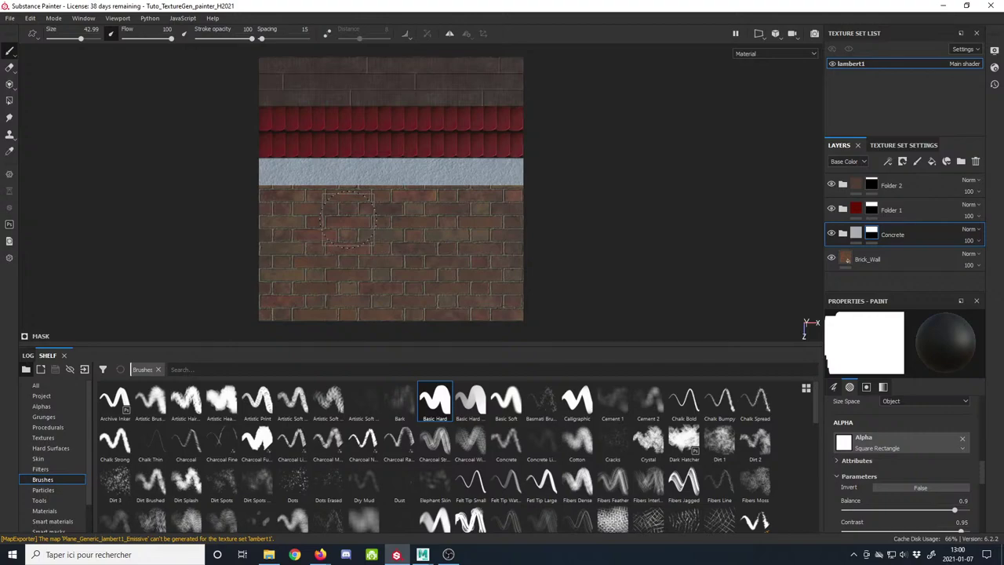
drag(348, 217, 377, 221)
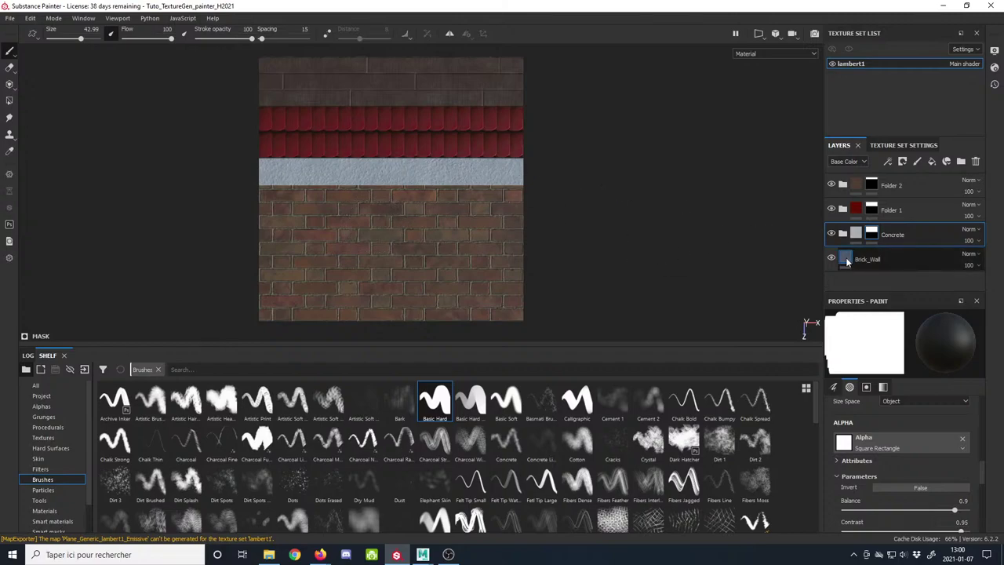
Step: Set the Brick_Wall fill layer's vertical UV offset to 0.21 to align a mortar line with the concrete strip's lower edge
click(846, 262)
mouse_move(353, 182)
alt+right_down()
mouse_move(644, 348)
mouse_move(397, 214)
alt+right_up()
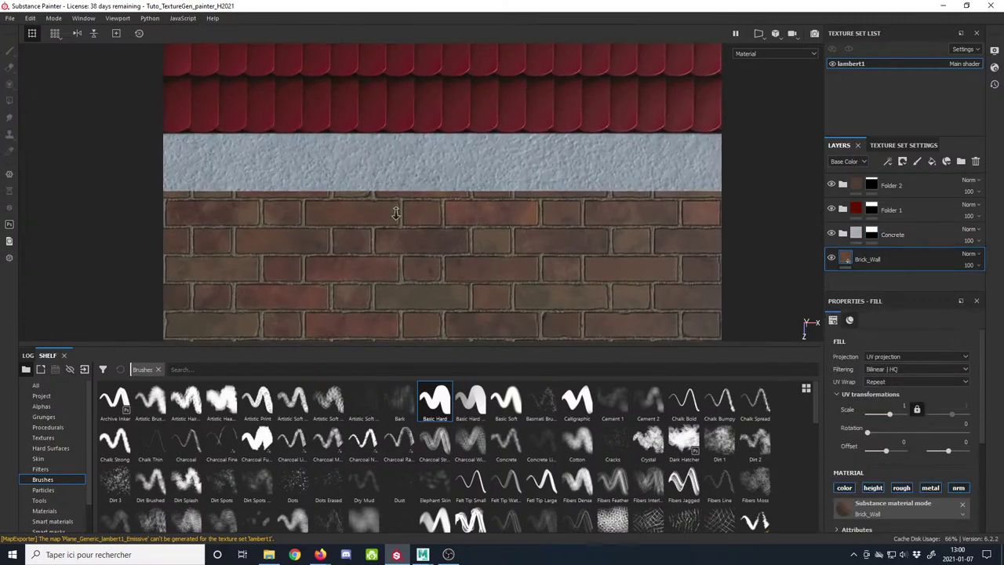
alt+middle_drag(388, 224, 379, 226)
alt+right_drag(361, 220, 467, 283)
alt+middle_drag(382, 218, 359, 239)
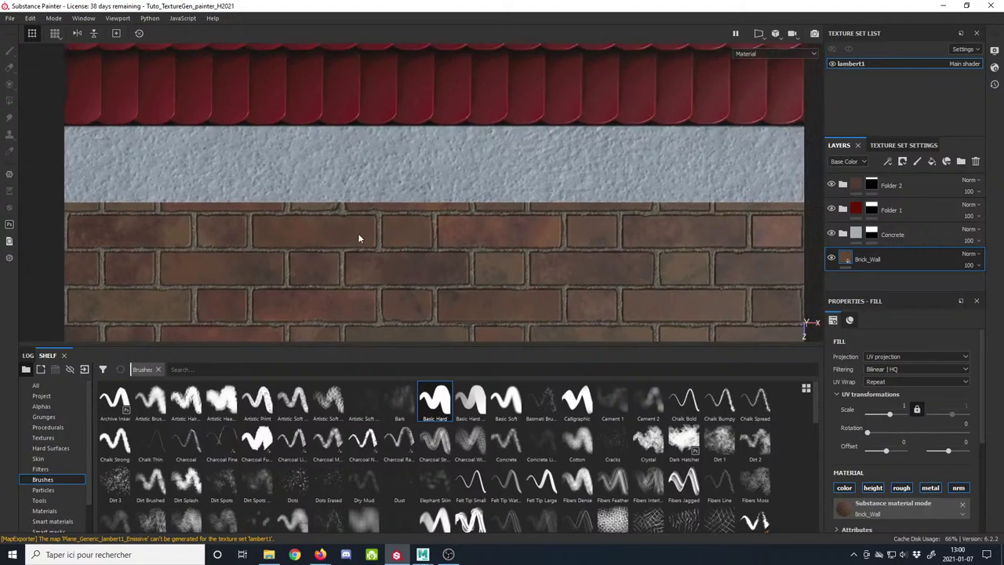
alt+right_drag(357, 233, 521, 260)
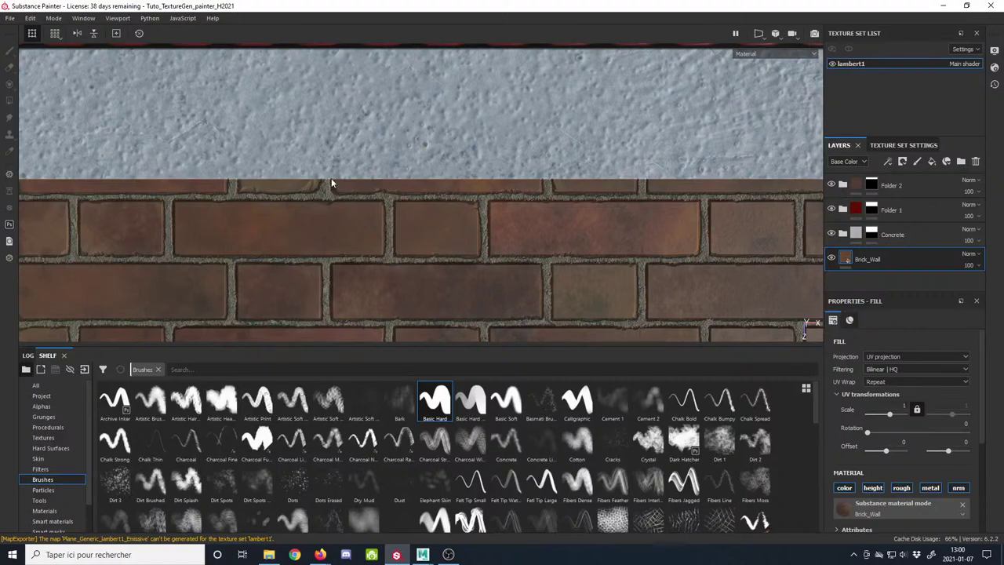
alt+right_drag(411, 177, 500, 269)
alt+middle_drag(501, 269, 462, 236)
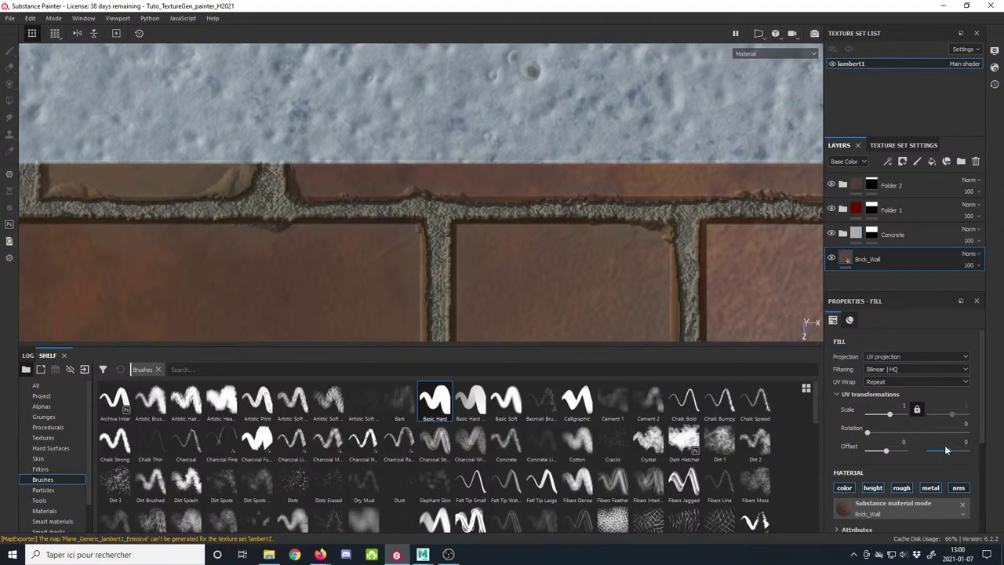
drag(948, 450, 952, 453)
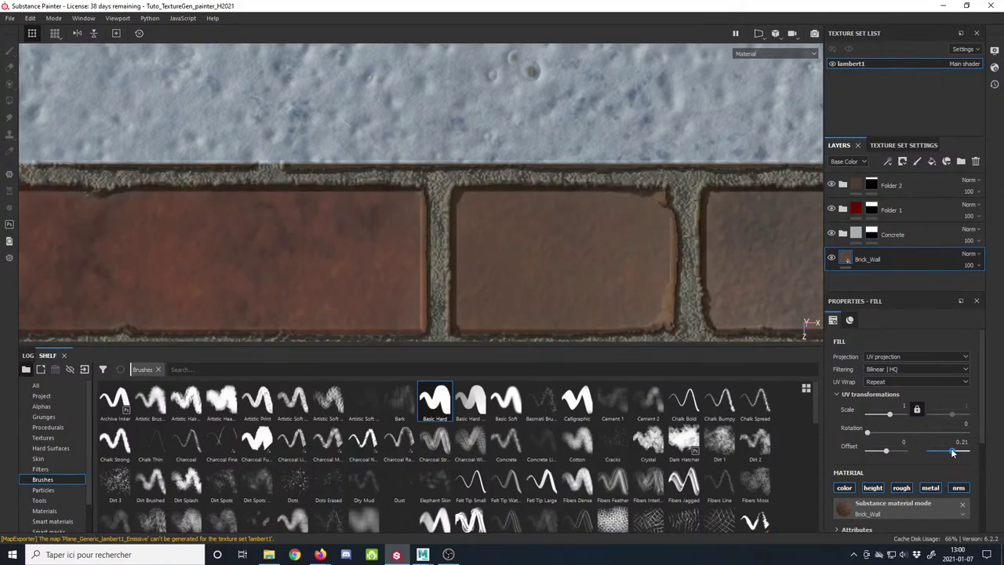
Step: Examine the boundary between concrete and bricks, plus the brick rows down to the texture's lower edge
scroll(584, 241, up, 2)
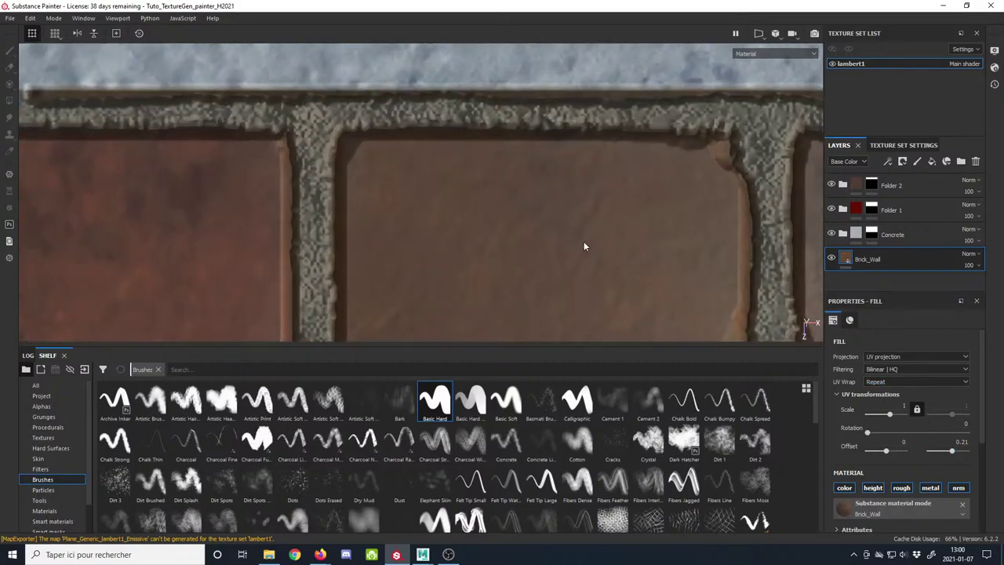
scroll(576, 257, down, 6)
scroll(571, 258, down, 3)
alt+middle_drag(613, 281, 446, 181)
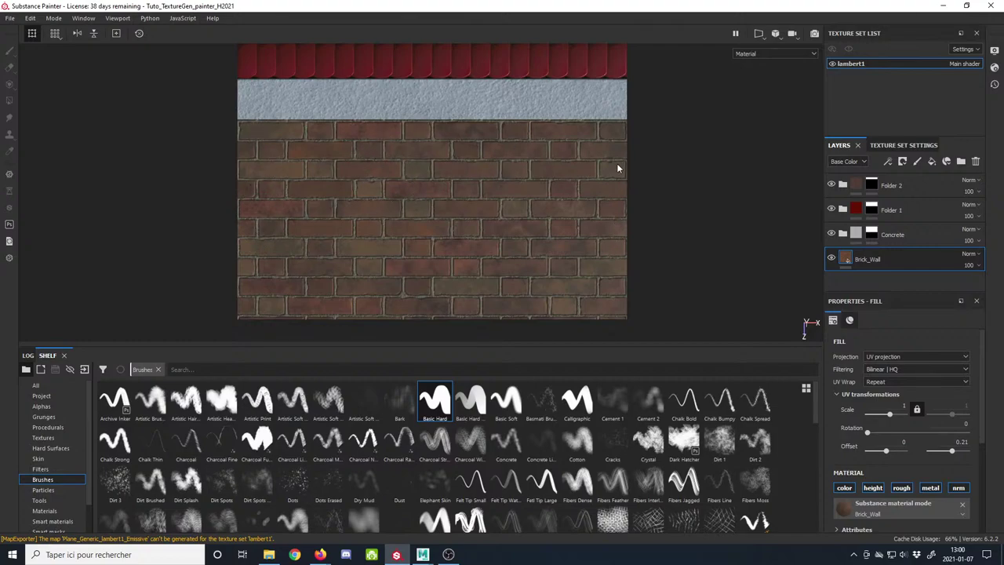
alt+middle_drag(340, 165, 314, 225)
mouse_move(284, 192)
alt+right_down()
mouse_move(455, 285)
mouse_move(270, 187)
alt+right_up()
alt+middle_drag(270, 187, 243, 269)
alt+right_drag(243, 269, 249, 206)
alt+middle_drag(267, 207, 263, 167)
mouse_move(263, 167)
alt+right_down()
mouse_move(267, 184)
mouse_move(252, 156)
alt+right_up()
alt+middle_drag(251, 156, 234, 161)
alt+right_drag(255, 193, 250, 181)
alt+middle_drag(250, 181, 258, 162)
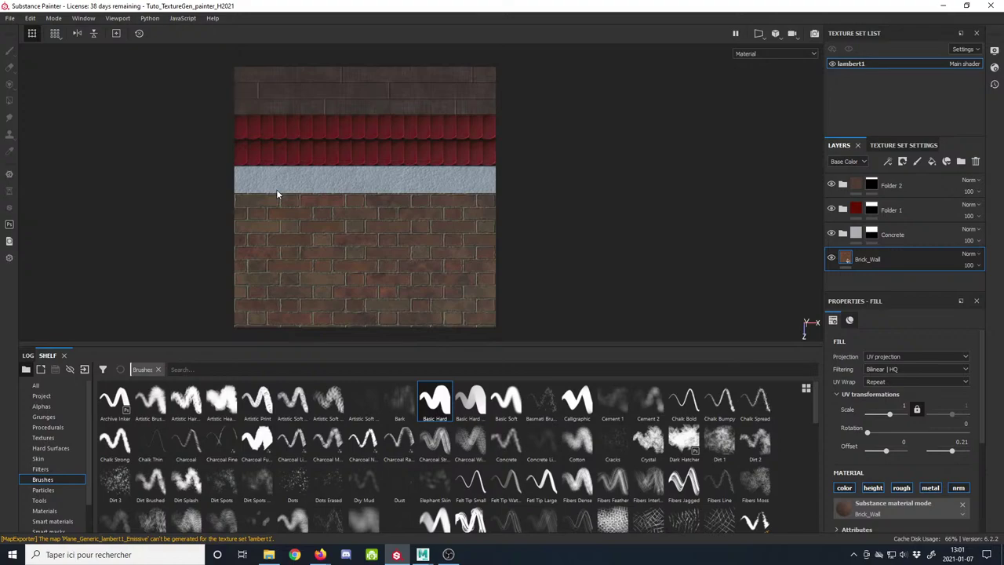
Step: Switch to the Substance Share materials library in Firefox
mouse_move(320, 554)
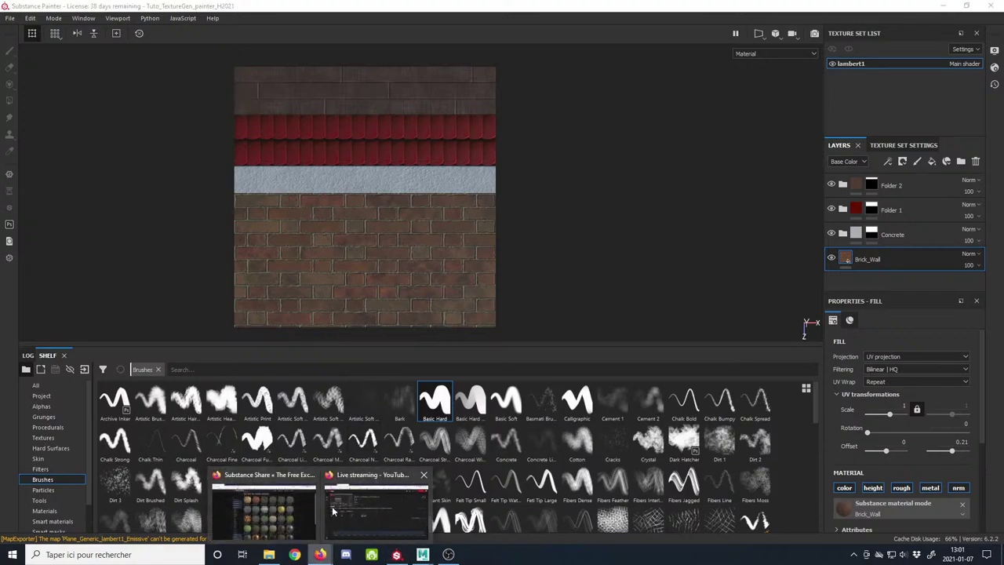
click(266, 502)
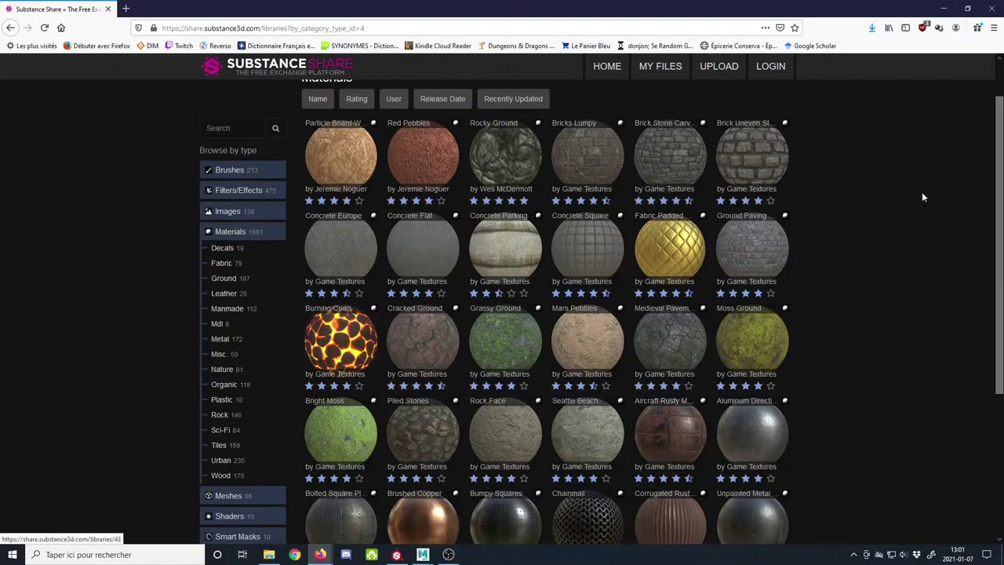
Step: Switch back to Substance Painter and examine the texture's plank, roof tile, concrete and brick bands
click(944, 9)
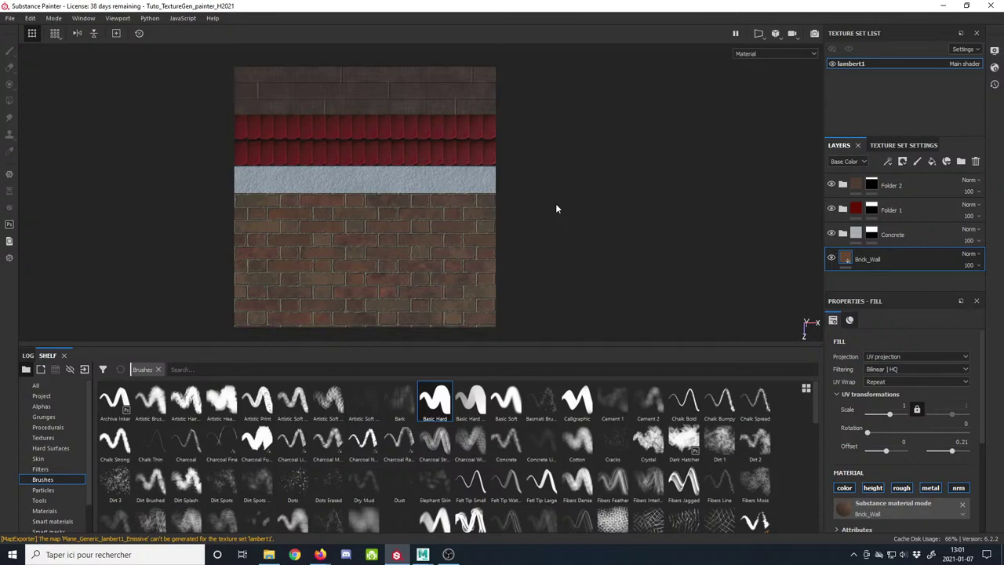
scroll(385, 208, up, 3)
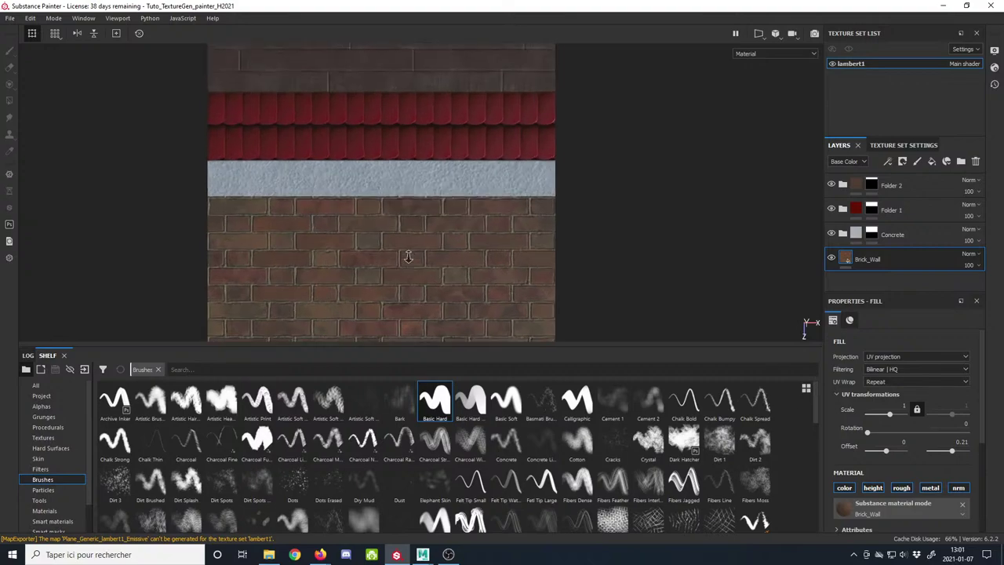
scroll(413, 242, down, 3)
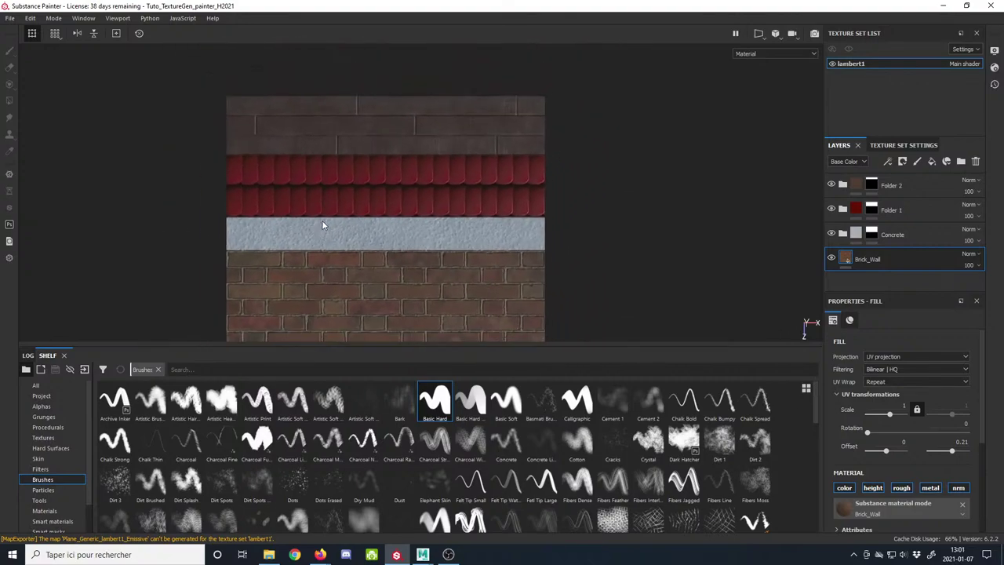
alt+middle_drag(414, 285, 394, 244)
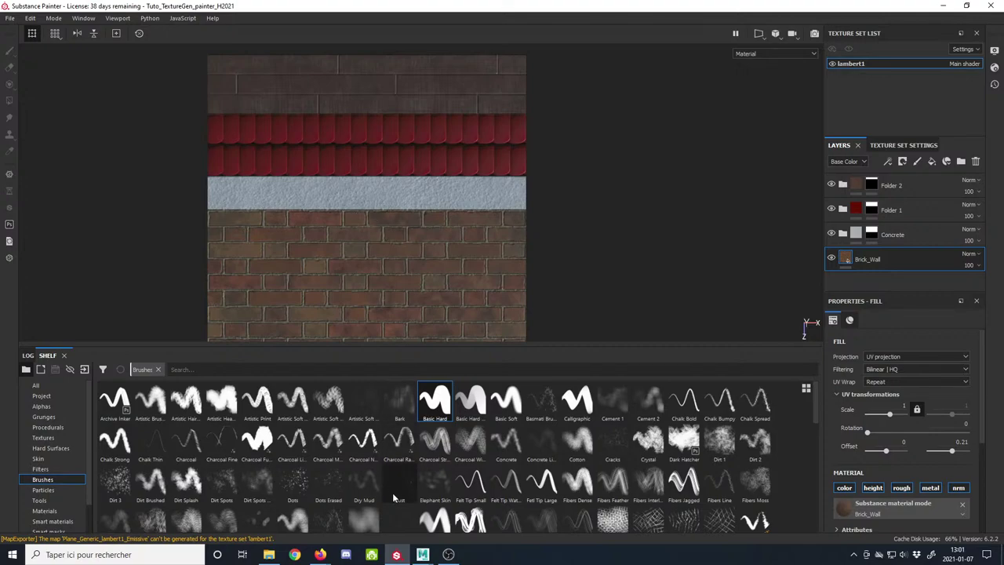
Step: Switch to the Maya house model and examine how the tile rows repeat across the roof
mouse_move(423, 554)
click(460, 516)
alt+drag(558, 304, 398, 318)
alt+right_drag(398, 318, 600, 452)
alt+drag(601, 452, 334, 281)
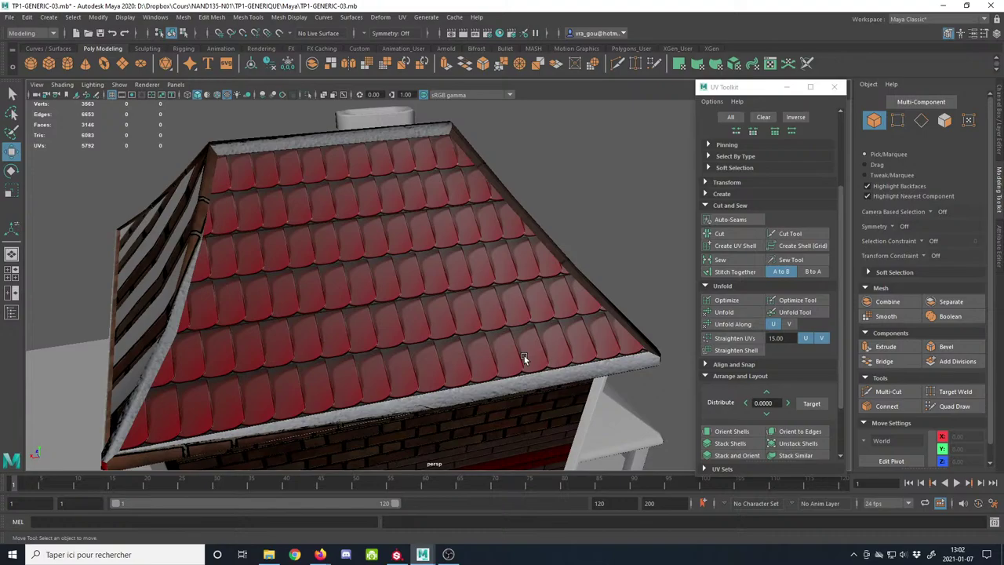
alt+drag(524, 356, 380, 416)
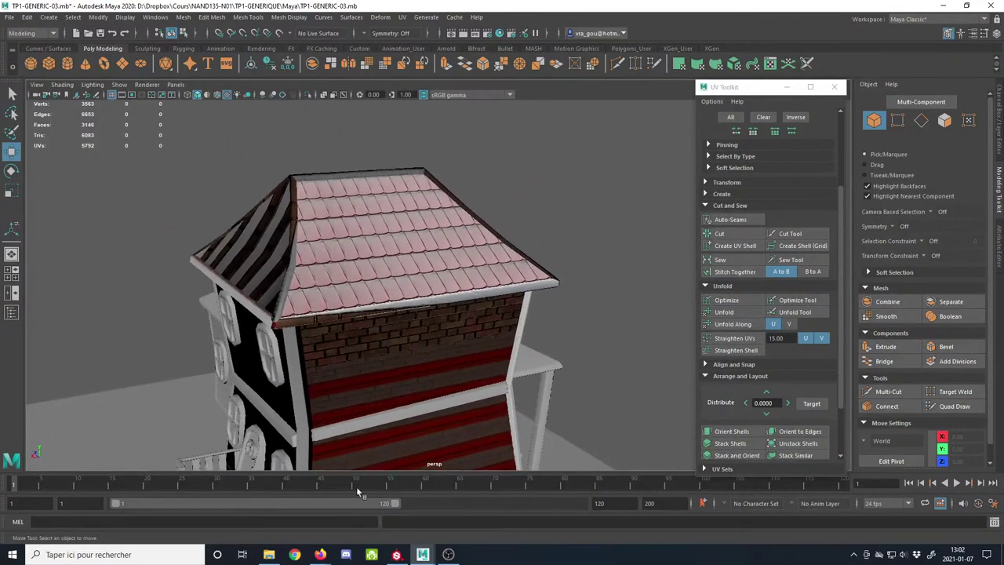
Step: Return to Substance Painter, add the bricks_1 material as a fill layer above Brick_Wall and hide the Brick_Wall layer
click(396, 554)
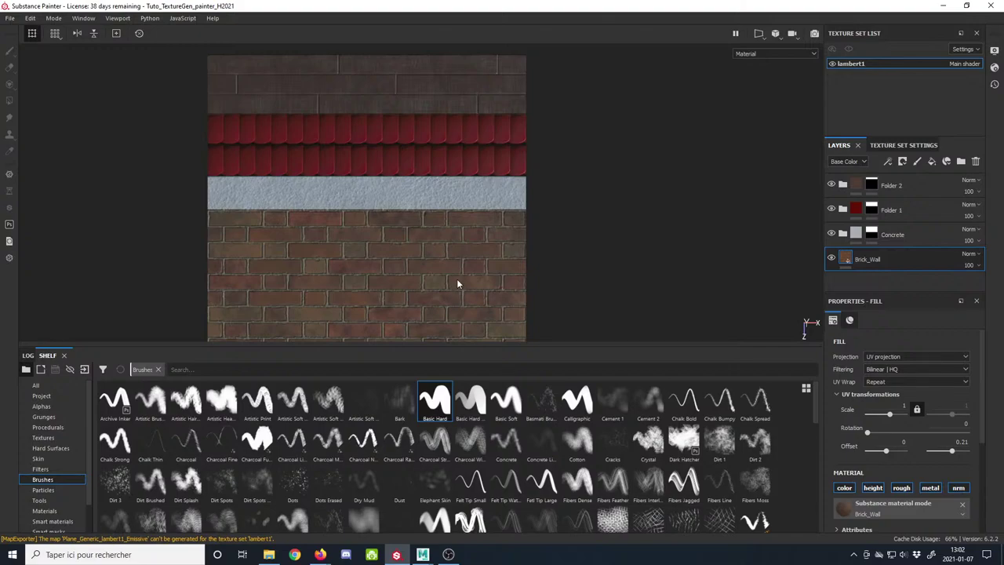
scroll(447, 269, down, 1)
alt+middle_drag(402, 235, 409, 214)
scroll(357, 289, up, 2)
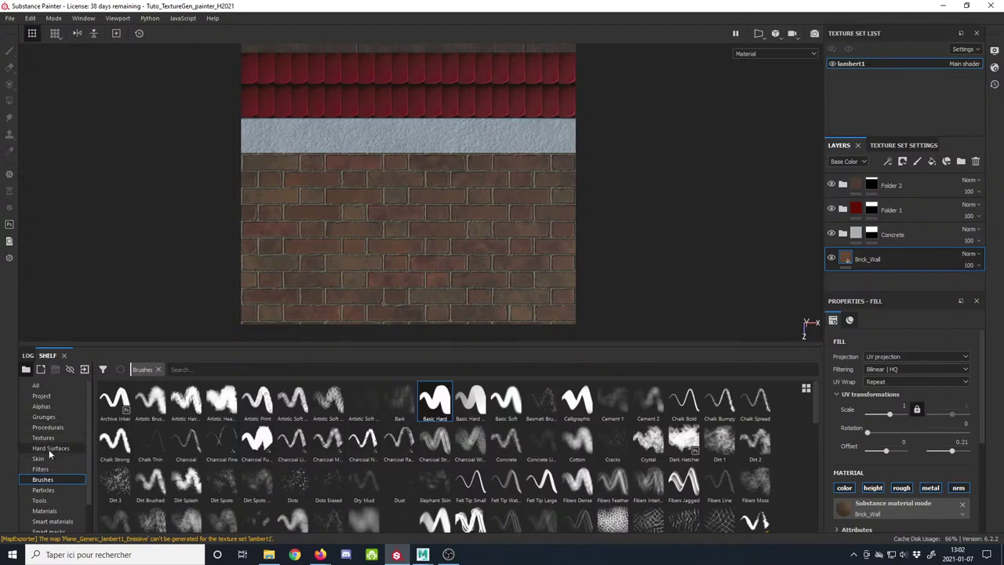
click(45, 511)
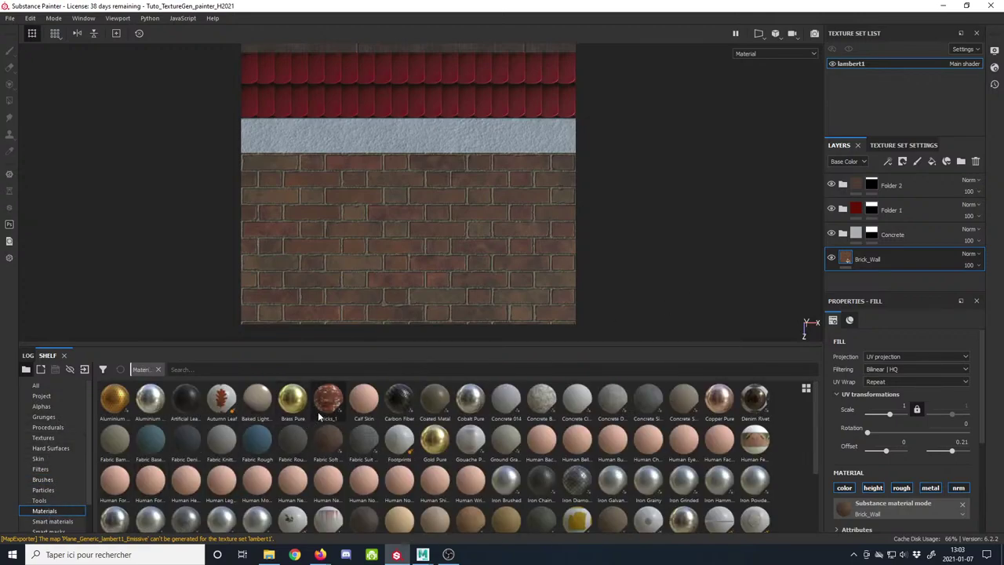
mouse_move(318, 412)
mouse_down()
mouse_move(648, 335)
mouse_move(887, 247)
mouse_up()
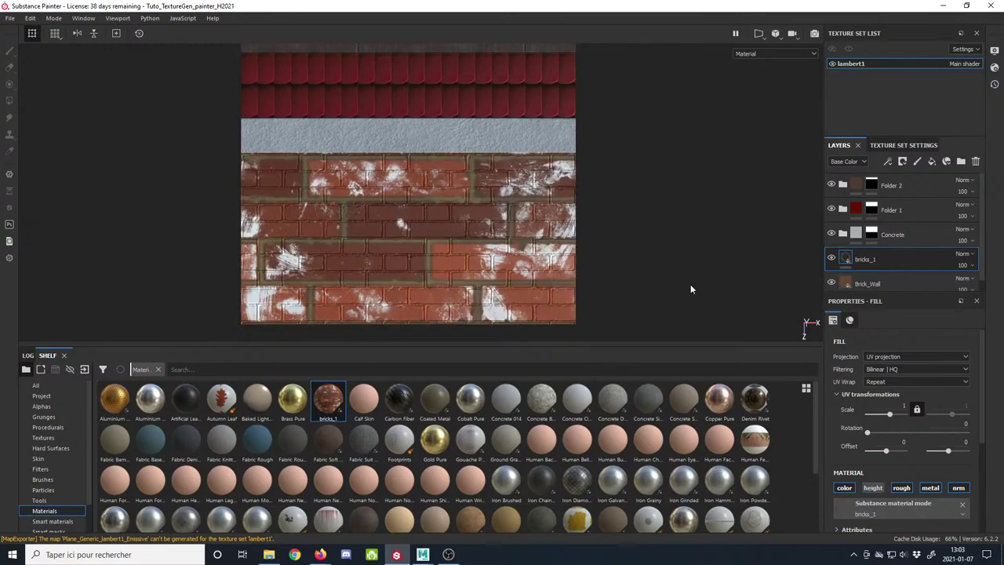
alt+middle_drag(514, 290, 492, 257)
click(832, 283)
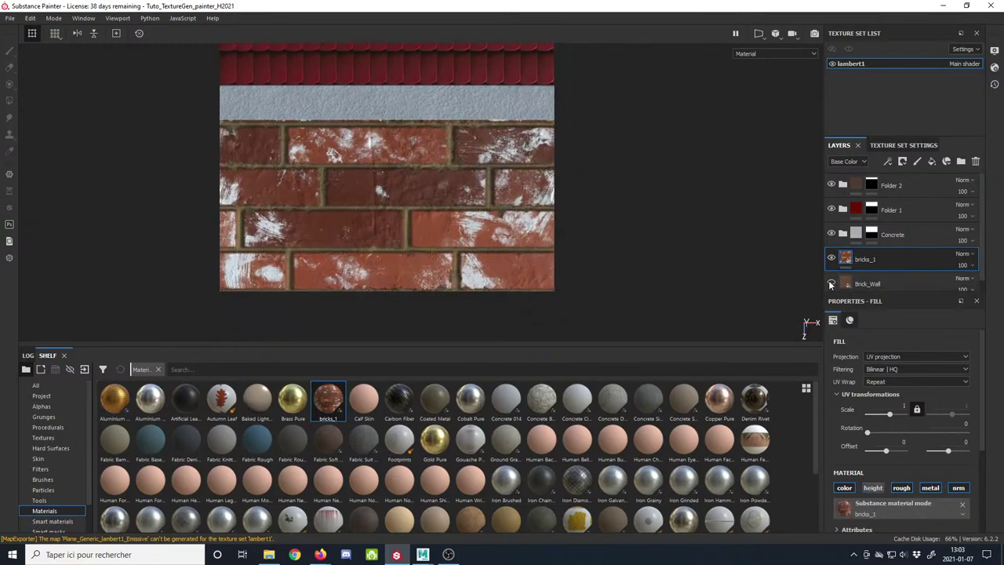
Step: Set the bricks_1 layer's UV scale to 3 and examine how its white-stained bricks repeat across the section
scroll(404, 224, up, 2)
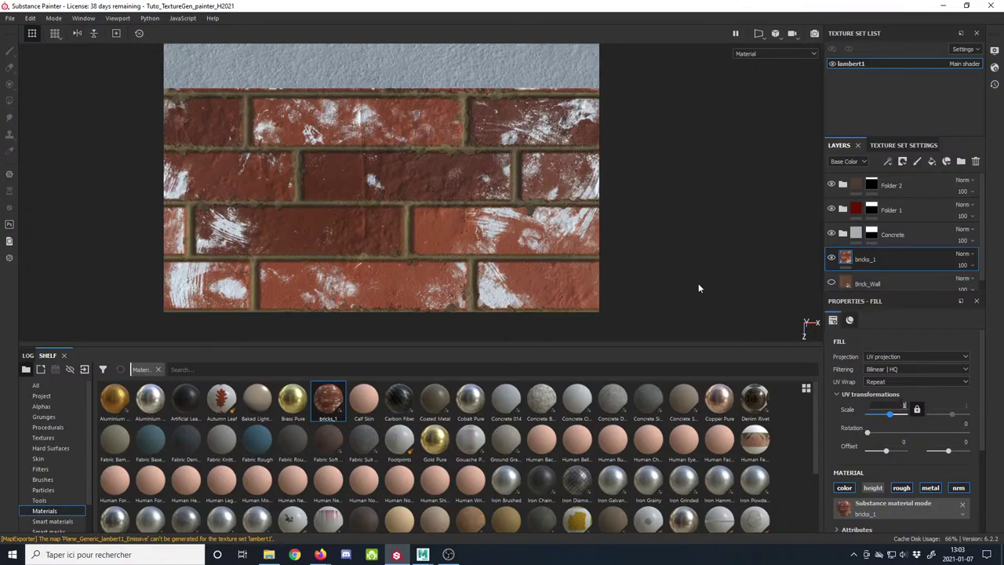
key(Return)
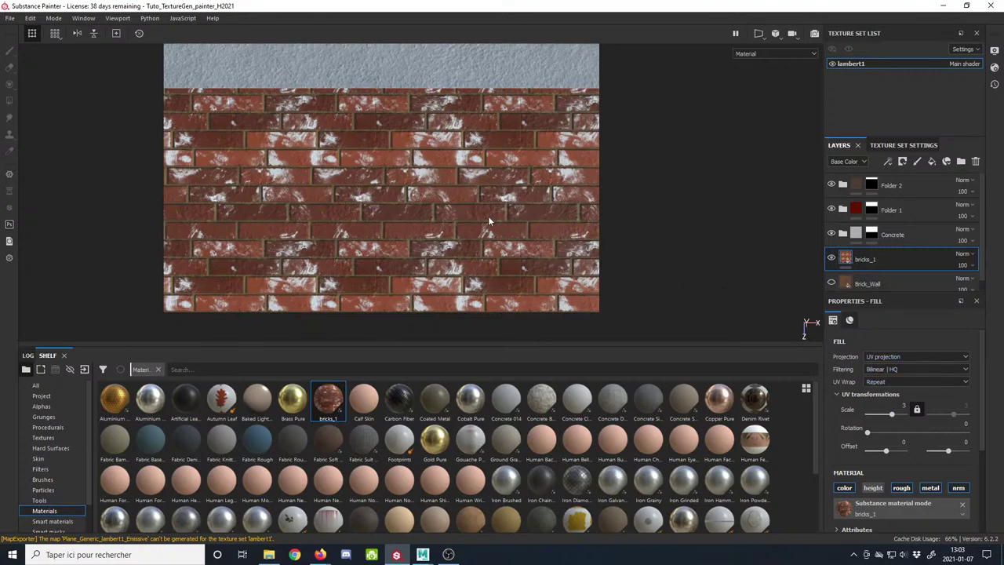
scroll(489, 219, down, 1)
alt+middle_drag(489, 219, 488, 240)
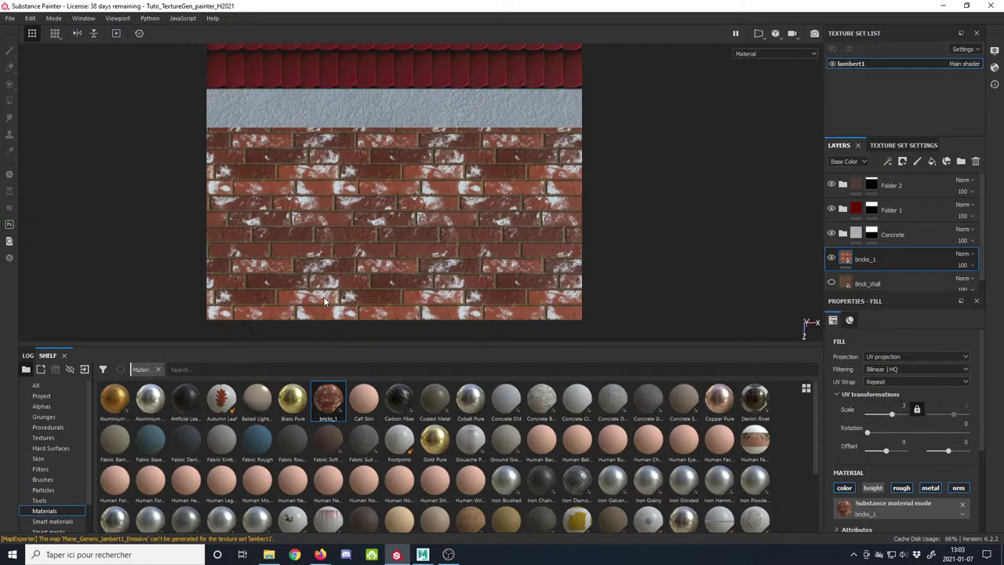
scroll(441, 247, up, 1)
scroll(441, 247, up, 3)
scroll(424, 247, down, 3)
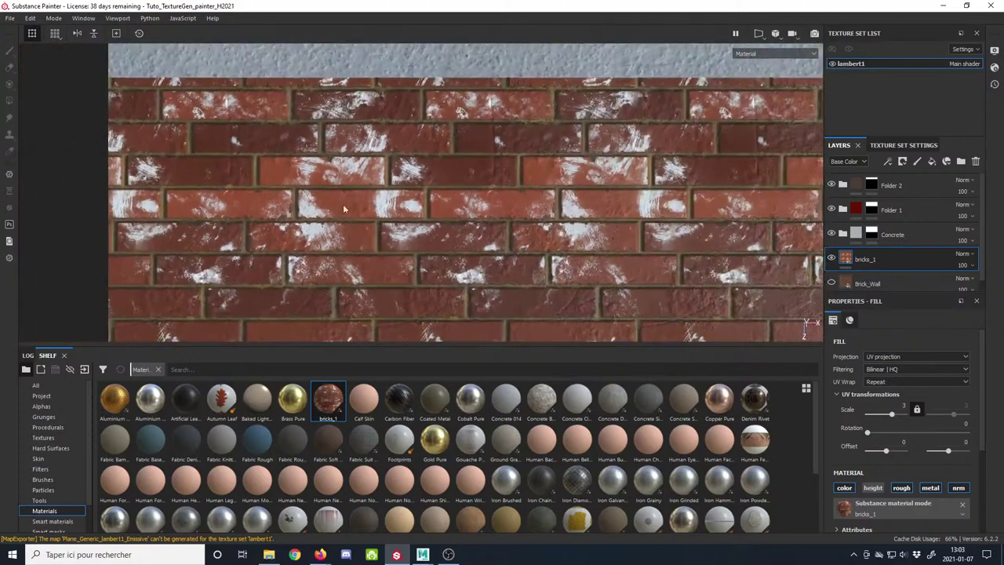
scroll(410, 248, down, 3)
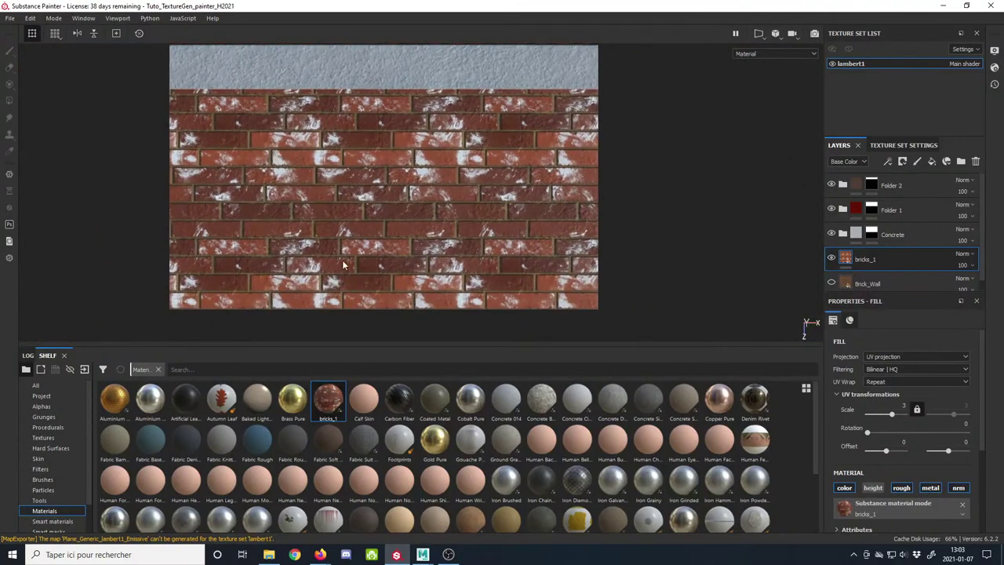
Step: Switch to the Maya house model and view its whole side wall and roof
click(583, 125)
click(423, 560)
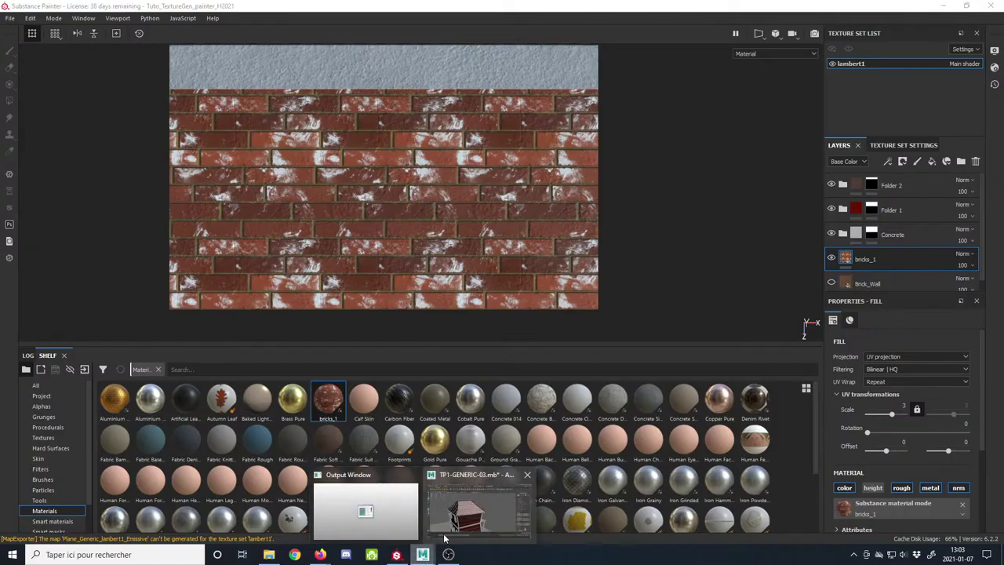
click(461, 519)
scroll(404, 272, down, 4)
alt+drag(404, 272, 371, 263)
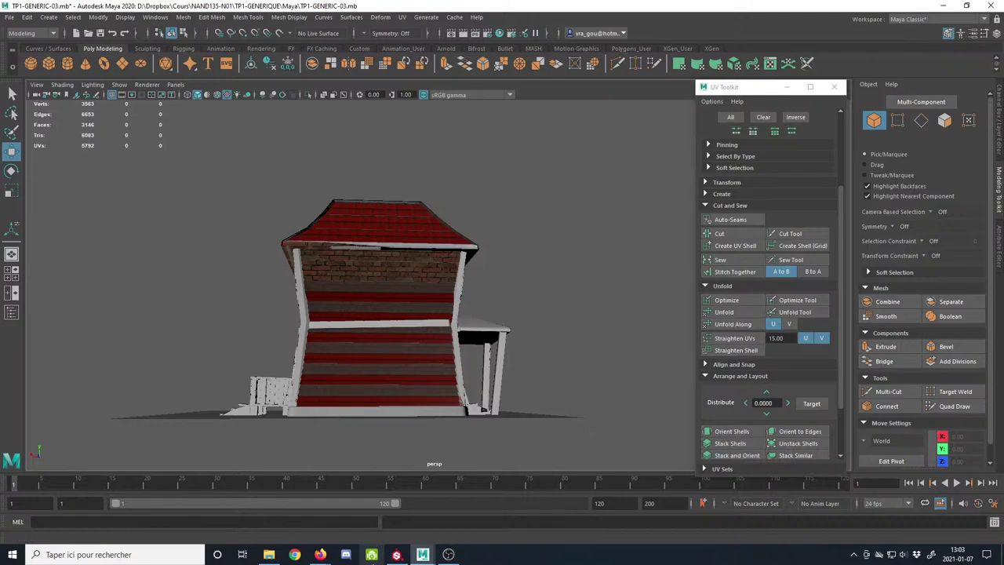
Step: Look at the Substance Share materials library in Firefox and return to Substance Painter
mouse_move(320, 554)
click(280, 514)
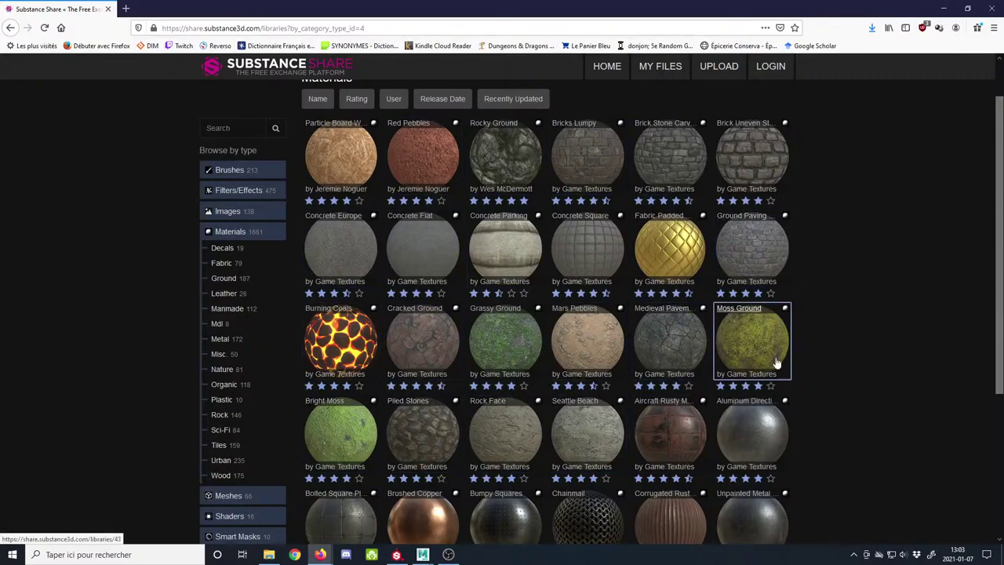
click(400, 555)
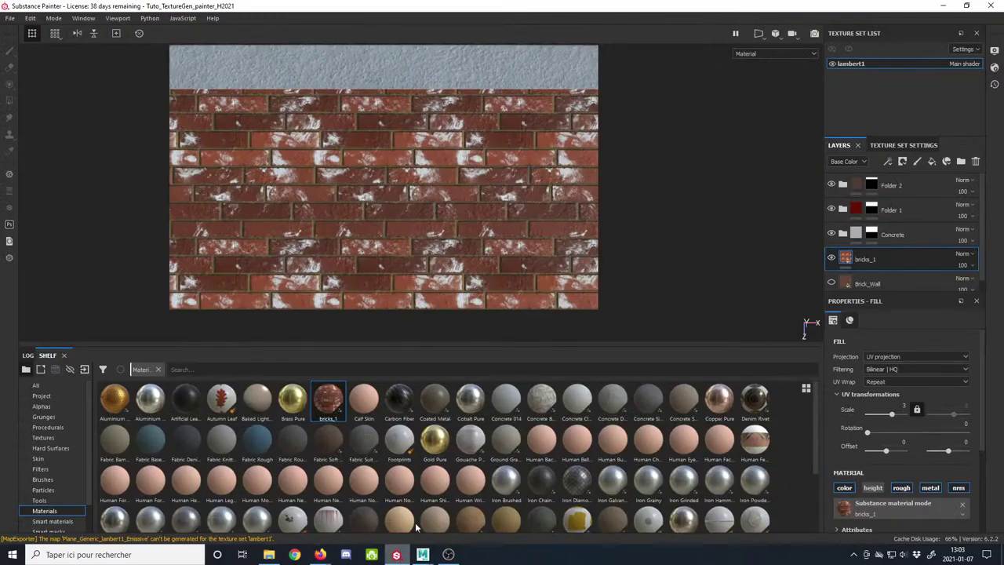
Step: Compare the bricks_1 pattern's repetition in the full texture and close up on the brick section
scroll(329, 224, down, 3)
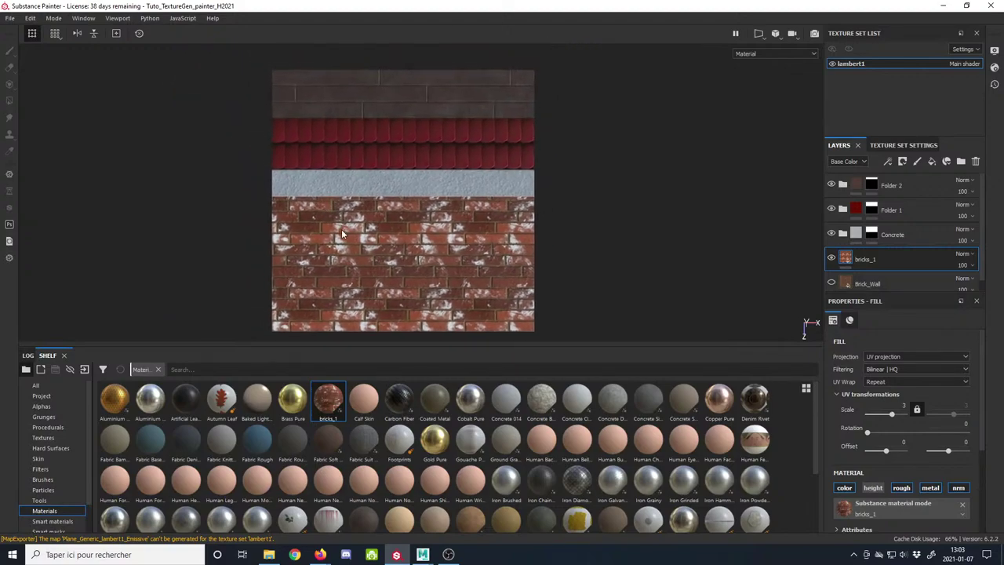
scroll(329, 211, up, 3)
scroll(328, 208, up, 1)
alt+middle_drag(343, 232, 355, 219)
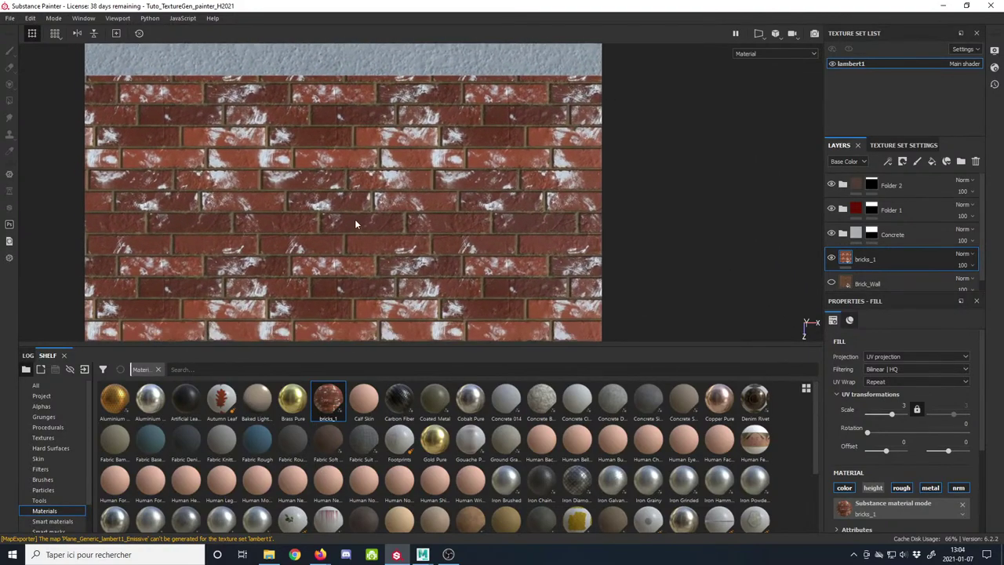
scroll(348, 216, down, 1)
alt+middle_drag(278, 196, 288, 183)
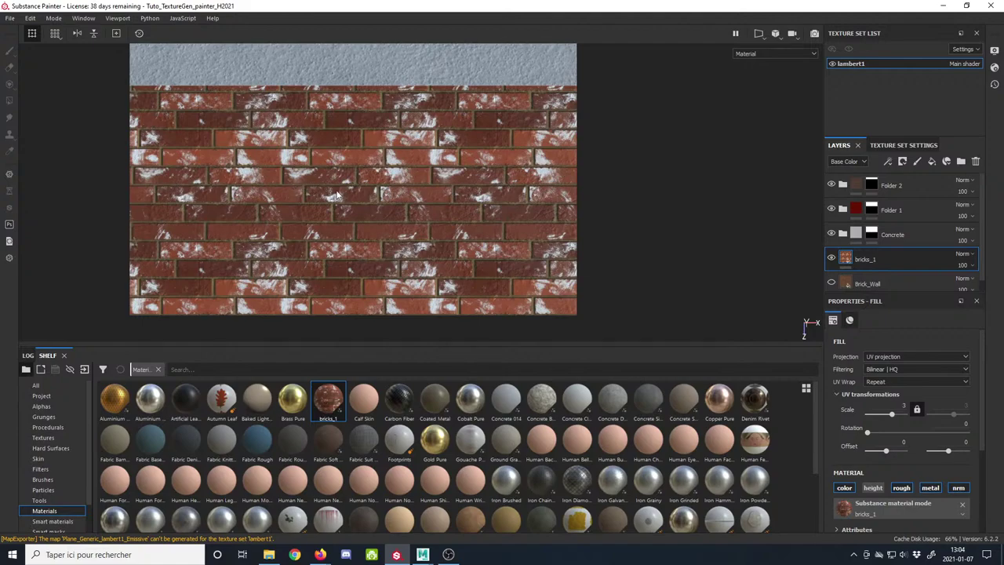
scroll(323, 211, down, 1)
alt+middle_drag(300, 192, 327, 208)
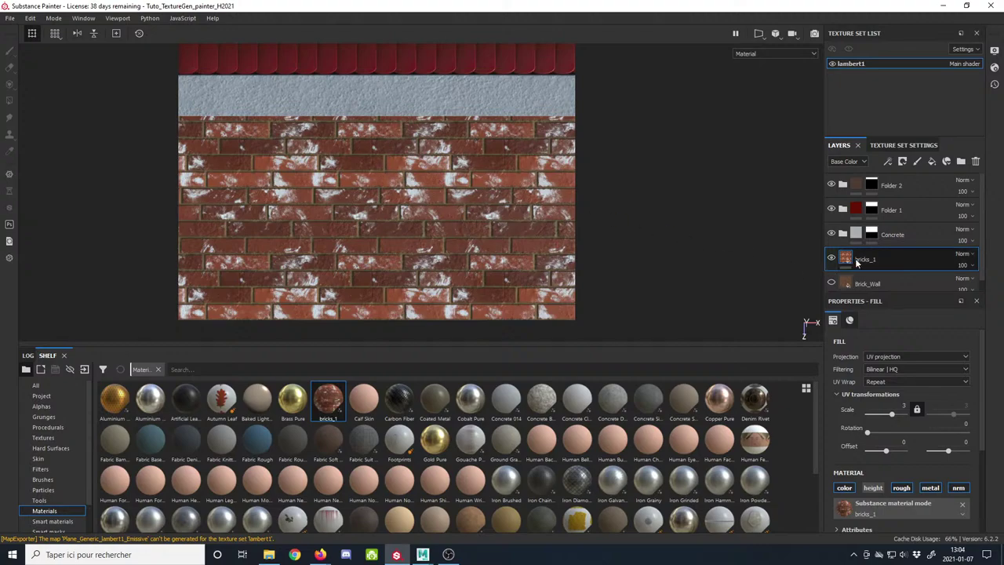
Step: Delete the bricks_1 layer, show the Brick_Wall layer again and inspect its bricks
click(976, 161)
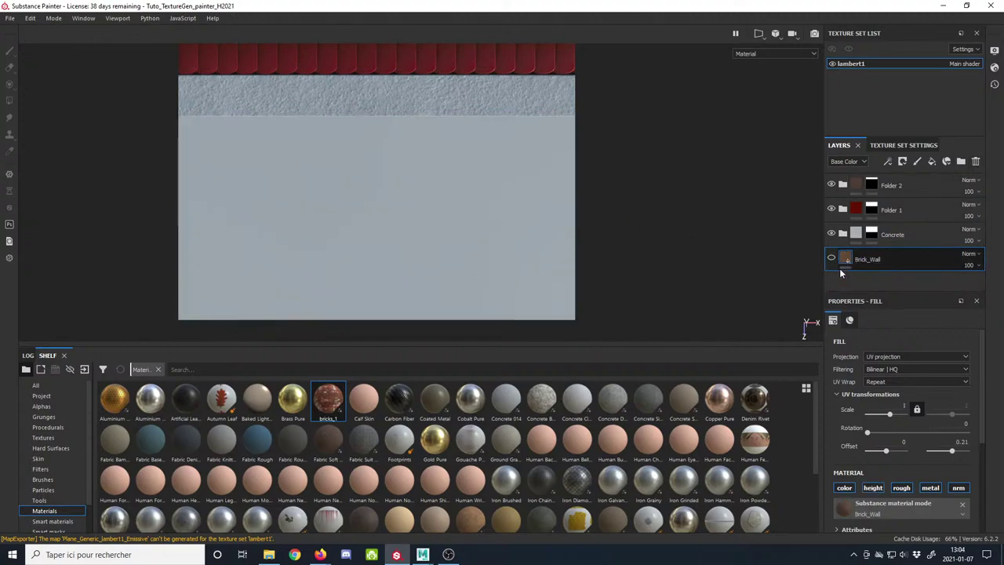
alt+right_drag(517, 192, 333, 203)
alt+middle_drag(332, 203, 321, 193)
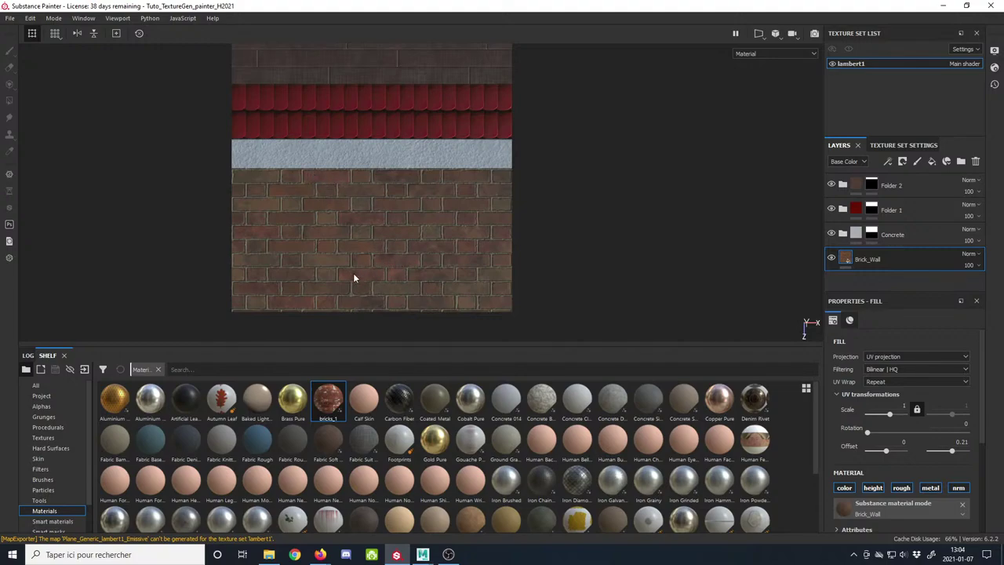
alt+right_drag(333, 195, 389, 248)
alt+middle_drag(388, 248, 361, 223)
alt+right_drag(360, 223, 363, 241)
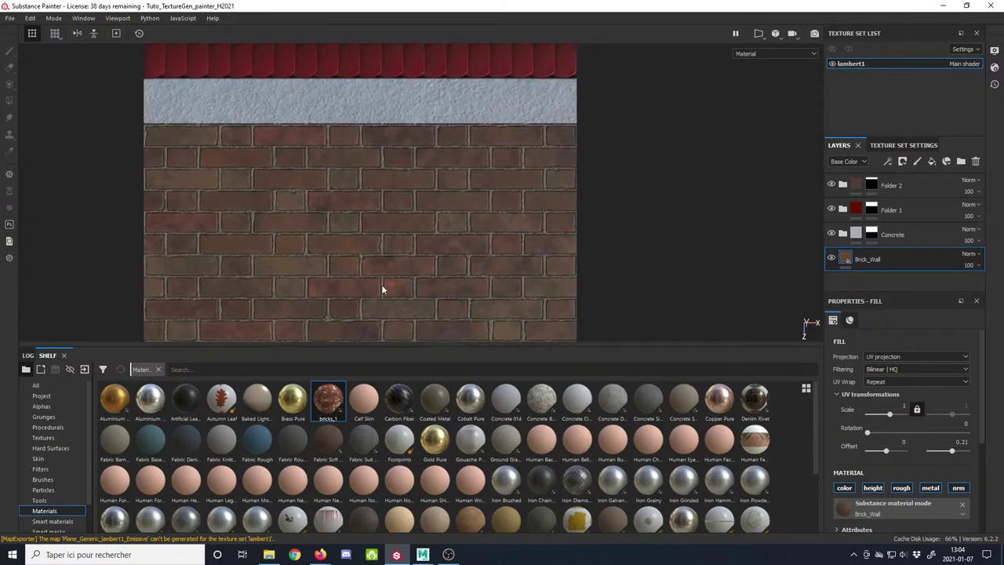
Step: Switch to Maya and inspect the brick rows on the house's upper side wall
mouse_move(423, 555)
click(452, 518)
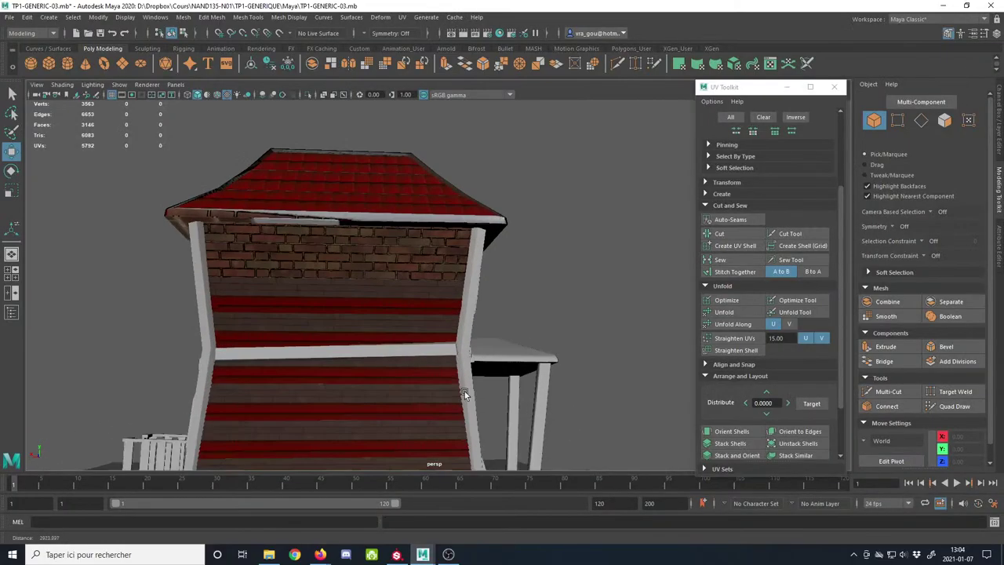
scroll(375, 294, up, 5)
alt+right_drag(397, 332, 268, 284)
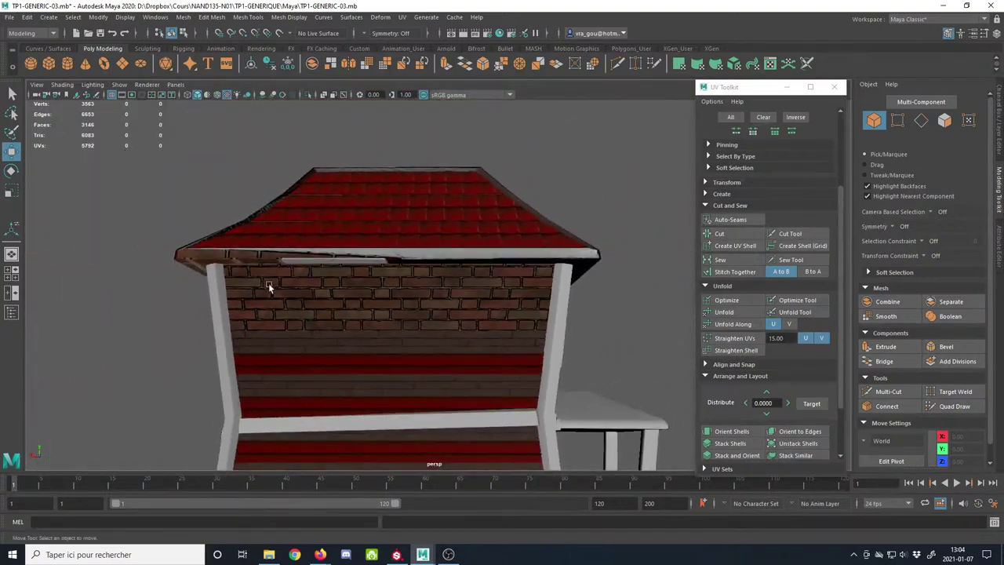
Step: Return to Substance Painter and add a new fill layer above Folder 2 at the top of the layer stack
click(396, 554)
scroll(298, 206, down, 3)
middle_drag(298, 207, 287, 246)
scroll(259, 248, down, 1)
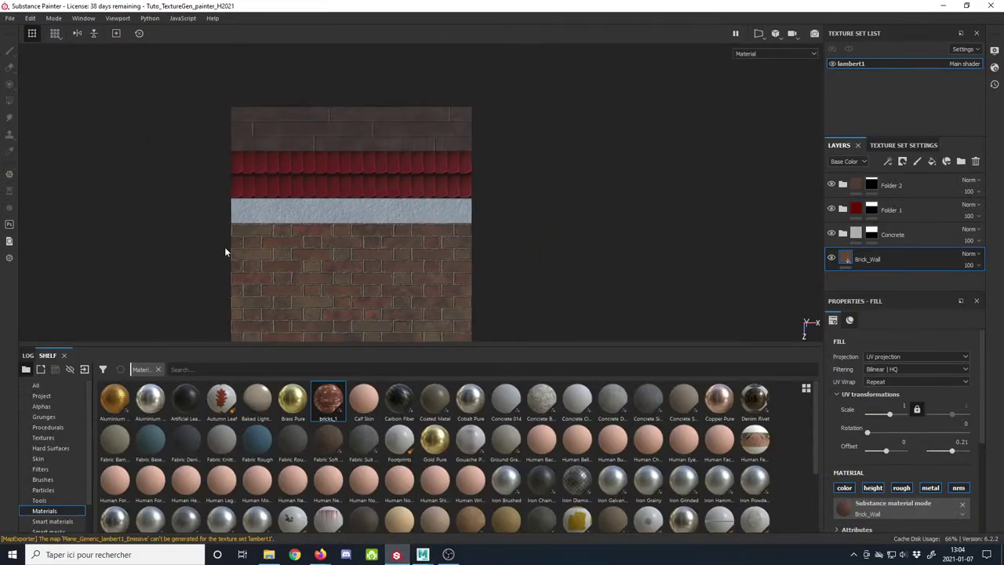
middle_drag(225, 251, 245, 222)
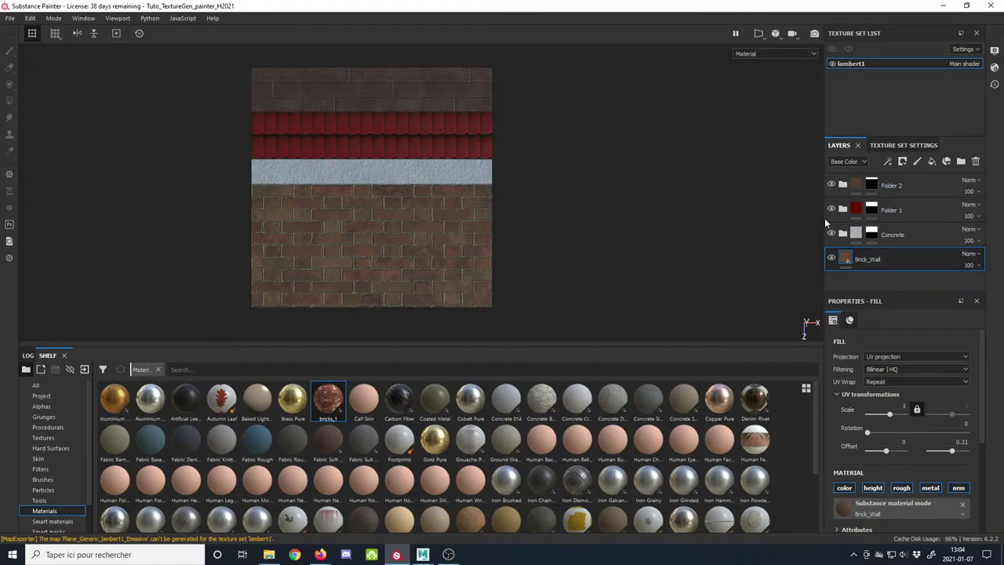
click(900, 186)
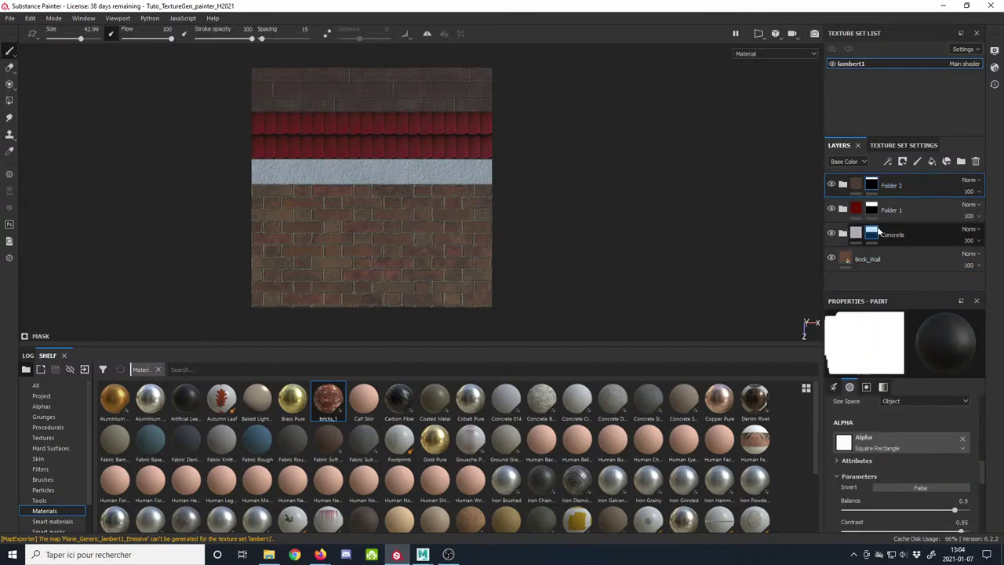
click(931, 163)
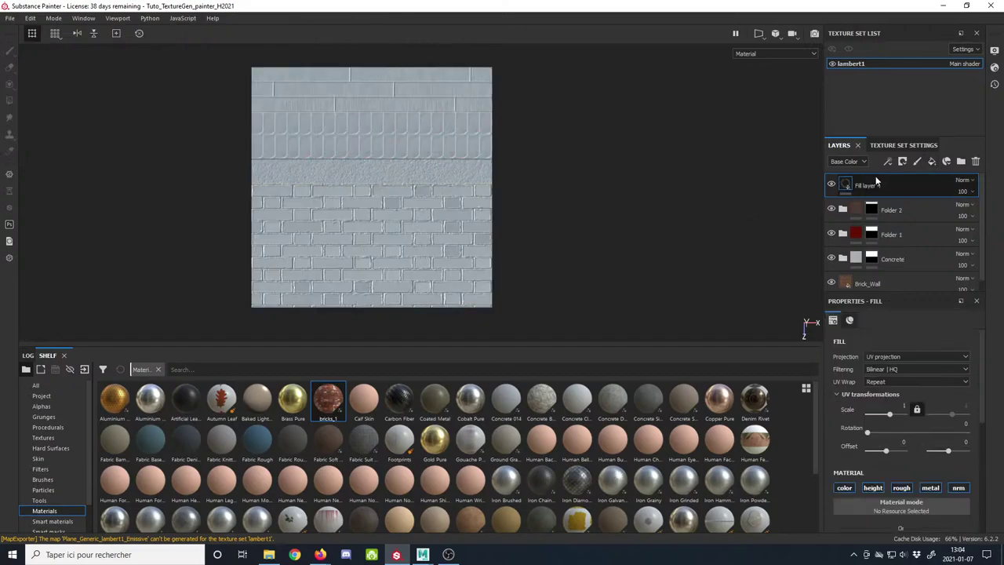
Step: Set the top fill layer's blending mode to Normal for both the Height and Normal channels, and return the layer view to Base Color
click(847, 161)
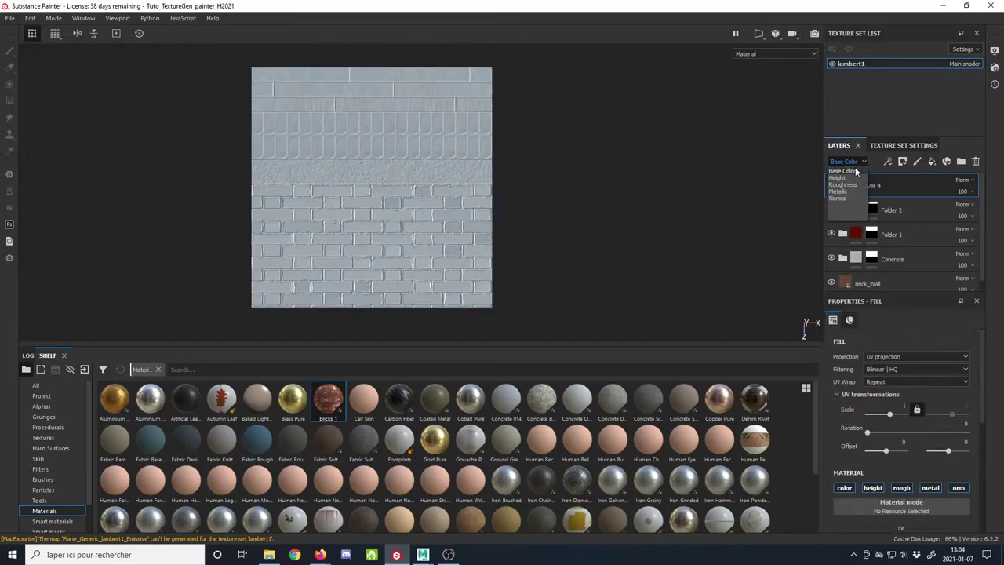
click(847, 179)
click(963, 181)
click(941, 191)
click(847, 161)
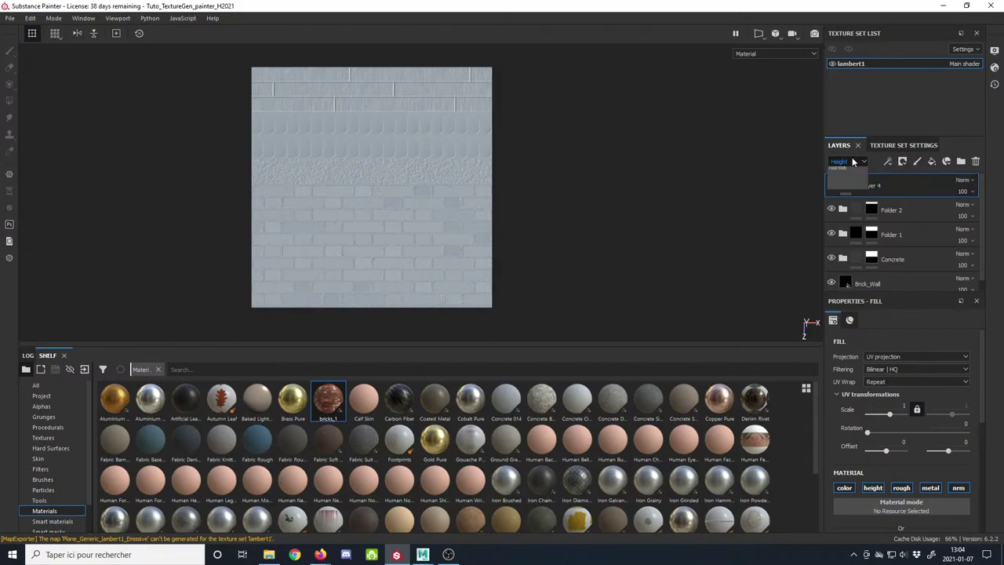
click(838, 199)
click(958, 184)
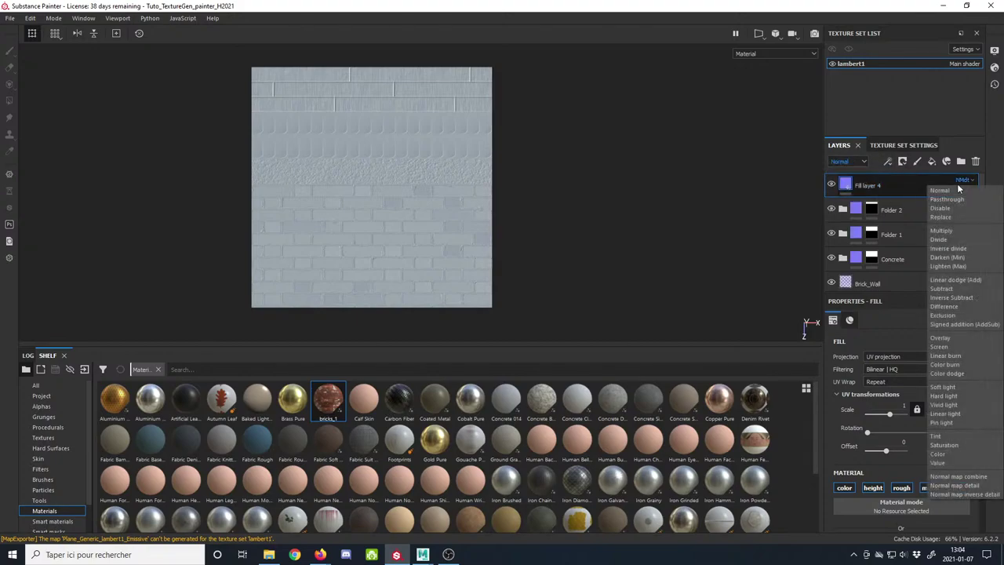
click(940, 190)
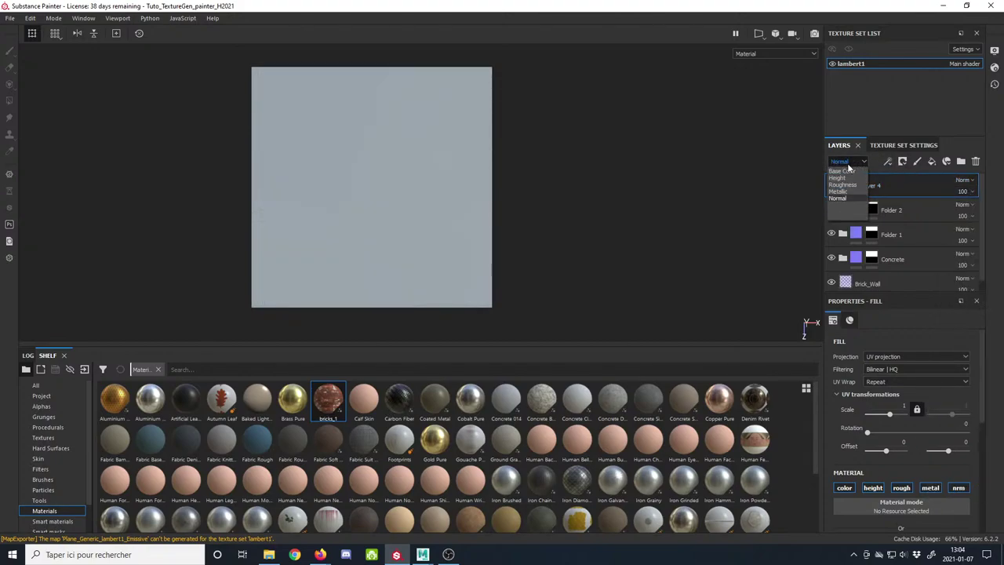
click(844, 171)
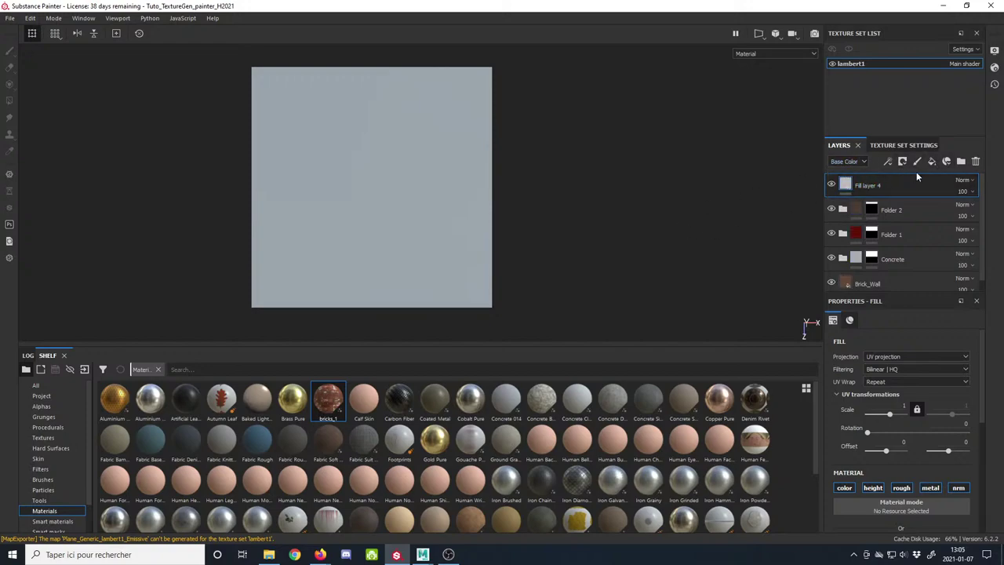
Step: Add a black mask to the top fill layer
right_click(902, 187)
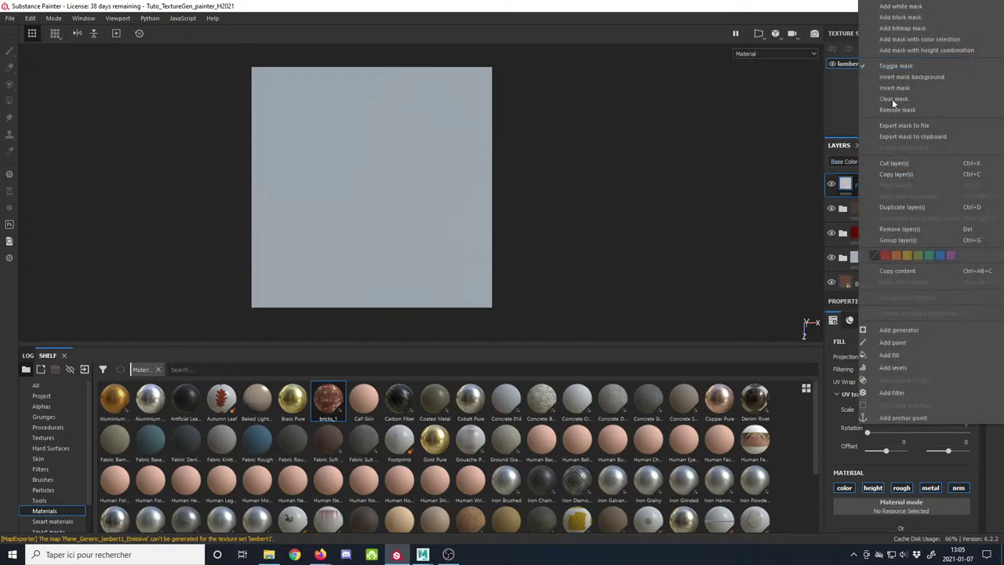
click(900, 16)
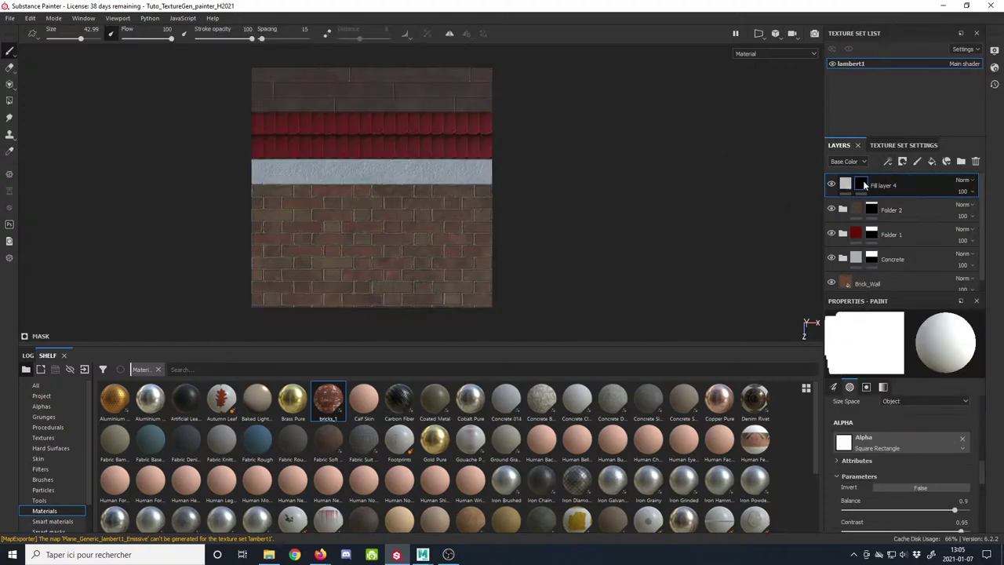
scroll(420, 271, down, 1)
alt+middle_drag(377, 251, 363, 209)
scroll(443, 269, up, 3)
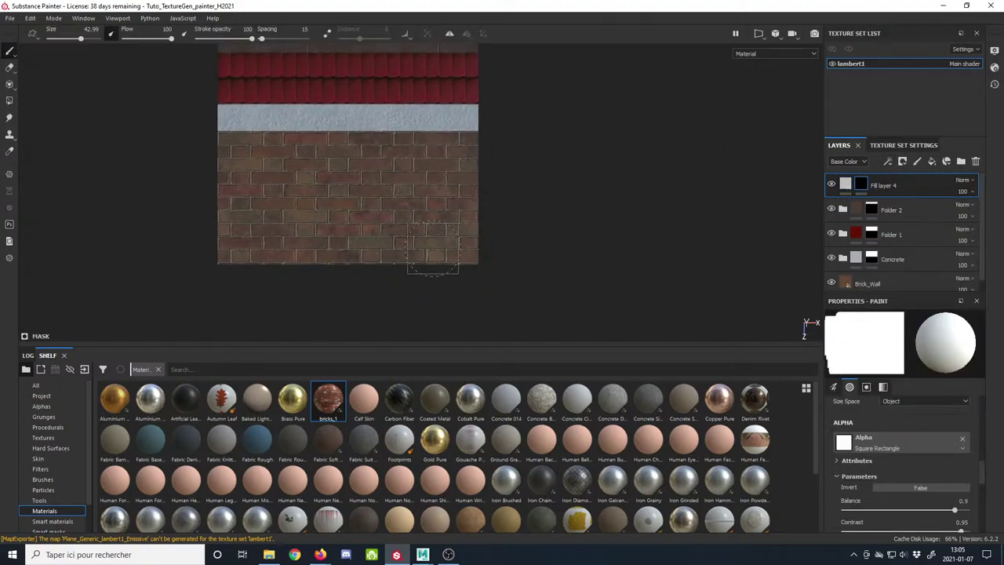
drag(308, 229, 449, 235)
key(ctrl+z)
Step: Enlarge the square brush to about 74 and paint a straight full-width band over the bottom six brick rows in the fill layer's mask
mouse_move(393, 250)
alt+middle_down()
mouse_move(475, 254)
mouse_move(407, 305)
alt+middle_up()
scroll(488, 274, up, 6)
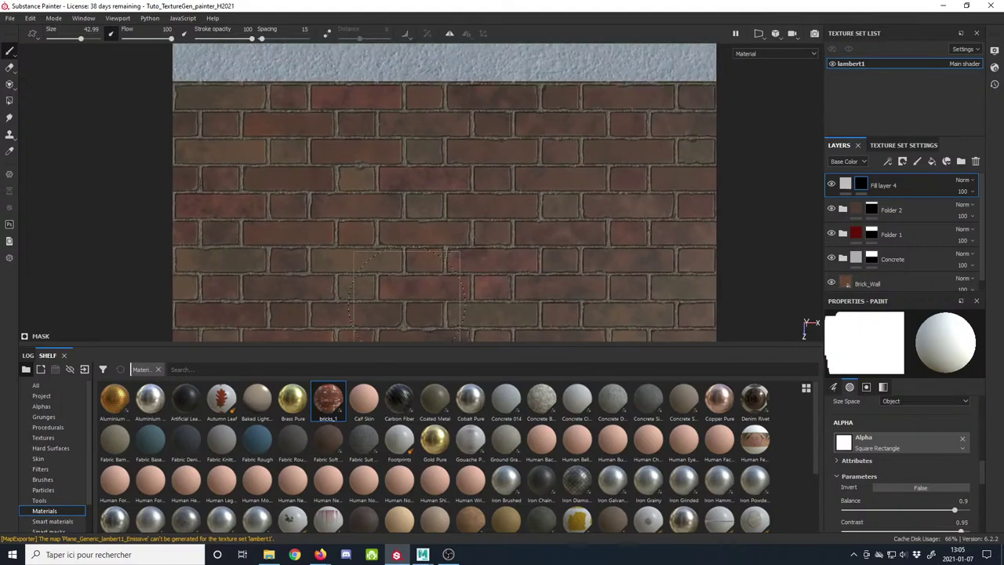
scroll(407, 305, down, 2)
mouse_move(339, 252)
alt+middle_down()
mouse_move(316, 211)
mouse_move(304, 219)
alt+middle_up()
scroll(316, 211, down, 2)
mouse_move(268, 232)
ctrl+right_down()
mouse_move(295, 233)
mouse_move(314, 258)
mouse_move(388, 304)
mouse_move(348, 285)
mouse_move(361, 271)
mouse_move(352, 264)
ctrl+right_up()
alt+middle_drag(352, 263, 335, 264)
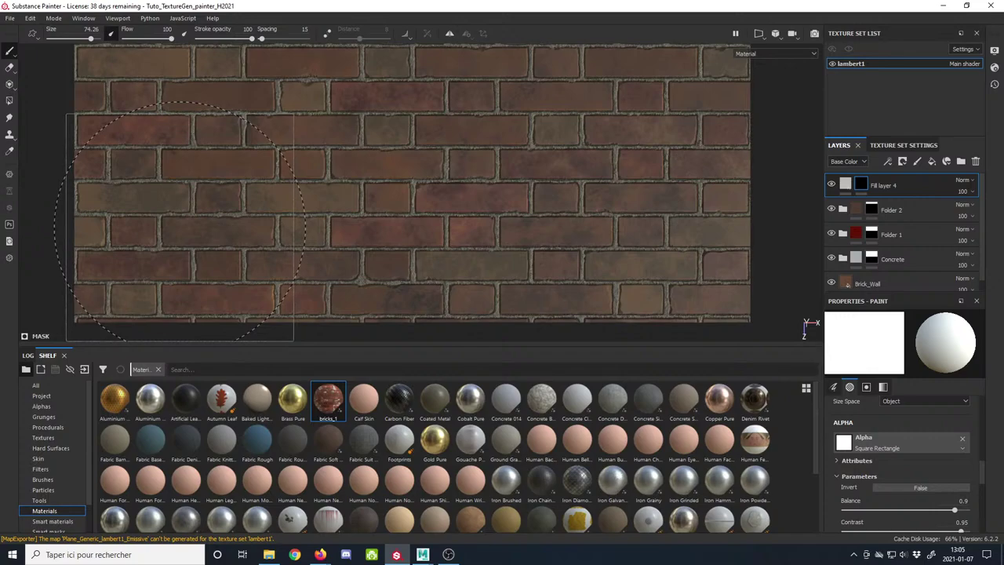
click(182, 227)
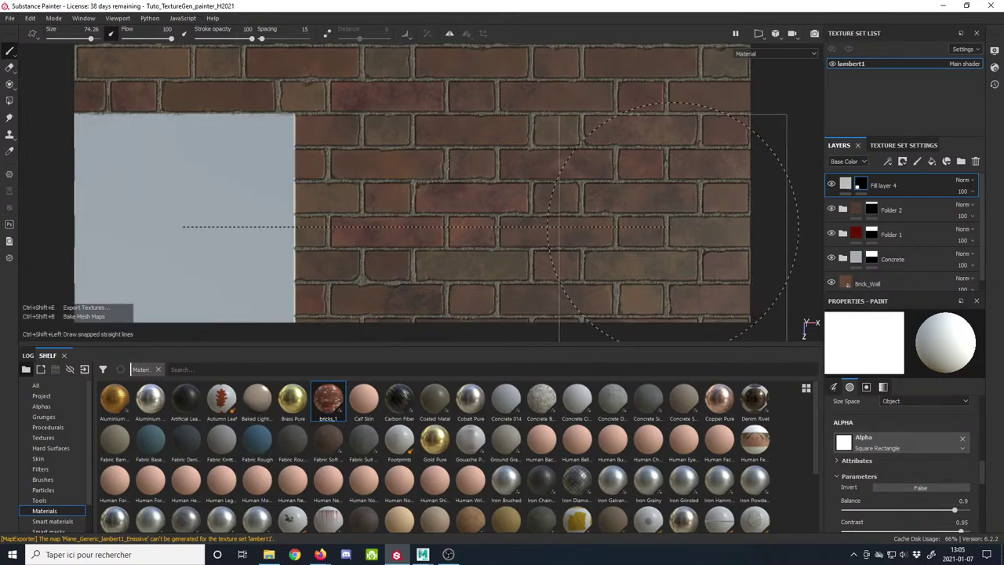
shift+click(673, 226)
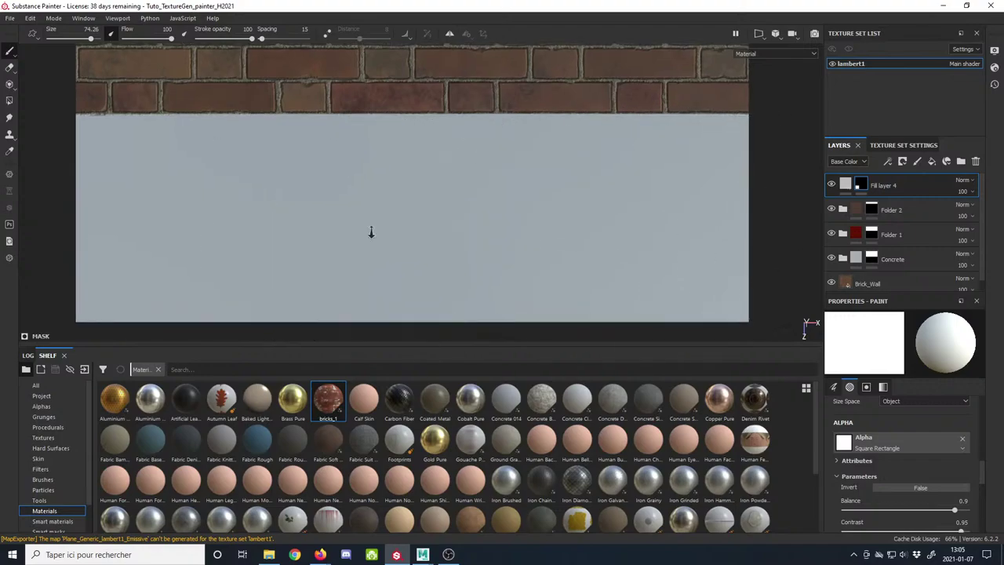
Step: Examine the full texture sheet with its wood plank, red roof tile, concrete, brick and plain bands
alt+right_drag(371, 233, 278, 217)
alt+middle_drag(278, 217, 255, 288)
ctrl+right_drag(362, 240, 306, 239)
alt+right_drag(412, 250, 236, 194)
alt+middle_drag(326, 196, 323, 267)
alt+right_drag(323, 268, 287, 209)
alt+middle_drag(287, 208, 303, 179)
alt+right_drag(303, 179, 348, 212)
alt+middle_drag(348, 212, 327, 257)
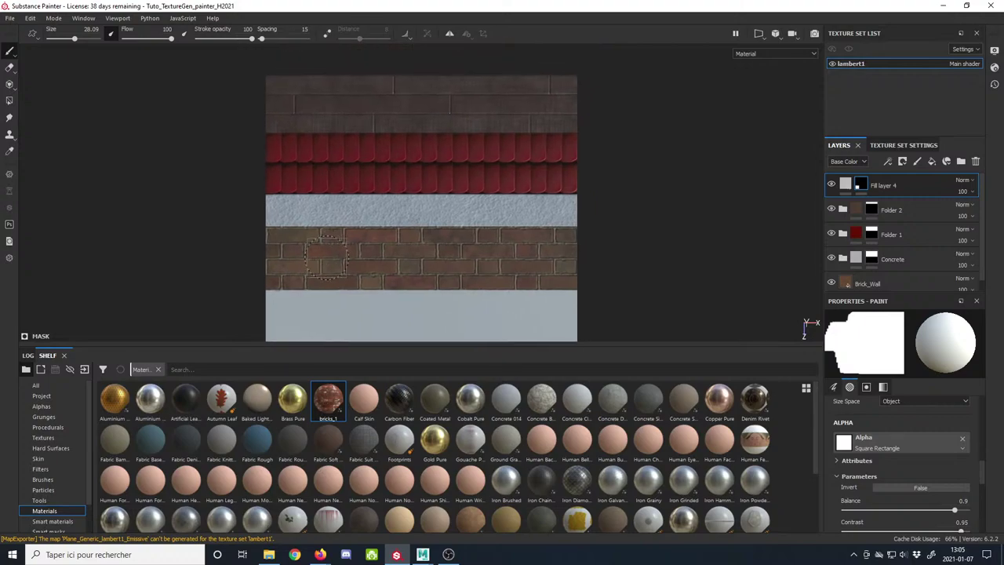
alt+right_drag(327, 258, 293, 229)
alt+middle_drag(292, 229, 294, 204)
alt+right_drag(375, 237, 370, 224)
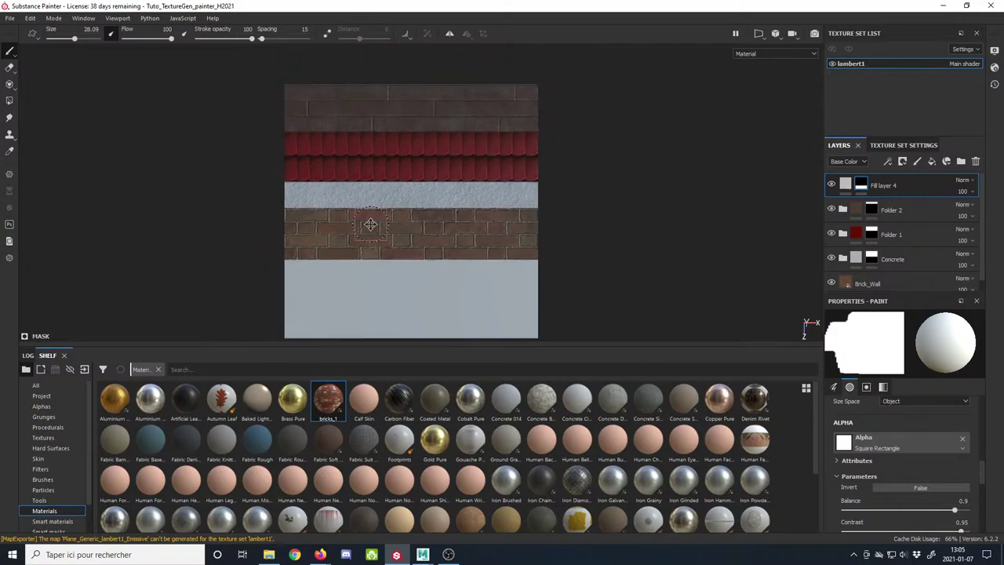
alt+middle_drag(370, 225, 368, 226)
alt+right_drag(368, 226, 370, 238)
scroll(369, 238, up, 1)
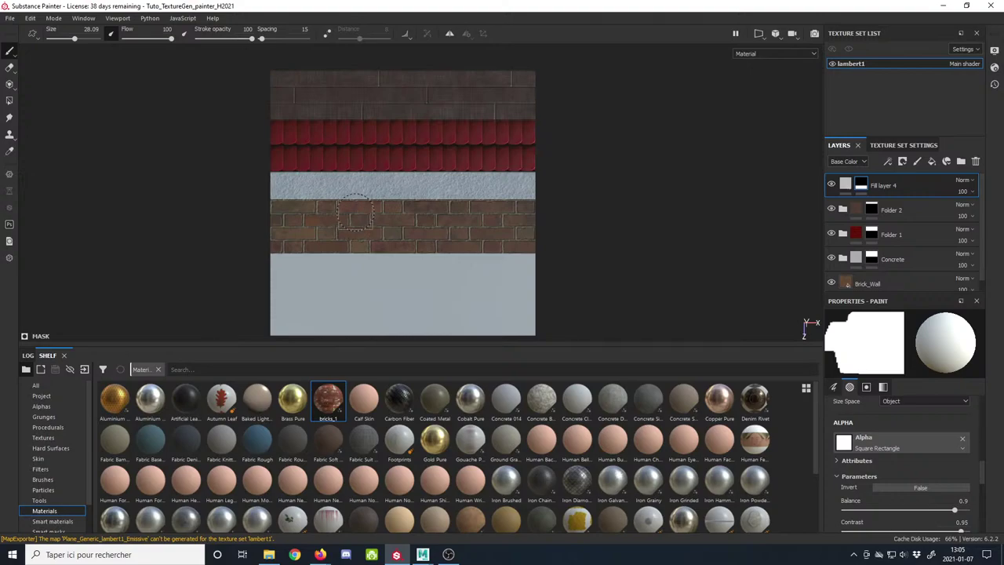
alt+right_drag(334, 204, 332, 208)
alt+middle_drag(341, 210, 352, 206)
alt+right_drag(384, 220, 381, 212)
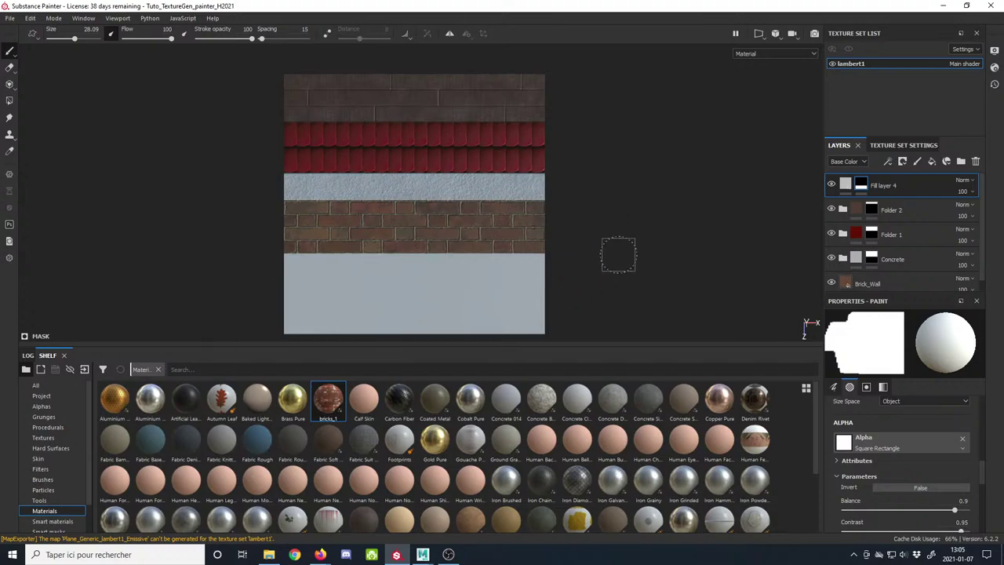
alt+middle_drag(414, 251, 416, 252)
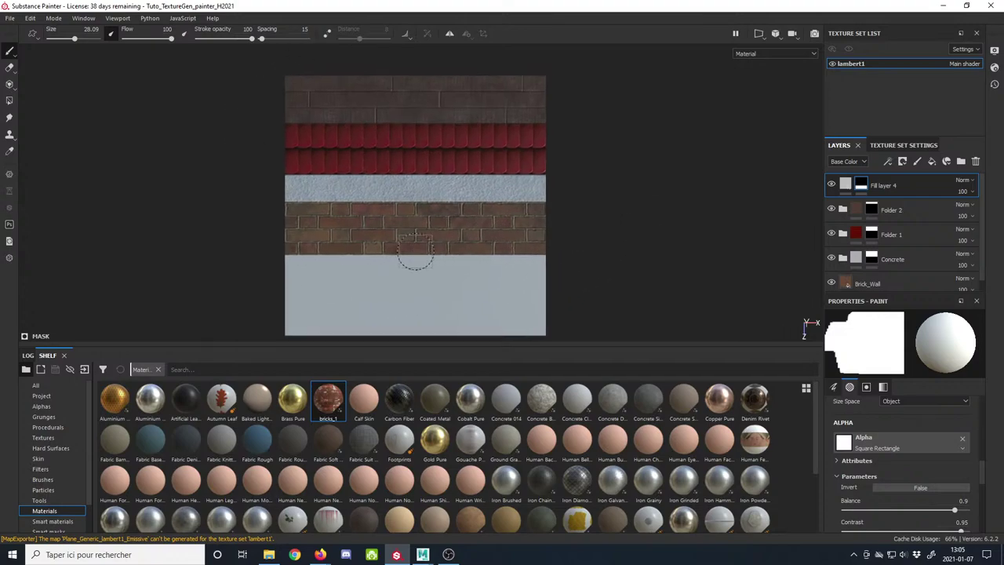
alt+right_drag(416, 252, 415, 257)
alt+middle_drag(414, 257, 409, 258)
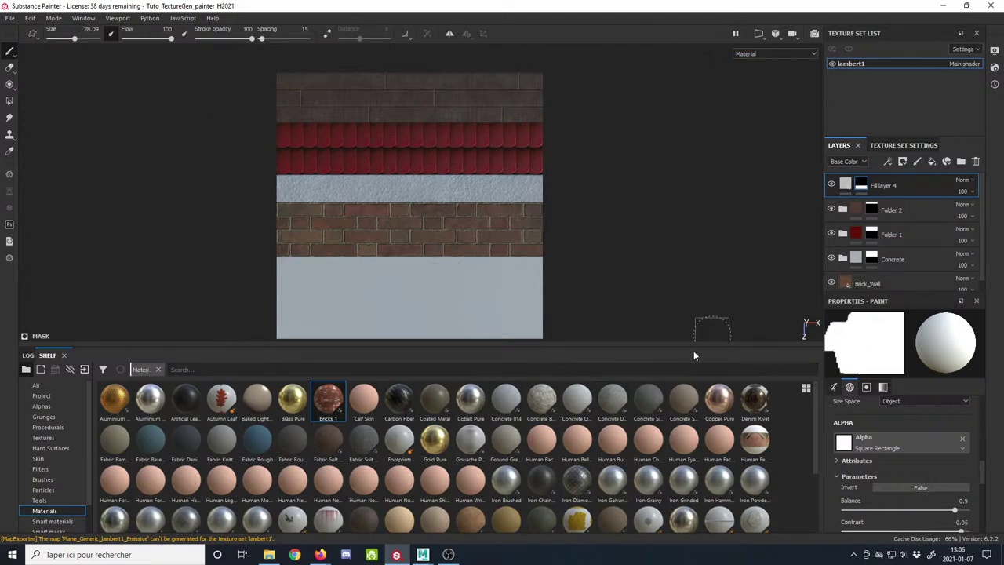
Step: Switch to Maya and inspect the house's main roof, side annex and window objects
mouse_move(423, 555)
click(452, 518)
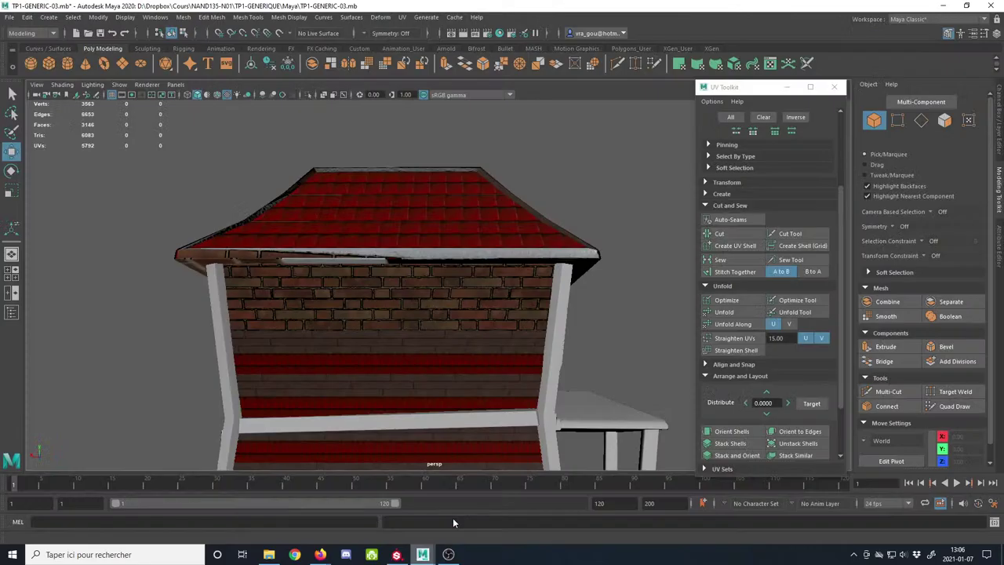
alt+drag(364, 285, 391, 316)
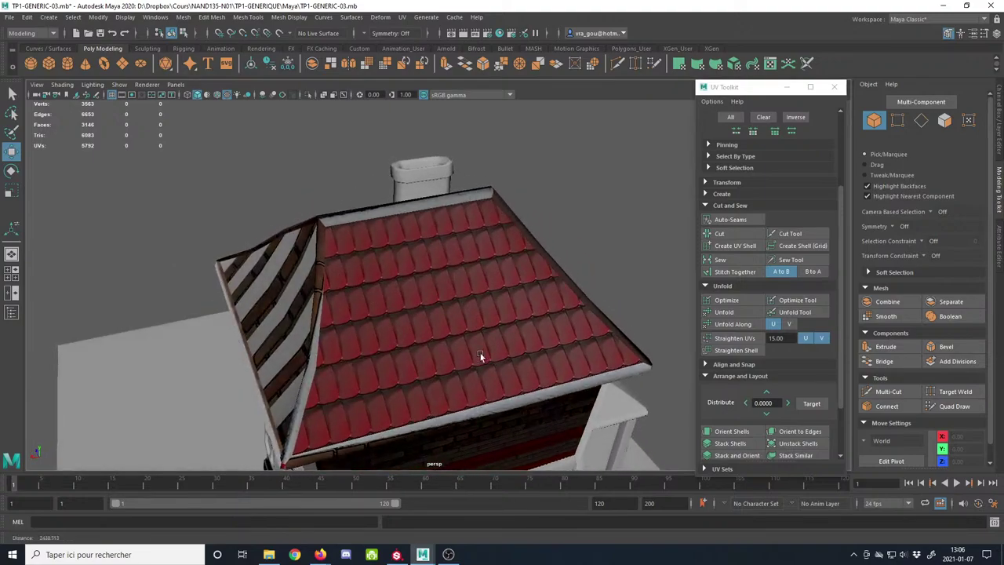
alt+right_drag(482, 359, 338, 237)
alt+drag(338, 266, 474, 249)
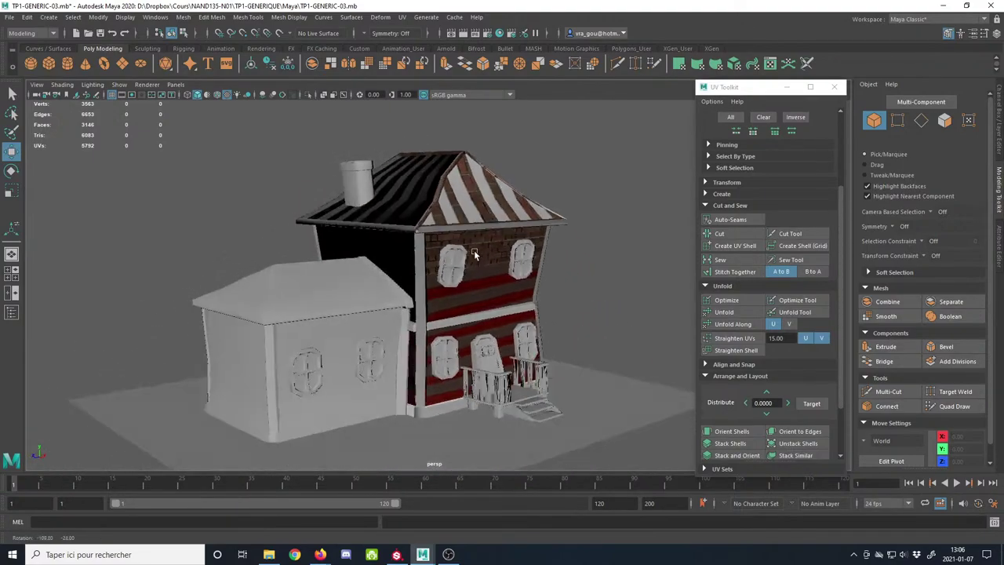
click(345, 290)
click(450, 287)
click(372, 357)
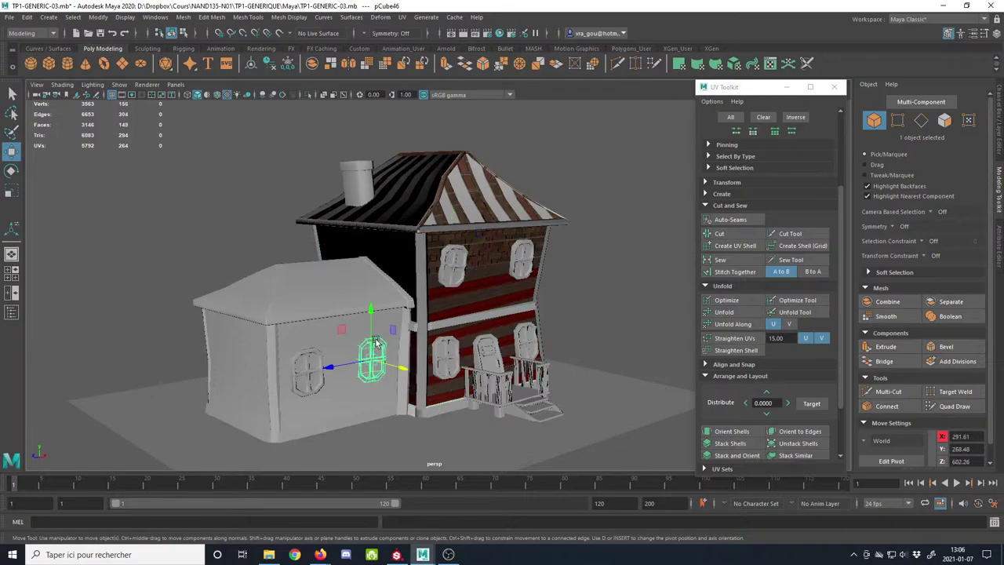
click(457, 259)
click(456, 212)
Step: Inspect the main roof, the corner trim, the door under the porch and the main wall mesh, selecting each in turn
alt+drag(496, 274, 330, 266)
click(414, 209)
alt+right_drag(413, 209, 445, 275)
mouse_move(445, 275)
alt+mouse_down()
mouse_move(349, 274)
mouse_move(448, 272)
alt+mouse_up()
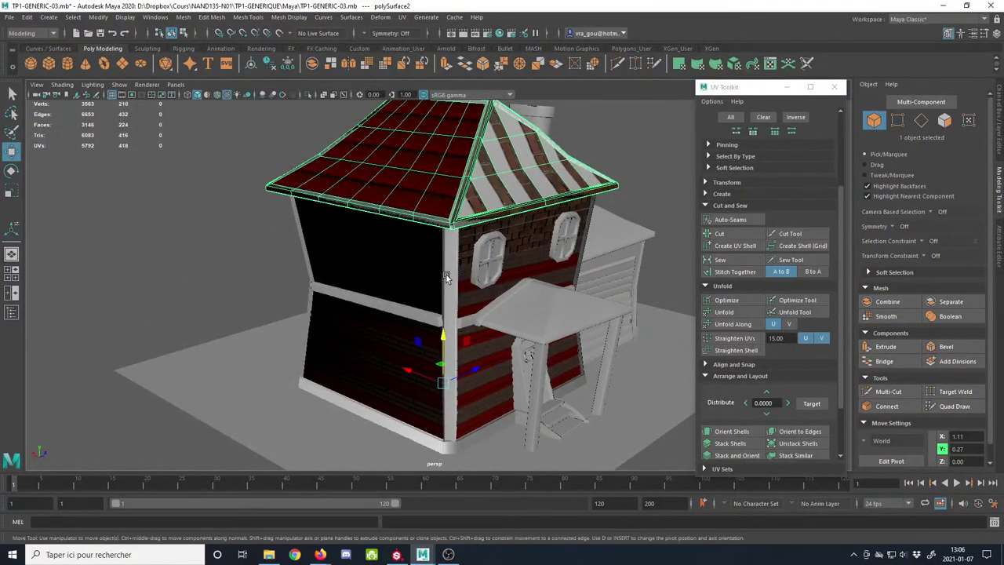
click(450, 275)
alt+right_drag(491, 277, 326, 244)
alt+right_drag(302, 169, 540, 360)
click(509, 334)
alt+drag(505, 351, 460, 340)
click(479, 340)
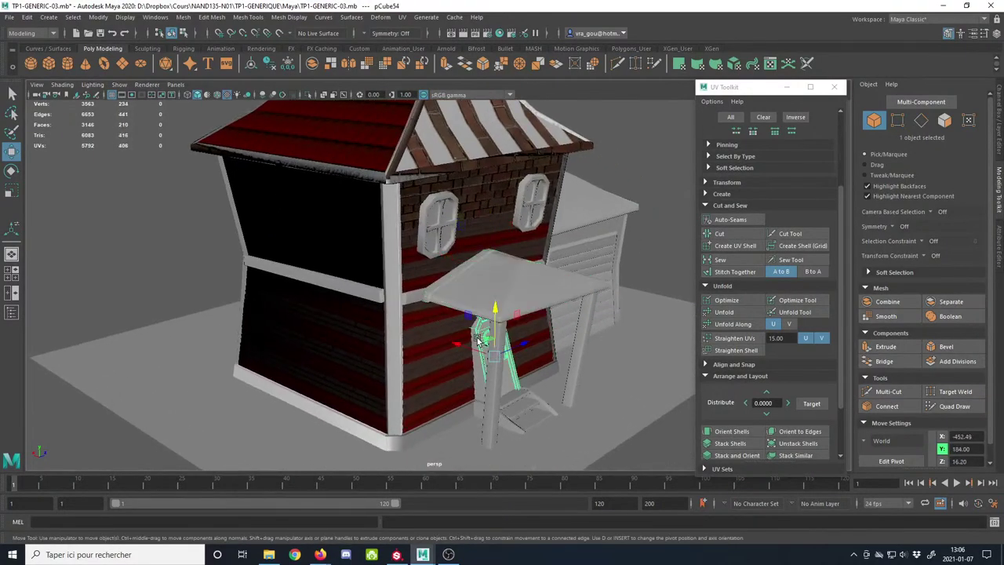
click(422, 336)
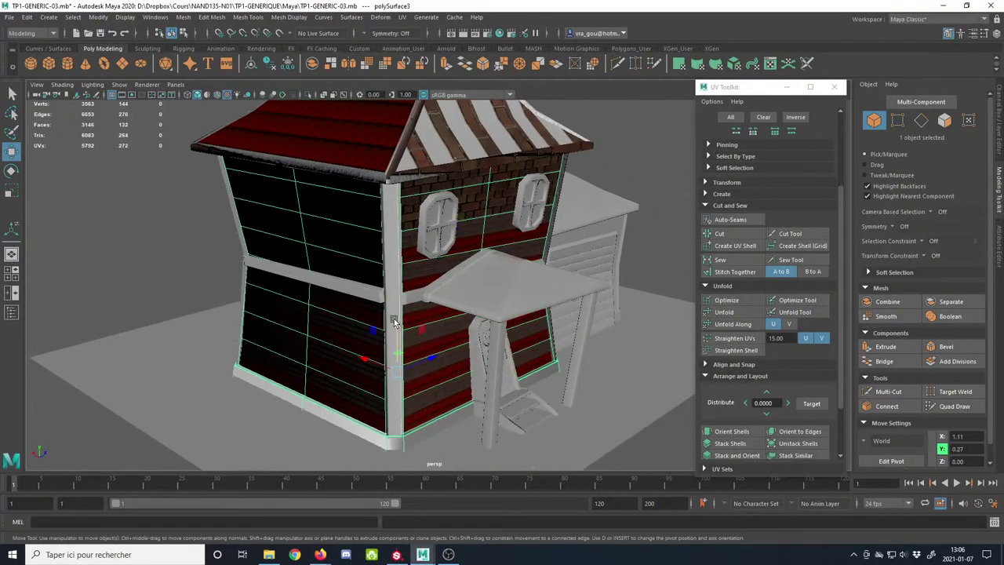
Step: Inspect the garage's roof, walls and trim and the porch roof, selecting individual pieces
click(584, 208)
alt+drag(584, 208, 446, 258)
click(504, 320)
alt+middle_drag(536, 356, 441, 305)
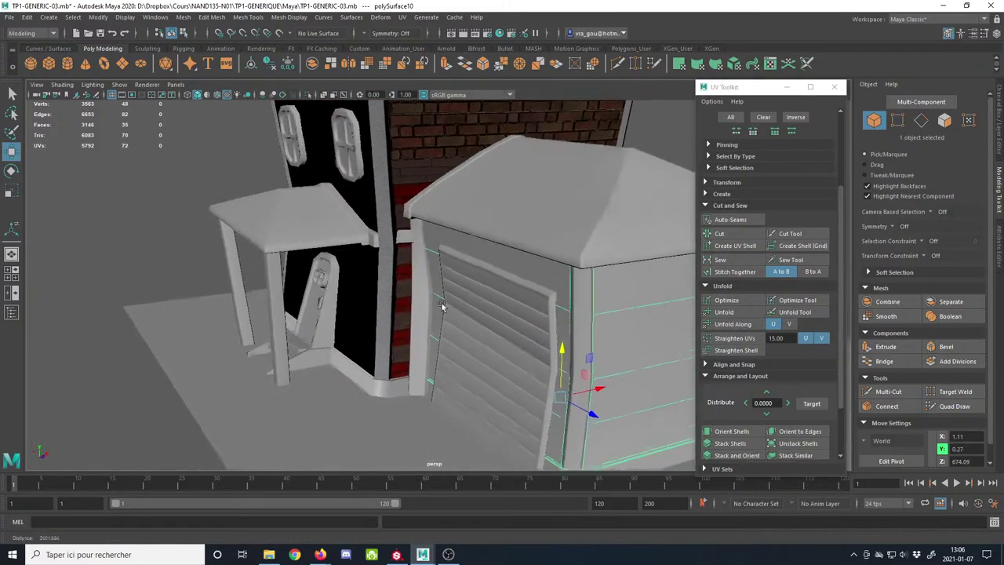
scroll(441, 304, up, 2)
click(413, 327)
scroll(411, 326, down, 4)
alt+drag(329, 311, 463, 303)
click(456, 261)
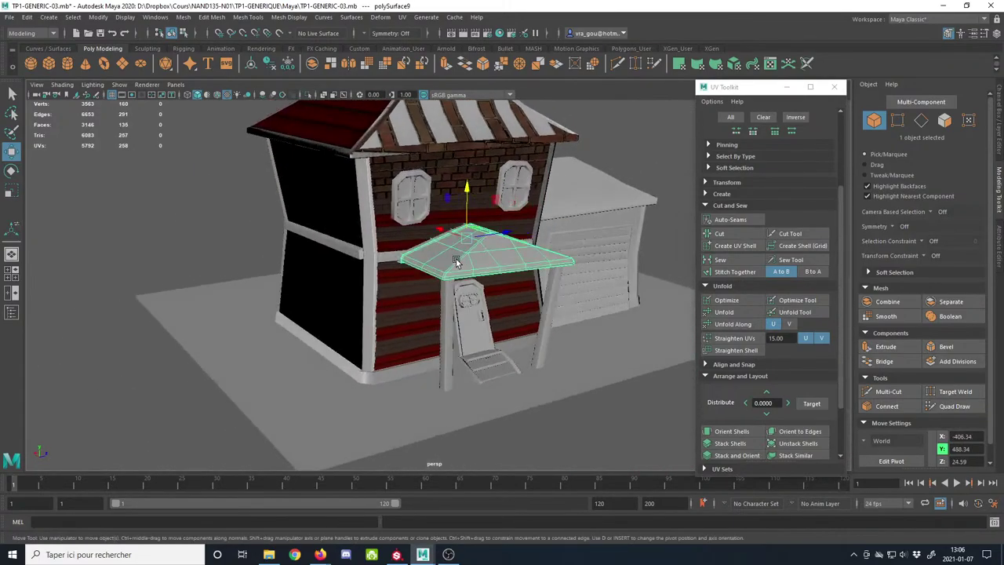
alt+drag(457, 263, 368, 253)
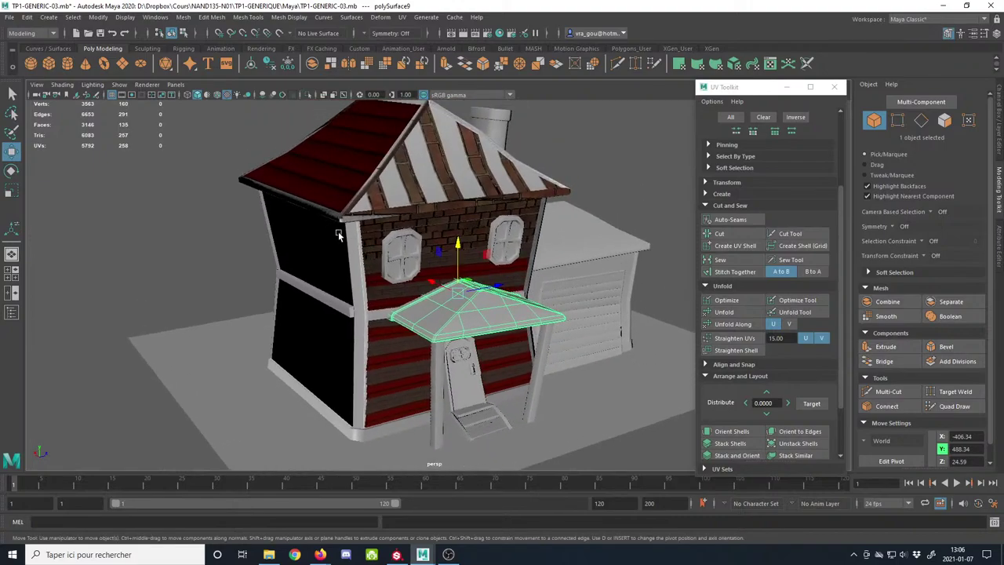
Step: Examine how the tile texture maps on the main roof, and check the side wall and trim below it
alt+right_drag(339, 235, 273, 220)
click(408, 207)
alt+middle_drag(405, 234, 391, 256)
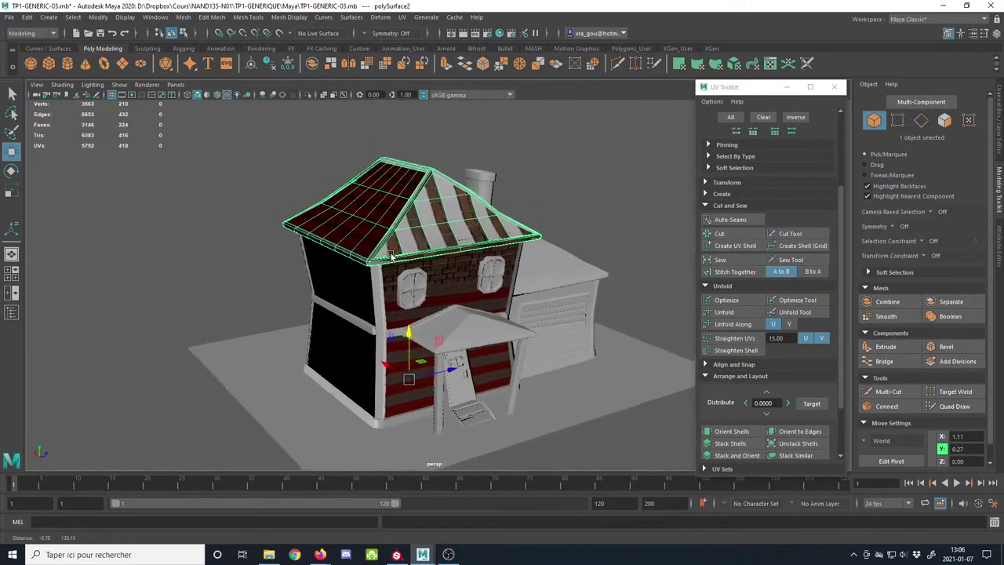
alt+right_drag(391, 256, 383, 359)
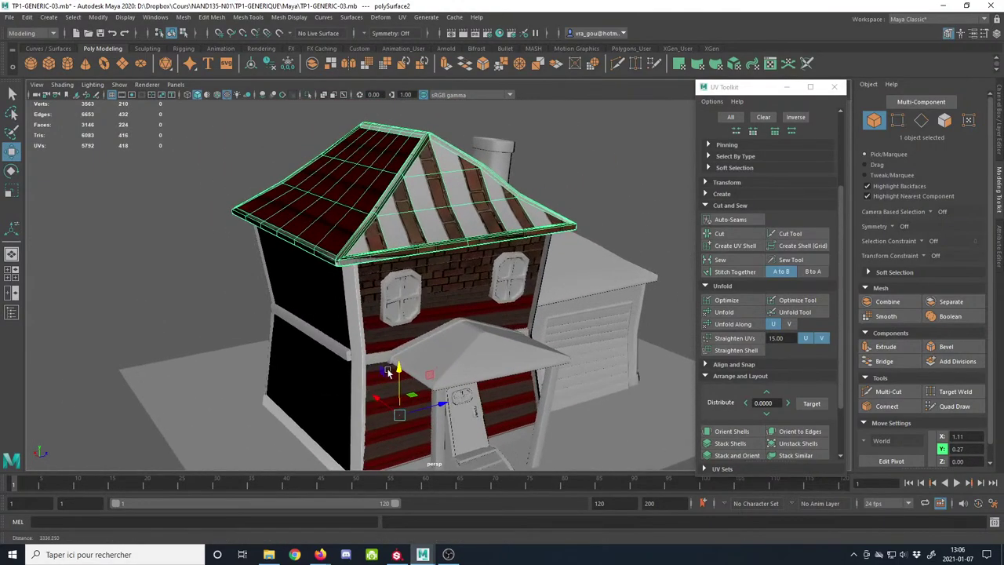
click(354, 331)
click(340, 351)
alt+drag(340, 351, 418, 366)
alt+right_drag(417, 366, 451, 373)
alt+drag(451, 372, 518, 381)
click(477, 291)
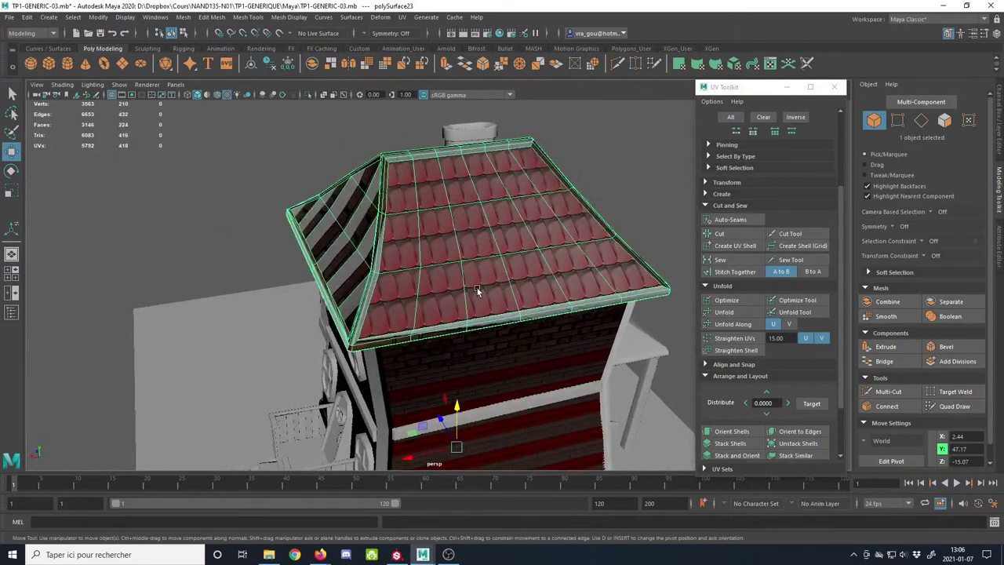
Step: Select all the house's objects and examine the brick, plank and tile bands on the side wall
alt+drag(380, 326, 340, 272)
scroll(340, 271, down, 4)
drag(247, 132, 601, 397)
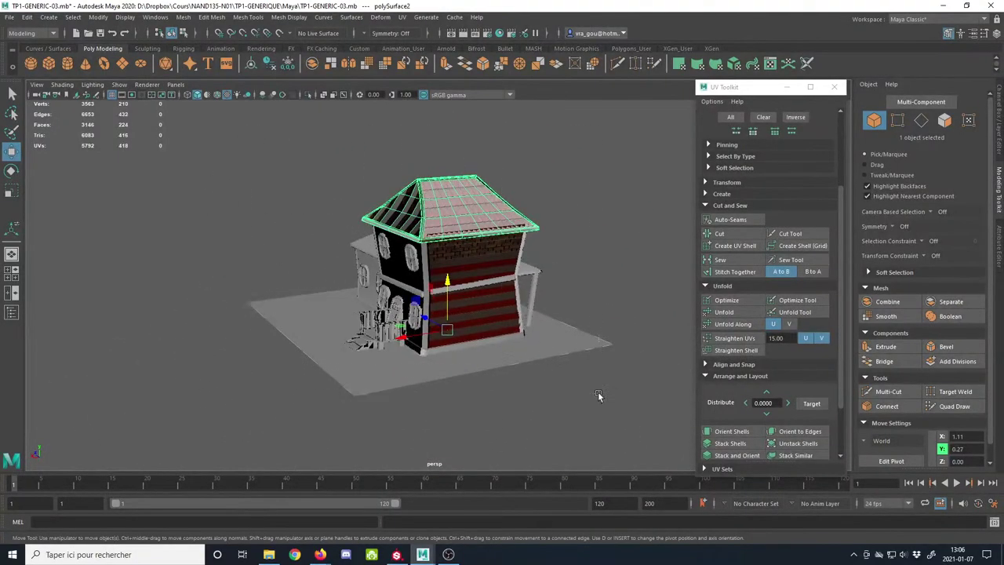
scroll(549, 398, up, 6)
alt+middle_drag(504, 399, 417, 325)
alt+drag(418, 326, 320, 203)
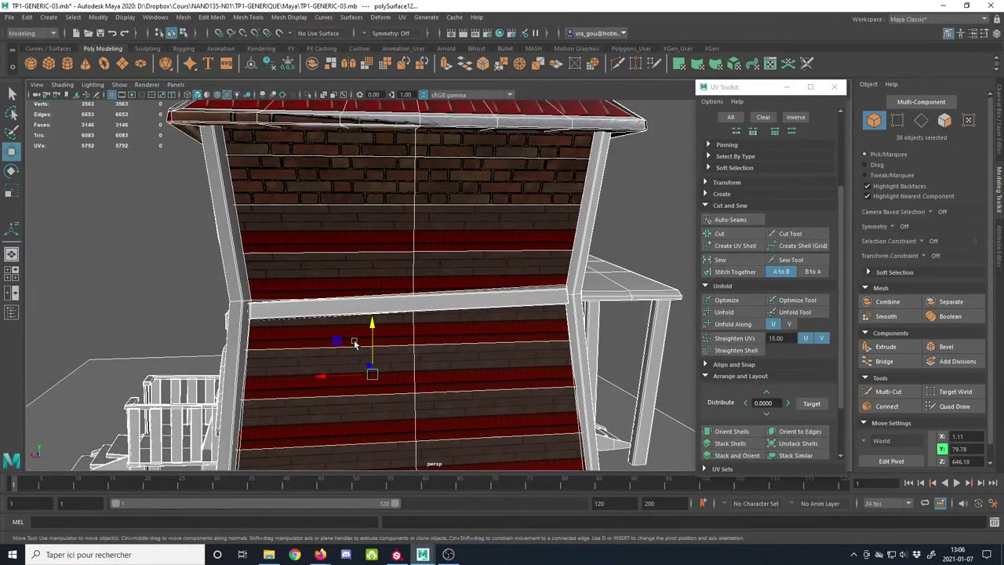
scroll(355, 344, down, 5)
alt+drag(303, 282, 378, 349)
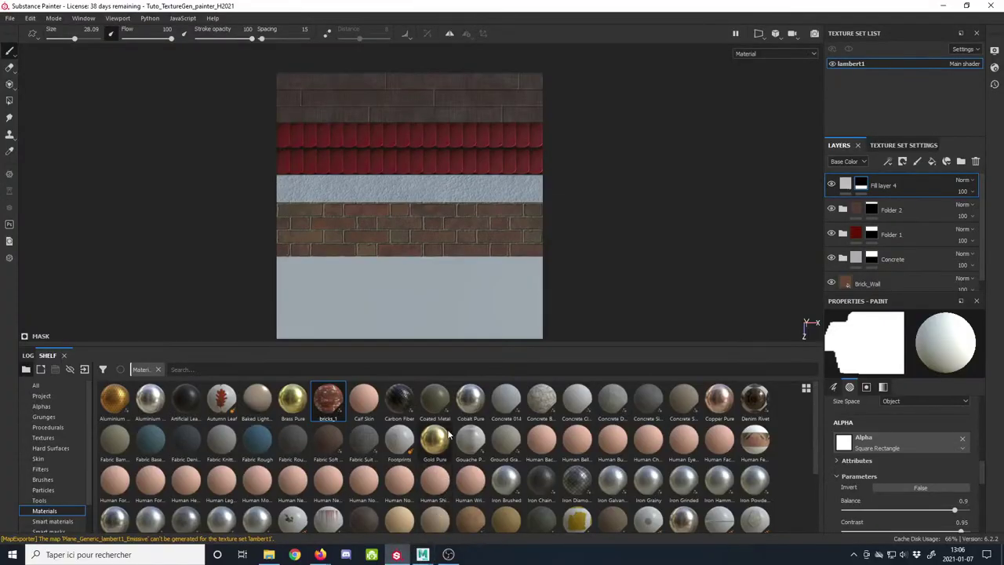
Step: Switch to Substance Painter and open the recent project Tuto_TextureGen_painter_H2021_02
scroll(531, 265, down, 2)
click(10, 18)
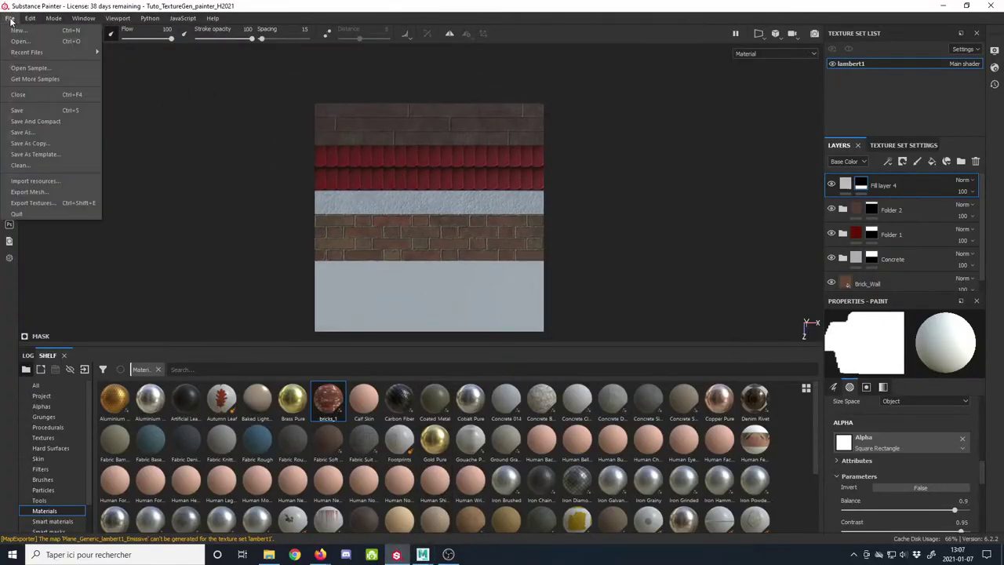
mouse_move(31, 52)
click(295, 63)
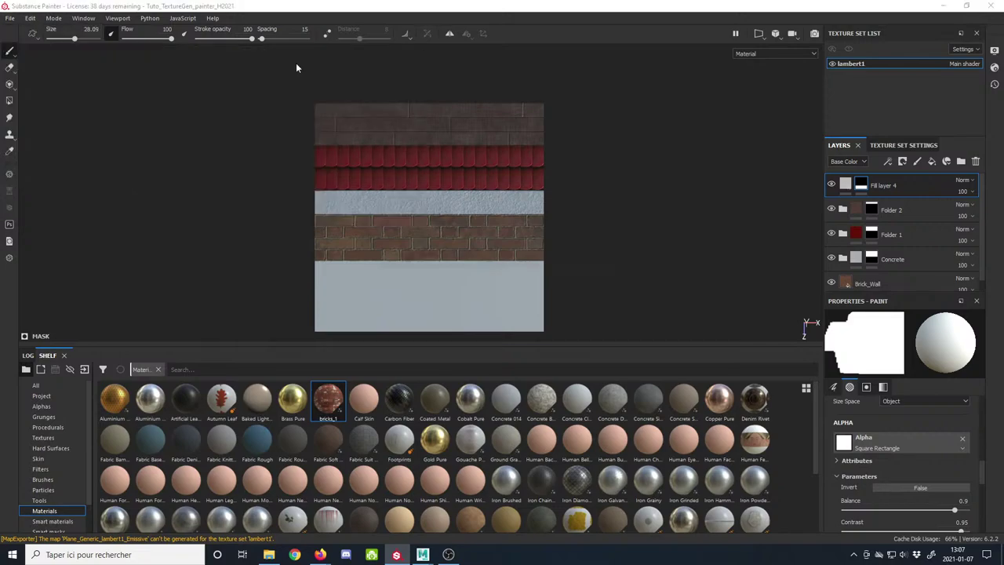
click(474, 290)
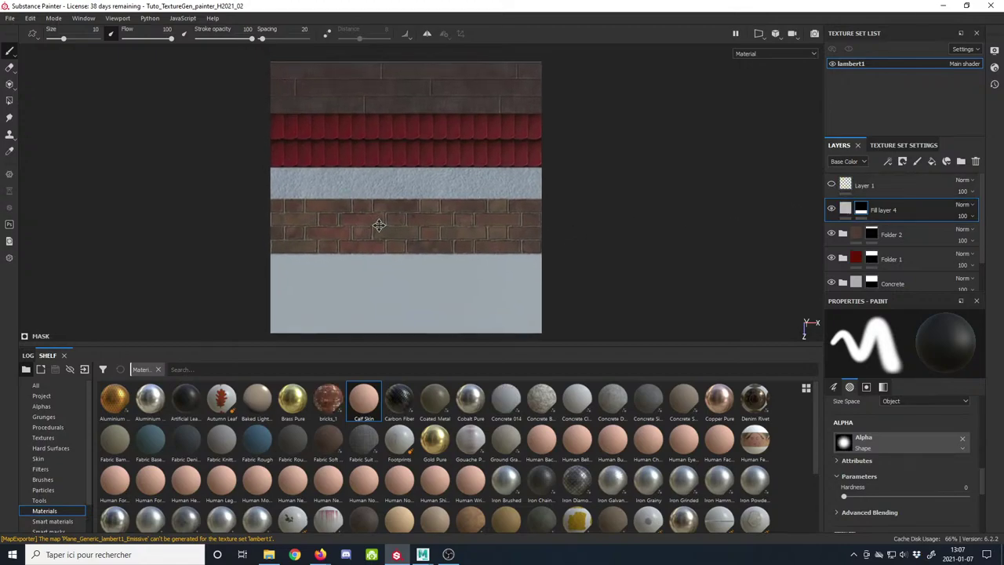
Step: Review the general parameters for exporting the project's textures, and close the export settings without exporting
alt+right_drag(379, 225, 370, 218)
alt+right_drag(371, 287, 352, 236)
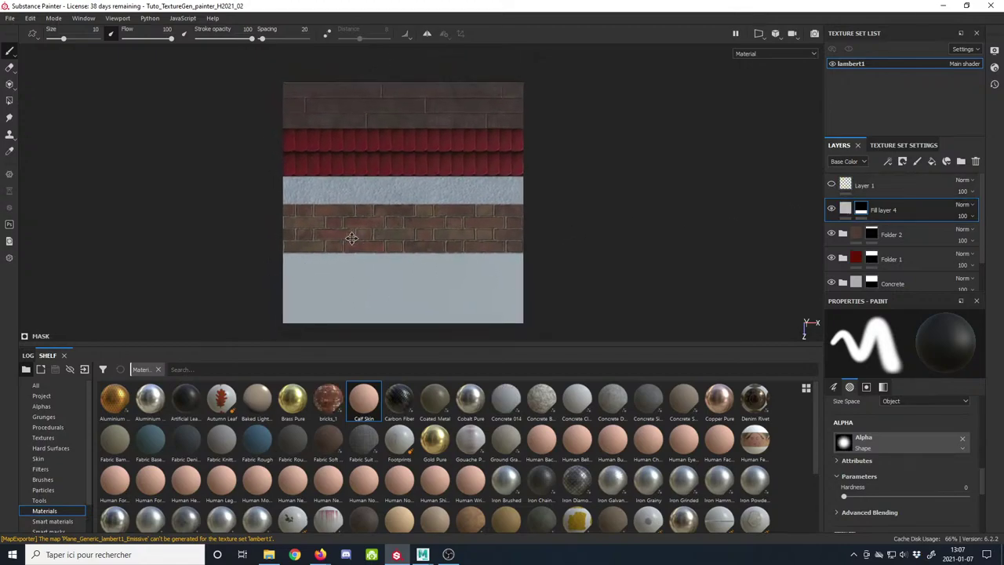
alt+middle_drag(352, 235, 361, 235)
alt+right_drag(362, 235, 366, 274)
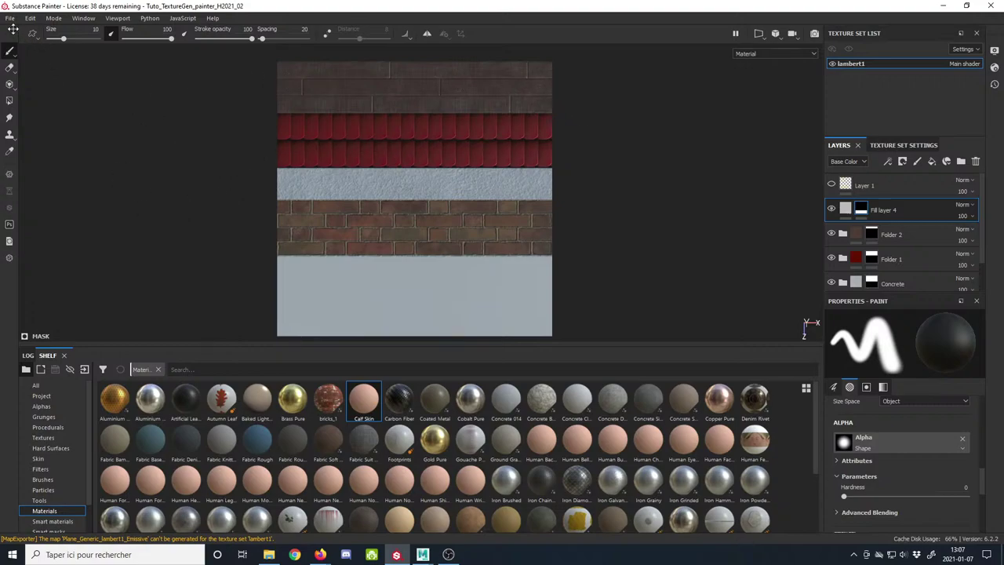
click(11, 18)
click(31, 203)
drag(355, 84, 268, 87)
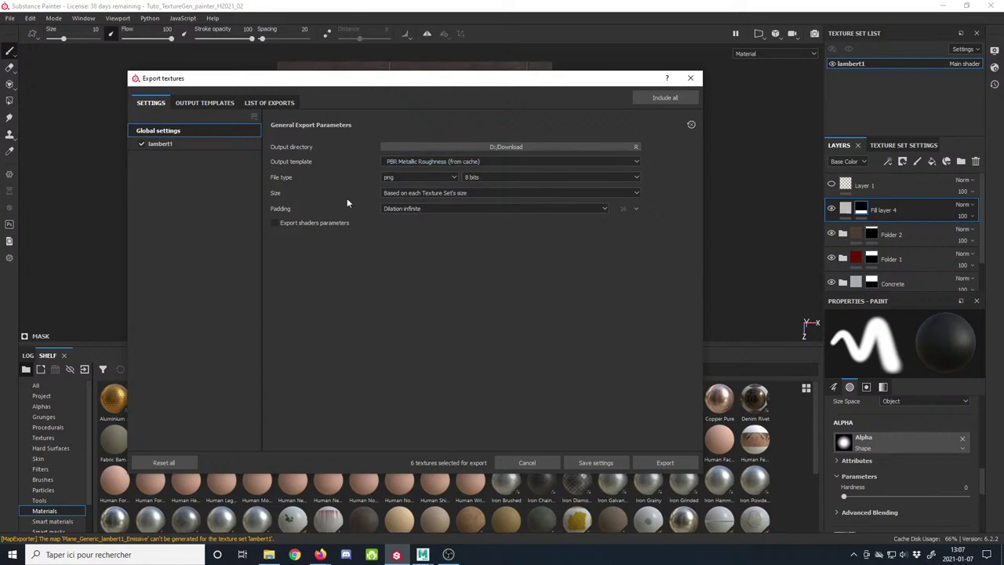
drag(258, 83, 262, 81)
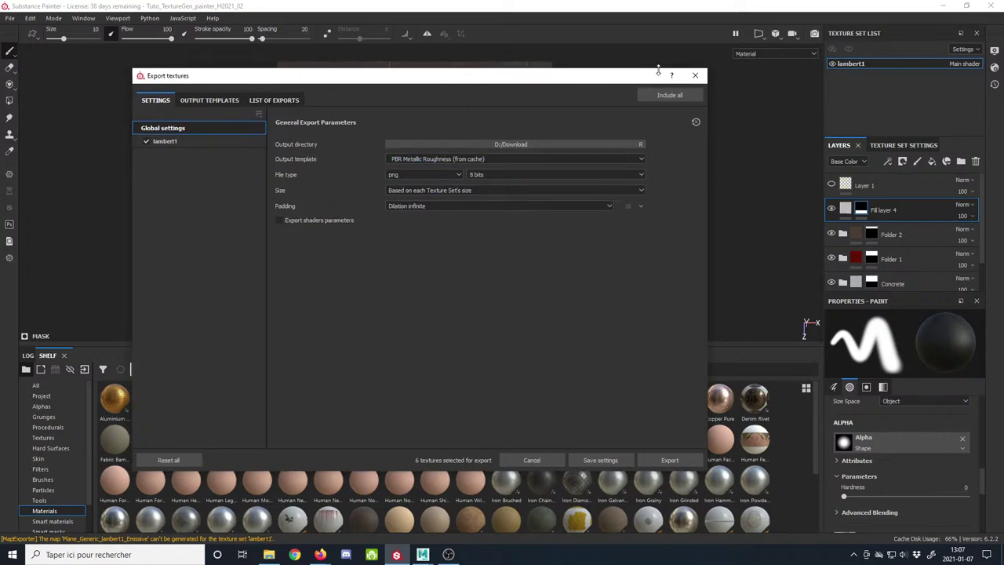
click(698, 75)
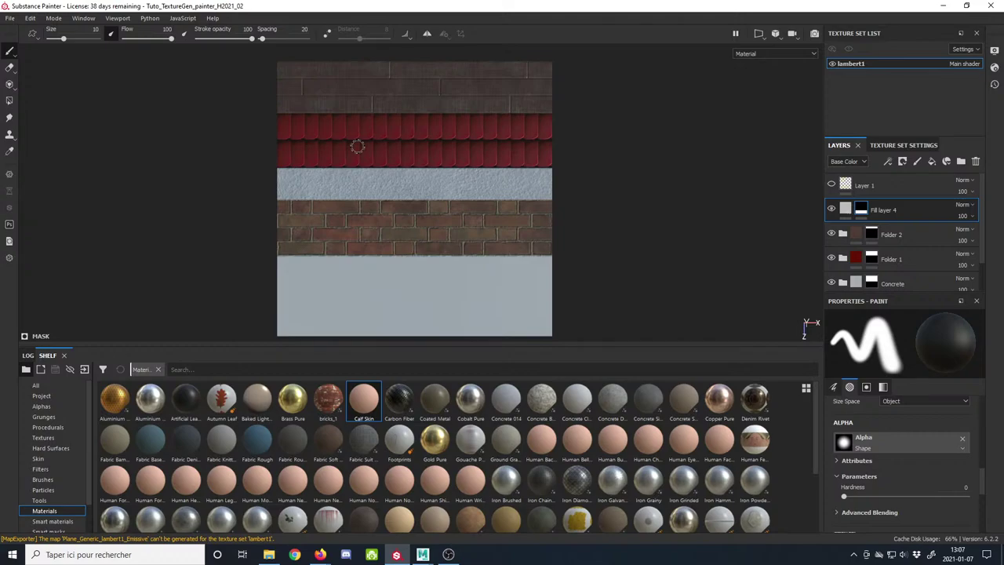
Step: Switch to File Explorer, view the exported maps in D:\Download and select the Plane_Generic_lambert1_Metallic image
alt+right_drag(406, 248, 320, 204)
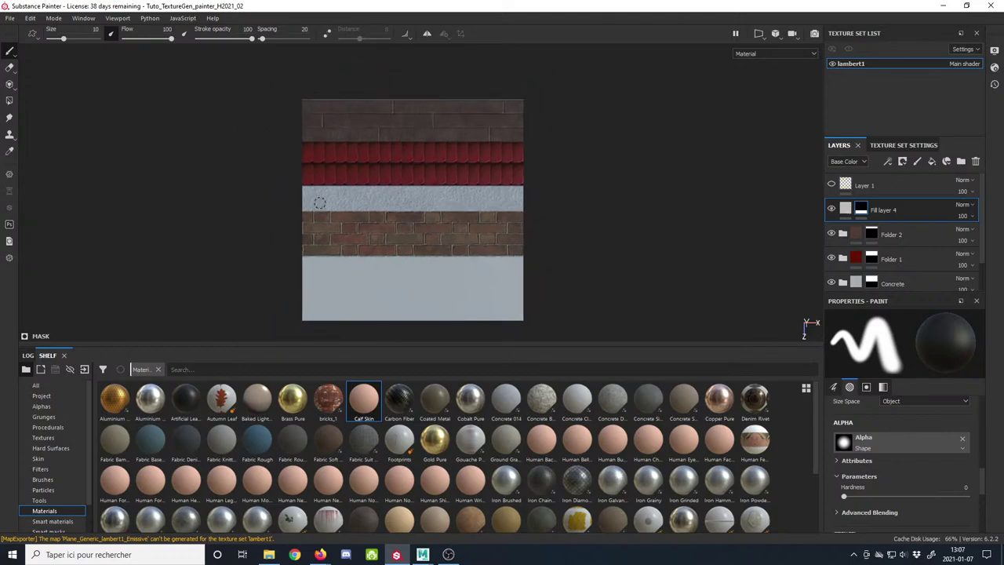
alt+middle_drag(320, 204, 332, 188)
alt+right_drag(332, 188, 351, 232)
alt+middle_drag(351, 232, 342, 229)
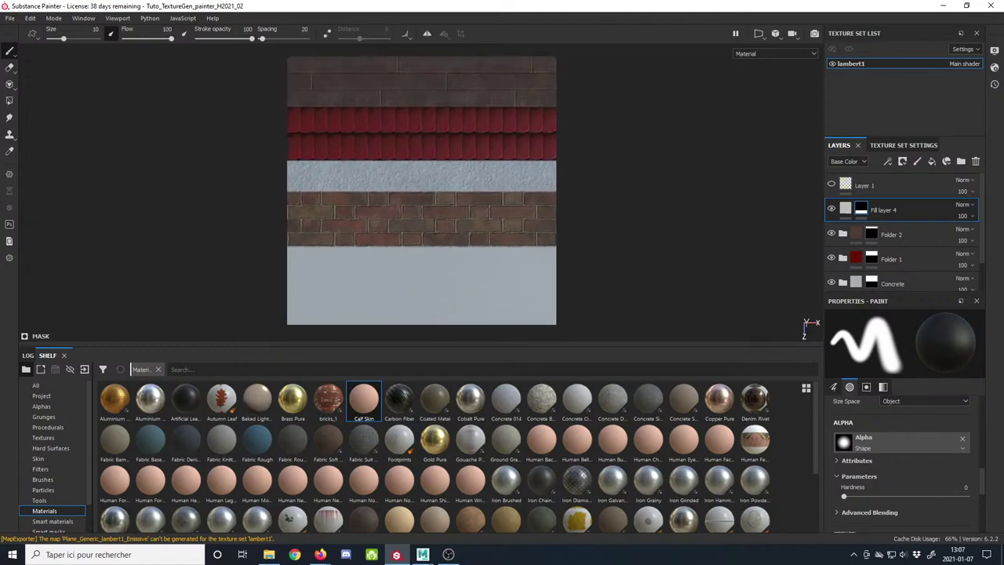
click(269, 554)
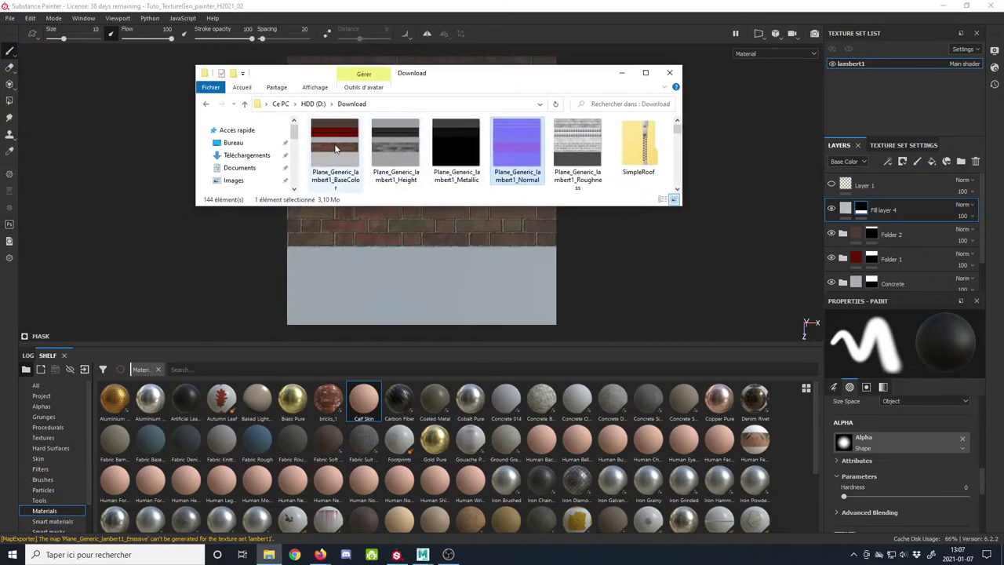
drag(553, 77, 568, 75)
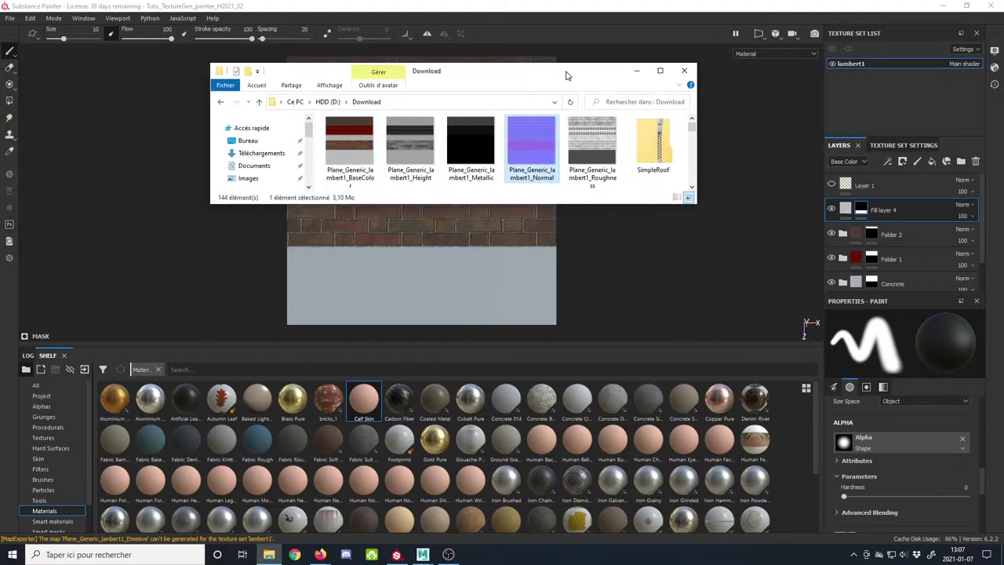
click(468, 149)
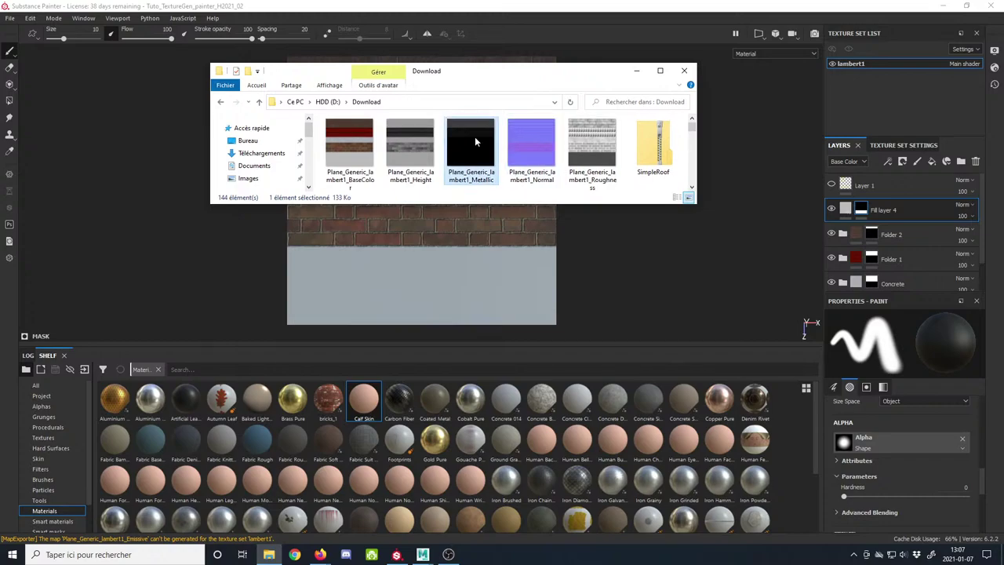
Step: View the Plane_Generic_lambert1_Metallic image in IrfanView, close it and clear the Download folder window from the texture sheet
drag(455, 70, 343, 166)
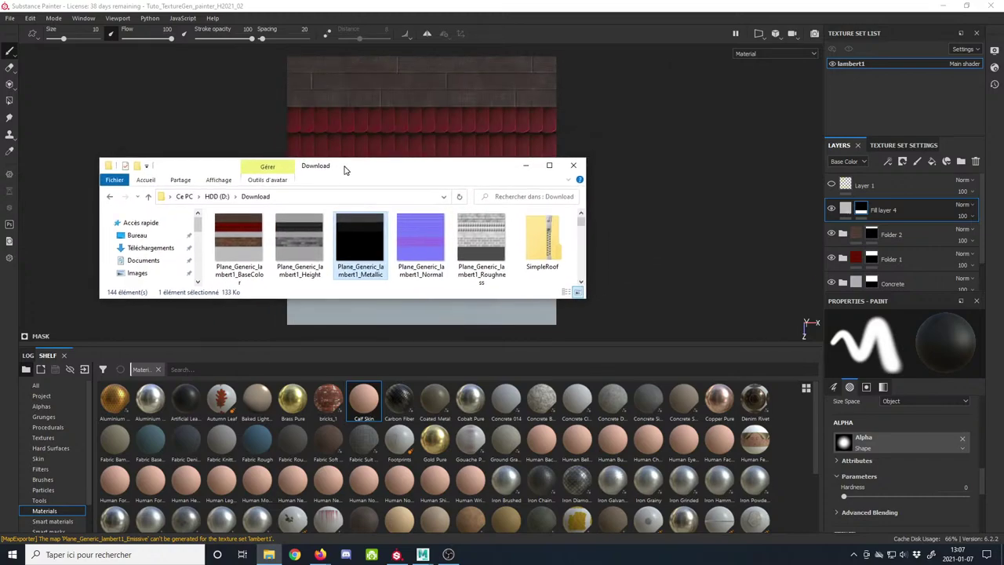
double_click(367, 239)
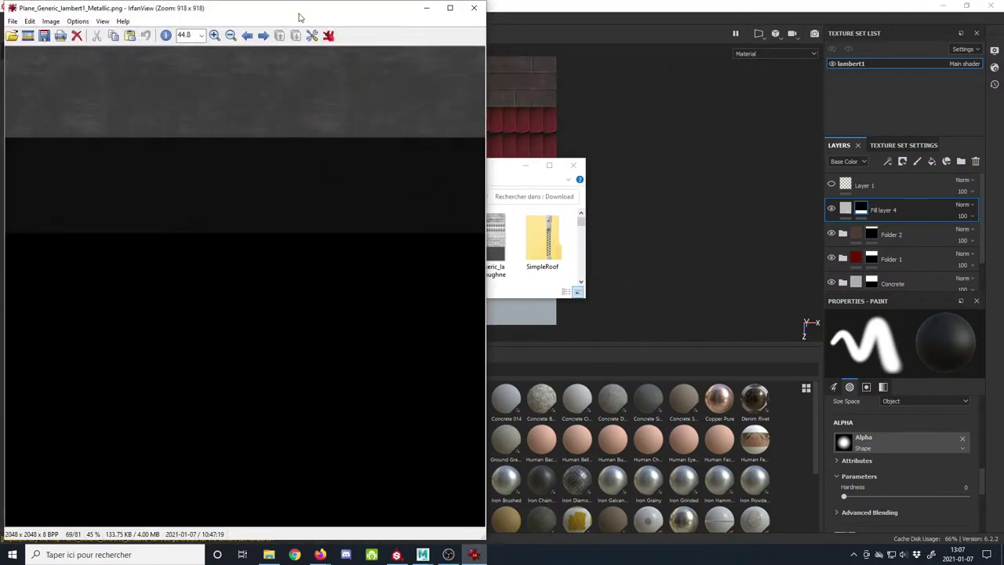
drag(301, 5, 781, 151)
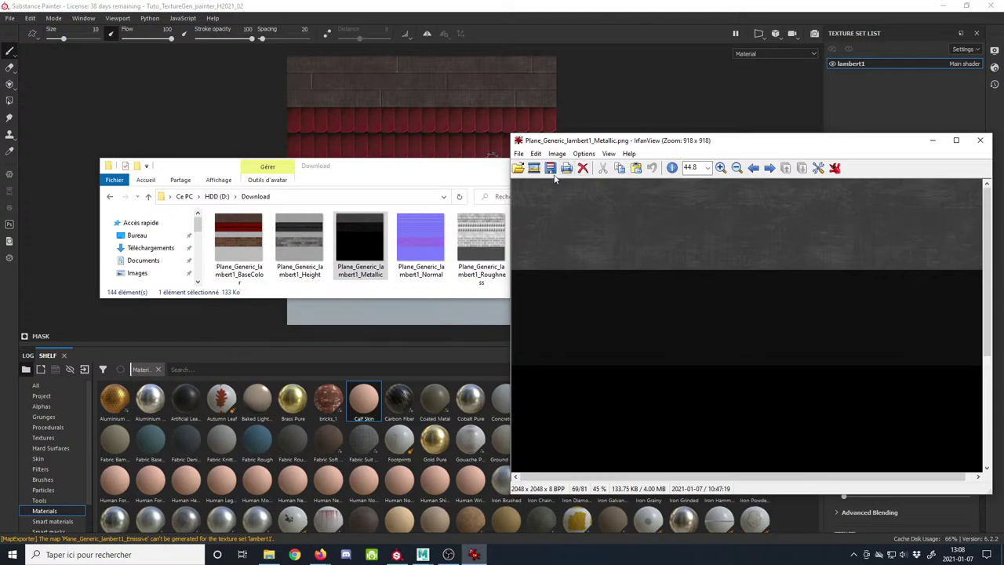
drag(630, 142, 554, 126)
click(904, 124)
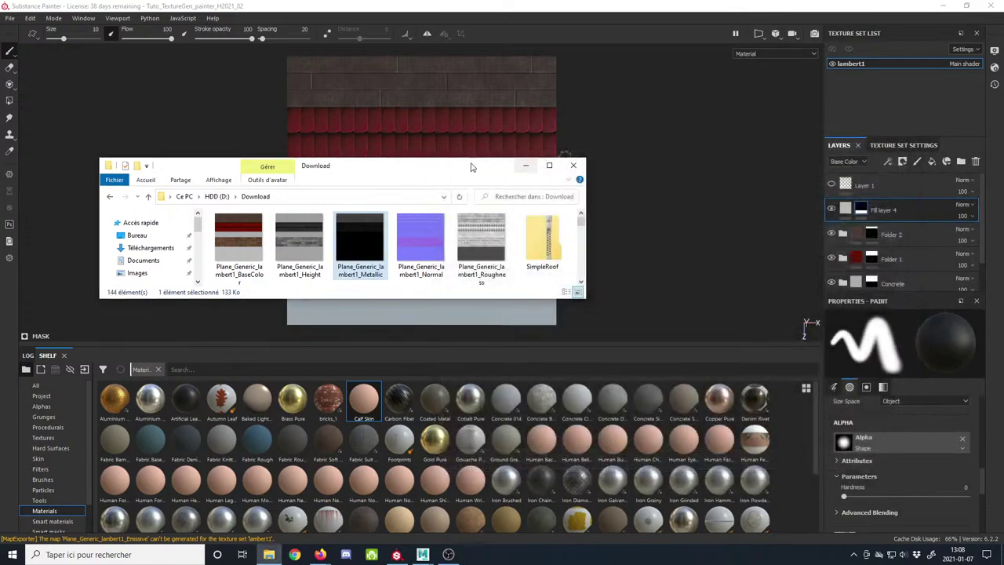
drag(475, 166, 0, 157)
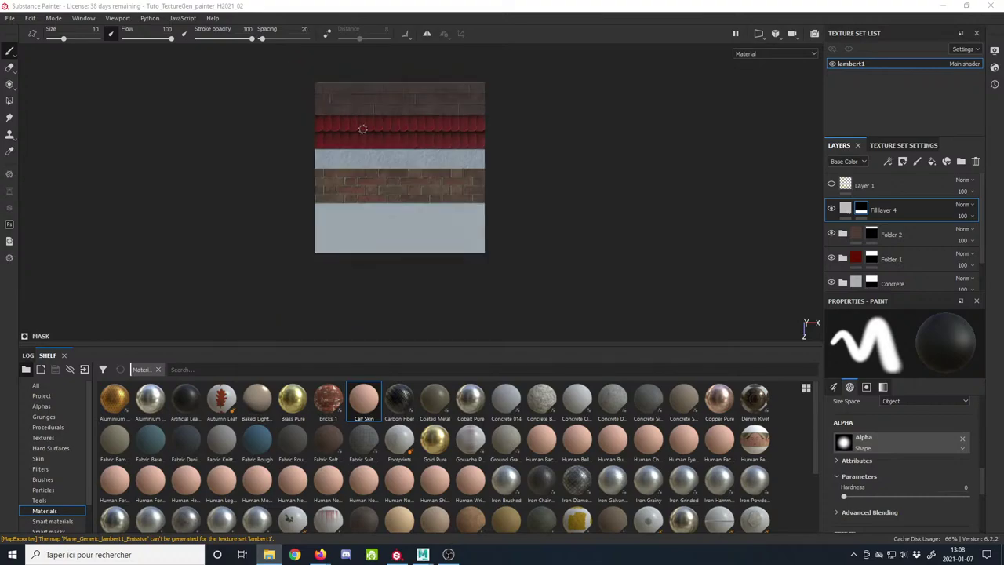
Step: Examine the red roof-tile band of the texture sheet up close and review the whole sheet in Substance Painter
scroll(361, 132, up, 5)
scroll(354, 215, down, 1)
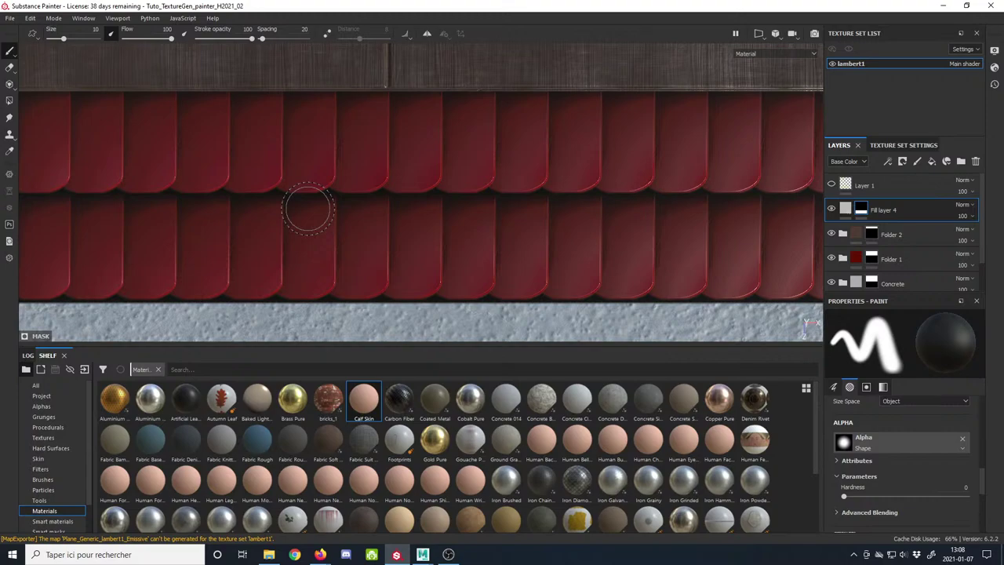
scroll(326, 229, down, 6)
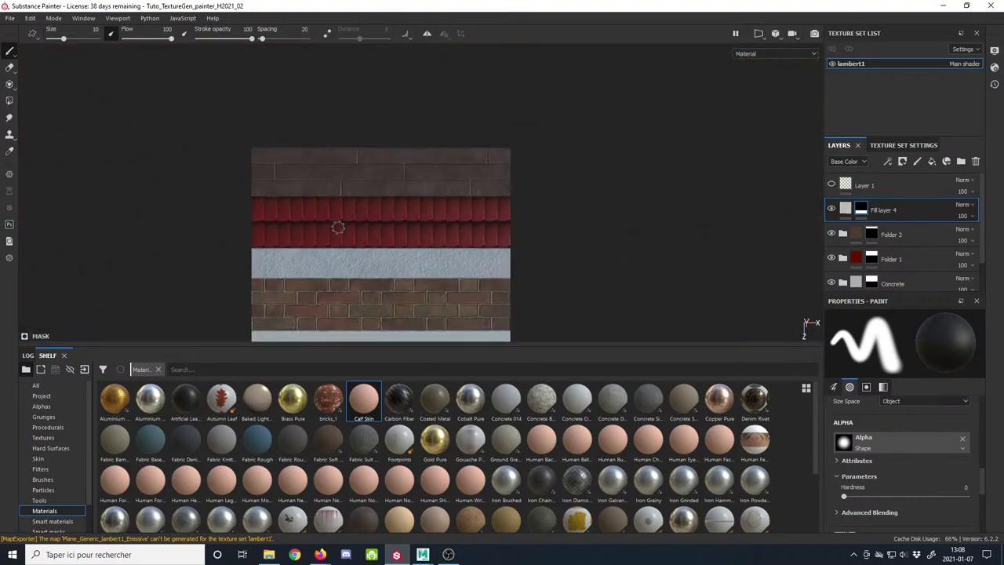
alt+middle_drag(338, 227, 322, 181)
alt+right_drag(313, 177, 287, 165)
alt+middle_drag(287, 165, 290, 150)
alt+right_drag(289, 150, 296, 186)
alt+middle_drag(296, 186, 299, 168)
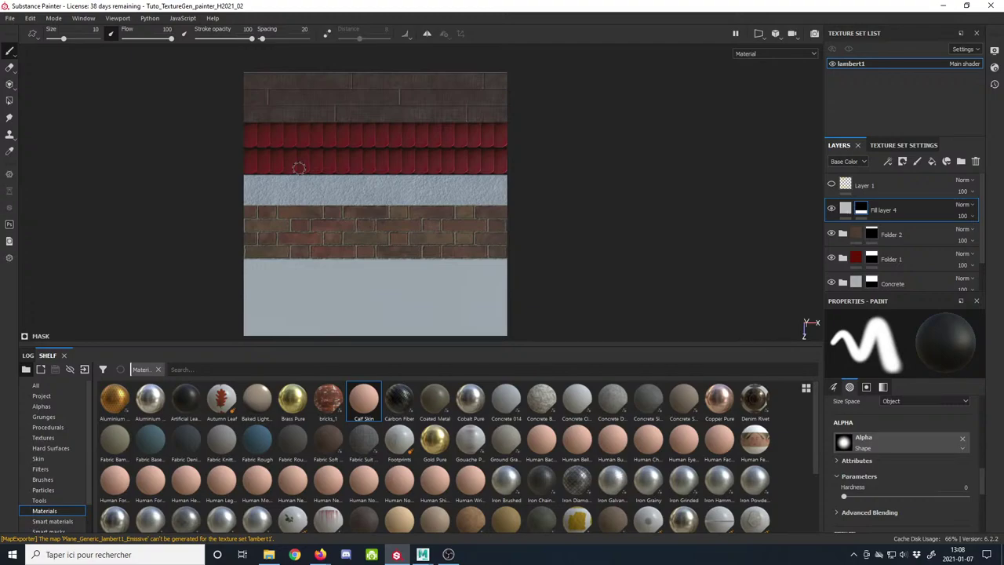
Step: Switch to the house scene in Maya and deselect all of the house's objects
click(268, 554)
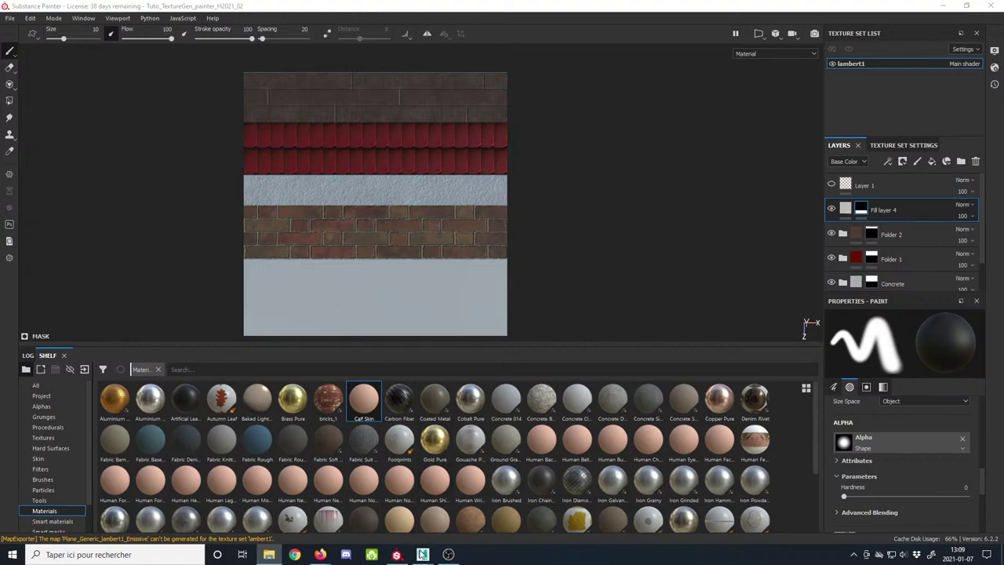
mouse_move(422, 555)
click(452, 502)
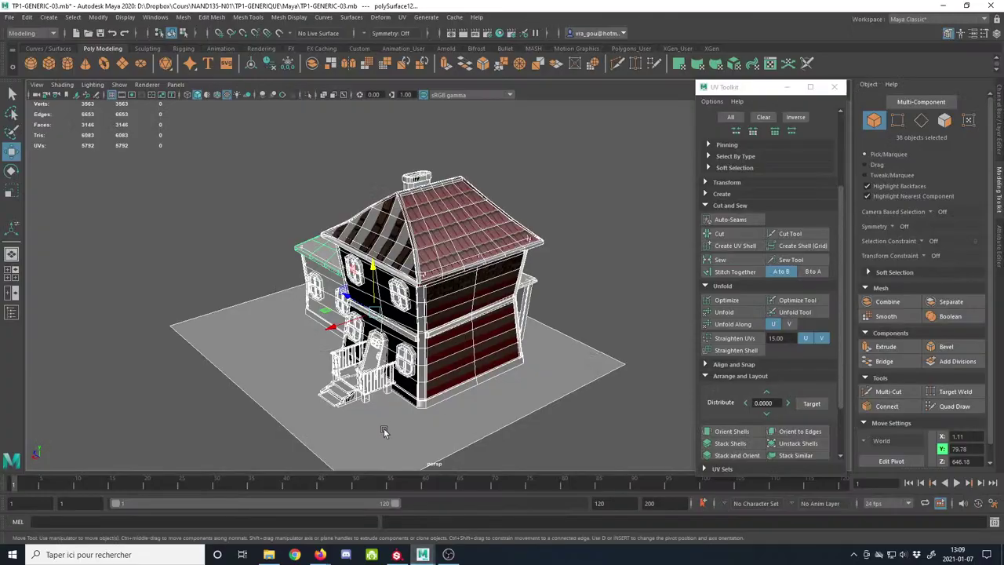
scroll(440, 400, down, 2)
alt+drag(441, 400, 349, 313)
alt+right_drag(349, 313, 517, 281)
click(544, 191)
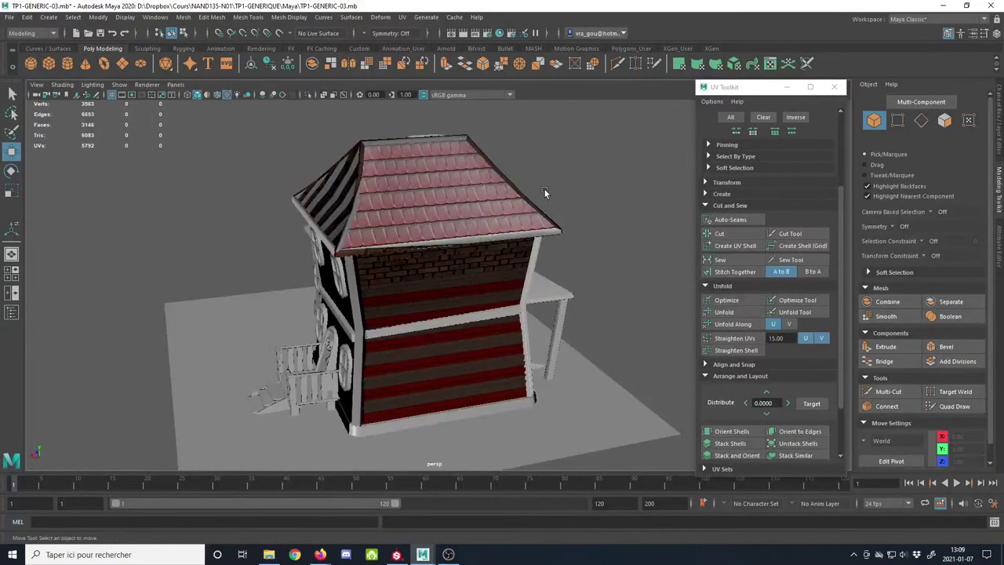
Step: Examine the house from several sides, checking the textured walls, gable, garage roof and trim band between the floors
alt+middle_drag(544, 191, 494, 195)
alt+drag(365, 329, 316, 202)
click(402, 195)
click(365, 312)
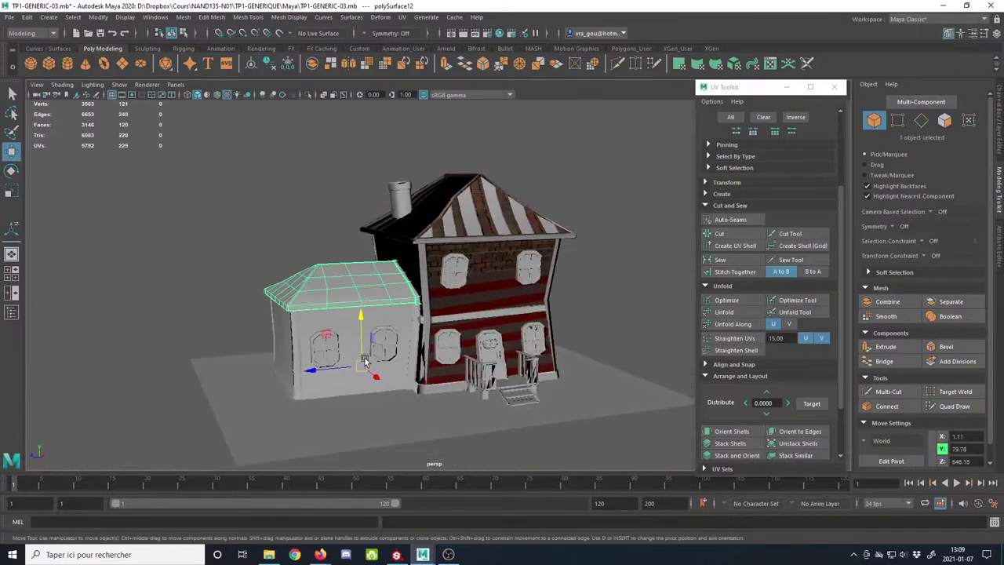
click(453, 321)
alt+drag(453, 321, 330, 304)
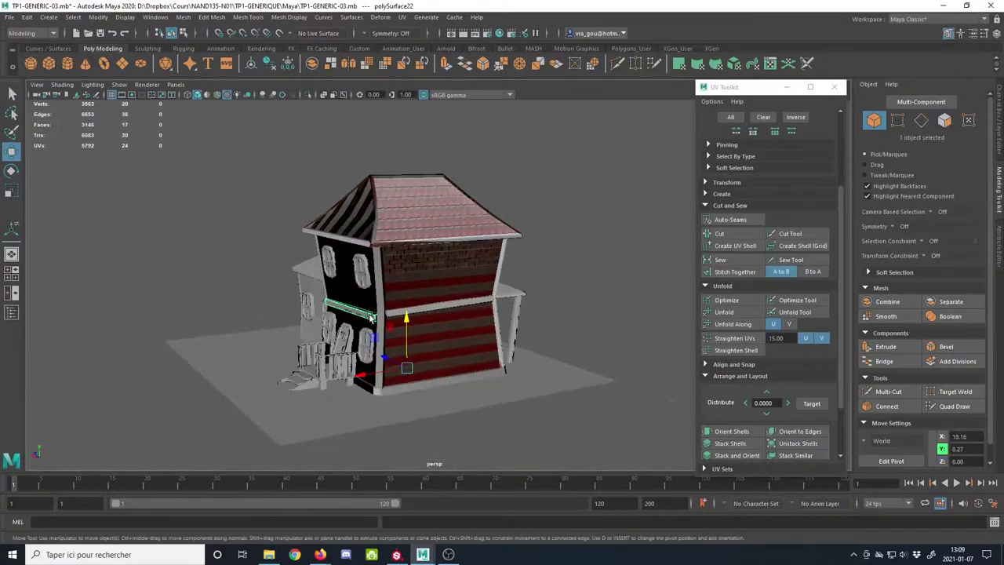
alt+right_drag(330, 304, 413, 280)
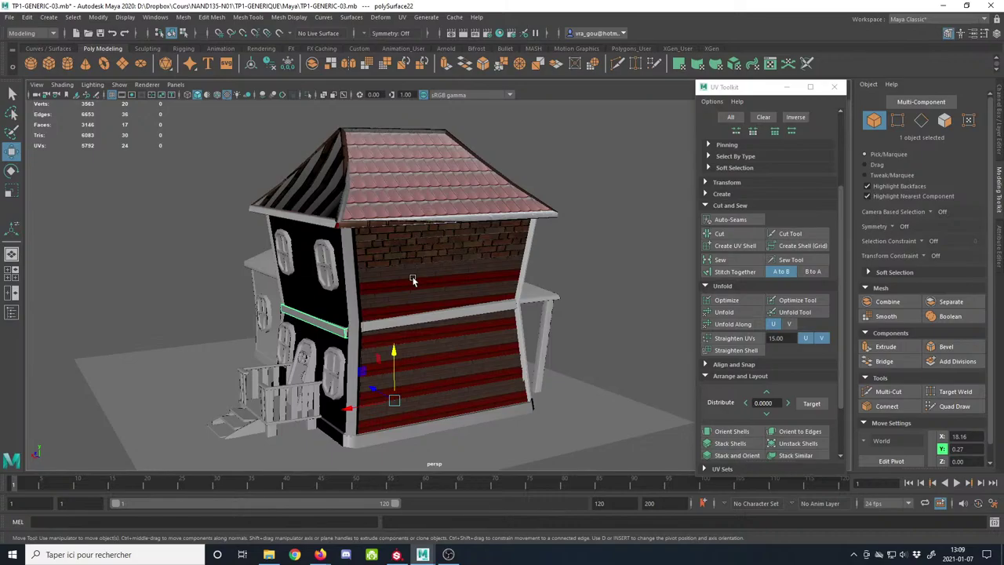
alt+drag(414, 281, 393, 320)
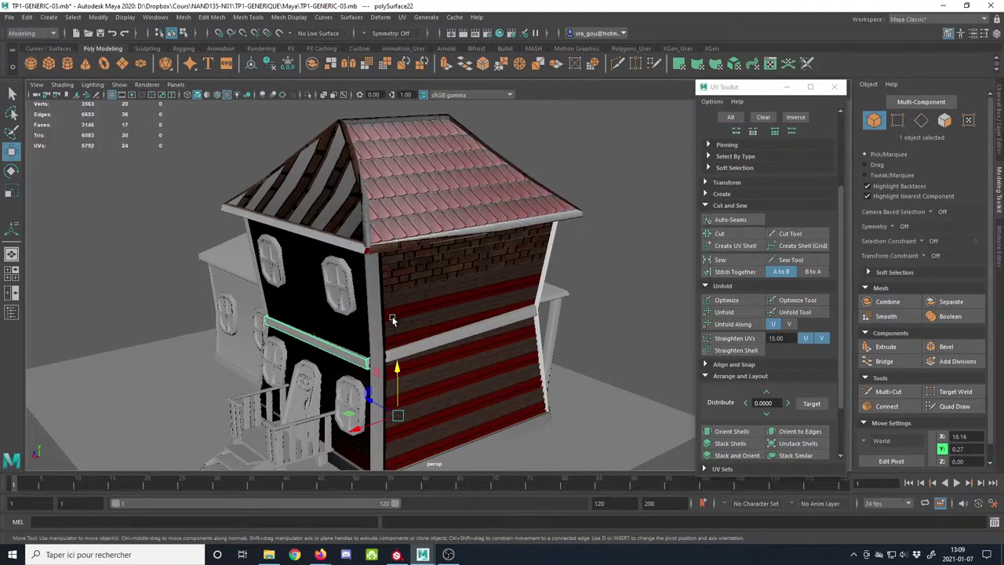
alt+right_drag(392, 318, 264, 303)
mouse_move(265, 303)
alt+mouse_down()
mouse_move(363, 296)
mouse_move(267, 298)
alt+mouse_up()
alt+right_drag(268, 299, 417, 342)
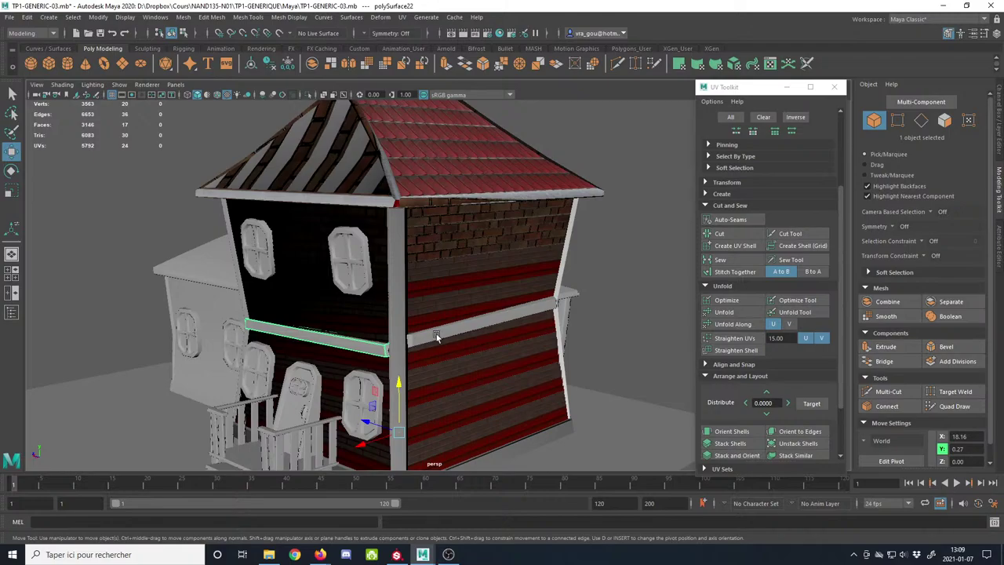
alt+right_drag(415, 294, 345, 271)
alt+drag(345, 272, 442, 269)
scroll(302, 263, up, 2)
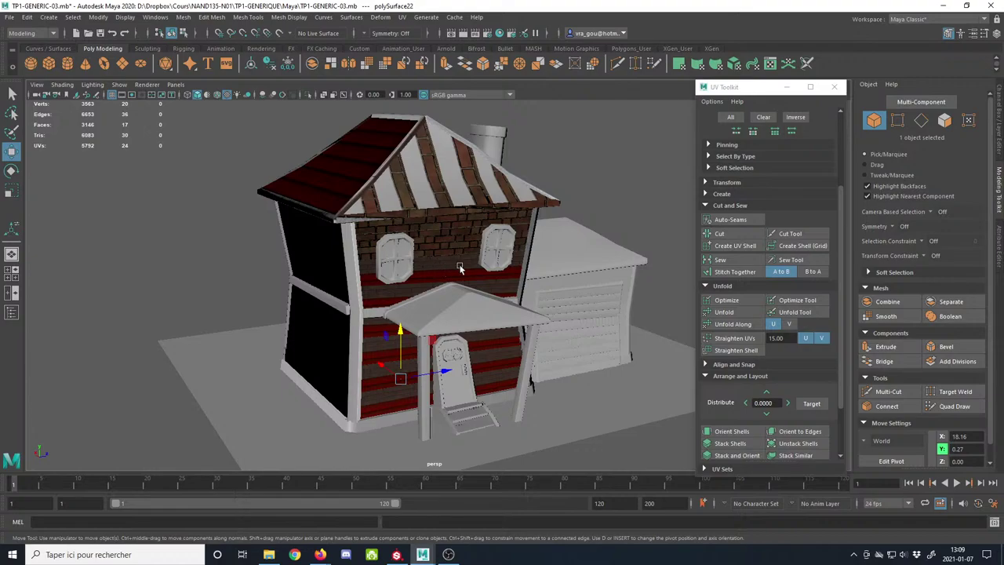
alt+drag(462, 269, 570, 279)
Step: Select the main roof and examine how the tile texture lies across its slopes
click(418, 232)
alt+middle_drag(416, 231, 422, 247)
alt+right_drag(423, 246, 457, 287)
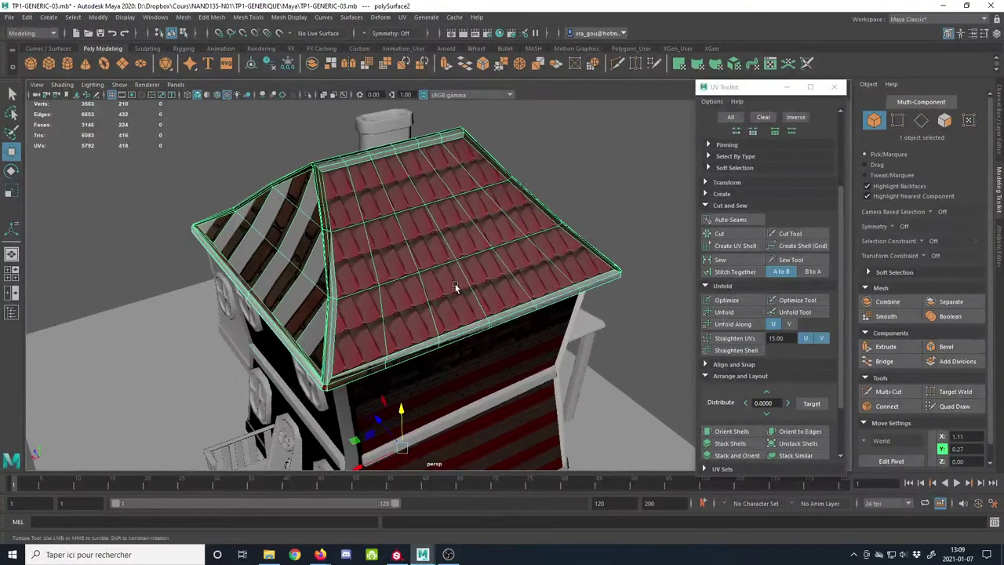
alt+drag(457, 287, 433, 285)
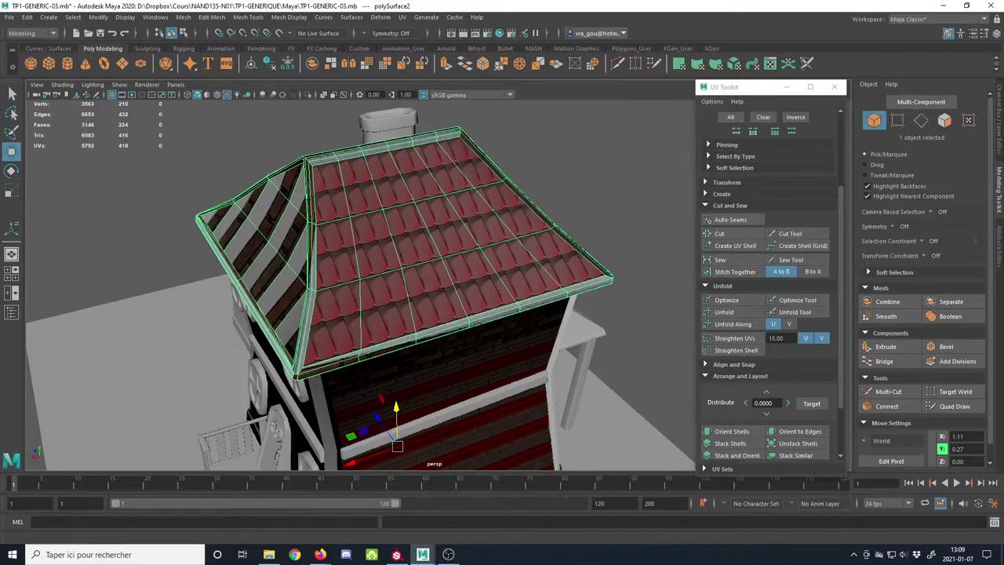
click(269, 555)
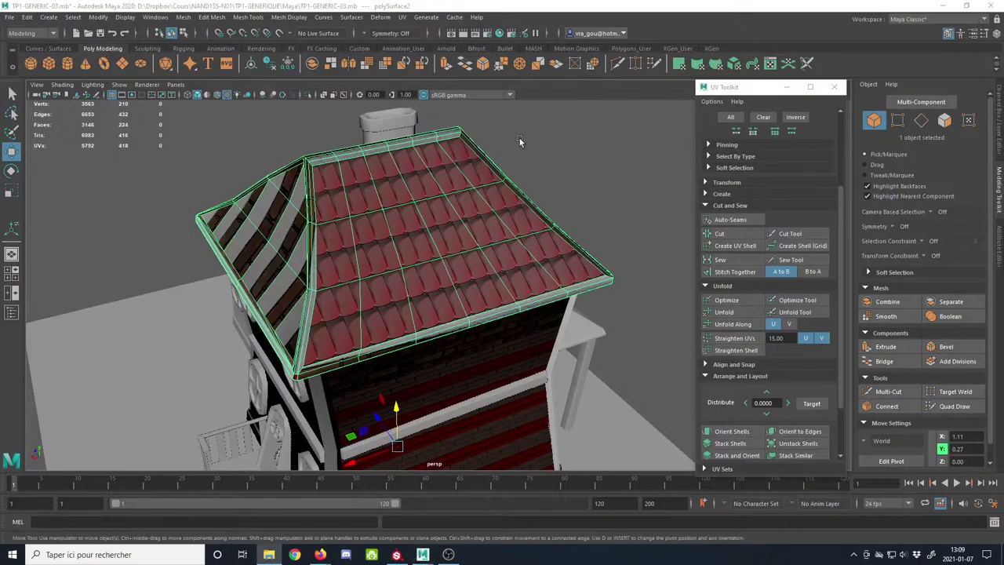
alt+drag(553, 220, 535, 202)
alt+right_drag(535, 203, 485, 197)
Step: Create a new Blinn material in Hypershade and rename it Generic_Map
click(500, 33)
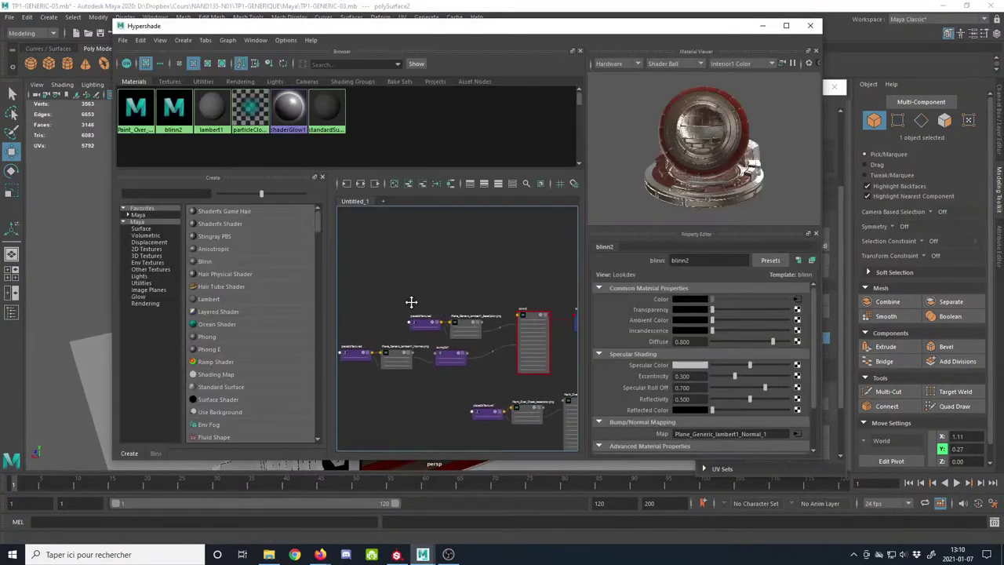
click(211, 264)
drag(383, 244, 480, 309)
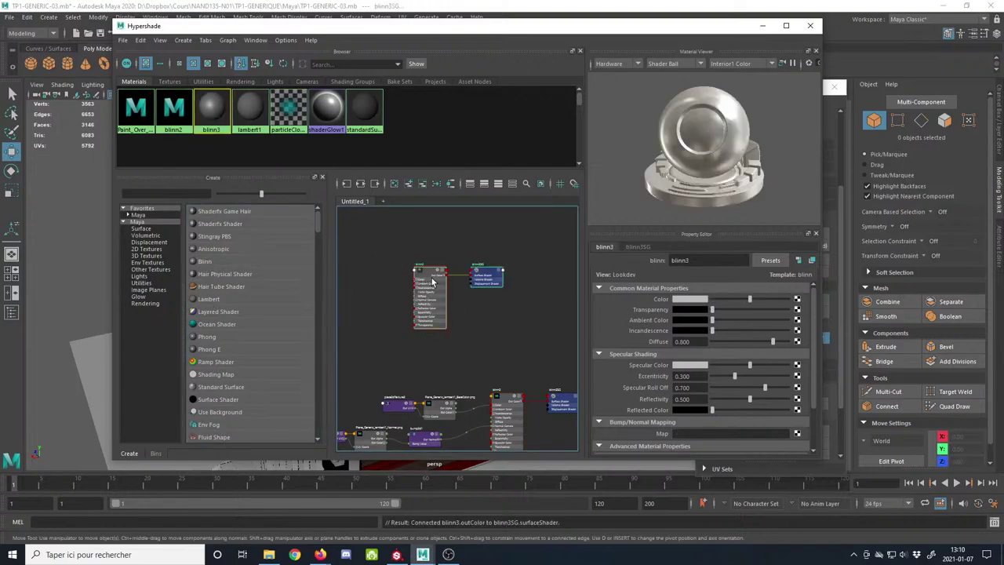
drag(430, 275, 452, 262)
key(f)
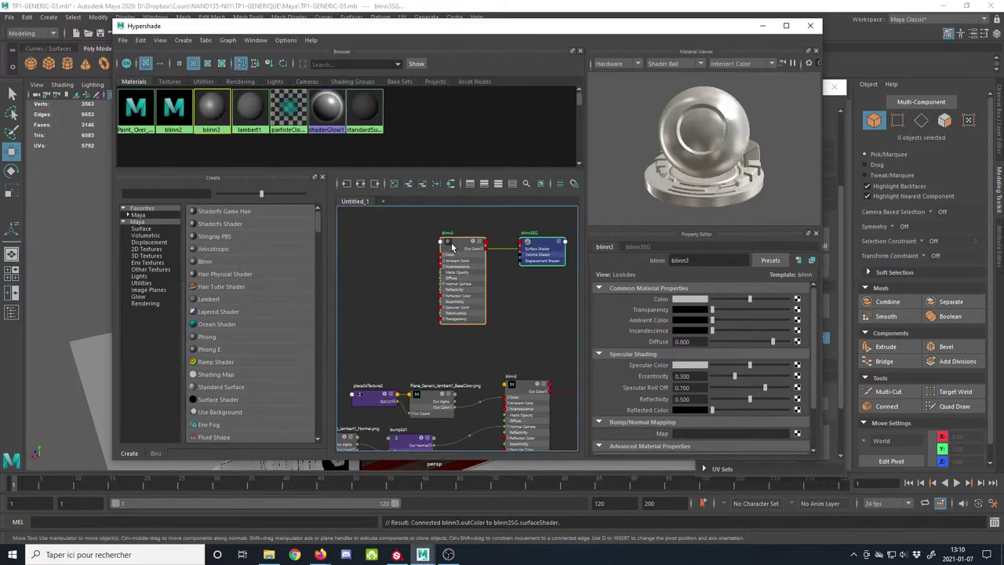
scroll(444, 272, down, 6)
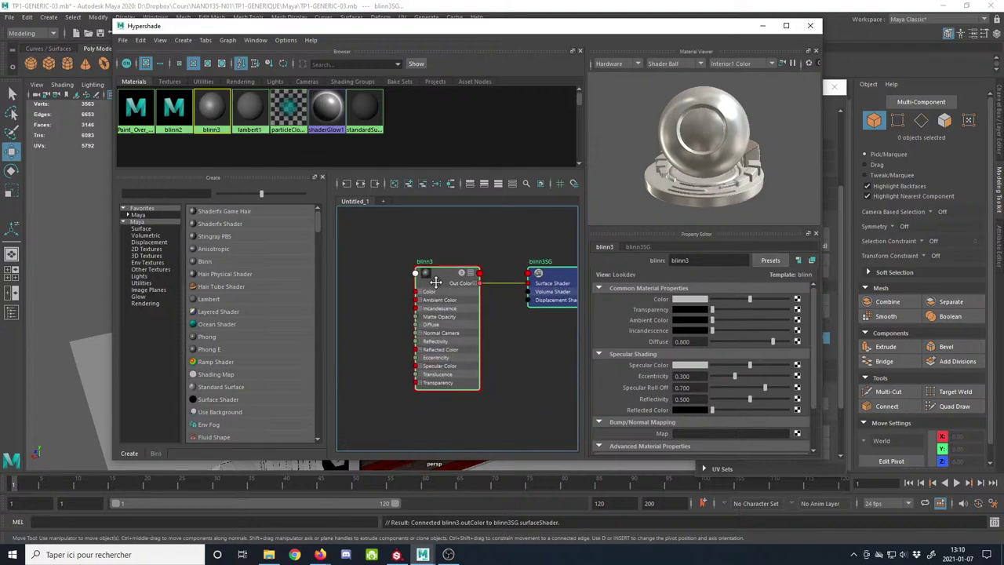
scroll(415, 277, up, 2)
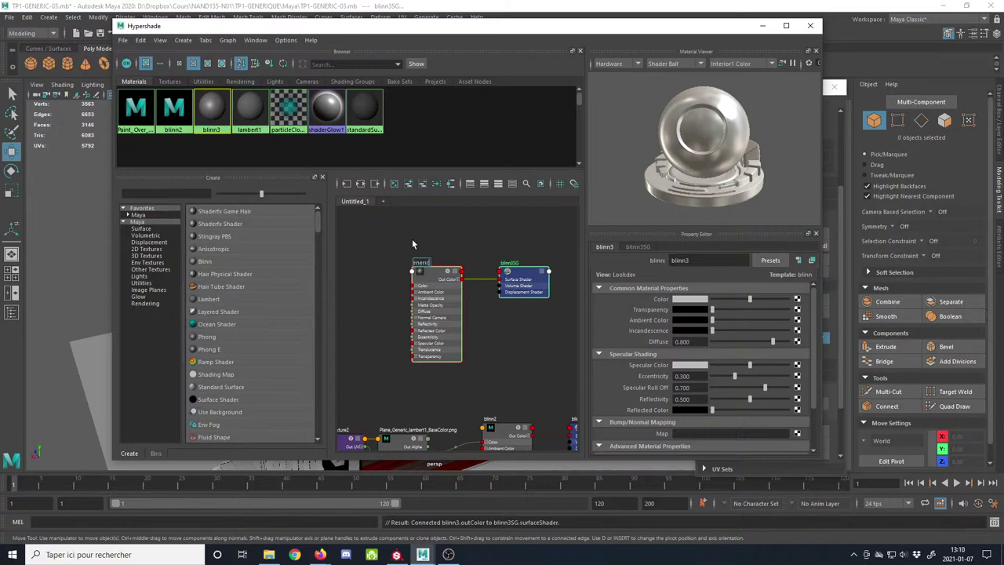
text(ap)
key(Return)
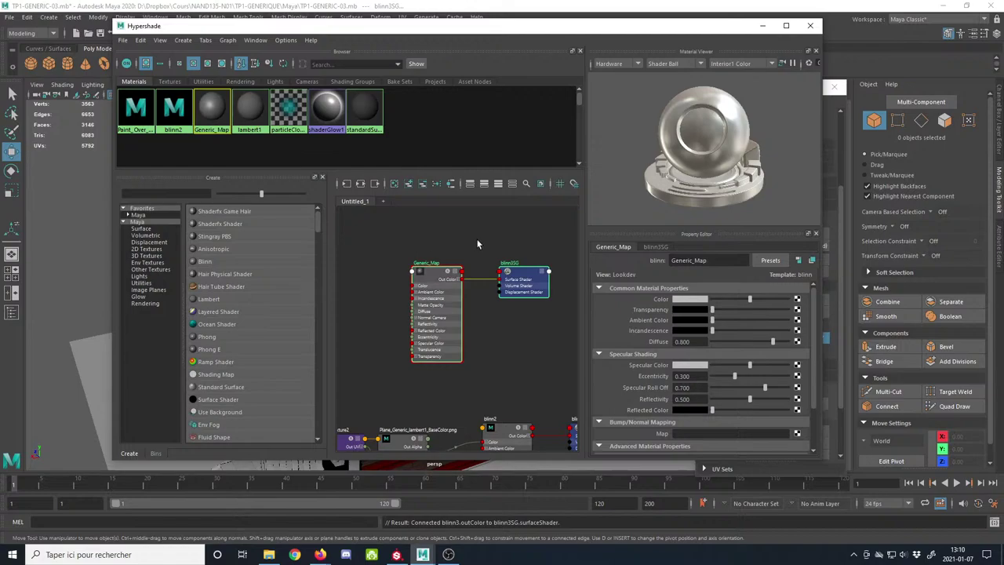
Step: Import Plane_Generic_lambert1_BaseColor.png from the Download folder into the node graph and connect it to Generic_Map's Color
scroll(476, 244, down, 2)
alt+middle_drag(415, 240, 429, 245)
scroll(430, 244, up, 4)
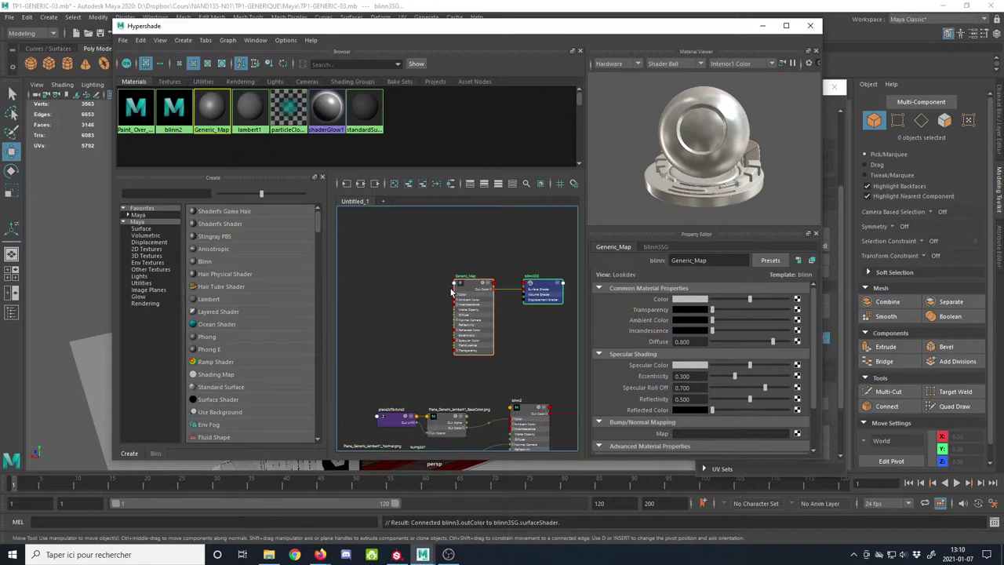
scroll(435, 283, down, 1)
mouse_move(434, 282)
alt+middle_down()
mouse_move(454, 288)
mouse_move(429, 272)
mouse_move(427, 291)
mouse_move(427, 281)
alt+middle_up()
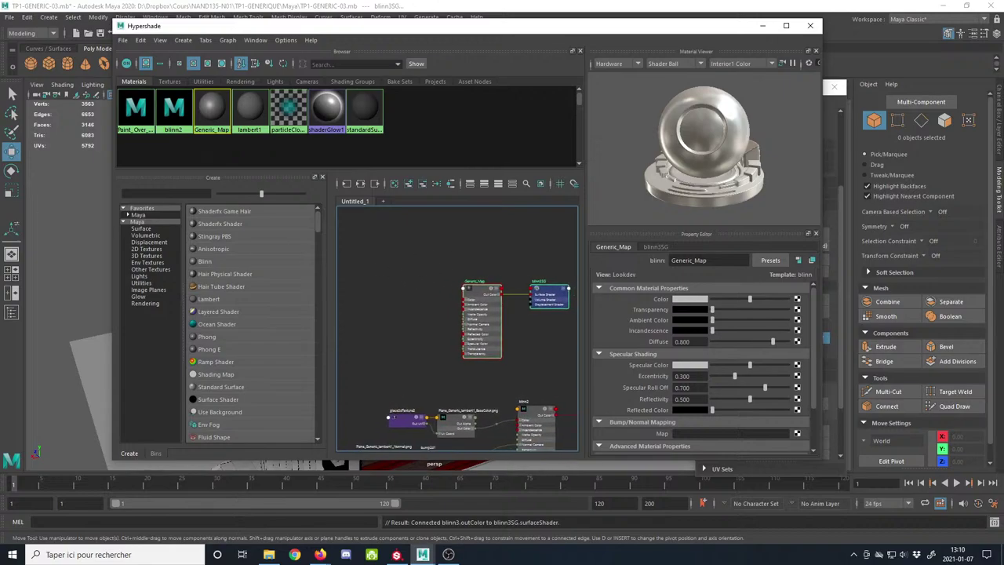
drag(0, 252, 373, 277)
drag(442, 245, 463, 296)
alt+middle_drag(405, 331, 416, 324)
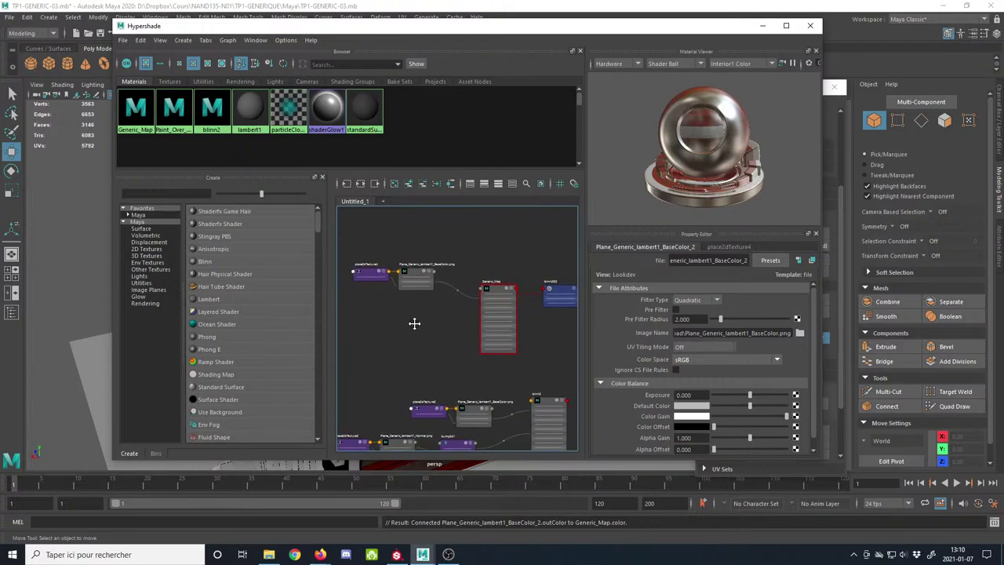
Step: Import Plane_Generic_lambert1_Normal.png into the node graph and place a Bump 2d node beside it
drag(205, 252, 377, 331)
click(420, 336)
click(167, 193)
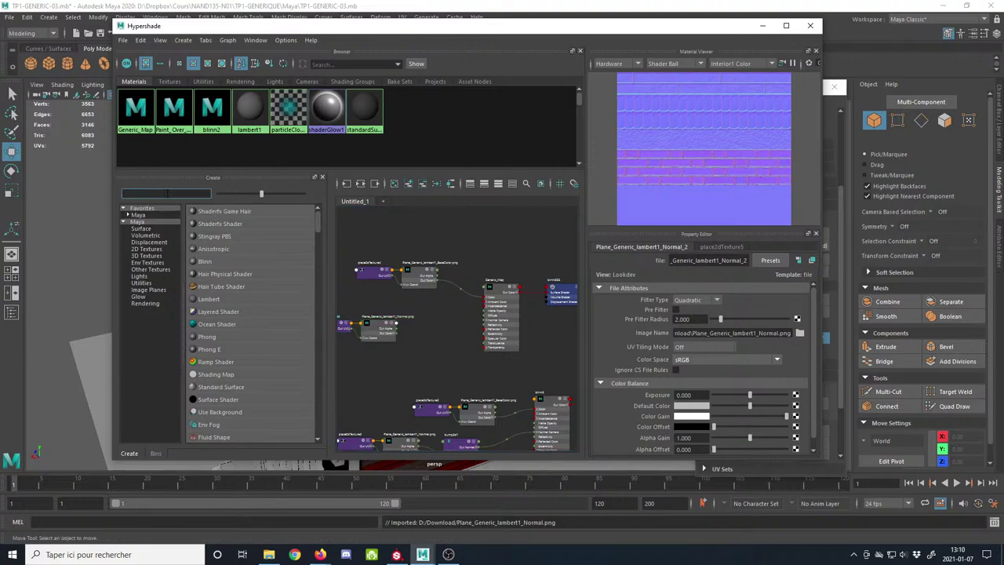
text(2)
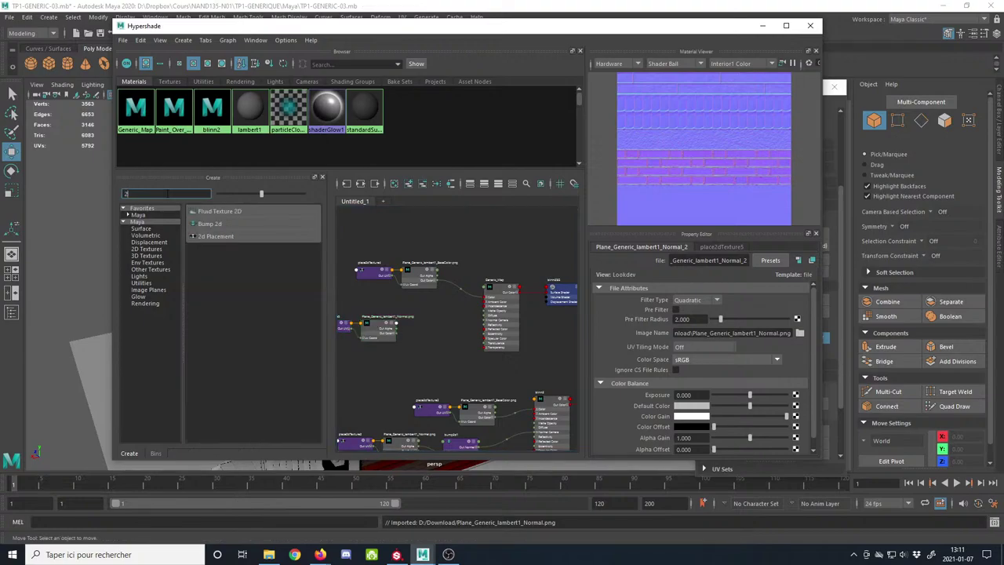
click(218, 224)
drag(451, 232, 419, 329)
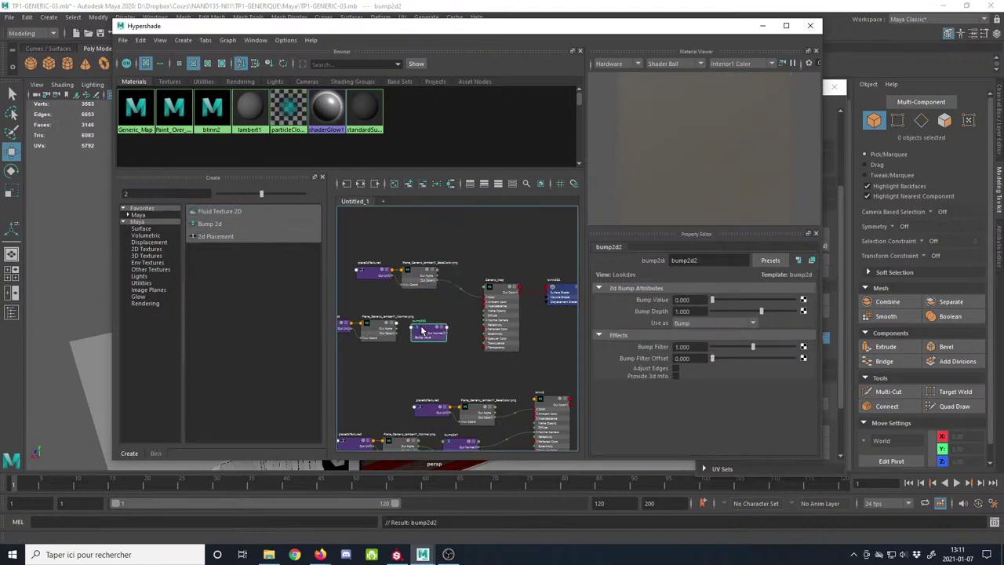
Step: Connect the Out Alpha of the Plane_Generic_lambert1_Normal.png node to the Bump Value of the new Bump 2d node
scroll(414, 342, up, 5)
scroll(396, 342, down, 3)
alt+middle_drag(385, 354, 418, 354)
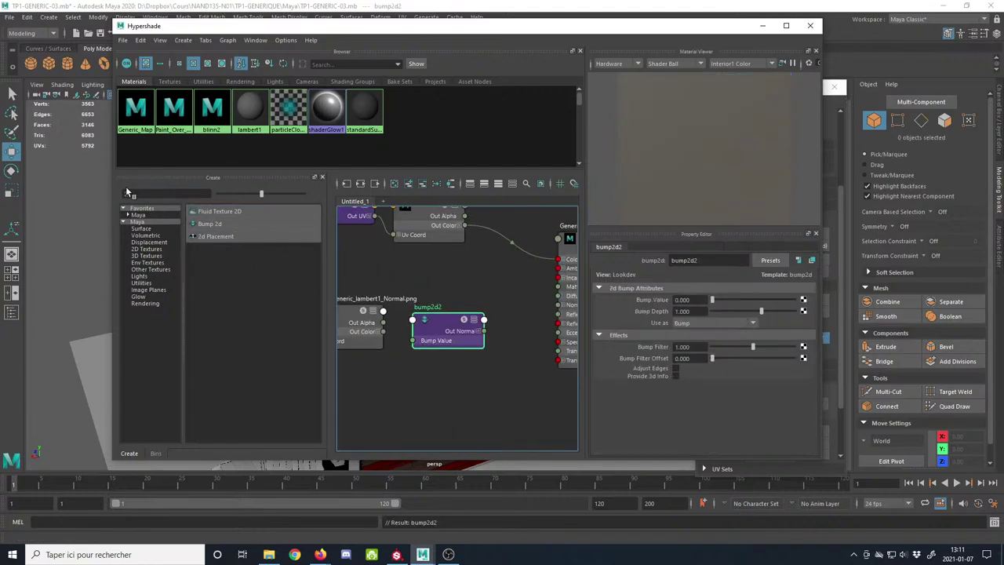
click(132, 194)
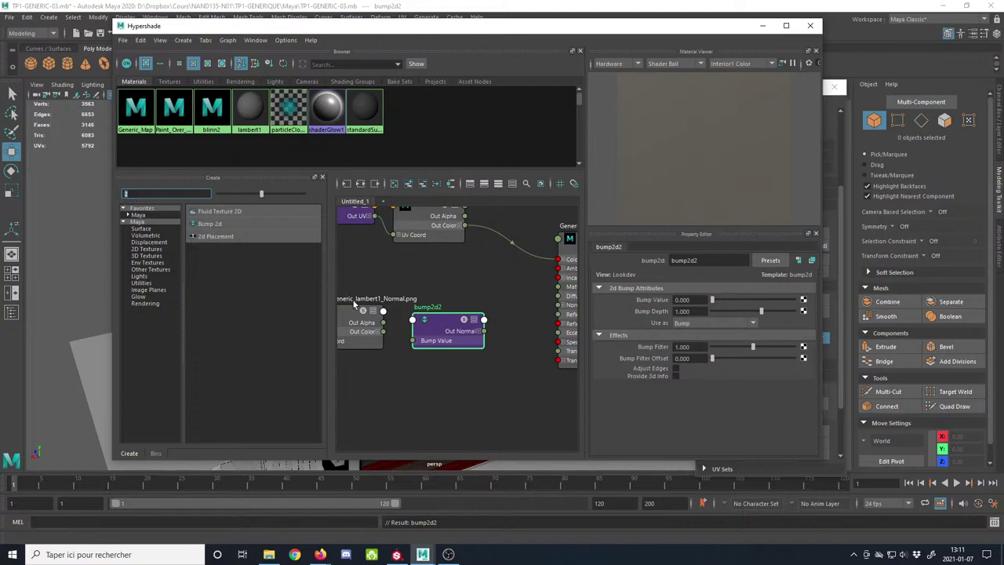
drag(386, 336, 421, 347)
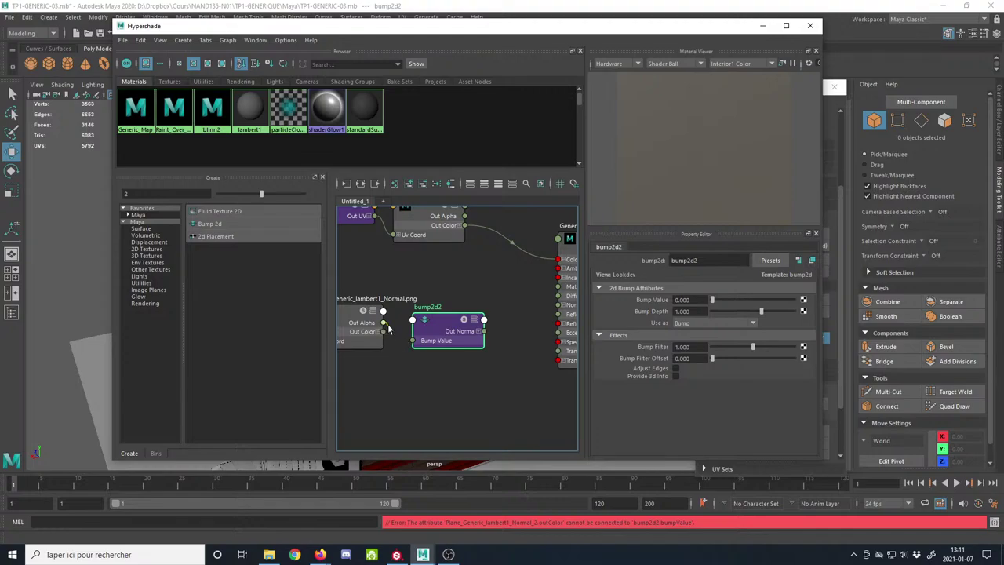
drag(416, 340, 414, 341)
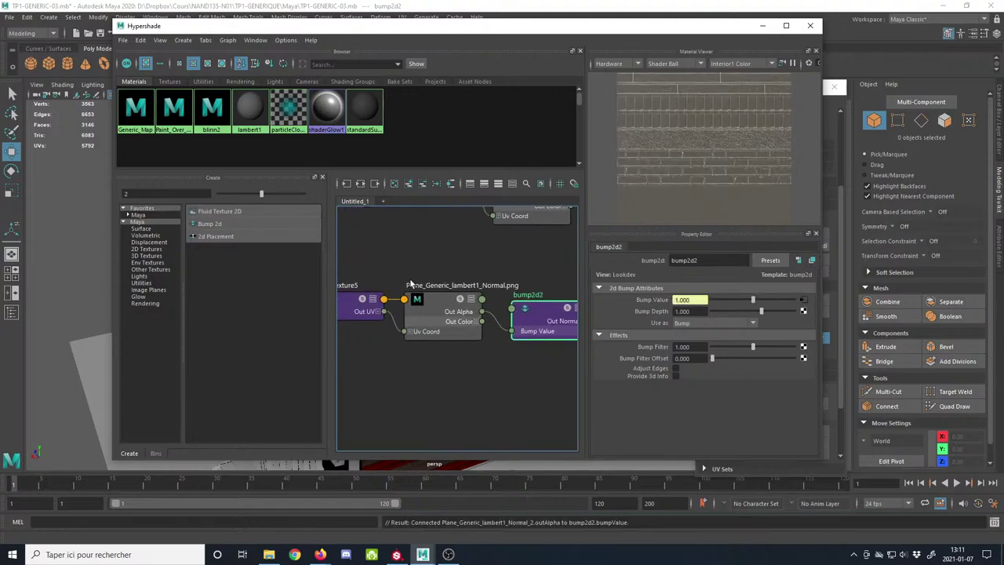
Step: Set the bump node to use Tangent Space Normals and connect its Out Normal to Generic_Map's Normal Camera
alt+middle_drag(510, 324, 337, 330)
drag(379, 322, 394, 308)
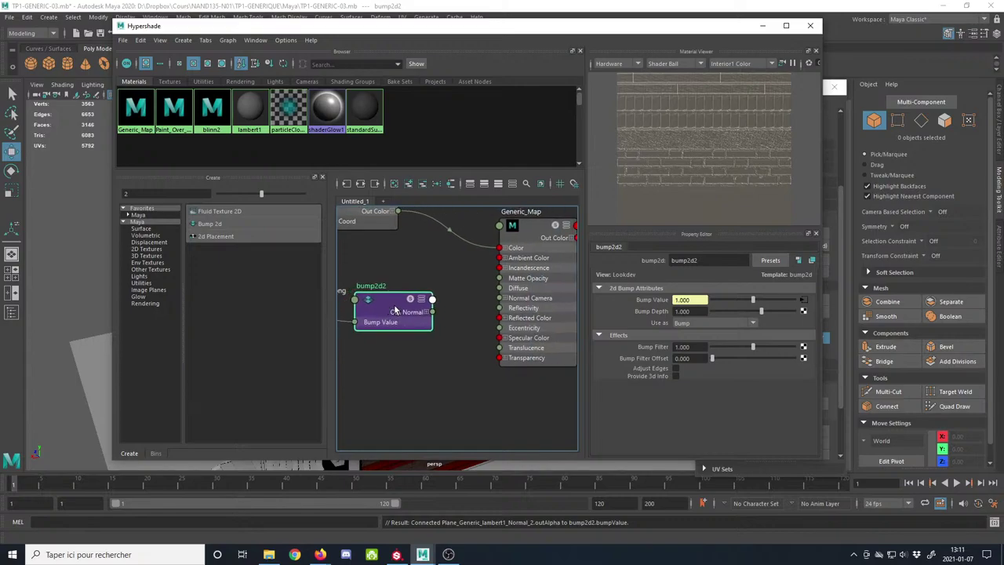
click(685, 322)
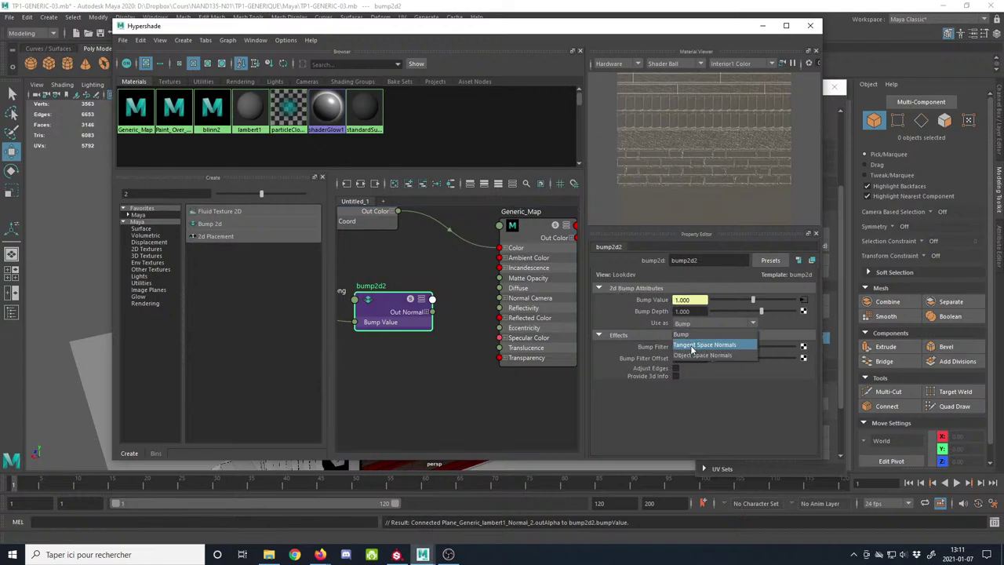
click(692, 345)
alt+middle_drag(457, 360, 442, 364)
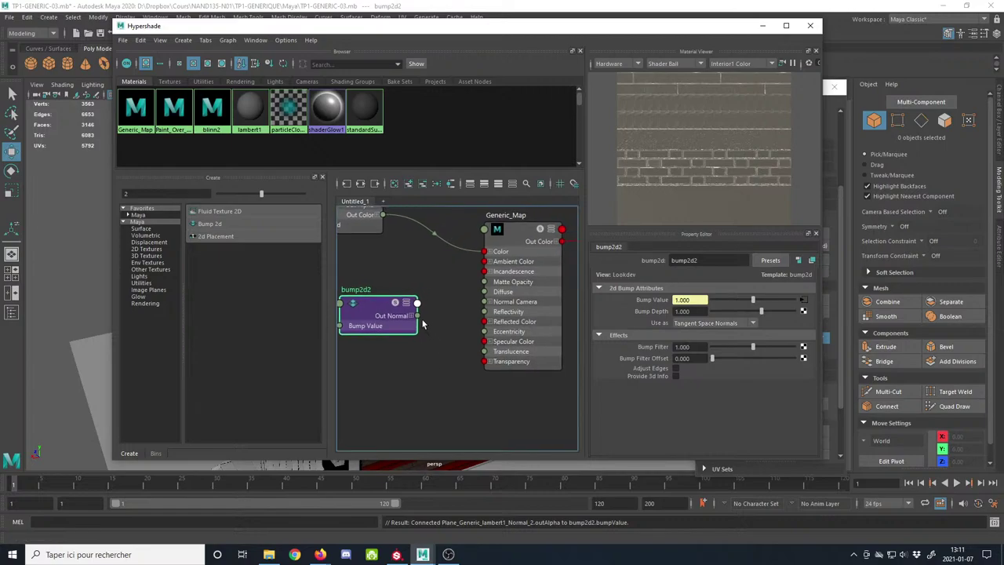
click(487, 303)
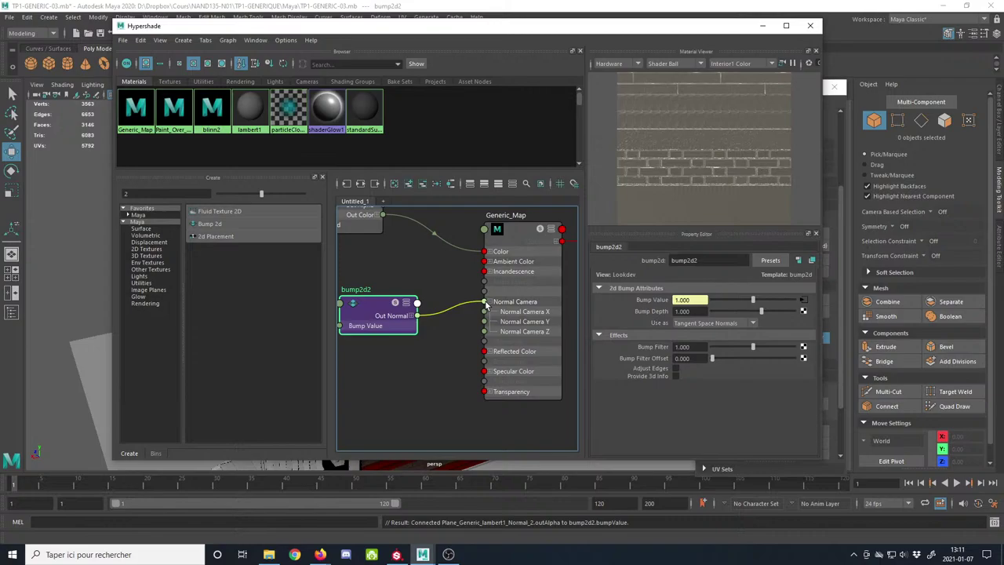
drag(485, 304, 483, 303)
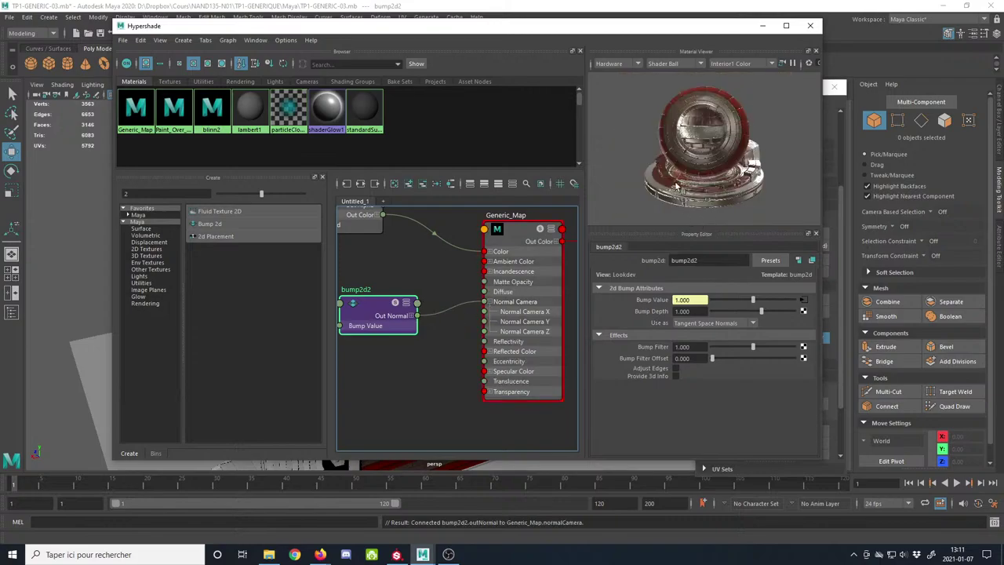
Step: Move the normal map's placement, file and bump nodes a little farther away from the Generic_Map node
scroll(365, 264, down, 5)
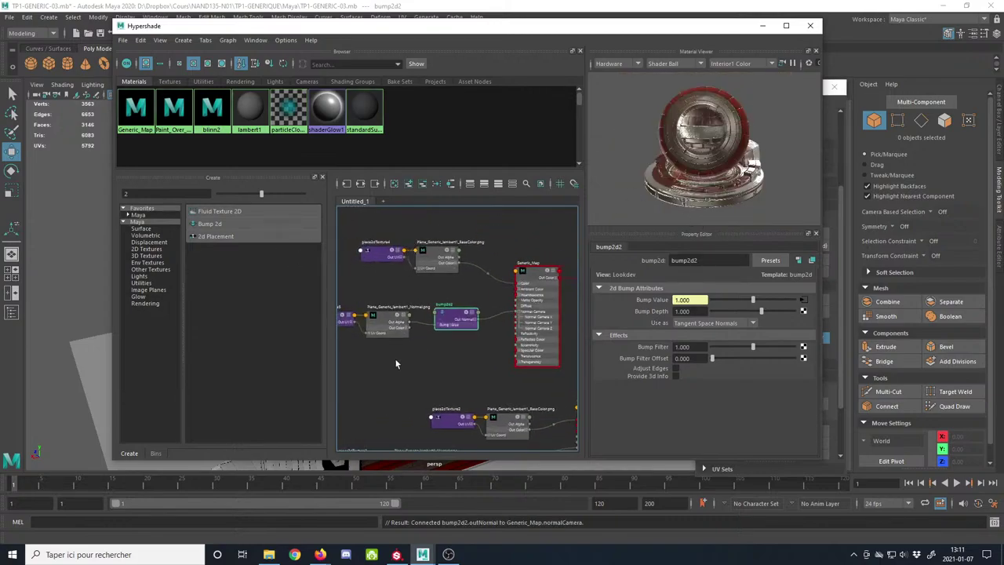
scroll(424, 316, down, 2)
drag(364, 238, 418, 255)
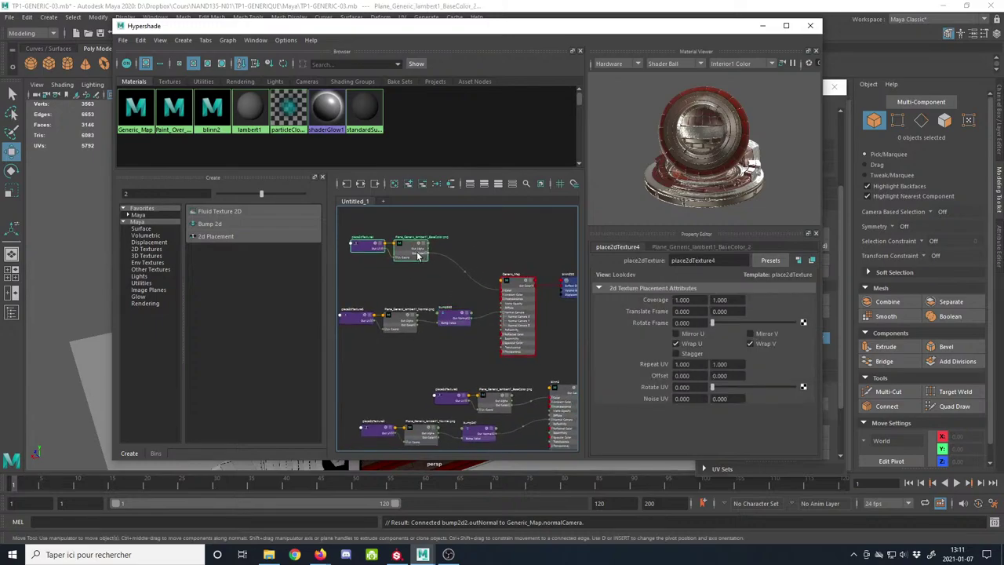
drag(350, 284, 454, 354)
drag(447, 317, 431, 304)
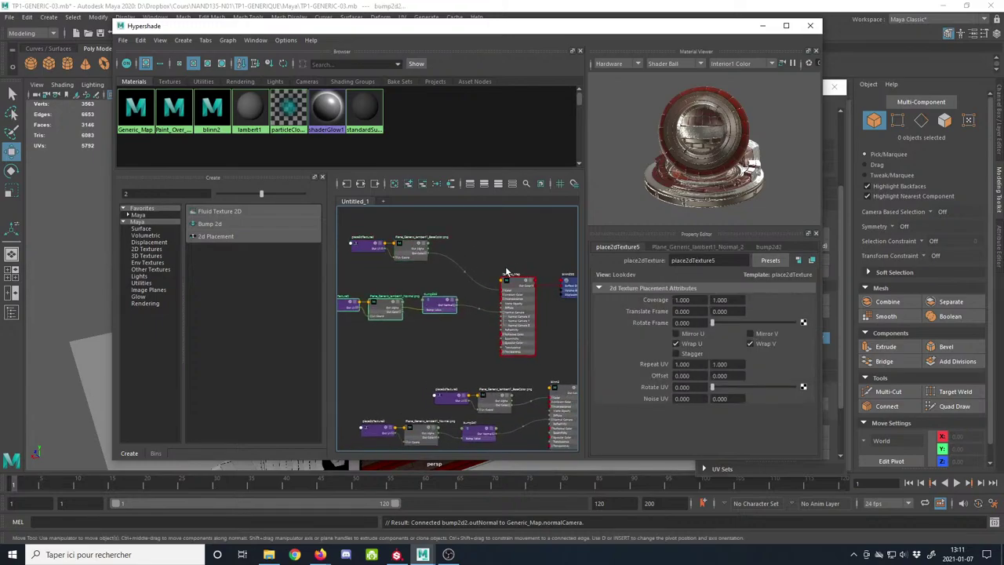
alt+middle_drag(505, 270, 442, 271)
alt+right_drag(442, 272, 502, 362)
alt+right_drag(428, 329, 376, 277)
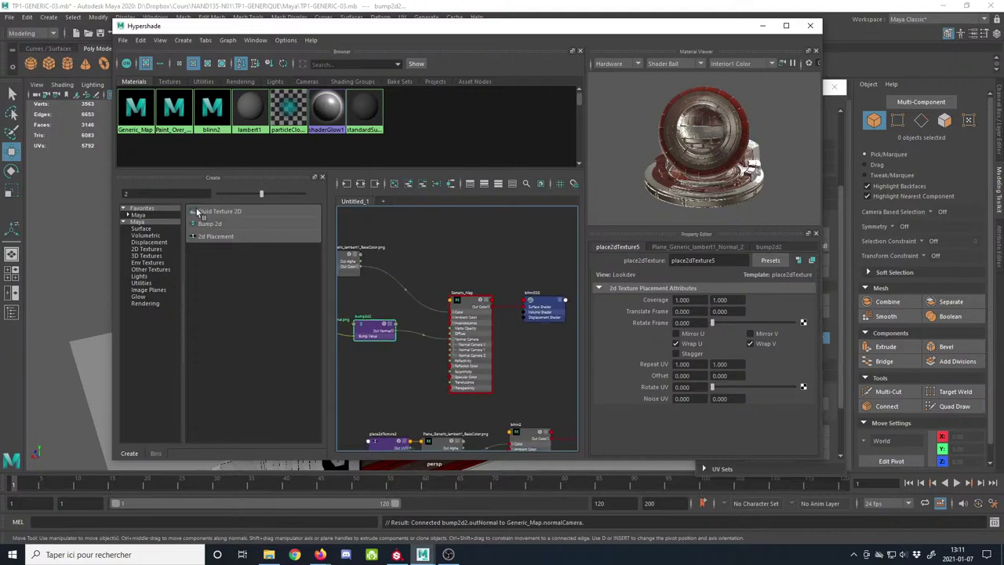
Step: Clear the search filter of the node creation list and look through its node types
drag(149, 195, 118, 195)
key(BackSpace)
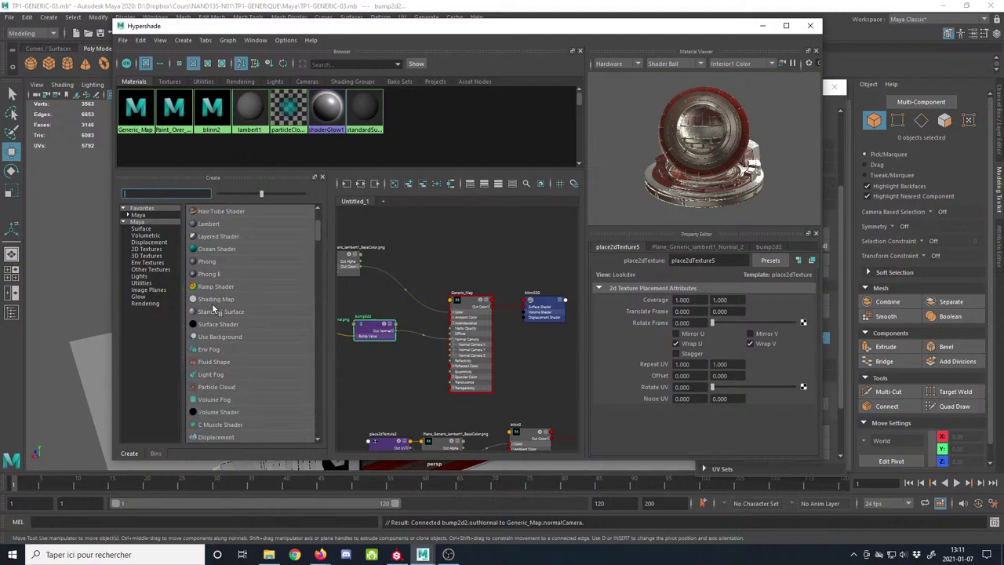
scroll(234, 352, down, 3)
scroll(237, 351, up, 3)
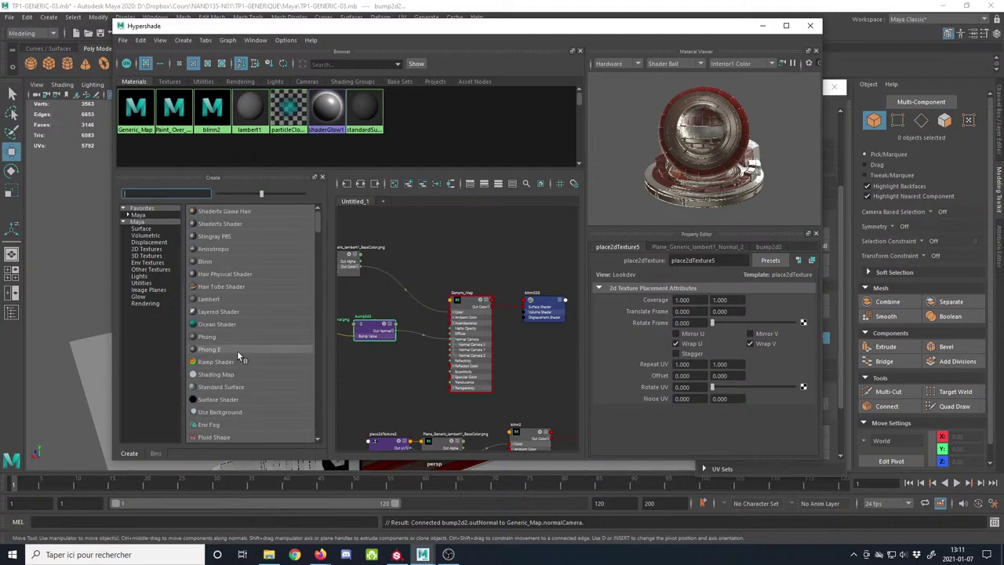
scroll(390, 338, down, 3)
Step: Select Generic_Map's texture nodes and examine the color and normal connections running to the material and its shading group
alt+right_drag(391, 338, 419, 403)
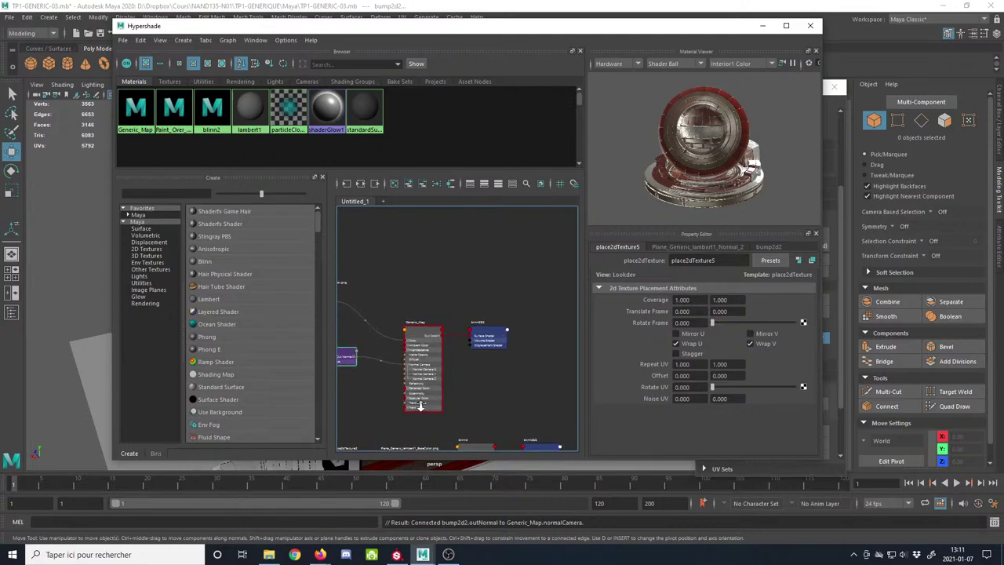
alt+middle_drag(419, 392, 487, 357)
alt+right_drag(402, 322, 416, 332)
alt+middle_drag(388, 321, 469, 316)
scroll(468, 314, down, 2)
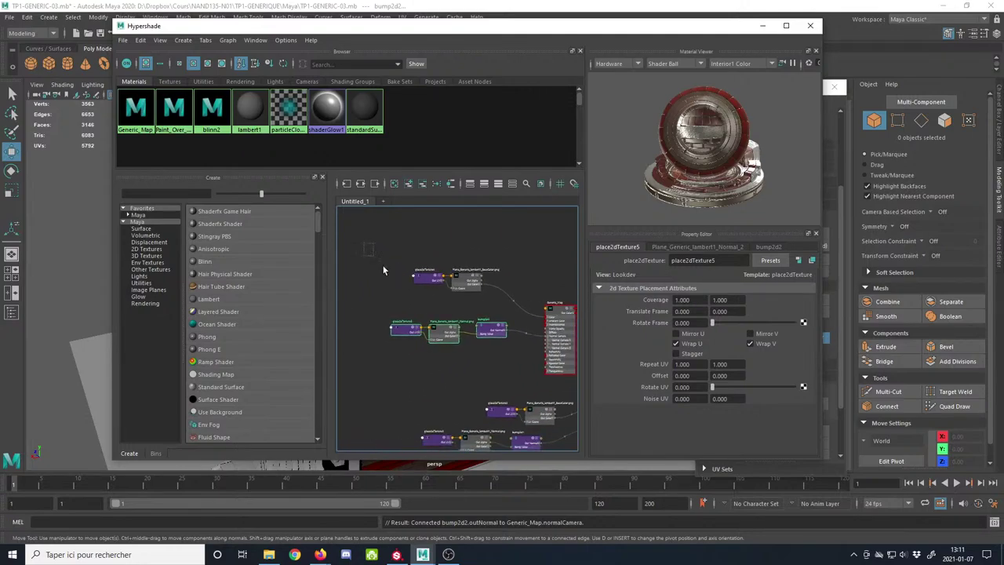
drag(488, 337, 513, 350)
alt+middle_drag(506, 302, 435, 307)
scroll(463, 320, up, 2)
alt+right_drag(391, 291, 428, 341)
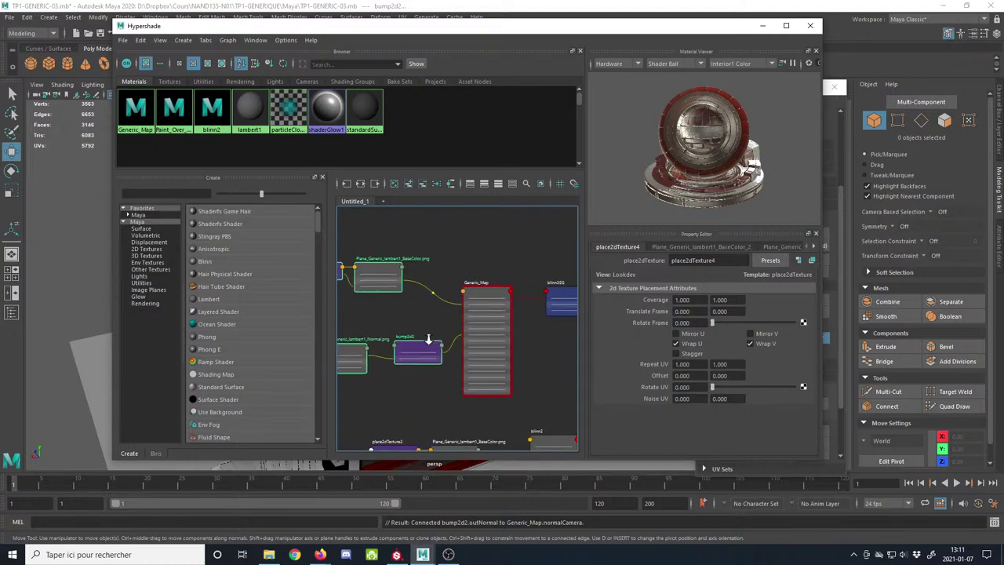
alt+middle_drag(426, 341, 401, 321)
scroll(395, 325, down, 1)
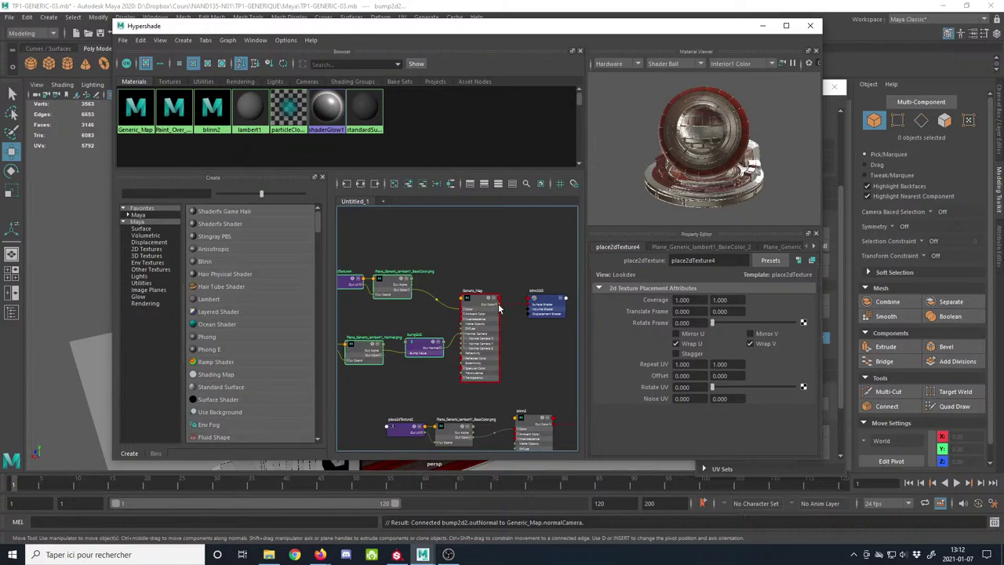
scroll(498, 325, up, 3)
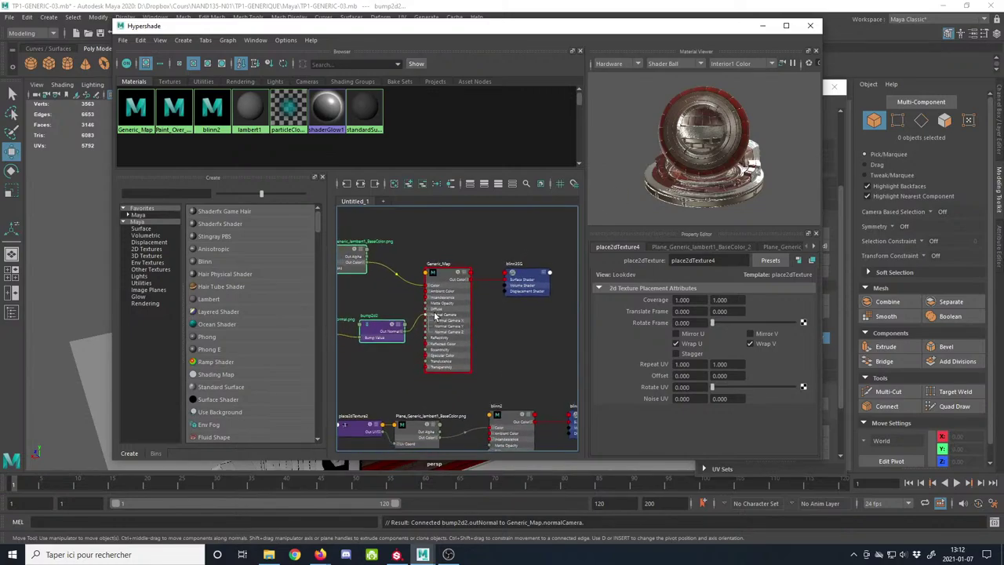
alt+middle_drag(435, 316, 448, 308)
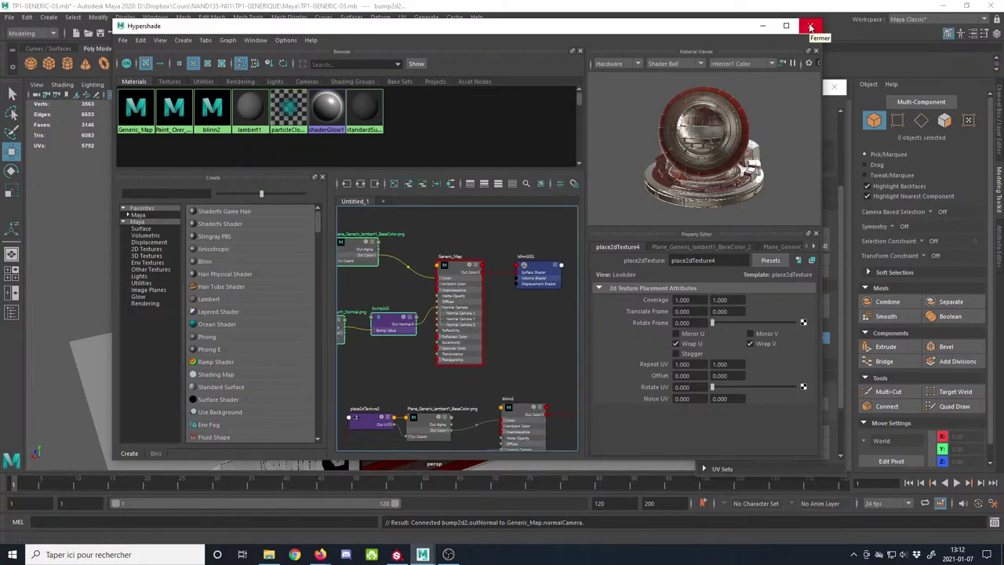
Step: Close Hypershade and the UV editor, and examine the house from several sides in the perspective view
click(811, 29)
click(835, 87)
scroll(564, 221, down, 3)
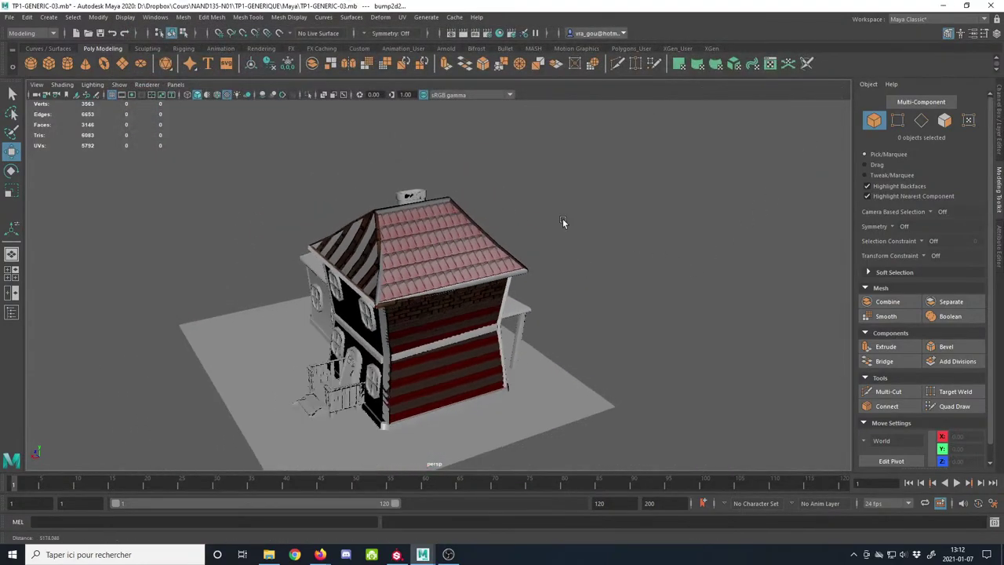
alt+middle_drag(580, 258, 578, 230)
alt+drag(218, 142, 226, 294)
alt+right_drag(227, 293, 343, 277)
alt+middle_drag(343, 276, 357, 315)
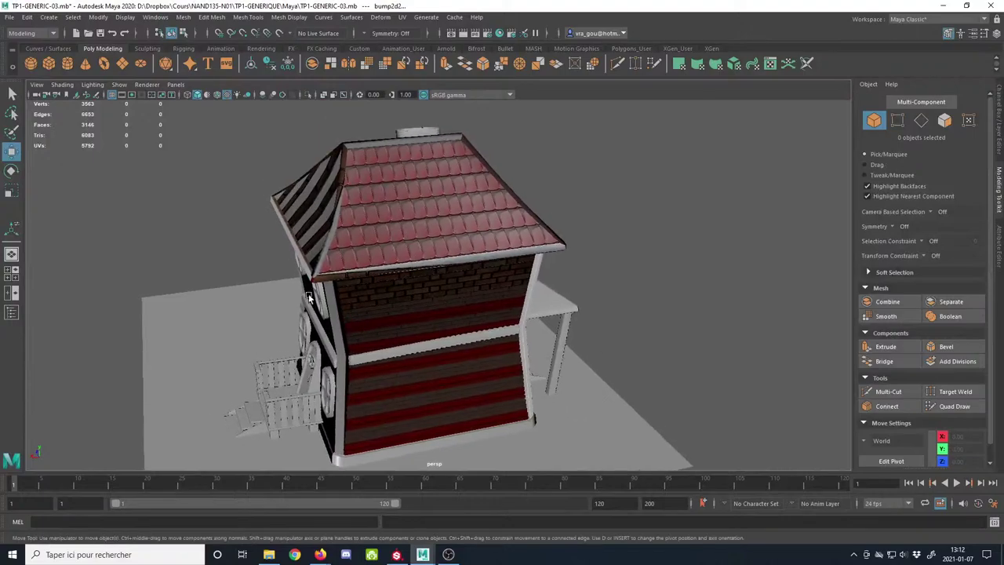
alt+drag(309, 296, 432, 300)
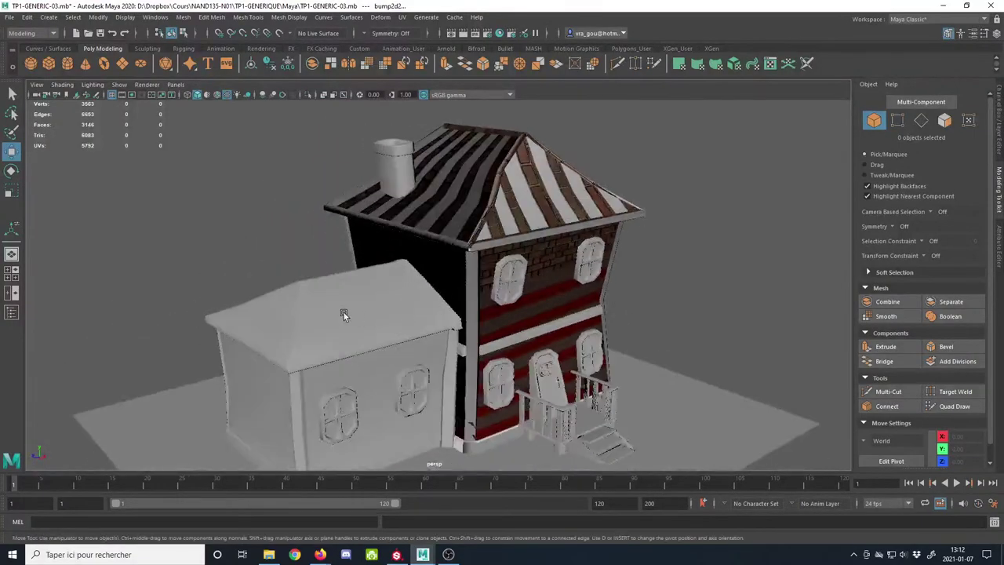
Step: Select the garage roof and assign the generic tiling-map material to it
click(343, 313)
alt+middle_drag(271, 322, 348, 252)
click(352, 328)
alt+drag(288, 324, 428, 270)
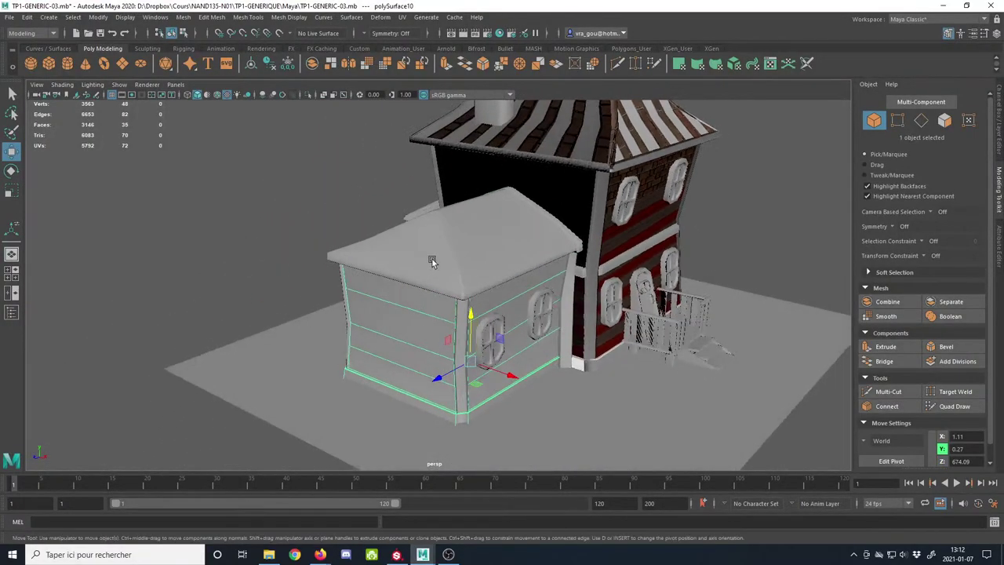
click(432, 260)
alt+right_drag(369, 290, 405, 323)
alt+drag(406, 322, 413, 296)
right_drag(418, 257, 502, 499)
alt+middle_drag(404, 277, 390, 309)
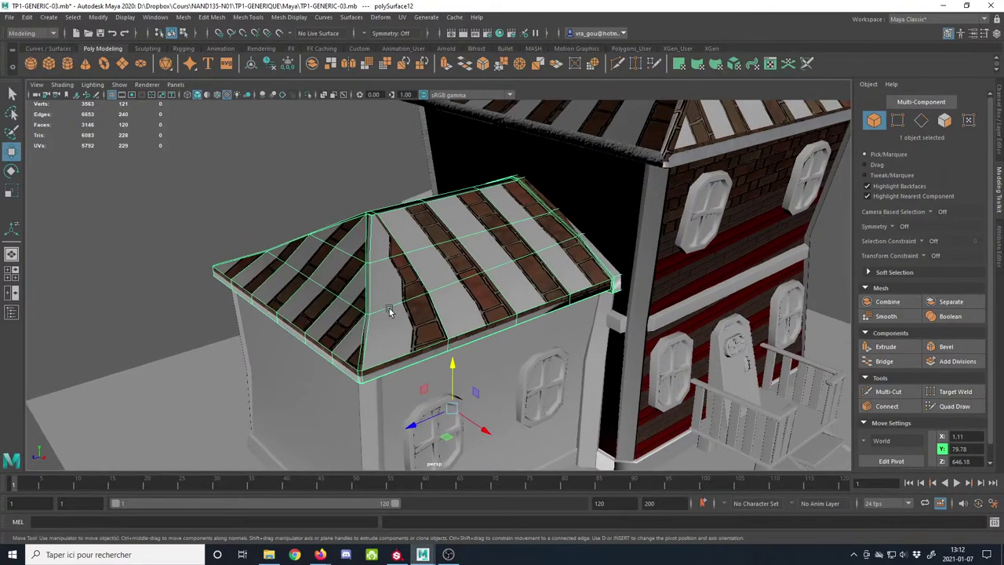
alt+right_drag(390, 308, 450, 315)
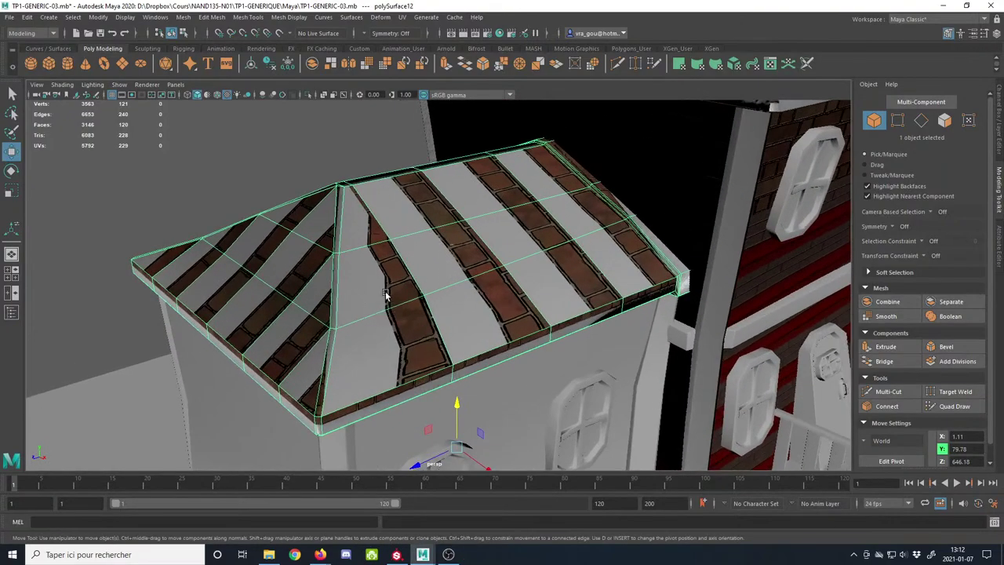
Step: Apply an automatic UV projection to the garage roof and return to object selection
click(734, 64)
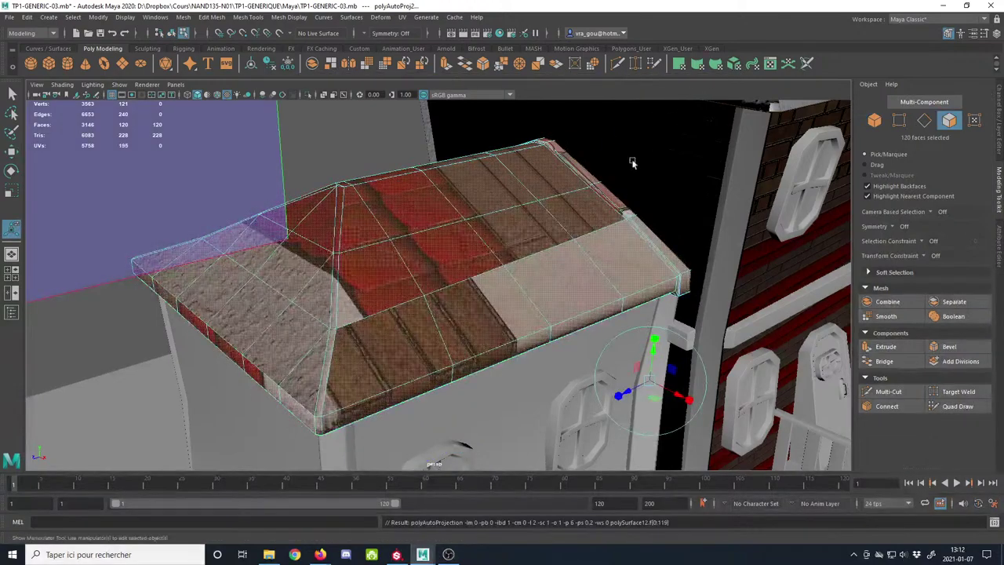
click(874, 120)
click(506, 280)
alt+drag(506, 280, 505, 353)
Step: Examine the garage walls, the small connecting trim and how the projected texture falls across the garage roof
click(383, 310)
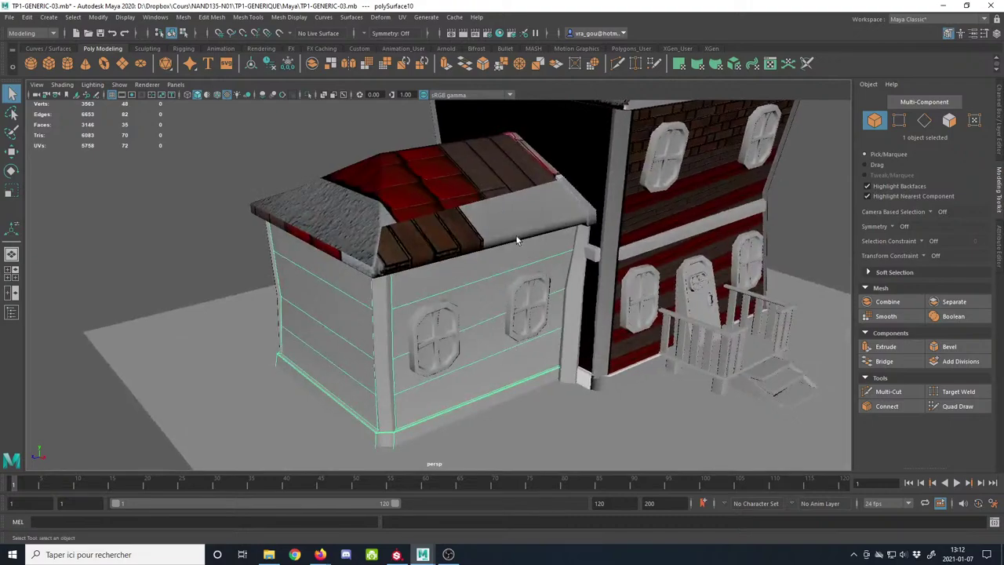
click(593, 256)
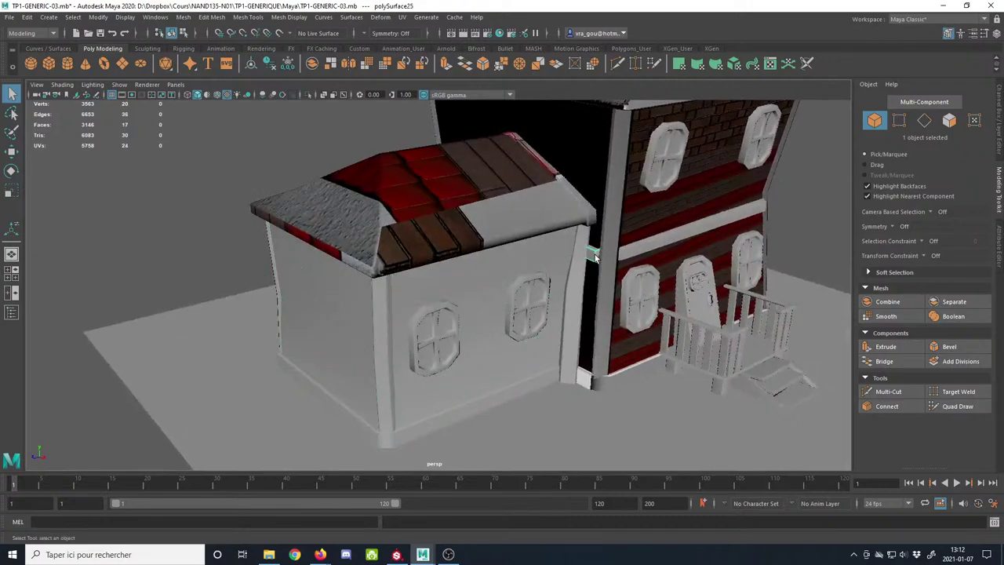
click(409, 395)
alt+middle_drag(361, 360, 386, 347)
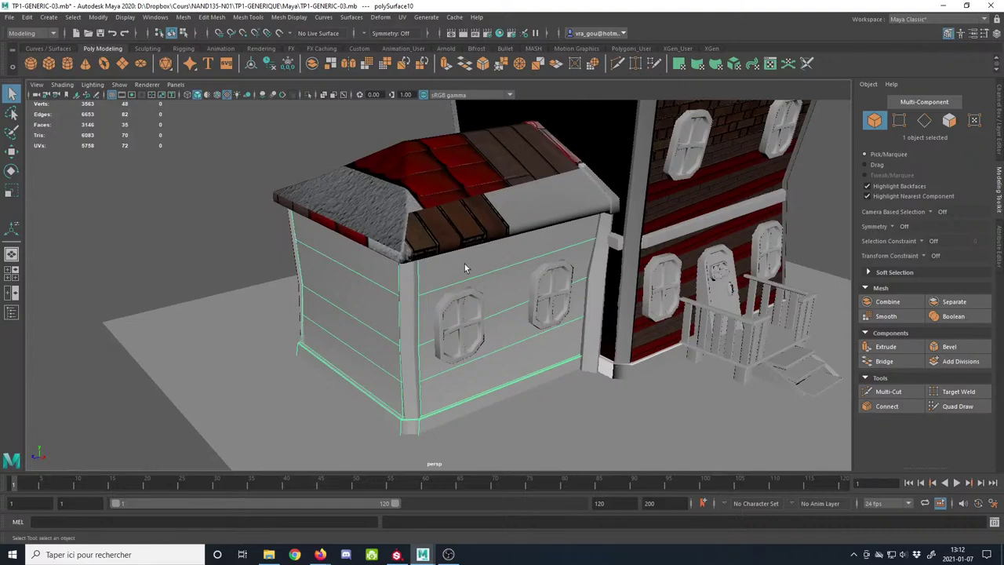
alt+drag(448, 258, 436, 238)
click(436, 238)
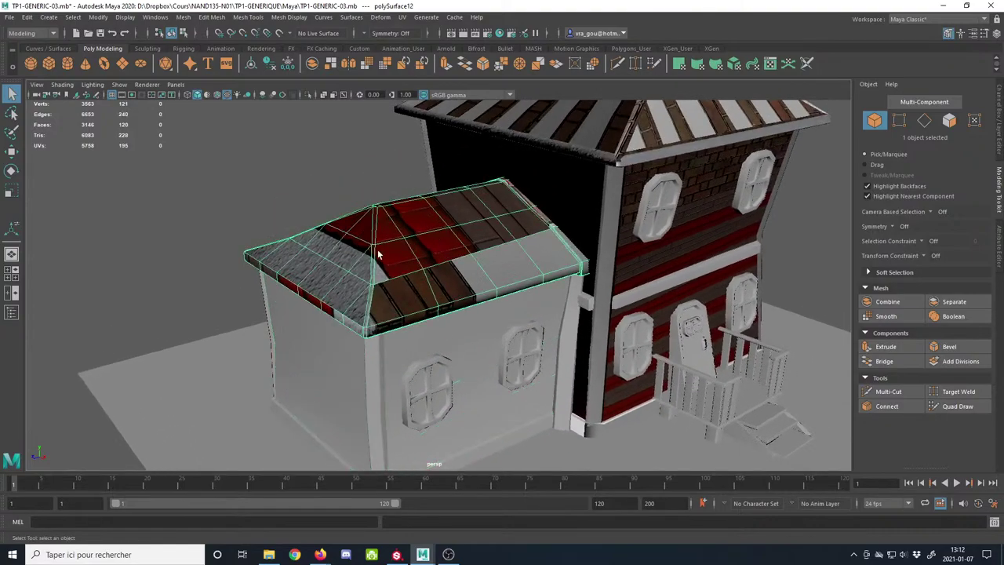
alt+drag(377, 255, 382, 311)
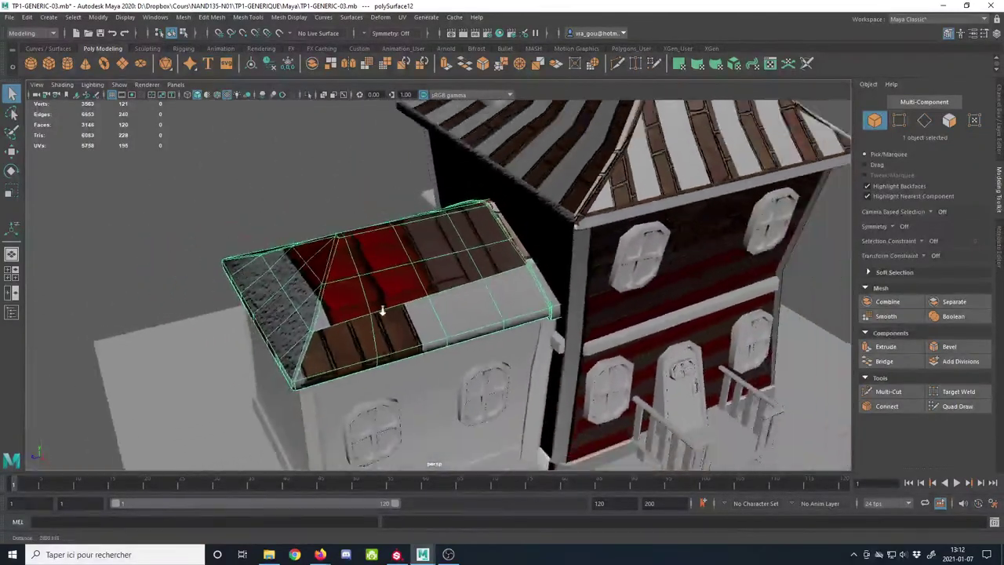
alt+right_drag(382, 312, 320, 274)
alt+drag(558, 242, 538, 228)
alt+right_drag(470, 267, 337, 220)
Step: Try to assign an existing material to all parts of the house at once
drag(242, 128, 704, 453)
right_drag(449, 266, 521, 503)
click(638, 406)
alt+drag(565, 404, 474, 376)
key(ctrl+z)
key(ctrl+z)
Step: Select the garage roof and examine its texture on the garage-door side
alt+right_drag(382, 291, 426, 265)
click(426, 264)
alt+middle_drag(372, 280, 396, 302)
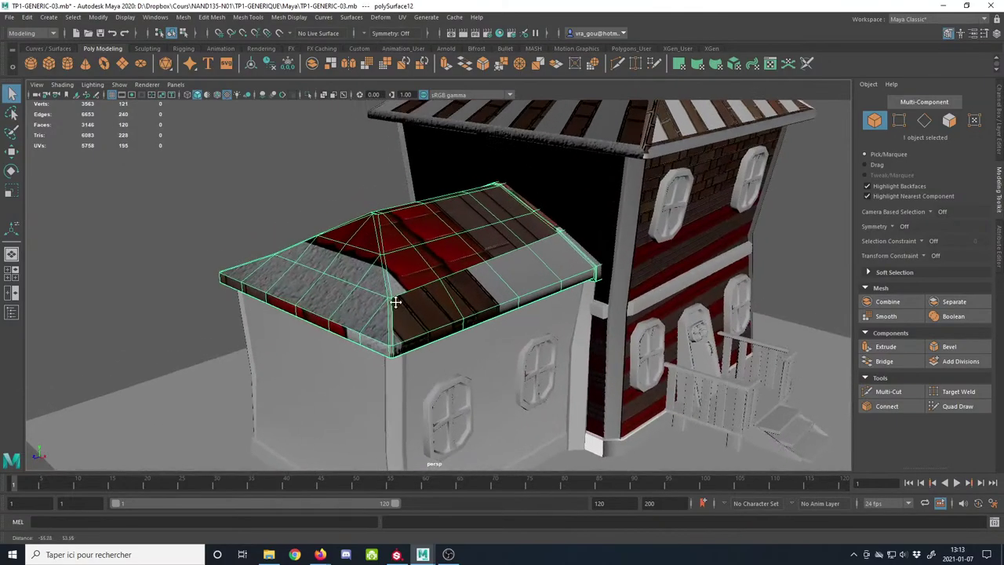
alt+drag(395, 302, 409, 363)
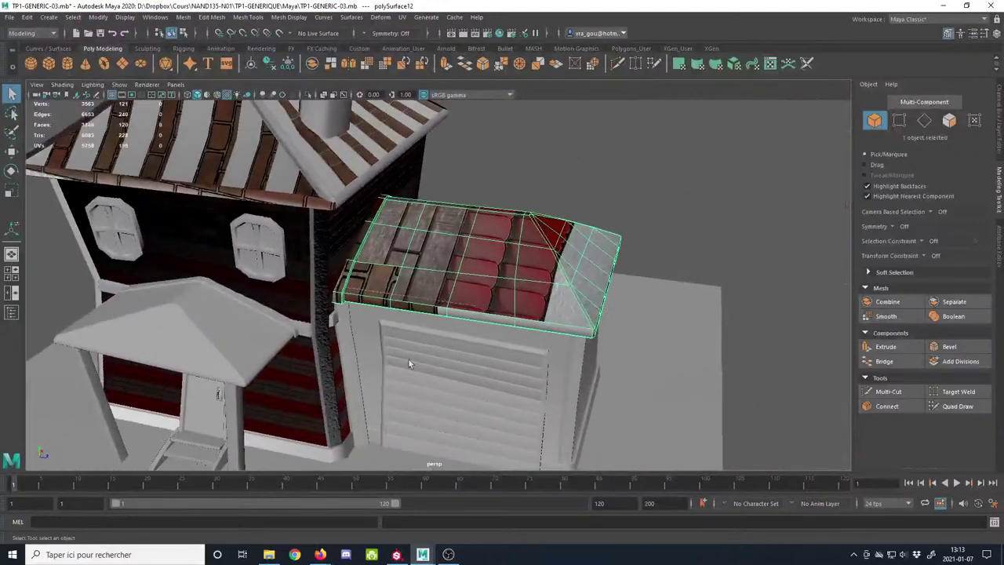
Step: Examine how the texture bands fall across the garage roof and check faces along its garage-door slope
alt+right_drag(409, 363, 539, 398)
alt+drag(538, 398, 451, 395)
alt+middle_drag(450, 394, 479, 383)
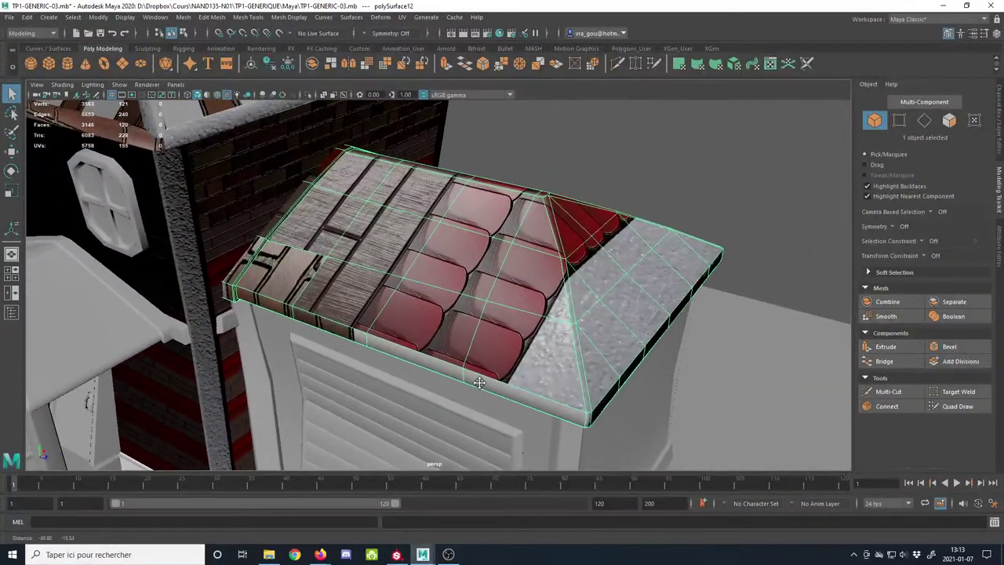
alt+drag(479, 382, 443, 320)
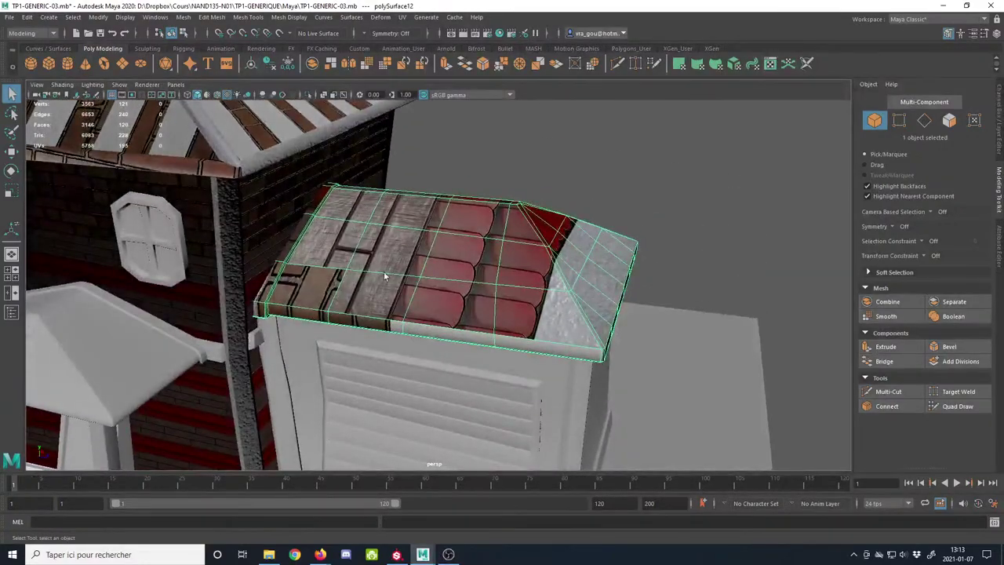
click(949, 122)
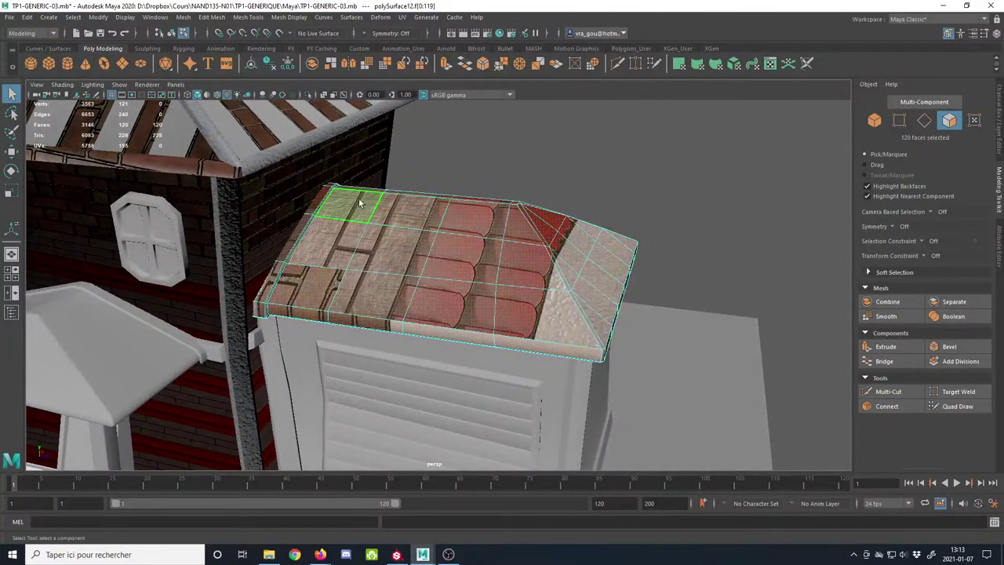
click(386, 212)
shift+click(516, 227)
alt+drag(516, 228, 527, 284)
Step: Try to delete the horizontal edge loops running around the garage roof's slopes, then undo the deletion
click(924, 120)
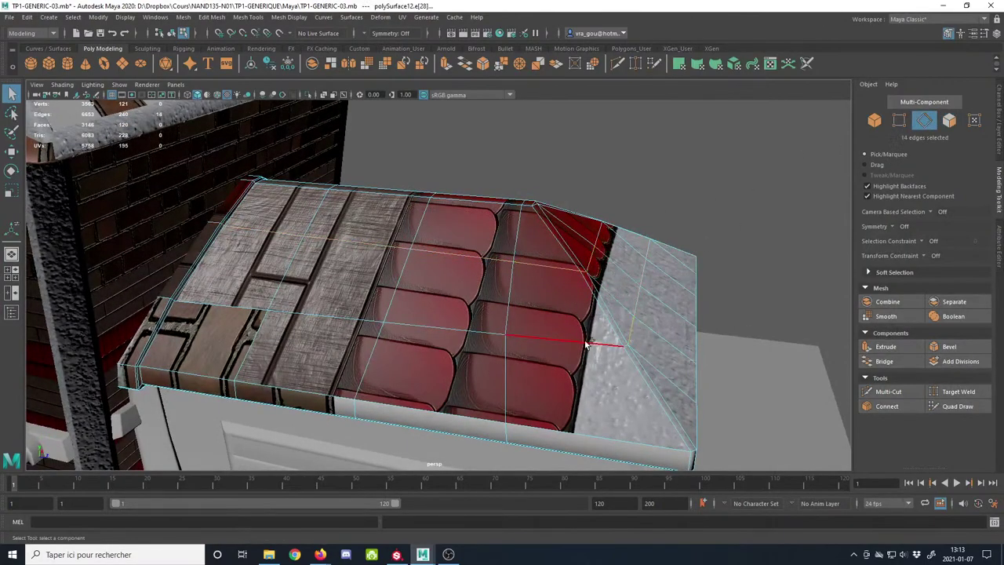
alt+drag(379, 333, 655, 257)
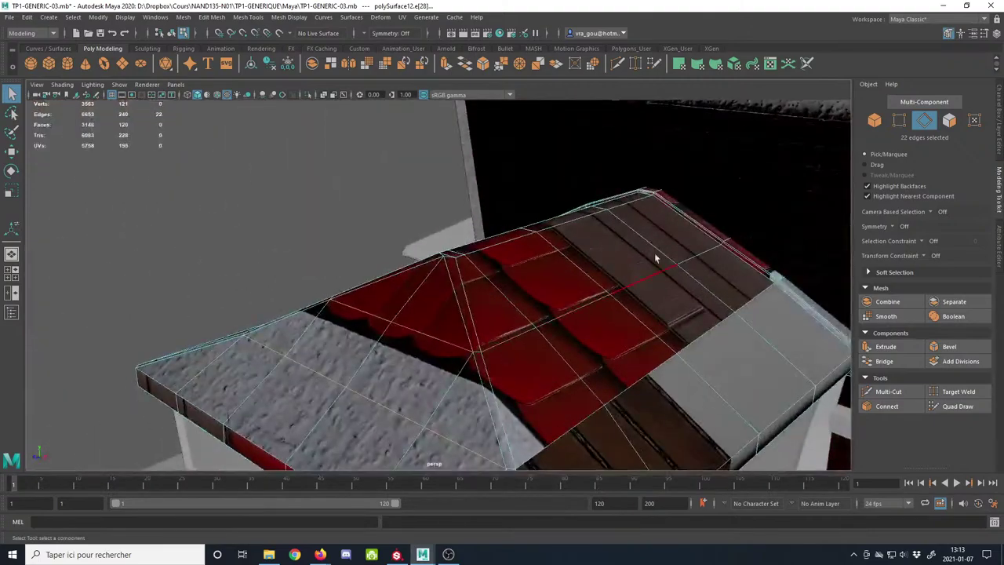
alt+drag(633, 384, 565, 332)
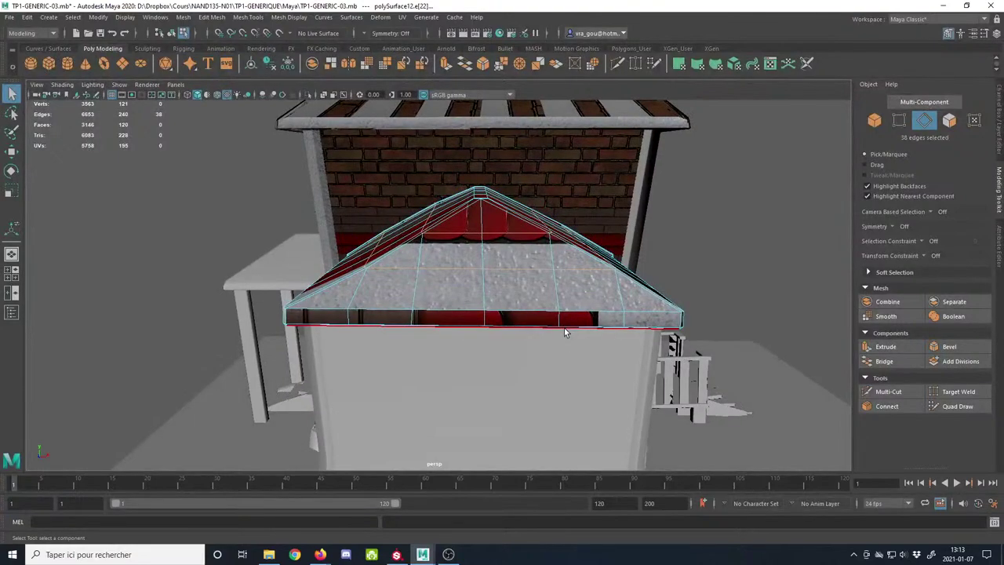
alt+middle_drag(510, 238, 378, 274)
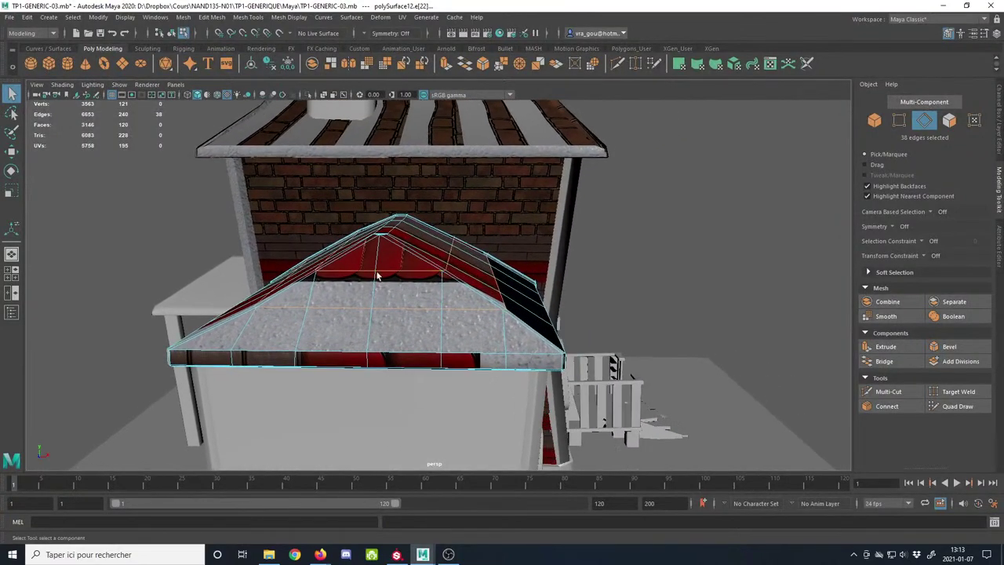
alt+right_drag(378, 275, 657, 369)
alt+middle_drag(577, 176, 548, 284)
alt+right_drag(436, 316, 149, 259)
alt+drag(149, 259, 255, 280)
alt+right_drag(255, 281, 204, 274)
alt+middle_drag(204, 274, 255, 268)
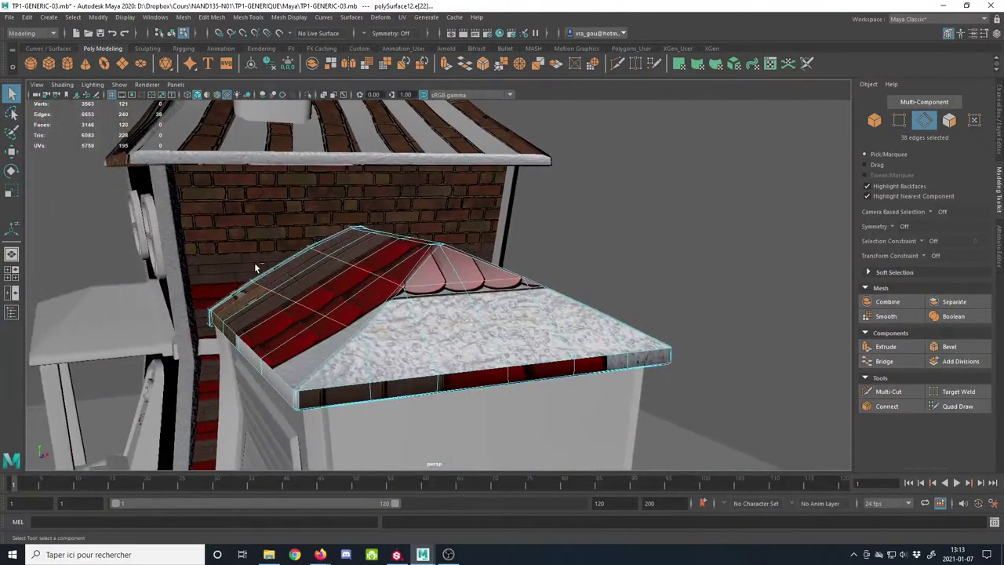
key(ctrl+Delete)
key(w)
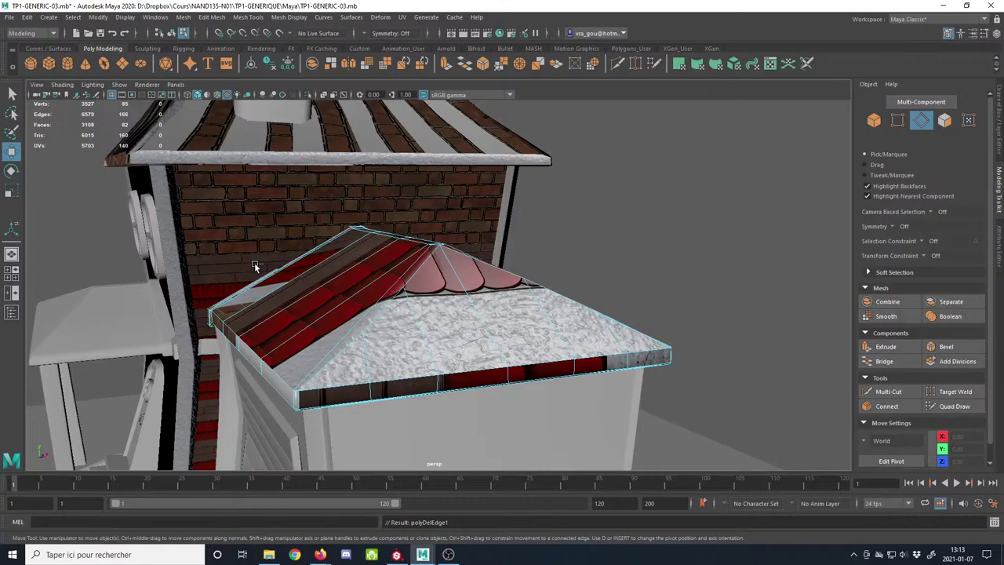
key(ctrl+z)
Step: Select the main house walls and examine their horizontal edge loops on the upper and lower floors
alt+drag(281, 265, 320, 347)
alt+right_drag(320, 348, 288, 322)
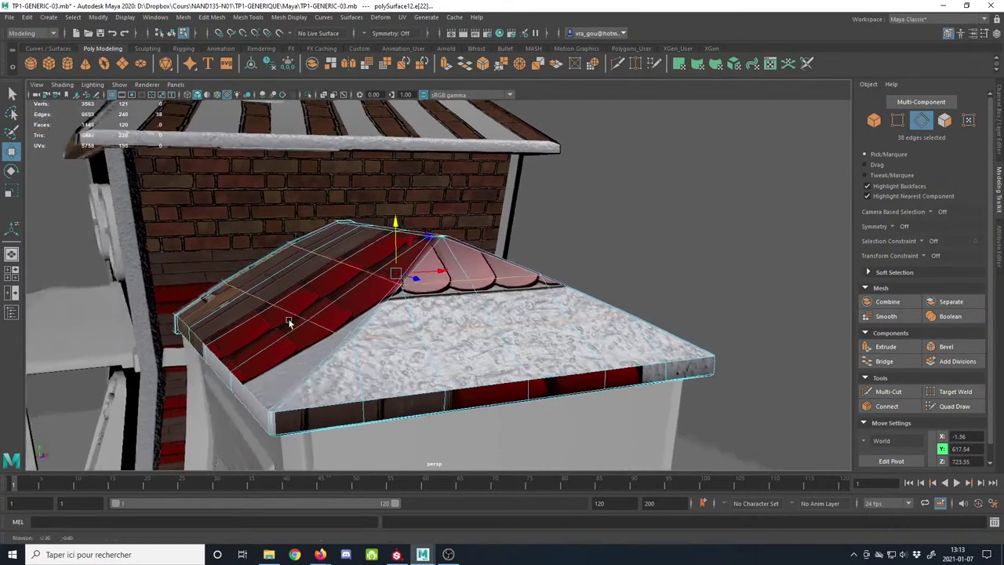
alt+drag(289, 323, 363, 328)
alt+middle_drag(363, 328, 487, 325)
alt+right_drag(487, 326, 157, 280)
alt+drag(157, 280, 136, 268)
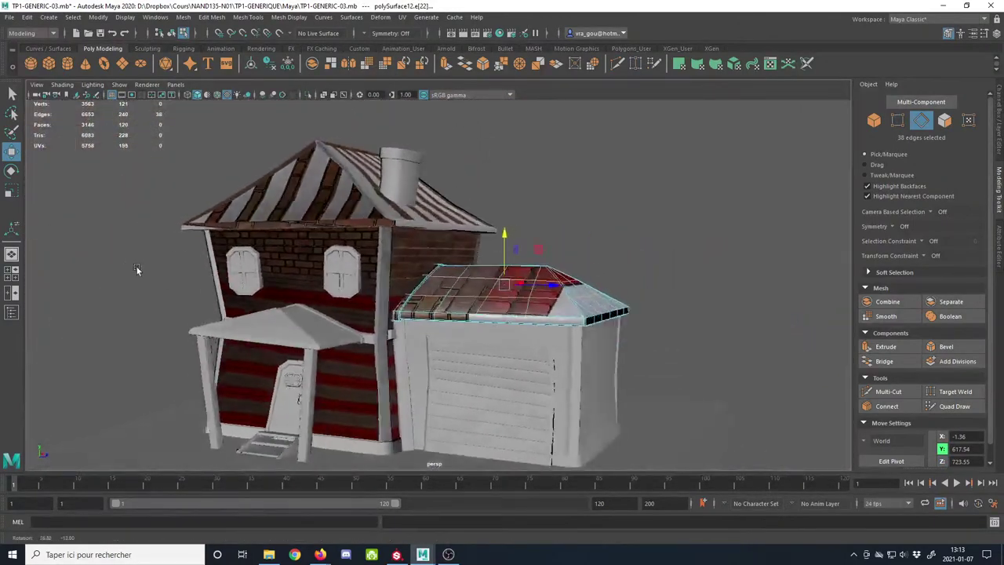
alt+right_drag(137, 268, 328, 247)
click(328, 247)
alt+drag(328, 246, 396, 295)
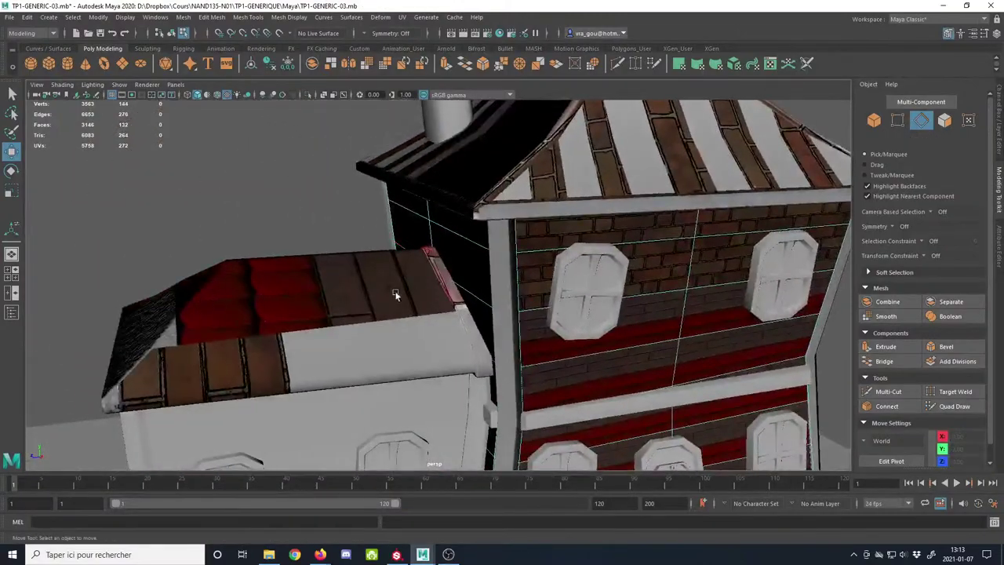
alt+drag(665, 266, 511, 231)
double_click(571, 194)
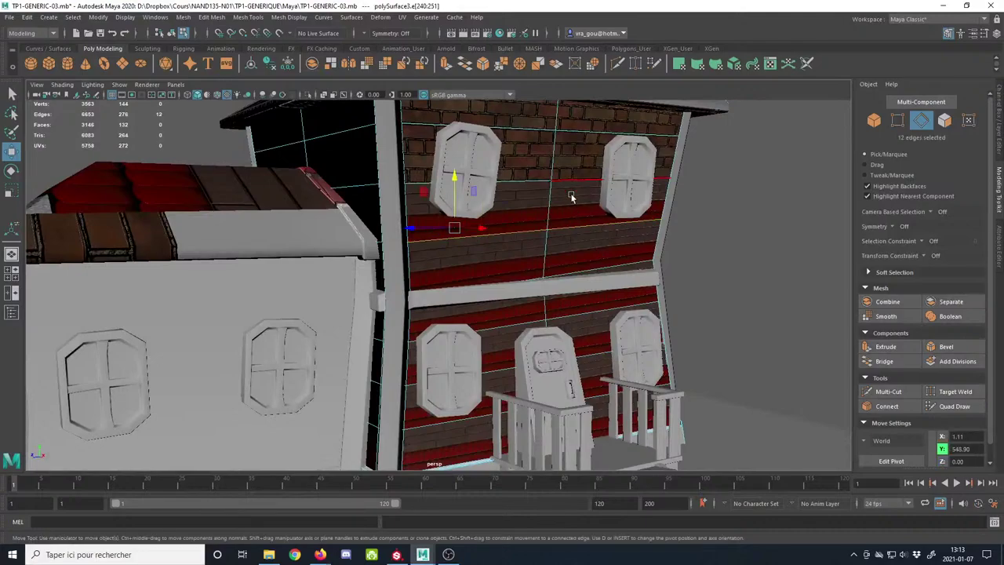
alt+drag(584, 141, 565, 248)
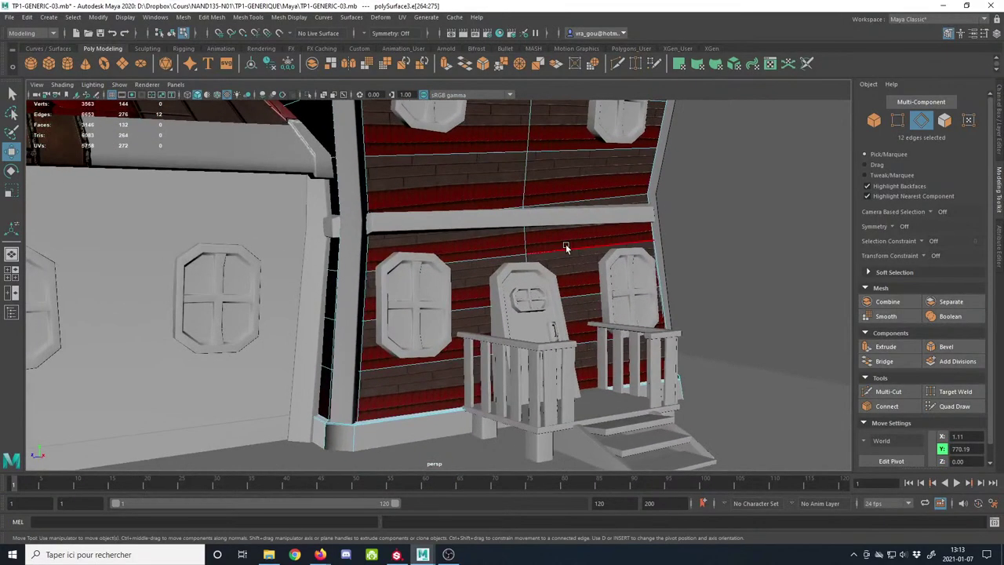
Step: Select the garage roof again as a whole object and frame it for a close view
alt+right_drag(446, 358, 283, 353)
alt+middle_drag(282, 353, 368, 370)
click(368, 369)
double_click(359, 274)
drag(360, 274, 515, 353)
click(530, 294)
alt+drag(530, 294, 503, 296)
click(874, 121)
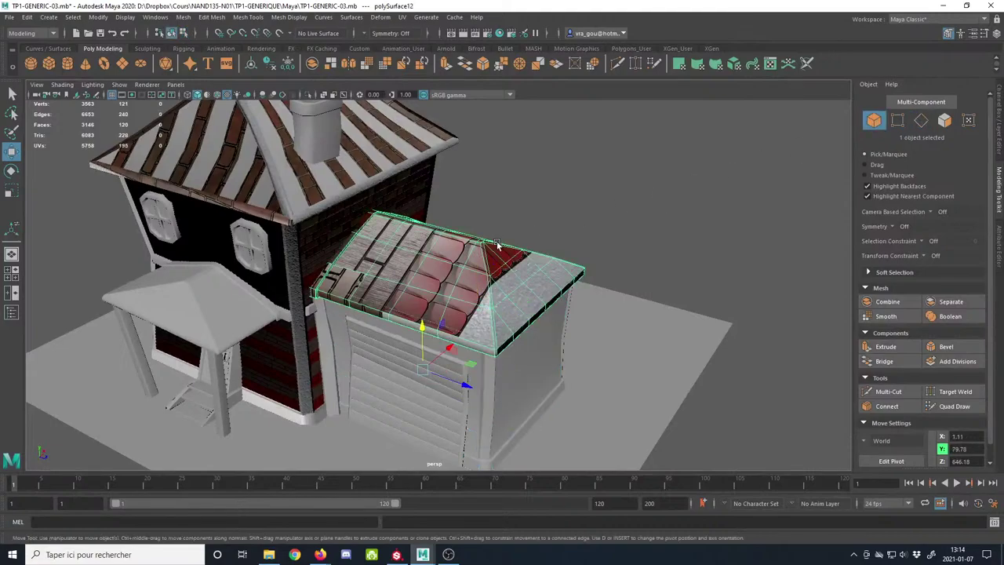
key(f)
scroll(565, 343, up, 5)
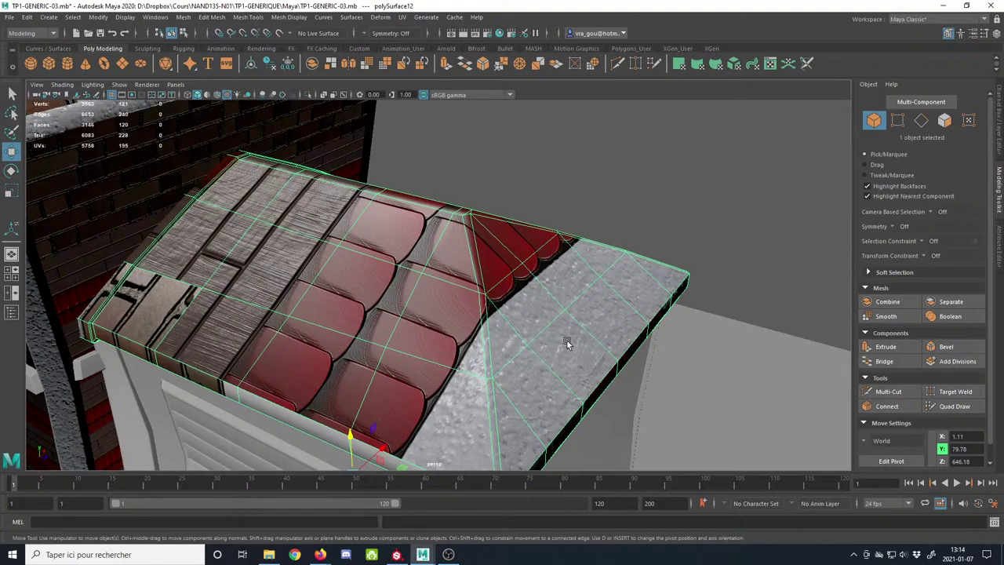
alt+drag(530, 368, 514, 348)
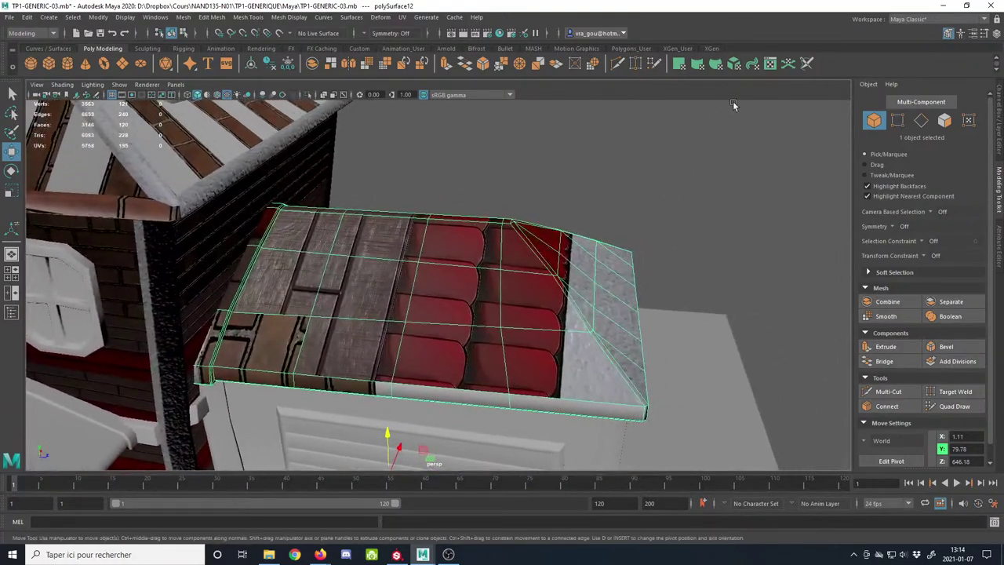
Step: Open the UV Editor for the garage roof and turn off the checker map so the material's texture is displayed
click(773, 66)
alt+right_drag(363, 215, 257, 293)
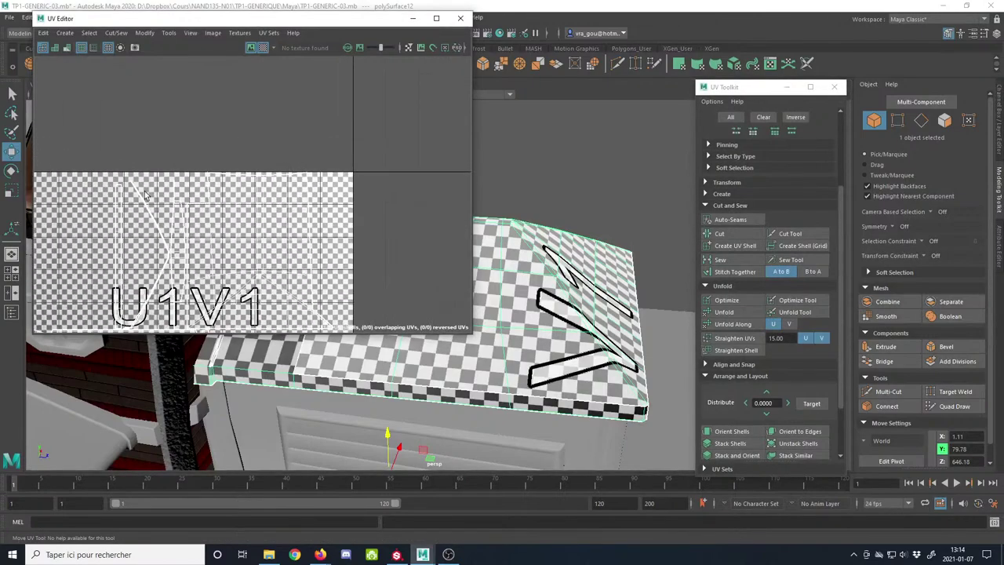
alt+middle_drag(258, 293, 381, 222)
scroll(383, 222, down, 2)
click(263, 48)
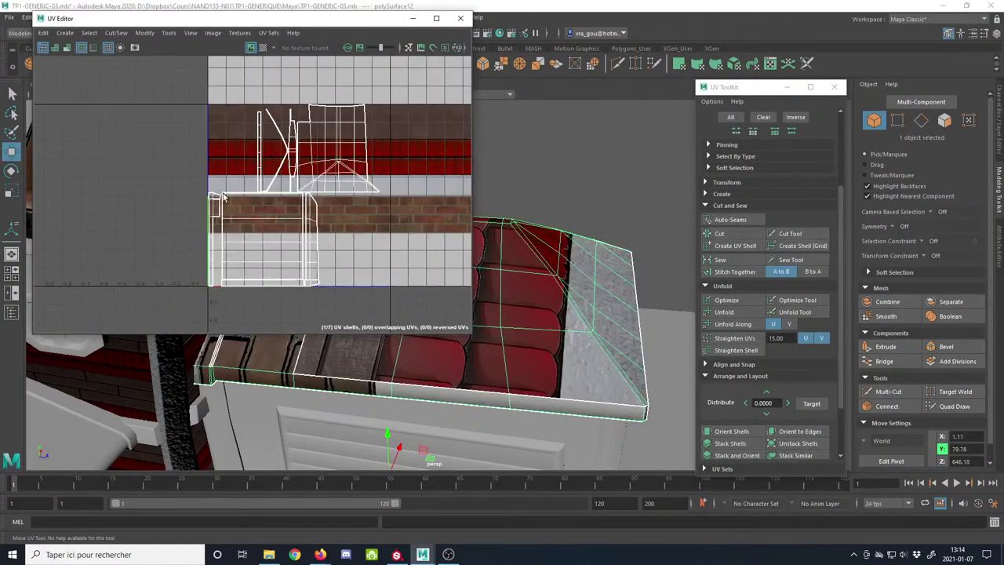
Step: Examine the garage roof's UV shells against the repeated texture bands in the UV Editor
scroll(307, 229, up, 3)
alt+right_drag(308, 229, 260, 291)
alt+middle_drag(259, 291, 266, 224)
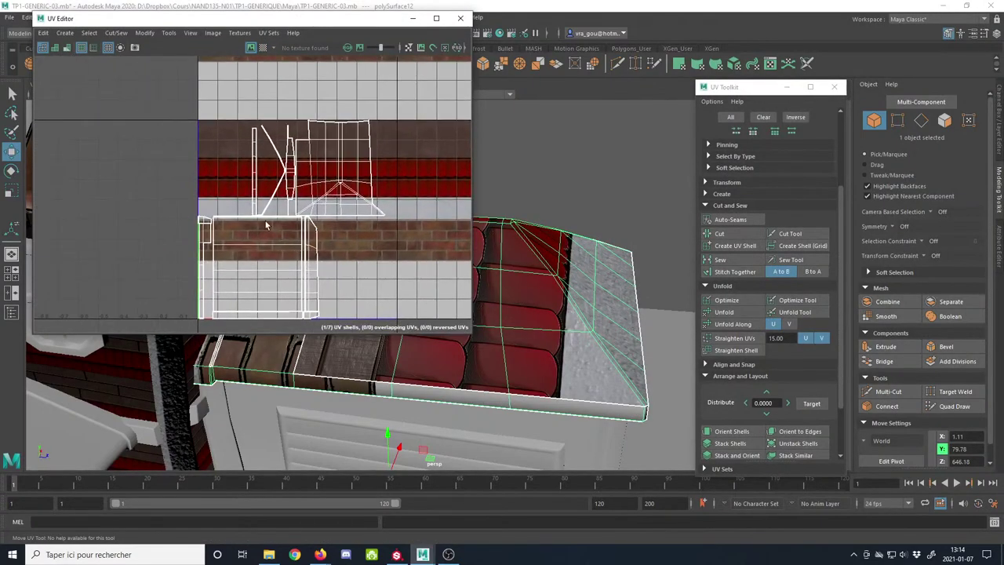
alt+right_drag(267, 224, 353, 227)
alt+right_drag(372, 264, 345, 252)
alt+middle_drag(345, 252, 233, 272)
scroll(234, 232, down, 4)
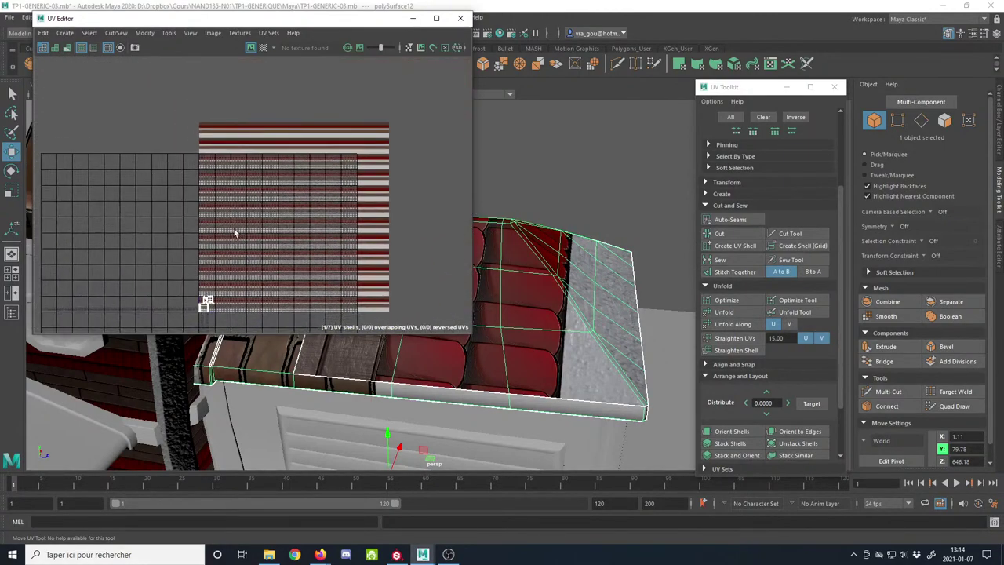
alt+middle_drag(155, 276, 194, 227)
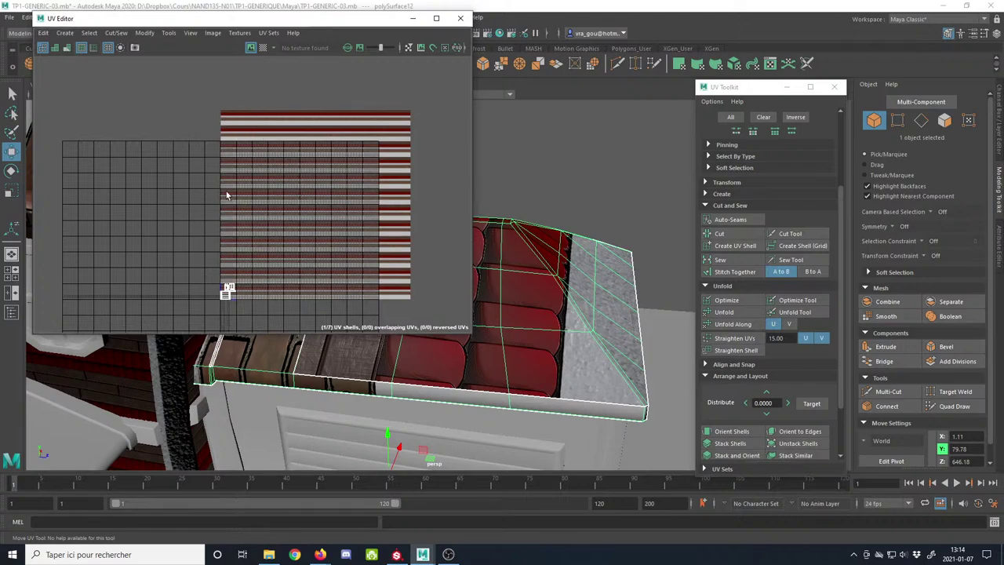
Step: Select all the garage roof's faces and try shifting their UV shells partly outside the textured area and back into the first tile
click(945, 120)
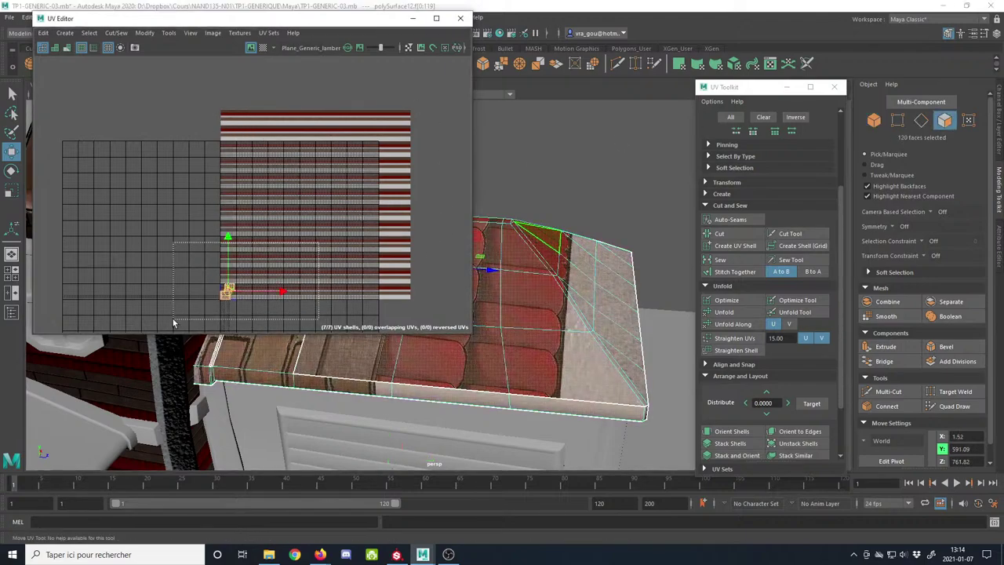
mouse_move(229, 298)
mouse_down()
mouse_move(343, 140)
mouse_move(411, 218)
mouse_move(130, 309)
mouse_move(137, 291)
mouse_move(328, 106)
mouse_move(223, 311)
mouse_move(266, 263)
mouse_move(230, 281)
mouse_move(297, 233)
mouse_move(229, 296)
mouse_move(237, 279)
mouse_move(250, 291)
mouse_move(227, 291)
mouse_up()
alt+right_drag(227, 291, 288, 329)
alt+middle_drag(287, 330, 223, 204)
alt+right_drag(224, 204, 377, 321)
alt+middle_drag(376, 322, 317, 253)
alt+right_drag(316, 253, 196, 278)
alt+middle_drag(328, 263, 230, 208)
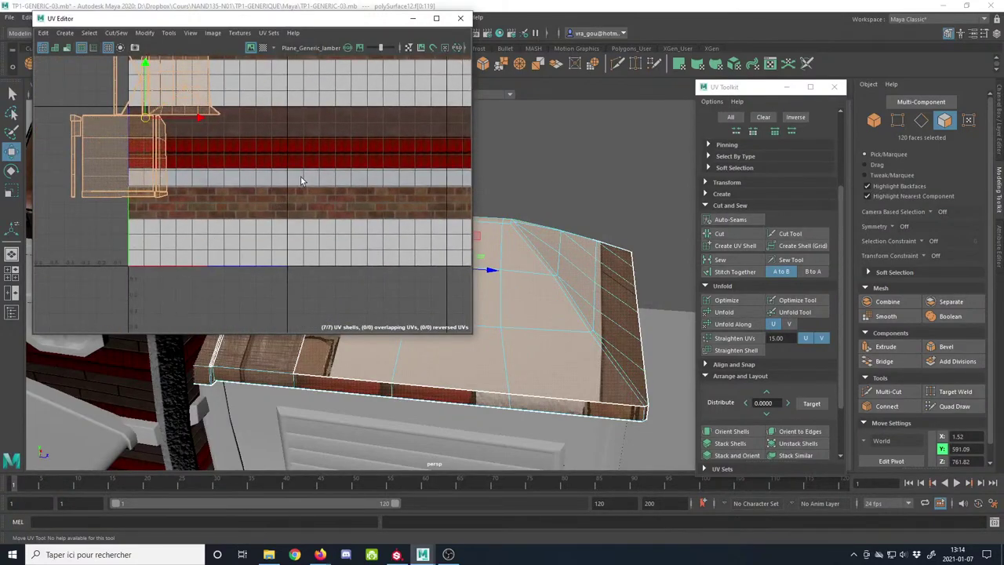
alt+right_drag(318, 278, 231, 237)
alt+middle_drag(232, 237, 214, 297)
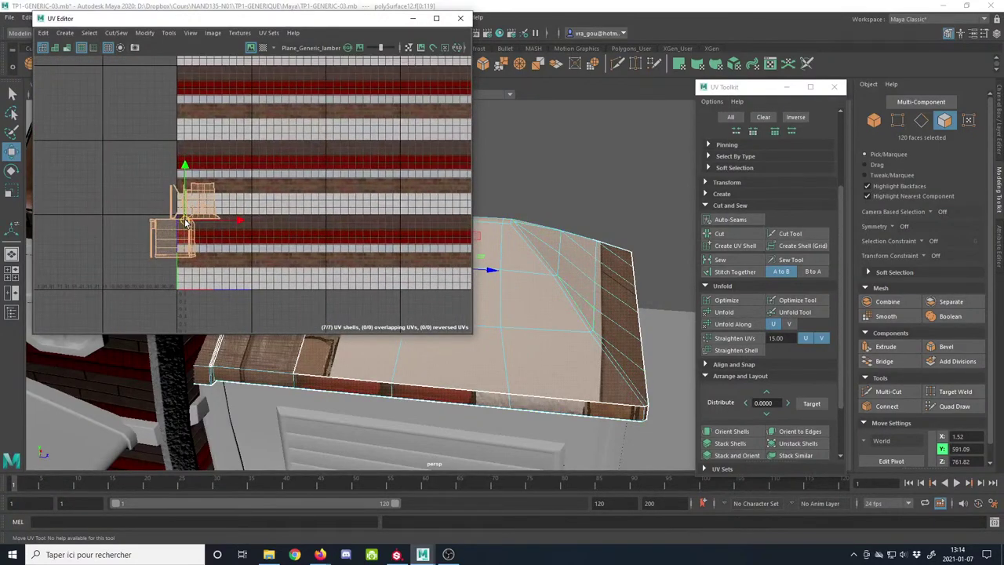
drag(185, 224, 211, 223)
alt+right_drag(211, 223, 240, 242)
Step: Compare the garage roof's texture in the viewport with the placement of its UV shells on the tiling map
alt+middle_drag(621, 313, 746, 297)
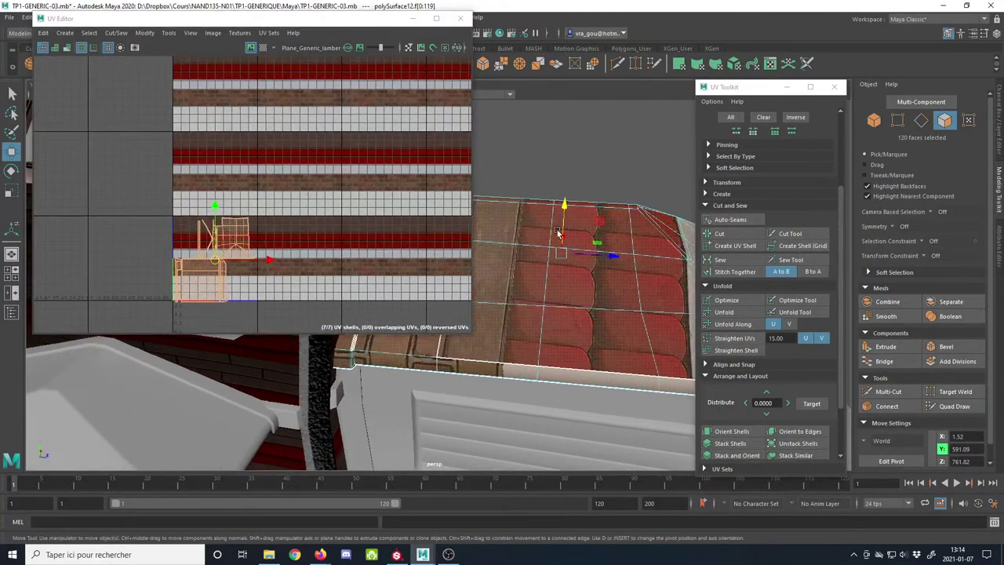
alt+right_drag(745, 296, 808, 302)
alt+right_drag(345, 245, 358, 251)
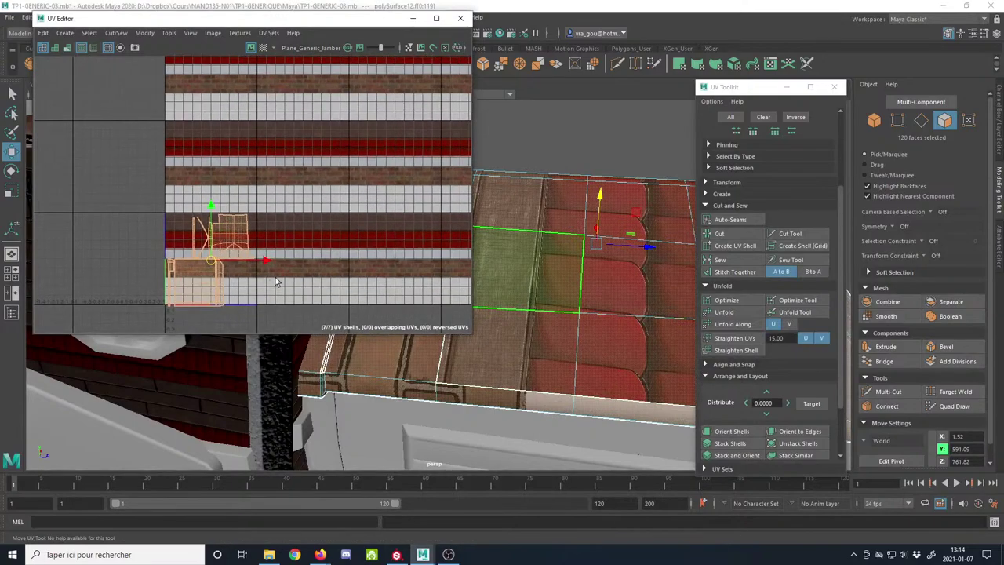
alt+middle_drag(358, 251, 342, 240)
alt+right_drag(565, 336, 538, 267)
alt+drag(537, 268, 523, 295)
alt+middle_drag(522, 295, 565, 301)
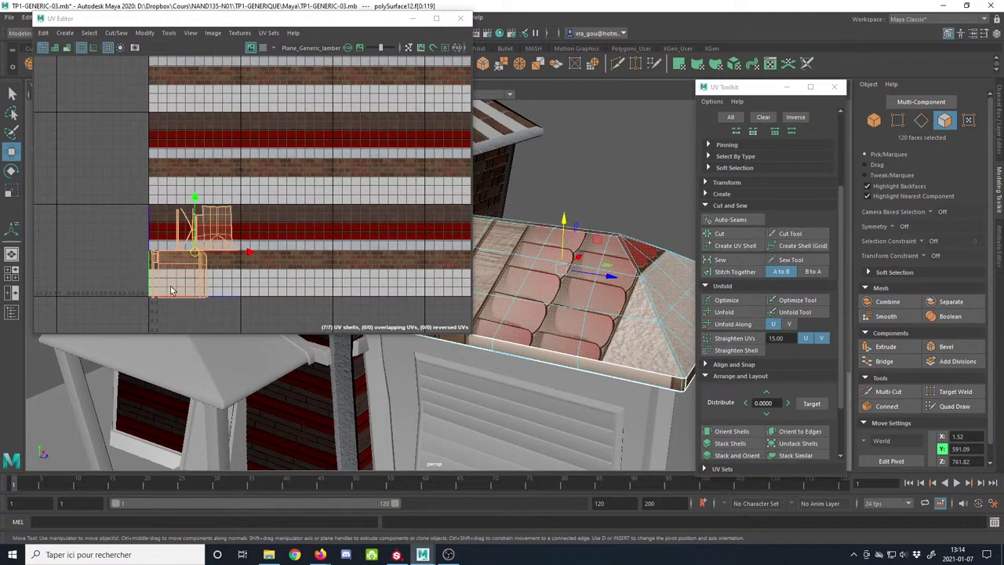
scroll(296, 277, down, 1)
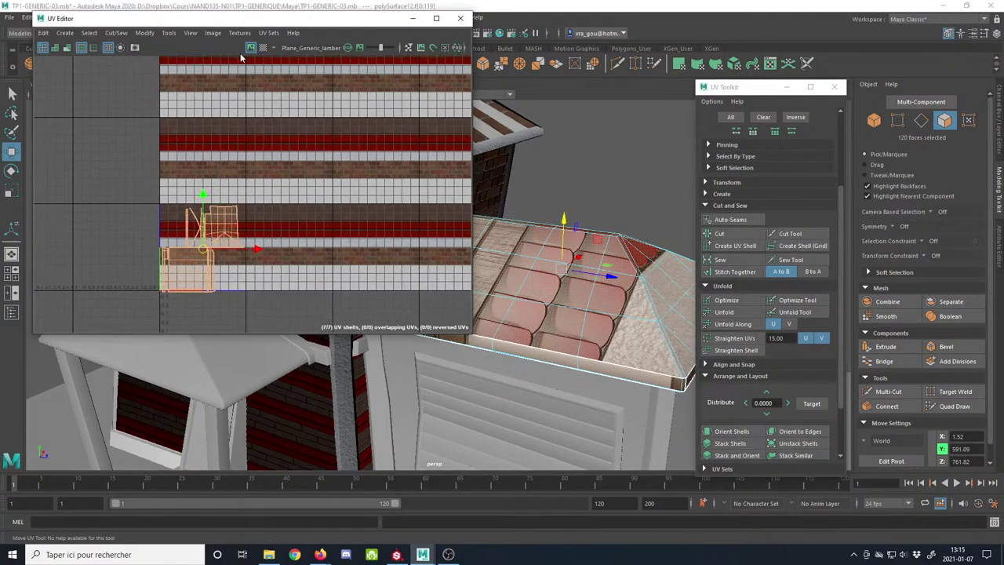
alt+middle_drag(259, 221, 253, 218)
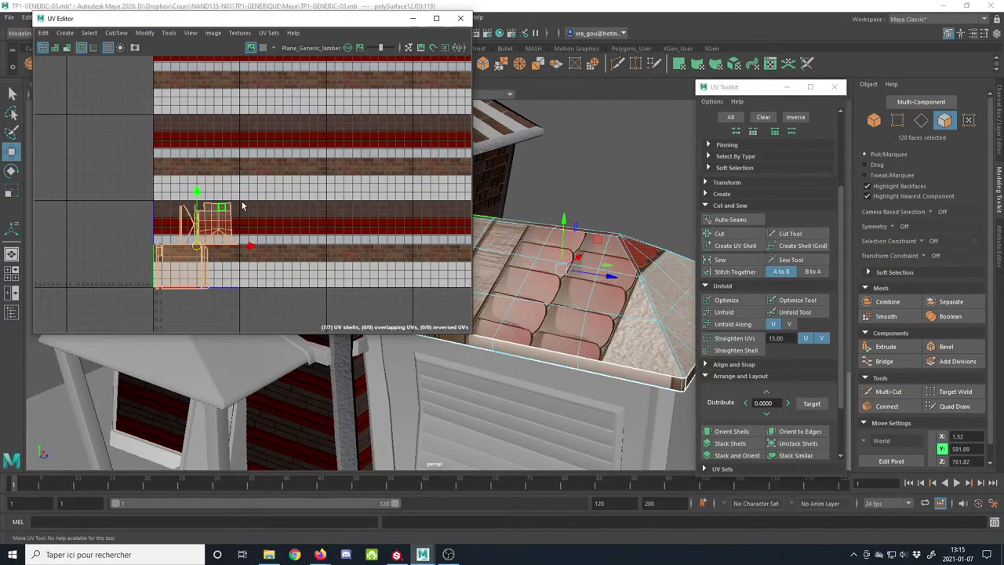
Step: Check the UV Editor's Image Range options for the maximum U and V extents, leaving the values as they are
click(212, 33)
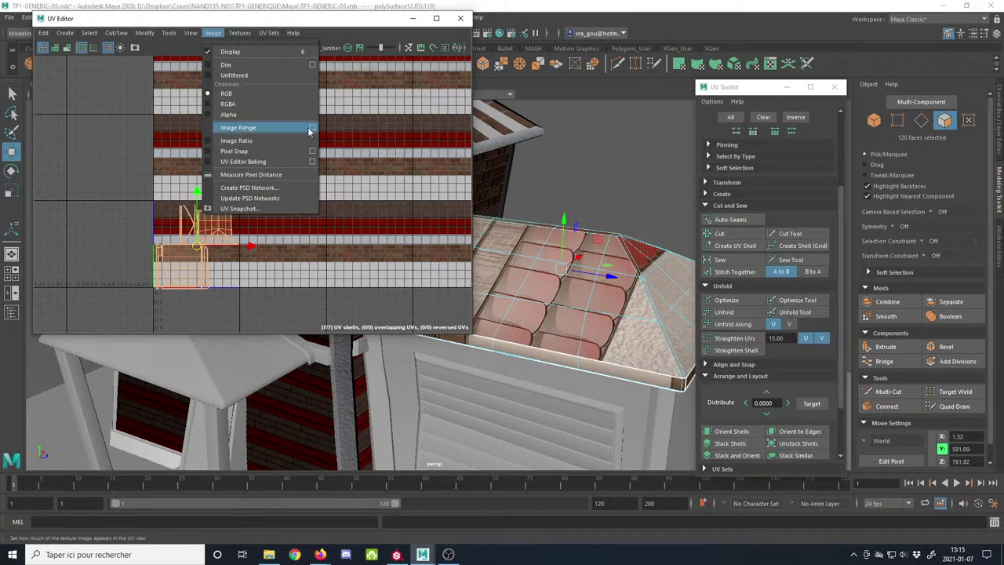
click(311, 132)
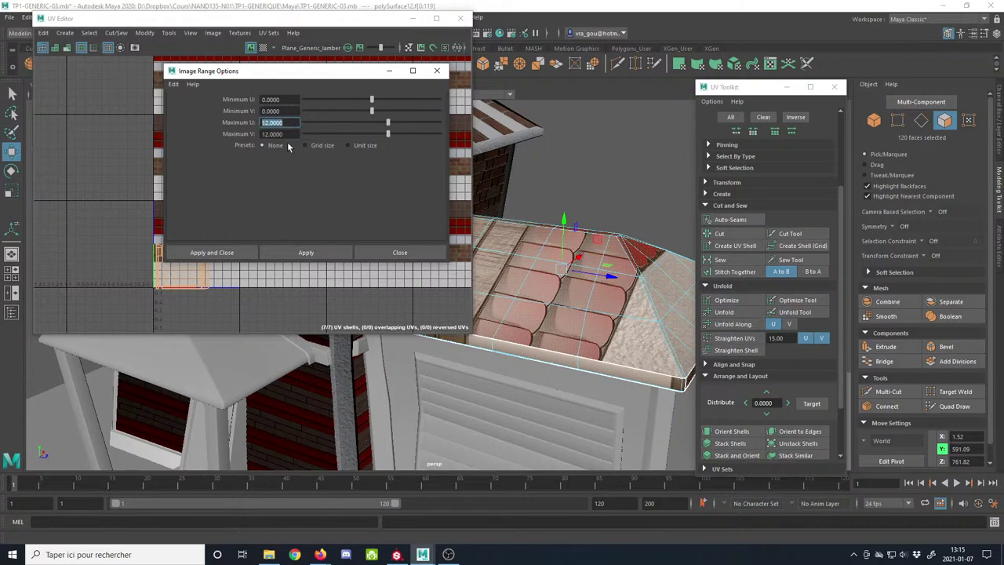
click(291, 124)
click(437, 74)
Step: Show the full extent of the repeated texture in the UV Editor and turn off the grid
alt+right_drag(395, 193, 134, 128)
alt+middle_drag(426, 179, 285, 262)
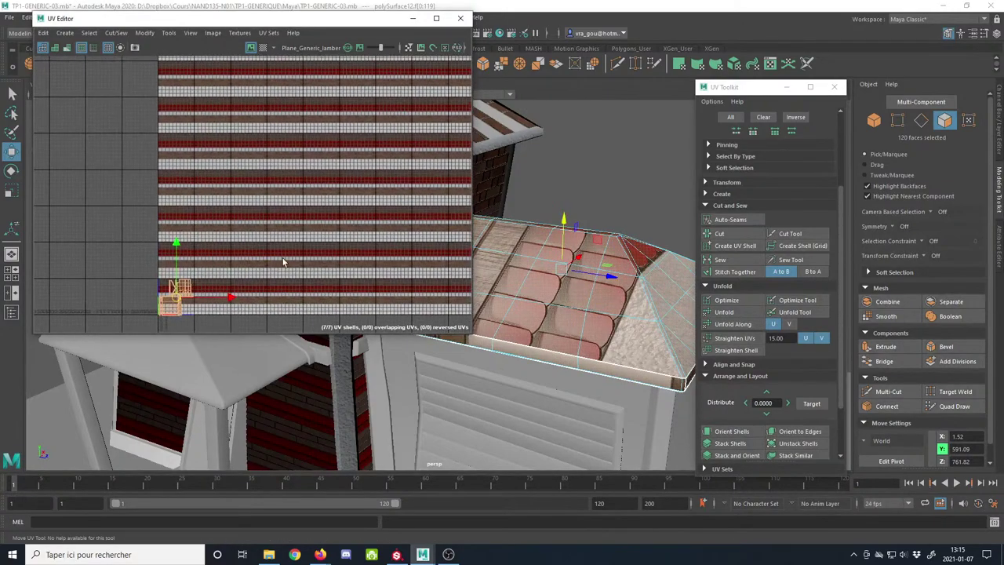
alt+right_drag(285, 262, 190, 230)
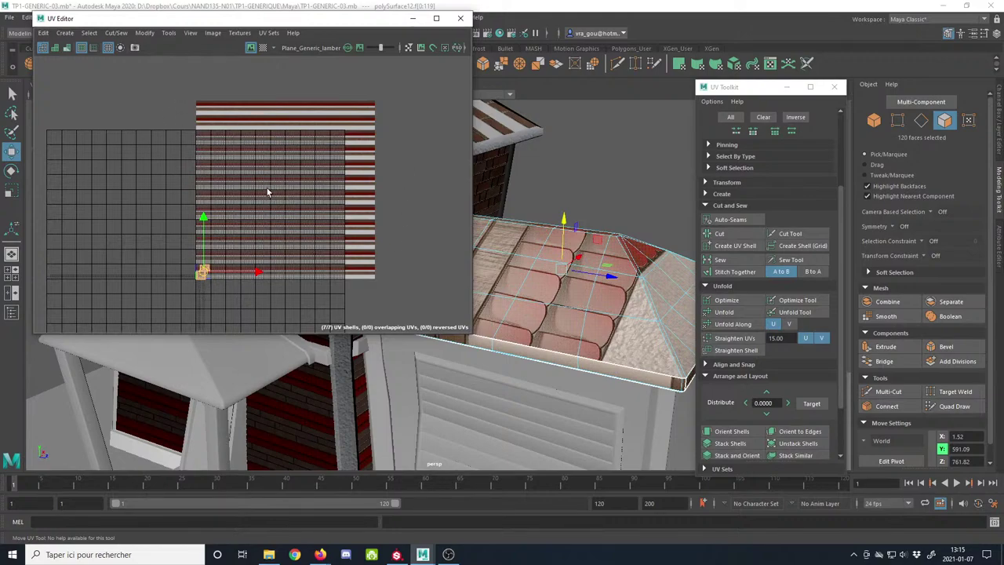
click(107, 47)
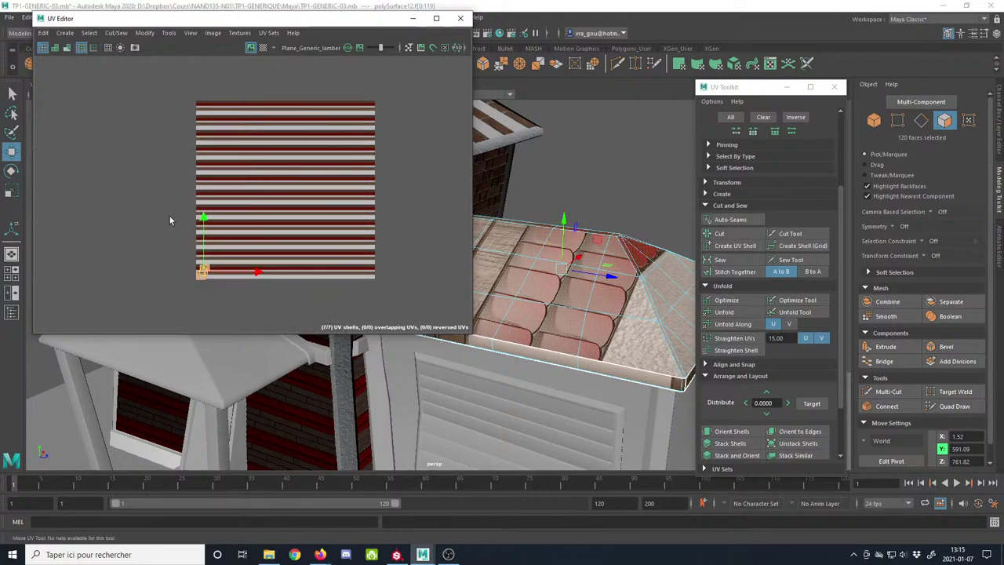
Step: Move all the garage roof's UV shells off the tiling map into the empty area beside it
alt+middle_drag(236, 254, 346, 208)
alt+right_drag(346, 207, 583, 348)
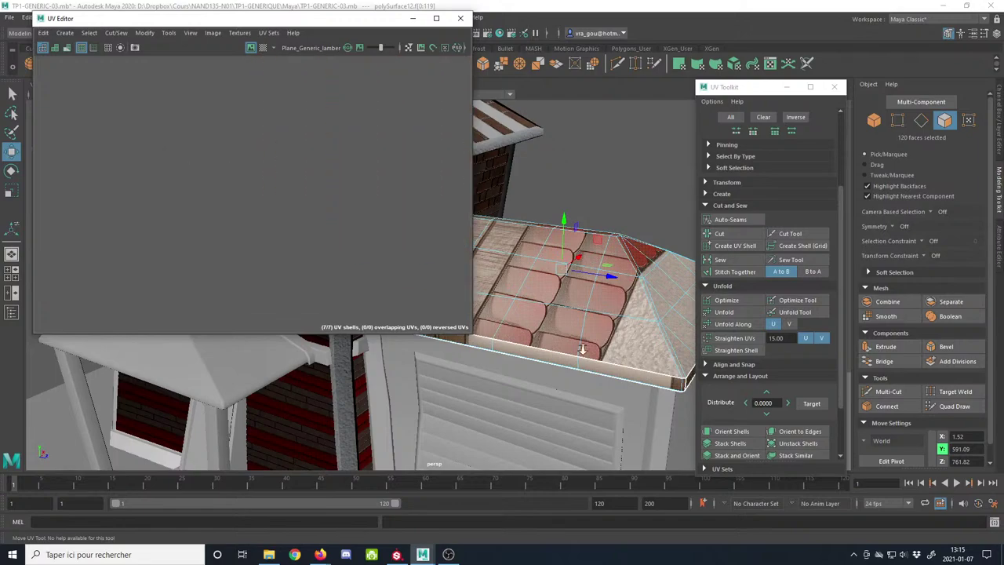
alt+middle_drag(361, 252, 12, 121)
alt+right_drag(204, 263, 323, 317)
alt+middle_drag(323, 282, 272, 251)
alt+right_drag(272, 250, 205, 182)
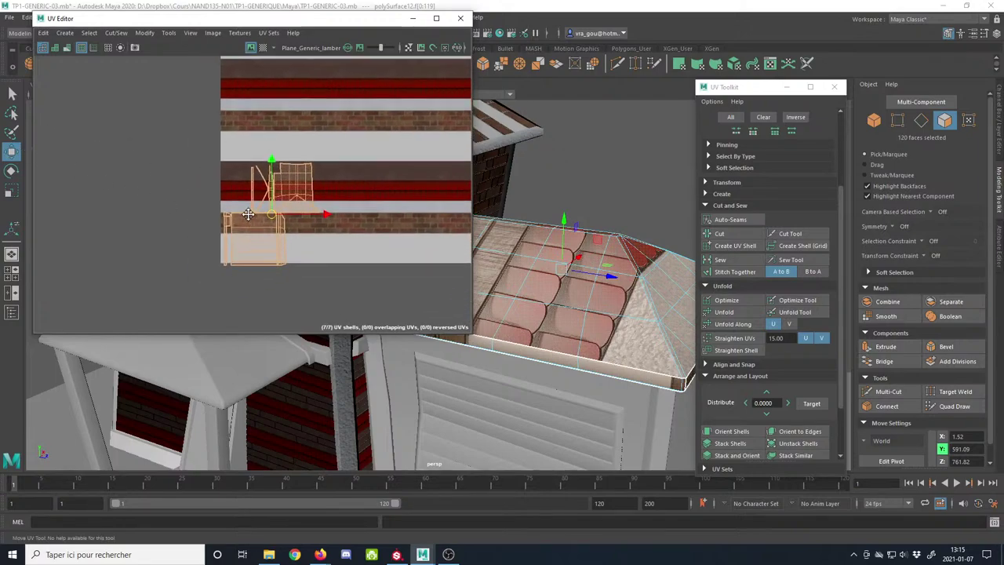
drag(173, 124, 375, 310)
drag(272, 214, 139, 201)
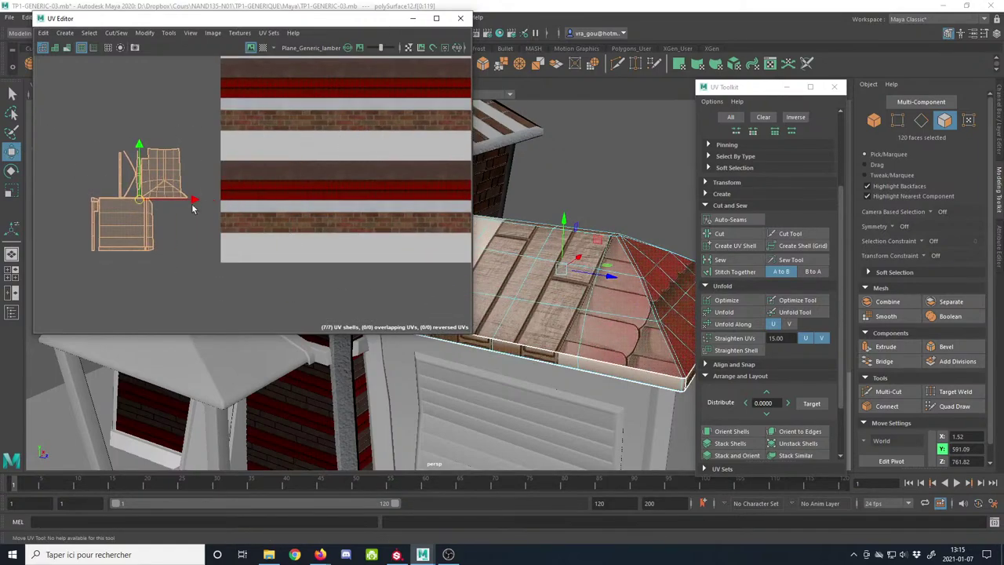
alt+right_drag(194, 207, 230, 245)
alt+middle_drag(231, 245, 218, 241)
drag(116, 196, 131, 215)
alt+middle_drag(184, 228, 205, 228)
alt+right_drag(205, 229, 218, 276)
alt+middle_drag(217, 275, 206, 264)
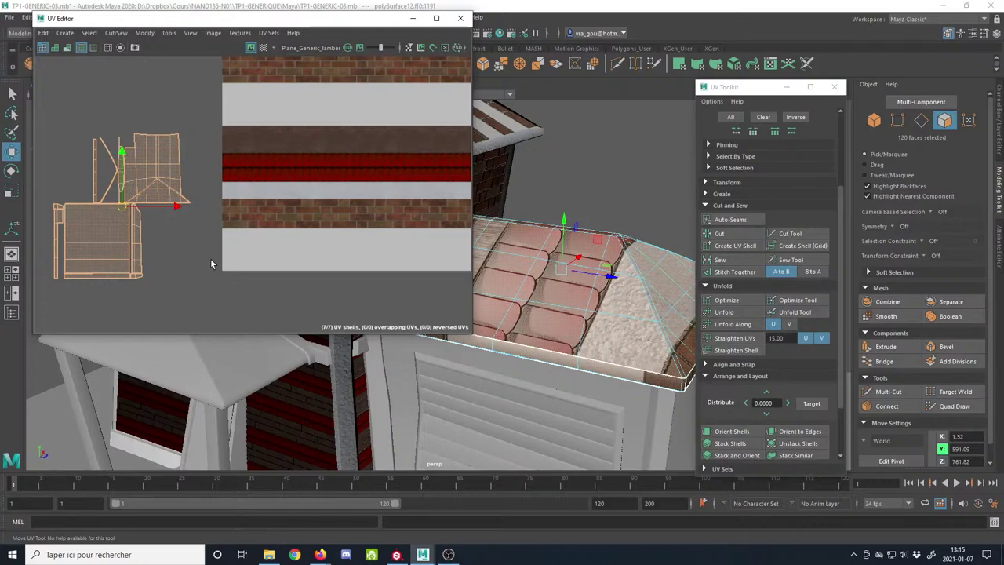
Step: Create a separate UV shell from the uppermost row of four faces on the roof slope above the garage door and move it onto the map
alt+drag(552, 340, 553, 269)
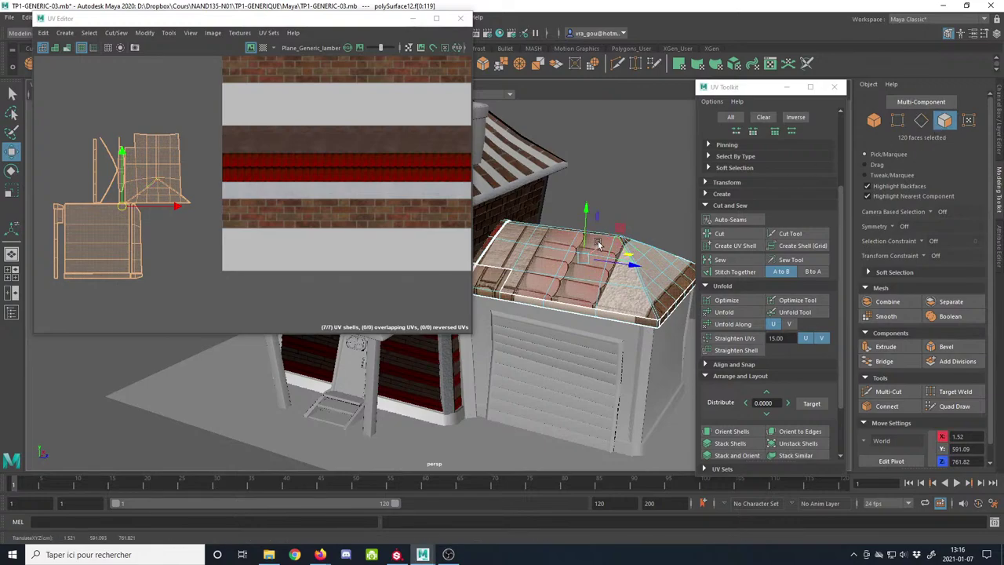
alt+drag(599, 245, 476, 337)
click(547, 232)
alt+drag(547, 232, 563, 248)
shift+click(564, 248)
shift+click(607, 254)
shift+click(653, 257)
alt+drag(653, 258, 662, 257)
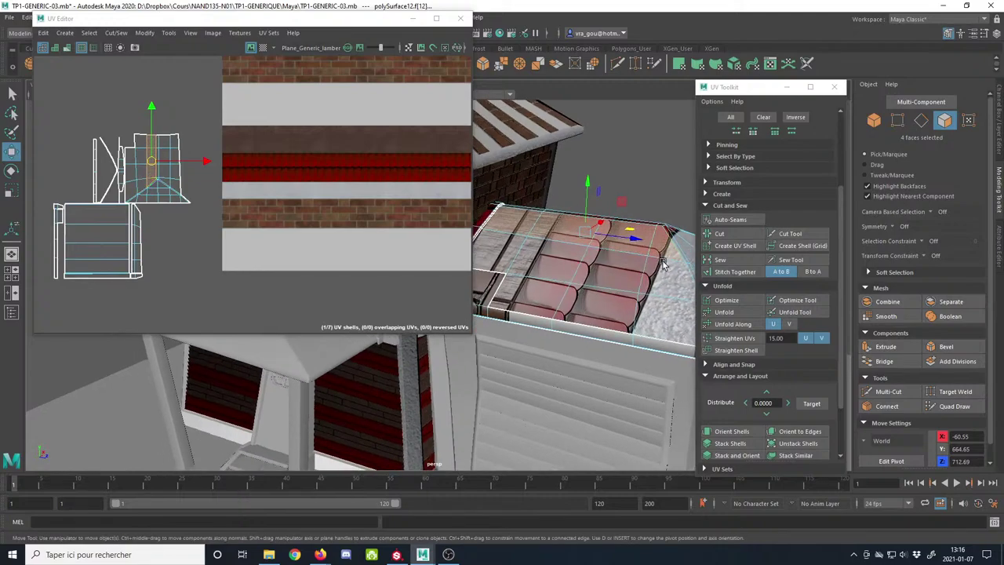
alt+right_drag(343, 260, 268, 224)
alt+middle_drag(268, 225, 271, 209)
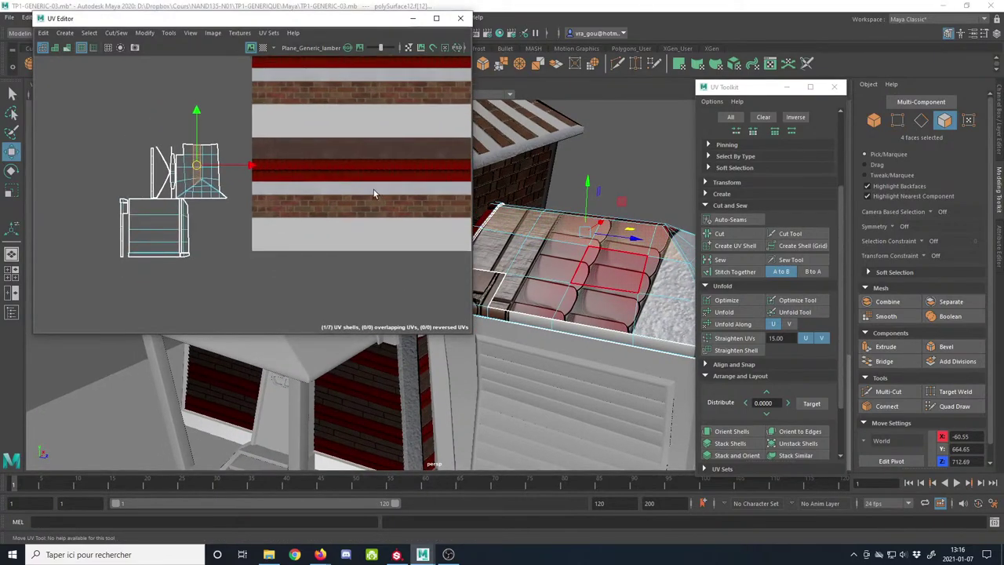
click(726, 246)
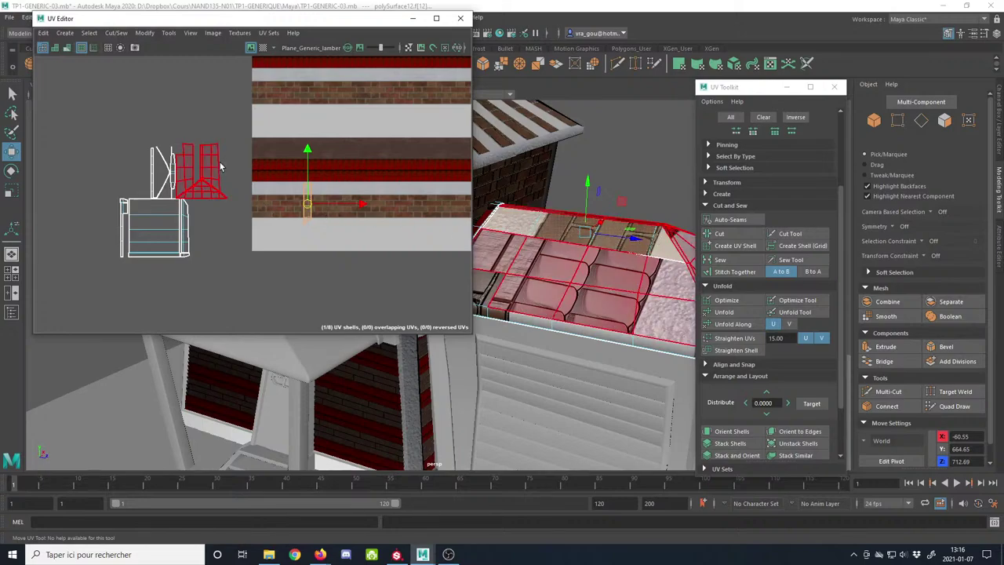
Step: Select the four faces of the middle row on the roof slope above the garage door
click(945, 122)
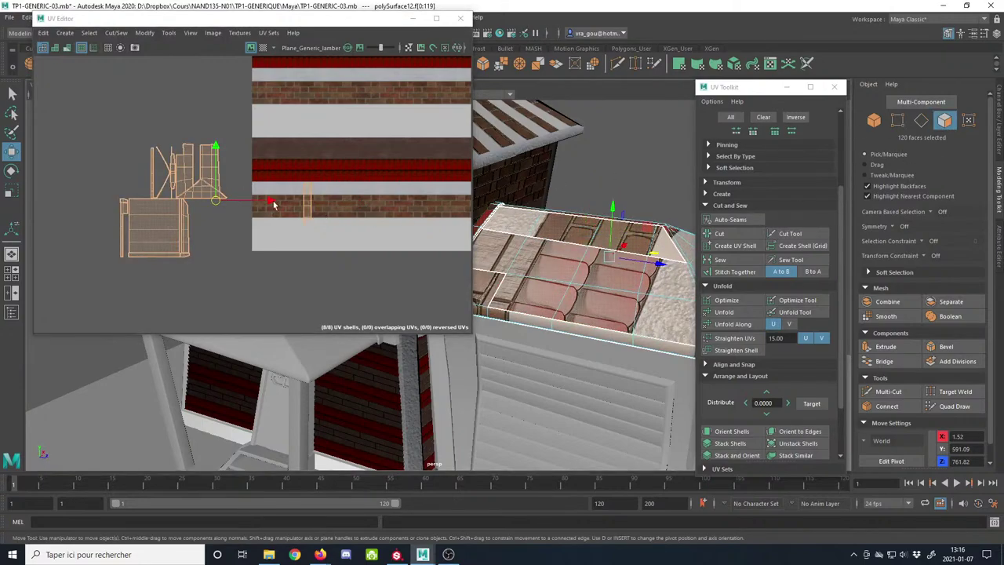
click(499, 255)
shift+click(553, 262)
shift+click(610, 272)
shift+click(665, 279)
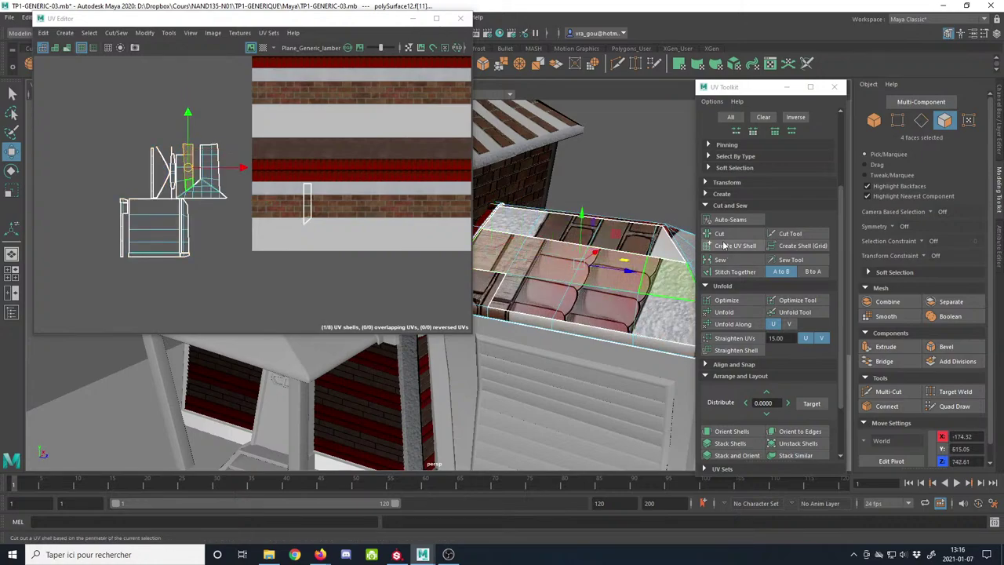
click(724, 246)
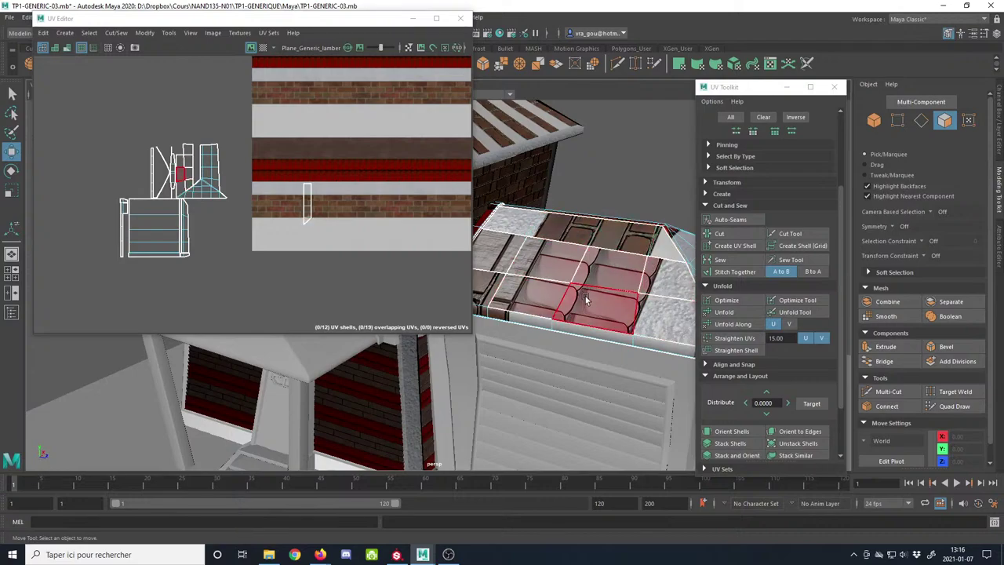
alt+right_drag(312, 207, 309, 208)
key(ctrl+z)
key(ctrl+z)
key(ctrl+z)
key(ctrl+z)
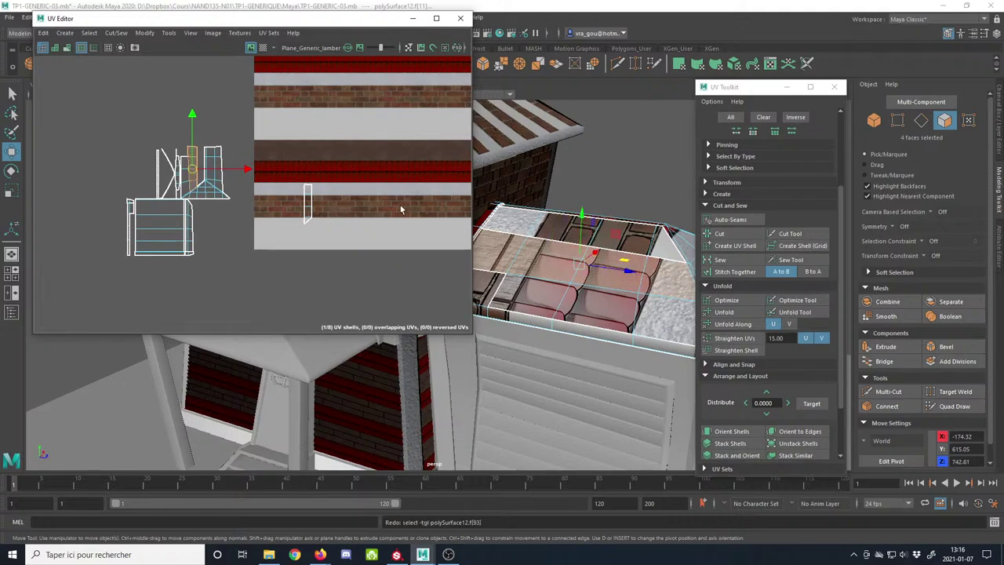
Step: Create a separate UV shell from the selected middle row and place it beside the first row's shell on the map
click(713, 234)
click(709, 246)
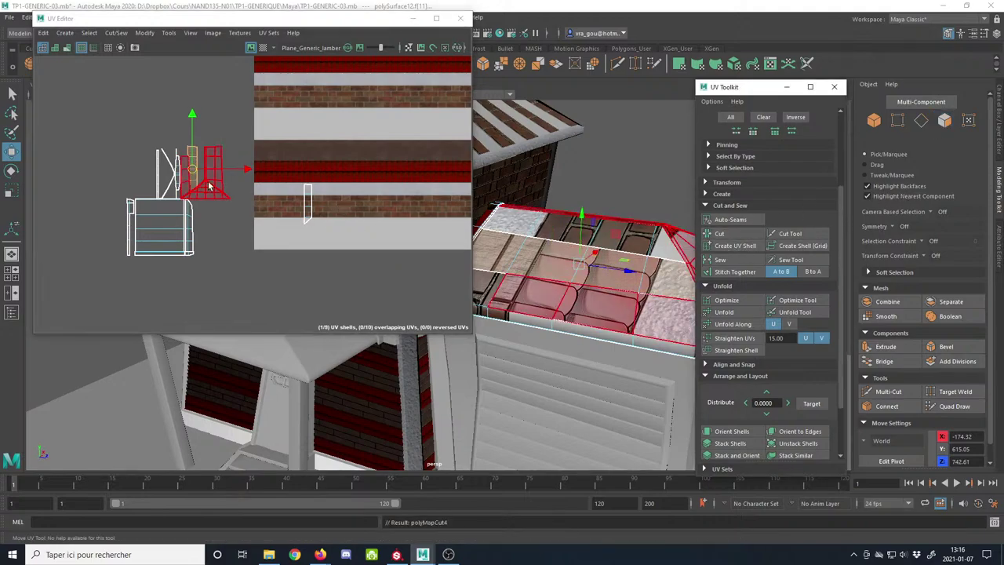
click(317, 206)
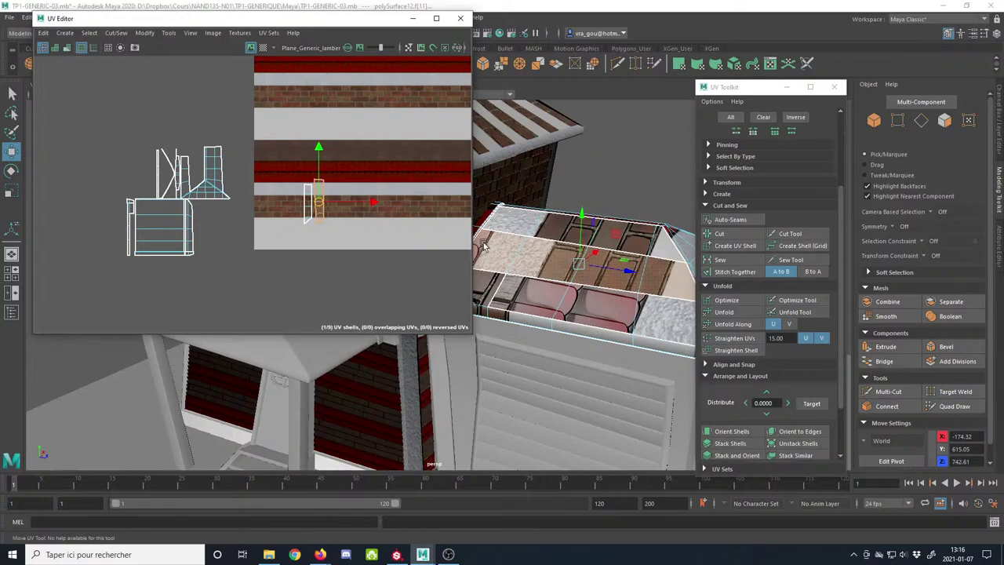
Step: Cut the four faces of the lowest row on the same slope into their own UV shell and move them onto the map
alt+drag(632, 315, 648, 305)
click(651, 265)
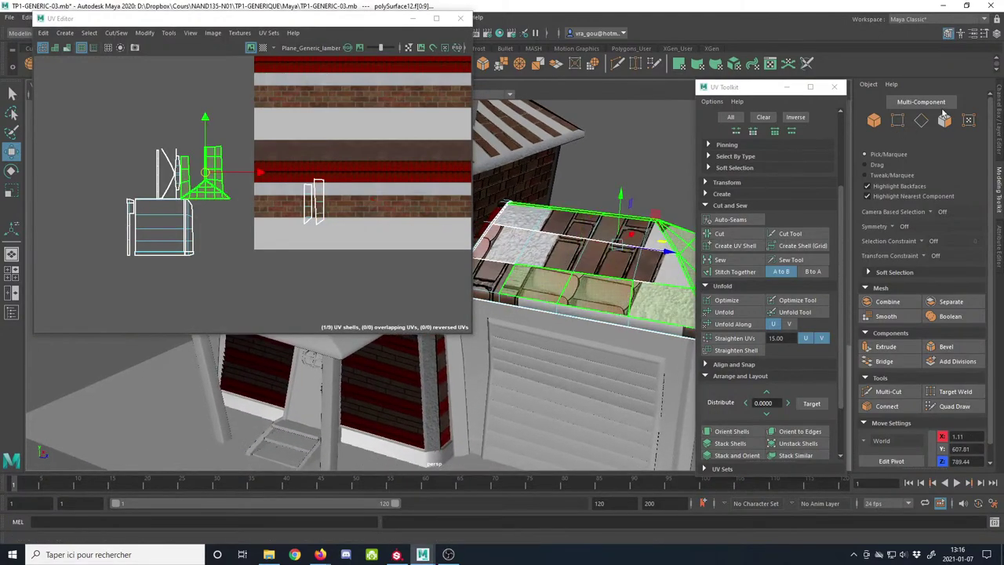
key(F11)
click(657, 306)
shift+click(599, 296)
shift+click(542, 286)
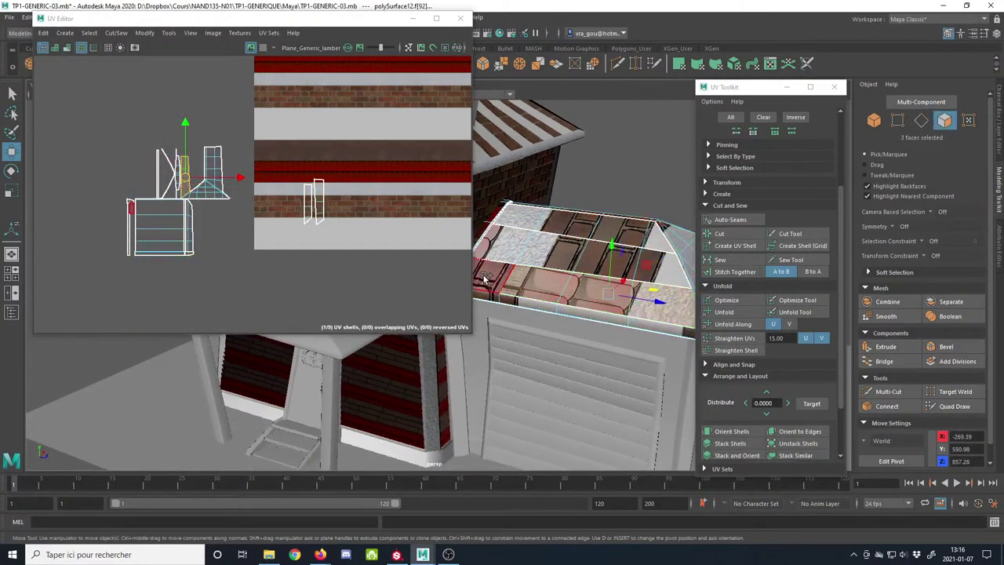
shift+click(490, 278)
click(735, 246)
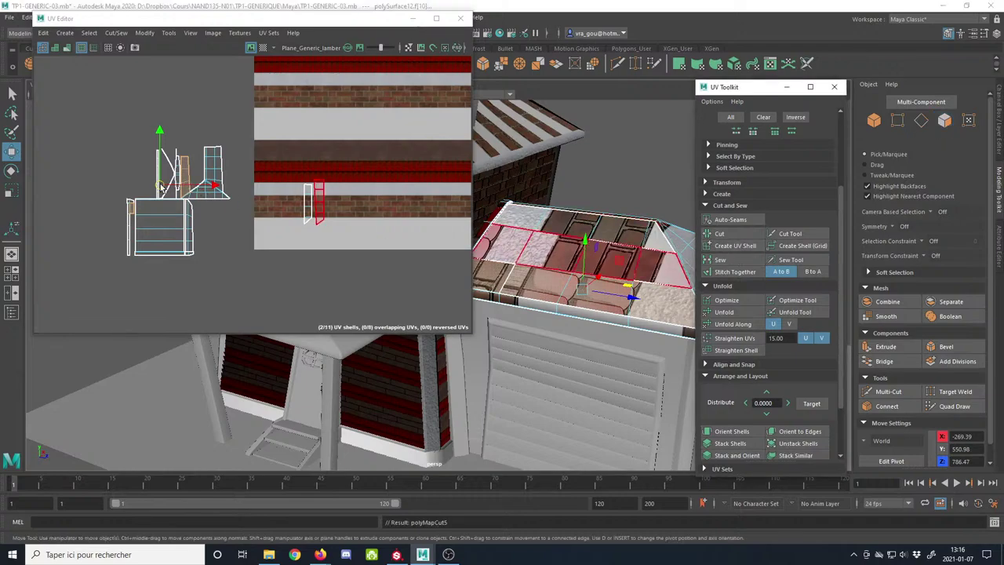
drag(160, 187, 352, 230)
Step: Place the lowest row's detached face above the rest of its row and stitch them together along the shared edge
click(323, 251)
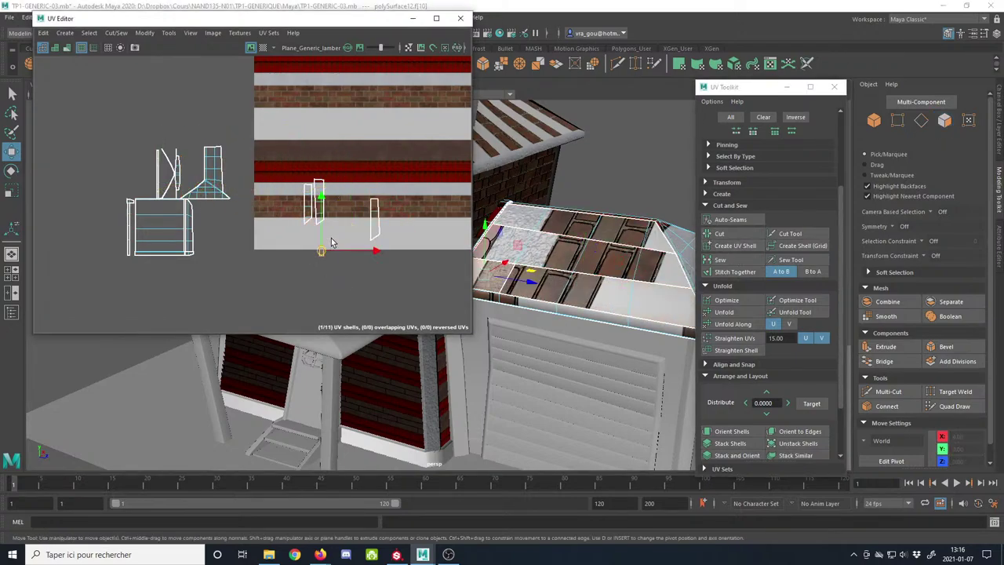
click(375, 220)
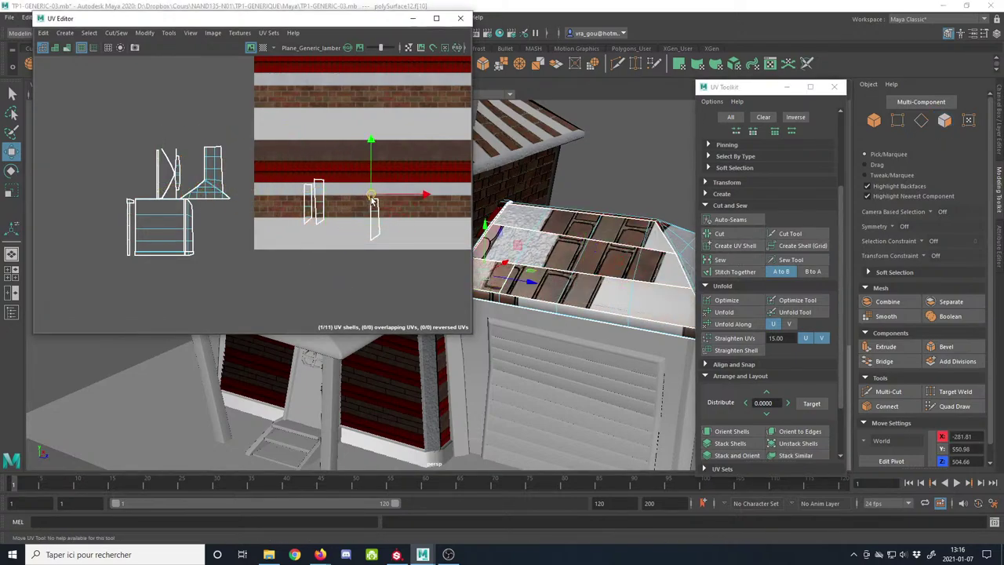
click(921, 120)
click(524, 264)
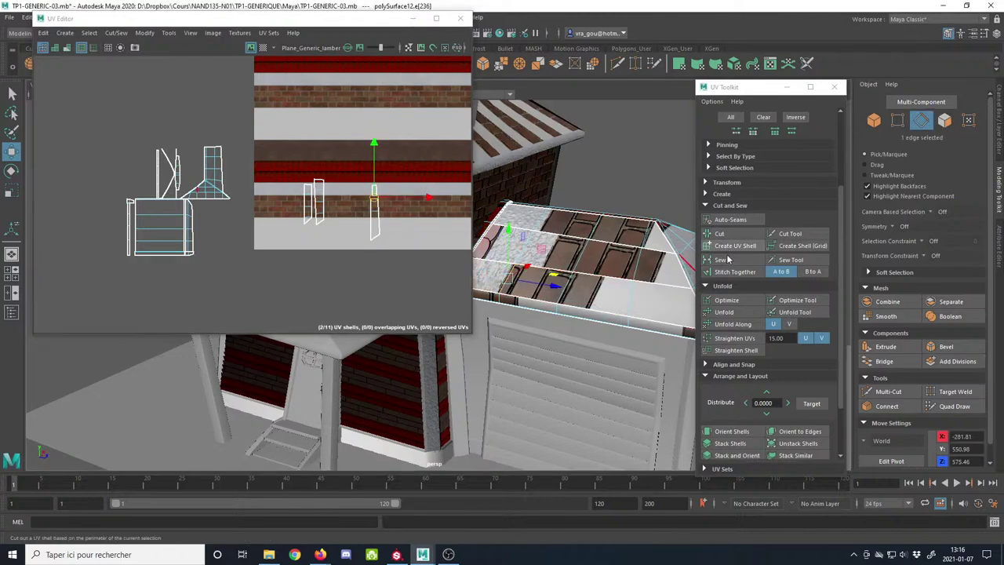
click(734, 271)
Step: Select the faces of the three row shells on the map and unfold their UVs
click(945, 120)
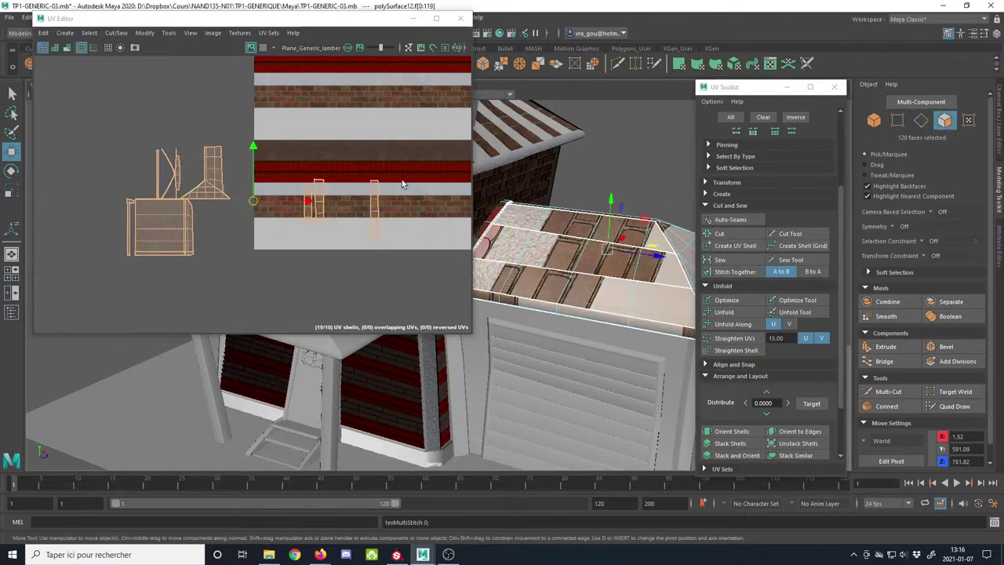
drag(288, 162, 400, 247)
alt+drag(560, 266, 540, 260)
alt+middle_drag(540, 261, 530, 251)
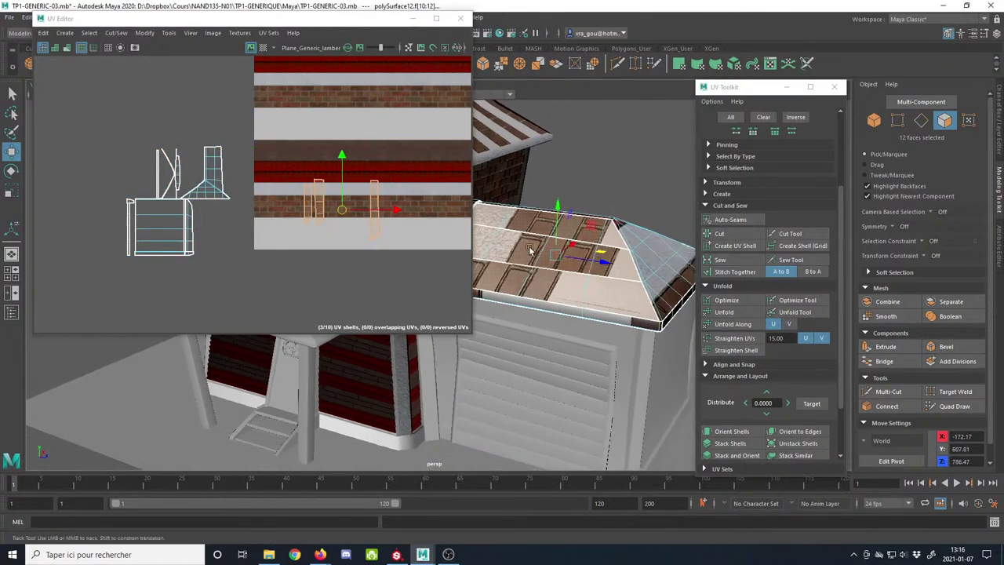
alt+drag(530, 249, 541, 267)
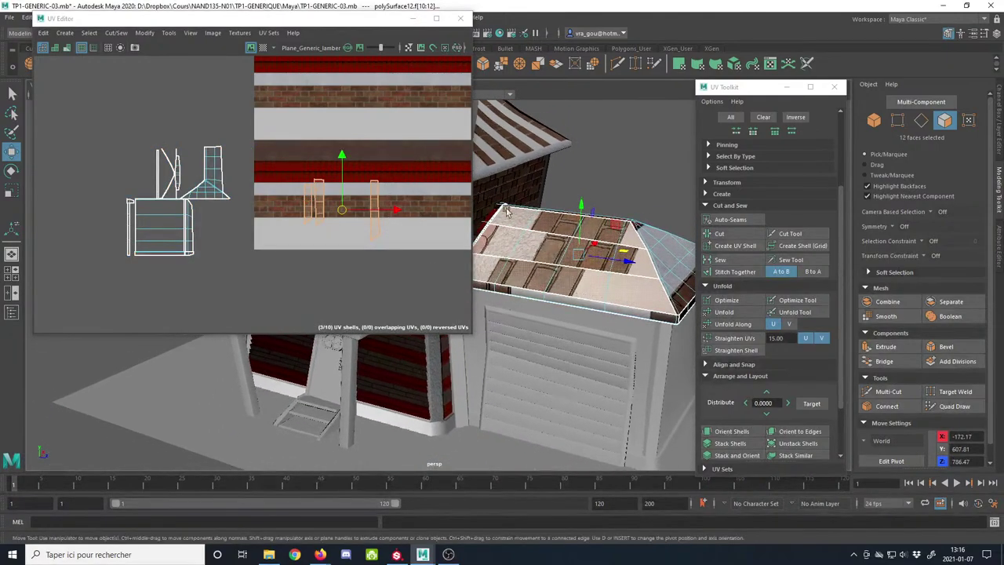
click(725, 312)
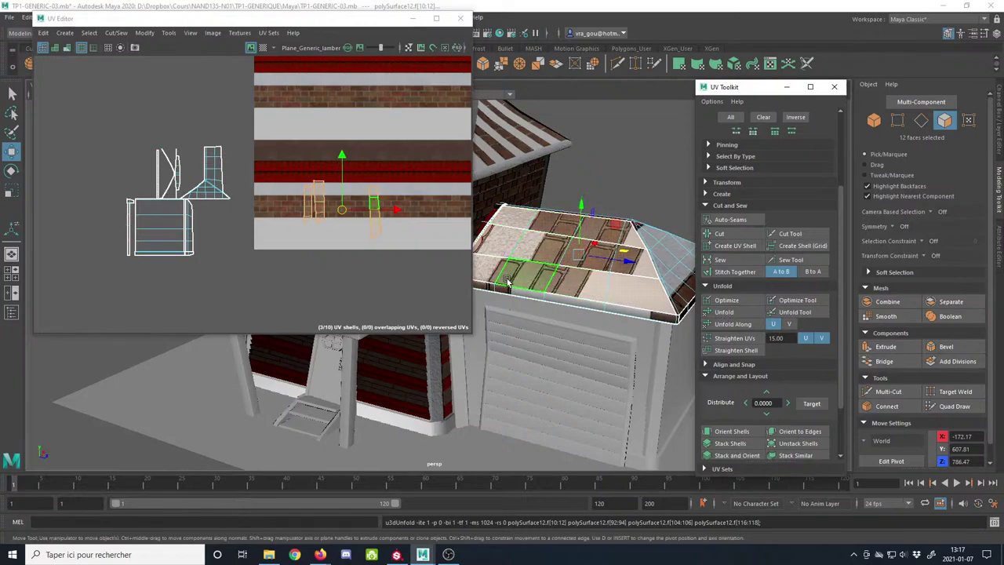
Step: Rotate the three row shells to lie horizontally and place each one on the red roof-tile strip of the map
alt+right_drag(342, 260, 343, 246)
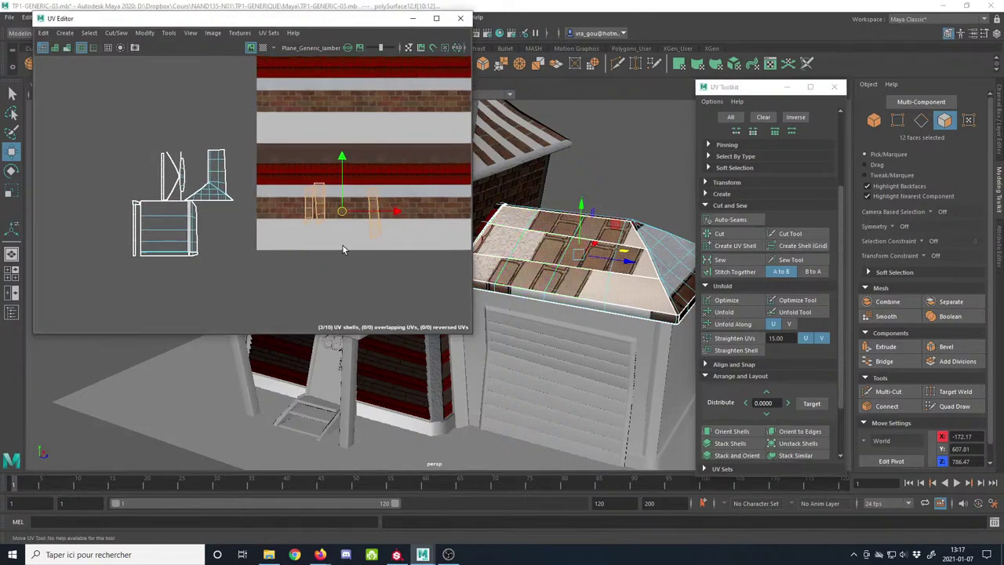
key(e)
drag(385, 187, 307, 144)
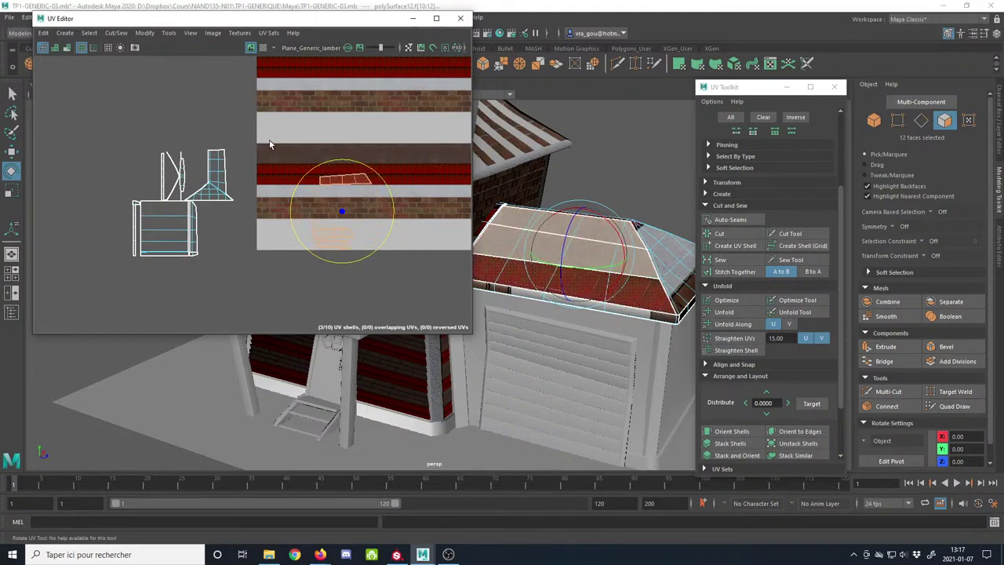
click(348, 181)
key(w)
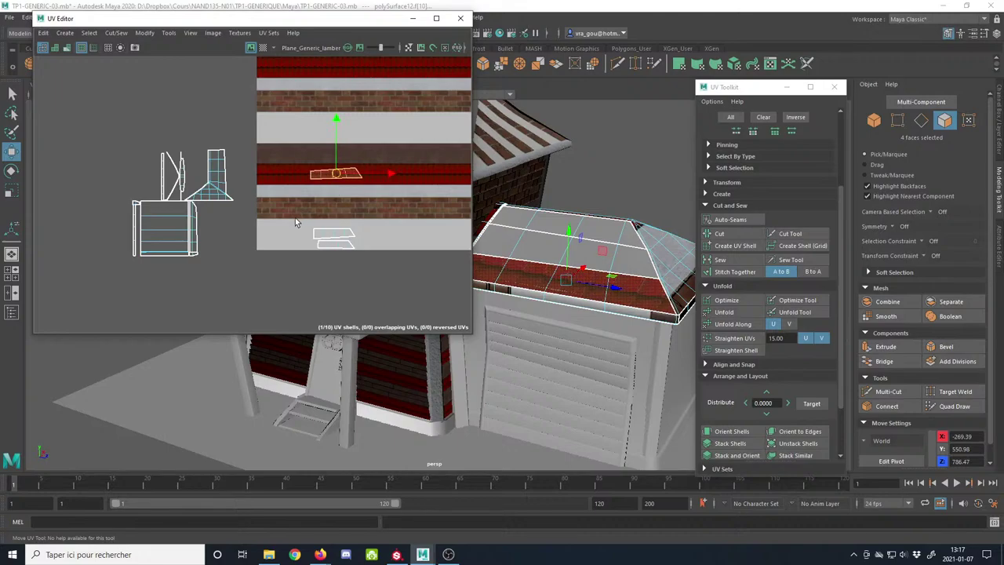
drag(345, 179, 289, 177)
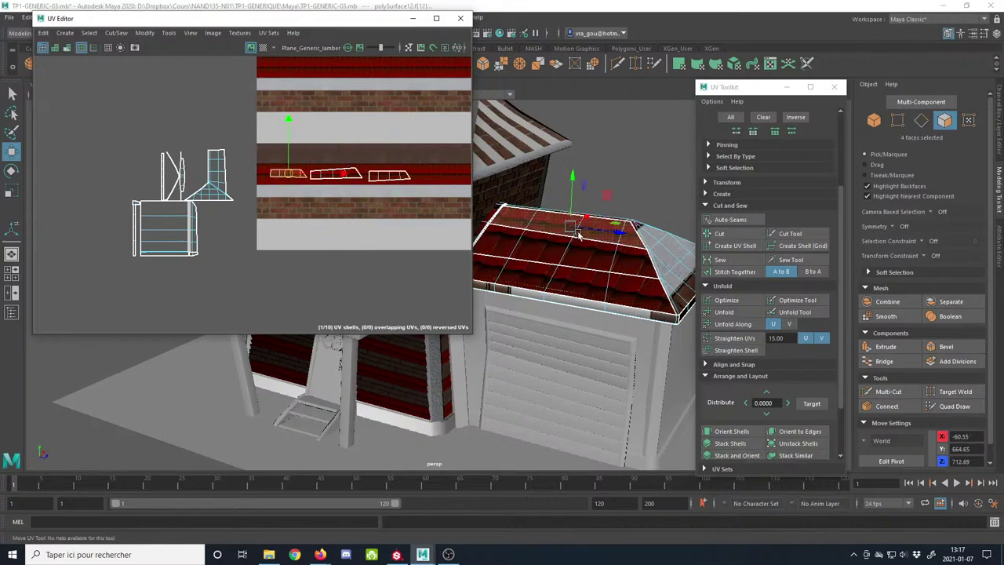
Step: Rotate the middle row's UV shell slightly within the red roof-tile strip
alt+right_drag(559, 247, 601, 298)
alt+drag(601, 298, 574, 314)
drag(250, 143, 412, 207)
scroll(381, 218, up, 4)
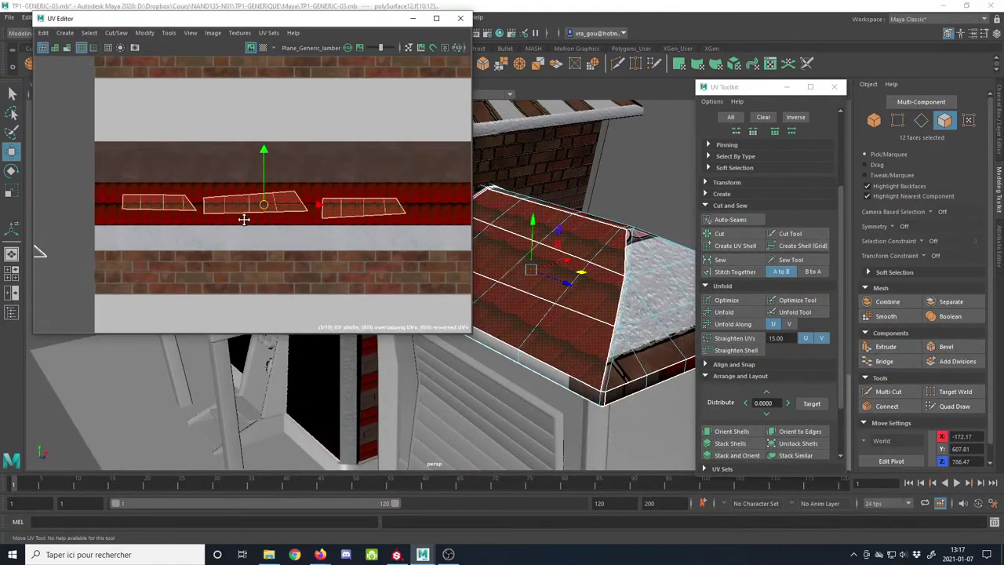
alt+middle_drag(244, 220, 237, 191)
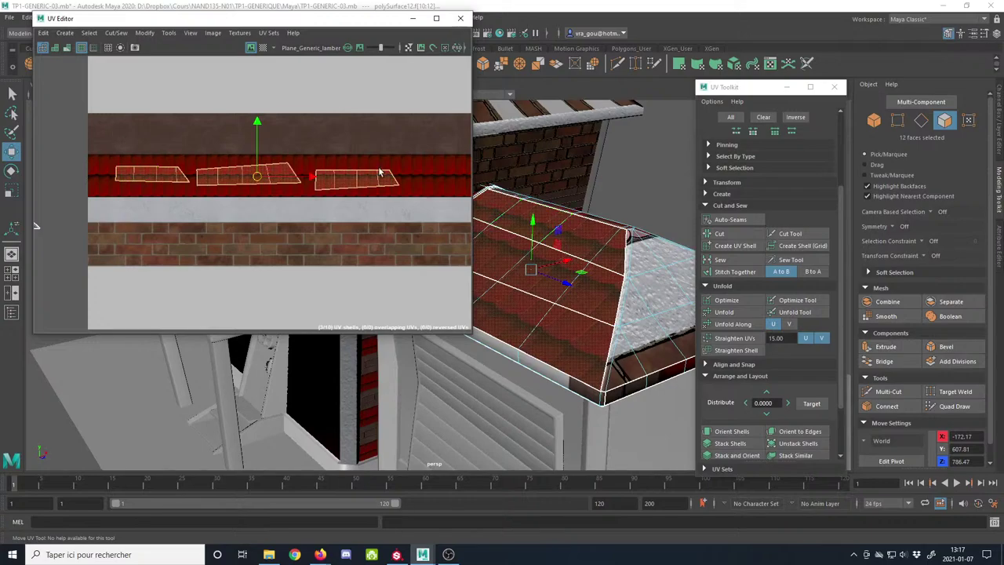
alt+drag(558, 287, 528, 311)
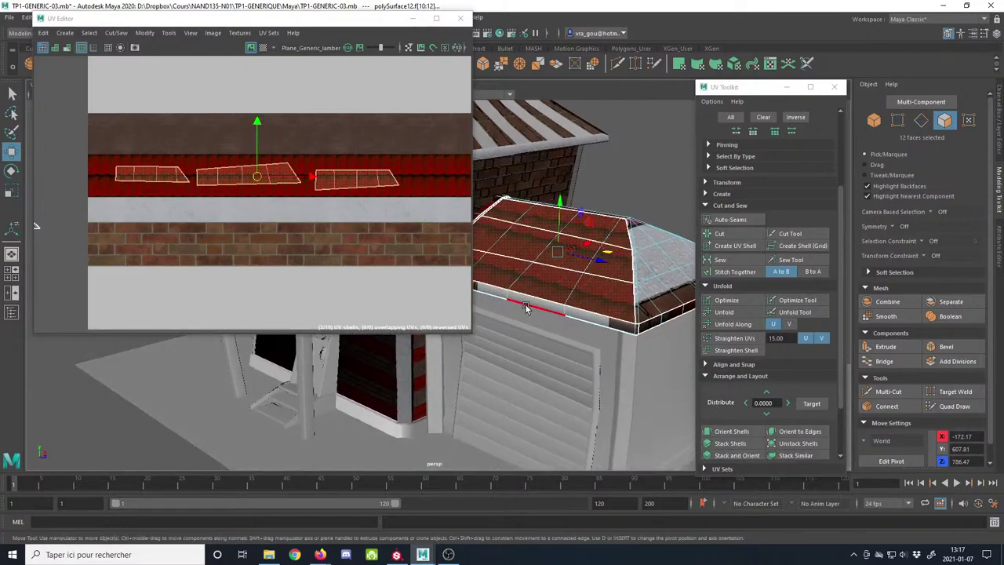
click(235, 177)
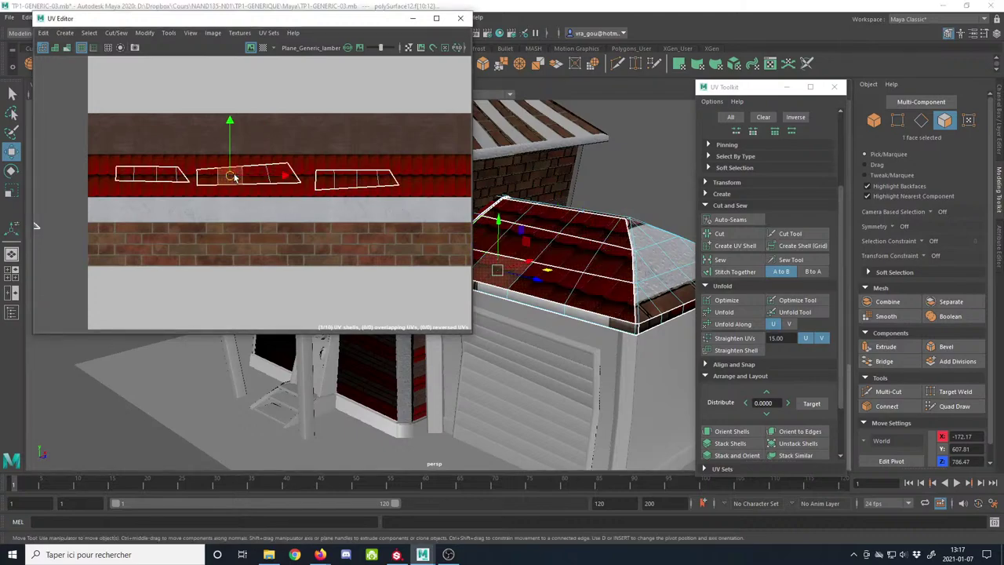
click(341, 181)
shift+double_click(370, 182)
key(e)
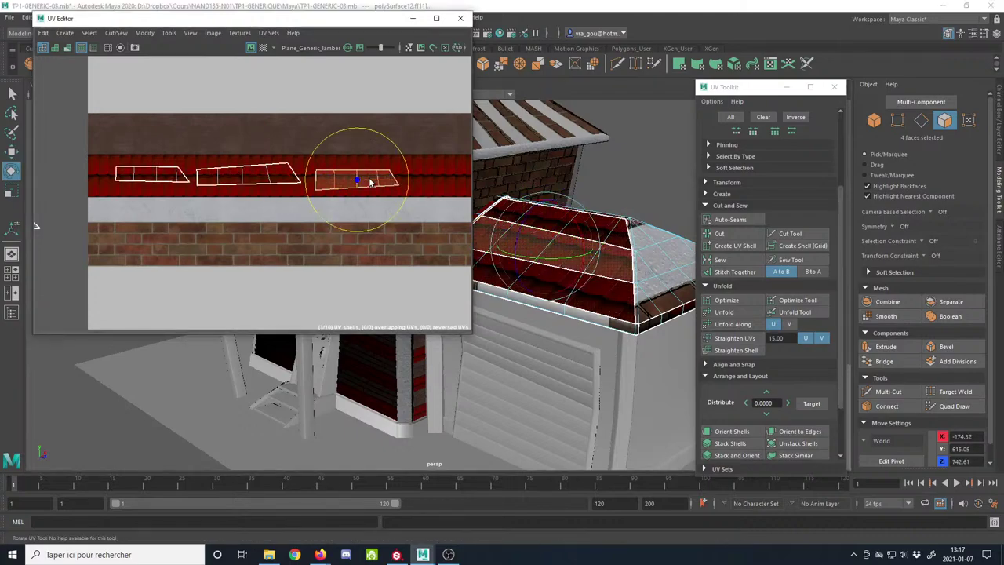
drag(370, 179, 846, 144)
Step: Return to object selection, deselect the roof and inspect the tile texture on its slope up close
click(871, 123)
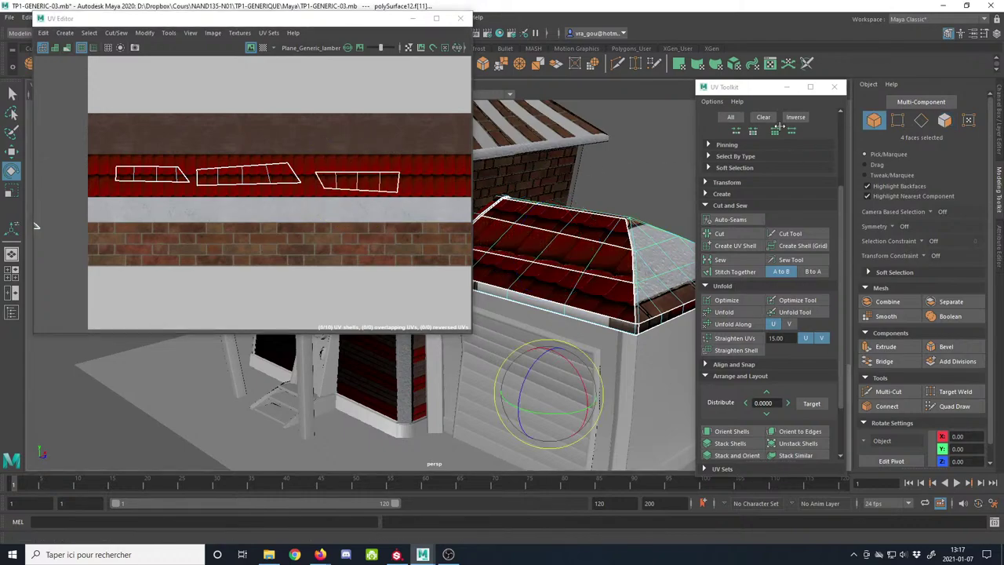
click(620, 139)
alt+drag(620, 139, 651, 230)
alt+right_drag(652, 231, 606, 225)
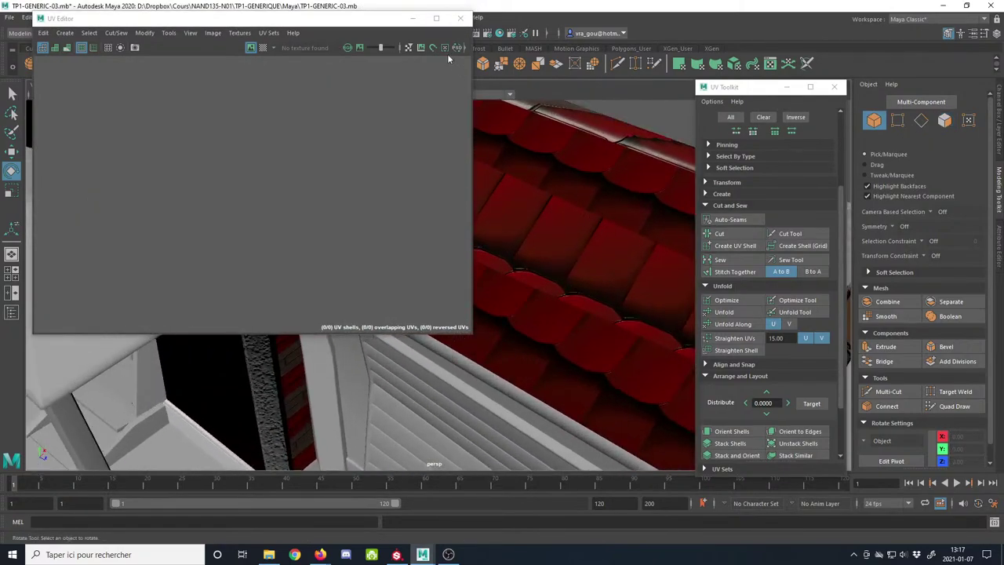
Step: Move the UV Editor aside and inspect the size and alignment of the tiles across the garage roof slope
drag(383, 19, 153, 63)
alt+drag(530, 218, 422, 237)
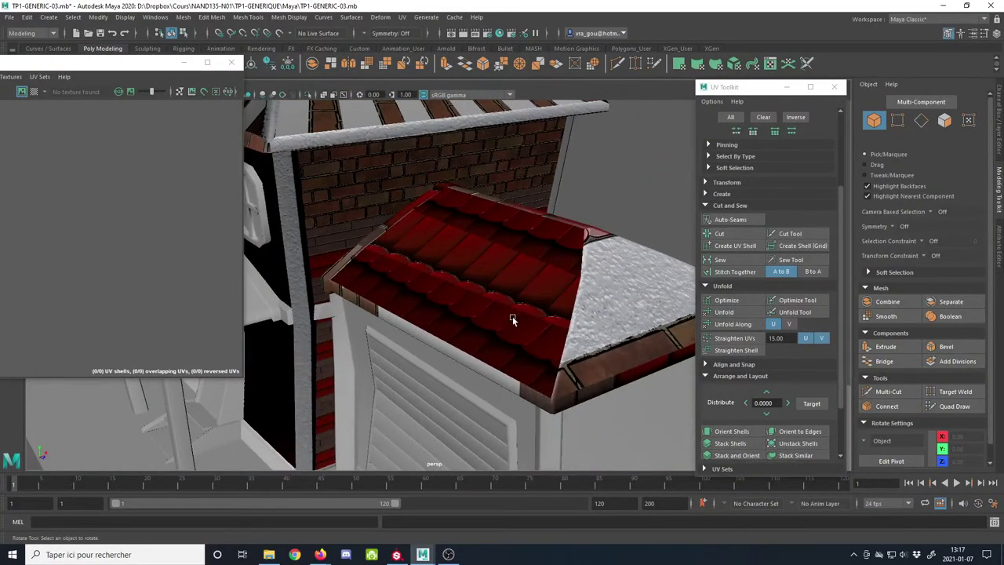
alt+drag(512, 320, 437, 262)
alt+right_drag(437, 262, 493, 371)
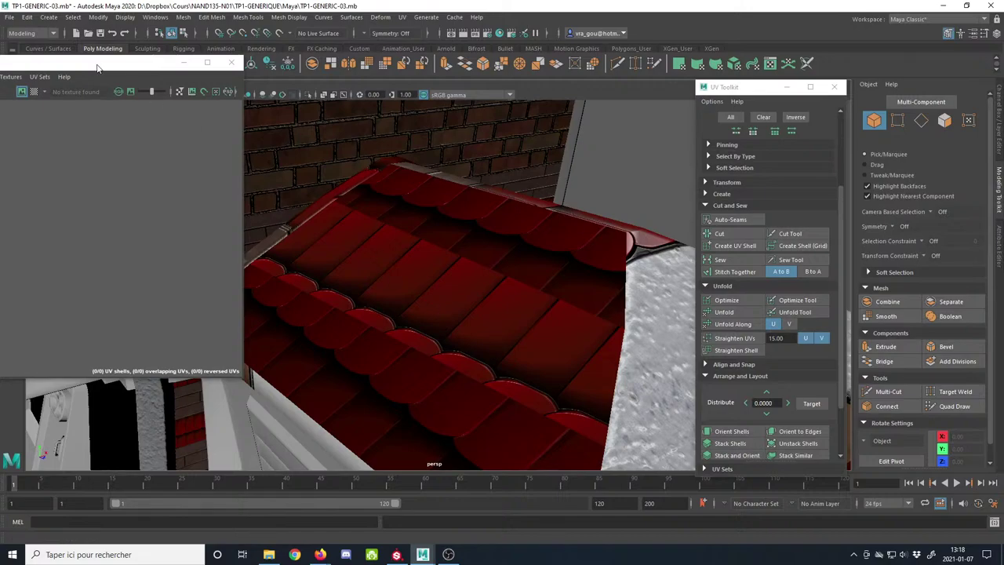
Step: Bring the UV Editor back over the model and select the UVs of the three garage roof row shells
drag(99, 66, 357, 59)
click(537, 279)
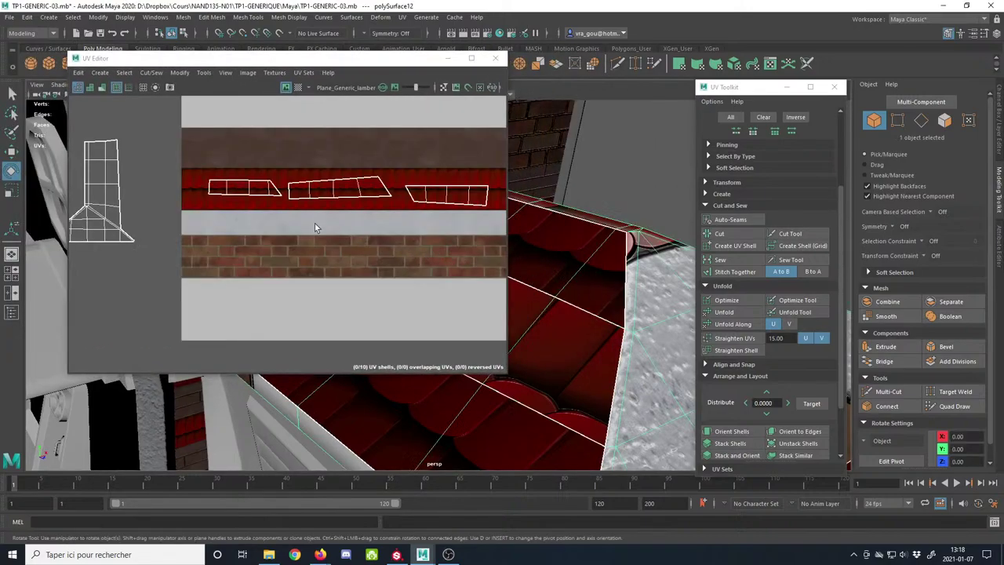
alt+middle_drag(297, 224, 269, 226)
key(ctrl+z)
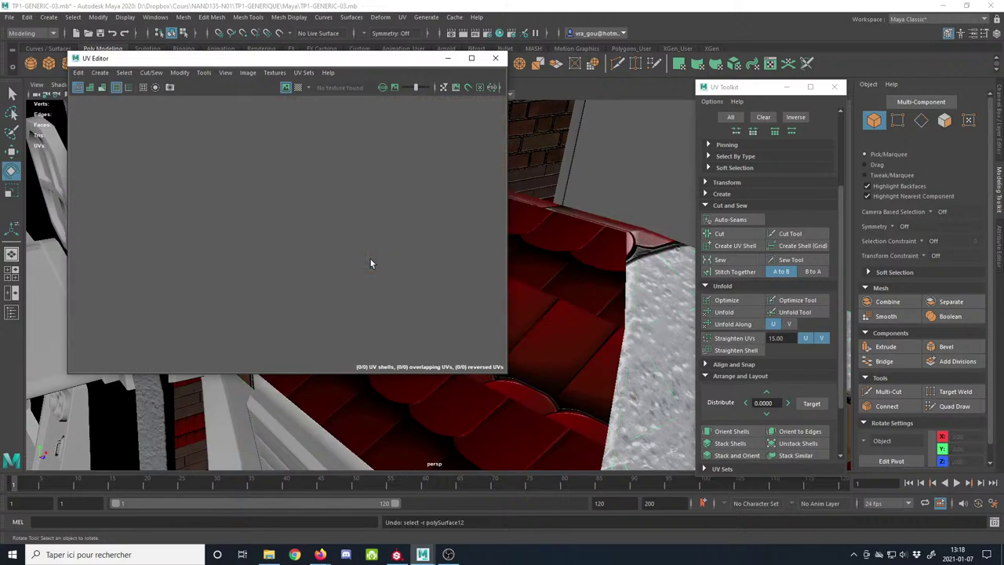
scroll(421, 279, down, 2)
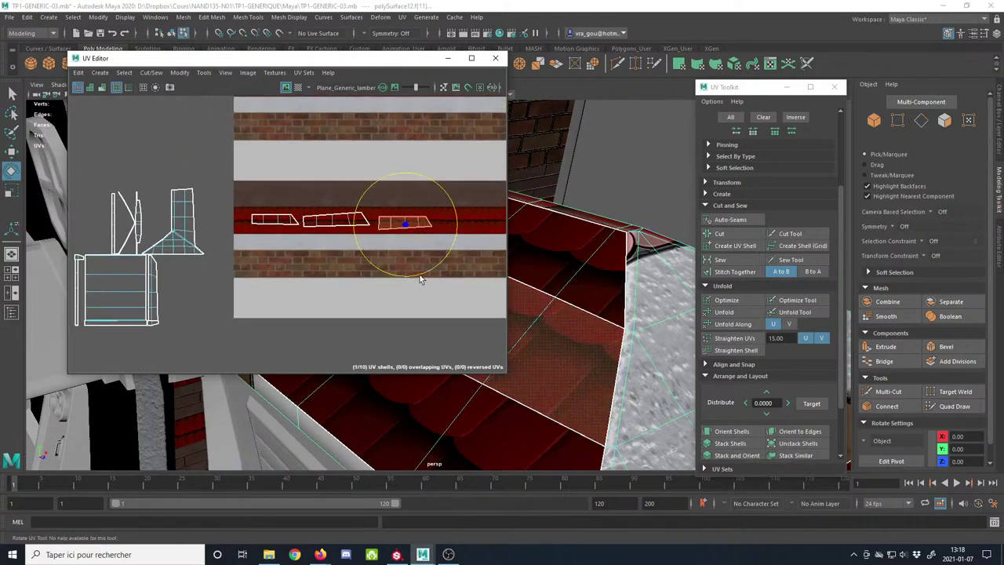
alt+drag(561, 314, 677, 334)
scroll(677, 334, down, 5)
alt+drag(558, 356, 579, 334)
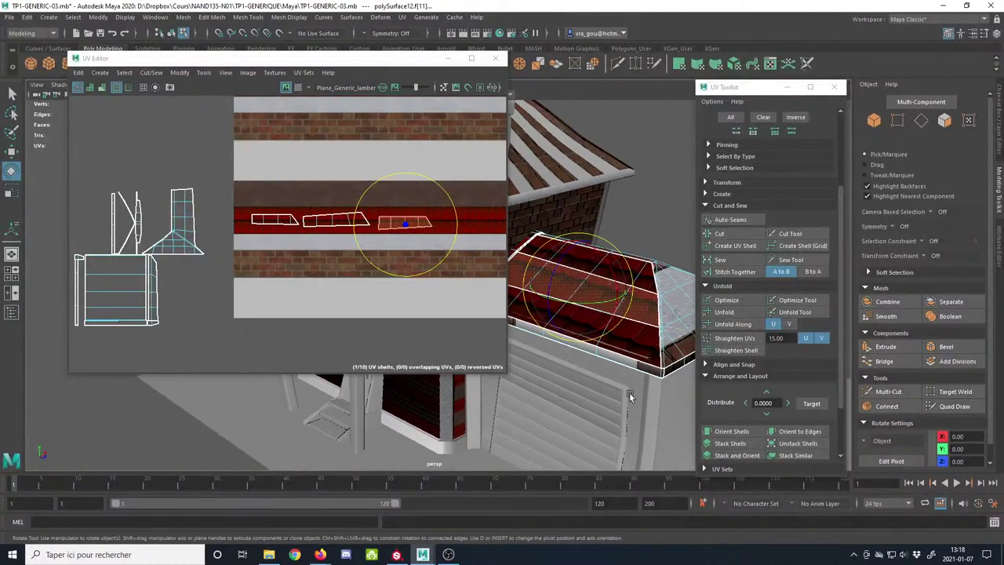
click(970, 121)
alt+middle_drag(502, 252, 465, 261)
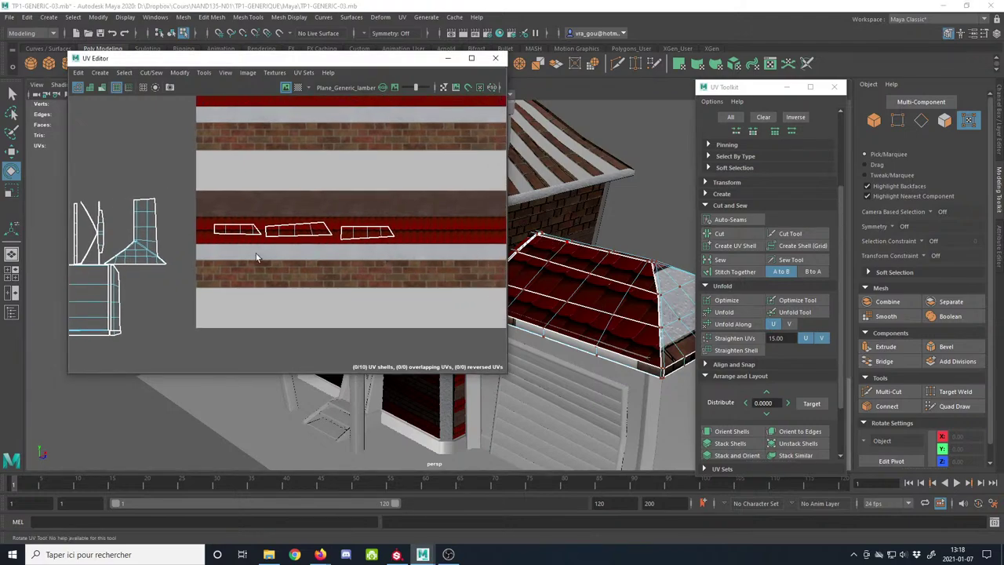
drag(196, 197, 406, 285)
alt+middle_drag(338, 281, 296, 282)
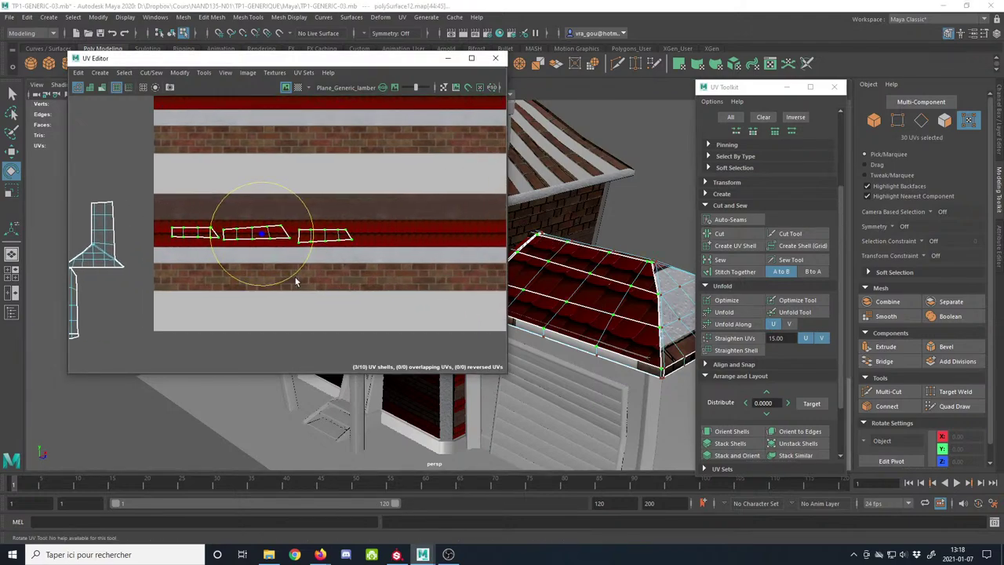
Step: Scale the three row shells up to the height of the red roof-tile strip and reposition them, nudging the third shell up
key(r)
drag(268, 244, 321, 266)
key(w)
drag(262, 233, 368, 228)
scroll(349, 247, down, 3)
key(r)
key(w)
alt+middle_drag(367, 257, 317, 255)
double_click(406, 217)
drag(436, 227, 434, 223)
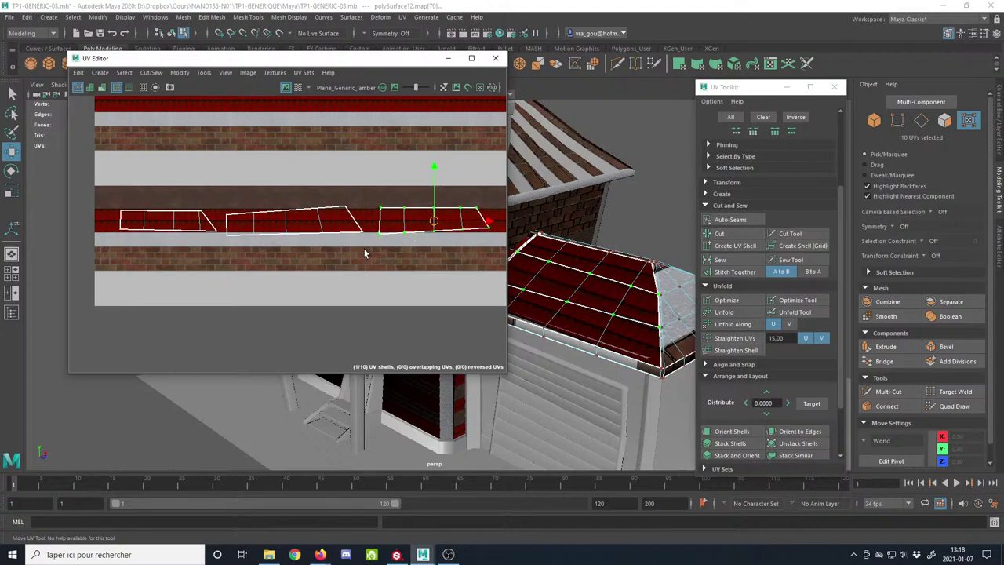
Step: Select the UVs along the upper edge of the first row shell
alt+middle_drag(294, 264, 280, 286)
scroll(217, 260, up, 6)
scroll(262, 275, down, 1)
alt+right_drag(261, 276, 309, 354)
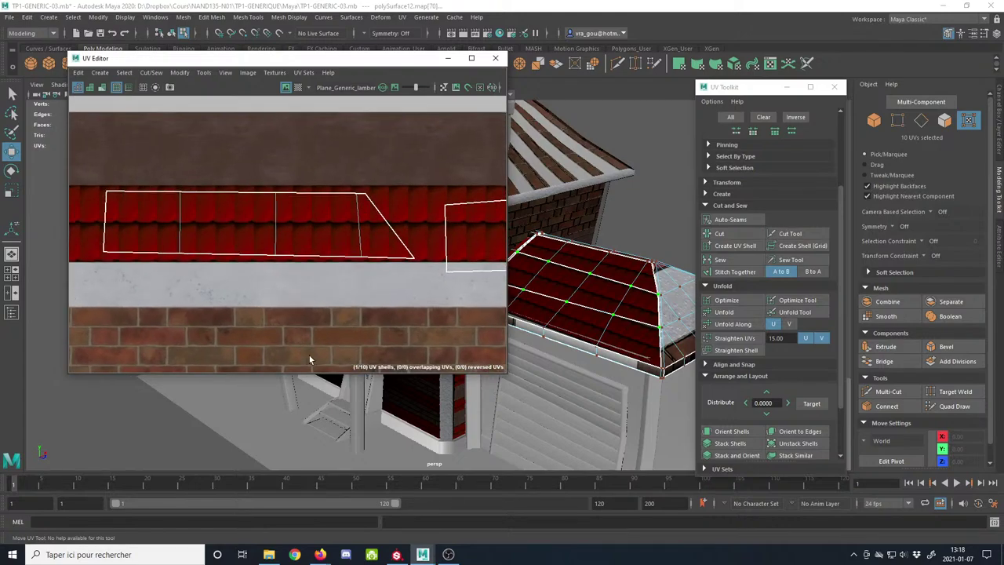
alt+middle_drag(303, 343, 309, 342)
alt+right_drag(309, 342, 280, 309)
alt+middle_drag(280, 309, 284, 302)
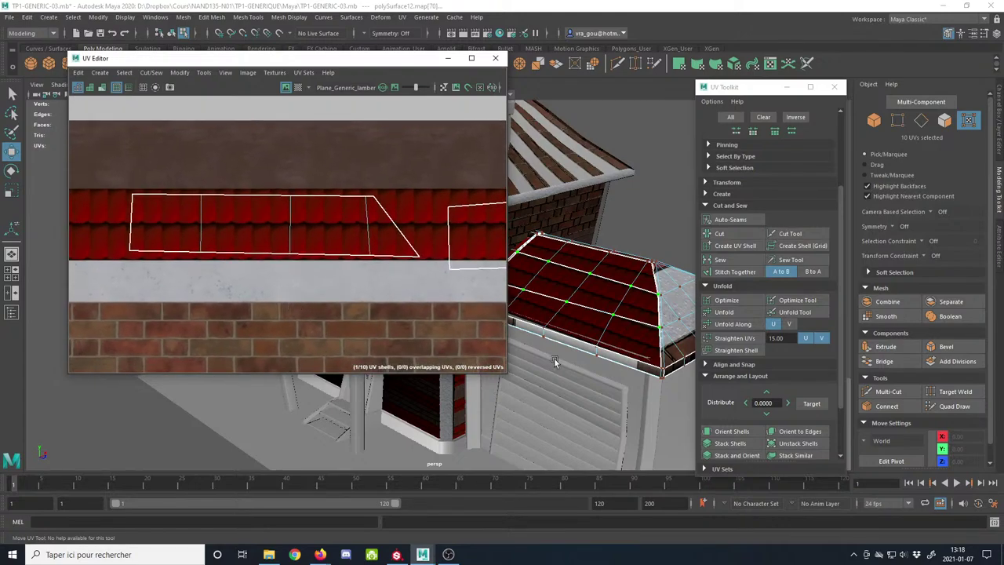
alt+right_drag(554, 358, 625, 433)
alt+middle_drag(624, 433, 572, 403)
alt+drag(572, 403, 462, 396)
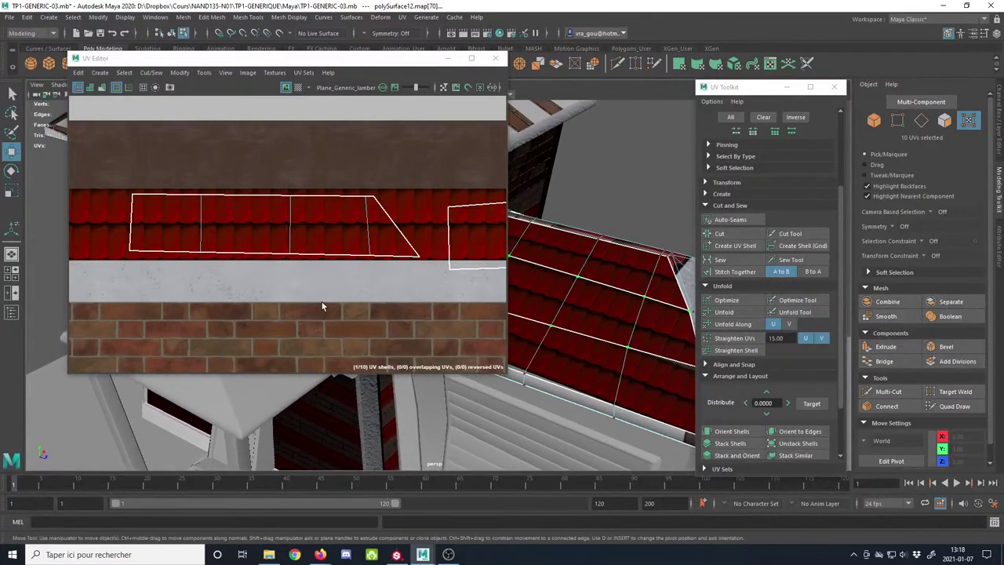
drag(113, 174, 398, 205)
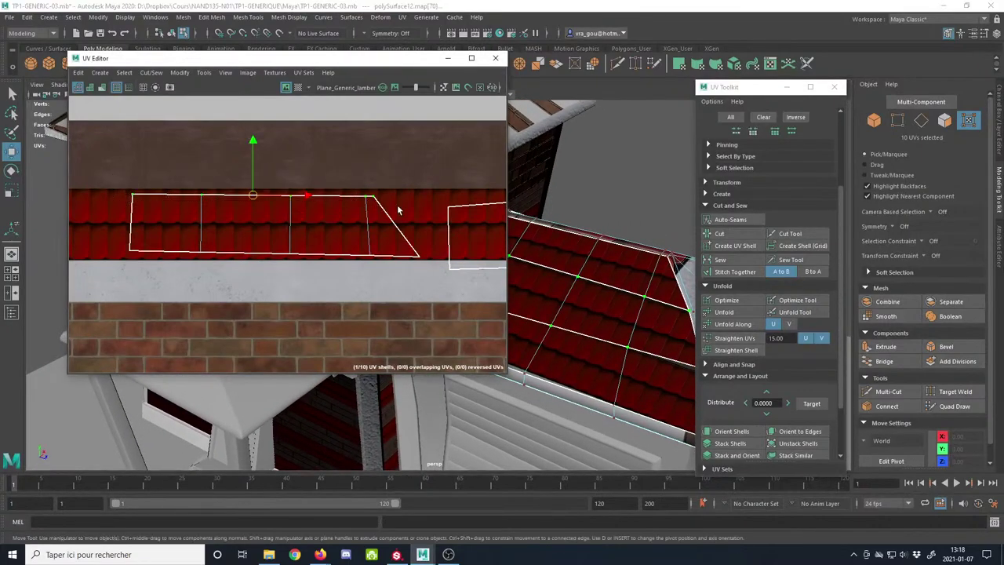
Step: Show the checker map on the garage roof to check the UV distortion, and restore the material texture
click(298, 86)
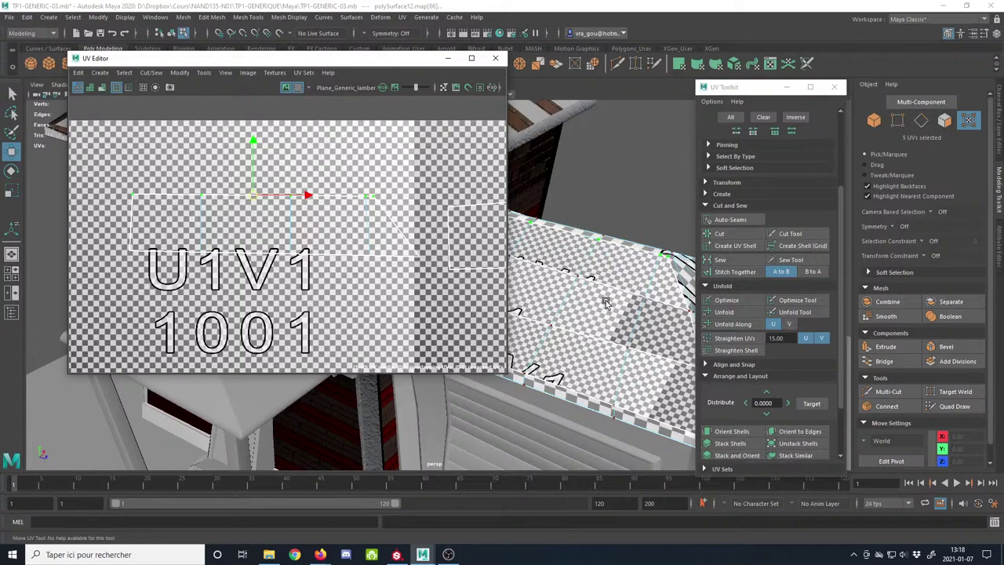
alt+right_drag(604, 300, 616, 326)
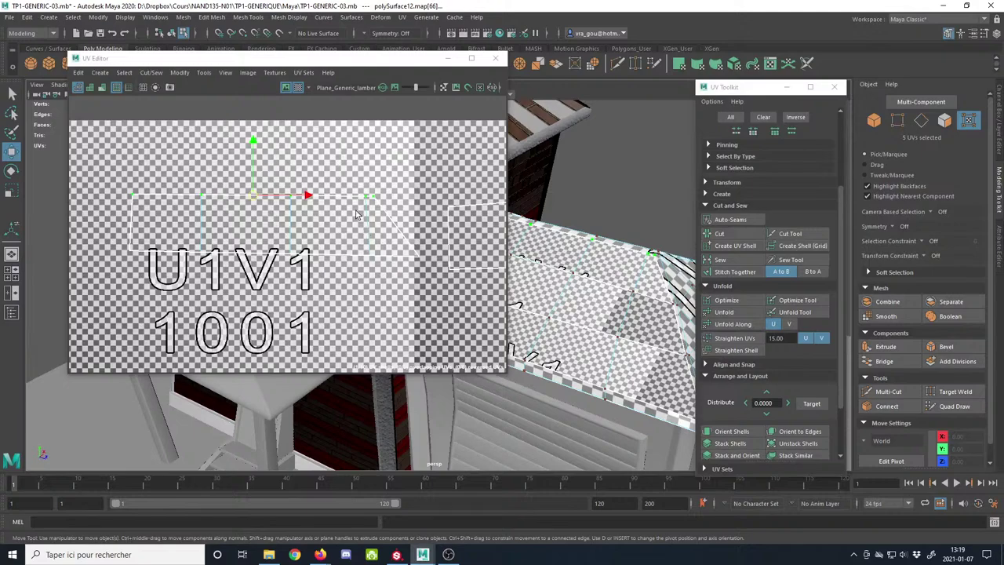
click(296, 89)
Step: Try to level the upper edge of the first row shell by scaling its selected UVs vertically
alt+right_drag(370, 252, 303, 224)
alt+middle_drag(303, 225, 291, 213)
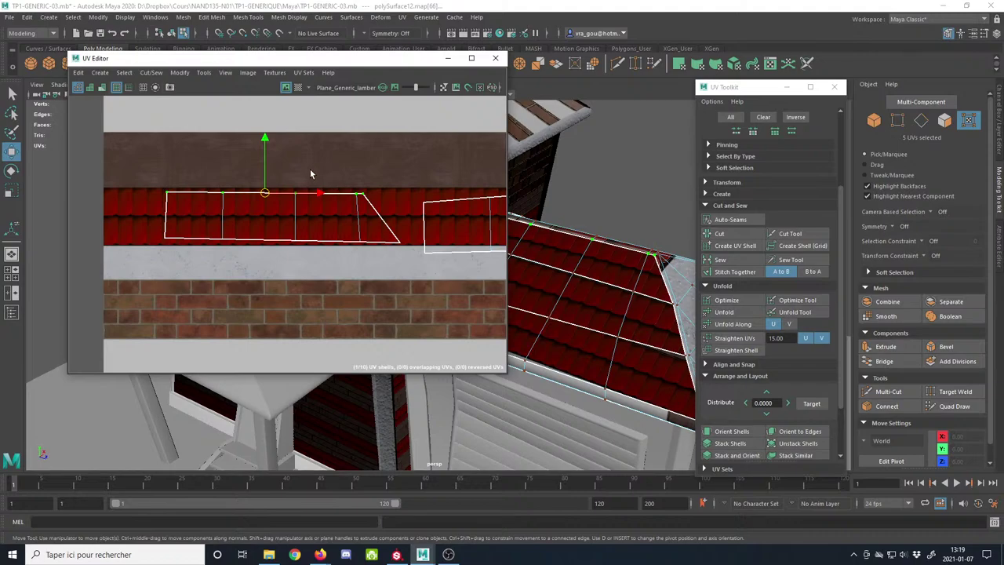
key(r)
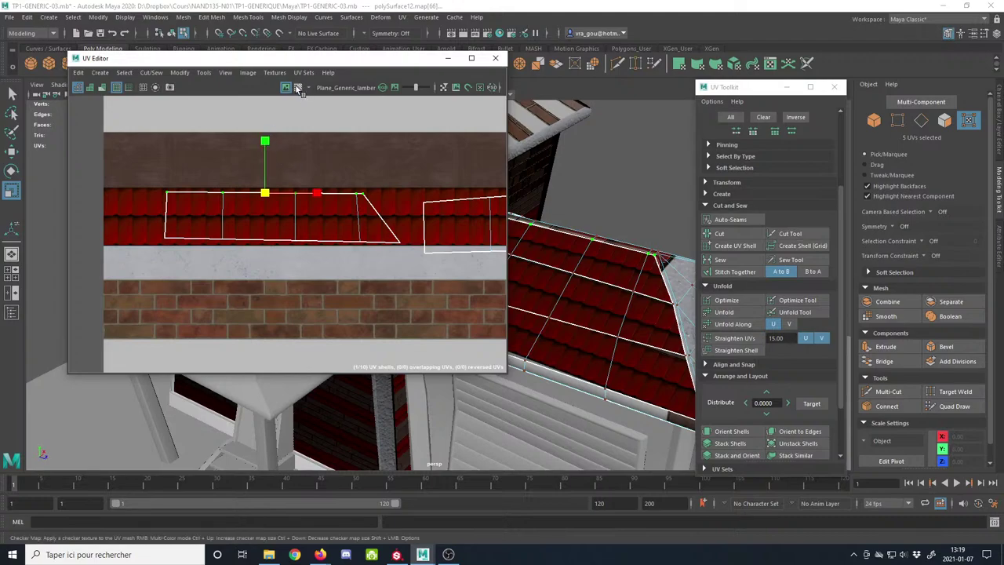
drag(266, 142, 316, 123)
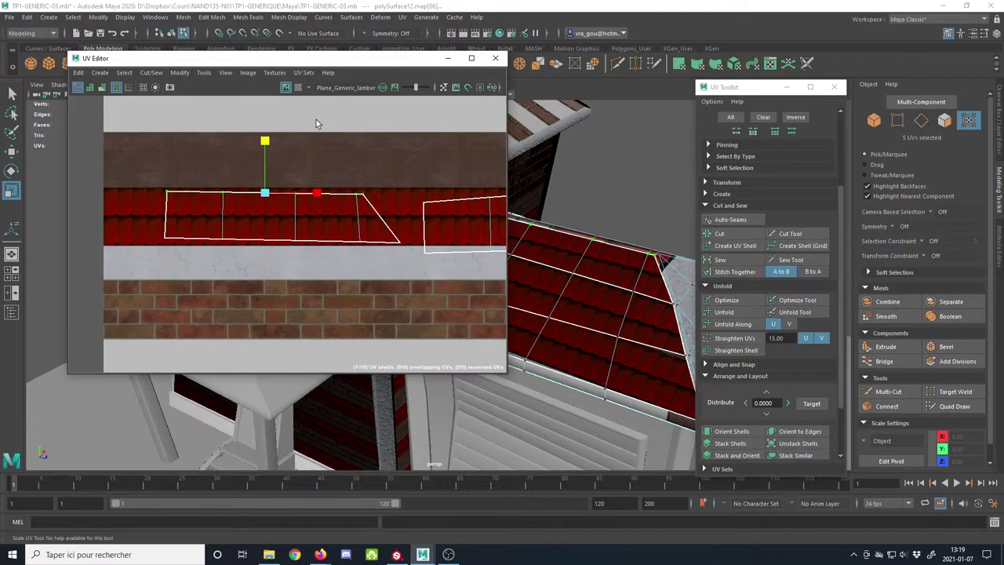
Step: Try scaling the first row shell's upper edge using vertex selection instead of UVs, and examine which shells share those vertices
drag(743, 92, 727, 76)
scroll(766, 197, up, 3)
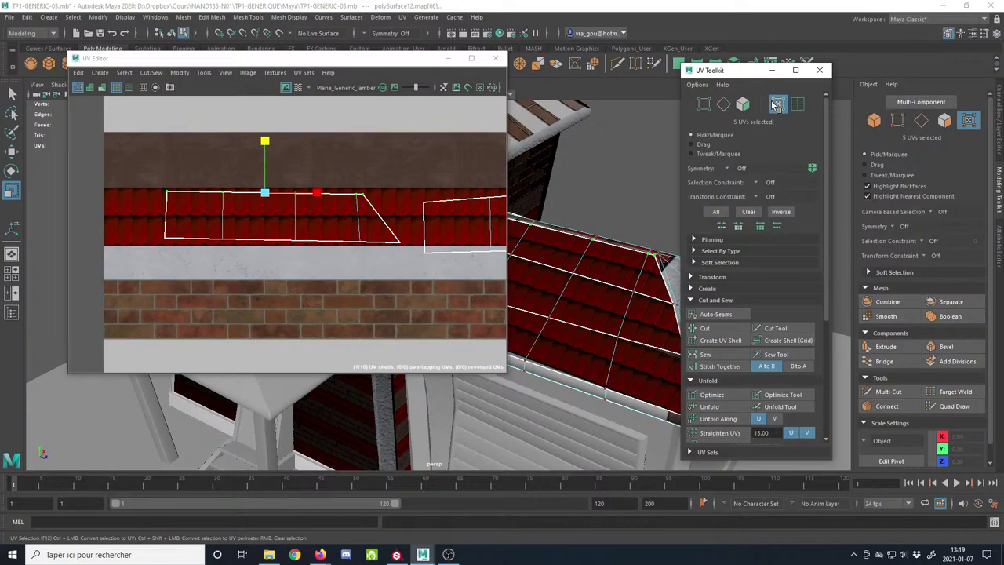
click(704, 103)
drag(136, 166, 383, 212)
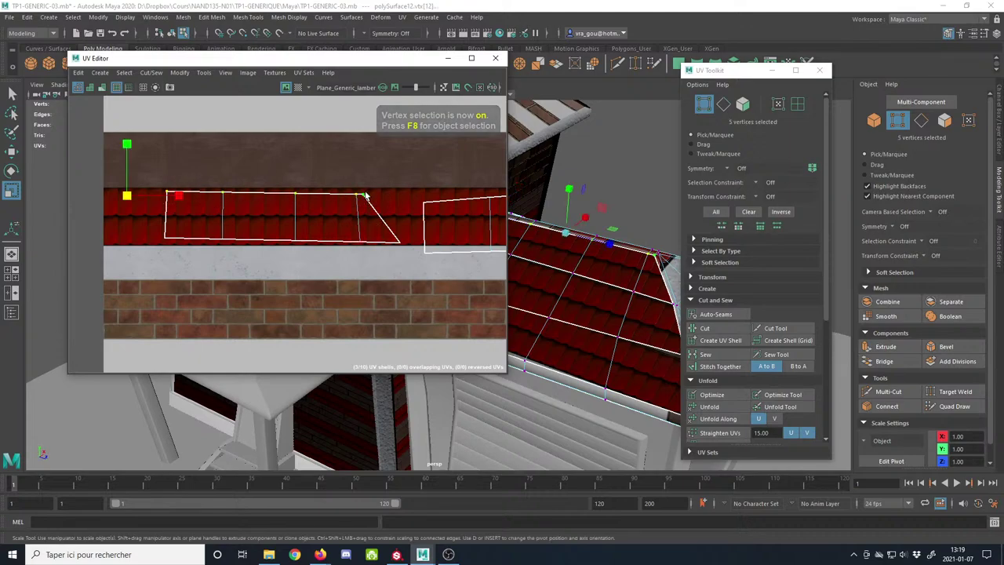
drag(126, 145, 317, 123)
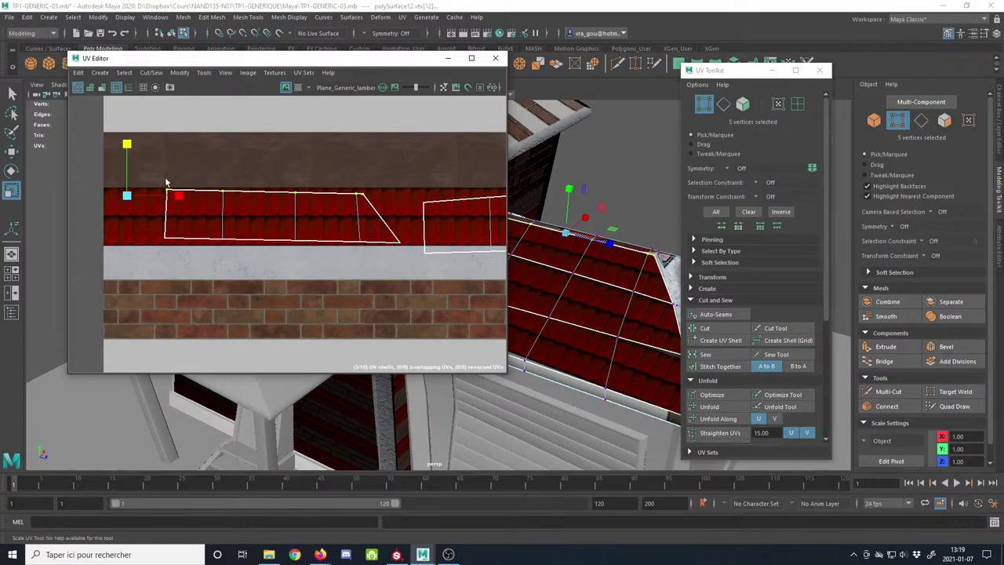
scroll(418, 214, down, 6)
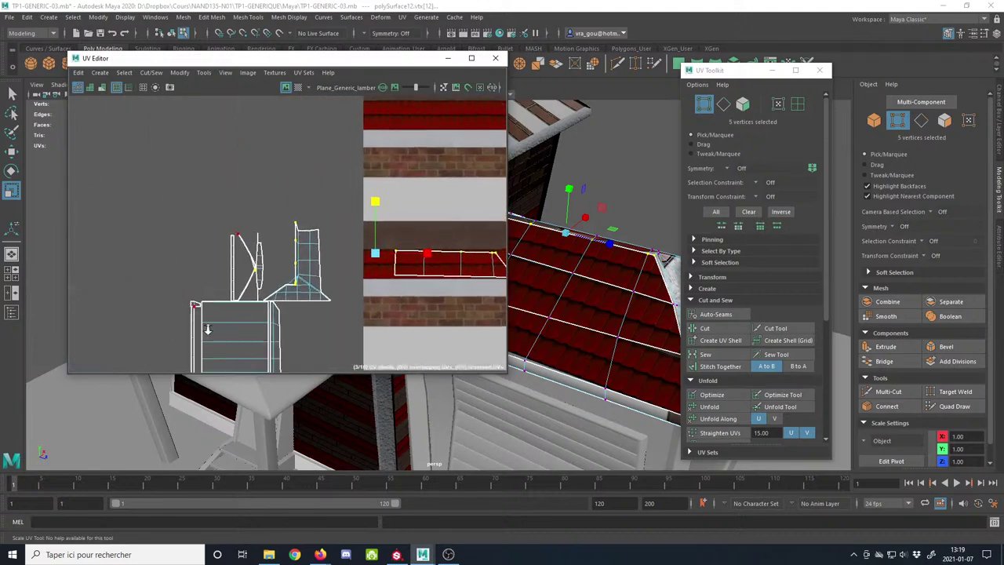
alt+middle_drag(343, 333, 287, 185)
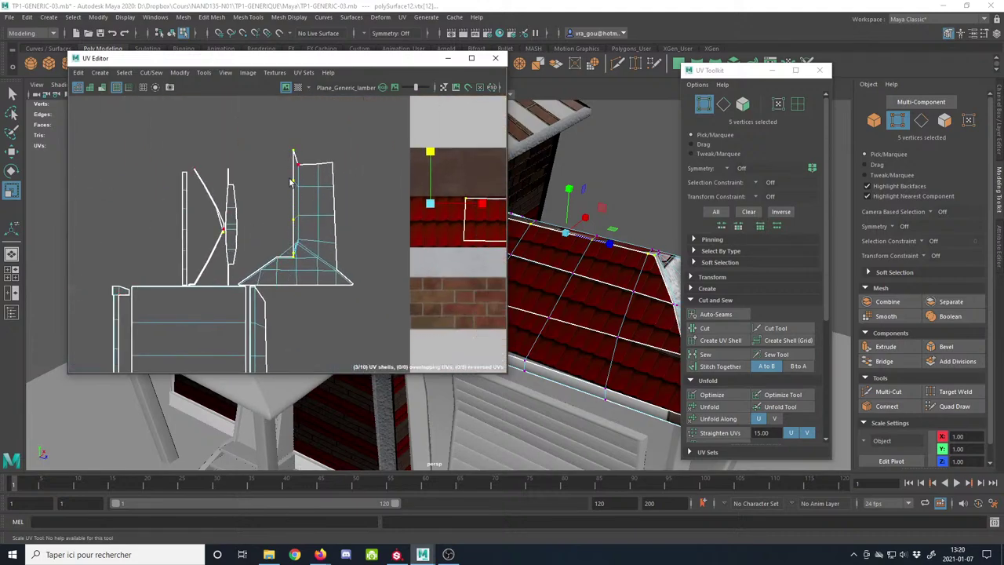
scroll(303, 313, down, 2)
alt+middle_drag(383, 263, 135, 227)
scroll(135, 229, up, 1)
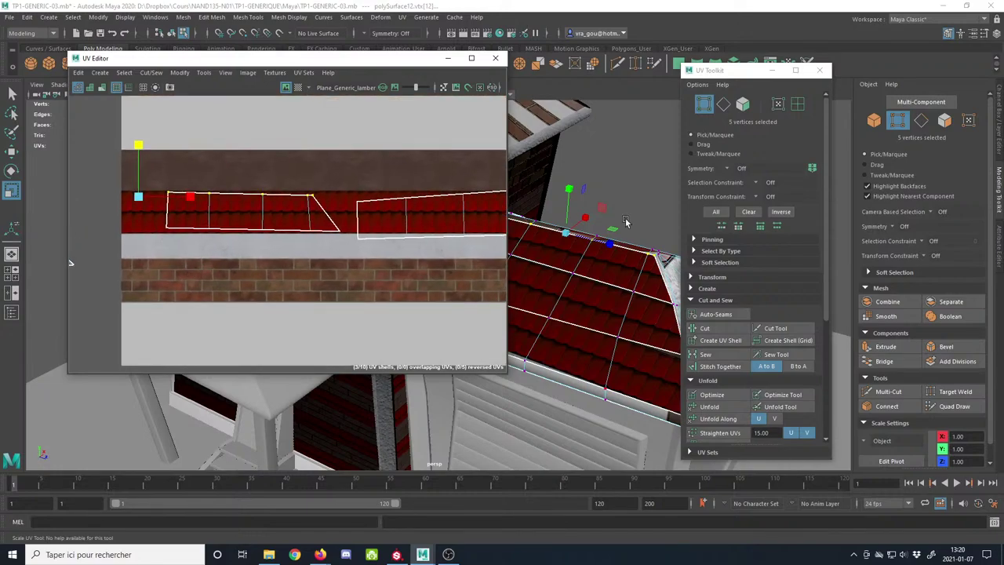
Step: Return to UV selection and flatten the upper and lower edges of the first row shell by scaling them vertically
click(778, 104)
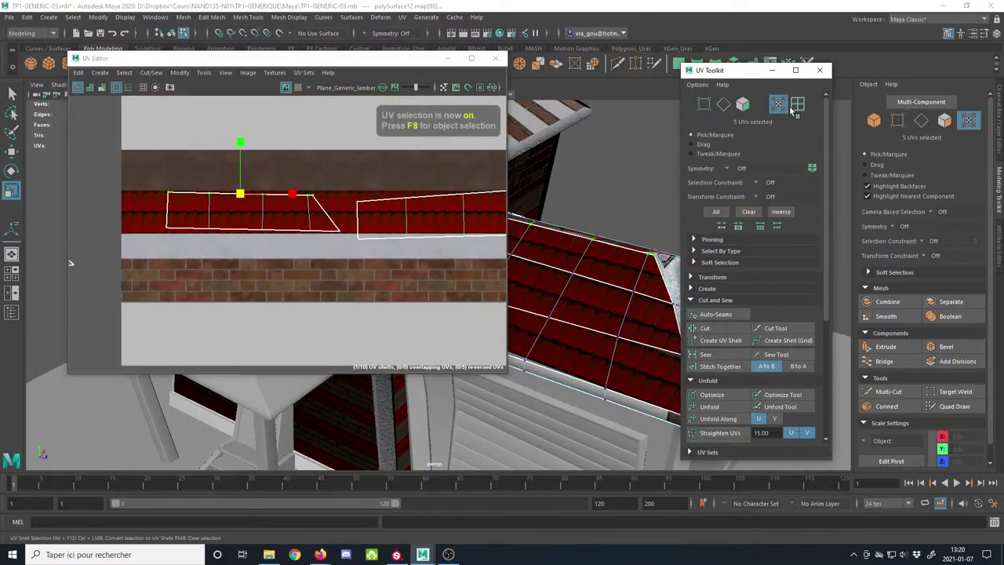
click(240, 143)
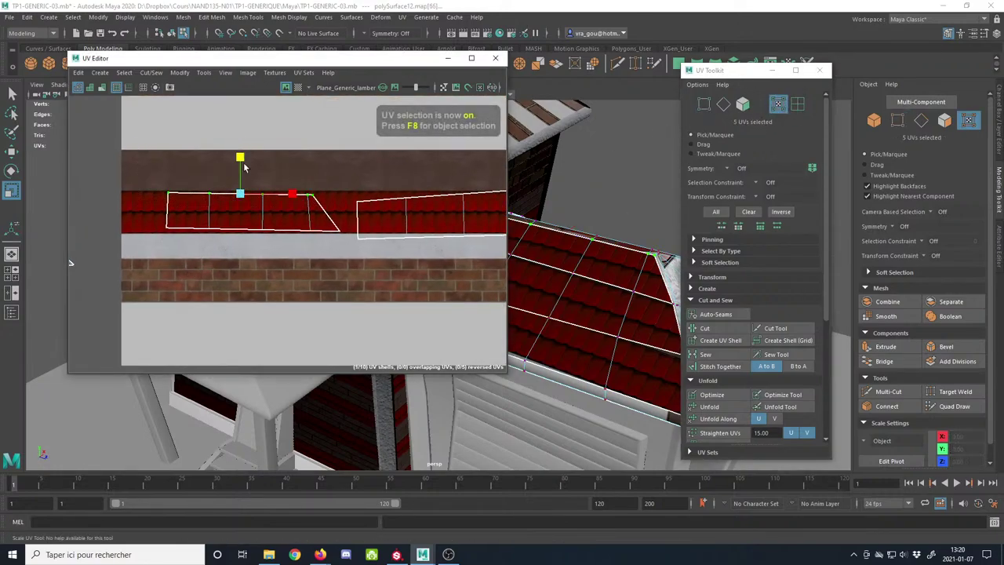
drag(143, 213, 349, 256)
Step: Flatten the upper and lower edges of the middle row shell by scaling their UVs vertically
alt+middle_drag(386, 262, 238, 271)
drag(189, 147, 439, 221)
drag(316, 152, 316, 203)
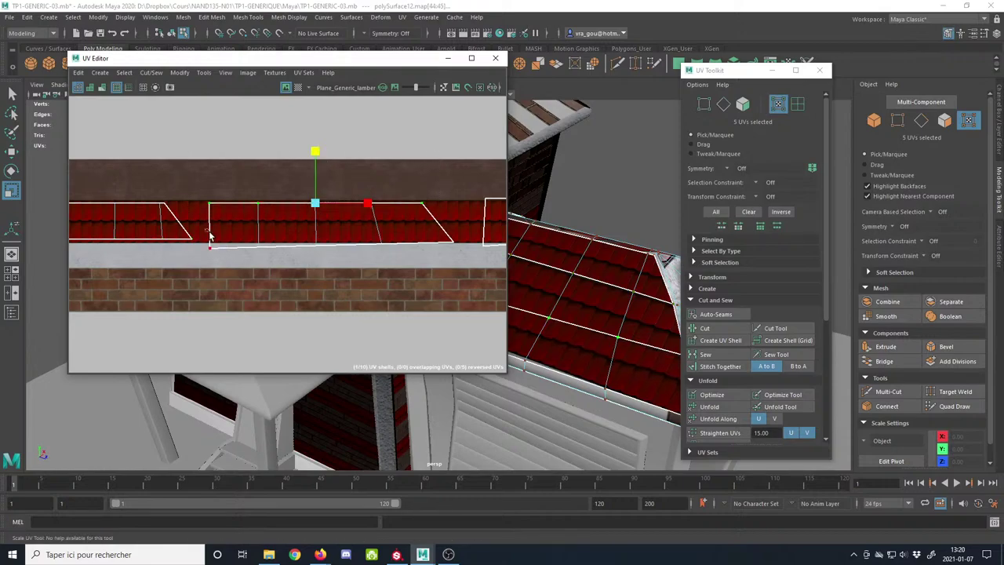
drag(210, 236, 459, 294)
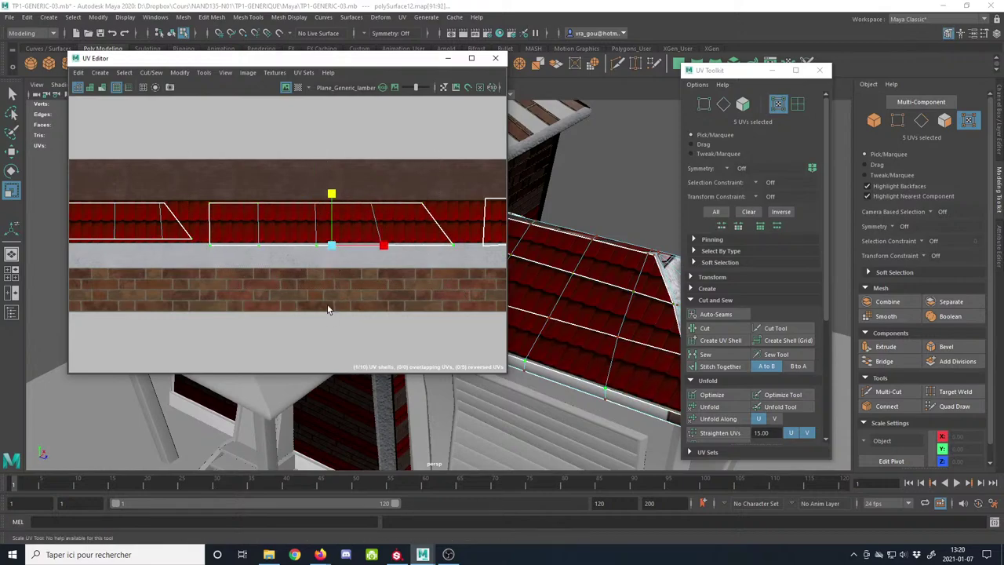
Step: Flatten the upper and lower edges of the third row shell by scaling their UVs vertically
alt+middle_drag(328, 308, 160, 278)
drag(283, 199, 423, 203)
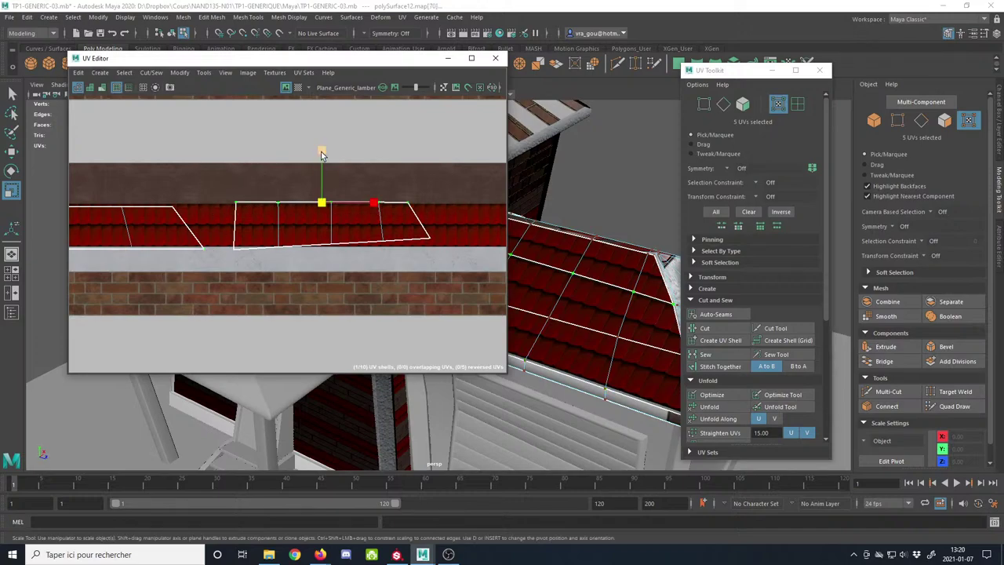
drag(228, 227, 460, 308)
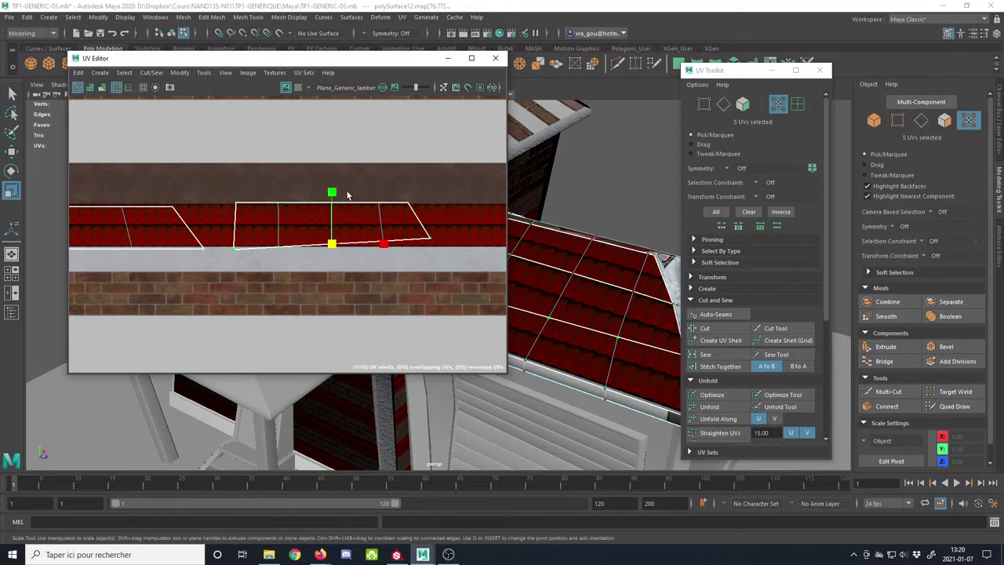
drag(333, 193, 337, 244)
Step: Select the whole first row shell and slide it to the left end of the red roof-tile strip
alt+middle_drag(176, 288, 466, 277)
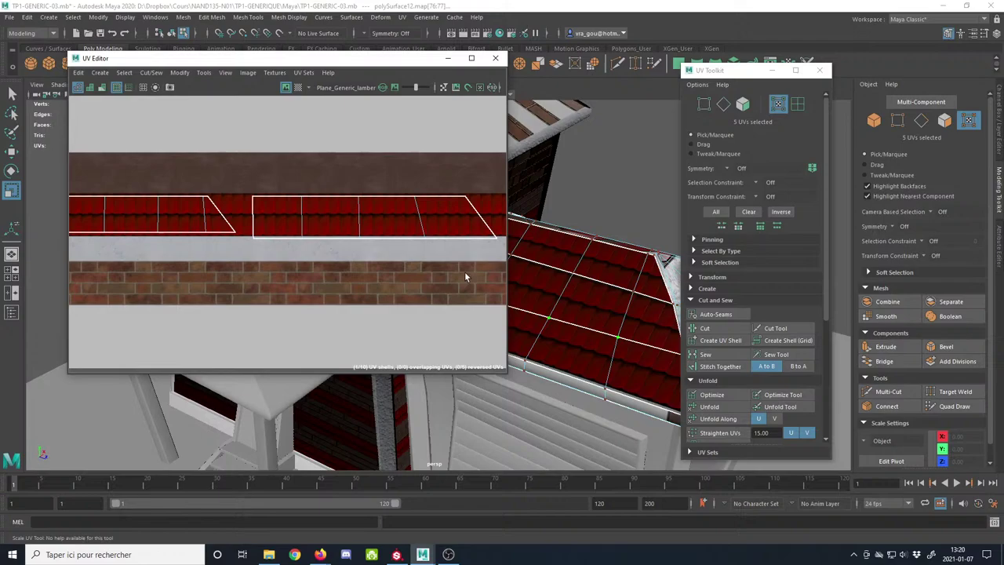
double_click(207, 200)
alt+middle_drag(135, 233, 290, 241)
key(e)
key(w)
alt+middle_drag(209, 245, 258, 270)
alt+right_drag(259, 270, 345, 269)
drag(419, 244, 352, 249)
Step: Nudge the first row shell slightly right on the strip so its tiles line up with the roof slope's side edge
alt+middle_drag(535, 316, 586, 334)
alt+right_drag(587, 333, 616, 345)
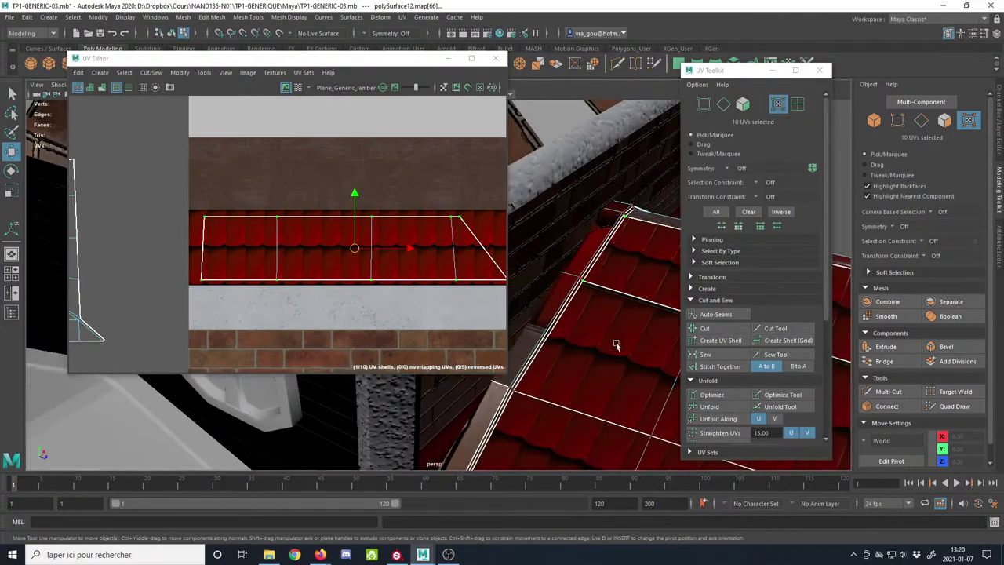
alt+drag(616, 345, 576, 398)
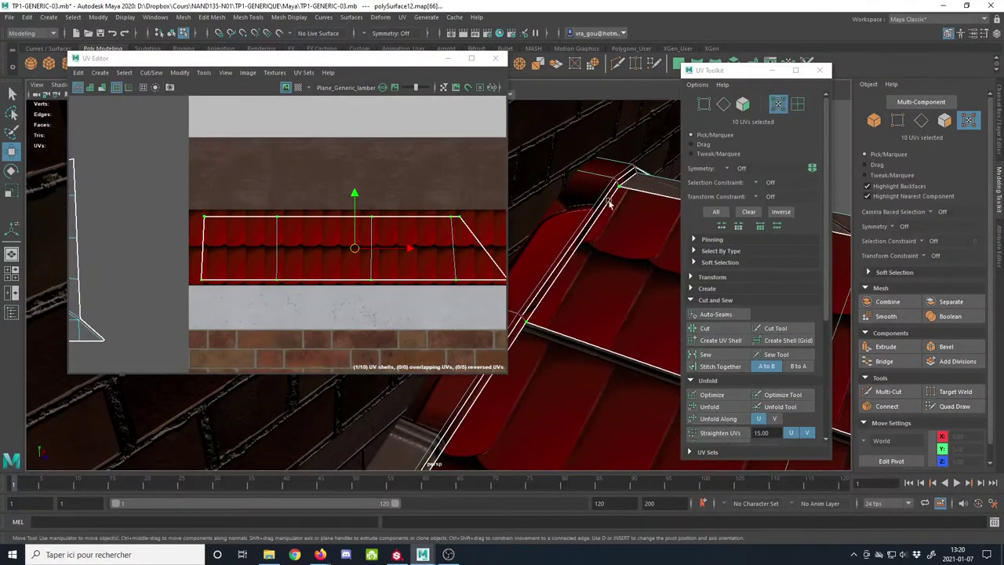
drag(395, 250, 407, 250)
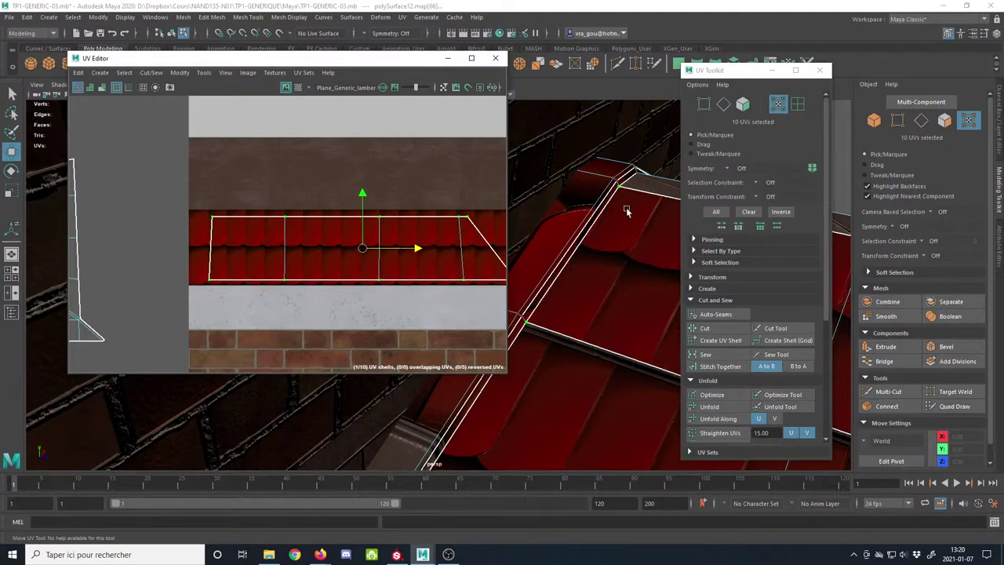
scroll(379, 255, down, 1)
alt+middle_drag(354, 247, 191, 235)
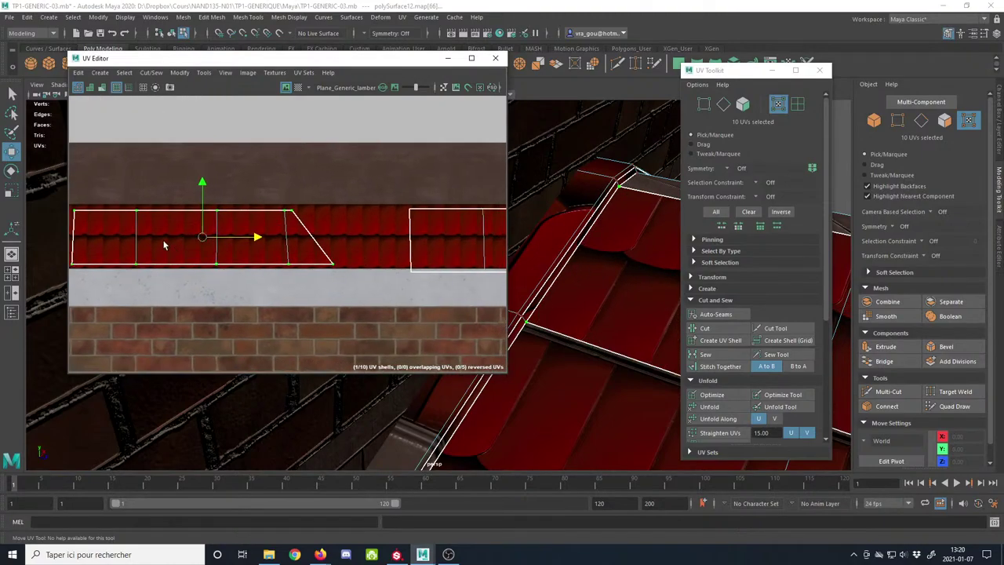
Step: Enlarge the first row shell slightly and move it up so it fills the full height of the red tile strip
scroll(164, 245, up, 2)
key(r)
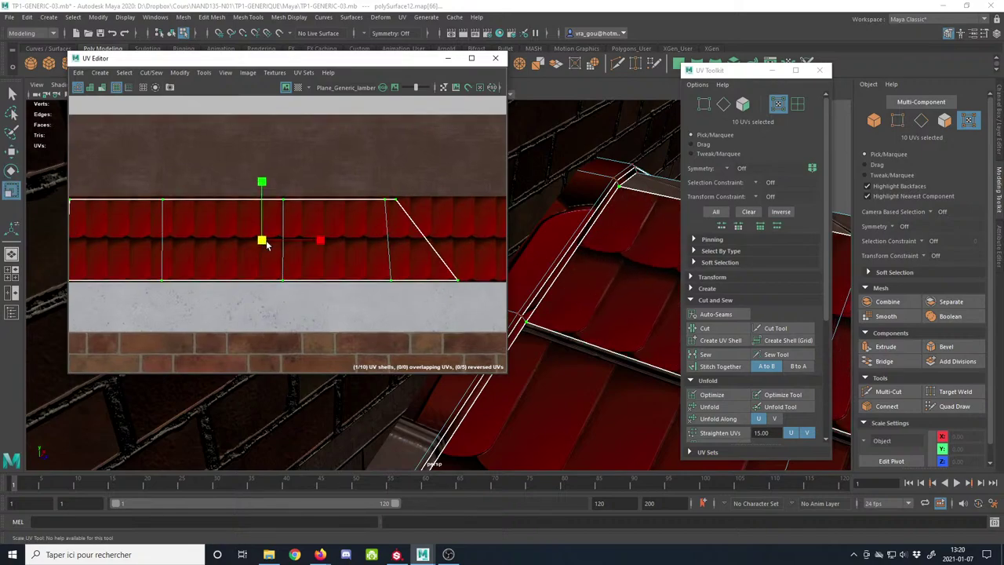
drag(266, 244, 269, 245)
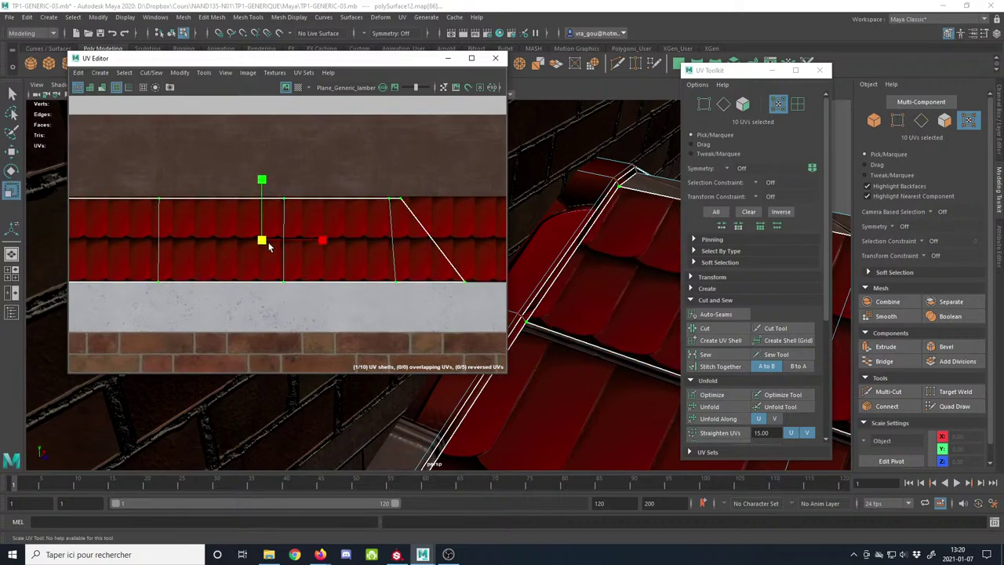
scroll(264, 255, up, 3)
key(w)
drag(258, 168, 260, 165)
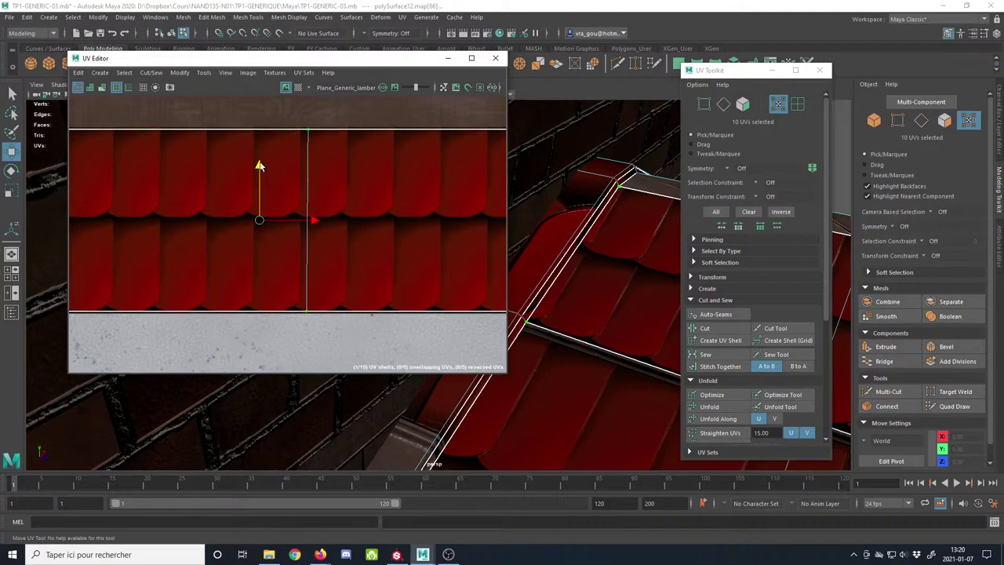
scroll(296, 275, down, 4)
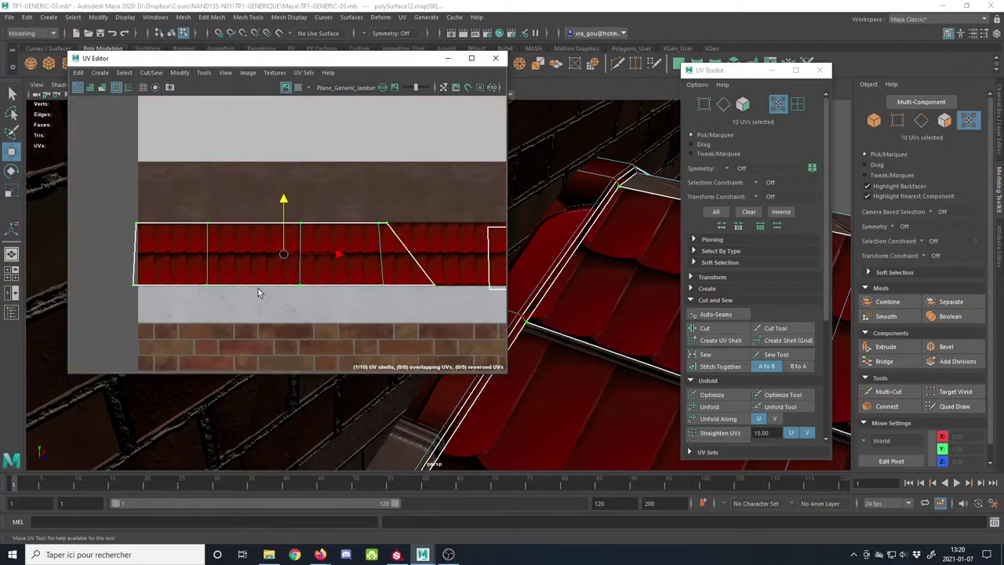
Step: Slide the first row shell right to the texture's left border and shift its upper-left corner UV left to straighten that side
alt+middle_drag(364, 276, 345, 265)
drag(357, 251, 363, 252)
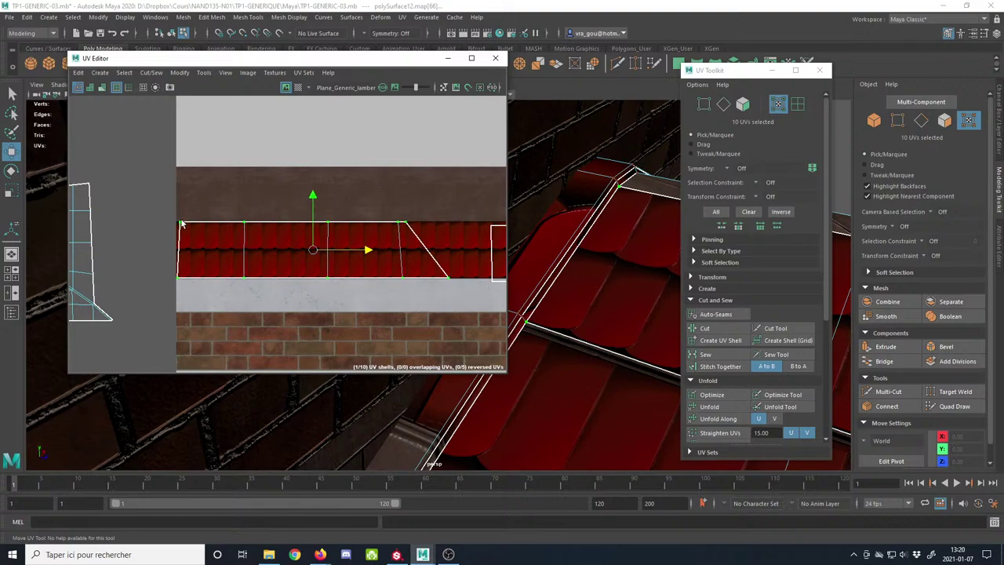
drag(182, 229, 182, 230)
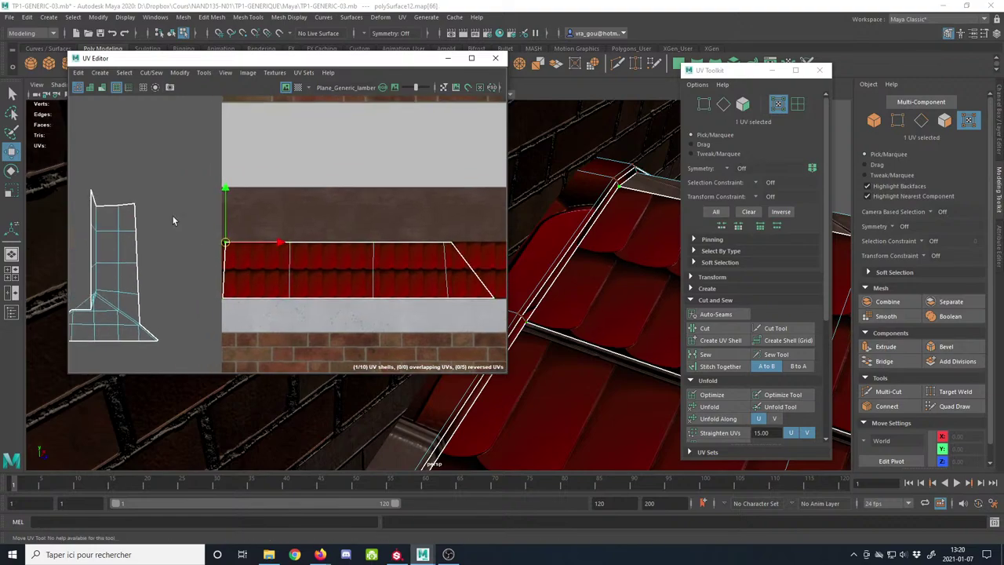
key(f)
drag(347, 279, 343, 278)
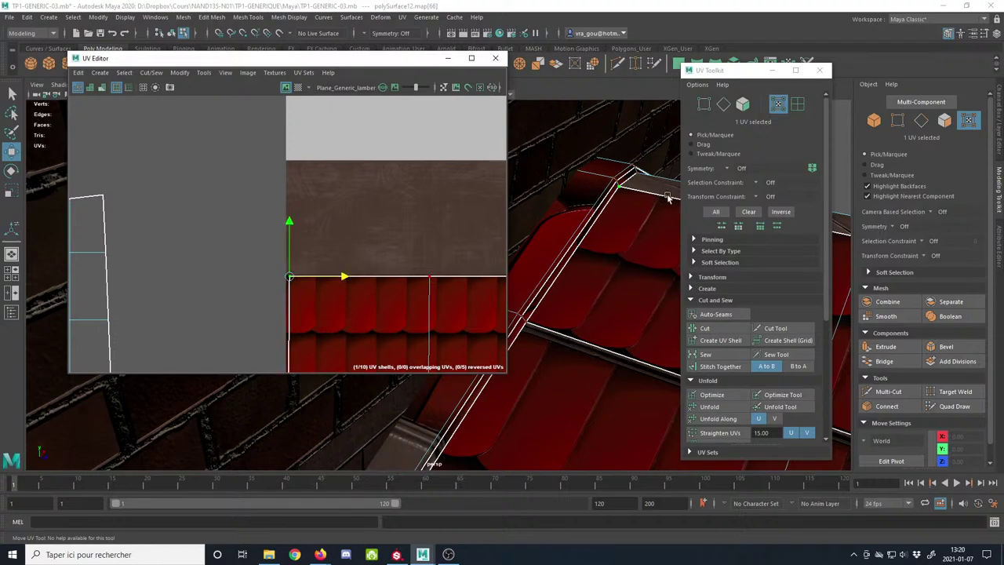
Step: Inspect the garage roof with the UV checker pattern switched on, and restore the textured display
click(298, 87)
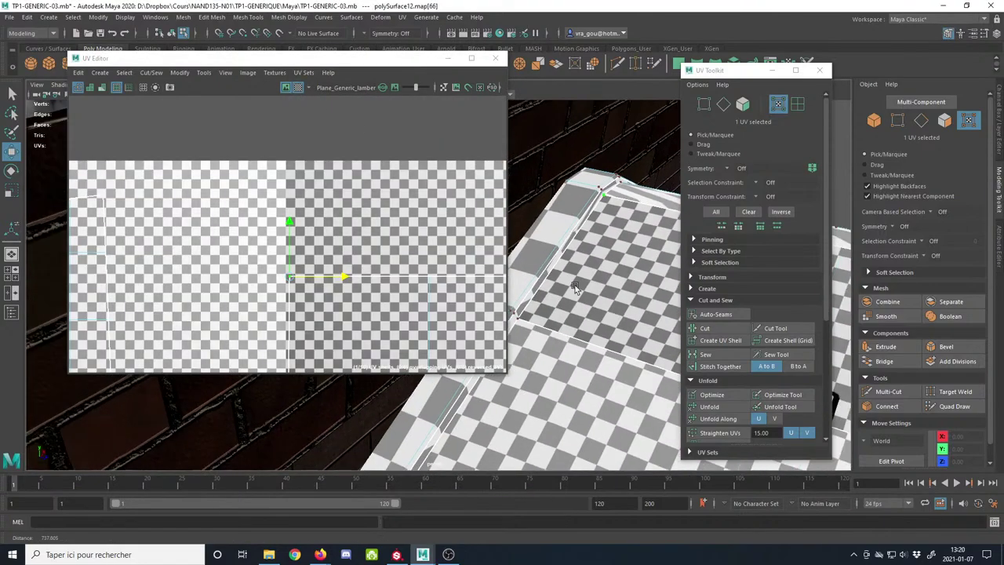
alt+drag(585, 302, 509, 247)
alt+drag(532, 285, 623, 345)
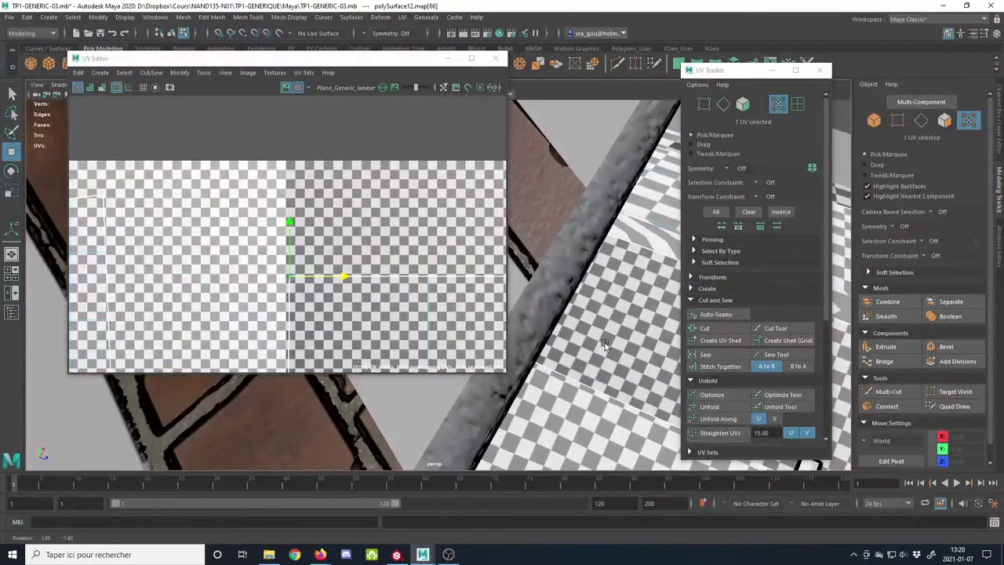
alt+middle_drag(651, 337, 596, 324)
alt+drag(596, 324, 584, 346)
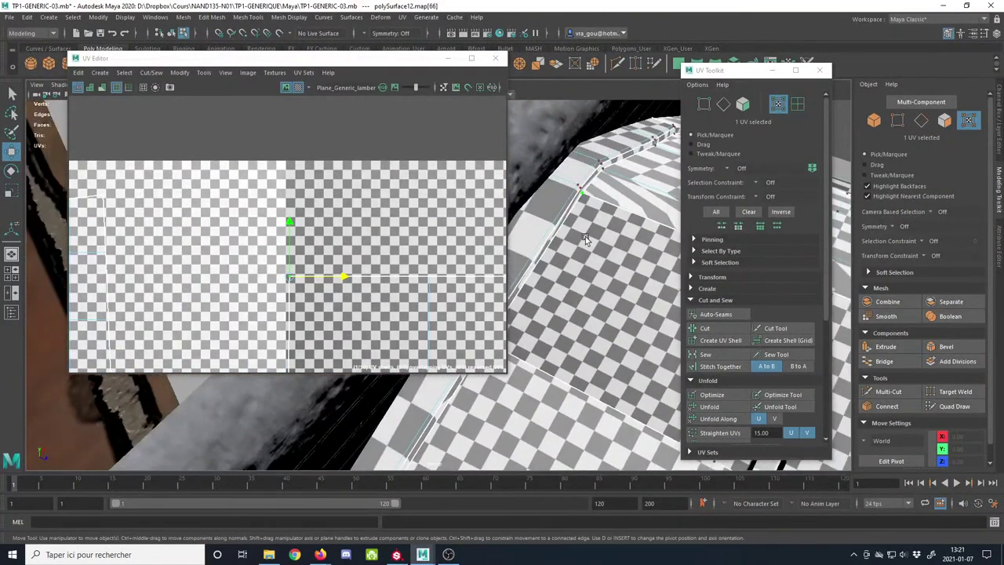
click(298, 89)
Step: Select the second row shell's upper-edge UVs and raise them to the top border of the red tile strip
alt+right_drag(374, 267, 189, 254)
alt+middle_drag(398, 276, 223, 244)
alt+right_drag(298, 279, 375, 333)
alt+middle_drag(447, 312, 219, 286)
alt+right_drag(306, 277, 240, 248)
drag(168, 207, 431, 246)
scroll(296, 226, up, 3)
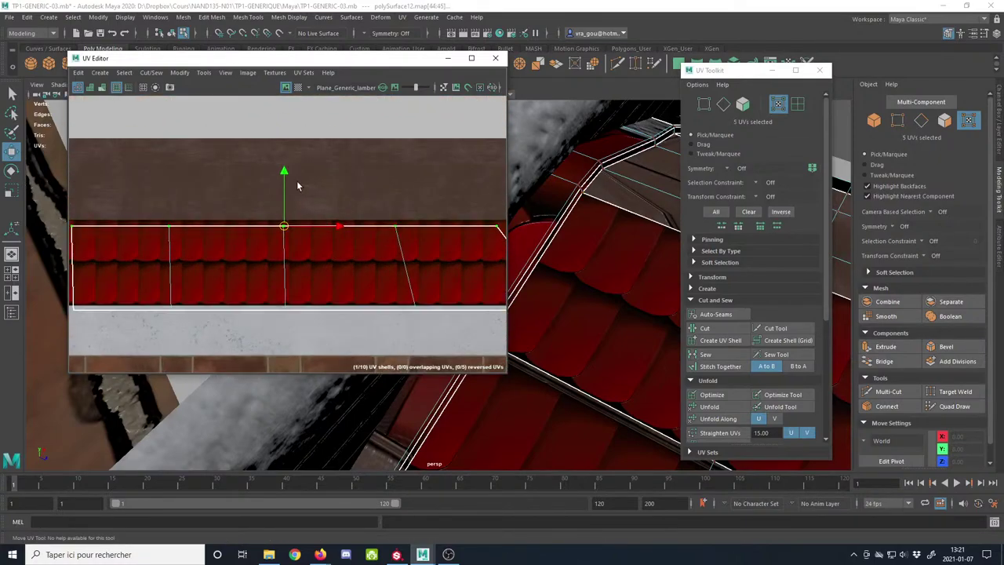
scroll(291, 167, down, 2)
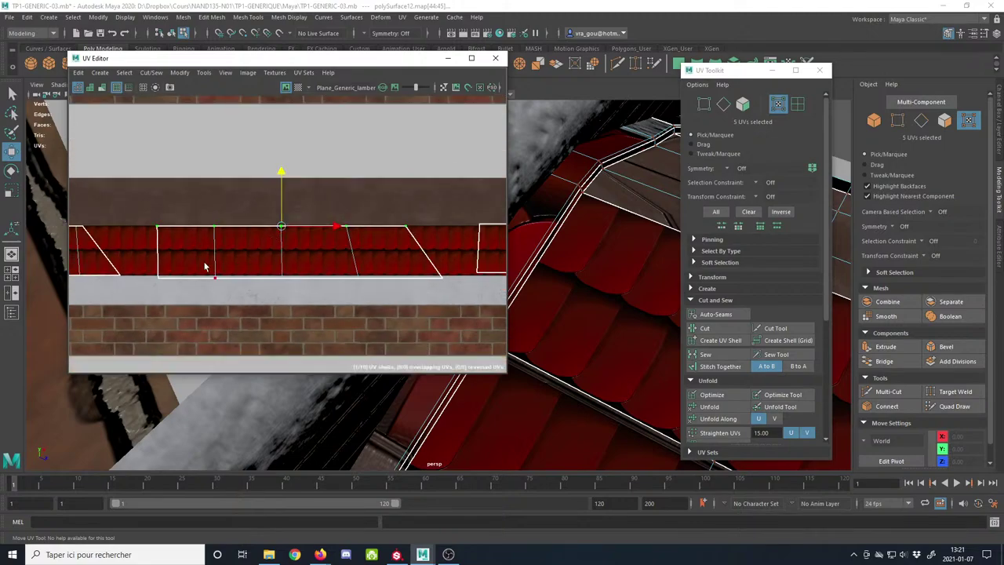
Step: Select the second row shell's lower-edge UVs and raise them to the bottom border of the red tile strip
drag(146, 262, 433, 323)
scroll(308, 267, up, 4)
drag(307, 255, 309, 249)
scroll(309, 251, down, 5)
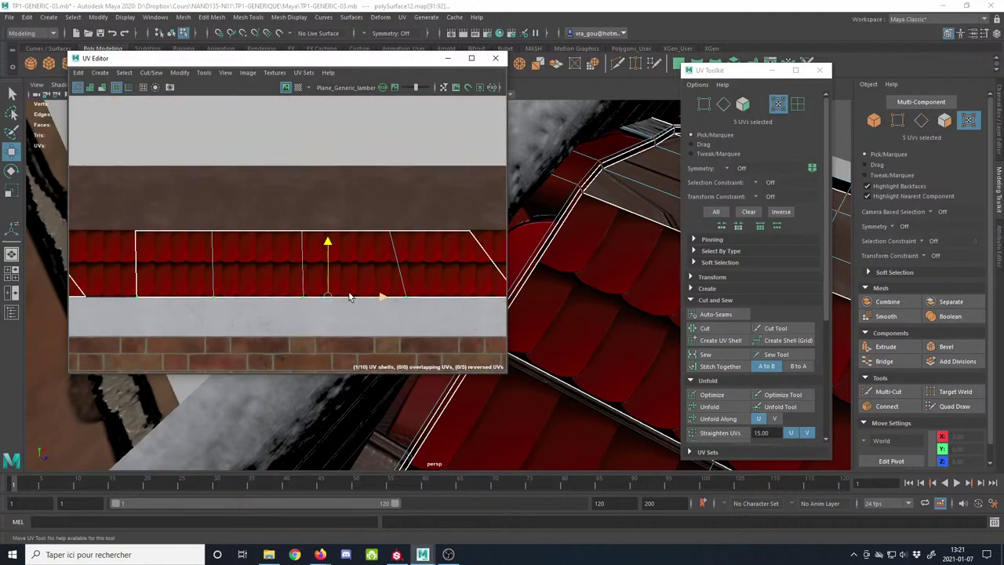
Step: Select the third row shell's lower-edge UVs and lower them to the bottom border of the red tile strip
alt+middle_drag(362, 304, 270, 279)
scroll(192, 256, up, 1)
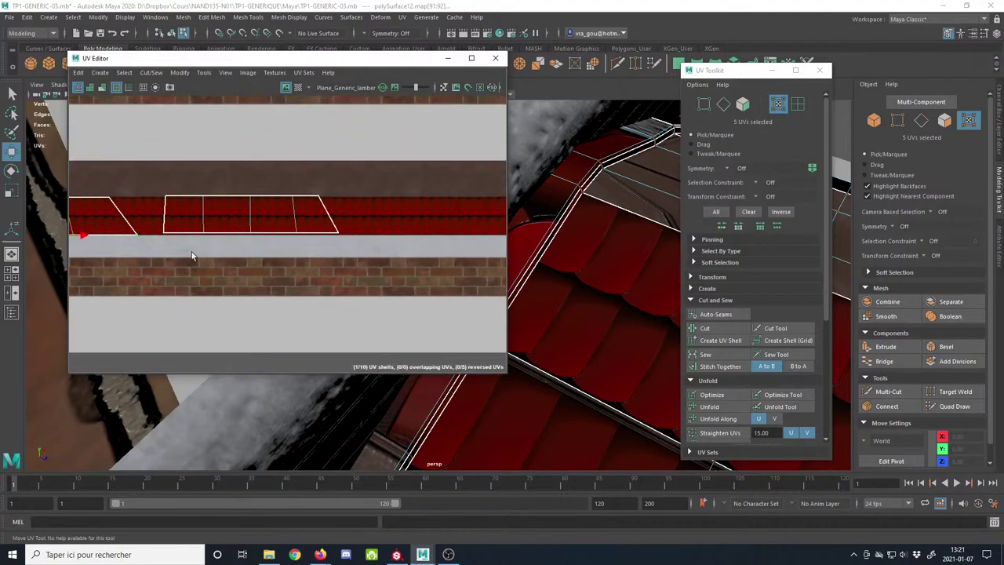
drag(369, 276, 369, 277)
scroll(219, 239, up, 3)
scroll(301, 215, up, 3)
drag(298, 175, 300, 186)
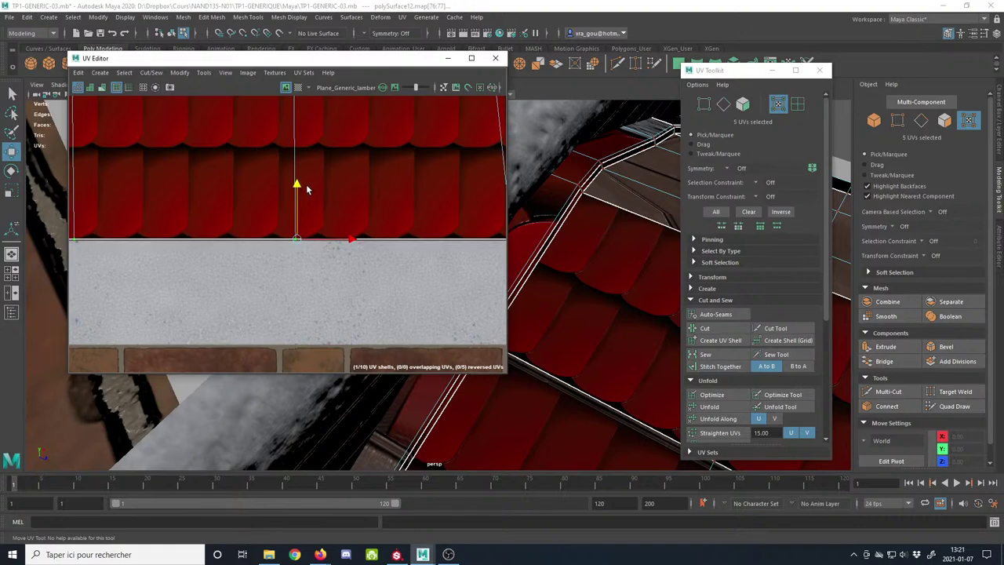
scroll(309, 186, down, 4)
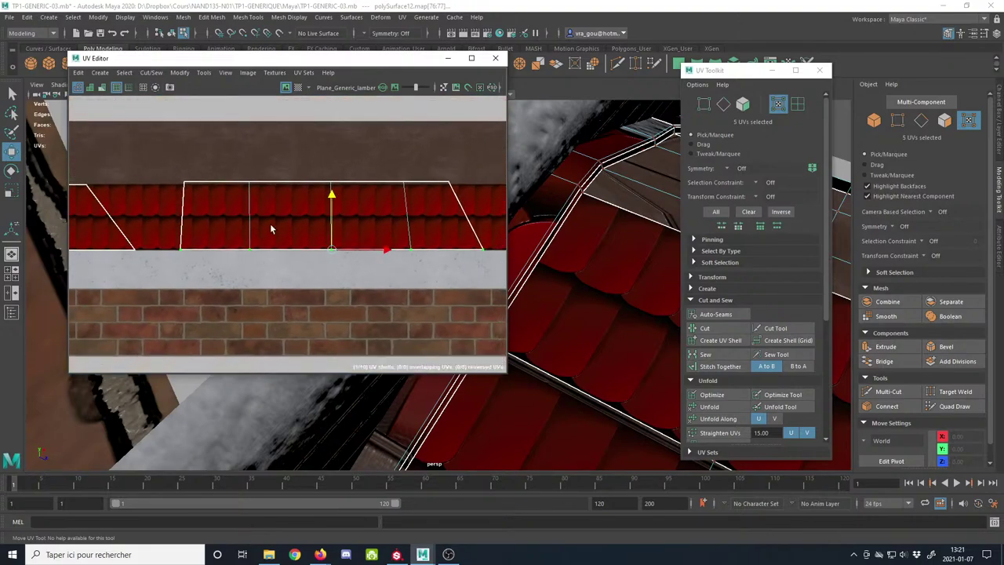
Step: Select the third row shell's upper-edge UVs and lower them to the top border of the red tile strip
drag(118, 168, 426, 215)
scroll(275, 191, up, 4)
drag(271, 135, 270, 143)
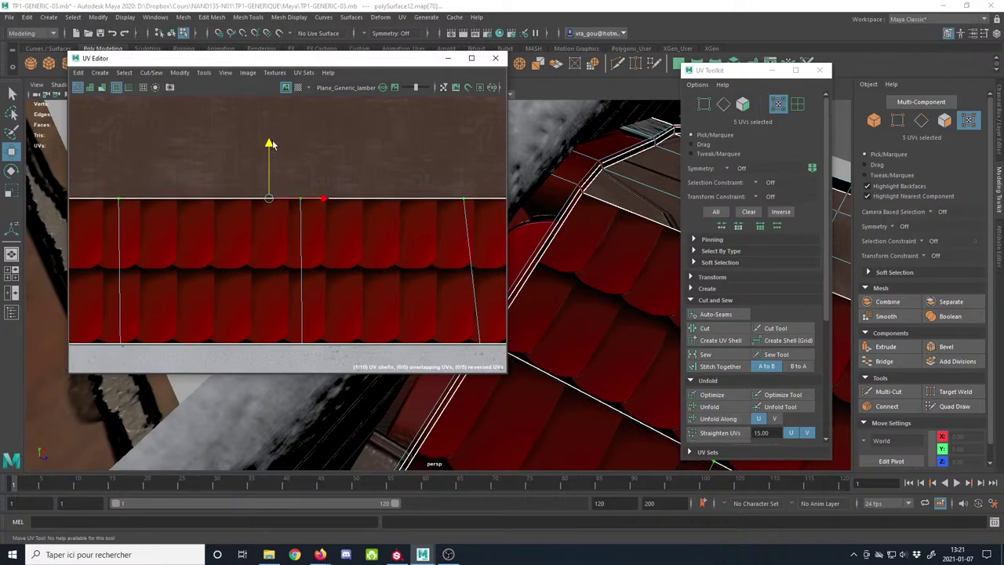
scroll(283, 202, up, 5)
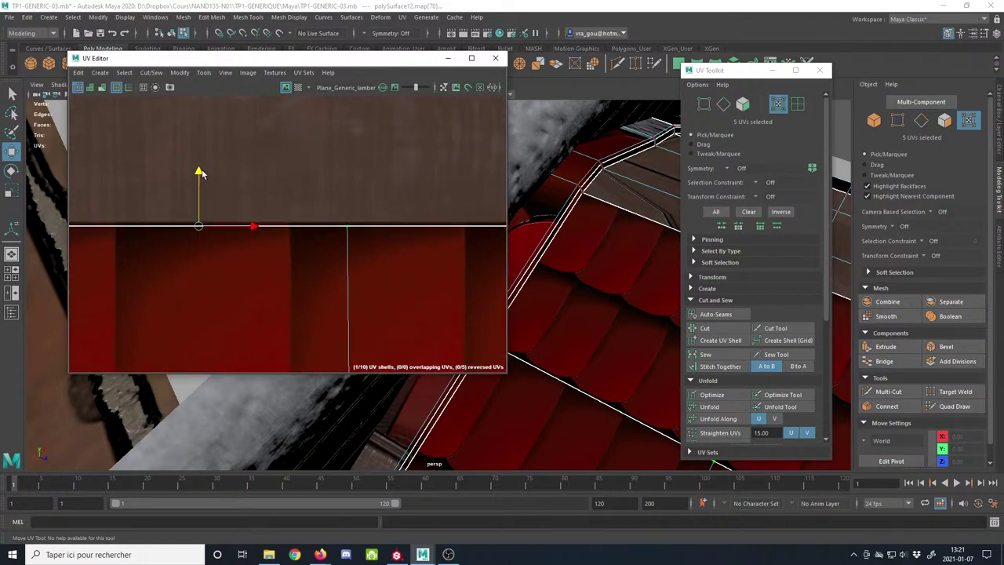
scroll(244, 248, down, 10)
Step: Slide the whole third row shell slightly left and shift its upper-left corner UV to make the left side vertical
alt+middle_drag(189, 288, 260, 256)
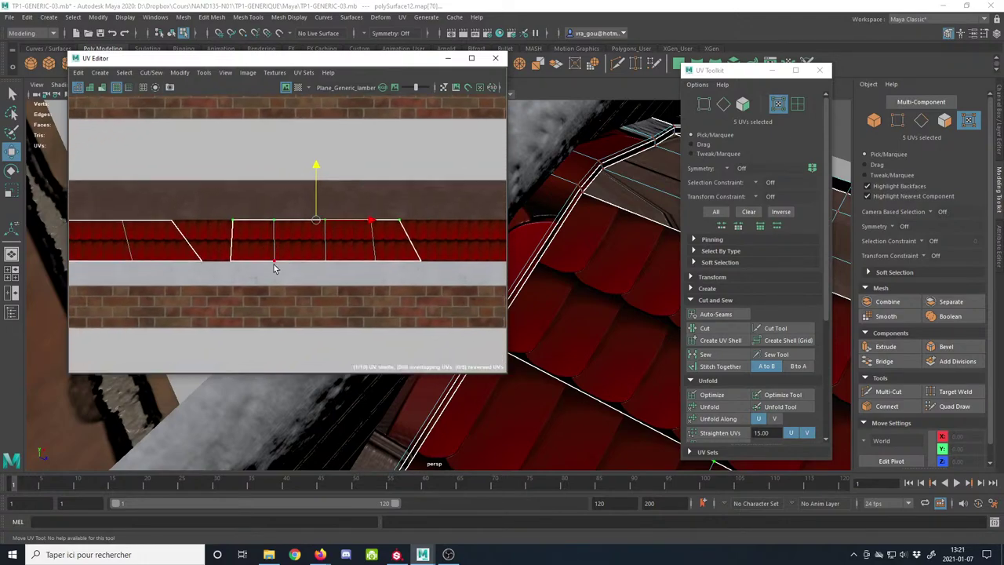
double_click(274, 262)
drag(379, 243, 375, 242)
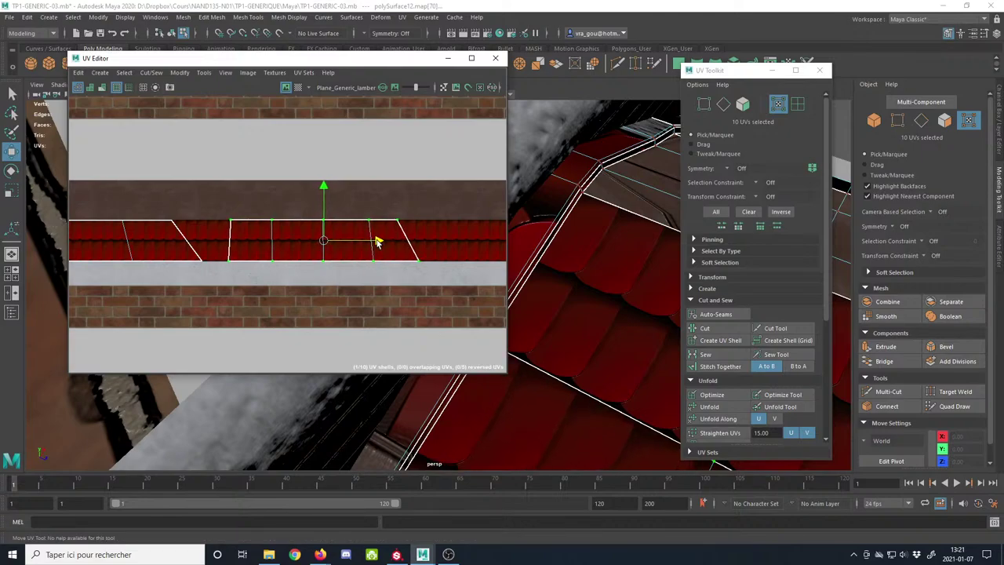
scroll(228, 242, up, 8)
drag(210, 156, 268, 161)
scroll(244, 185, up, 6)
scroll(258, 223, down, 5)
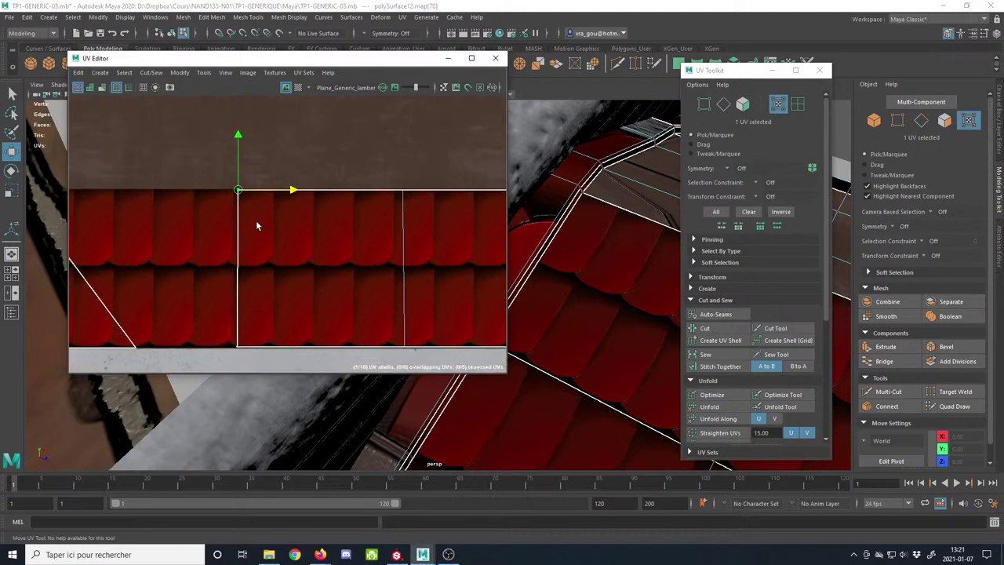
Step: Align the second row shell's upper-left and lower-left corner UVs horizontally with a tile joint
scroll(248, 226, up, 3)
key(w)
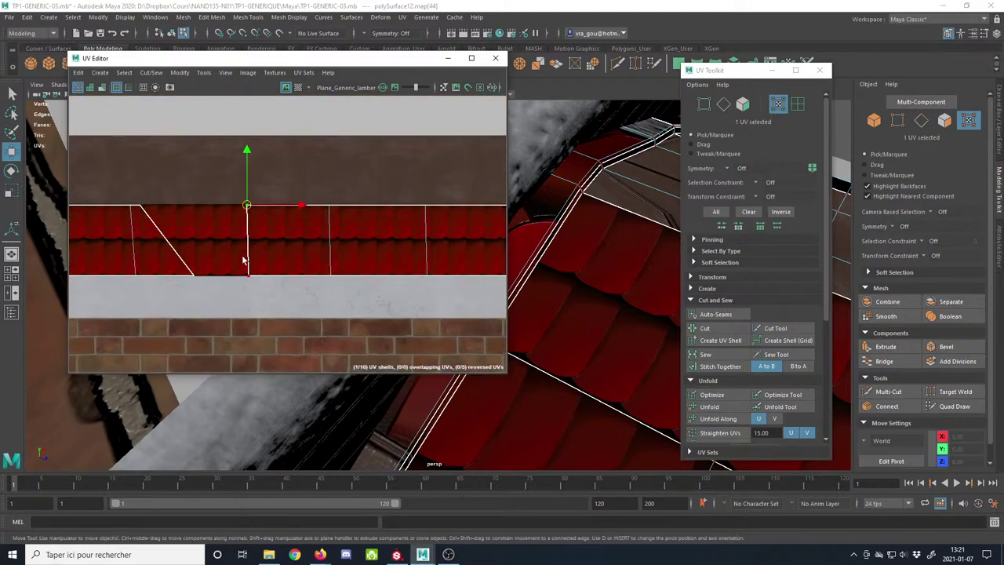
scroll(249, 210, up, 2)
drag(297, 199, 302, 199)
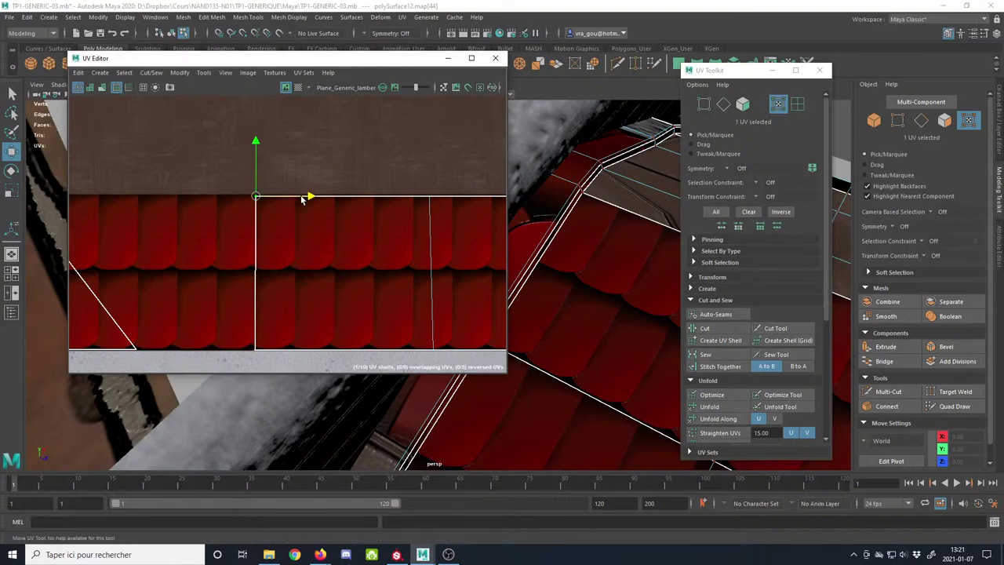
drag(232, 328, 306, 357)
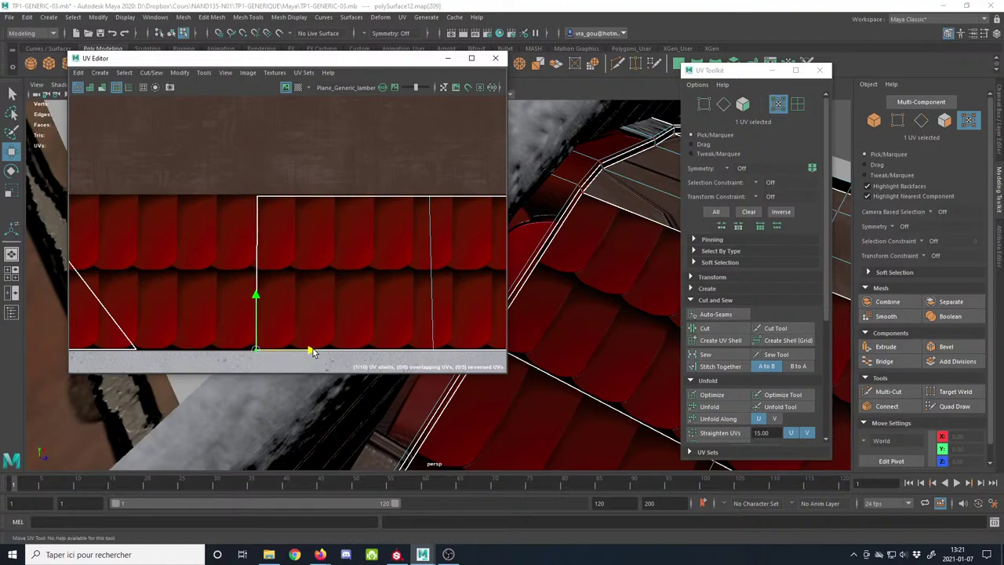
scroll(312, 352, down, 4)
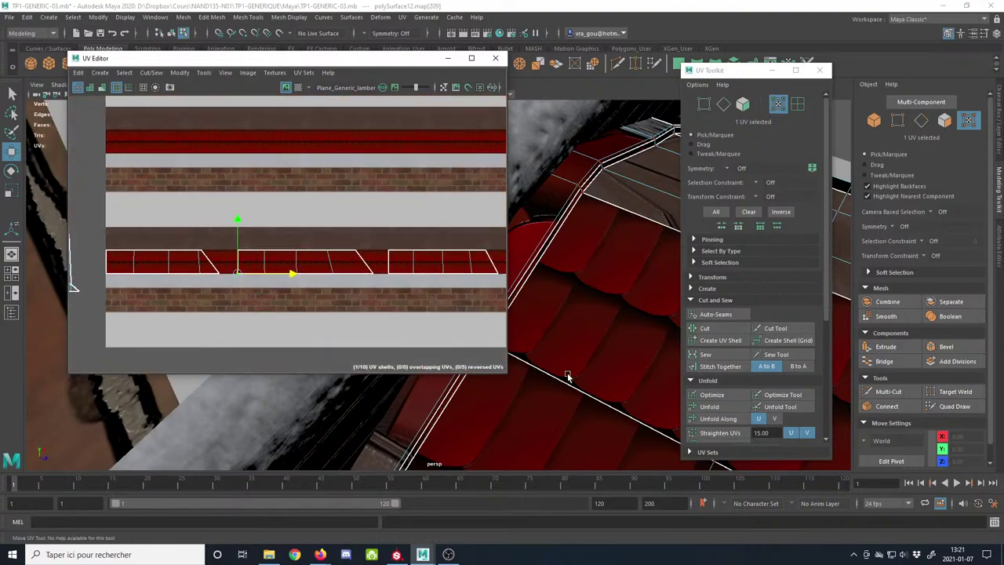
Step: Close the UV Editor and UV Toolkit, return to object selection and deselect the garage roof
scroll(571, 342, down, 2)
mouse_move(571, 342)
alt+mouse_down()
mouse_move(607, 341)
mouse_move(583, 343)
mouse_move(582, 330)
alt+mouse_up()
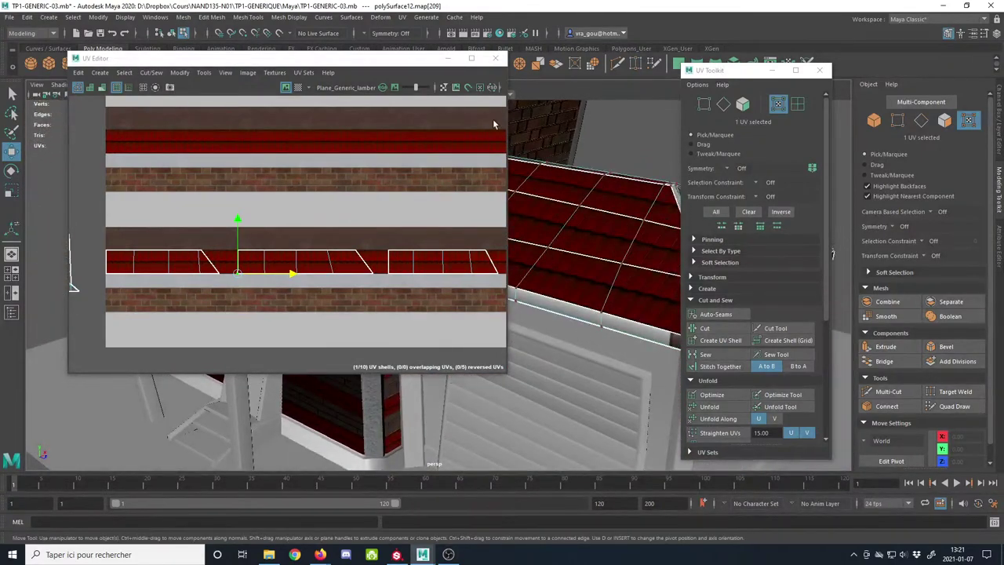
drag(453, 63, 391, 69)
click(476, 65)
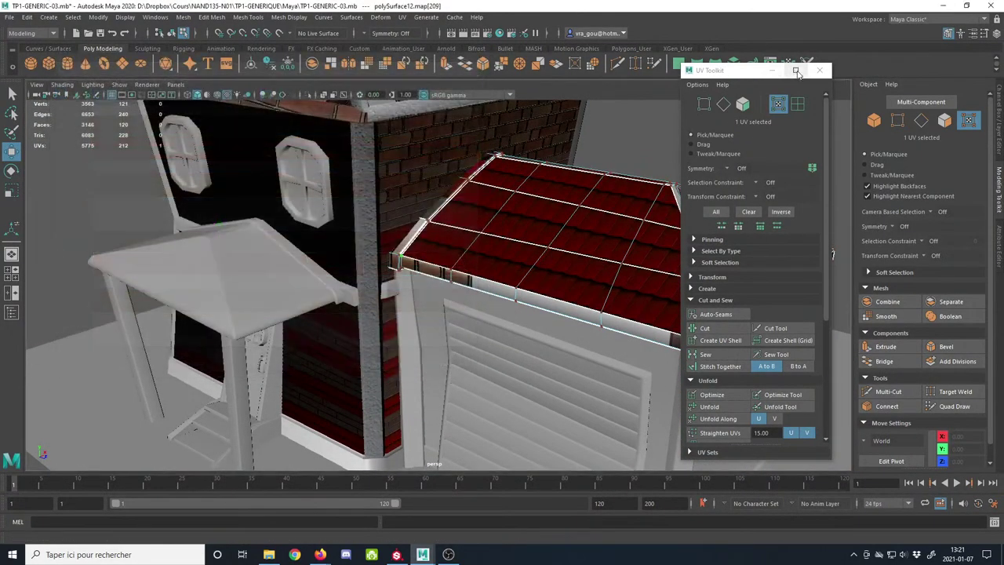
click(820, 71)
click(875, 120)
click(776, 171)
alt+middle_drag(775, 172, 710, 186)
alt+drag(709, 186, 603, 316)
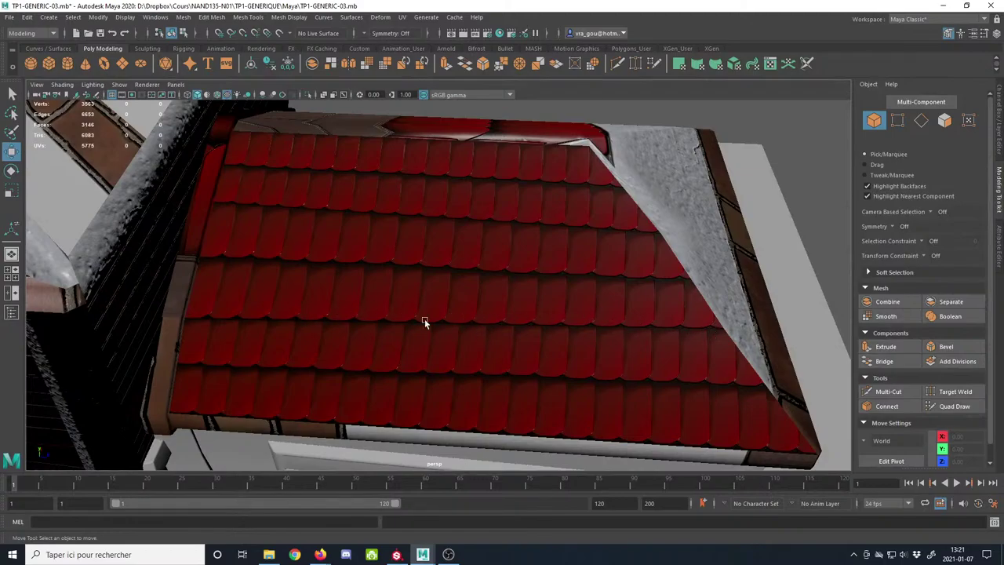
Step: Examine the garage roof's tile rows up close and the whole house from several angles for tile alignment and scale
click(400, 326)
alt+right_drag(484, 352, 339, 286)
click(538, 141)
alt+drag(579, 296, 511, 273)
alt+right_drag(511, 273, 350, 249)
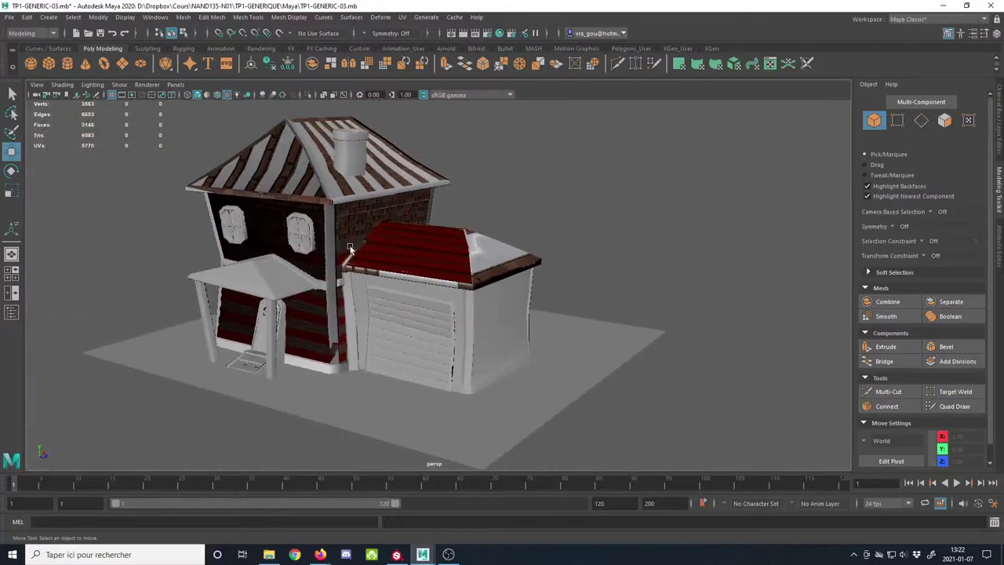
alt+drag(350, 249, 362, 246)
alt+right_drag(362, 246, 400, 339)
alt+drag(399, 337, 397, 341)
alt+right_drag(397, 341, 435, 443)
alt+drag(385, 311, 373, 355)
mouse_move(339, 329)
alt+right_down()
mouse_move(366, 367)
mouse_move(360, 350)
mouse_move(323, 324)
alt+right_up()
alt+drag(322, 328, 260, 329)
alt+drag(518, 390, 315, 350)
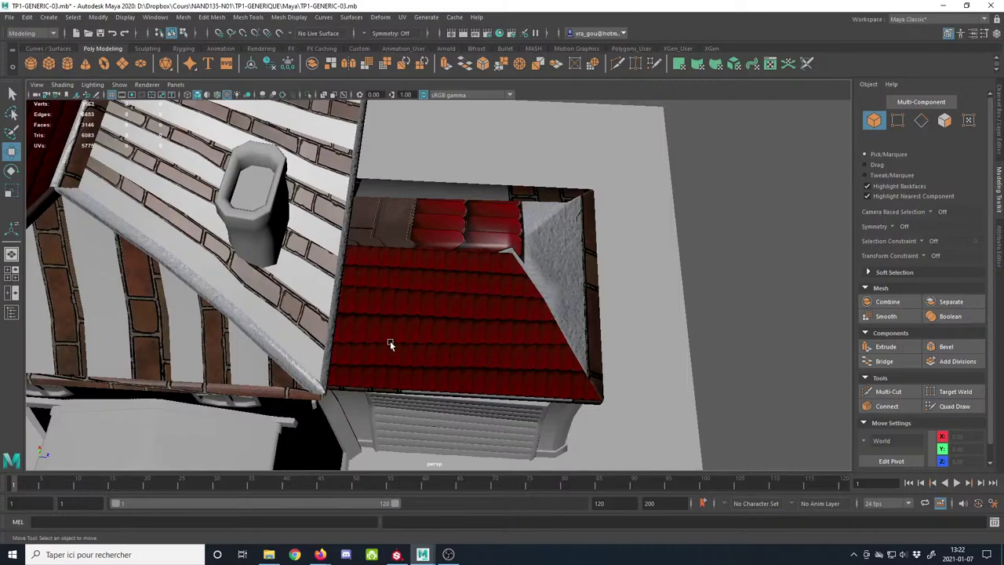
alt+drag(499, 389, 398, 331)
alt+right_drag(398, 332, 429, 398)
mouse_move(429, 398)
alt+mouse_down()
mouse_move(473, 369)
mouse_move(492, 372)
mouse_move(415, 392)
mouse_move(458, 369)
mouse_move(437, 385)
alt+mouse_up()
alt+right_drag(437, 385, 513, 389)
Step: Select the garage roof and compare its tiles with the main roof's slopes and its own untextured hip side
click(513, 389)
mouse_move(513, 389)
alt+mouse_down()
mouse_move(449, 352)
mouse_move(421, 359)
mouse_move(512, 378)
alt+mouse_up()
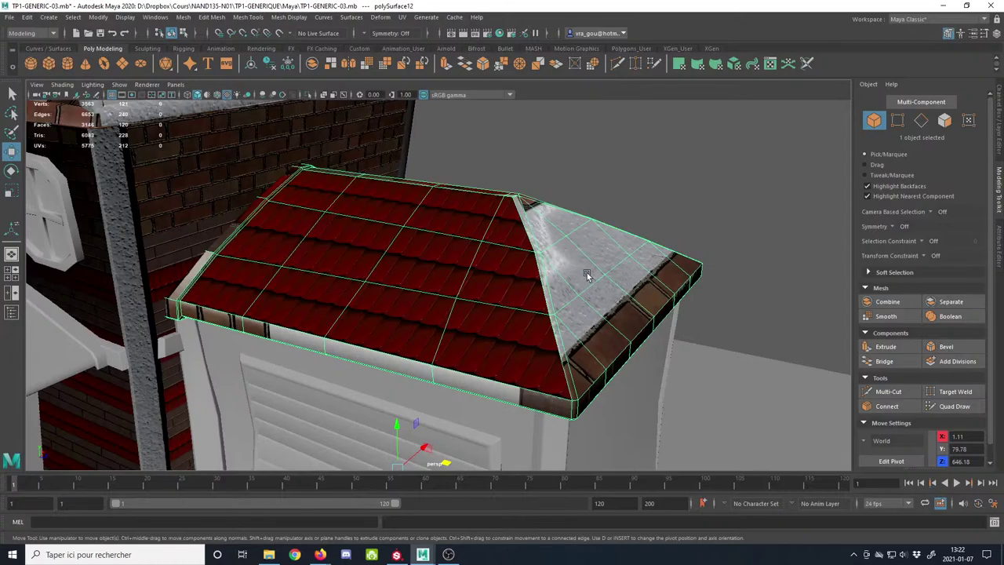
alt+drag(587, 276, 262, 265)
alt+right_drag(262, 265, 287, 250)
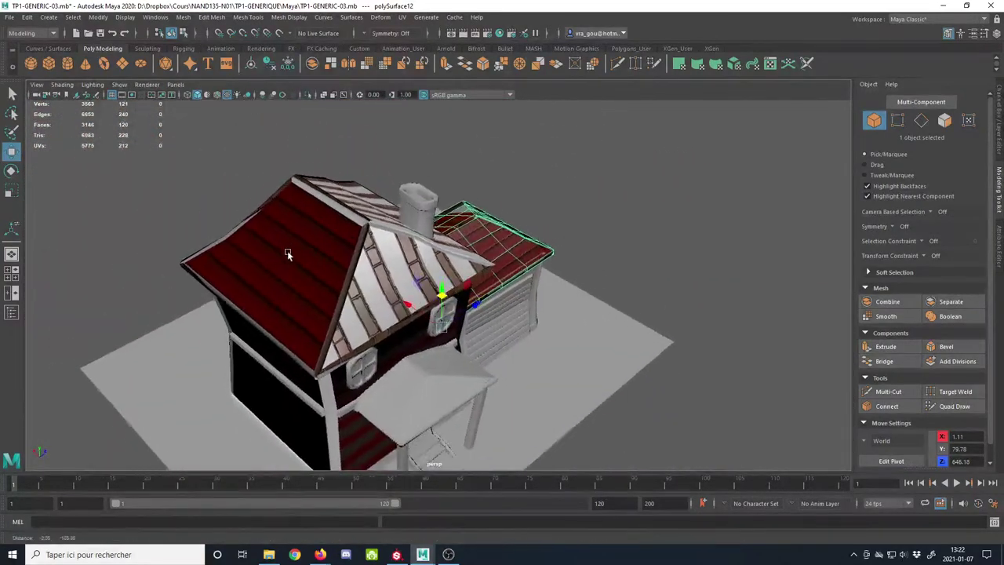
alt+drag(287, 250, 450, 262)
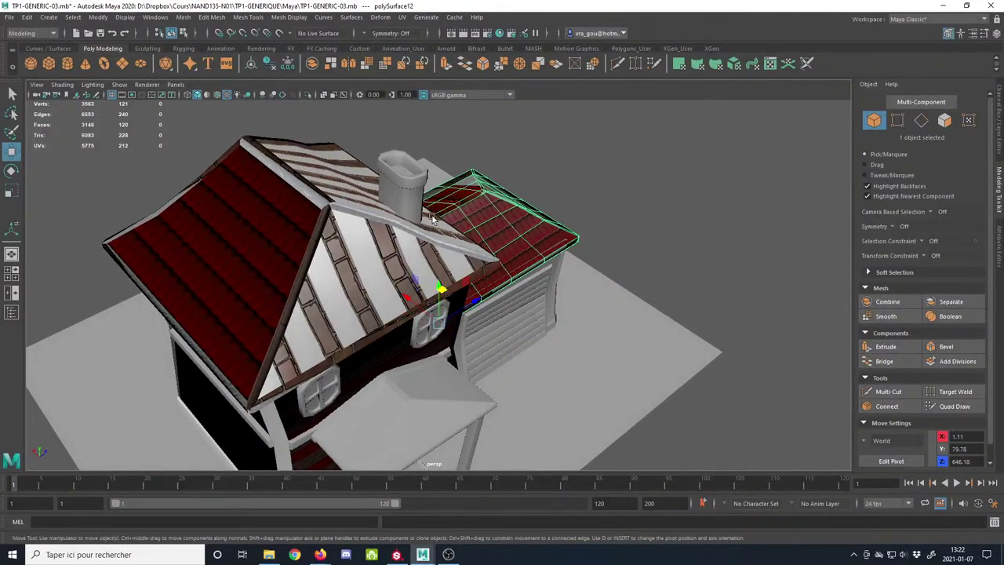
alt+drag(445, 223, 349, 263)
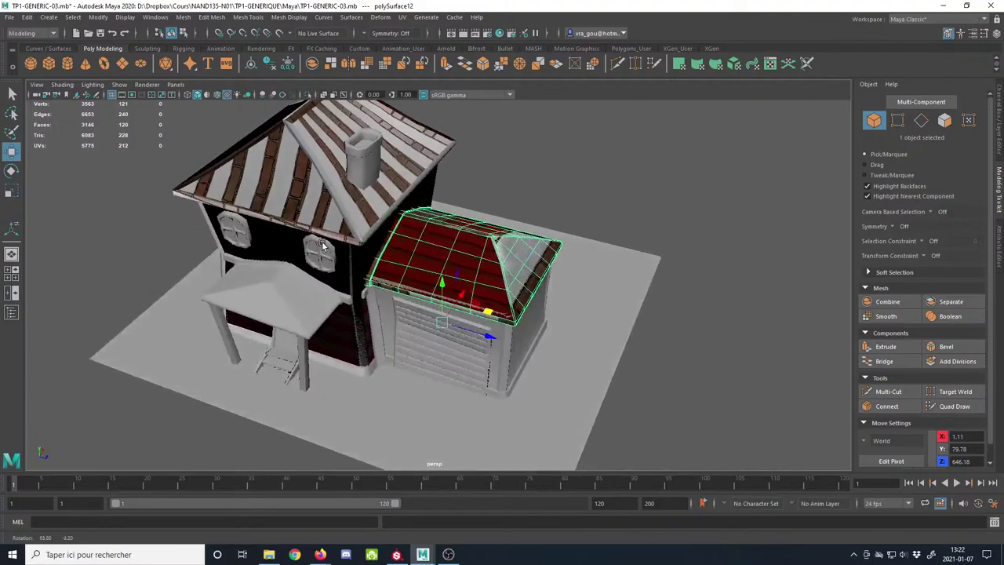
alt+right_drag(349, 263, 401, 378)
alt+right_drag(398, 195, 341, 300)
alt+drag(342, 301, 425, 346)
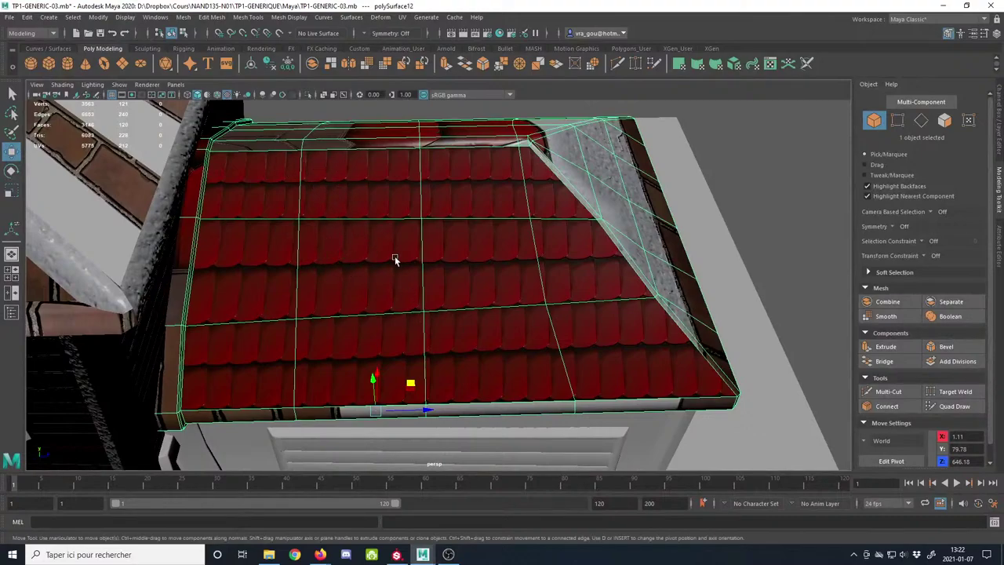
Step: Reopen the UV Editor and UV Toolkit for the selected garage roof and switch to UV component selection
click(770, 63)
drag(371, 66, 351, 66)
alt+drag(520, 220, 586, 212)
alt+right_drag(586, 211, 548, 227)
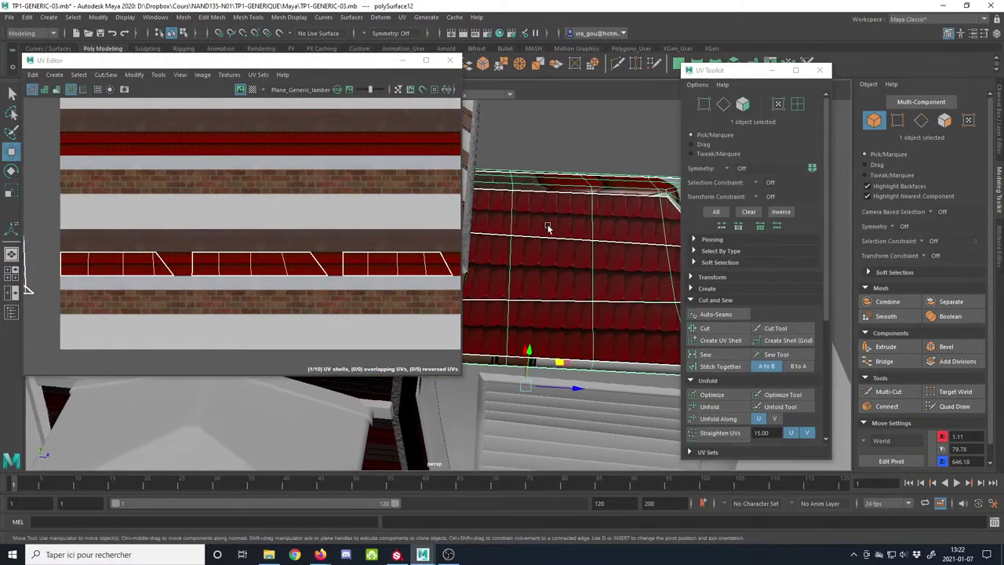
alt+drag(549, 228, 630, 217)
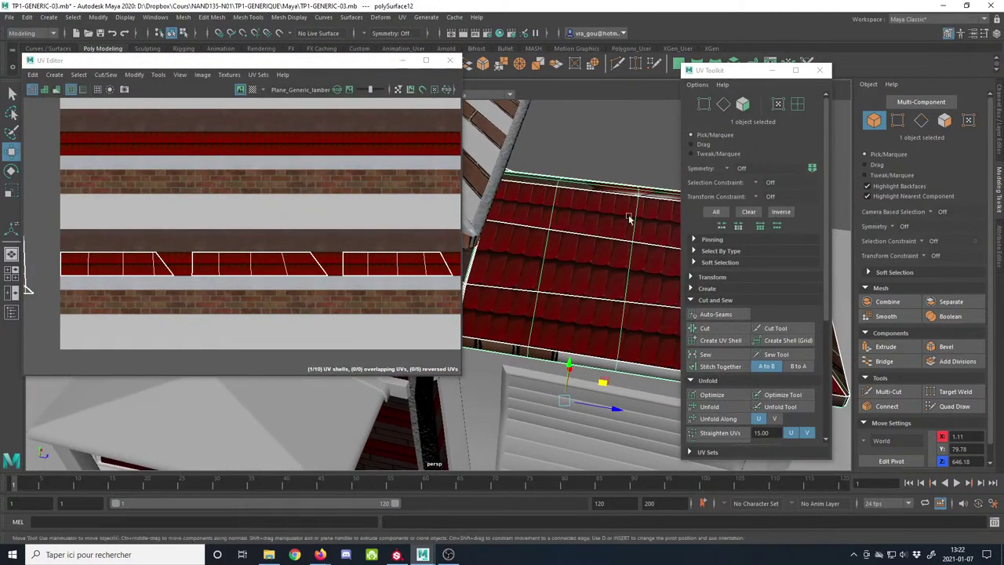
click(903, 121)
click(970, 122)
alt+middle_drag(358, 262, 341, 251)
scroll(341, 251, down, 1)
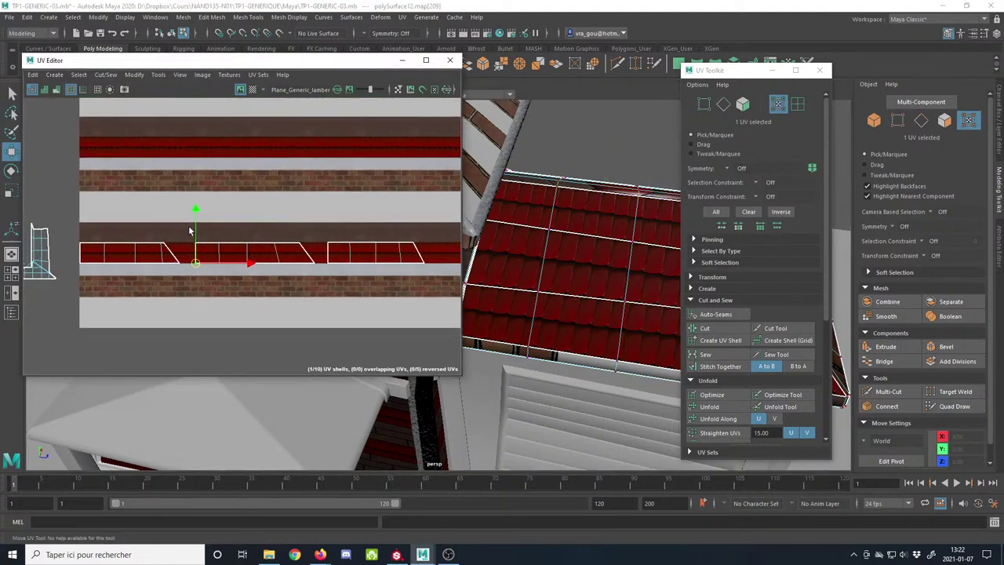
drag(317, 294, 316, 293)
alt+middle_drag(316, 293, 287, 293)
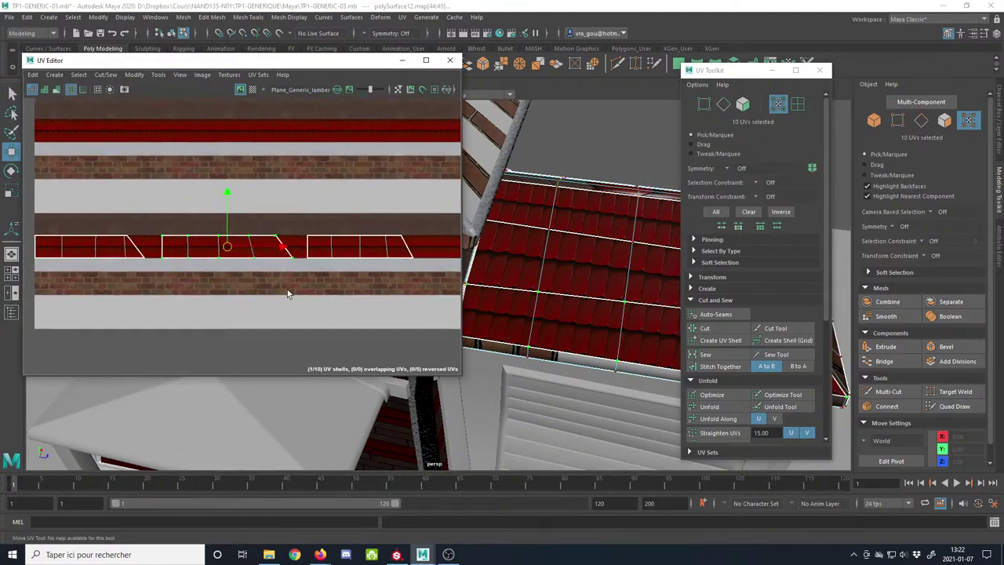
key(r)
drag(227, 248, 237, 250)
double_click(314, 235)
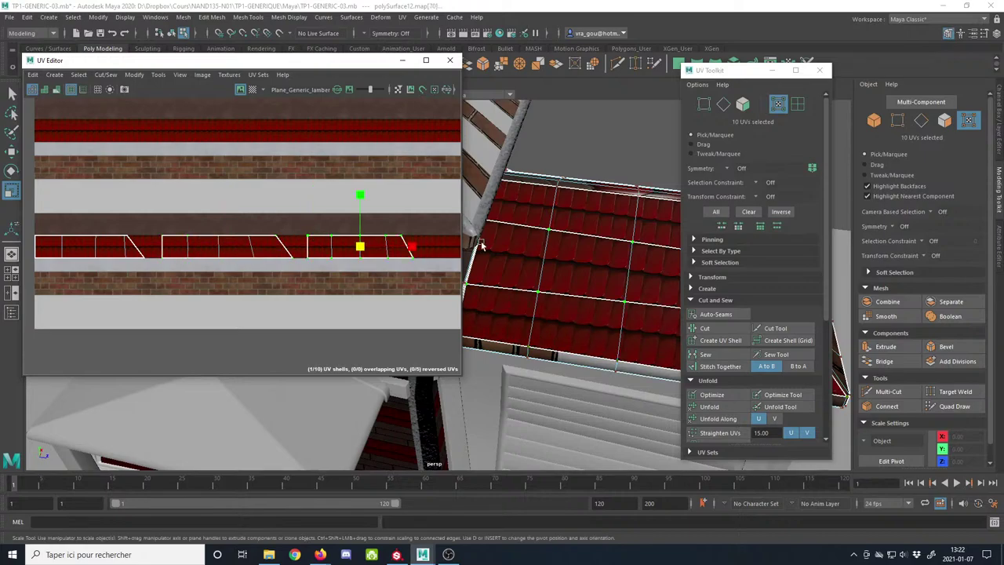
drag(417, 219, 398, 249)
drag(302, 295, 302, 292)
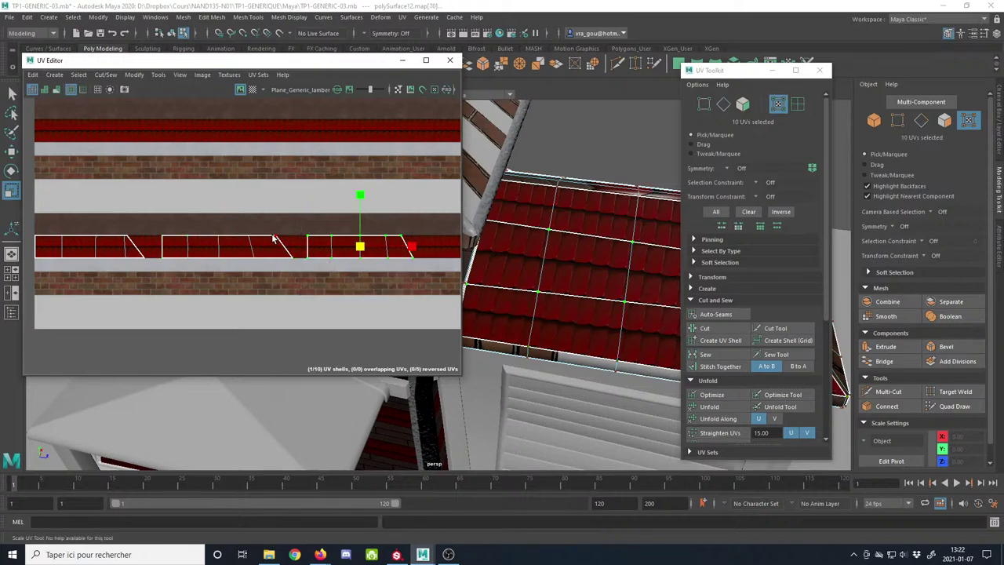
Step: Swap the horizontal positions of the second and third row shells so the bottom row's wider shell sits last on the roof-tile strip
double_click(273, 238)
scroll(263, 255, down, 1)
alt+middle_drag(259, 263, 241, 250)
key(e)
key(w)
double_click(398, 241)
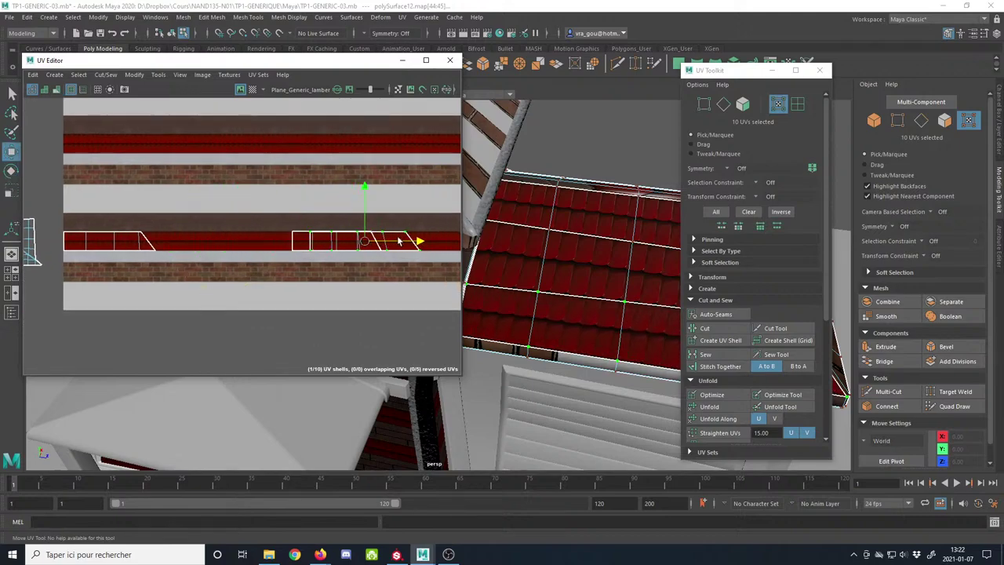
drag(336, 239, 227, 249)
click(377, 234)
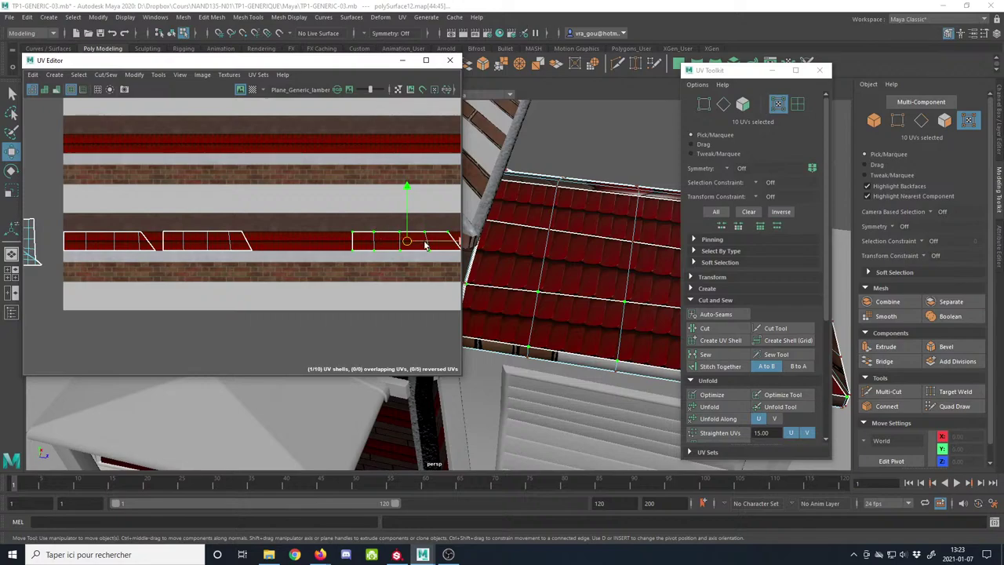
drag(457, 241, 334, 250)
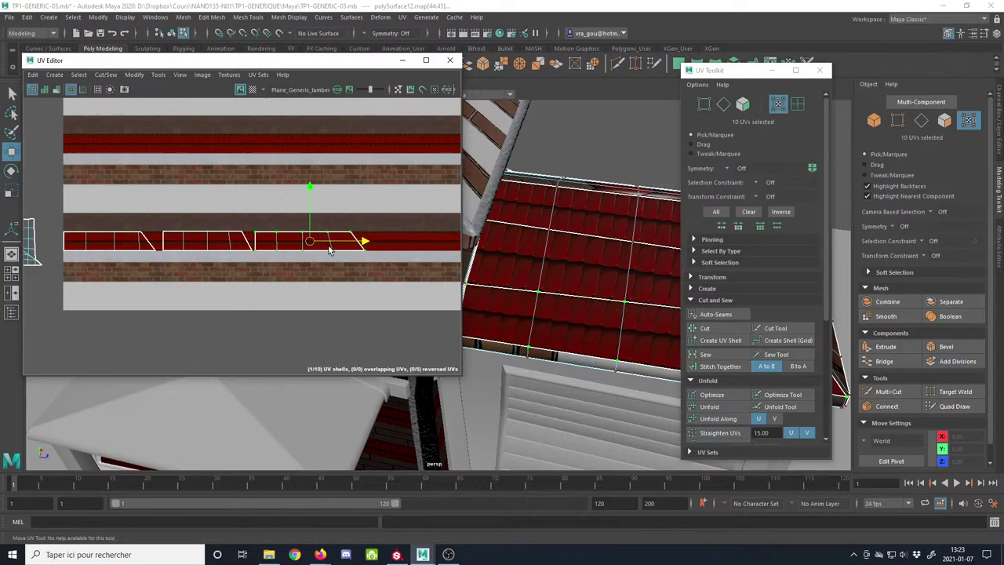
Step: Shift the bottom tile row's UV shell slightly right so its left edge lines up with a tile joint
alt+right_drag(273, 249, 315, 328)
alt+right_drag(309, 271, 419, 294)
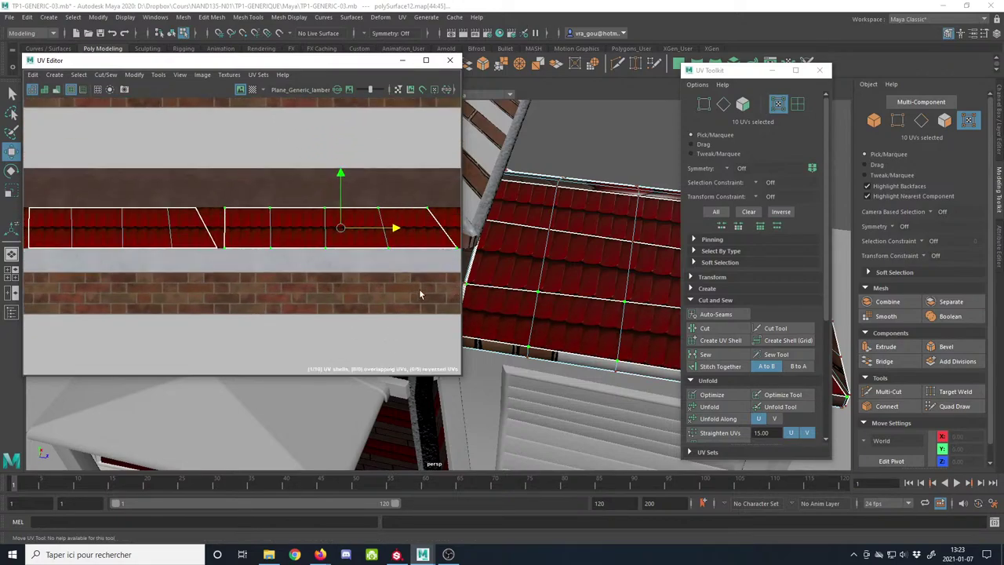
alt+middle_drag(520, 302, 542, 316)
alt+drag(542, 316, 497, 318)
alt+right_drag(497, 319, 492, 335)
drag(395, 228, 400, 228)
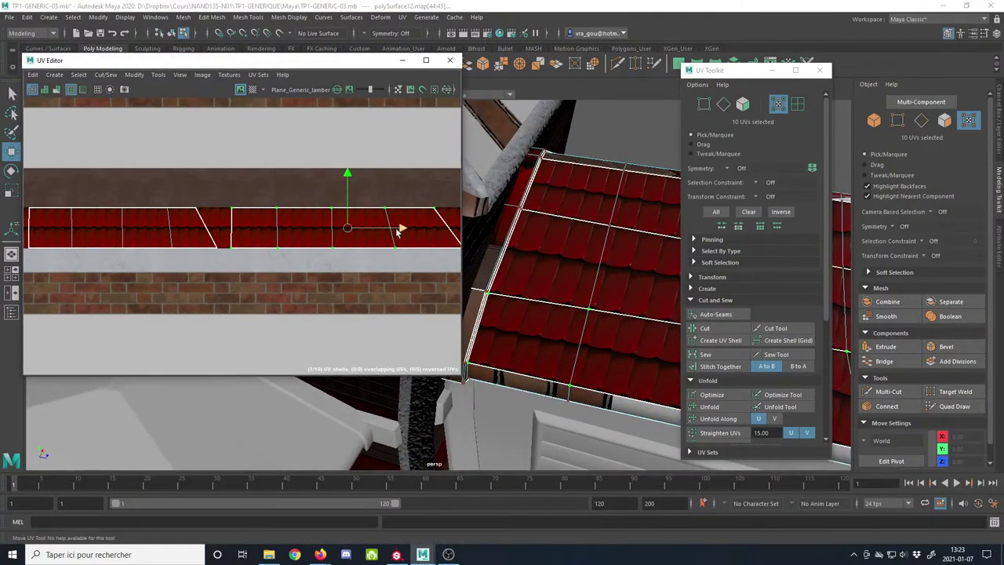
Step: Shift the middle tile row's UV shell slightly left so its left edge follows a tile joint on the strip
alt+right_drag(397, 233, 213, 235)
alt+middle_drag(213, 235, 269, 238)
double_click(212, 216)
alt+right_drag(205, 224, 228, 230)
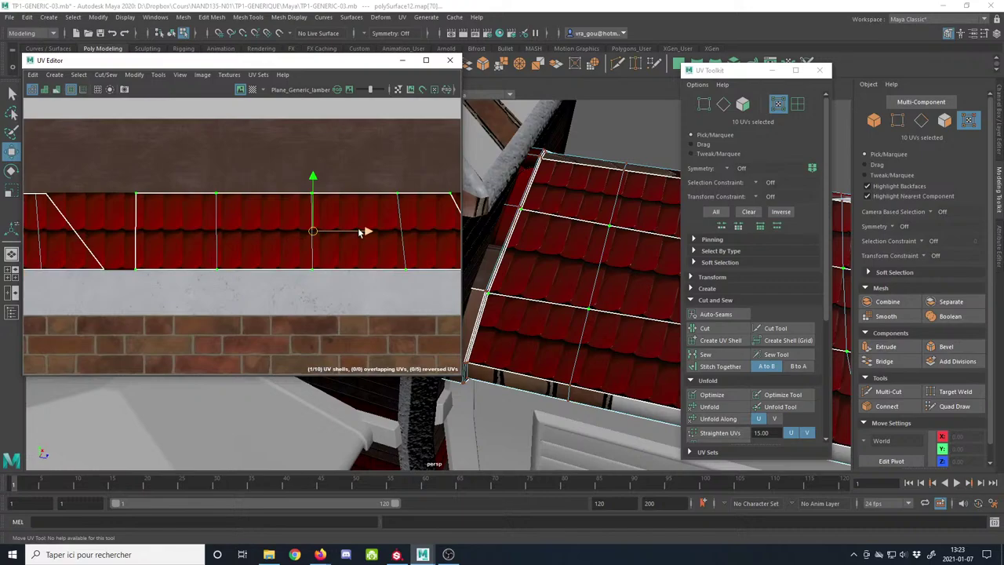
drag(360, 233, 350, 233)
alt+right_drag(339, 260, 233, 266)
alt+middle_drag(234, 266, 155, 251)
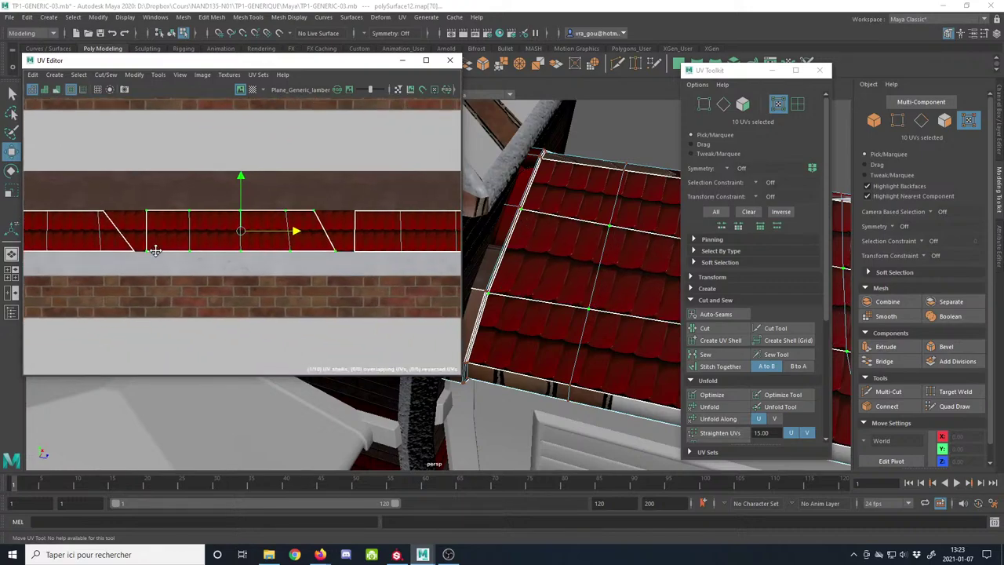
Step: Scale the bottom tile row's UV shell down slightly and uniformly, and undo the extra vertical scaling
key(r)
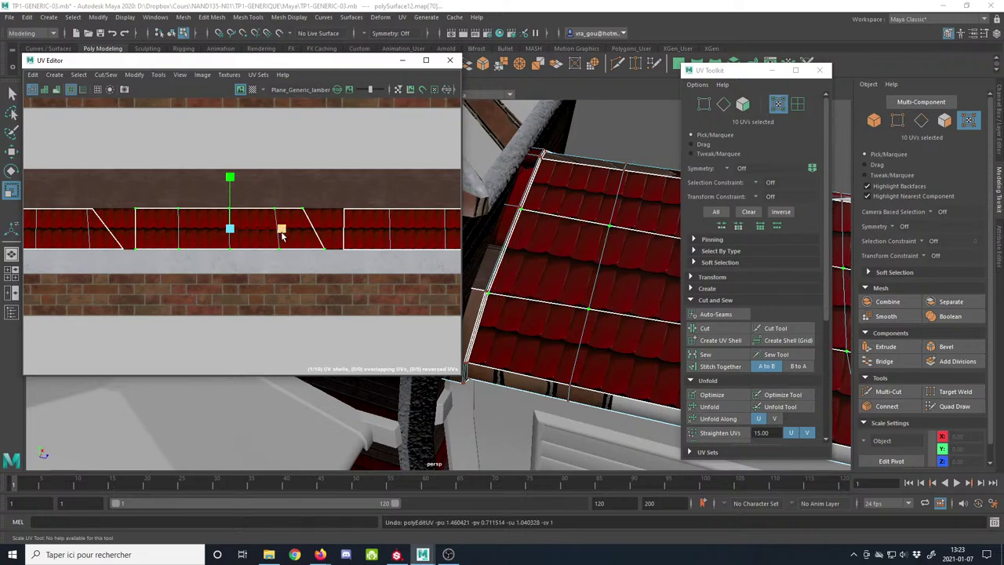
alt+middle_drag(402, 282, 180, 288)
alt+right_drag(306, 291, 345, 292)
double_click(317, 207)
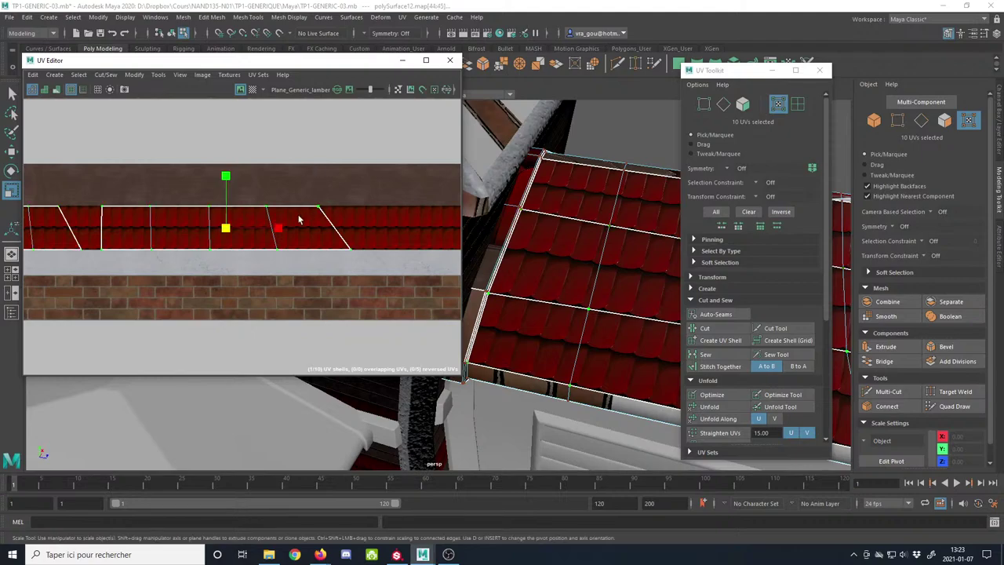
drag(225, 230, 220, 228)
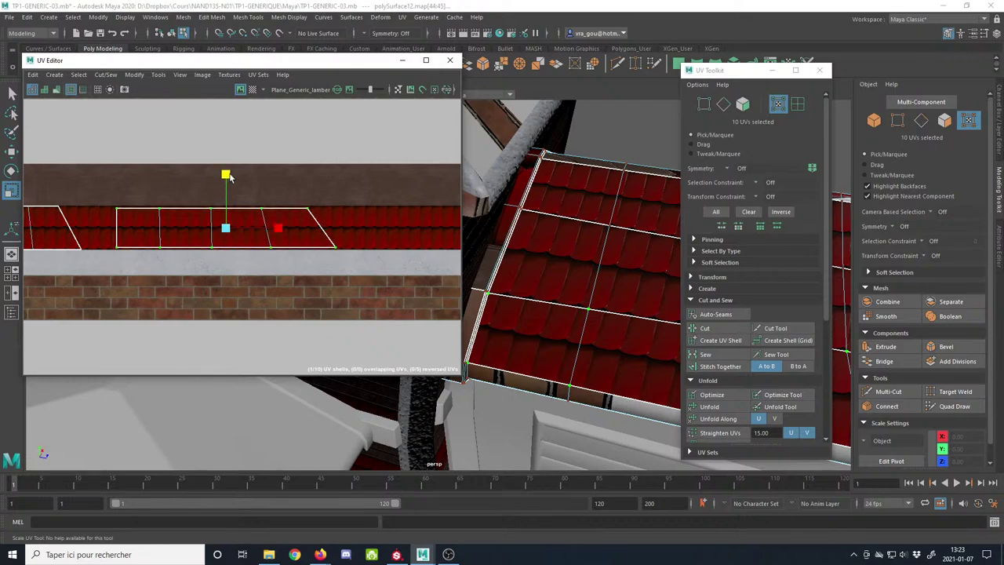
key(ctrl+z)
Step: Move the bottom row's UV shell slightly left and seat its lower edge on the bottom of the roof-tile strip
key(w)
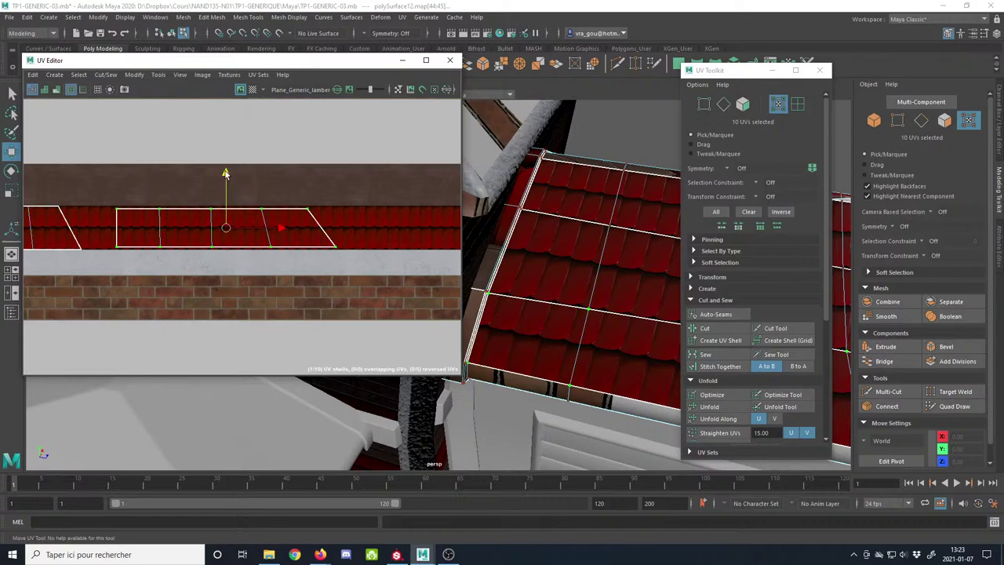
drag(225, 173, 231, 170)
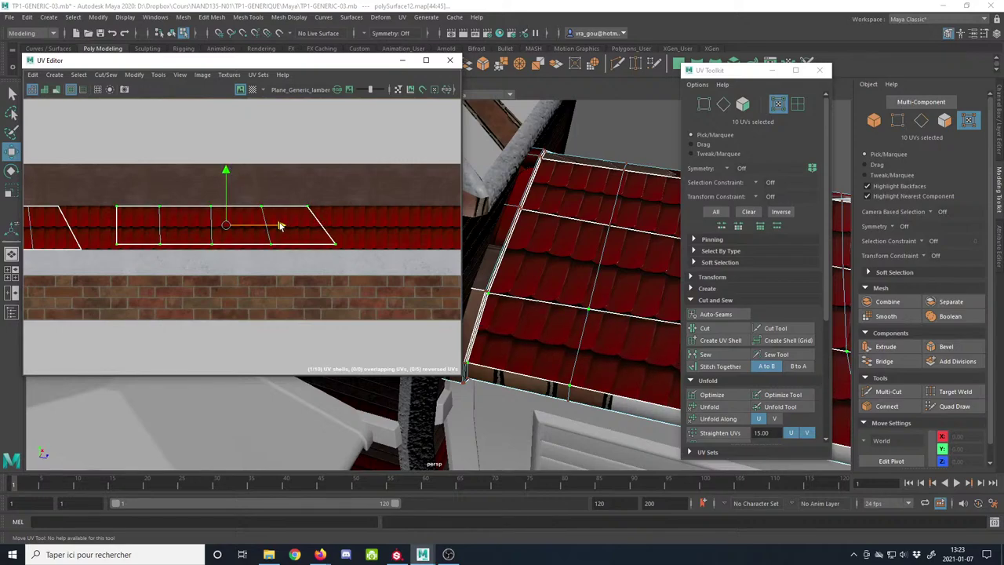
drag(280, 226, 276, 226)
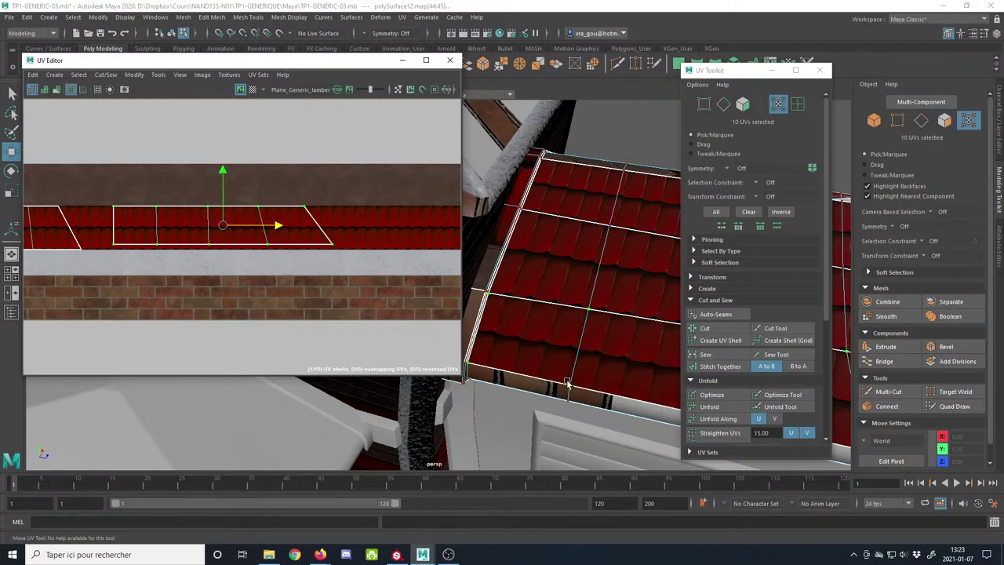
alt+drag(590, 388, 501, 321)
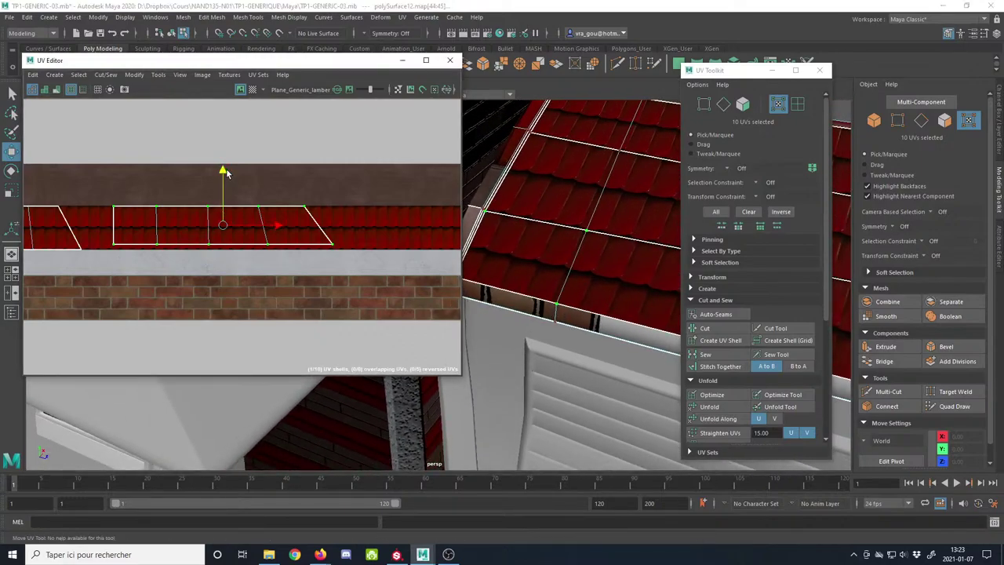
drag(226, 169, 229, 178)
scroll(223, 261, up, 5)
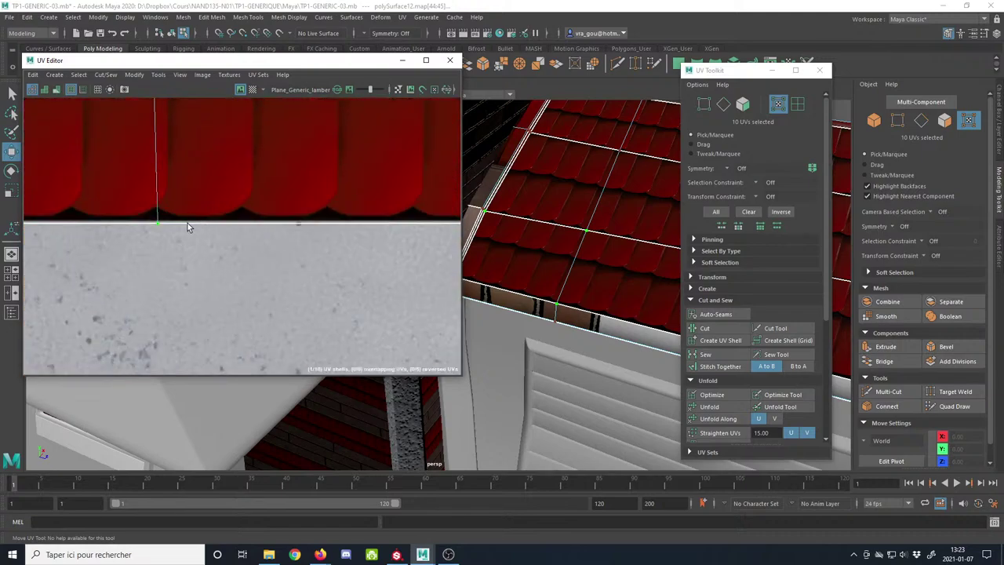
alt+middle_drag(229, 196, 244, 293)
scroll(244, 294, down, 2)
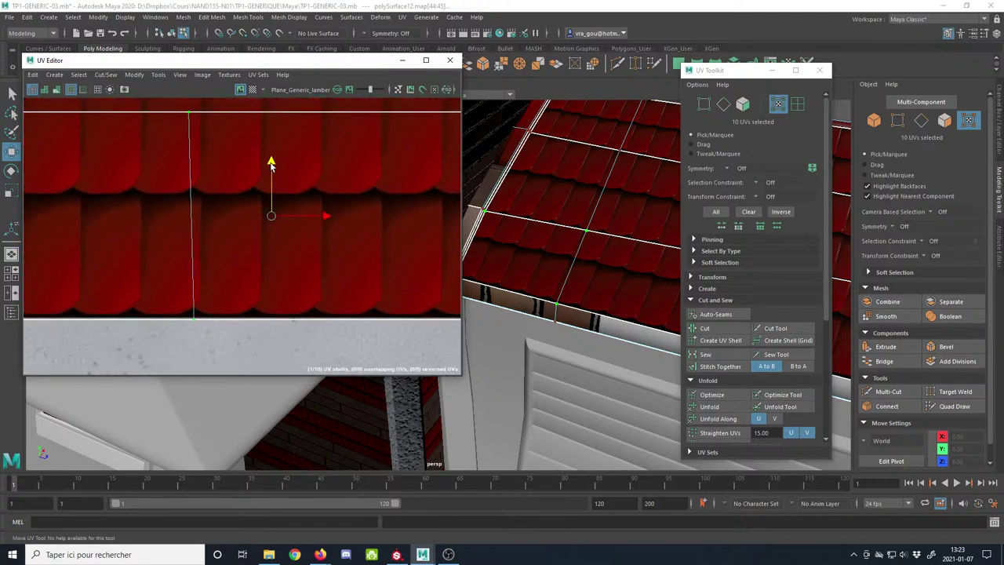
drag(271, 163, 271, 162)
Step: Examine the garage roof's tile rows up close and check how the bottom row meets the roof edge and the row above
alt+drag(628, 322, 551, 341)
alt+middle_drag(625, 387, 536, 340)
alt+right_drag(536, 341, 655, 379)
alt+middle_drag(655, 379, 537, 387)
alt+drag(537, 386, 568, 374)
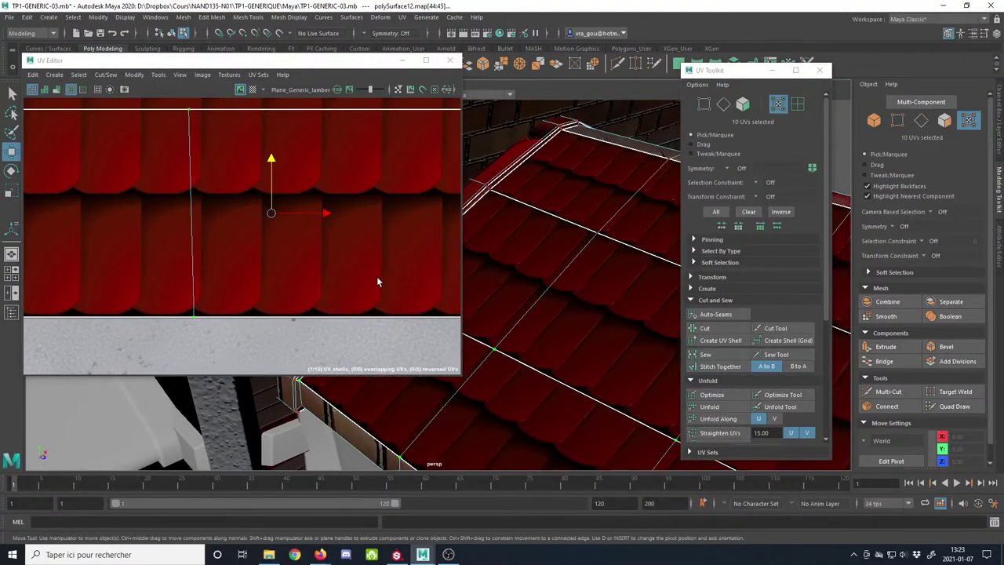
scroll(365, 292, down, 3)
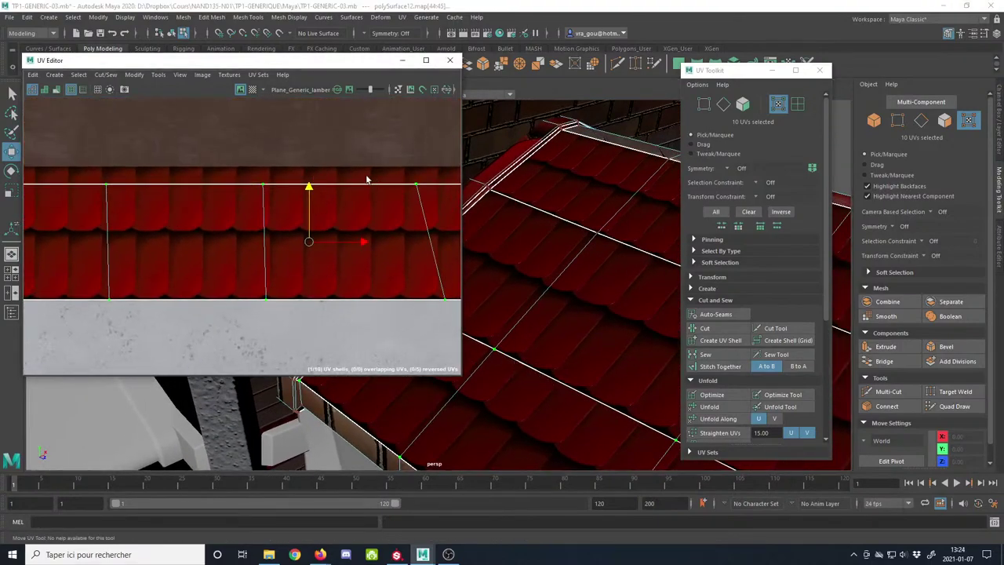
alt+drag(506, 341, 559, 330)
Step: Raise the top-edge UVs of the bottom row's shell to the upper edge of the roof-tile strip
middle_drag(364, 279, 363, 280)
scroll(363, 279, down, 4)
alt+middle_drag(227, 238, 133, 226)
scroll(165, 237, down, 1)
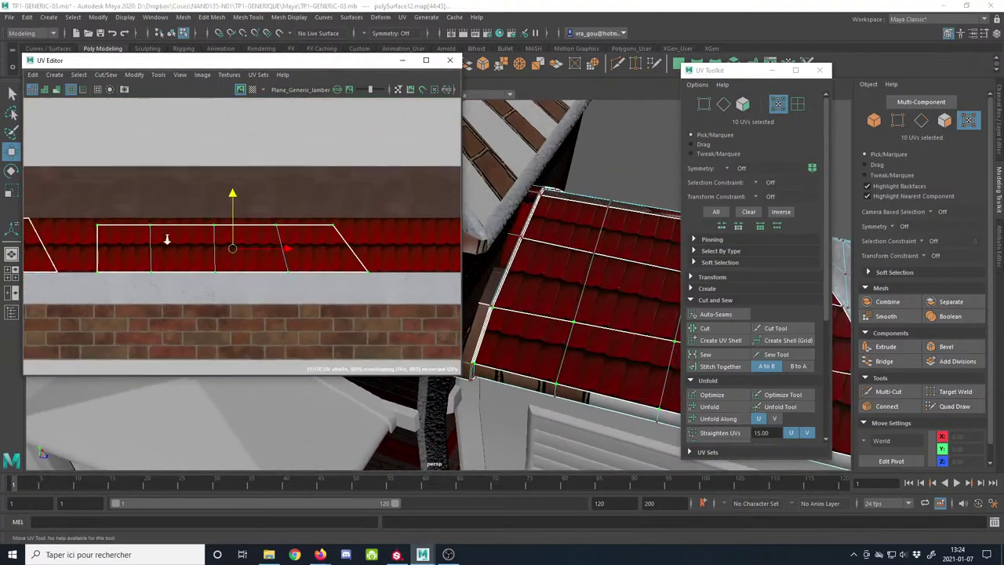
drag(81, 198, 355, 247)
scroll(209, 223, up, 2)
scroll(215, 215, up, 6)
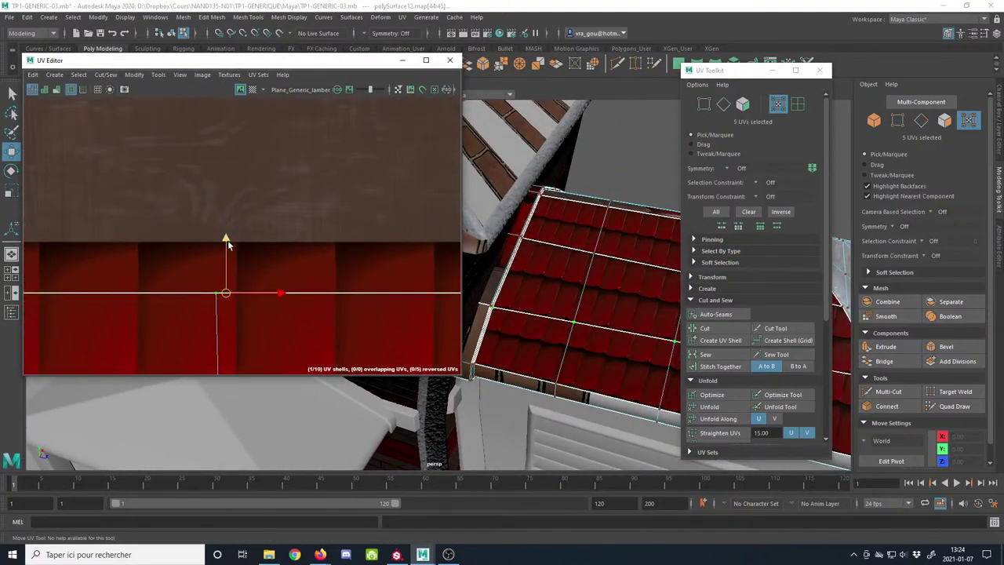
drag(228, 241, 247, 196)
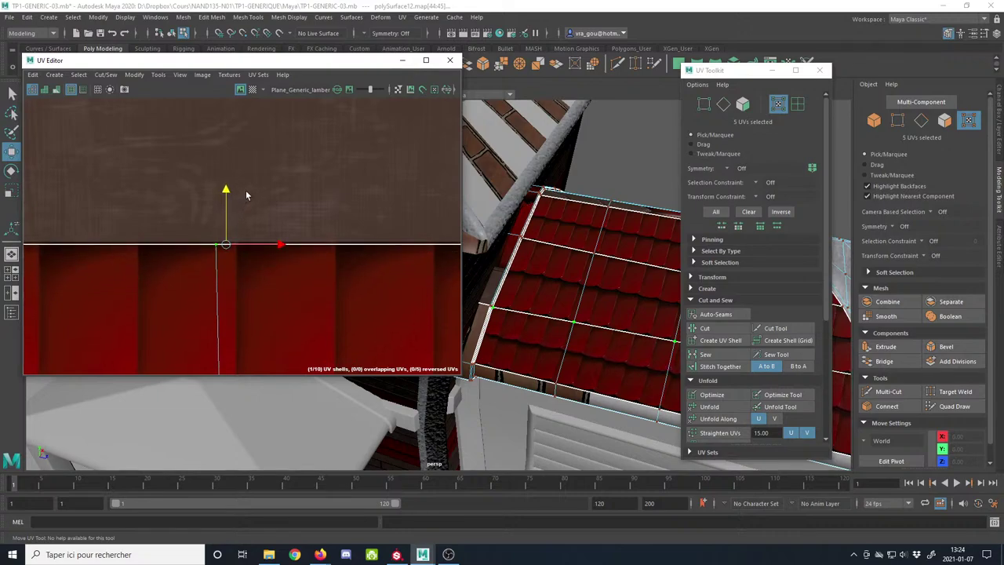
scroll(288, 220, down, 4)
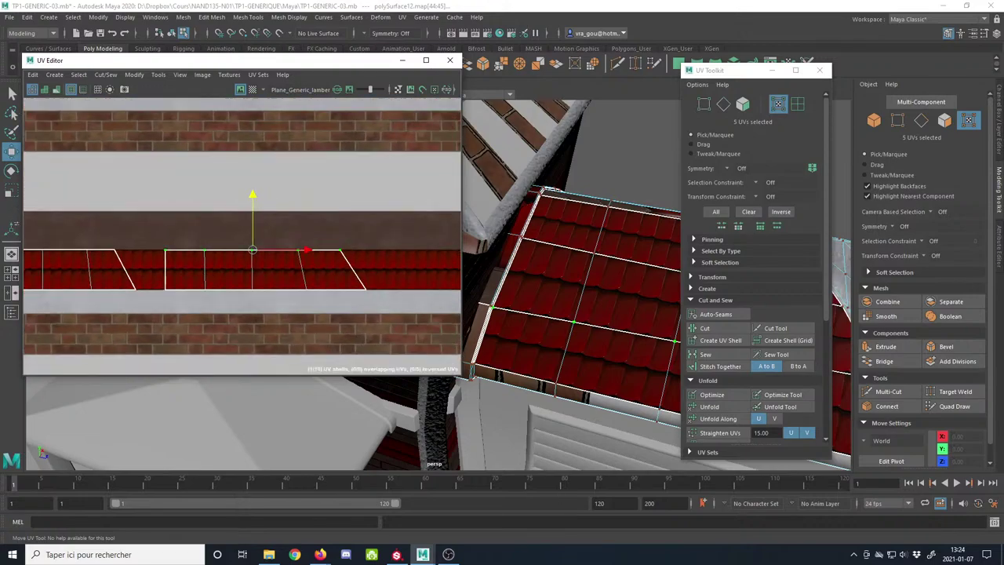
Step: Select the top tile row's UV shell at the start of the strip and scale it narrower horizontally
alt+drag(525, 334, 547, 296)
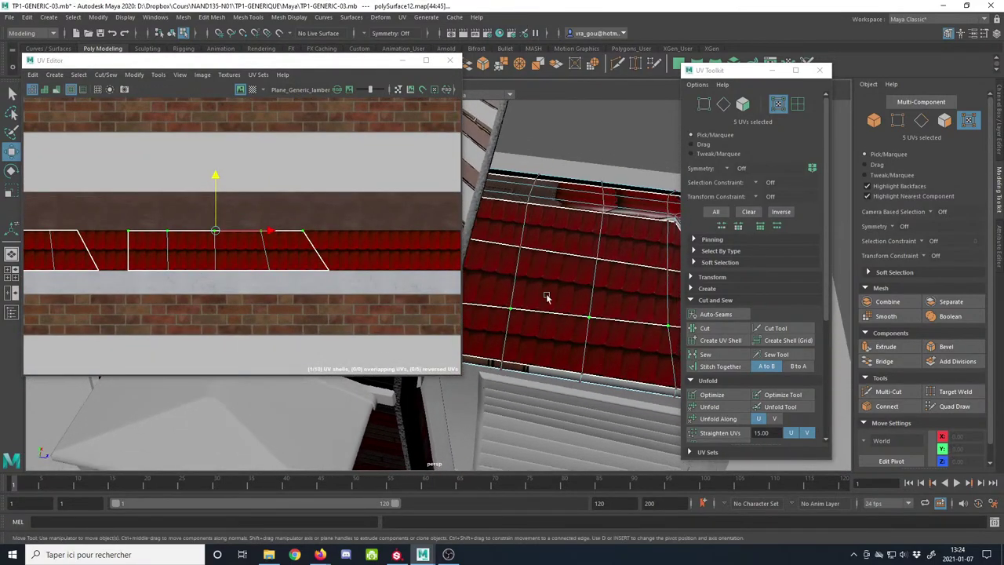
scroll(274, 279, down, 2)
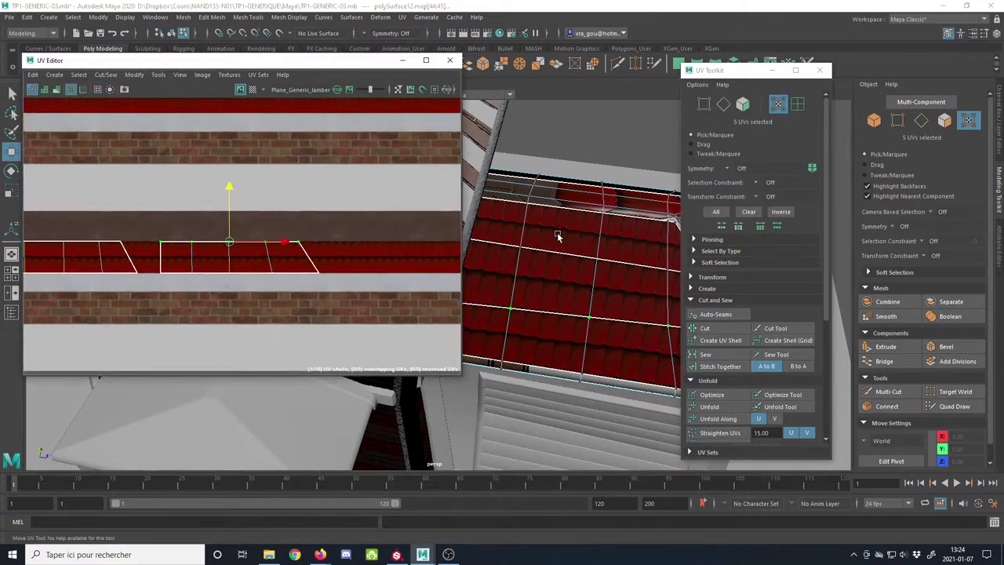
alt+middle_drag(143, 270, 471, 271)
scroll(224, 237, down, 2)
scroll(225, 279, up, 2)
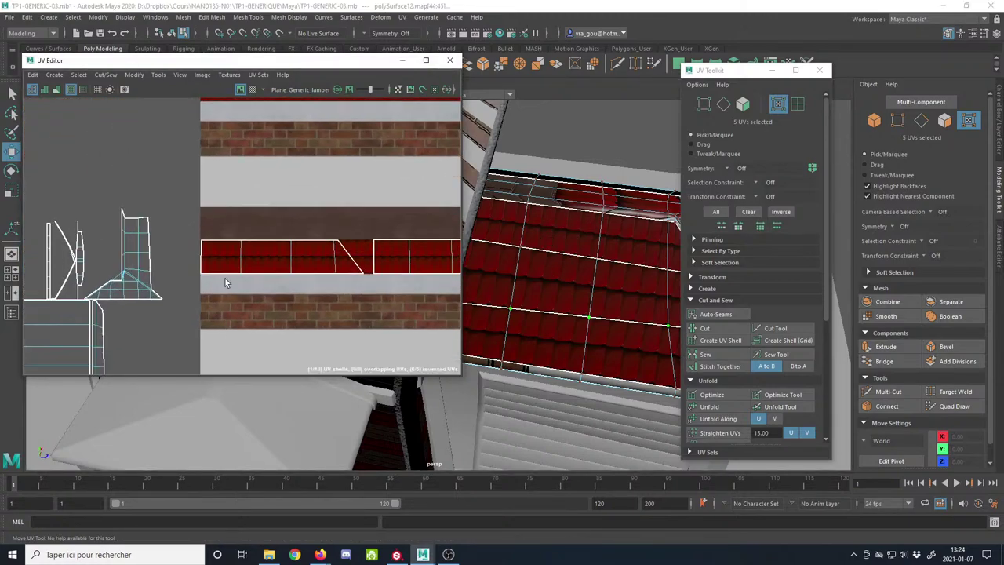
double_click(203, 241)
scroll(227, 298, up, 3)
key(r)
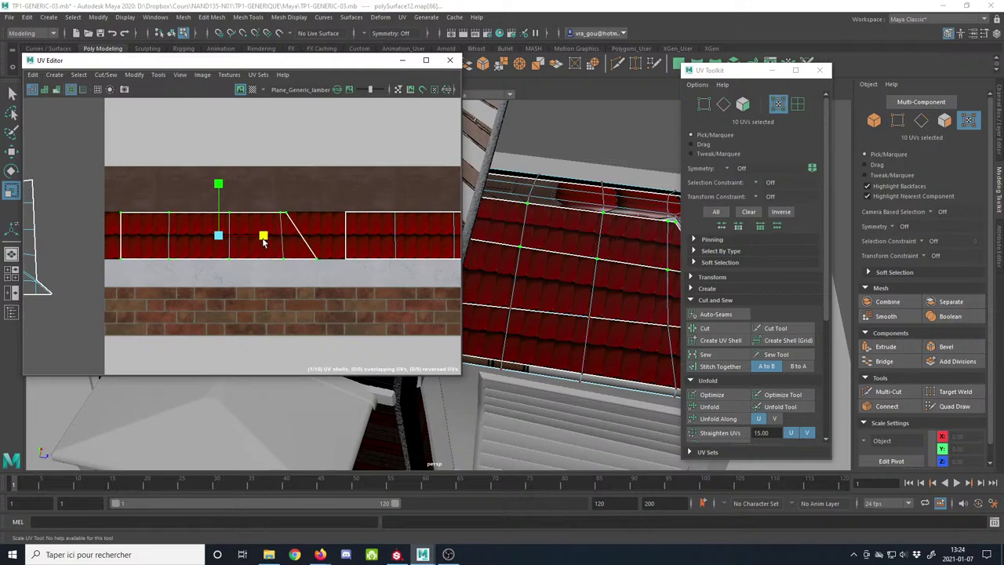
key(w)
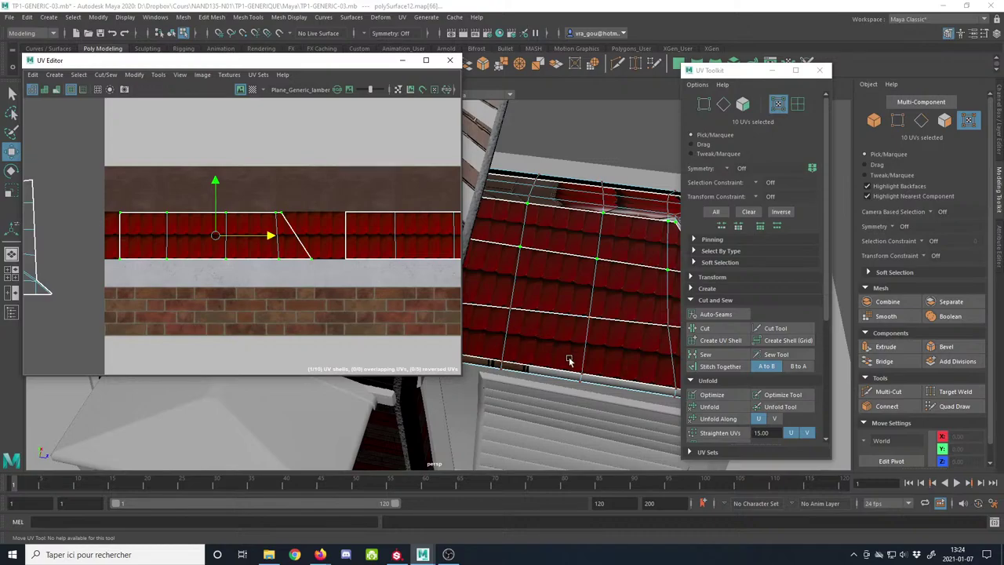
Step: Compare the three row shells on the strip with the tile sizes on the garage roof slope
alt+drag(570, 360, 493, 342)
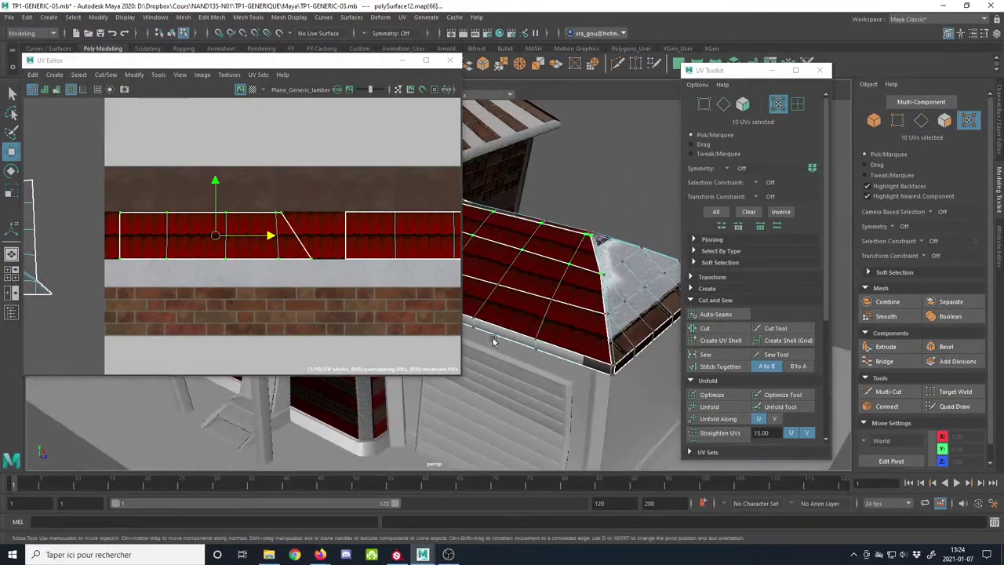
alt+right_drag(346, 325, 58, 204)
alt+middle_drag(277, 286, 164, 207)
alt+drag(506, 316, 538, 321)
alt+right_drag(538, 320, 614, 406)
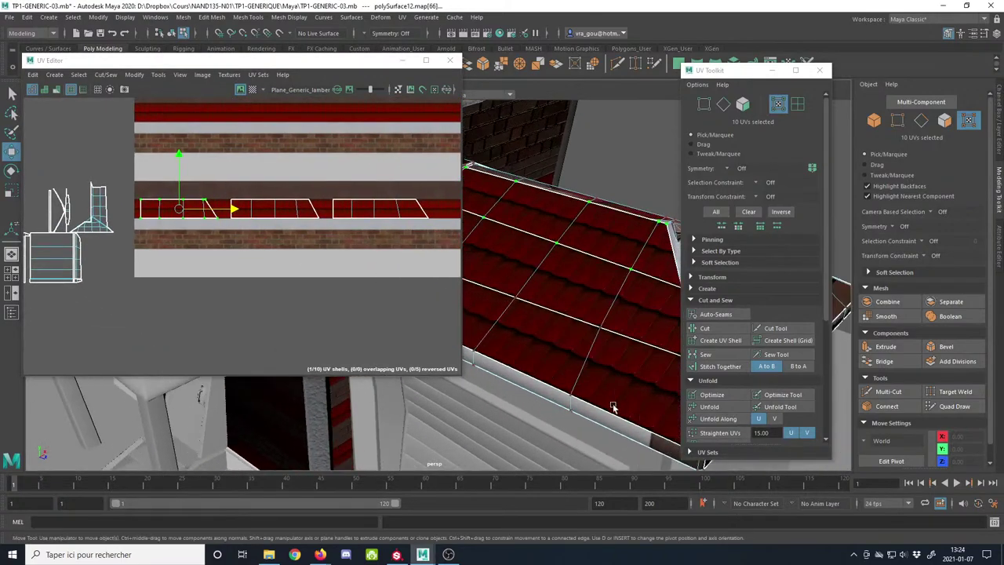
Step: Select the four narrow trim faces along the upper edge of the garage roof's tiled slope and create a separate UV shell from them
alt+drag(613, 406, 534, 384)
click(948, 122)
alt+drag(604, 298, 540, 313)
alt+right_drag(540, 313, 613, 437)
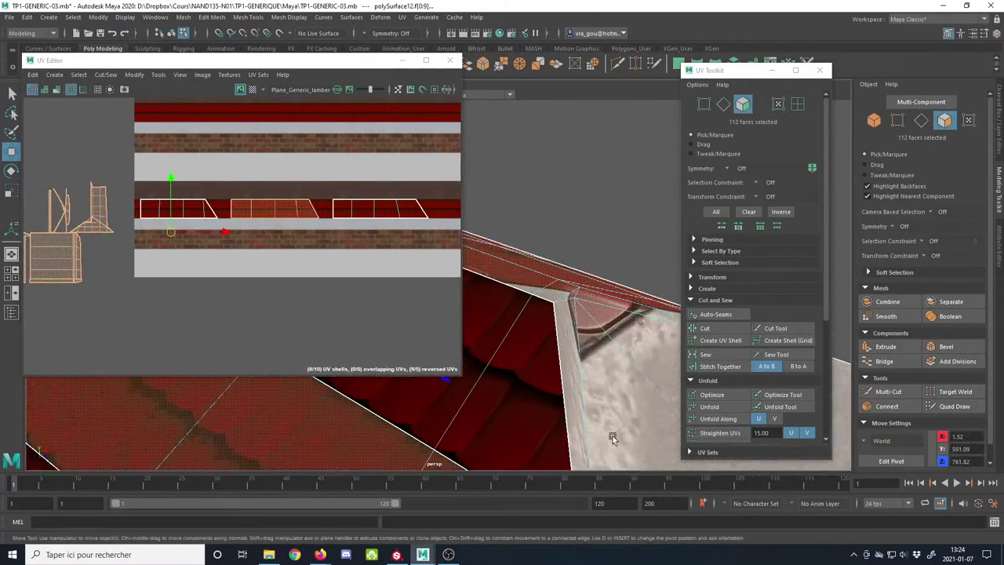
click(559, 292)
shift+click(492, 268)
alt+middle_drag(493, 268, 661, 366)
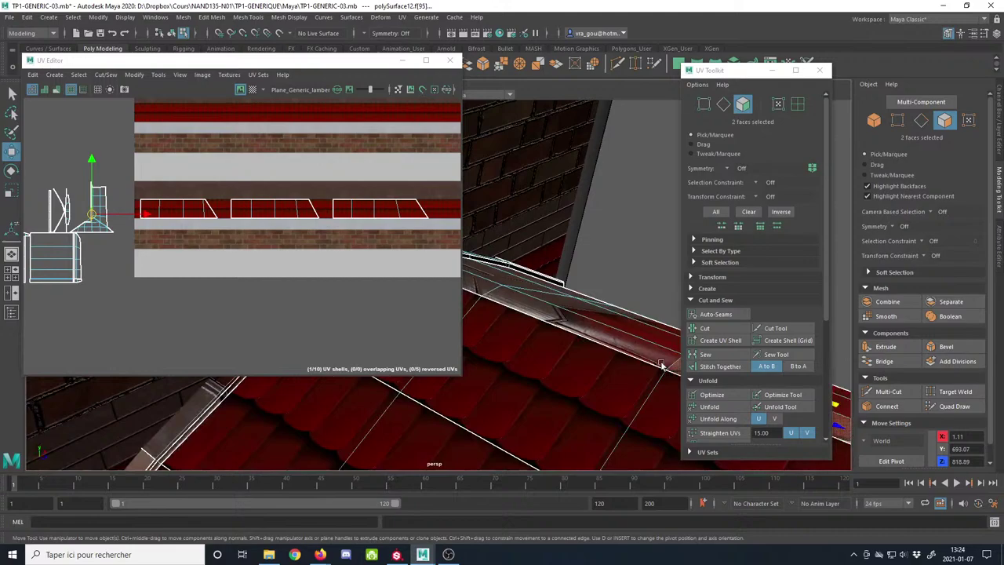
shift+click(612, 329)
shift+click(489, 288)
alt+drag(489, 288, 609, 350)
alt+middle_drag(609, 350, 498, 335)
alt+right_drag(498, 334, 128, 235)
alt+middle_drag(380, 328, 299, 291)
alt+drag(526, 353, 372, 306)
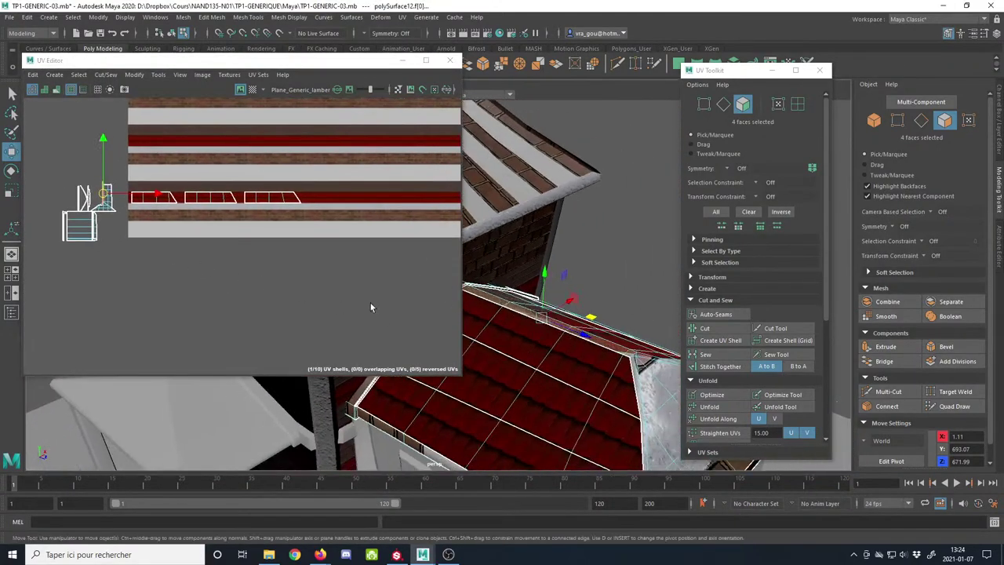
alt+middle_drag(311, 280, 309, 309)
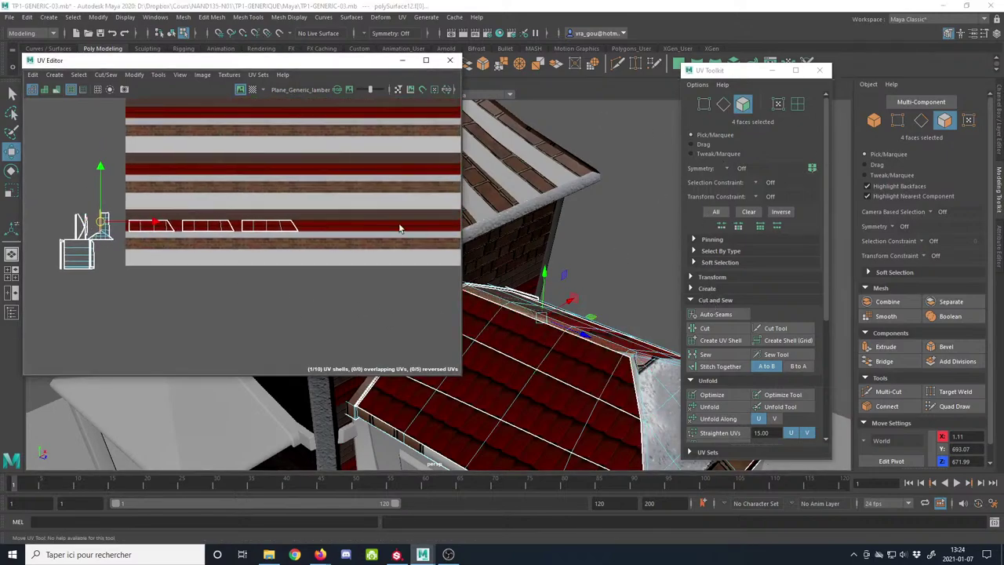
scroll(400, 228, up, 1)
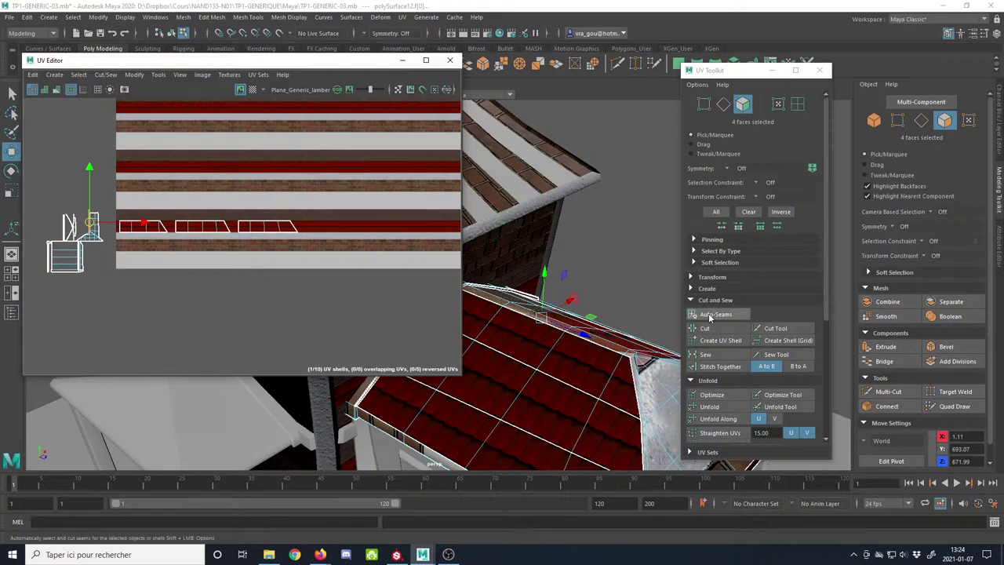
click(712, 343)
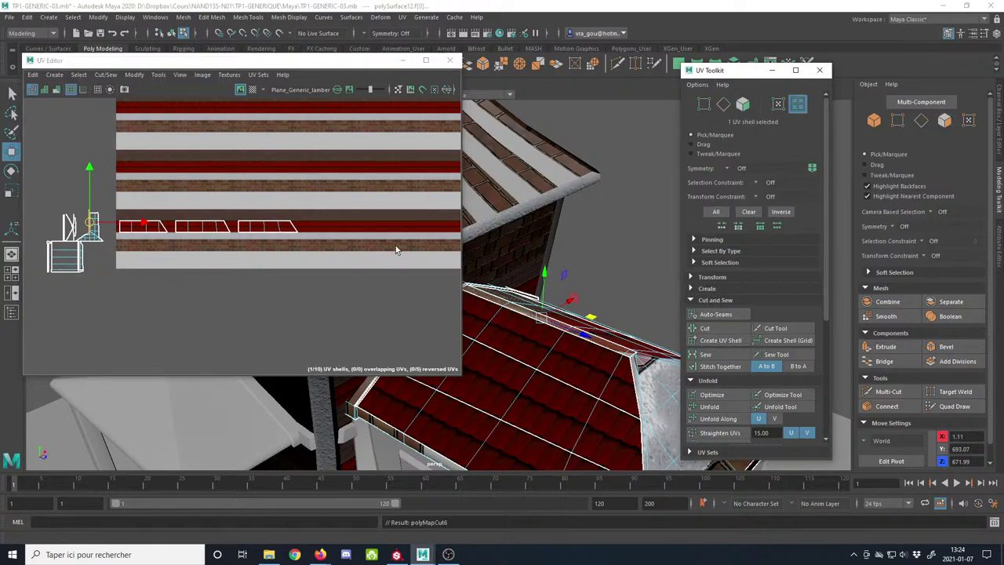
Step: Unfold the upper trim's UV shell and rotate it to lie roughly horizontal
scroll(194, 203, up, 1)
key(e)
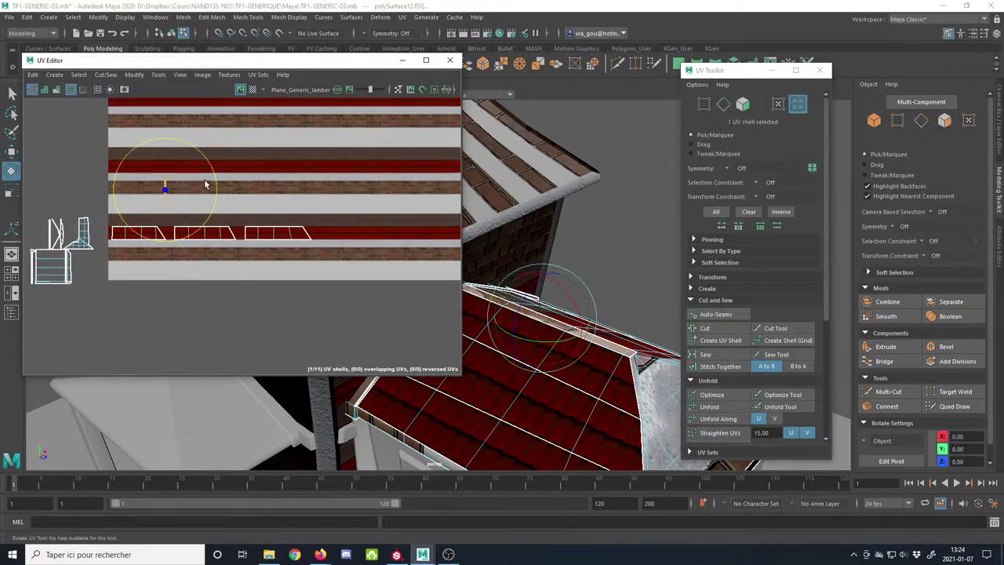
click(700, 408)
scroll(160, 189, up, 6)
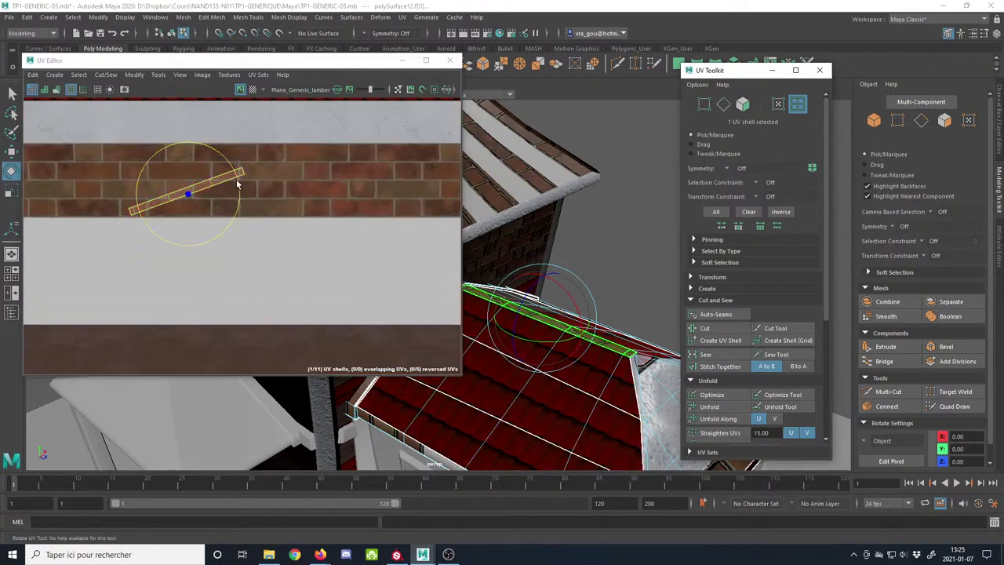
drag(238, 184, 233, 203)
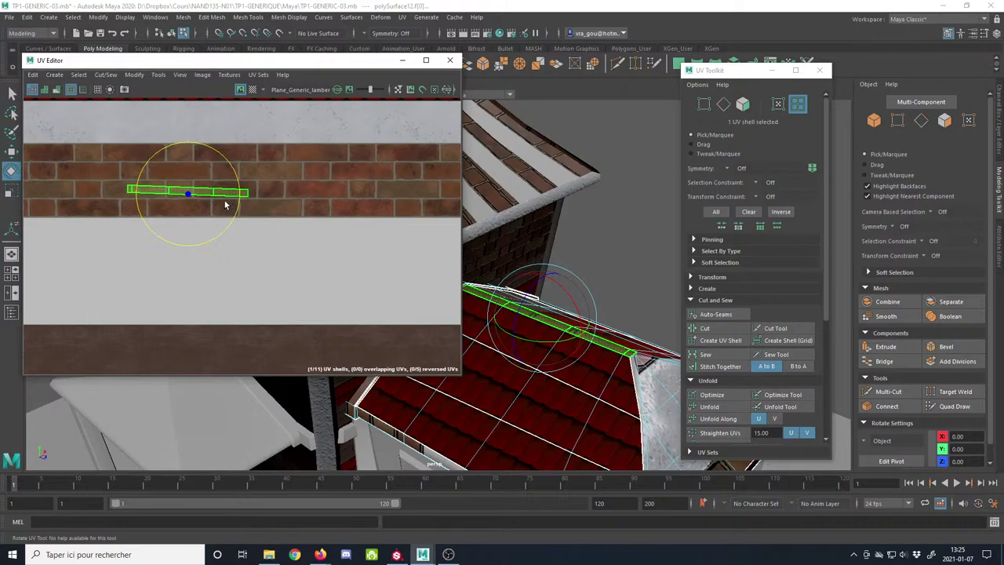
Step: Move the upper trim's UV shell down from the brick strip onto the brown wood strip just above the roof-tile shells
key(w)
scroll(303, 259, down, 4)
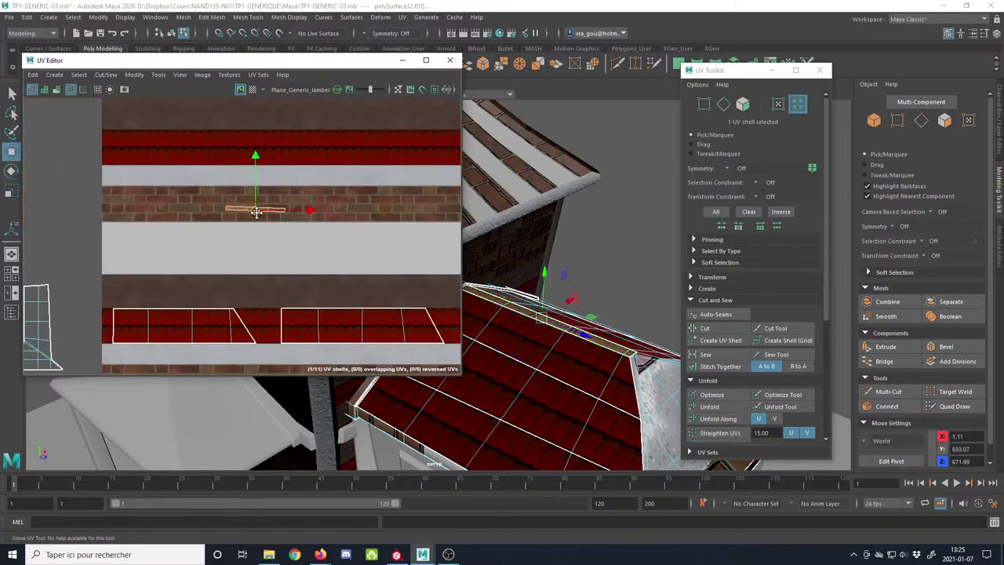
drag(266, 203, 265, 264)
scroll(261, 282, up, 5)
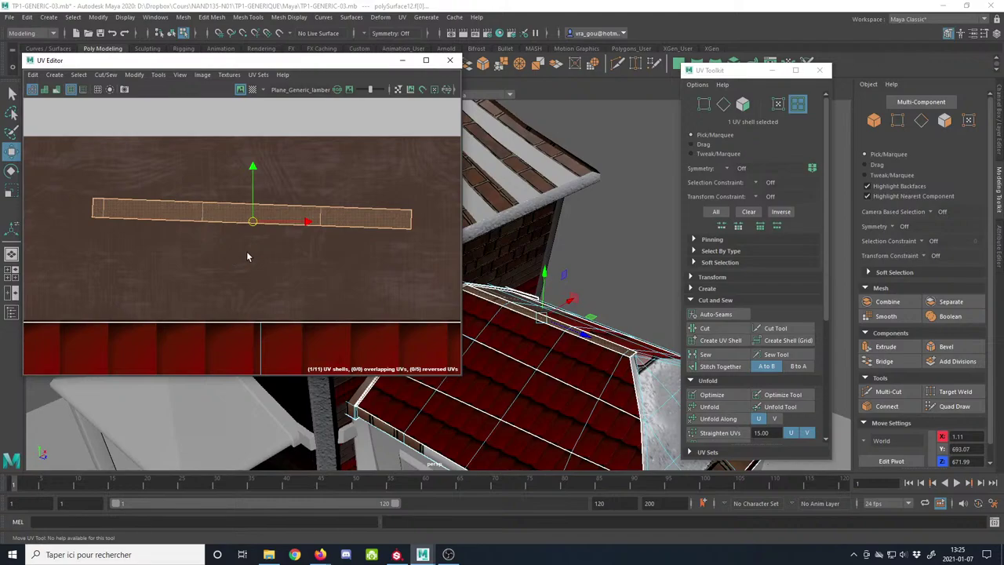
scroll(246, 256, down, 4)
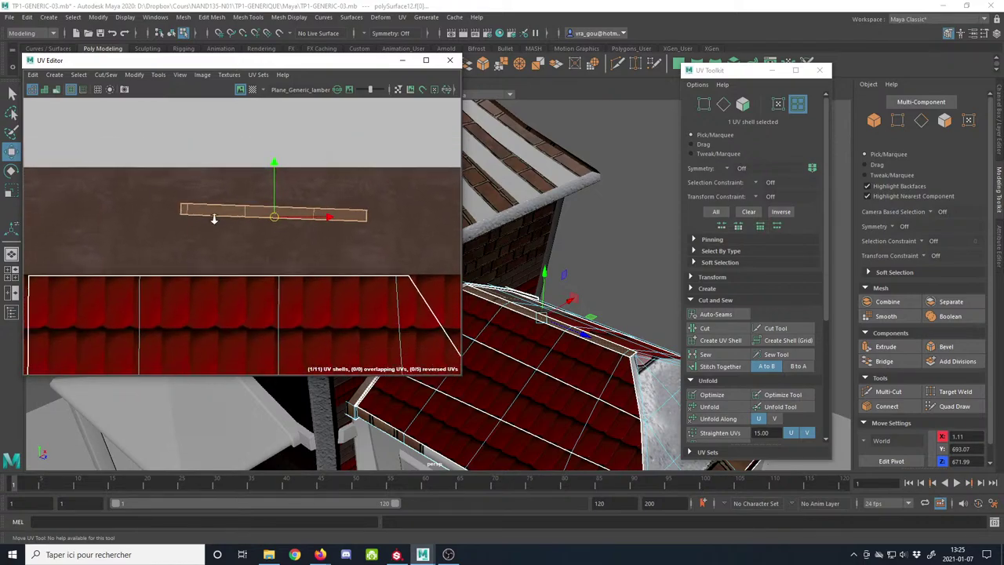
scroll(269, 226, down, 1)
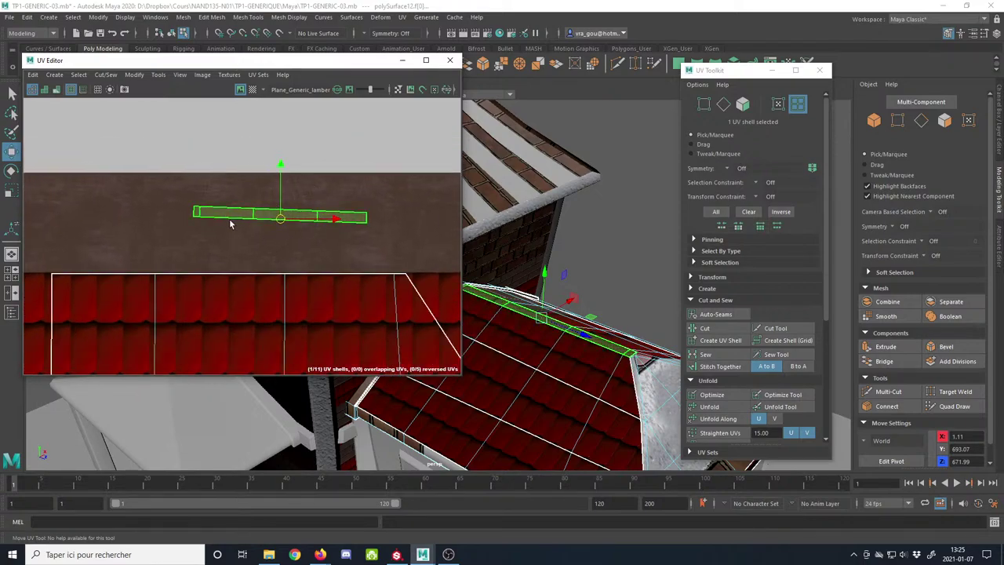
scroll(172, 182, down, 1)
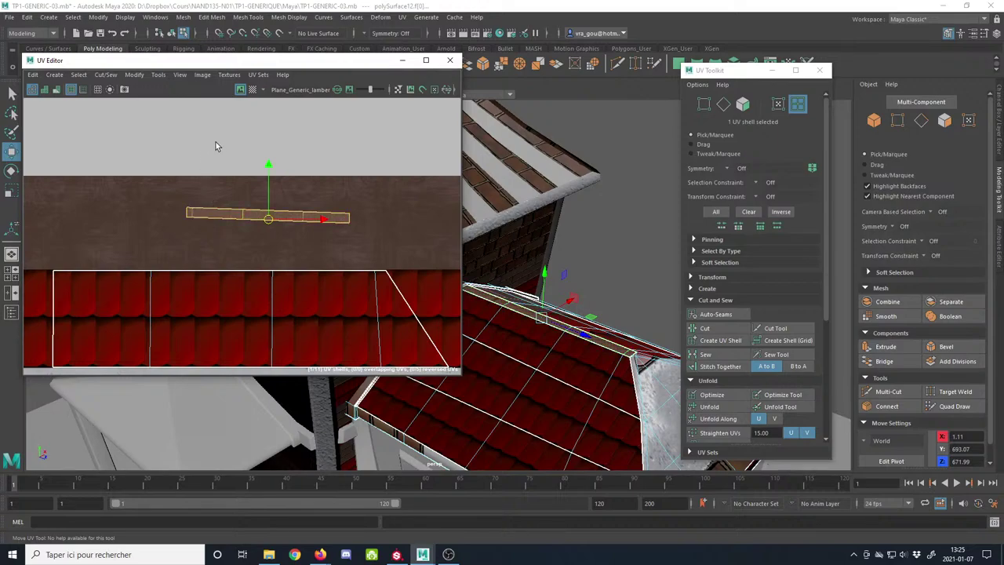
Step: Show Plane_Generic_lambert1_Normal.png as the UV background and move the upper trim's shell into the middle wood plank row
click(202, 75)
mouse_move(228, 75)
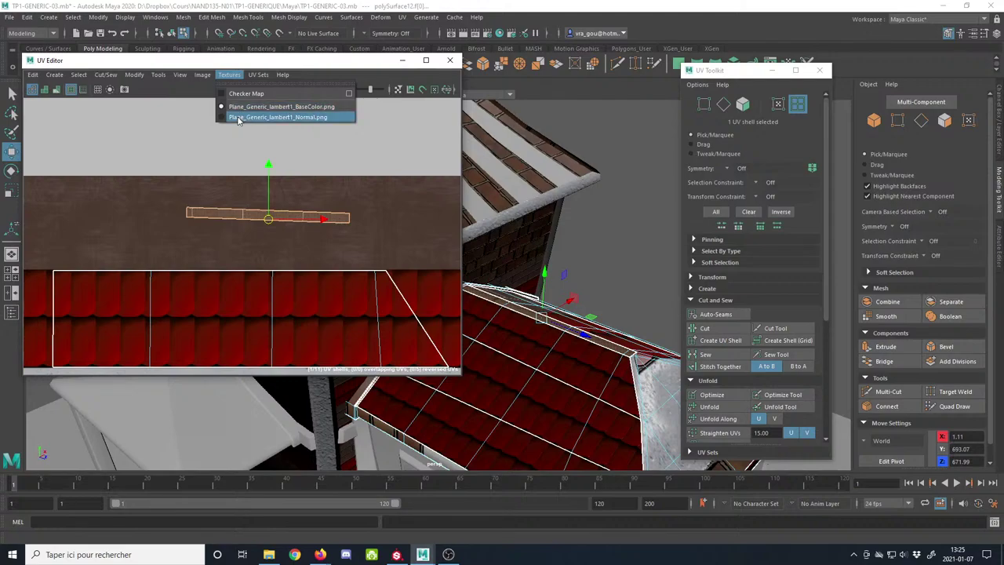
click(280, 118)
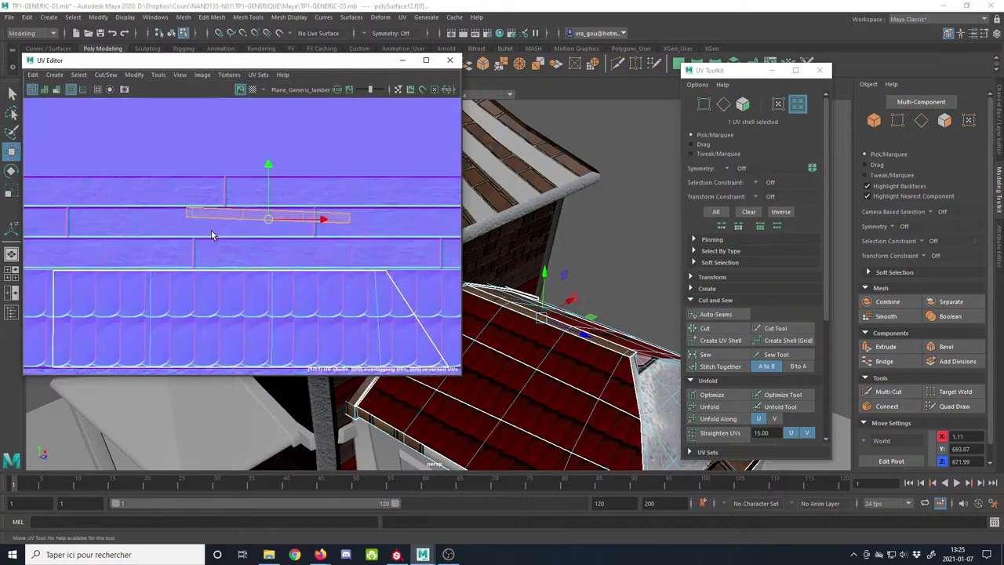
drag(267, 218, 197, 228)
Step: Straighten the upper trim's UV shell to exact horizontal with Orient Shells
key(r)
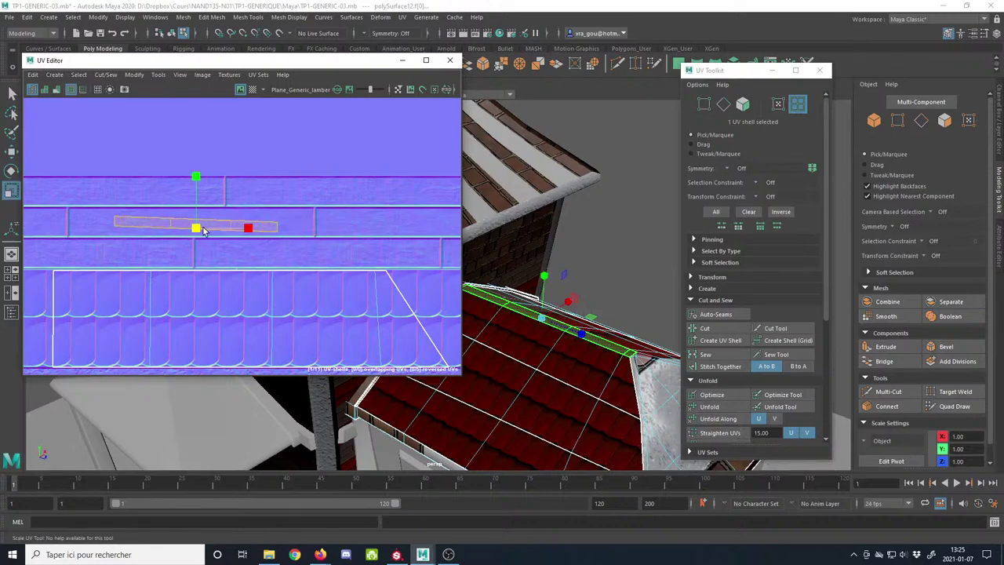
key(e)
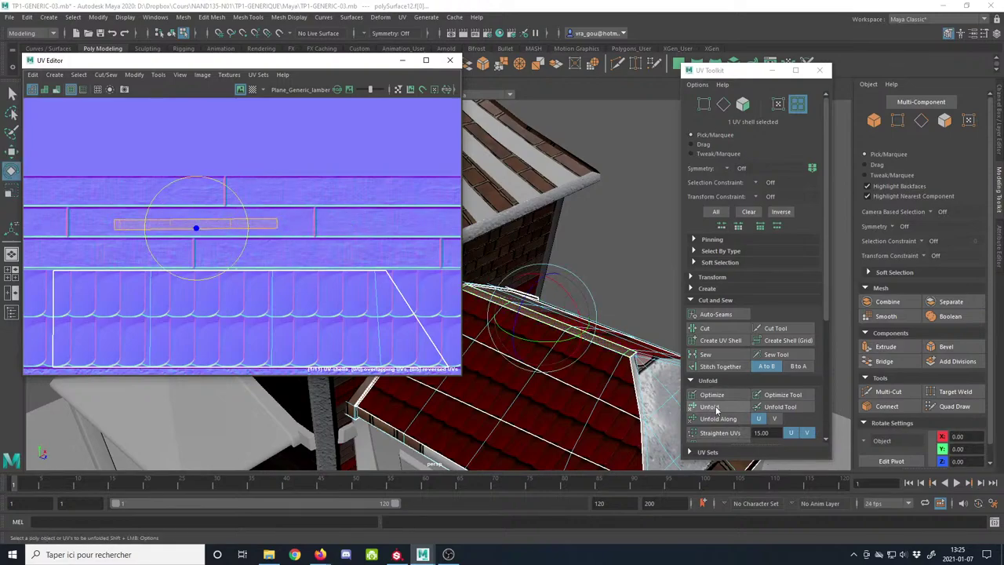
scroll(722, 419, down, 5)
click(716, 349)
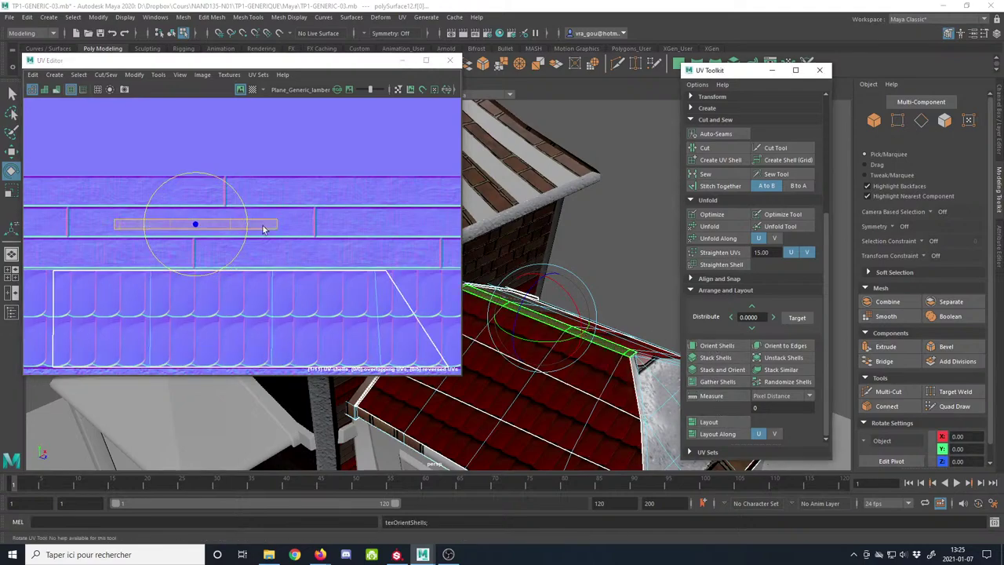
Step: Scale and position the upper trim's UV shell so it spans the full length of one plank in the middle row
key(r)
mouse_move(195, 224)
mouse_down()
mouse_move(222, 229)
mouse_move(191, 224)
mouse_up()
key(w)
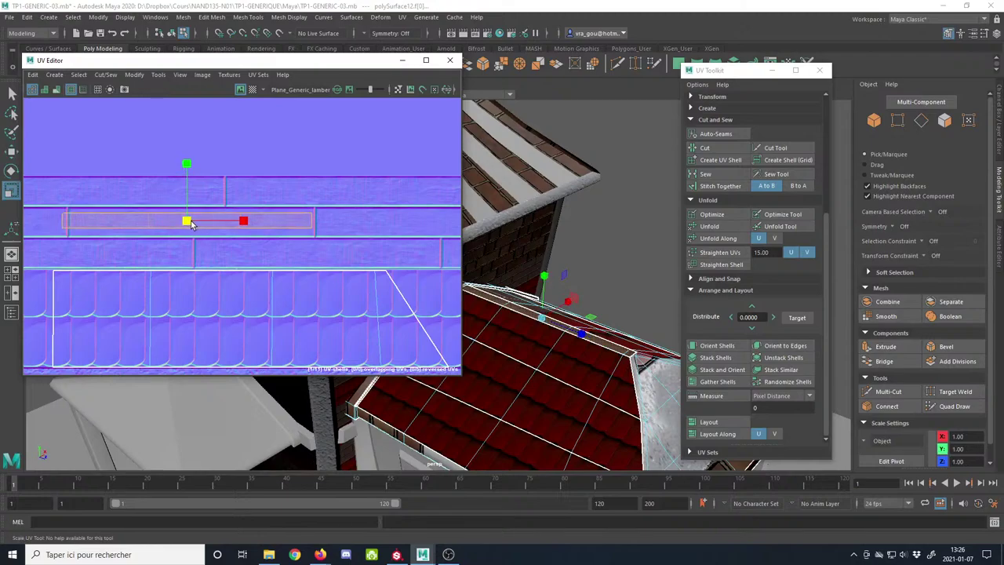
key(w)
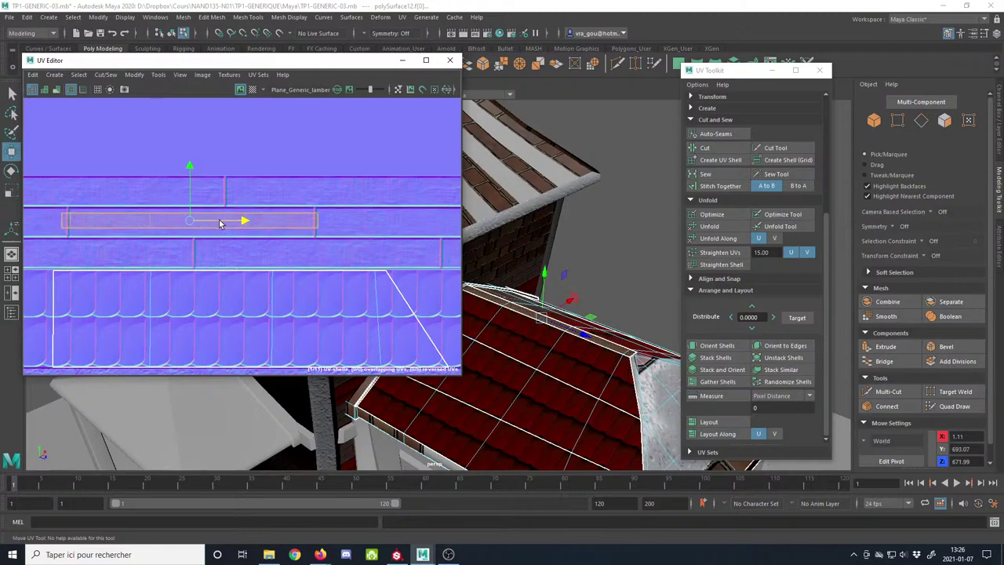
key(r)
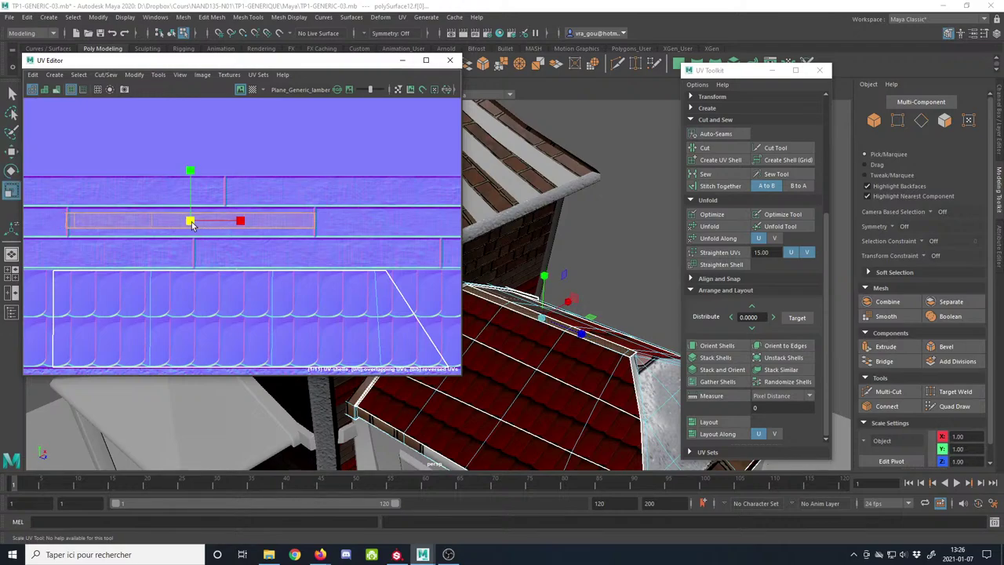
key(w)
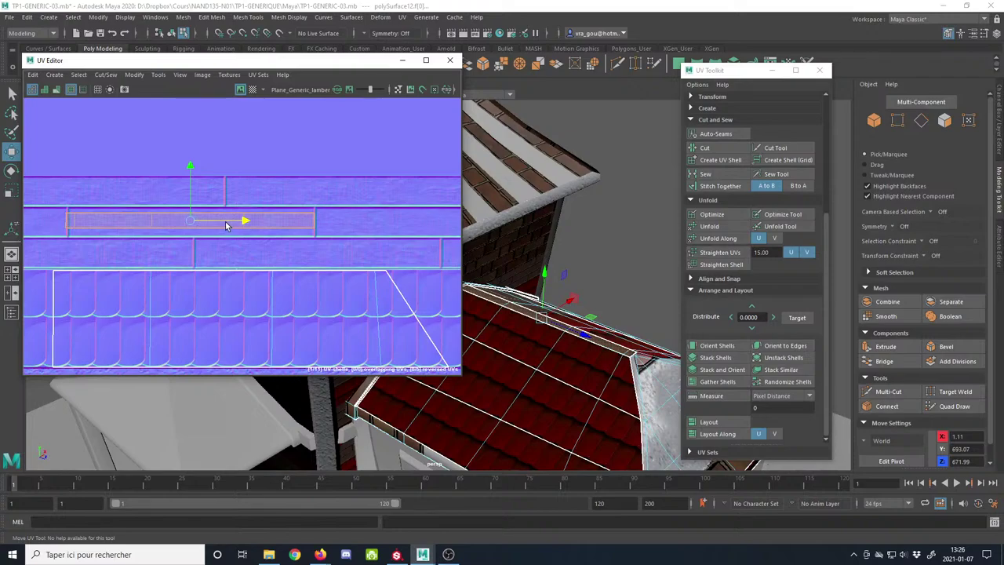
Step: Examine the wood texture on the garage roof's upper trim and at its corner joint up close, with the selection cleared
alt+middle_drag(624, 410, 576, 366)
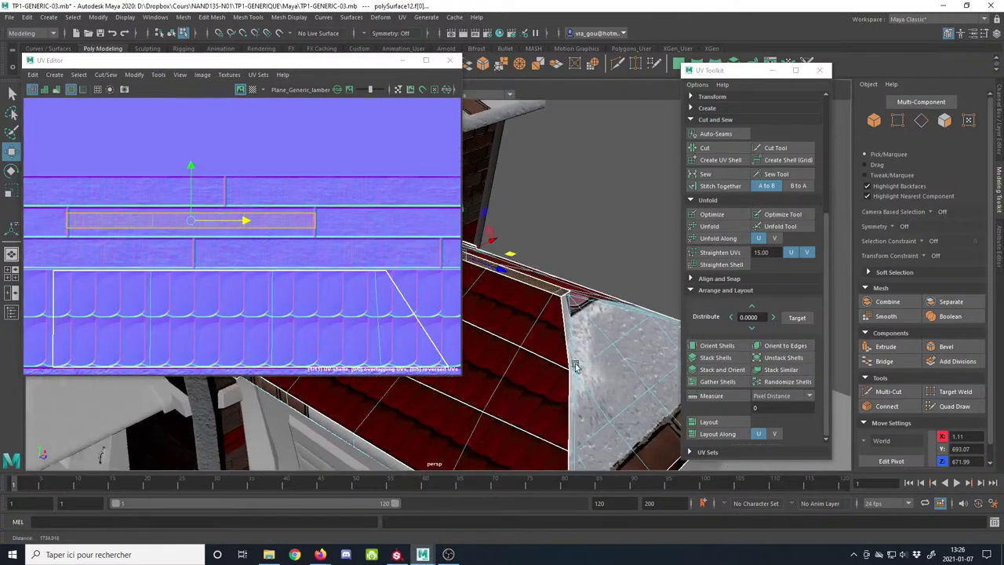
alt+right_drag(576, 366, 628, 385)
alt+middle_drag(628, 385, 466, 303)
alt+drag(471, 314, 533, 358)
scroll(536, 363, down, 6)
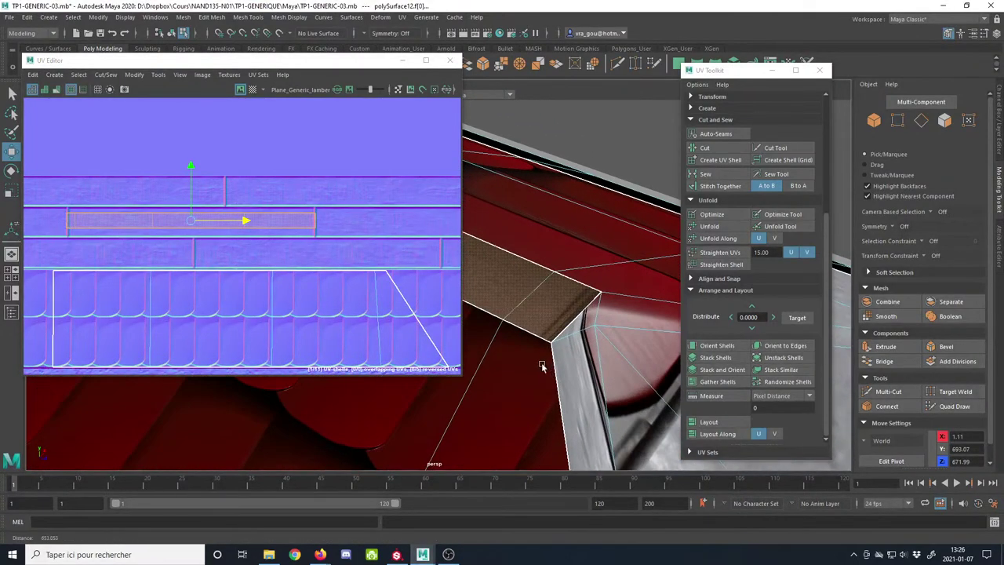
click(591, 298)
key(F8)
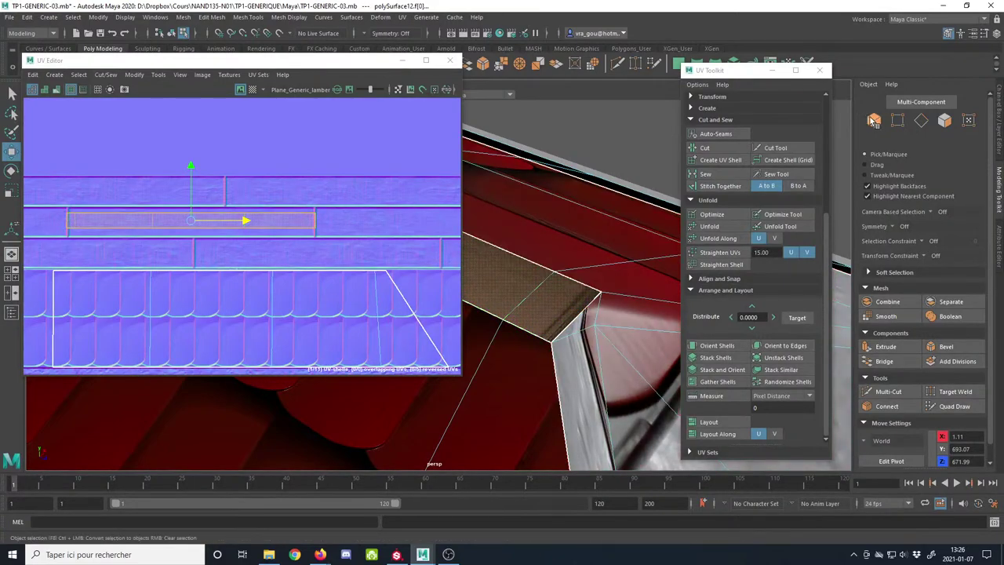
click(655, 187)
alt+drag(559, 324, 638, 295)
alt+drag(586, 336, 544, 237)
Step: Select the six trim faces running down the slope's side edge and around its lower corner, and create separate UV shells from them
click(637, 226)
ctrl+click(945, 121)
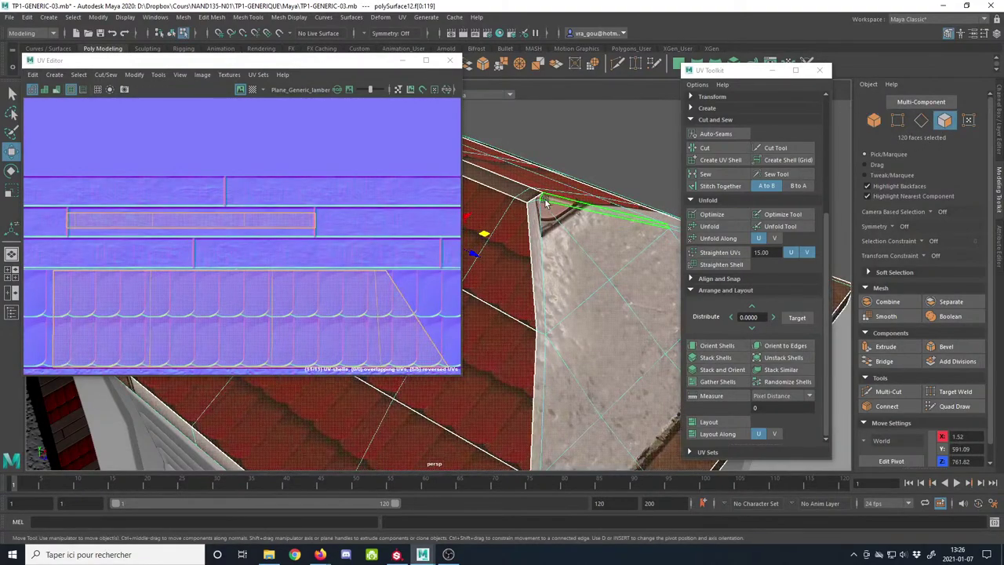
click(536, 199)
shift+click(537, 243)
shift+click(539, 367)
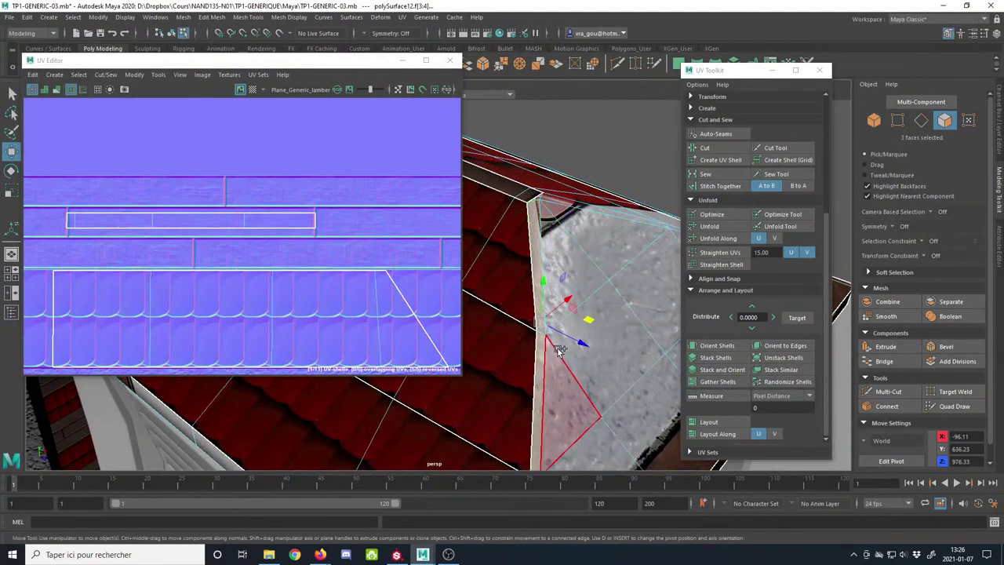
scroll(539, 367, down, 3)
alt+middle_drag(539, 364, 562, 103)
shift+click(556, 248)
shift+click(554, 288)
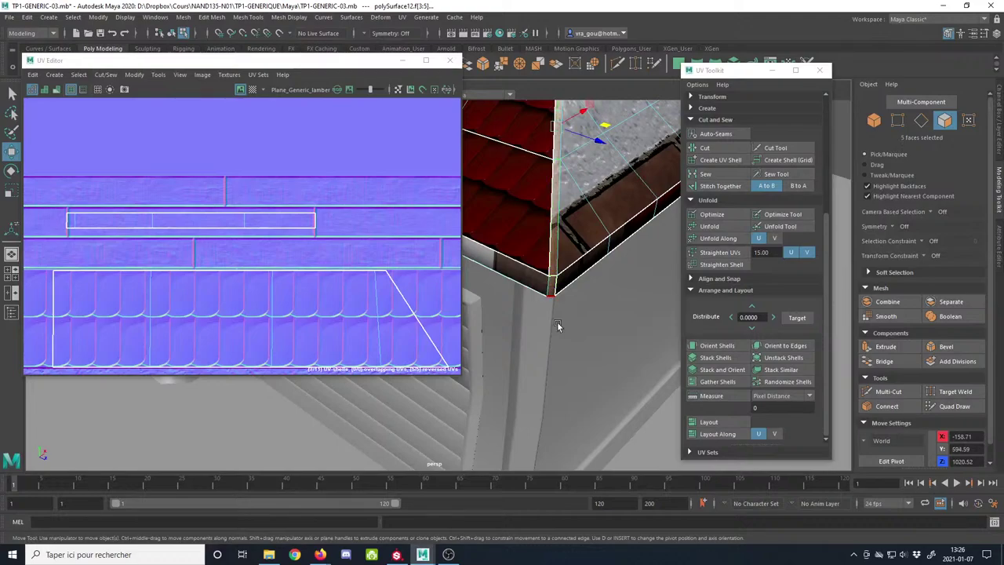
alt+drag(558, 324, 550, 196)
scroll(538, 336, down, 8)
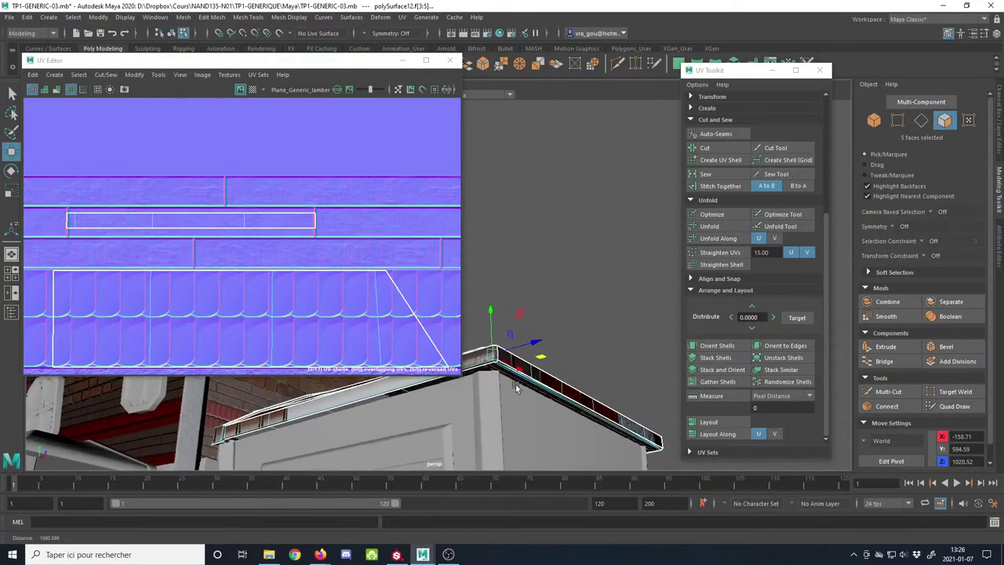
alt+right_drag(532, 278, 590, 484)
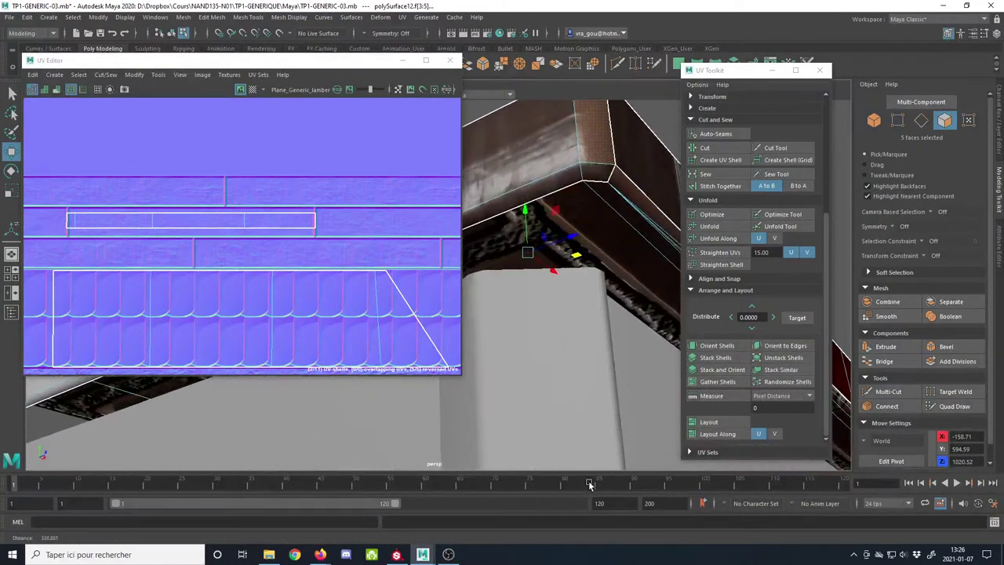
shift+click(604, 171)
scroll(562, 238, down, 2)
alt+drag(562, 238, 599, 233)
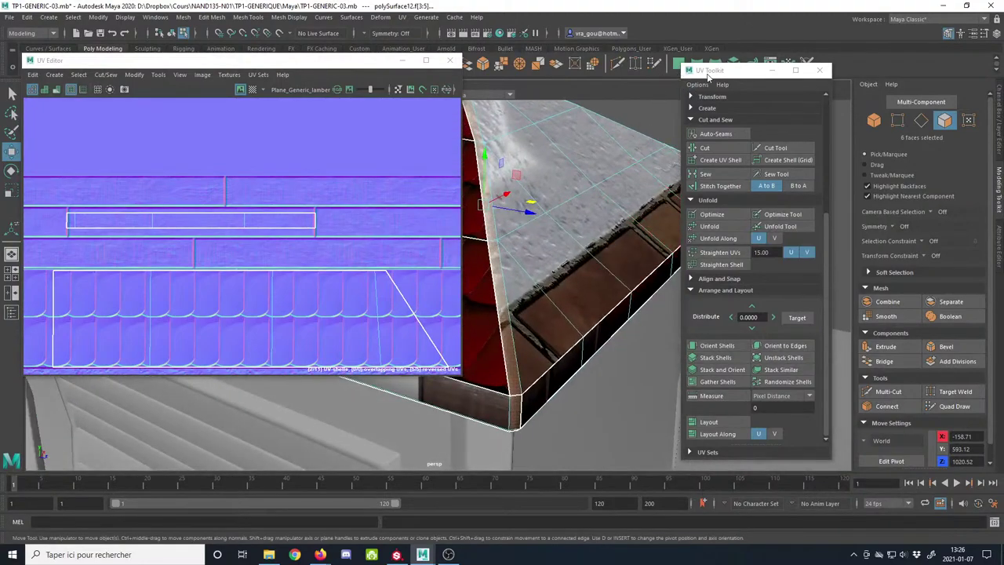
drag(709, 74, 709, 83)
click(721, 167)
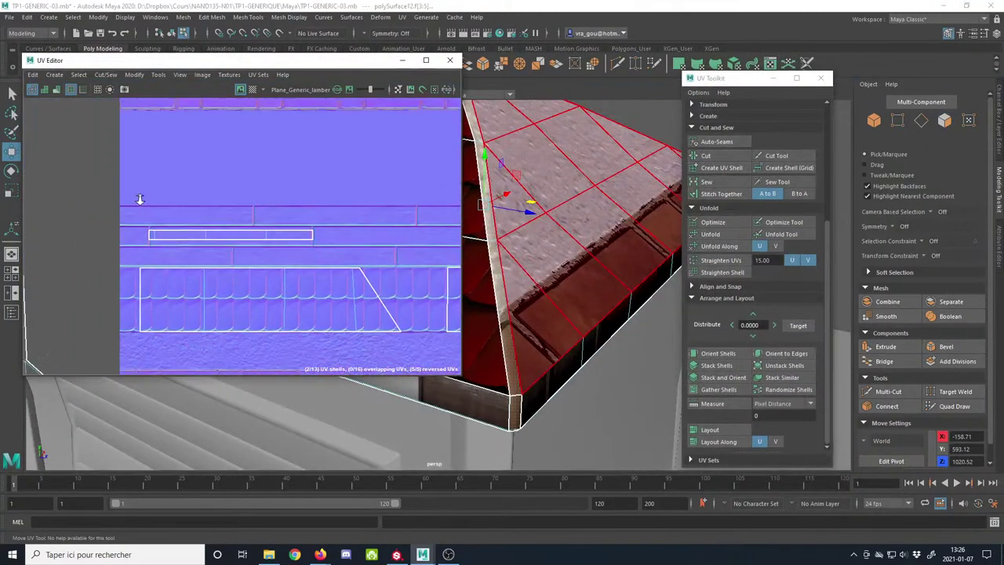
Step: Move the side trim's new UV shells into the empty space below the texture
alt+right_drag(140, 199, 99, 235)
alt+middle_drag(99, 236, 96, 204)
drag(140, 287, 256, 366)
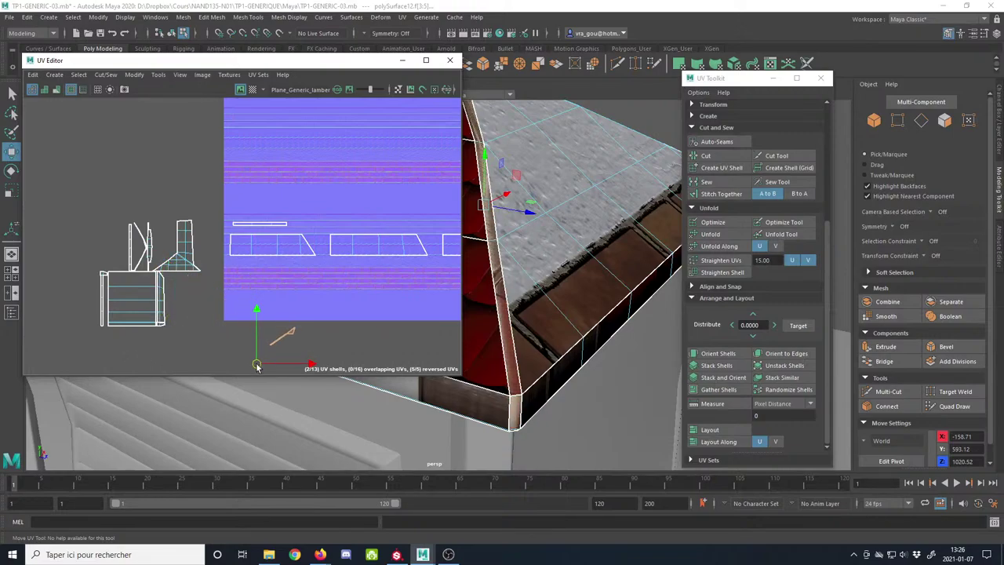
alt+middle_drag(257, 366, 190, 295)
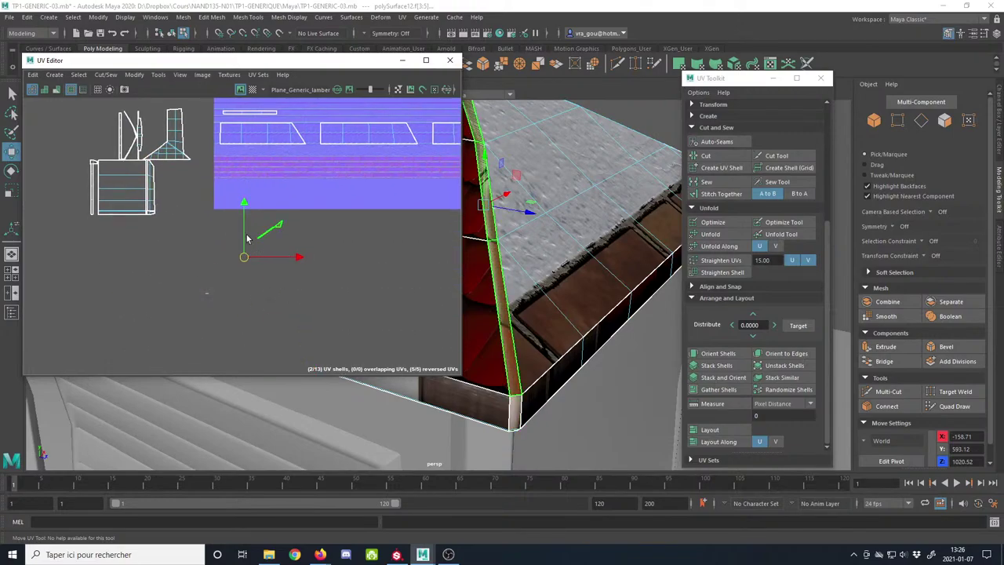
Step: Apply a planar projection to the selected roof corner trim faces and unfold the resulting UV shell
click(678, 64)
alt+middle_drag(273, 184, 264, 265)
drag(264, 265, 247, 332)
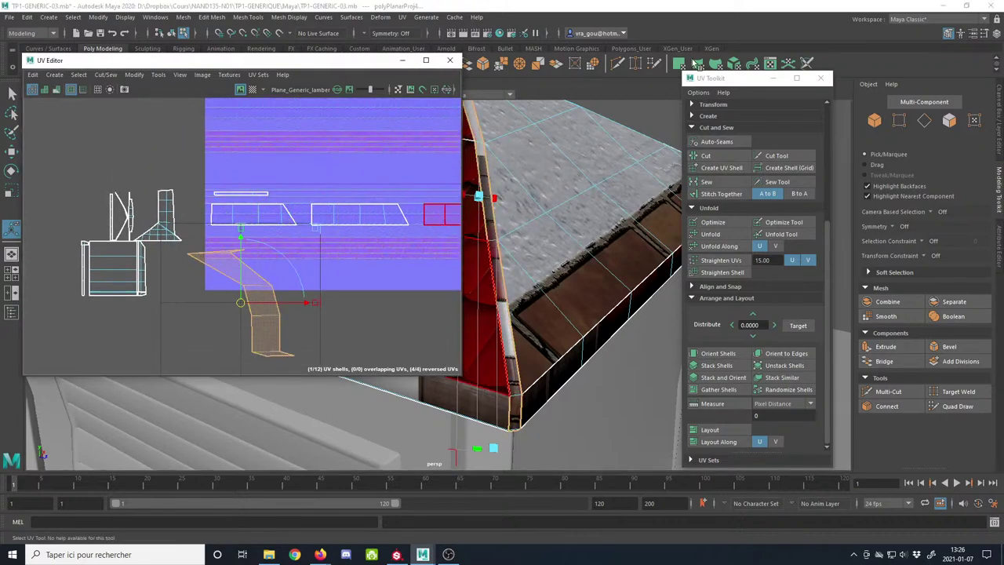
click(716, 235)
scroll(125, 218, down, 2)
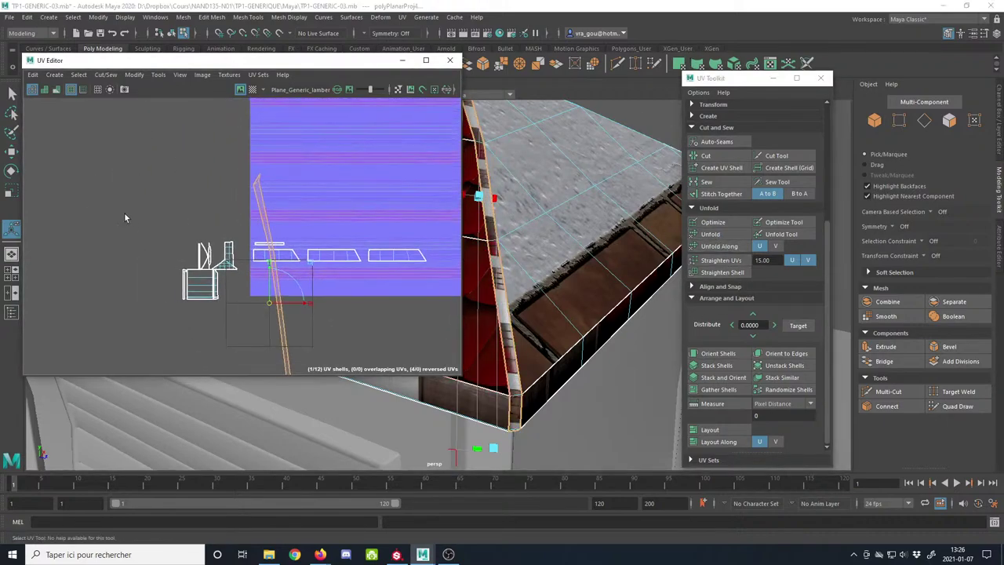
Step: Rotate the unfolded trim shell to lie horizontally and move it just above the row of roof tile shells
key(e)
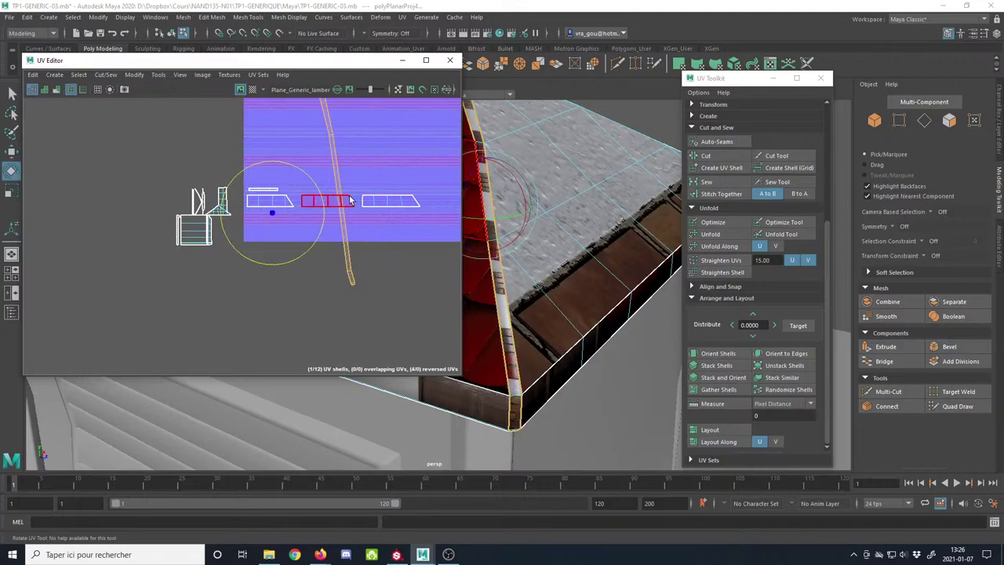
drag(320, 191, 253, 160)
key(w)
drag(247, 204, 402, 246)
alt+middle_drag(403, 245, 264, 245)
drag(288, 254, 315, 260)
alt+middle_drag(253, 206, 260, 235)
alt+right_drag(260, 236, 350, 306)
alt+middle_drag(349, 307, 328, 289)
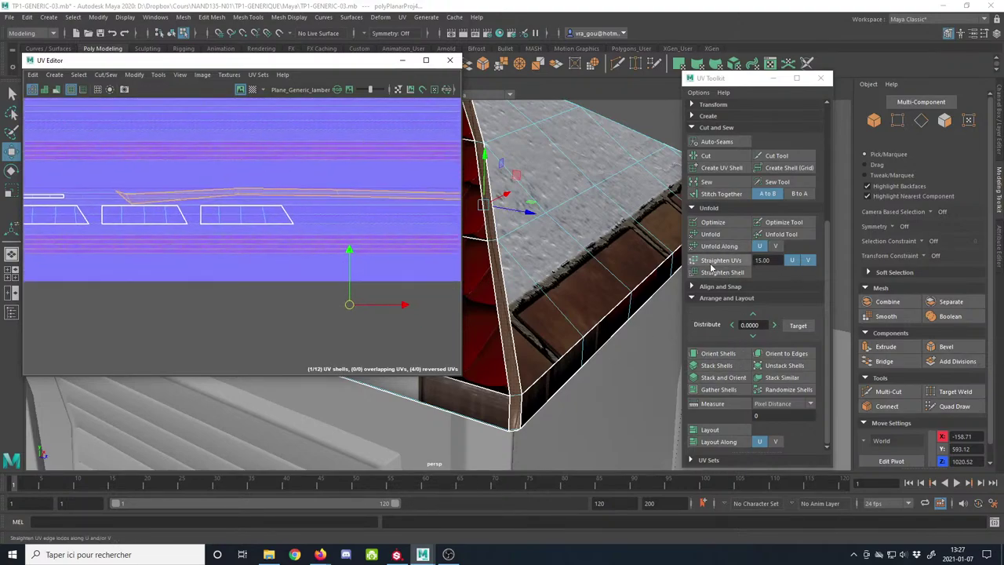
Step: Straighten the trim shell's UVs along both U and V with an angle of 15.00
click(712, 261)
scroll(173, 217, down, 2)
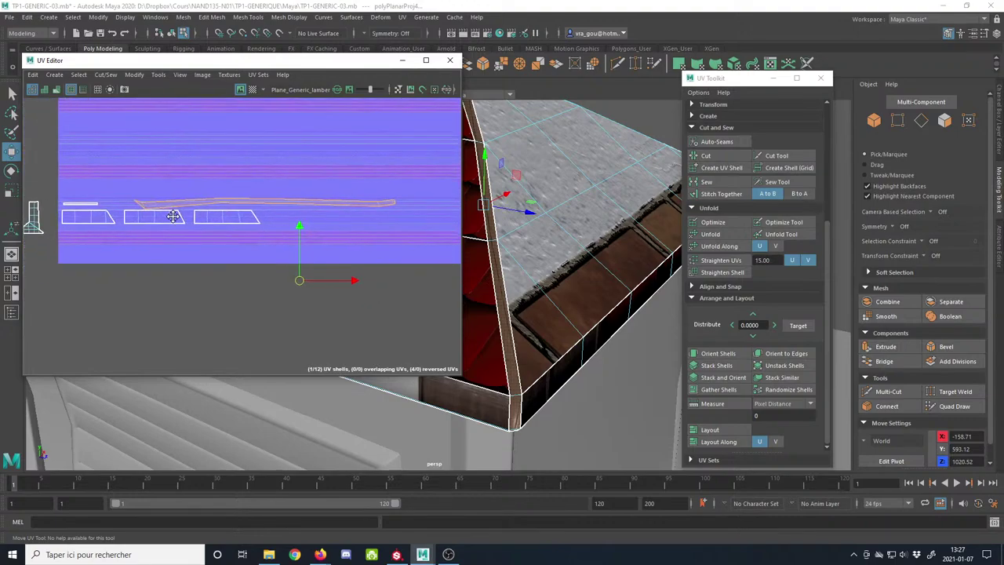
click(712, 260)
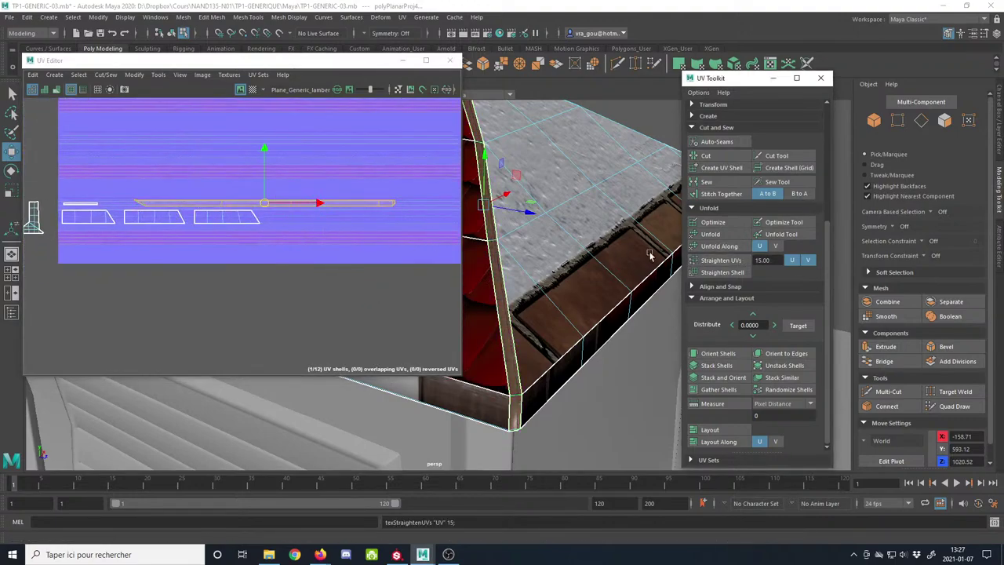
click(356, 207)
key(ctrl+z)
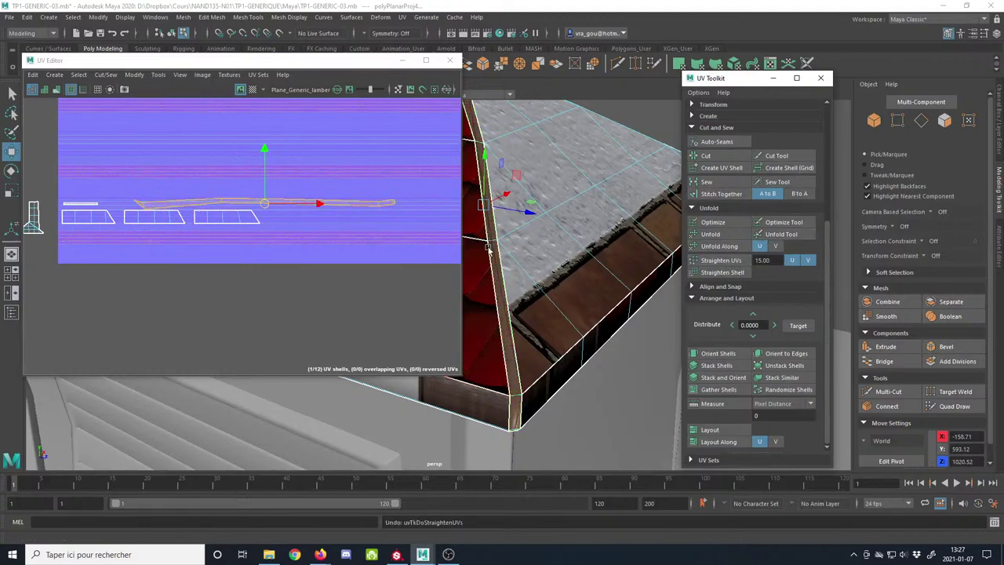
click(723, 262)
scroll(198, 220, up, 1)
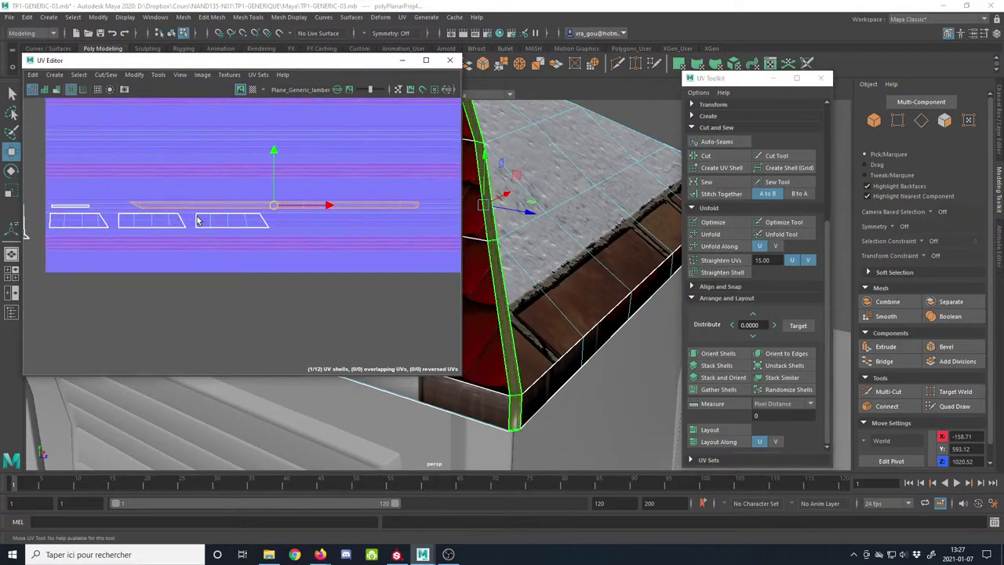
Step: Examine the straightened trim for distortion around its folded lower tip, comparing the checker map with the wood texture
click(252, 90)
alt+drag(541, 333, 544, 260)
alt+middle_drag(545, 260, 517, 334)
alt+right_drag(516, 334, 578, 515)
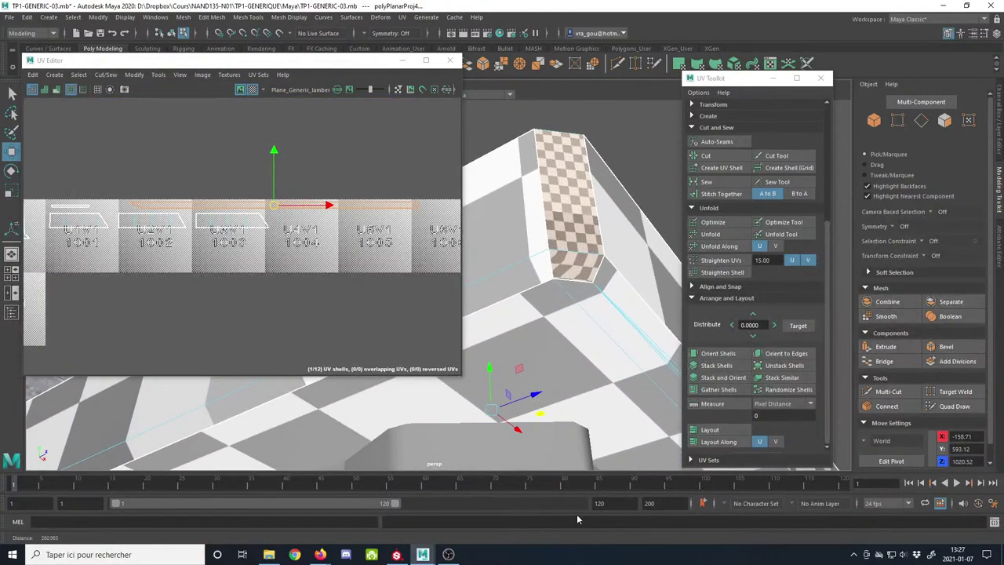
alt+middle_drag(581, 317, 566, 346)
alt+right_drag(566, 346, 588, 413)
alt+middle_drag(588, 414, 554, 359)
alt+right_drag(554, 359, 566, 389)
alt+middle_drag(566, 389, 575, 395)
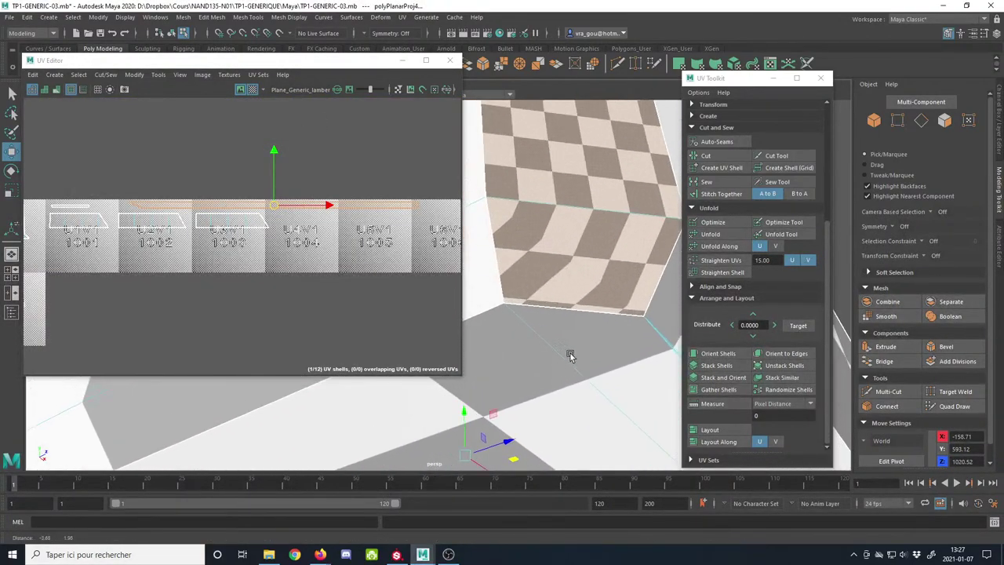
scroll(365, 277, down, 2)
alt+middle_drag(537, 287, 528, 304)
alt+middle_drag(498, 386, 534, 284)
alt+middle_drag(366, 232, 226, 261)
alt+right_drag(226, 261, 440, 417)
alt+middle_drag(315, 281, 261, 283)
alt+right_drag(261, 283, 439, 423)
click(253, 90)
scroll(306, 299, up, 3)
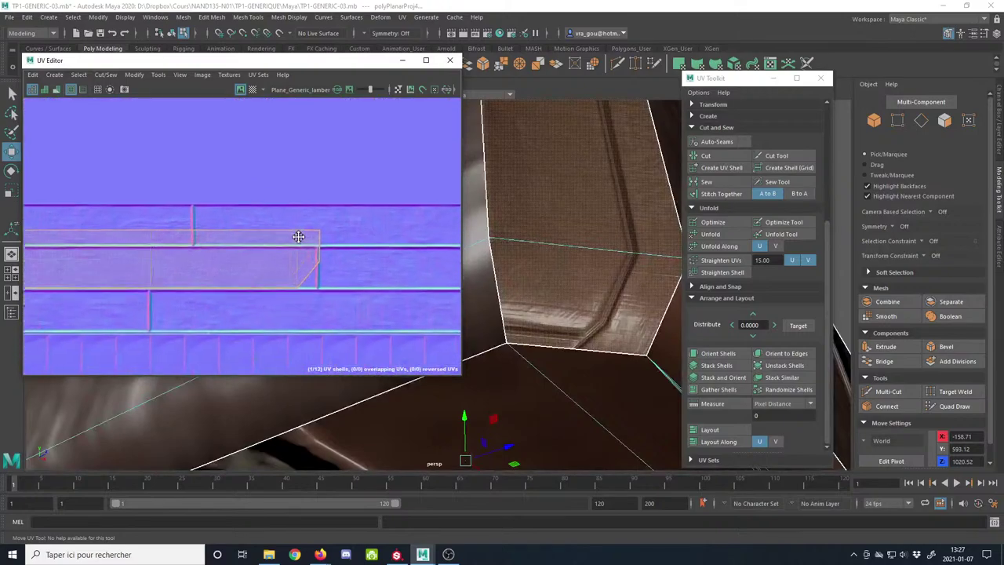
Step: With the checker map on, shift the UVs at the trim shell's lower end outward to even out the checkers
click(252, 88)
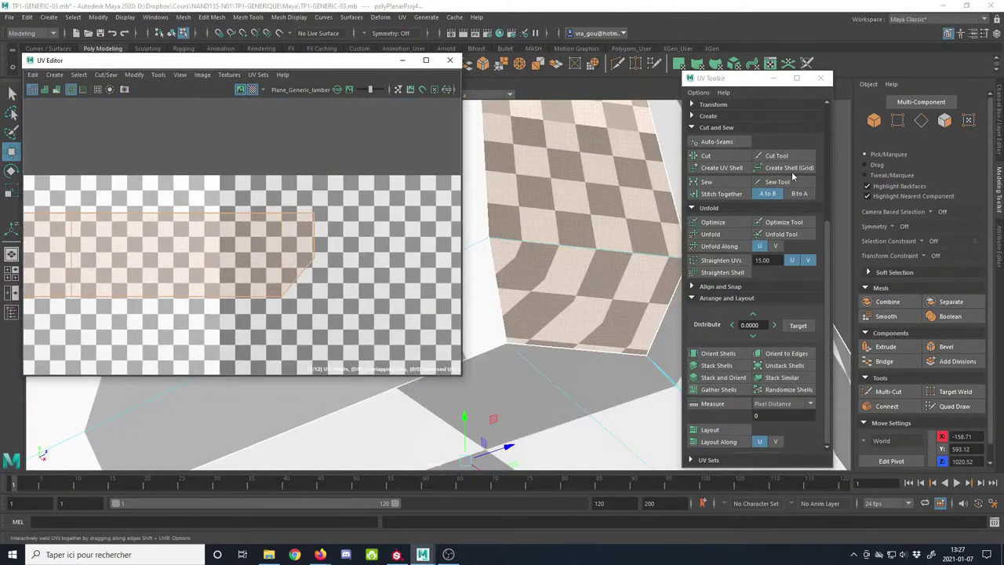
drag(340, 202, 285, 233)
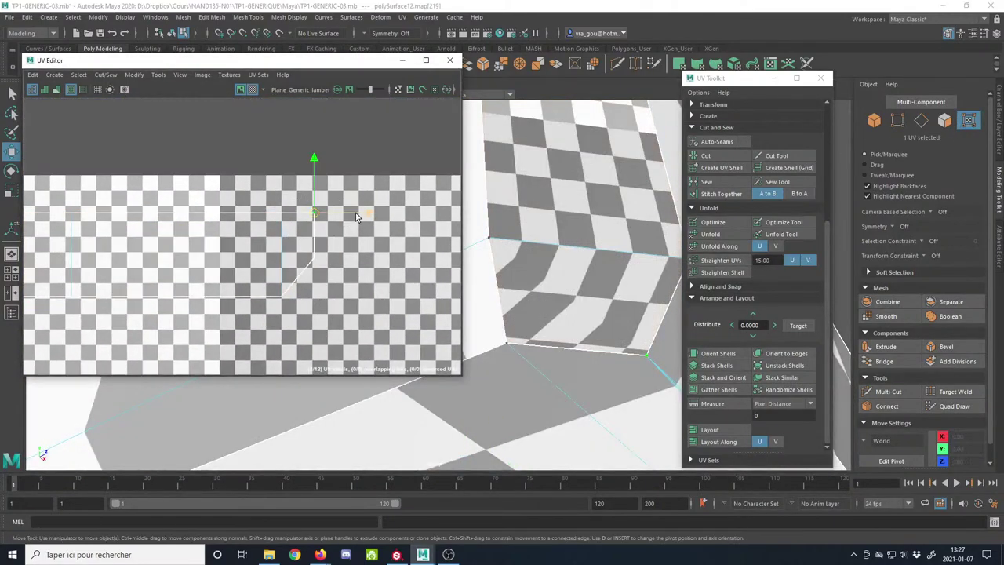
drag(359, 215, 366, 217)
click(310, 258)
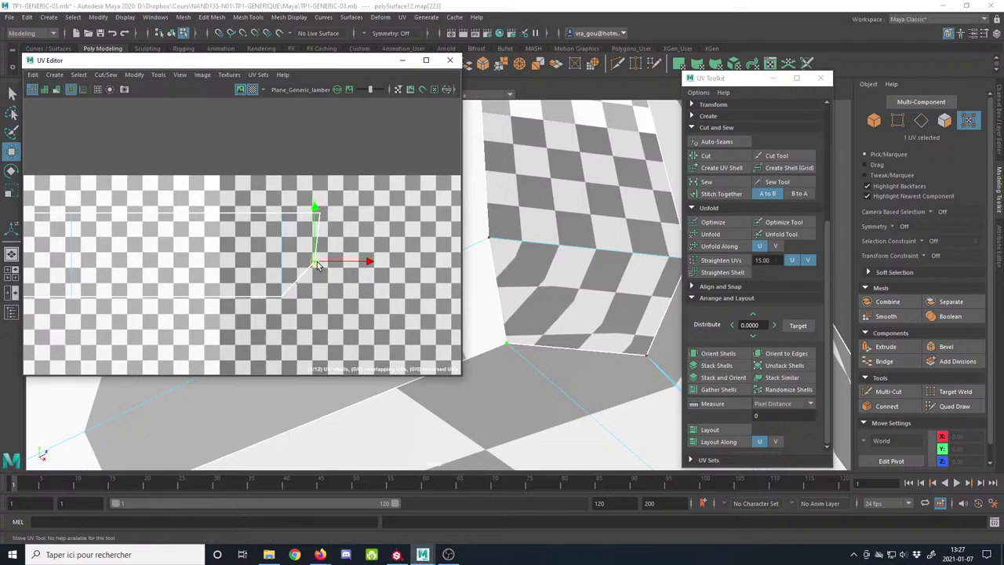
drag(313, 255, 333, 276)
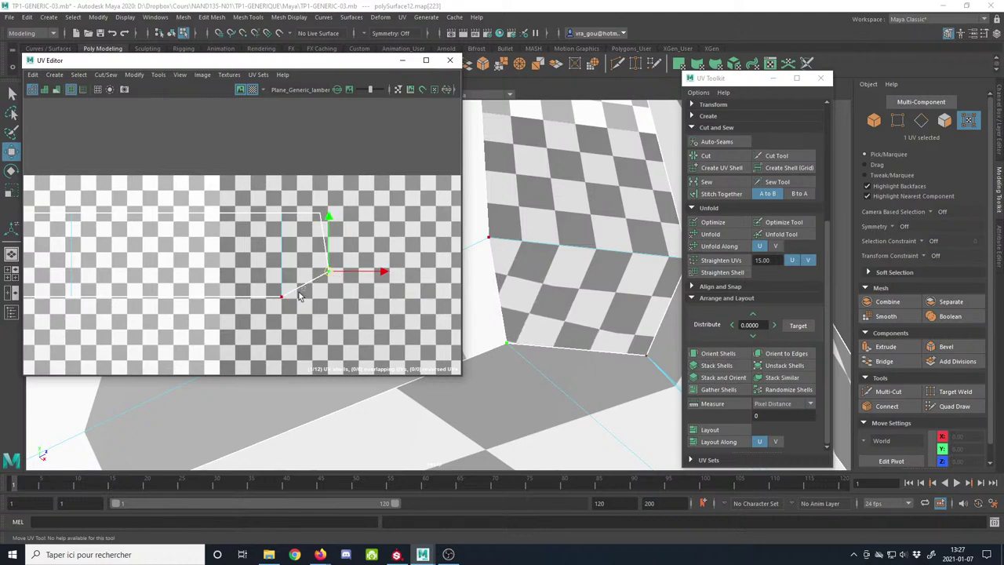
click(307, 299)
drag(314, 299, 311, 298)
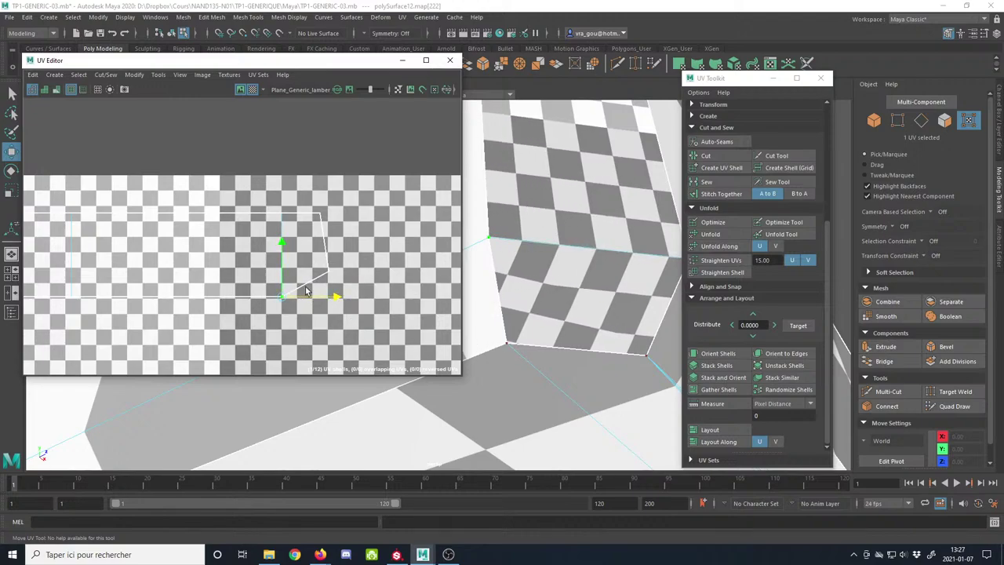
drag(350, 215, 356, 216)
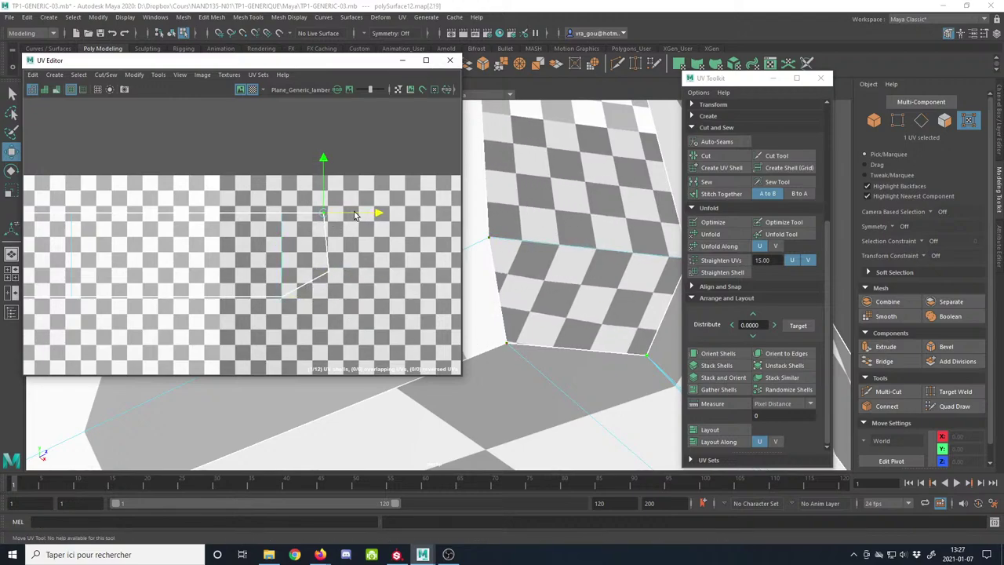
Step: Switch back to the wood texture and move all the corner trim shell's UVs into the middle plank row
scroll(463, 247, down, 7)
alt+drag(482, 250, 520, 313)
alt+middle_drag(519, 314, 525, 206)
alt+drag(525, 205, 572, 232)
scroll(321, 251, down, 6)
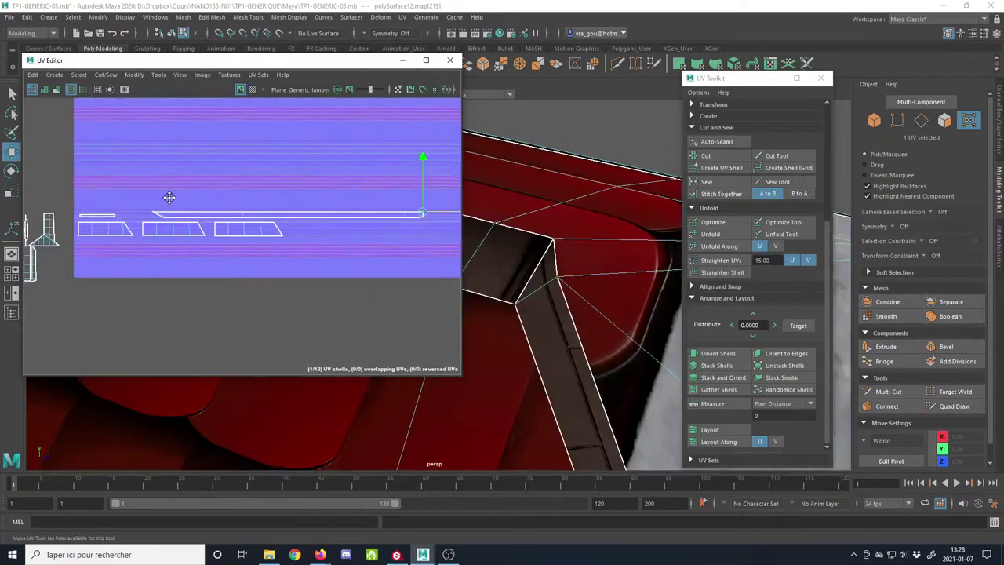
scroll(168, 197, up, 4)
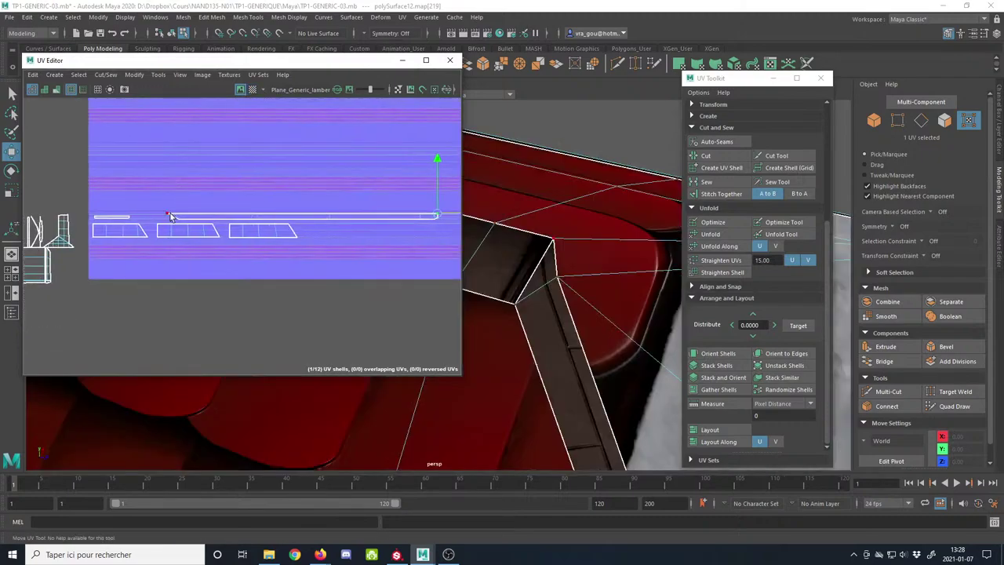
scroll(214, 225, down, 3)
drag(330, 219, 311, 220)
scroll(322, 224, up, 6)
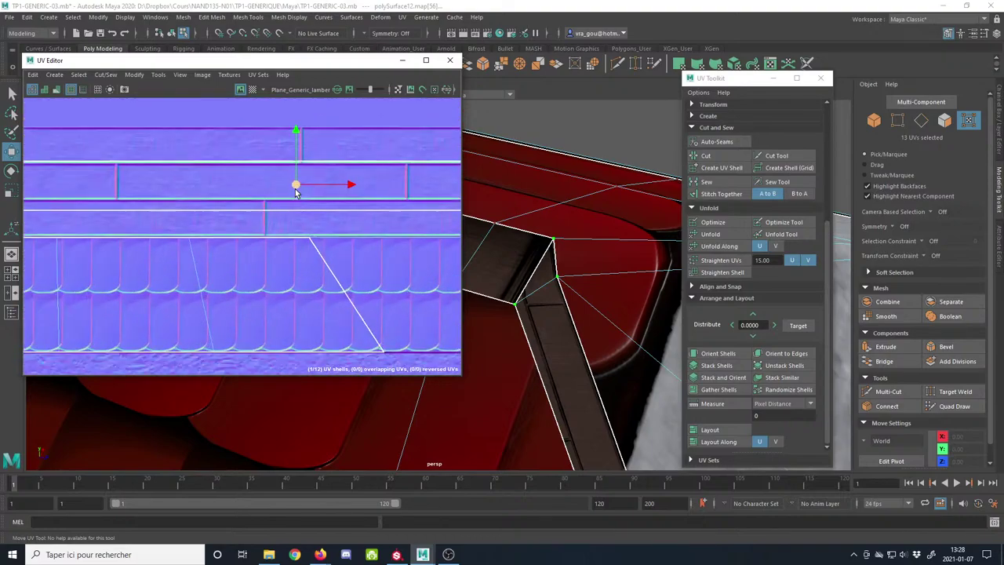
drag(295, 185, 297, 165)
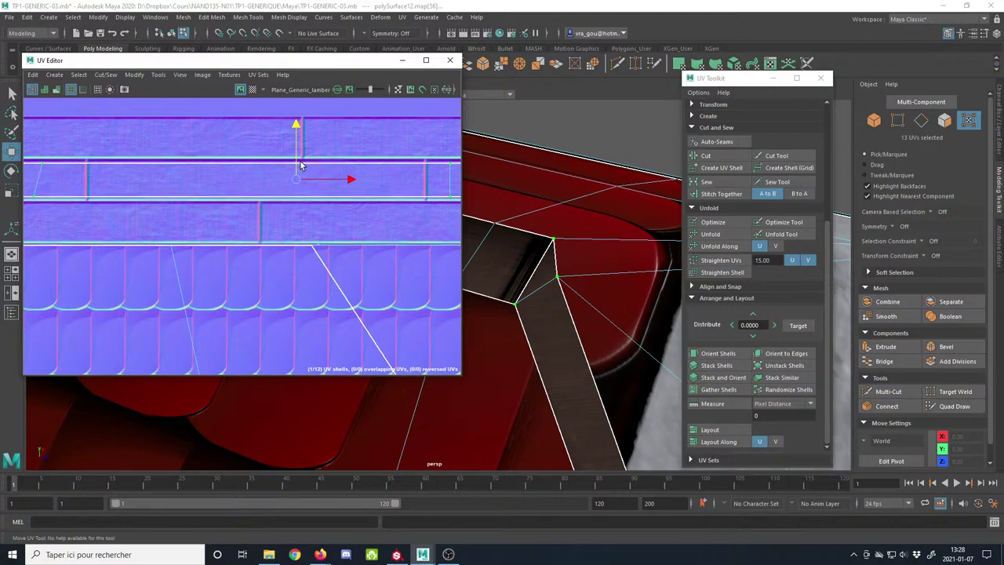
Step: Return to object selection and compare the corner trim's checker density with the surrounding roof surfaces
alt+drag(563, 394, 558, 333)
right_drag(558, 332, 538, 333)
click(873, 122)
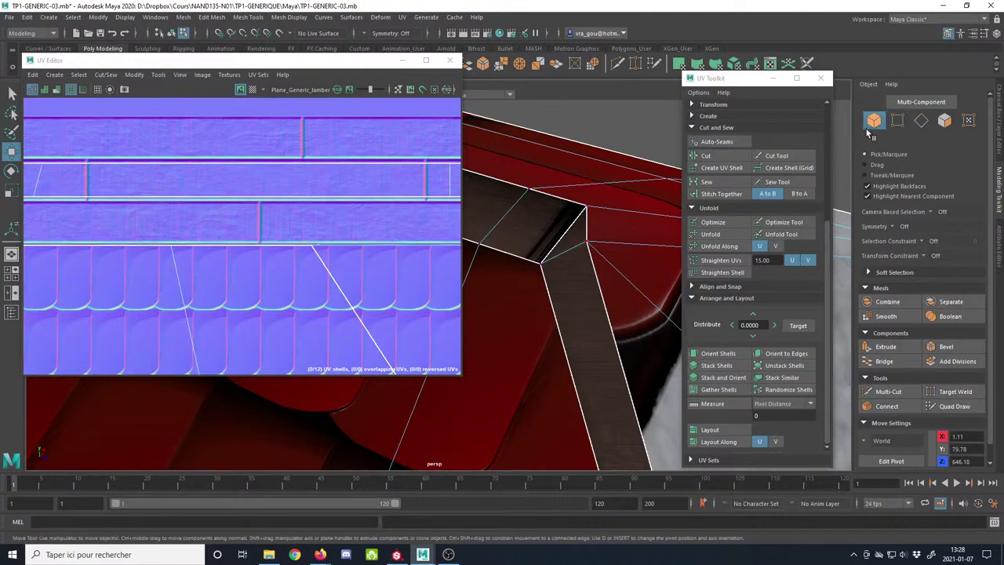
alt+right_drag(653, 274, 524, 355)
alt+middle_drag(524, 355, 502, 248)
alt+drag(502, 248, 464, 271)
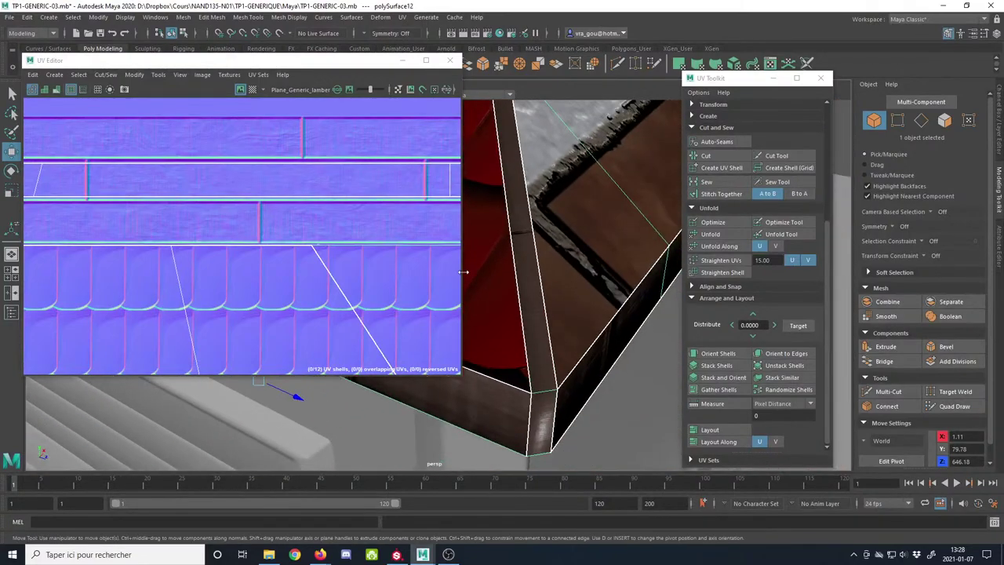
click(253, 90)
alt+drag(521, 231, 538, 279)
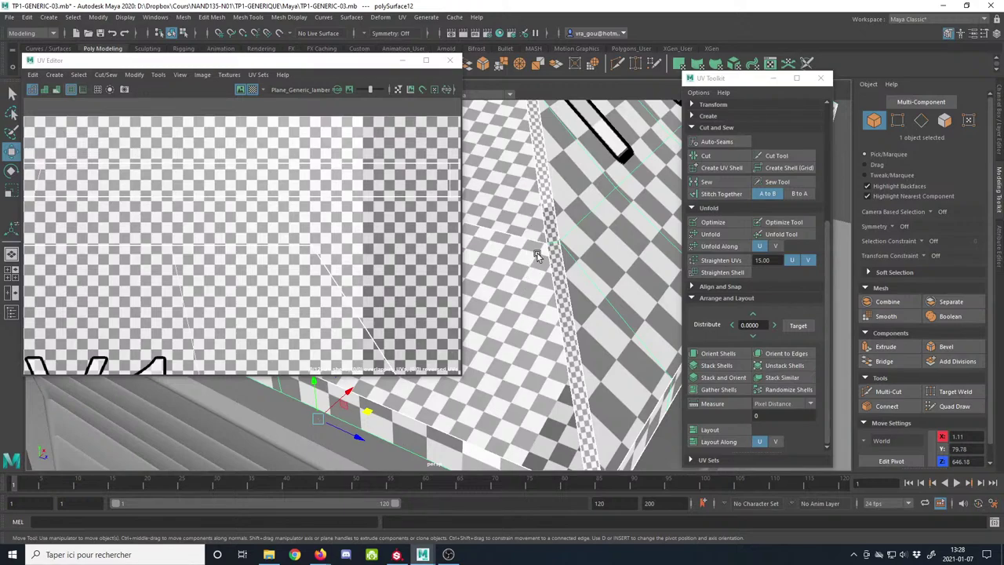
alt+drag(537, 254, 562, 180)
alt+drag(543, 214, 551, 269)
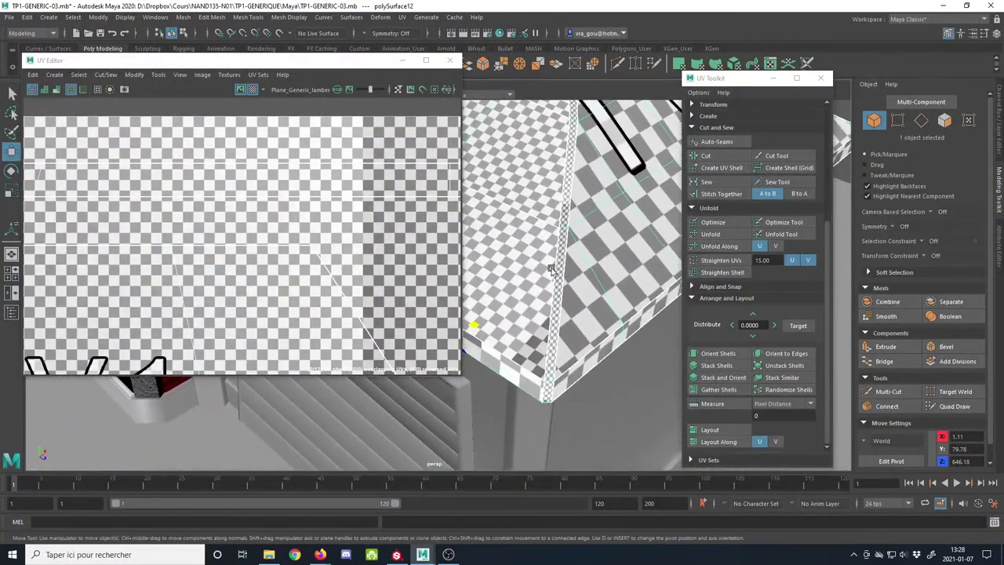
Step: Select the six corner trim faces and uniformly scale down their UV shell, using the checker map to judge the texture size
click(951, 124)
double_click(368, 183)
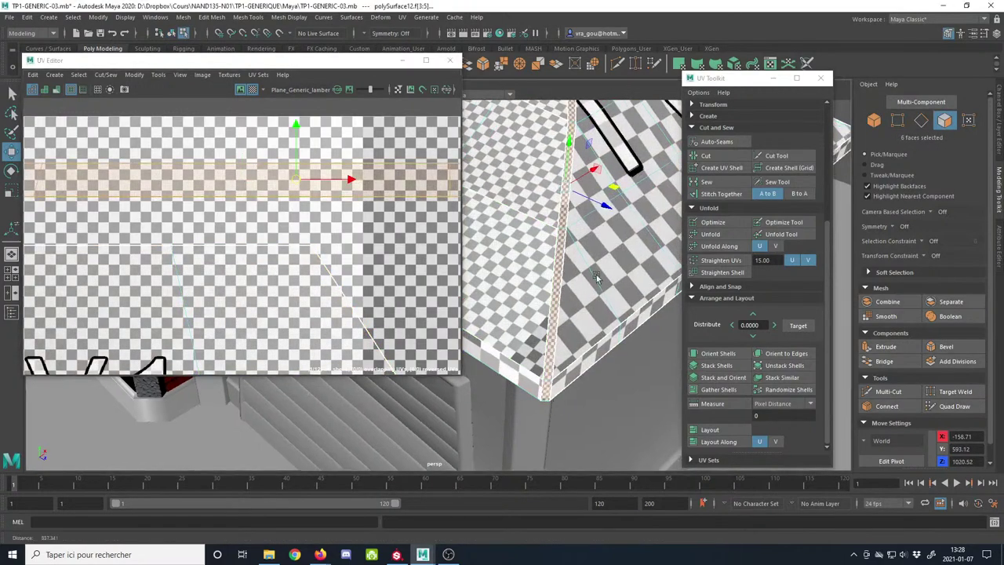
alt+drag(562, 257, 528, 236)
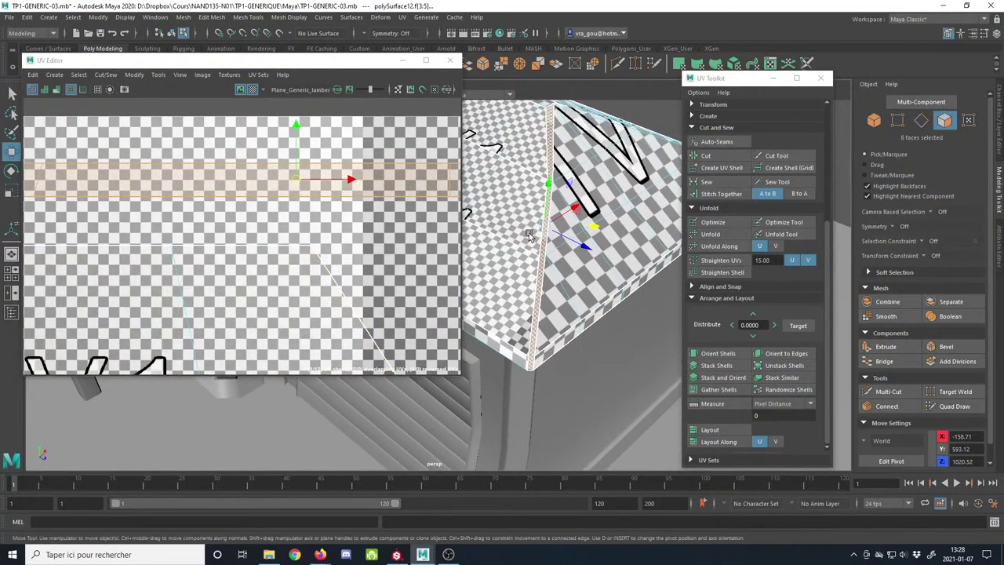
click(253, 90)
alt+right_drag(296, 220, 195, 186)
alt+middle_drag(195, 186, 325, 206)
alt+right_drag(337, 206, 198, 229)
alt+middle_drag(269, 230, 72, 238)
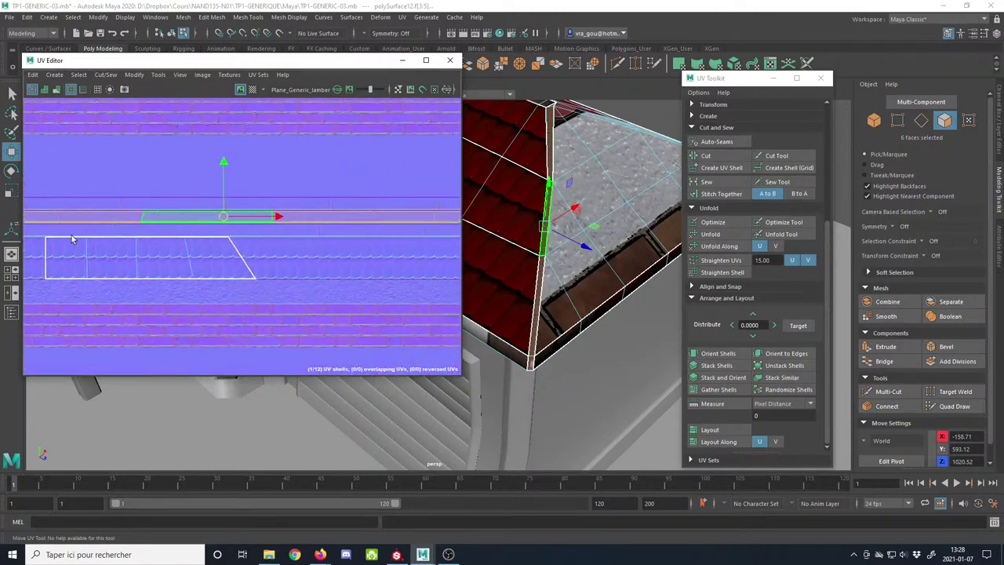
alt+right_drag(90, 241, 295, 253)
alt+middle_drag(296, 253, 128, 305)
alt+right_drag(128, 305, 294, 346)
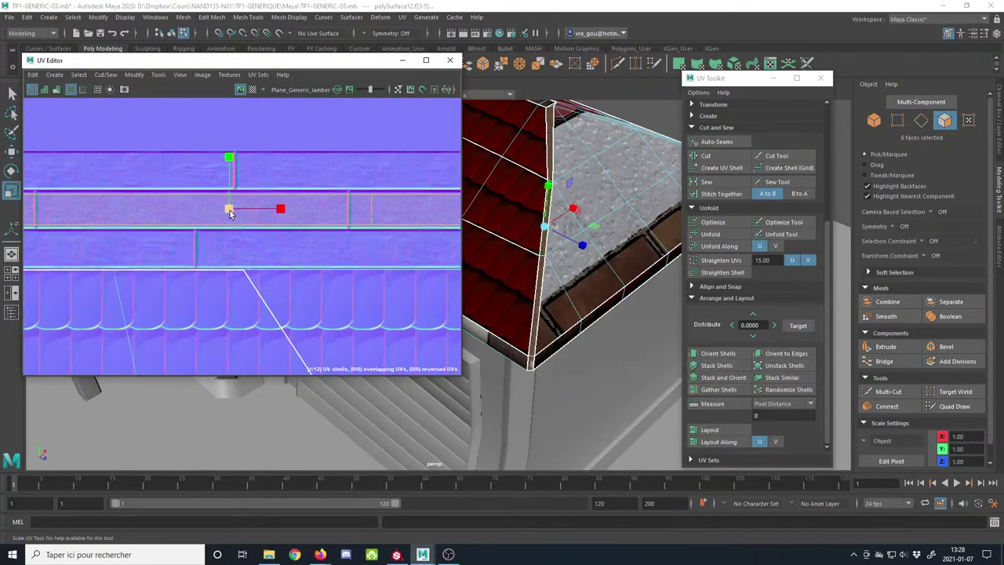
click(253, 89)
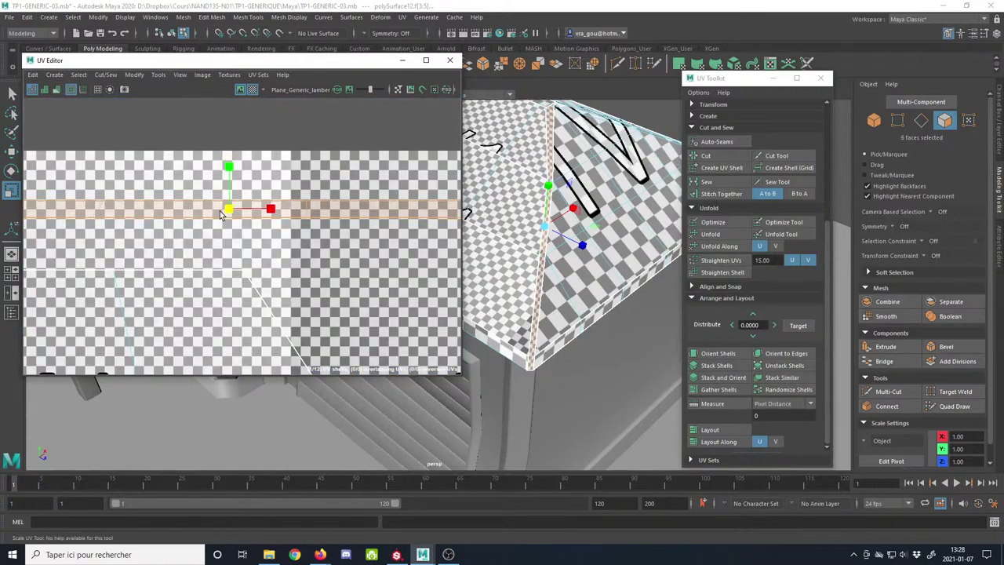
drag(221, 210, 212, 211)
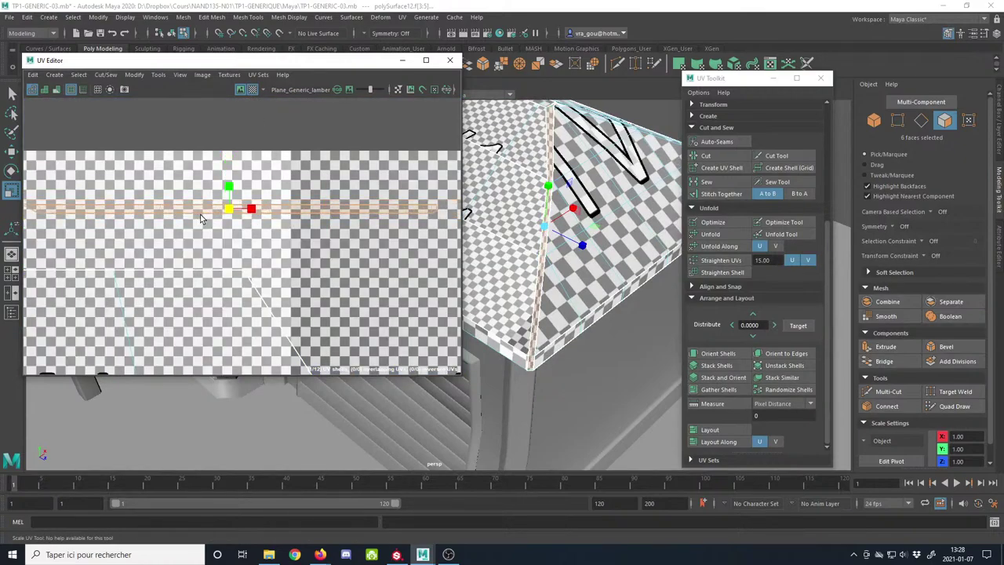
click(252, 89)
Step: Compare the corner trim's texture scale with the adjoining ridge trim and examine the ridge shell within the plank rows
key(w)
scroll(282, 251, down, 5)
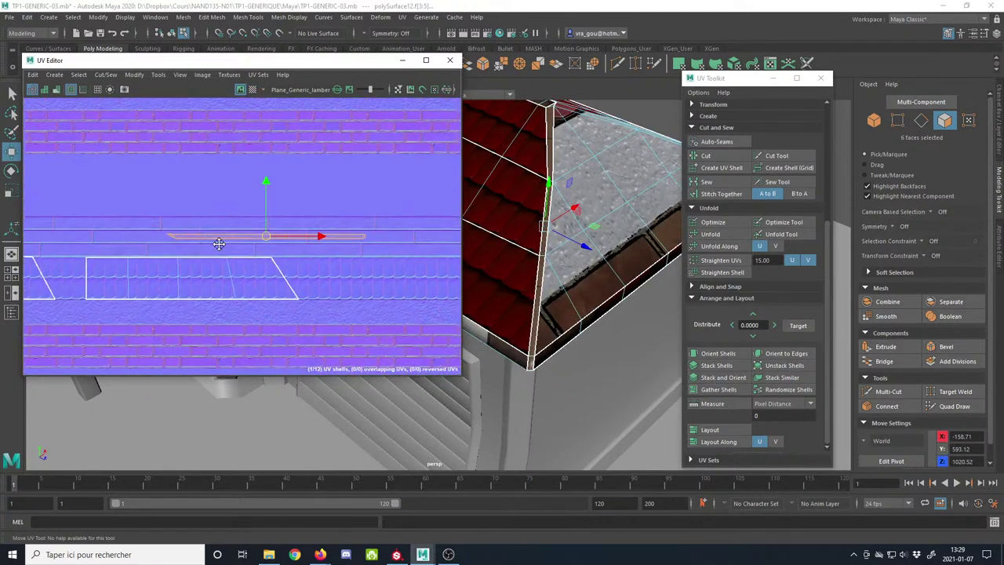
alt+middle_drag(218, 242, 532, 224)
alt+drag(533, 224, 524, 268)
alt+middle_drag(537, 194, 527, 365)
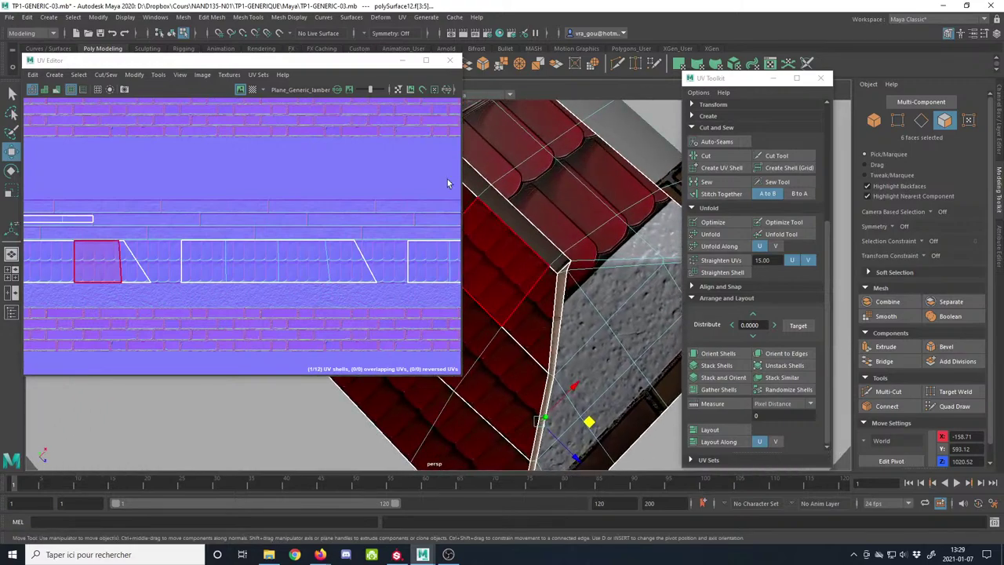
click(252, 88)
alt+drag(528, 312, 546, 275)
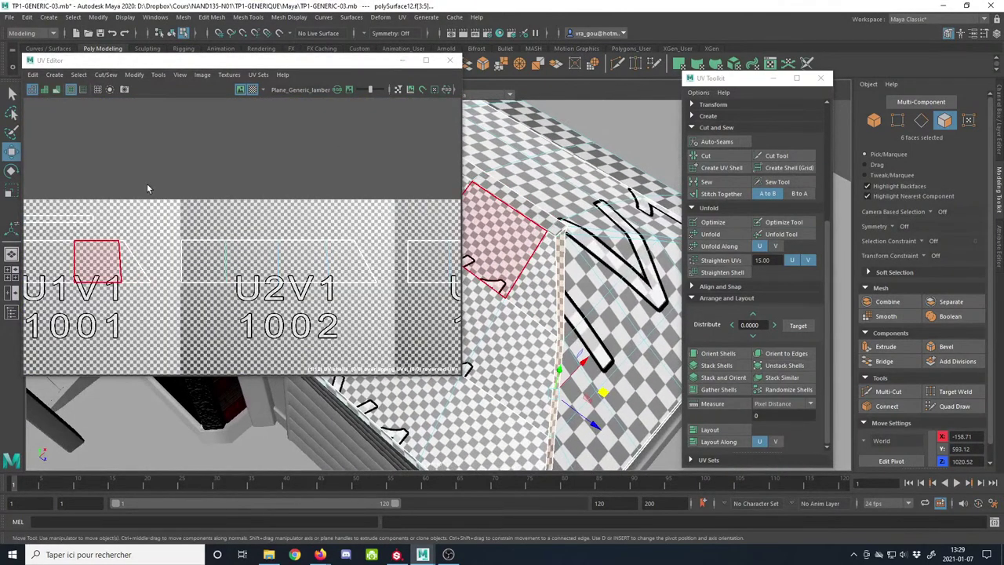
click(254, 90)
alt+middle_drag(138, 196, 333, 208)
scroll(315, 239, up, 5)
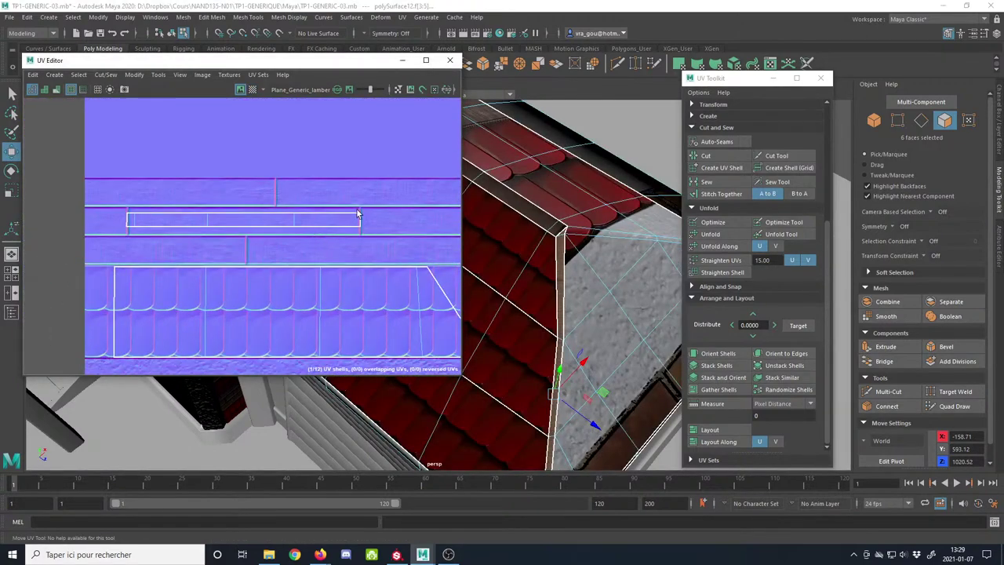
Step: Select the four ridge trim faces and stretch their UV shell vertically within the middle plank row, checking the proportions with the checker map
click(244, 229)
alt+middle_drag(371, 268, 350, 265)
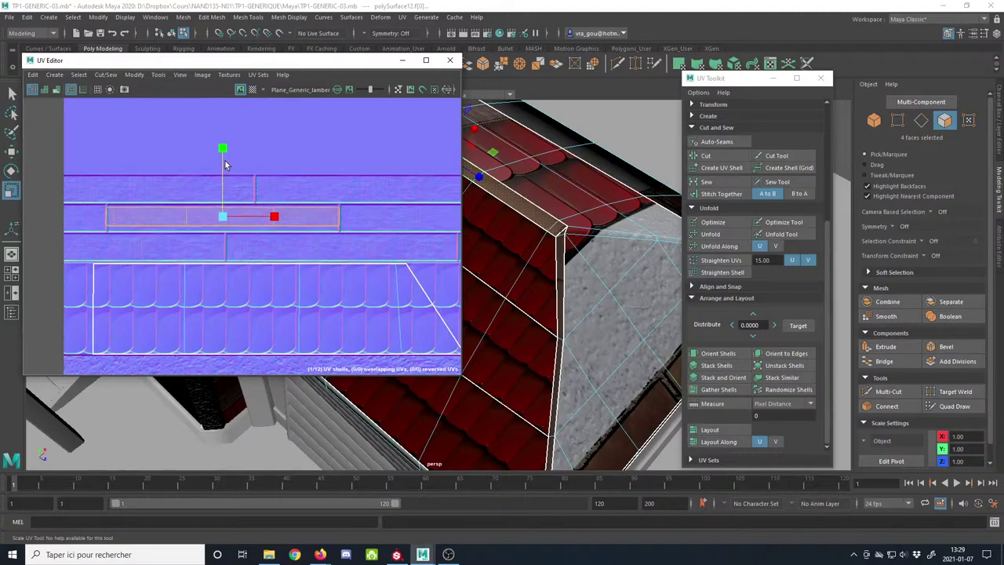
click(252, 88)
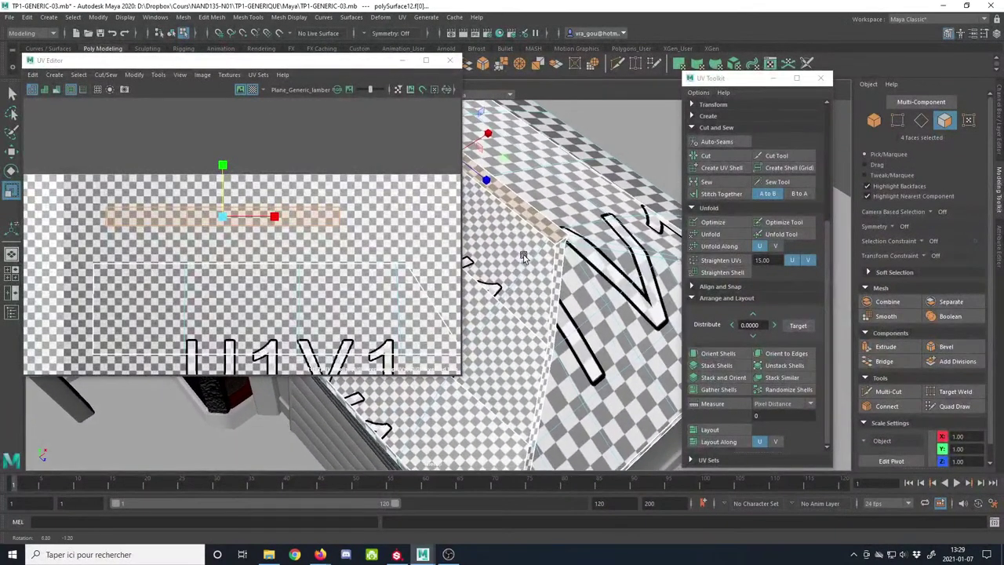
click(254, 90)
alt+right_drag(575, 196, 667, 188)
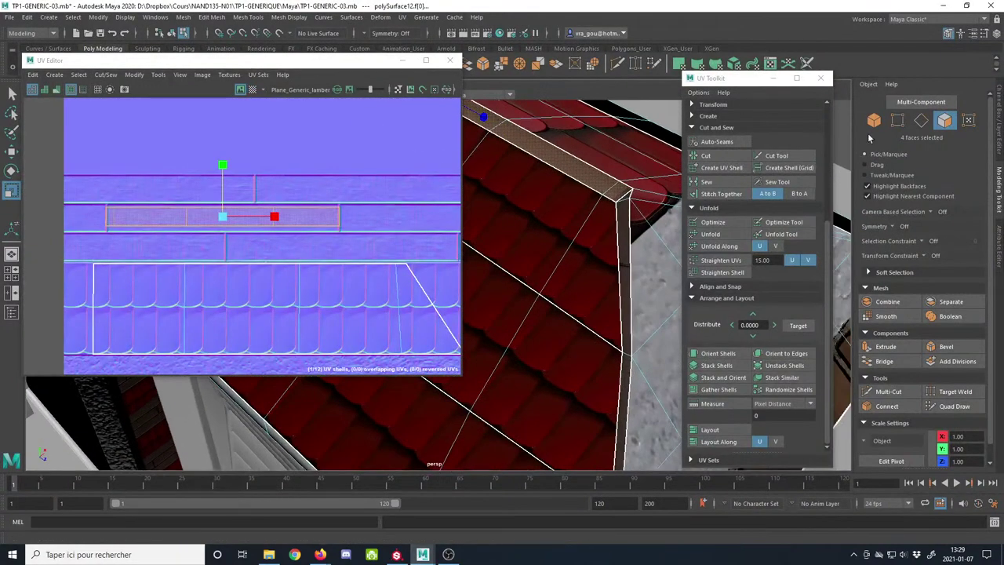
Step: Return to object selection and examine the wood texture on the ridge and corner trims from around the roof
click(874, 122)
alt+middle_drag(642, 167, 602, 215)
click(656, 144)
alt+right_drag(656, 144, 560, 215)
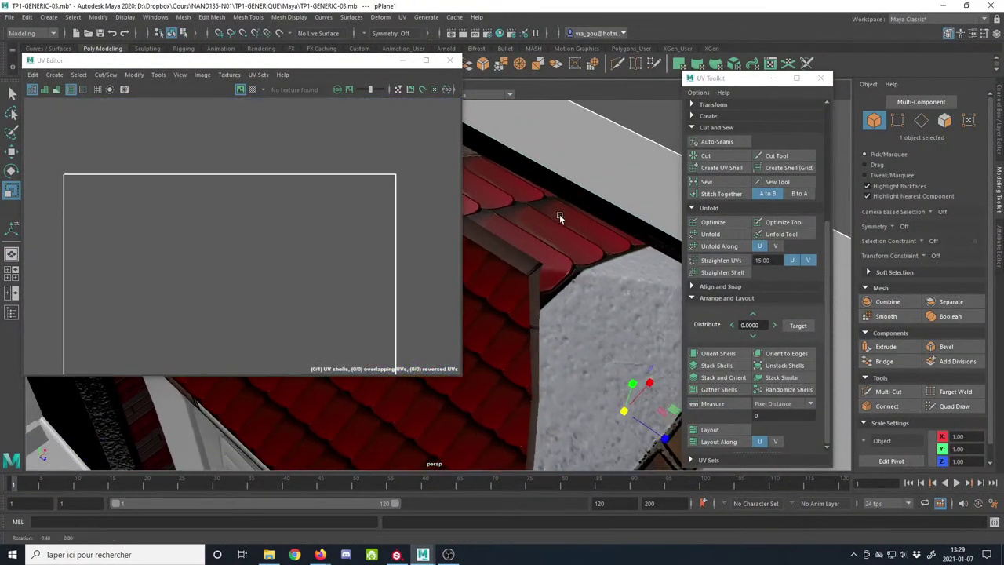
alt+drag(559, 216, 538, 341)
key(r)
Step: Select the roof object and pick the first four faces of the fascia along its side eave
click(518, 291)
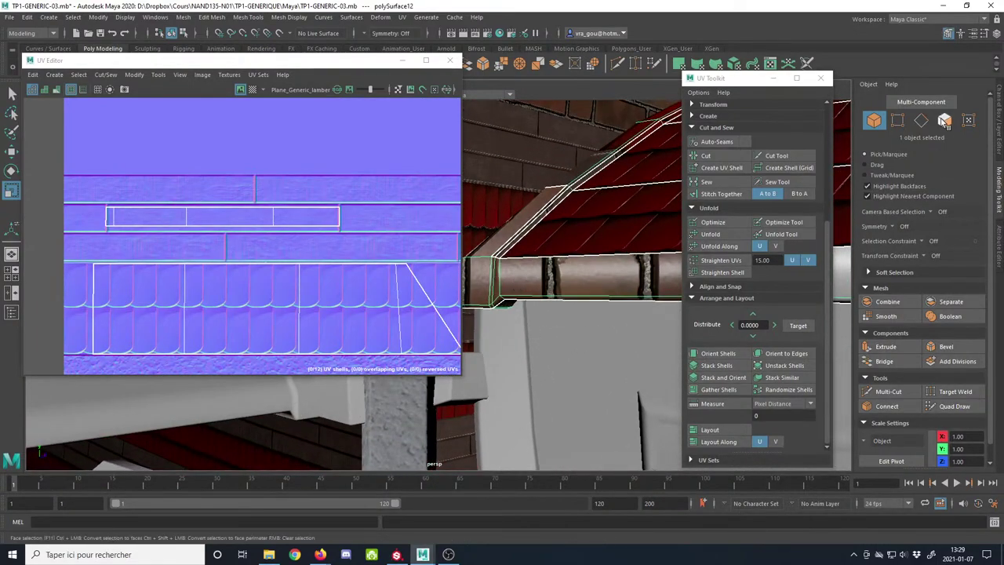
click(945, 122)
click(580, 273)
alt+drag(579, 274, 529, 282)
shift+click(541, 271)
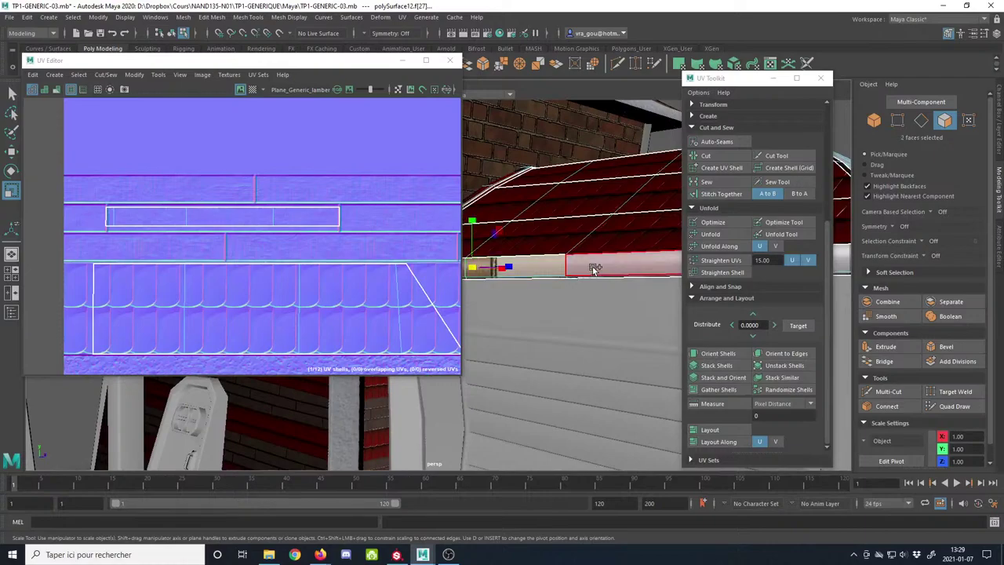
shift+click(594, 270)
alt+middle_drag(628, 306, 518, 314)
shift+click(620, 257)
alt+middle_drag(623, 303, 575, 298)
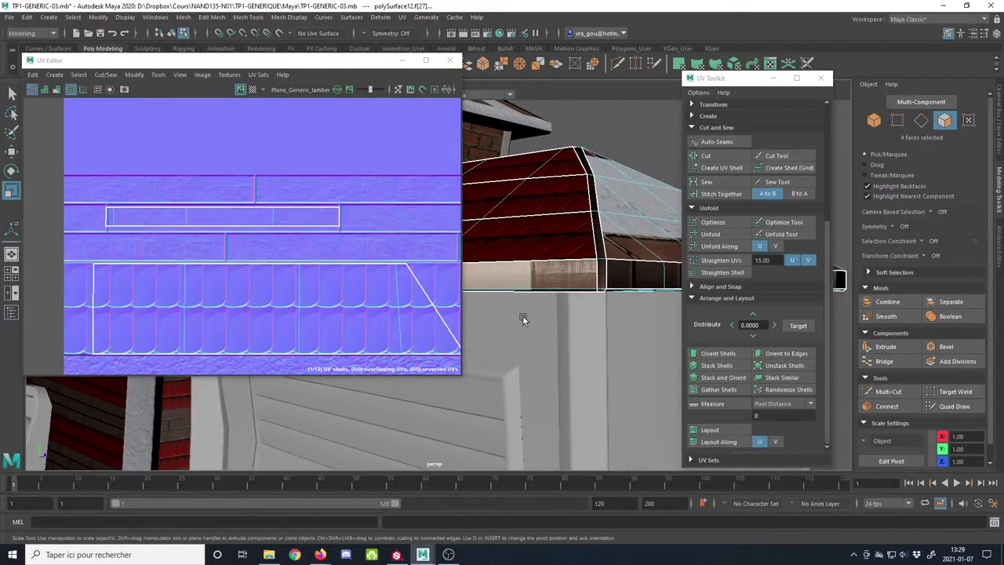
Step: Extend the face selection along the rest of the side eave fascia to include all eight faces
alt+drag(524, 319, 561, 244)
alt+middle_drag(561, 244, 539, 391)
alt+drag(539, 391, 592, 338)
shift+click(604, 309)
alt+middle_drag(603, 306, 676, 317)
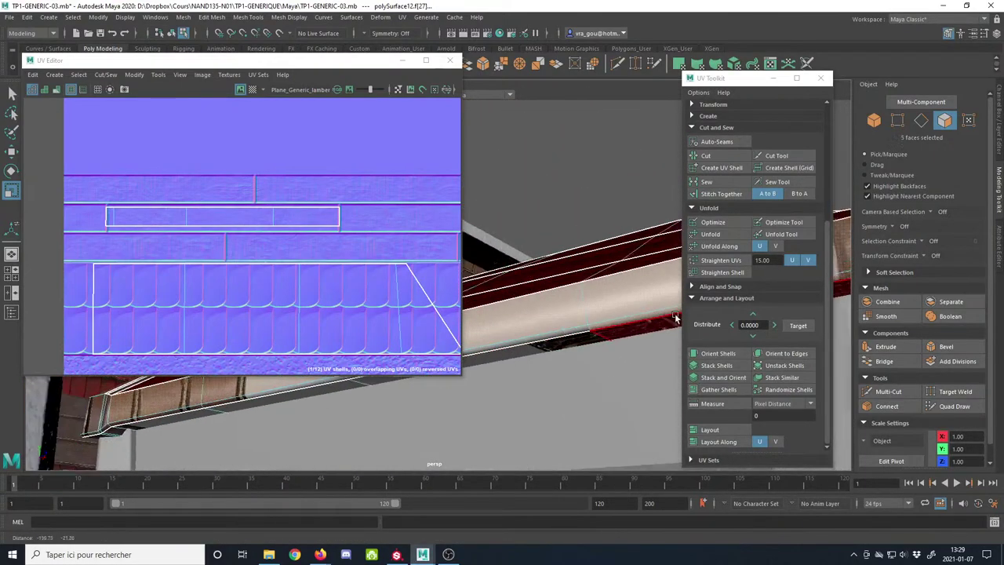
alt+drag(676, 317, 633, 336)
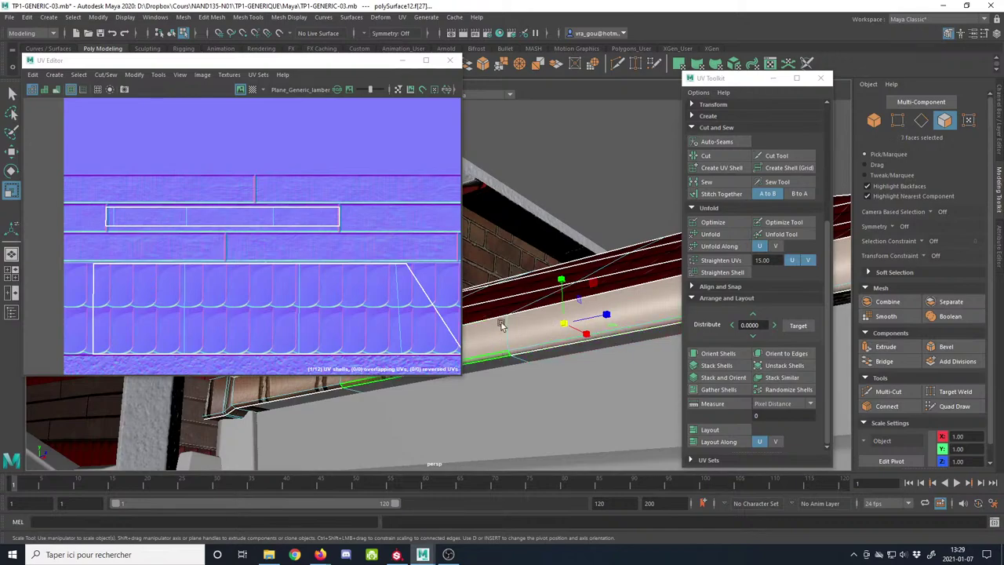
alt+drag(502, 325, 611, 237)
shift+click(581, 306)
shift+click(561, 272)
shift+click(527, 290)
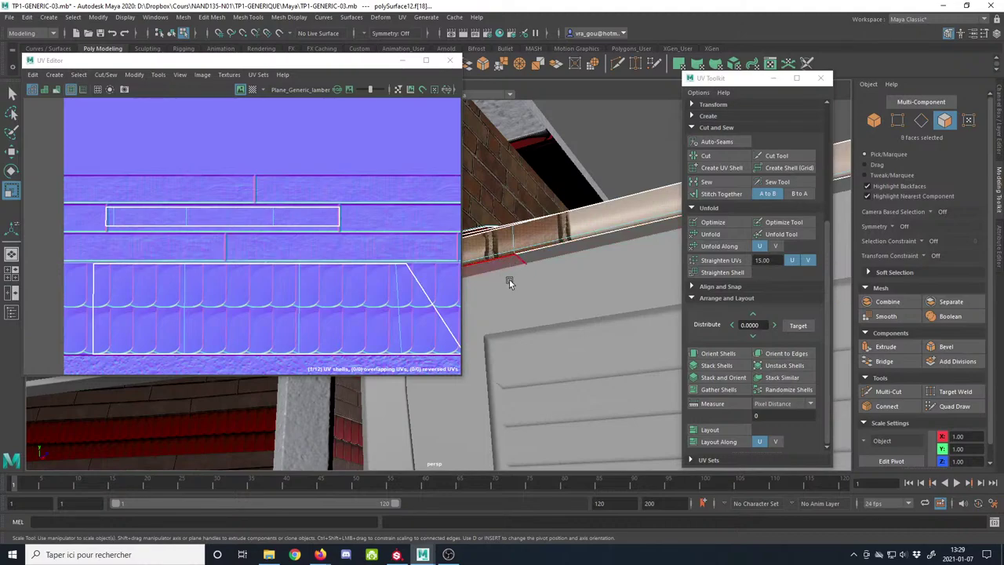
Step: Separate the selected eave fascia faces into their own UV shell and move it onto the plank area of the texture
mouse_move(510, 279)
alt+mouse_down()
mouse_move(591, 272)
mouse_move(549, 289)
mouse_move(508, 271)
alt+mouse_up()
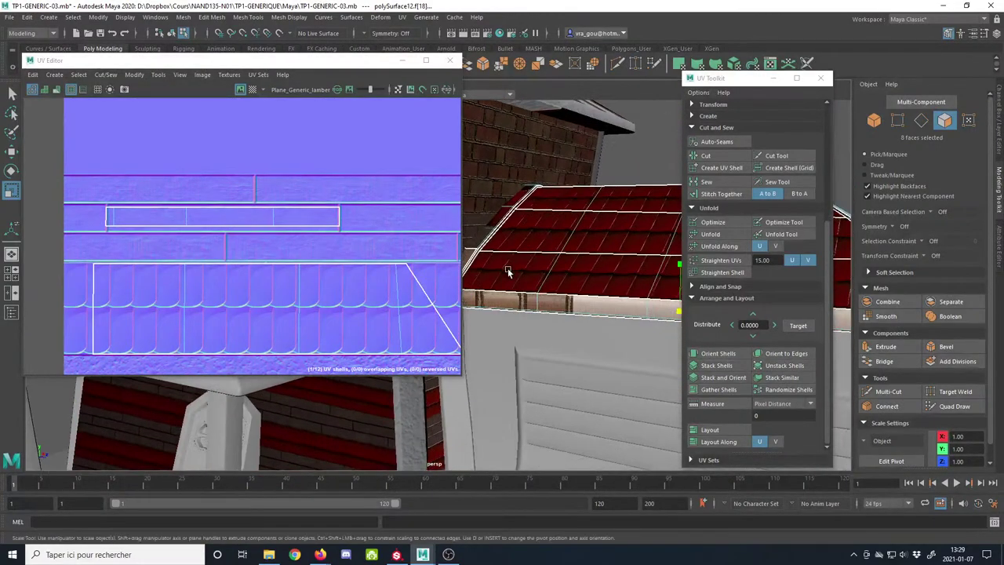
scroll(336, 280, down, 3)
key(f)
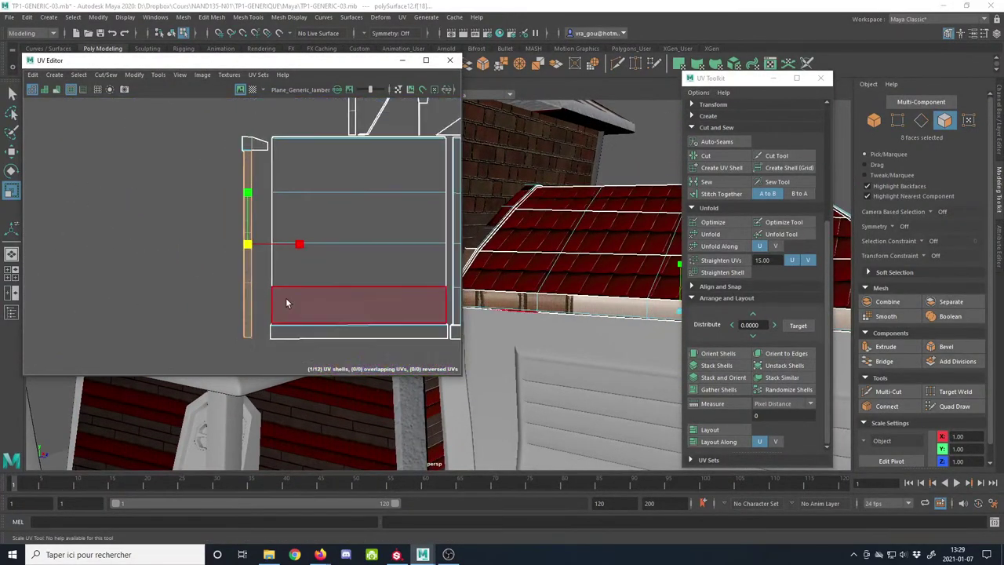
scroll(286, 299, down, 4)
alt+middle_drag(364, 276, 240, 277)
scroll(243, 279, down, 1)
alt+middle_drag(379, 213, 335, 207)
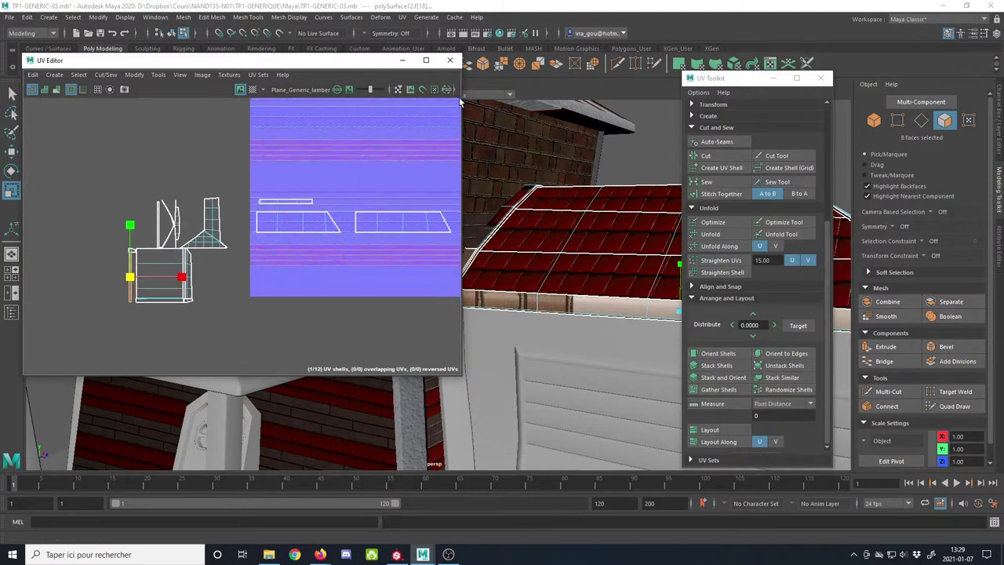
click(715, 193)
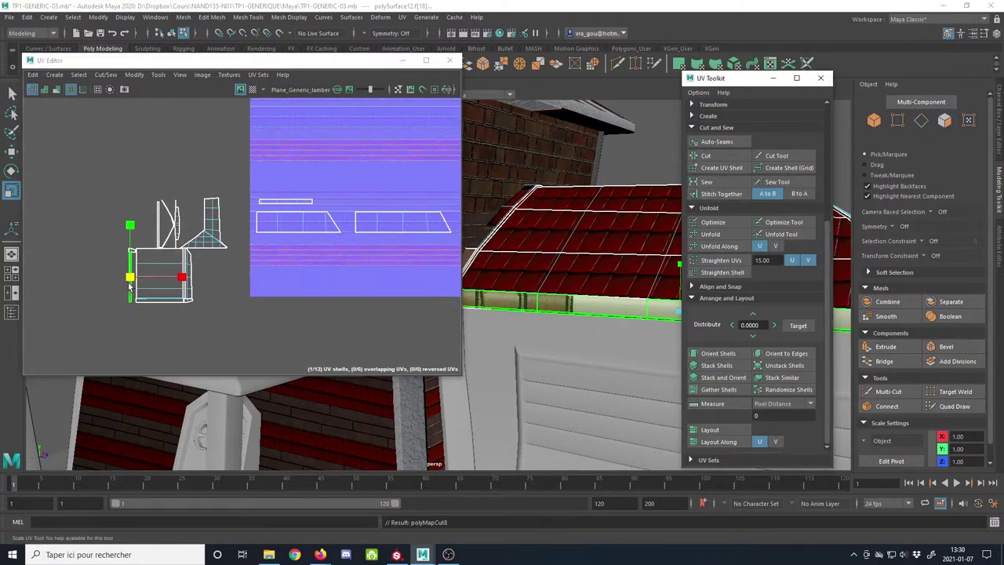
key(w)
drag(132, 276, 310, 182)
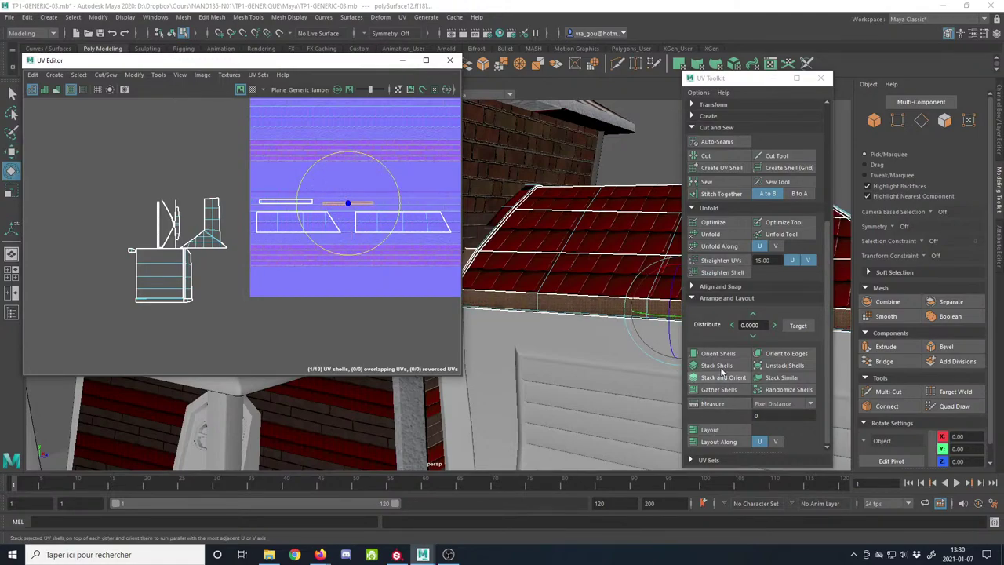
Step: Orient the eave fascia shell horizontally and unfold it
click(723, 376)
scroll(369, 188, up, 6)
key(w)
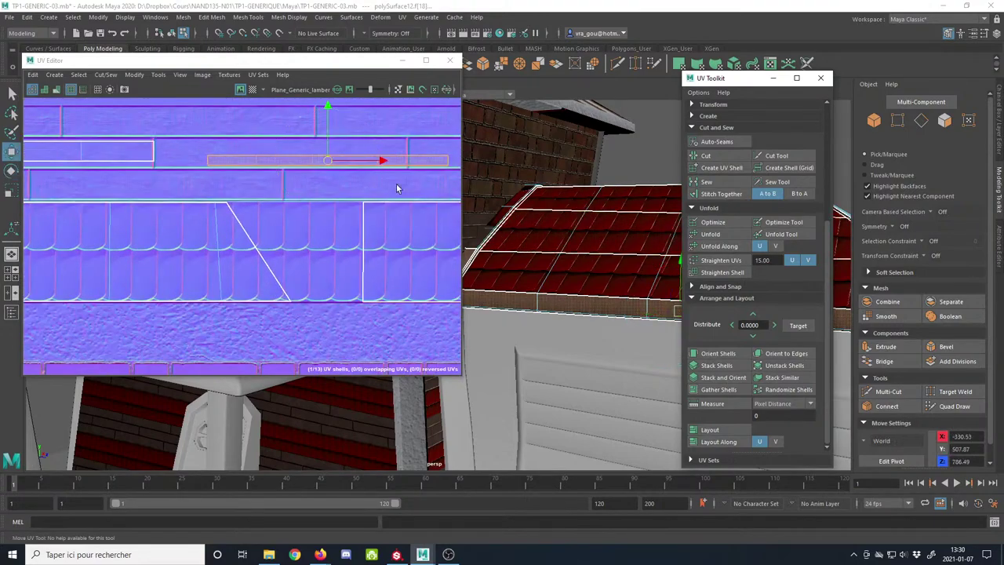
alt+middle_drag(397, 189, 354, 213)
click(727, 236)
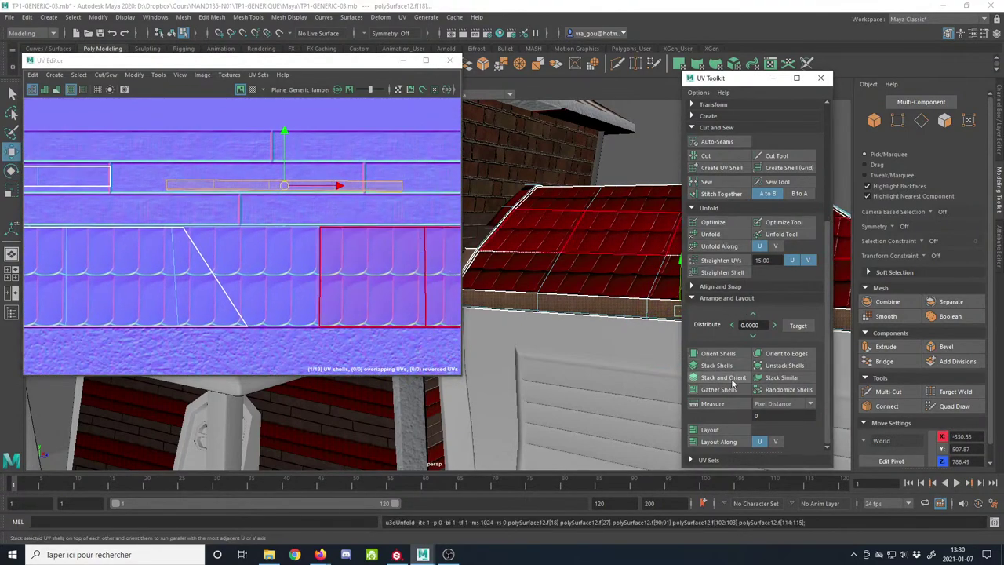
Step: Straighten the eave fascia shell's UVs and move the shell into the middle plank row
scroll(367, 255, down, 2)
alt+middle_drag(303, 212, 237, 239)
drag(239, 233, 255, 226)
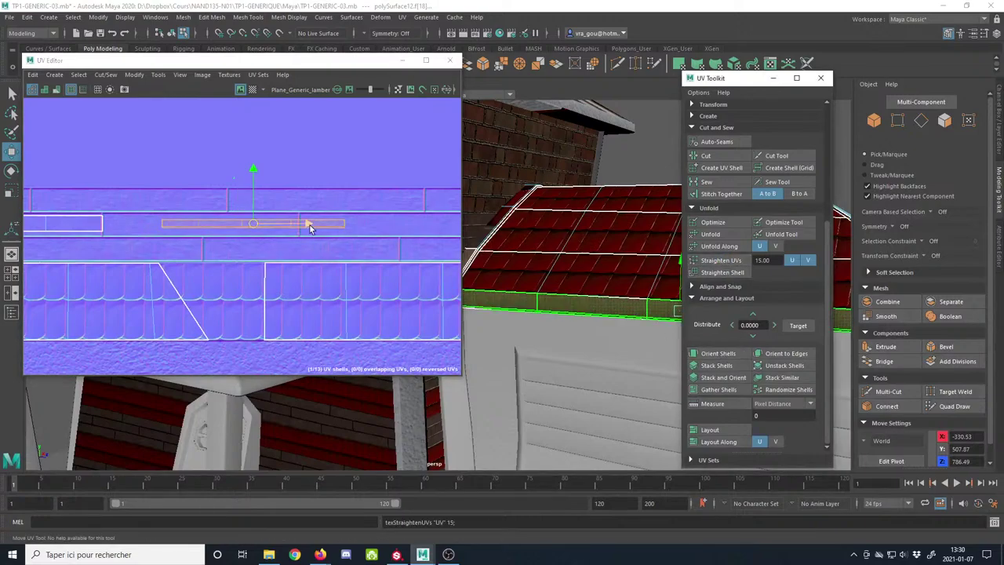
Step: Uniformly scale up the eave fascia shell, using the checker map to match the texture density of the surrounding roof
scroll(316, 224, up, 7)
scroll(318, 224, down, 9)
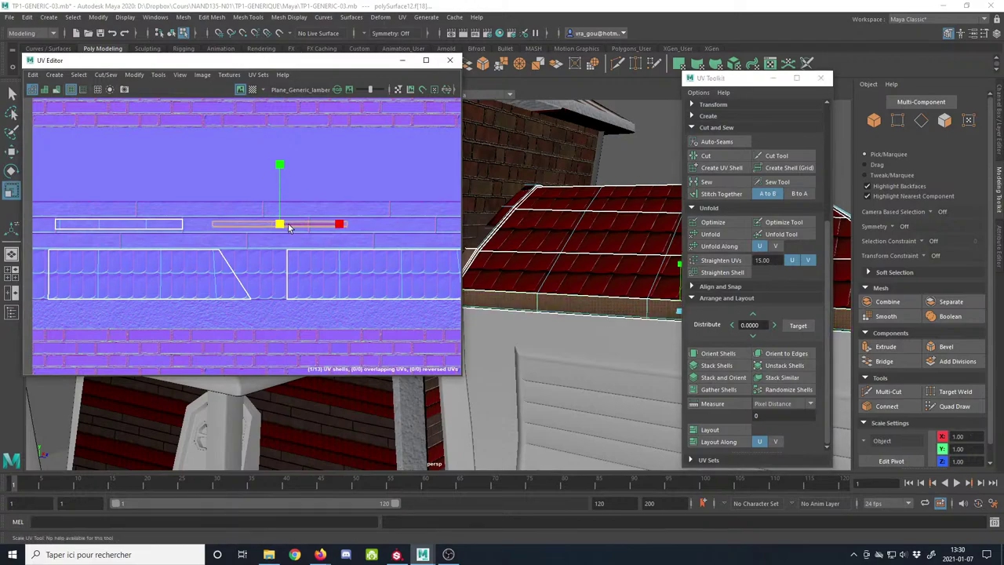
click(253, 91)
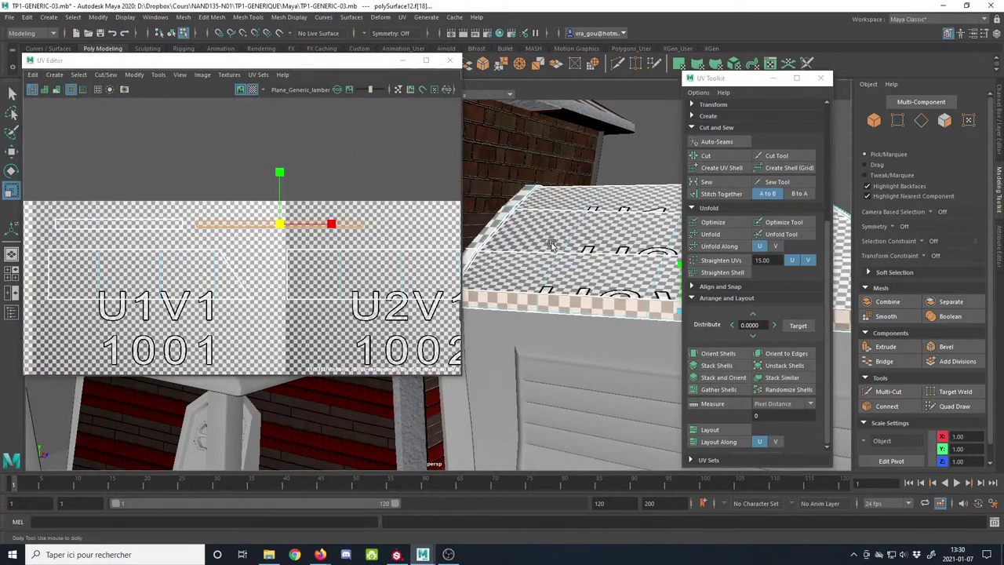
drag(280, 224, 307, 227)
click(252, 90)
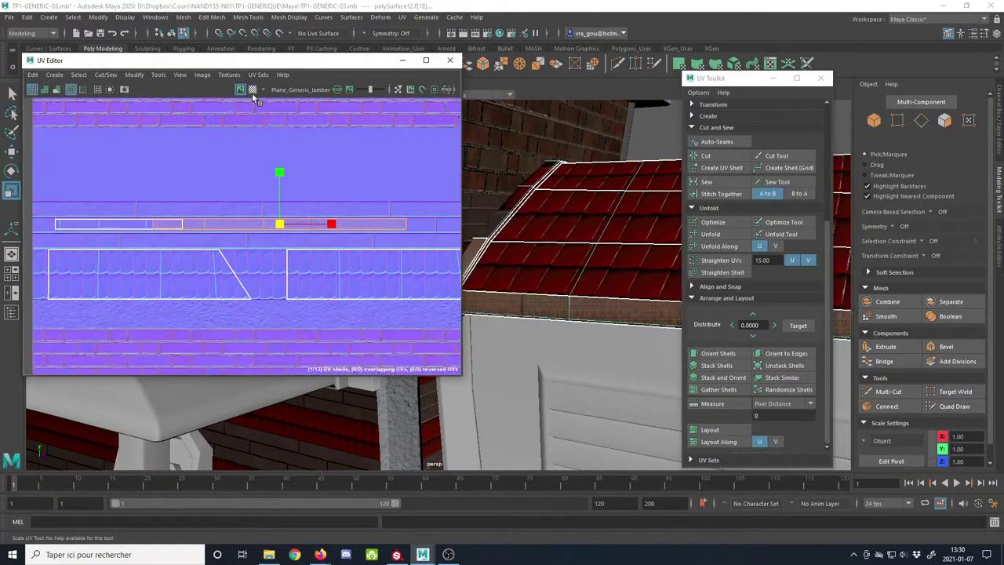
Step: Fit the eave fascia shell between the middle plank row's borders and compare it with the neighbouring trim shell
scroll(297, 241, up, 3)
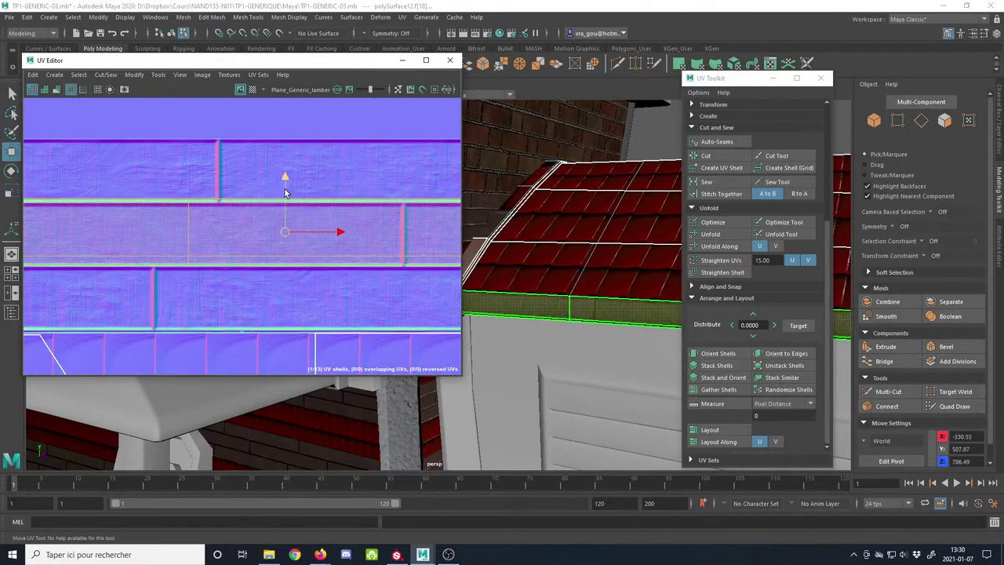
key(r)
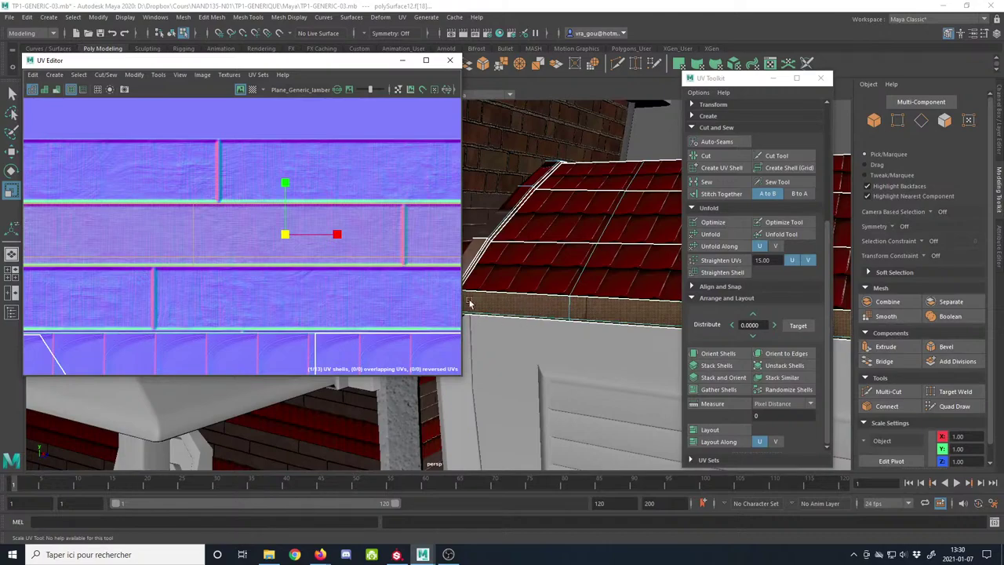
alt+middle_drag(177, 257, 374, 275)
alt+right_drag(374, 275, 108, 233)
alt+middle_drag(107, 234, 276, 235)
alt+right_drag(276, 236, 158, 225)
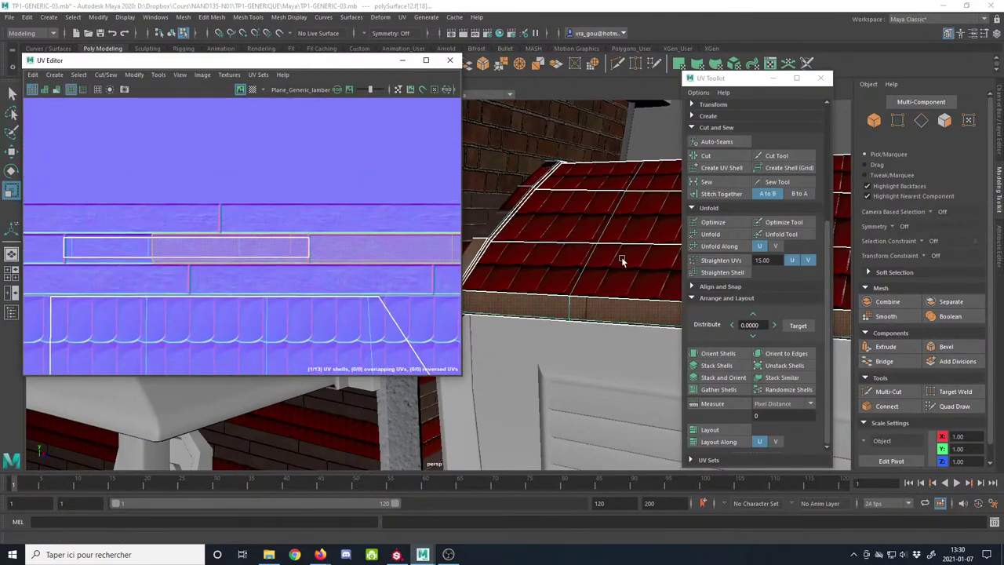
Step: Return to object selection, clear the selection and inspect the fascia's wood texture around the roof with the UV Editor moved aside
alt+middle_drag(622, 260, 625, 239)
right_drag(625, 239, 654, 188)
click(649, 124)
alt+drag(544, 160, 445, 240)
alt+drag(596, 237, 553, 245)
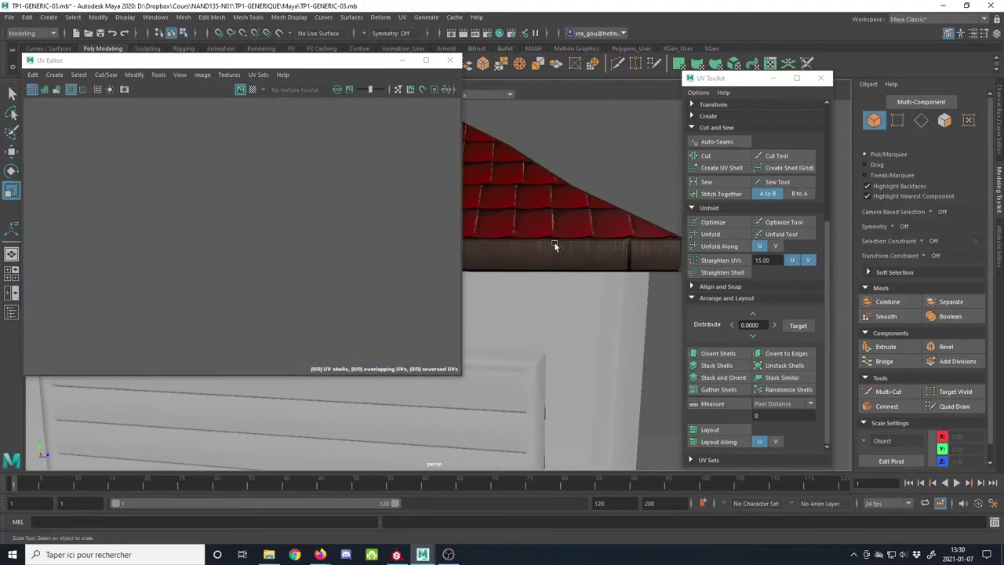
drag(363, 63, 0, 267)
alt+drag(486, 204, 286, 280)
Step: Restore the roof selection and select two upper faces of its triangular gable end
key(ctrl+z)
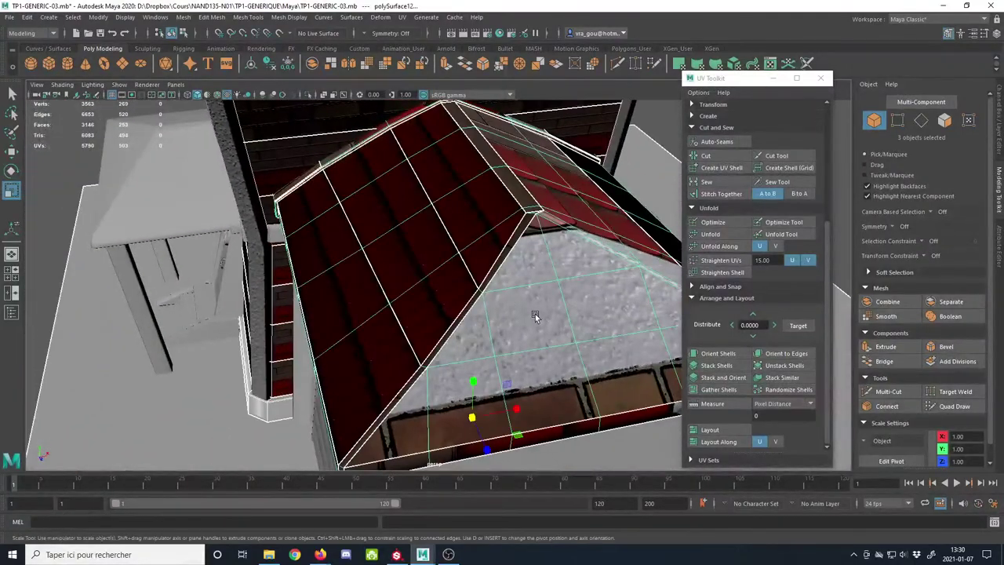
alt+drag(533, 317, 513, 249)
click(944, 120)
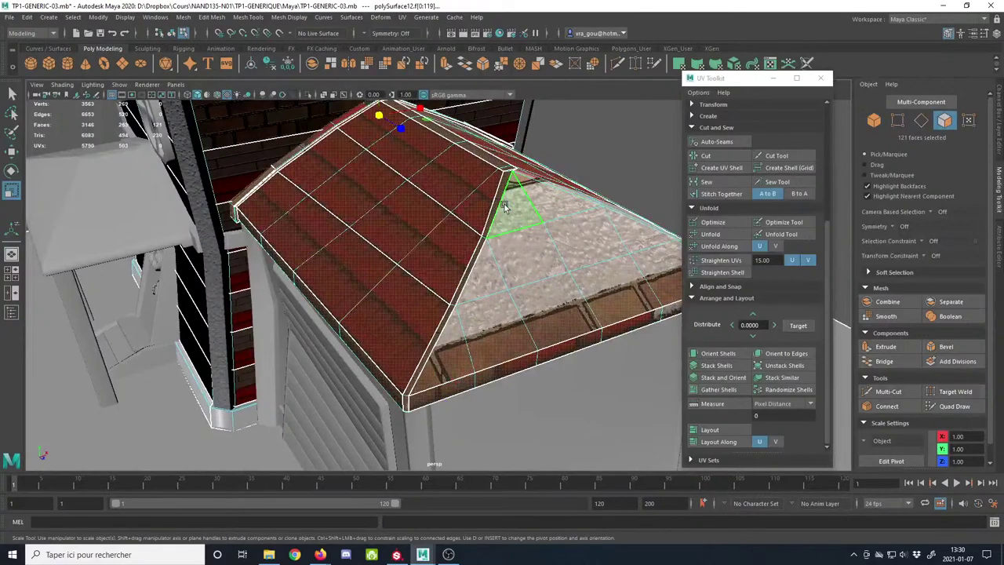
click(549, 202)
shift+click(524, 210)
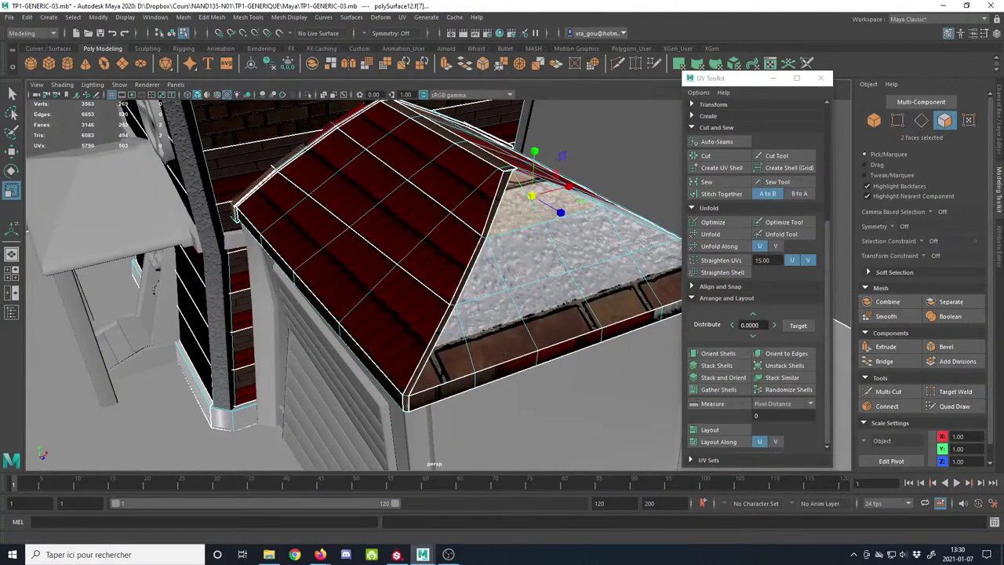
Step: Open the UV Editor with the Plane_Generic_lambert1_BaseColor.png texture and frame the selected gable faces' UVs
click(770, 64)
click(431, 123)
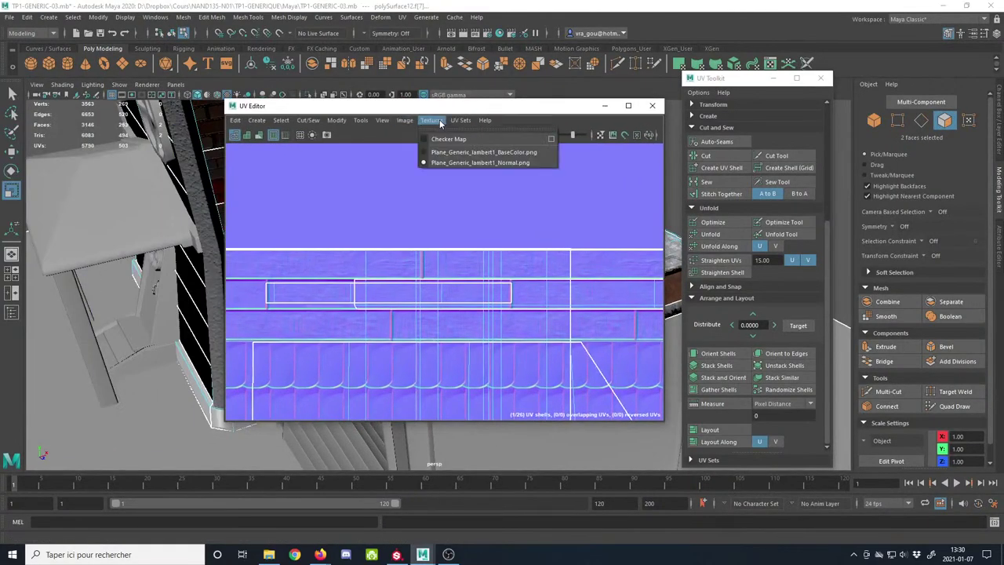
click(449, 153)
alt+right_drag(490, 346, 192, 227)
alt+middle_drag(419, 336, 394, 297)
alt+right_drag(620, 251, 285, 246)
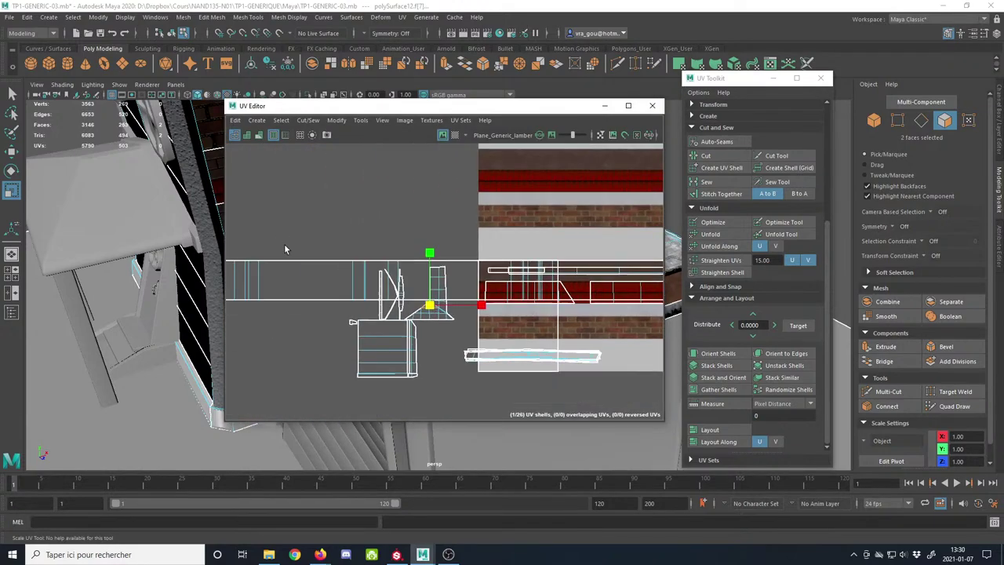
alt+middle_drag(422, 321, 386, 298)
alt+right_drag(401, 287, 605, 241)
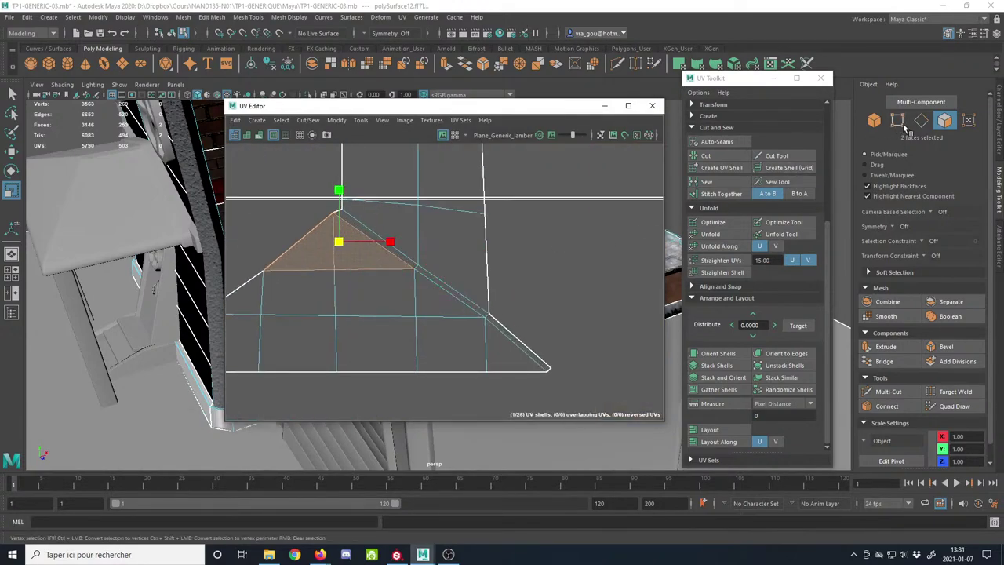
Step: Select the three edges along the gable's sloping side and cut the UVs there to detach it from the adjoining trim
click(920, 121)
click(367, 237)
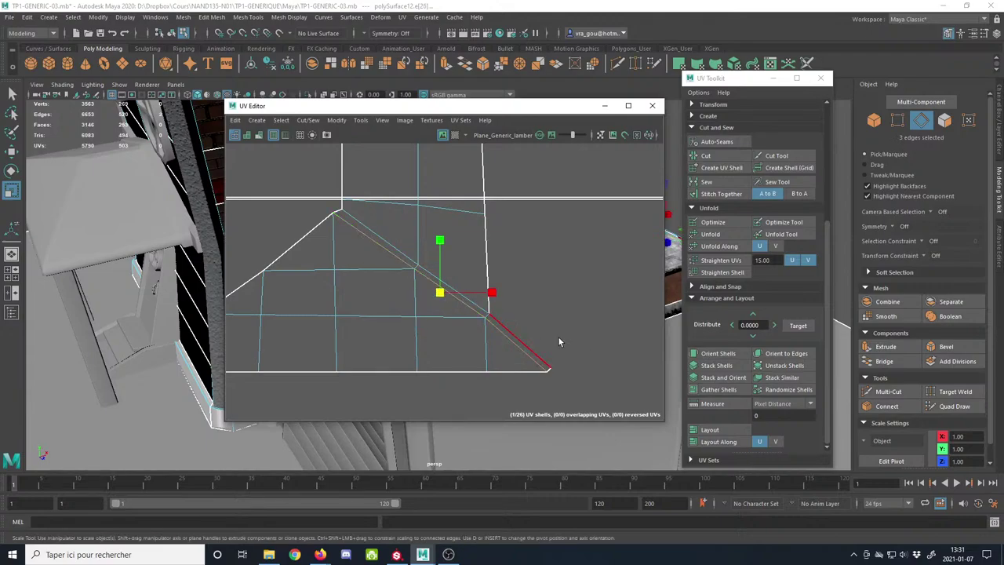
click(713, 161)
alt+middle_drag(357, 283, 432, 255)
Step: Select the triangular gable's twelve-face UV shell and move it onto the lower brick row of the texture
click(943, 123)
double_click(460, 332)
alt+right_drag(460, 332, 393, 321)
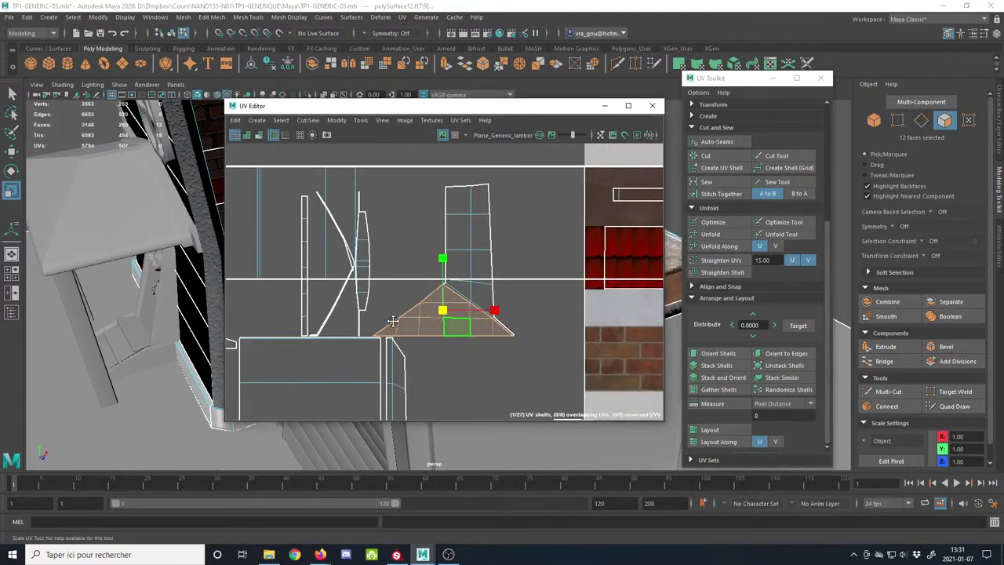
alt+middle_drag(392, 321, 271, 287)
key(e)
drag(319, 273, 559, 324)
alt+middle_drag(559, 323, 396, 270)
alt+right_drag(396, 270, 480, 375)
scroll(392, 250, up, 3)
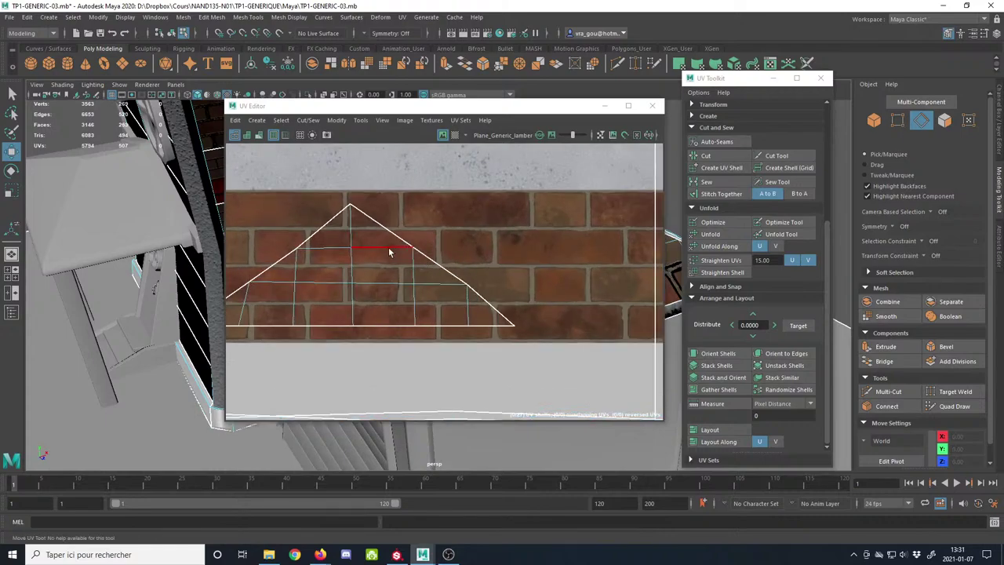
Step: Cut the UVs along the gable's two upper horizontal edges to separate its top triangle from the rows below
click(332, 249)
shift+click(384, 249)
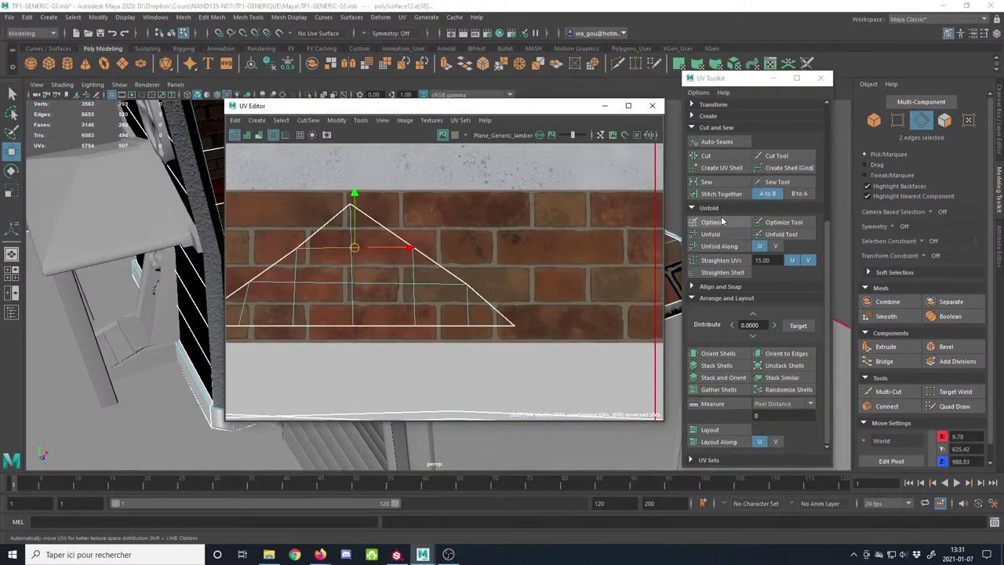
click(711, 156)
Step: Select the four edges across the gable's lower horizontal line and cut the UVs there to split the two remaining rows
scroll(313, 275, down, 2)
alt+middle_drag(314, 276, 341, 257)
click(332, 265)
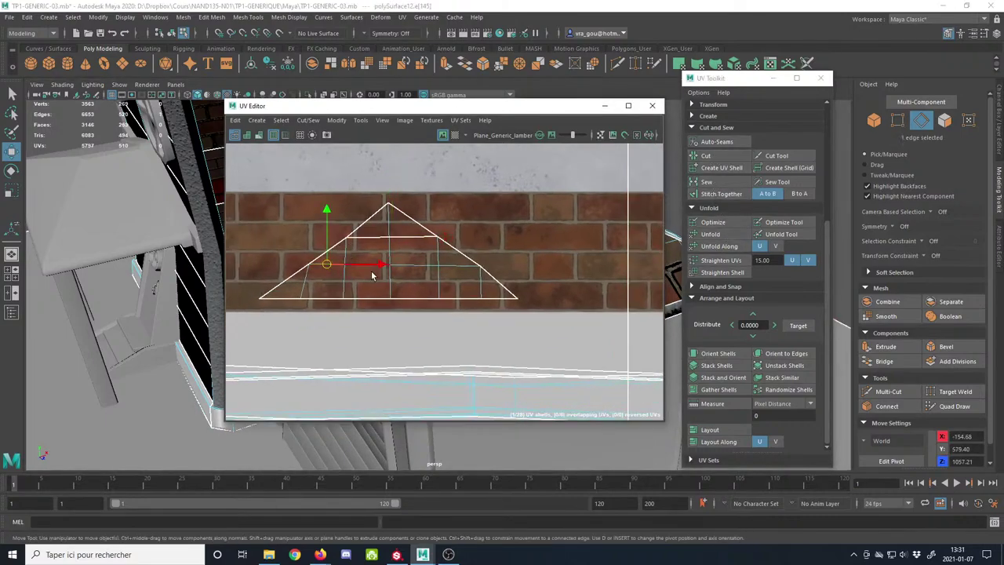
shift+click(370, 262)
shift+click(411, 270)
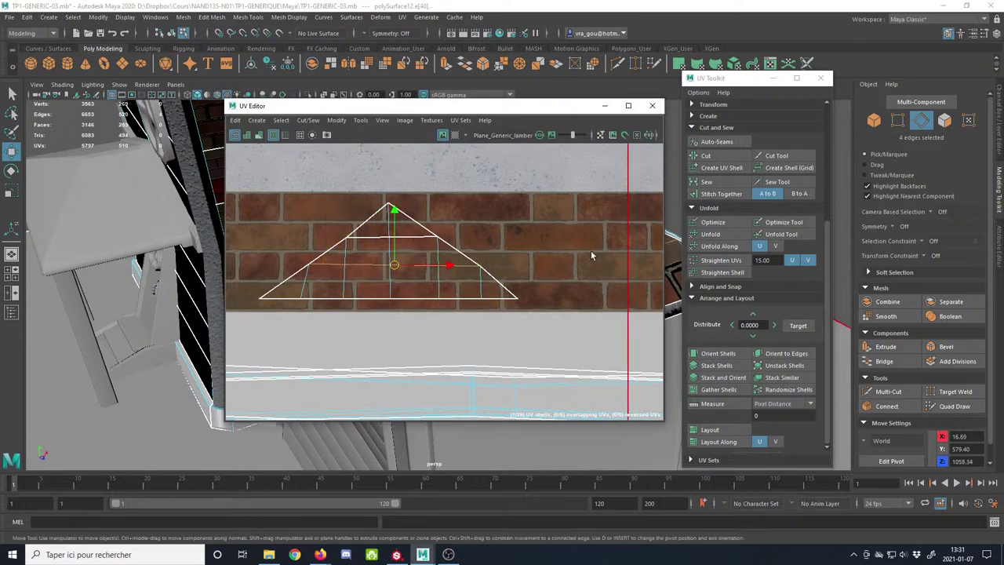
click(706, 182)
click(713, 157)
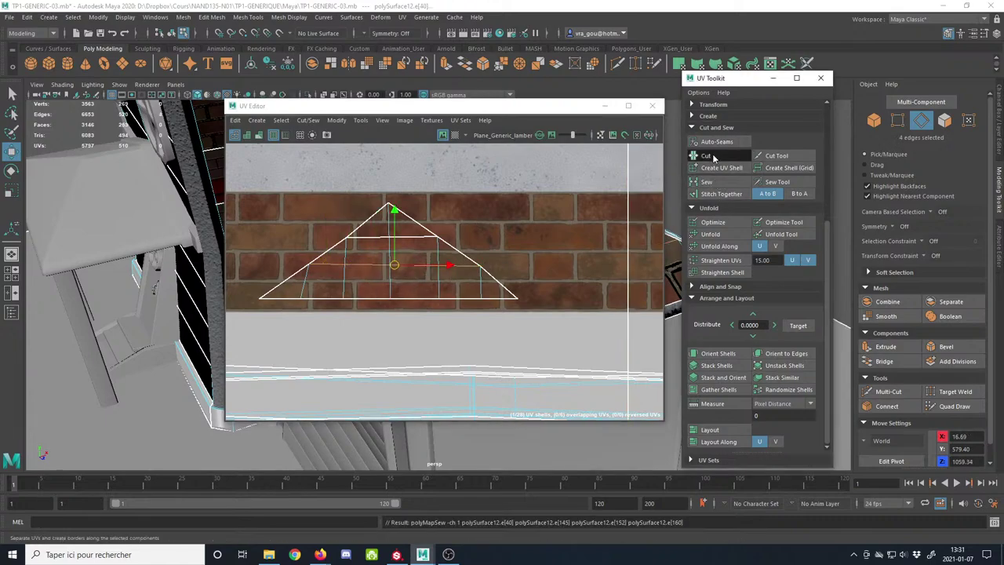
Step: Select the two faces of the gable's tip and grow the selection to all twelve faces of the gable
scroll(376, 275, up, 1)
alt+middle_drag(381, 300, 388, 273)
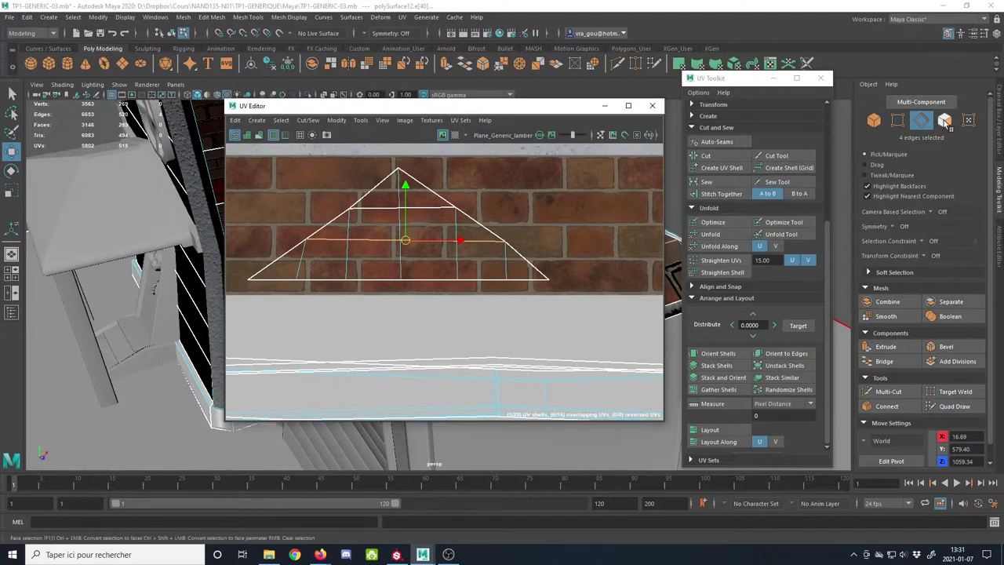
click(945, 121)
alt+middle_drag(518, 242, 489, 305)
click(357, 261)
shift+click(385, 262)
alt+right_drag(377, 262, 288, 240)
alt+middle_drag(289, 240, 252, 291)
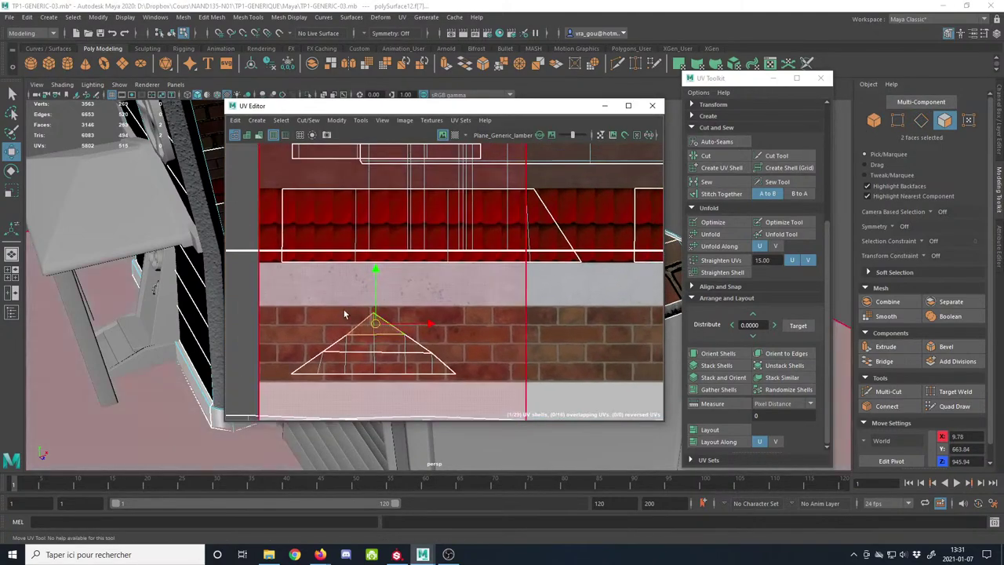
alt+right_drag(416, 363, 382, 348)
key(shift+period)
key(greater)
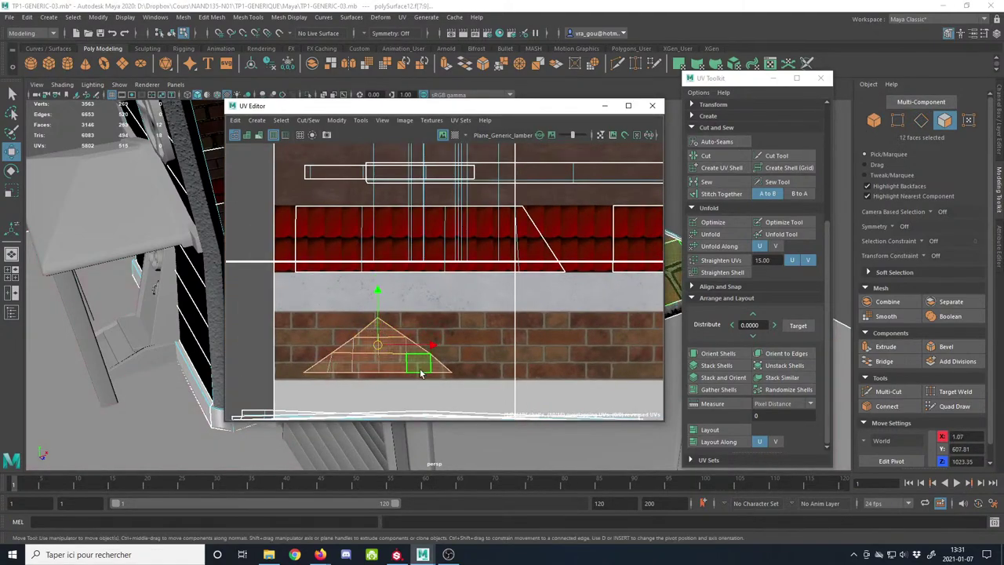
Step: Move the twelve selected gable faces up to an empty repeat of the texture and onto its red roof-tile row
scroll(312, 315, down, 1)
drag(333, 333, 584, 306)
alt+middle_drag(579, 306, 369, 323)
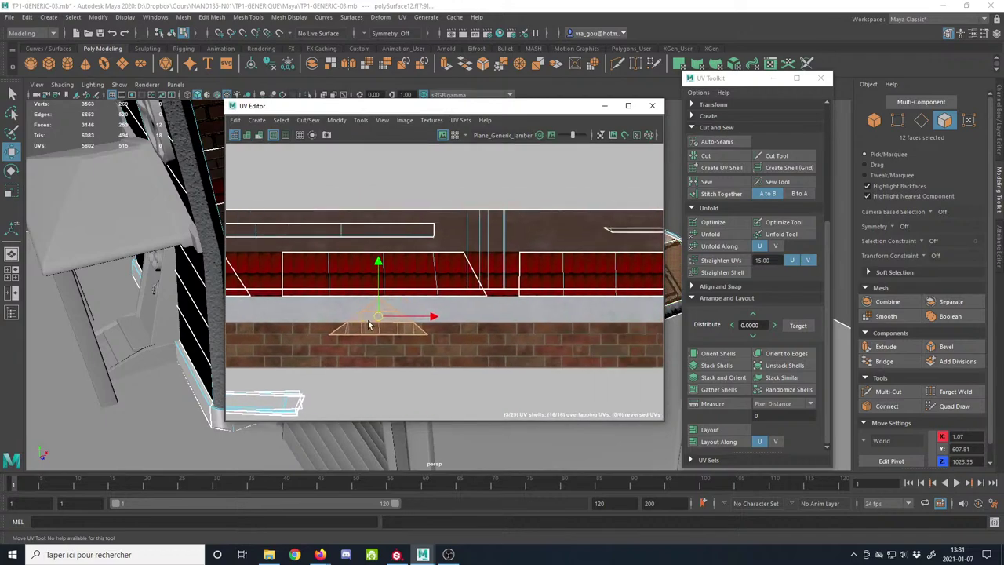
drag(378, 319, 515, 280)
alt+right_drag(543, 315, 341, 251)
alt+middle_drag(341, 252, 340, 296)
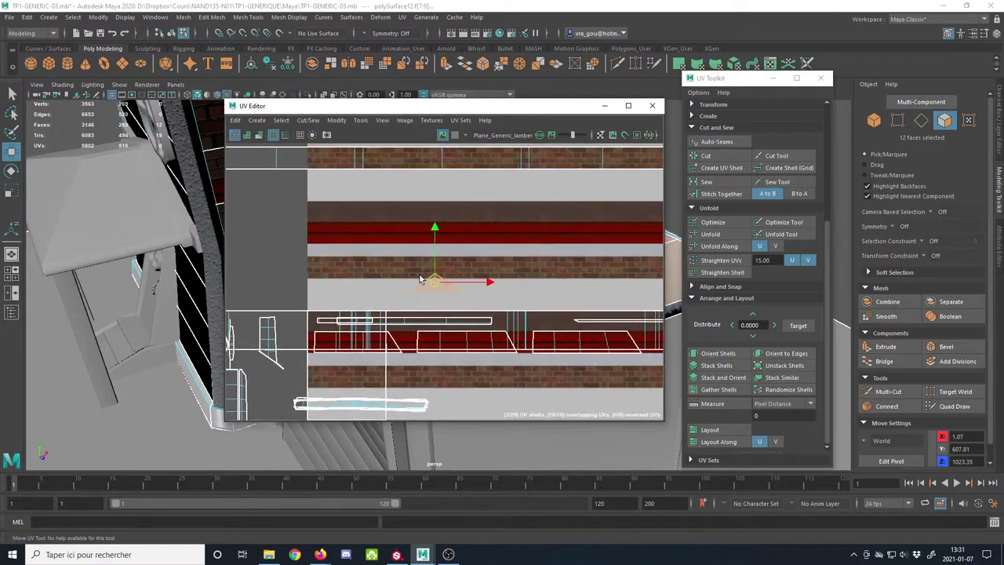
scroll(334, 241, up, 4)
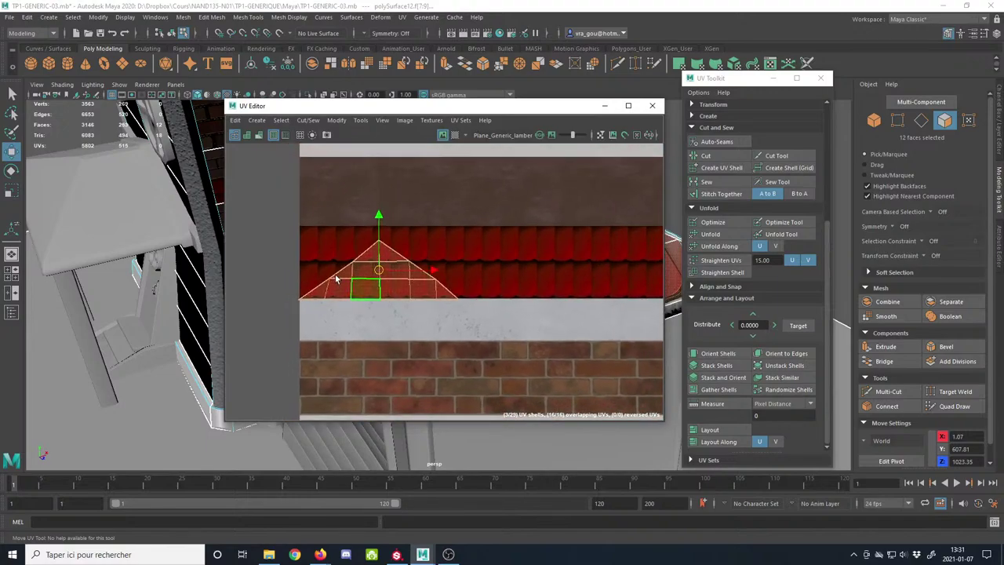
Step: Enlarge the gable's UV shells and place the triangular and middle shells side by side on the red tile row
key(r)
drag(385, 264, 655, 259)
key(w)
key(r)
key(w)
click(348, 316)
alt+right_drag(552, 273, 313, 292)
Step: Select the gable's six-face bottom shell and move it onto the red tile row beside the other two shells
double_click(419, 308)
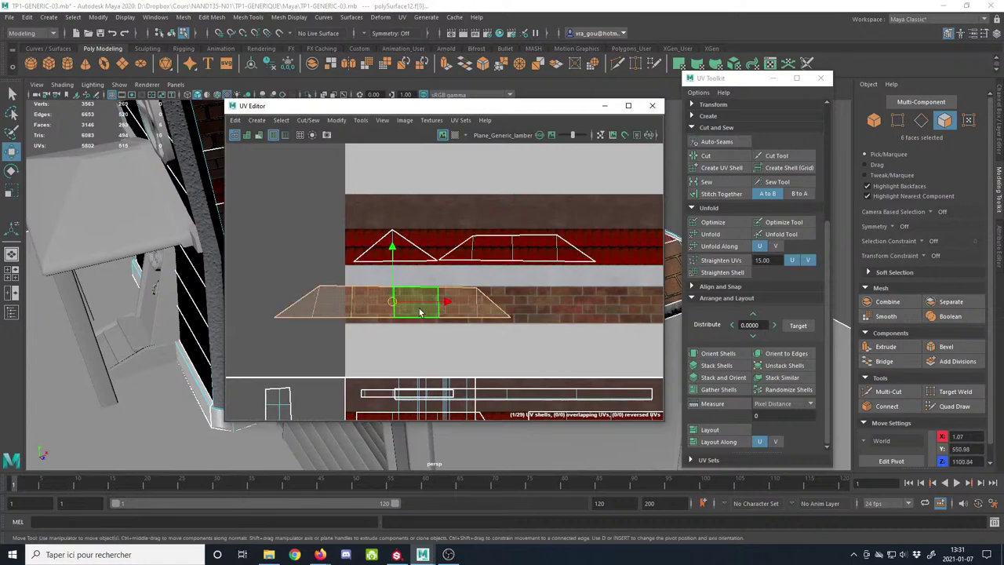
drag(405, 305, 677, 305)
alt+middle_drag(584, 290, 387, 306)
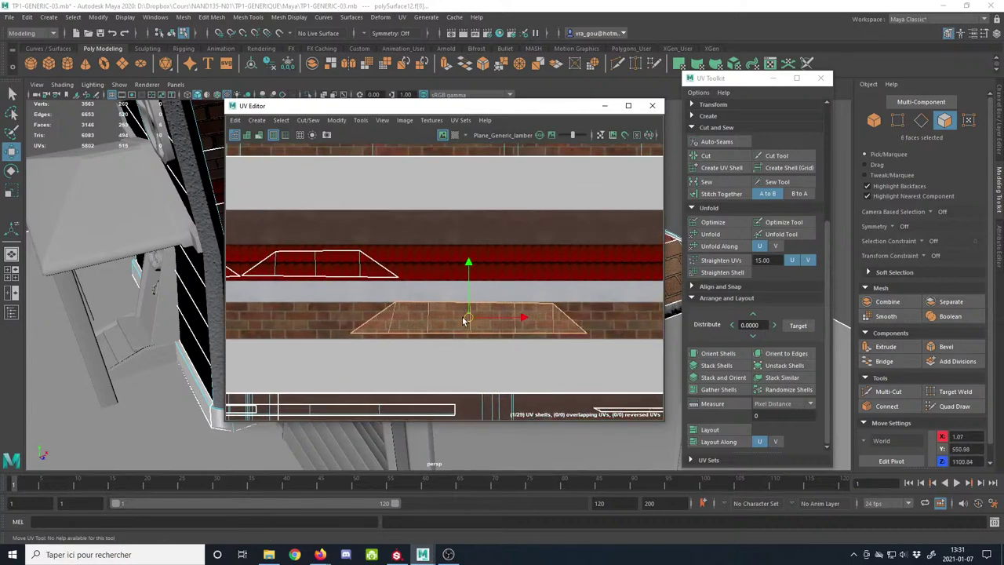
drag(463, 320, 515, 267)
alt+middle_drag(514, 268, 623, 262)
alt+right_drag(596, 264, 426, 267)
Step: Select all three gable shells on the red tile row and unfold them
ctrl+shift+drag(463, 269, 590, 299)
alt+middle_drag(521, 285, 492, 281)
alt+right_drag(492, 280, 422, 278)
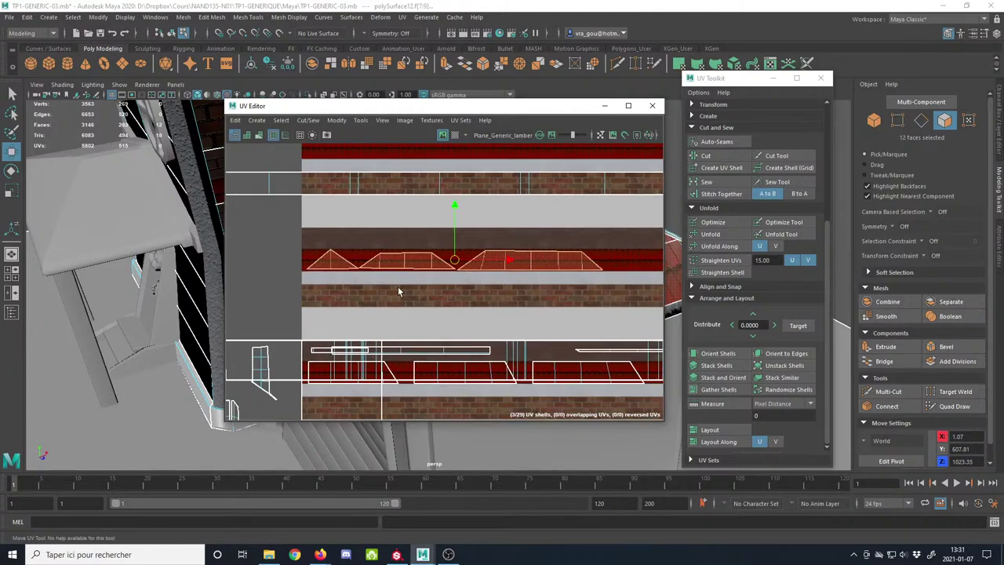
alt+middle_drag(398, 288, 385, 289)
click(712, 234)
scroll(380, 274, up, 4)
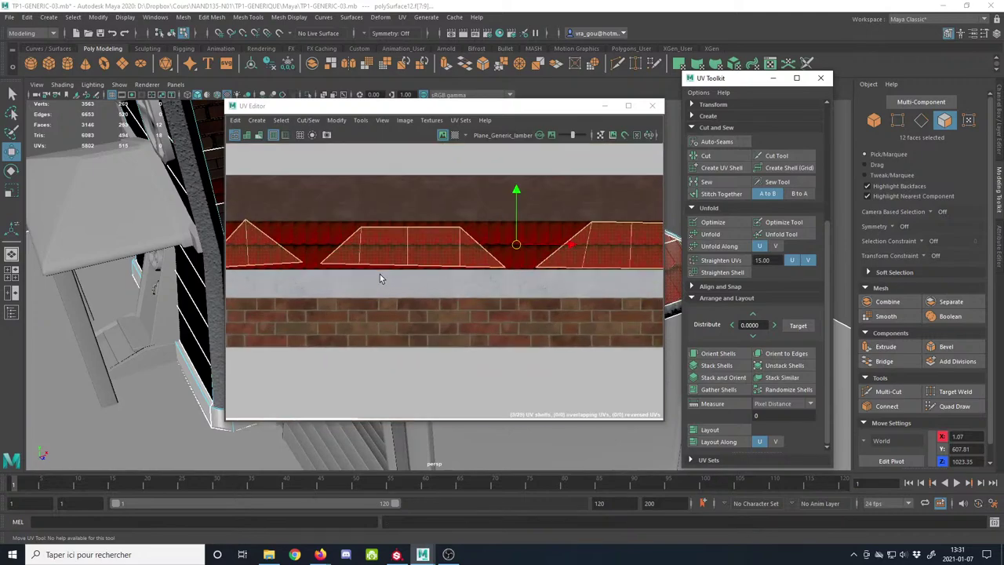
scroll(379, 276, down, 3)
Step: Rotate the triangular gable shell until its base is level and move it onto the lower edge of the red tile row
click(330, 260)
key(e)
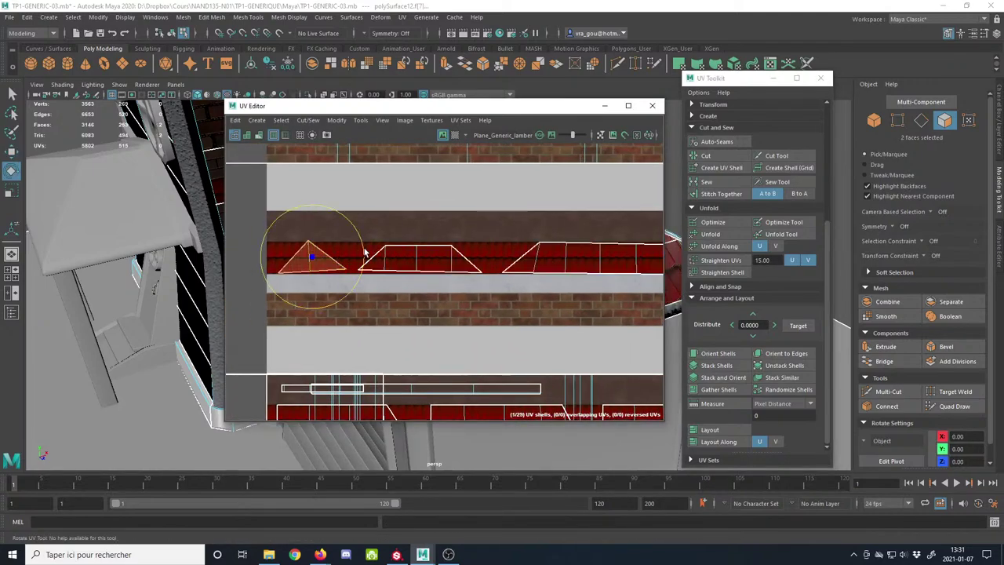
key(w)
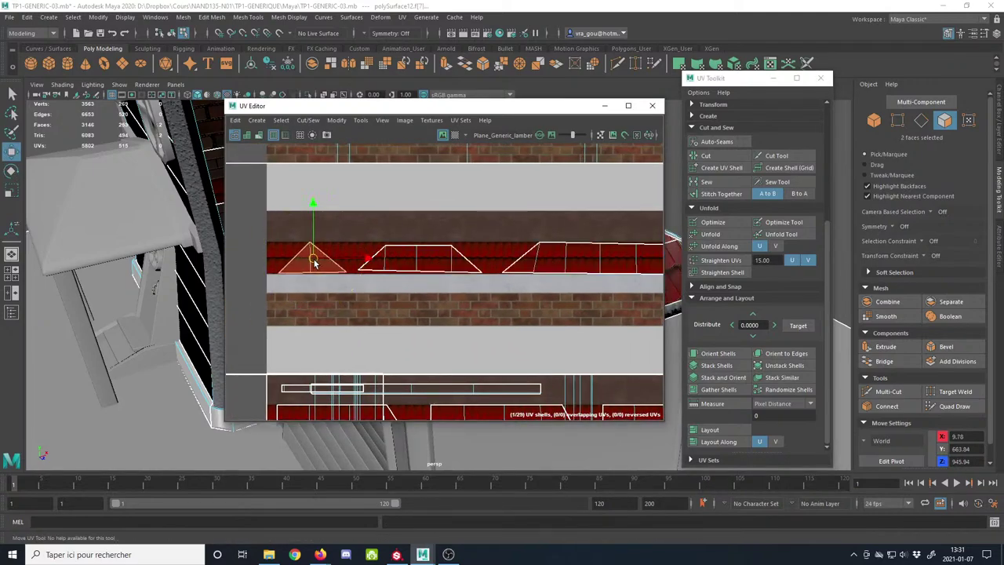
scroll(315, 264, up, 2)
key(e)
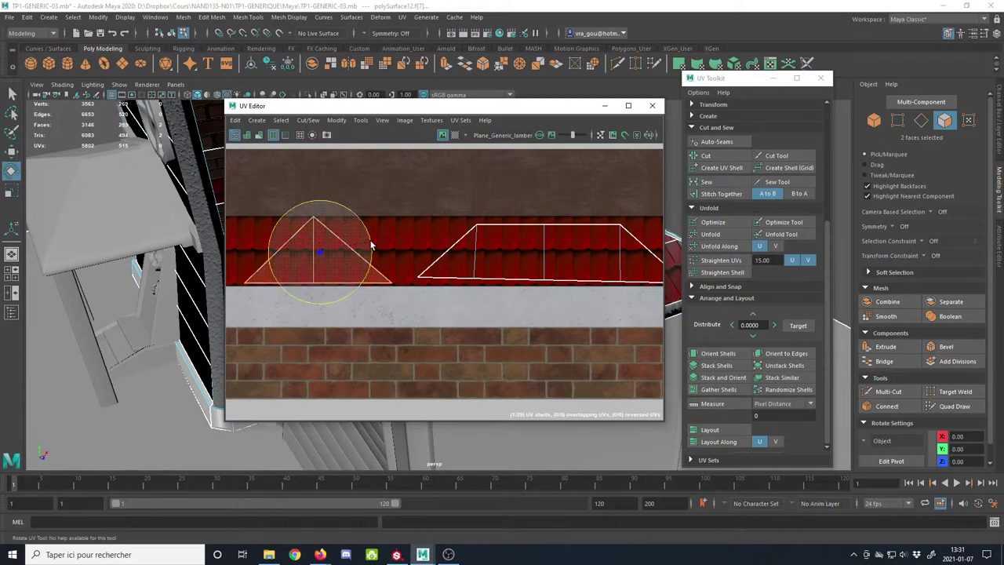
key(w)
drag(320, 252, 310, 251)
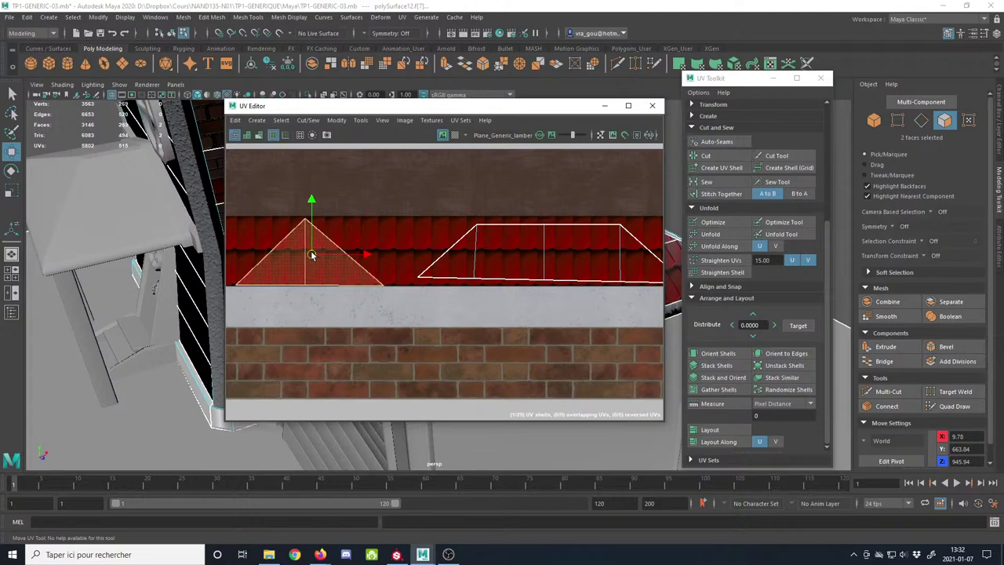
Step: Move the UV Editor and UV Toolkit windows aside and frame the roof's gable tip in the viewport
drag(519, 112, 299, 73)
drag(759, 81, 896, 61)
alt+drag(510, 236, 570, 227)
alt+right_drag(570, 227, 644, 314)
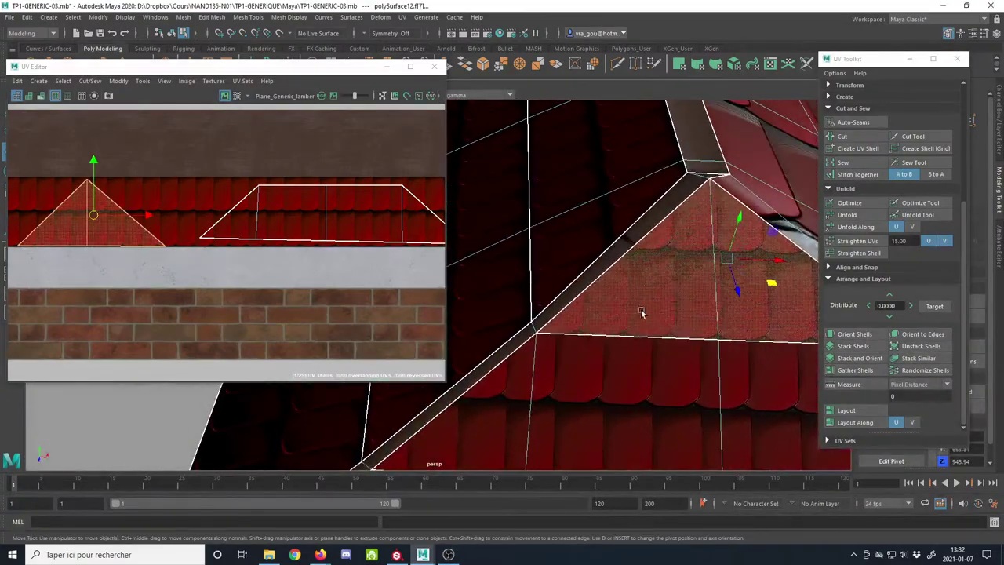
alt+drag(643, 314, 595, 342)
Step: Select the three UVs along the triangular shell's base and move them down to the lower edge of the tile row
scroll(89, 216, up, 4)
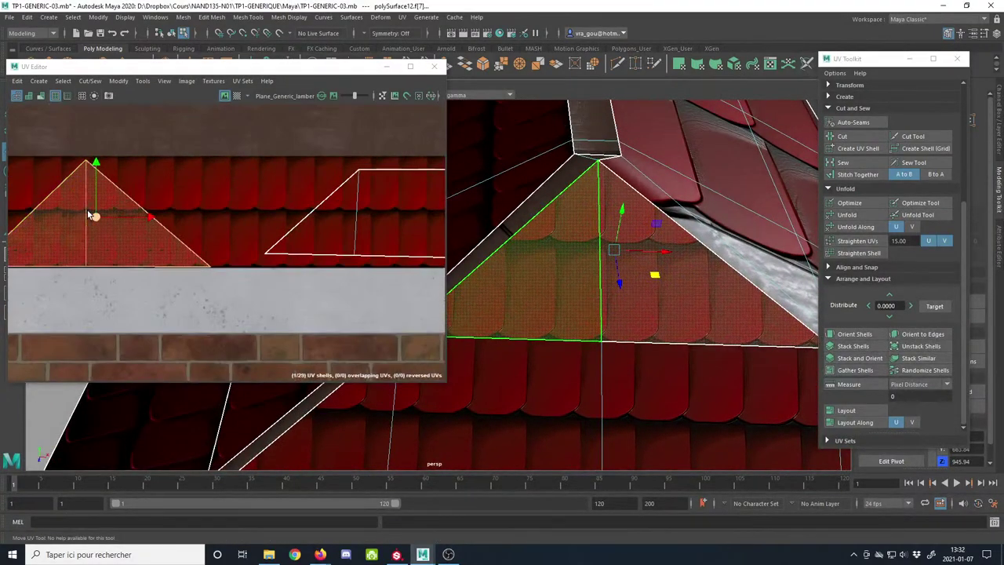
alt+middle_drag(92, 232, 199, 251)
click(199, 251)
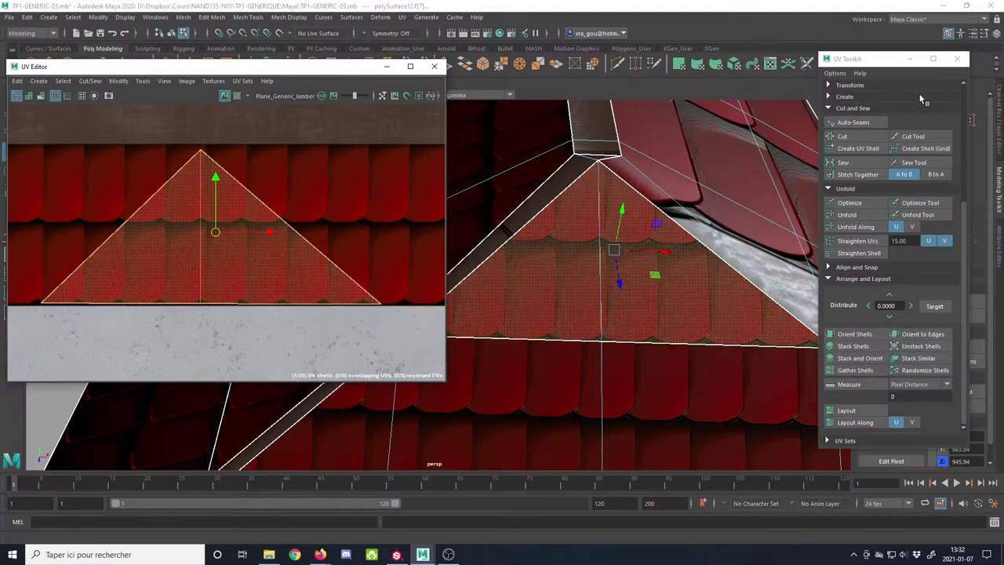
scroll(922, 98, up, 5)
click(916, 92)
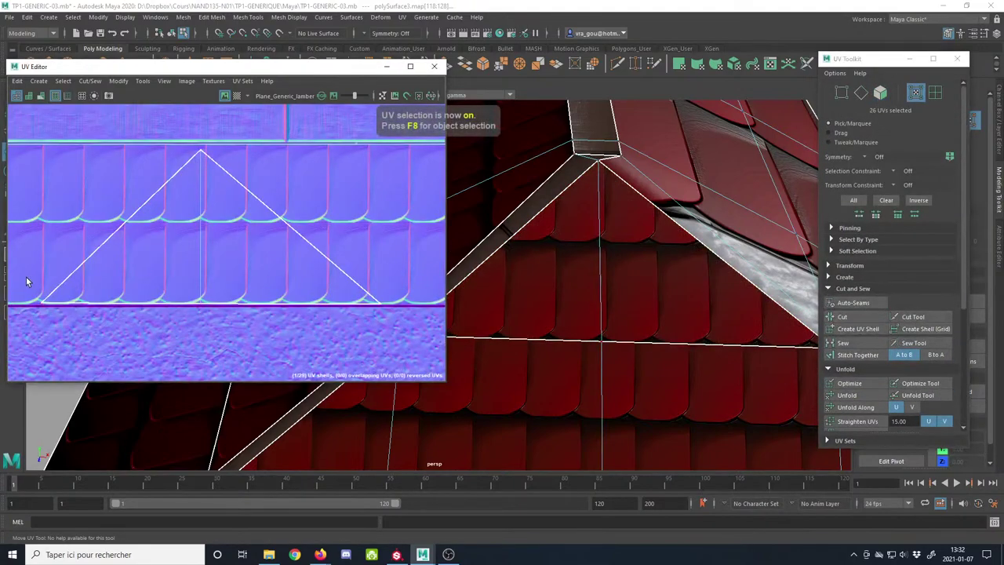
drag(394, 353, 395, 352)
key(r)
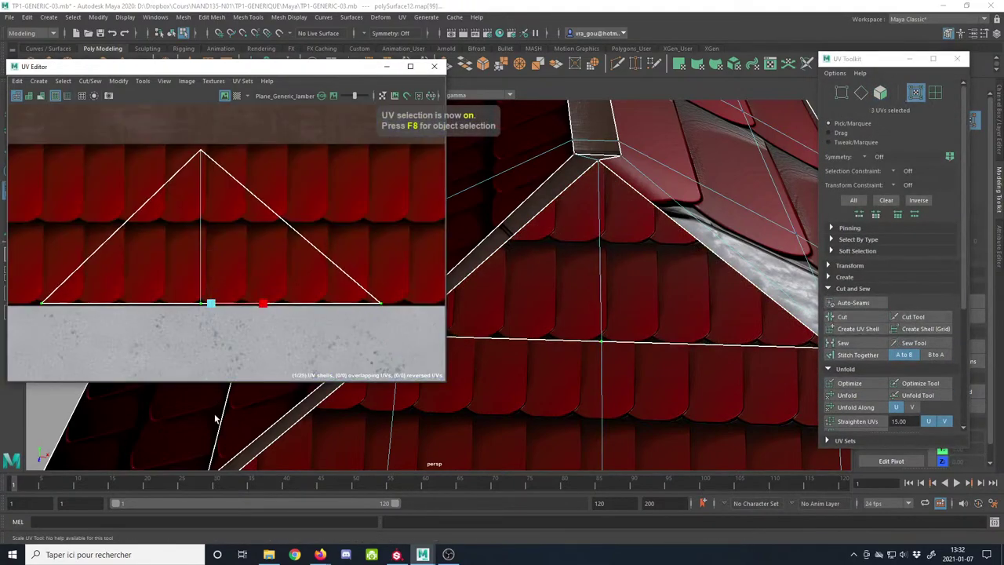
key(w)
drag(211, 249, 212, 251)
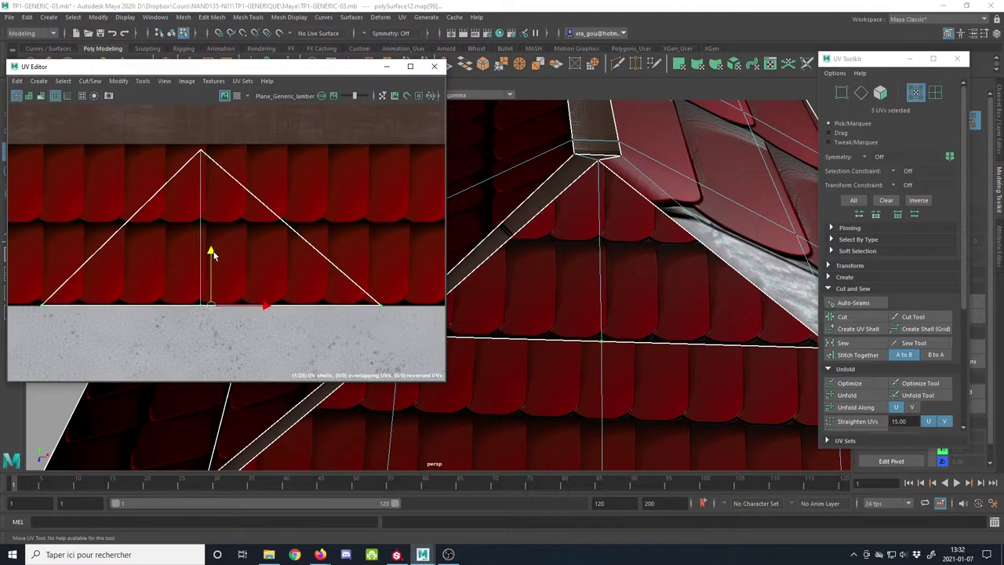
Step: Move the UV Editor out of the way and examine the tile pattern across the roof's slopes and hip
scroll(536, 331, down, 2)
alt+drag(536, 330, 530, 232)
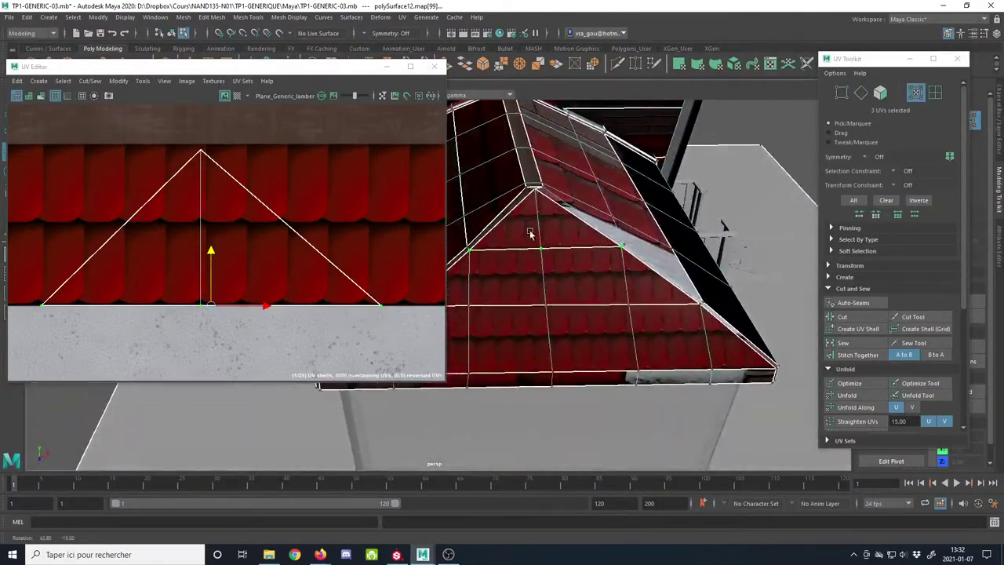
alt+right_drag(297, 291, 131, 225)
alt+middle_drag(317, 264, 197, 237)
alt+drag(499, 275, 517, 291)
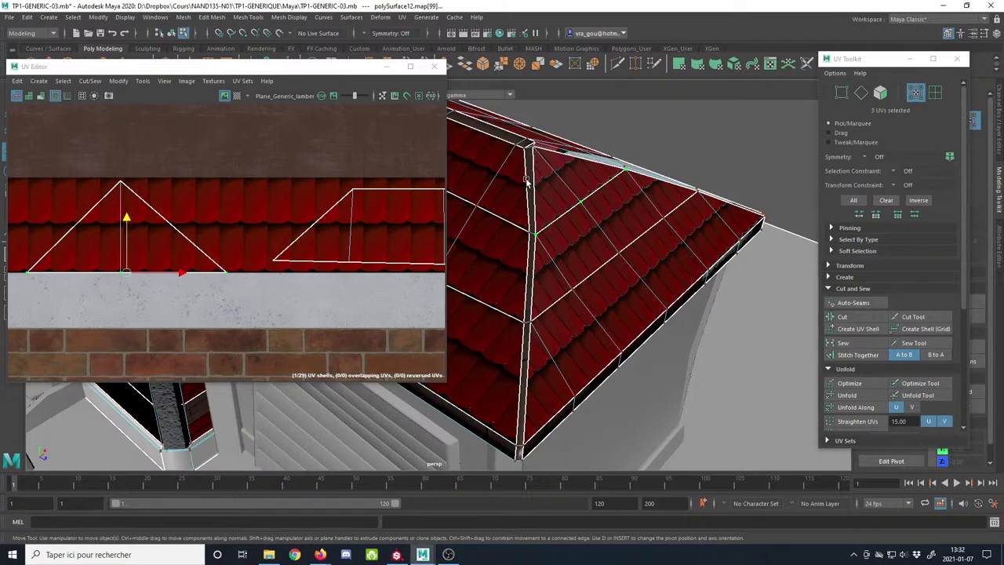
drag(257, 68, 0, 125)
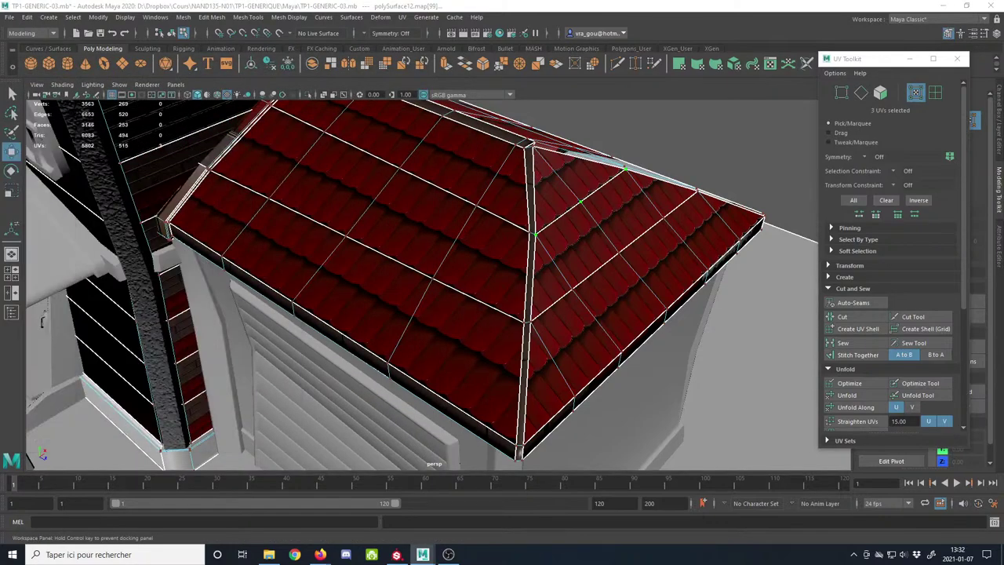
alt+right_drag(466, 225, 431, 213)
alt+middle_drag(430, 213, 386, 216)
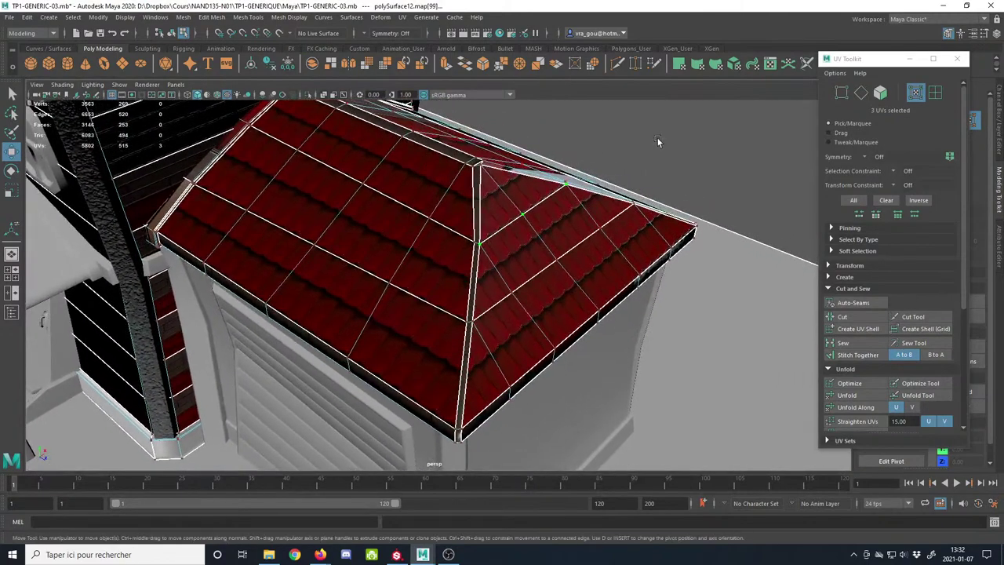
Step: Close the UV Toolkit, select the tiled roof as an object and make it a live surface
drag(893, 62, 816, 69)
click(874, 67)
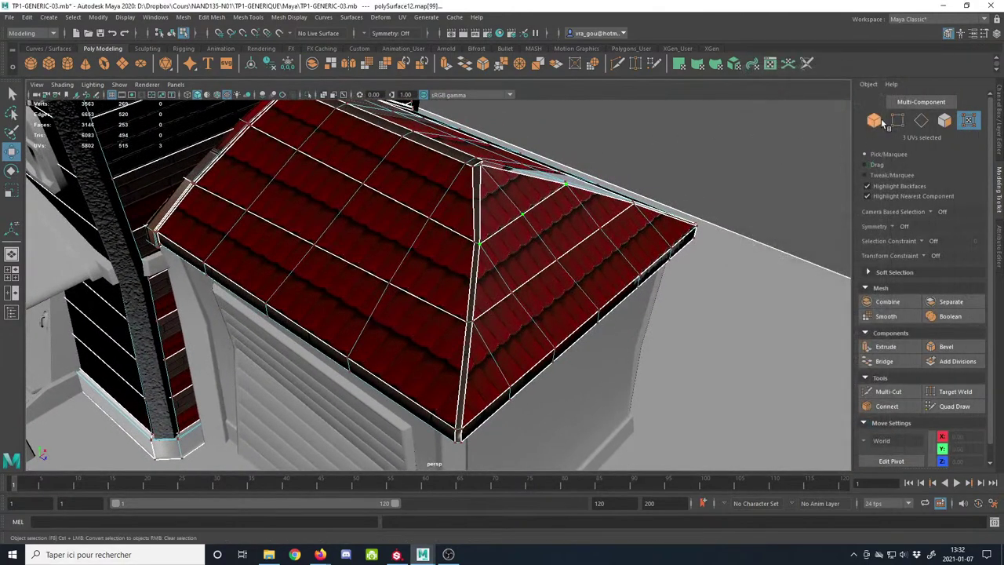
click(873, 120)
click(447, 205)
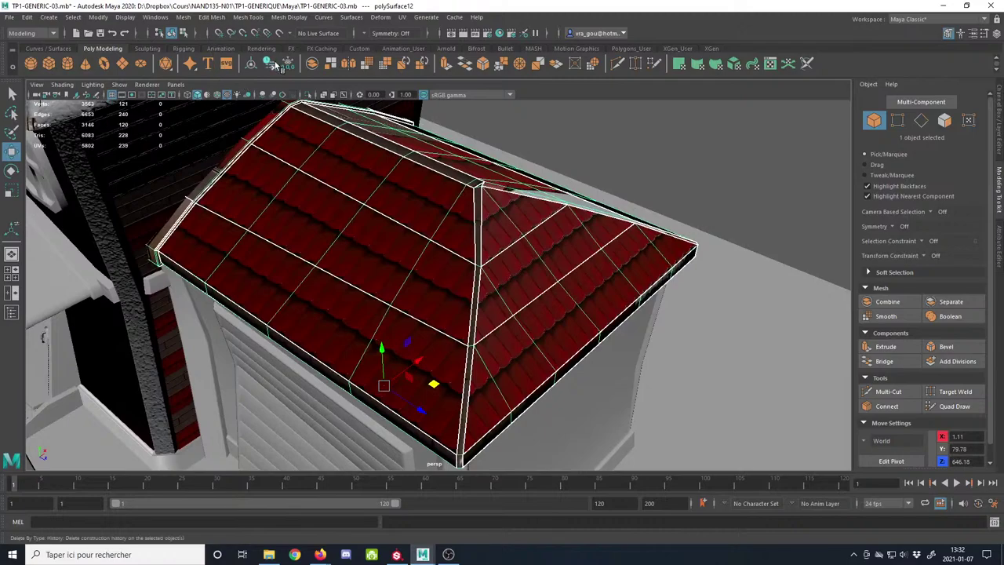
click(273, 32)
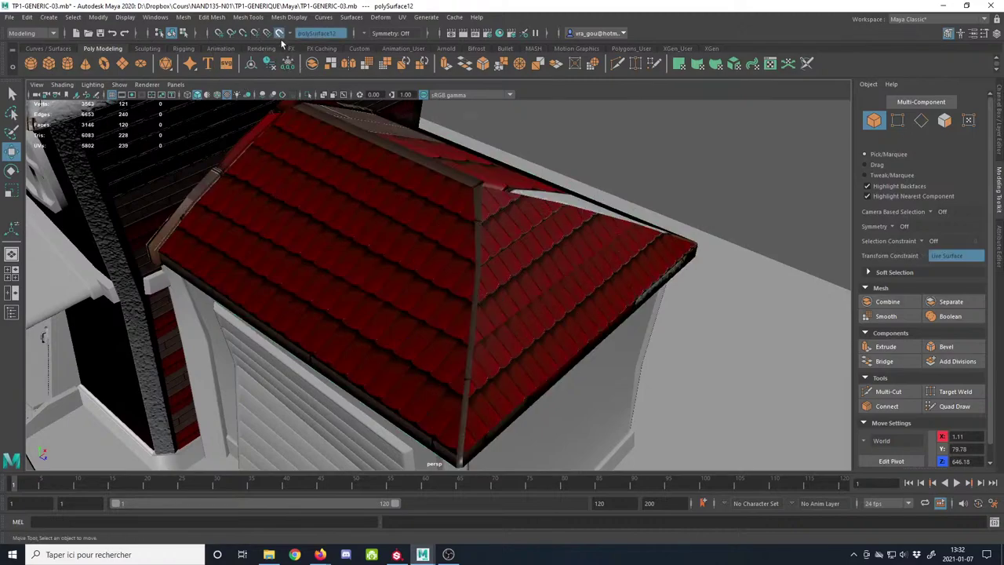
Step: Create a small polygon plane on the roof slope near the ridge end and turn off the live surface
click(123, 65)
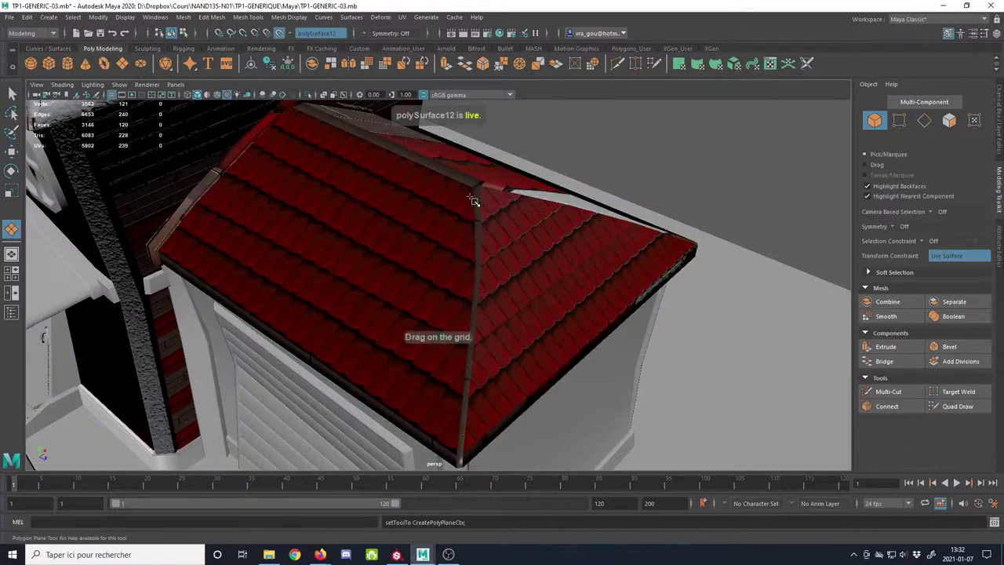
drag(474, 201, 481, 217)
key(w)
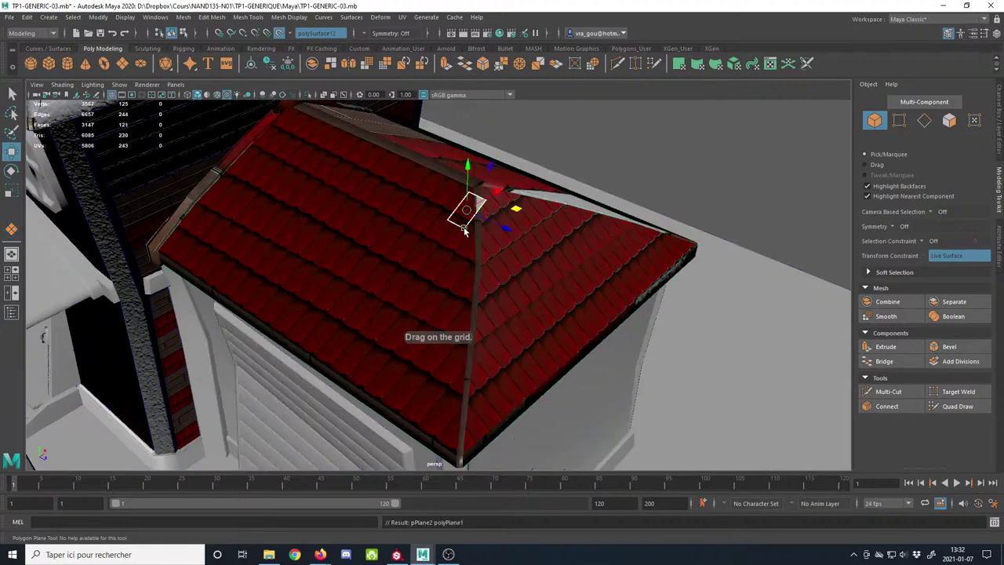
click(278, 34)
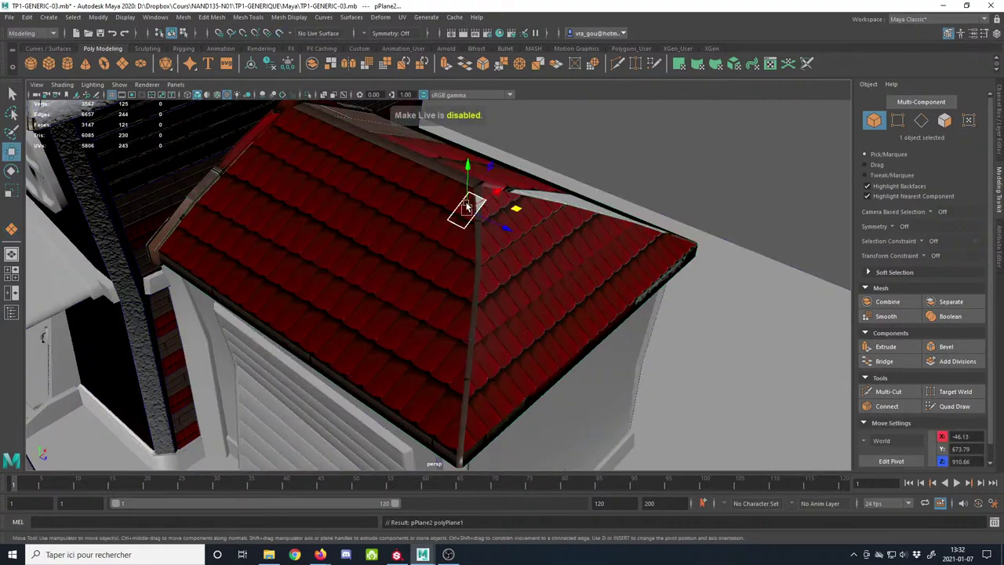
Step: Rotate the small plane so it lies across the roof's hip beneath the ridge end
key(e)
drag(497, 234, 518, 350)
key(w)
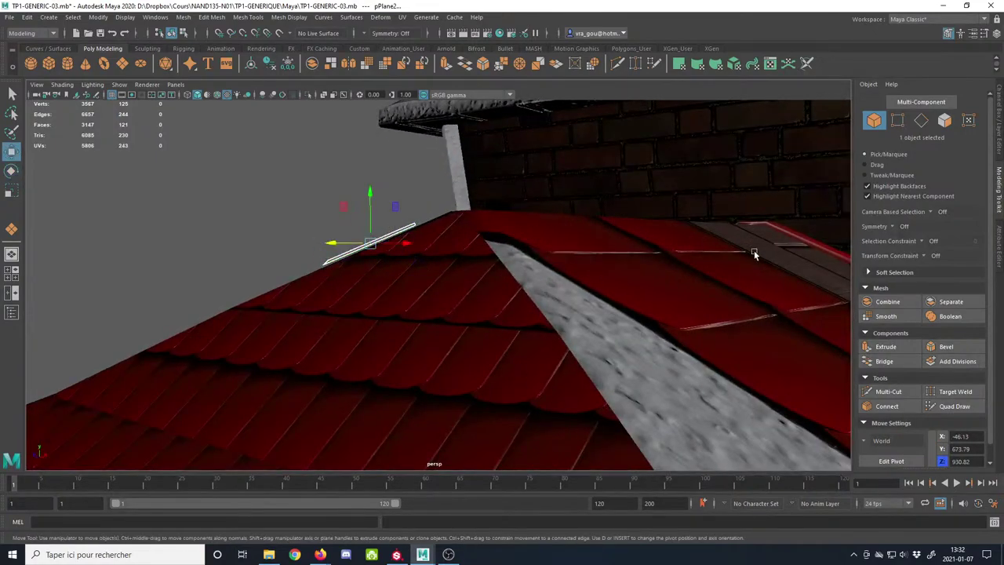
Step: Set the move axis orientation to Object and slide the plane up the slope toward the ridge end
click(868, 444)
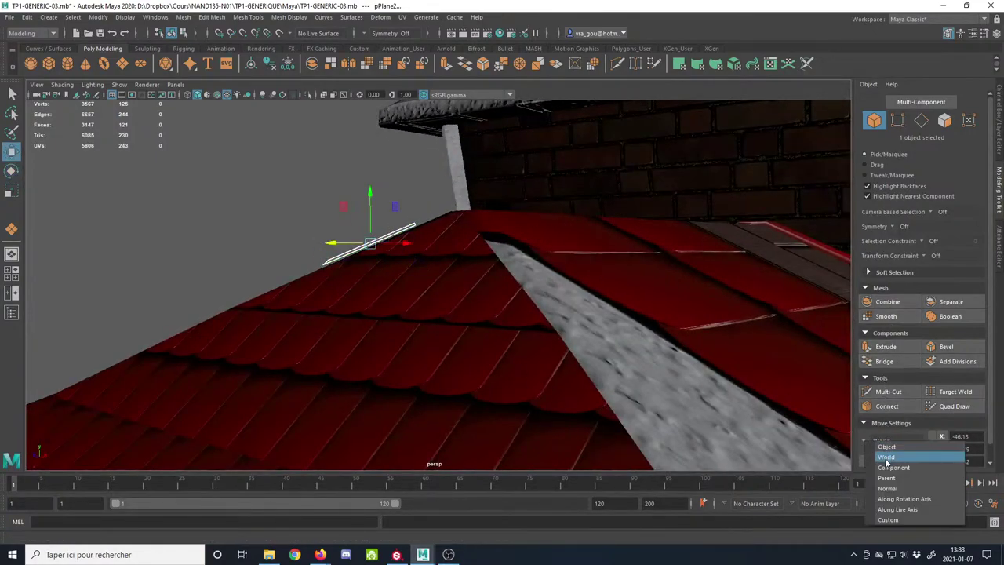
click(886, 446)
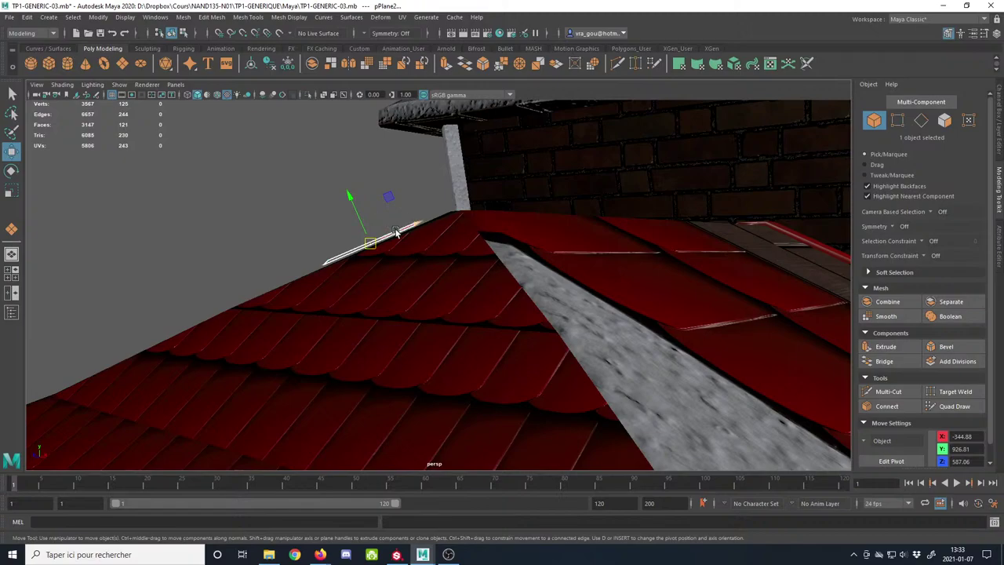
drag(396, 232, 420, 231)
alt+drag(472, 251, 394, 220)
alt+middle_drag(476, 233, 437, 249)
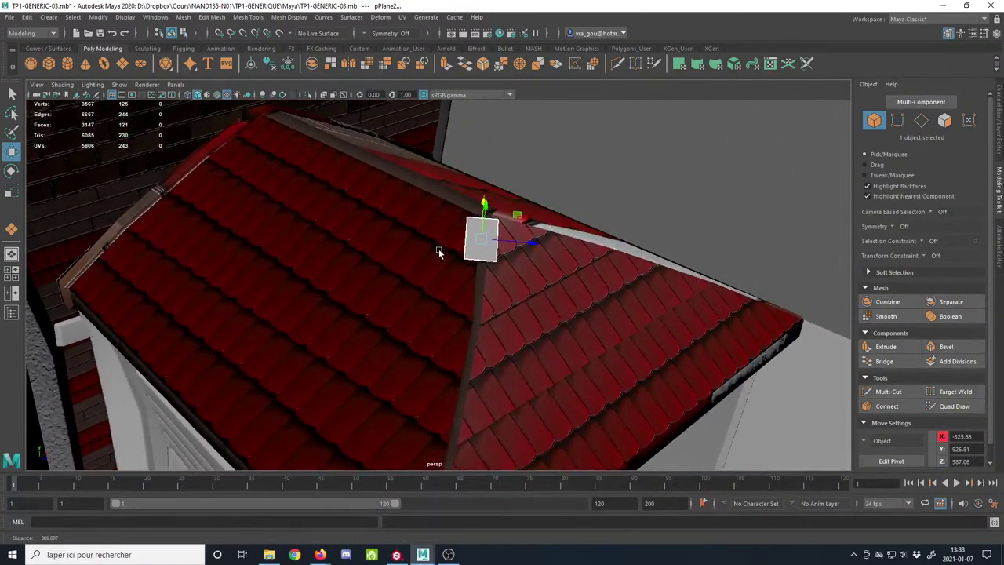
Step: Make two Multi-Cut lines on the plane, each from an upper corner to an inner point on the lower edge
alt+right_drag(437, 250, 742, 260)
click(921, 124)
alt+right_drag(510, 287, 569, 288)
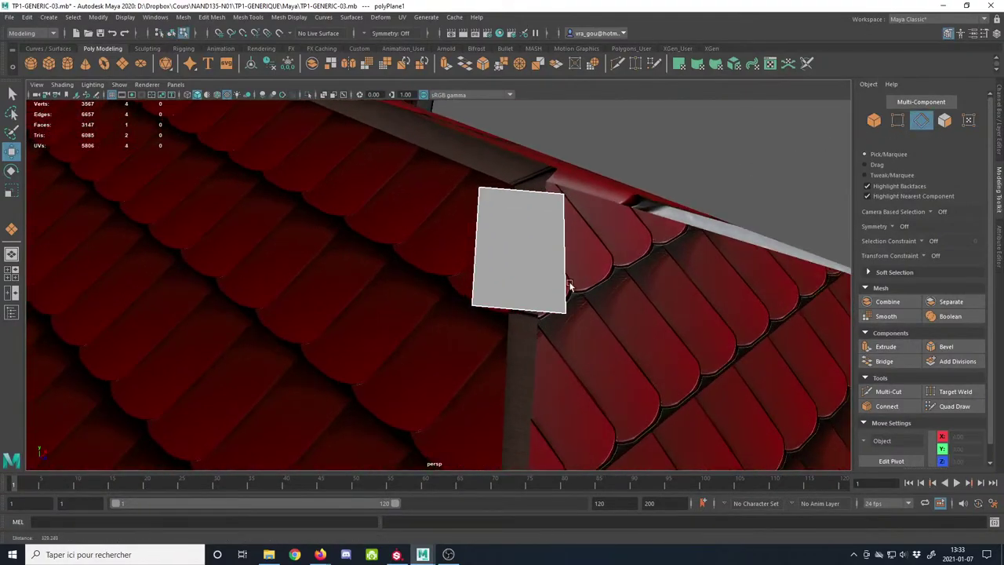
alt+middle_drag(569, 287, 525, 335)
click(899, 125)
alt+middle_drag(629, 257, 622, 264)
alt+right_drag(622, 264, 747, 341)
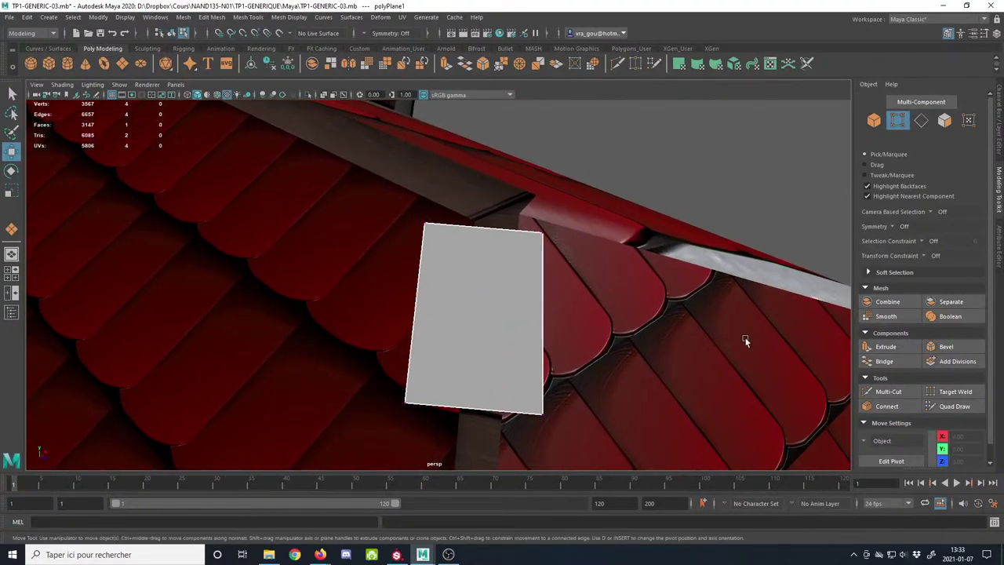
click(887, 392)
click(425, 225)
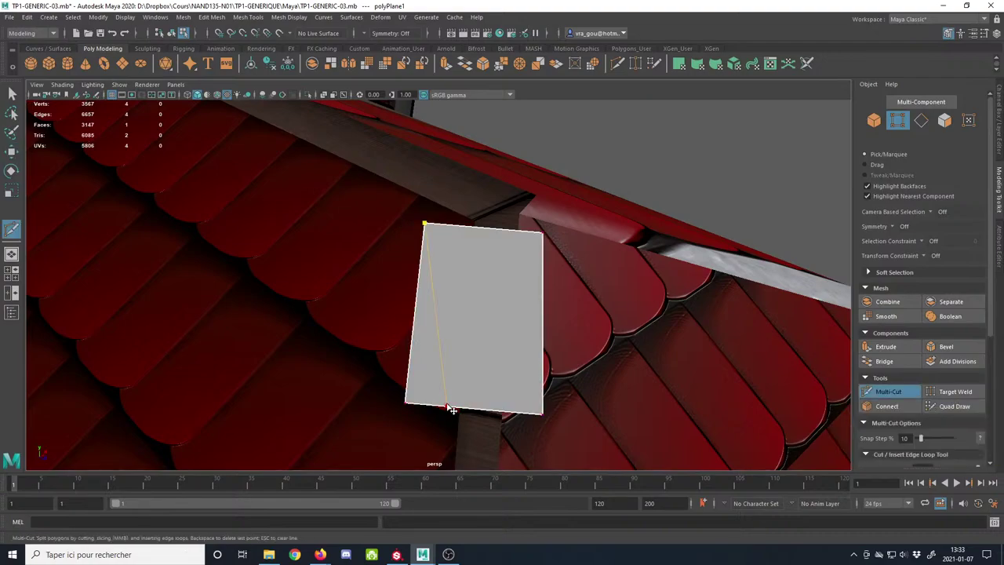
click(451, 409)
key(Return)
click(543, 234)
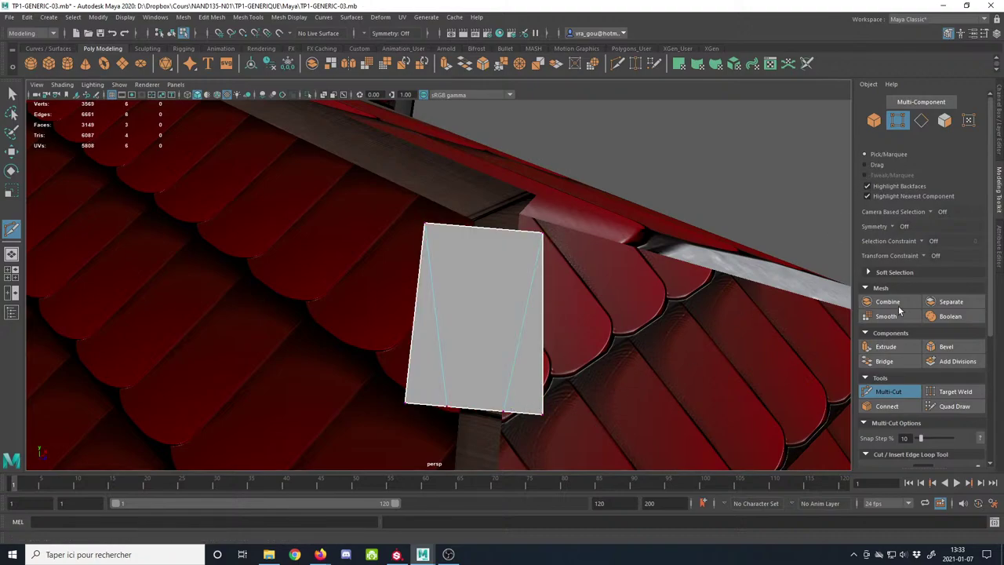
Step: Slide the plane's two lower corner vertices up its sides with the Edge Slide constraint, and turn the constraint off
key(q)
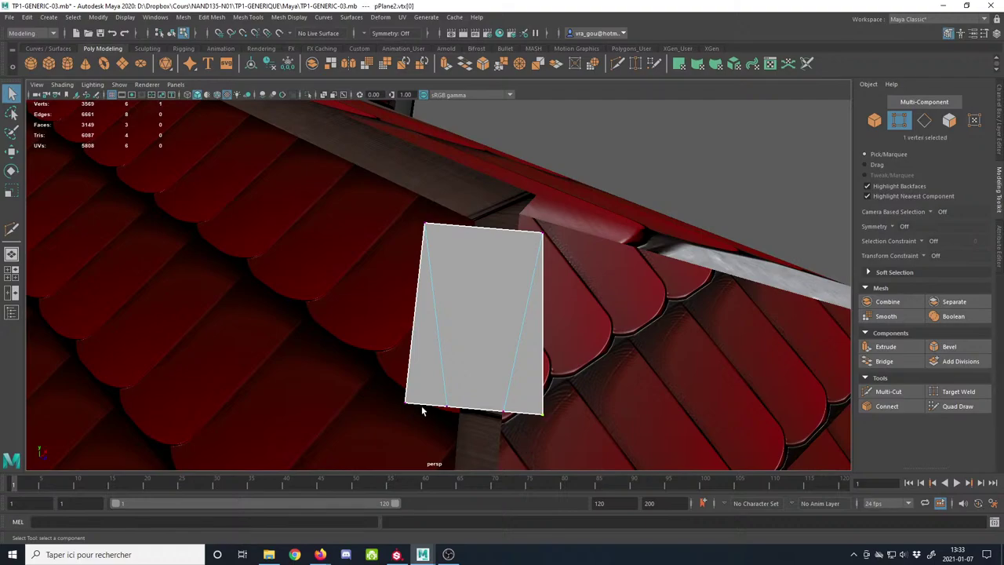
key(w)
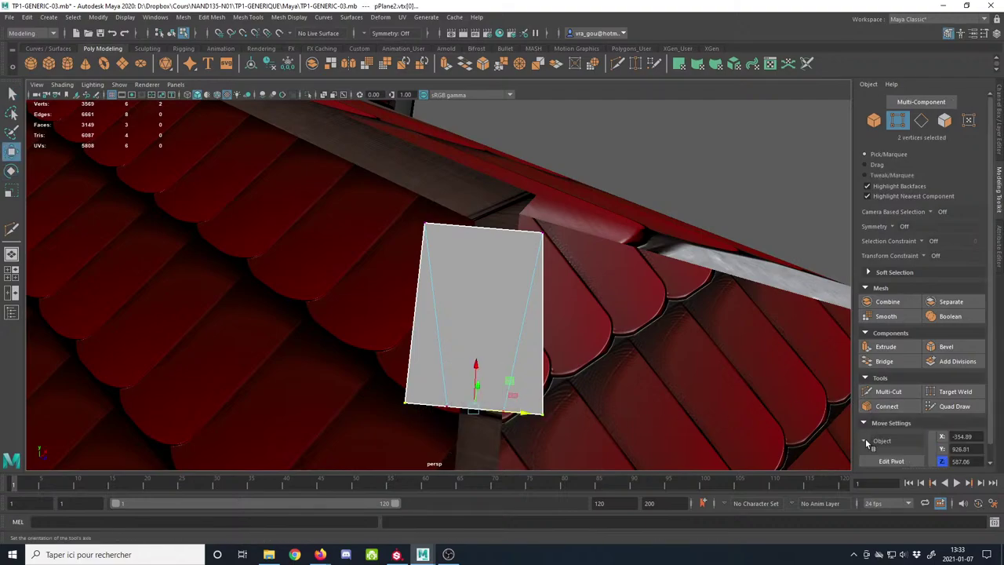
scroll(901, 335, down, 1)
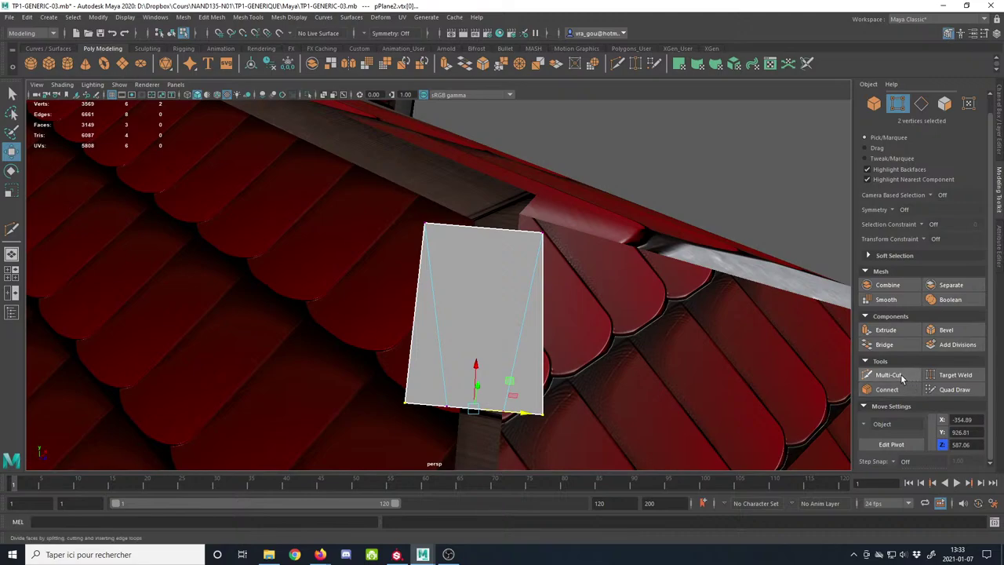
click(545, 415)
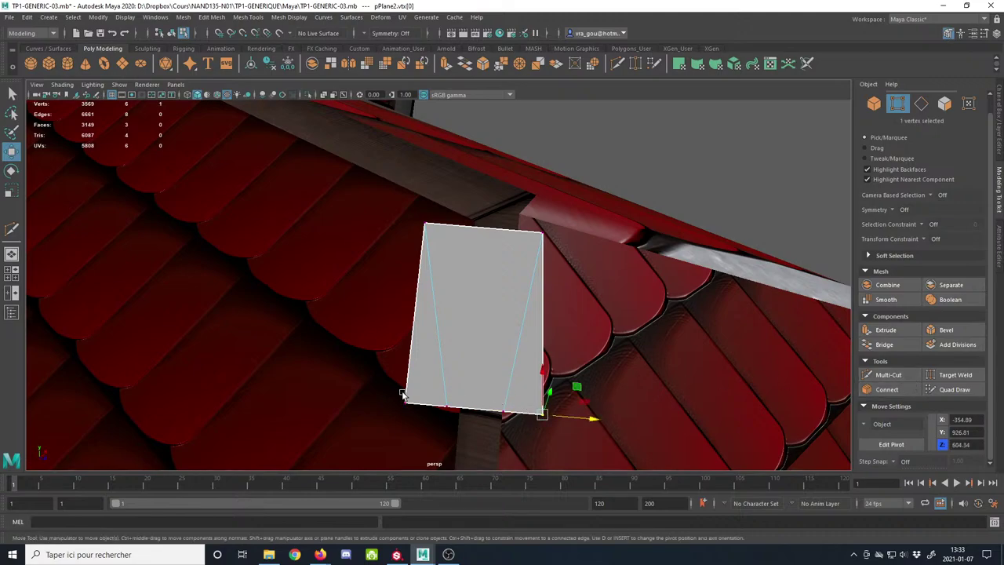
alt+drag(499, 400, 547, 375)
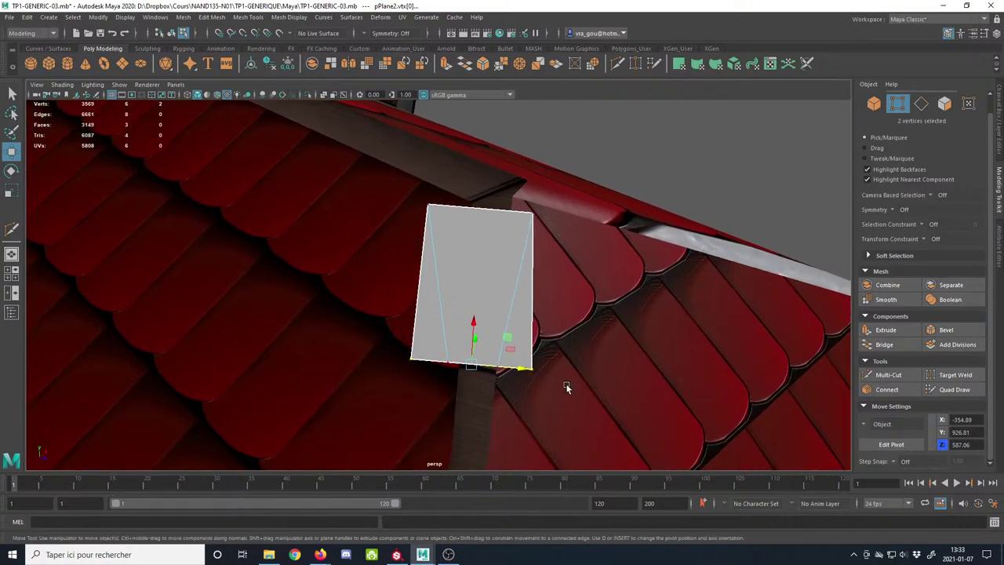
alt+drag(567, 387, 76, 175)
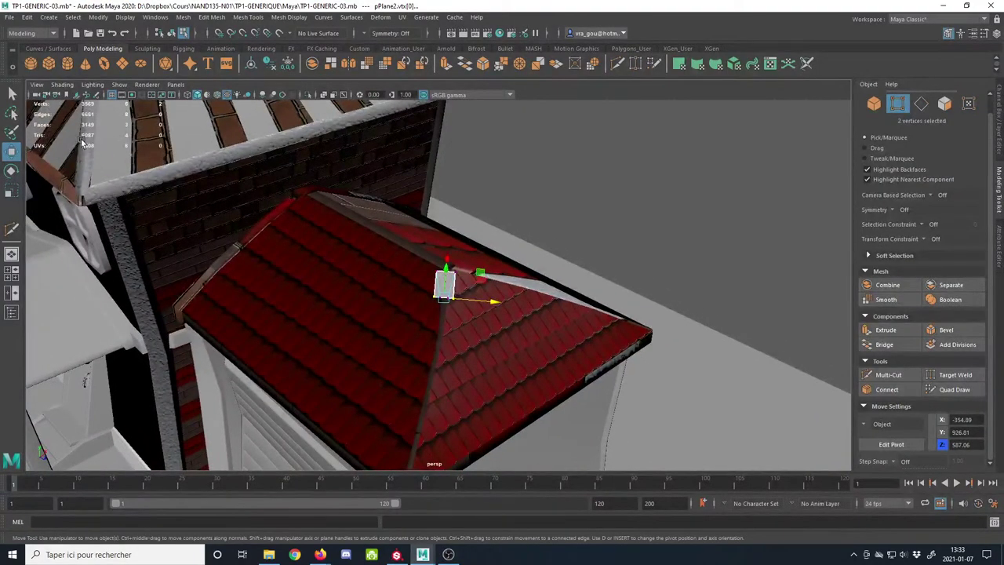
alt+right_drag(271, 216, 496, 392)
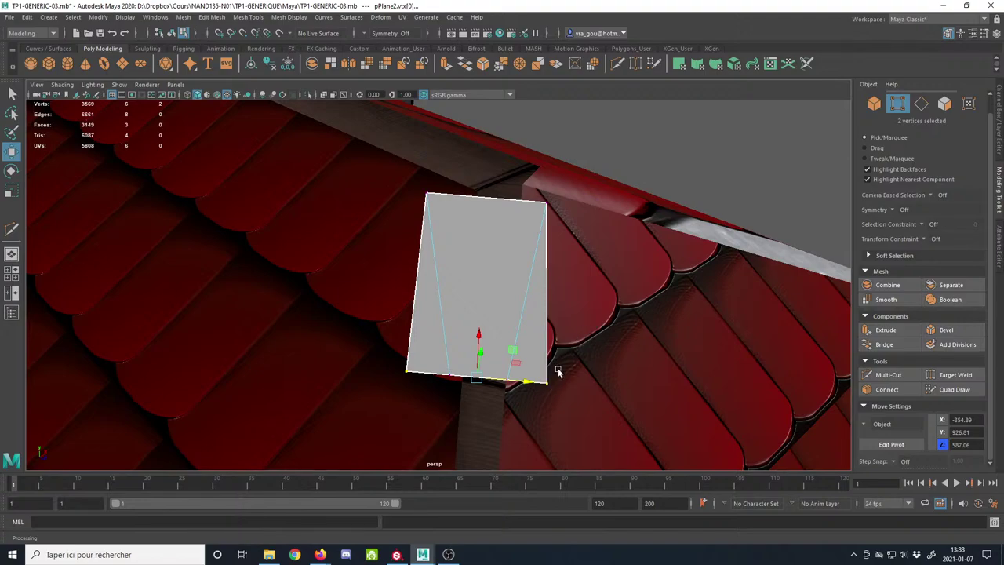
alt+drag(505, 306, 441, 325)
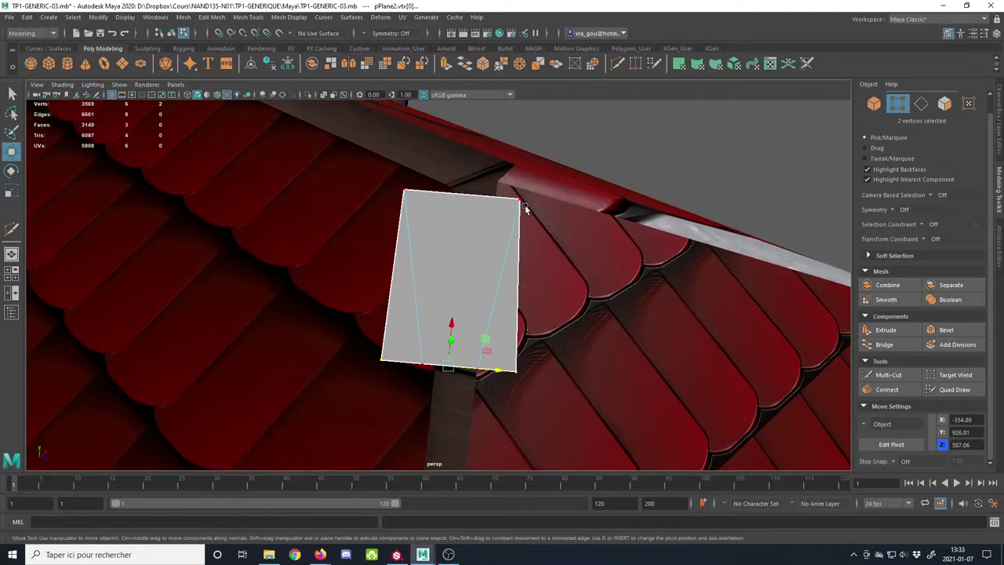
click(927, 238)
click(945, 256)
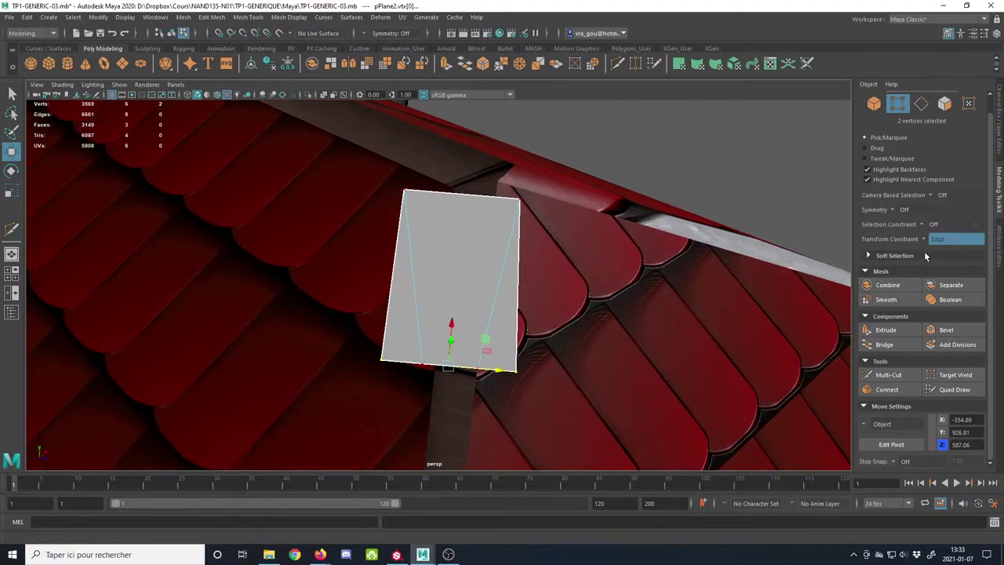
alt+drag(516, 329, 455, 321)
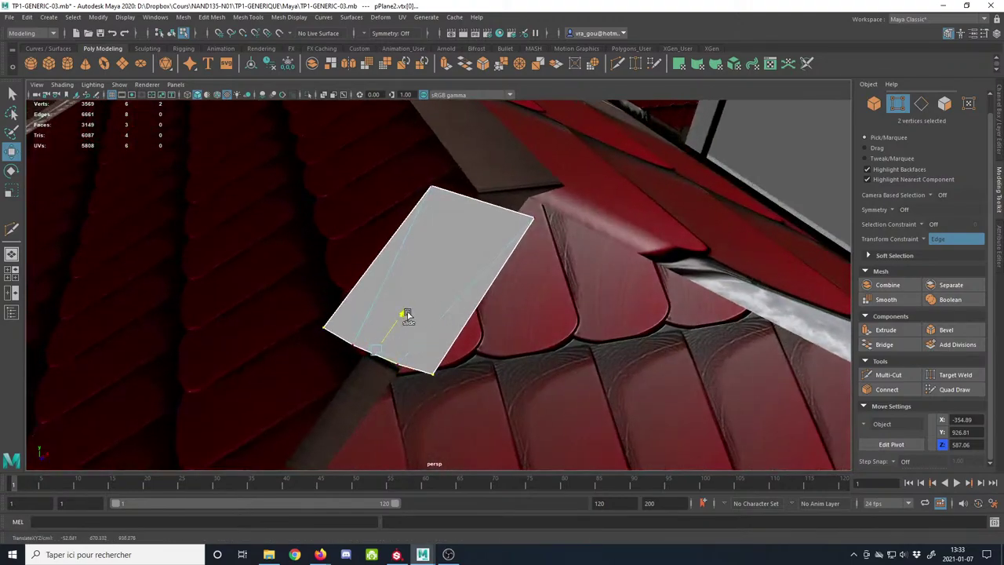
click(926, 239)
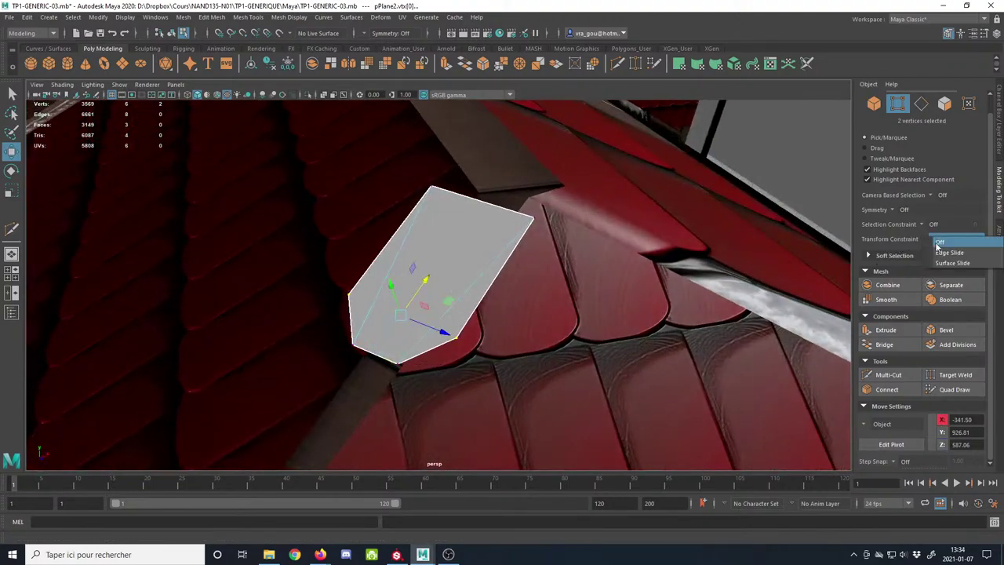
click(938, 241)
Step: Return to object selection and assign the roof's existing generic texture material to the tile-shaped plane
scroll(571, 243, down, 3)
alt+drag(571, 243, 634, 246)
click(874, 105)
alt+drag(777, 160, 711, 126)
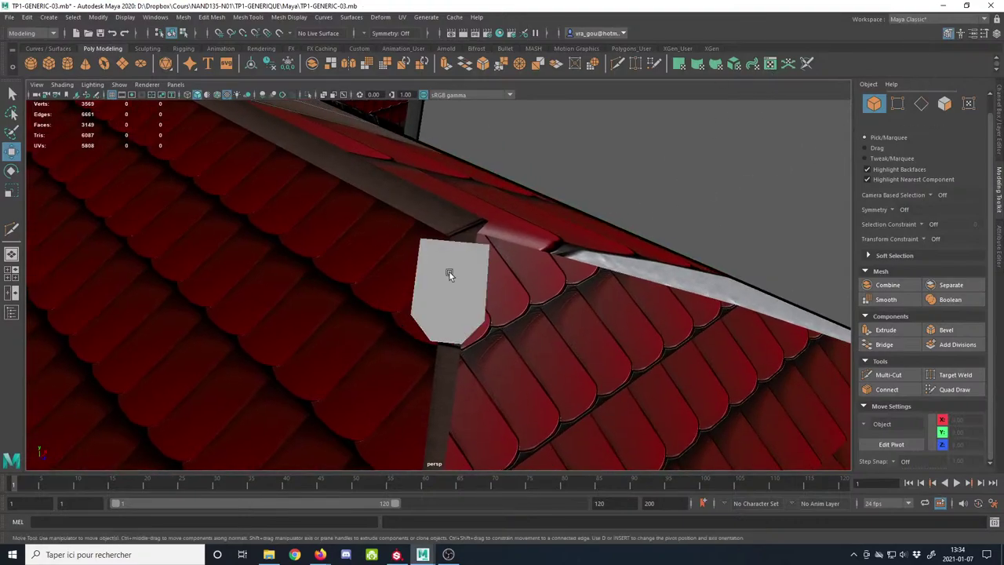
right_drag(449, 272, 521, 559)
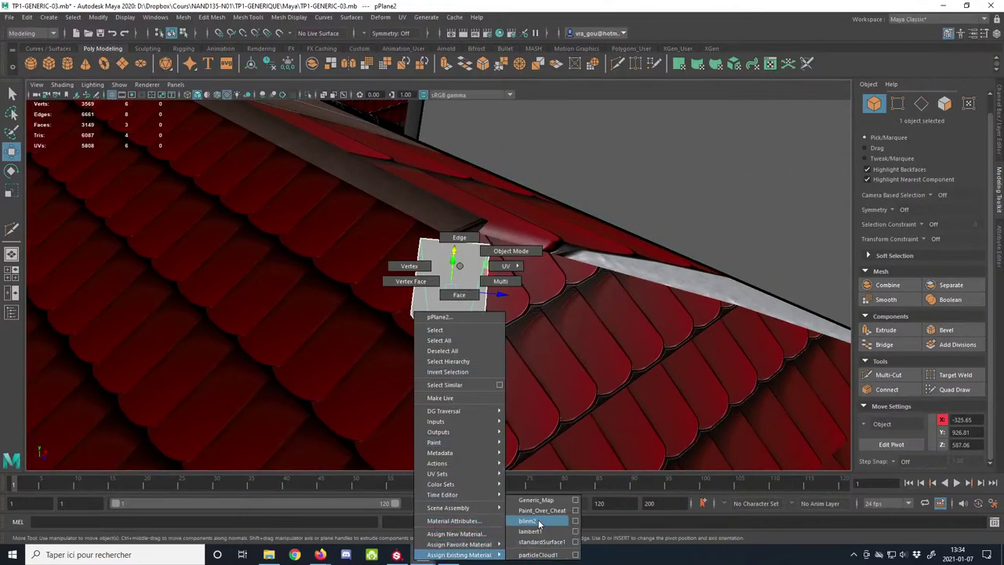
mouse_move(539, 525)
right_down()
mouse_move(537, 506)
mouse_move(540, 515)
right_up()
scroll(495, 434, up, 3)
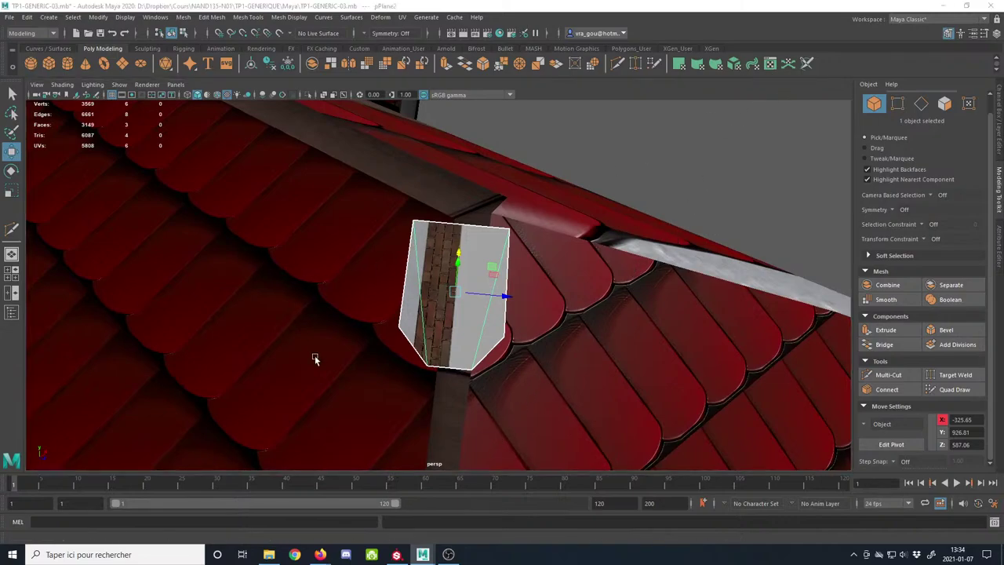
Step: Open the UV Editor and UV Toolkit, select all three faces of the plane and unfold their UVs
scroll(314, 359, down, 3)
drag(0, 118, 520, 92)
alt+right_drag(506, 165, 108, 154)
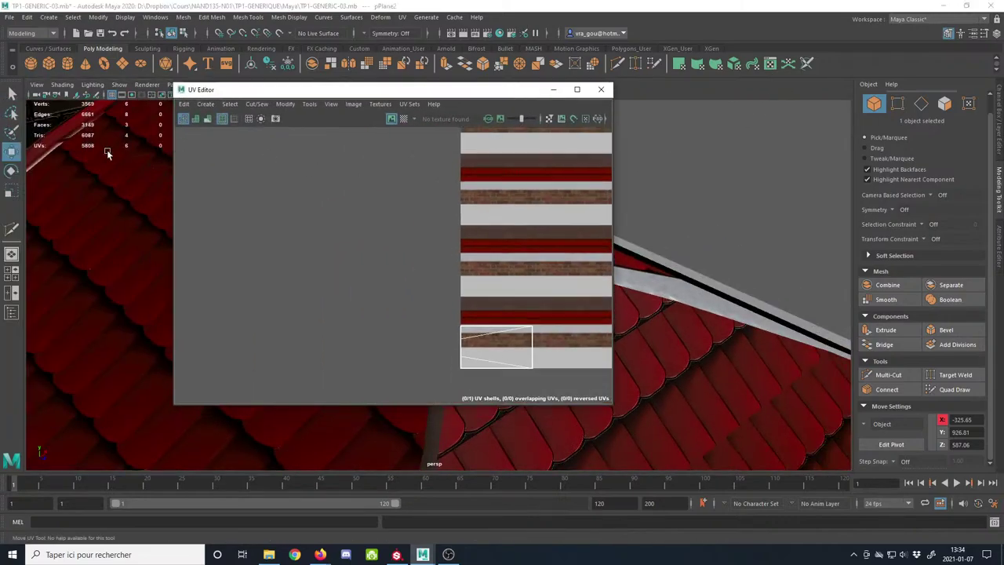
alt+middle_drag(439, 268, 281, 185)
click(945, 103)
drag(249, 213, 436, 339)
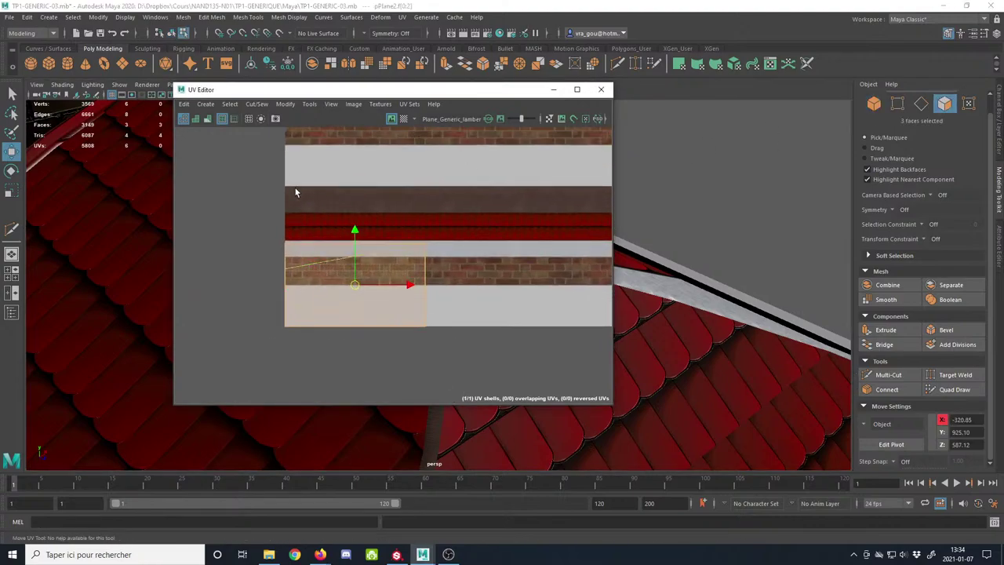
click(601, 89)
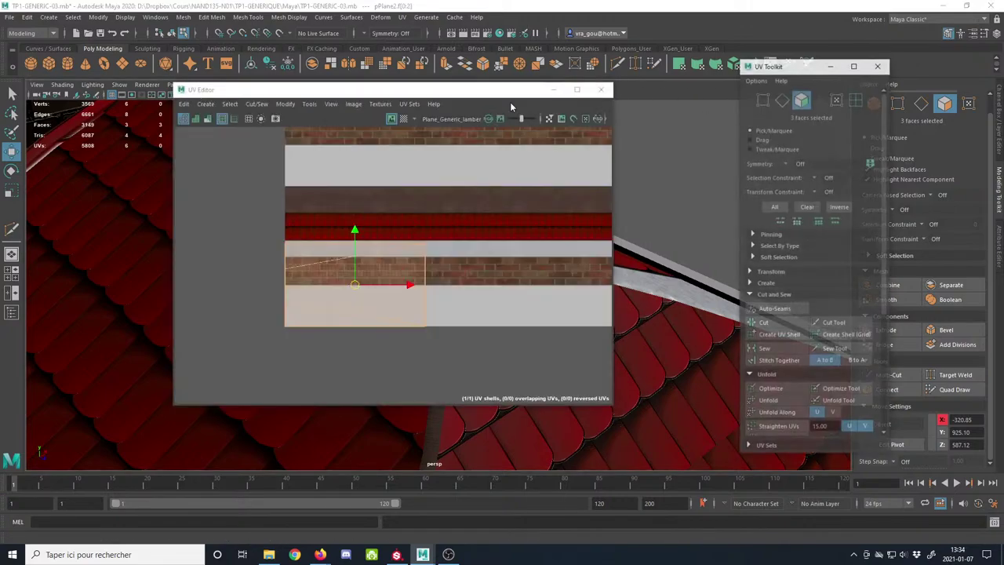
drag(393, 88, 295, 88)
click(762, 372)
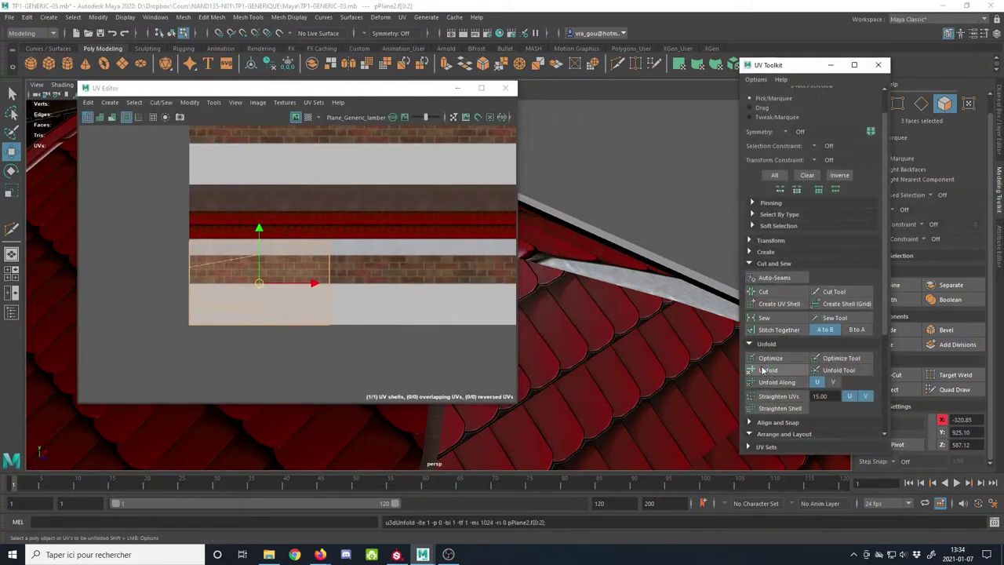
scroll(312, 308, down, 1)
Step: Rotate the plane's UV shell upright, scale it down and fit it over a single red tile
key(e)
drag(310, 267, 240, 233)
key(r)
drag(266, 286, 224, 288)
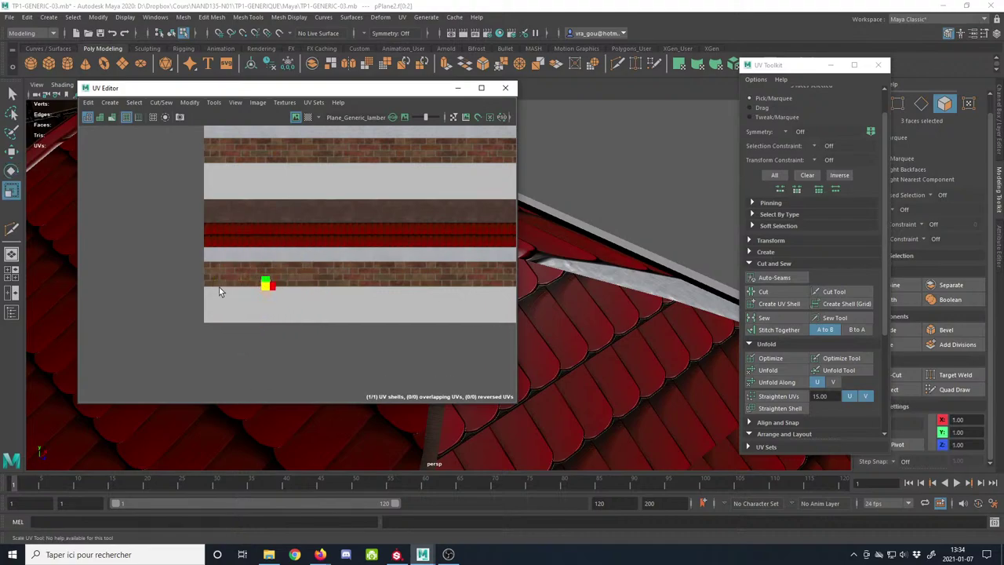
key(w)
scroll(267, 241, up, 10)
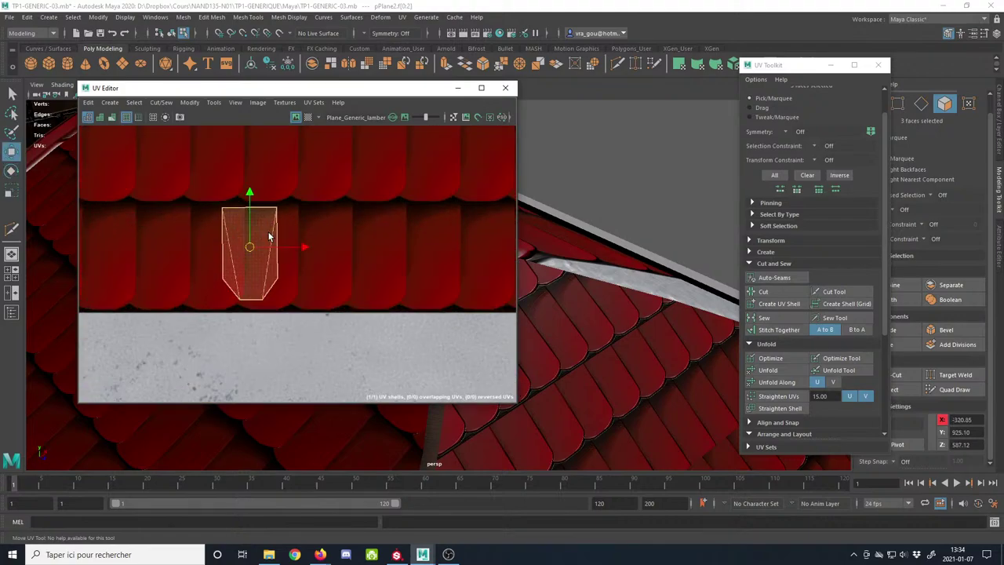
drag(283, 262, 282, 263)
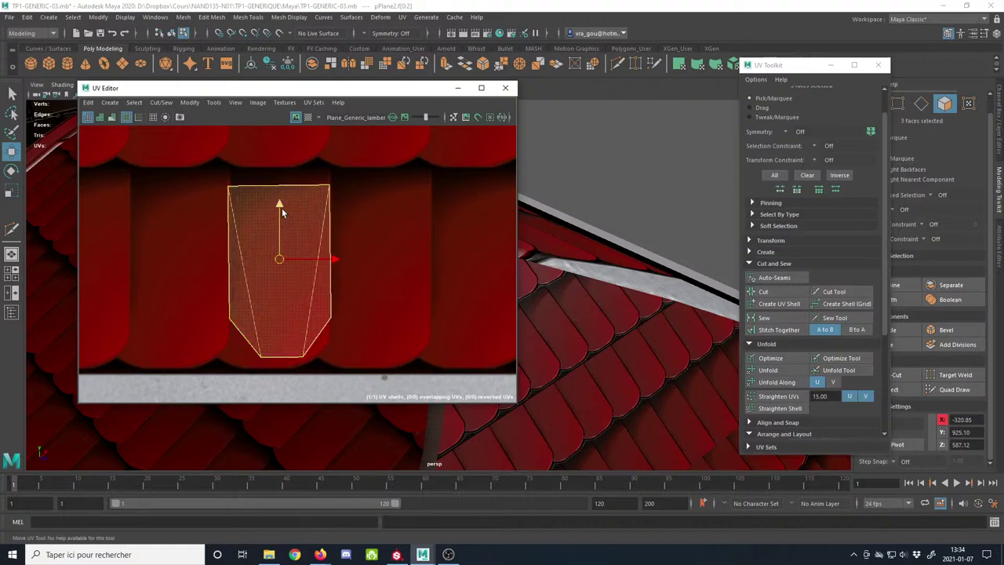
Step: Select the plane's two lower side vertices and move them down the slope to shorten the angled corners
drag(373, 92, 308, 62)
alt+drag(495, 225, 616, 349)
click(898, 105)
click(628, 312)
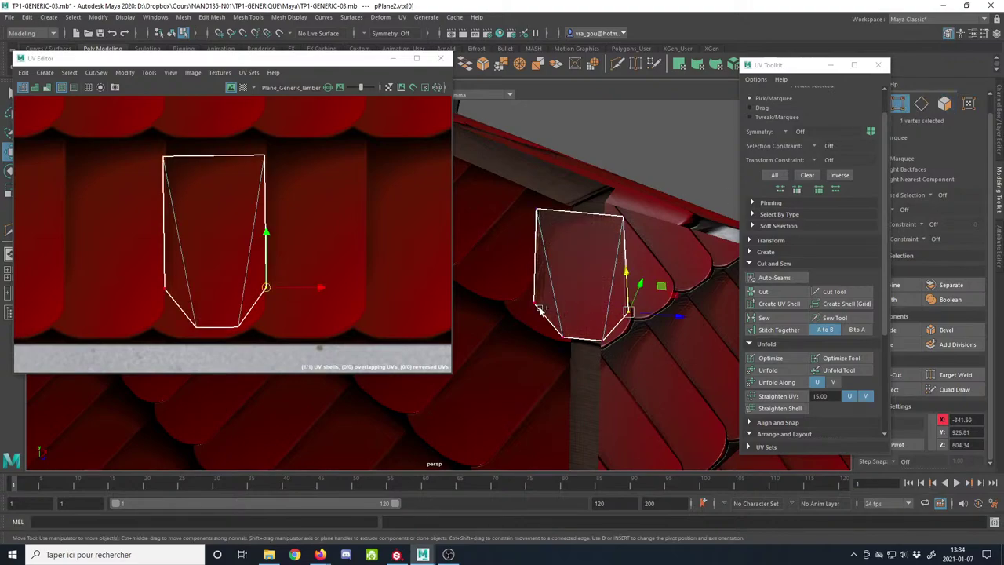
alt+drag(551, 335, 572, 269)
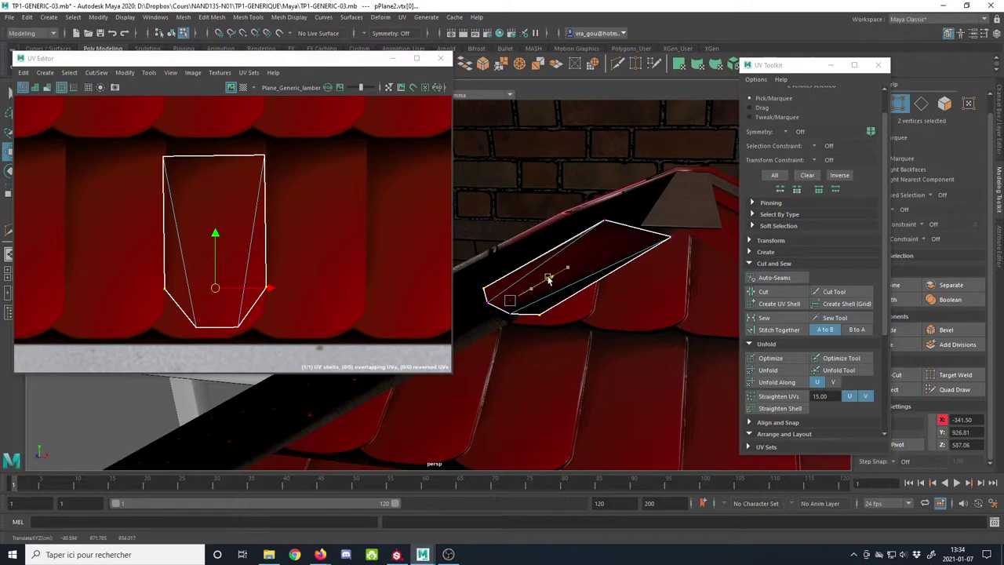
drag(800, 65, 744, 69)
click(875, 104)
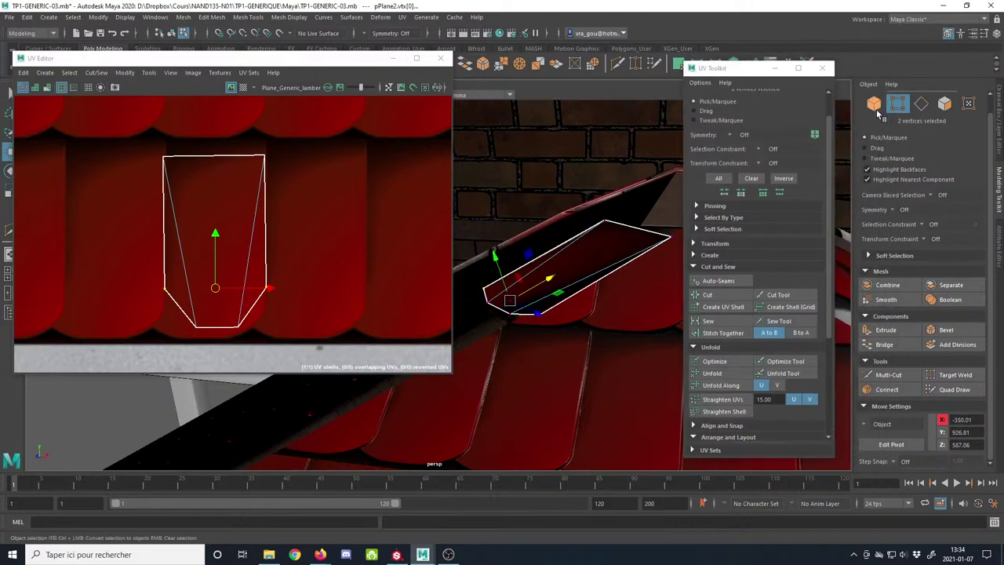
Step: Unfold the UVs of the plane's three faces again and shift the shell onto the neighbouring red tile
scroll(250, 230, down, 1)
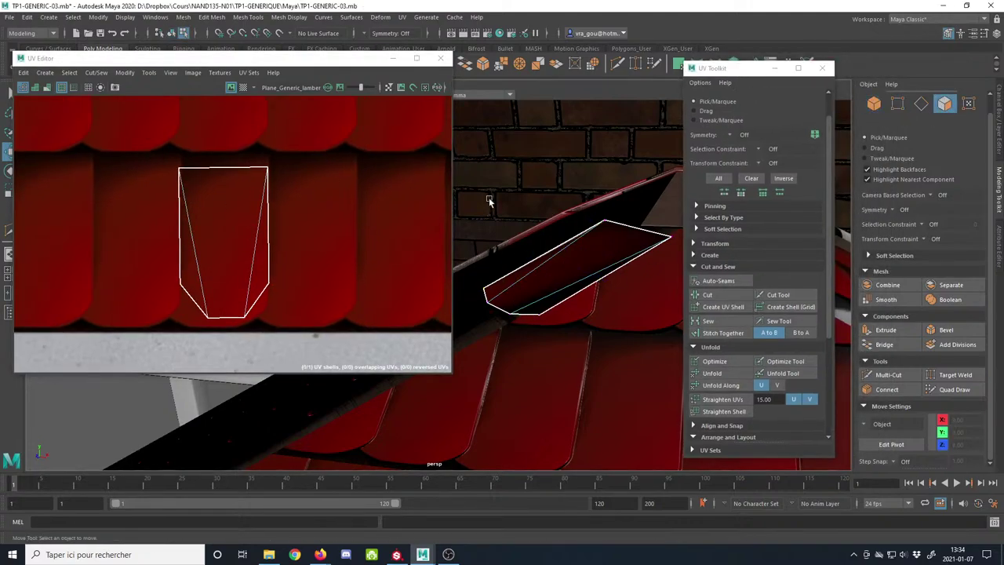
click(944, 104)
click(712, 373)
scroll(251, 251, down, 1)
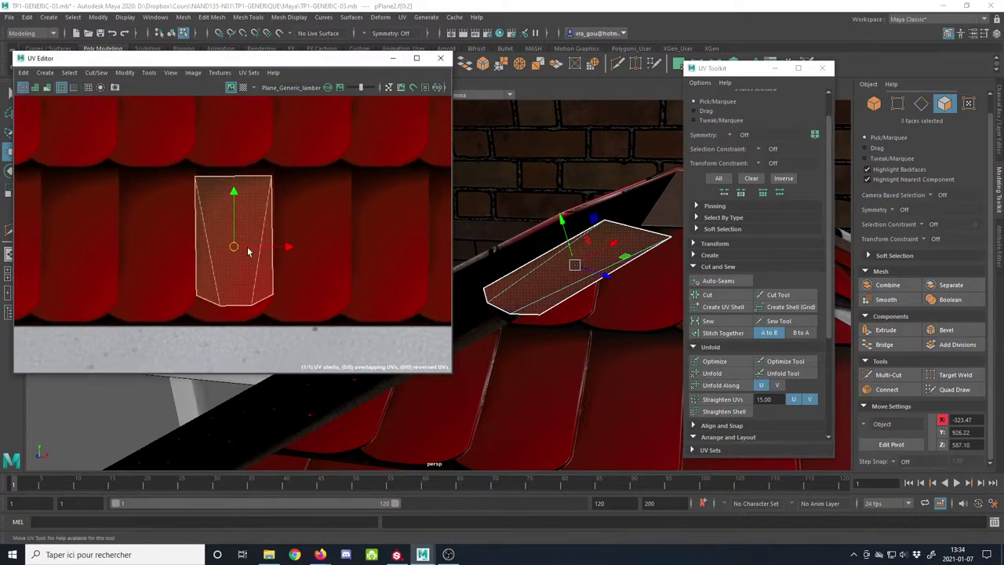
drag(235, 250, 313, 260)
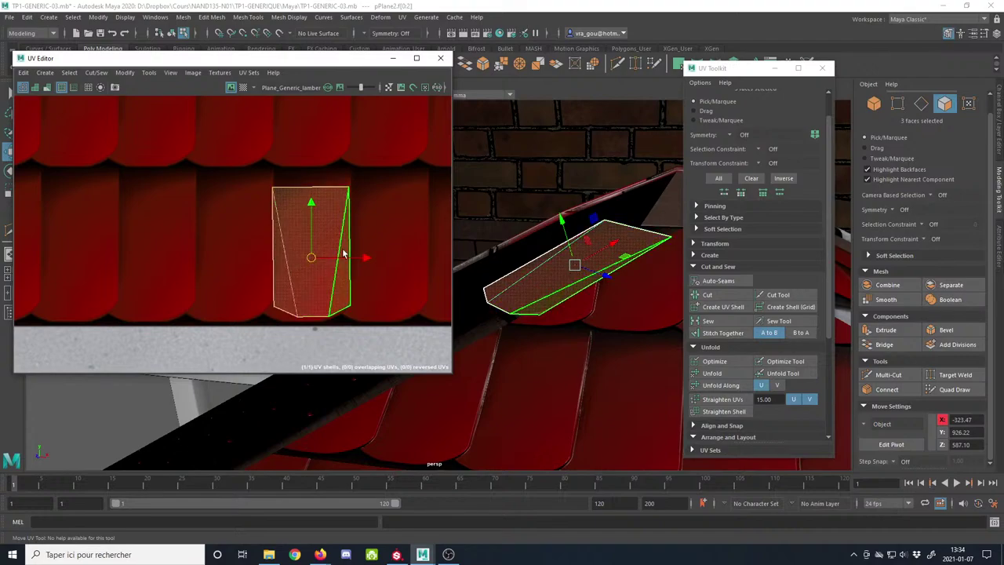
Step: Orient the plane's UV shell, narrow it slightly and shift it up within the red tile, then close the UV Editor and UV Toolkit
click(728, 437)
scroll(725, 426, down, 3)
click(719, 343)
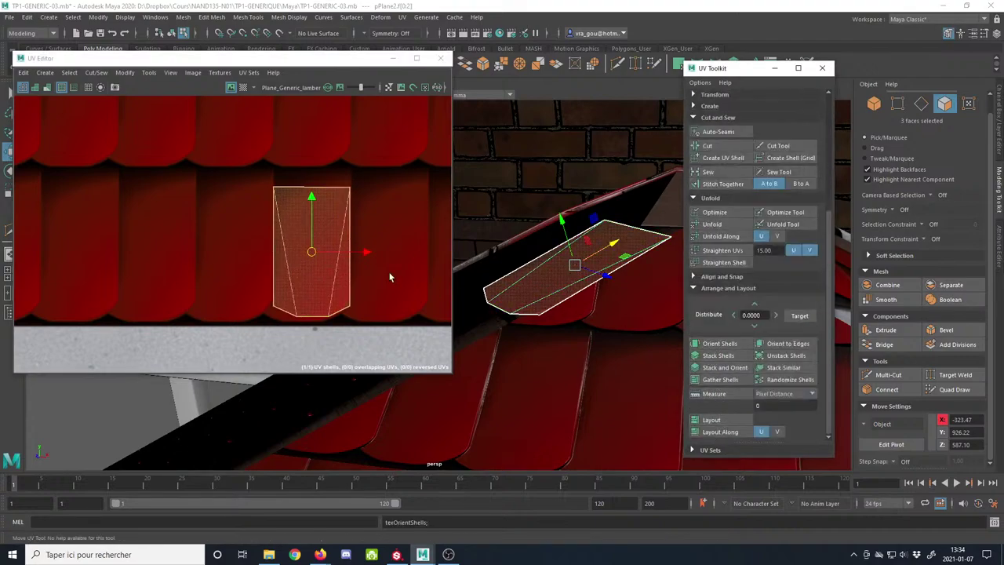
key(r)
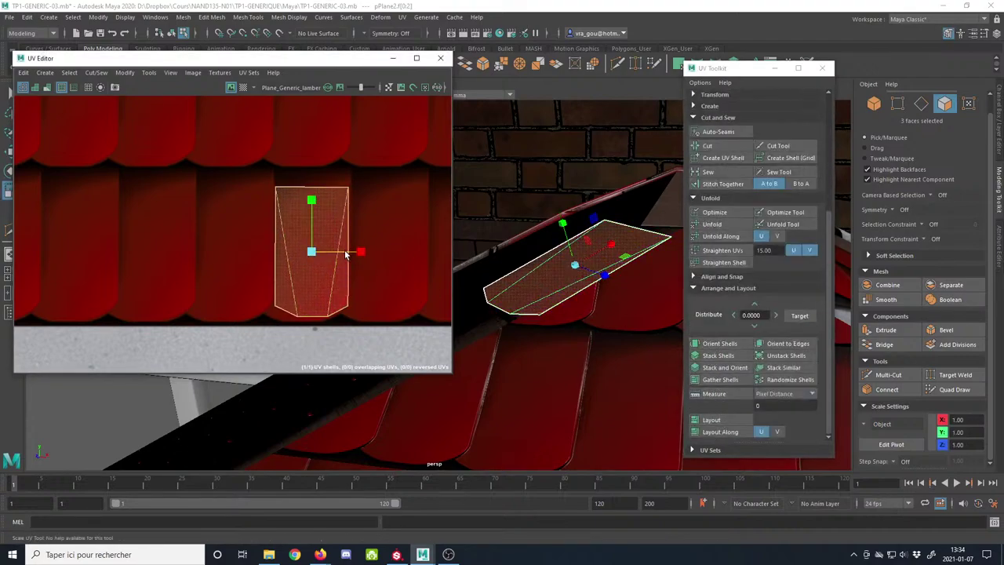
key(w)
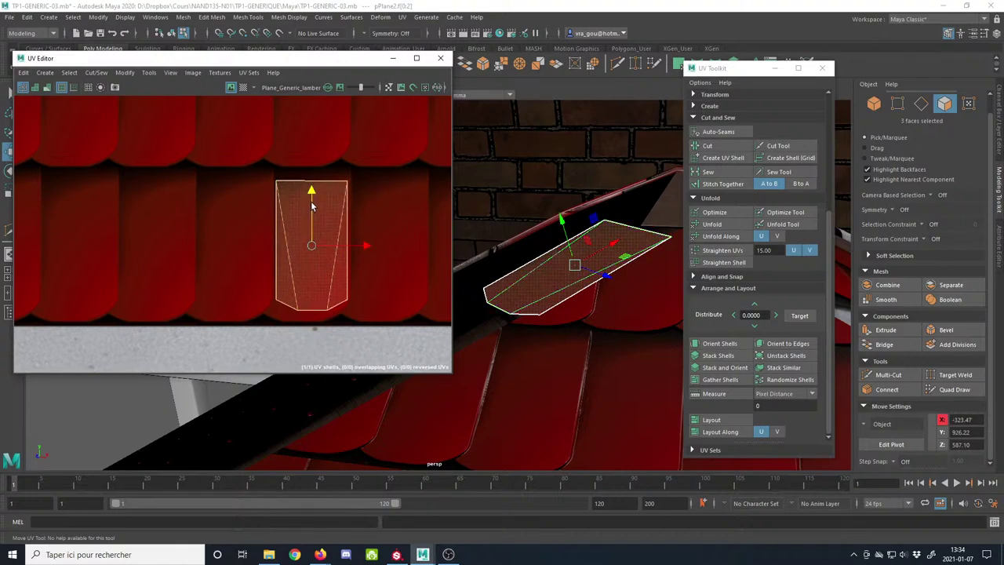
alt+drag(542, 291, 578, 308)
click(438, 60)
click(874, 103)
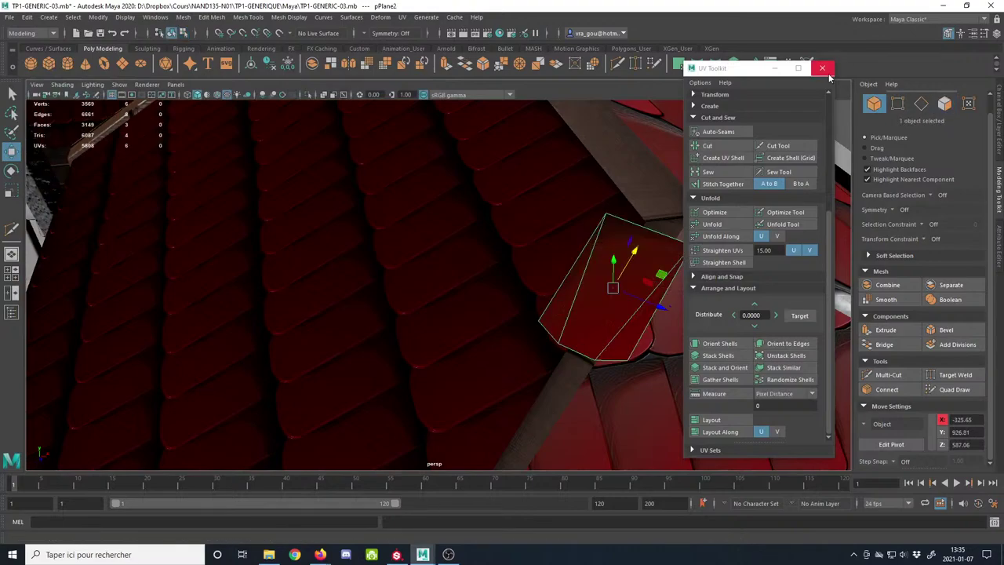
click(824, 70)
Step: Select the hip tile plane's two lower outer corner vertices and lower them towards the roof tiles on either side
alt+middle_drag(758, 214, 682, 188)
click(922, 104)
alt+drag(647, 302, 586, 252)
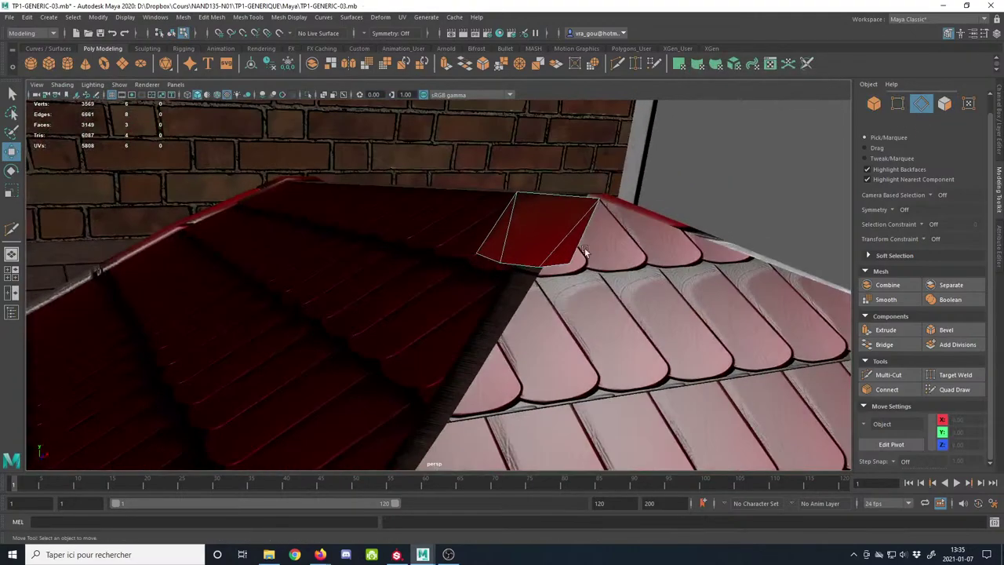
click(573, 267)
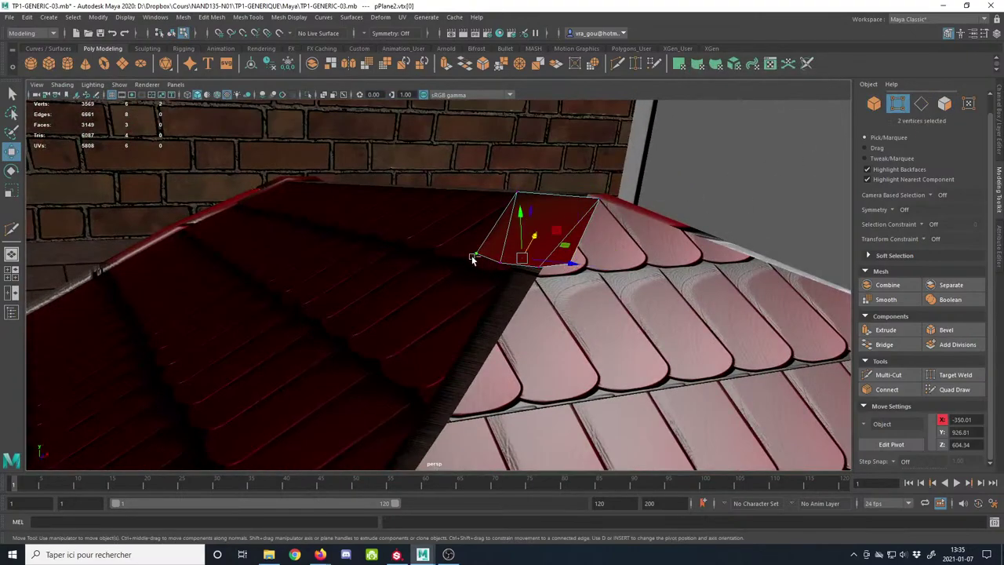
alt+drag(472, 258, 551, 209)
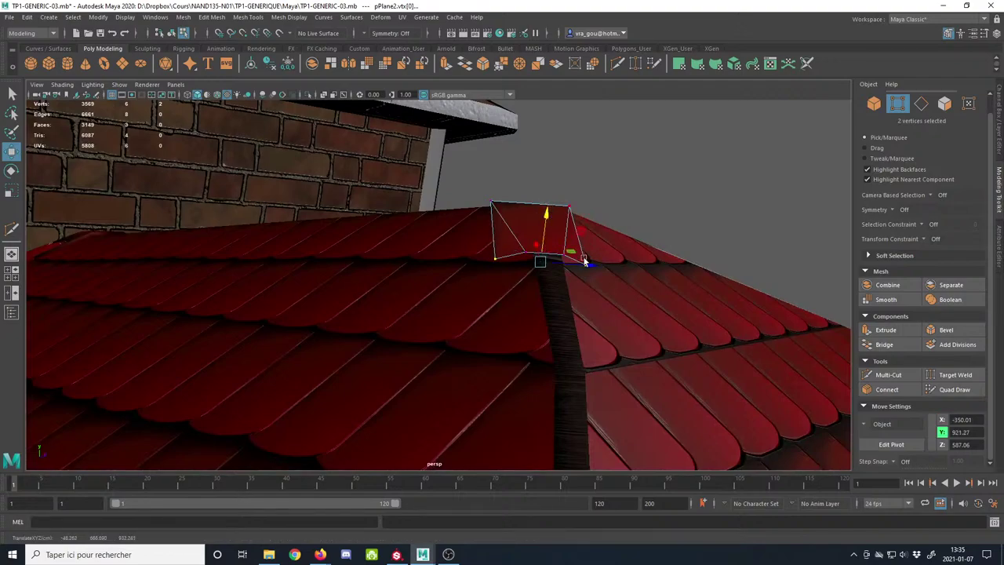
alt+drag(583, 259, 484, 293)
Step: Duplicate the hip tile plane down the slope and lower the copy slightly towards the roof
click(875, 107)
alt+right_drag(549, 228, 488, 234)
alt+middle_drag(488, 234, 539, 188)
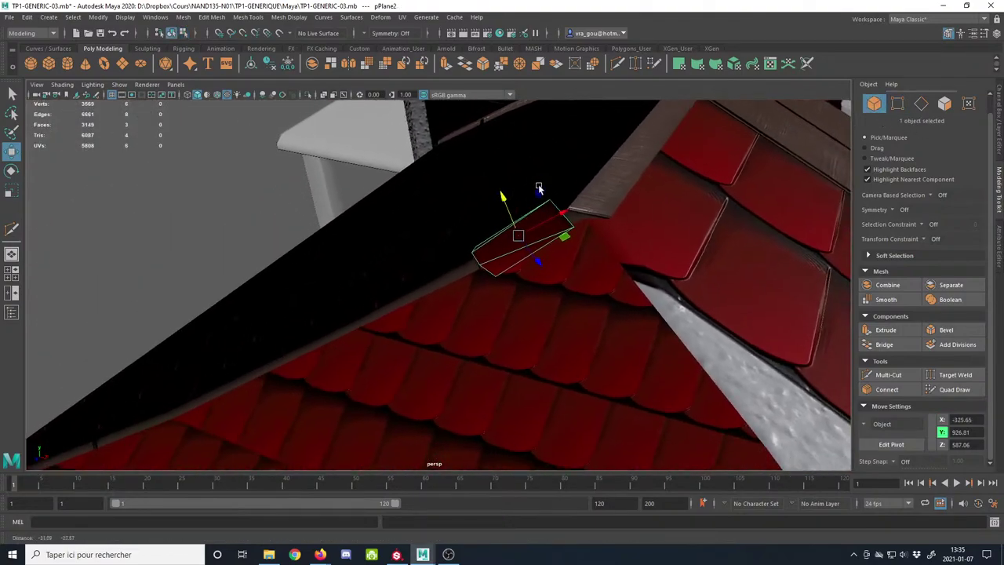
alt+drag(539, 189, 460, 219)
shift+drag(552, 188, 455, 228)
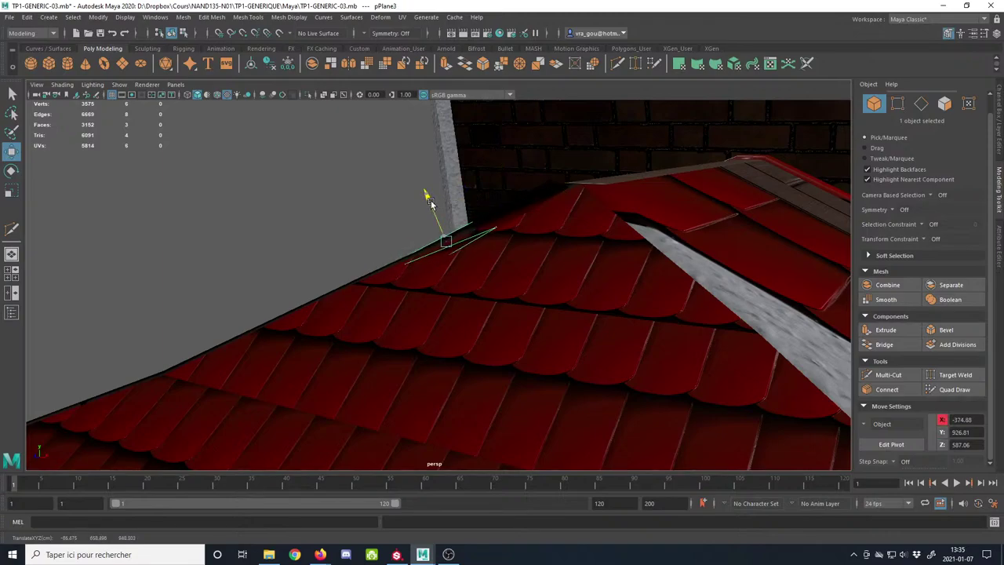
drag(430, 204, 431, 206)
alt+drag(431, 205, 514, 208)
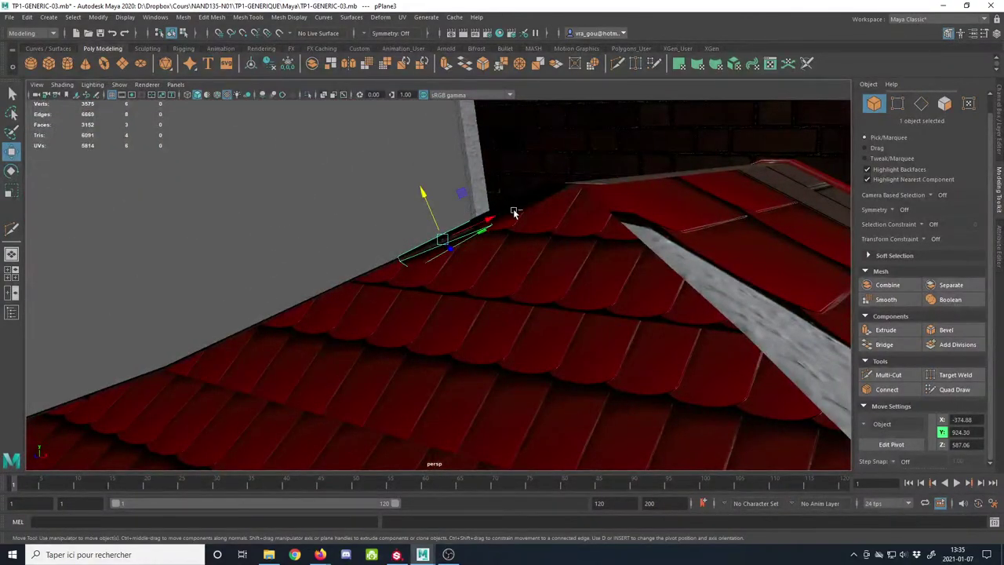
Step: Tilt the original tile plane at the top of the hip slightly
click(514, 210)
key(e)
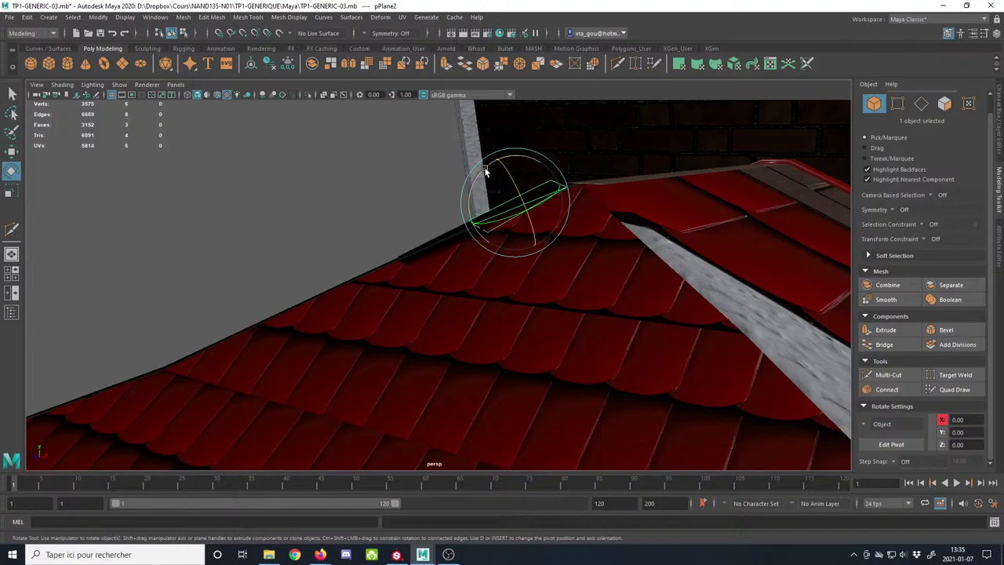
drag(485, 171, 487, 168)
Step: Rotate the copied tile plane to follow the hip's slope and position it against the upper tile's lower end
click(433, 237)
click(432, 240)
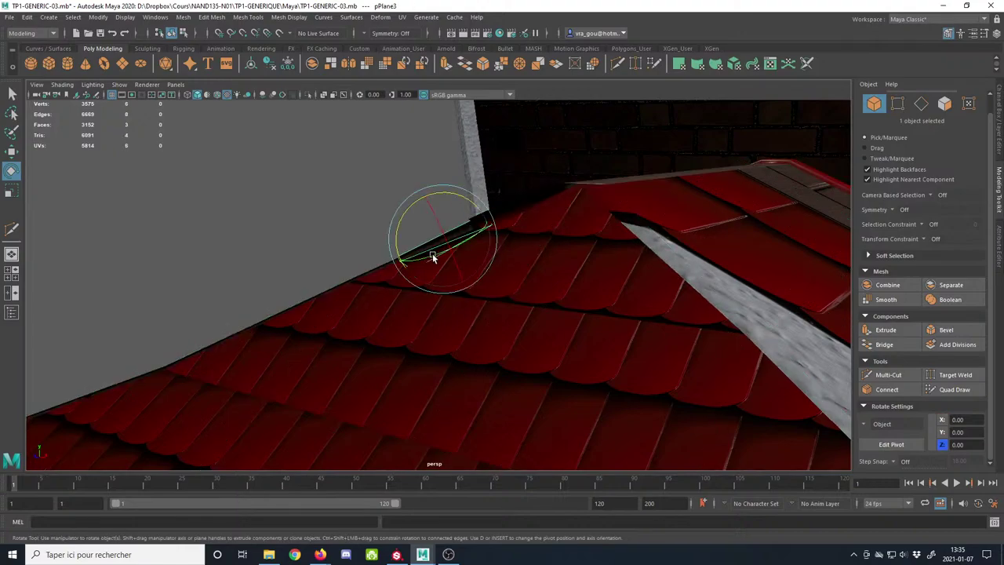
drag(409, 207, 429, 202)
key(w)
alt+drag(429, 201, 504, 252)
alt+middle_drag(504, 252, 472, 303)
alt+right_drag(472, 302, 598, 363)
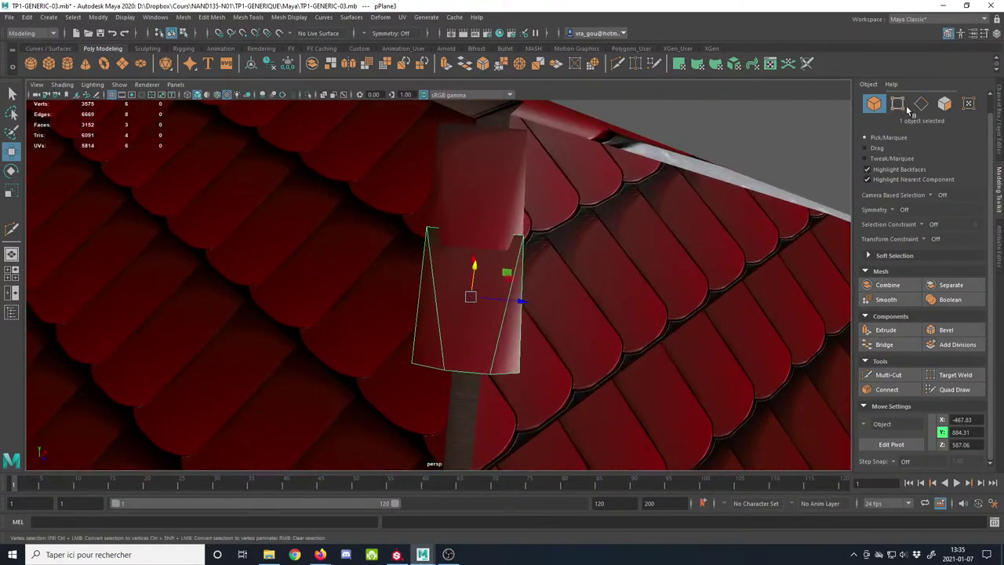
Step: Try lowering the copied tile's two upper vertices beneath the tile above, then undo the change
click(900, 106)
shift+click(428, 227)
alt+drag(427, 226, 470, 200)
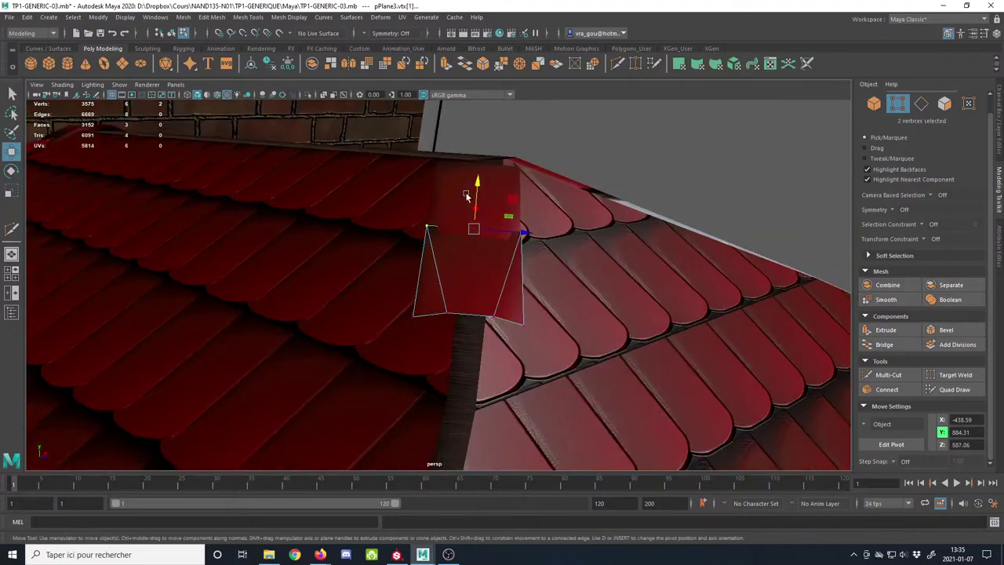
alt+drag(481, 237, 385, 322)
alt+drag(474, 241, 375, 374)
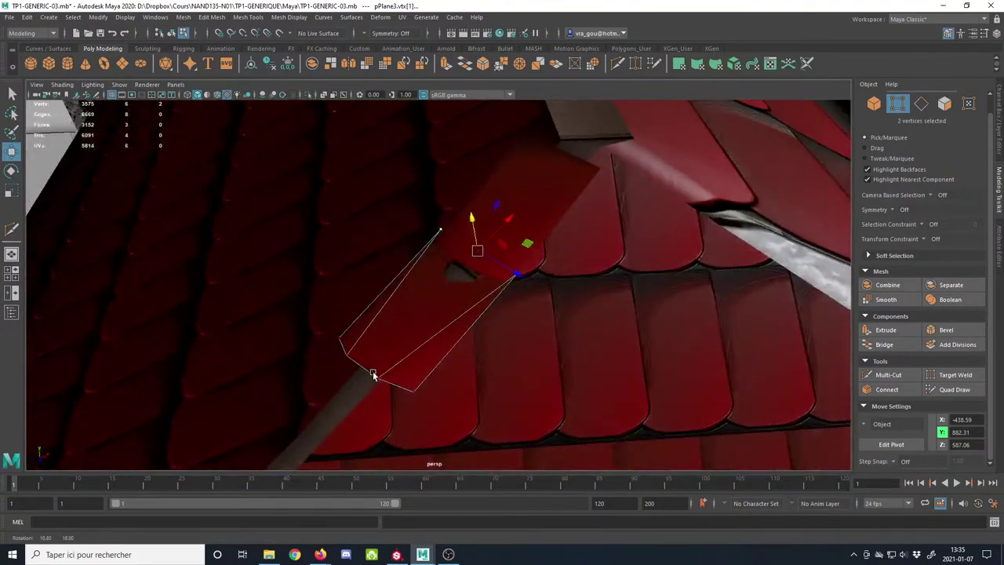
key(ctrl+z)
Step: Raise the top tile plane's two lower side vertices slightly above the roof and return to object selection
alt+drag(496, 366, 506, 308)
alt+drag(565, 209, 587, 316)
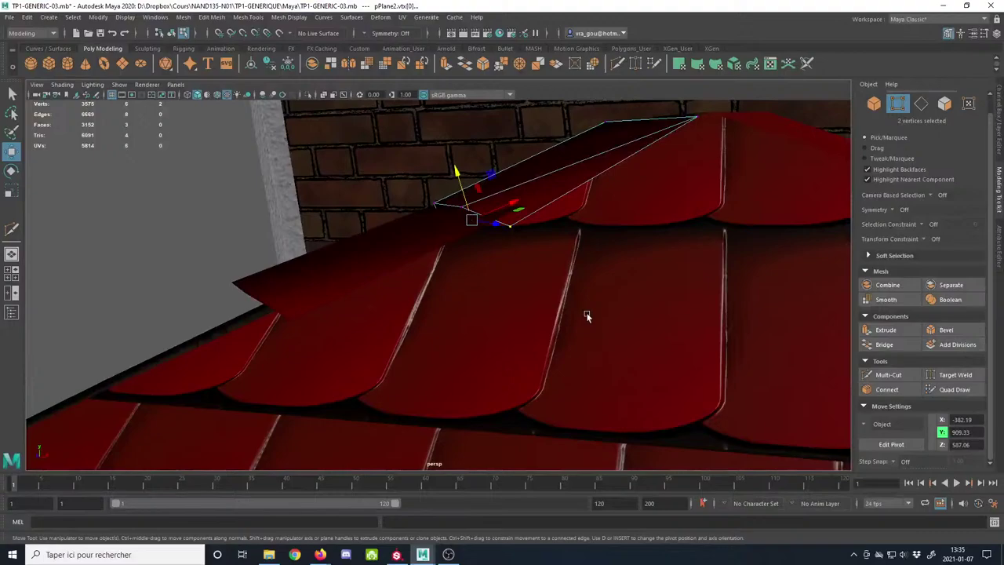
click(512, 229)
alt+drag(512, 228, 422, 232)
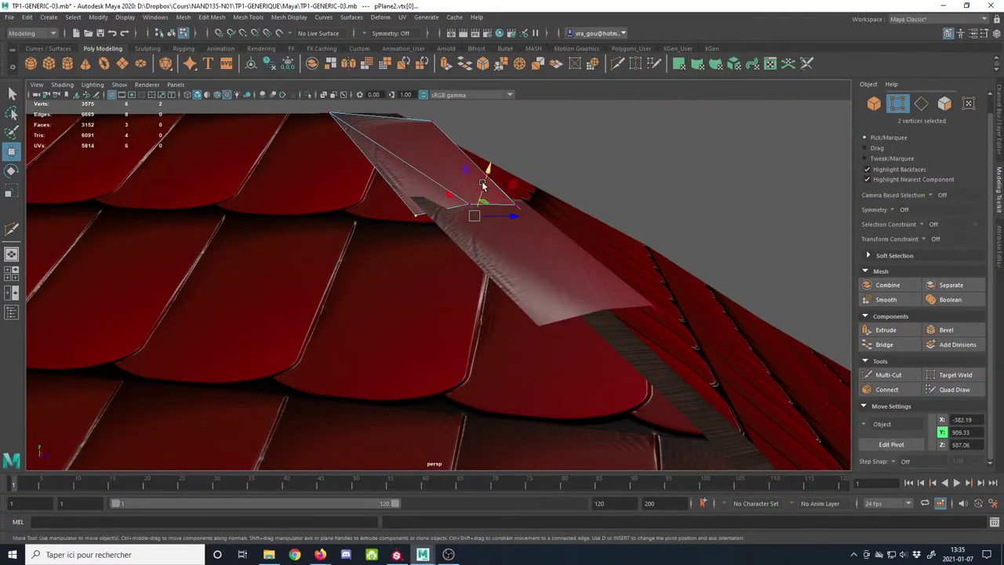
drag(482, 185, 446, 265)
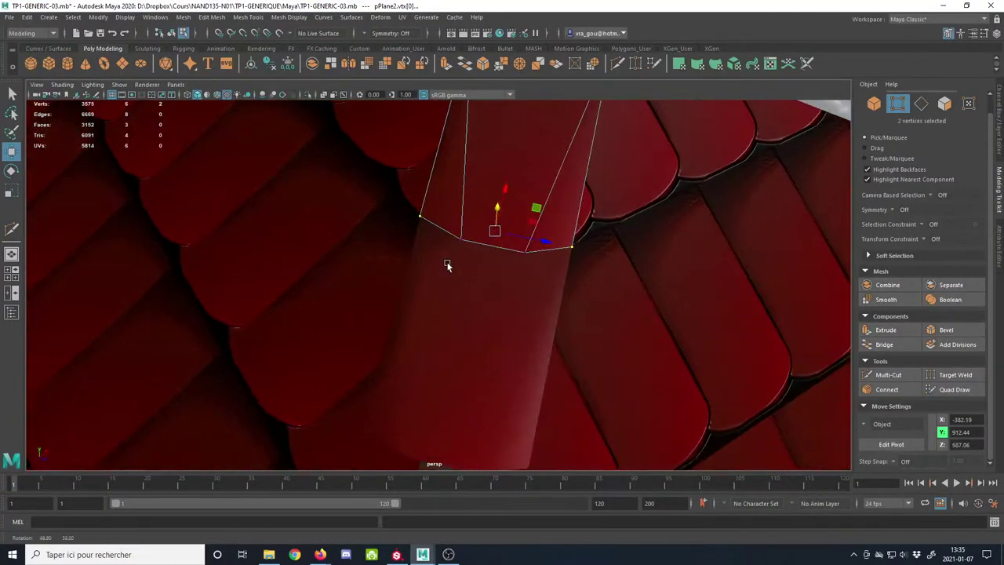
alt+right_drag(446, 265, 172, 243)
alt+drag(172, 243, 278, 231)
click(874, 103)
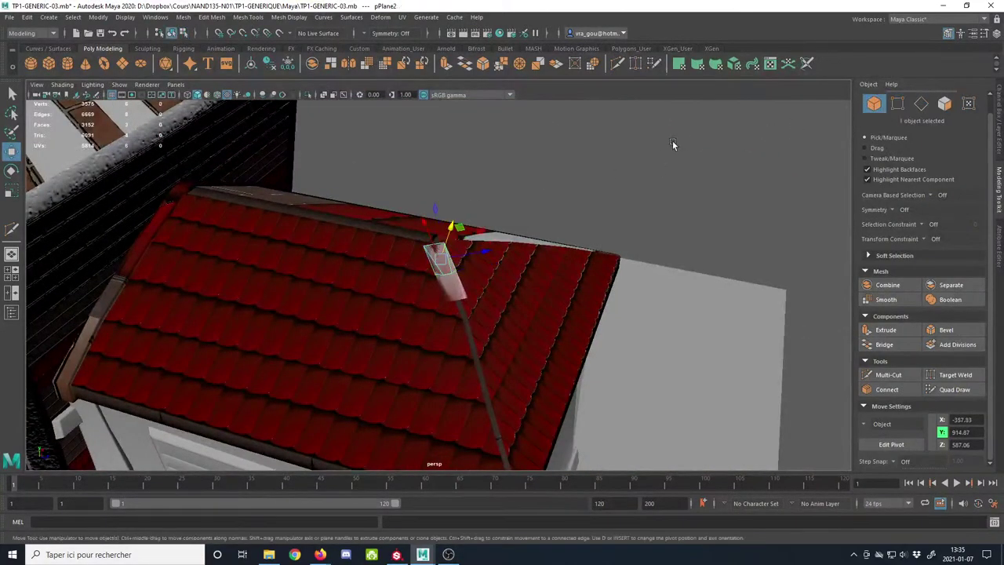
Step: Delete the copied tile plane below the top one on the hip
click(672, 141)
alt+drag(672, 141, 560, 179)
alt+right_drag(561, 180, 605, 292)
click(487, 295)
key(Delete)
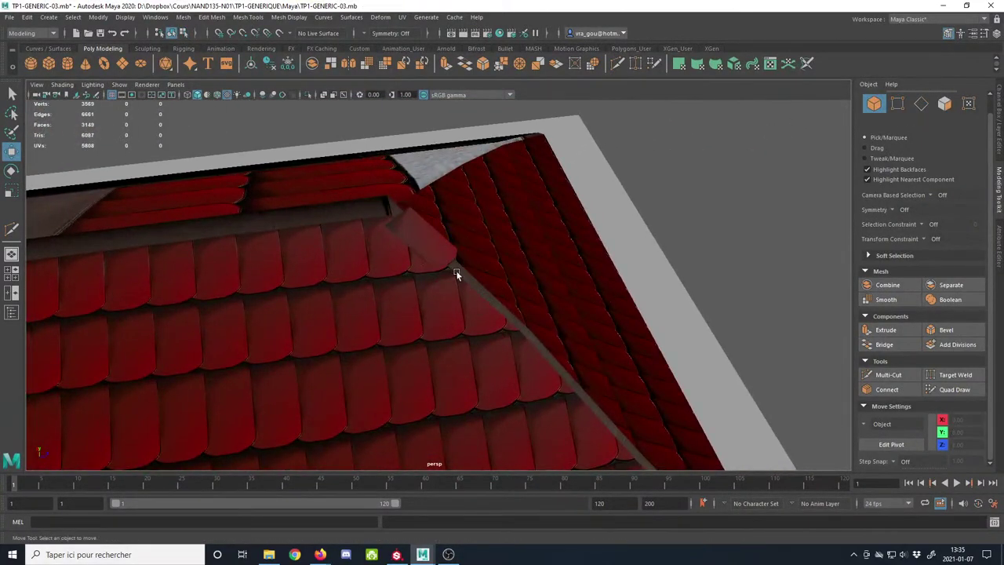
Step: Duplicate the adjusted top tile plane five times down the hip, with each copy slightly overlapping the previous one
click(412, 300)
click(414, 243)
alt+drag(405, 306, 415, 273)
shift+drag(395, 230, 390, 226)
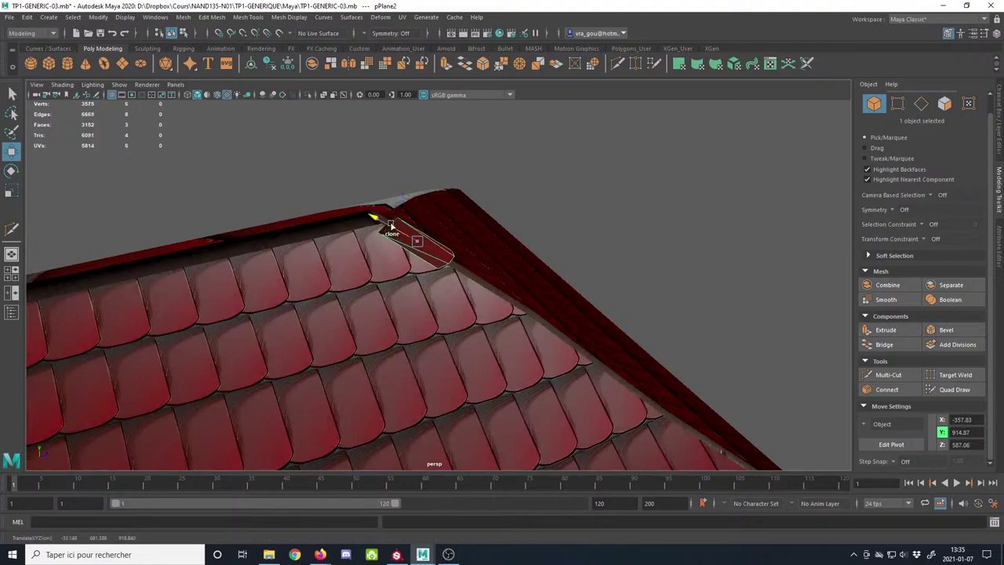
mouse_move(440, 256)
shift+mouse_down()
mouse_move(534, 328)
mouse_move(641, 385)
shift+mouse_up()
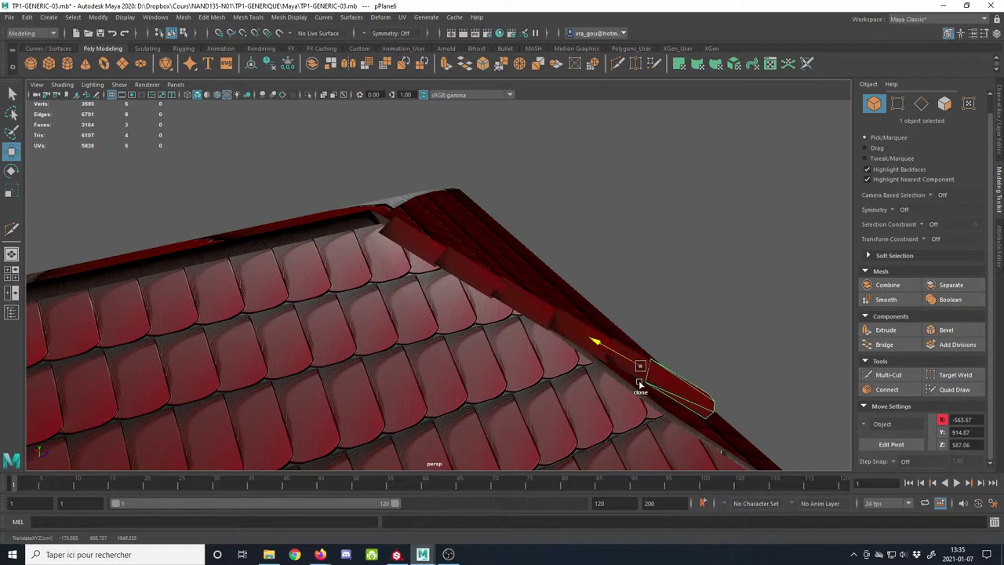
Step: Select the two upper vertices of the second hip tile and lower them beneath the top tile's lower edge
mouse_move(510, 361)
alt+mouse_down()
mouse_move(542, 364)
mouse_move(518, 363)
mouse_move(370, 285)
alt+mouse_up()
alt+right_drag(369, 284, 500, 413)
click(401, 345)
alt+middle_drag(363, 308, 369, 285)
alt+right_drag(370, 285, 470, 284)
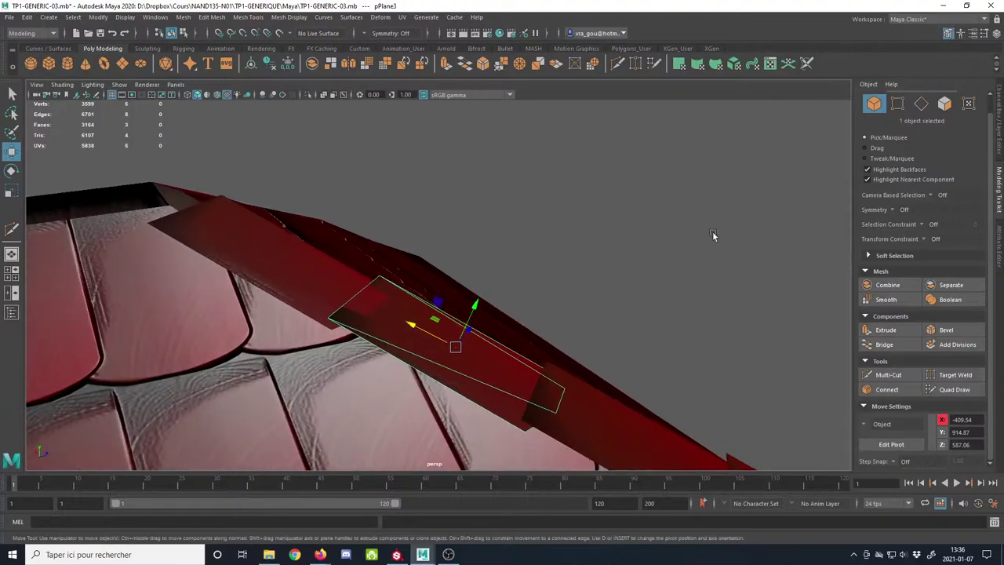
click(896, 105)
alt+drag(596, 220, 566, 222)
drag(421, 227, 291, 383)
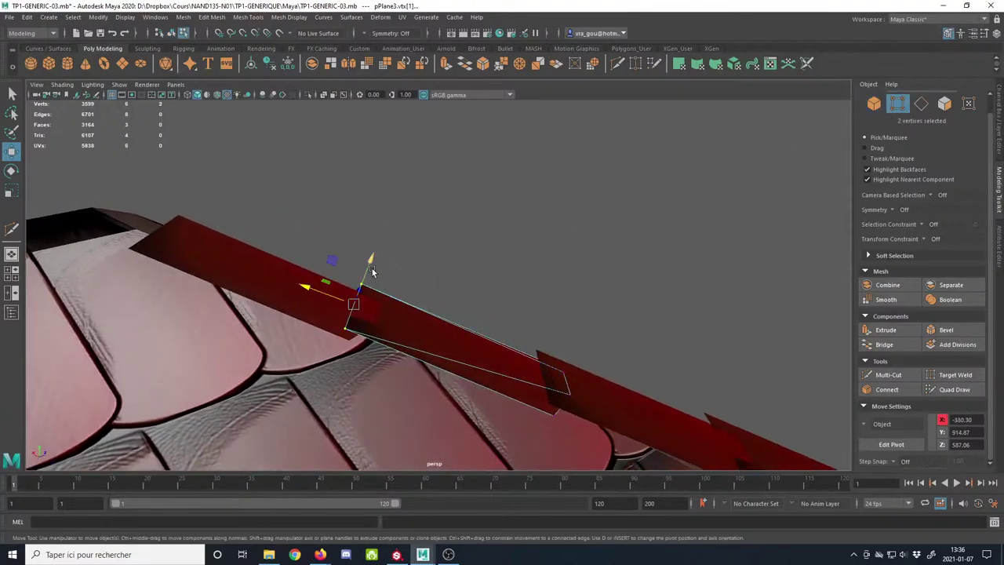
drag(373, 272, 368, 282)
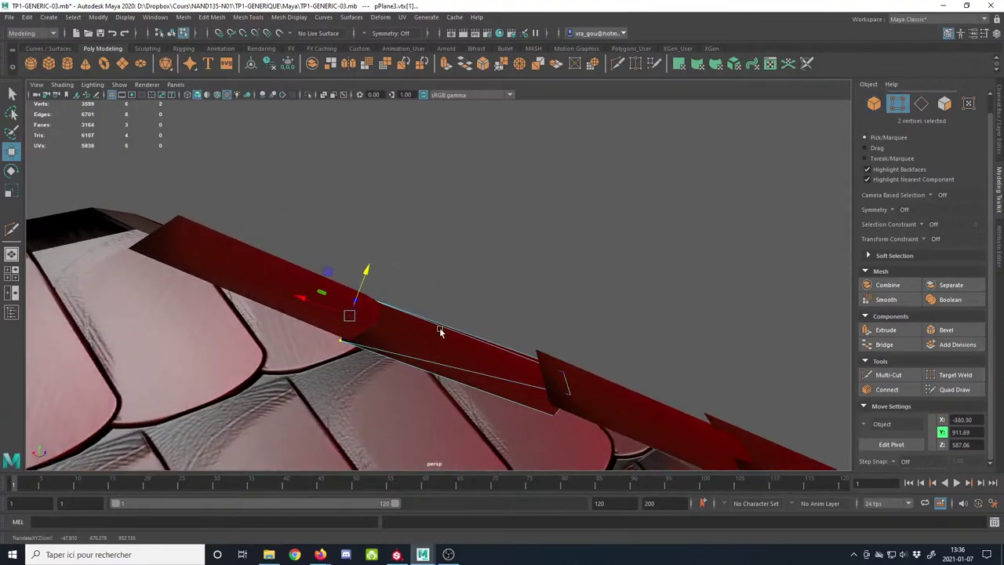
Step: Lower the two upper vertices of the third and fourth hip tiles so each tucks beneath the tile above
alt+middle_drag(440, 330, 353, 280)
click(512, 349)
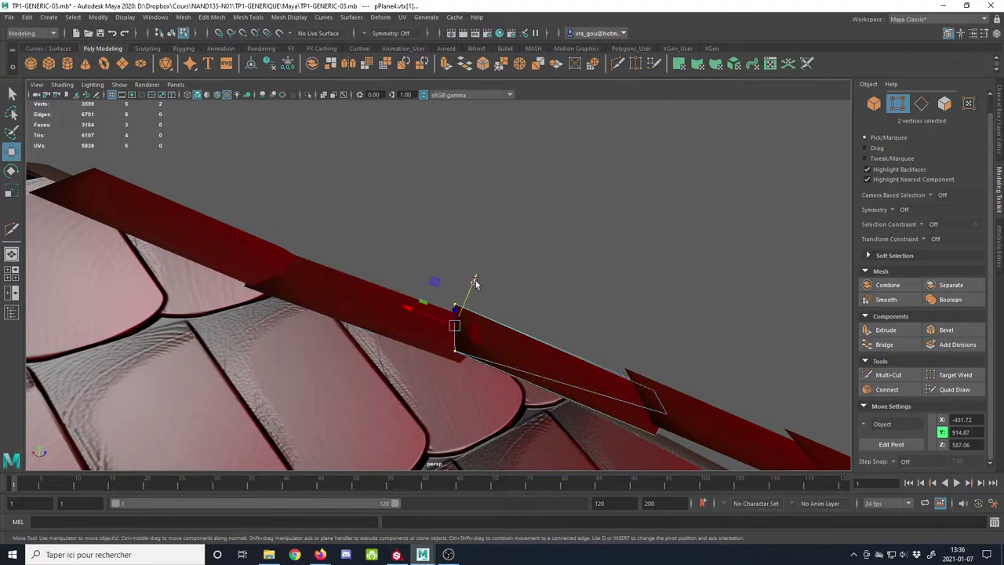
drag(475, 283, 473, 295)
alt+middle_drag(504, 350, 329, 264)
click(522, 329)
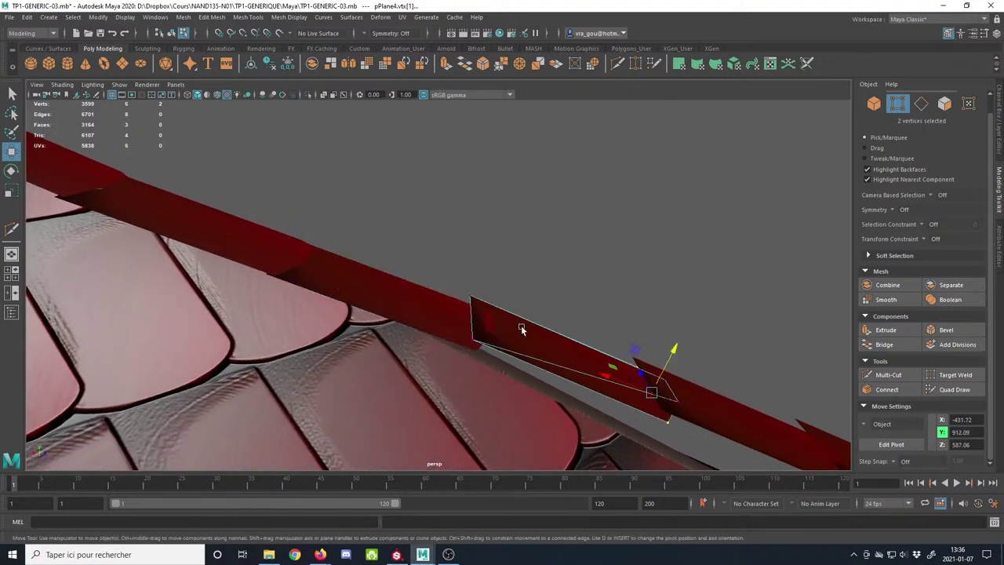
drag(492, 281, 486, 291)
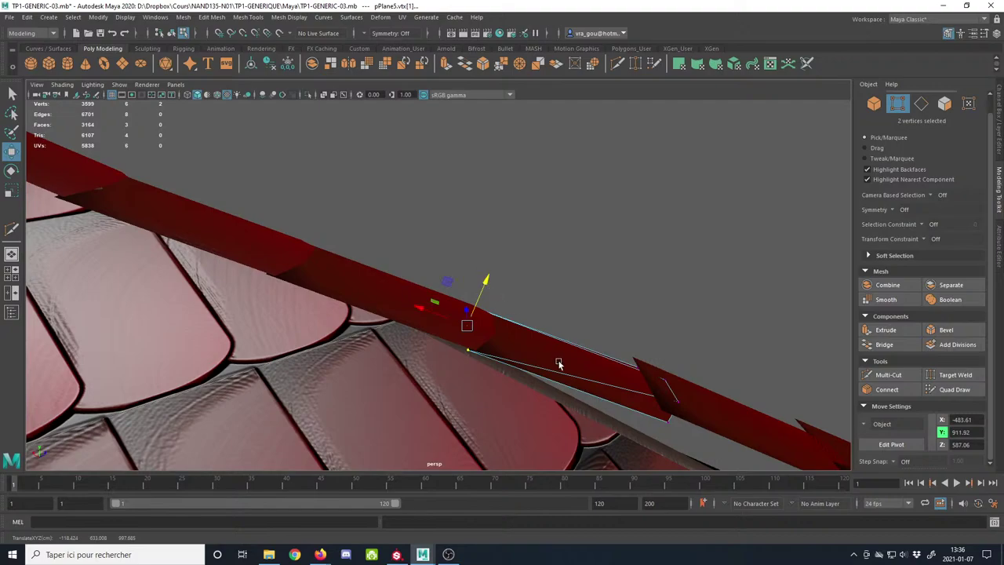
Step: Tuck the fifth hip tile's two upper vertices beneath the fourth tile and return to object selection
alt+middle_drag(558, 363, 463, 301)
click(585, 339)
drag(558, 277, 553, 289)
alt+right_drag(553, 289, 301, 294)
alt+drag(301, 294, 176, 317)
alt+right_drag(176, 316, 130, 280)
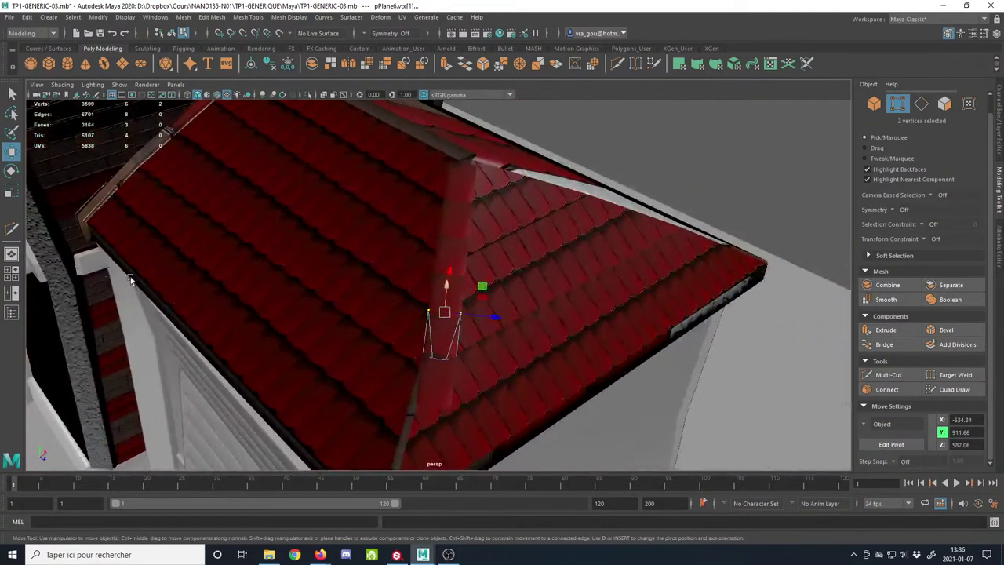
alt+drag(131, 281, 55, 305)
alt+right_drag(353, 328, 236, 320)
alt+drag(235, 320, 316, 291)
click(893, 110)
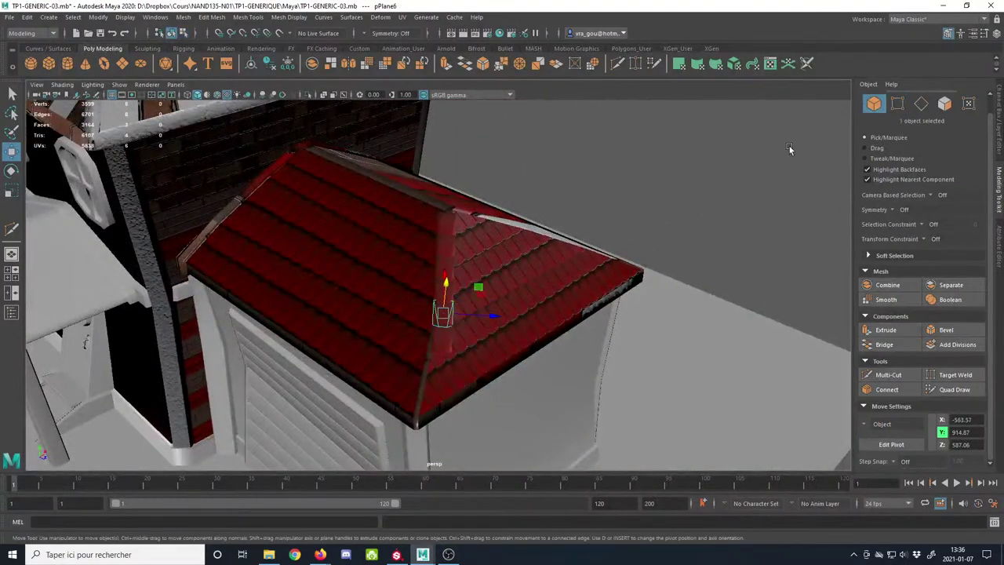
Step: Select the roof mesh and open the UV Editor with its UV Toolkit
alt+drag(789, 146, 659, 185)
alt+drag(430, 225, 432, 290)
click(492, 318)
alt+drag(492, 318, 547, 259)
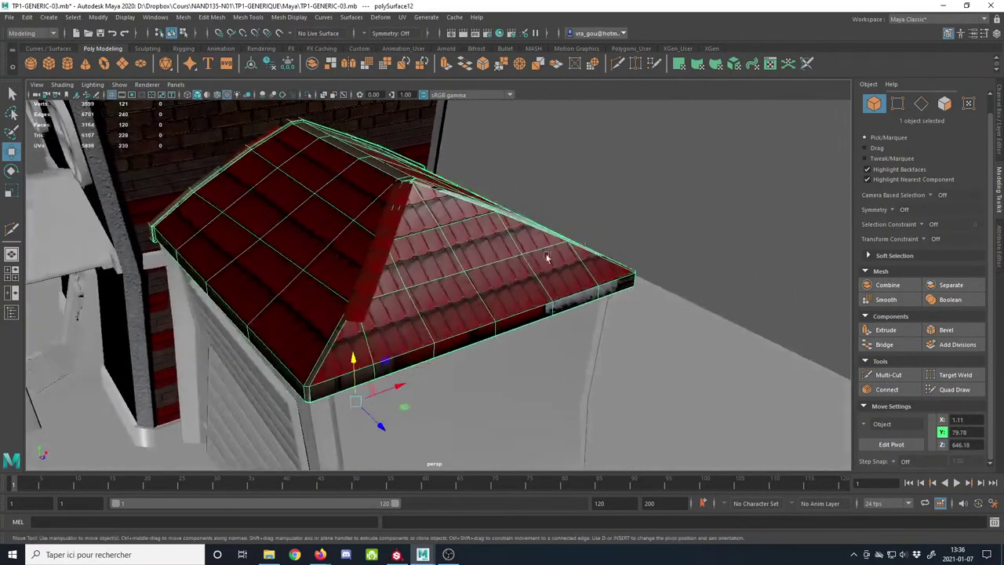
click(769, 67)
alt+middle_drag(508, 325, 628, 351)
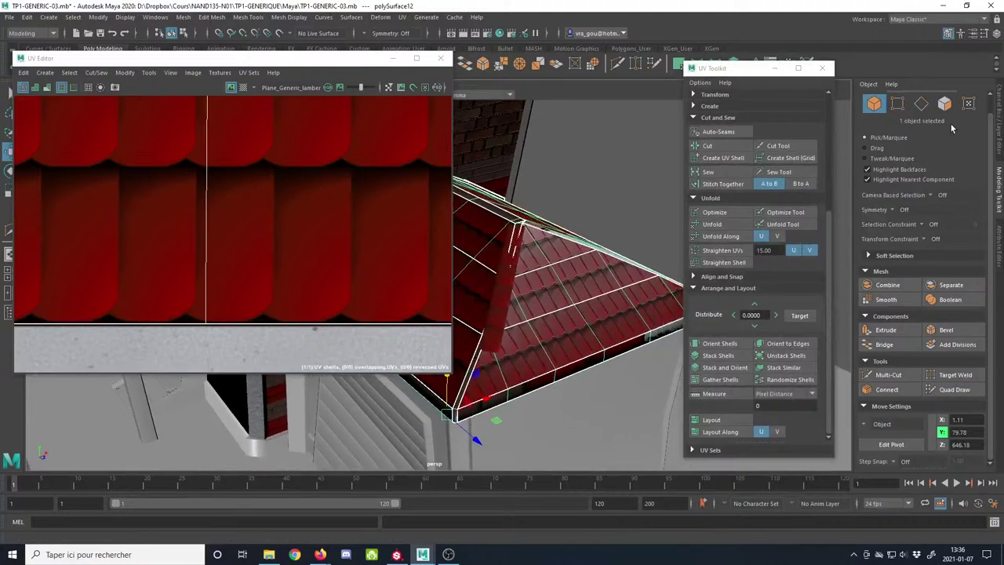
Step: Select the bottom UVs of the smaller trapezoidal roof shell and lower them to the bottom edge of the red tile texture
click(946, 105)
click(576, 280)
scroll(240, 241, down, 5)
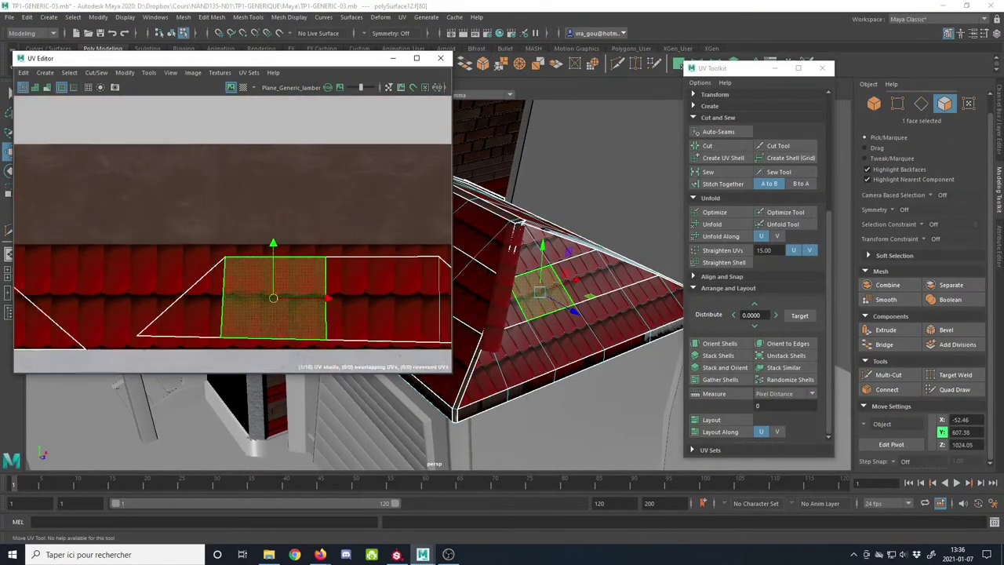
alt+middle_drag(239, 312, 208, 232)
click(969, 103)
drag(190, 182, 358, 217)
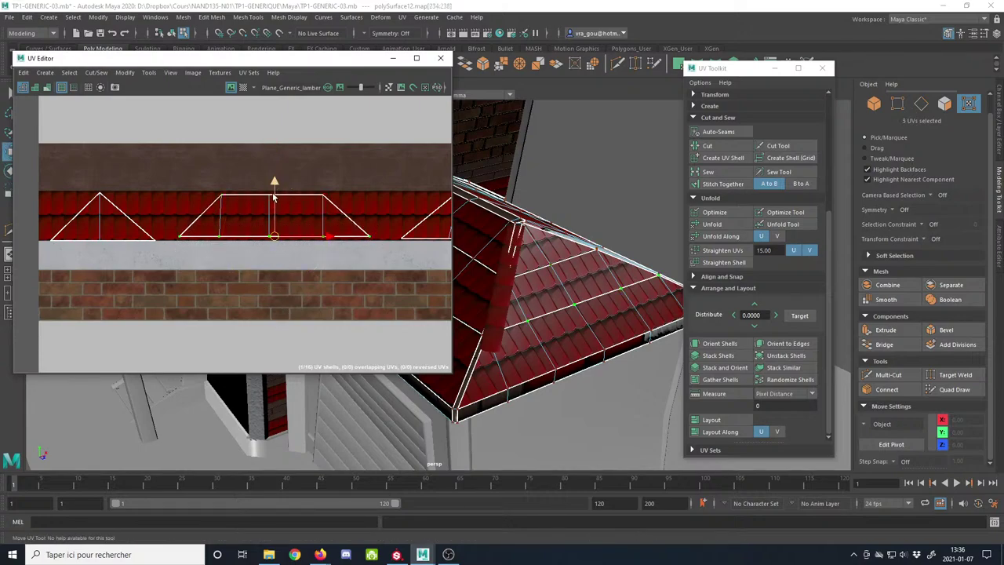
alt+middle_drag(547, 327, 488, 305)
alt+right_drag(488, 305, 515, 379)
alt+right_drag(223, 281, 425, 389)
scroll(196, 338, up, 8)
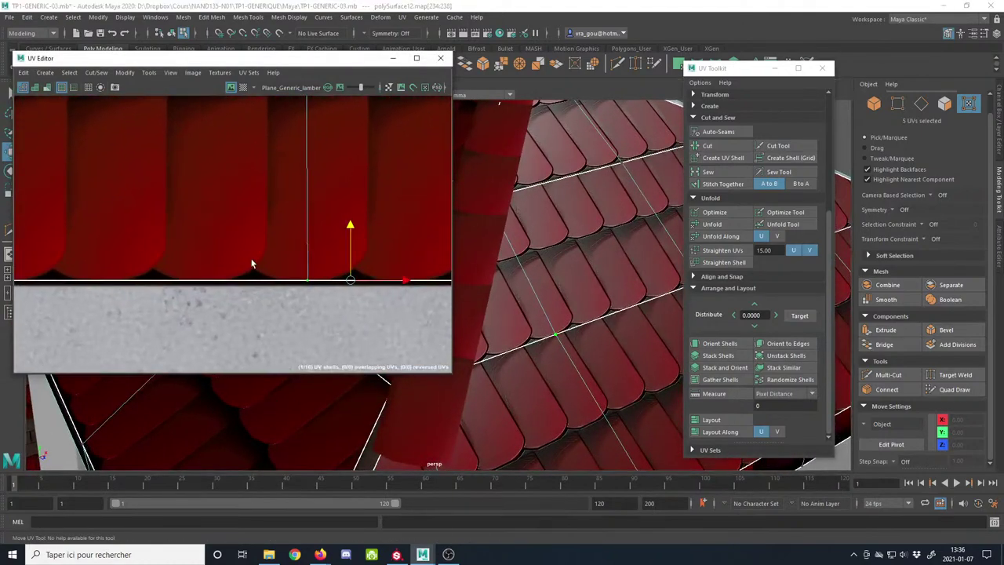
drag(258, 225, 261, 229)
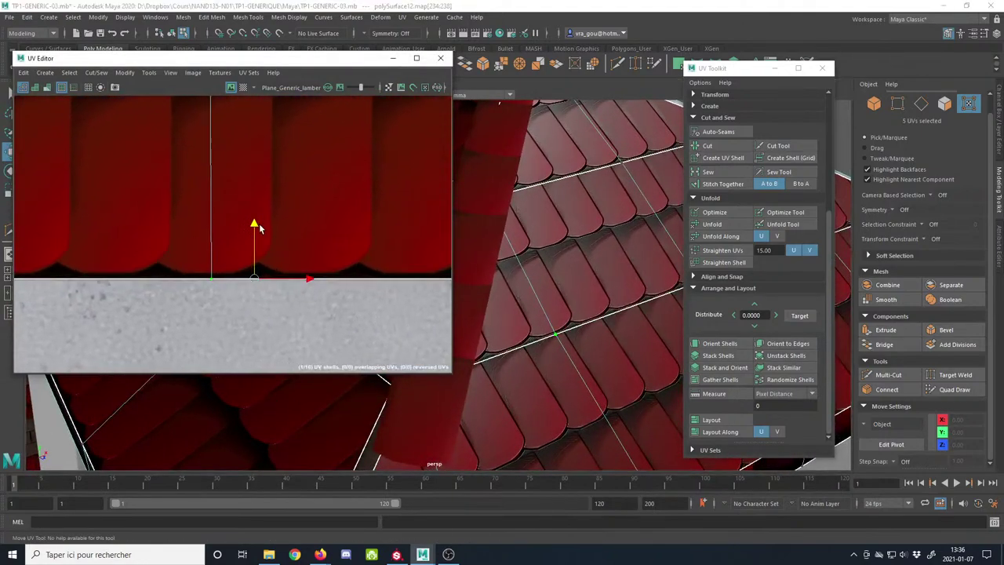
scroll(261, 227, down, 8)
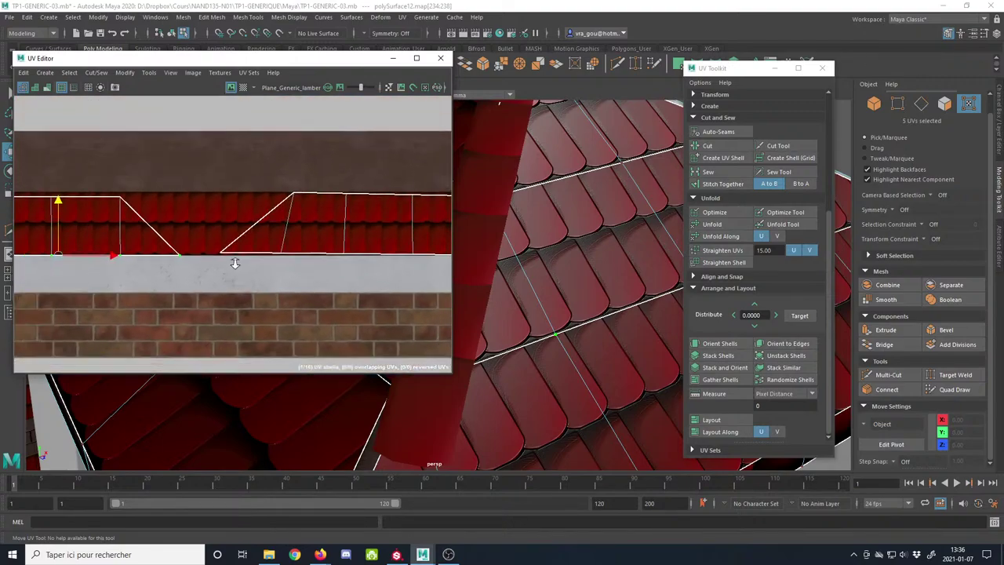
Step: Flatten the bottom UVs of the wider trapezoidal roof shell and align them with the tile texture's lower edge
drag(252, 263, 399, 275)
key(r)
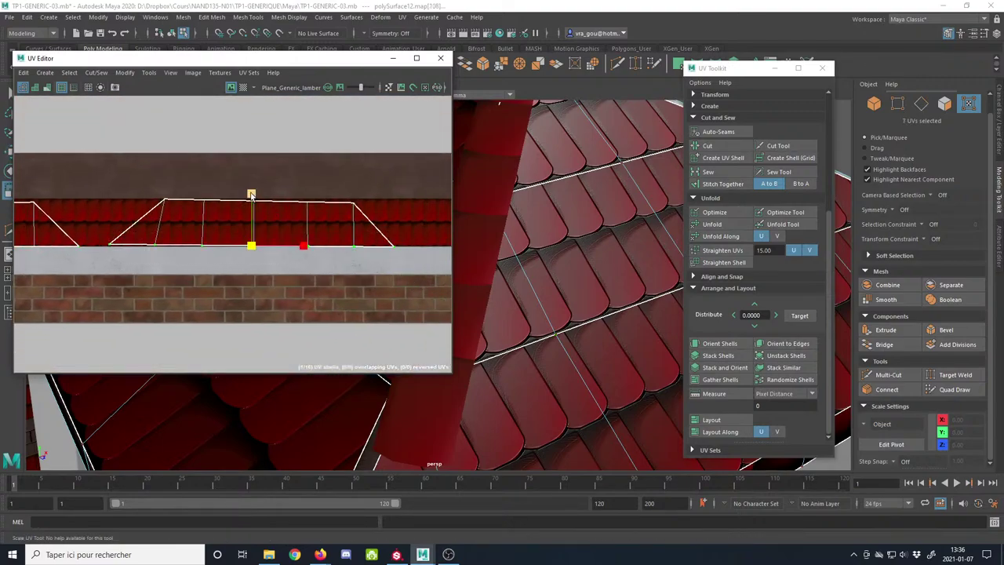
drag(251, 193, 252, 245)
key(e)
key(w)
scroll(257, 251, up, 5)
scroll(249, 225, up, 4)
drag(243, 170, 246, 173)
scroll(330, 258, down, 6)
alt+middle_drag(289, 256, 283, 264)
scroll(282, 265, down, 2)
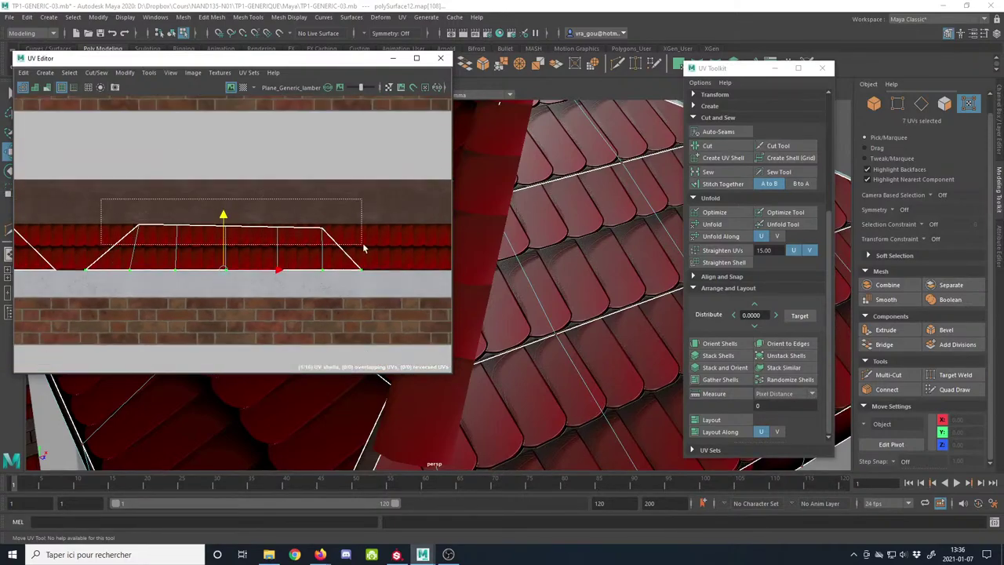
Step: Select the top UVs of the wider trapezoidal shell and flatten them into a straight horizontal row
drag(363, 249, 363, 250)
key(r)
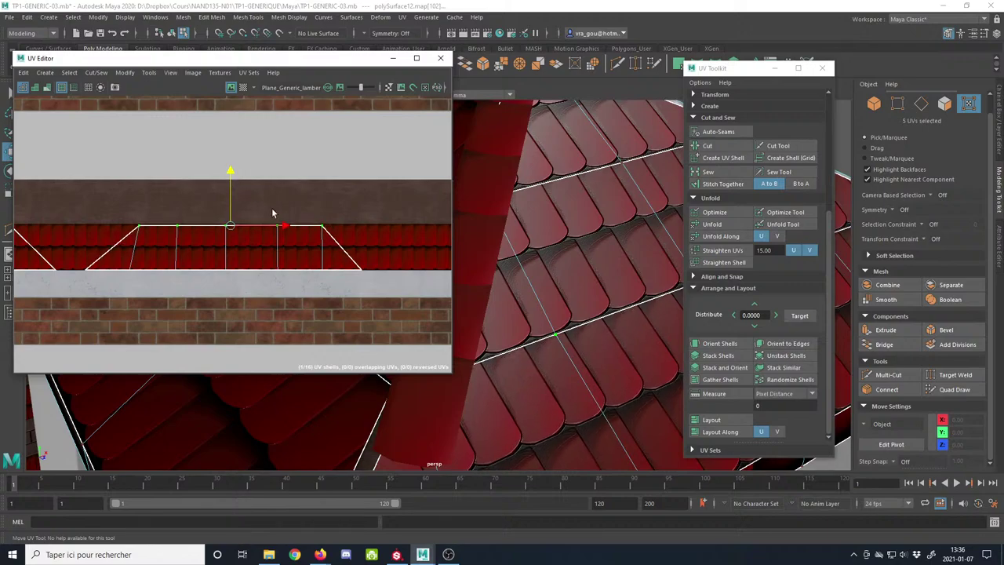
alt+right_drag(541, 275, 370, 251)
alt+drag(515, 320, 627, 340)
alt+right_drag(627, 341, 489, 302)
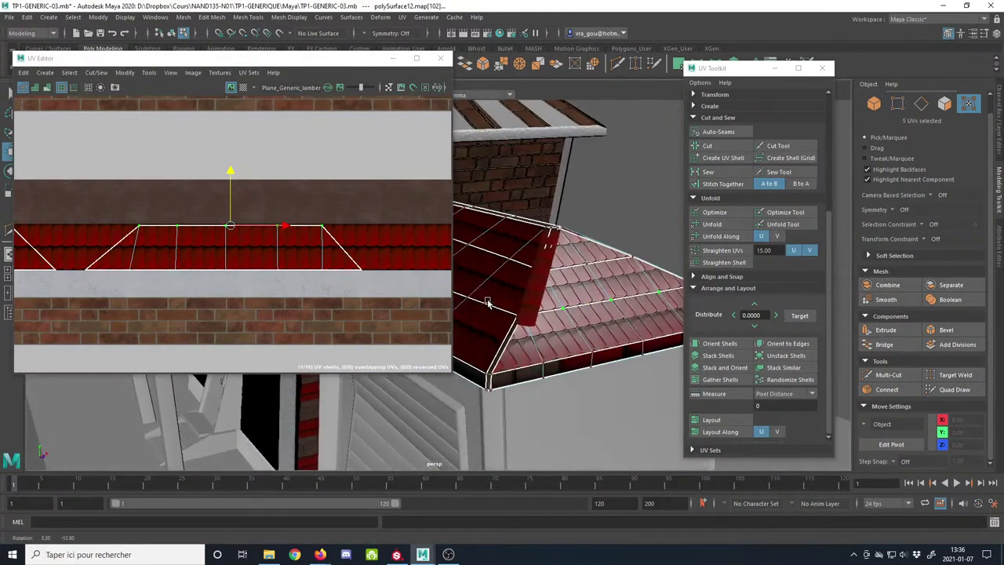
Step: Return to object selection, deselect the roof and examine the tile rows around the hip
click(874, 104)
click(668, 170)
alt+drag(581, 192, 534, 233)
alt+drag(552, 290, 581, 384)
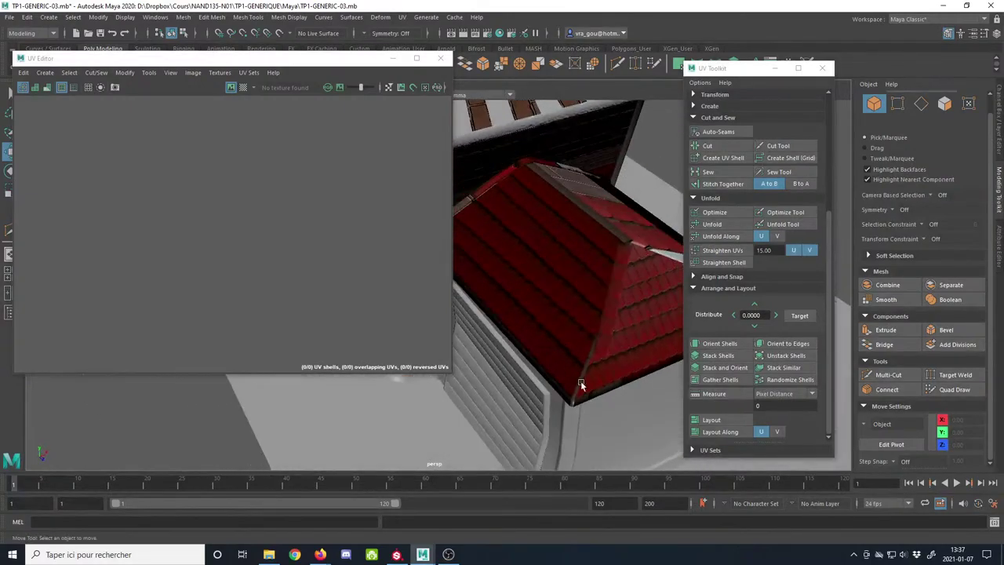
alt+right_drag(581, 384, 610, 431)
alt+drag(597, 315, 528, 375)
Step: Reselect the roof, select all UVs of the wider trapezoidal shell and scale them narrower horizontally
click(597, 250)
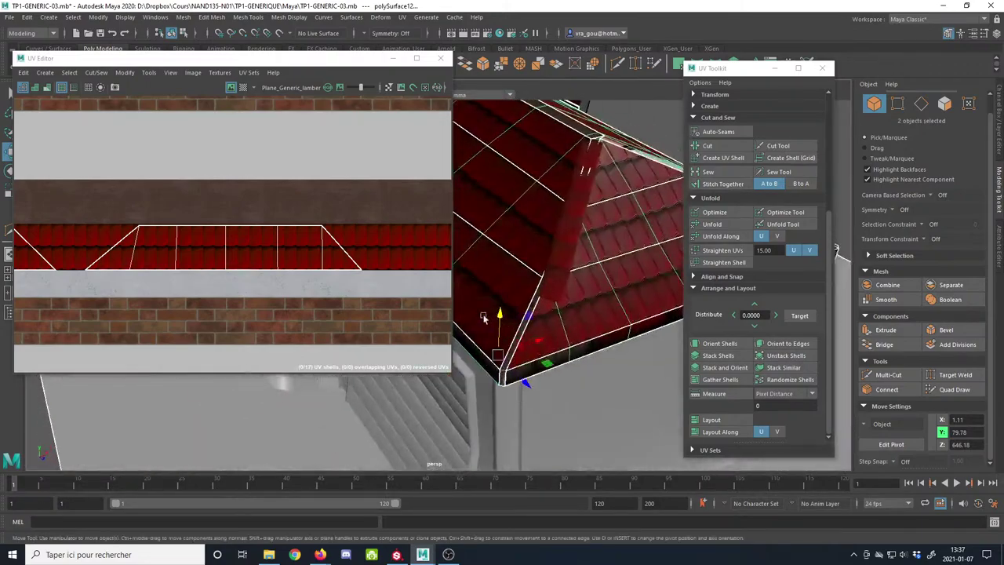
click(969, 104)
scroll(338, 266, down, 1)
alt+middle_drag(279, 245, 270, 206)
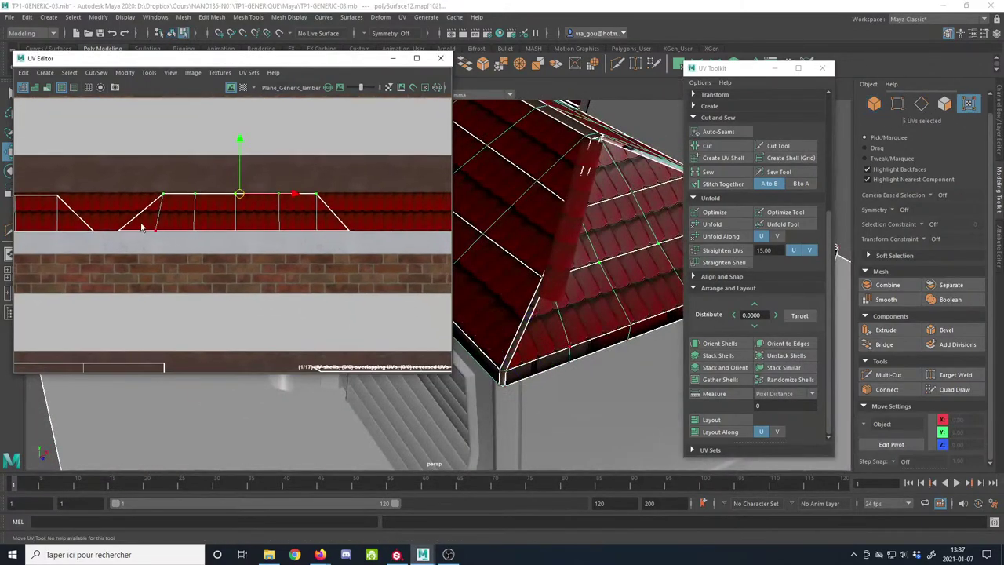
drag(292, 246, 355, 250)
drag(108, 183, 382, 268)
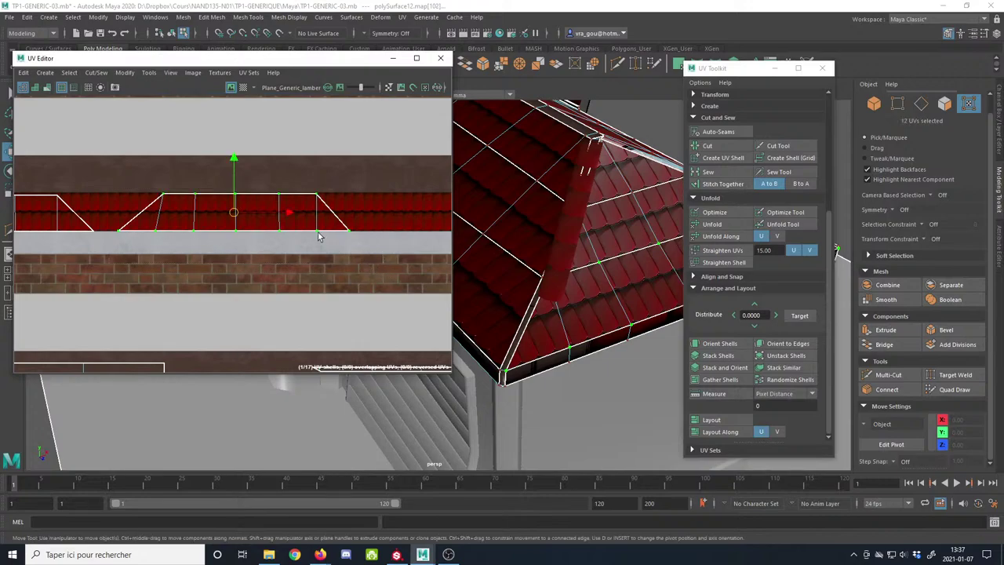
key(r)
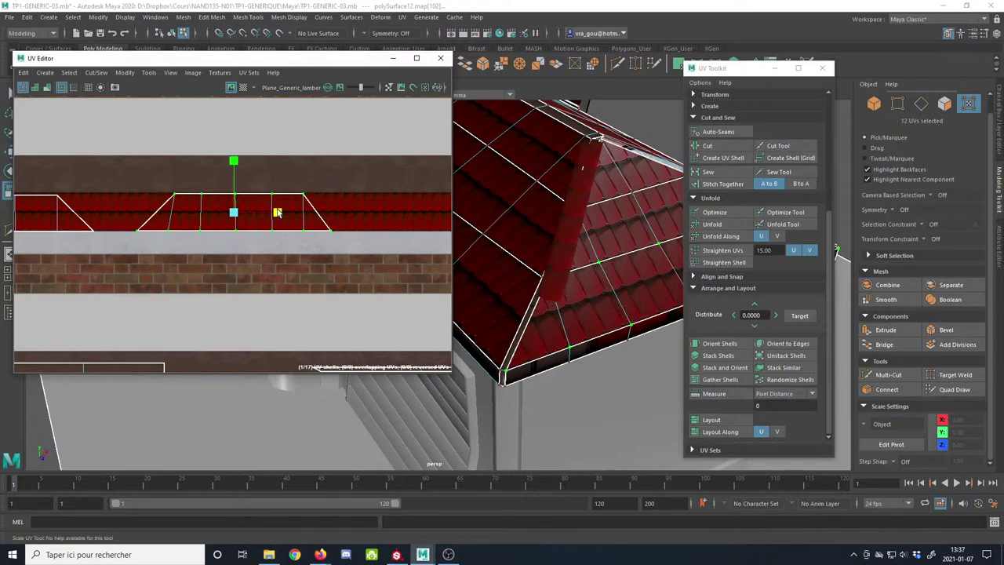
Step: Select the smaller trapezoidal UV shell and scale it narrower horizontally
alt+drag(510, 333, 471, 345)
scroll(314, 291, down, 1)
alt+middle_drag(106, 242, 284, 245)
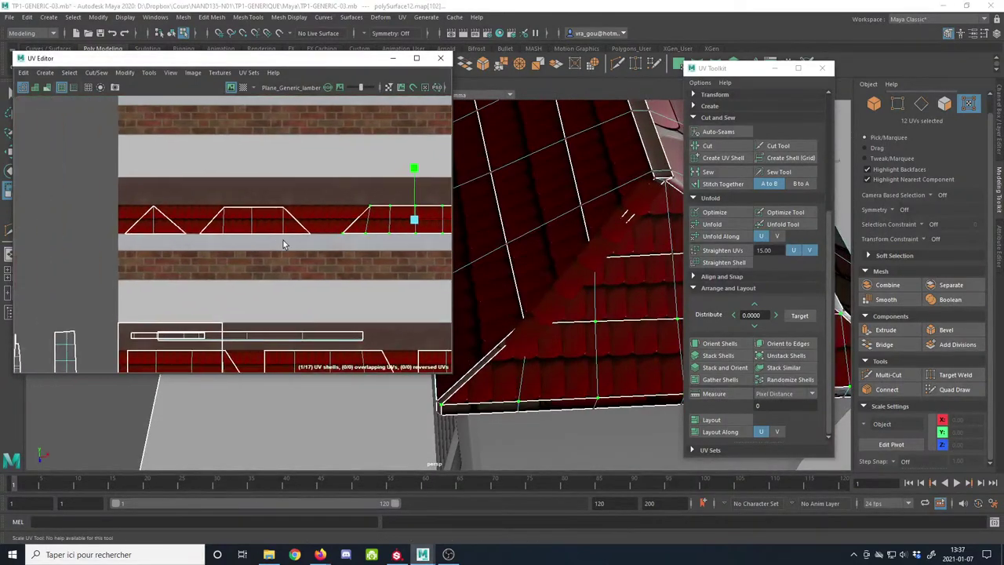
double_click(221, 211)
click(305, 223)
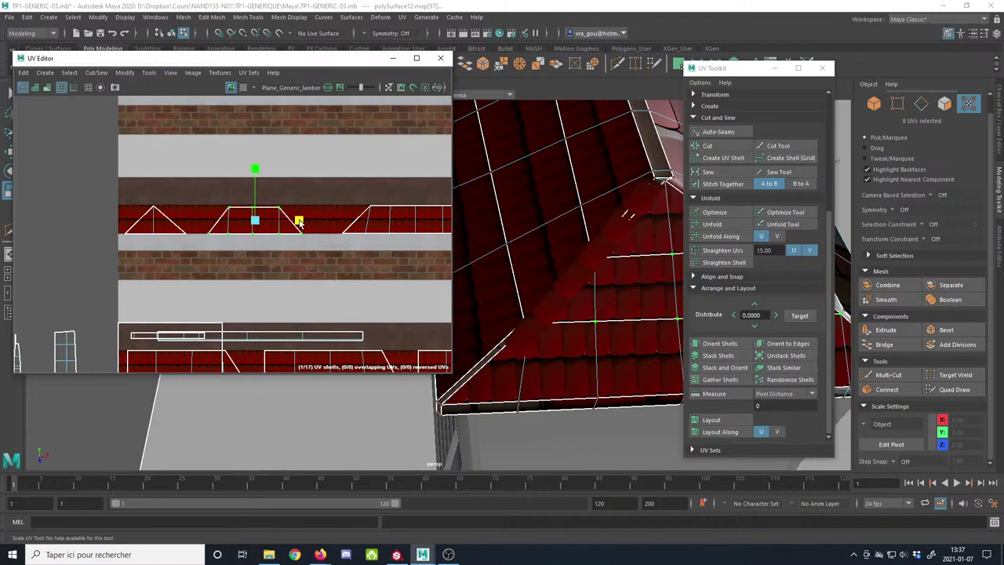
Step: Deselect the roof in object selection and inspect the rescaled tiles on both sides of the hip
scroll(564, 259, down, 5)
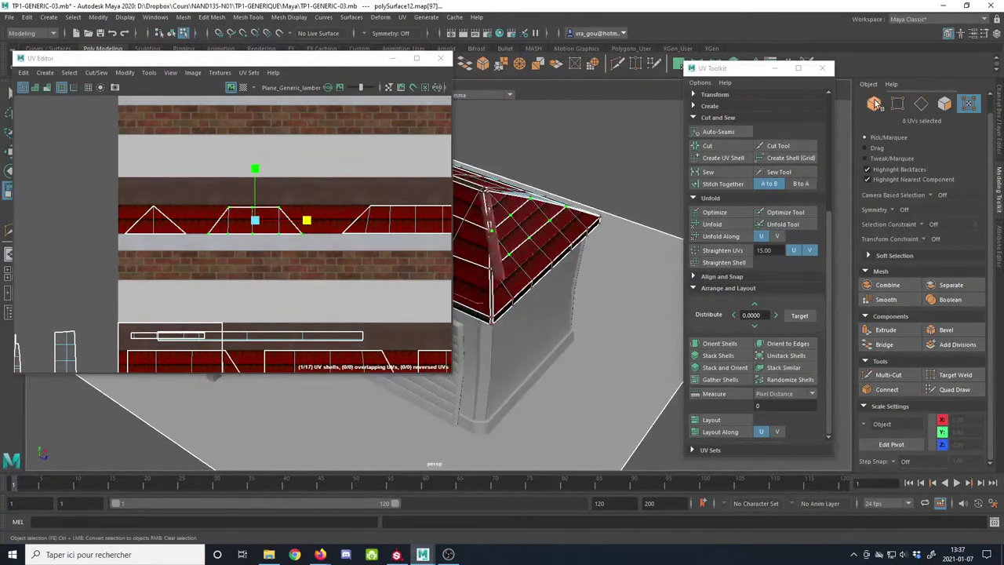
click(877, 105)
alt+drag(567, 300, 594, 371)
click(524, 258)
scroll(529, 283, up, 4)
alt+drag(487, 357, 572, 378)
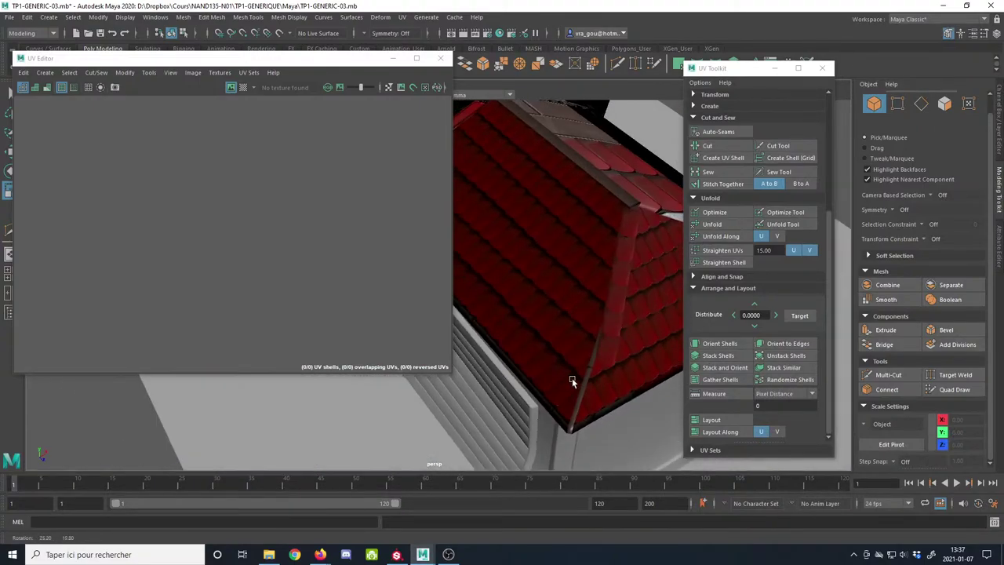
Step: Move the UV Editor out of the way and select the house's striped wall mesh
alt+drag(565, 413, 562, 361)
alt+middle_drag(562, 362, 636, 385)
alt+drag(636, 383, 675, 382)
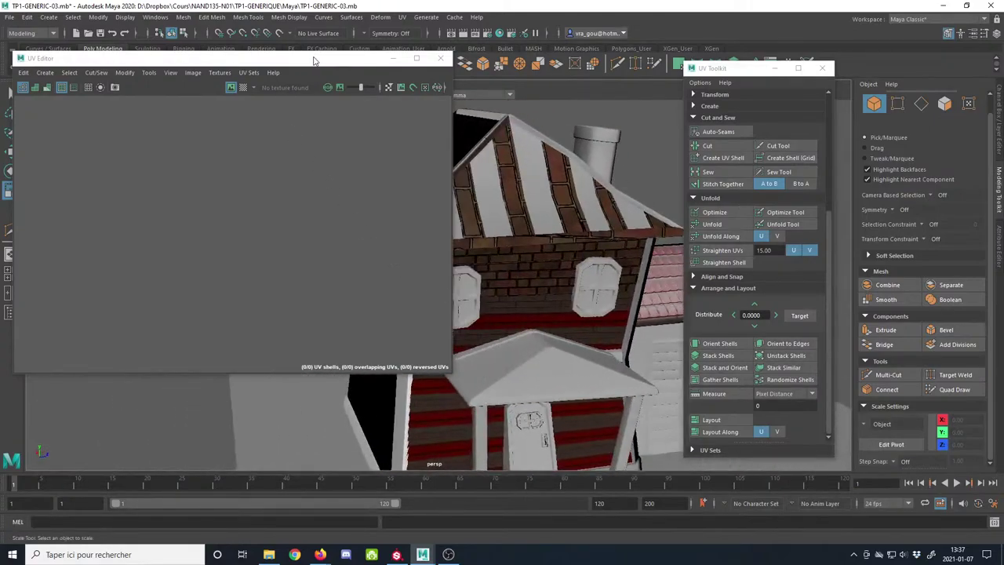
drag(315, 62, 0, 157)
alt+drag(182, 206, 314, 235)
alt+right_drag(259, 322, 325, 337)
alt+drag(325, 337, 223, 308)
click(340, 293)
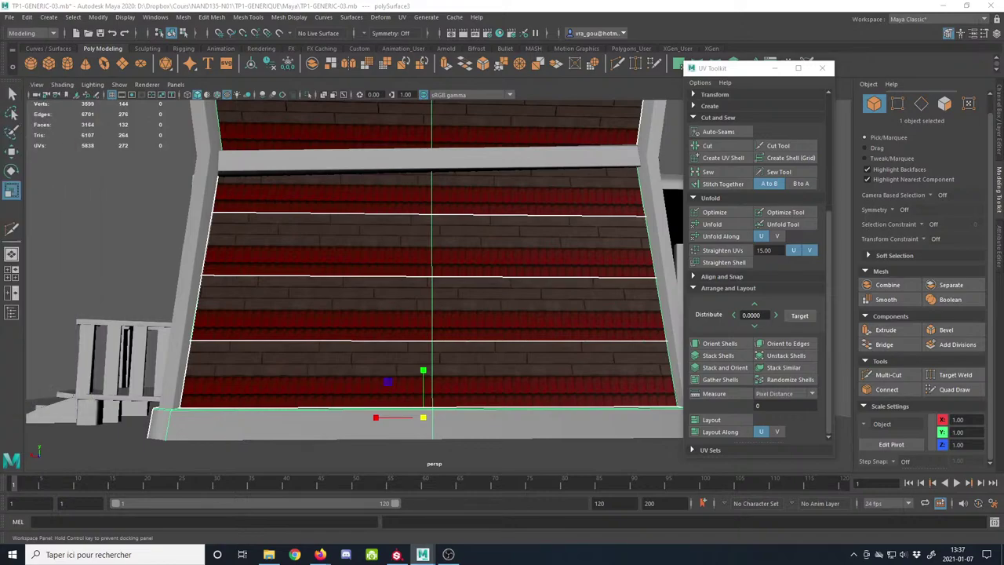
Step: Bring back the UV Editor, select a wall face and display Plane_Generic_lambert1_BaseColor.png as the background texture
alt+drag(83, 201, 145, 207)
drag(0, 72, 342, 52)
alt+middle_drag(393, 343, 513, 343)
alt+middle_drag(363, 95, 193, 87)
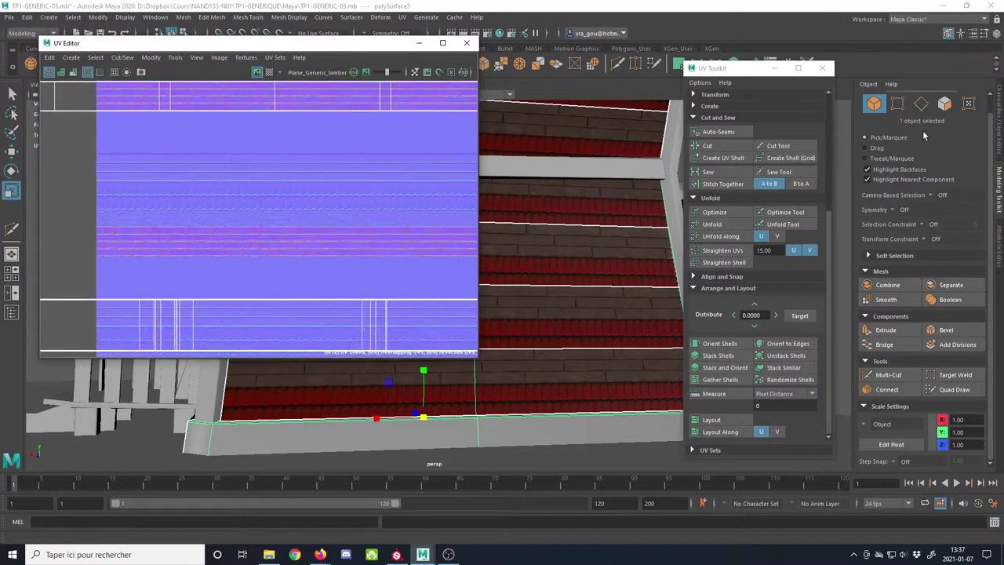
click(945, 104)
click(577, 263)
alt+drag(569, 275, 671, 300)
click(249, 59)
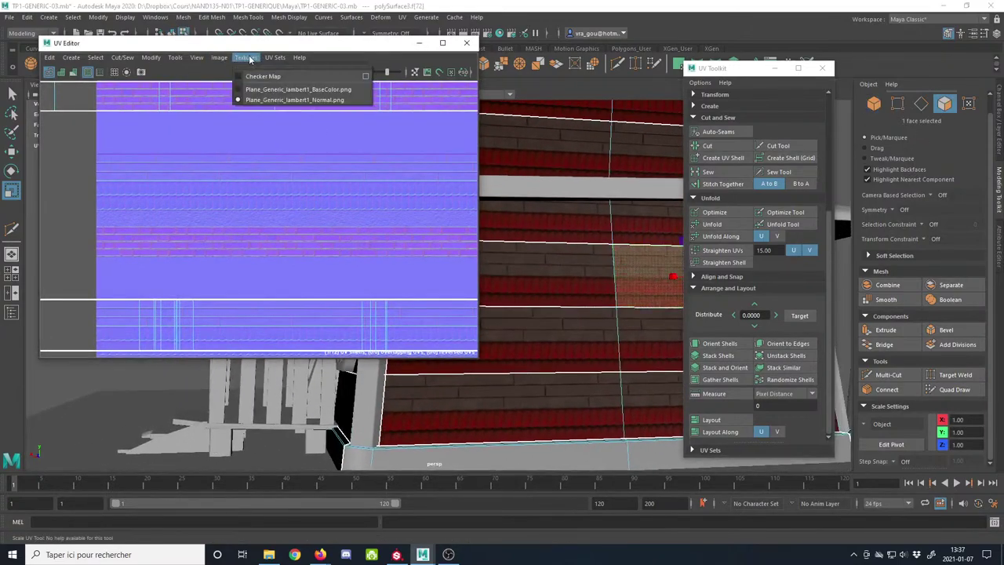
click(272, 91)
Step: Select the two lowest faces of the wall and locate them in the UV Editor with the Move tool active
alt+right_drag(550, 223, 491, 223)
alt+drag(512, 217, 542, 301)
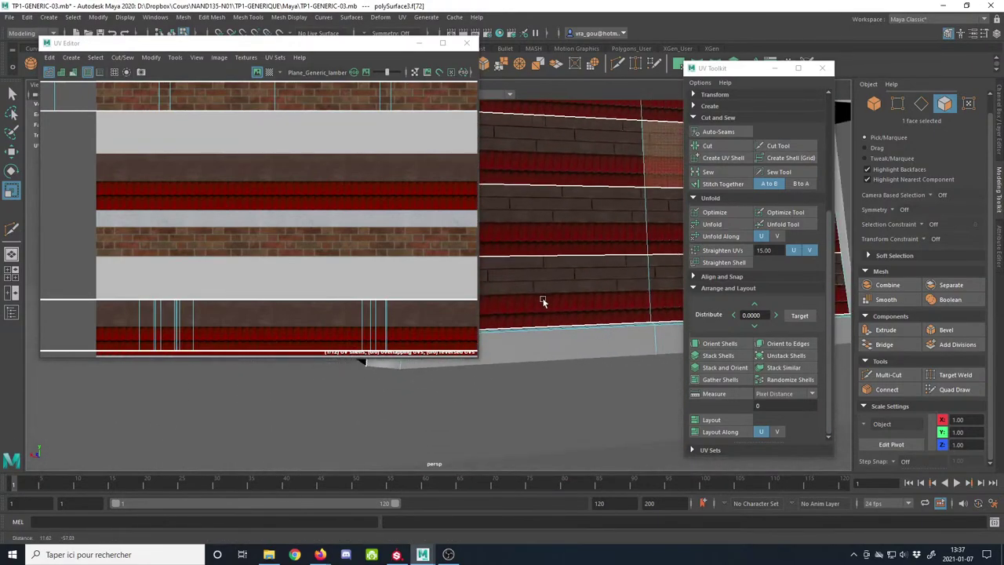
click(542, 300)
alt+middle_drag(630, 318, 510, 320)
shift+click(608, 314)
alt+drag(523, 384, 613, 375)
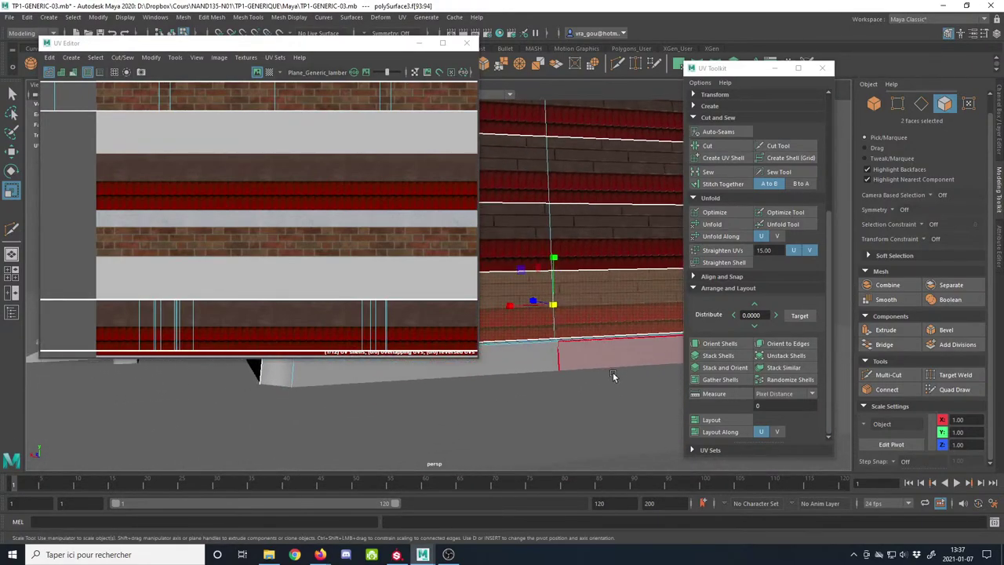
scroll(314, 299, down, 8)
scroll(204, 262, up, 4)
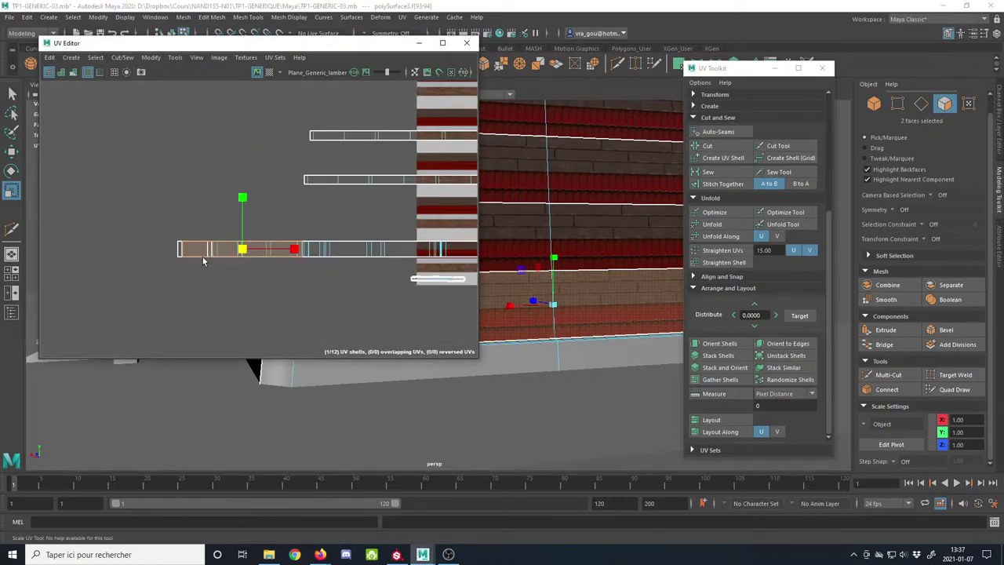
key(w)
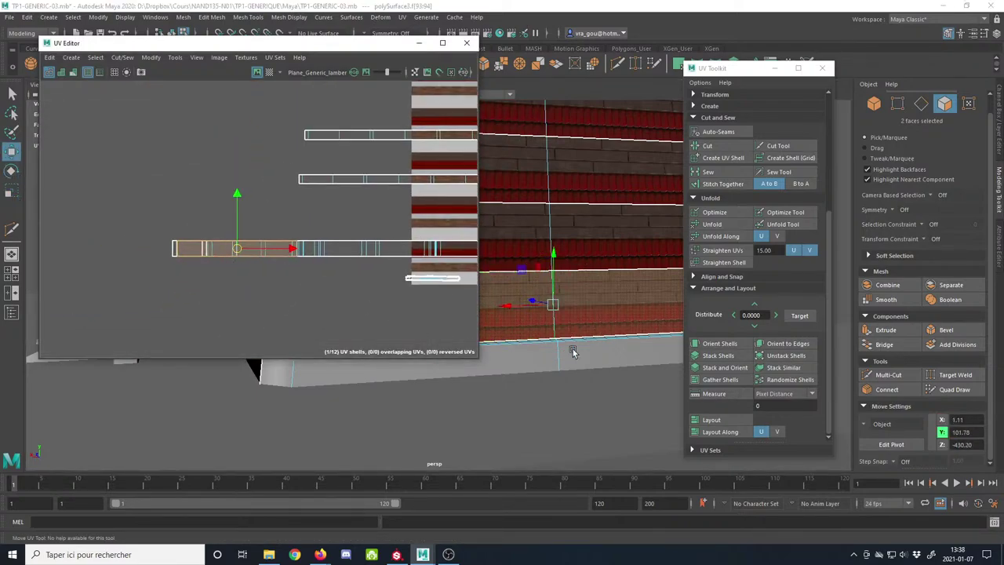
Step: Examine the front, side and rear walls of the house to see how the lowest band runs around it
alt+drag(573, 353, 581, 277)
scroll(582, 277, down, 4)
alt+middle_drag(615, 271, 571, 264)
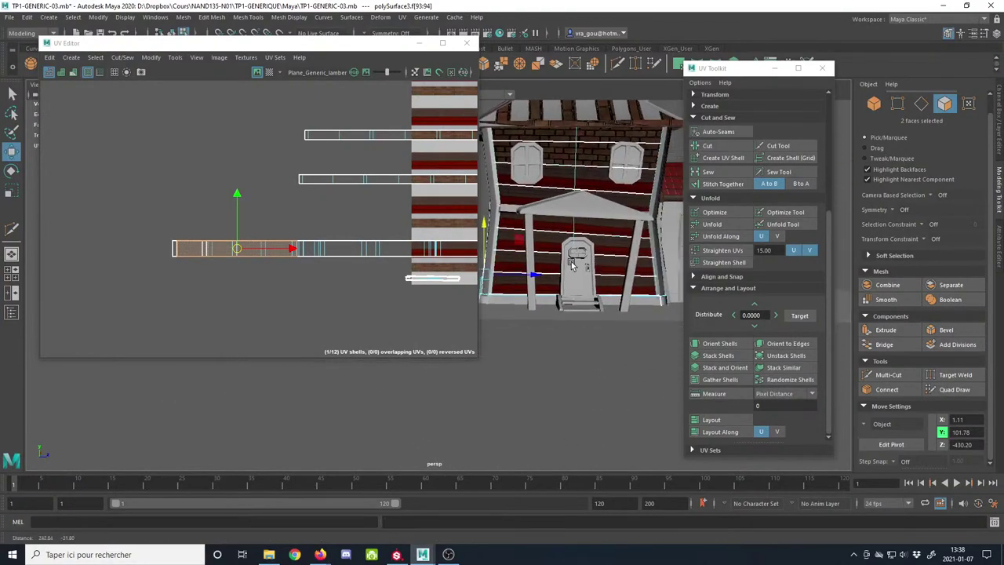
alt+drag(532, 275, 581, 265)
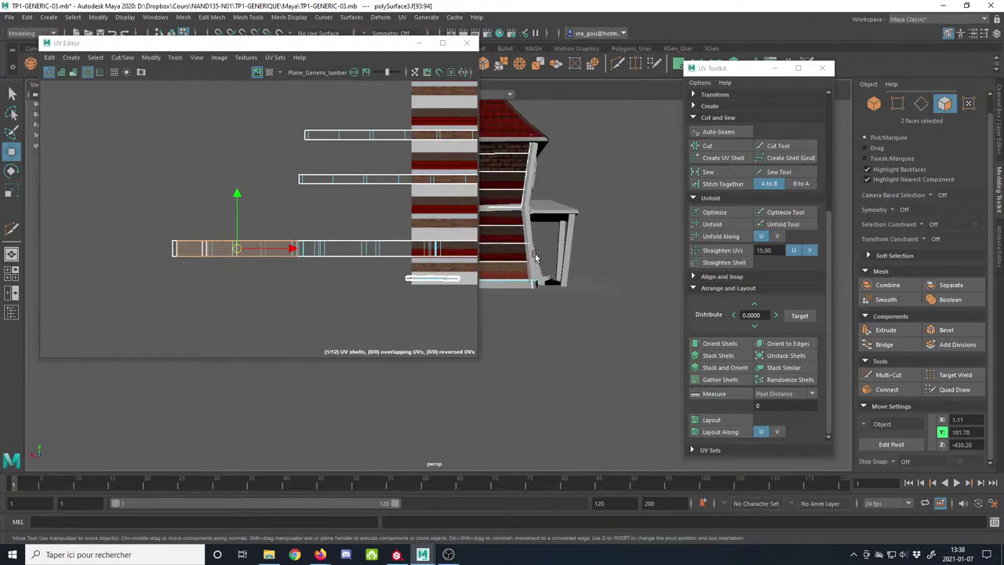
alt+middle_drag(536, 259, 599, 287)
alt+drag(599, 287, 580, 300)
alt+right_drag(580, 301, 592, 374)
alt+drag(592, 373, 594, 335)
Step: Check a lowest-band face on the adjacent side wall, then select only the rear wall's lowest corner face
click(611, 288)
alt+drag(515, 308, 549, 275)
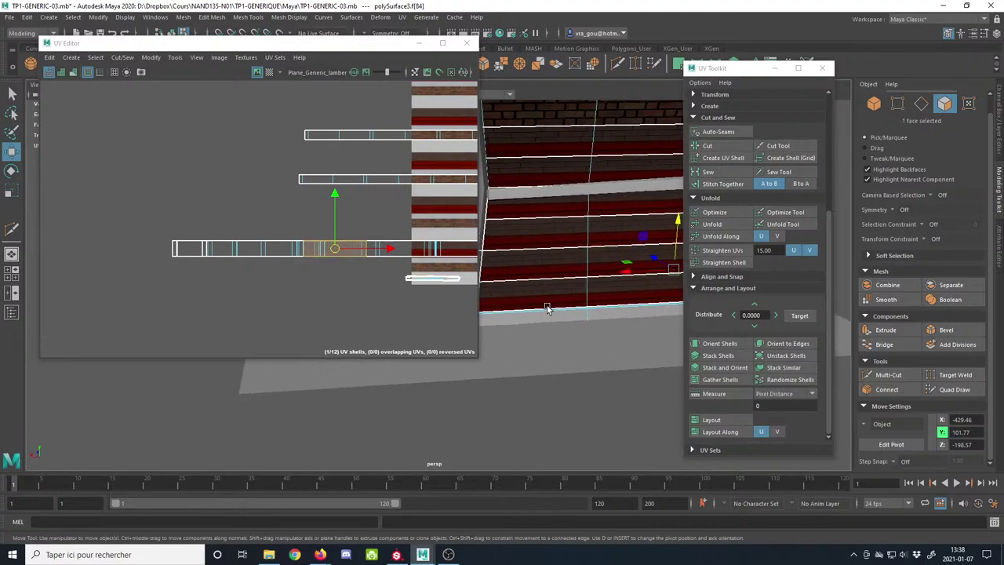
click(547, 272)
alt+right_drag(525, 278, 529, 350)
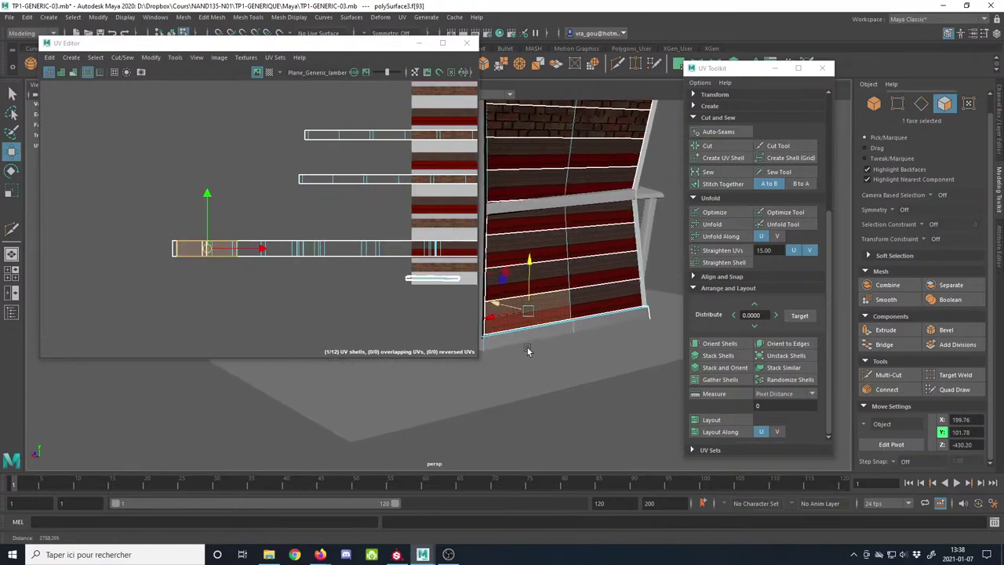
alt+middle_drag(529, 350, 544, 332)
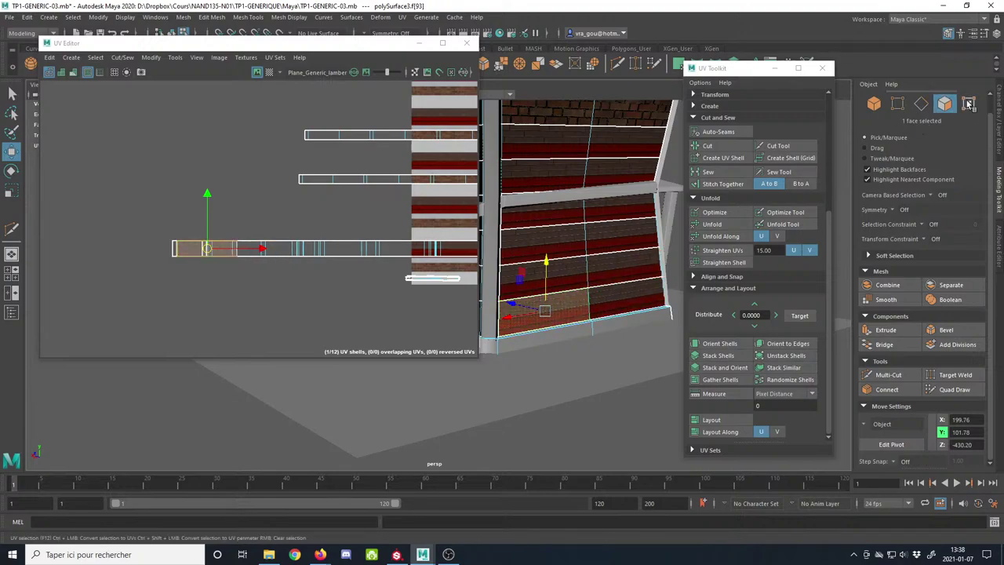
Step: Convert the selected lowest-band face to UVs and grow the selection along the wall strip until the whole shell is covered
click(969, 105)
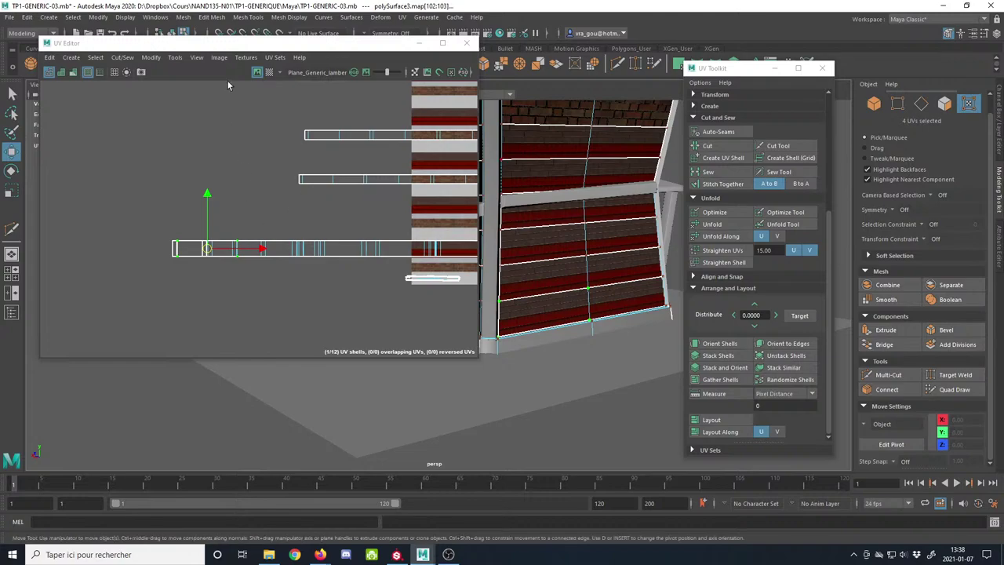
drag(222, 50, 212, 48)
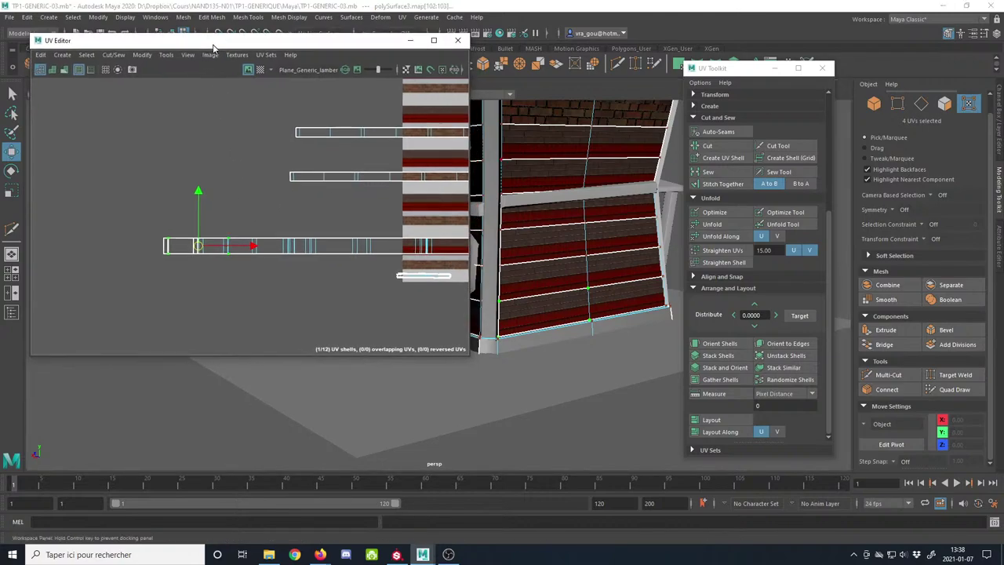
ctrl+right_click(228, 243)
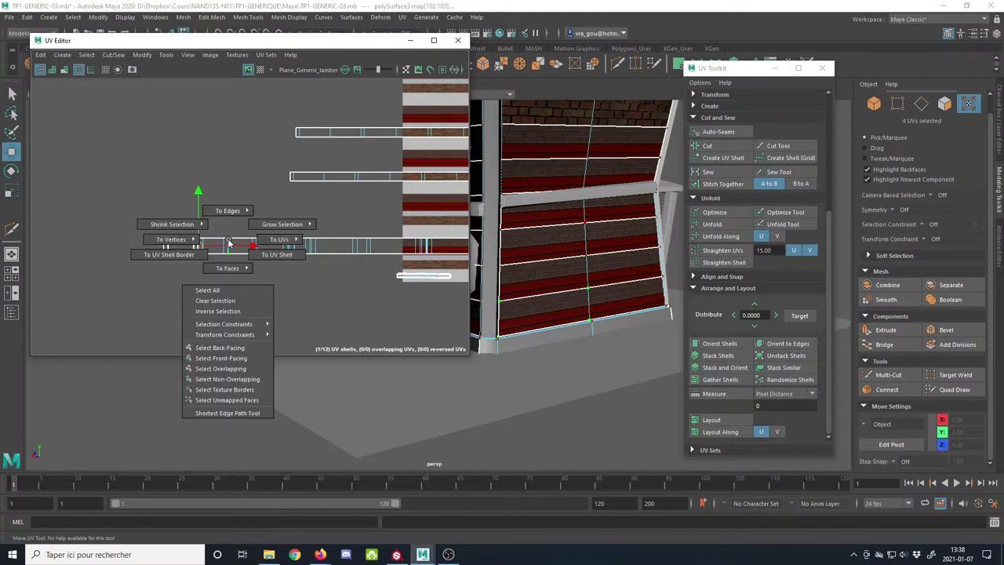
ctrl+right_drag(242, 233, 322, 206)
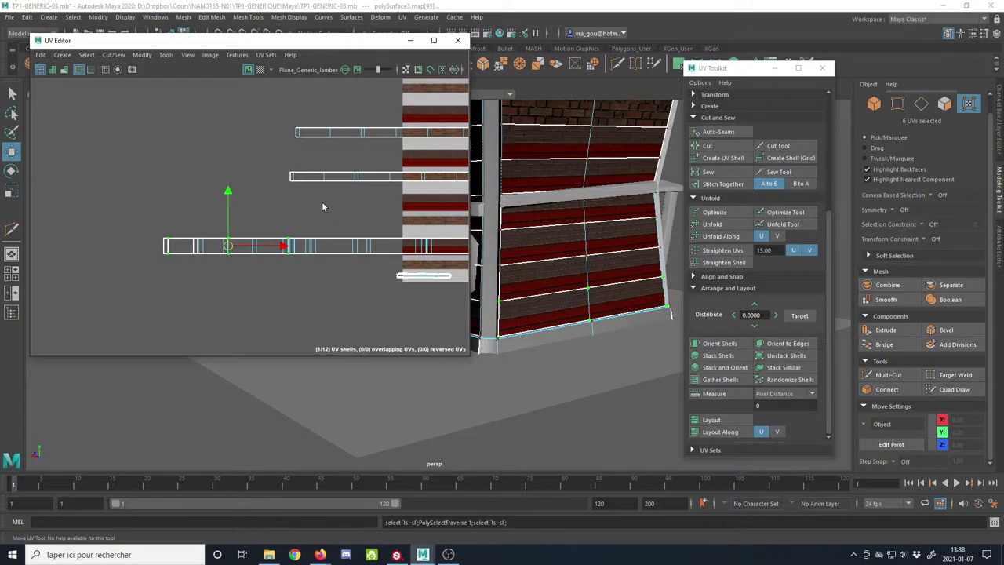
key(g)
key(g)
key(g)
key(g)
key(g)
key(g)
key(g)
key(g)
key(g)
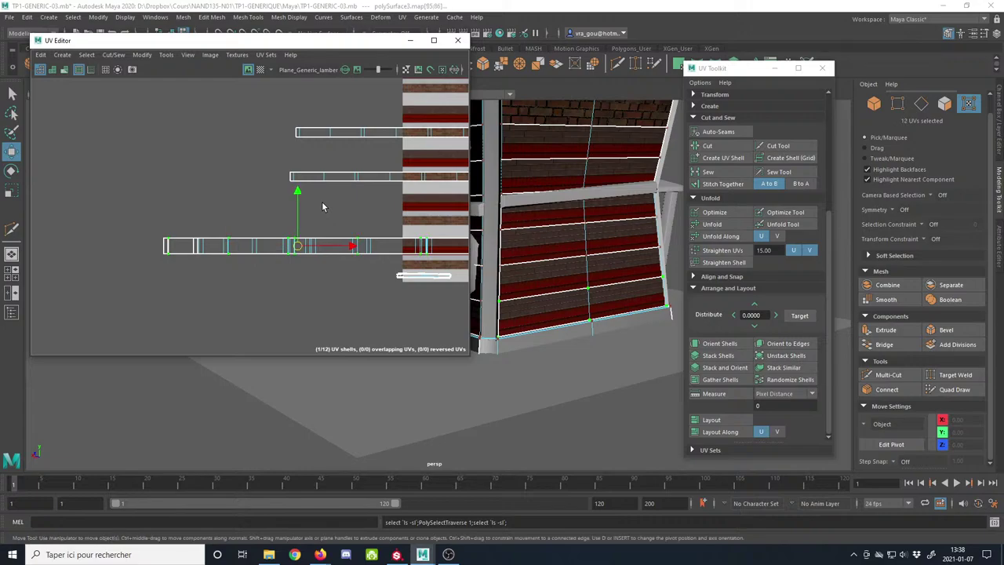
key(shift+period)
Step: Try moving the selected wall shell to another strip of the texture, then undo the moves
scroll(355, 251, down, 5)
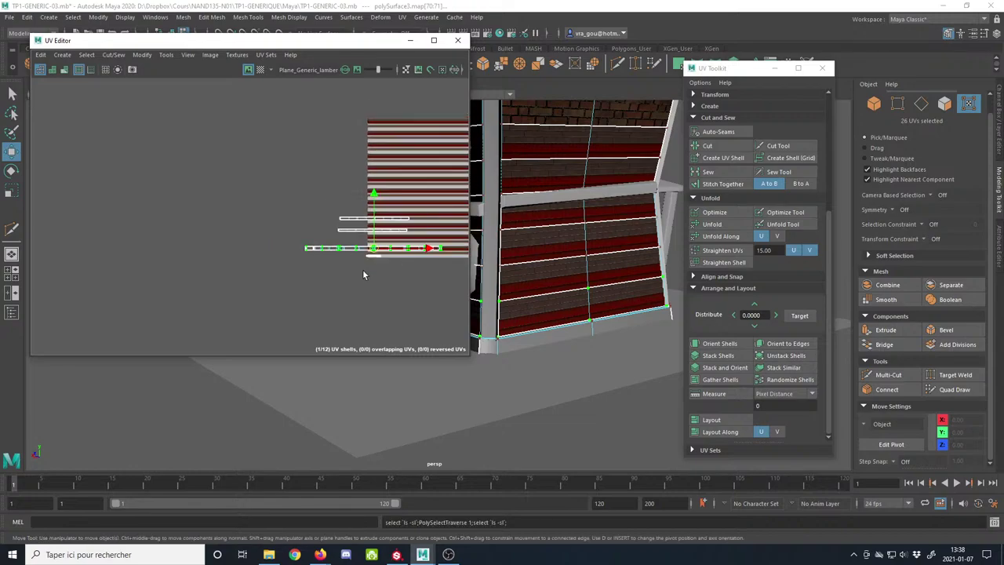
alt+middle_drag(362, 275, 210, 257)
scroll(216, 257, up, 4)
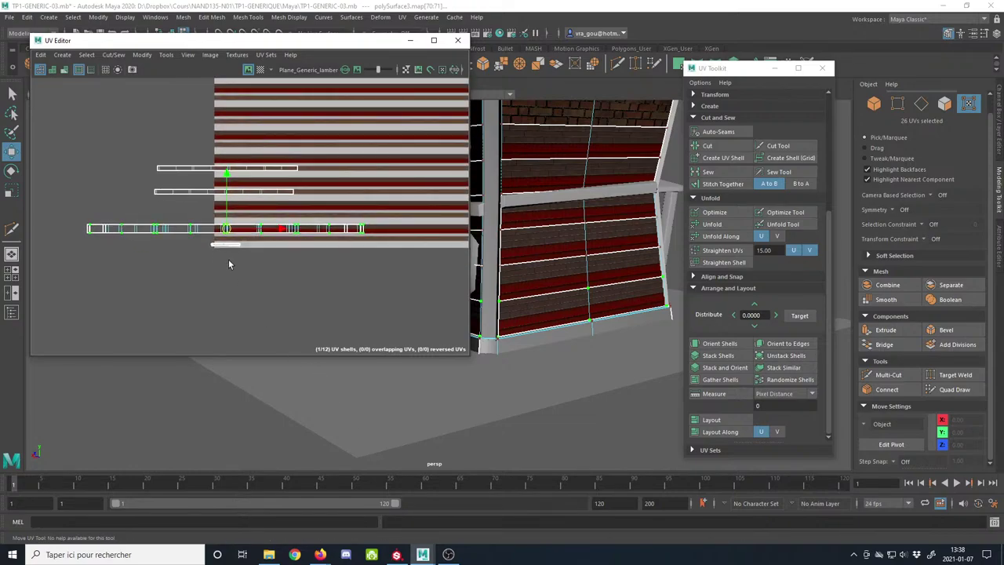
mouse_move(227, 228)
mouse_down()
mouse_move(283, 215)
mouse_move(316, 146)
mouse_move(276, 117)
mouse_move(298, 135)
mouse_move(294, 127)
mouse_move(228, 244)
mouse_move(228, 234)
mouse_up()
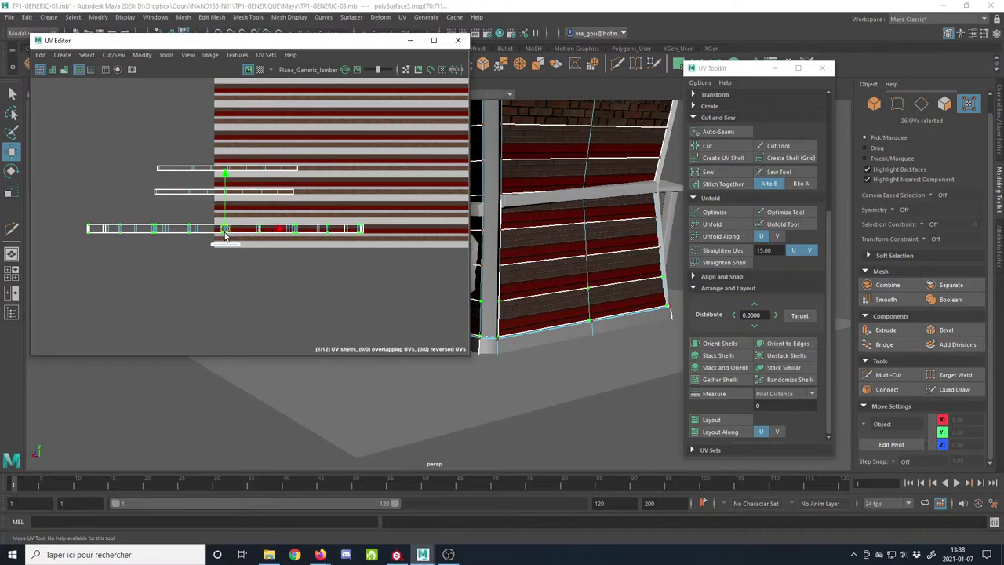
key(ctrl+z)
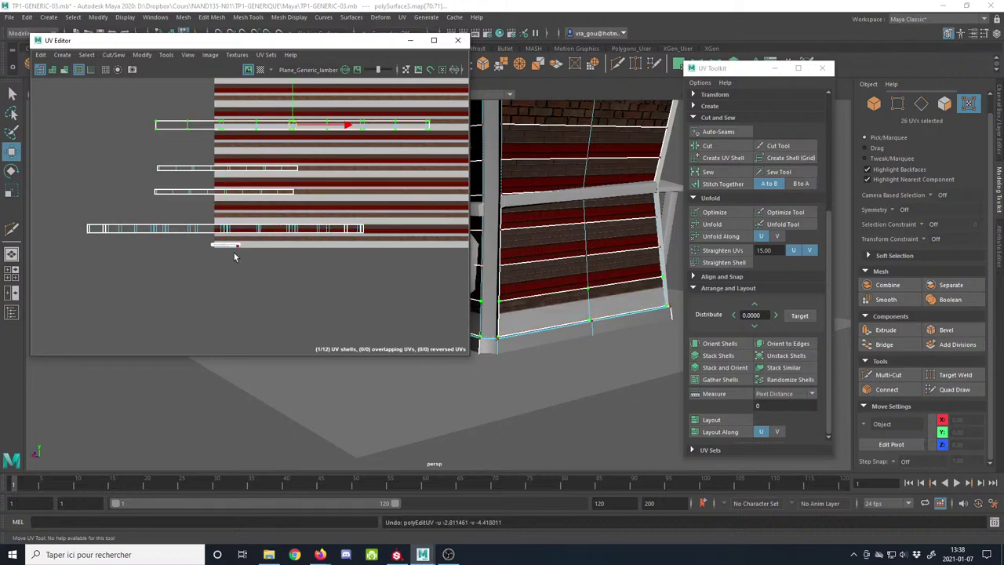
key(ctrl+z)
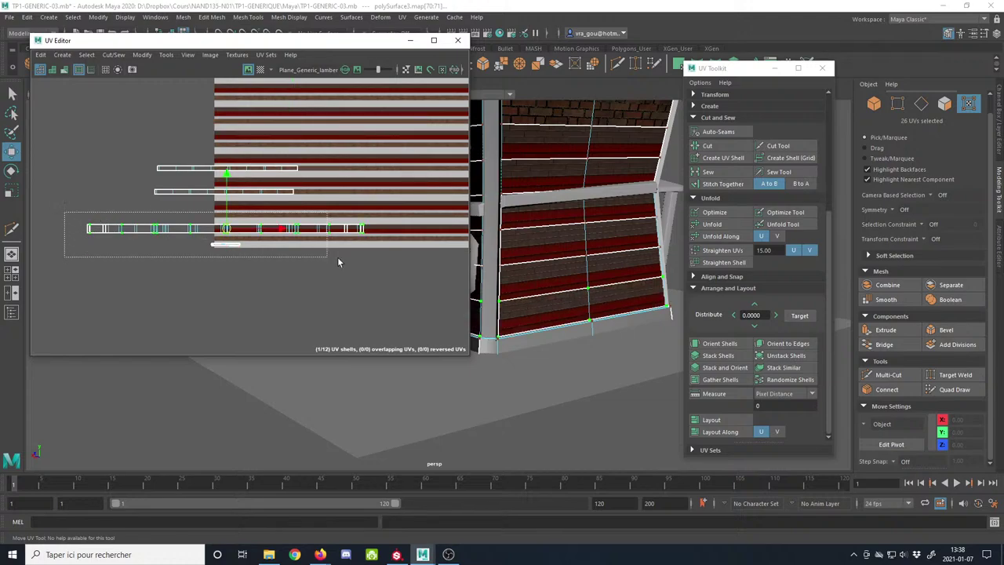
Step: Select all the UVs of the stacked lowest wall shells and move them onto a brick strip of the texture
drag(392, 248, 392, 246)
alt+middle_drag(331, 268, 263, 292)
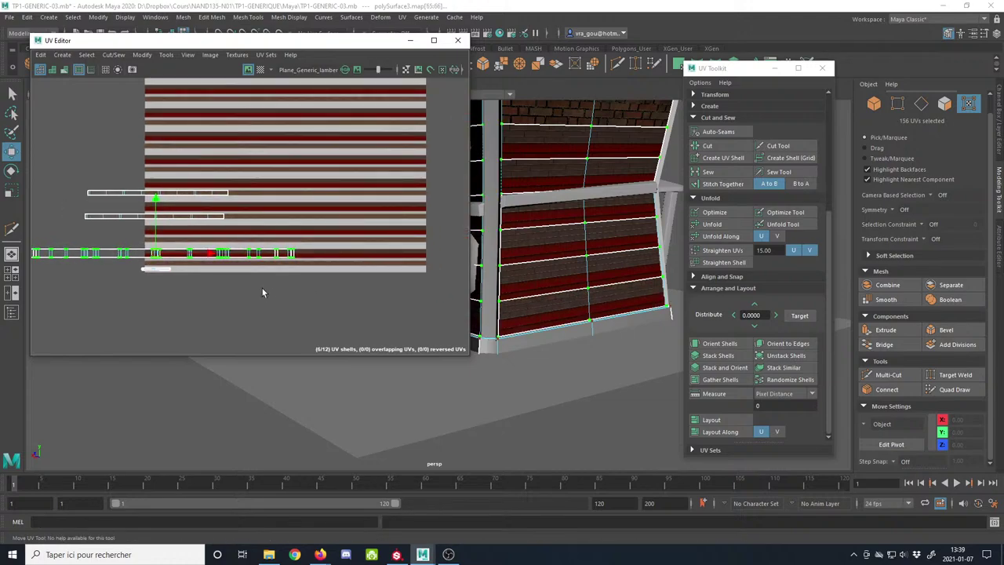
drag(155, 253, 270, 167)
Step: Fine-tune the stacked shells vertically so they line up with the brick strip between the grey bands
scroll(265, 170, up, 5)
key(r)
scroll(271, 168, up, 3)
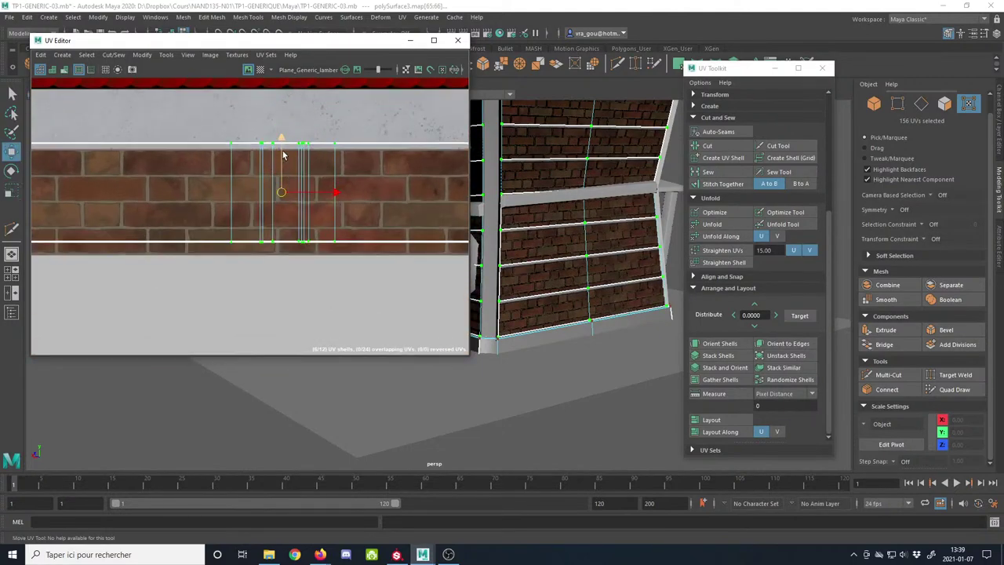
scroll(282, 153, up, 2)
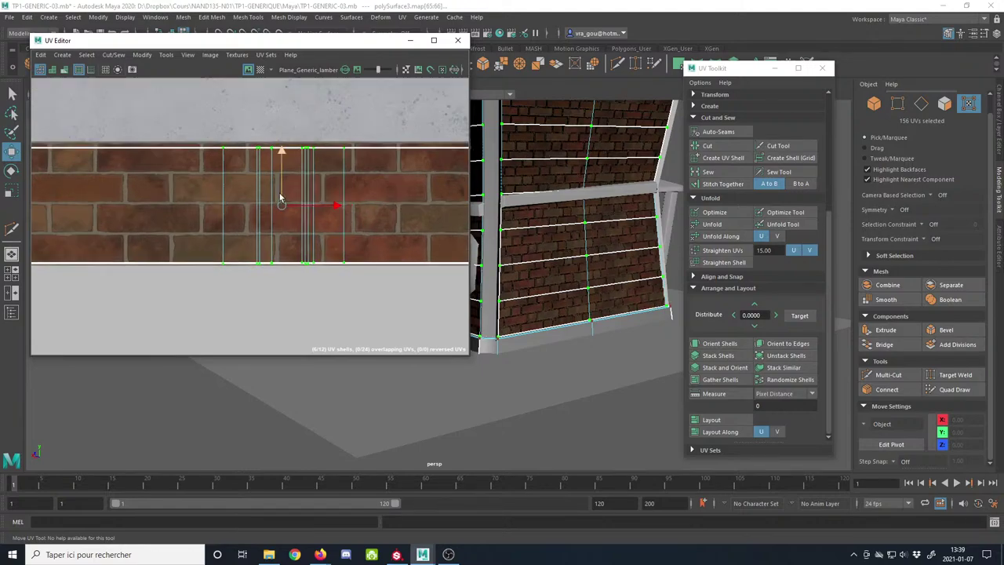
scroll(281, 197, up, 3)
key(r)
drag(283, 213, 287, 213)
key(w)
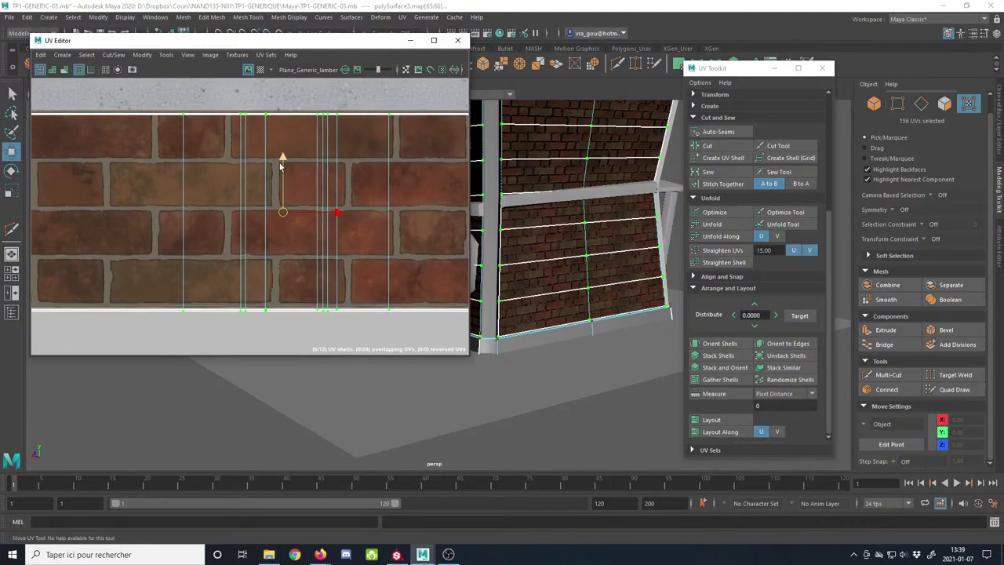
drag(282, 165, 284, 160)
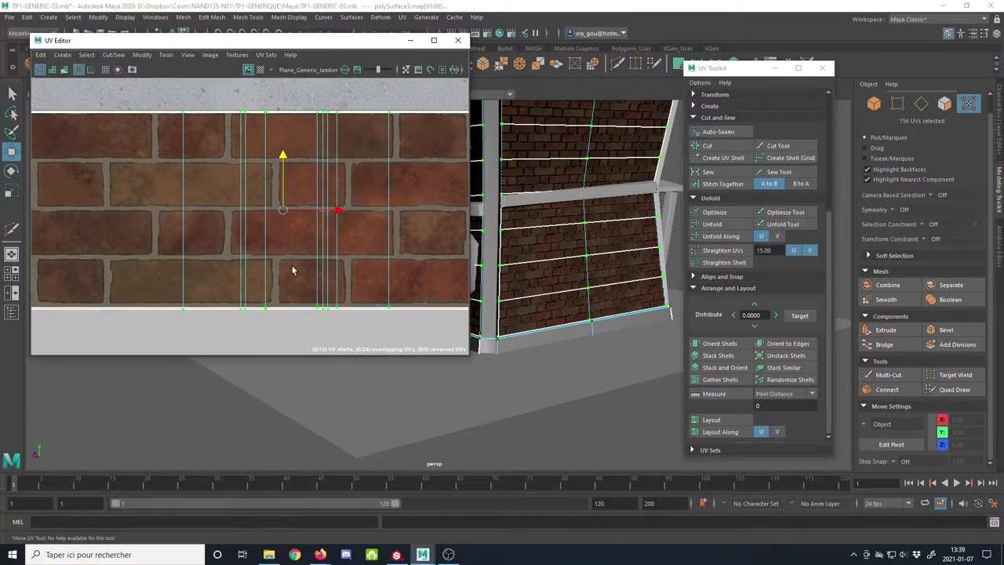
Step: Select only the upper row of UVs of the stacked shells and align it with the brick strip's upper edge
scroll(280, 247, down, 6)
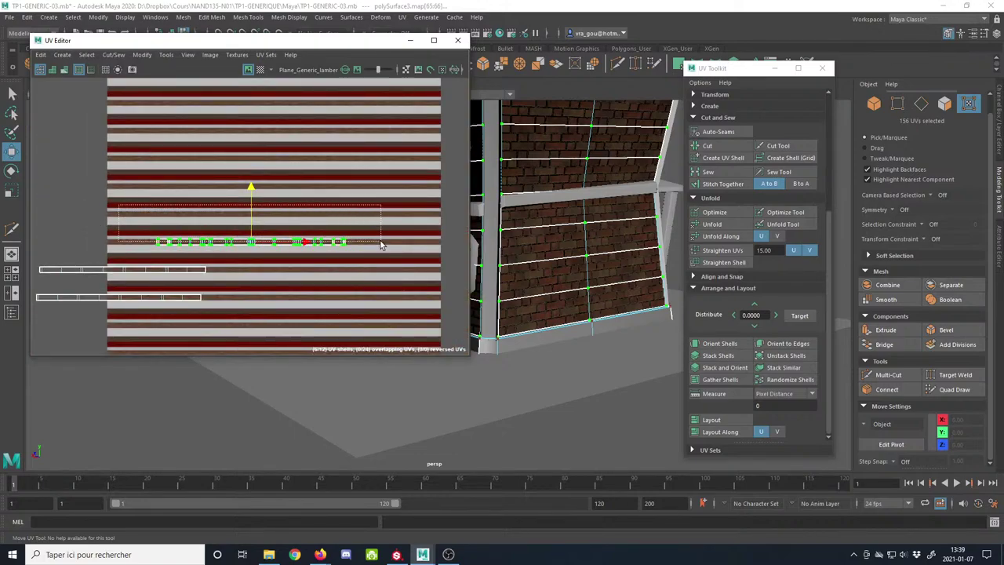
drag(384, 246, 386, 248)
scroll(376, 245, up, 5)
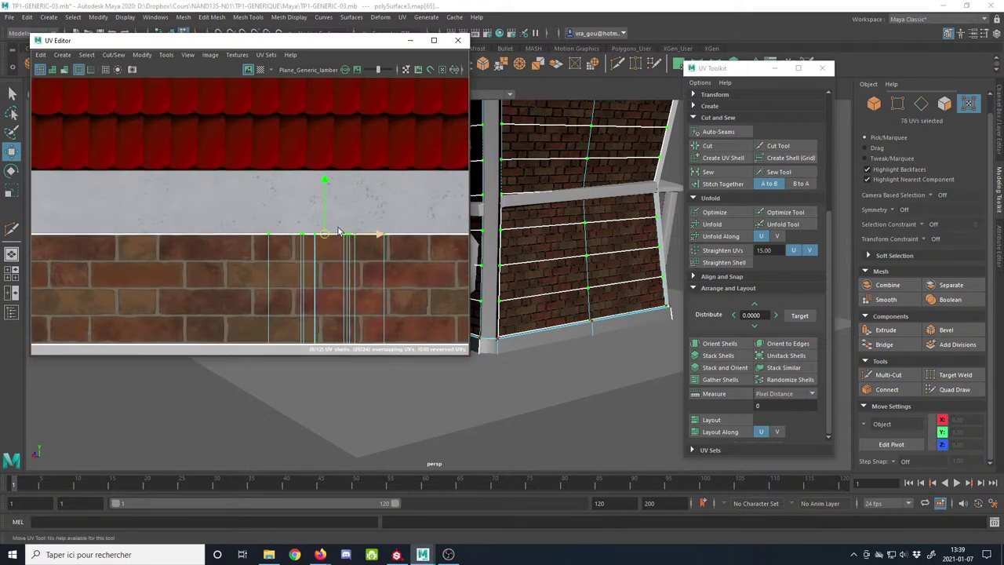
scroll(350, 243, up, 4)
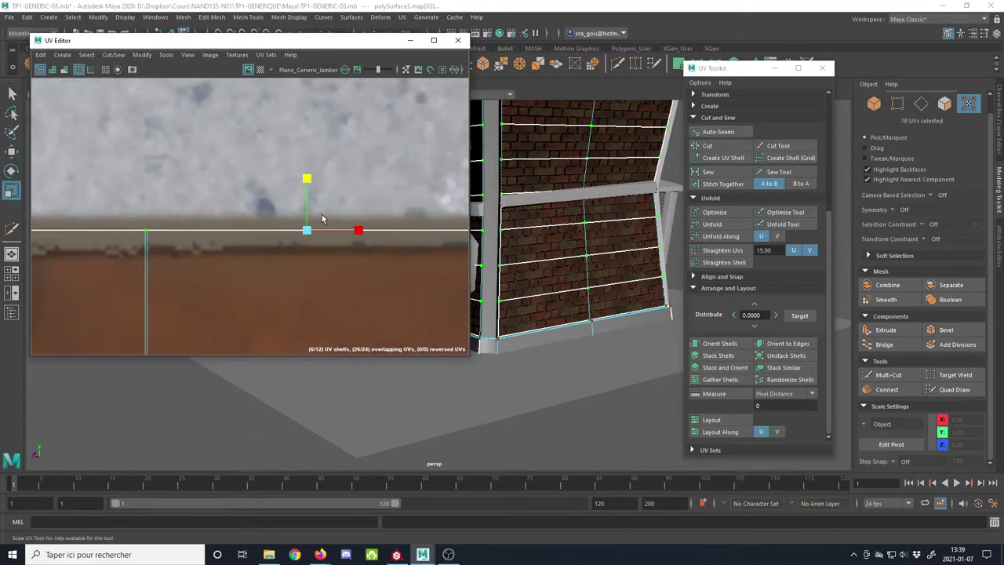
key(w)
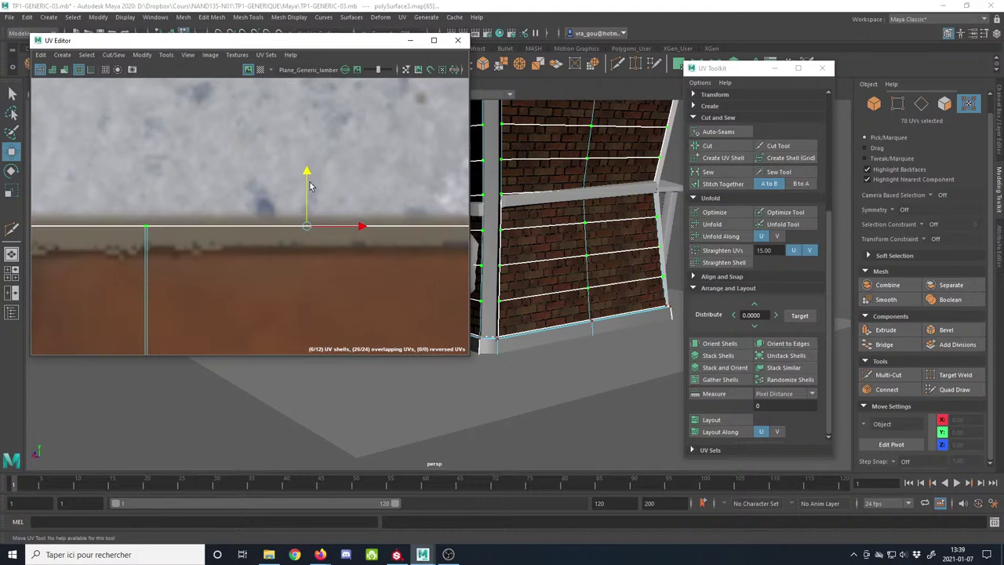
scroll(278, 283, down, 2)
Step: Select the lower row of UVs of the stacked shells and raise it just inside the brick strip's lower edge
scroll(279, 282, down, 6)
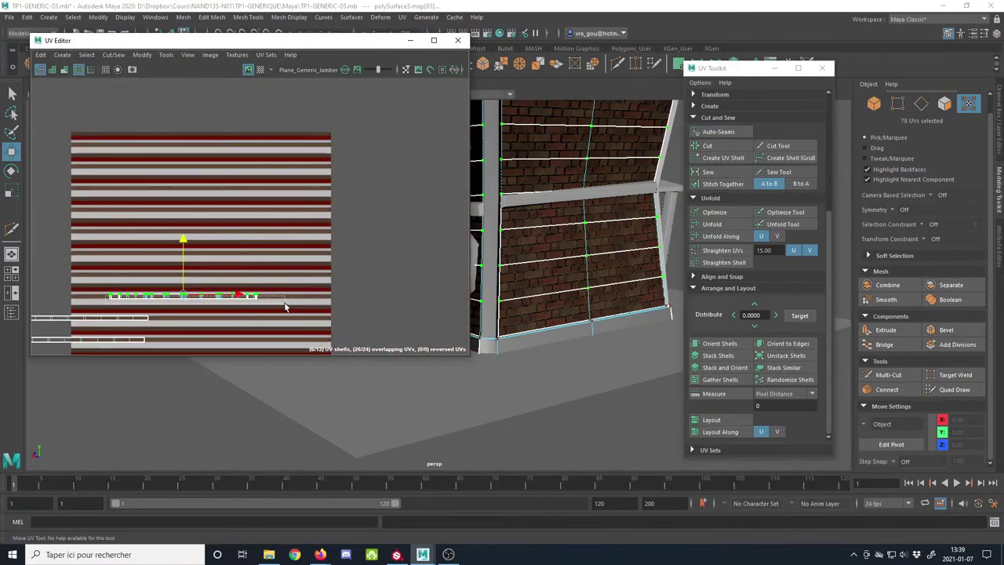
scroll(176, 290, up, 10)
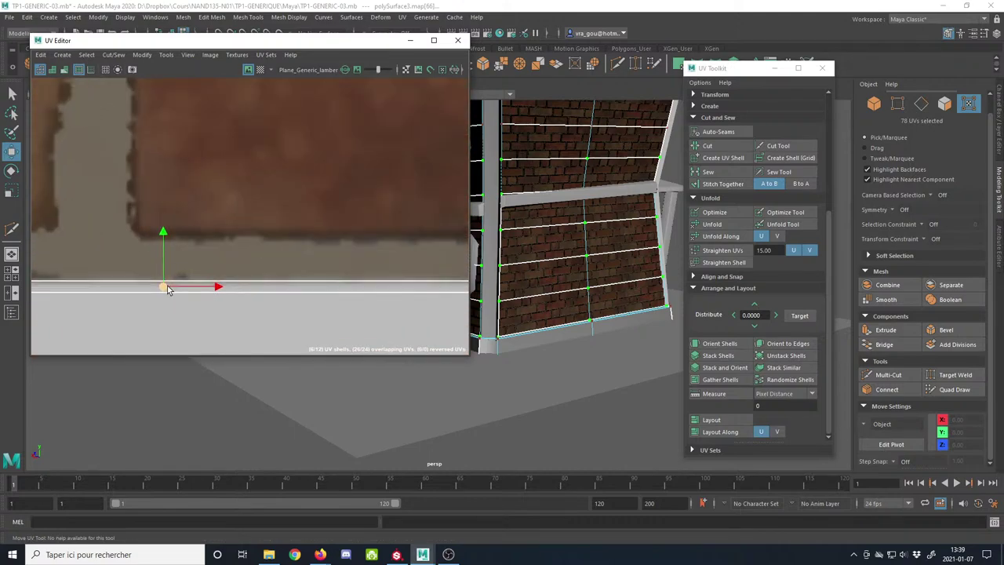
key(w)
drag(163, 235, 167, 212)
scroll(287, 305, down, 4)
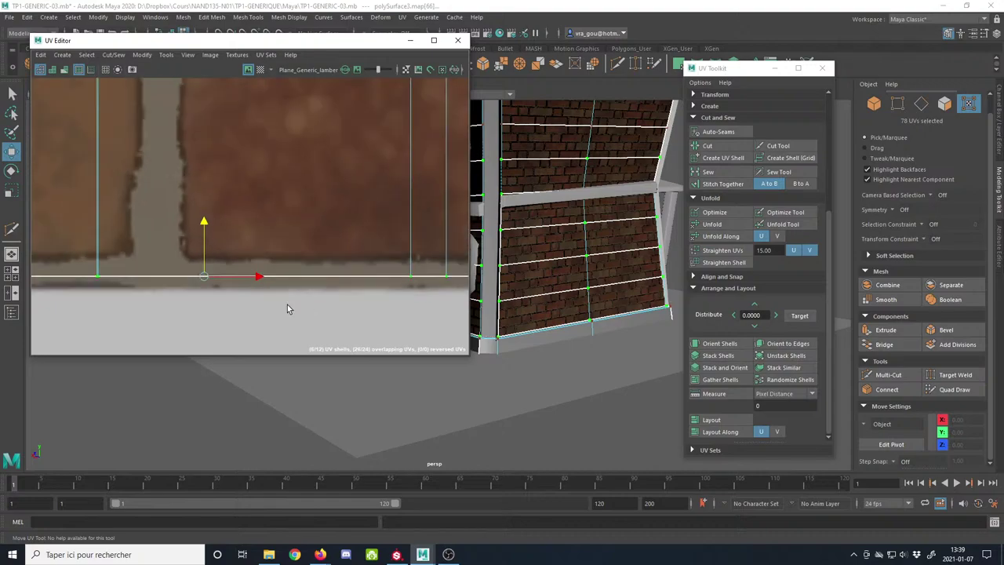
Step: Return to object selection, deselect the wall and move the UV Editor aside to clear the 3D view
alt+drag(521, 381, 568, 383)
scroll(534, 383, down, 5)
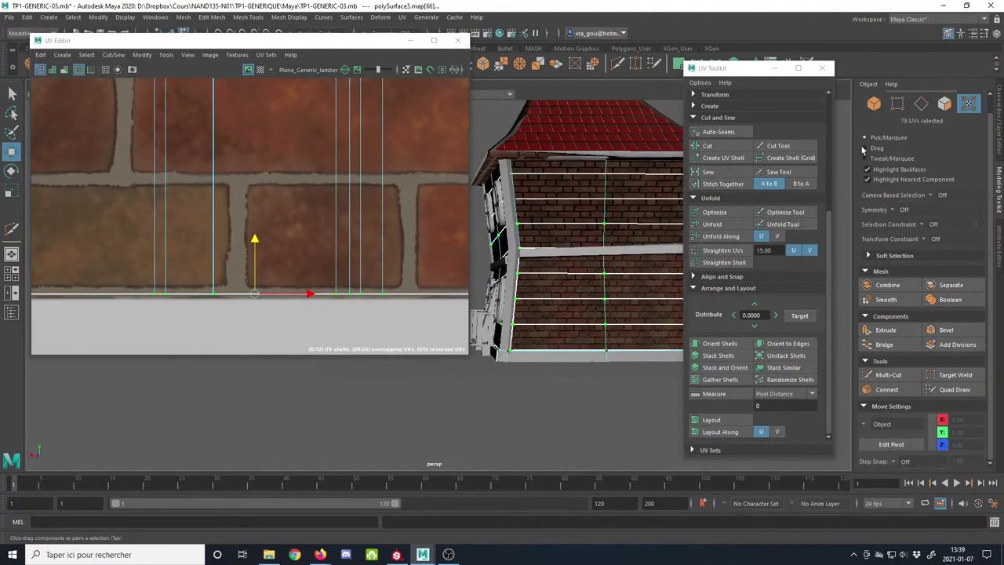
click(874, 104)
click(592, 421)
alt+drag(592, 422, 555, 439)
alt+right_drag(556, 439, 555, 480)
alt+drag(552, 337, 554, 364)
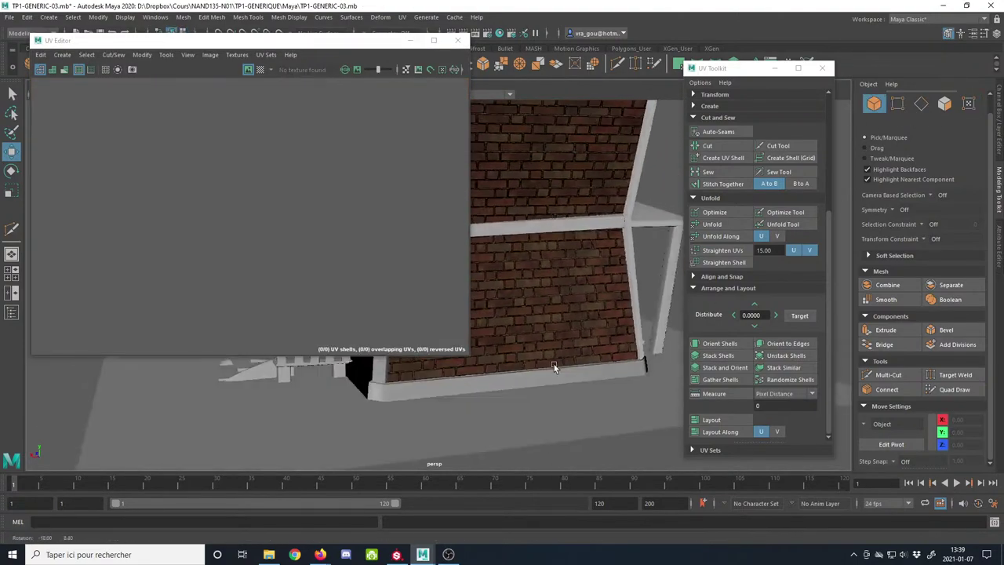
alt+middle_drag(554, 364, 610, 380)
alt+drag(609, 380, 595, 333)
drag(337, 42, 0, 167)
Step: Examine the brick texture on the rear, side and front walls of the house
alt+drag(355, 268, 313, 271)
click(415, 234)
click(555, 348)
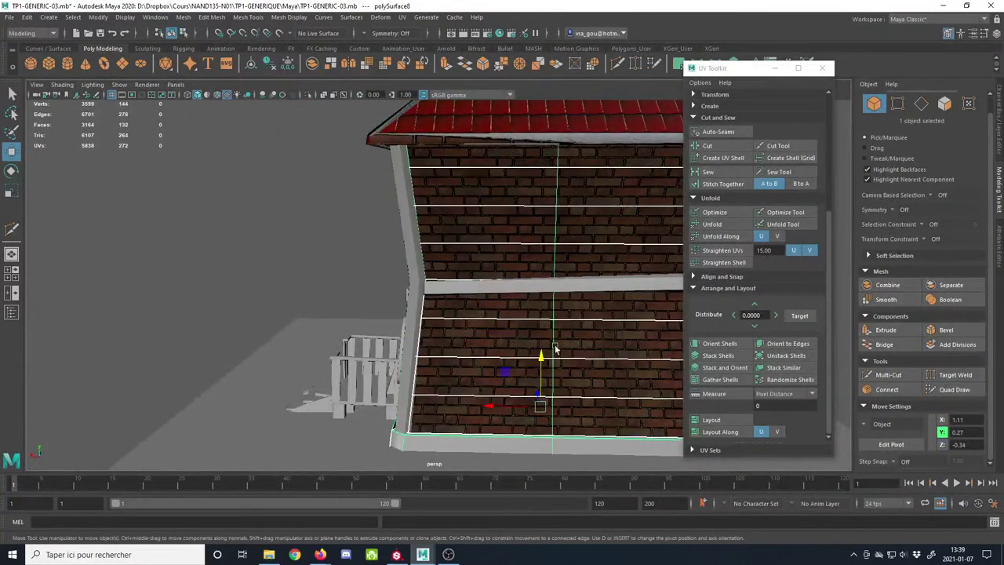
alt+middle_drag(437, 328, 327, 292)
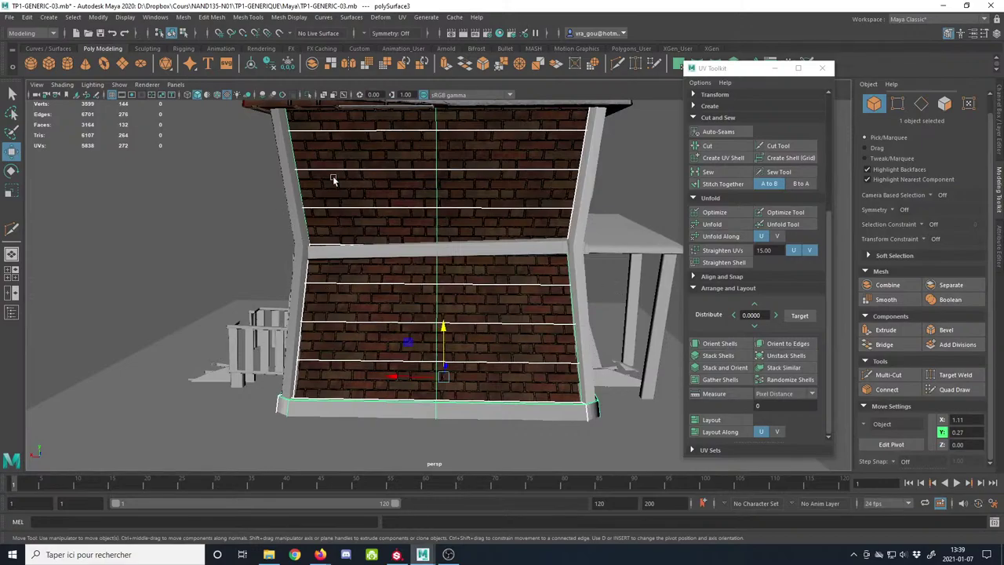
alt+drag(332, 179, 496, 257)
alt+drag(298, 250, 461, 198)
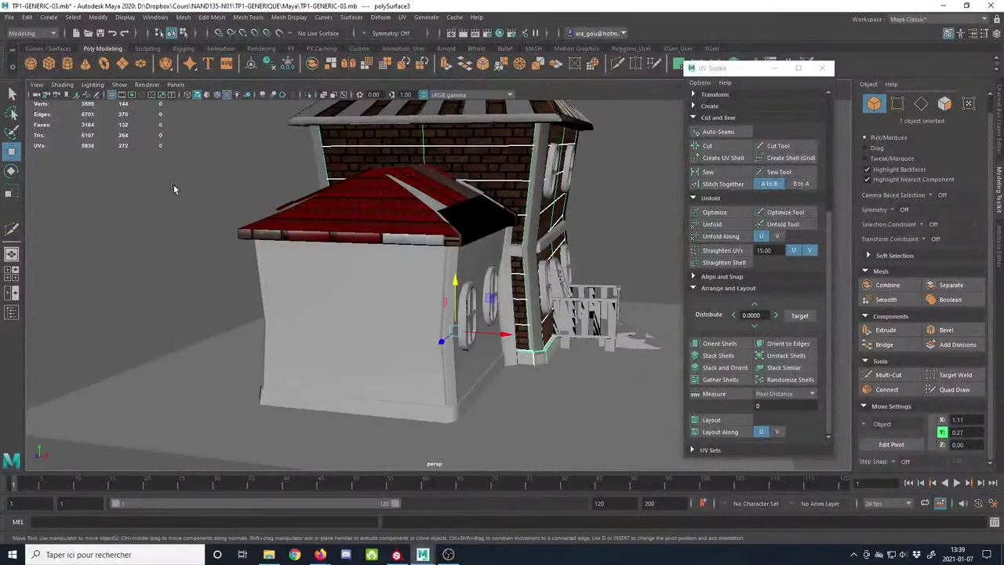
alt+drag(771, 154, 589, 223)
click(176, 154)
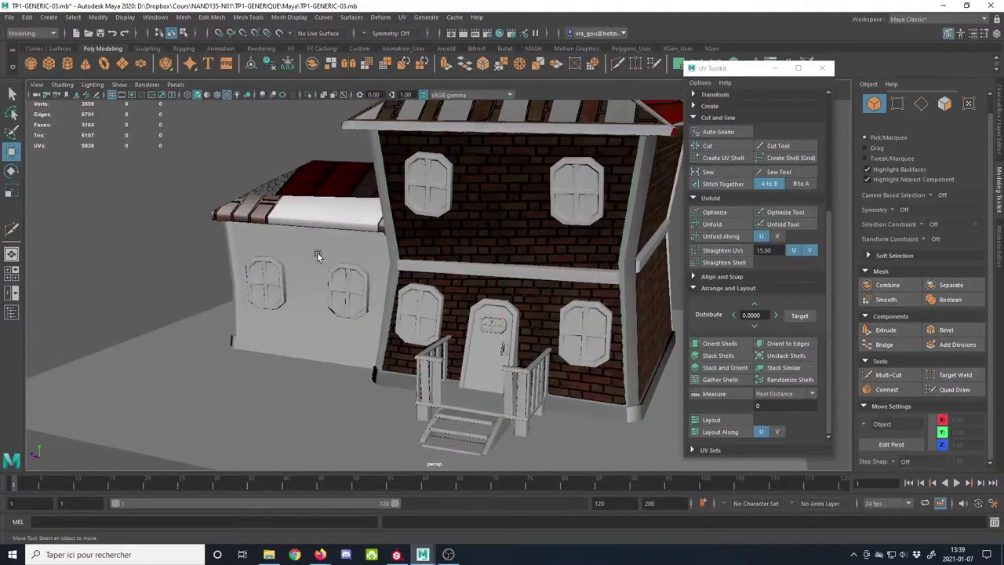
alt+right_drag(318, 256, 258, 256)
alt+drag(257, 256, 353, 263)
alt+middle_drag(353, 263, 275, 292)
mouse_move(275, 292)
alt+right_down()
mouse_move(410, 318)
mouse_move(370, 298)
mouse_move(261, 280)
alt+right_up()
alt+middle_drag(260, 280, 288, 291)
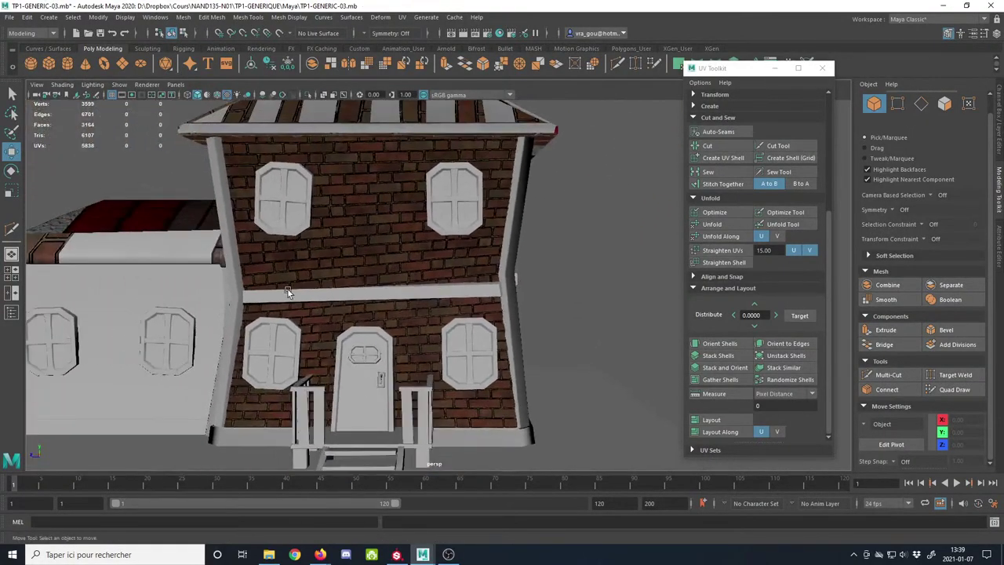
alt+right_drag(288, 291, 299, 291)
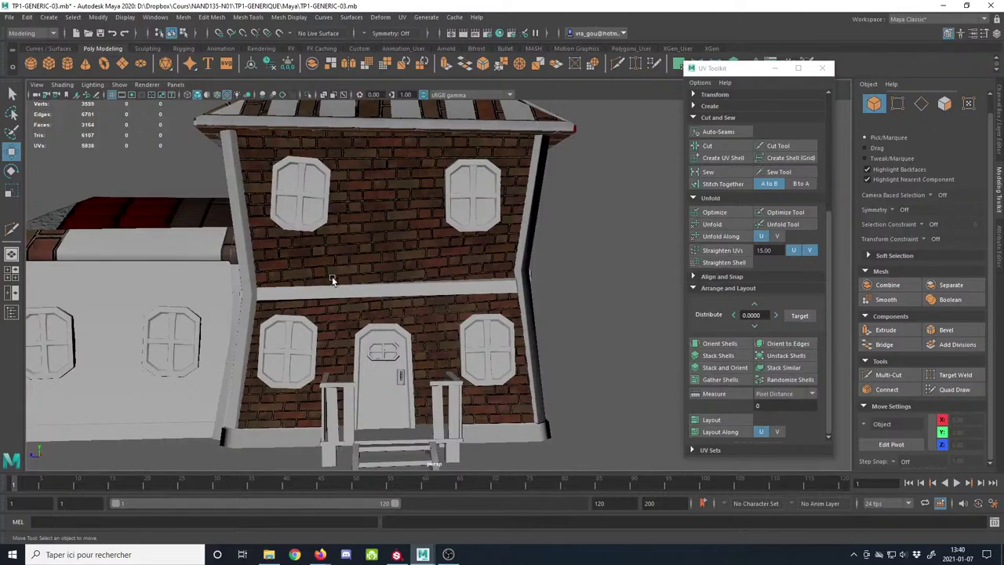
Step: Select the house wall's horizontal edge loop just below the upper-floor windows
click(367, 241)
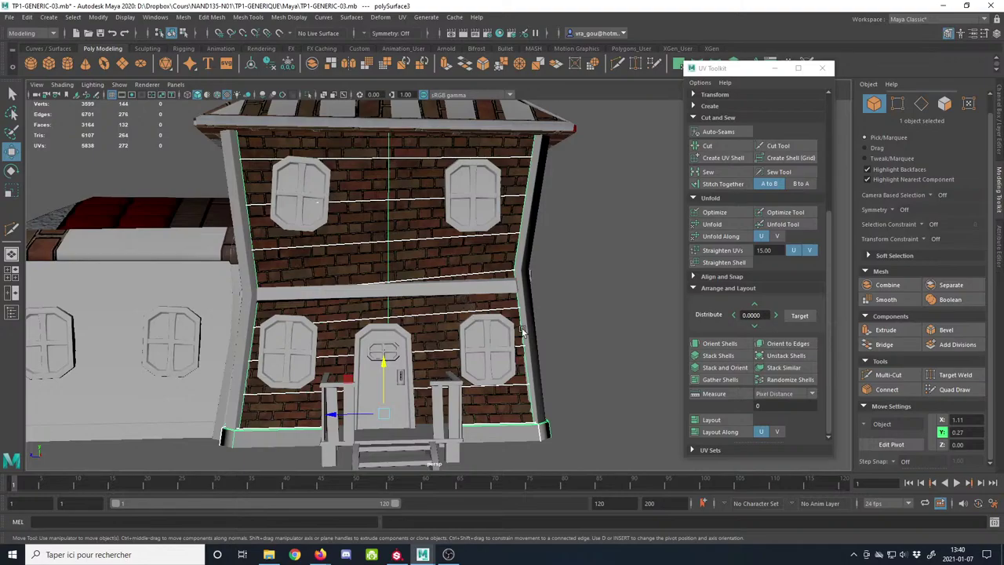
alt+drag(522, 332, 503, 329)
click(921, 104)
double_click(318, 257)
alt+drag(165, 275, 242, 286)
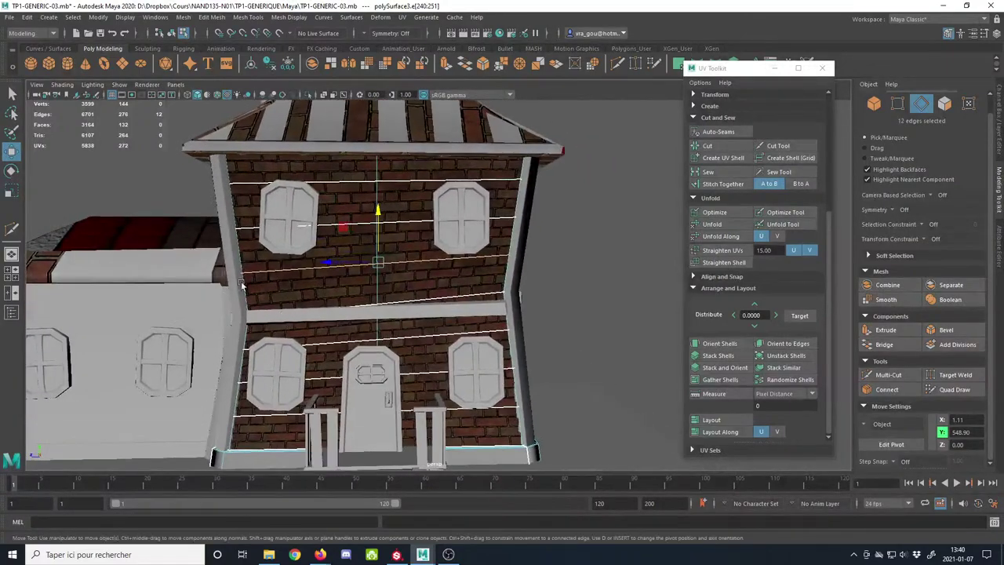
Step: Set the transform constraint to Edge Slide and scale the selected loop vertically to flatten it
click(926, 239)
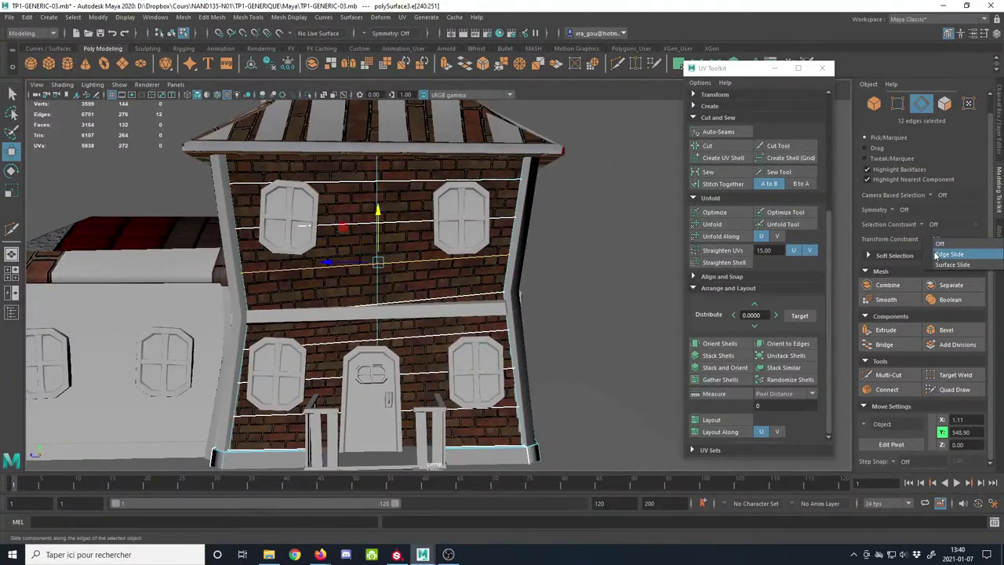
click(936, 254)
scroll(506, 267, down, 2)
alt+drag(506, 268, 453, 293)
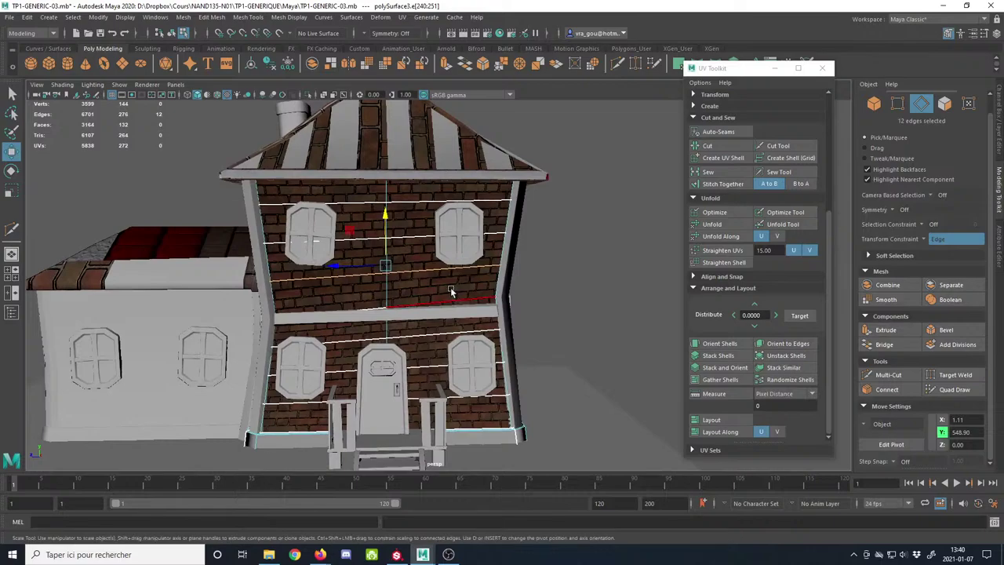
key(r)
drag(390, 219, 385, 267)
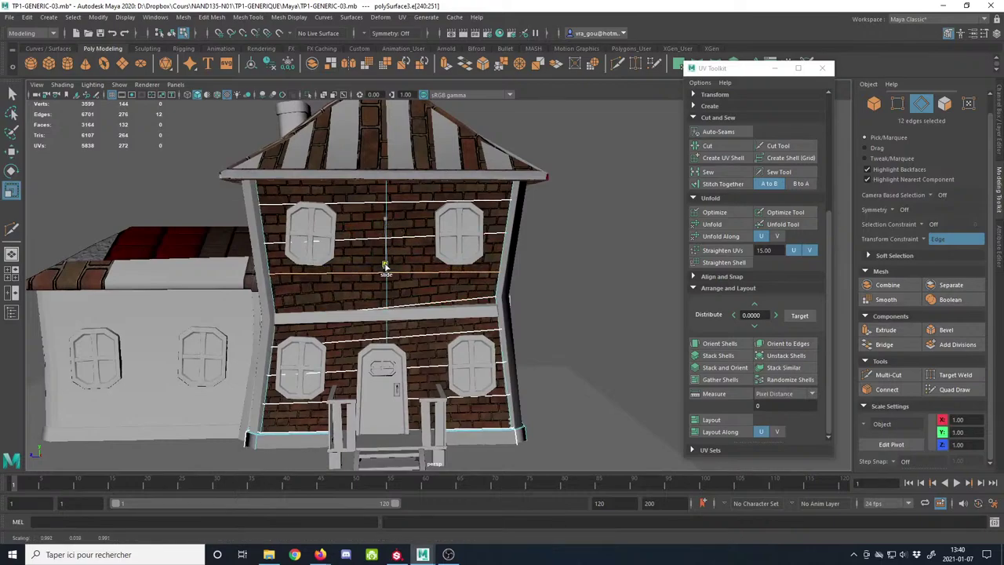
Step: Flatten the front wall's edge loops through the middle and near the top of the upper-floor windows by scaling them vertically
double_click(365, 244)
drag(385, 189, 381, 262)
double_click(361, 205)
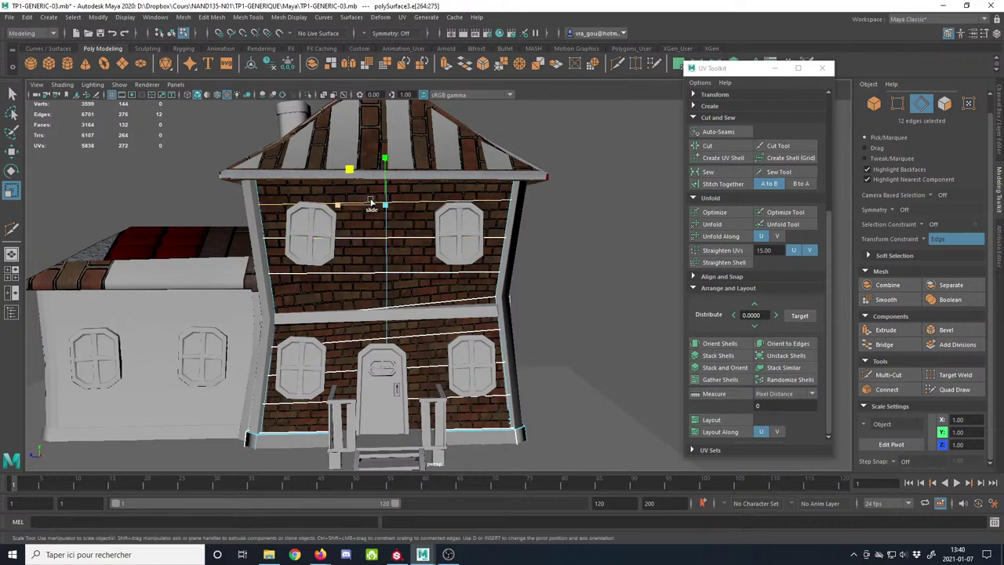
drag(385, 160, 389, 270)
Step: Flatten the front wall's slanted edge loops just below and along the horizontal trim by scaling them vertically
alt+middle_drag(429, 358, 419, 291)
scroll(418, 291, up, 2)
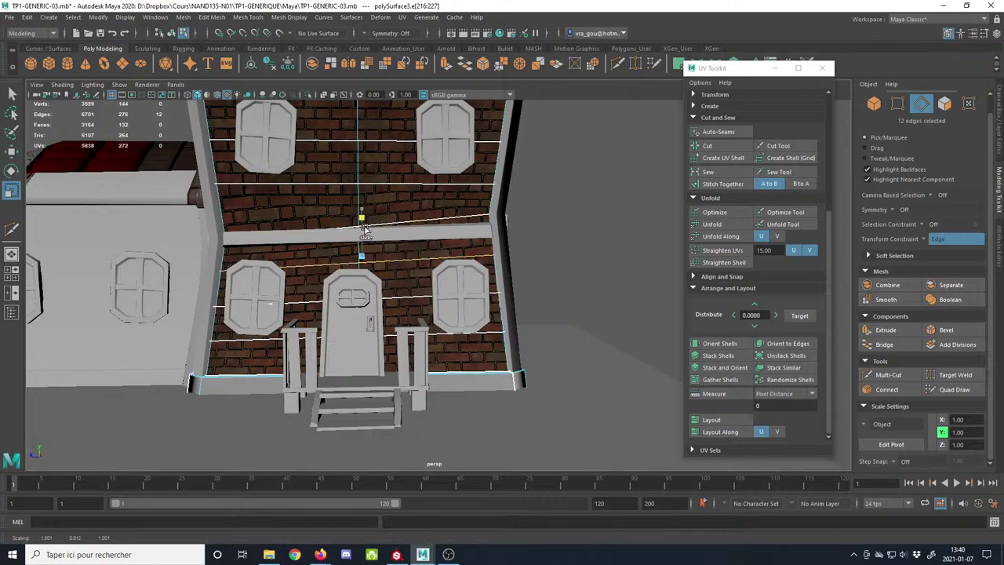
alt+middle_drag(415, 235, 406, 301)
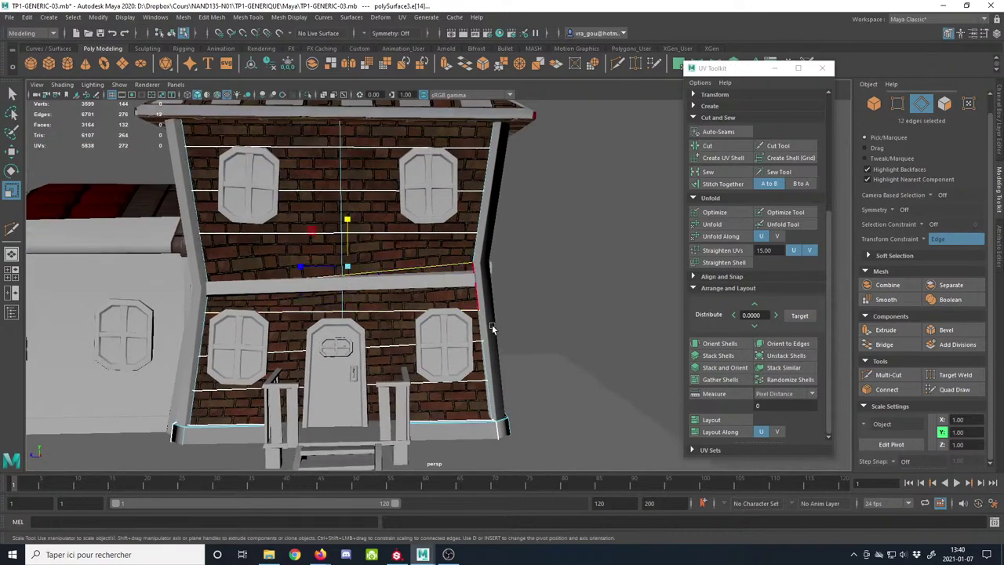
alt+drag(493, 329, 432, 337)
drag(349, 221, 353, 261)
scroll(411, 287, down, 5)
alt+drag(411, 286, 476, 283)
Step: Return to object selection, leave the wall and select the ground-floor window near the house corner
click(874, 104)
click(528, 193)
alt+drag(528, 192, 341, 291)
alt+right_drag(341, 291, 374, 256)
click(377, 243)
alt+drag(377, 245, 480, 279)
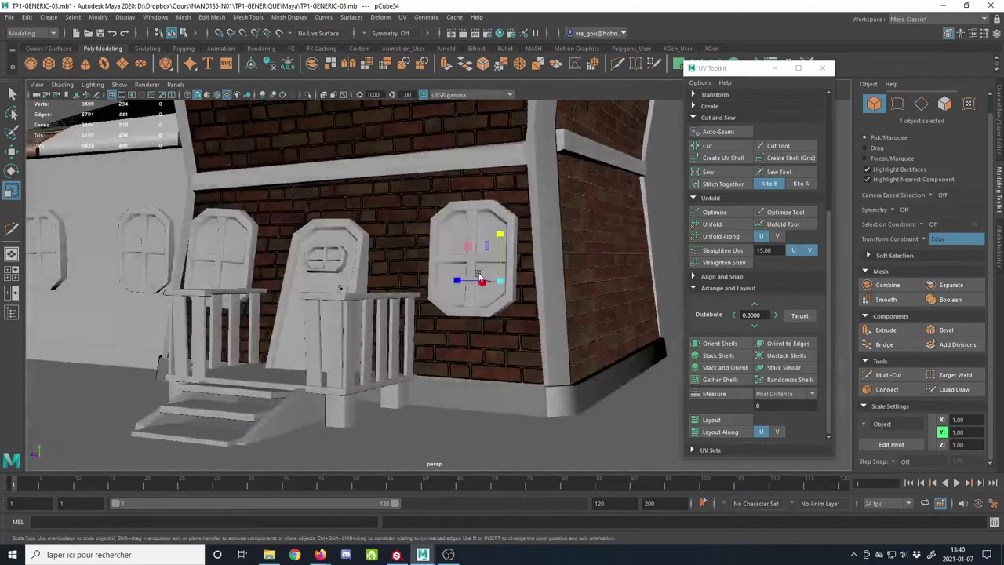
Step: Select the front wall's upper-floor window nearest the house corner
alt+drag(314, 290, 337, 294)
click(319, 308)
alt+right_drag(337, 294, 148, 256)
click(340, 261)
alt+middle_drag(341, 261, 250, 418)
click(407, 281)
alt+right_drag(332, 259, 392, 383)
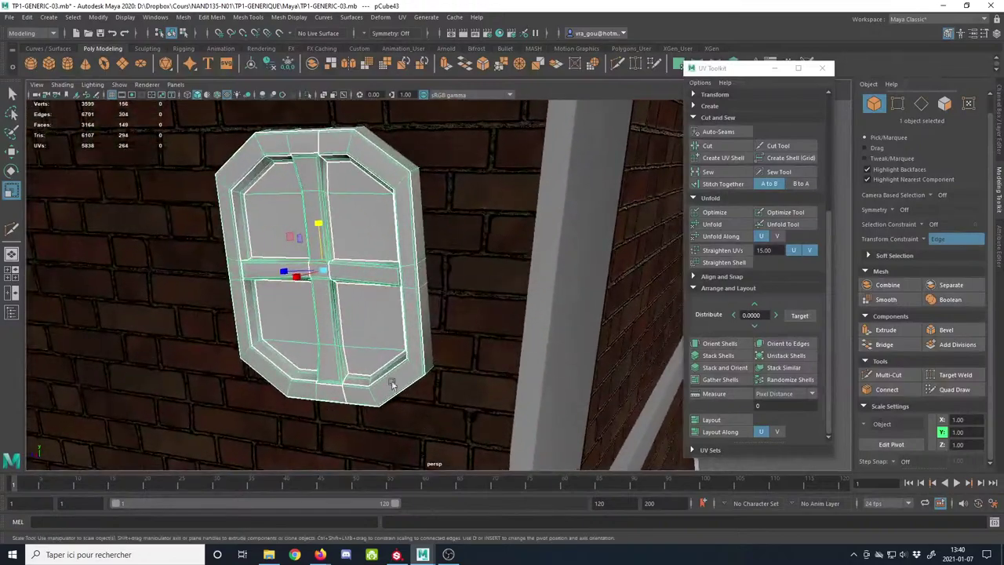
Step: Examine the upper-floor window's frame, crossbars and panes against the brick wall
alt+middle_drag(149, 271, 368, 318)
alt+right_drag(368, 318, 494, 364)
alt+middle_drag(495, 364, 379, 408)
alt+right_drag(379, 408, 267, 337)
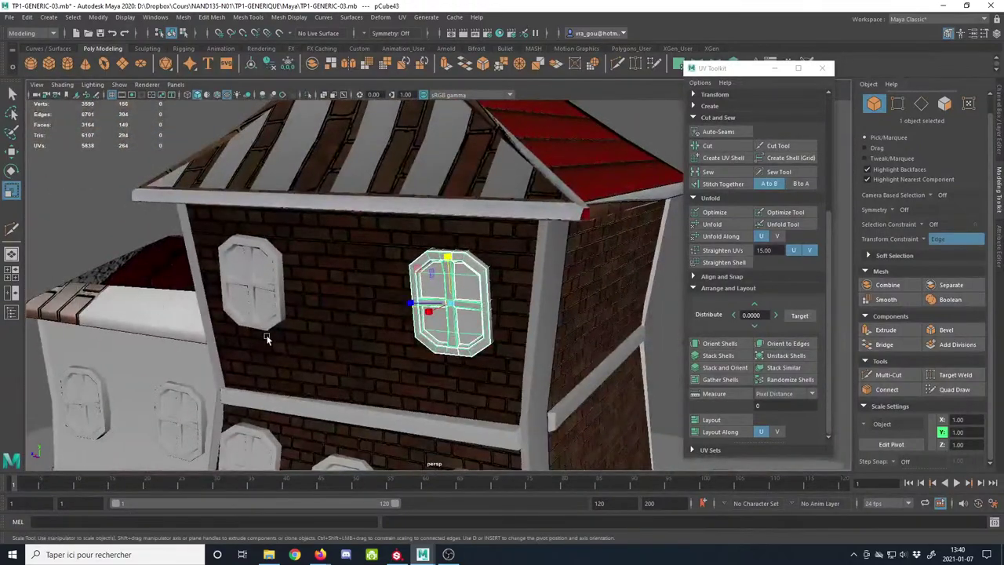
alt+drag(267, 338, 255, 320)
alt+right_drag(255, 319, 326, 439)
alt+middle_drag(296, 348, 311, 379)
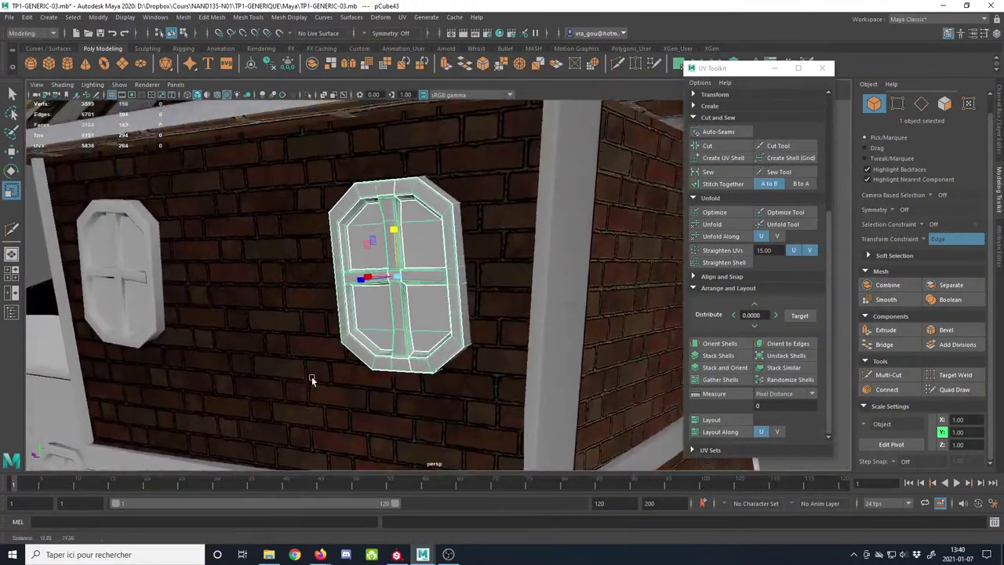
alt+right_drag(311, 378, 305, 381)
drag(0, 120, 0, 90)
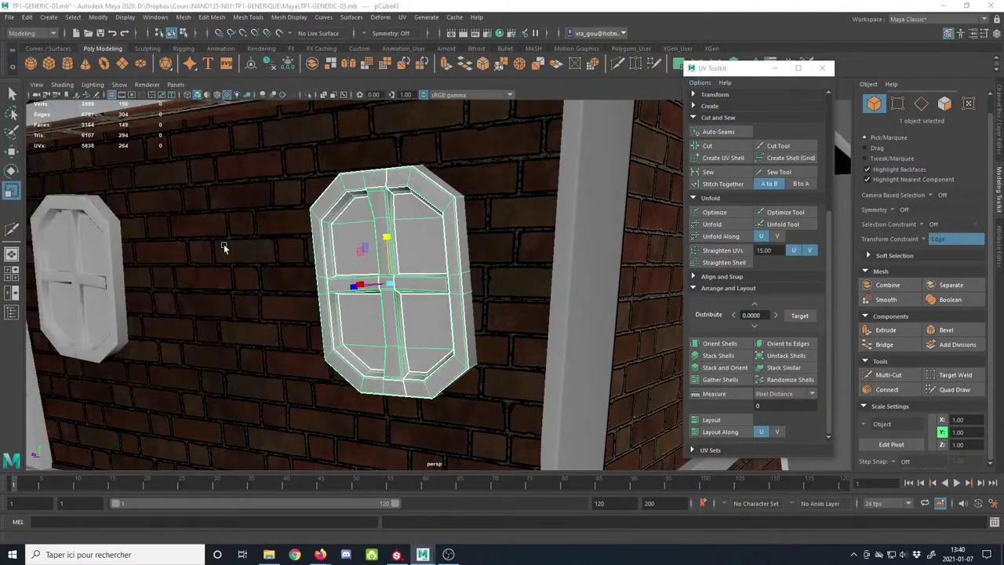
alt+right_drag(223, 248, 242, 279)
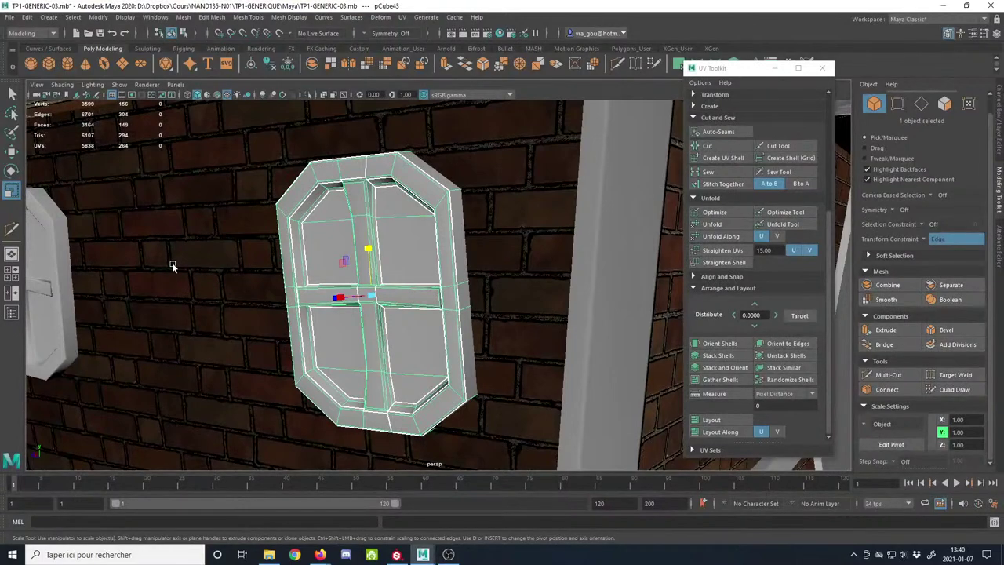
alt+drag(201, 335, 223, 345)
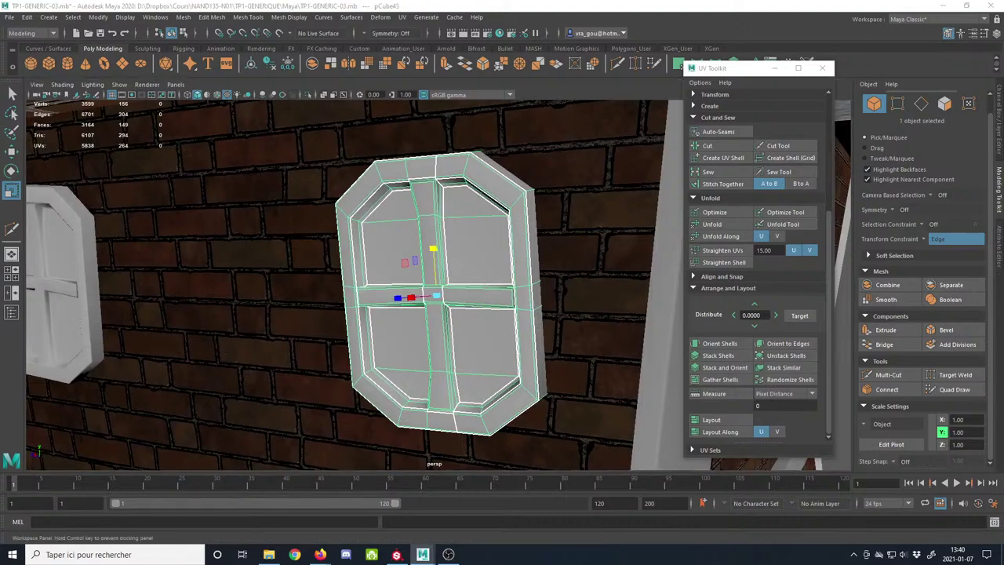
Step: Close the UV Editor and UV Toolkit and turn the transform constraint off
drag(0, 90, 333, 21)
alt+middle_drag(488, 110, 618, 111)
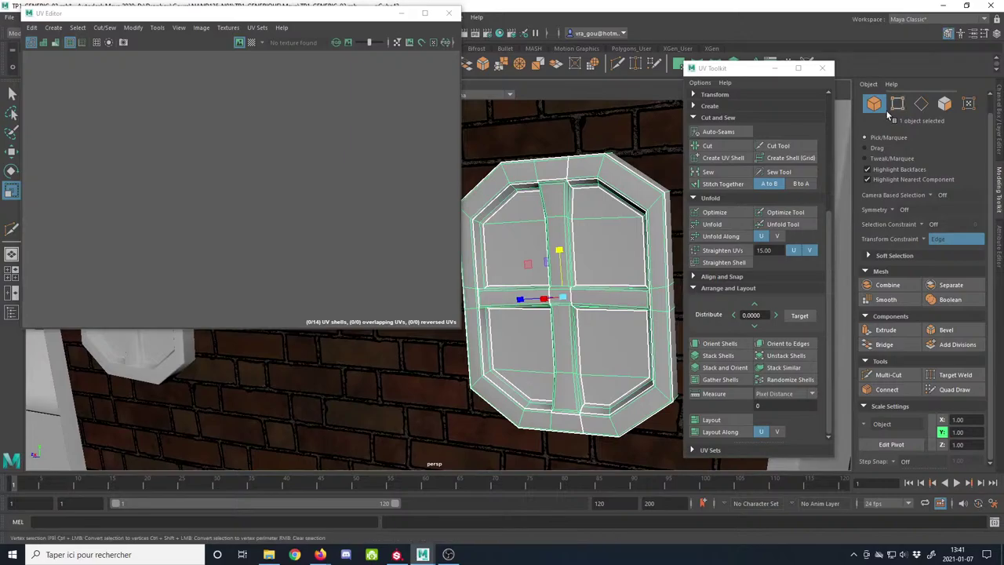
click(450, 13)
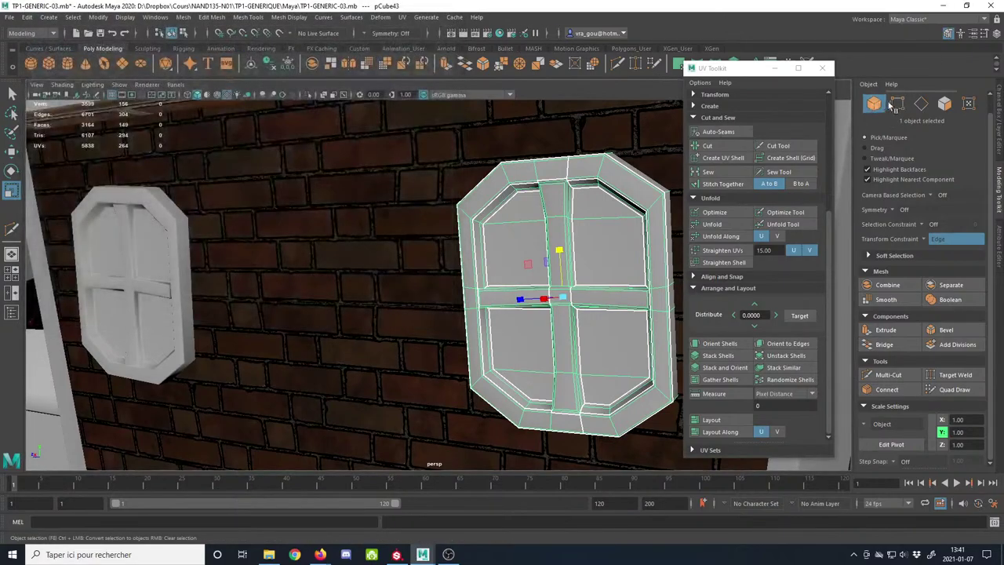
click(823, 69)
click(926, 238)
click(934, 243)
Step: Assign the existing blinn2 texture material to the selected upper-floor window
alt+right_drag(722, 233, 592, 227)
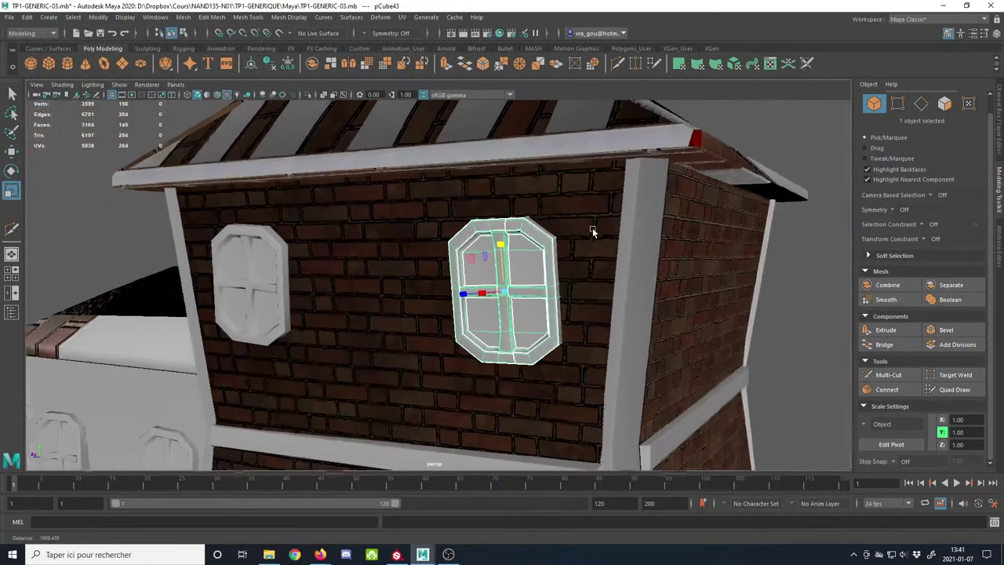
alt+middle_drag(785, 265, 688, 213)
right_click(410, 205)
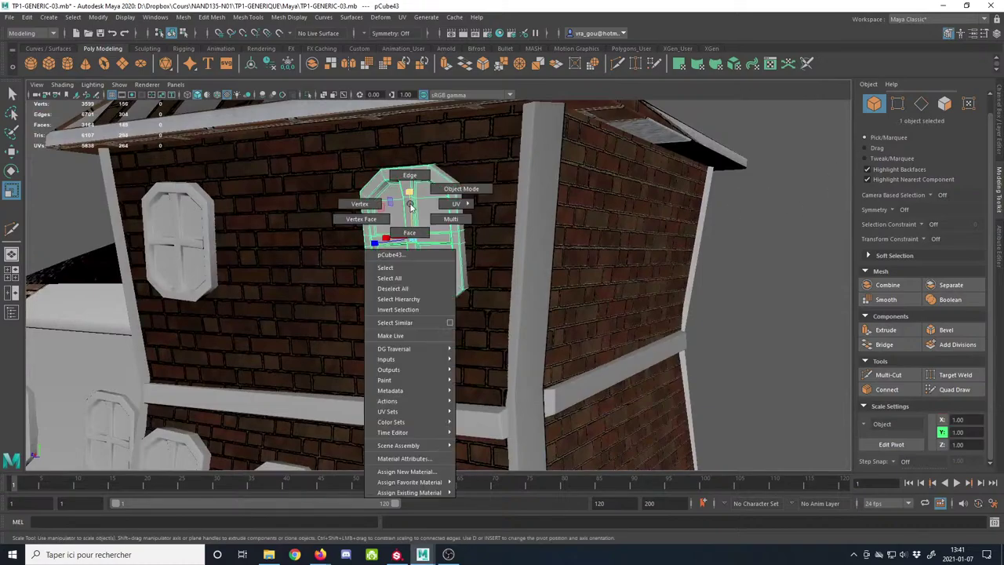
mouse_move(440, 492)
click(483, 496)
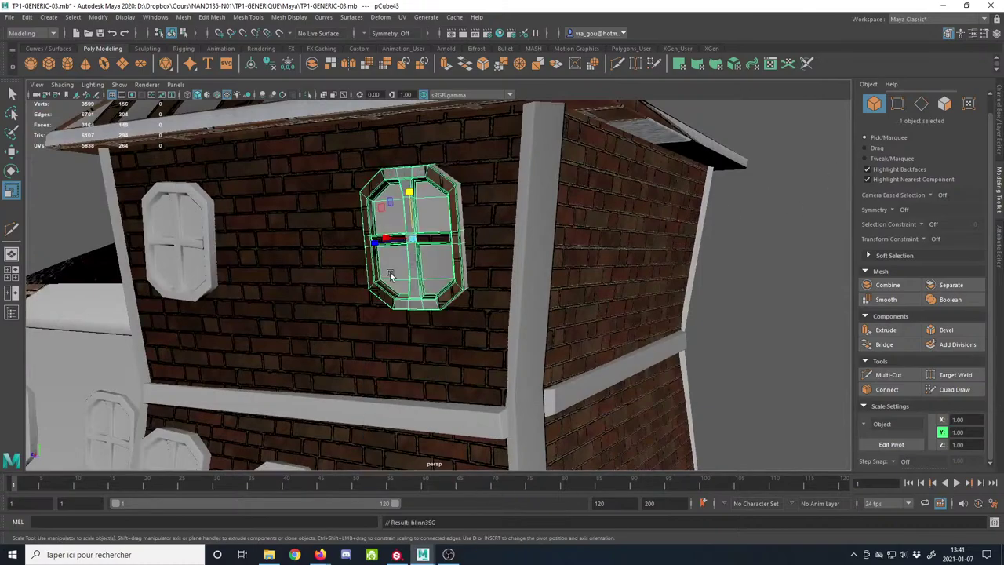
alt+right_drag(390, 272, 441, 311)
alt+drag(442, 312, 449, 321)
alt+drag(444, 297, 456, 284)
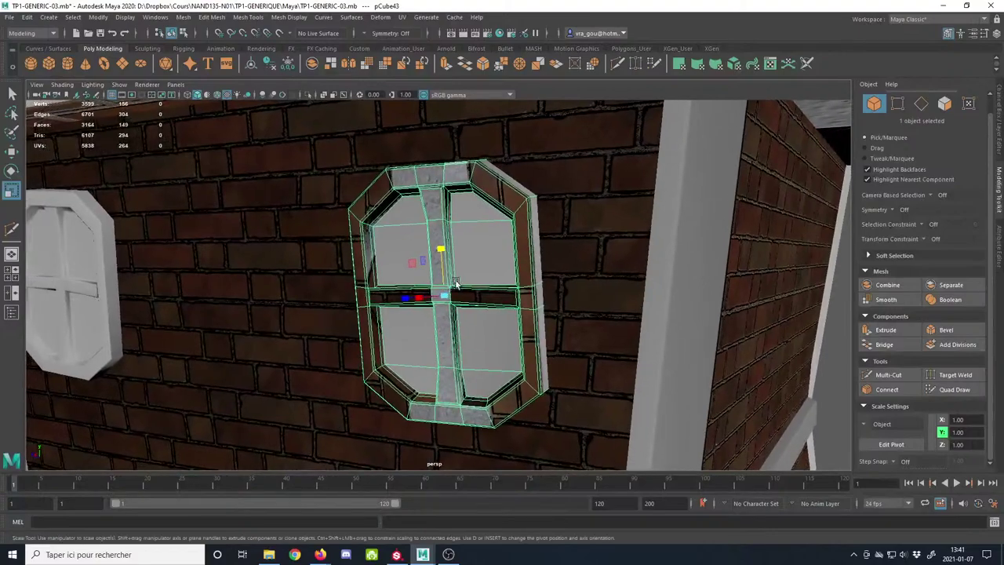
Step: Reopen the UV Editor and locate the window's UV shells against the shared texture strips
click(767, 66)
scroll(479, 157, down, 5)
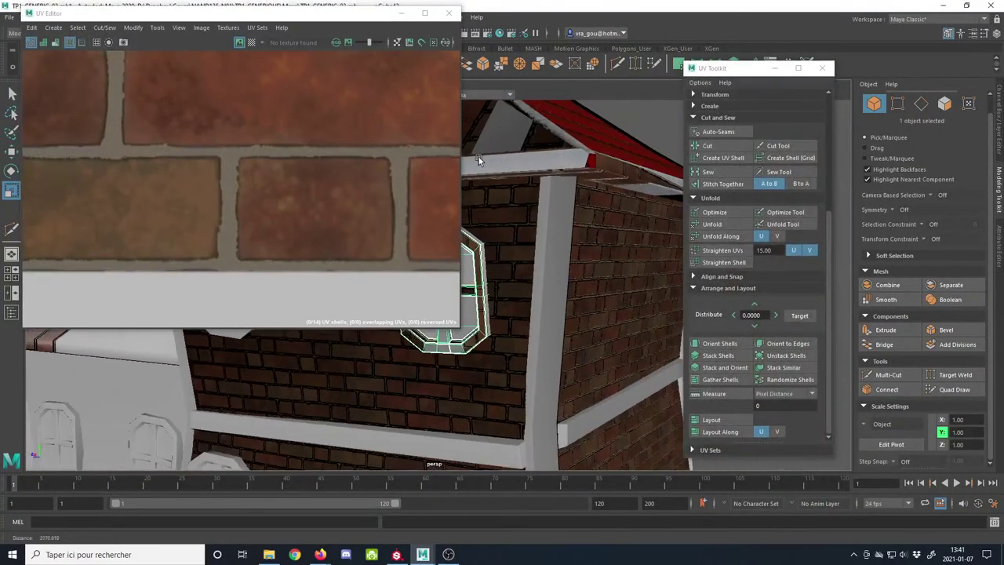
scroll(163, 61, down, 4)
scroll(163, 60, down, 10)
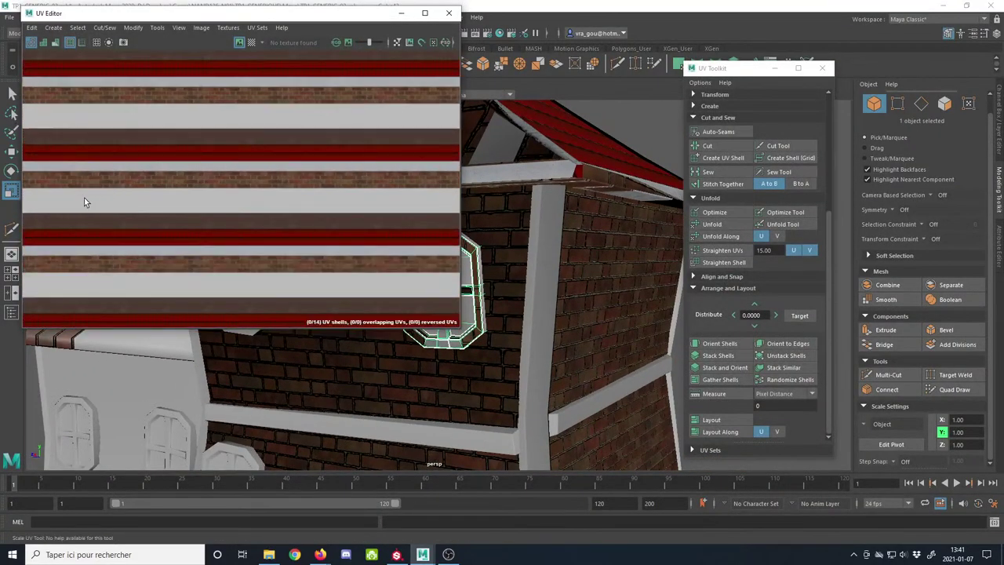
alt+middle_drag(84, 192, 240, 145)
scroll(233, 197, down, 3)
scroll(228, 188, up, 4)
alt+middle_drag(246, 245, 224, 210)
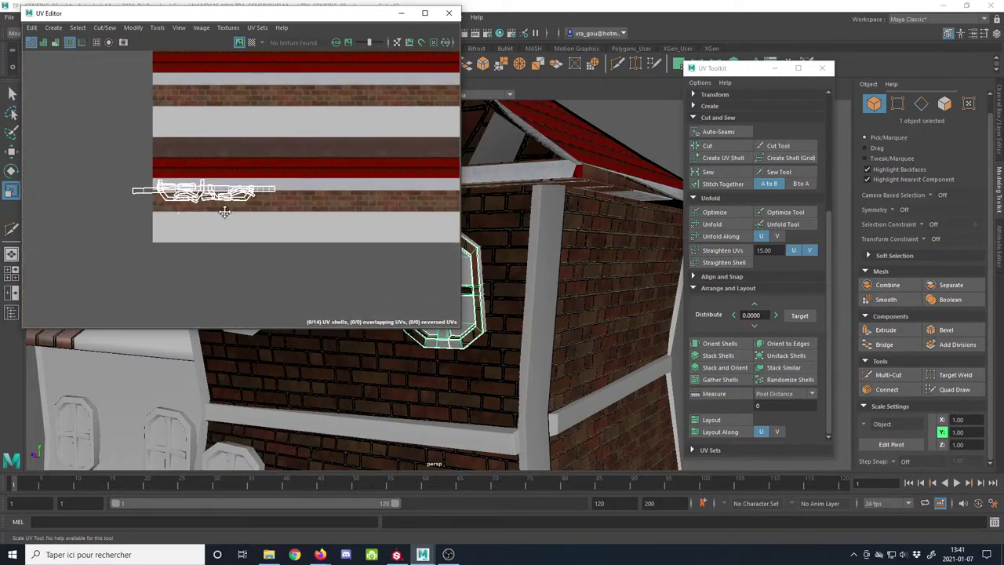
scroll(224, 211, up, 2)
Step: Select all of the window's faces and move their UV shells sideways off the texture into empty UV space
click(944, 105)
drag(75, 149, 370, 264)
key(w)
drag(210, 194, 46, 191)
Step: Select the eight faces of the window's four glass panes and lay out their UV shells
alt+middle_drag(541, 226, 576, 218)
alt+right_drag(577, 218, 583, 328)
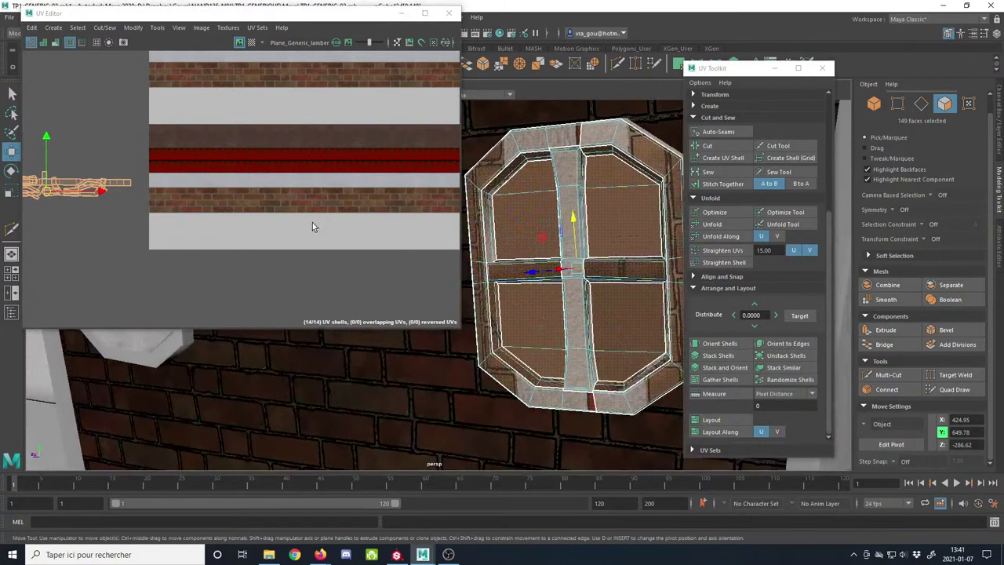
click(514, 229)
shift+click(484, 236)
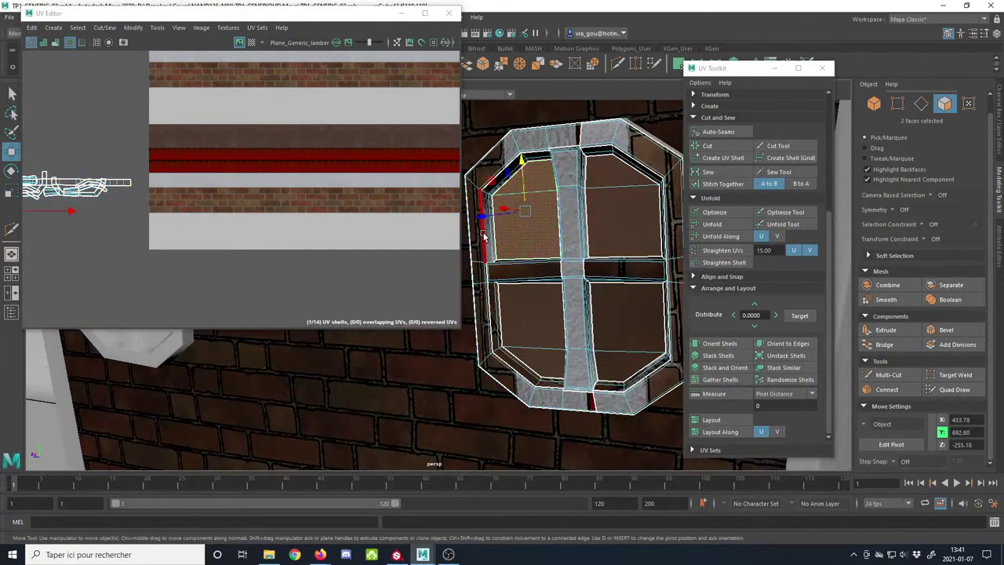
shift+click(609, 249)
shift+click(623, 313)
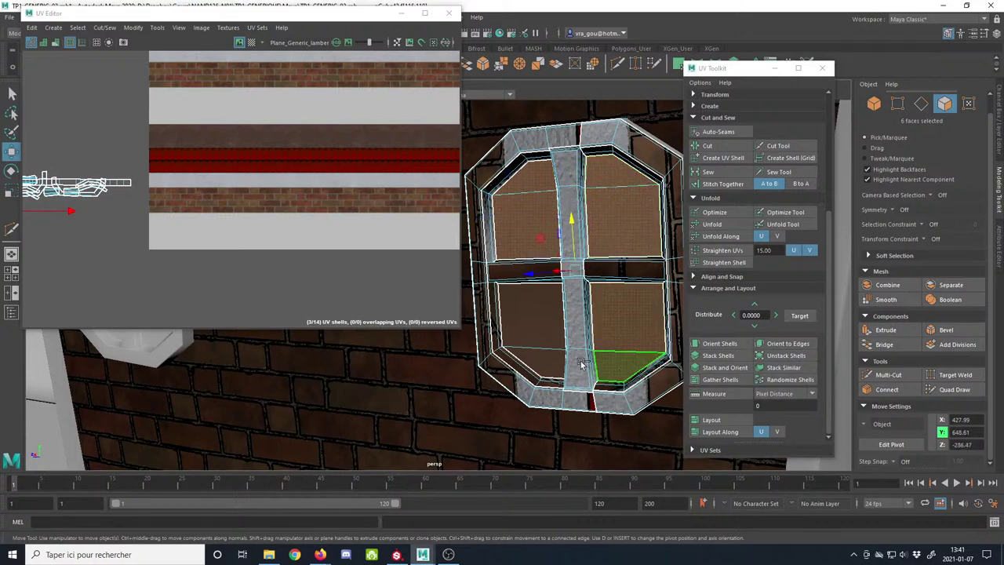
shift+click(533, 333)
scroll(150, 219, down, 2)
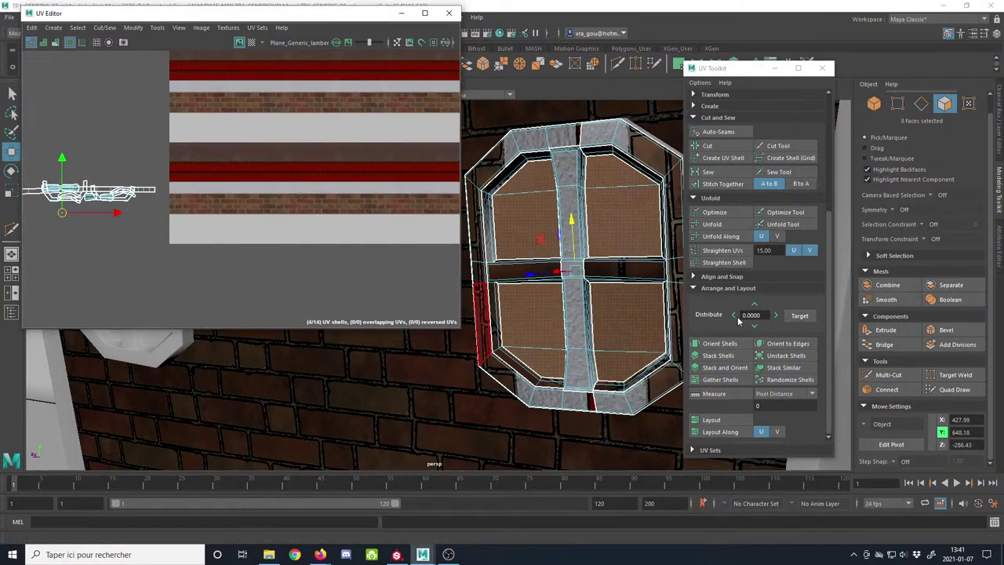
click(718, 420)
scroll(225, 232, up, 3)
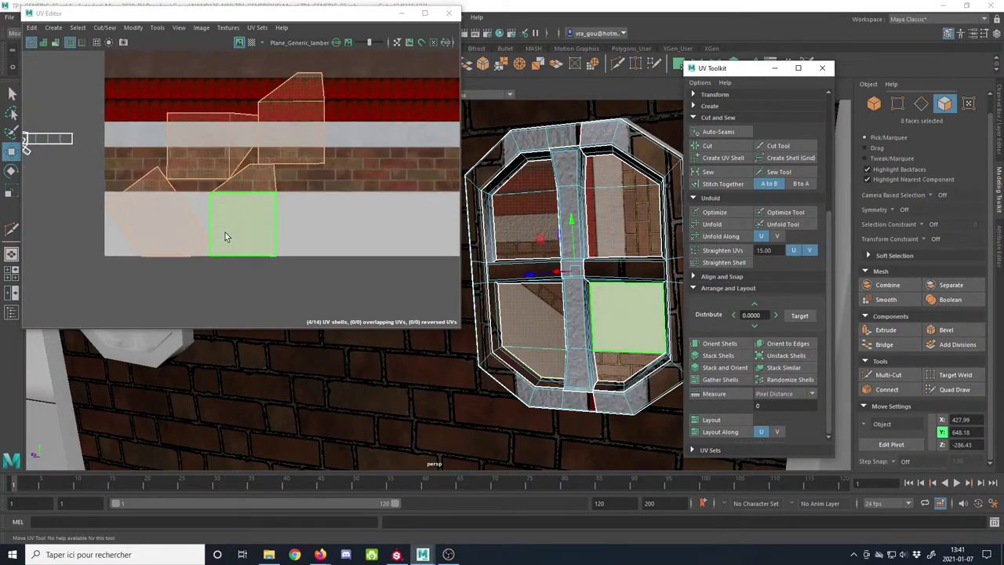
Step: Rotate the UV shells of the upper-right and lower-left panes upright
click(221, 189)
key(e)
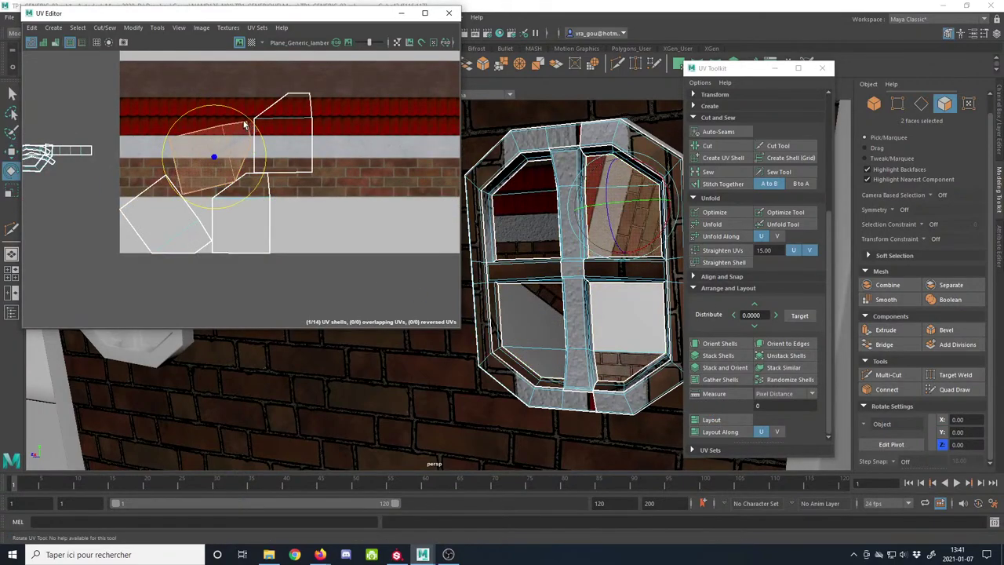
drag(244, 124, 183, 112)
click(157, 217)
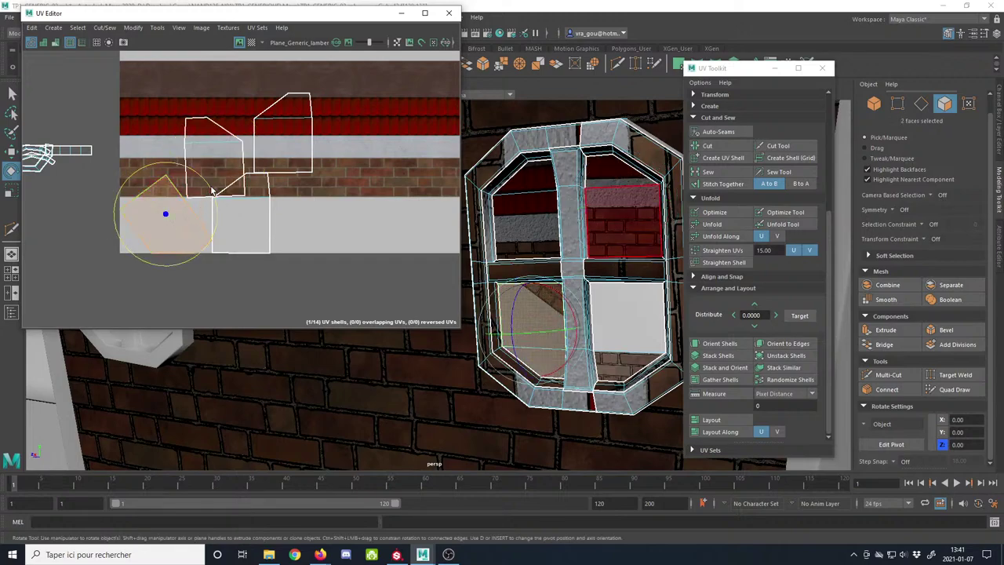
drag(210, 188, 110, 215)
Step: Select all four pane UV shells and straighten them with Orient Shells
click(244, 228)
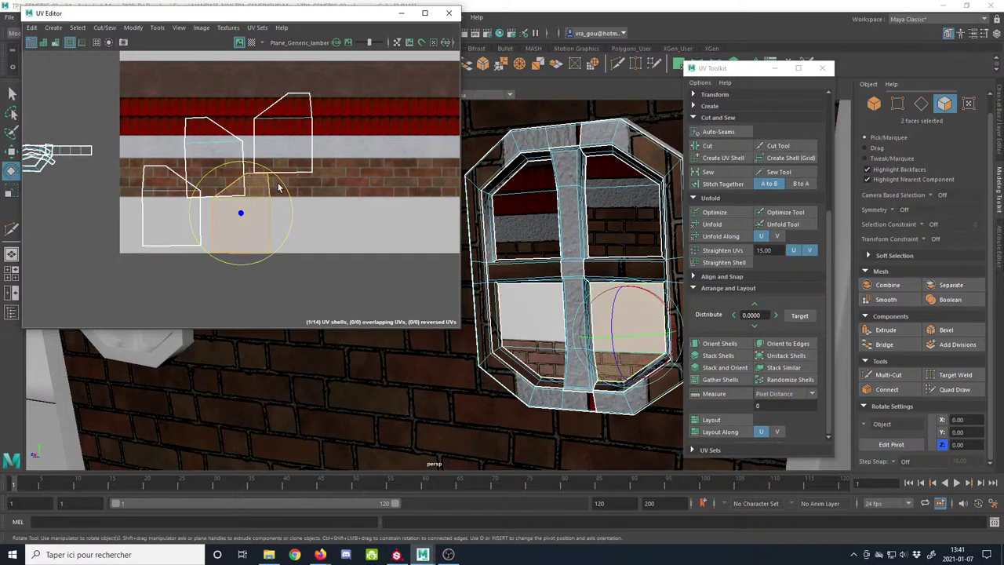
click(296, 157)
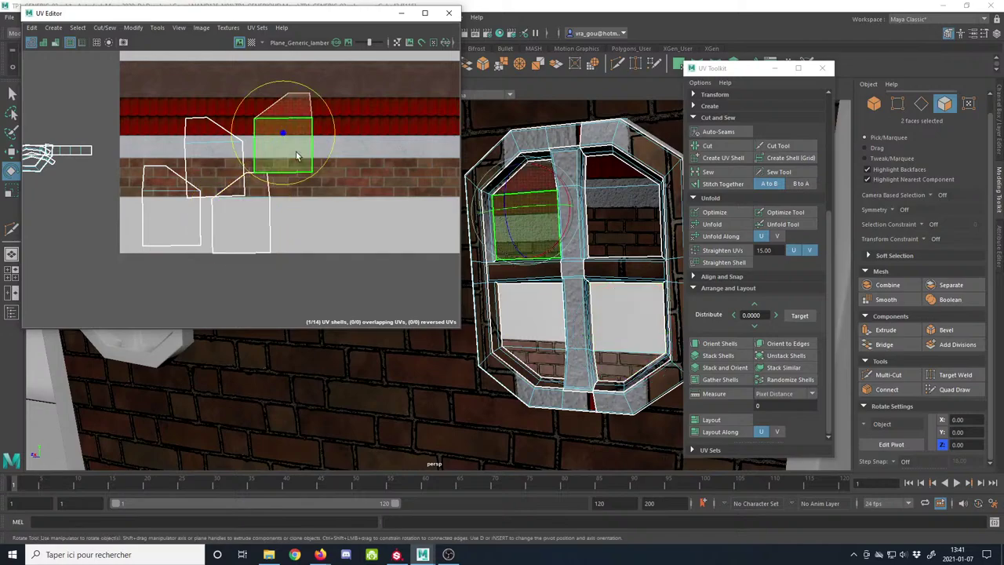
drag(123, 83, 389, 313)
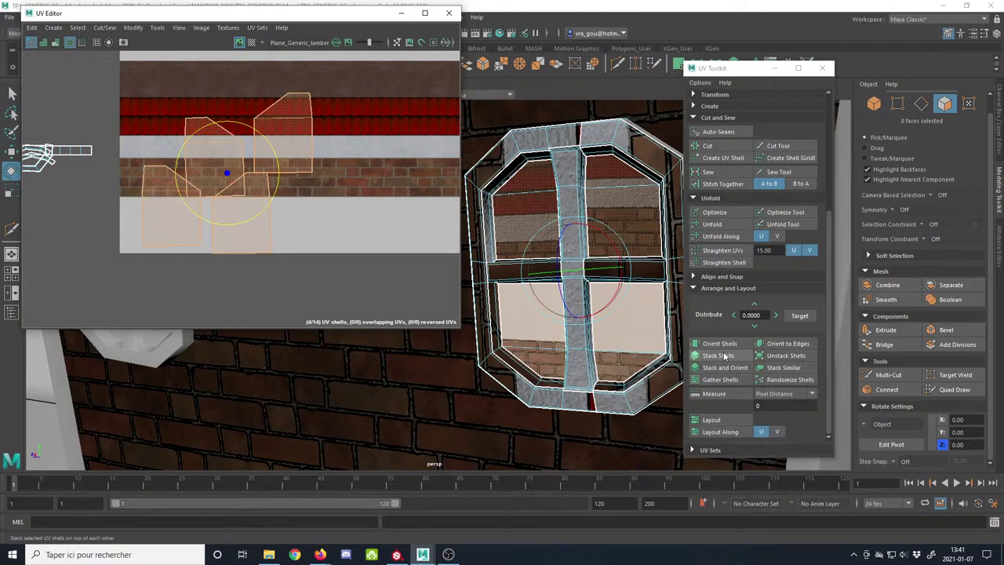
click(721, 345)
Step: Scale the four pane UV shells down uniformly and place them on the red tile strip
scroll(313, 201, down, 1)
alt+middle_drag(287, 189, 278, 220)
key(r)
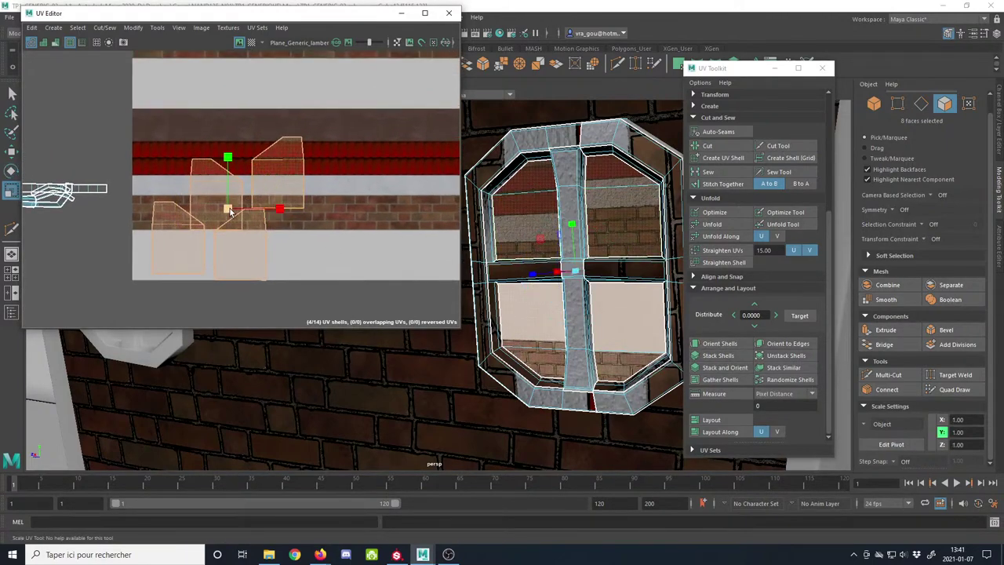
drag(227, 210, 223, 169)
key(w)
scroll(223, 173, up, 4)
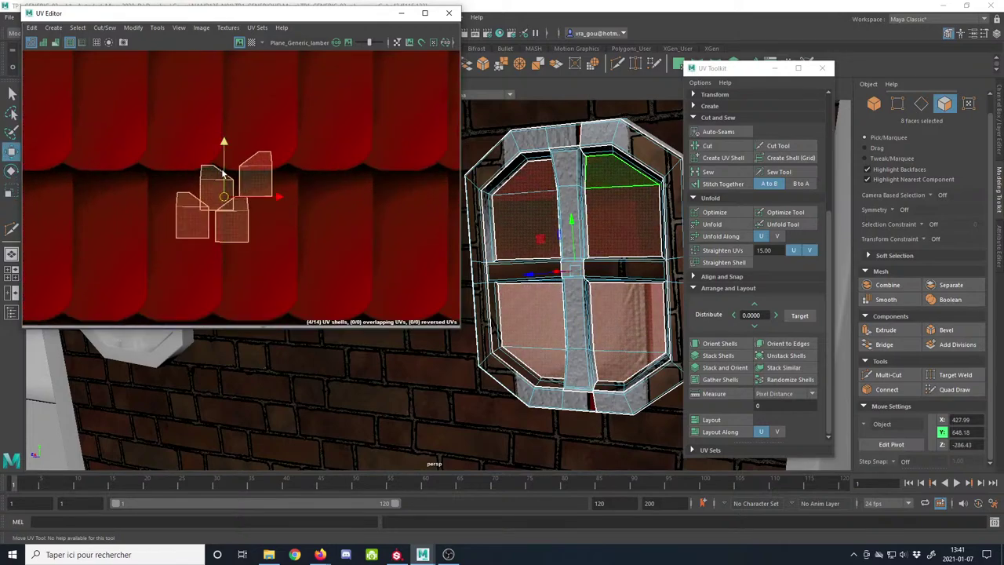
Step: Shrink the upper-left and upper-right pane UV shells to tiny islands placed on the black shadow beneath a tile row
click(258, 172)
scroll(258, 173, up, 3)
key(e)
key(r)
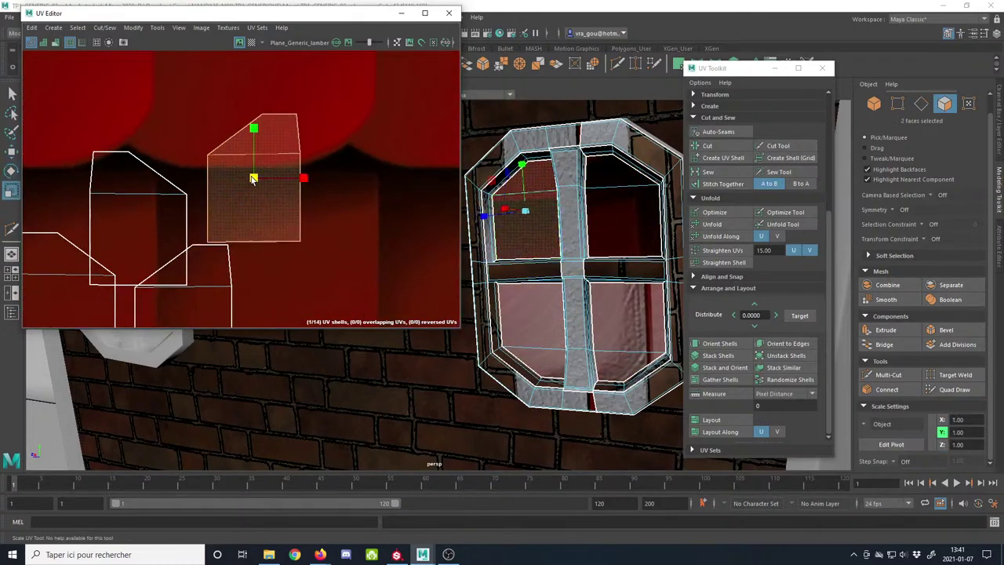
drag(254, 179, 208, 185)
alt+middle_drag(261, 185, 370, 200)
double_click(246, 196)
drag(249, 234, 277, 194)
key(w)
Step: Shrink the lower-left pane's UV shell to a tiny island and place it on the dark shadow beneath the tiles
click(165, 265)
key(r)
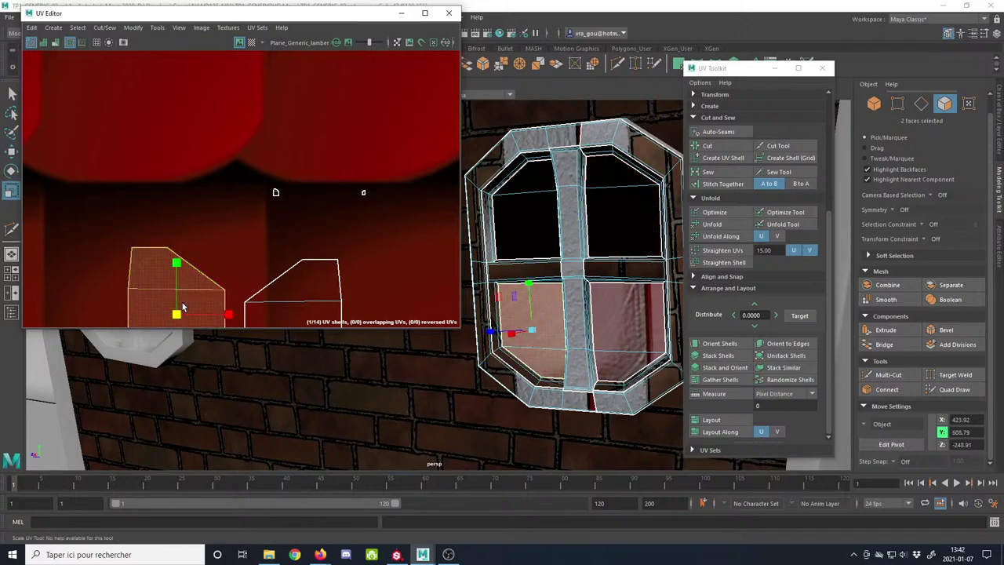
drag(177, 313, 52, 186)
key(w)
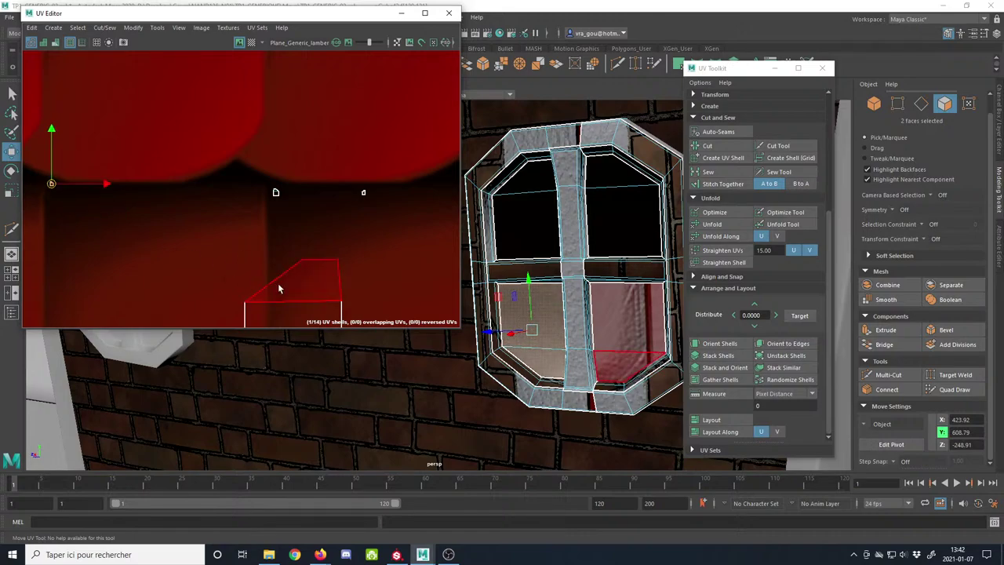
Step: Move the lower-left pane's tiny UV shell onto the dark red tile and shrink the lower-right pane's shell beside it
click(278, 290)
scroll(129, 159, down, 2)
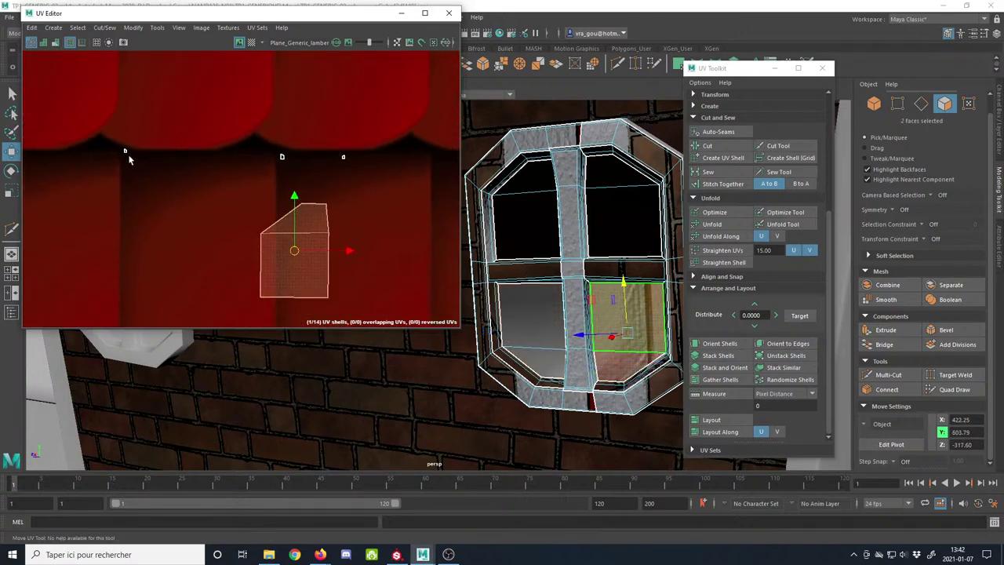
click(124, 154)
drag(125, 155, 188, 198)
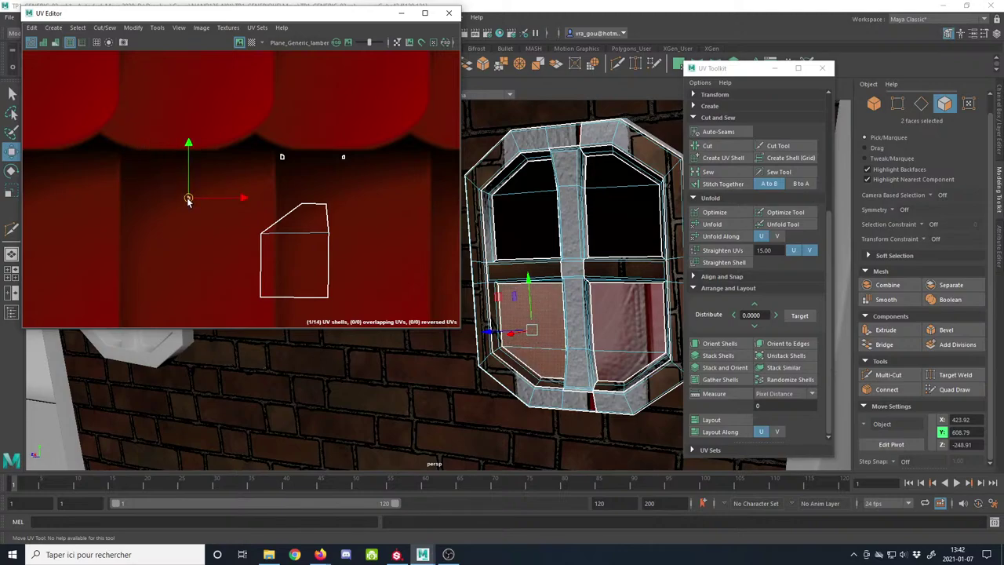
key(w)
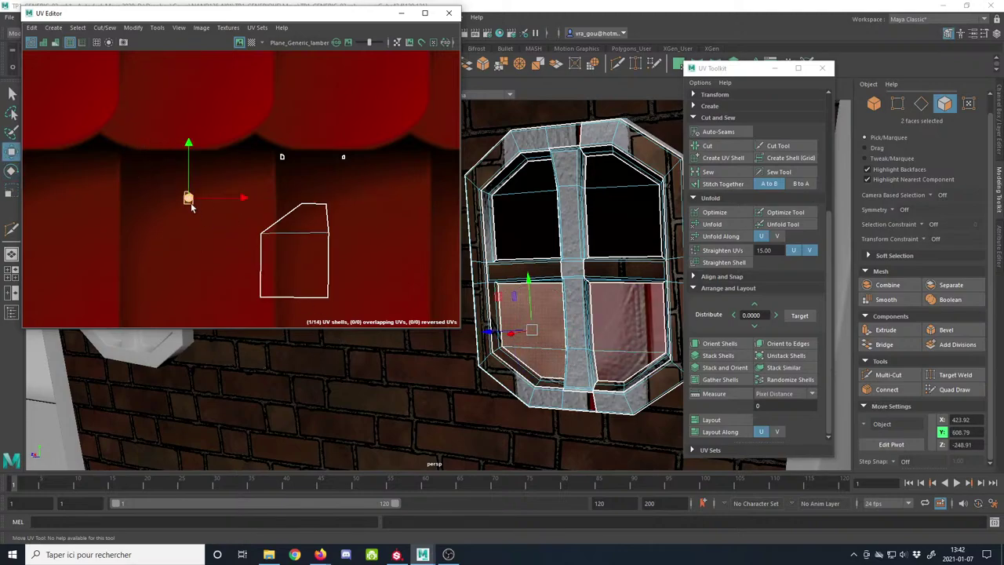
click(310, 258)
drag(295, 250, 196, 209)
key(r)
scroll(210, 198, up, 3)
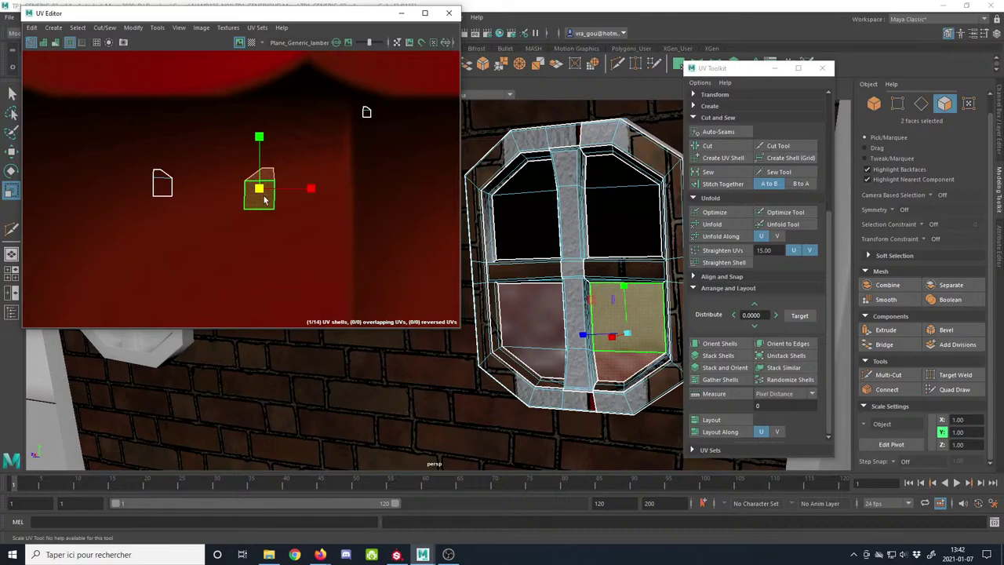
Step: Rotate the lower-left and lower-right pane UV shells about 180 degrees each so they are upside down
click(173, 189)
key(e)
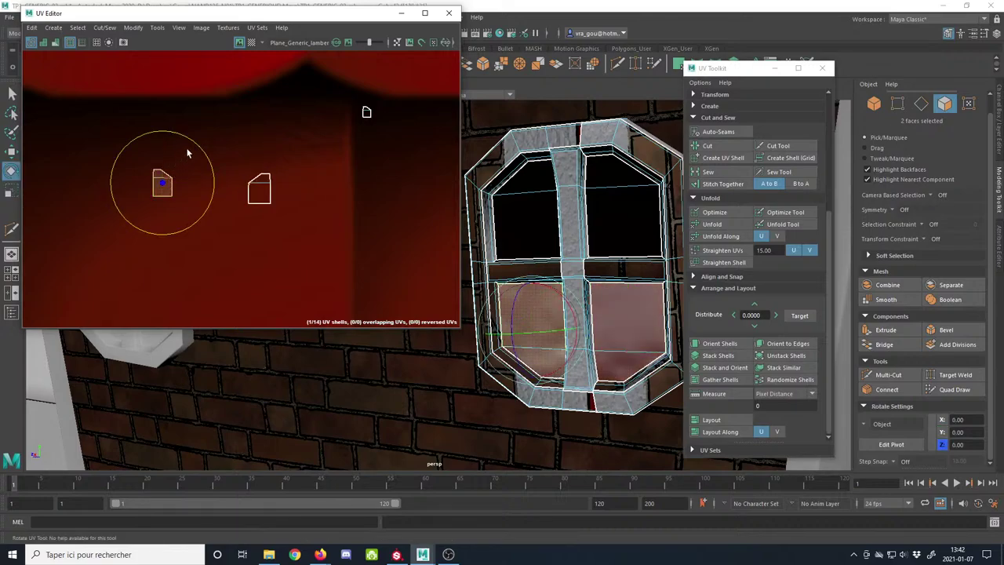
drag(198, 151, 117, 224)
click(259, 191)
drag(301, 163, 226, 217)
Step: Raise both lower pane UV shells toward the tile shadow and place the upper-right pane's shell beside the upper-left one
alt+right_drag(343, 224, 247, 196)
alt+middle_drag(246, 196, 218, 212)
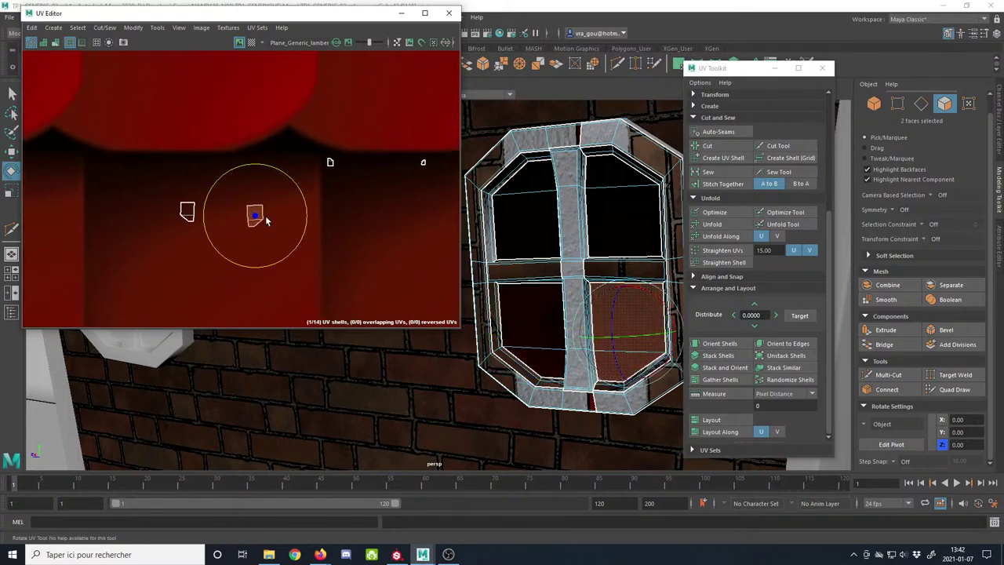
key(w)
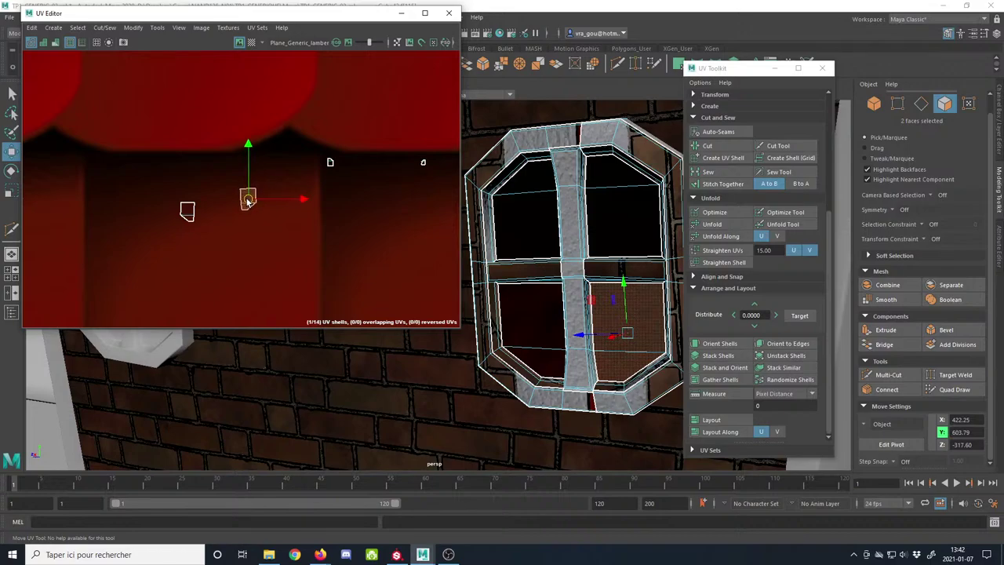
click(185, 213)
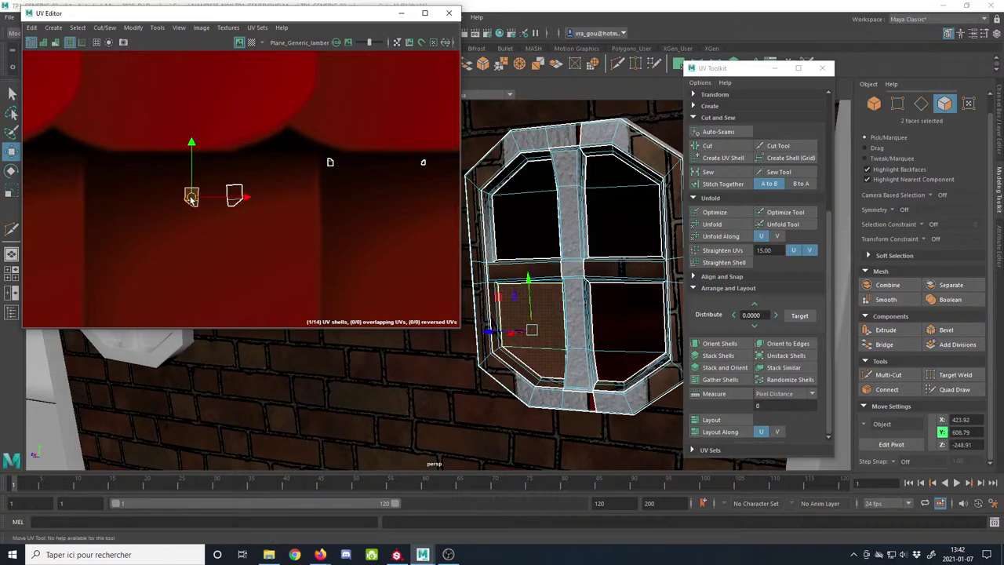
alt+right_drag(360, 225, 264, 197)
alt+middle_drag(264, 197, 209, 230)
drag(275, 222, 274, 221)
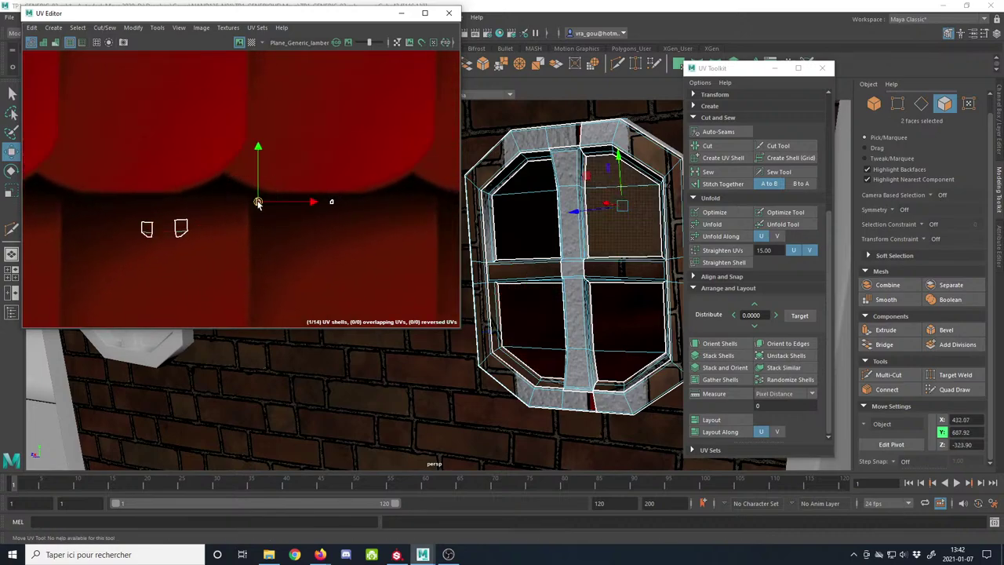
Step: Return to object selection and examine the window's dark panes on the brick wall from several distances and angles
alt+right_drag(622, 368, 416, 280)
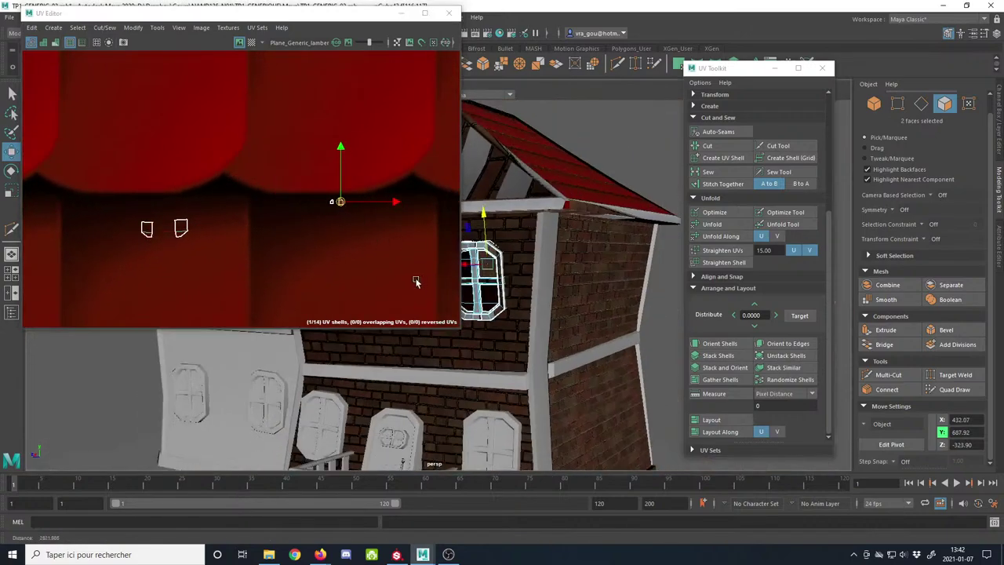
alt+drag(416, 280, 607, 298)
click(876, 104)
alt+middle_drag(640, 136, 570, 183)
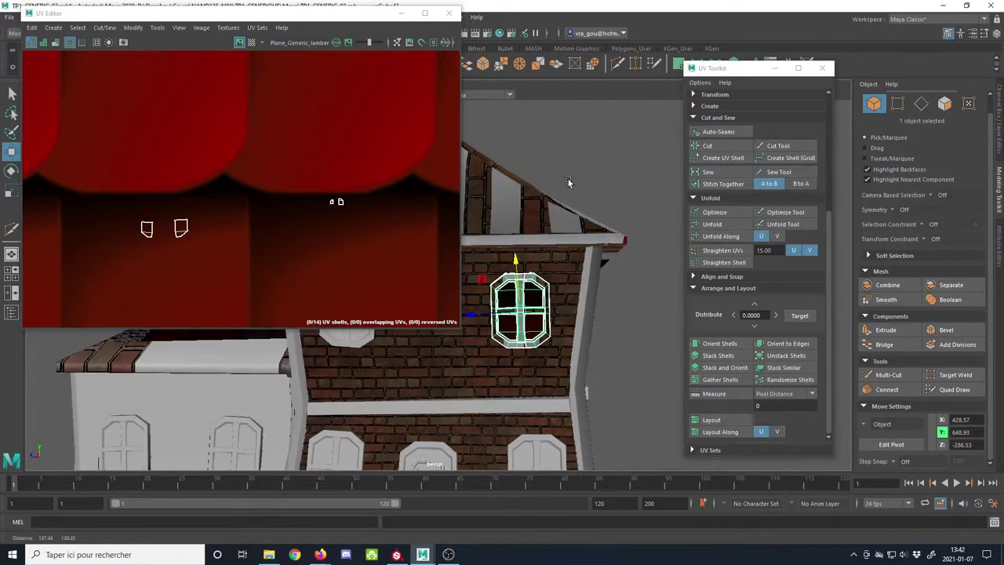
click(522, 154)
alt+right_drag(523, 153, 587, 289)
alt+middle_drag(587, 290, 541, 315)
alt+right_drag(540, 315, 576, 334)
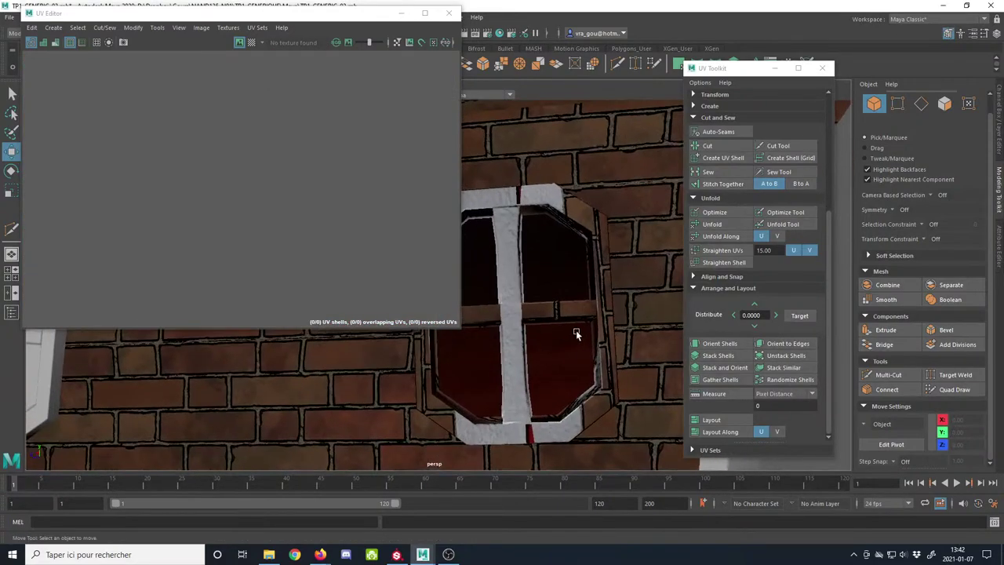
alt+drag(576, 334, 564, 356)
alt+right_drag(564, 356, 567, 315)
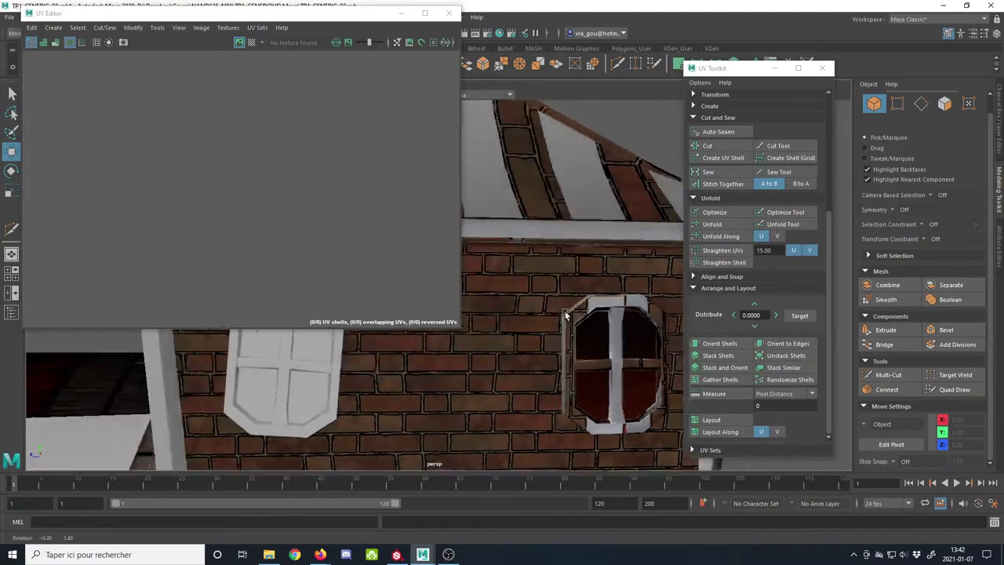
alt+drag(568, 315, 554, 311)
Step: Select the window mesh and pick the two upper front faces of its vertical bar
click(552, 312)
scroll(348, 246, down, 10)
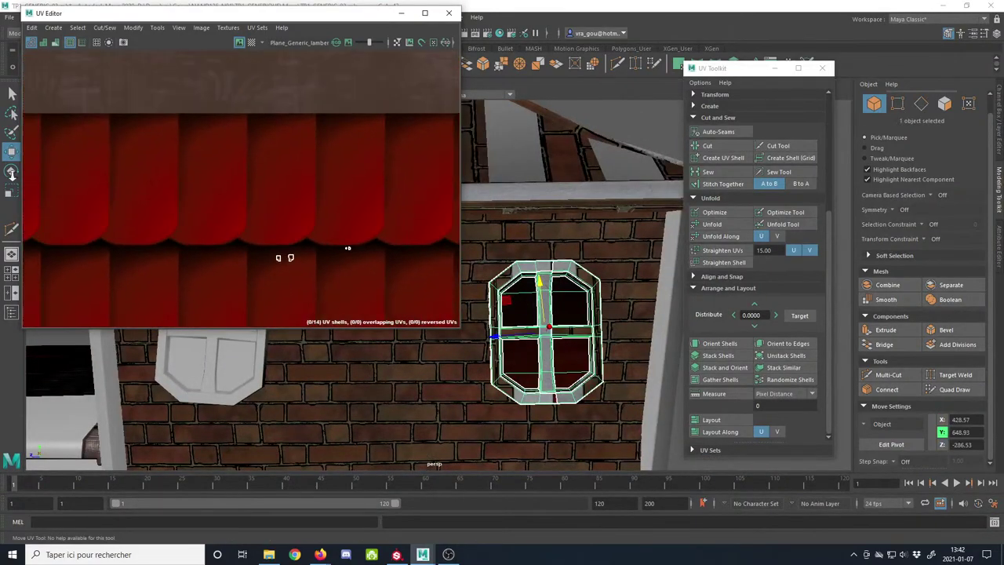
scroll(259, 172, down, 4)
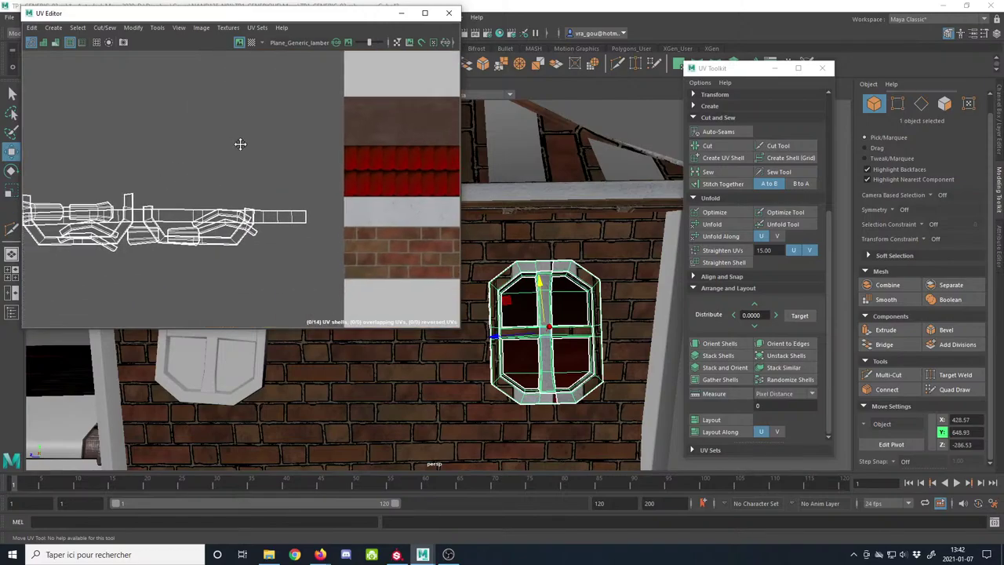
scroll(561, 360, up, 6)
key(f)
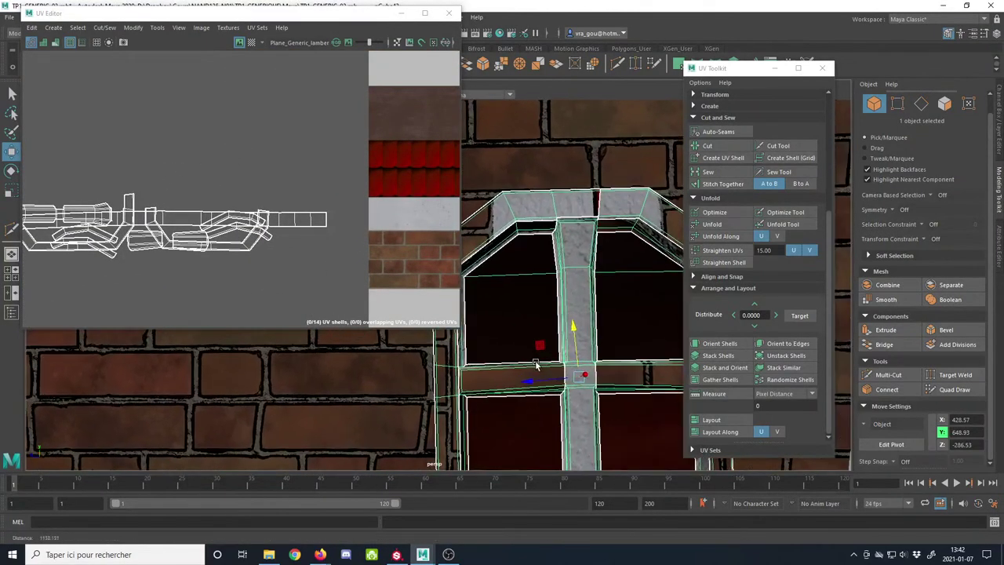
click(924, 105)
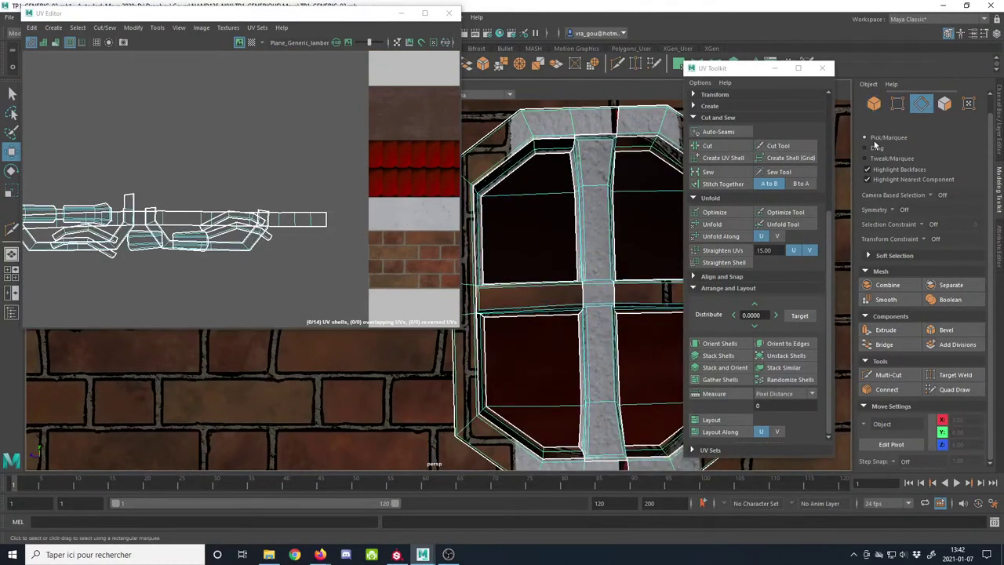
click(945, 106)
click(587, 196)
shift+click(594, 156)
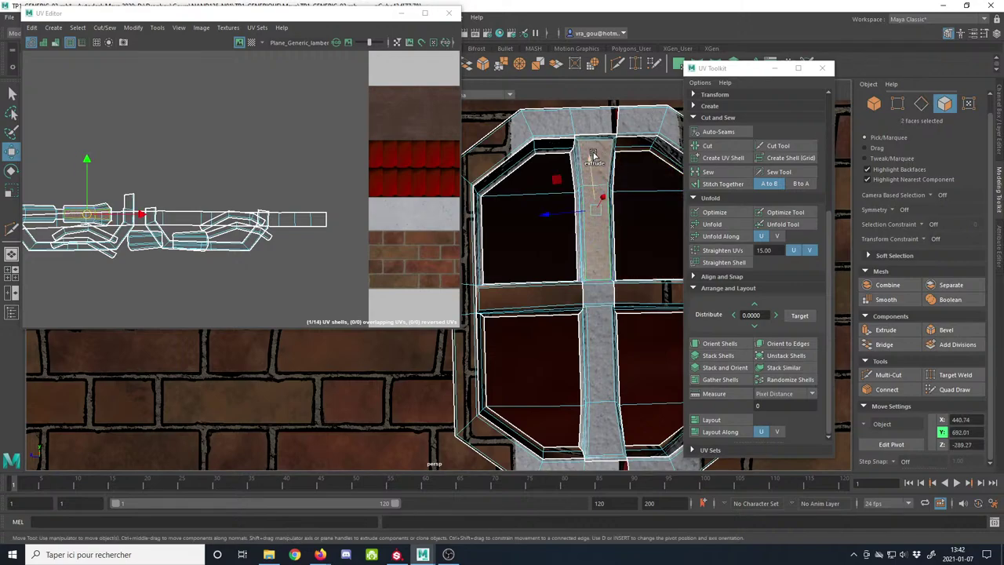
Step: Select the vertical bar's entire UV shell and move it onto the brown wood strip of the texture
alt+middle_drag(605, 172, 595, 192)
alt+middle_drag(87, 225, 182, 222)
scroll(166, 204, up, 4)
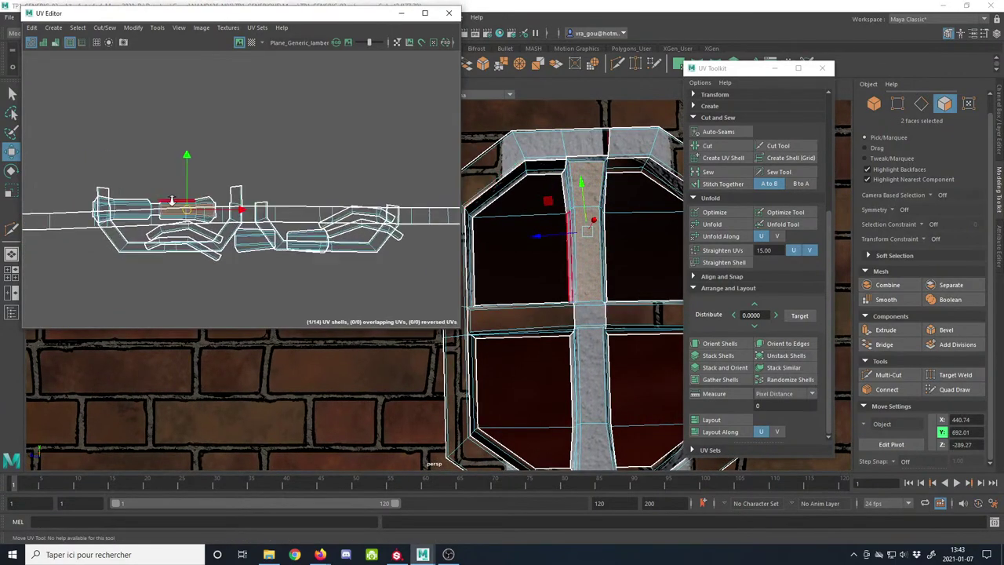
click(164, 203)
double_click(155, 206)
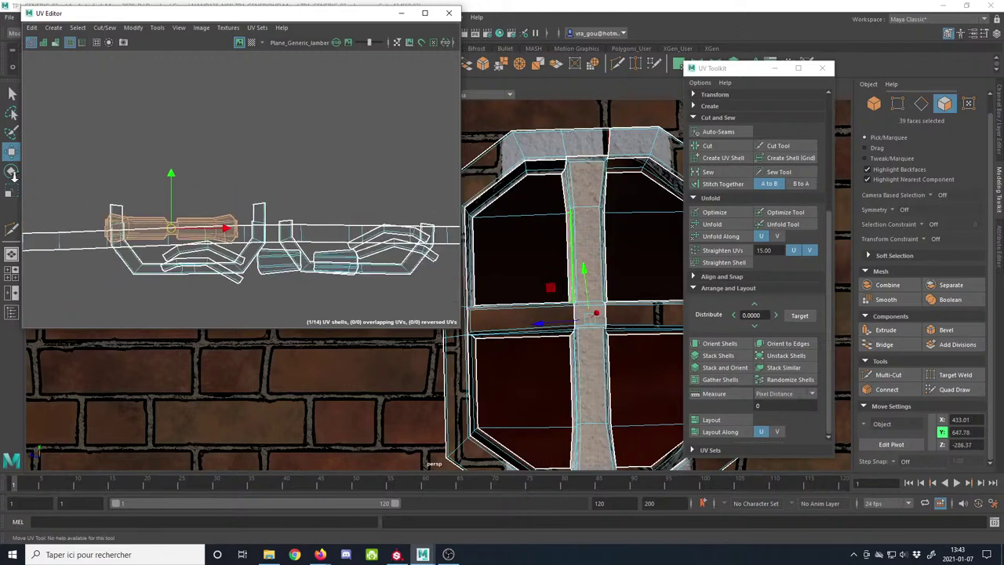
scroll(157, 204, down, 5)
drag(165, 203, 328, 163)
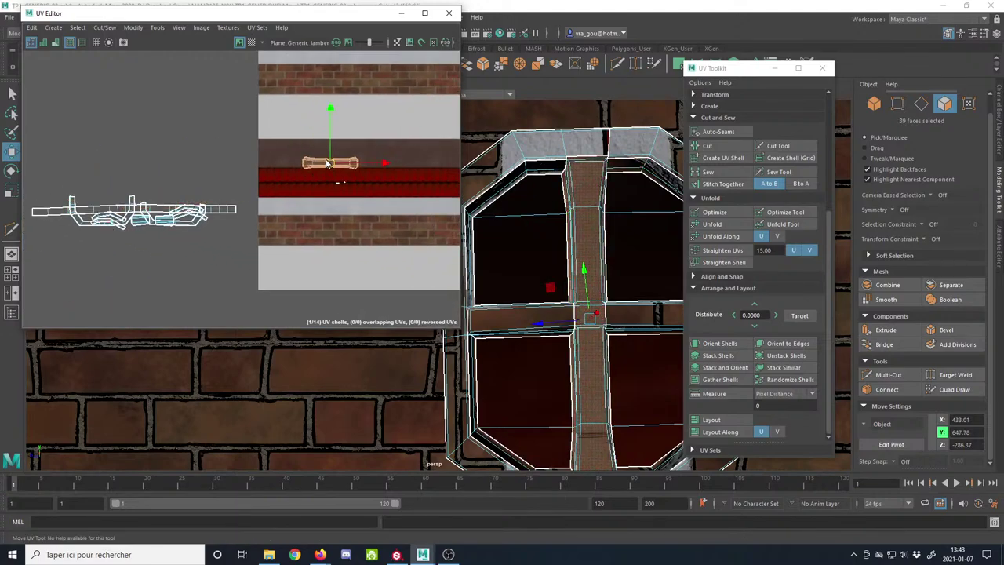
Step: Display the normal map behind the UVs and align the vertical bar's shell with the middle wooden plank
click(228, 27)
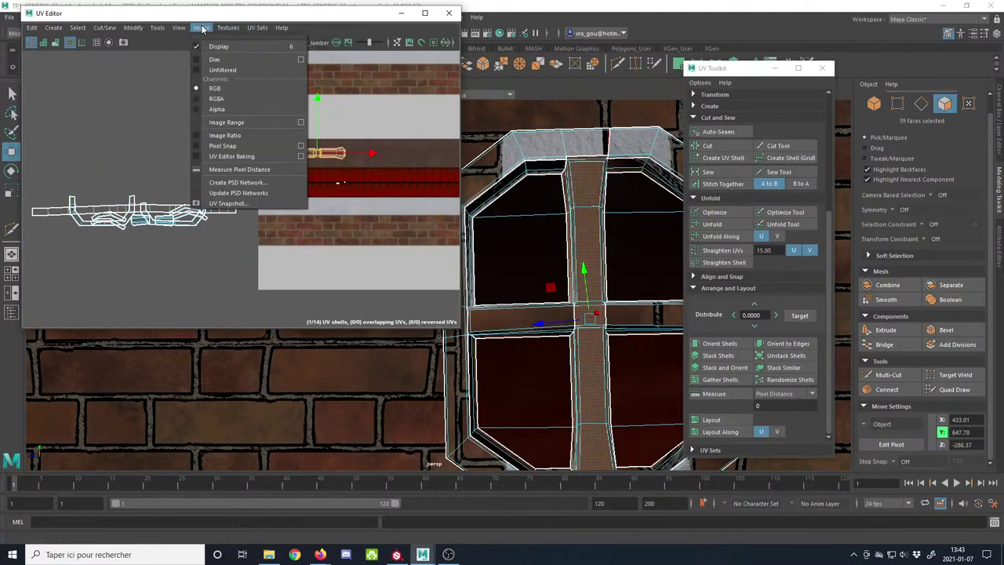
click(234, 69)
scroll(298, 180, up, 5)
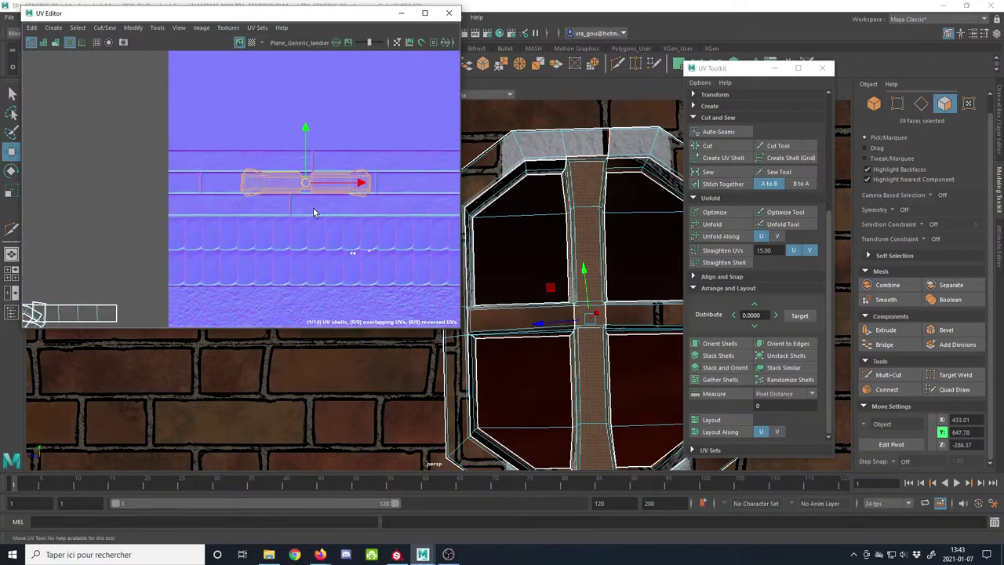
drag(296, 186, 313, 197)
alt+middle_drag(354, 208, 193, 217)
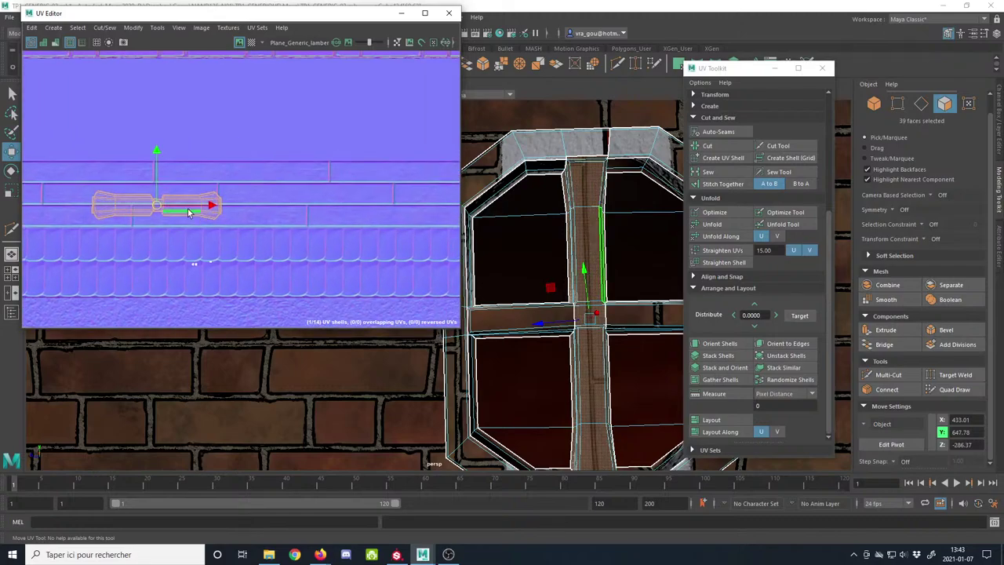
drag(157, 206, 121, 196)
alt+middle_drag(68, 158, 137, 175)
alt+right_drag(136, 175, 262, 265)
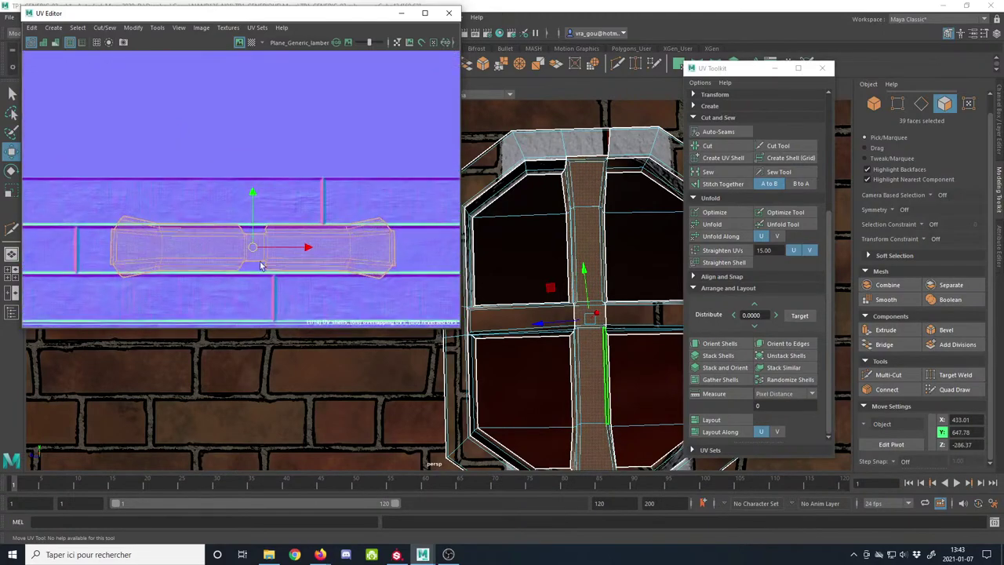
alt+middle_drag(262, 264, 221, 217)
Step: Cut the vertical bar's UV shell along the eight lengthwise edges that separate its front strip from its sides
click(921, 104)
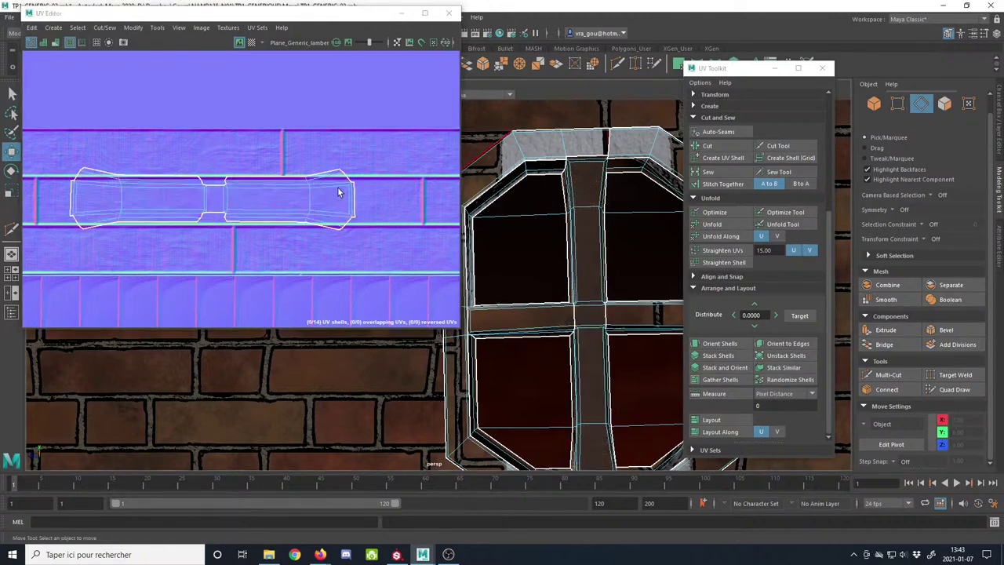
scroll(339, 193, up, 4)
scroll(357, 190, up, 2)
click(353, 164)
shift+click(186, 173)
scroll(88, 180, down, 2)
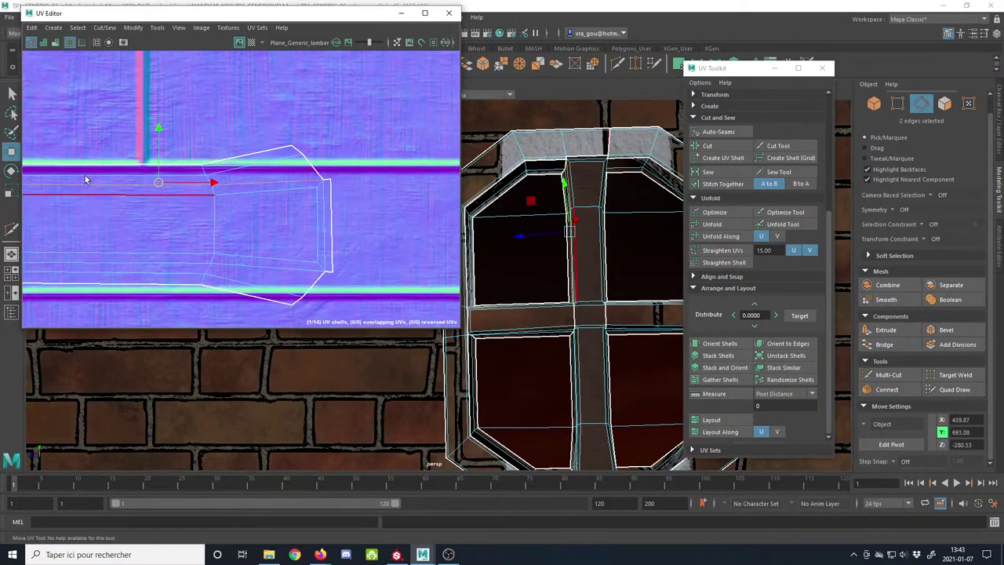
alt+middle_drag(87, 181, 350, 185)
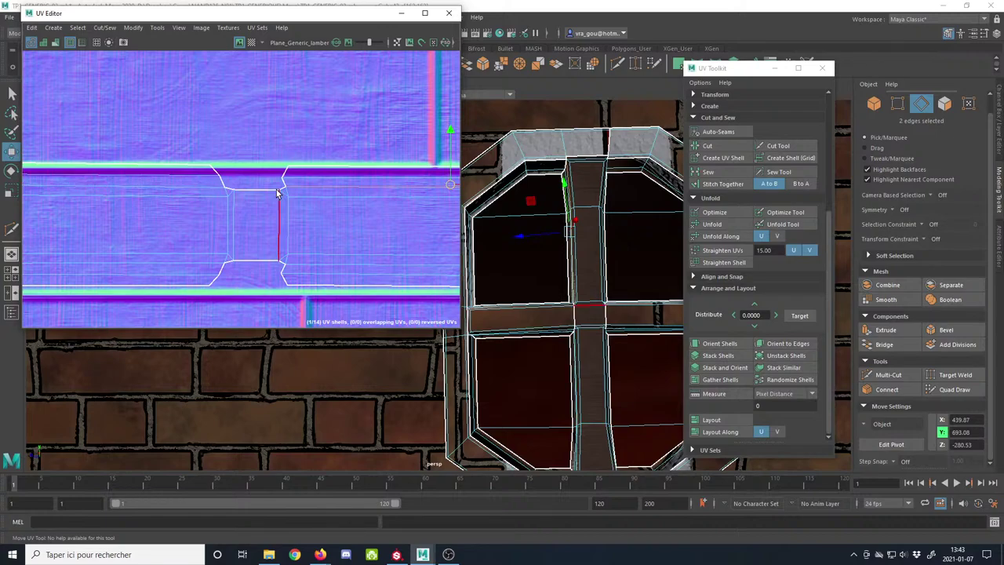
shift+click(207, 189)
alt+middle_drag(137, 209, 406, 214)
shift+click(165, 188)
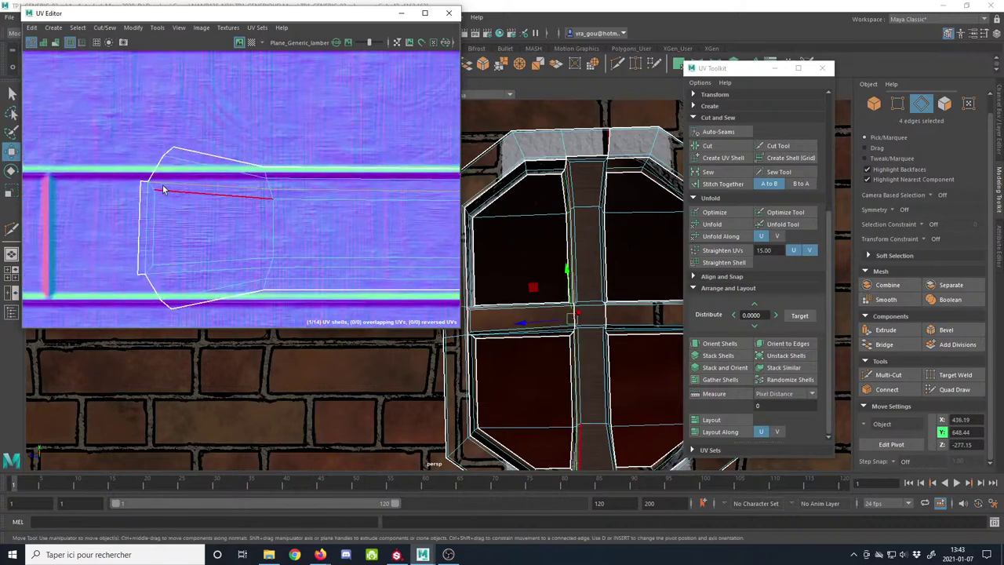
shift+click(306, 277)
scroll(327, 265, down, 2)
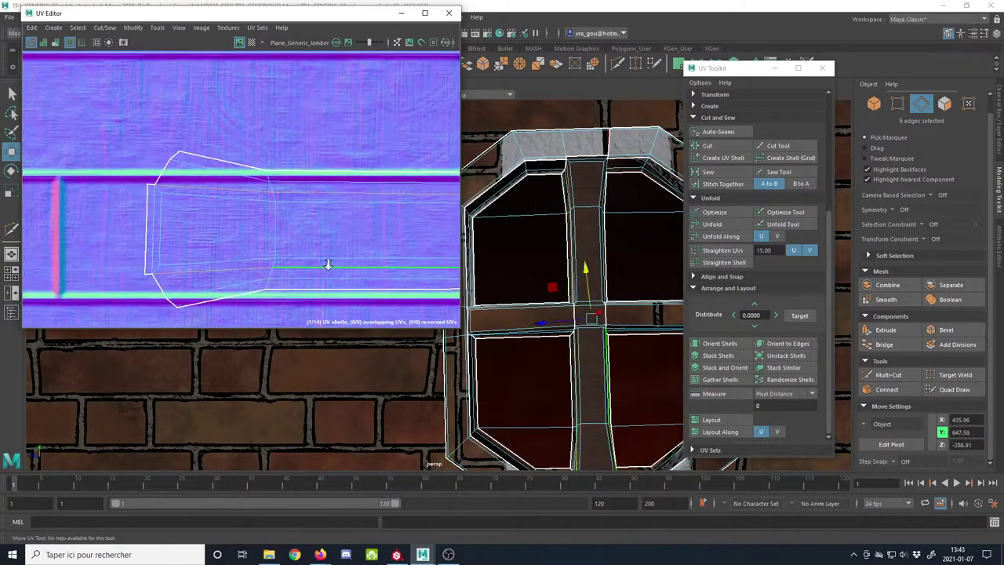
alt+middle_drag(341, 241, 124, 209)
shift+click(369, 250)
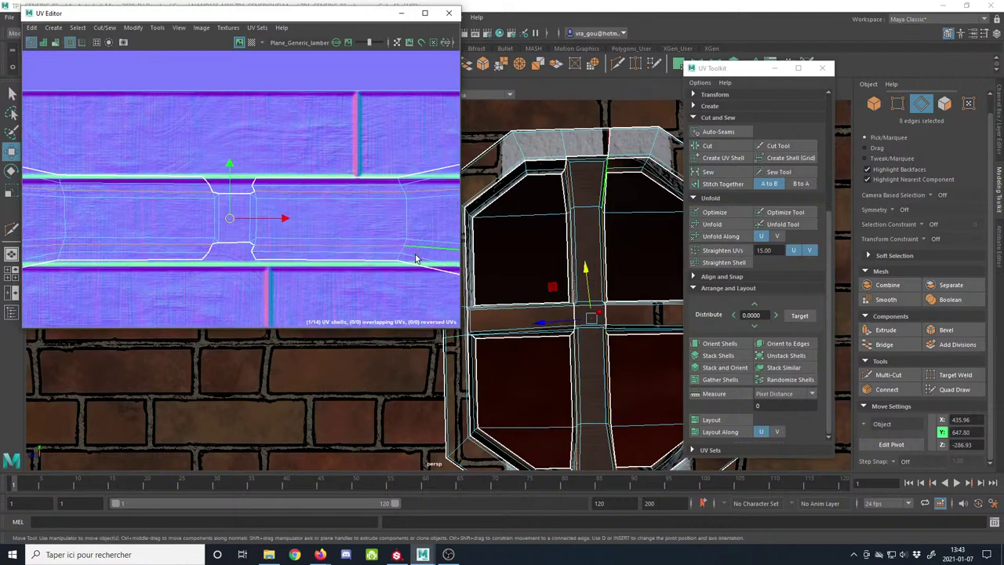
alt+middle_drag(416, 259, 327, 238)
scroll(327, 238, down, 3)
alt+middle_drag(132, 194, 187, 193)
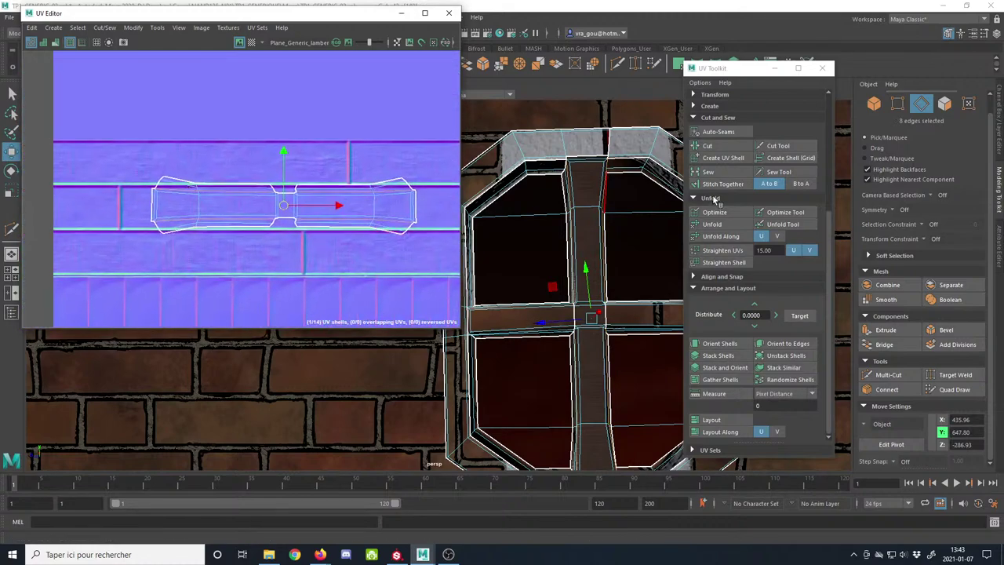
click(714, 148)
Step: Select the bar's front strip shell, move it above the wooden planks and unfold it
click(944, 105)
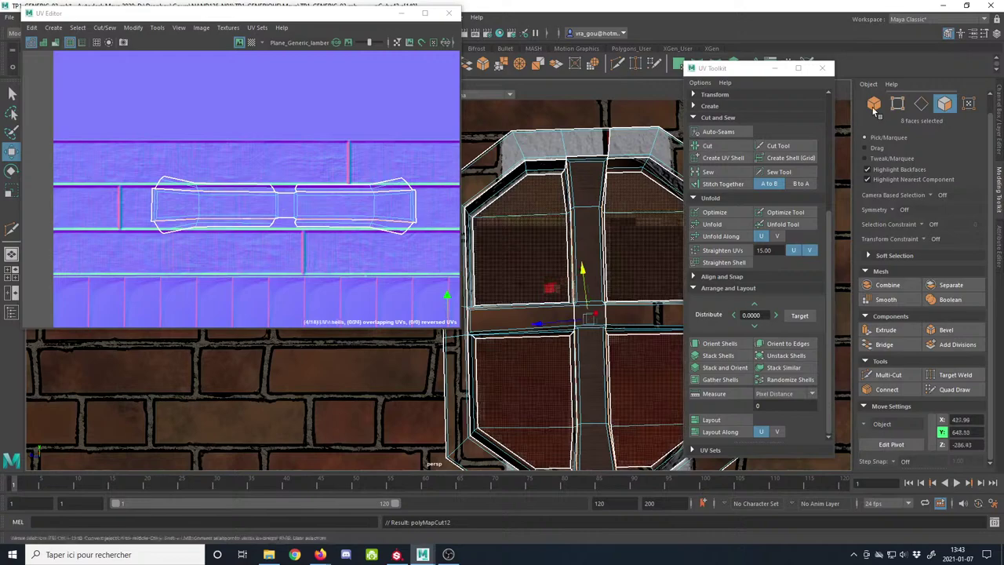
double_click(322, 204)
scroll(326, 231, down, 1)
scroll(314, 226, down, 2)
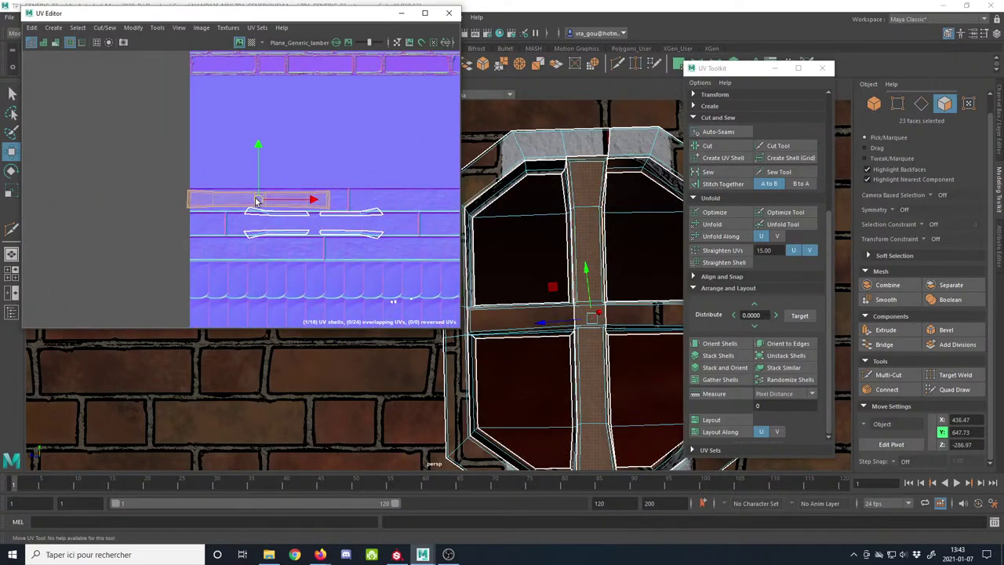
drag(256, 201, 284, 166)
click(712, 224)
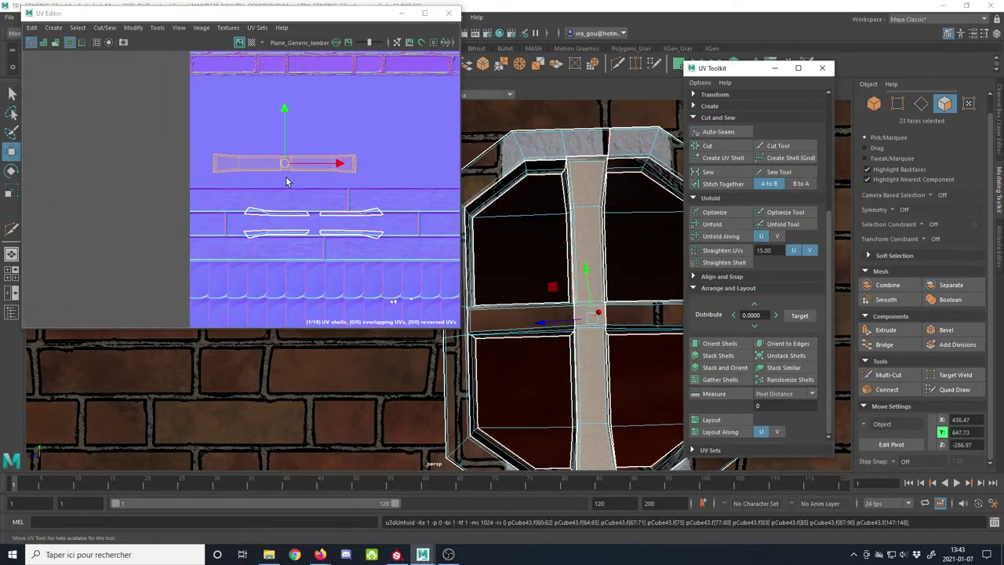
Step: Shift the bar's front strip shell slightly and straighten its UVs in both U and V with a 15.00 tolerance
alt+middle_drag(288, 179, 271, 213)
mouse_move(267, 198)
mouse_down()
mouse_move(257, 224)
mouse_move(261, 207)
mouse_up()
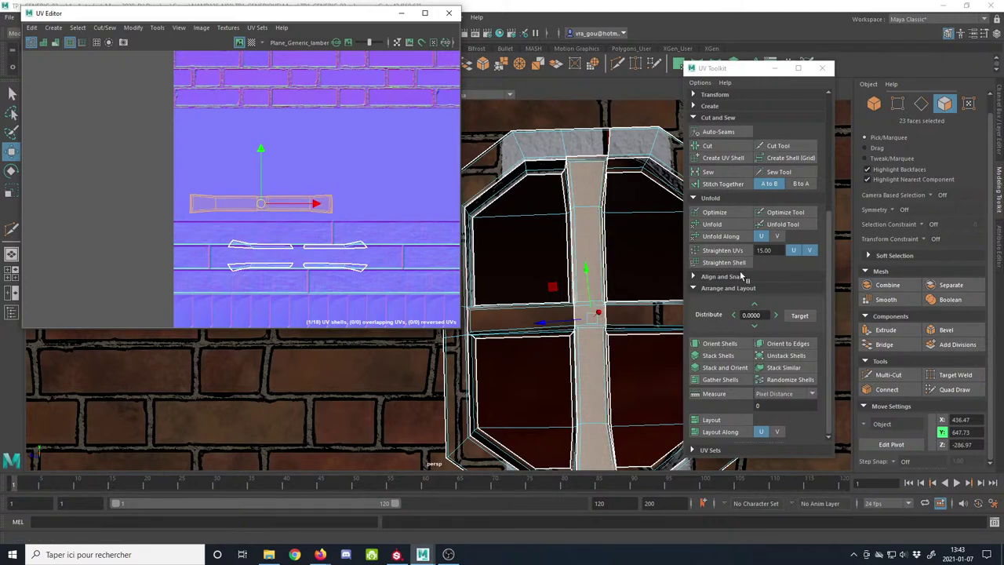
click(725, 251)
scroll(336, 208, up, 5)
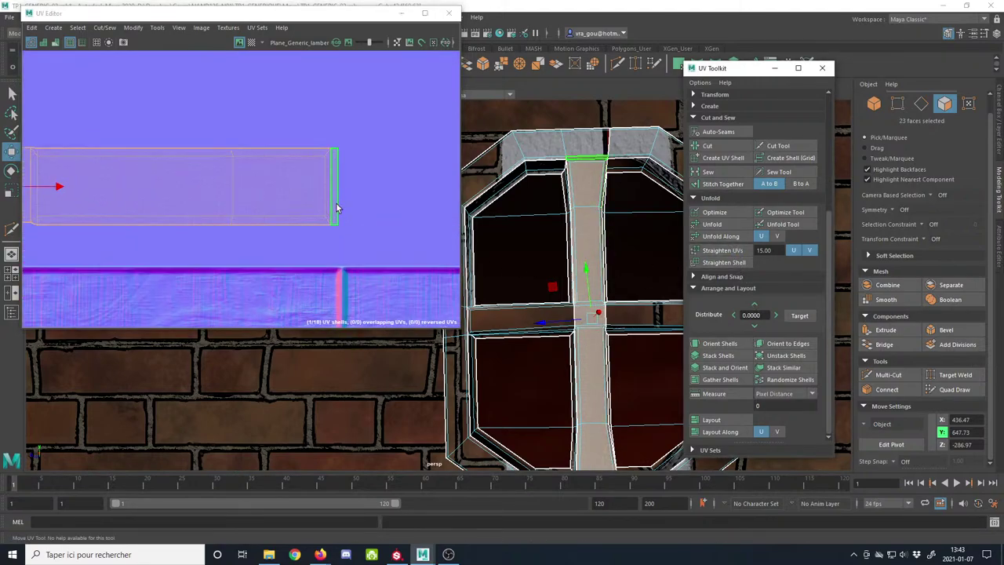
Step: Move the straightened front strip shell down onto the middle wooden plank of the texture
scroll(368, 244, down, 5)
alt+middle_drag(353, 243, 319, 177)
drag(259, 168, 429, 199)
alt+middle_drag(390, 199, 165, 169)
drag(202, 165, 287, 198)
scroll(265, 189, up, 4)
Step: Scale the front strip shell and adjust its position to fit between the edges of the middle wooden plank
key(r)
alt+middle_drag(386, 239, 284, 222)
scroll(285, 221, down, 2)
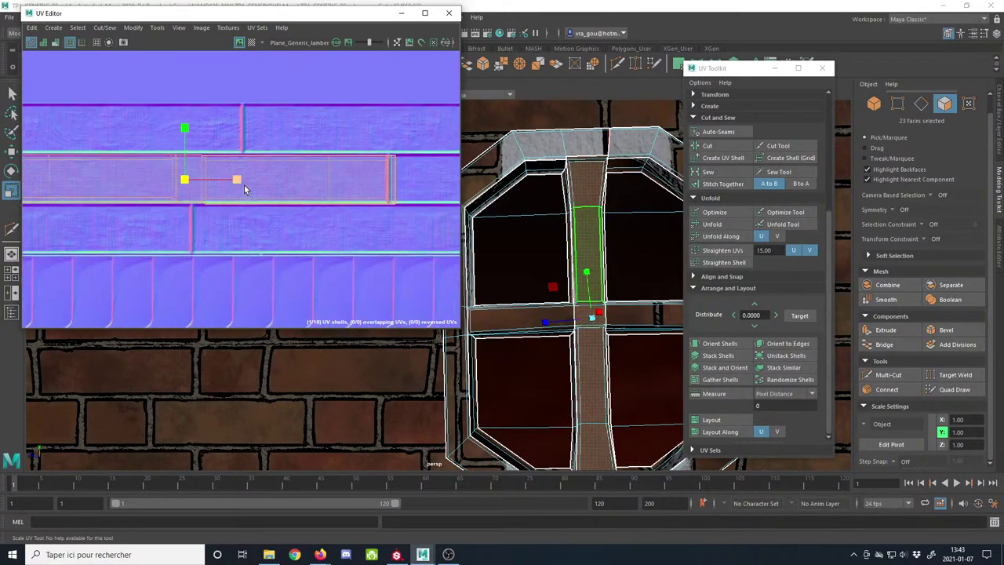
alt+middle_drag(194, 196, 274, 197)
key(w)
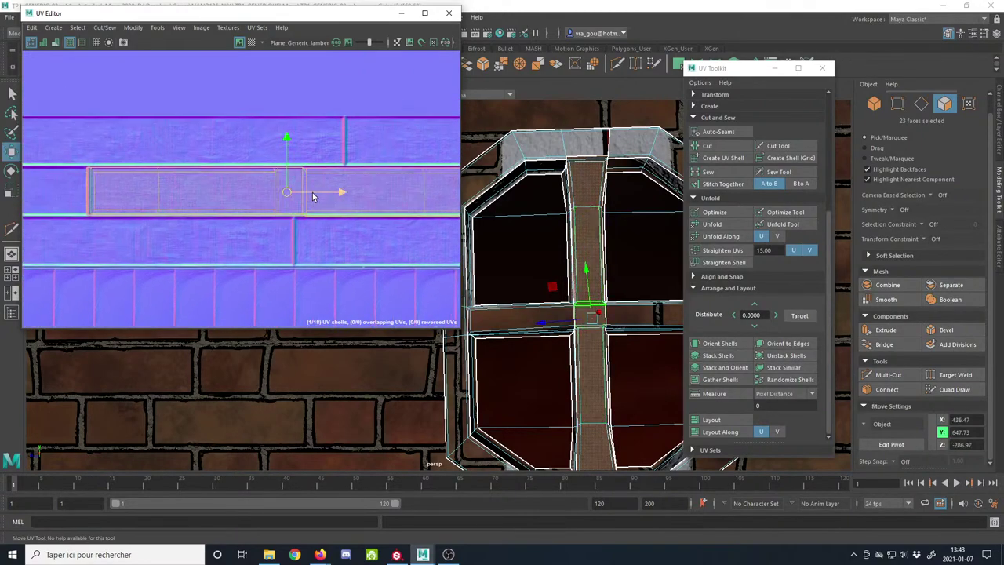
alt+middle_drag(340, 216, 228, 230)
scroll(237, 204, down, 1)
scroll(227, 229, up, 3)
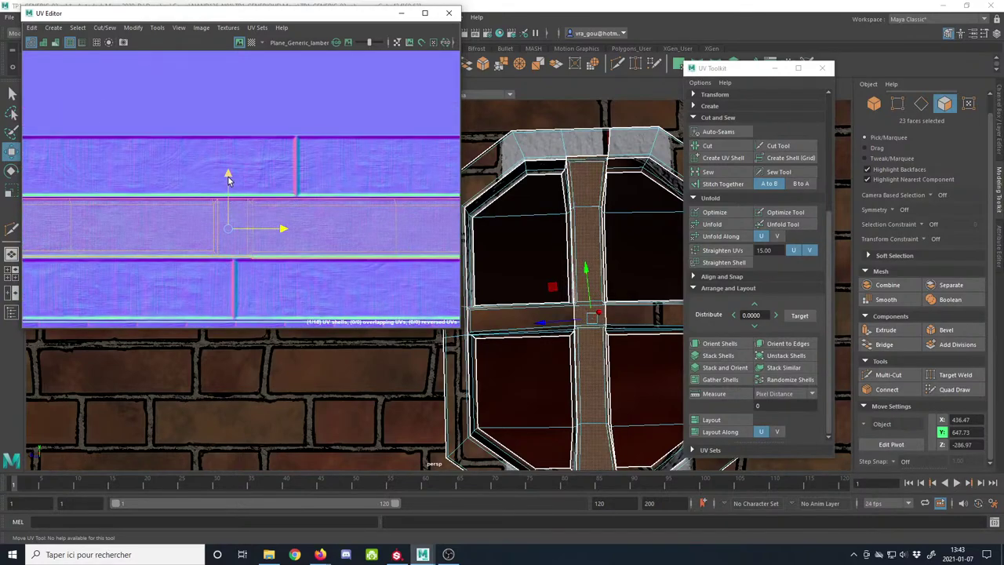
alt+right_drag(298, 282, 193, 291)
Step: Return to object selection, deselect everything and examine the wood texture on the window's vertical bar up close
alt+middle_drag(584, 199, 565, 287)
click(873, 107)
alt+right_drag(542, 211, 302, 114)
click(555, 184)
alt+right_drag(556, 192, 568, 330)
scroll(568, 329, up, 10)
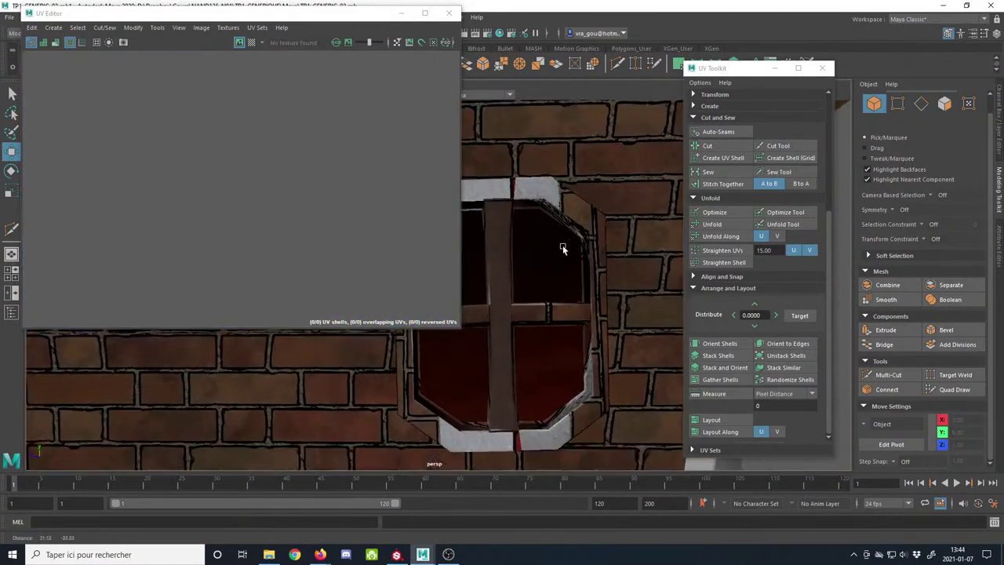
scroll(559, 322, up, 10)
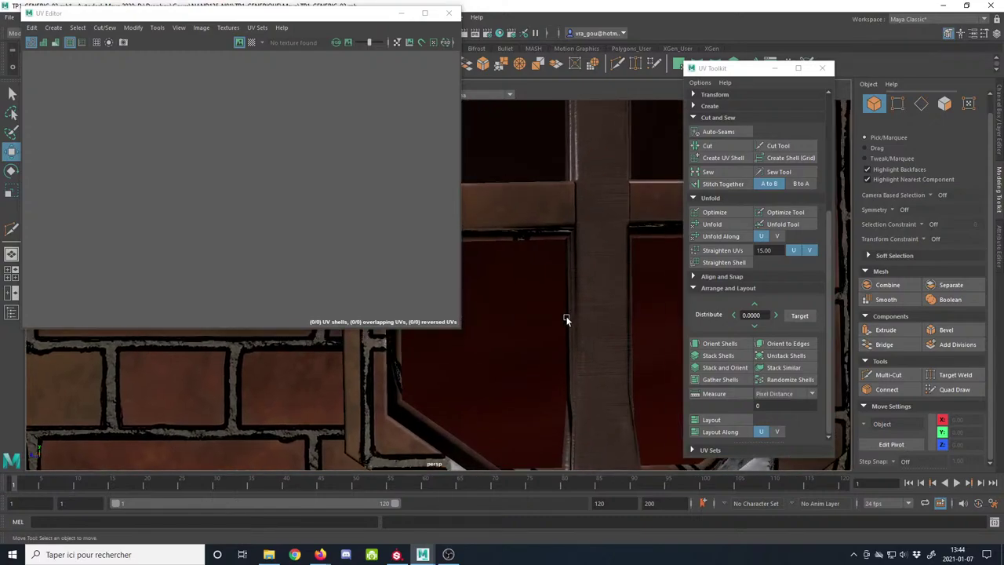
scroll(550, 343, up, 5)
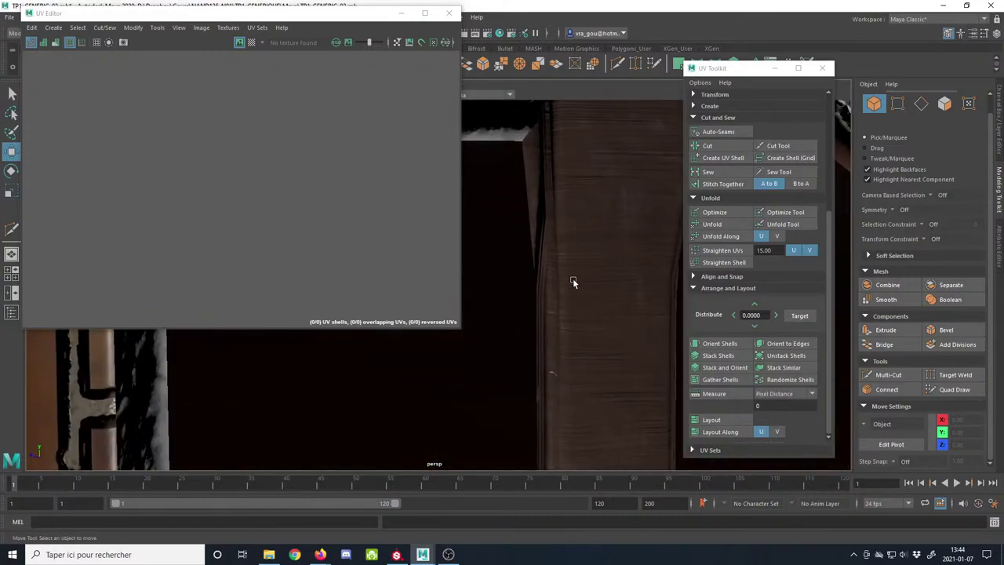
Step: Select the octagonal window frame and move the inner strip's upper-row UV shell onto the uppermost wood plank of the texture
scroll(565, 267, down, 5)
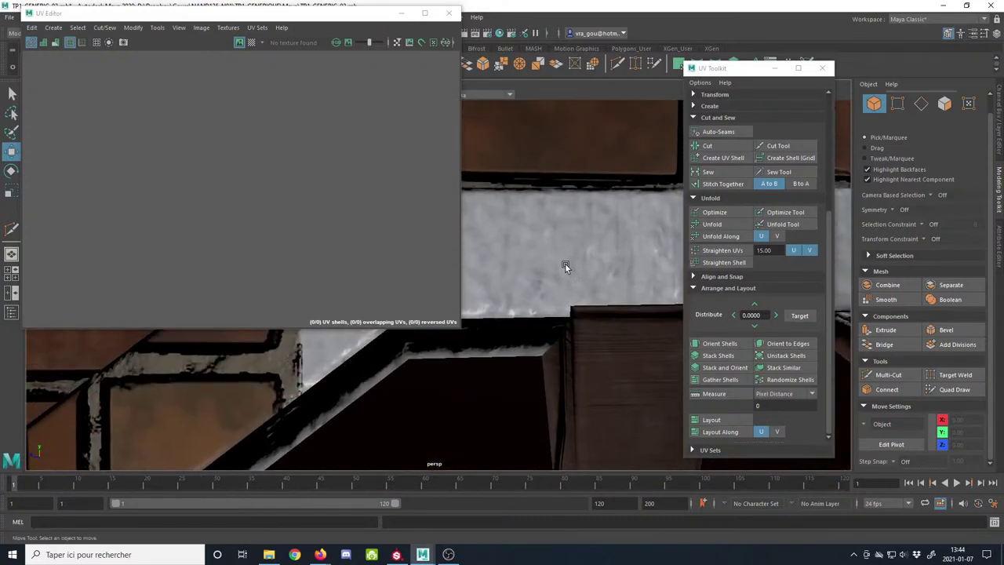
scroll(585, 384, up, 5)
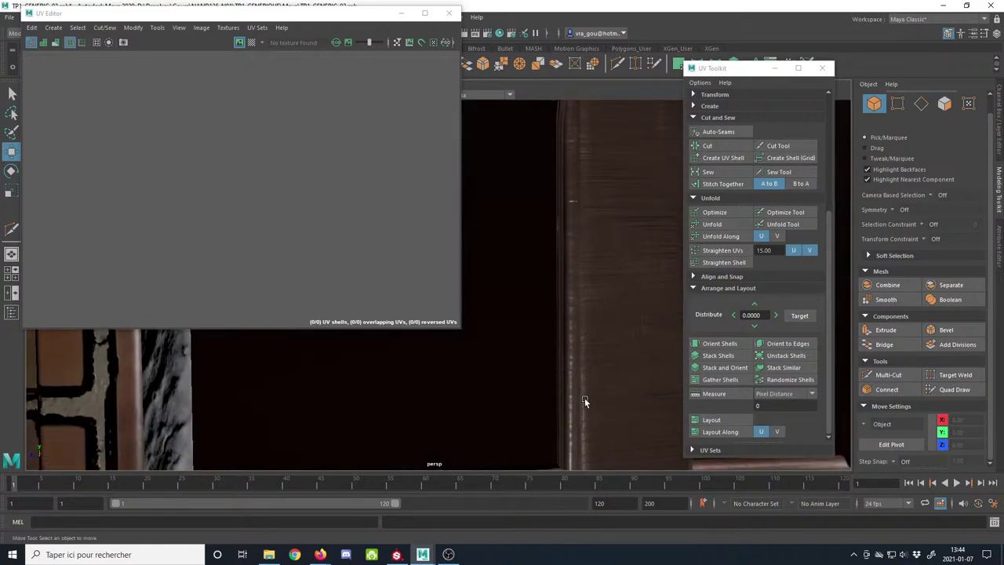
click(532, 359)
scroll(322, 275, down, 5)
alt+middle_drag(243, 283, 329, 245)
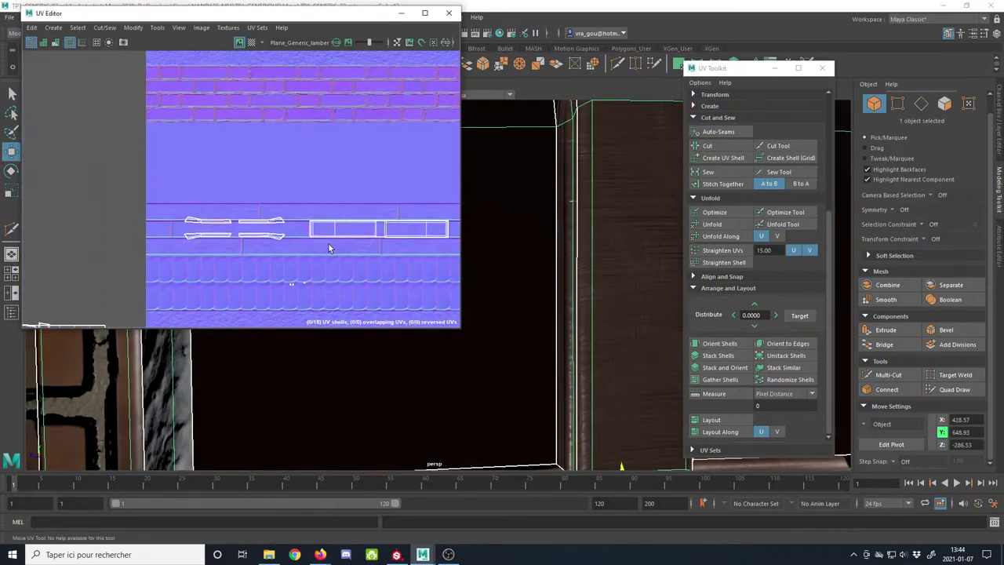
scroll(272, 220, up, 5)
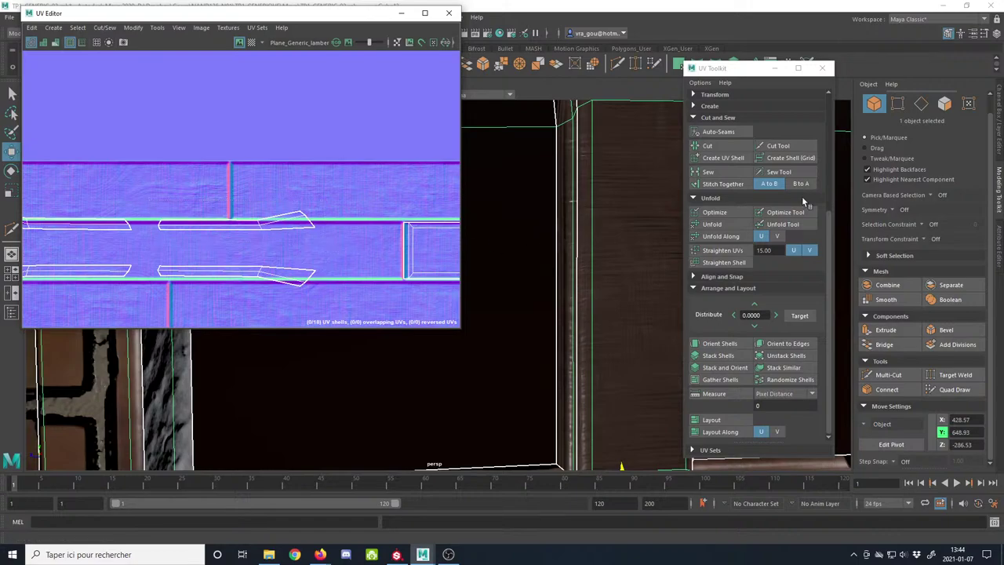
click(968, 105)
drag(155, 195, 337, 257)
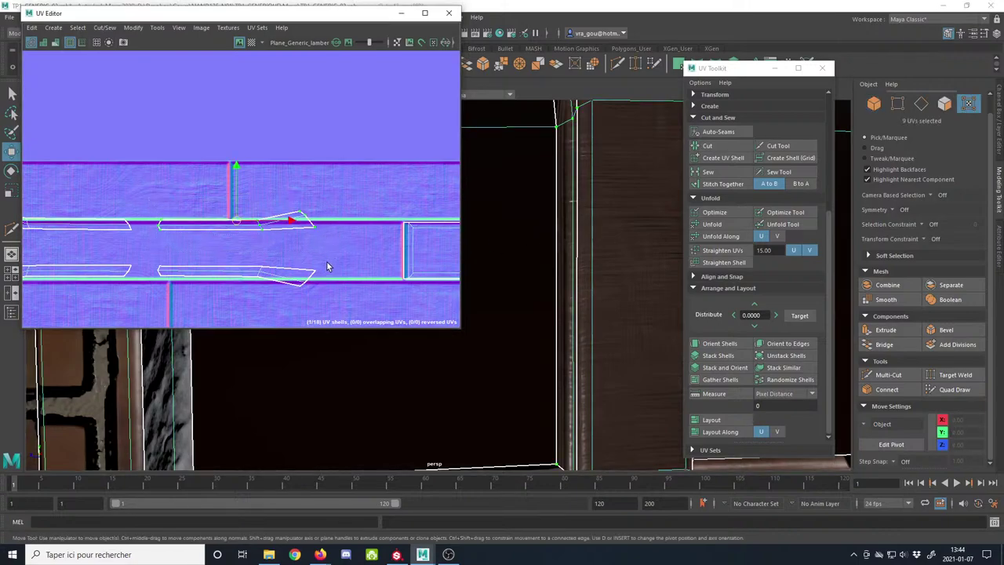
alt+middle_drag(329, 264, 352, 230)
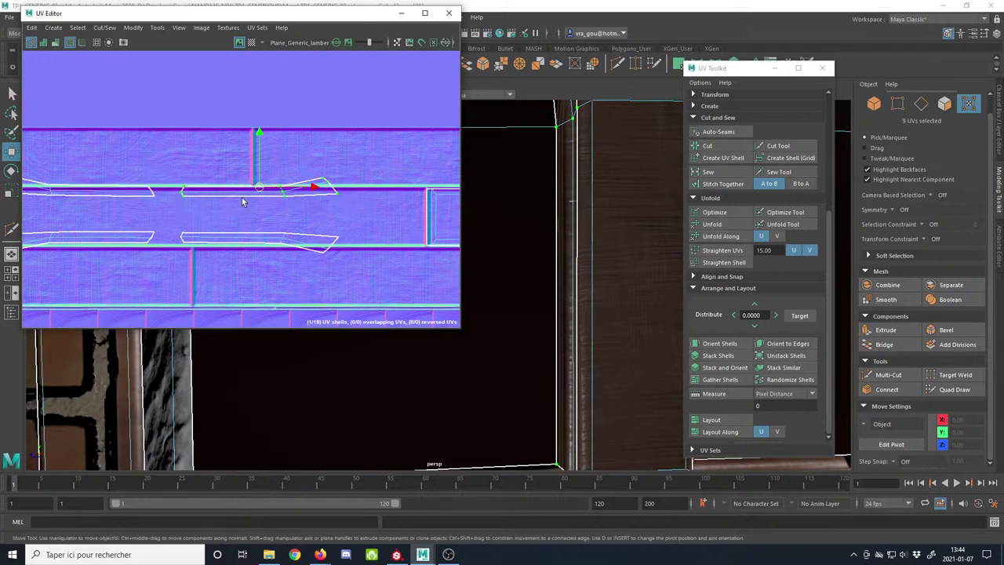
drag(260, 187, 368, 157)
Step: Reposition the other three angled strip shells inside the wood planks, clear of the plank borders
scroll(186, 178, down, 3)
alt+middle_drag(185, 178, 294, 170)
drag(163, 161, 318, 201)
drag(237, 181, 234, 170)
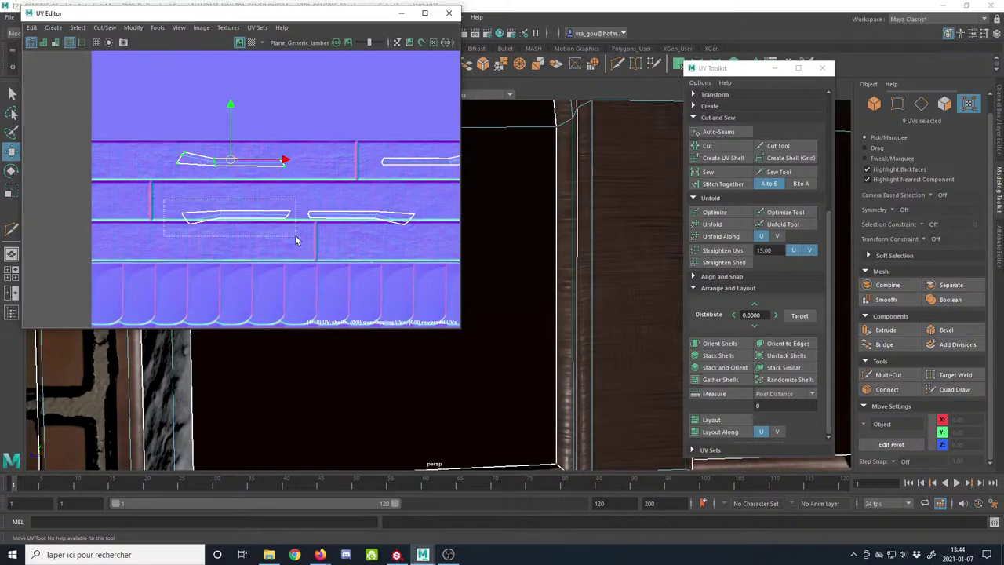
drag(297, 240, 296, 238)
drag(238, 218, 234, 207)
drag(305, 203, 445, 252)
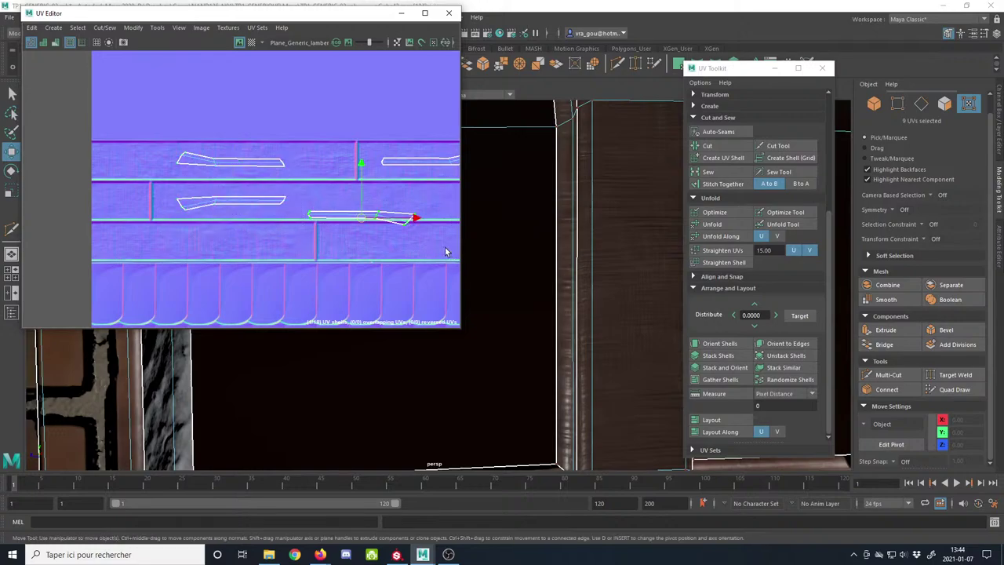
drag(360, 219, 393, 205)
Step: Examine the wood texture on the window's inner strips and vertical bar from an angle
scroll(545, 267, down, 5)
alt+drag(545, 267, 507, 254)
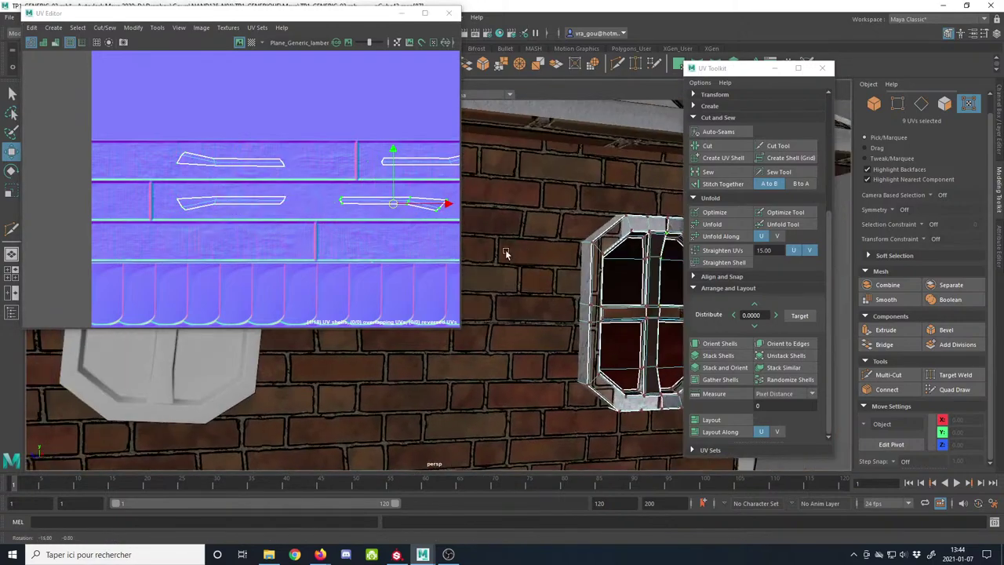
alt+middle_drag(507, 253, 444, 254)
alt+drag(445, 254, 511, 281)
alt+middle_drag(510, 281, 492, 283)
alt+right_drag(491, 283, 594, 370)
alt+middle_drag(594, 369, 575, 352)
alt+right_drag(576, 352, 577, 370)
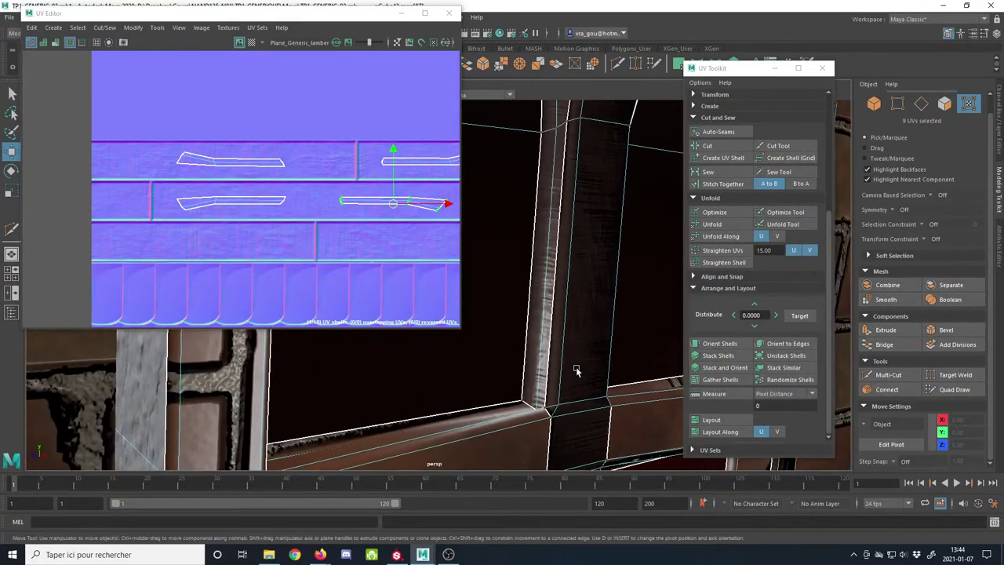
Step: Select one angled strip shell and check the texture scale on the window with a temporary checker map
alt+right_drag(281, 256, 170, 203)
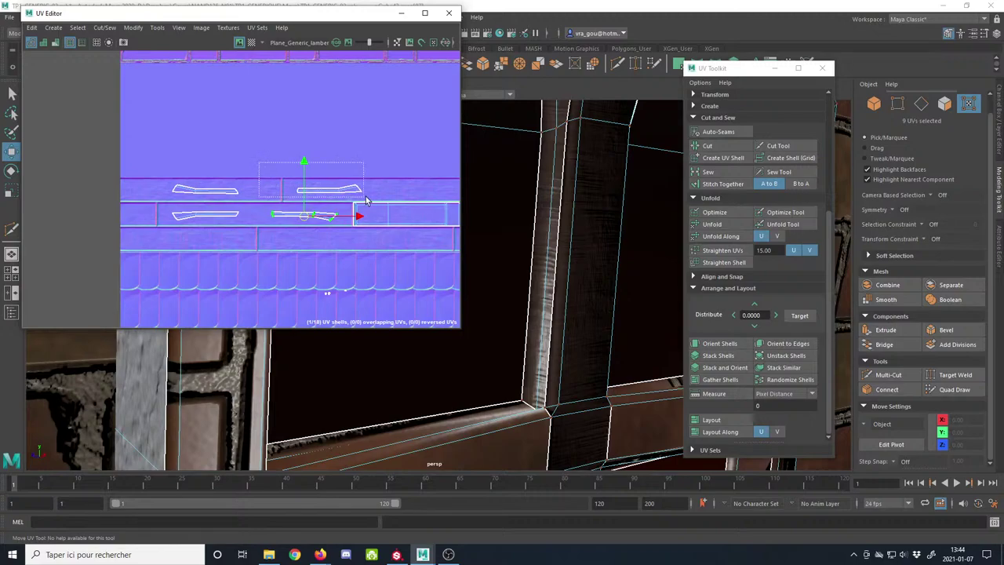
drag(365, 200, 367, 202)
scroll(372, 218, up, 3)
click(252, 43)
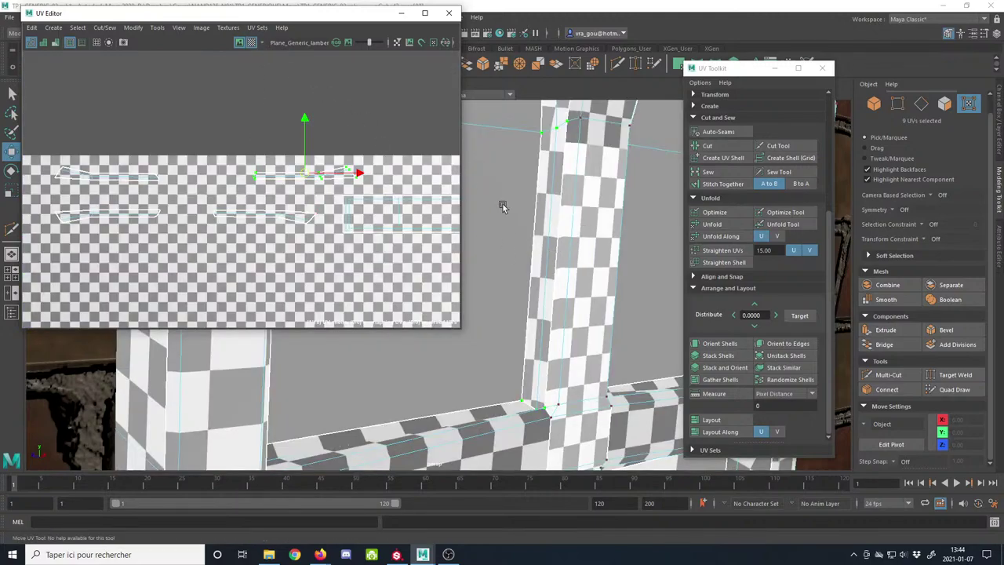
scroll(506, 204, down, 3)
click(251, 43)
Step: Select the full UV shells of both horizontal window bars, 16 faces in total
scroll(494, 209, down, 5)
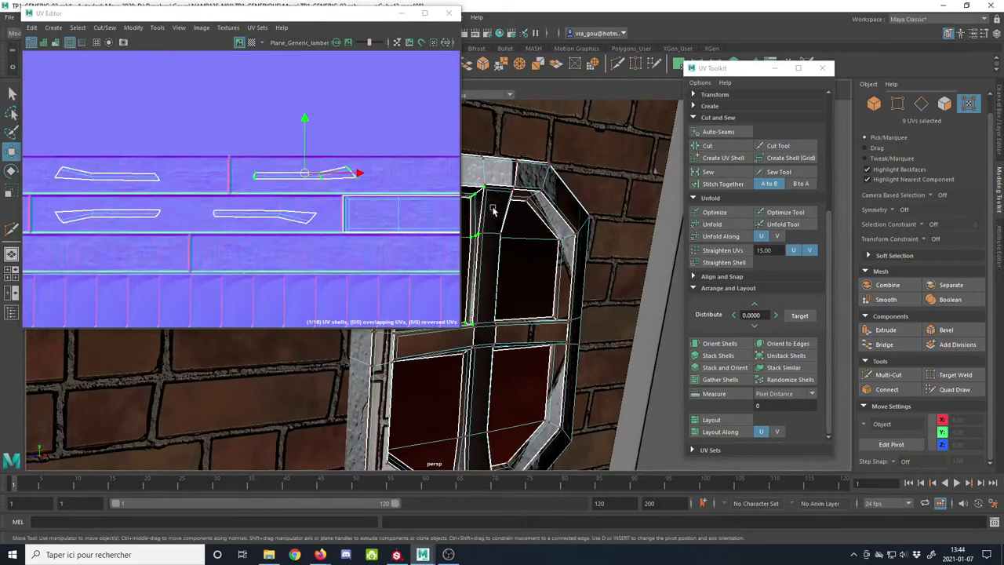
alt+drag(494, 210, 525, 278)
alt+right_drag(525, 278, 681, 258)
click(945, 103)
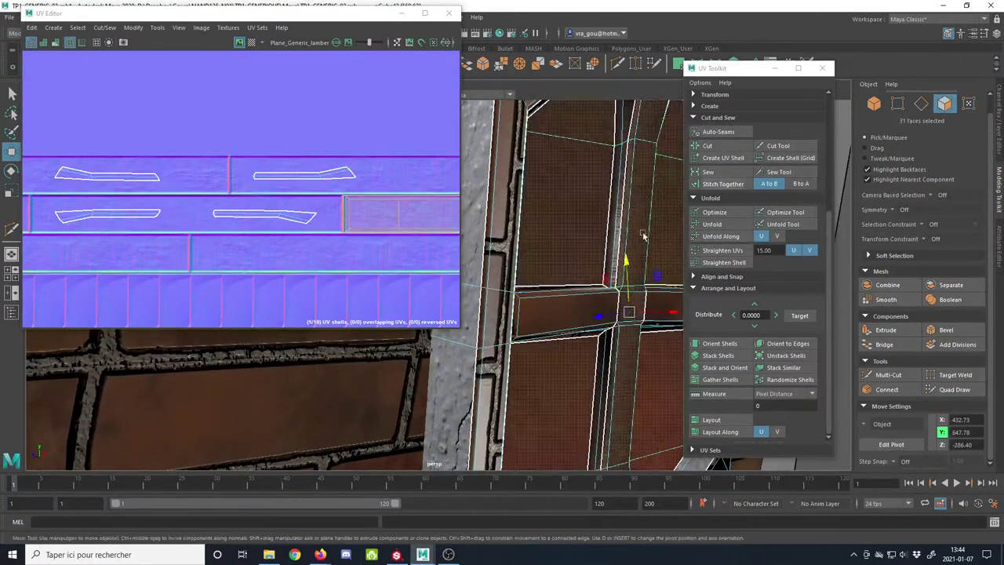
click(565, 310)
key(f)
alt+middle_drag(250, 186, 322, 140)
scroll(321, 141, up, 5)
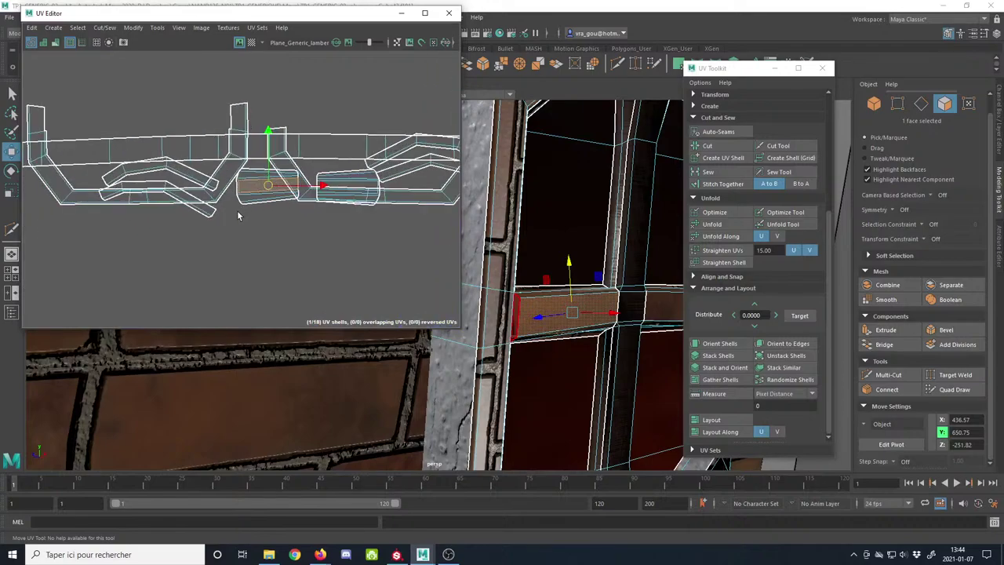
double_click(252, 203)
shift+double_click(368, 181)
scroll(301, 236, down, 5)
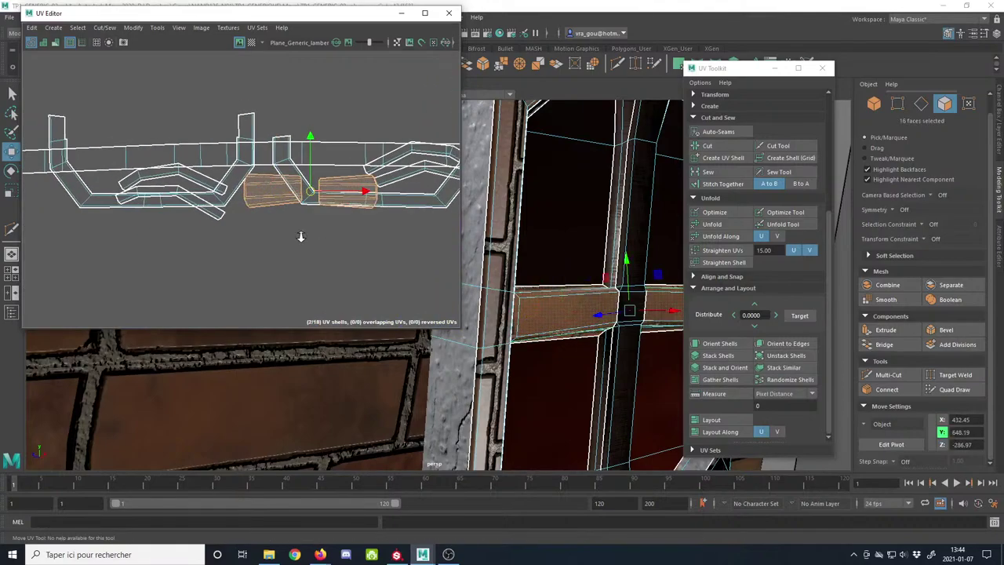
Step: Move the two horizontal bar shells onto the middle wood plank of the texture
alt+middle_drag(300, 236, 203, 223)
drag(206, 199, 426, 141)
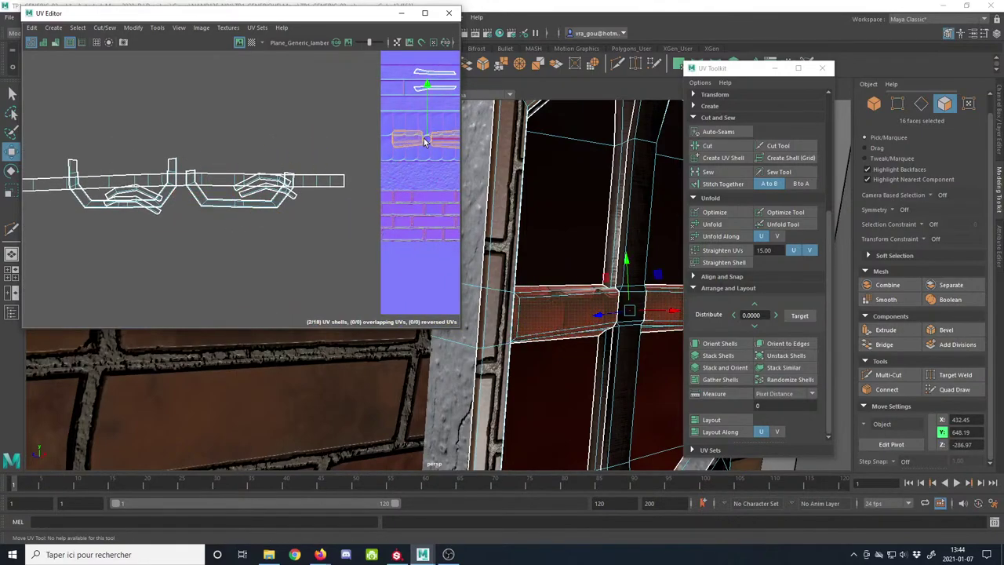
alt+middle_drag(410, 153, 237, 260)
drag(253, 247, 399, 175)
alt+middle_drag(361, 193, 114, 182)
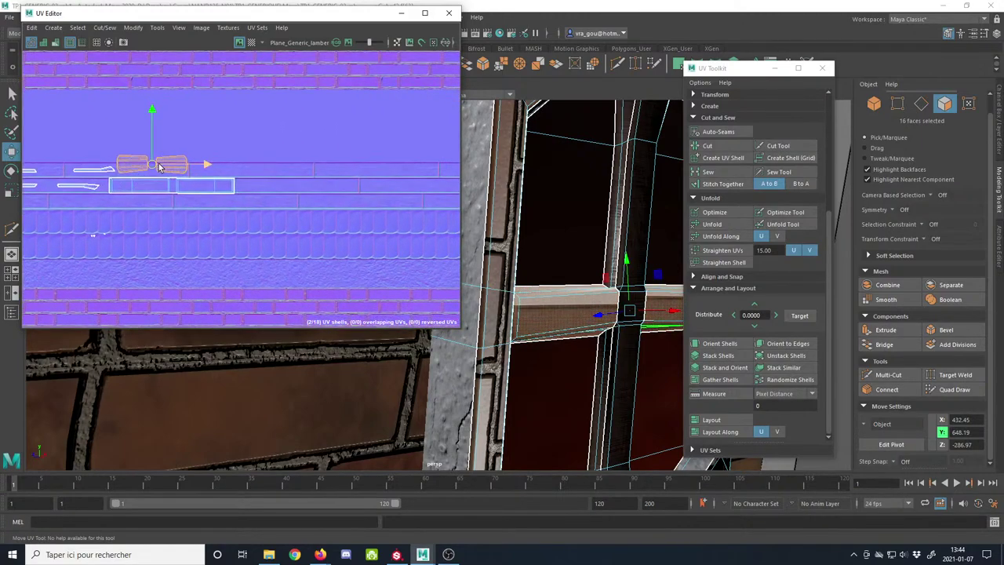
drag(158, 169, 313, 193)
scroll(313, 193, up, 10)
alt+middle_drag(313, 193, 295, 216)
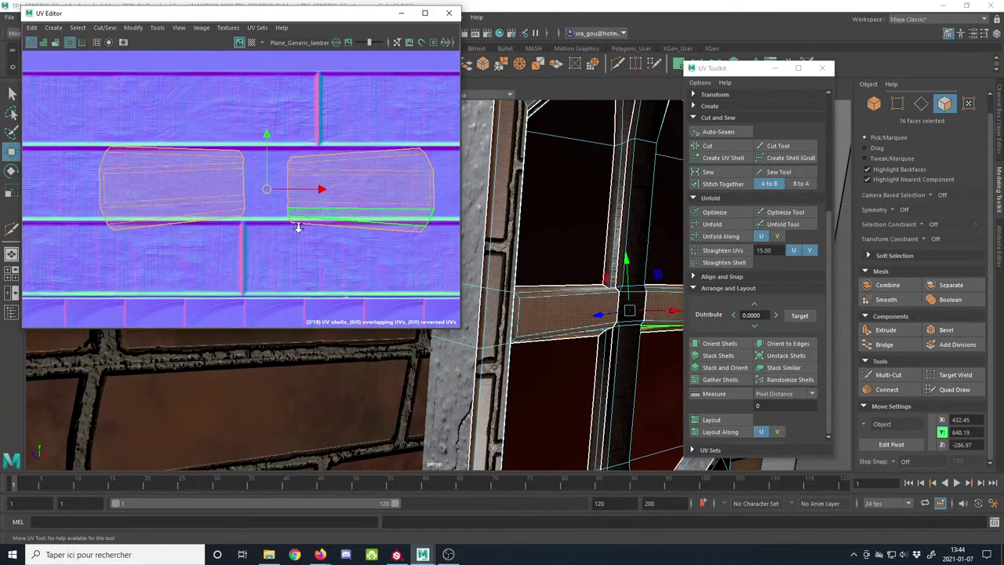
Step: Cut both horizontal bar shells along their upper and lower lengthwise edges to separate the front faces from the side strips
alt+right_drag(295, 216, 289, 158)
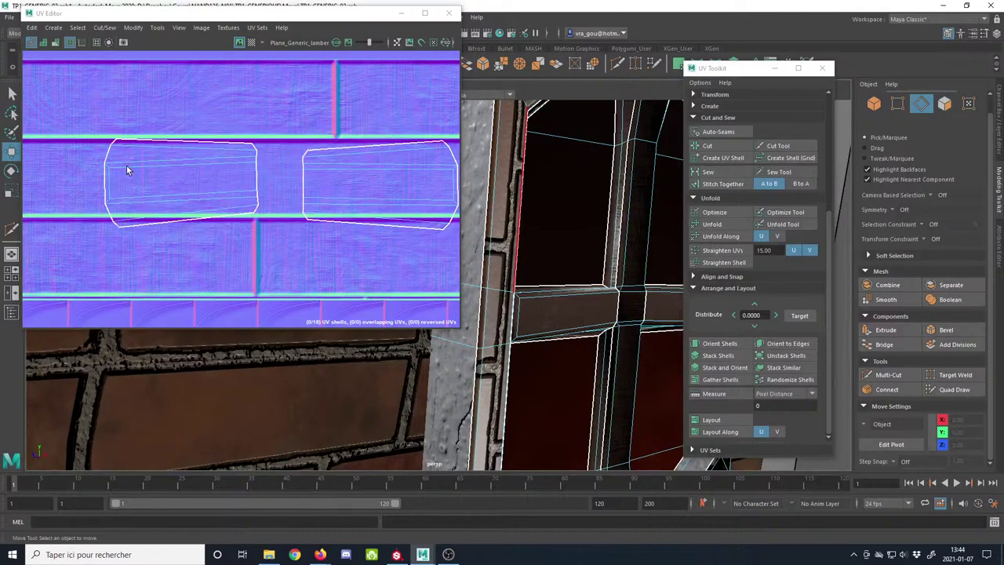
click(126, 162)
shift+click(127, 203)
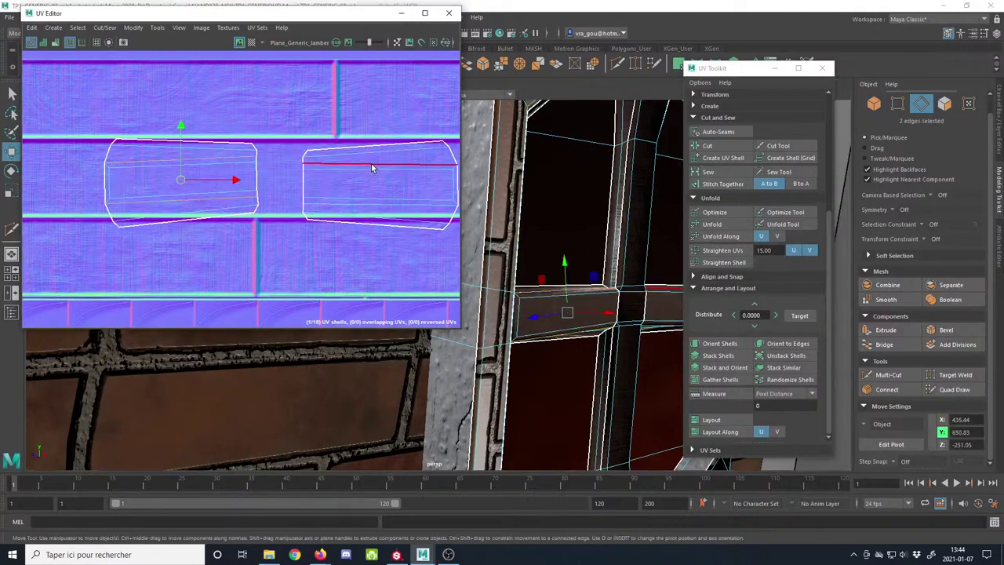
shift+click(377, 206)
click(719, 160)
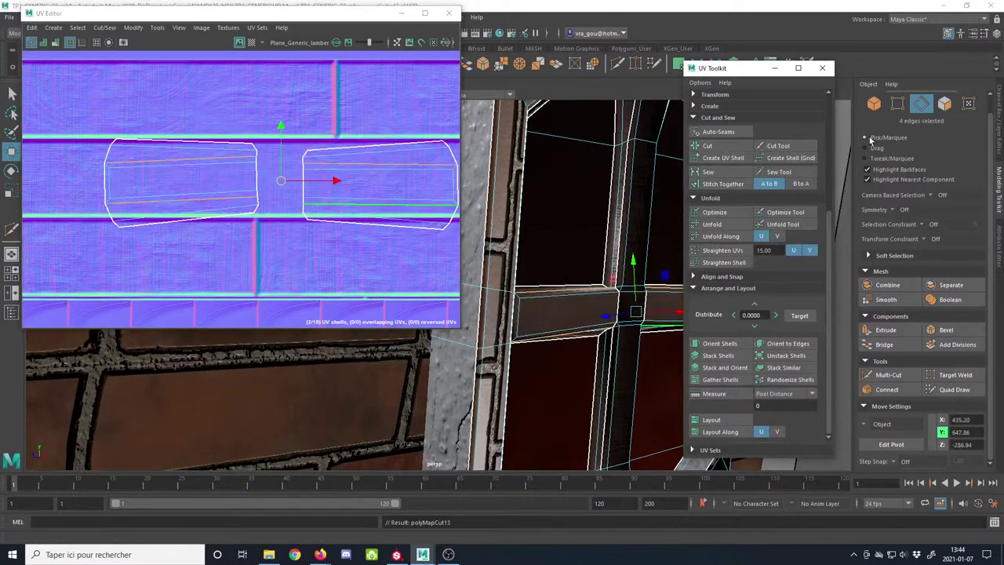
Step: Unfold the front-face shells of both horizontal bars and move them to a free stretch of the middle plank
shift+click(210, 181)
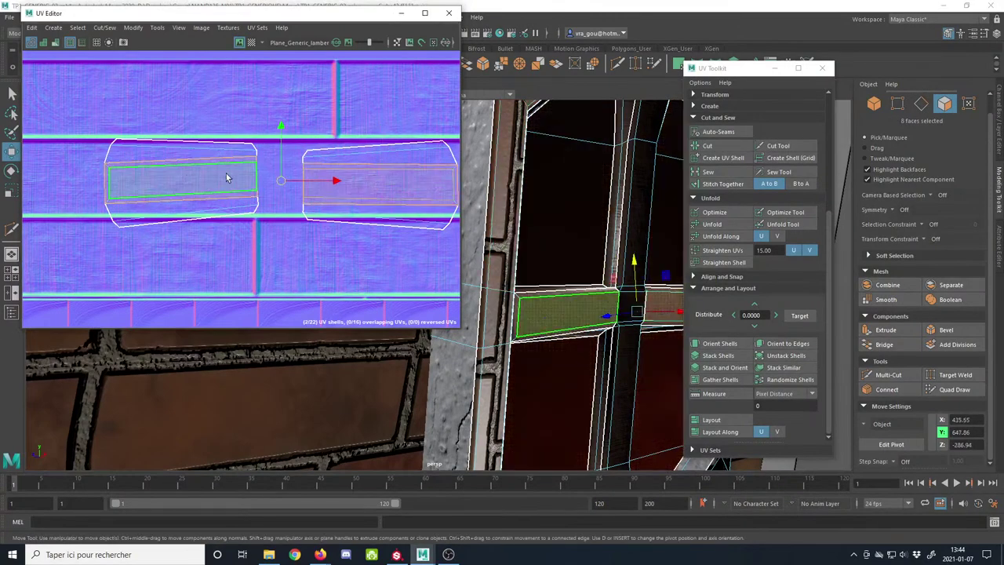
click(711, 225)
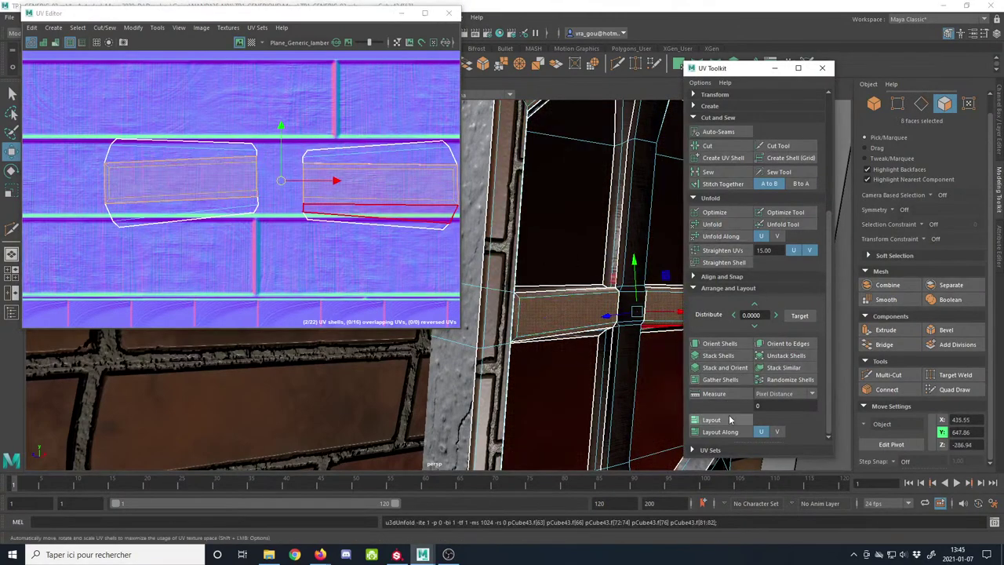
scroll(224, 208, down, 3)
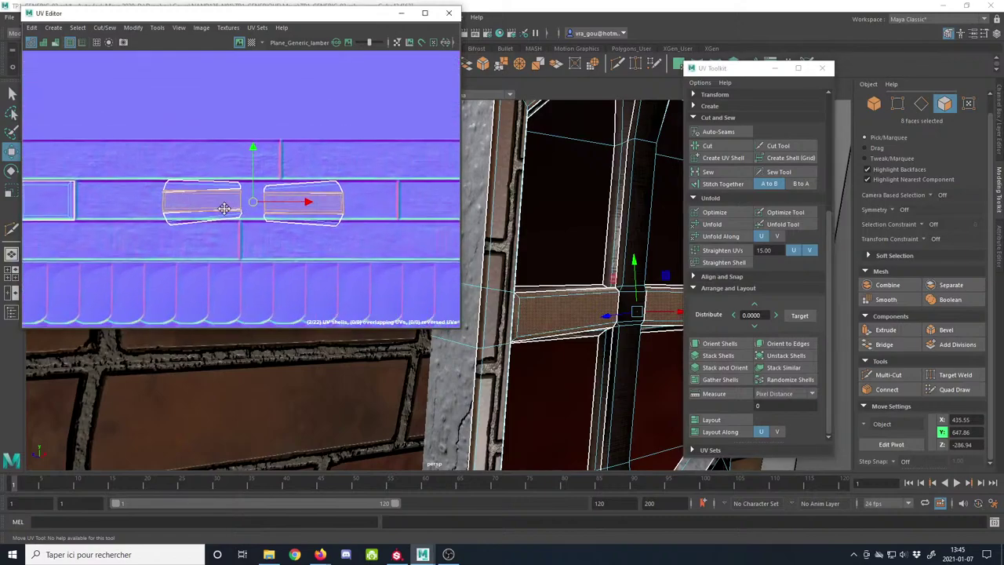
alt+middle_drag(225, 209, 153, 200)
drag(181, 195, 453, 195)
alt+middle_drag(372, 197, 104, 193)
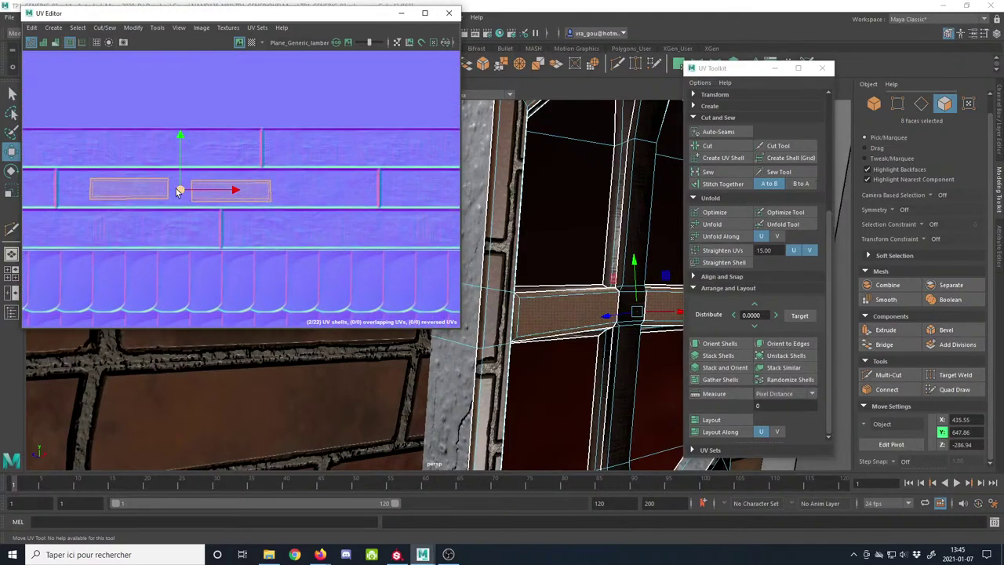
Step: Scale both front-face shells up to the plank's height and align the second shell's outer end with the plank seam
drag(177, 190, 232, 195)
key(w)
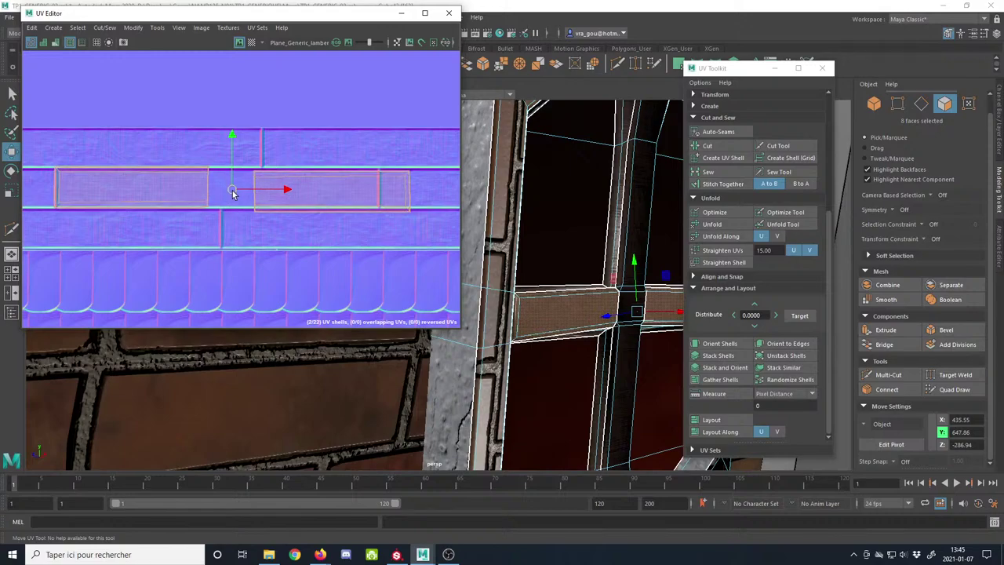
click(315, 195)
drag(332, 192, 303, 189)
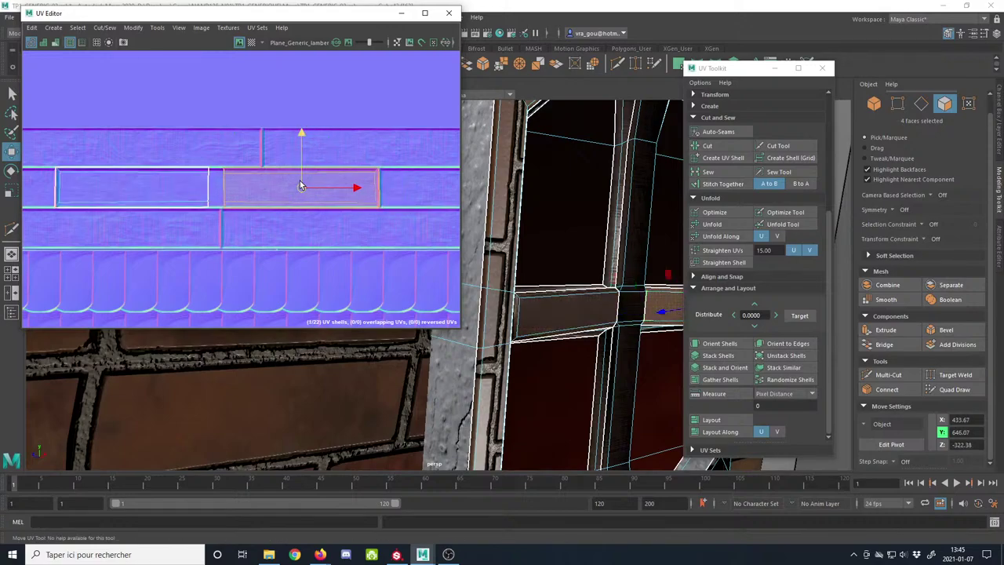
Step: Adjust the upper and lower corner UVs at the second shell's outer end to follow the plank seam
scroll(300, 186, up, 6)
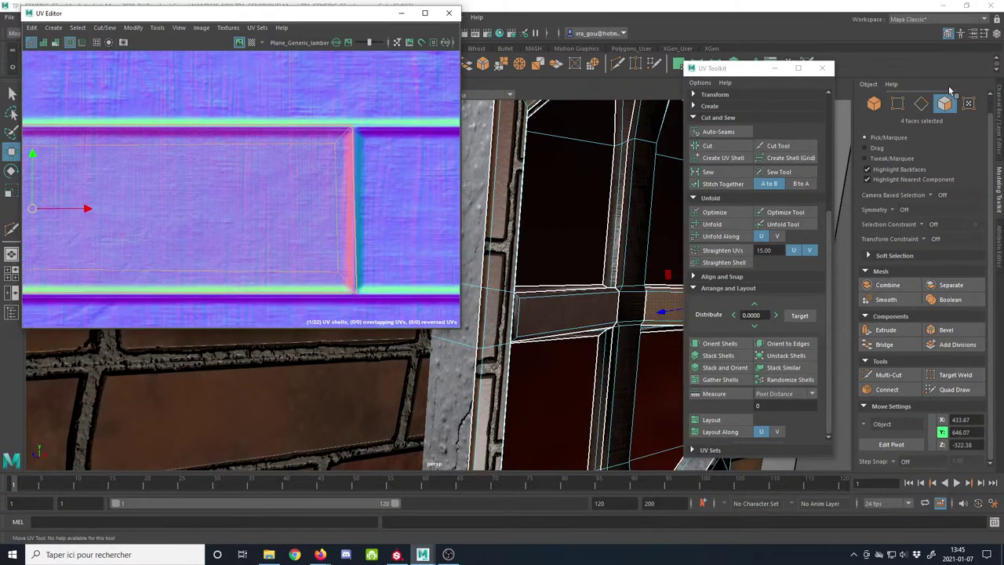
click(969, 105)
drag(378, 104, 303, 165)
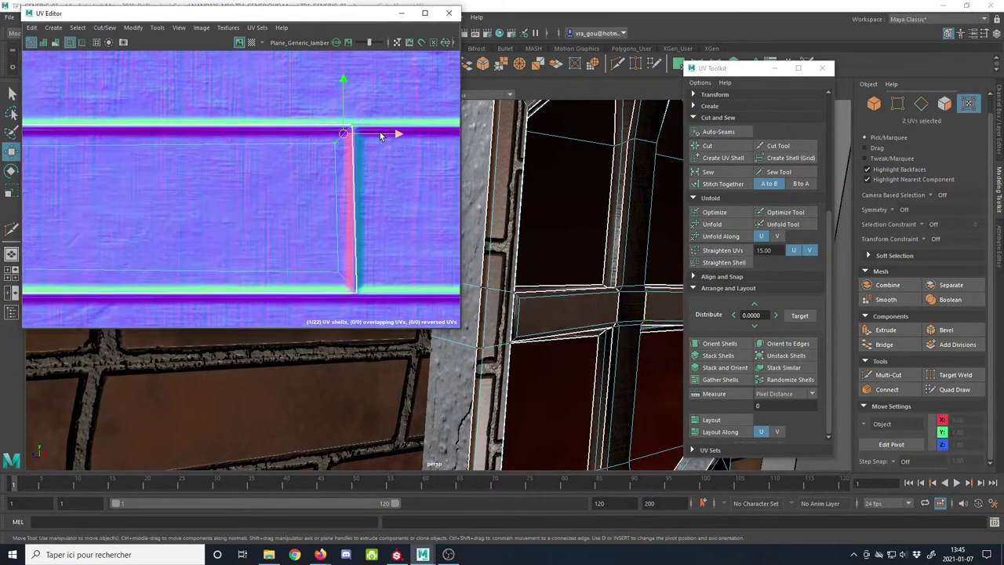
drag(381, 136, 384, 136)
drag(375, 245, 300, 309)
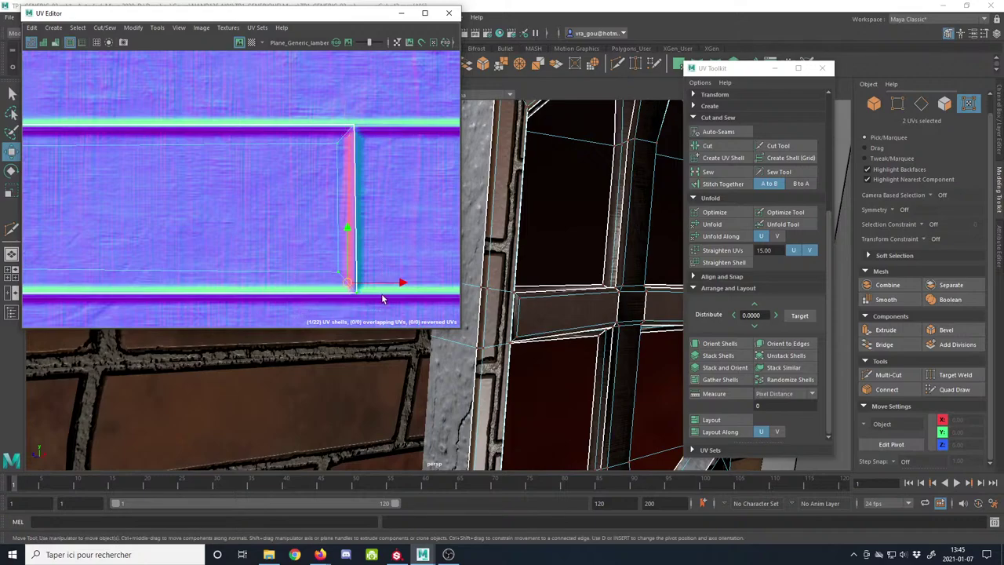
drag(393, 282, 392, 282)
Step: Examine the remaining side-strip shells and the textured window from several angles
scroll(388, 280, down, 6)
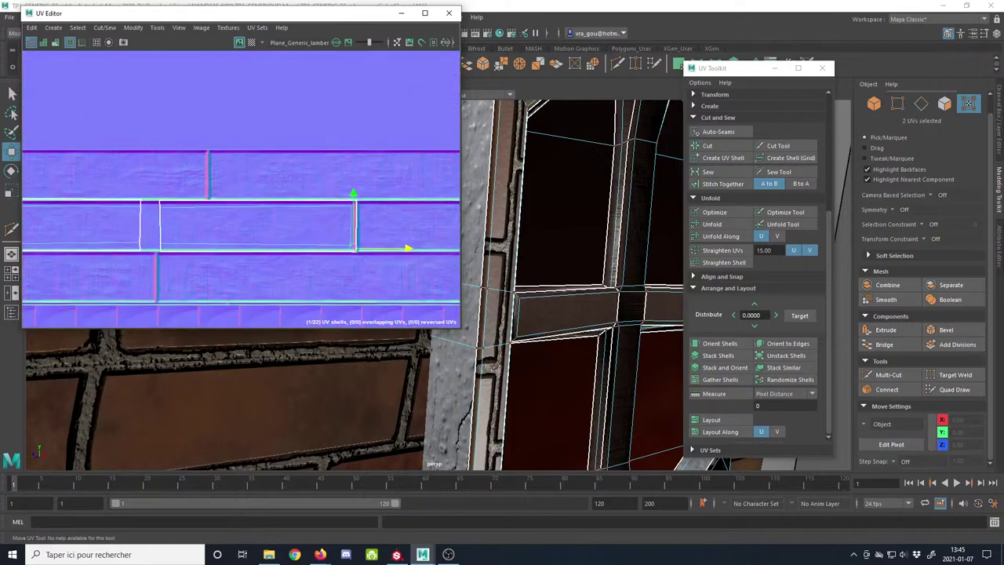
alt+middle_drag(86, 188, 298, 175)
scroll(298, 176, down, 2)
alt+middle_drag(157, 178, 225, 161)
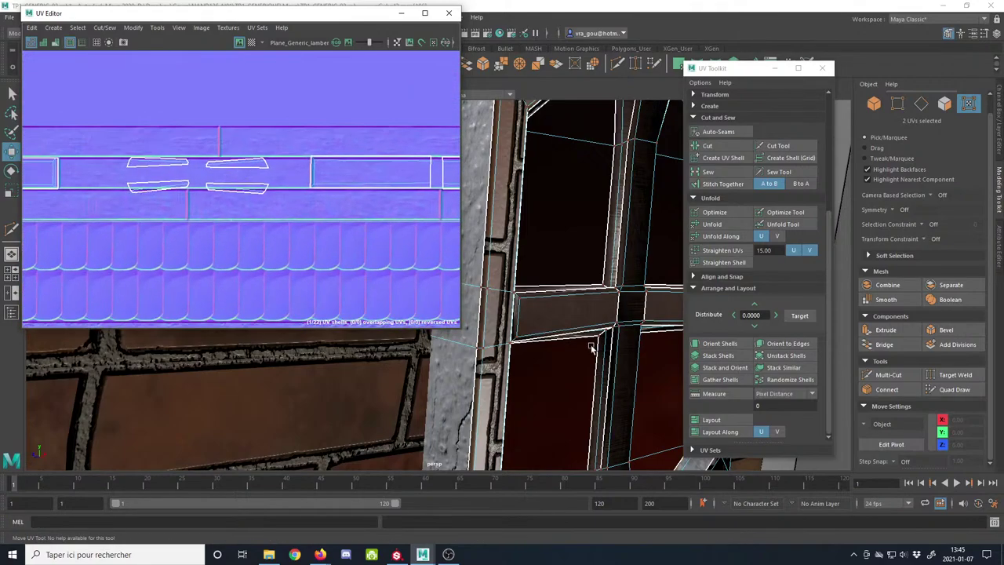
alt+drag(594, 349, 523, 328)
scroll(523, 328, down, 4)
alt+middle_drag(522, 328, 569, 287)
scroll(569, 286, down, 2)
alt+drag(569, 286, 508, 275)
alt+right_drag(508, 274, 577, 329)
mouse_move(576, 329)
alt+middle_down()
mouse_move(612, 356)
mouse_move(578, 330)
alt+middle_up()
alt+drag(578, 330, 562, 314)
alt+middle_drag(562, 314, 578, 276)
scroll(560, 261, down, 3)
alt+drag(560, 260, 600, 237)
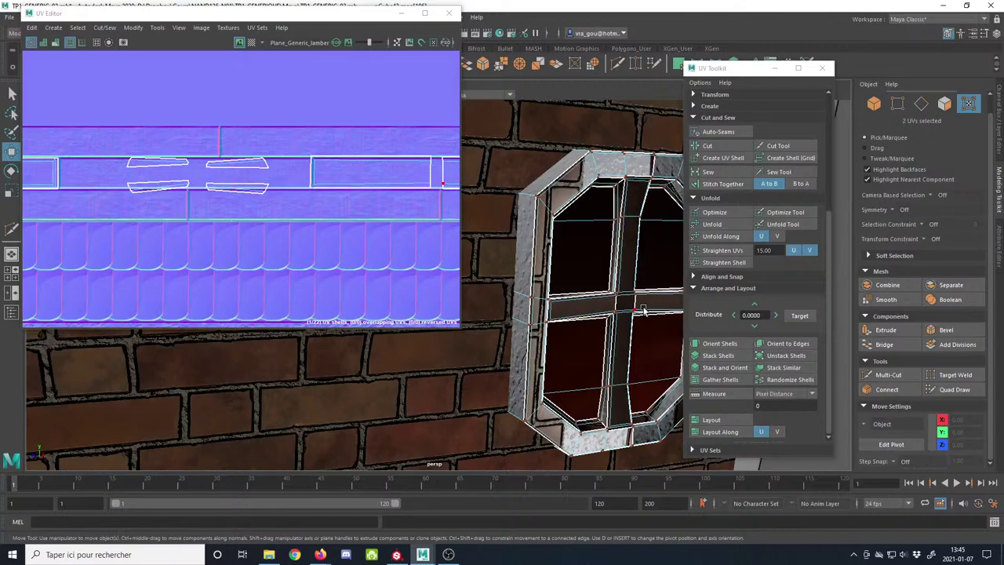
Step: Move the four side-strip shells off the middle plank, placing two on the upper plank and two on the lower plank
click(225, 168)
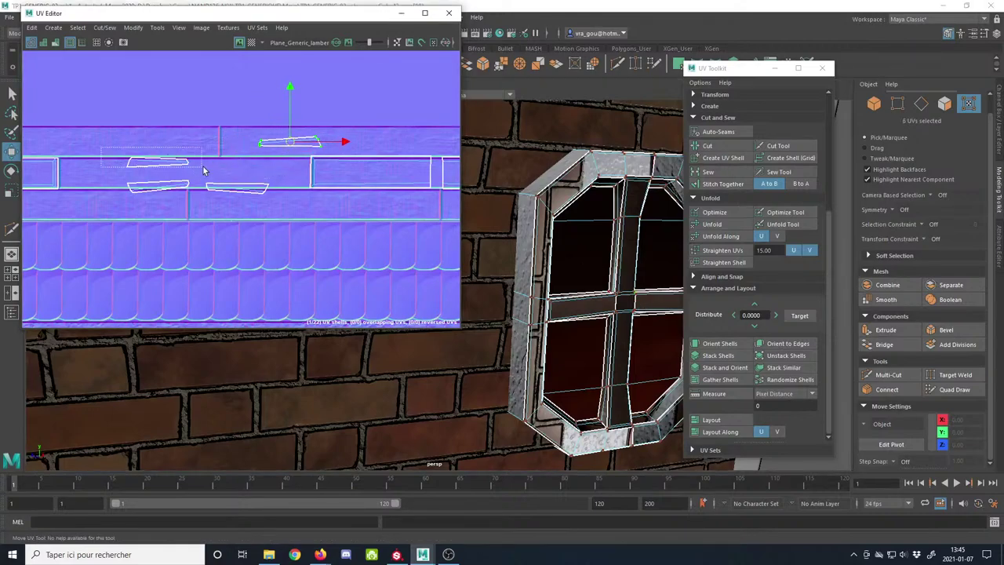
drag(217, 171, 157, 147)
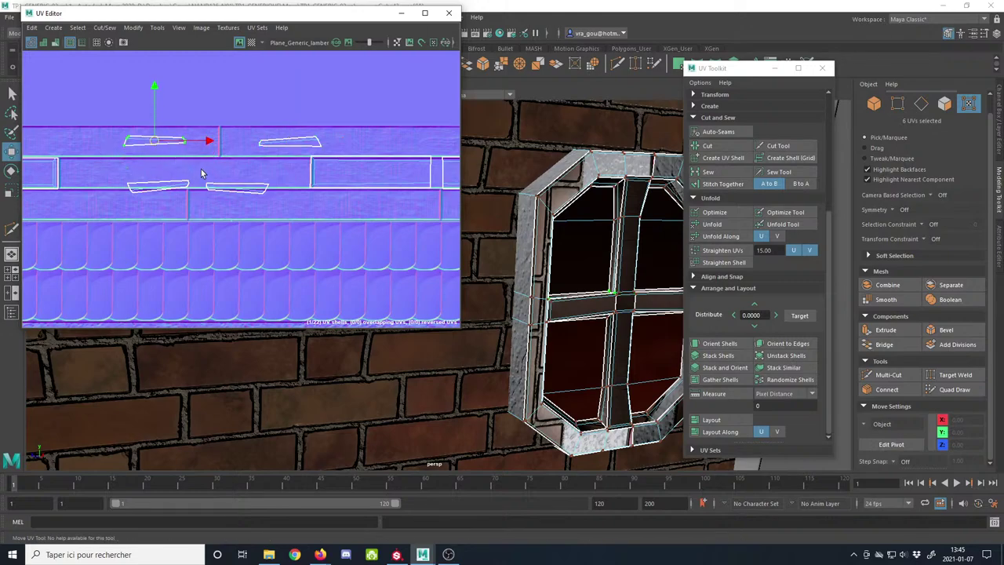
drag(201, 173, 248, 201)
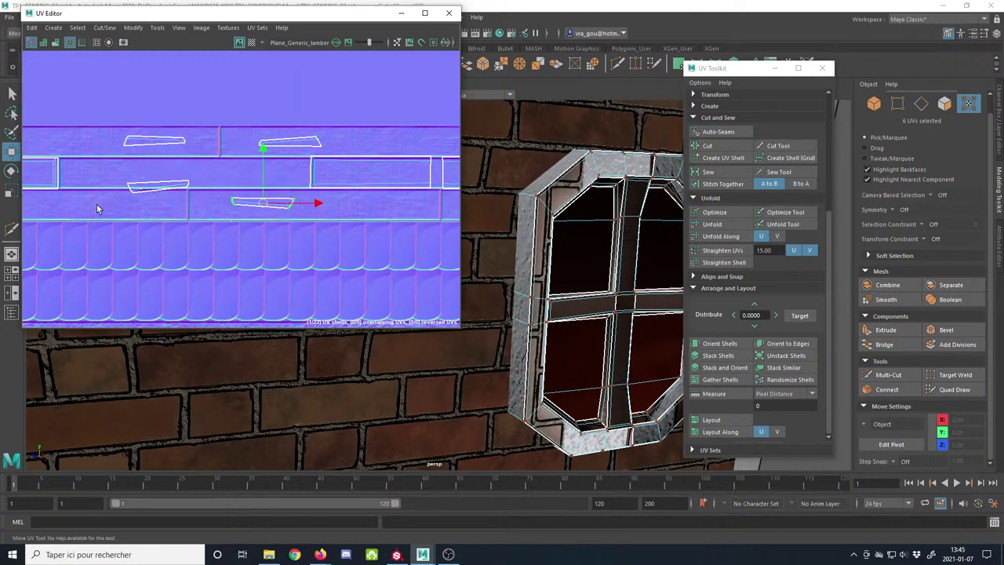
click(155, 191)
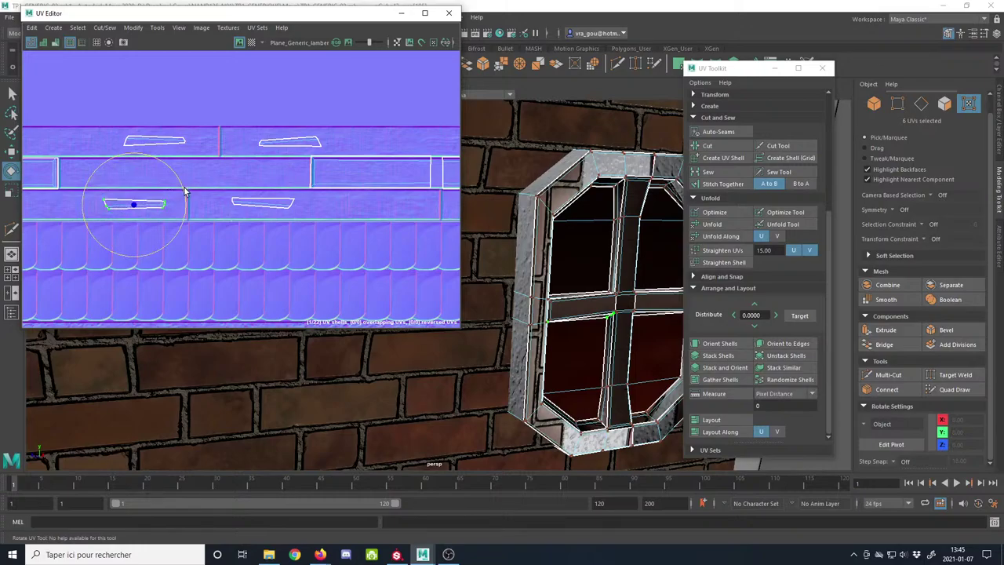
Step: Examine the textured window and the edges of its horizontal bars up close where they meet the vertical bar
click(874, 104)
scroll(623, 257, down, 5)
click(623, 256)
scroll(568, 339, up, 7)
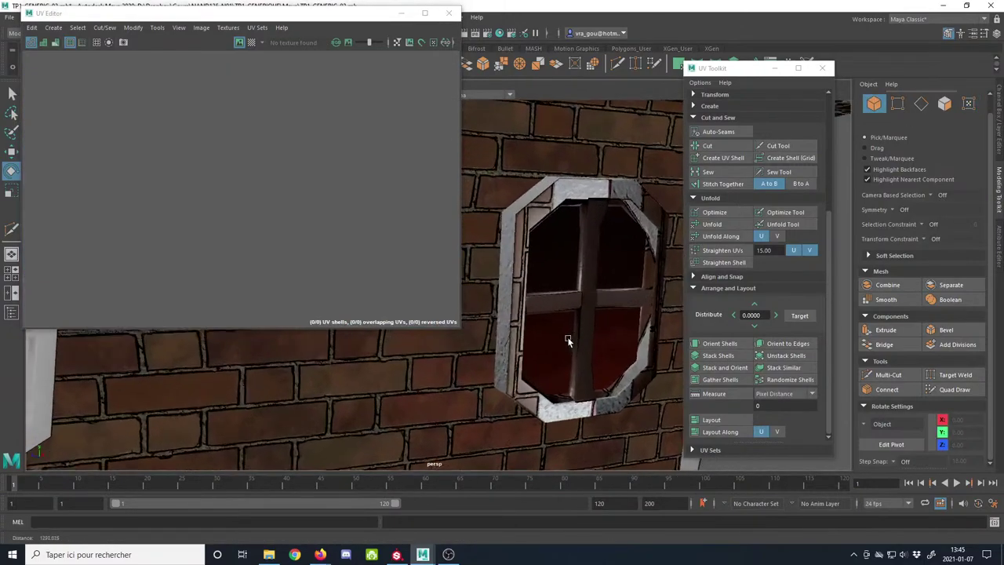
alt+middle_drag(594, 384, 558, 311)
alt+drag(555, 322, 534, 325)
scroll(602, 350, down, 4)
alt+right_drag(534, 325, 559, 413)
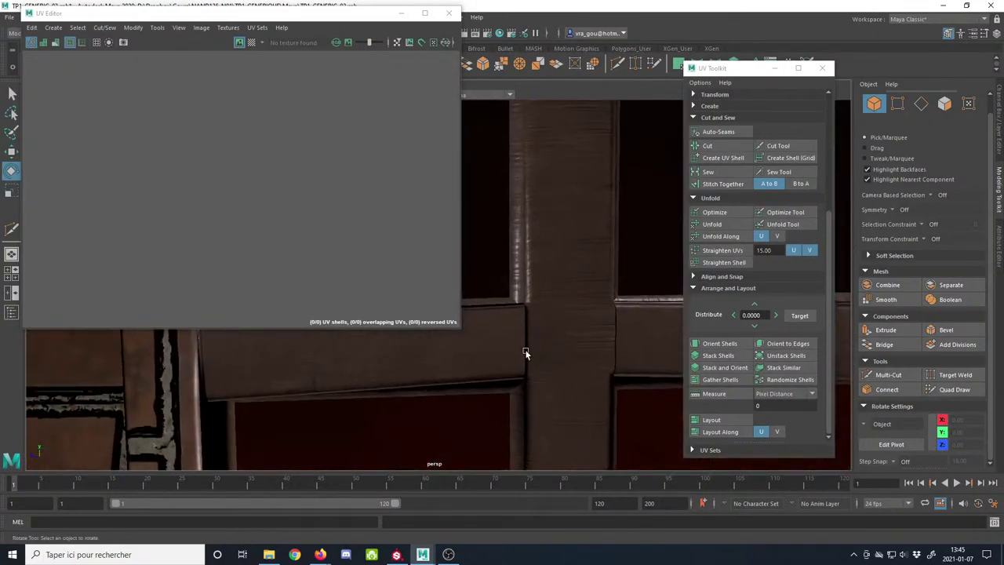
alt+drag(526, 354, 549, 394)
Step: Compare the bevel faces of the frame's horizontal bar with their position on the middle plank's upper border in the UV layout
click(485, 402)
alt+drag(474, 401, 502, 374)
scroll(358, 263, down, 3)
alt+middle_drag(323, 231, 234, 262)
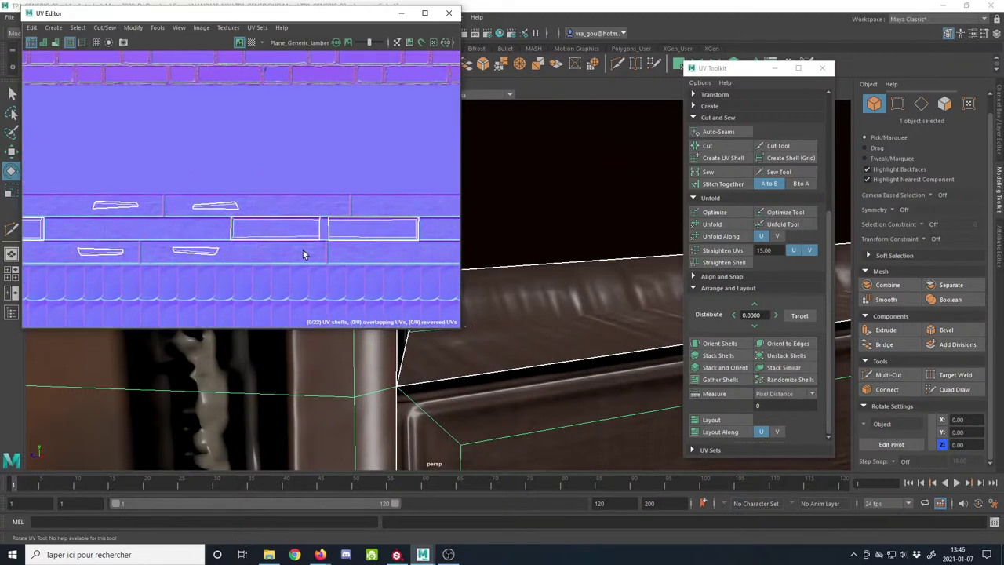
click(944, 108)
click(432, 392)
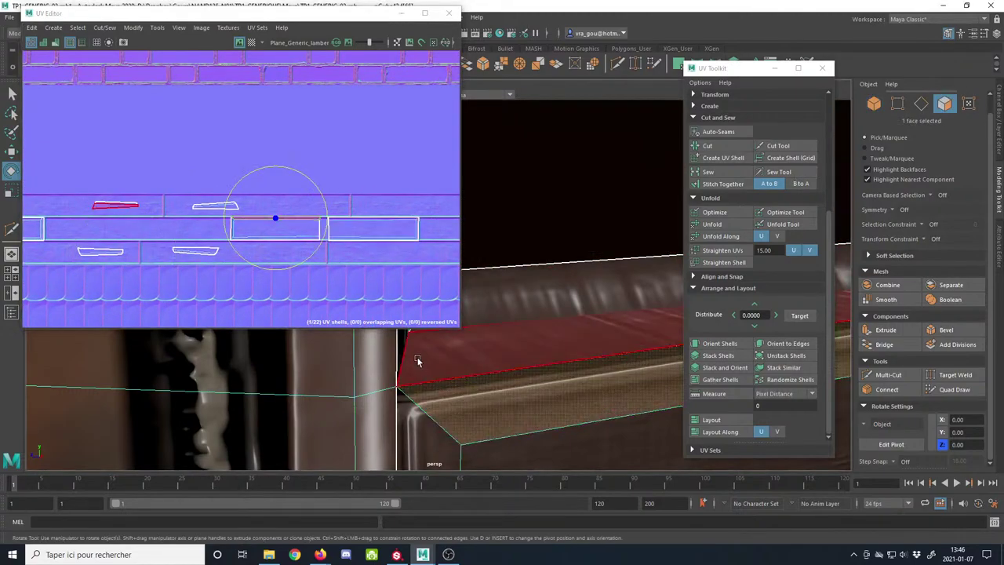
scroll(253, 221, up, 5)
scroll(277, 228, up, 4)
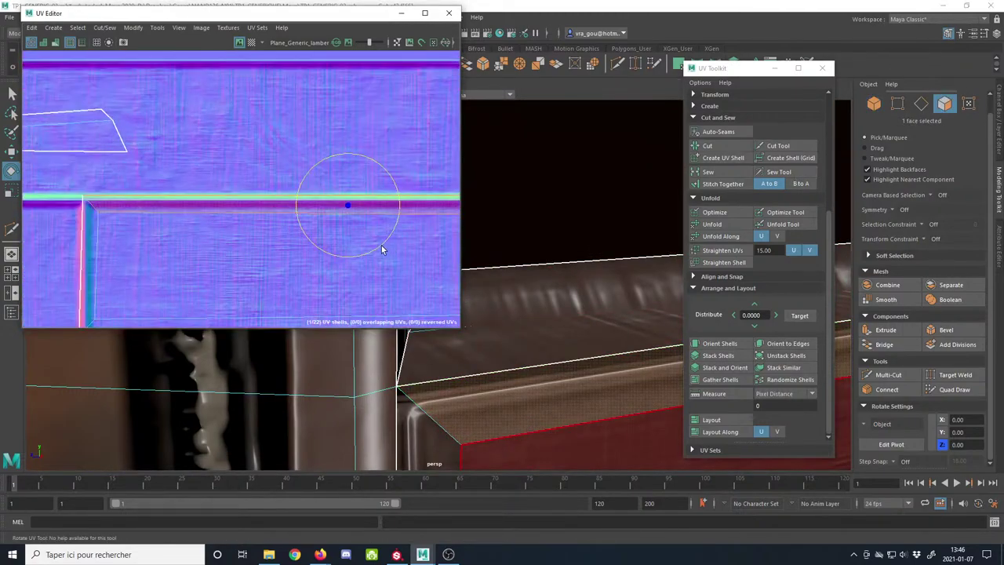
alt+middle_drag(383, 246, 283, 241)
scroll(342, 203, up, 6)
scroll(343, 202, up, 1)
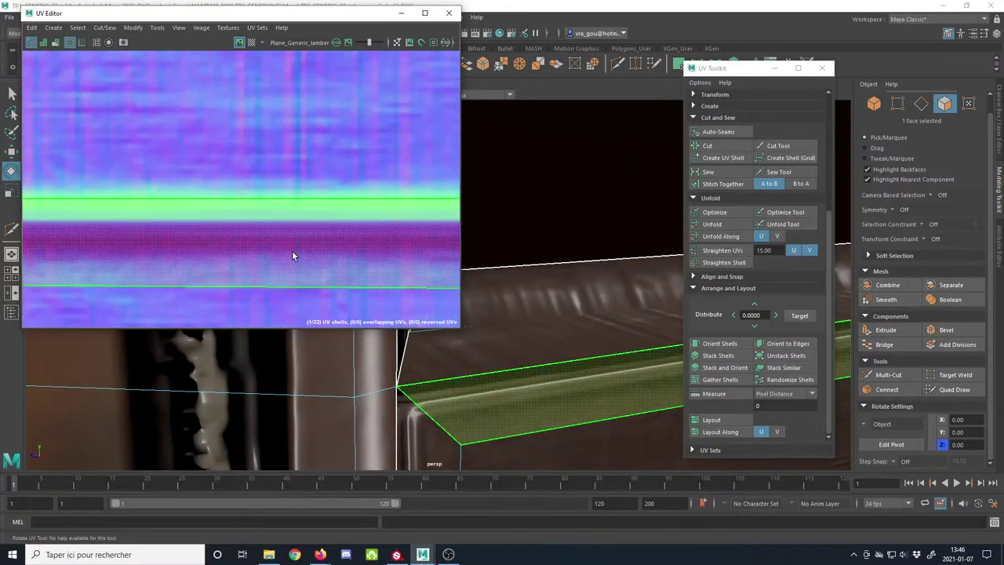
Step: Shift the left front-face shell slightly down so its bevel strips line up with the middle plank's borders
scroll(292, 242, down, 15)
alt+middle_drag(292, 242, 274, 220)
double_click(343, 232)
scroll(319, 238, up, 4)
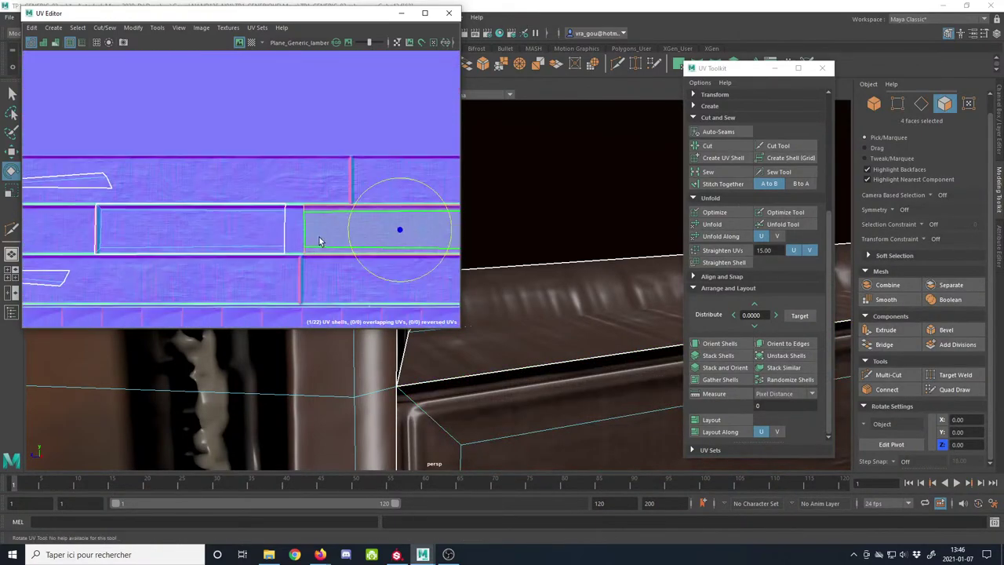
click(267, 228)
scroll(190, 228, up, 3)
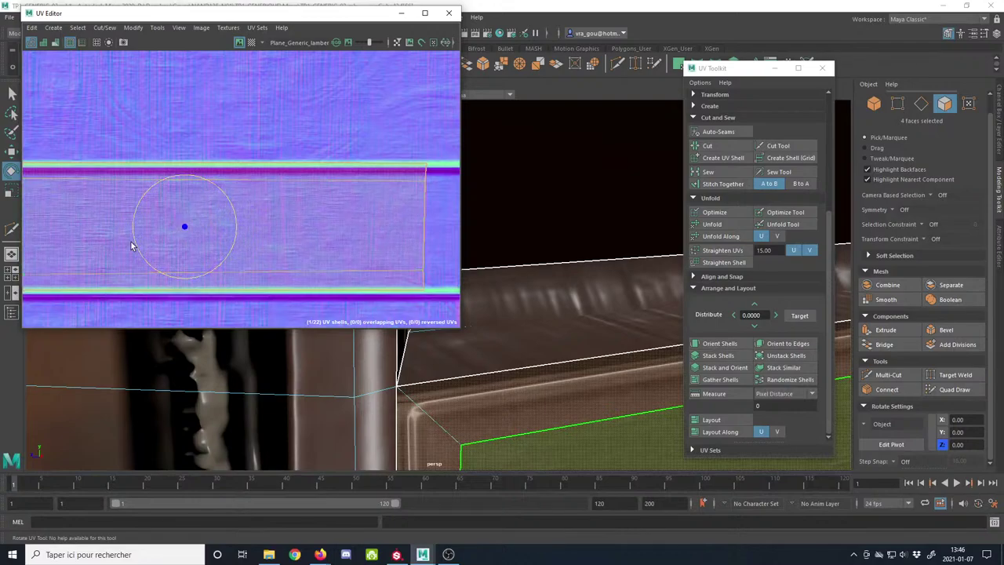
alt+middle_drag(92, 250, 202, 239)
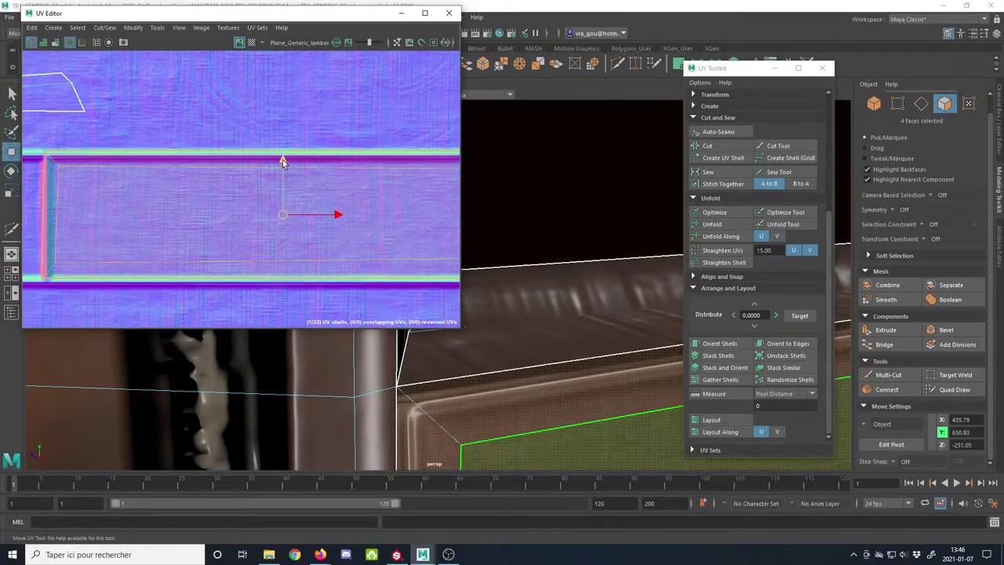
drag(282, 159, 283, 167)
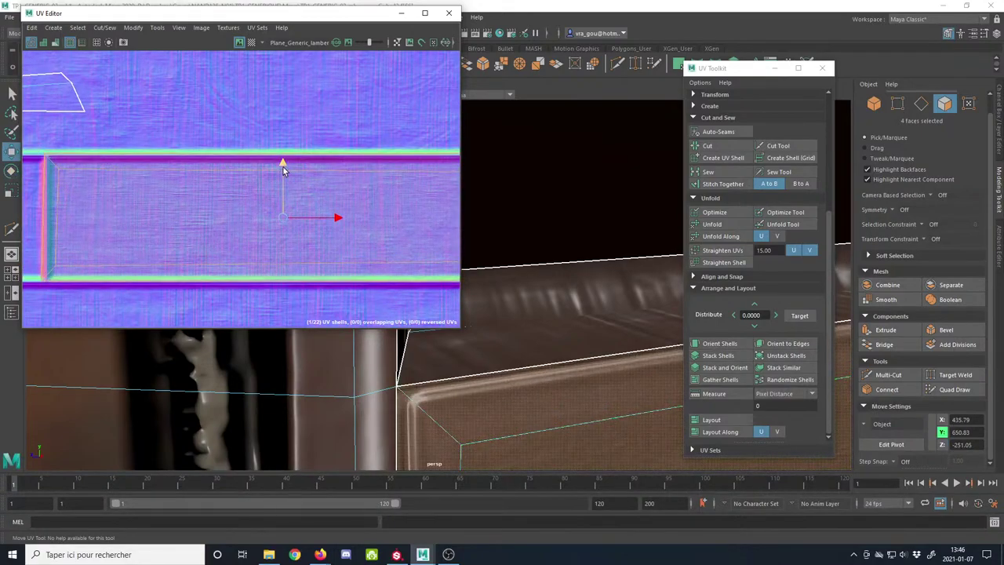
Step: Adjust the upper and lower corner UVs at the left front-face shell's outer end horizontally to follow the plank seam
alt+middle_drag(111, 224, 251, 211)
click(969, 103)
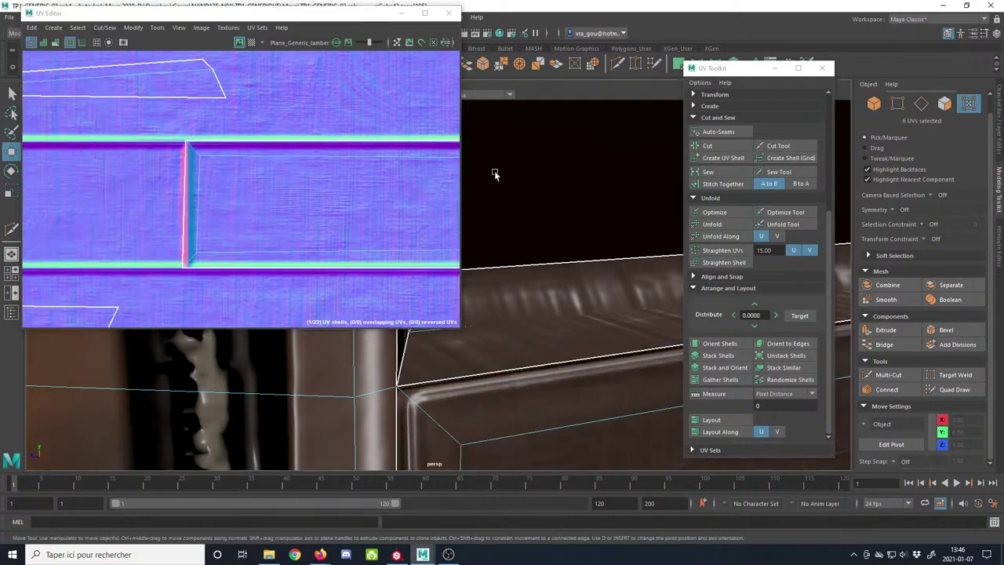
drag(238, 151, 241, 152)
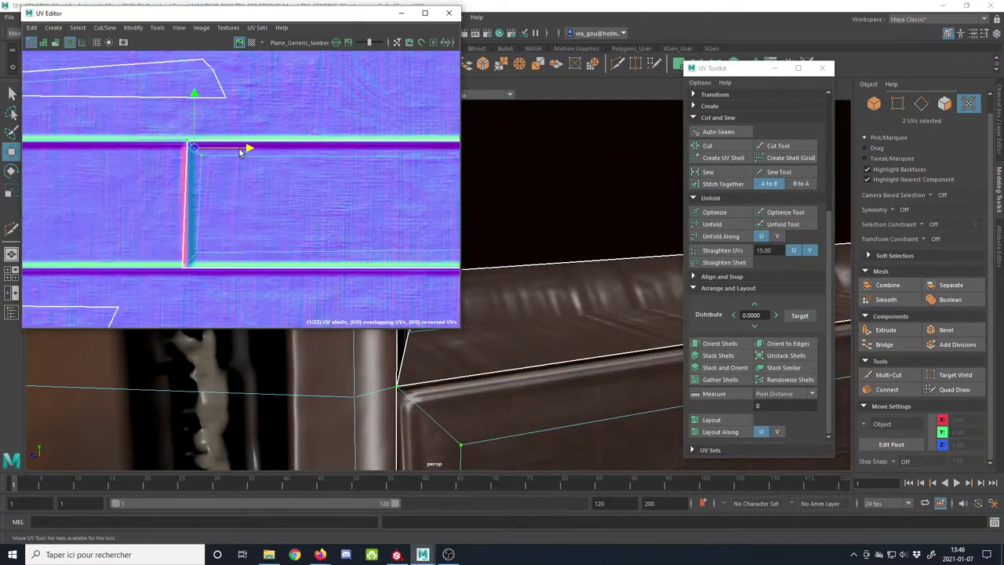
drag(153, 241, 241, 258)
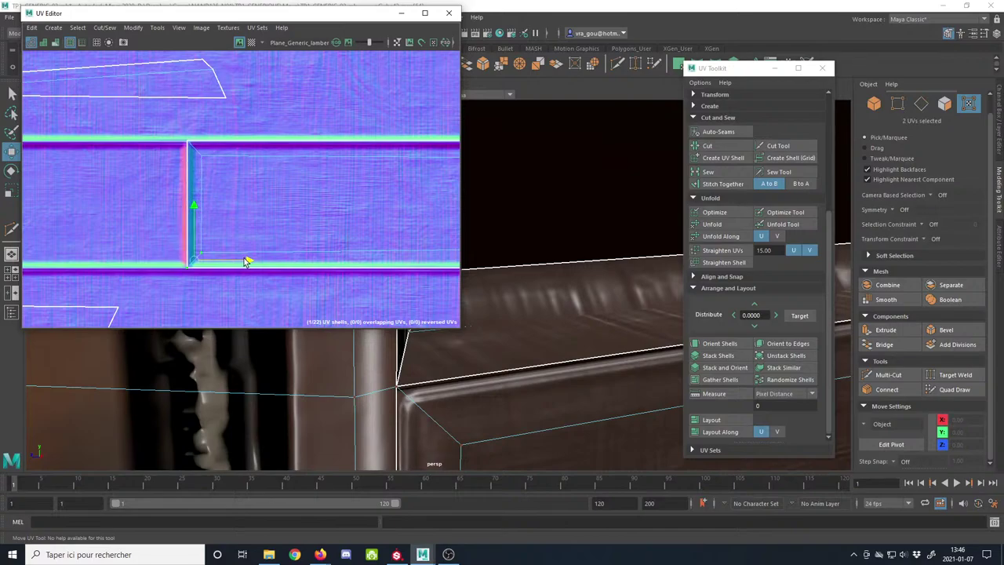
Step: Shift the right front-face shell slightly down to fit the middle plank's borders, and check its outer corner against the seam
scroll(303, 261, down, 4)
alt+middle_drag(358, 225, 86, 219)
alt+middle_drag(291, 240, 188, 225)
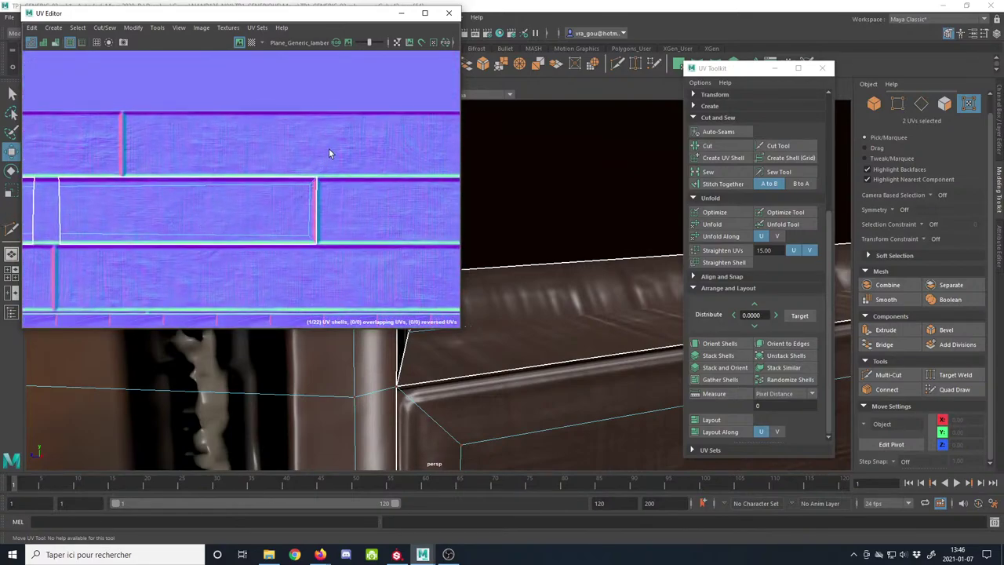
drag(99, 274, 47, 264)
scroll(244, 295, up, 5)
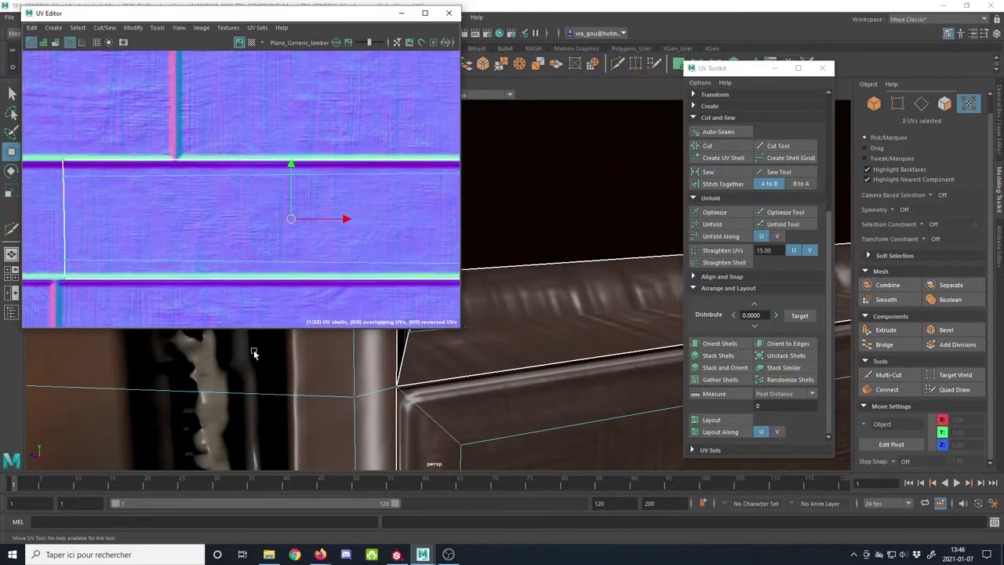
scroll(245, 299, up, 1)
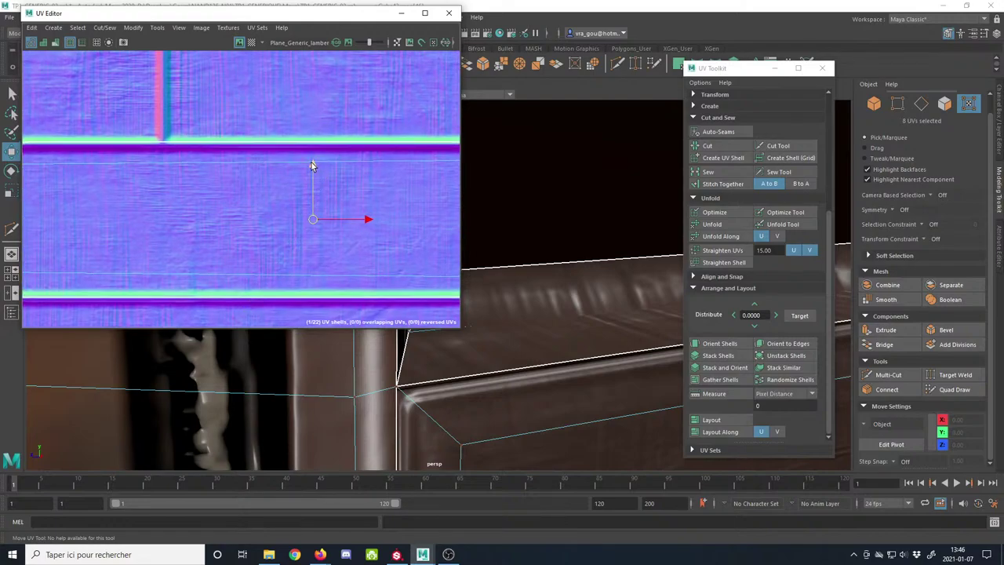
key(r)
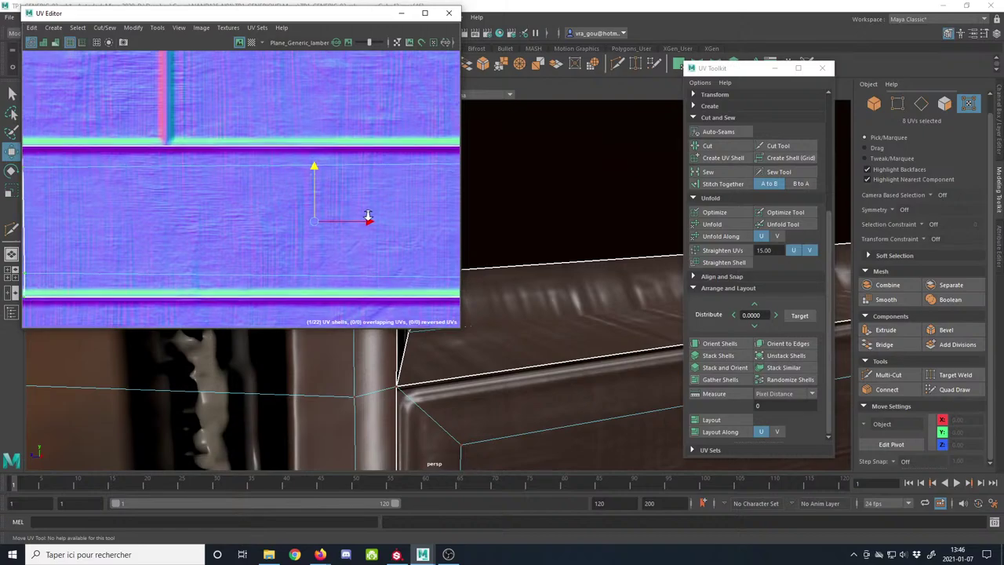
scroll(367, 218, down, 4)
alt+middle_drag(357, 222, 157, 244)
scroll(301, 194, up, 4)
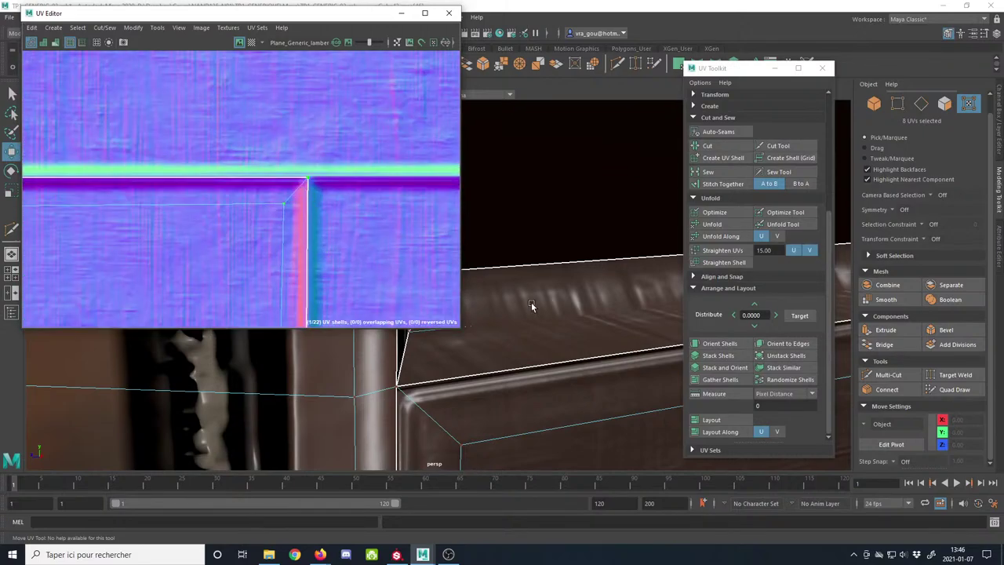
Step: Examine the whole window and the horizontal bar's edges up close with the adjusted front-face UVs
click(873, 103)
key(f)
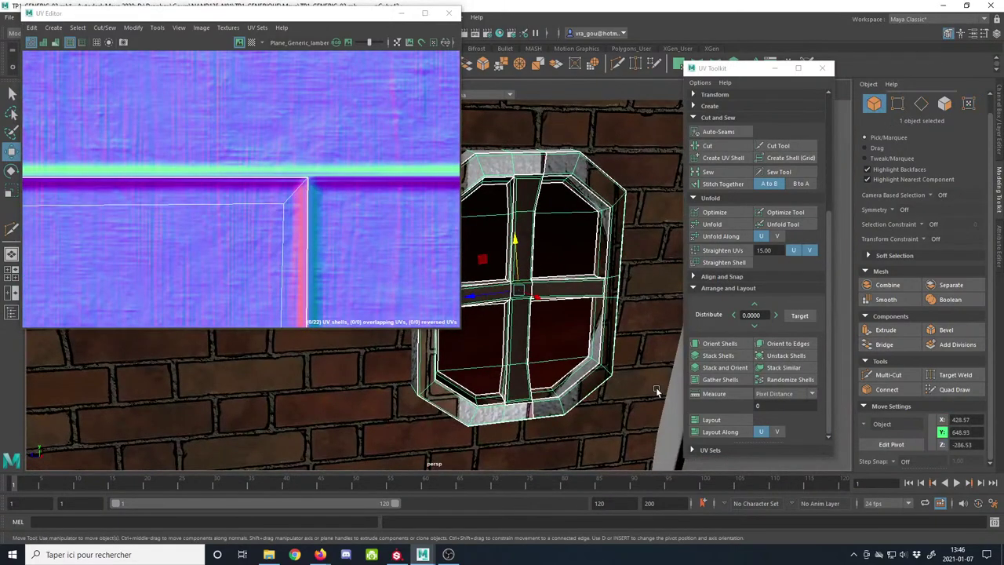
click(657, 391)
scroll(620, 408, up, 5)
alt+drag(616, 410, 591, 384)
scroll(587, 401, up, 2)
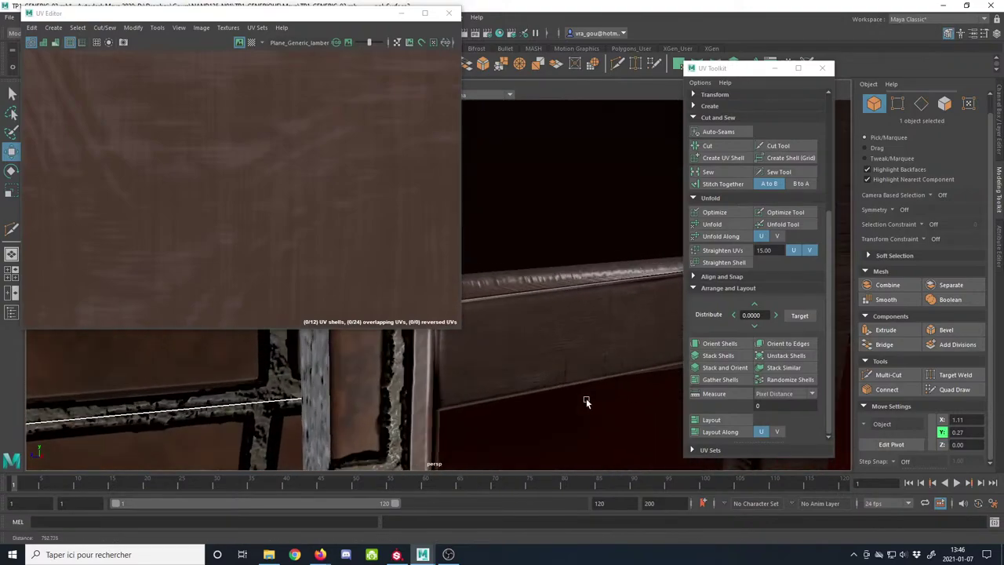
click(533, 346)
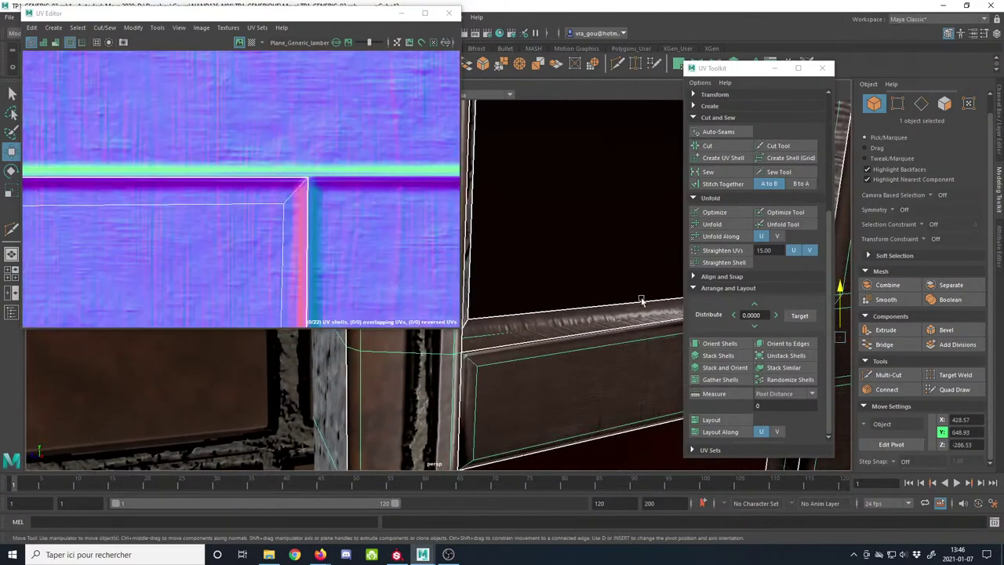
Step: Select the UVs of all four side-strip shells on the upper and lower planks
click(969, 103)
scroll(365, 239, down, 6)
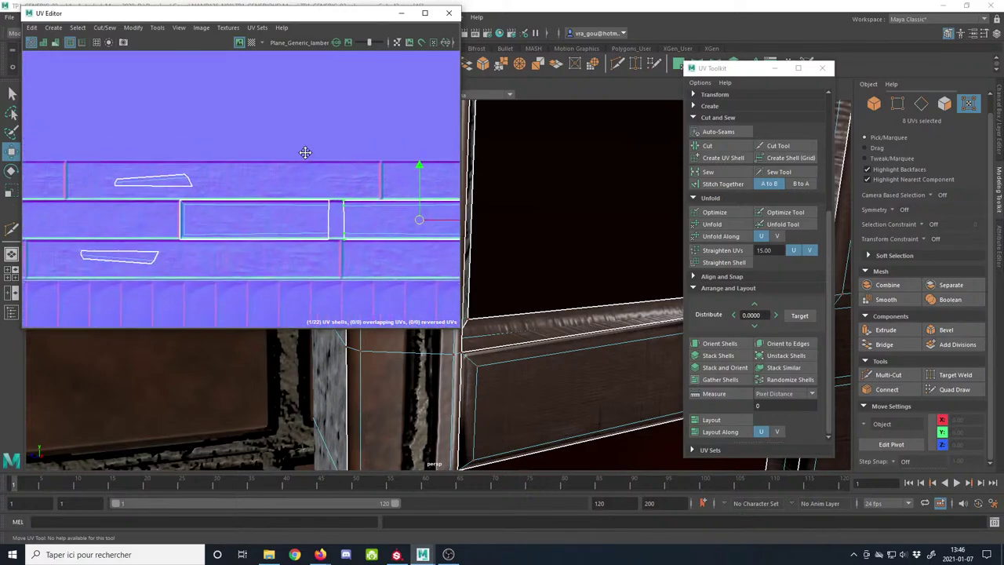
drag(209, 197, 210, 197)
drag(224, 148, 245, 166)
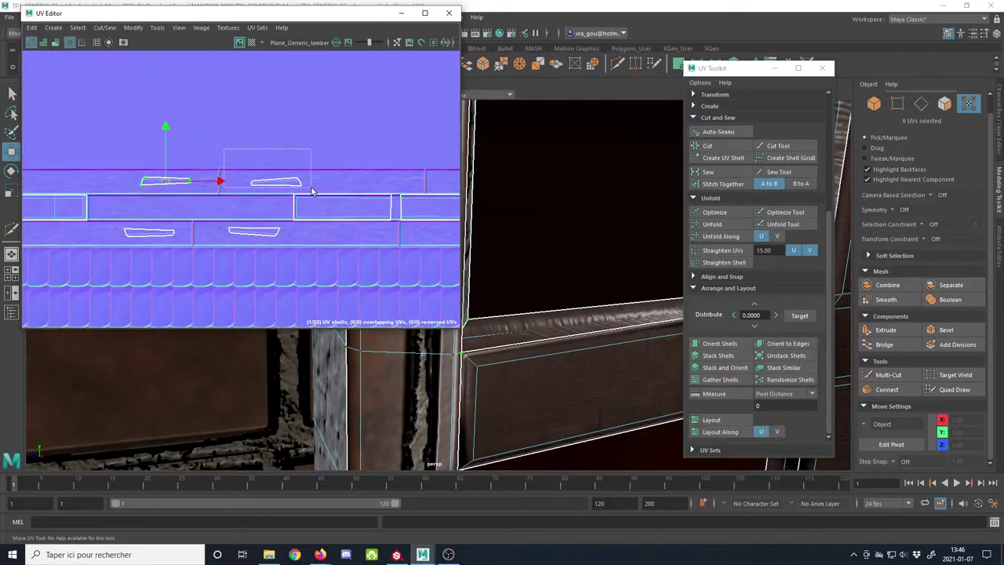
shift+drag(311, 191, 312, 191)
shift+drag(203, 219, 287, 259)
shift+drag(152, 245, 153, 244)
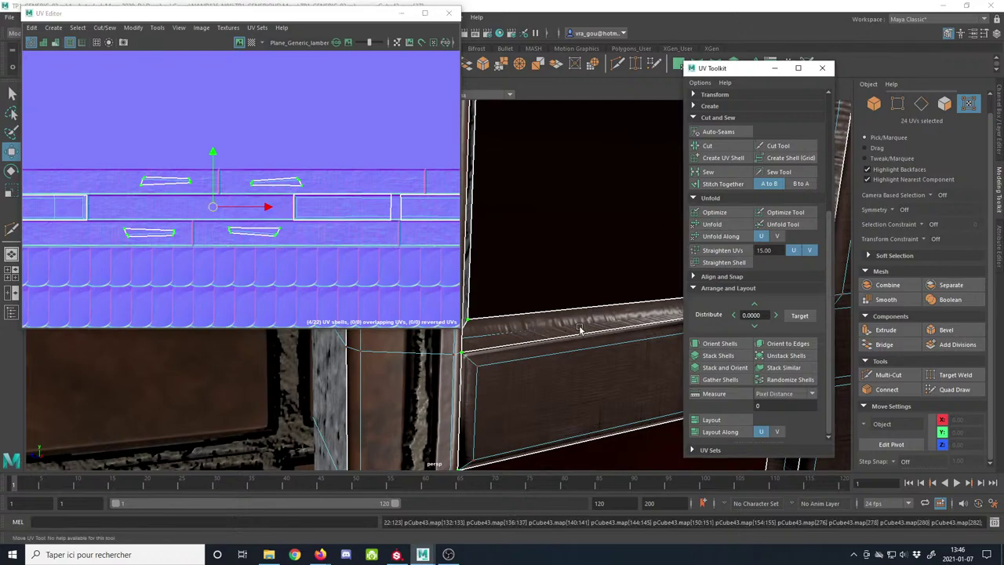
Step: Inspect the side-strip faces on top of the horizontal bar for distortion with the checker pattern displayed
click(944, 104)
click(557, 332)
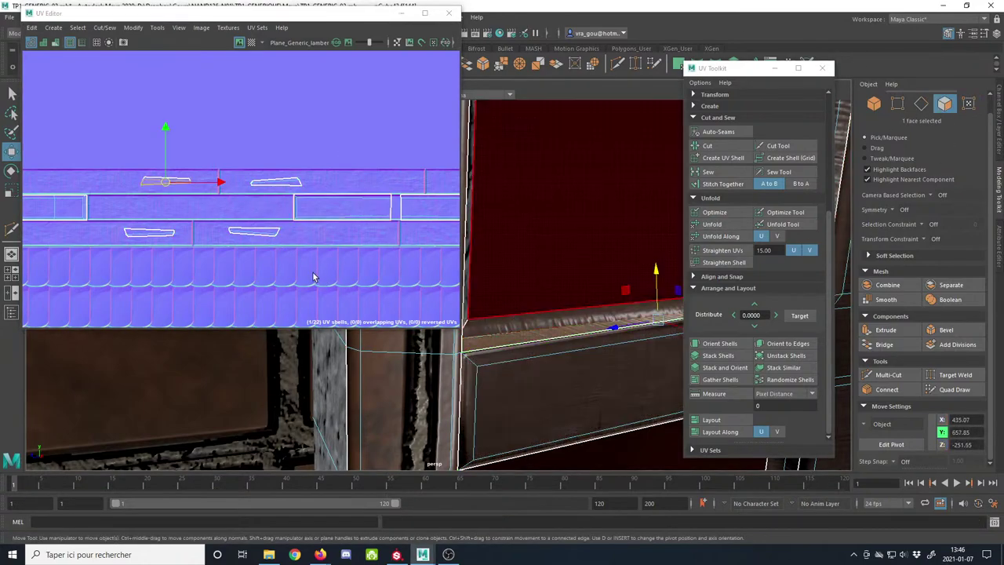
scroll(171, 190, up, 5)
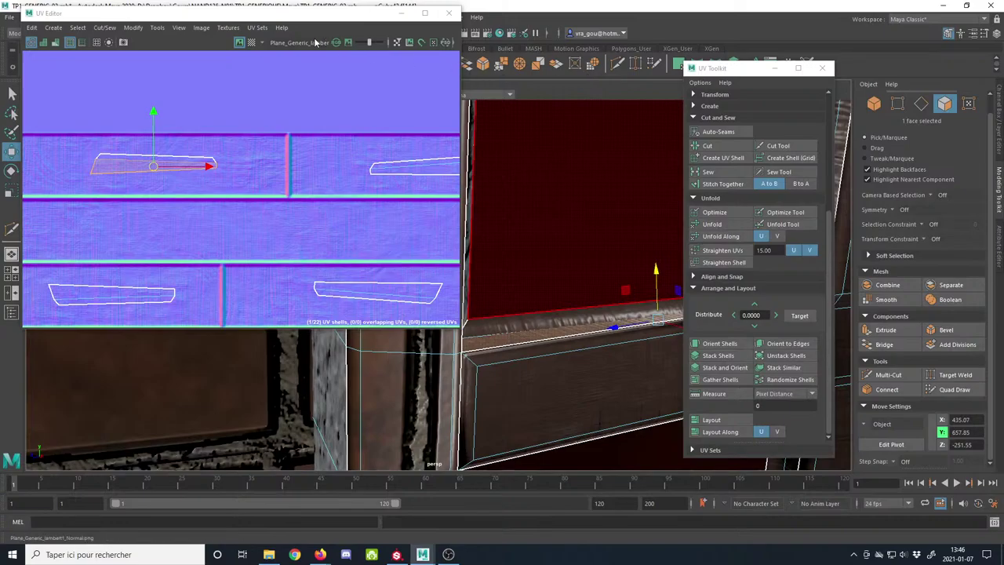
click(251, 43)
scroll(515, 269, up, 6)
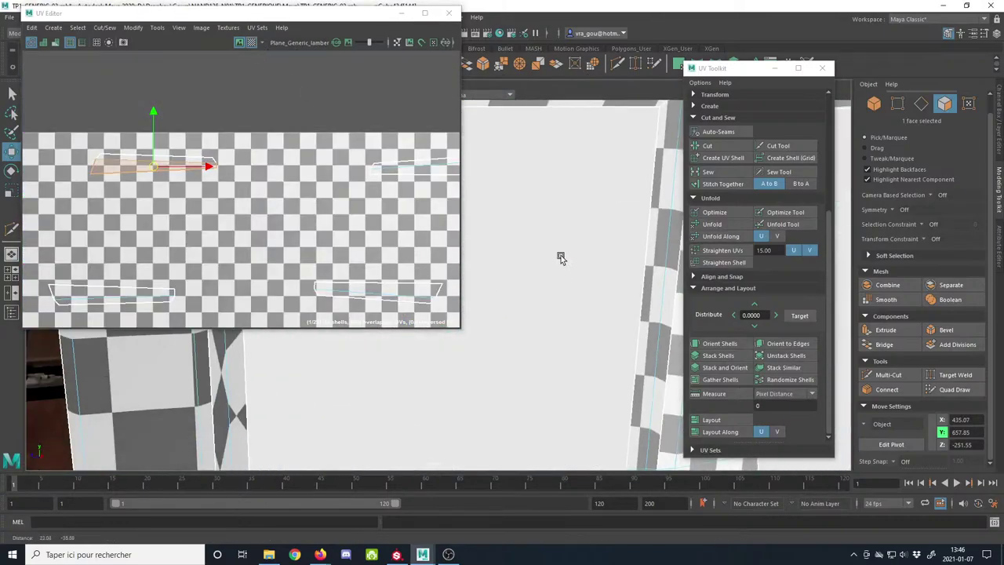
alt+drag(474, 214, 547, 345)
scroll(541, 321, up, 5)
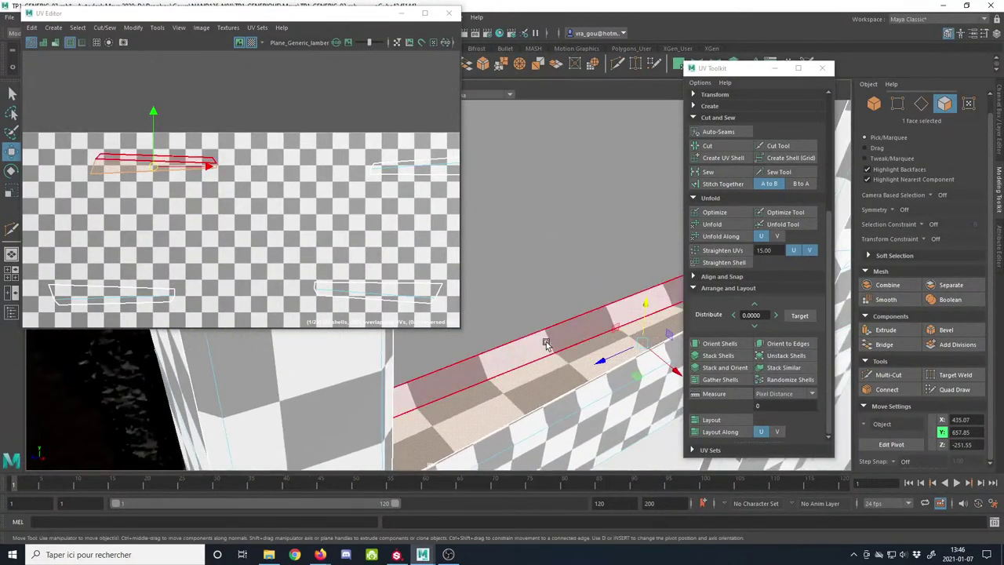
Step: Restore the wood texture display and examine the side strips around the bar crossing with the whole frame selected
click(254, 41)
alt+drag(506, 339, 489, 258)
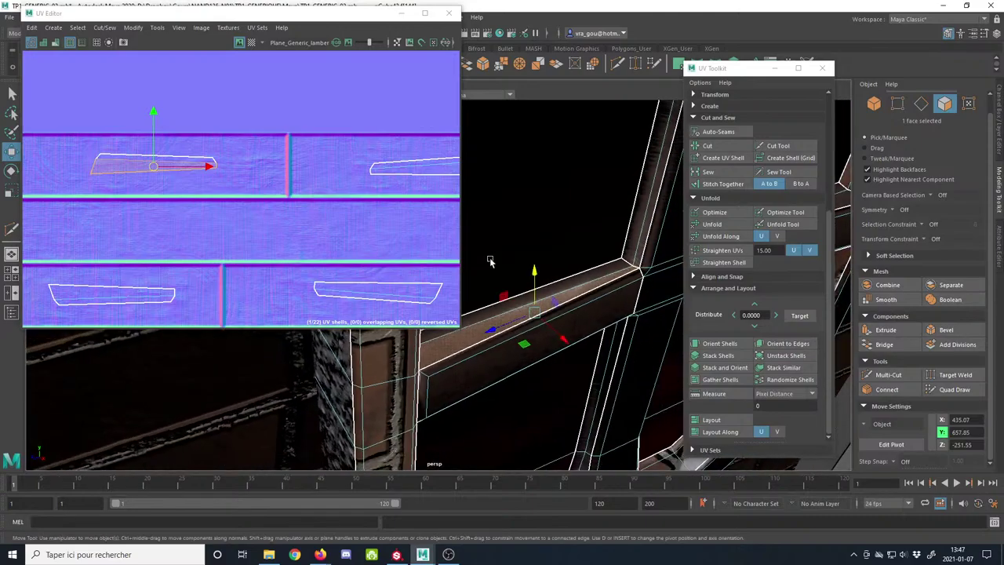
scroll(594, 346, down, 8)
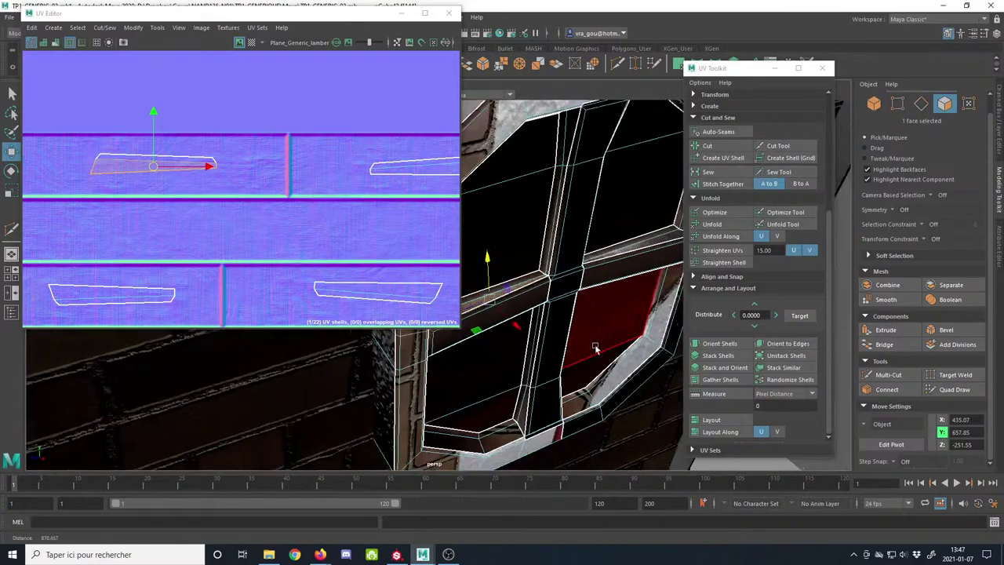
click(680, 358)
scroll(582, 338, up, 3)
scroll(581, 338, up, 5)
click(873, 108)
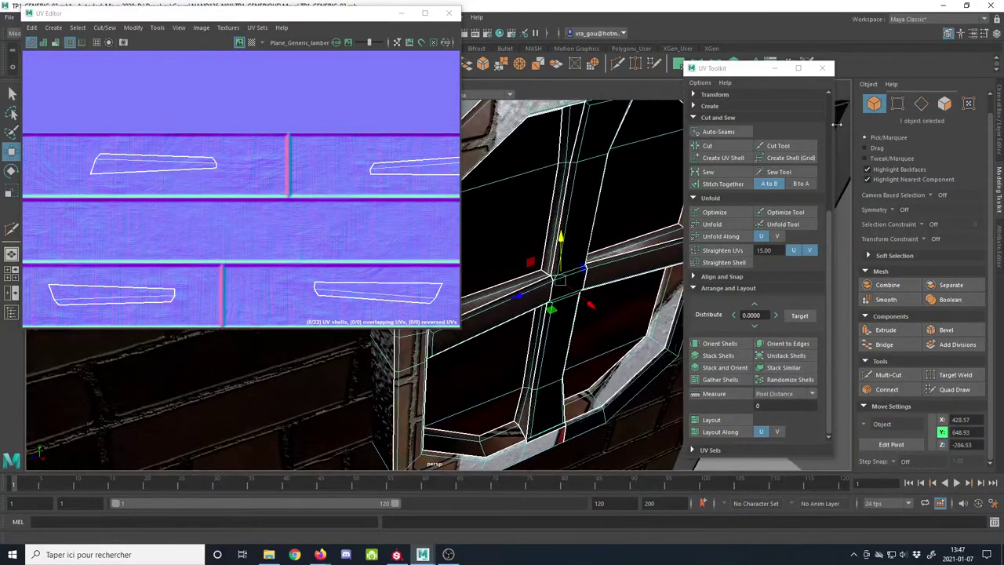
Step: Examine the whole octagonal window and its upper corner with the current bar textures
scroll(600, 299, down, 6)
click(592, 298)
alt+right_drag(592, 297, 530, 322)
alt+drag(531, 322, 490, 280)
click(510, 311)
alt+drag(511, 321, 497, 335)
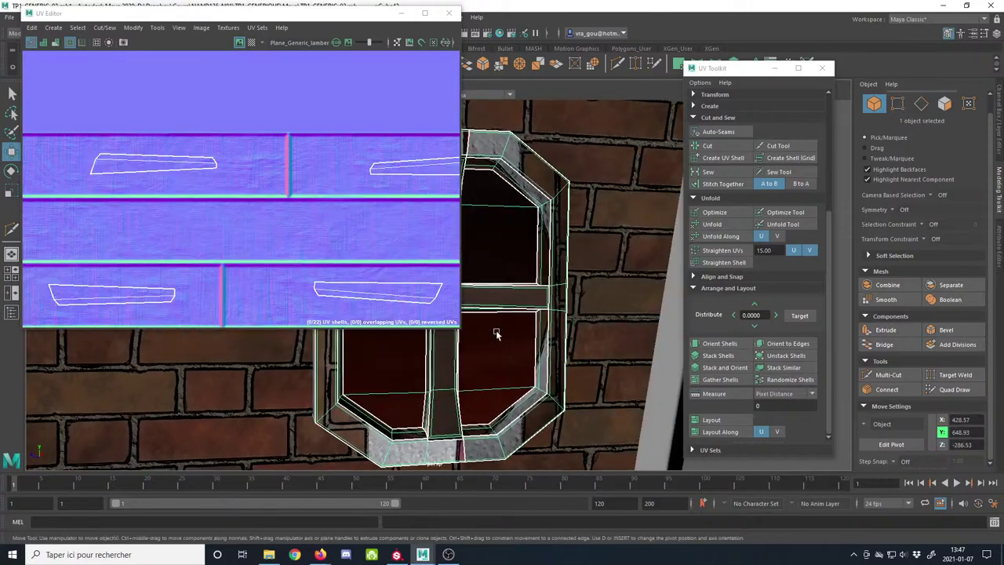
alt+right_drag(498, 334, 547, 384)
alt+middle_drag(547, 383, 552, 355)
scroll(552, 355, down, 5)
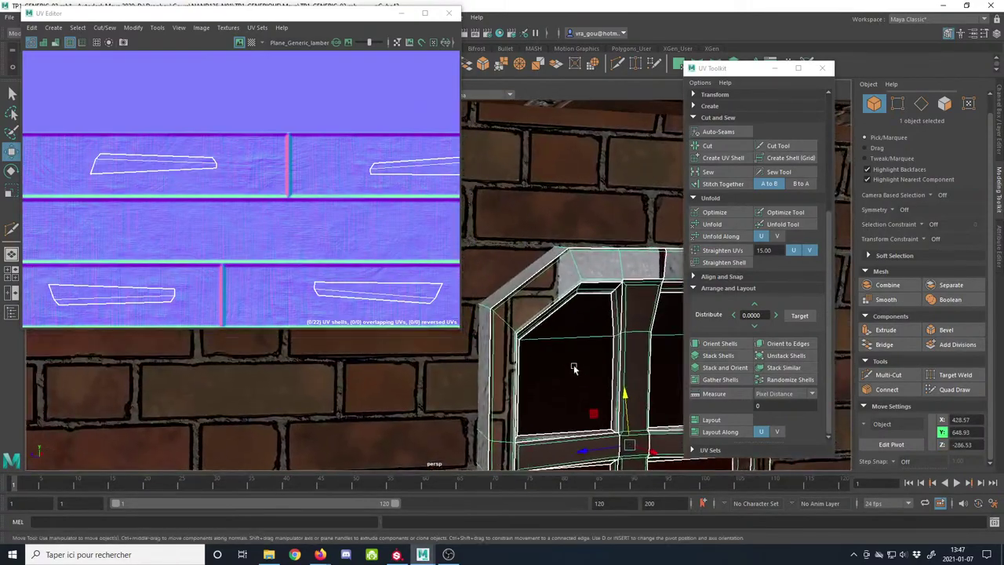
Step: Select the faces of the long outer-rim strip shell lying outside the texture and check them on the frame
scroll(377, 206, down, 3)
scroll(377, 207, down, 5)
alt+middle_drag(163, 231, 317, 169)
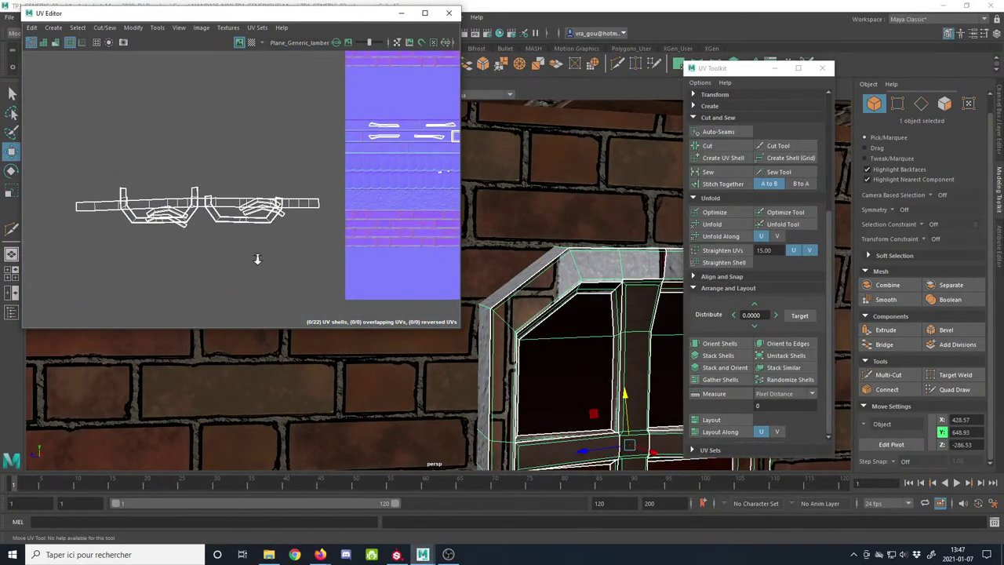
click(945, 104)
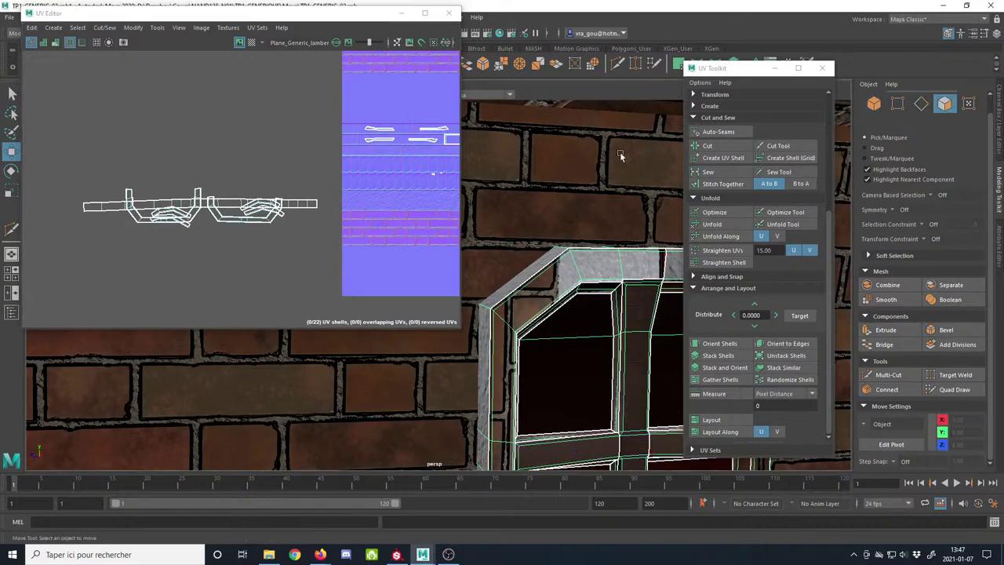
double_click(152, 207)
scroll(471, 285, down, 2)
alt+drag(471, 285, 567, 299)
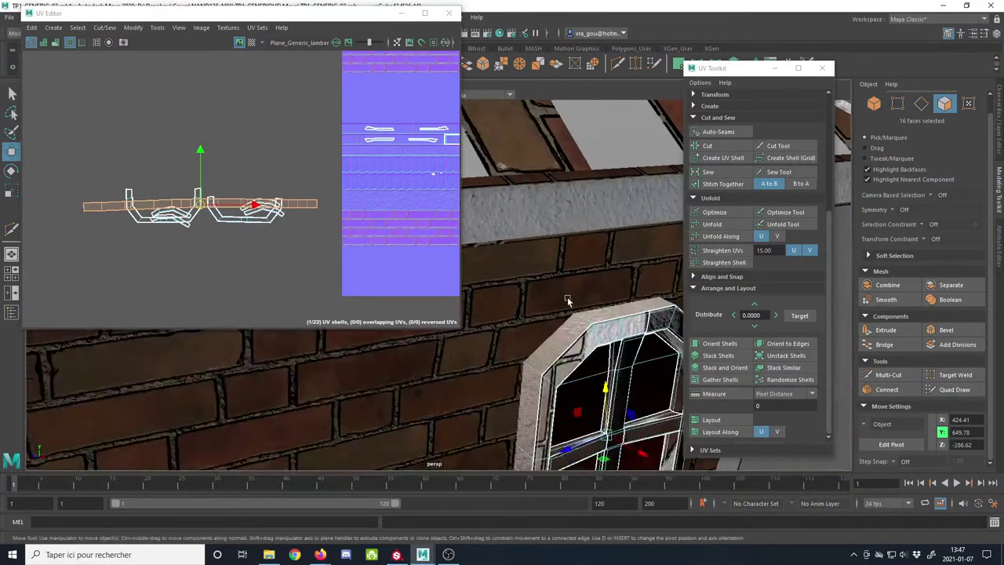
alt+drag(525, 385, 496, 339)
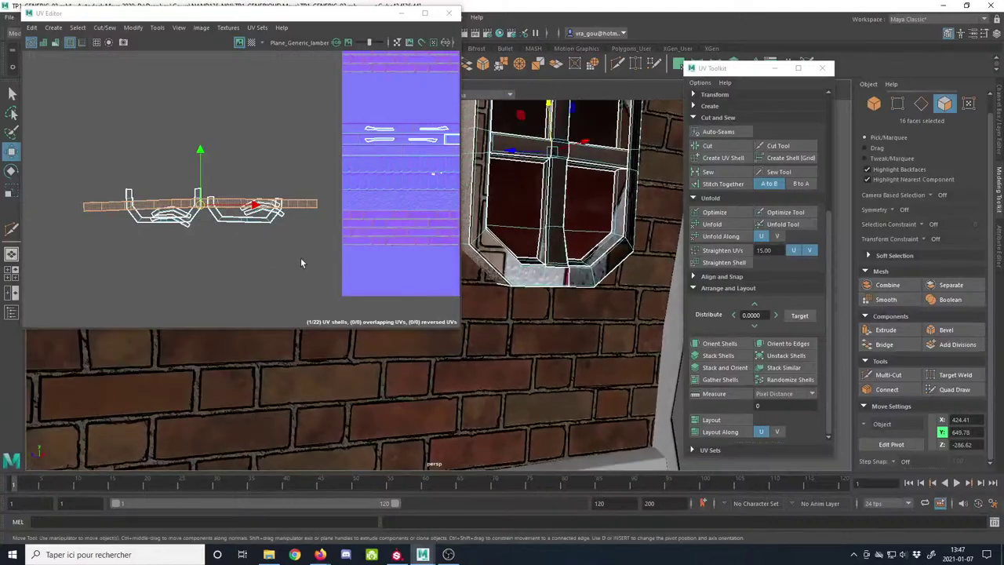
Step: Move the outer-rim strip shell from the empty UV space onto the wood plank rows
scroll(206, 214, down, 2)
alt+middle_drag(205, 215, 168, 253)
drag(167, 251, 383, 91)
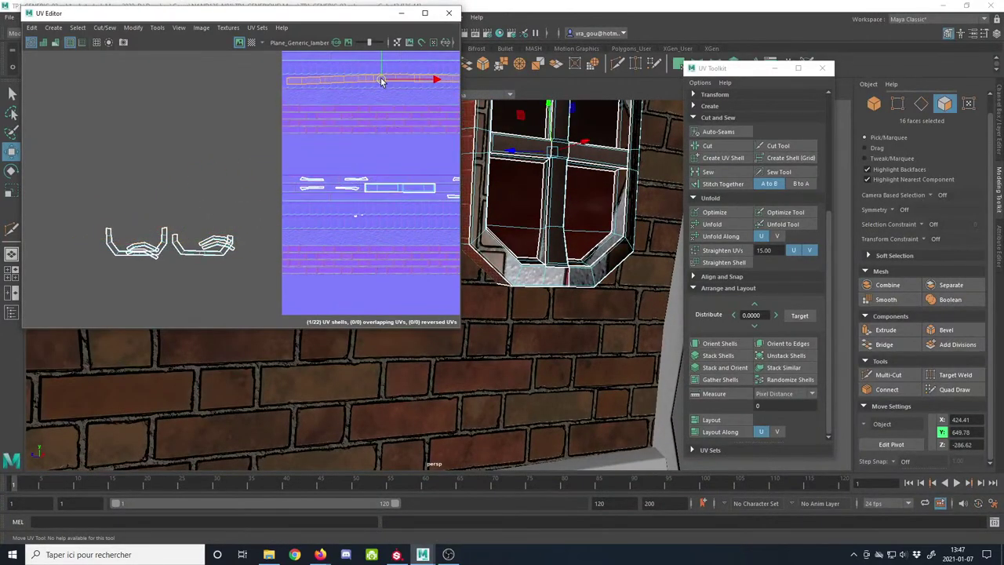
alt+middle_drag(369, 114, 330, 206)
drag(329, 205, 349, 189)
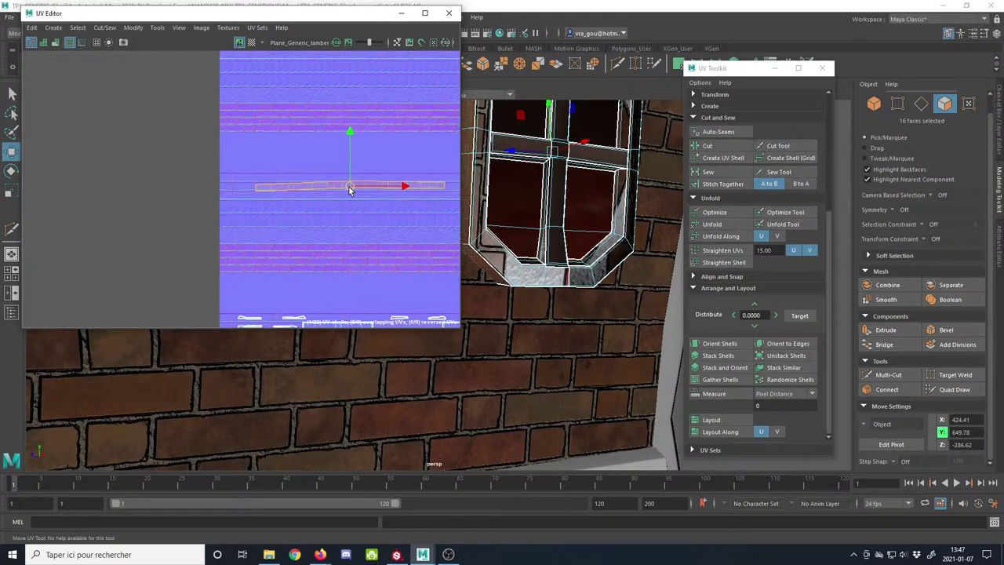
Step: Straighten the outer-rim strip's UVs in U and V and place it on the middle wood plank row
scroll(343, 192, up, 3)
alt+middle_drag(353, 186, 311, 235)
click(744, 251)
scroll(324, 237, down, 1)
drag(290, 224, 287, 222)
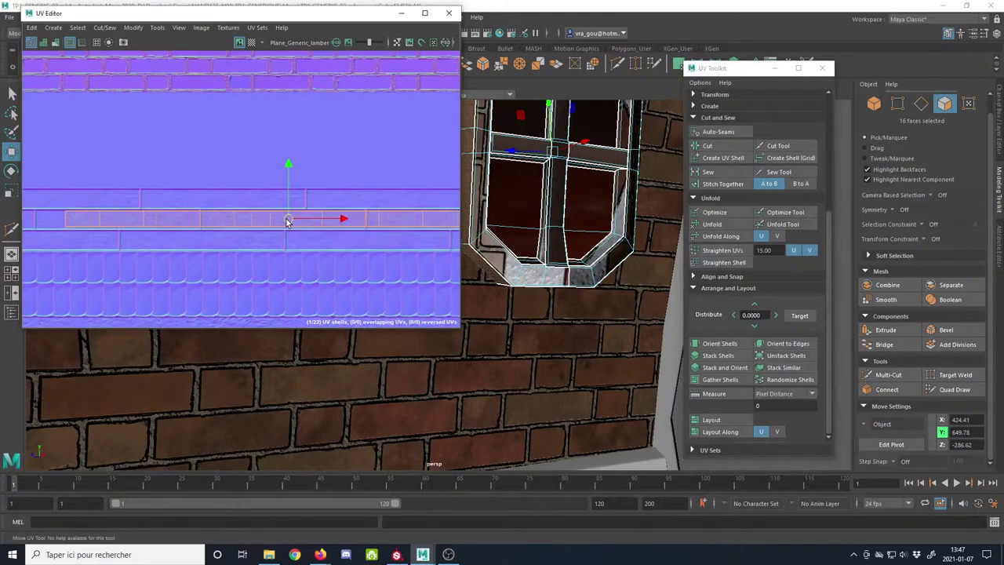
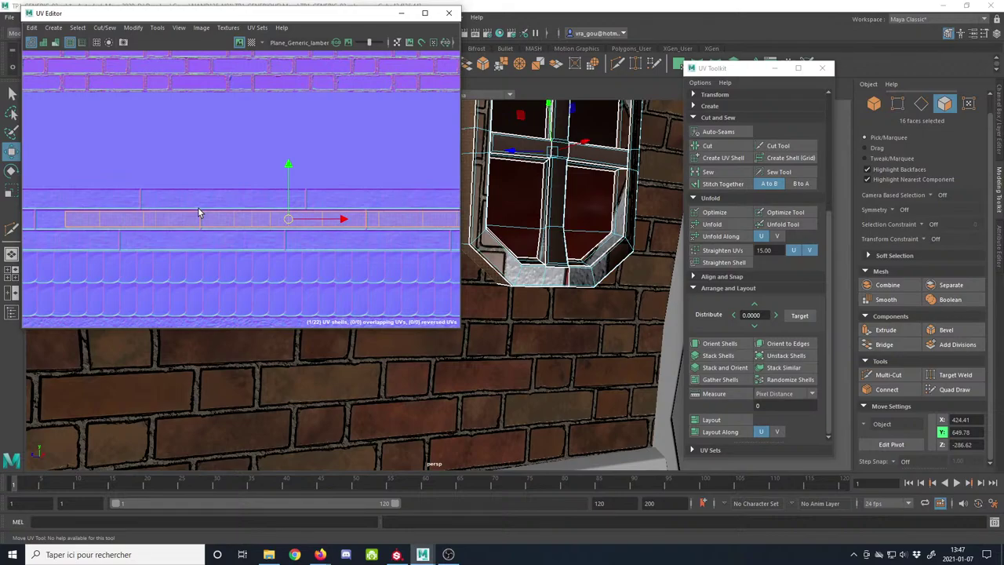
Step: Scale up the outer-rim strip shell and adjust its position so it fills the height of the middle plank row
alt+drag(425, 237, 639, 258)
alt+right_drag(639, 258, 590, 362)
alt+drag(590, 360, 463, 298)
alt+right_drag(350, 275, 229, 223)
alt+middle_drag(229, 223, 175, 200)
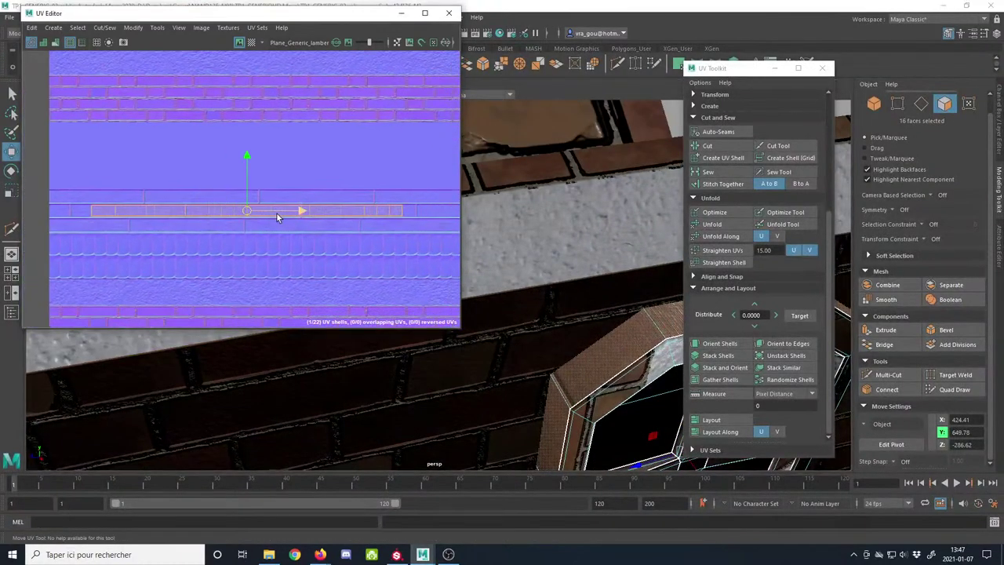
scroll(246, 216, up, 3)
key(r)
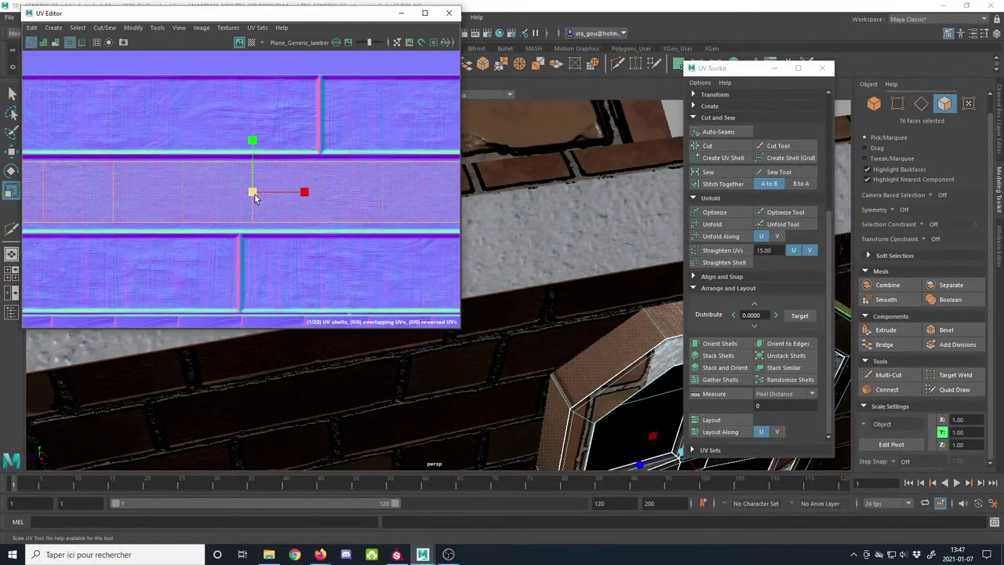
key(w)
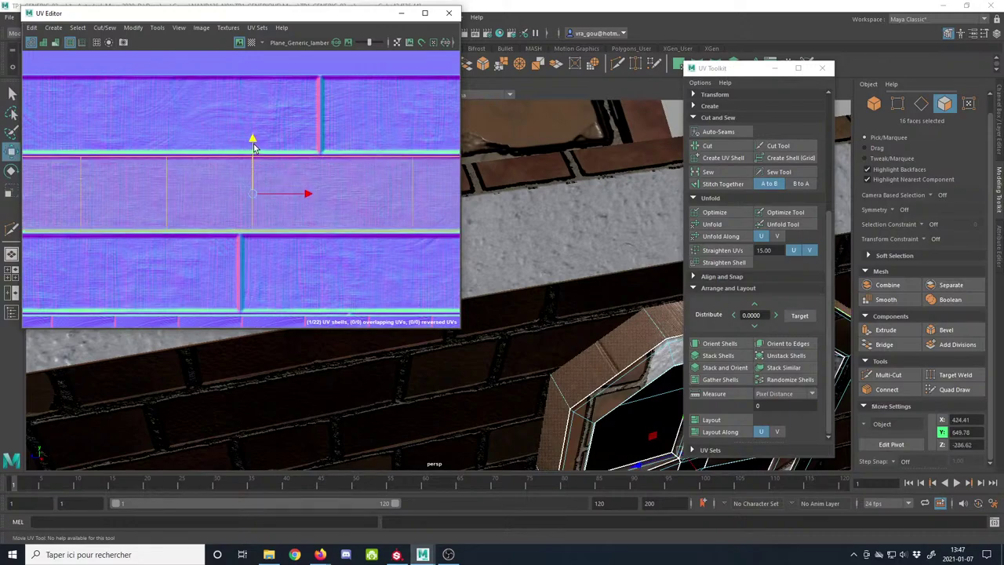
key(r)
drag(253, 194, 254, 197)
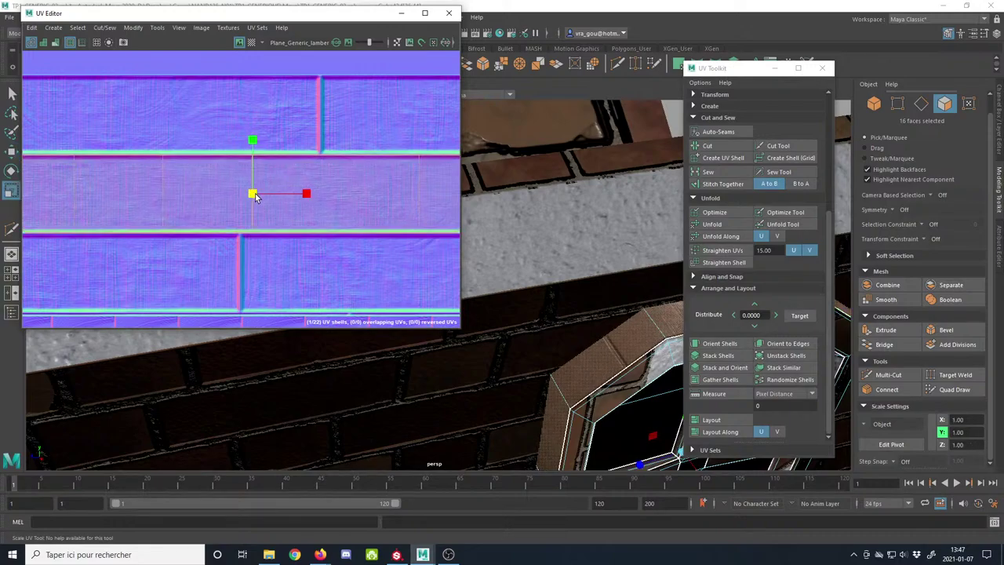
Step: Slide the outer-rim strip horizontally along the middle plank row so it slightly overhangs the texture's start
scroll(315, 247, down, 4)
alt+middle_drag(307, 263, 285, 238)
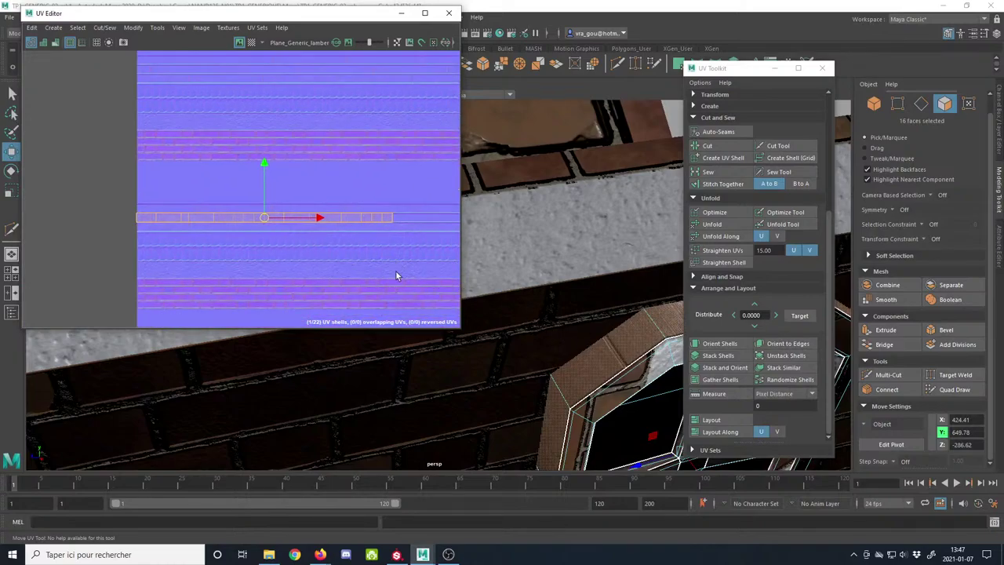
key(f)
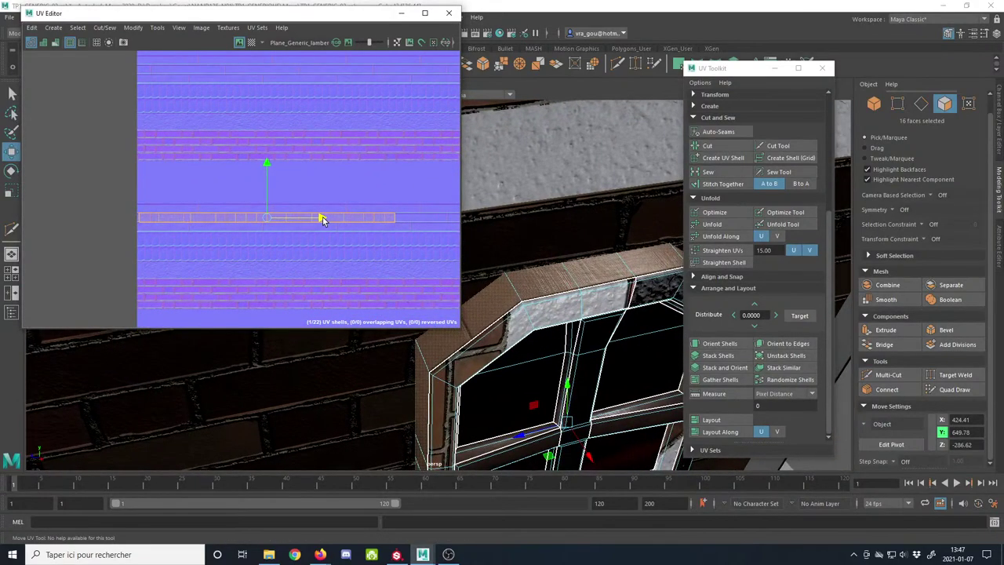
drag(320, 219, 310, 219)
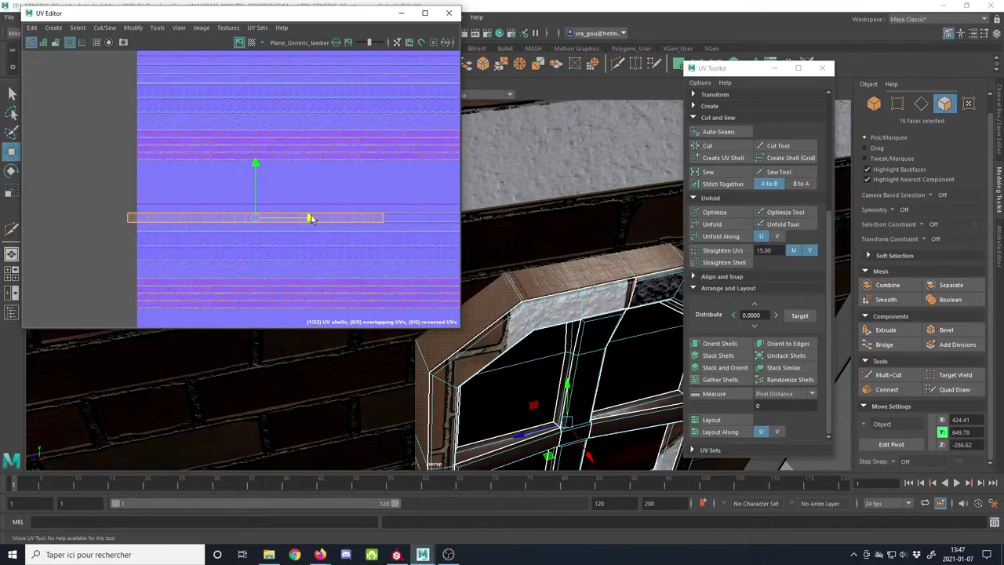
Step: Examine the wood grain and plank joints around the frame's outer rim from several angles with the window deselected
alt+drag(628, 297, 558, 290)
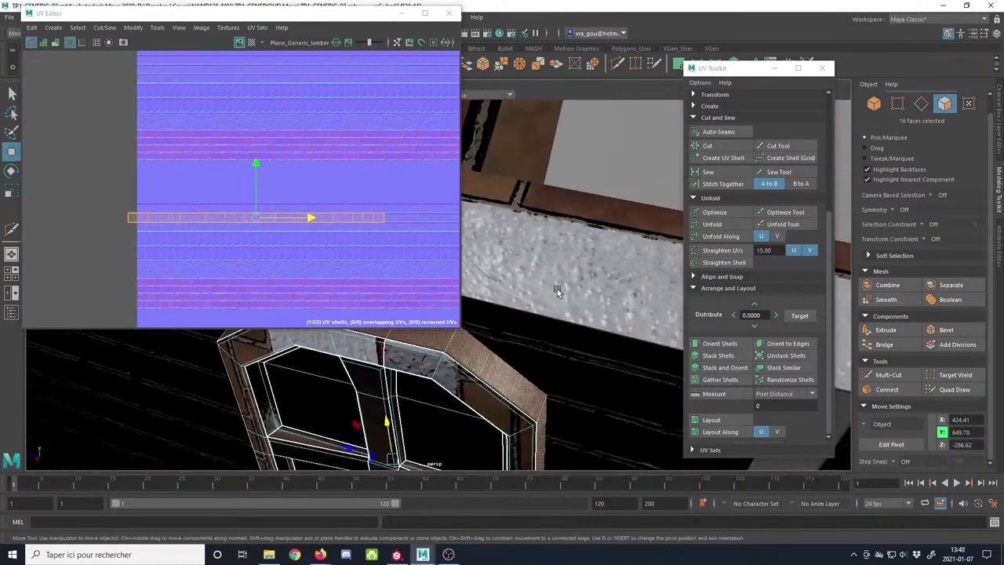
alt+right_drag(558, 290, 602, 382)
alt+drag(601, 382, 565, 308)
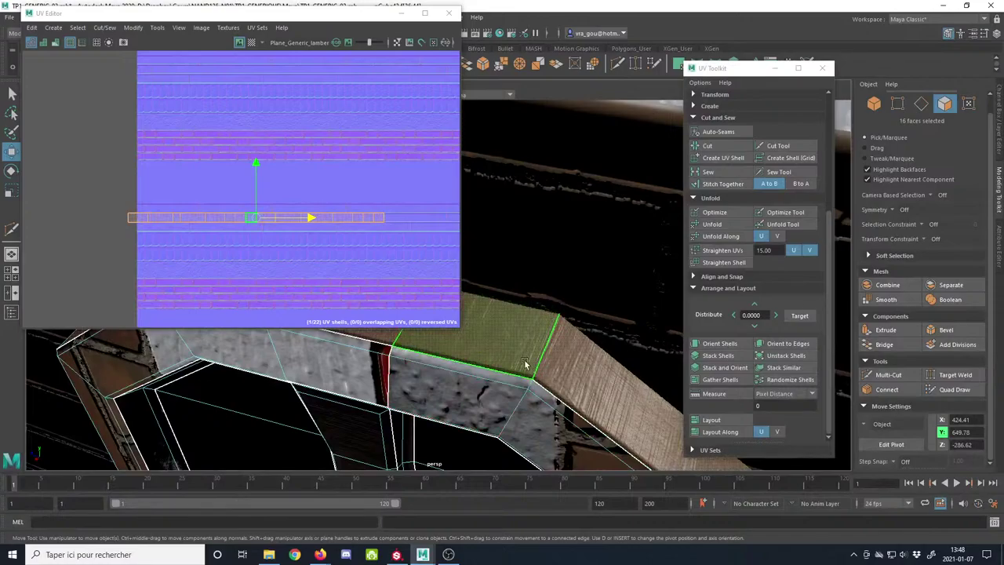
alt+right_drag(526, 363, 481, 265)
click(873, 105)
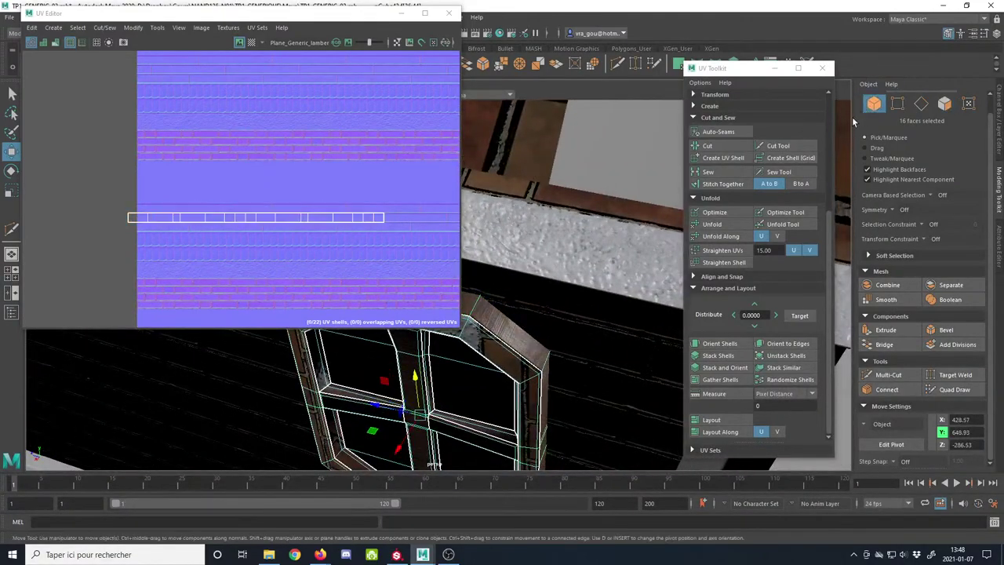
alt+right_drag(632, 263, 530, 296)
click(676, 250)
alt+right_drag(502, 353, 561, 422)
alt+drag(562, 423, 590, 361)
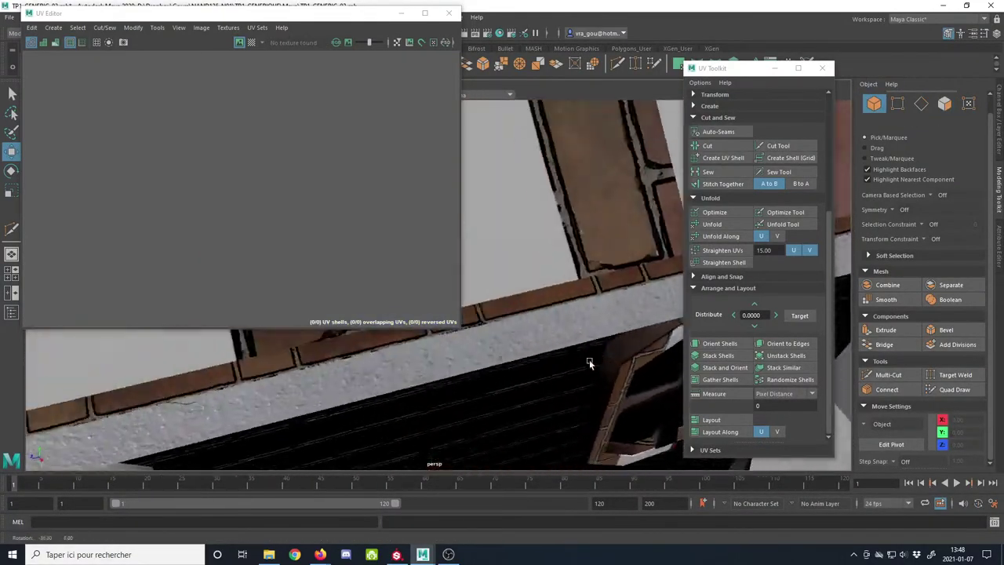
alt+right_drag(590, 361, 540, 402)
alt+drag(541, 399, 516, 270)
alt+drag(528, 320, 474, 357)
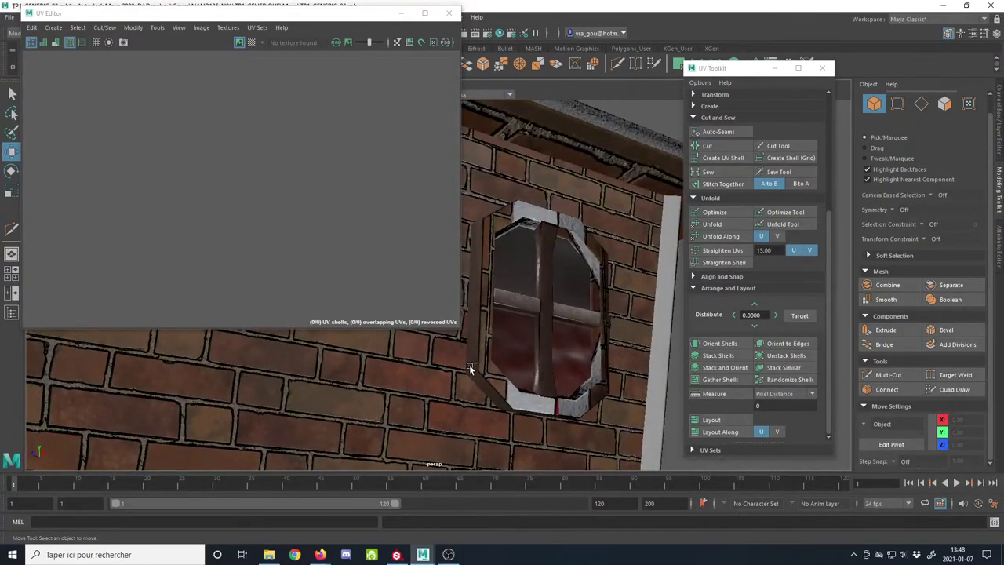
Step: Locate the lower side face of the outer rim and move its two end UVs onto the plank joint
click(471, 367)
click(945, 103)
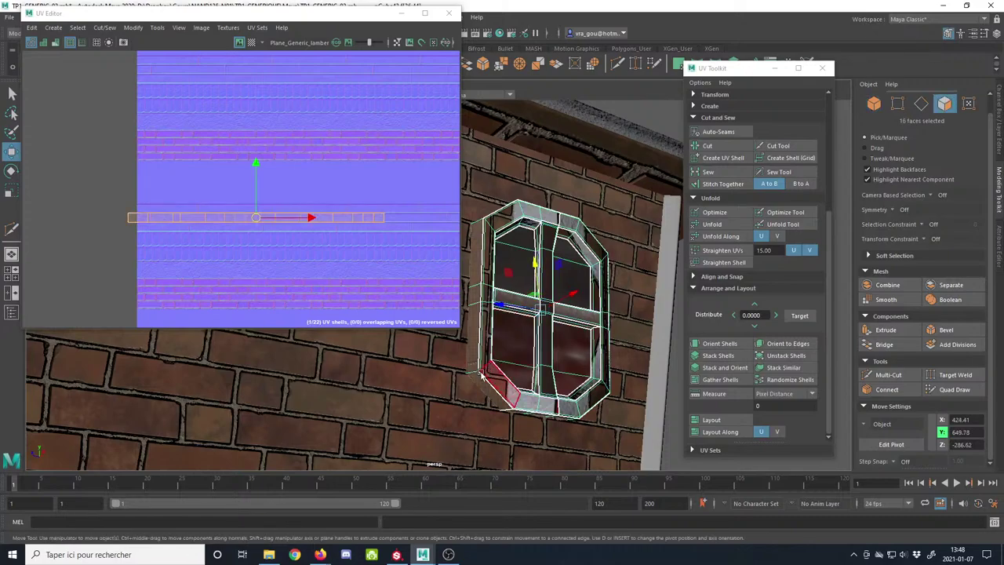
click(473, 371)
scroll(152, 209, up, 9)
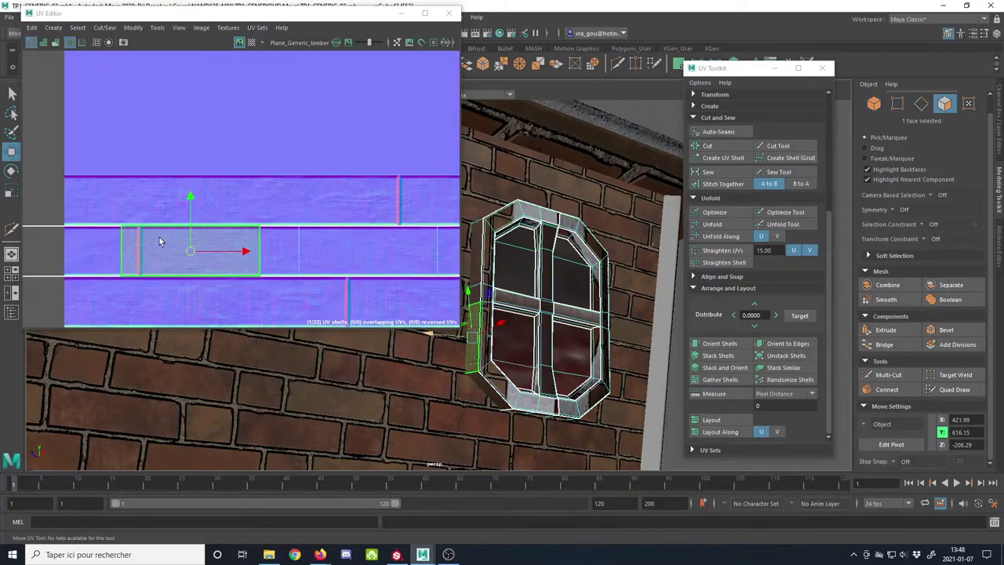
click(968, 105)
drag(133, 210, 109, 286)
alt+middle_drag(110, 264, 184, 218)
drag(240, 156, 265, 205)
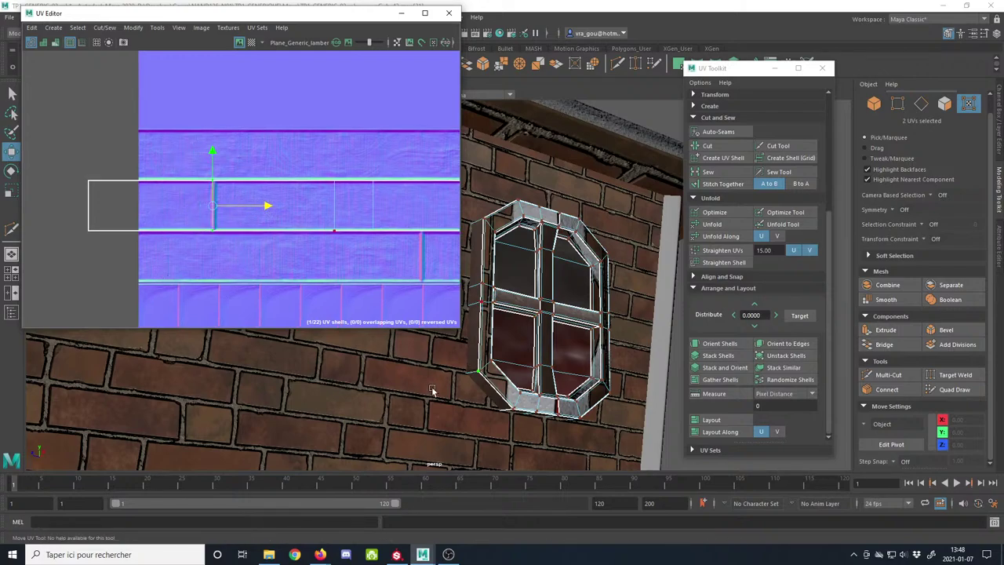
Step: Check the adjusted rim corner and select the UVs of the remaining frame shells outside the texture
alt+drag(434, 391, 543, 216)
alt+drag(498, 278, 631, 334)
scroll(344, 223, down, 7)
scroll(194, 276, down, 5)
alt+middle_drag(194, 276, 202, 170)
scroll(204, 173, up, 4)
drag(121, 164, 342, 255)
alt+middle_drag(337, 250, 221, 236)
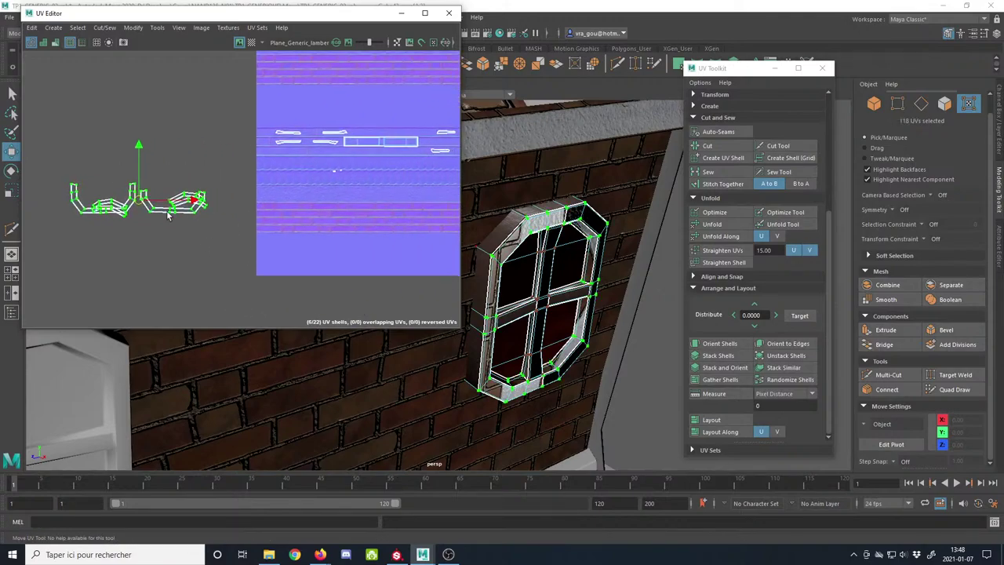
Step: Move the remaining frame shells onto the wood planks, adding one more shell to the selection
drag(139, 200, 409, 186)
alt+middle_drag(344, 210, 144, 244)
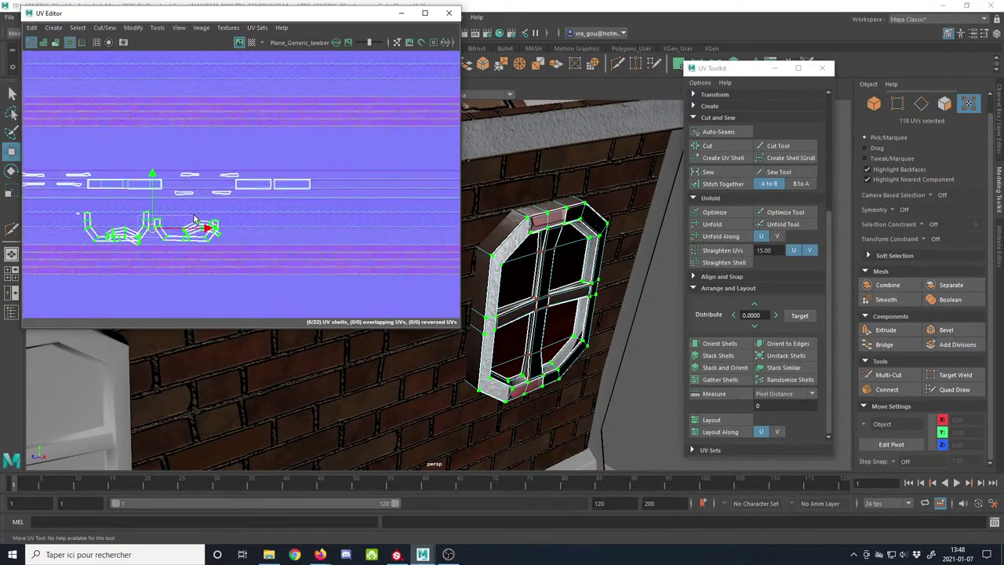
drag(194, 216, 196, 216)
drag(262, 252, 263, 252)
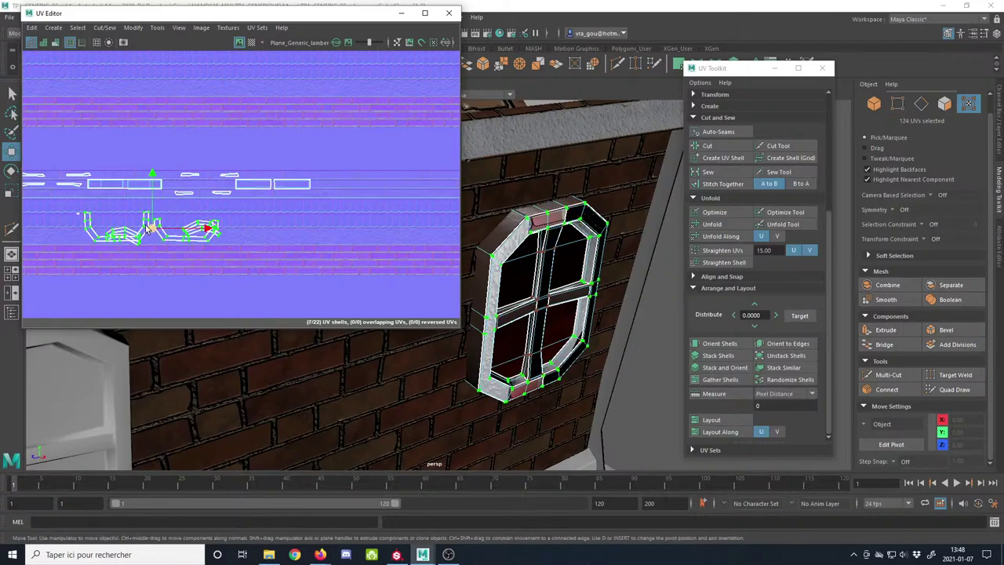
drag(153, 228, 239, 93)
alt+middle_drag(218, 119, 243, 228)
drag(243, 228, 348, 170)
alt+middle_drag(348, 170, 251, 218)
scroll(255, 220, up, 3)
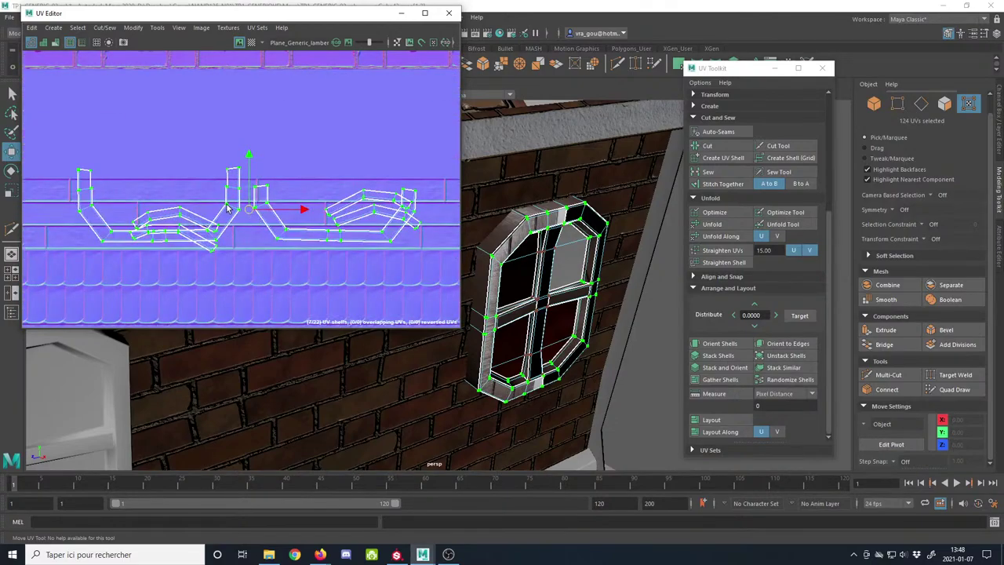
Step: Separate the two large U-shaped shells from the small overlapping arcs by moving each onto the shingle area
click(227, 205)
drag(157, 204, 285, 283)
alt+middle_drag(286, 283, 221, 223)
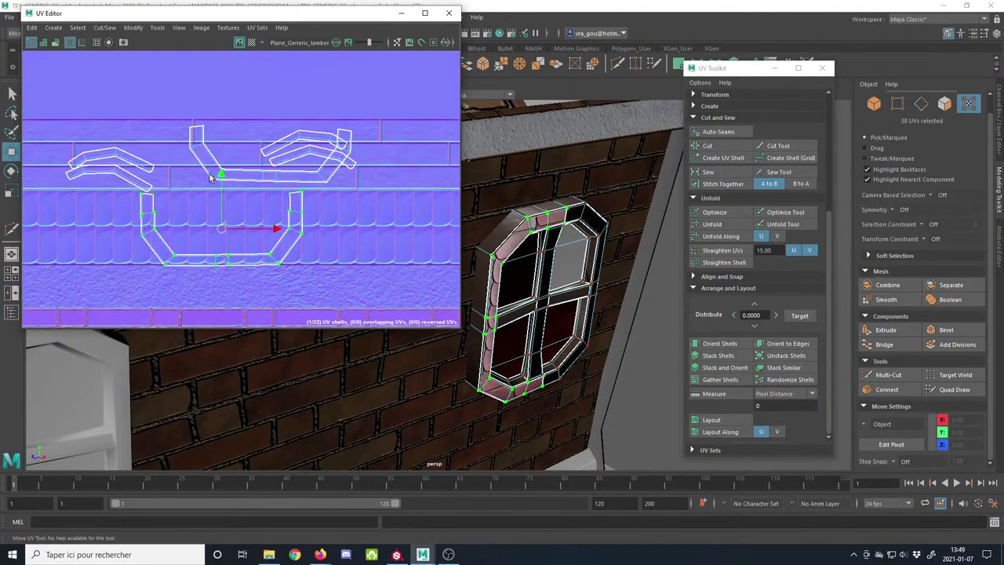
click(212, 180)
drag(270, 154, 404, 221)
alt+middle_drag(377, 234, 254, 226)
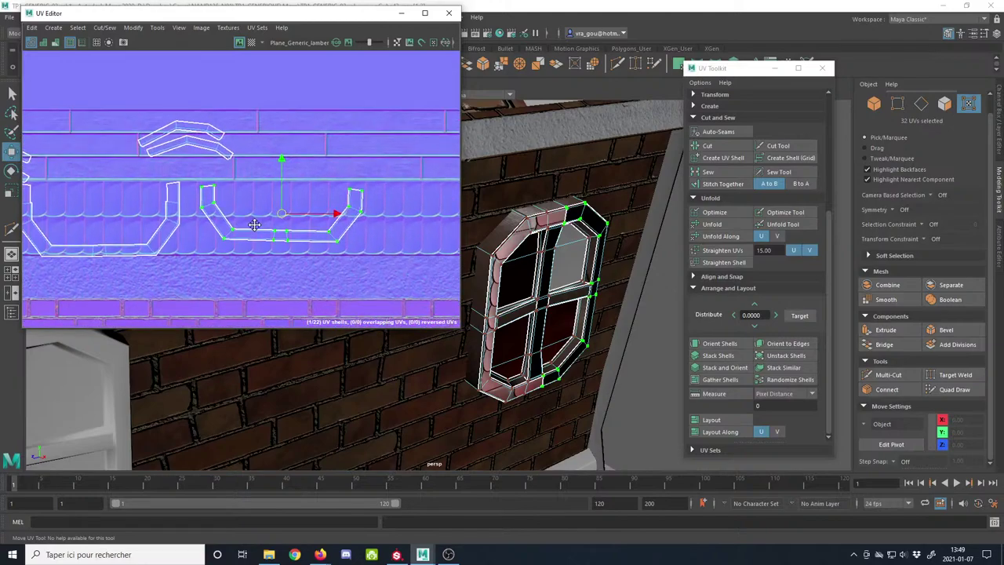
Step: Straighten the horizontal and vertical edges of the smaller U-shaped shell with the 15-degree Straighten UVs setting
alt+middle_drag(289, 260, 287, 230)
scroll(285, 232, up, 2)
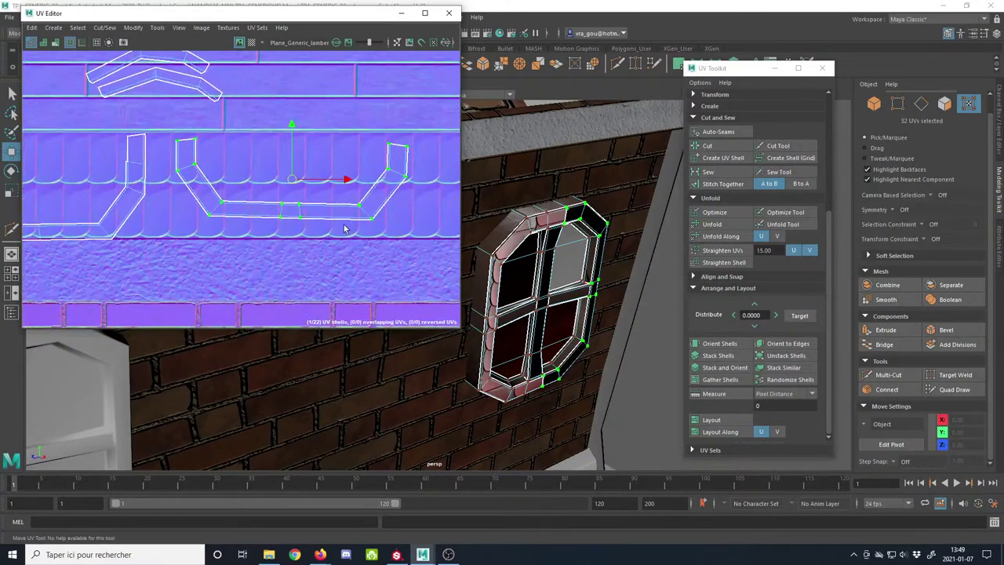
click(720, 249)
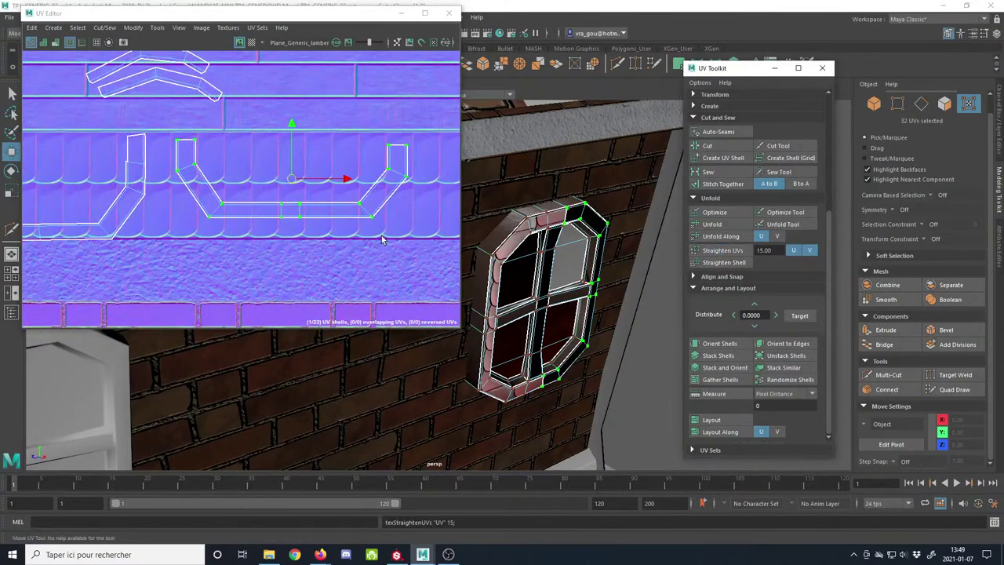
scroll(366, 218, down, 3)
alt+middle_drag(207, 212, 287, 213)
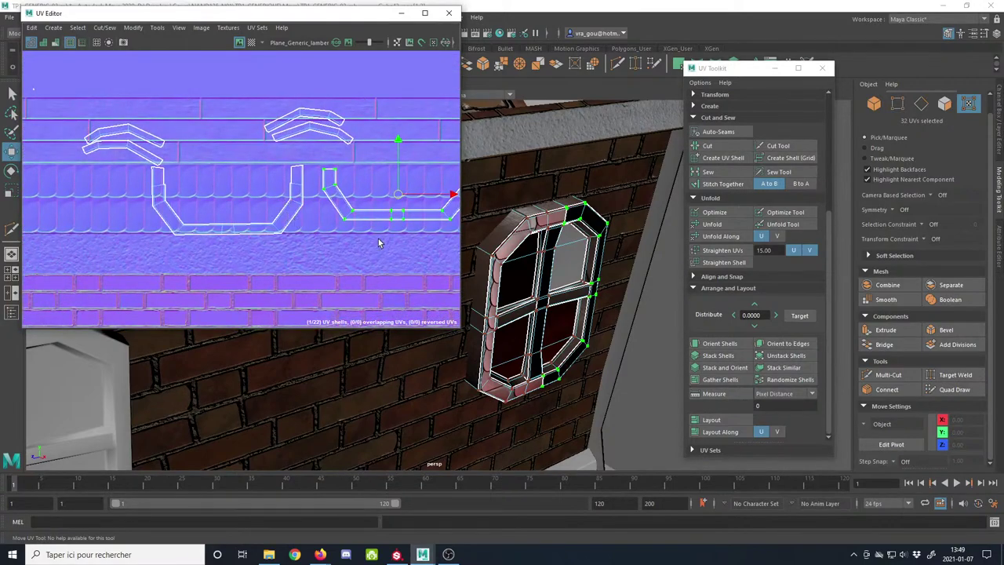
Step: Cut the smaller, straightened U-shaped shell along the diagonal edges at its two lower corners
click(922, 106)
scroll(354, 218, up, 5)
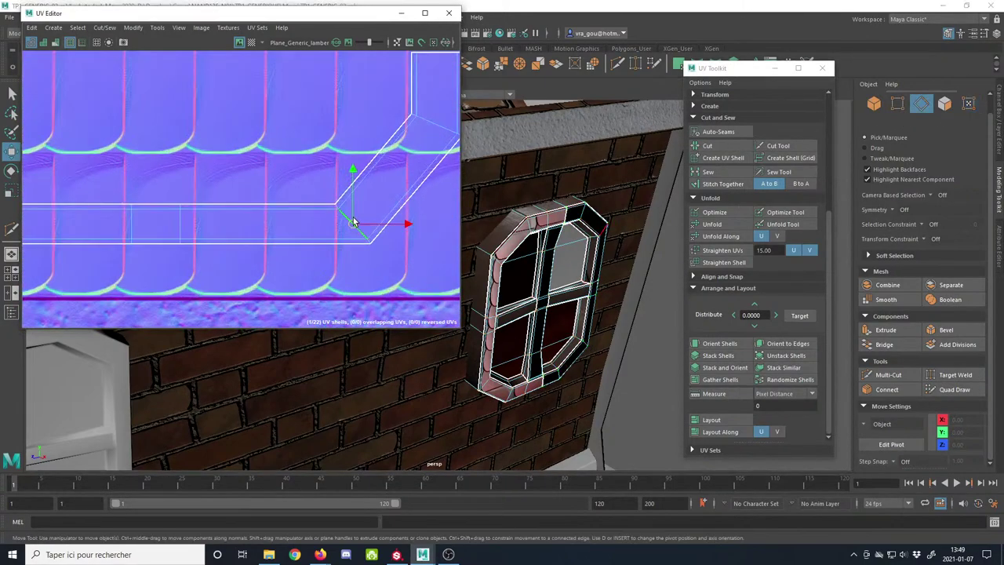
scroll(345, 226, down, 3)
alt+middle_drag(186, 229, 353, 216)
click(237, 221)
double_click(240, 219)
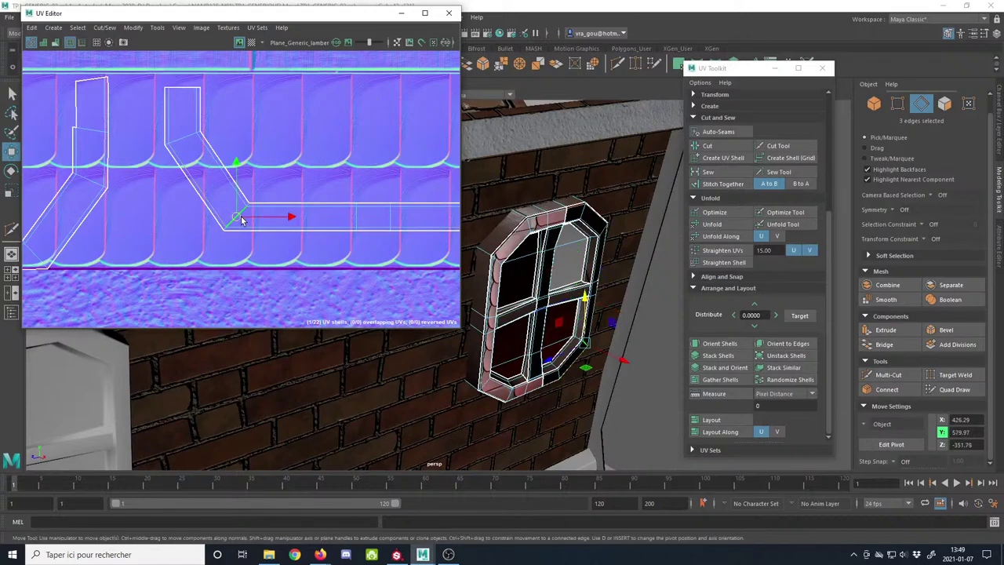
scroll(241, 220, down, 3)
shift+click(382, 212)
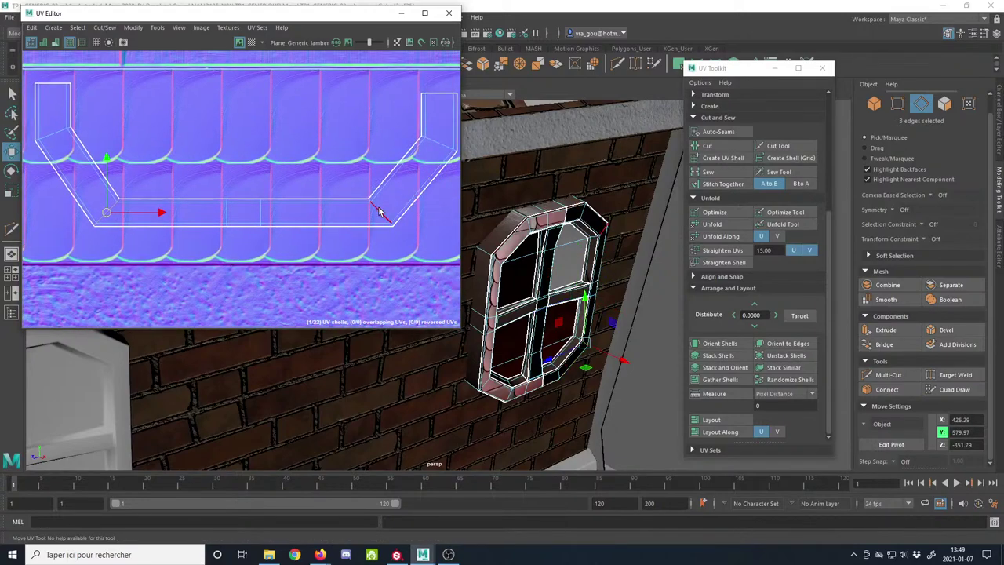
click(716, 161)
Step: Select the larger U-shaped shell and move it down from the shingles onto the rough stone strip
scroll(346, 186, down, 2)
double_click(315, 226)
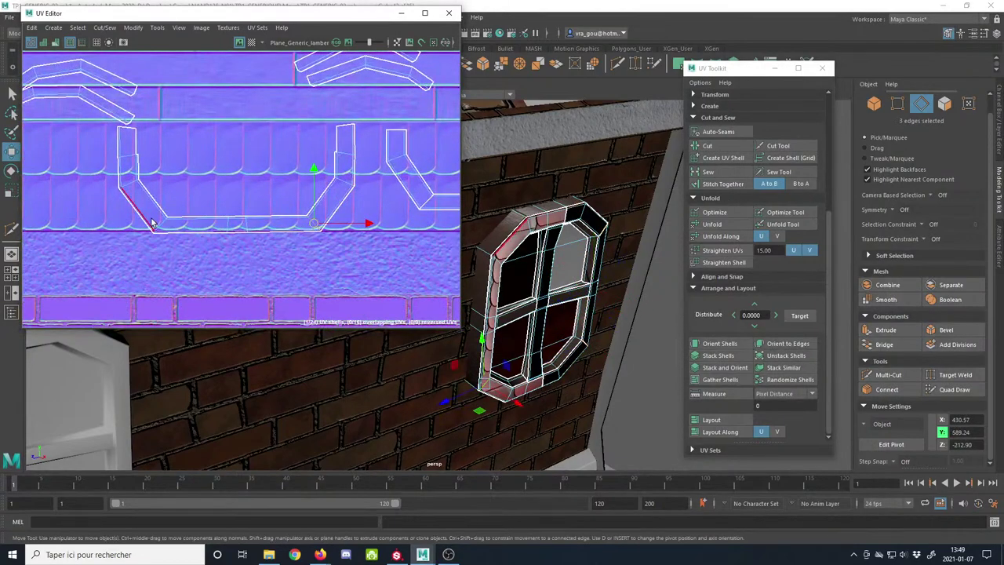
shift+double_click(159, 225)
scroll(259, 258, down, 3)
alt+middle_drag(260, 255, 167, 245)
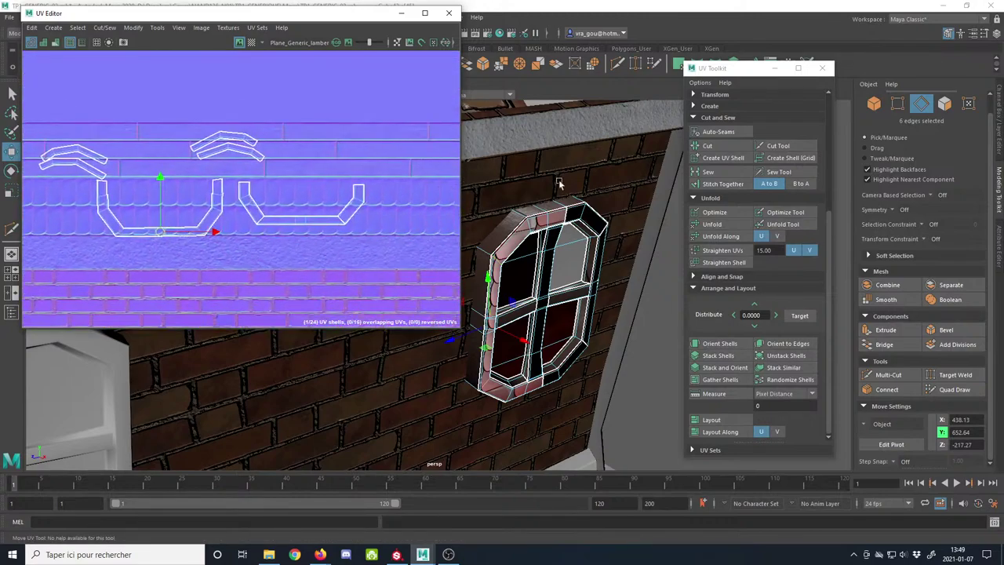
click(971, 107)
double_click(213, 212)
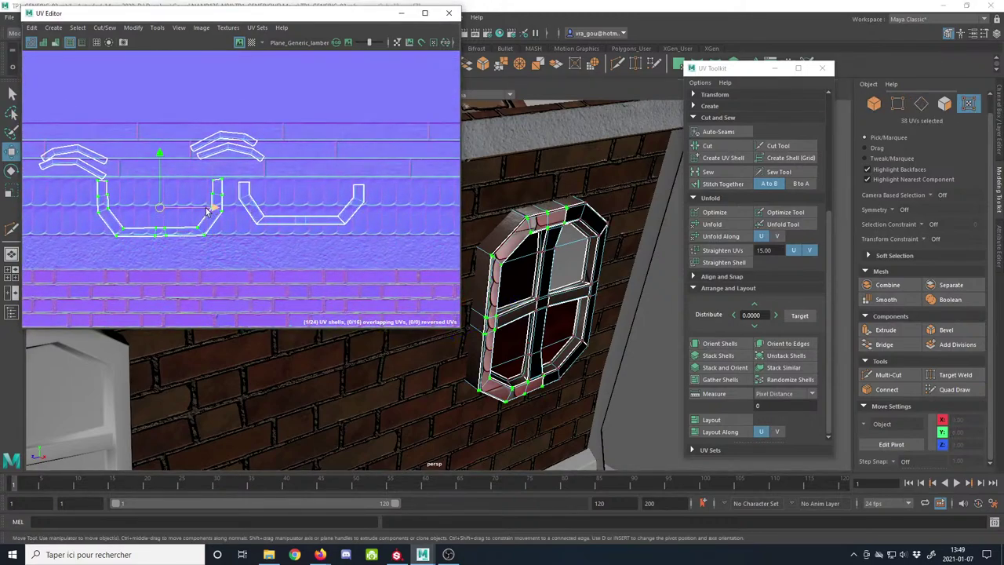
drag(161, 208, 156, 235)
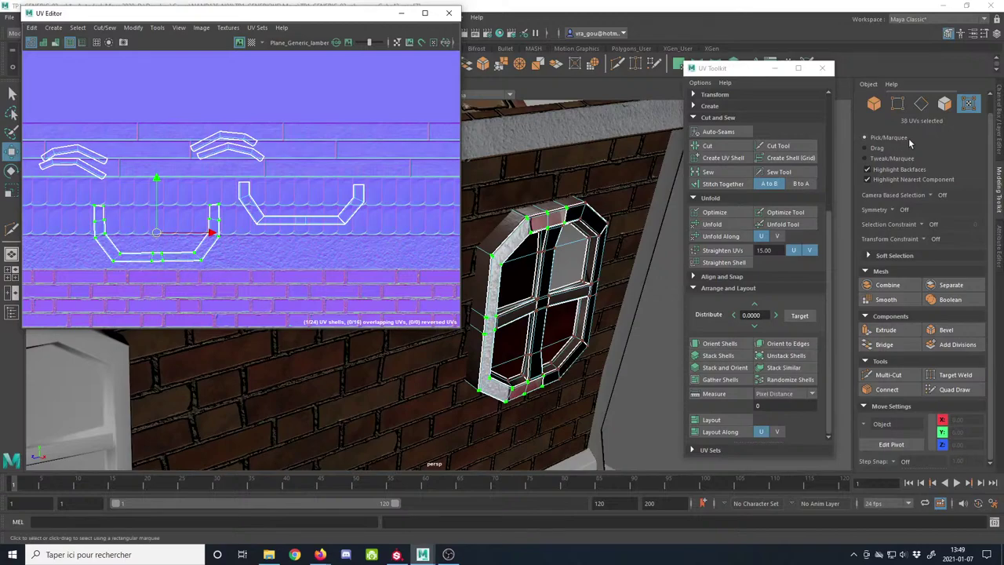
Step: Cut the larger U-shaped shell along the diagonal edges at both of its lower corners
click(921, 105)
scroll(202, 267, up, 5)
click(191, 237)
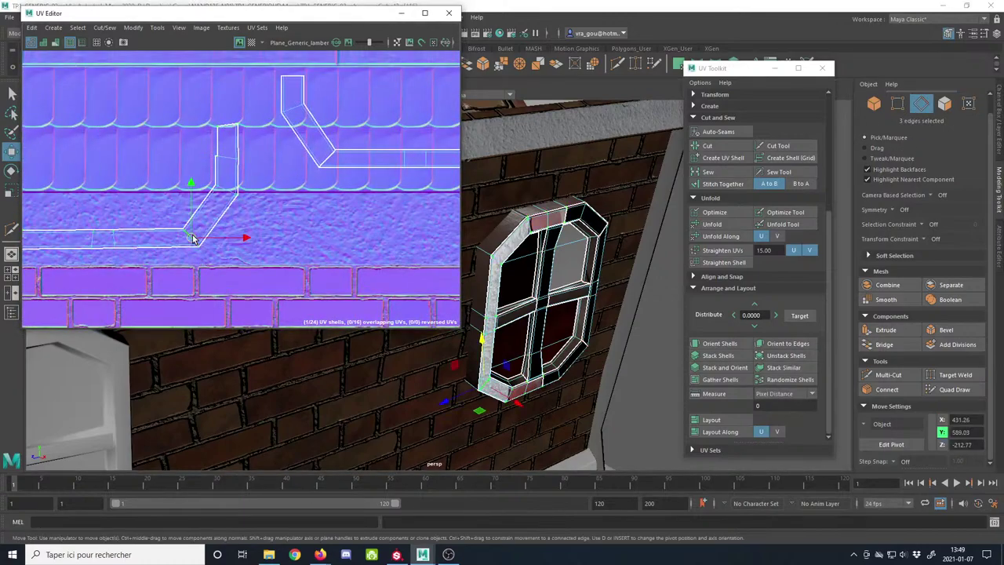
click(767, 184)
scroll(222, 235, down, 3)
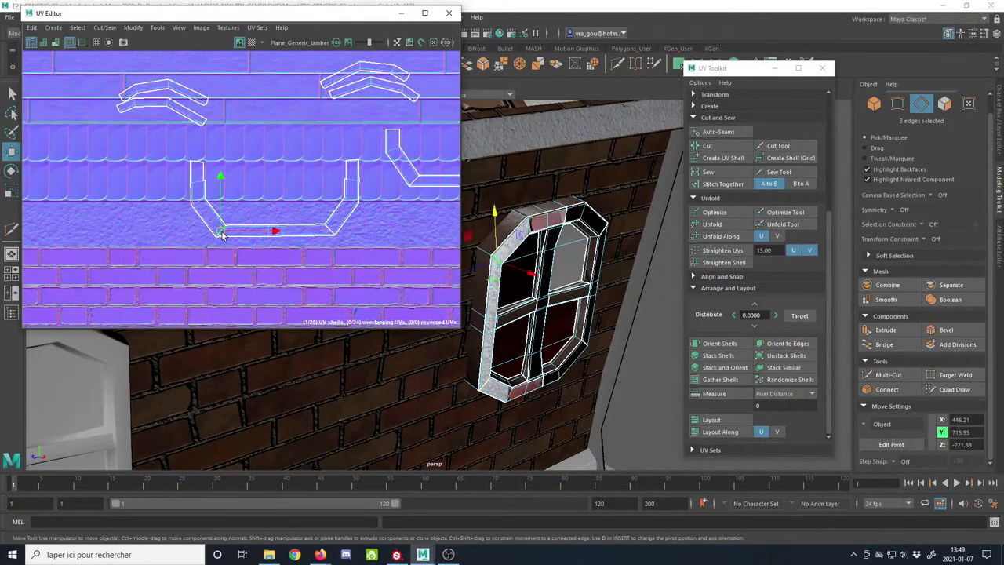
click(723, 146)
Step: Move the smaller U's detached corner piece onto the wood planks, rotate its long arm horizontal, and straighten its UVs
click(969, 104)
alt+right_drag(359, 219, 267, 199)
alt+middle_drag(408, 174, 230, 182)
click(306, 163)
alt+middle_drag(306, 162, 273, 210)
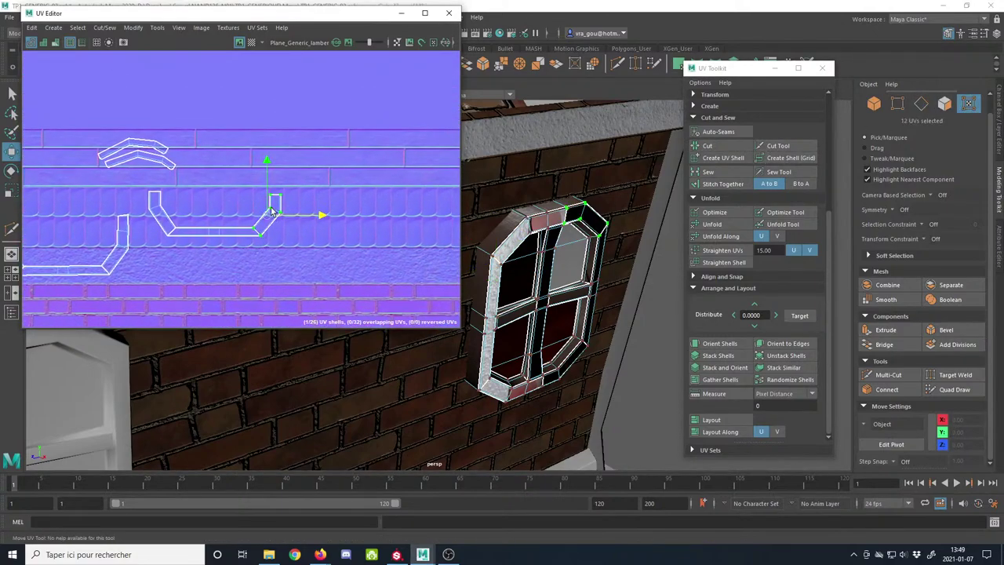
key(e)
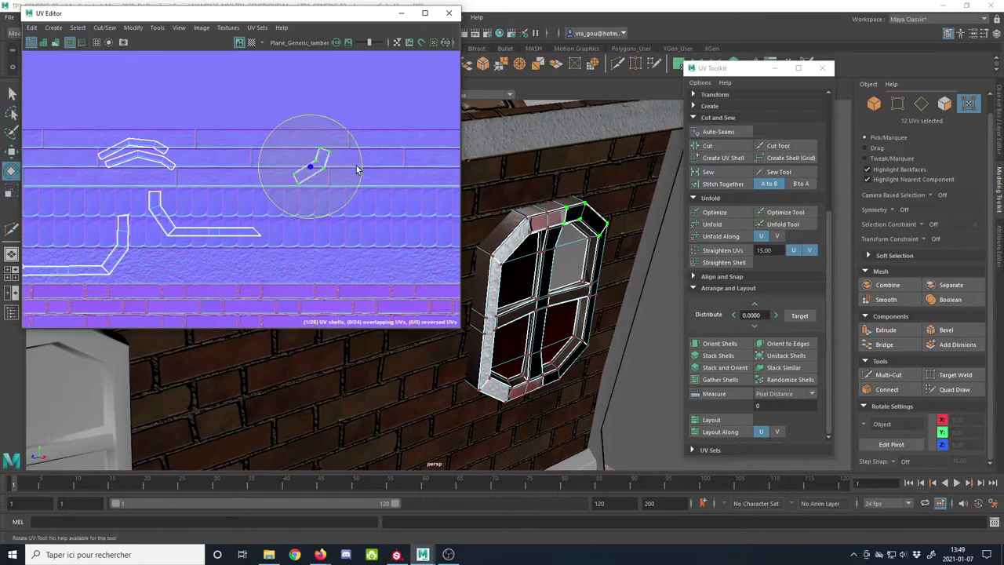
click(728, 249)
alt+right_drag(303, 185, 353, 152)
alt+middle_drag(353, 151, 298, 211)
scroll(298, 209, up, 5)
alt+middle_drag(284, 255, 326, 210)
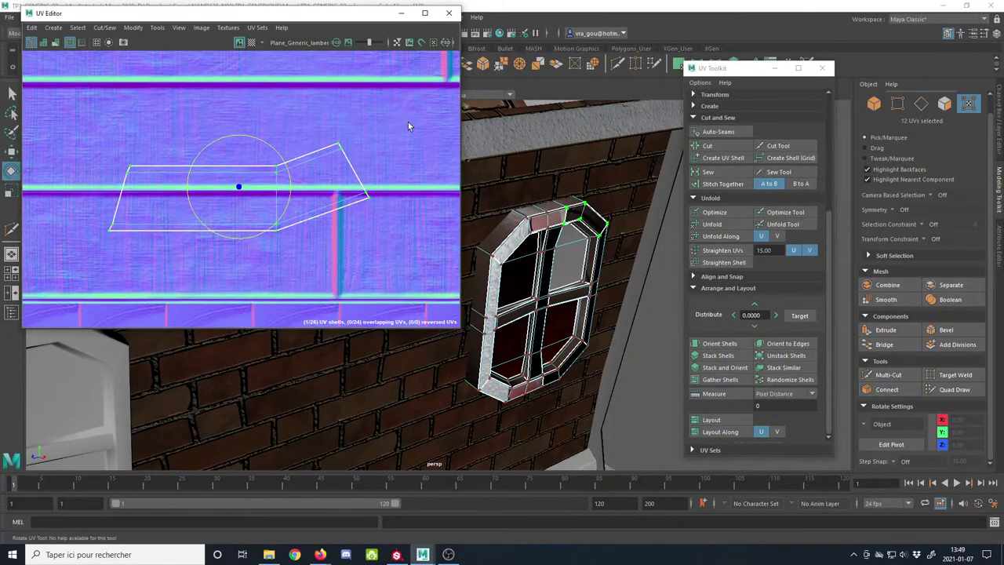
Step: Level the UVs at the corner piece's angled end to make the shell a straight horizontal strip
drag(407, 109, 318, 221)
key(w)
drag(354, 120, 358, 154)
click(342, 171)
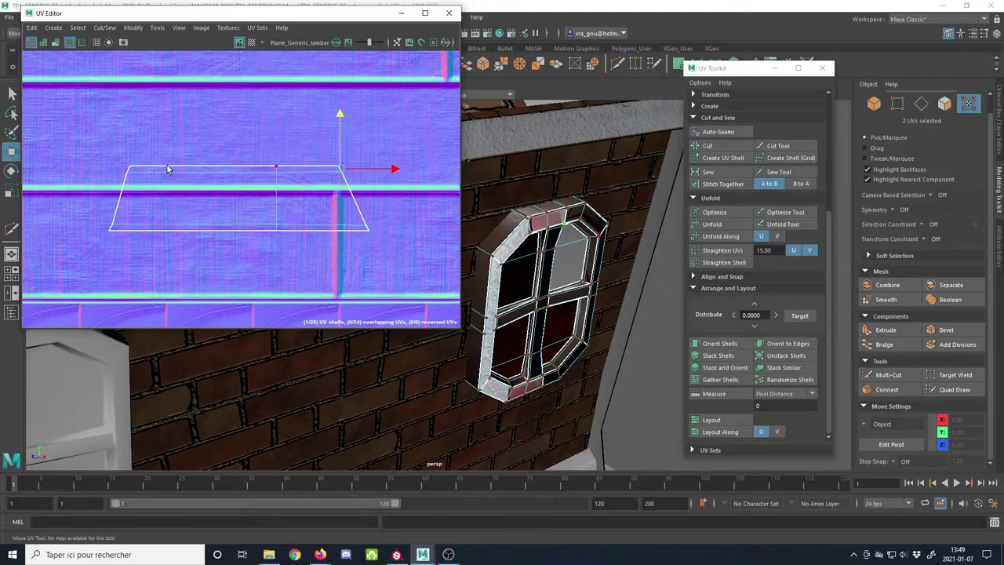
drag(388, 276, 388, 276)
Step: Move the straightened corner strip inside the middle wood plank and inspect its texture on the frame
scroll(294, 251, down, 4)
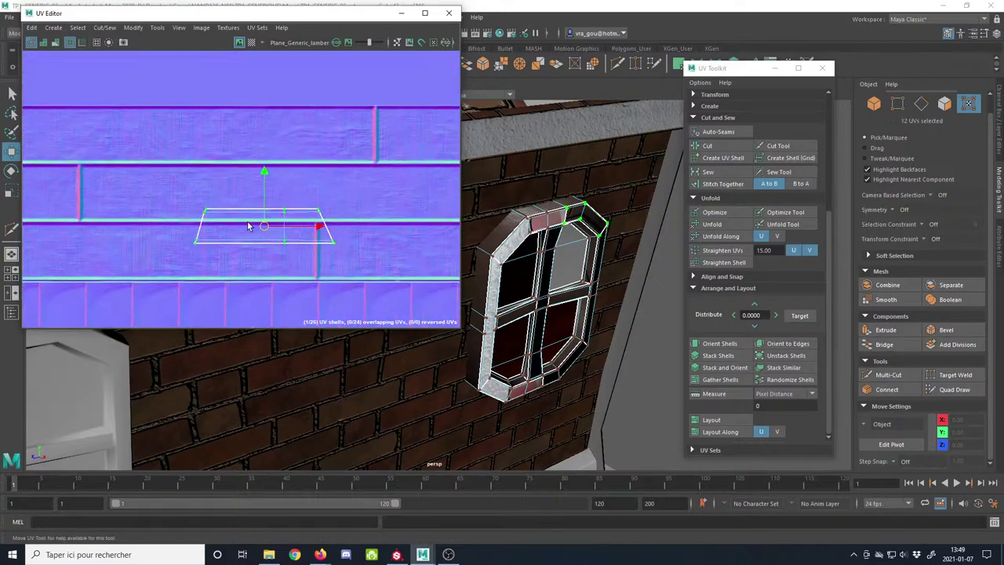
drag(268, 231, 347, 195)
alt+drag(549, 262, 489, 244)
alt+middle_drag(489, 244, 515, 302)
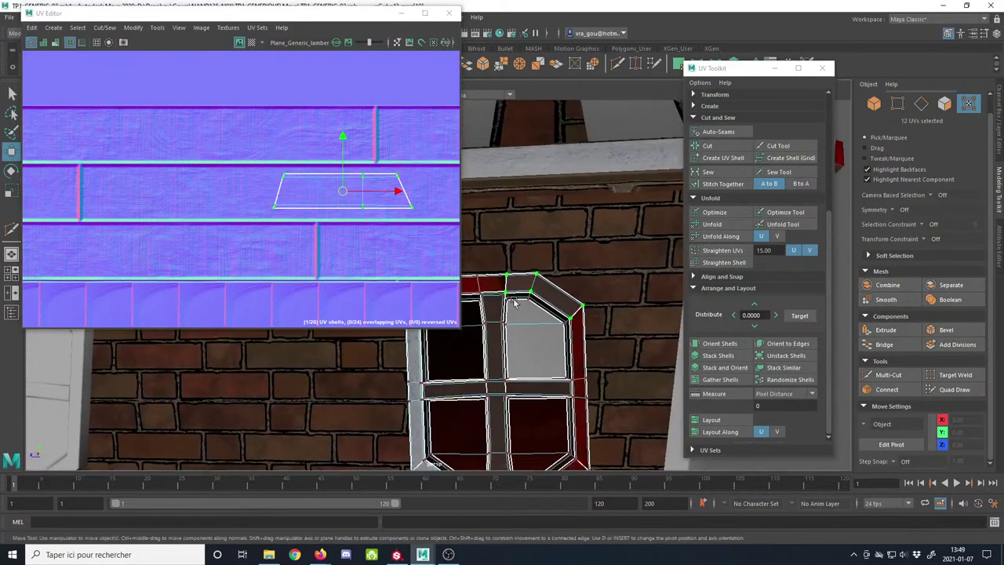
scroll(588, 369, up, 6)
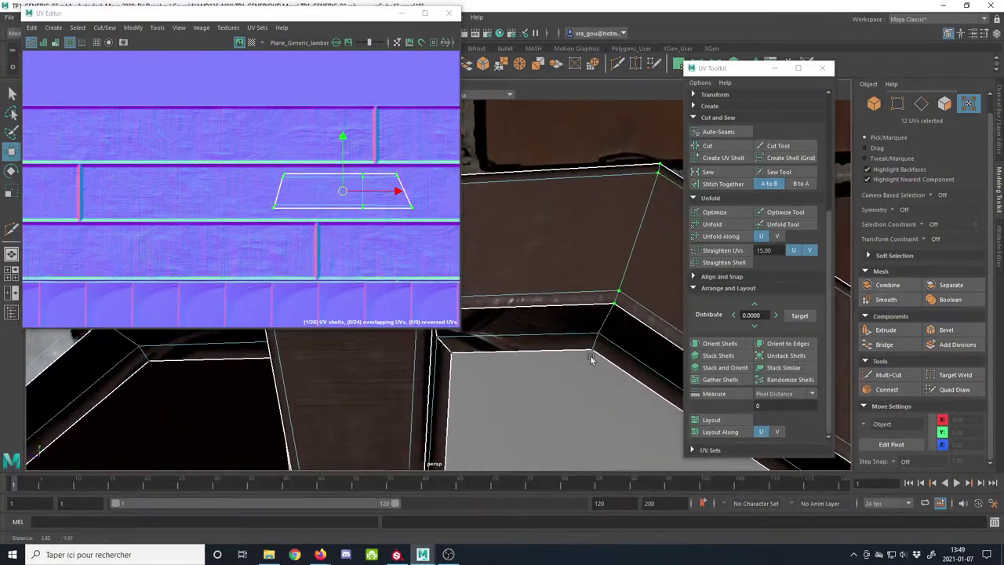
scroll(491, 338, down, 3)
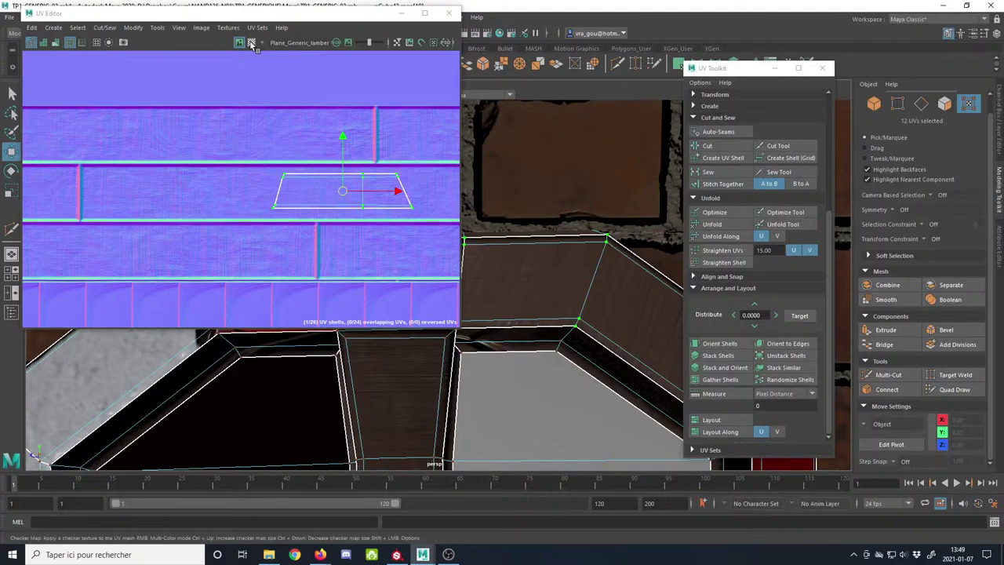
Step: Display the checker map and shift the UVs at the strip's upper-right end outward to reduce stretching
click(251, 42)
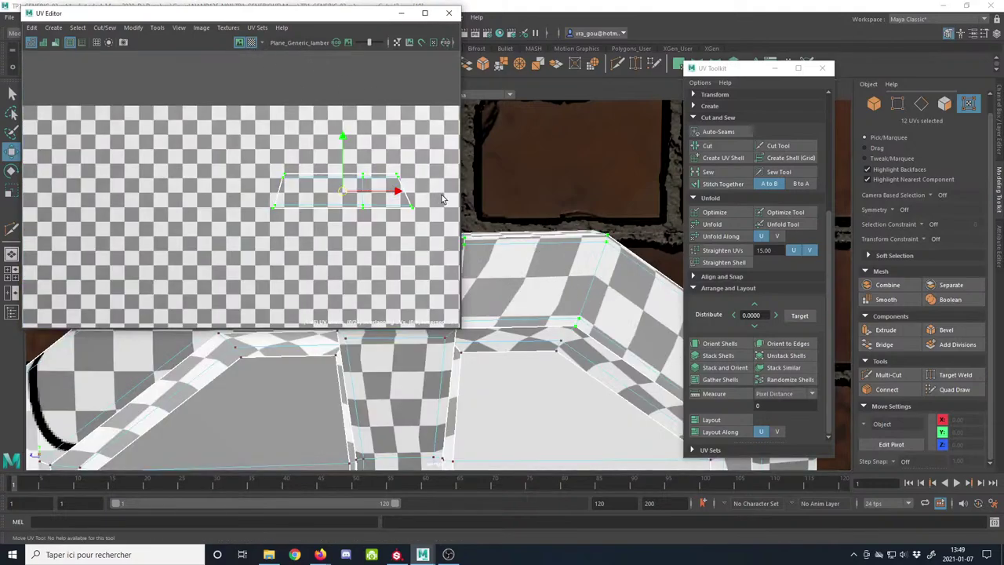
drag(416, 163, 390, 187)
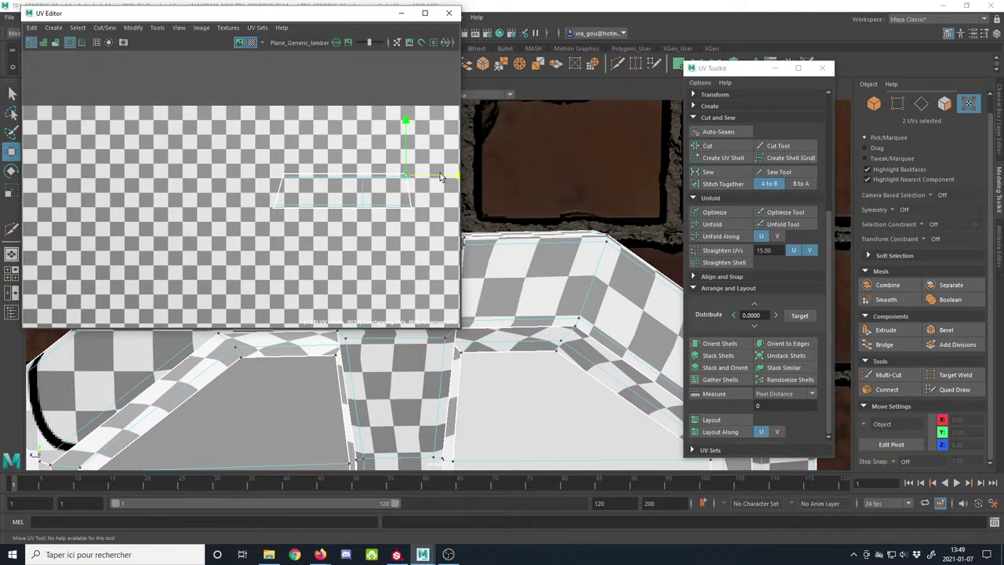
click(413, 211)
drag(374, 161, 351, 192)
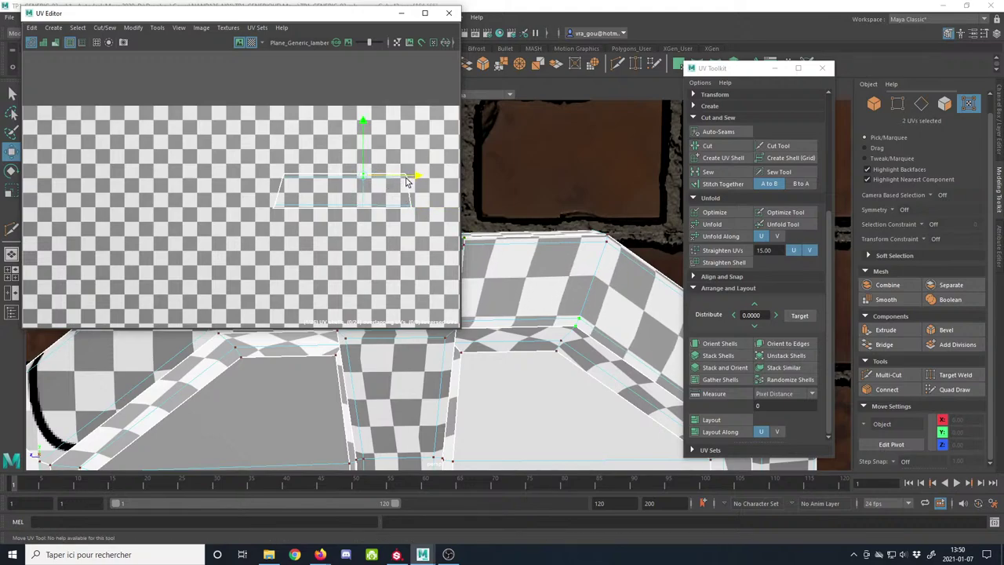
mouse_move(541, 242)
alt+mouse_down()
mouse_move(587, 254)
mouse_move(524, 239)
alt+mouse_up()
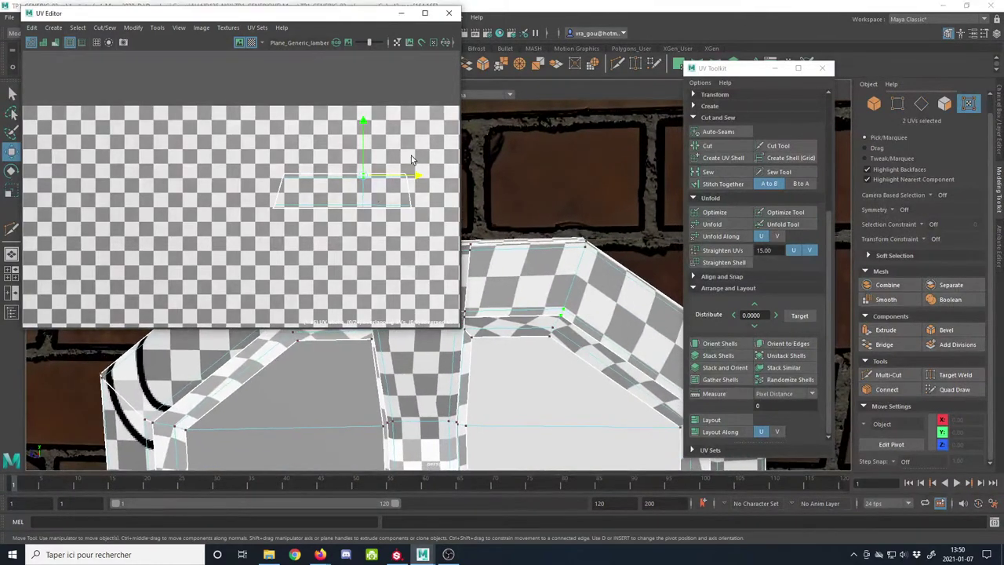
Step: Shift the UVs at the strip's upper-left end outward and align the individual UVs at that end
drag(412, 160, 300, 189)
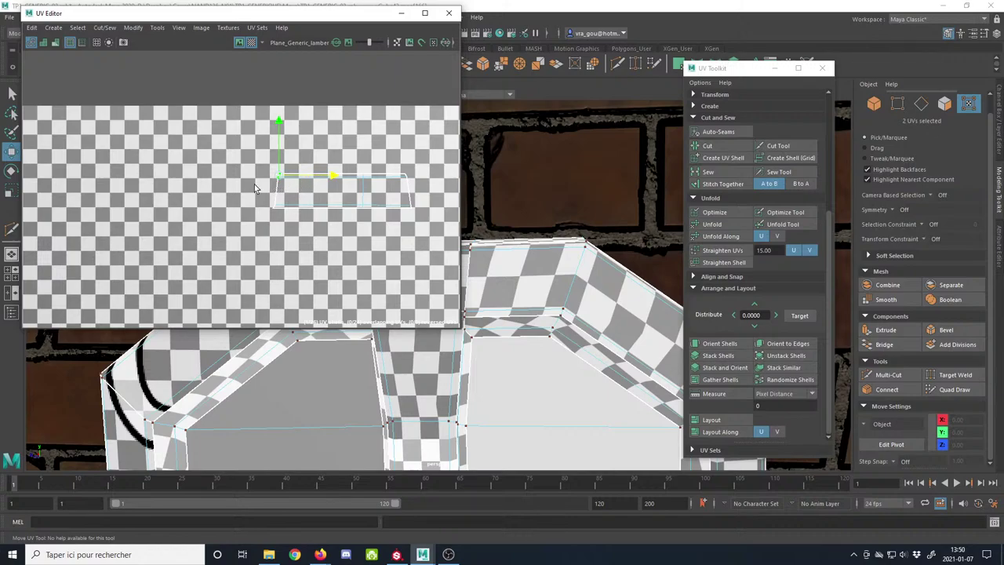
scroll(255, 188, up, 2)
click(288, 219)
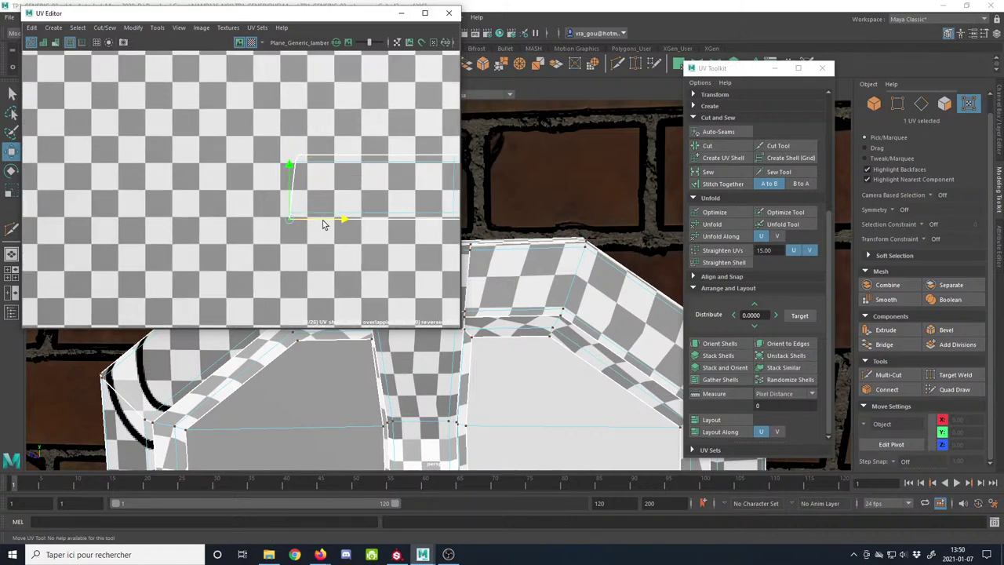
mouse_move(474, 265)
alt+mouse_down()
mouse_move(530, 269)
mouse_move(466, 266)
alt+mouse_up()
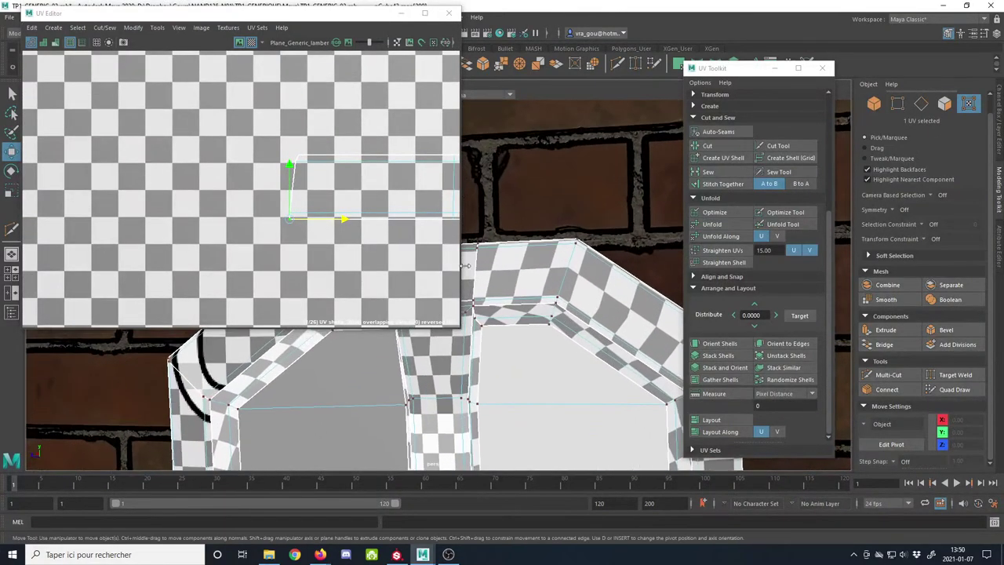
drag(292, 168, 293, 168)
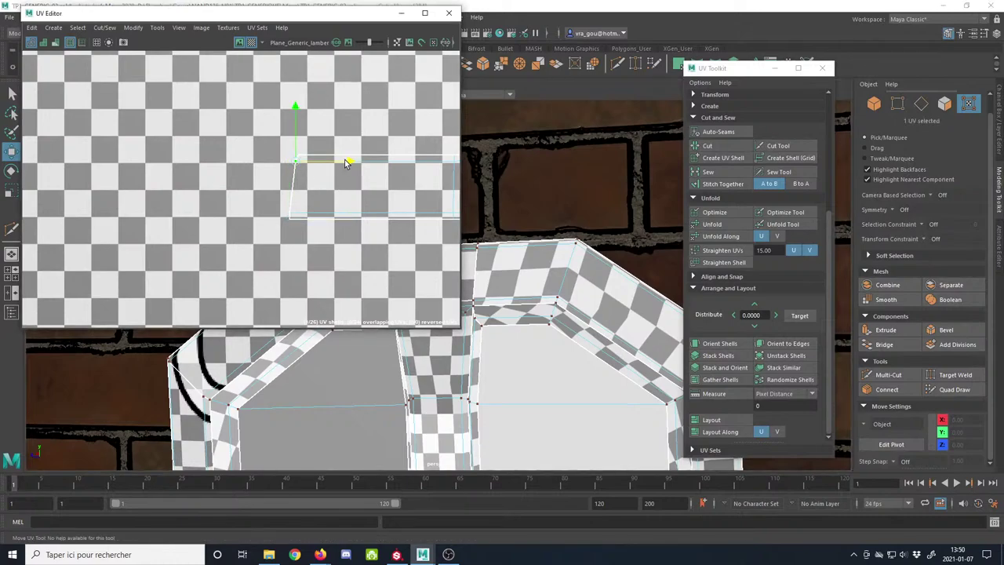
Step: Adjust the upper and lower UVs of the strip's middle dividing edge horizontally to even out the checker pattern
alt+middle_drag(351, 236, 115, 229)
scroll(234, 205, down, 1)
click(215, 168)
drag(209, 199, 254, 167)
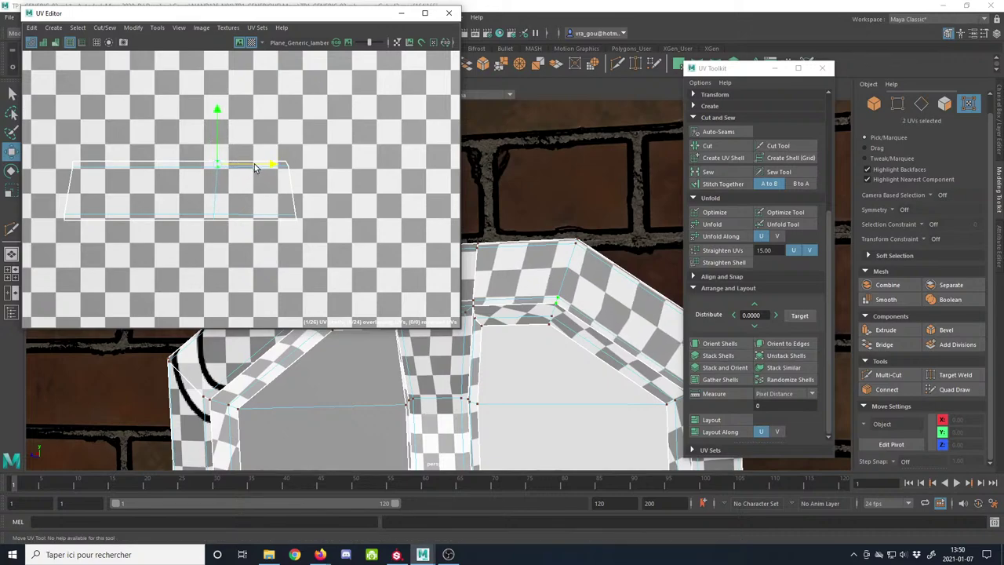
drag(199, 233, 201, 233)
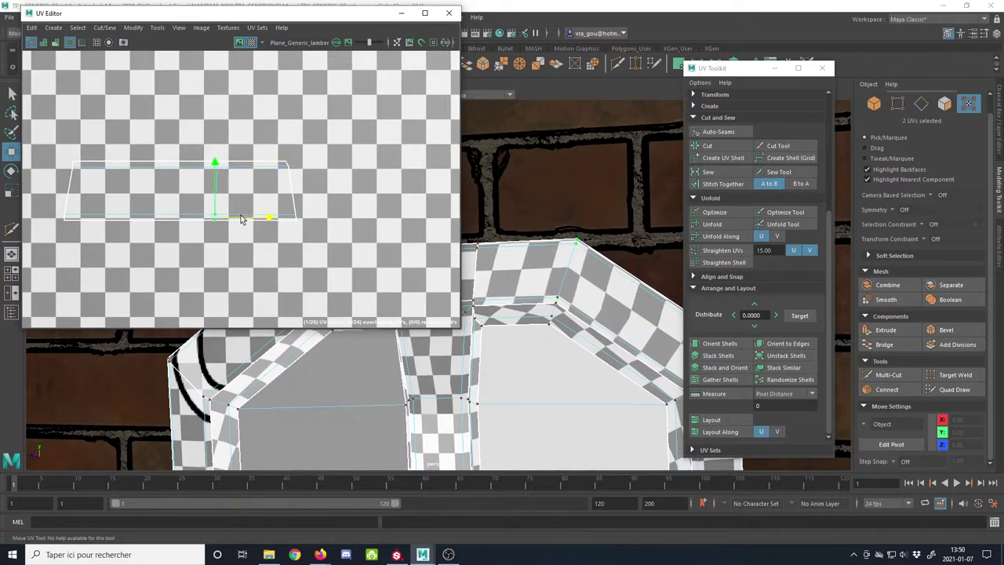
Step: Move the UVs at the strip's right end slightly outward and check the checker pattern on the frame
drag(287, 172, 317, 154)
click(297, 212)
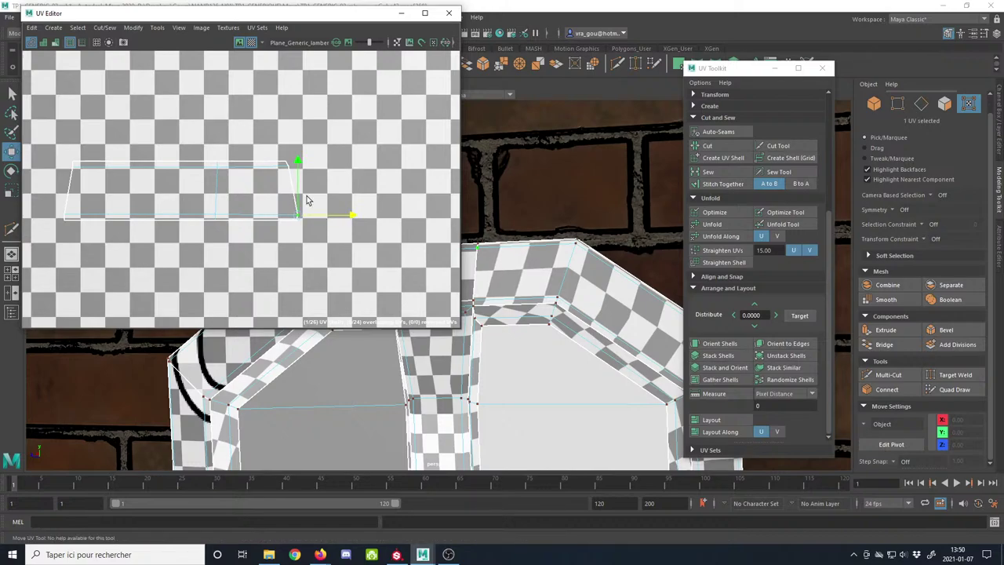
drag(253, 260, 253, 260)
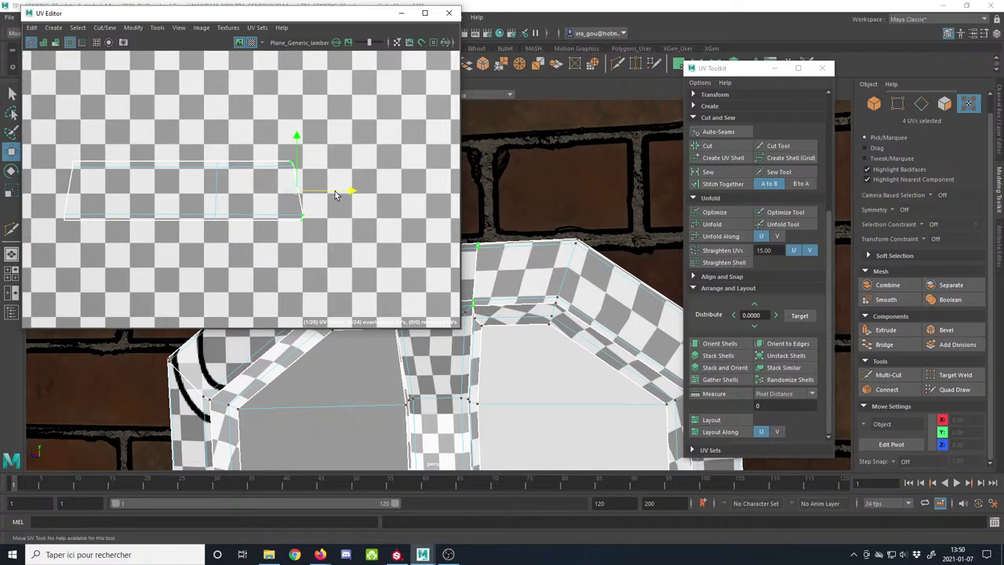
scroll(507, 259, down, 3)
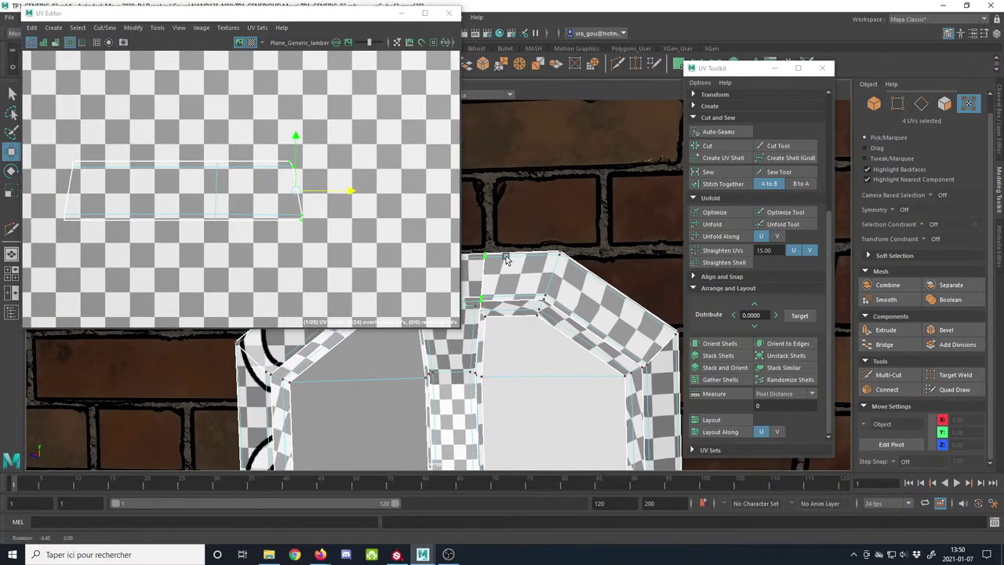
Step: Try to scale the strip's upper and lower UV rows horizontally
drag(330, 156, 53, 187)
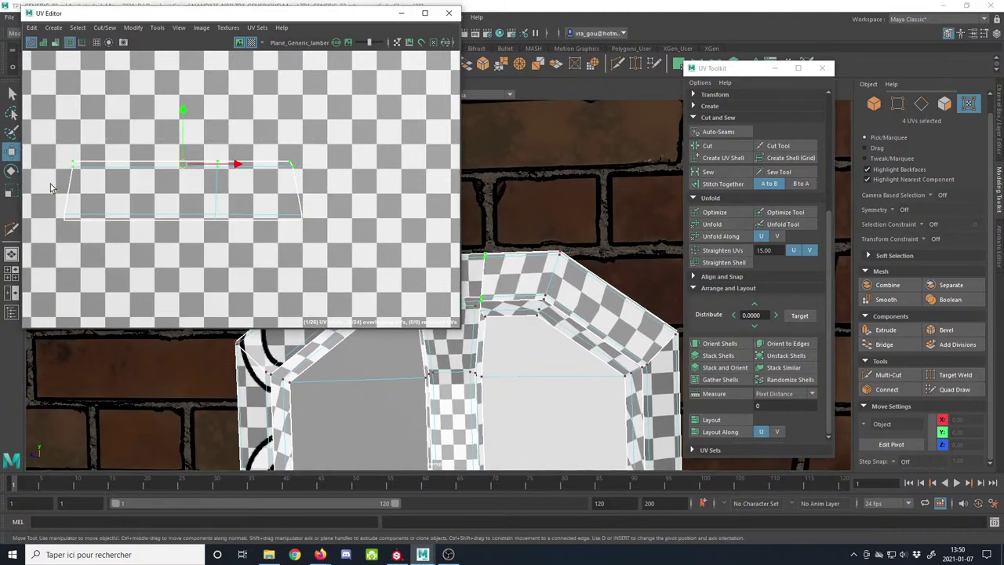
key(r)
drag(238, 166, 233, 206)
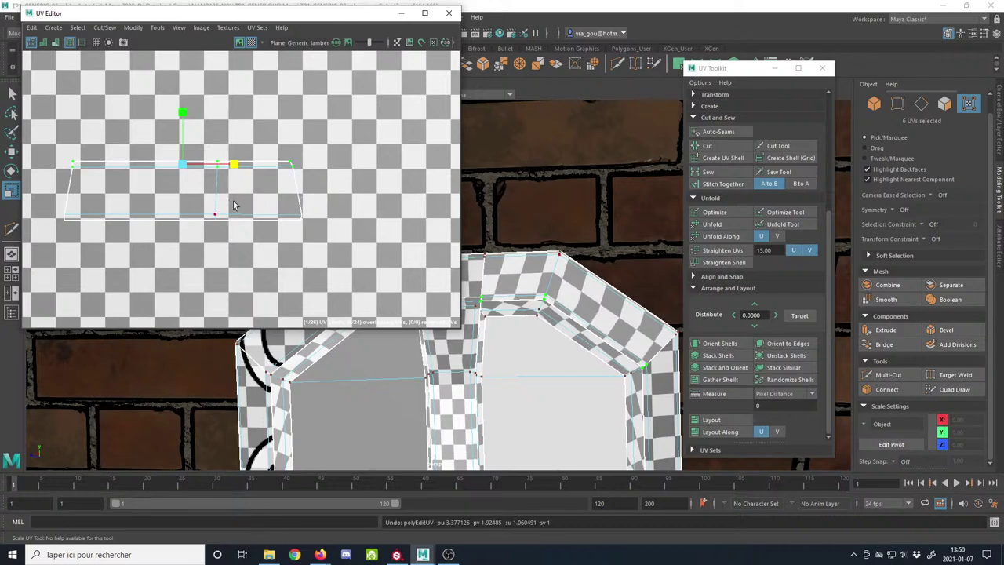
drag(85, 245, 28, 249)
drag(229, 219, 229, 218)
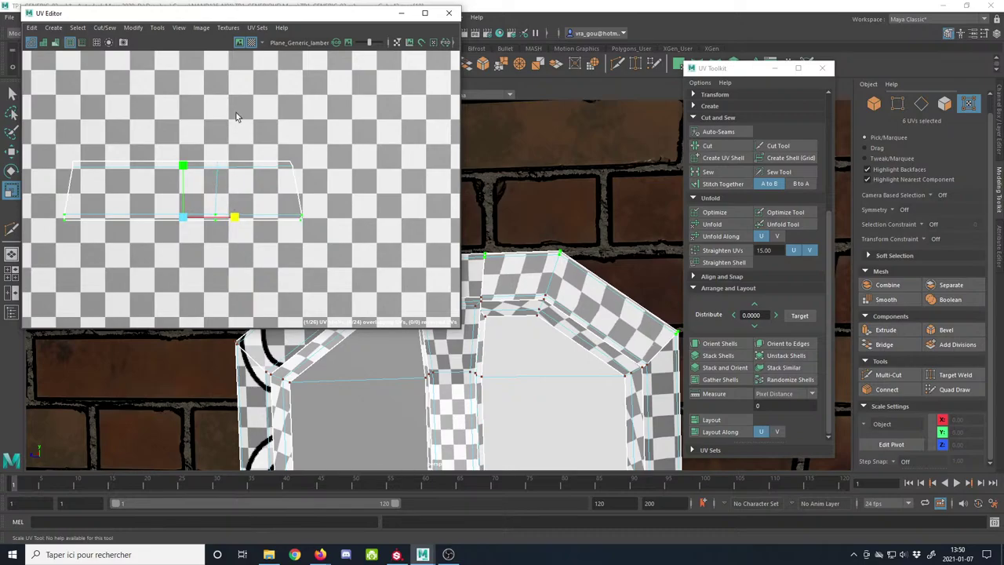
Step: Turn off the checker map and inspect the wood texture on the frame's upper corner
click(251, 42)
alt+drag(513, 207, 598, 280)
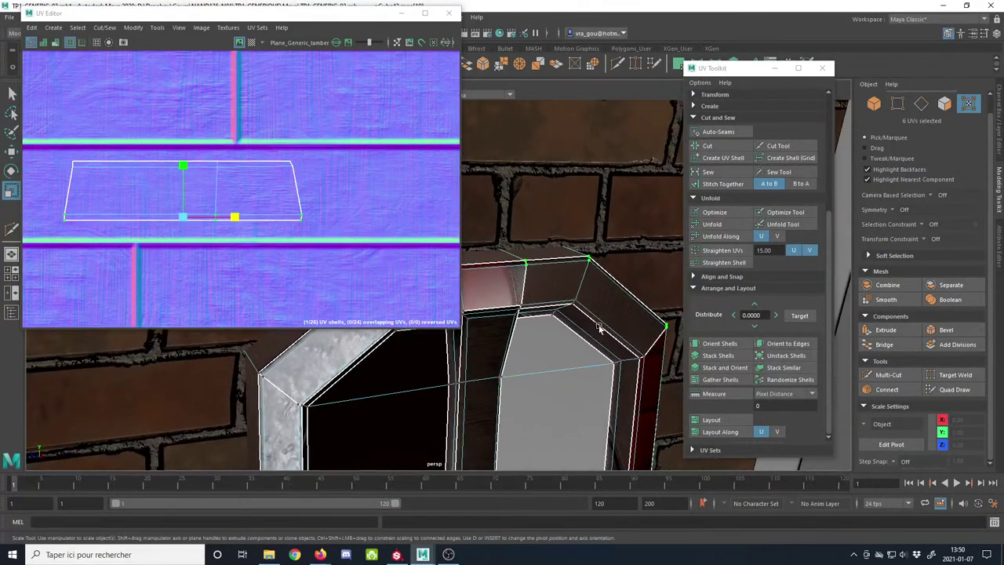
alt+drag(617, 343, 597, 343)
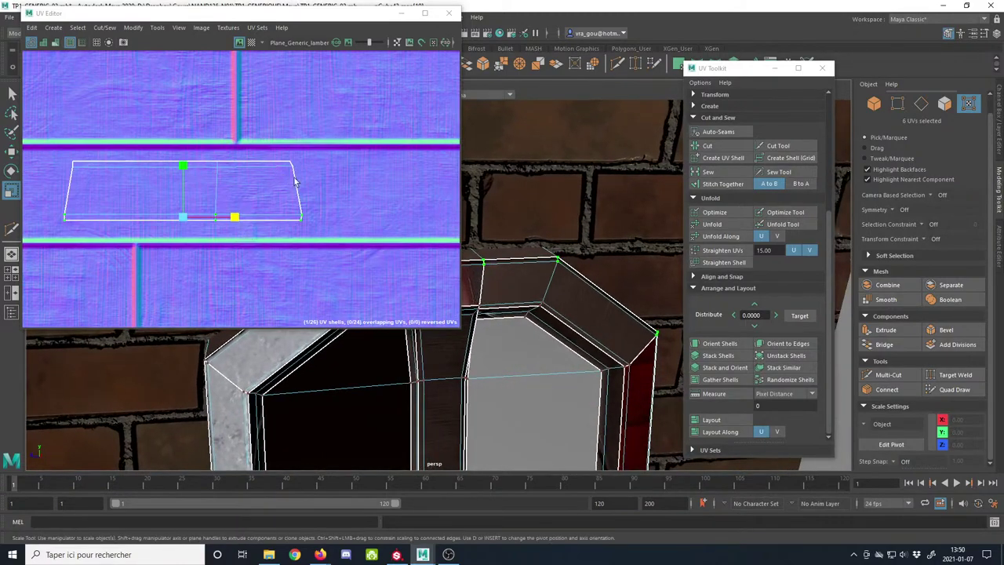
Step: Turn on the checker map and raise the strip's upper-right corner UVs and the UVs along its middle dividing edge
alt+right_drag(329, 236, 237, 234)
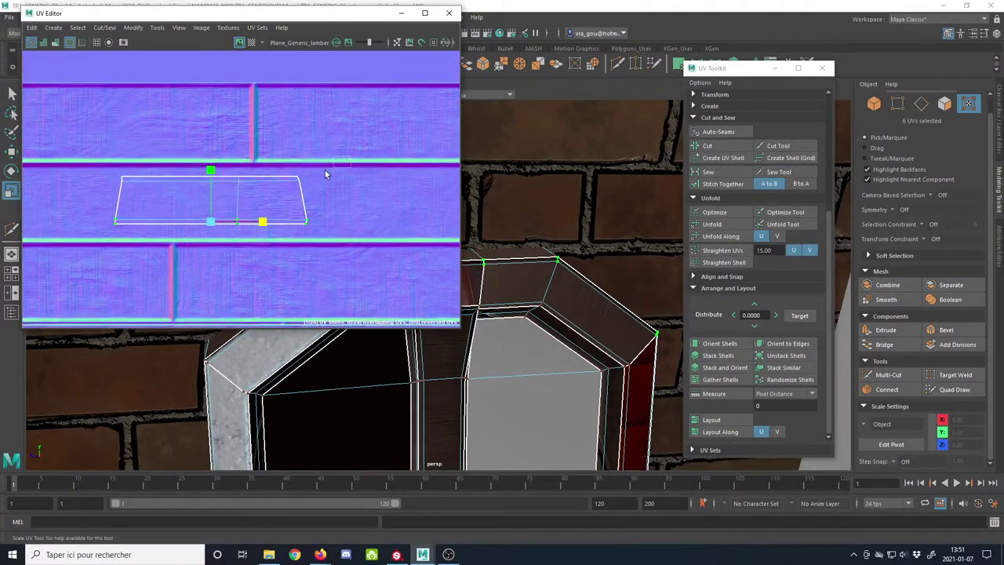
drag(297, 206, 295, 205)
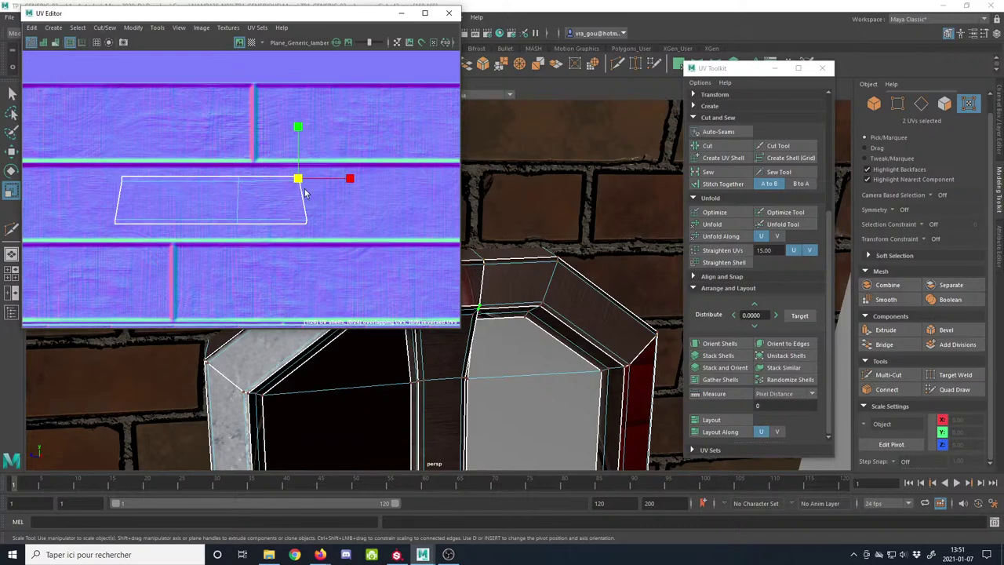
click(251, 41)
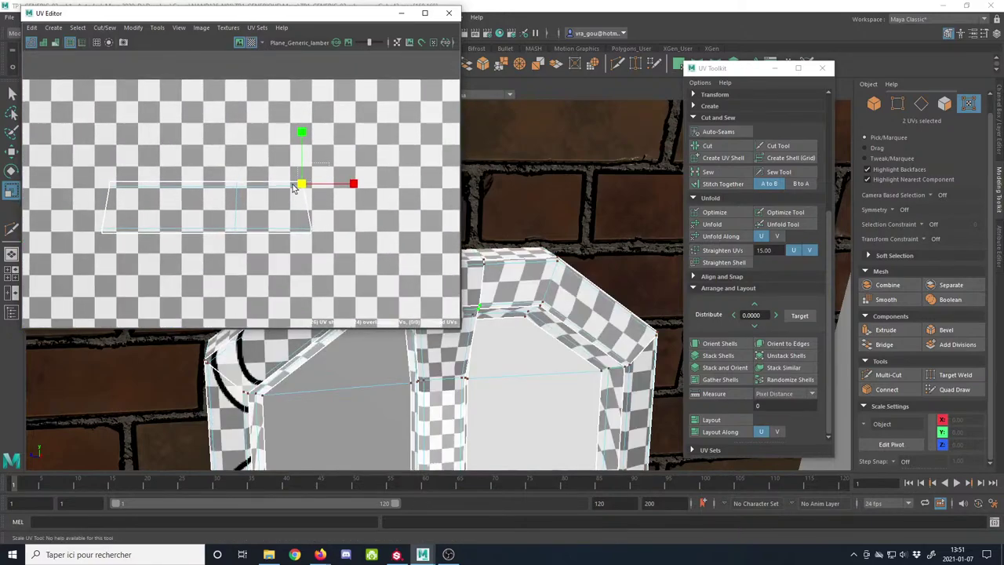
key(w)
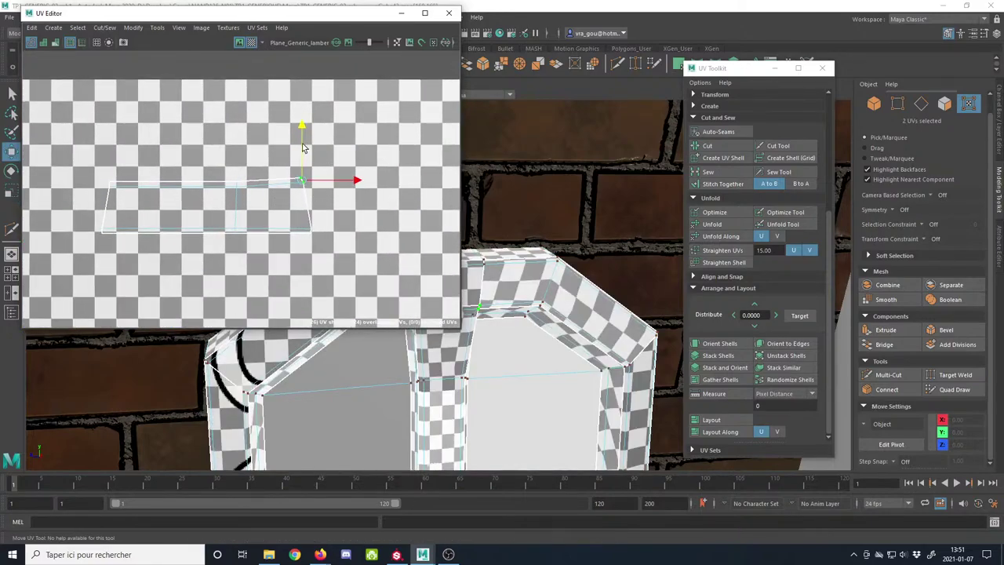
mouse_move(243, 166)
mouse_down()
mouse_move(209, 195)
mouse_move(238, 147)
mouse_up()
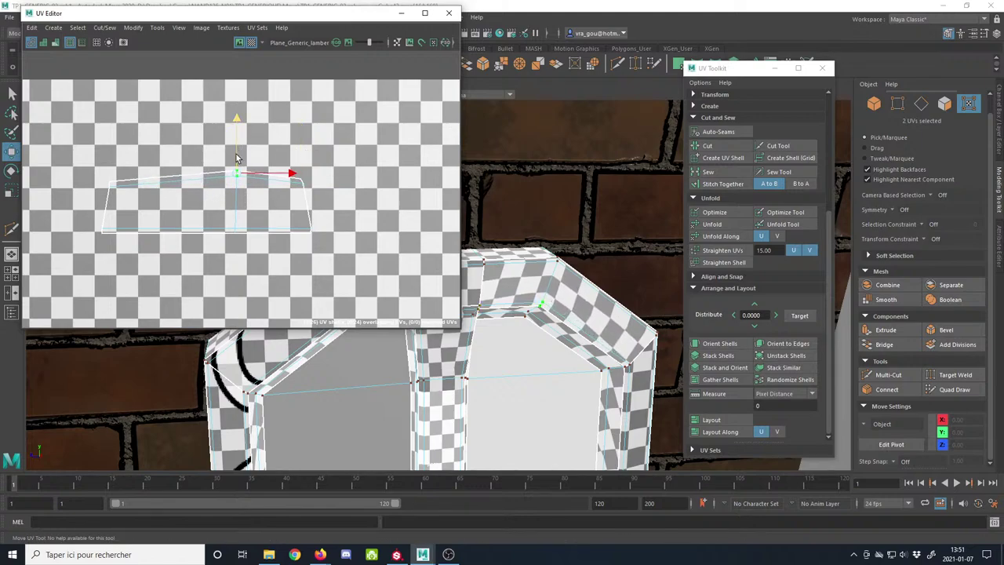
drag(245, 215, 209, 253)
drag(238, 191, 239, 187)
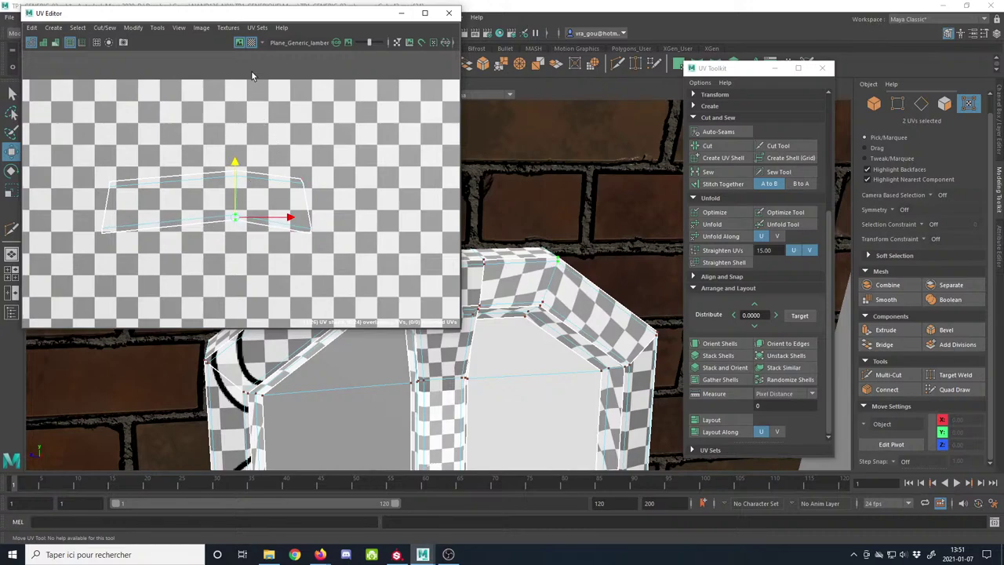
Step: Turn off the checker map, unfold the whole strip shell and reposition it vertically on the wood plank
click(251, 43)
drag(345, 153, 130, 280)
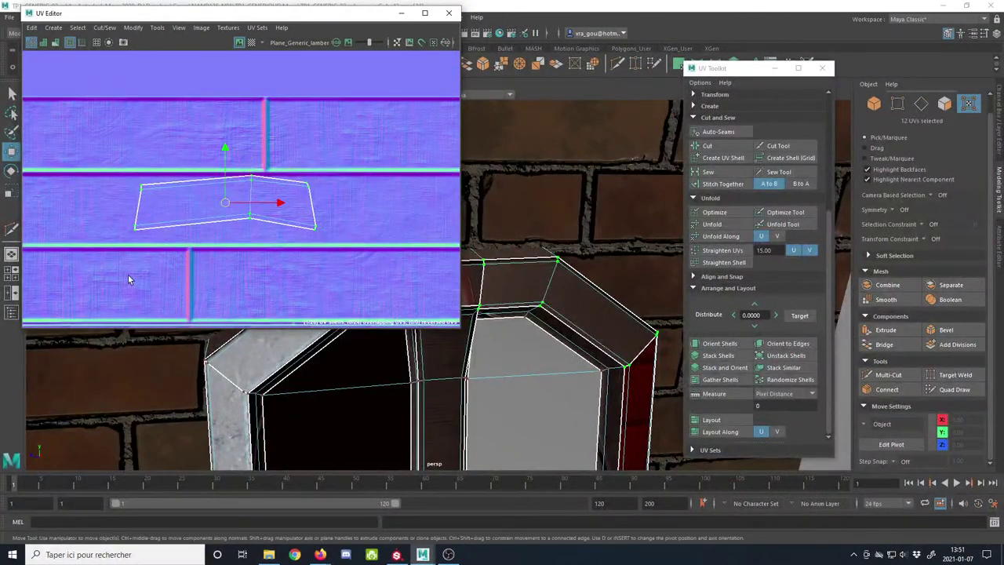
alt+middle_drag(129, 280, 160, 284)
drag(257, 208, 259, 214)
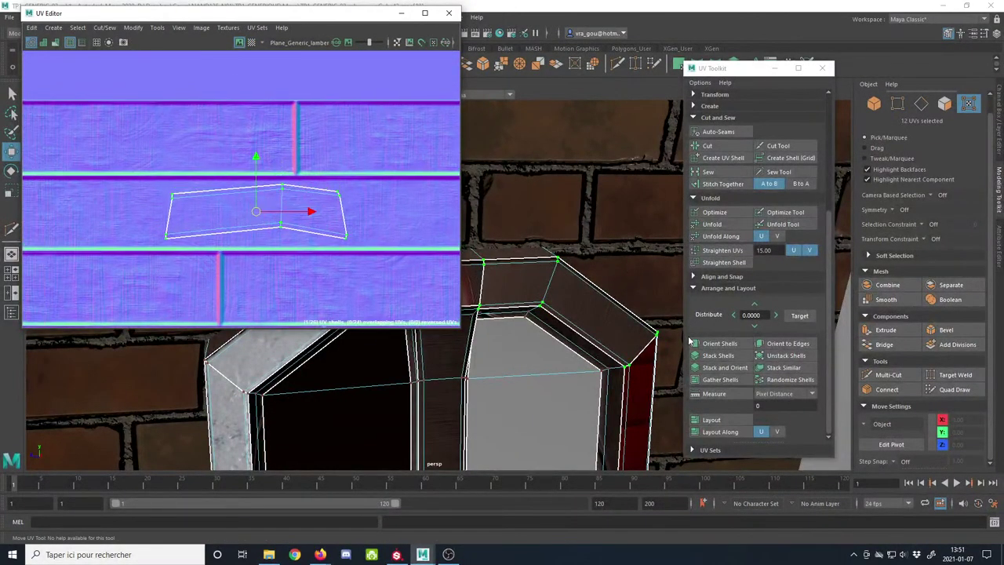
click(720, 224)
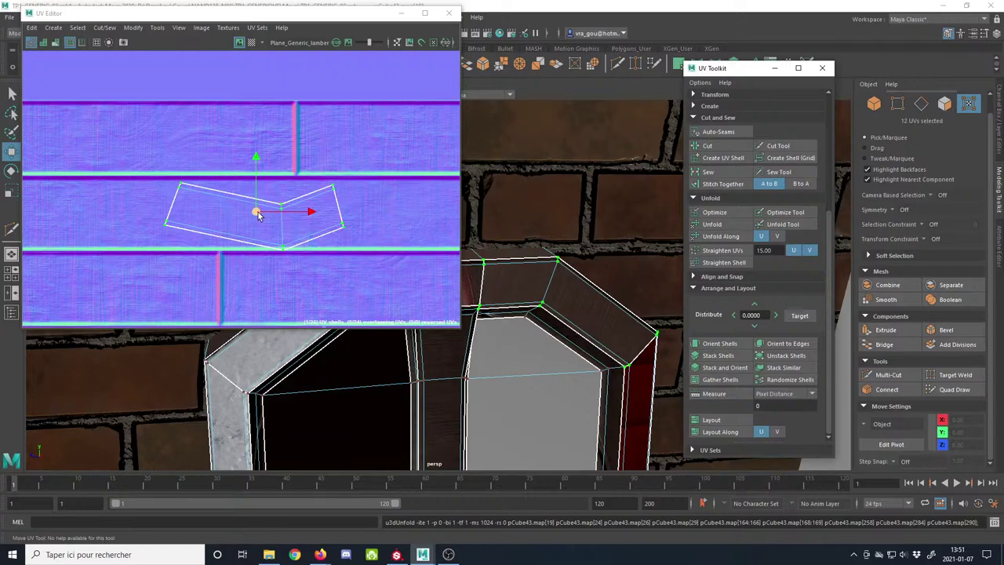
drag(259, 216, 259, 208)
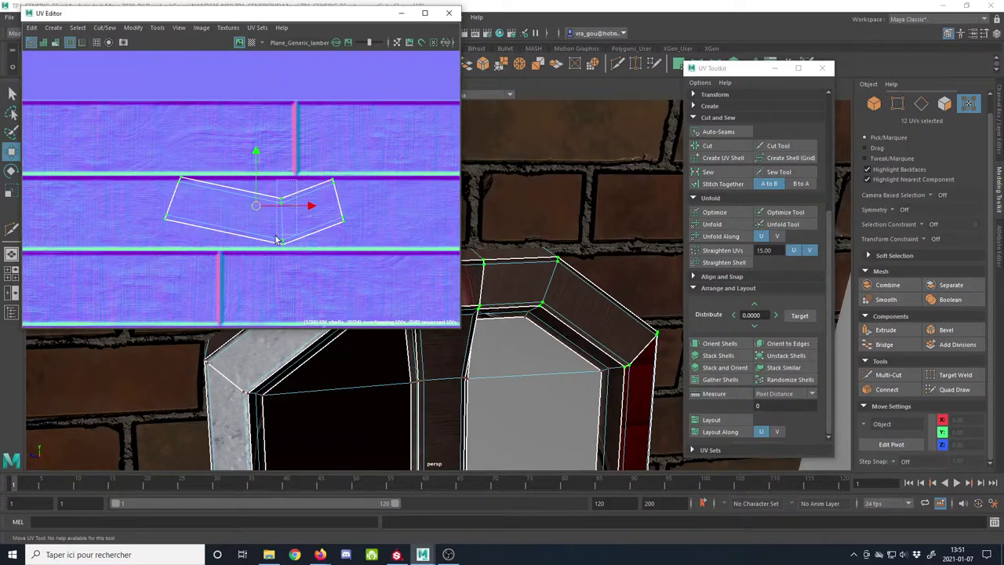
drag(255, 155, 254, 171)
Step: Raise the four UVs at the shell's bend to flatten it, and check the wood grain on the frame's upper-right corner
drag(283, 251, 284, 251)
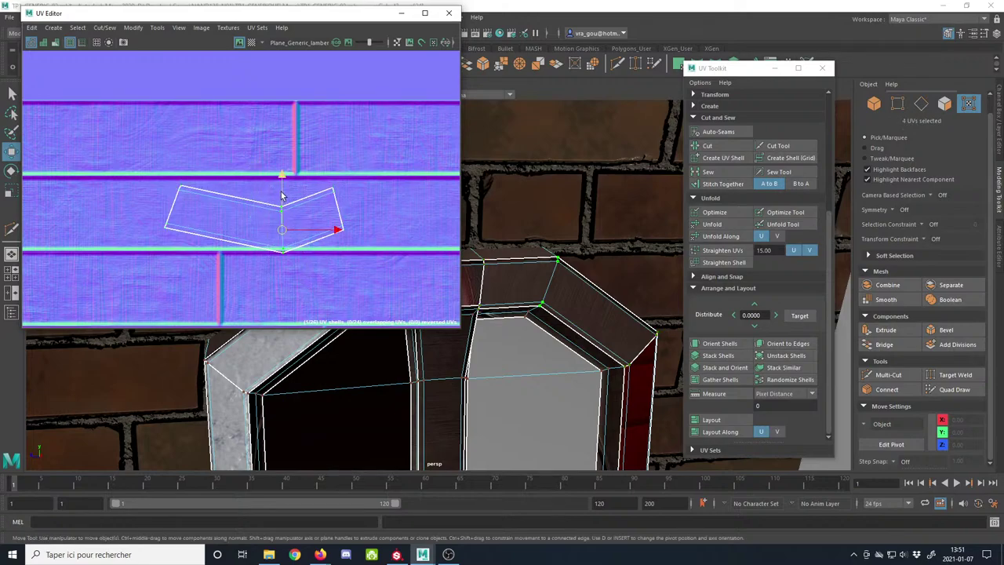
drag(283, 186, 281, 170)
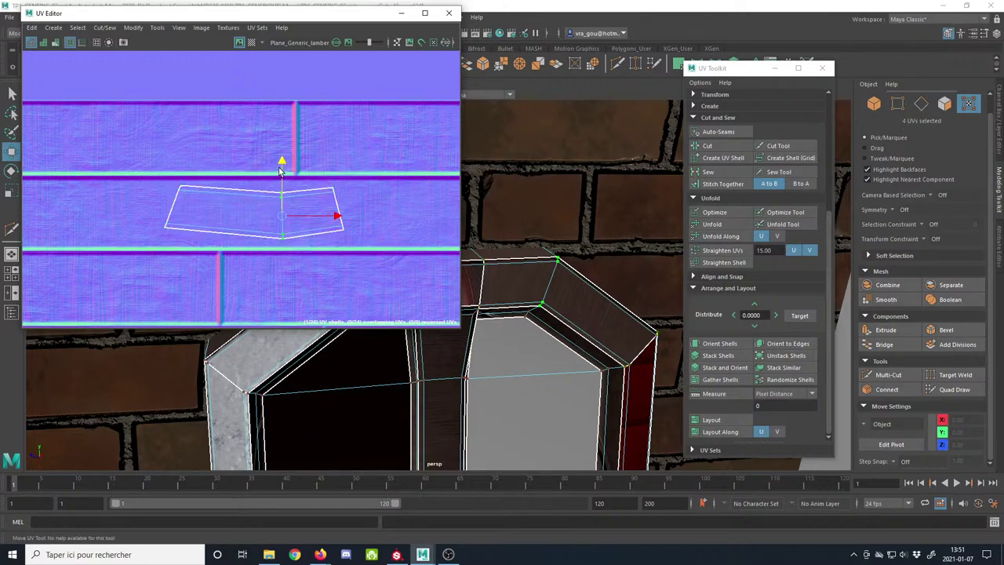
mouse_move(506, 294)
alt+mouse_down()
mouse_move(444, 264)
mouse_move(518, 307)
alt+mouse_up()
alt+right_drag(518, 307, 551, 370)
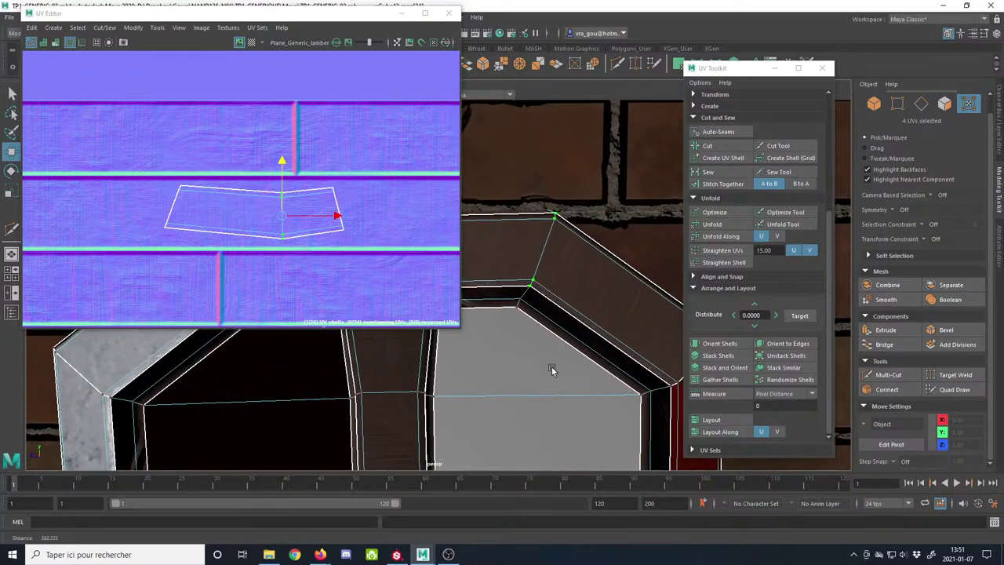
alt+drag(551, 369, 562, 357)
drag(282, 163, 286, 171)
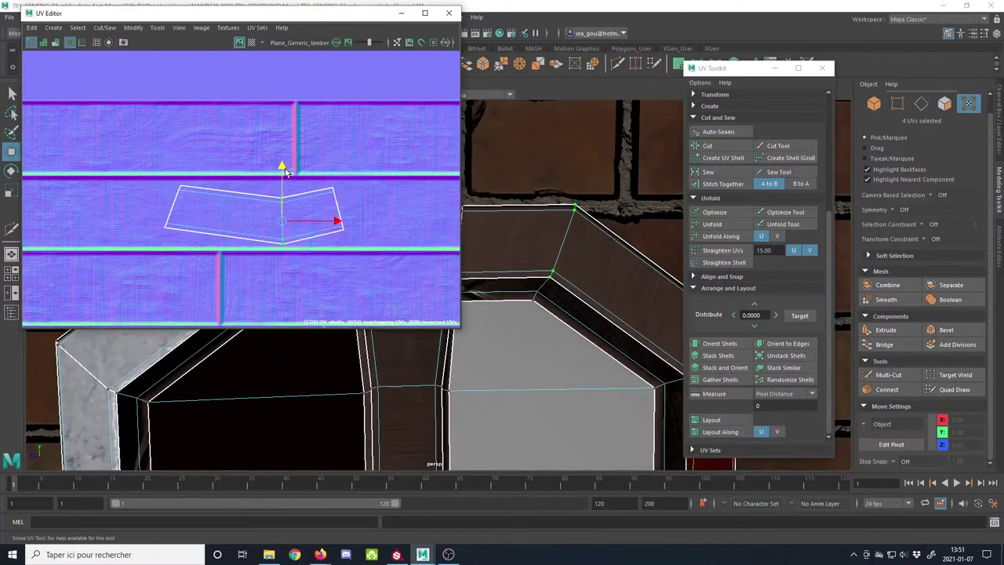
alt+drag(490, 247, 509, 274)
Step: Rotate the lower-right rim's shell to lie horizontally and place it on the middle wood plank beside the first strip
scroll(81, 180, down, 6)
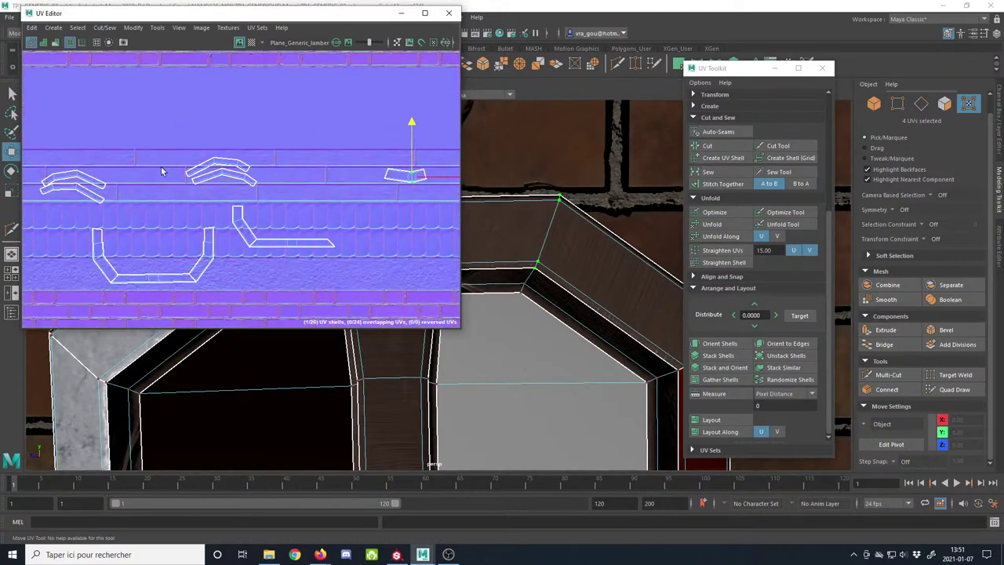
click(241, 222)
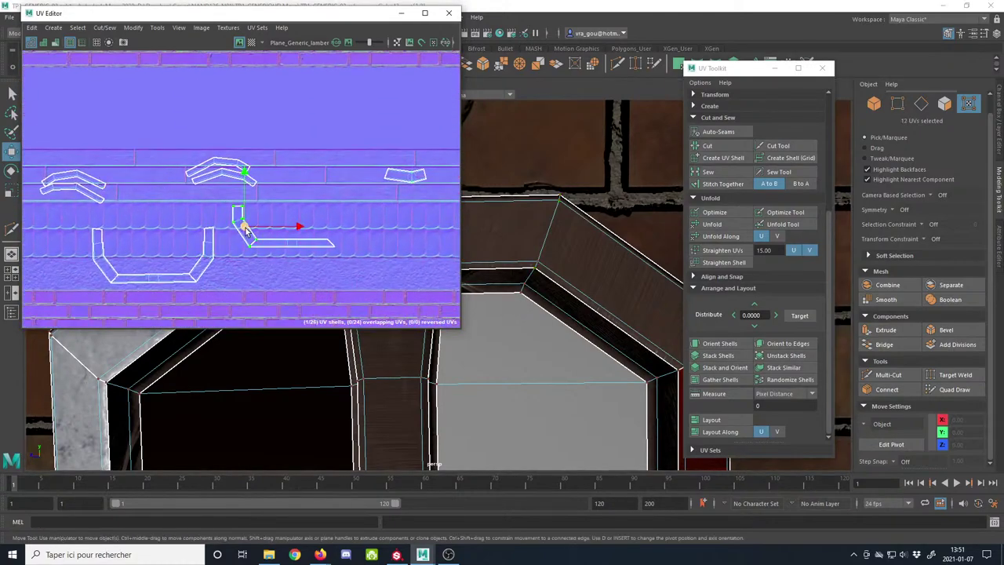
drag(241, 222, 340, 177)
key(e)
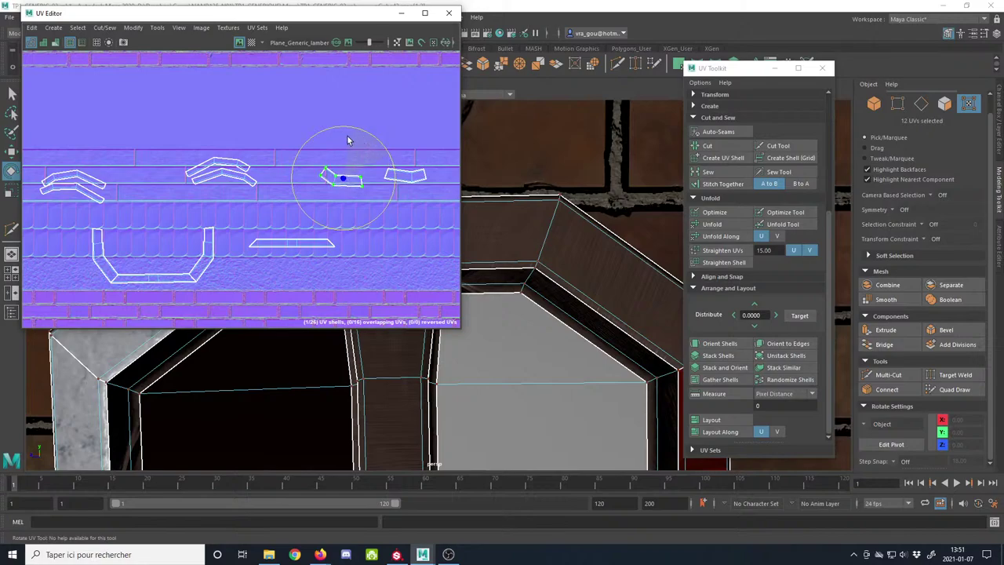
key(w)
drag(344, 179, 356, 172)
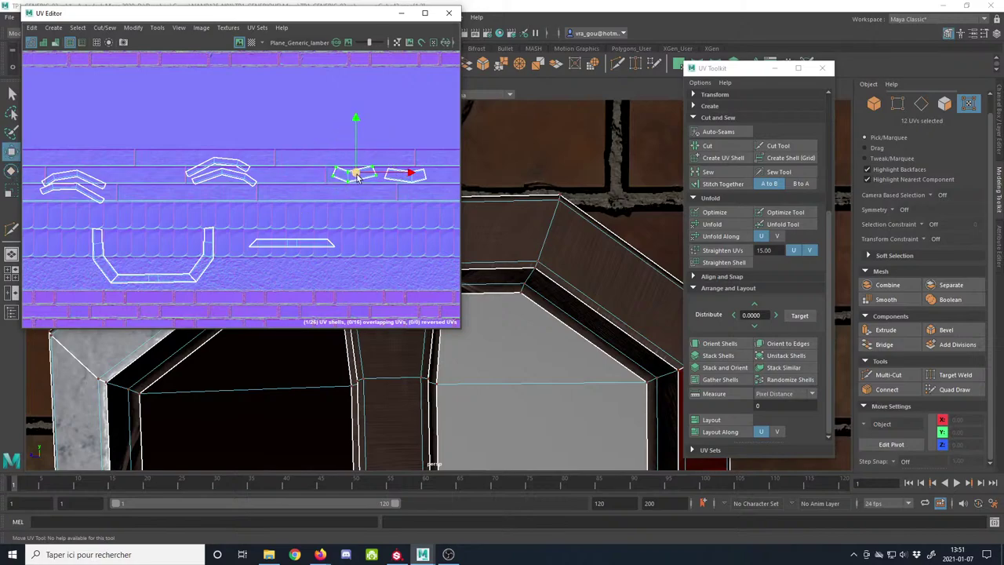
Step: Unfold the lower-right rim's shell and lower its end UVs to flatten the bend within the plank
scroll(357, 178, up, 5)
click(710, 226)
alt+middle_drag(332, 199, 254, 251)
alt+right_drag(254, 251, 386, 184)
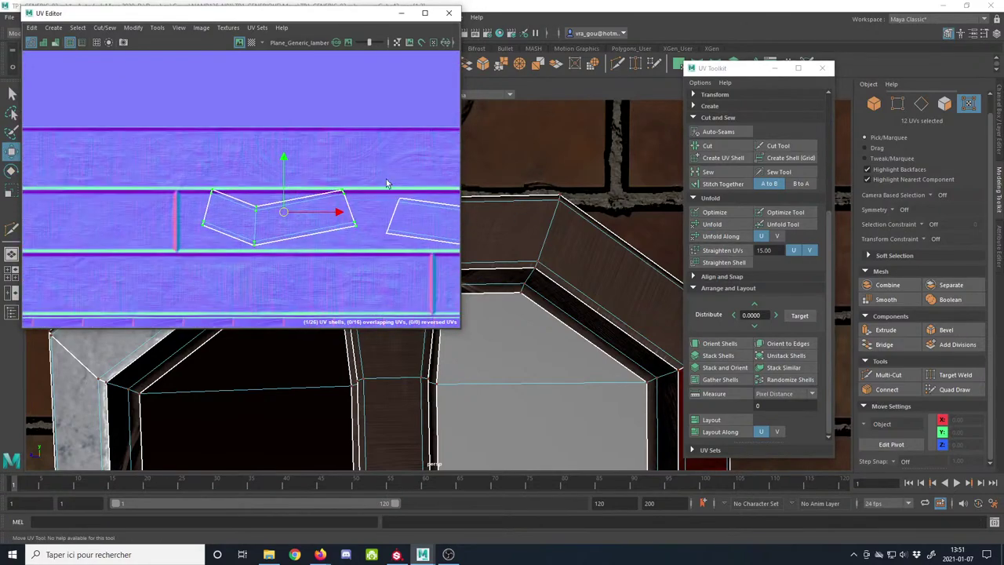
drag(314, 255, 314, 256)
shift+drag(167, 159, 242, 248)
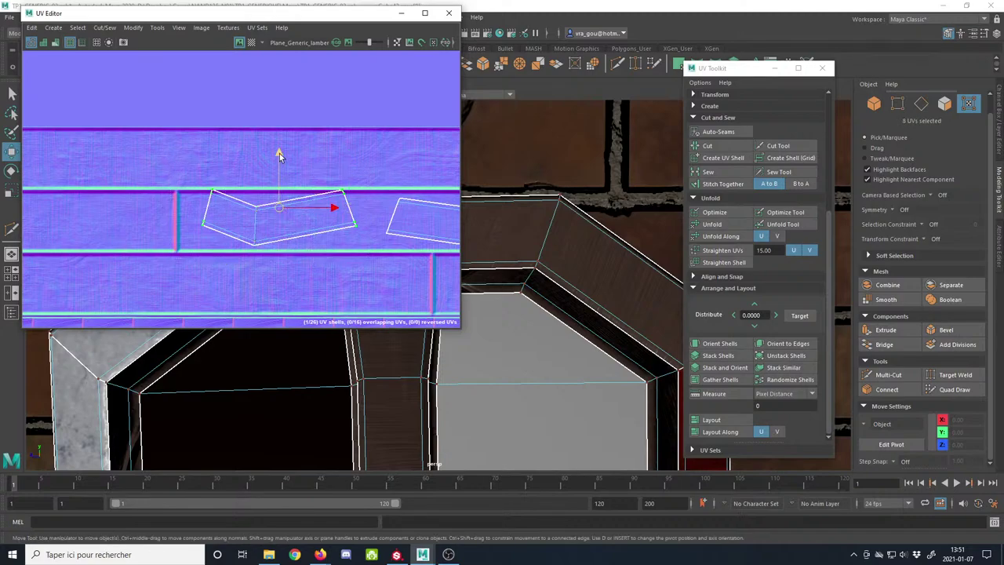
drag(281, 157, 282, 166)
scroll(329, 223, down, 3)
alt+middle_drag(325, 226, 237, 217)
scroll(237, 218, up, 1)
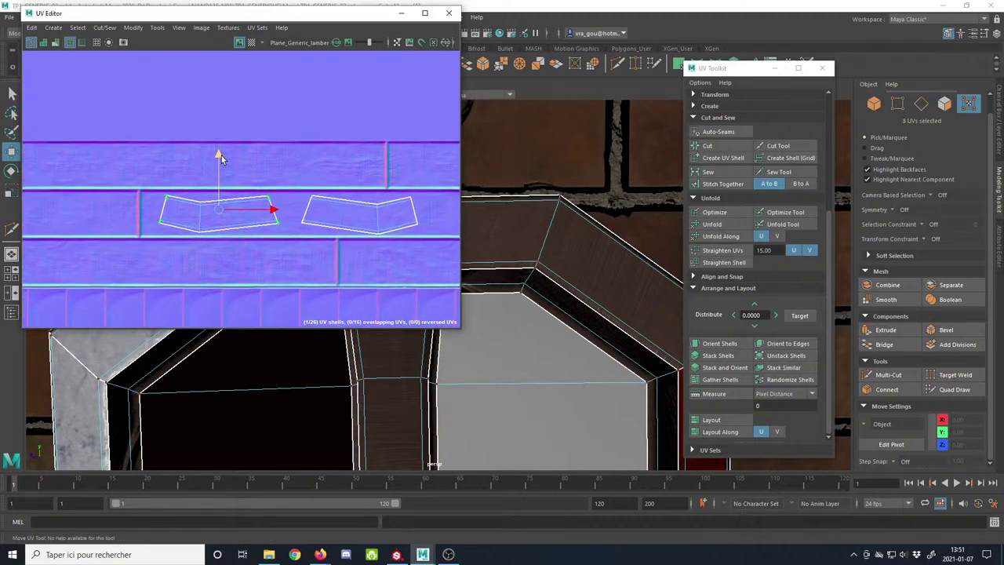
Step: Select both bent shells of the frame's left rim from the U-shaped layout and move them together to the area past the placed strips
scroll(612, 242, down, 6)
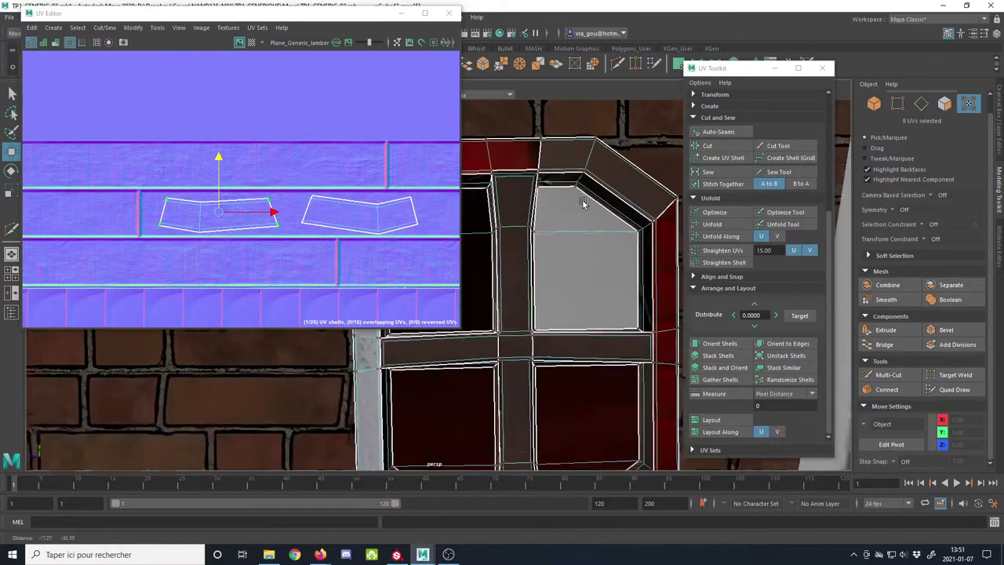
alt+middle_drag(527, 259, 575, 238)
alt+middle_drag(608, 411, 601, 395)
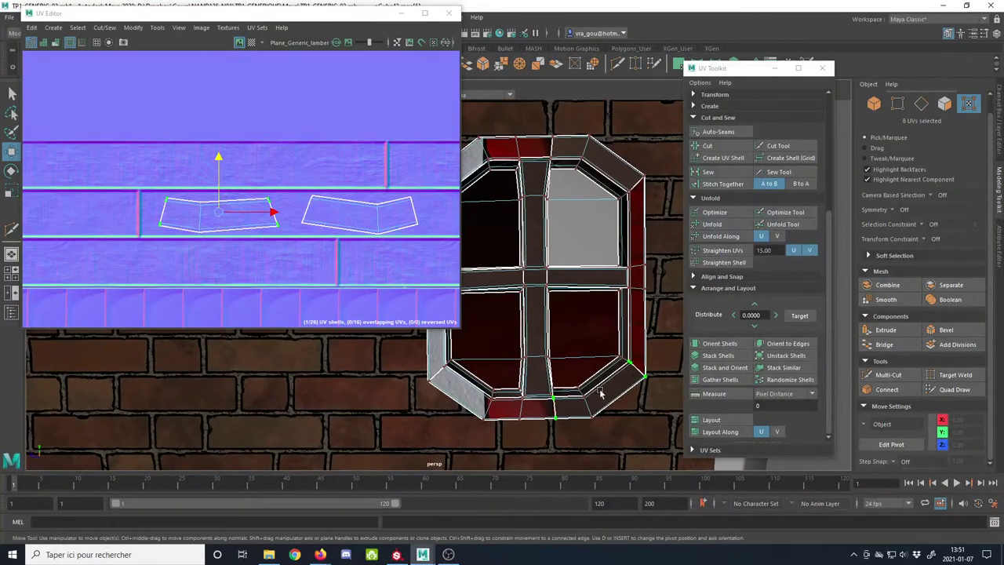
scroll(302, 250, down, 3)
alt+middle_drag(49, 175, 256, 132)
scroll(305, 271, down, 2)
alt+middle_drag(223, 268, 204, 215)
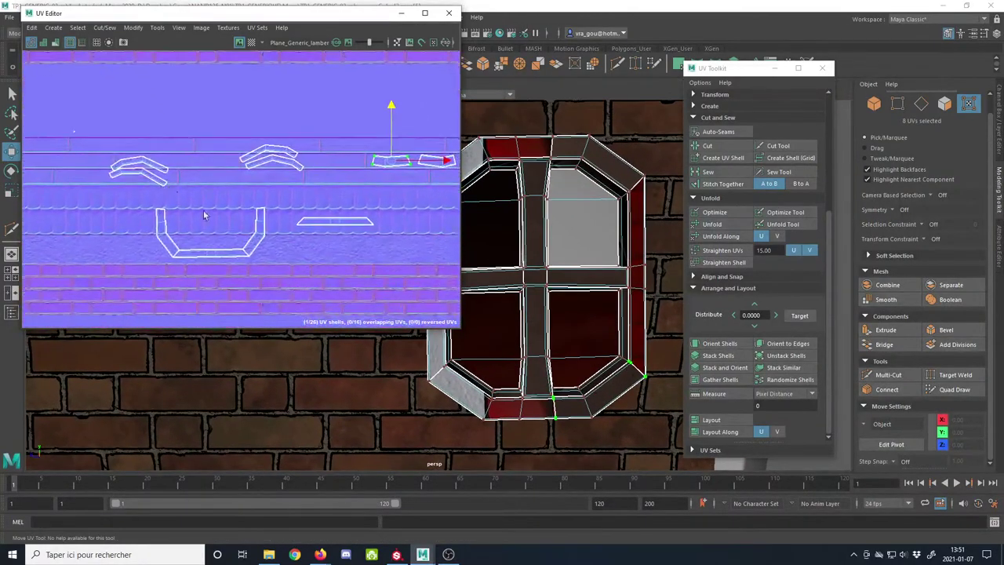
click(253, 234)
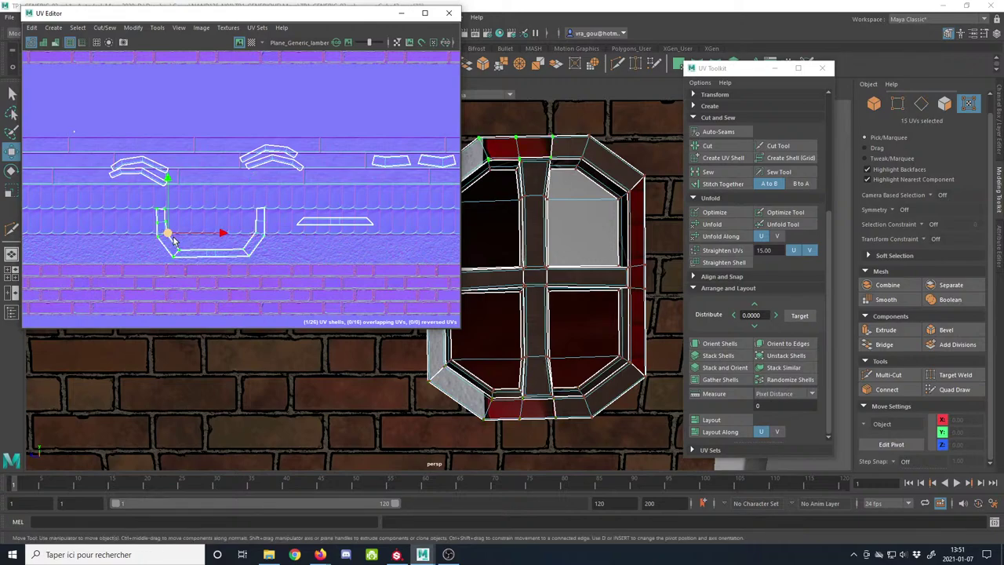
drag(172, 237, 173, 236)
key(ctrl+z)
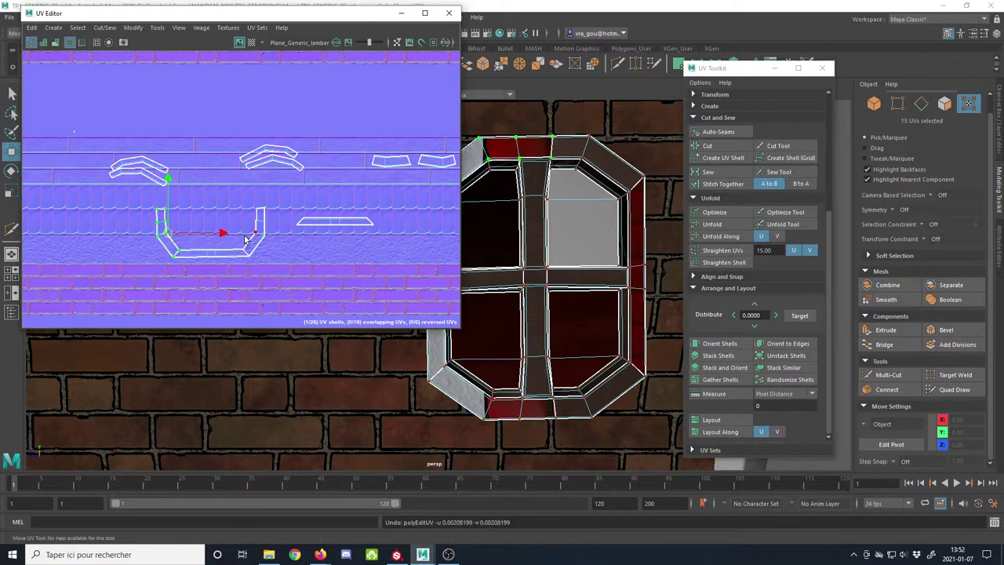
shift+double_click(254, 236)
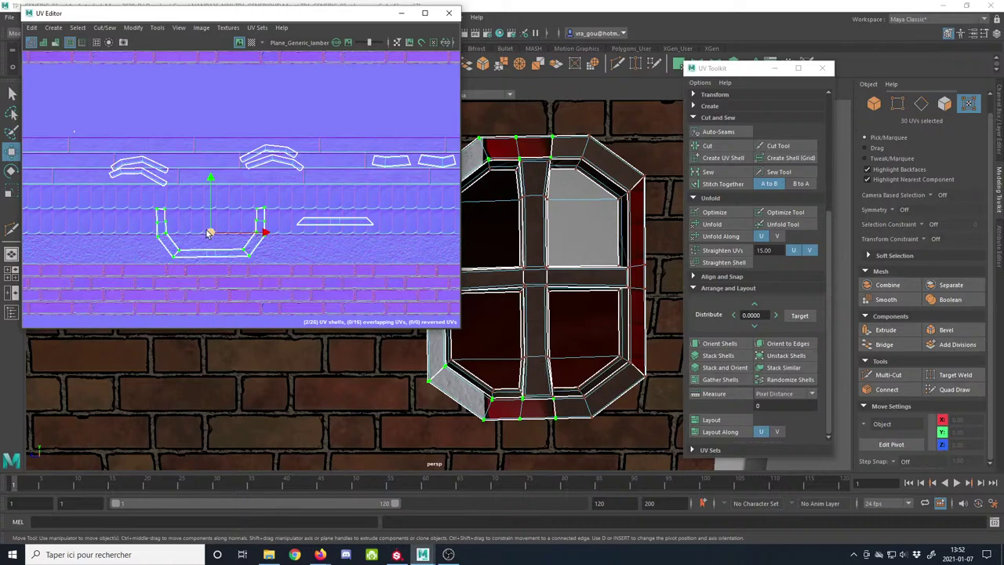
drag(210, 233, 406, 201)
alt+middle_drag(407, 201, 234, 225)
drag(235, 225, 414, 187)
alt+middle_drag(413, 187, 276, 216)
Step: Rotate the upper-left rim's shell to lie horizontally and place it on the wood plank next to the flattened strips
key(e)
drag(322, 195, 275, 167)
key(w)
drag(269, 213, 240, 169)
Step: Rotate the lower-left rim's shell to lie horizontally and move it onto the same wood plank
click(258, 131)
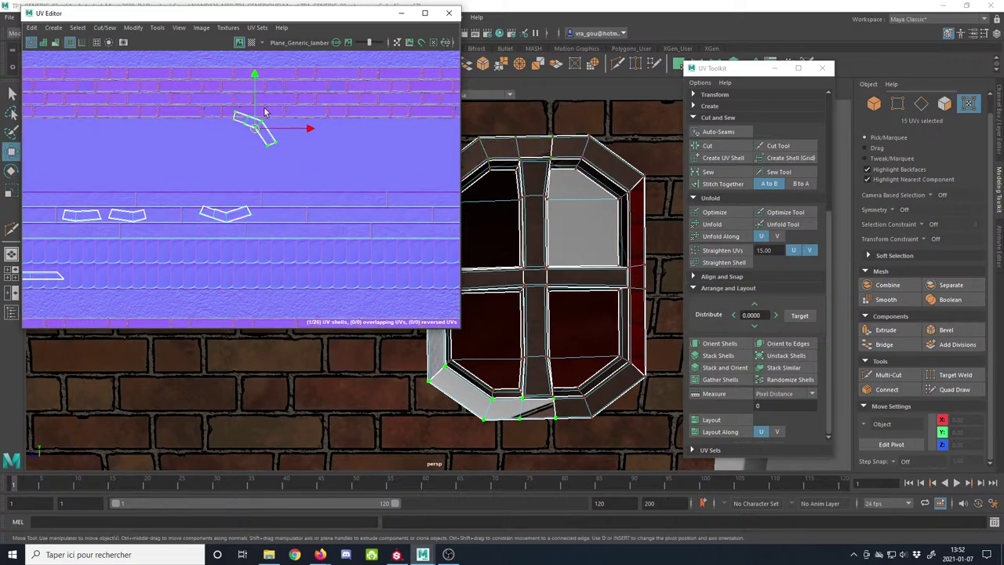
key(e)
drag(294, 99, 252, 186)
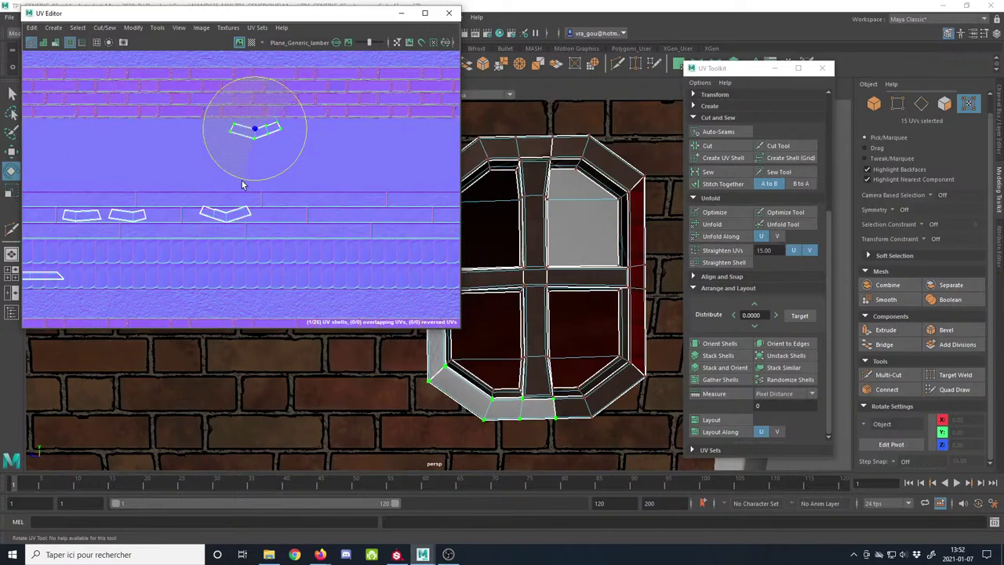
key(w)
drag(255, 132, 342, 217)
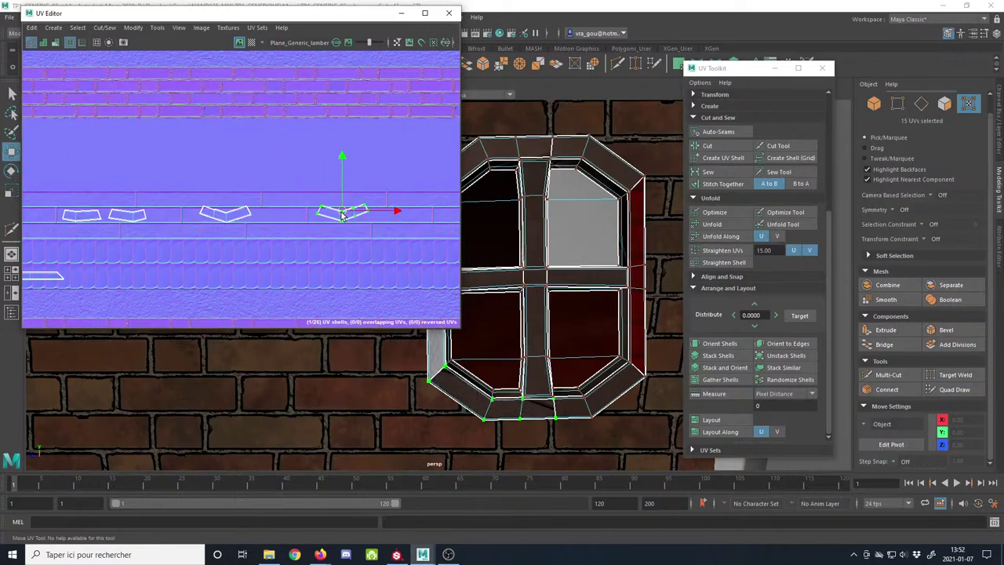
Step: Lower the upper-left rim's shell within the plank, then raise its bend UVs and adjust the neighbouring dividing edge to flatten it
key(f)
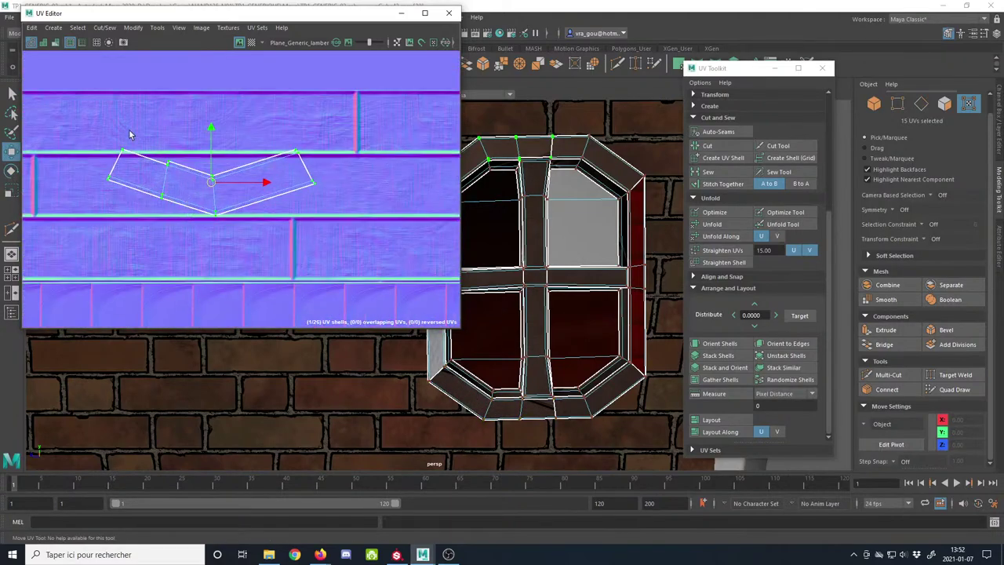
drag(206, 129, 209, 138)
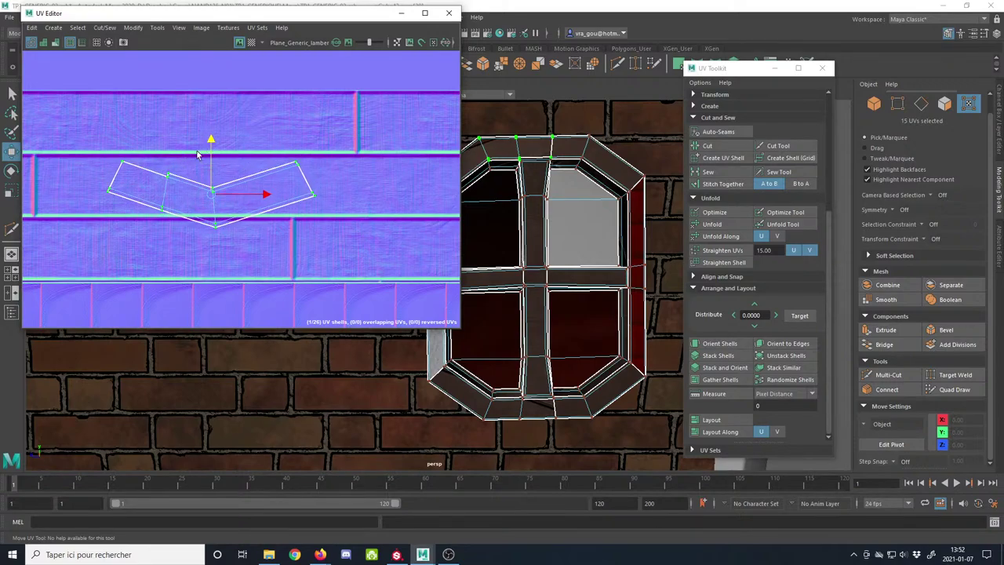
drag(227, 248, 227, 249)
drag(220, 165, 220, 145)
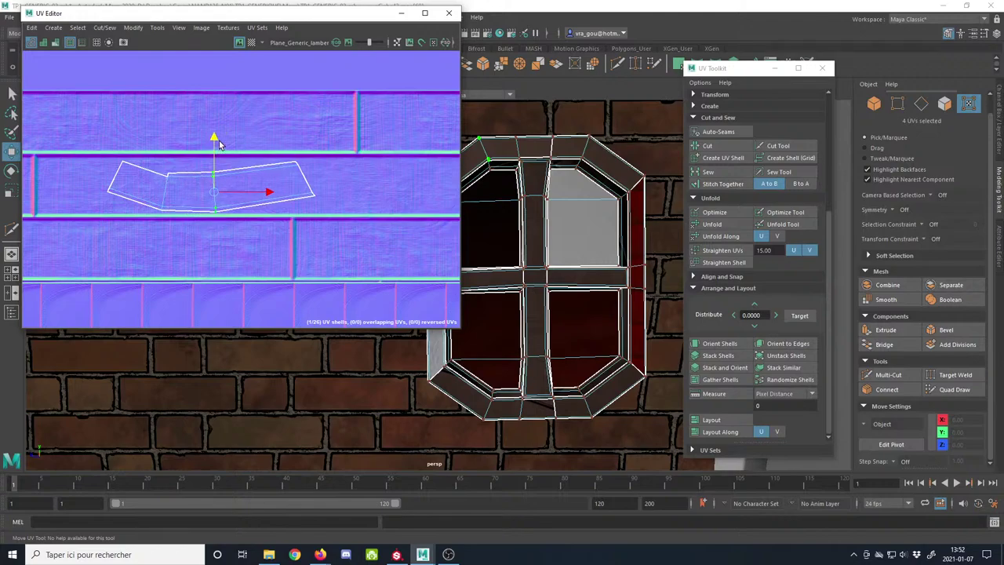
drag(148, 151, 186, 244)
Step: Reposition the lower-left rim's shell vertically, then raise its bend UVs and neighbouring dividing edge to flatten it within the wood plank
alt+middle_drag(343, 260, 91, 259)
alt+right_drag(307, 250, 235, 221)
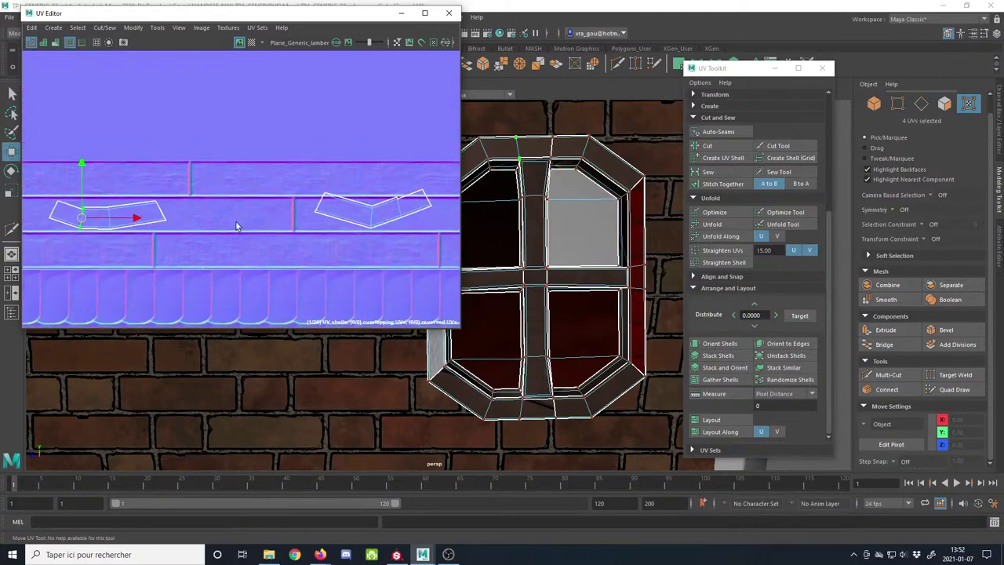
alt+middle_drag(278, 224, 130, 218)
drag(143, 149, 339, 257)
alt+right_drag(244, 219, 302, 240)
drag(204, 122, 205, 147)
drag(210, 258, 210, 257)
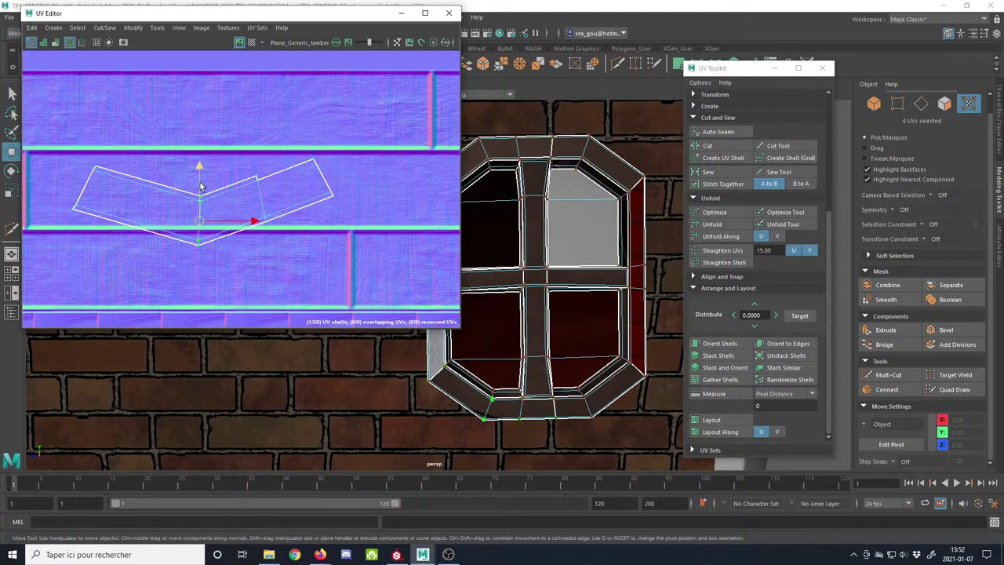
drag(199, 168, 276, 223)
scroll(251, 157, down, 6)
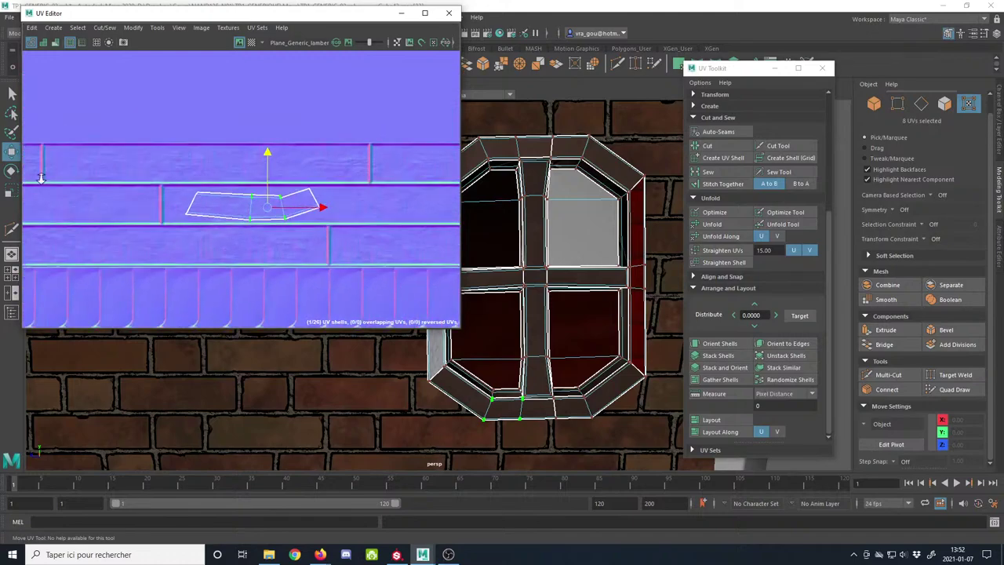
Step: Select the remaining bent shells in turn and check in the 3D view which inner frame edges they belong to
alt+middle_drag(254, 173, 336, 143)
alt+middle_drag(218, 178, 281, 171)
scroll(170, 190, down, 1)
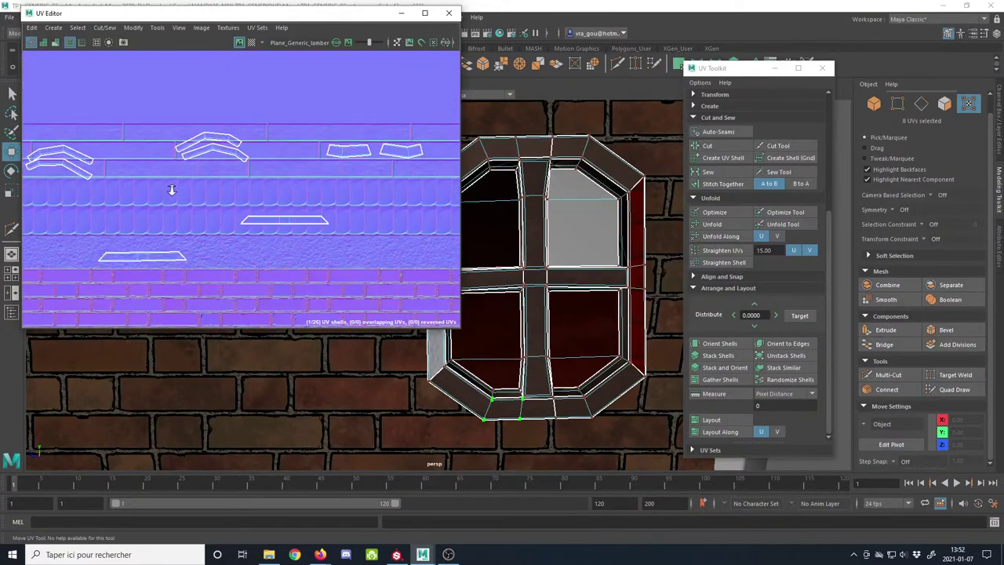
alt+middle_drag(170, 190, 215, 185)
scroll(167, 178, down, 2)
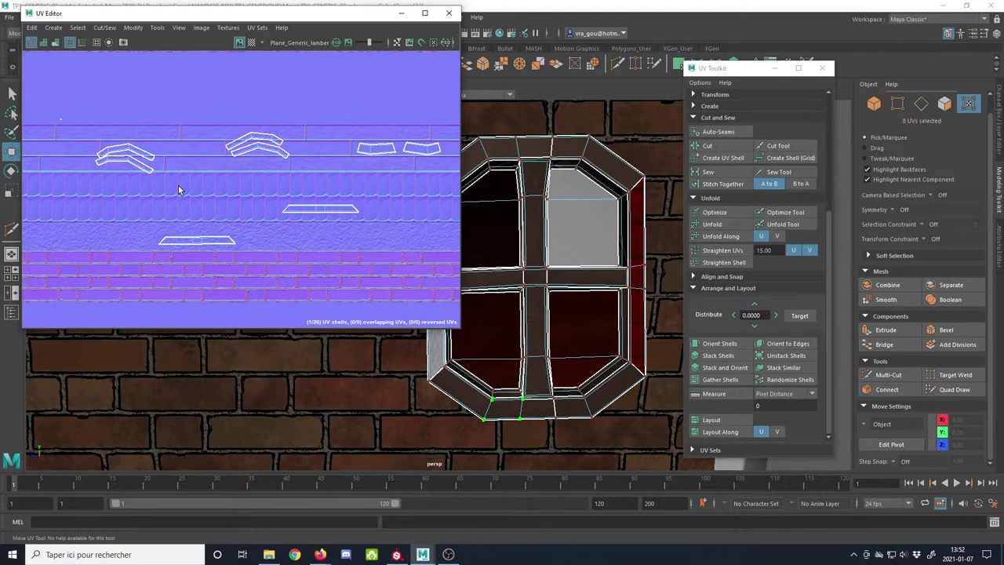
drag(193, 192, 193, 192)
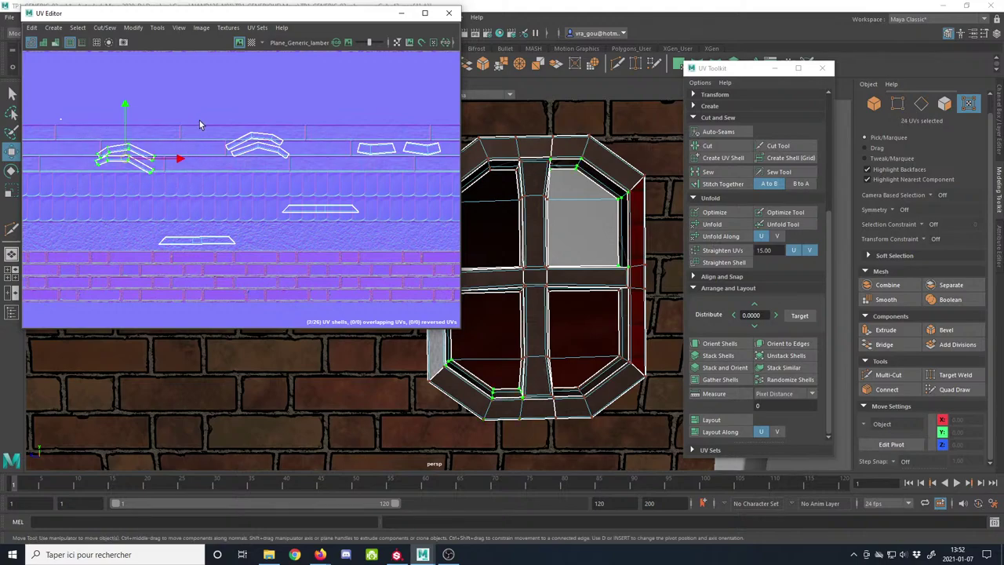
shift+drag(200, 121, 318, 185)
scroll(188, 173, down, 3)
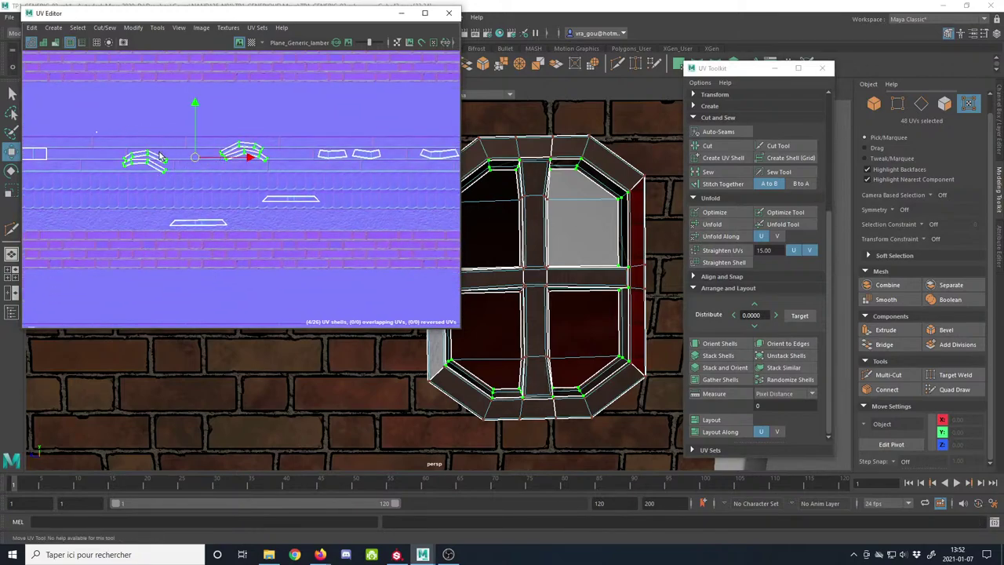
drag(123, 151, 186, 199)
alt+middle_drag(264, 208, 371, 220)
alt+middle_drag(531, 259, 603, 271)
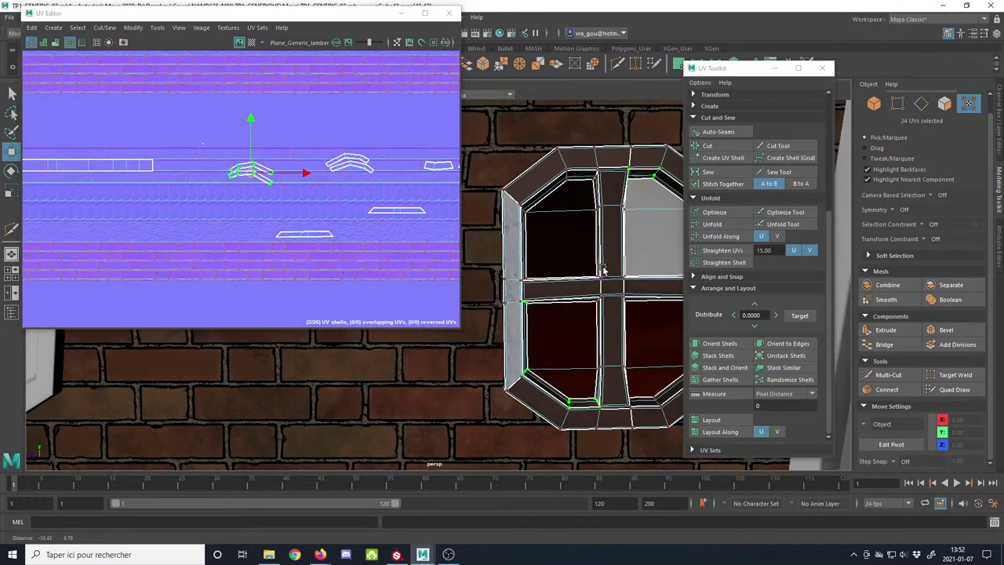
scroll(536, 259, down, 2)
alt+drag(534, 259, 535, 317)
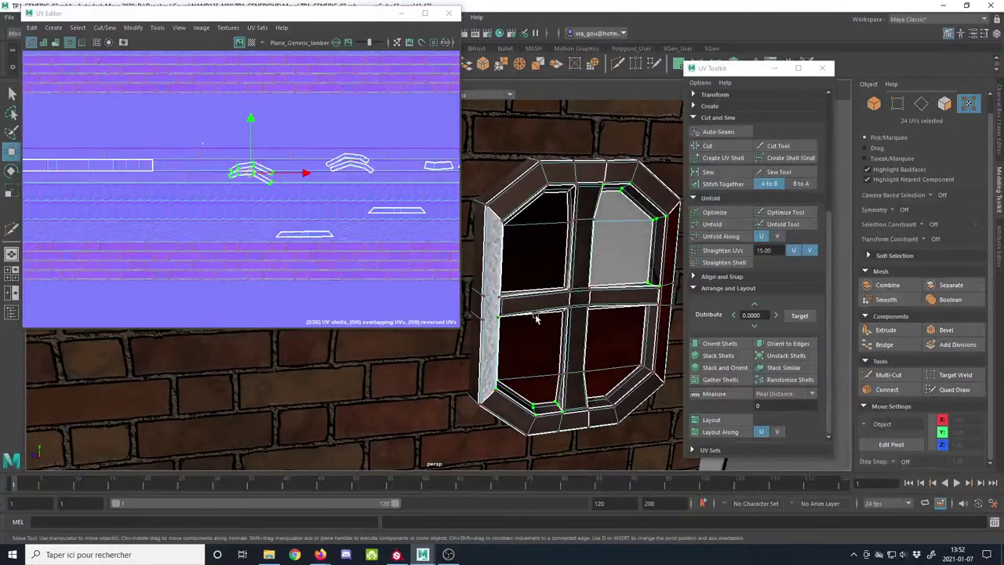
Step: Move the straight UV shells of the frame's right and left vertical sides from the tile and plaster areas onto the lowest wood plank
click(946, 103)
click(496, 242)
drag(229, 220, 358, 256)
alt+middle_drag(358, 256, 270, 259)
drag(371, 274, 372, 273)
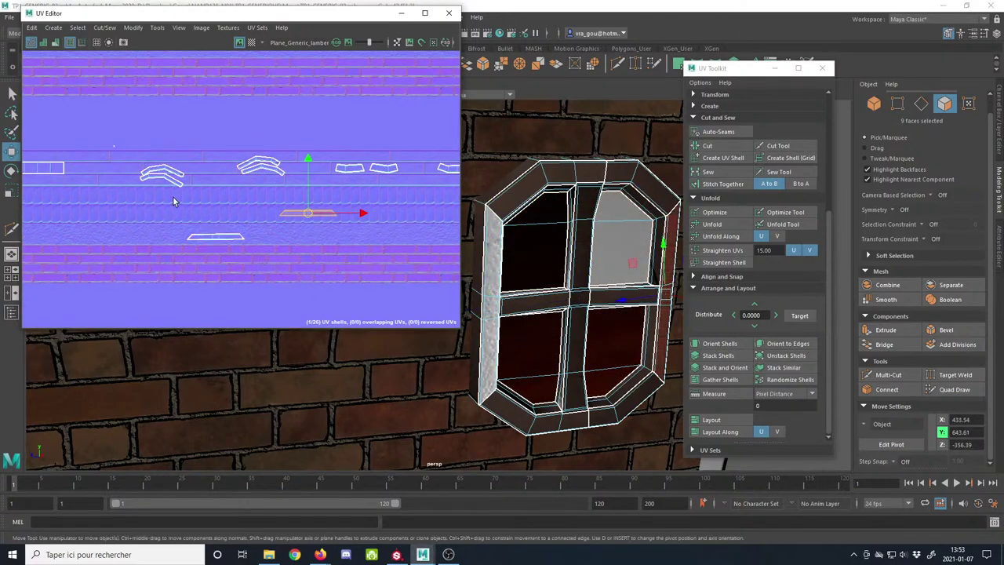
alt+middle_drag(378, 282, 228, 283)
drag(114, 226, 335, 195)
alt+middle_drag(333, 199, 278, 224)
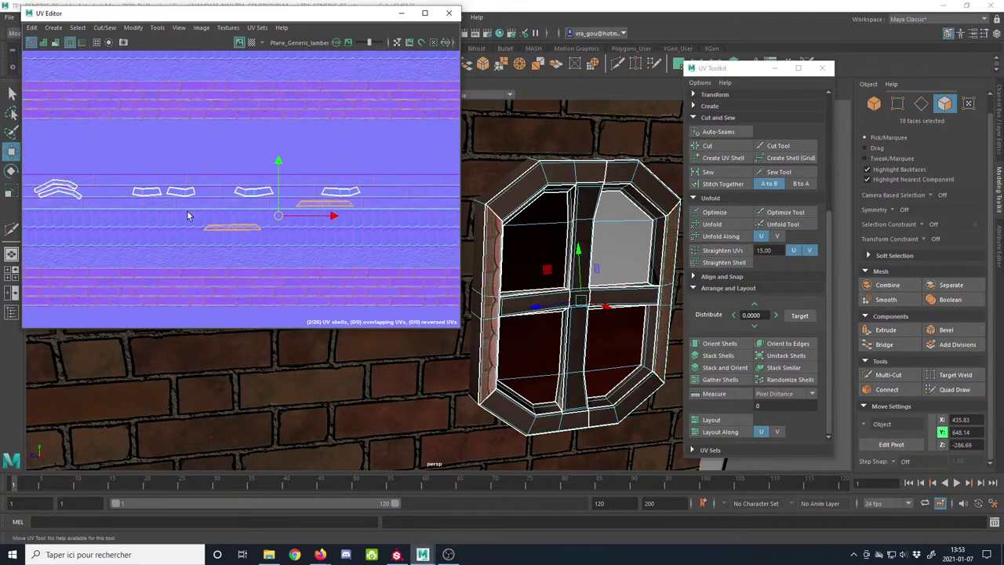
drag(188, 212, 293, 262)
drag(233, 227, 410, 204)
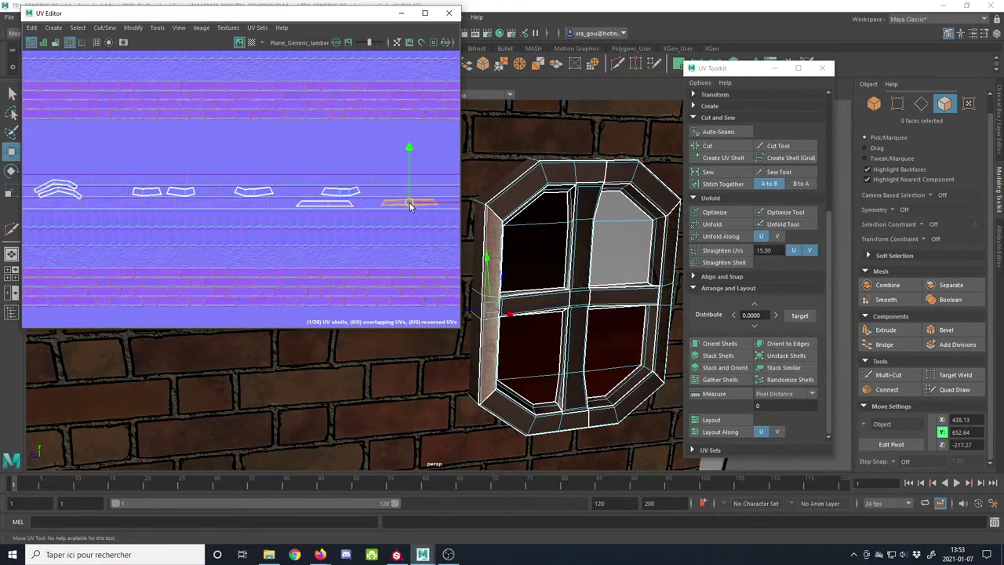
Step: Align the left vertical side's UV shell with the wood plank using Orient Shells
alt+middle_drag(410, 204, 274, 249)
scroll(264, 238, up, 5)
key(r)
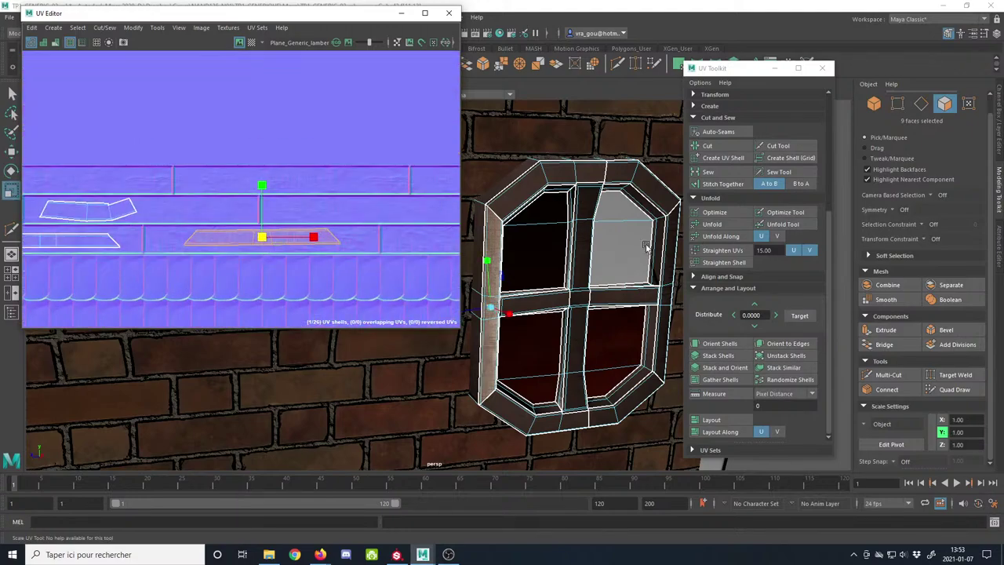
alt+middle_drag(205, 267, 268, 231)
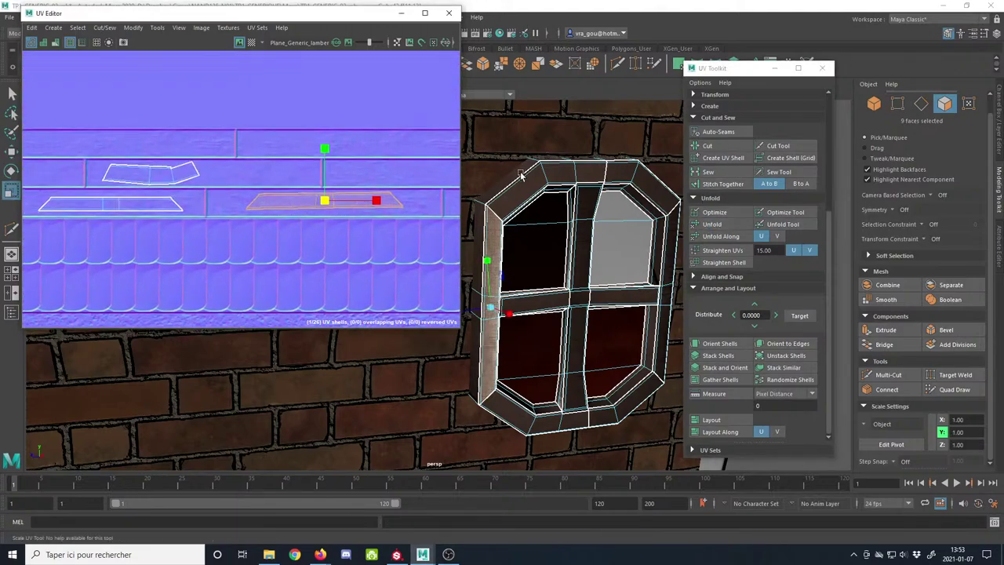
click(141, 211)
alt+middle_drag(130, 239, 233, 240)
key(w)
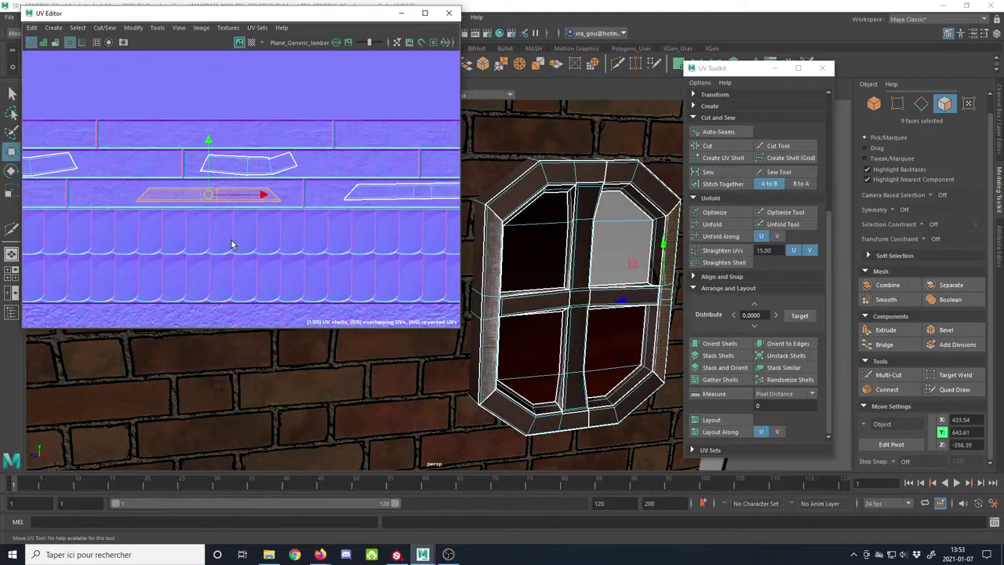
scroll(207, 179, down, 2)
alt+middle_drag(169, 173, 127, 177)
click(347, 207)
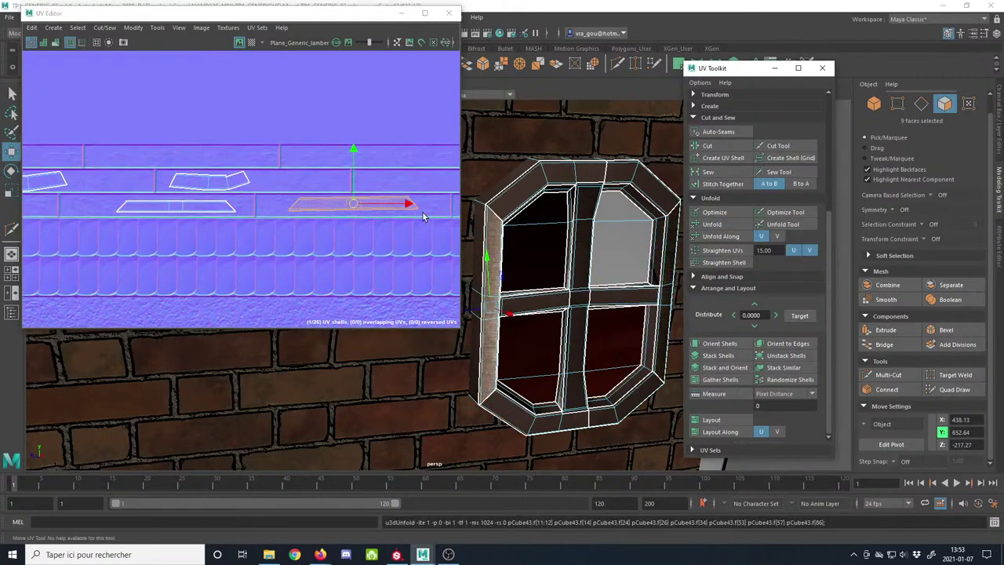
alt+middle_drag(386, 212, 328, 219)
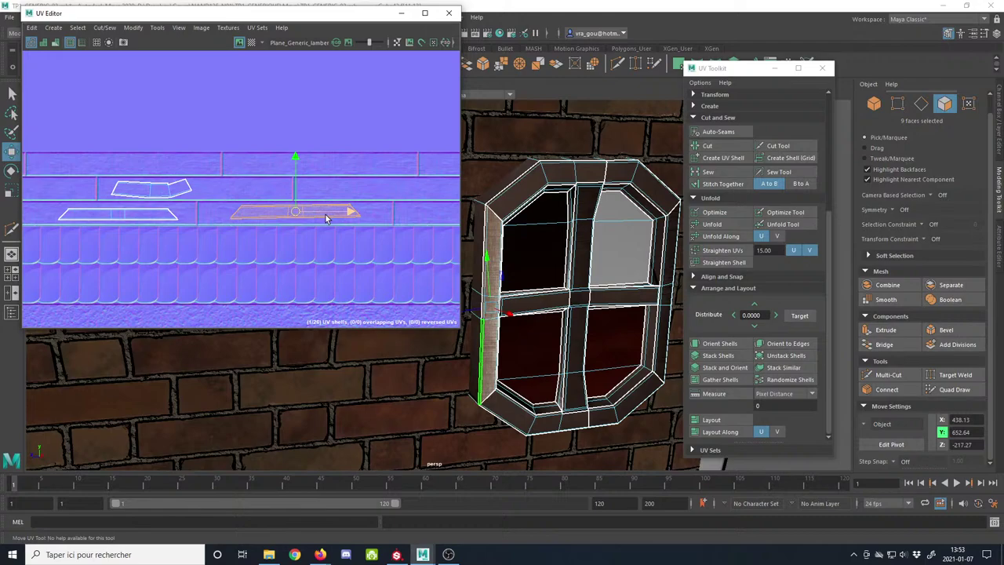
click(720, 343)
Step: Scale up the UV shells of both vertical sides and keep them within the lowest wood plank
click(140, 219)
alt+middle_drag(147, 220, 213, 223)
mouse_move(182, 216)
mouse_down()
mouse_move(159, 216)
mouse_move(166, 220)
mouse_up()
key(r)
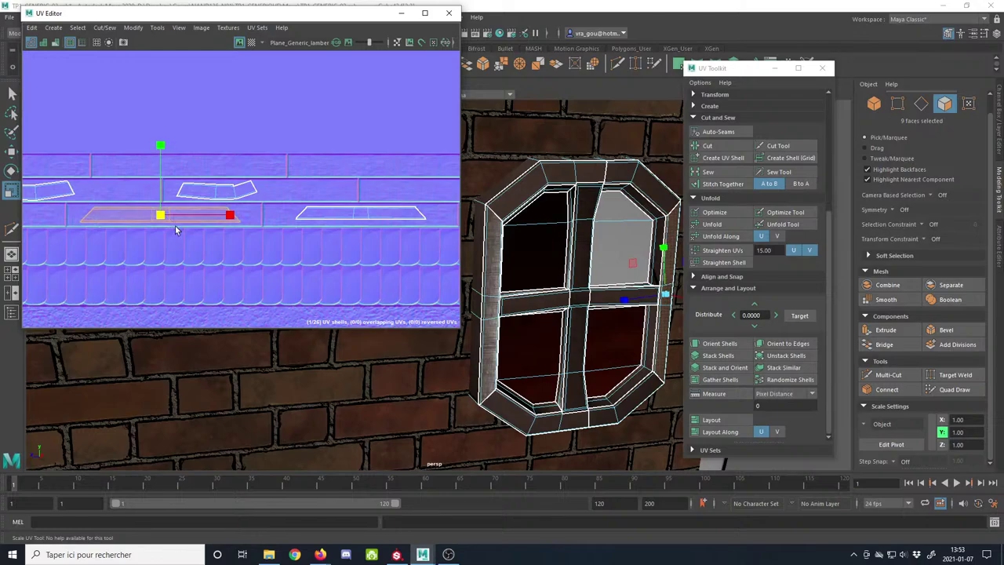
click(346, 219)
mouse_move(359, 214)
mouse_down()
mouse_move(376, 217)
mouse_move(359, 216)
mouse_up()
key(w)
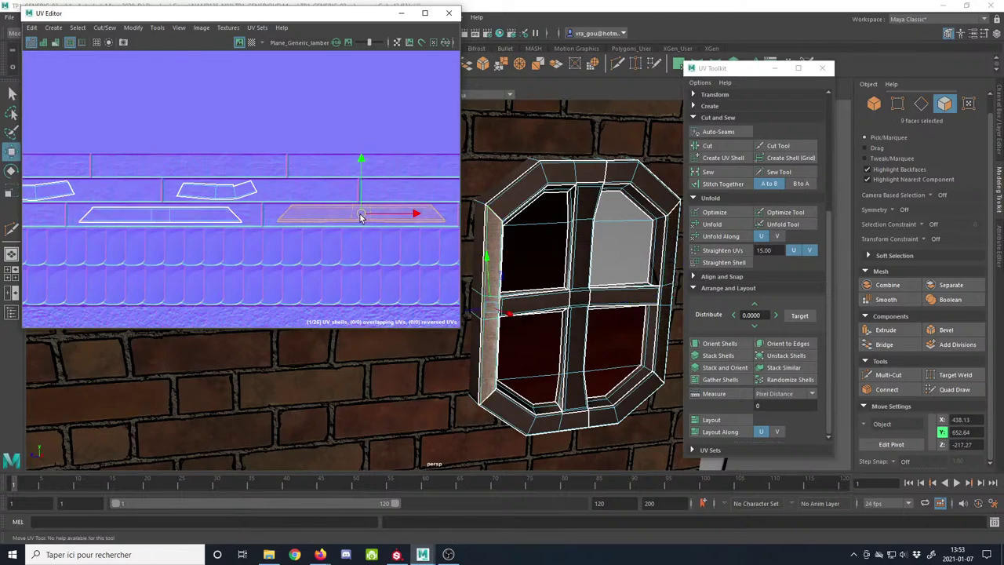
Step: Rotate both vertical sides' UV shells about half a turn and level the right side's shell with Orient Shells
scroll(510, 274, up, 4)
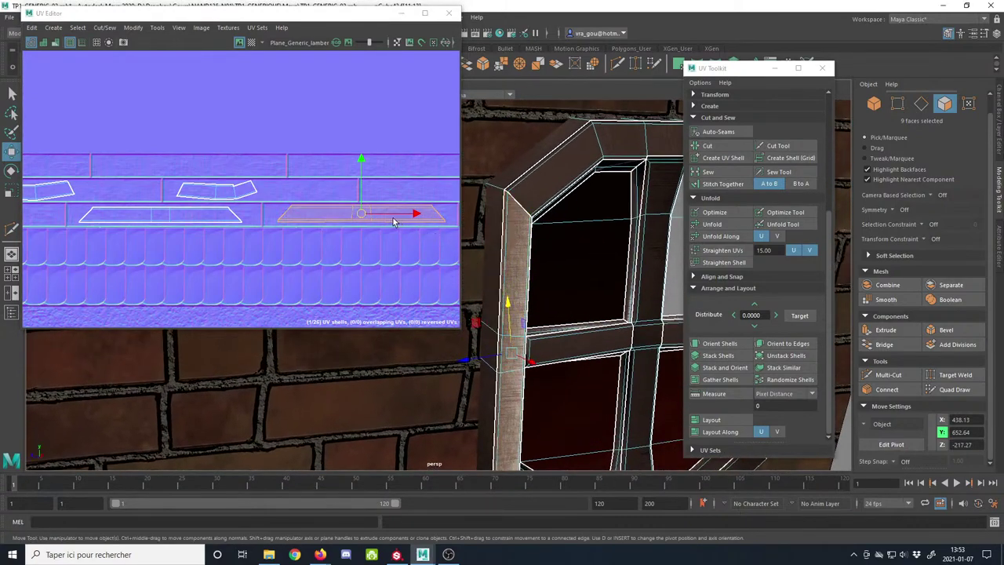
key(e)
drag(399, 183, 310, 261)
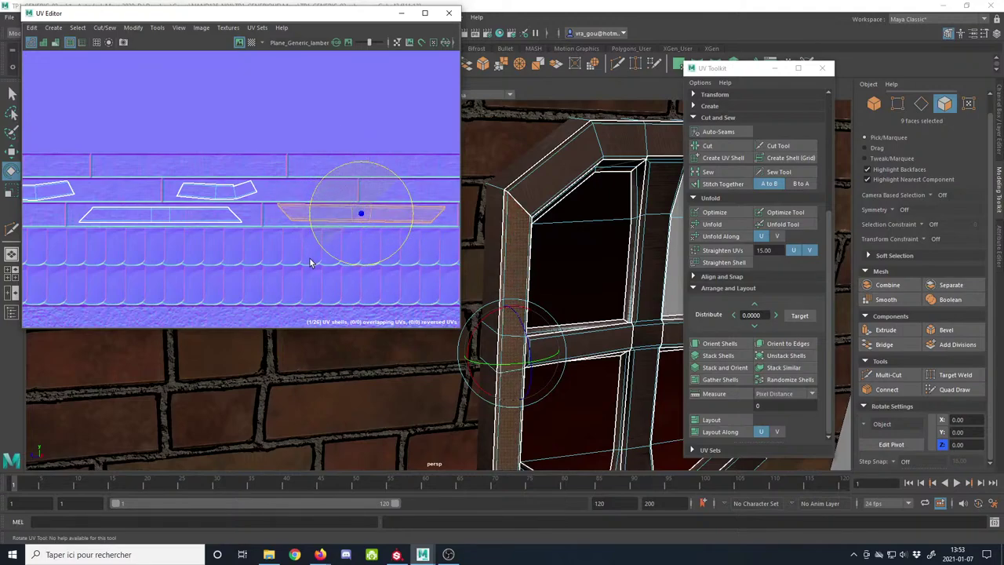
click(180, 212)
drag(206, 212, 135, 228)
click(721, 344)
Step: Inspect the wood texture on the frame's vertical sides and its upper-left and bottom corners in the 3D view
alt+middle_drag(328, 252, 140, 219)
alt+right_drag(140, 220, 353, 315)
alt+right_drag(613, 314, 550, 304)
alt+drag(549, 303, 516, 266)
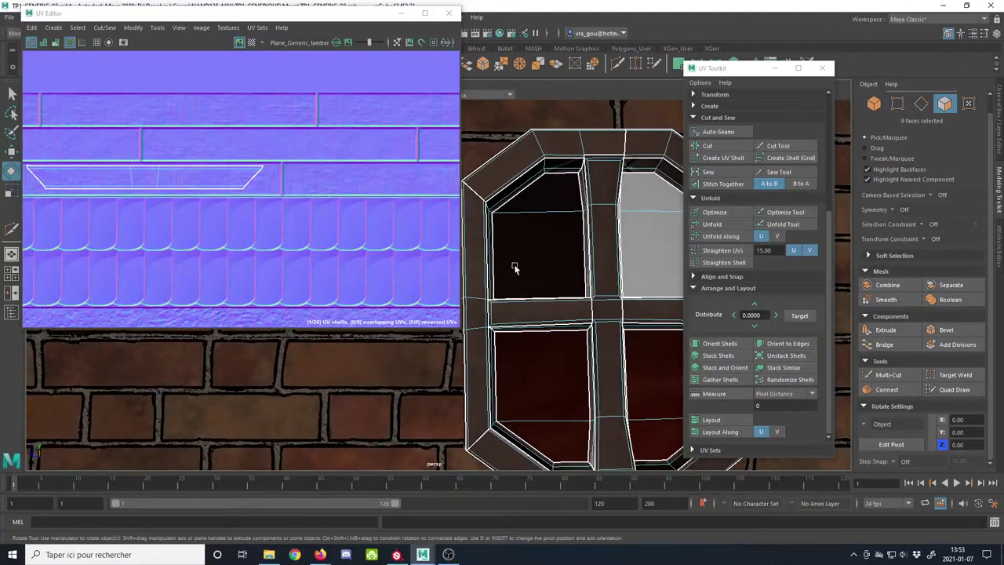
alt+right_drag(516, 266, 542, 309)
alt+middle_drag(542, 309, 524, 318)
scroll(525, 317, down, 6)
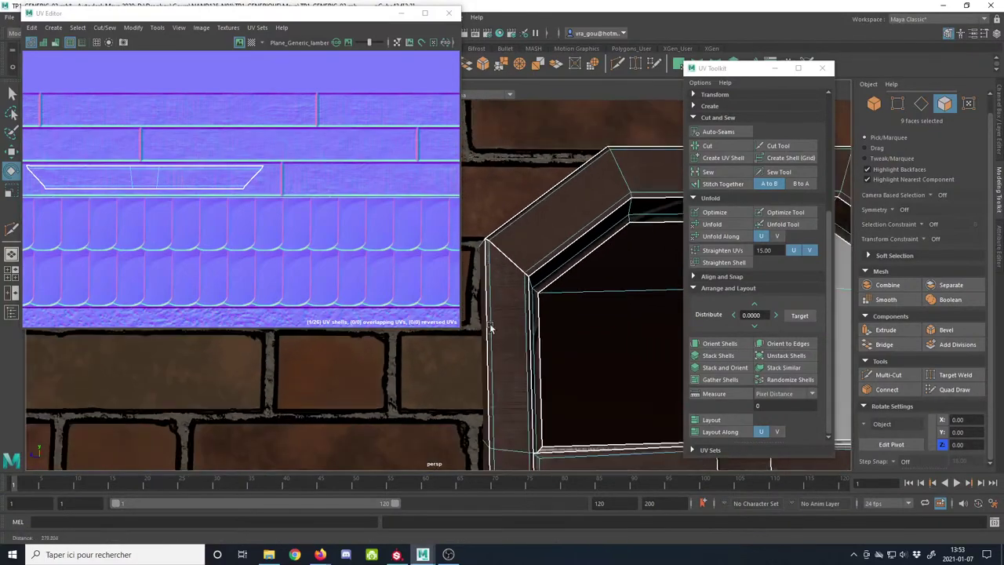
scroll(533, 384, up, 4)
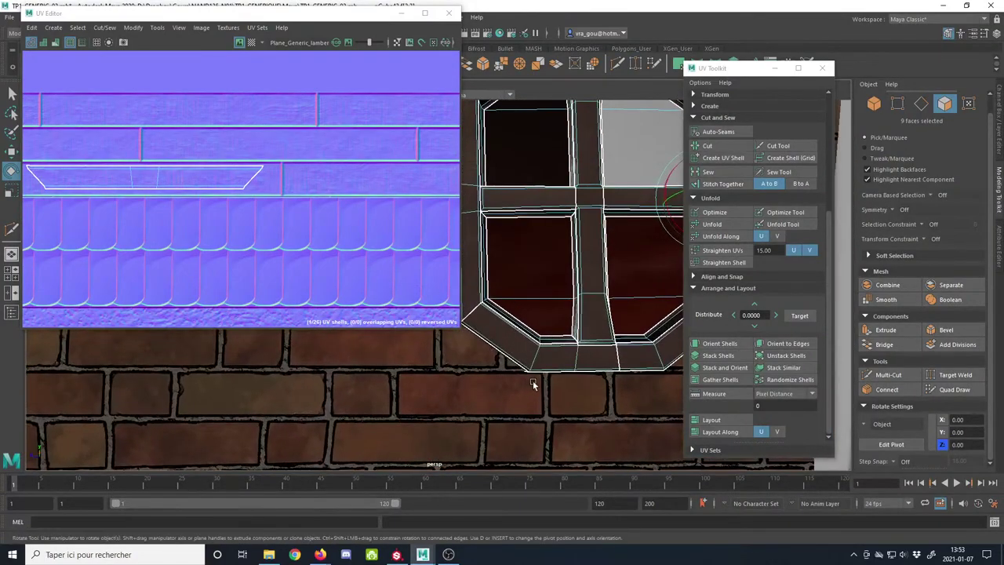
scroll(540, 351, down, 2)
mouse_move(540, 351)
alt+mouse_down()
mouse_move(535, 334)
mouse_move(524, 338)
mouse_move(542, 344)
alt+mouse_up()
scroll(291, 268, down, 4)
Step: Select the bent shell of the upper-right inner edge and move it onto the middle wood plank, away from its overlapping neighbour
alt+middle_drag(62, 194, 290, 188)
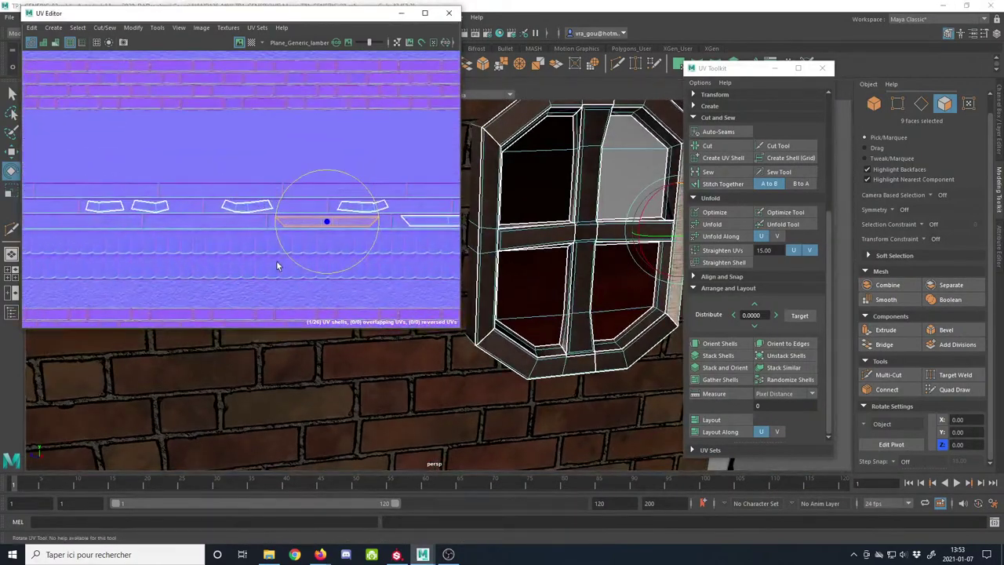
scroll(276, 266, down, 3)
alt+middle_drag(151, 238, 223, 243)
scroll(217, 218, up, 8)
click(218, 175)
double_click(218, 174)
key(w)
drag(147, 204, 222, 202)
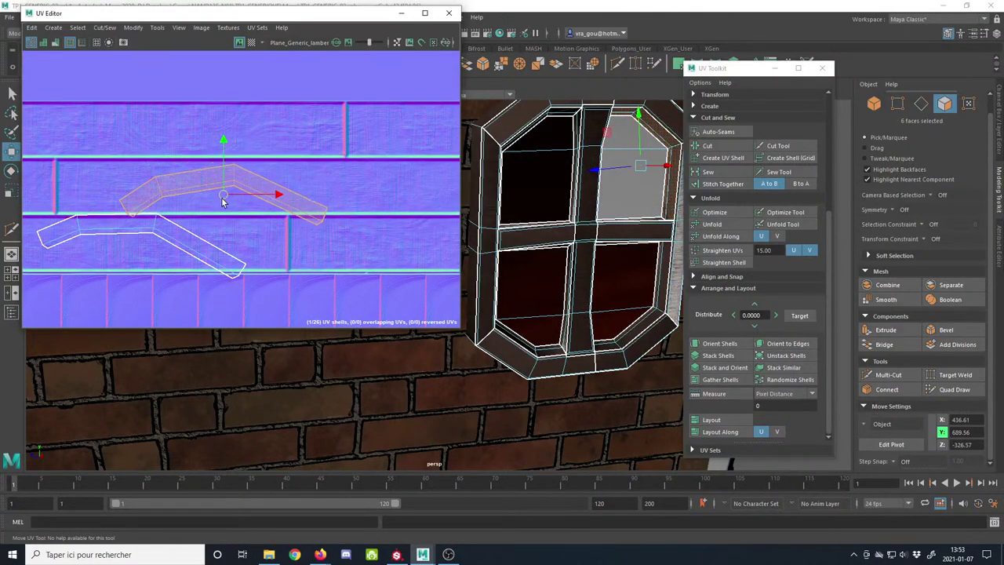
Step: Raise the UVs at both ends of the upper-right inner edge's shell so they lie inside the middle plank
click(969, 103)
drag(408, 159, 269, 255)
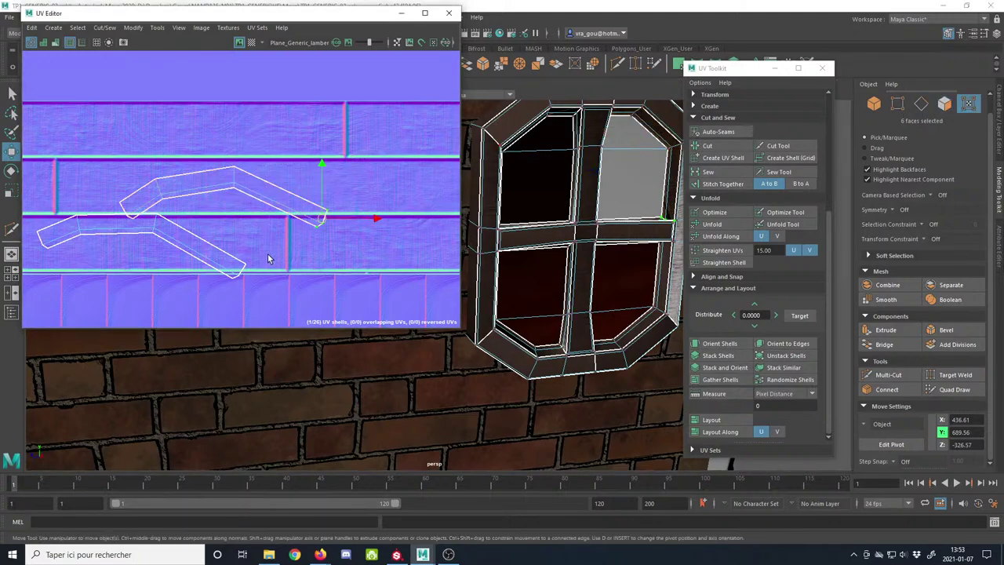
drag(321, 186, 321, 166)
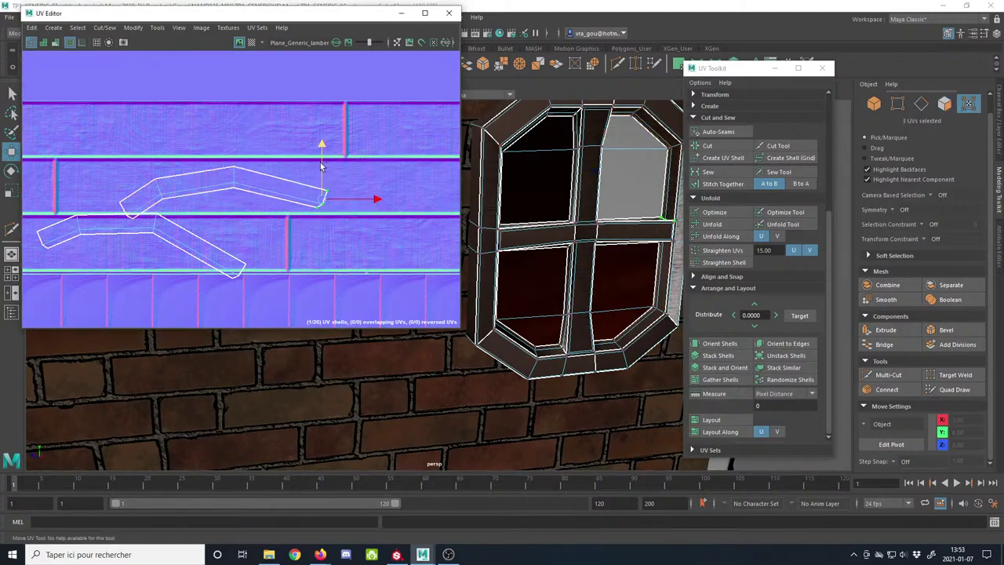
click(122, 215)
drag(126, 170, 125, 163)
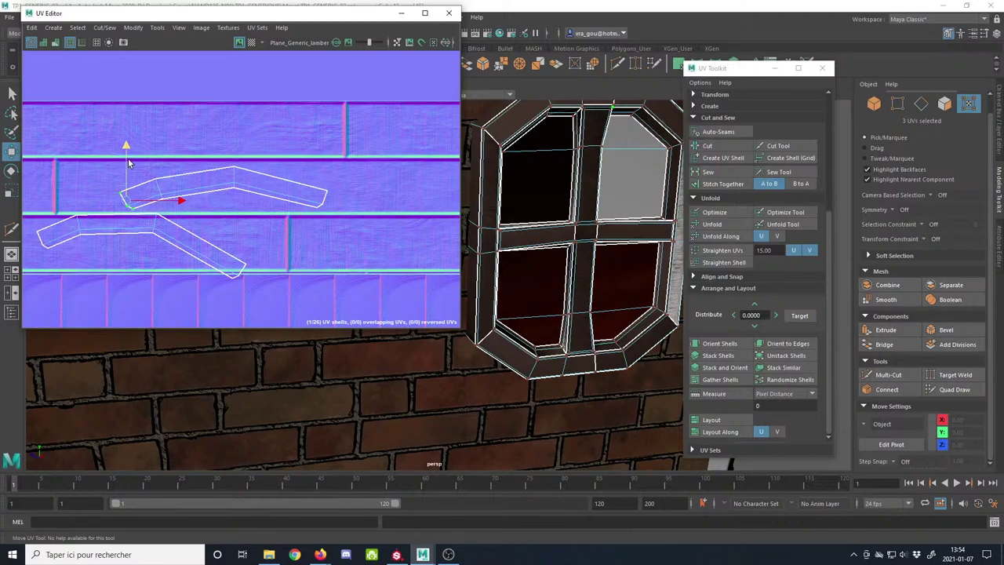
Step: Raise the left bend UVs of the upper-right inner edge's shell, leaving the neighbouring shell's UV out of the selection
drag(171, 205, 171, 219)
drag(162, 162, 162, 152)
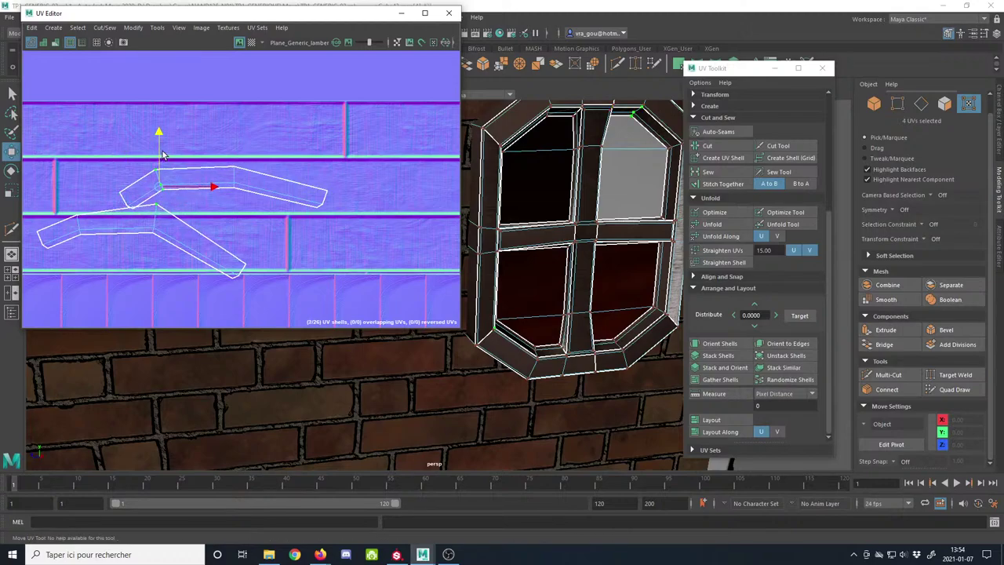
key(ctrl+z)
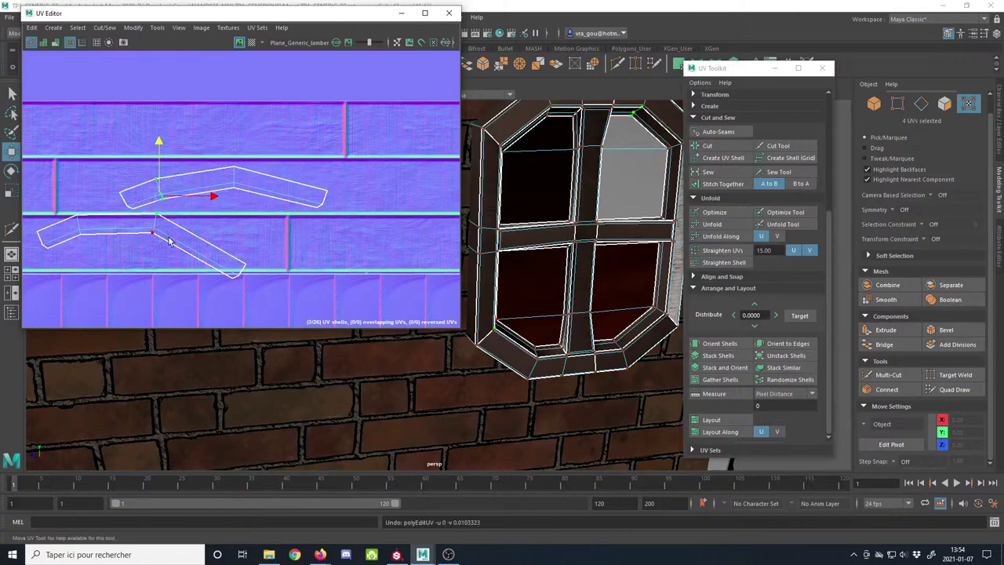
ctrl+drag(150, 208, 149, 207)
drag(160, 155, 160, 146)
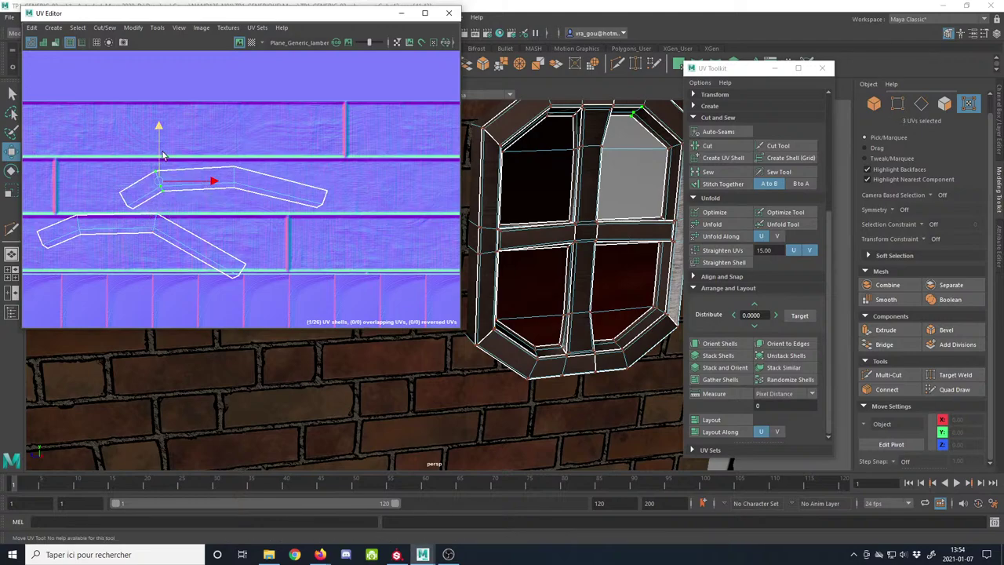
Step: Position the lower-left inner edge's bent shell on the lowest wood plank and raise its drooping end UVs inside the plank
scroll(128, 191, down, 3)
alt+middle_drag(128, 191, 148, 165)
double_click(206, 193)
drag(199, 174, 200, 182)
drag(275, 198, 246, 228)
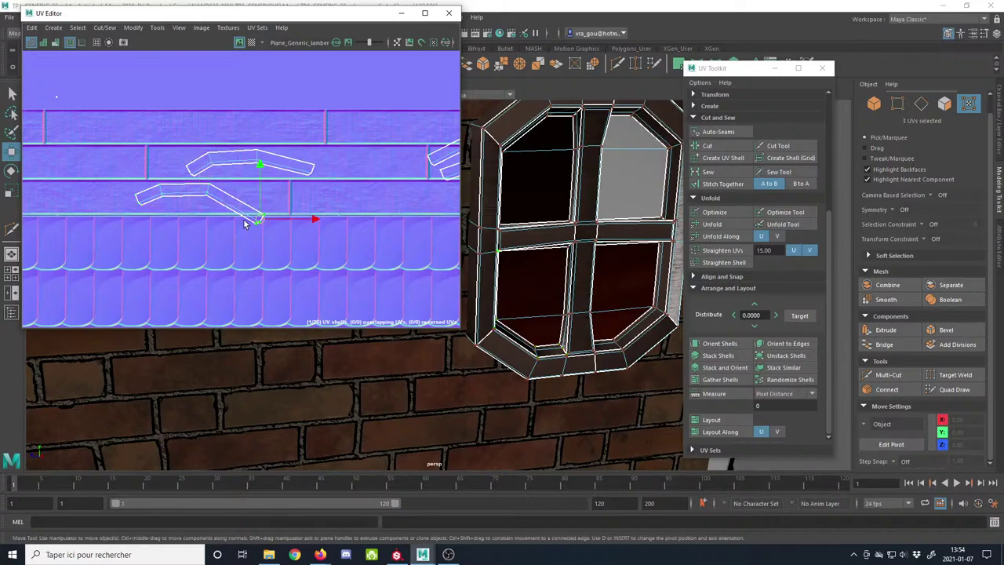
scroll(246, 221, up, 3)
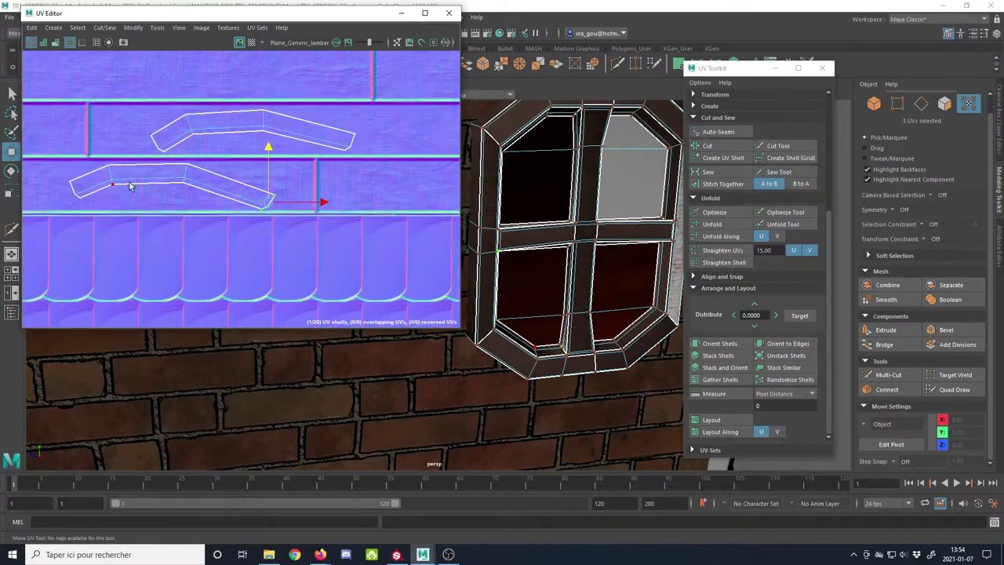
alt+middle_drag(135, 181, 249, 188)
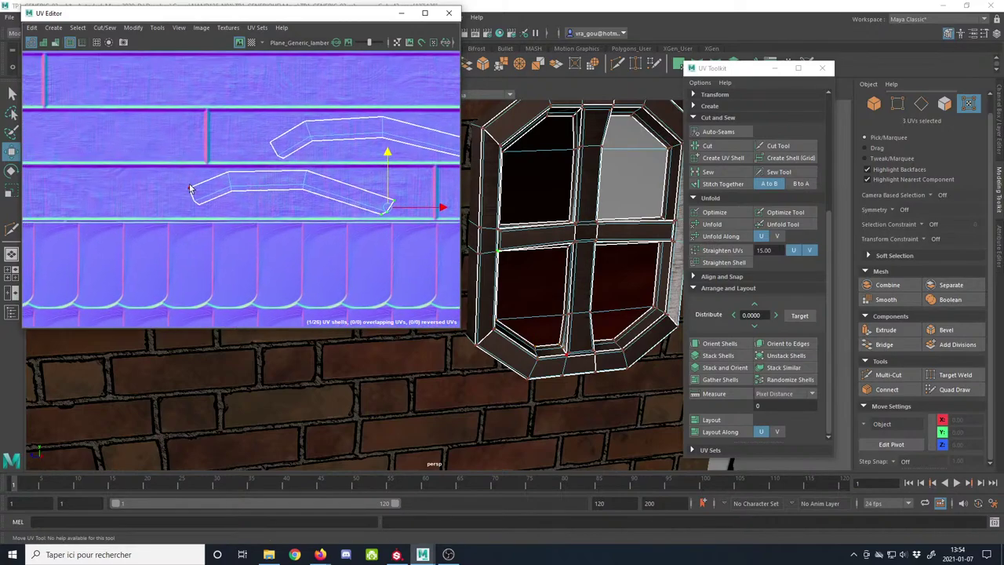
Step: Select the two remaining bent inner-edge shells and shift them together so the upper-left edge's shell sits mostly on the top wood plank
alt+right_drag(333, 231, 131, 178)
alt+middle_drag(428, 236, 235, 208)
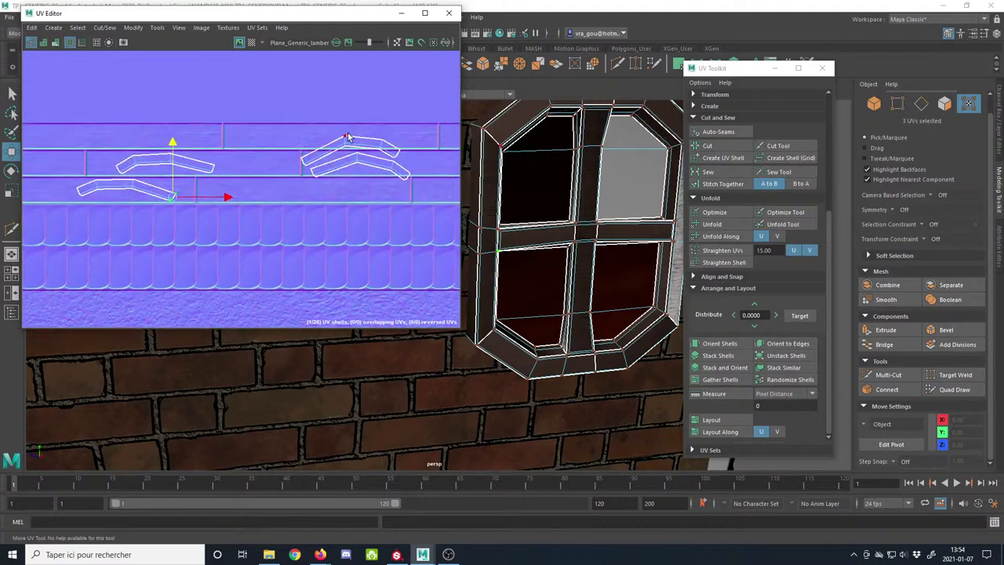
drag(439, 217, 293, 126)
drag(355, 159, 343, 150)
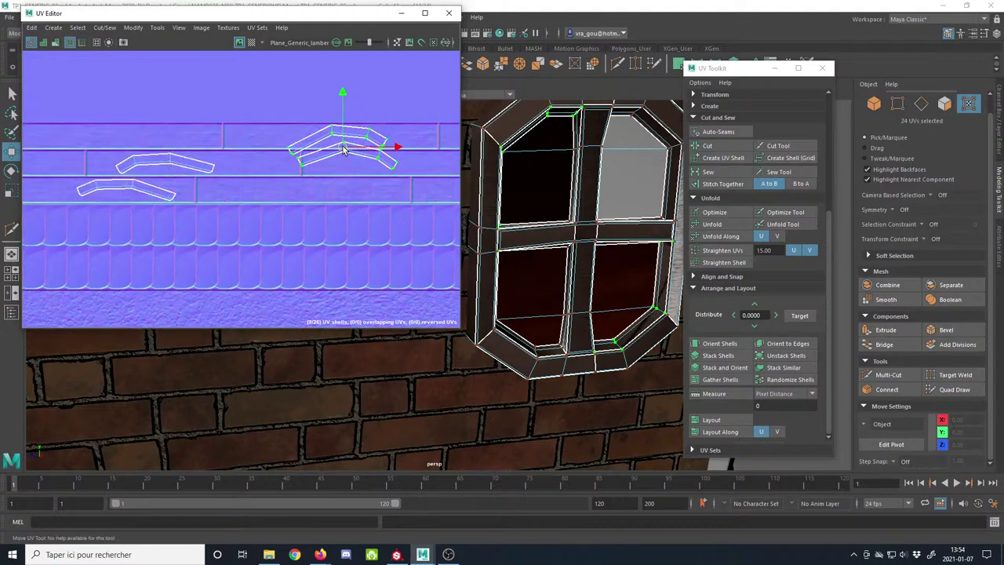
Step: Raise the right bend UVs and the left end UVs of the upper-left inner edge's shell inside the top plank
scroll(365, 130, up, 5)
drag(402, 102, 338, 176)
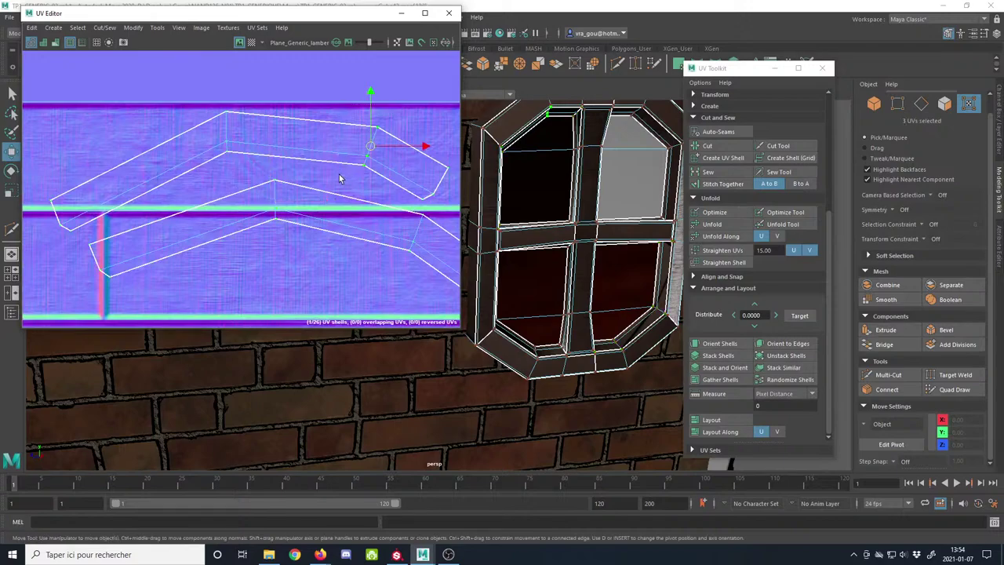
drag(371, 112, 372, 100)
alt+middle_drag(397, 163, 319, 143)
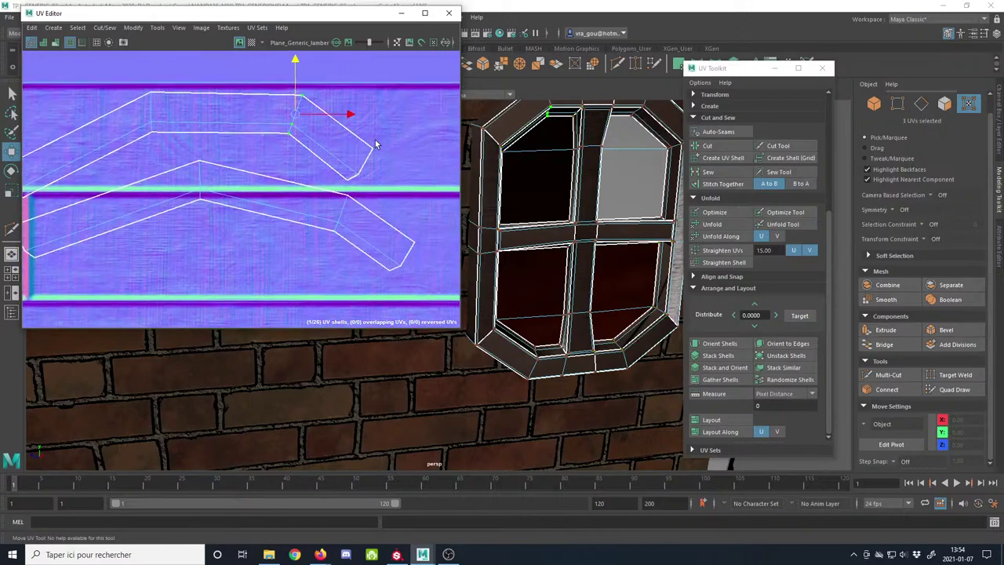
alt+middle_drag(112, 170, 325, 176)
drag(153, 167, 211, 234)
drag(197, 154, 197, 115)
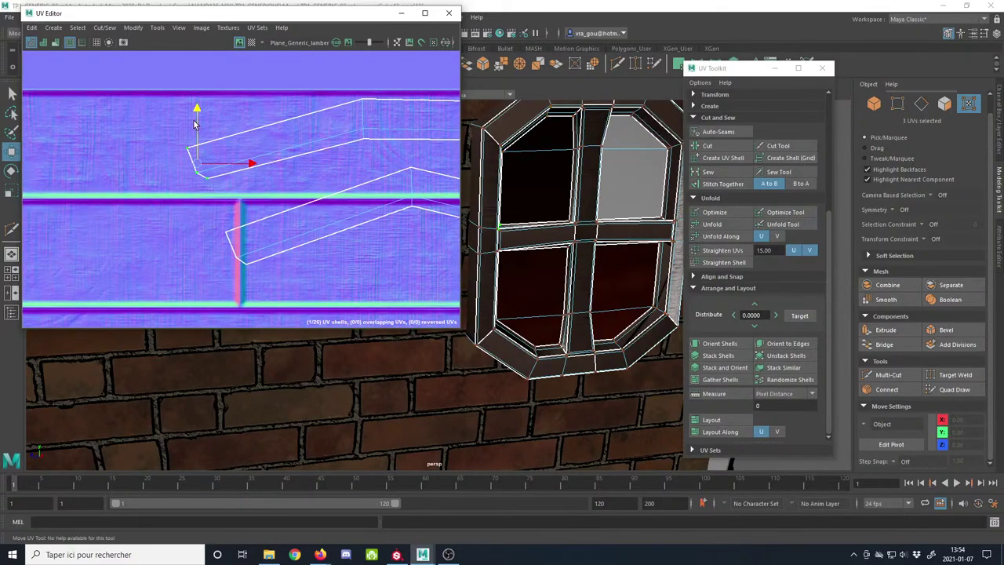
alt+middle_drag(322, 211, 170, 178)
Step: Position the lower-right inner edge's bent shell on the middle plank and raise its right bend and both end UVs inside the plank
double_click(256, 133)
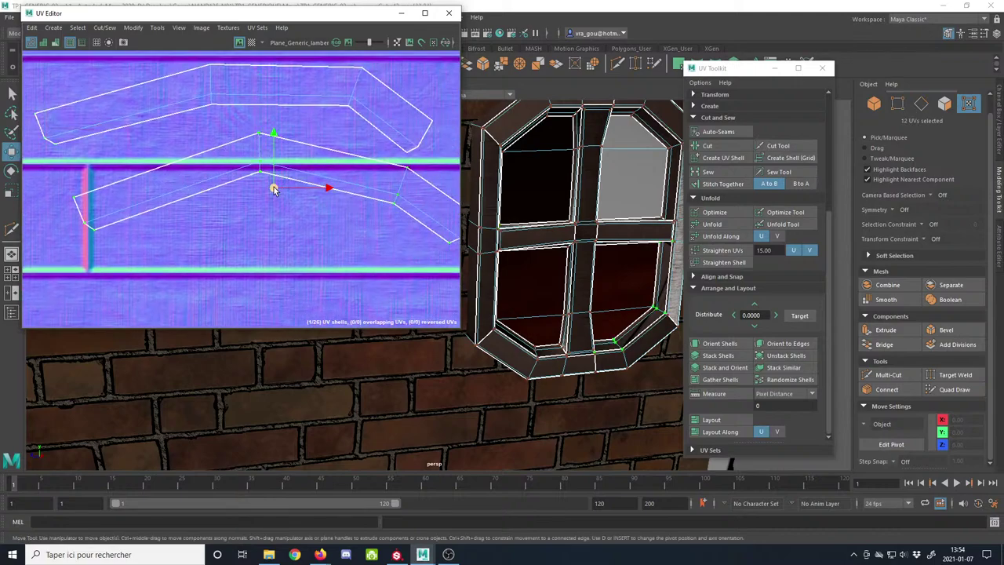
drag(274, 189, 322, 231)
alt+middle_drag(439, 245, 308, 214)
drag(328, 172, 314, 135)
drag(375, 214, 381, 171)
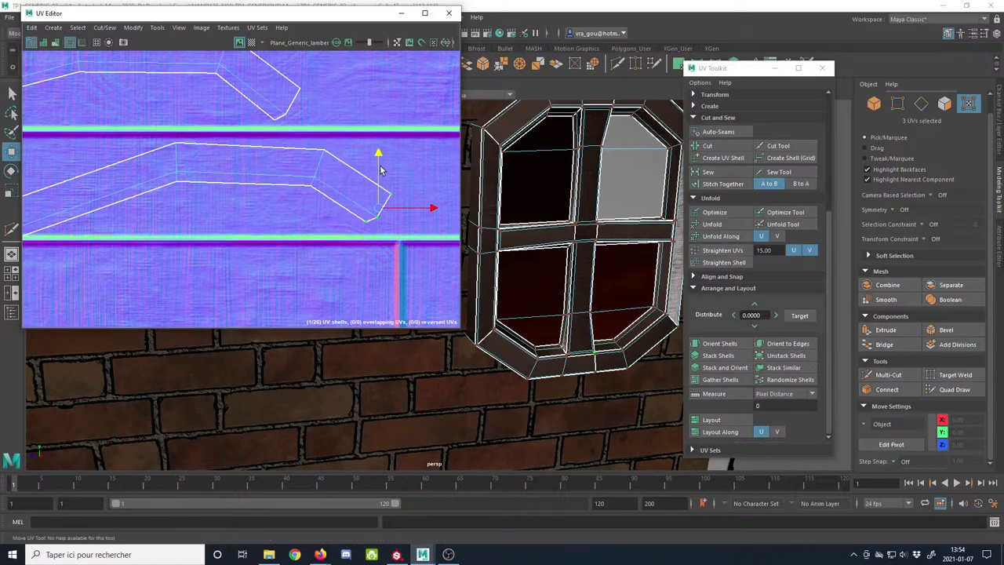
drag(380, 206, 391, 210)
alt+middle_drag(199, 207, 407, 206)
drag(180, 201, 258, 258)
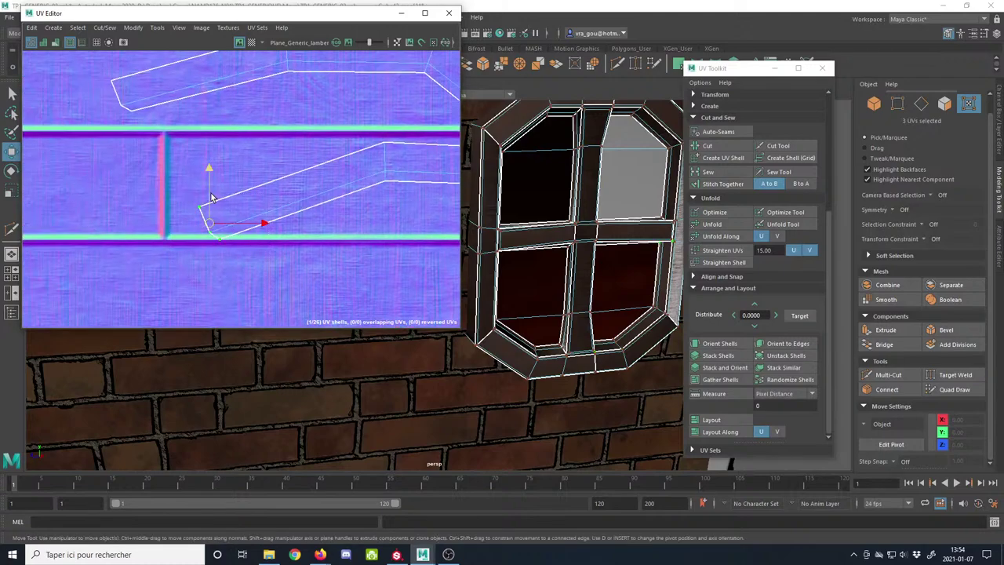
drag(211, 193, 209, 171)
Step: Select the faces of the window's upper-right pane and locate their small UV shell on the texture
alt+drag(543, 265, 558, 270)
click(876, 105)
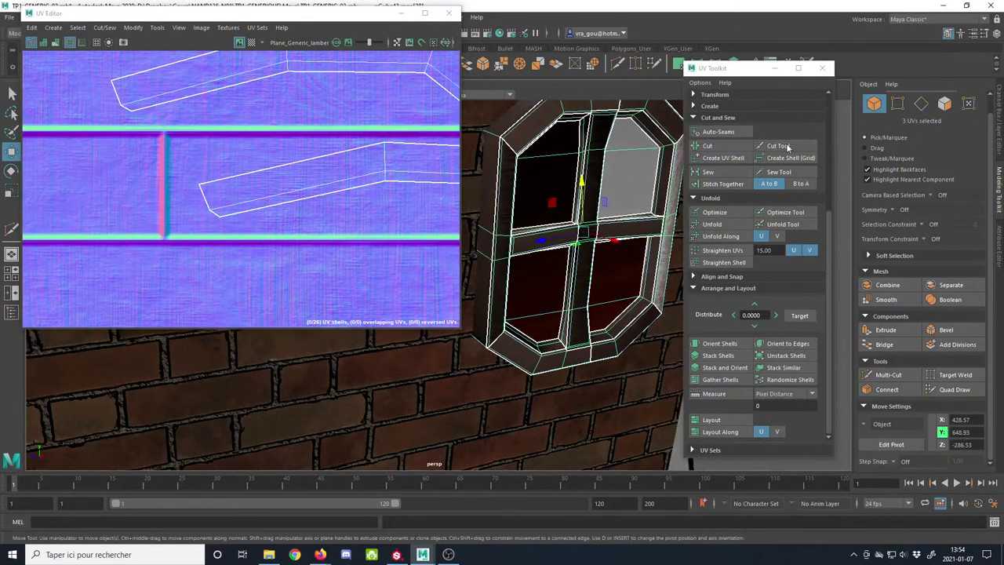
alt+right_drag(588, 189, 473, 202)
key(F11)
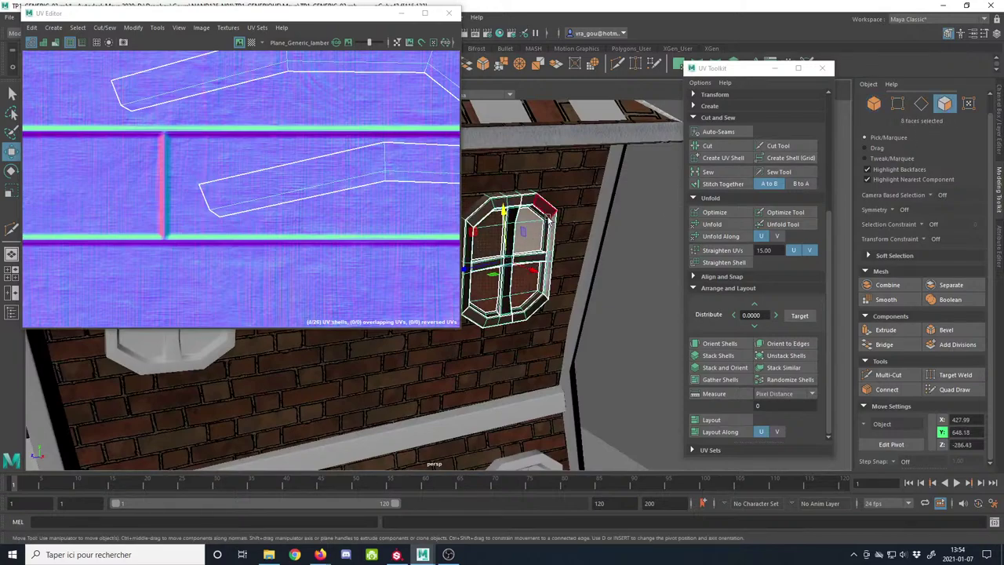
click(535, 238)
alt+right_drag(349, 277, 169, 178)
alt+middle_drag(169, 178, 376, 137)
alt+right_drag(228, 187, 56, 190)
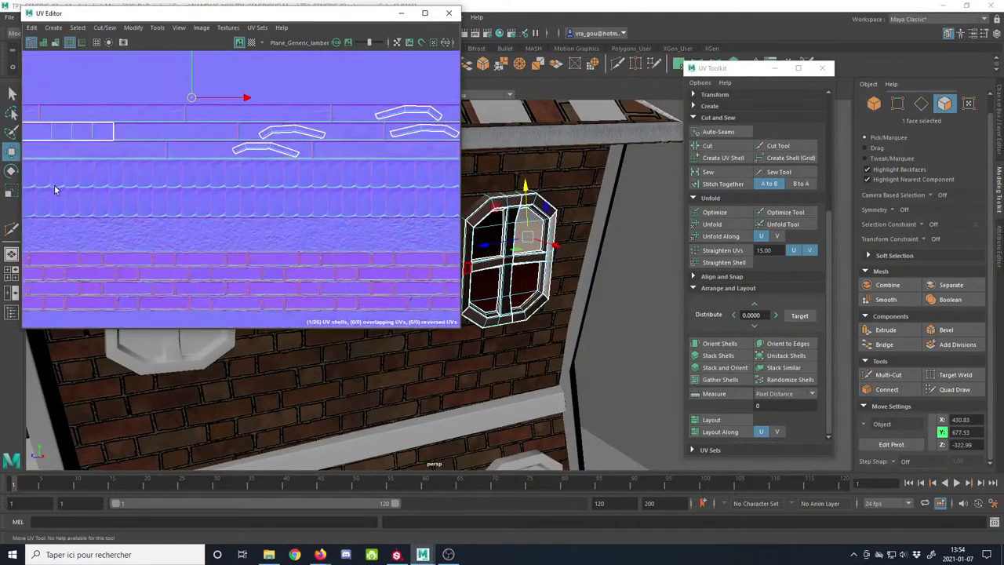
alt+middle_drag(204, 229, 272, 286)
alt+right_drag(250, 136, 385, 142)
drag(239, 141, 317, 225)
alt+right_drag(317, 226, 107, 228)
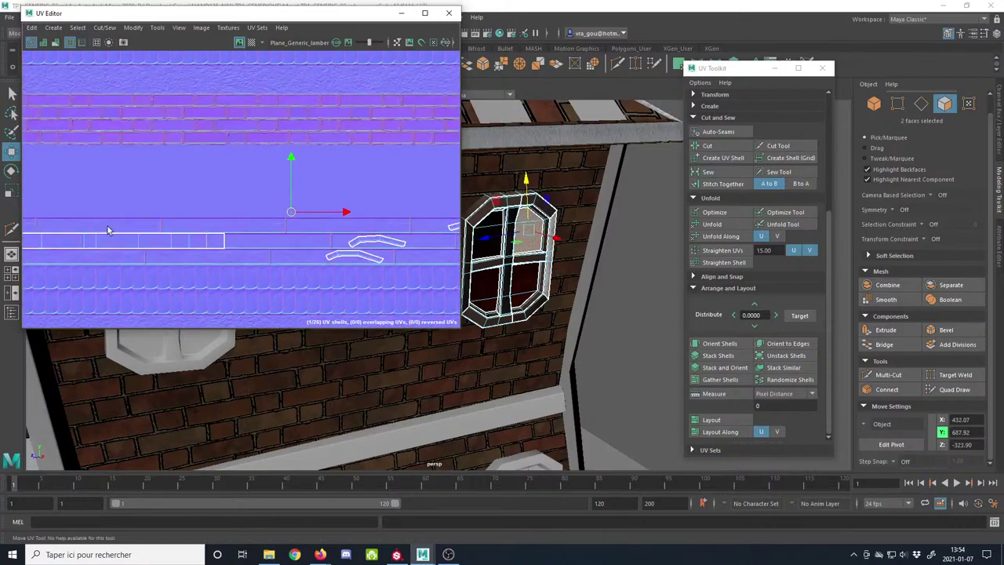
alt+middle_drag(126, 236, 305, 86)
alt+right_drag(346, 184, 32, 169)
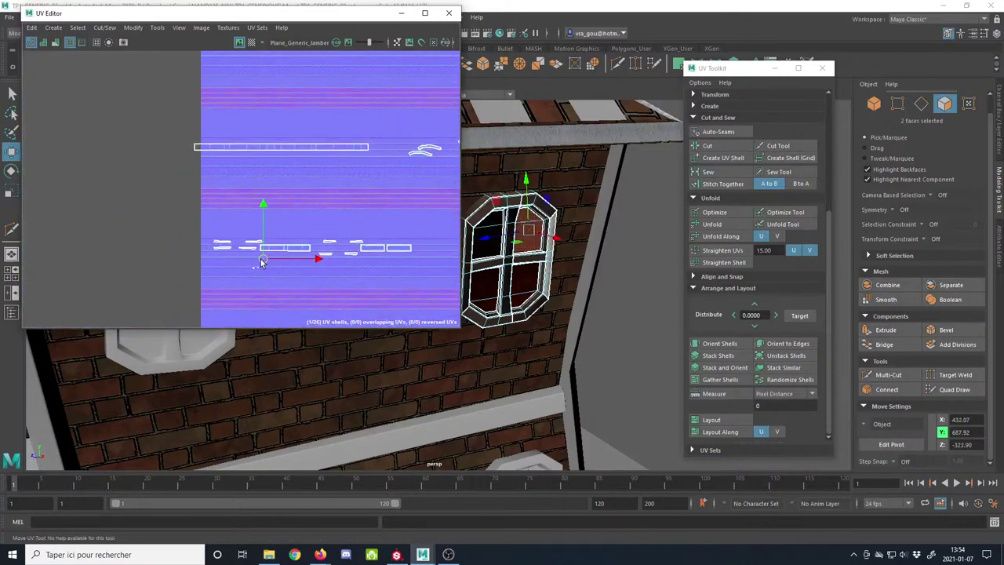
scroll(259, 263, up, 6)
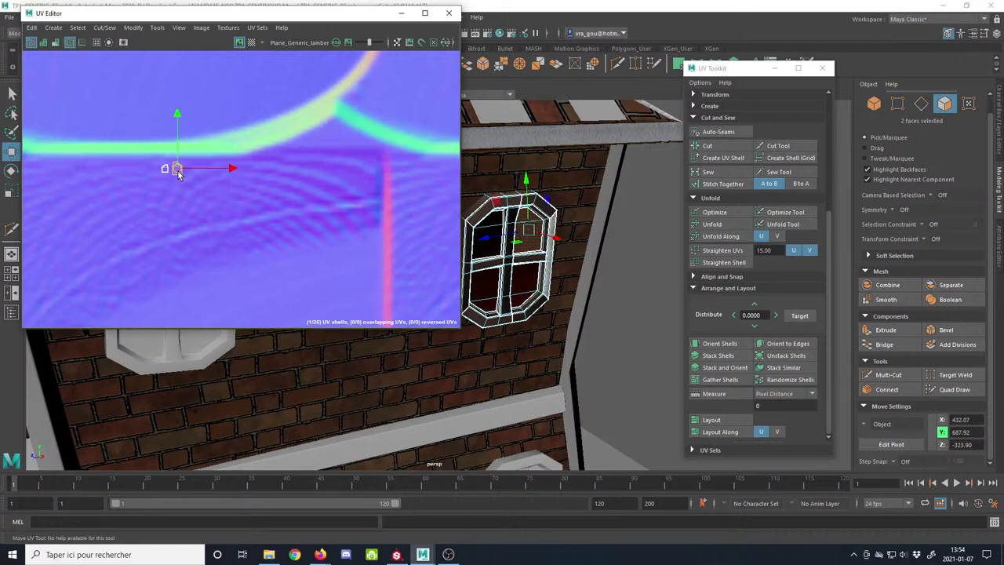
alt+right_drag(292, 224, 118, 219)
alt+middle_drag(284, 219, 123, 237)
Step: Close the UV Editor and examine the wood shading on the octagonal window frame from several angles
click(875, 105)
alt+drag(620, 187, 567, 357)
click(618, 263)
click(448, 11)
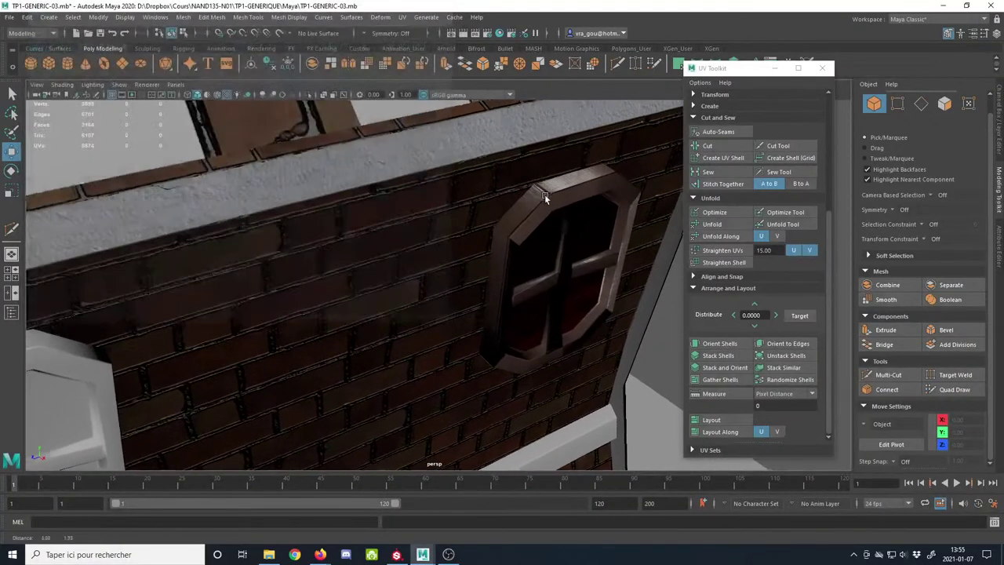
alt+drag(544, 194, 427, 276)
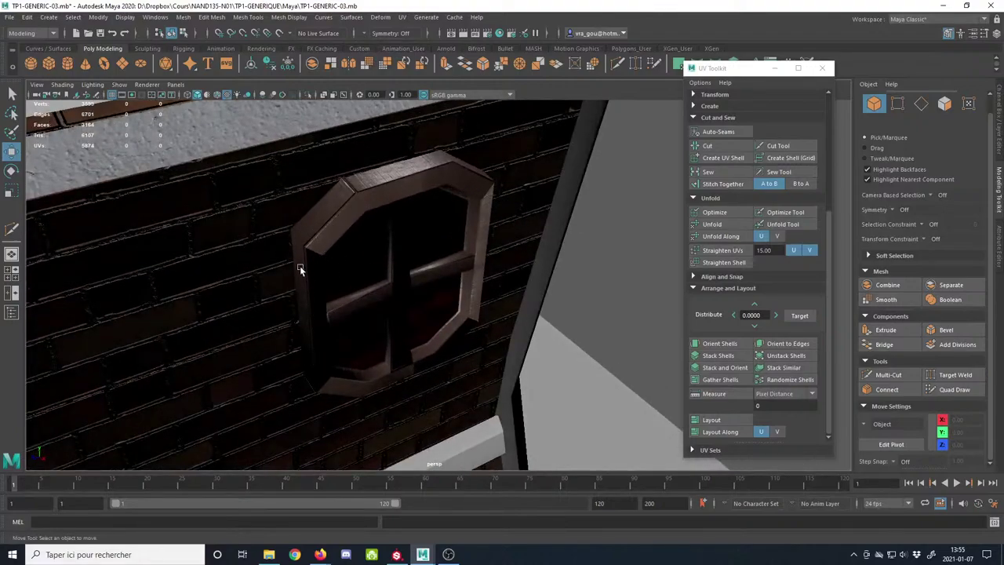
alt+drag(299, 269, 336, 224)
click(336, 225)
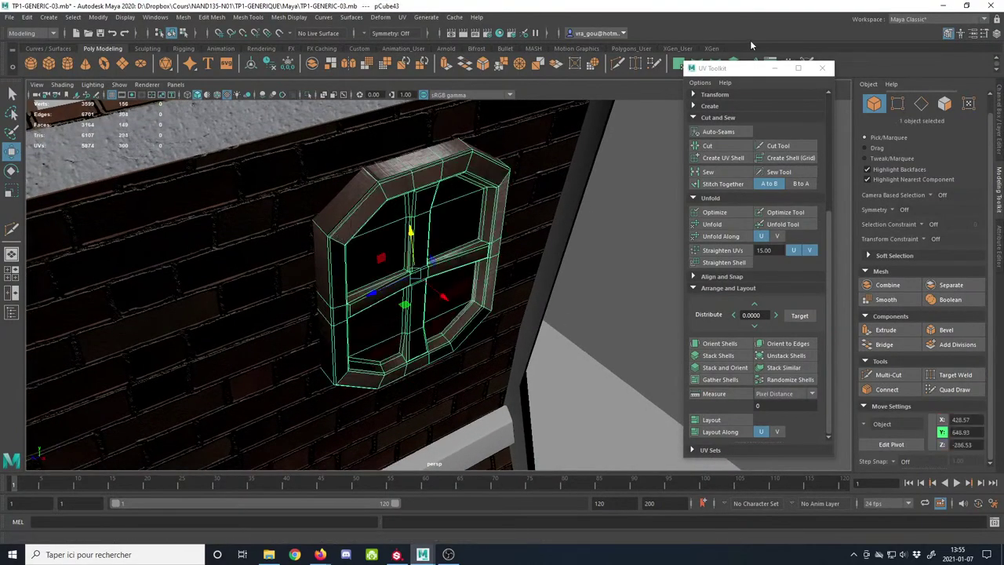
mouse_move(396, 235)
alt+mouse_down()
mouse_move(347, 221)
mouse_move(346, 229)
mouse_move(399, 233)
alt+mouse_up()
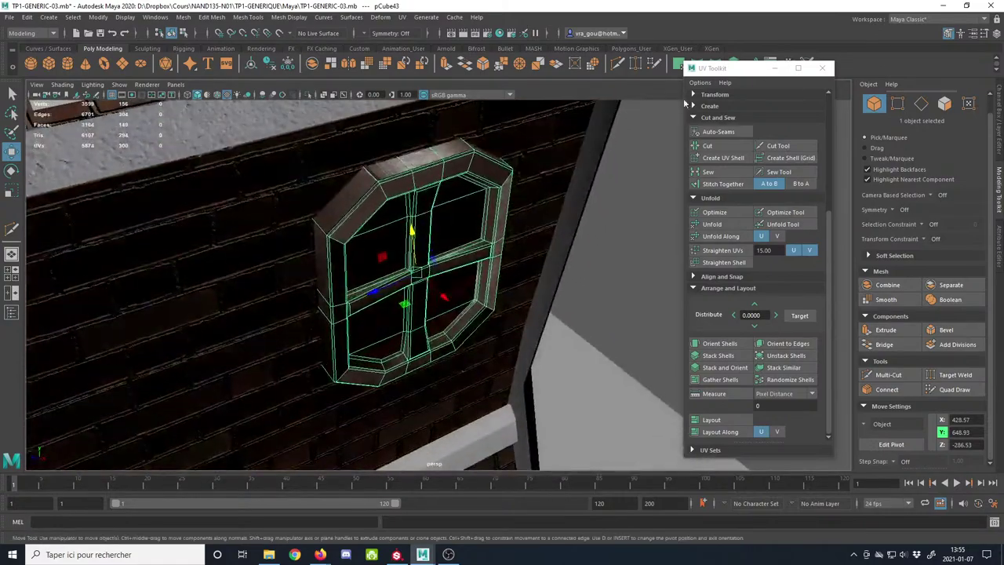
Step: Reopen the UV Editor, select the rim's upper-left face and examine where its UV shell lies on the planks
drag(760, 74, 759, 102)
click(770, 66)
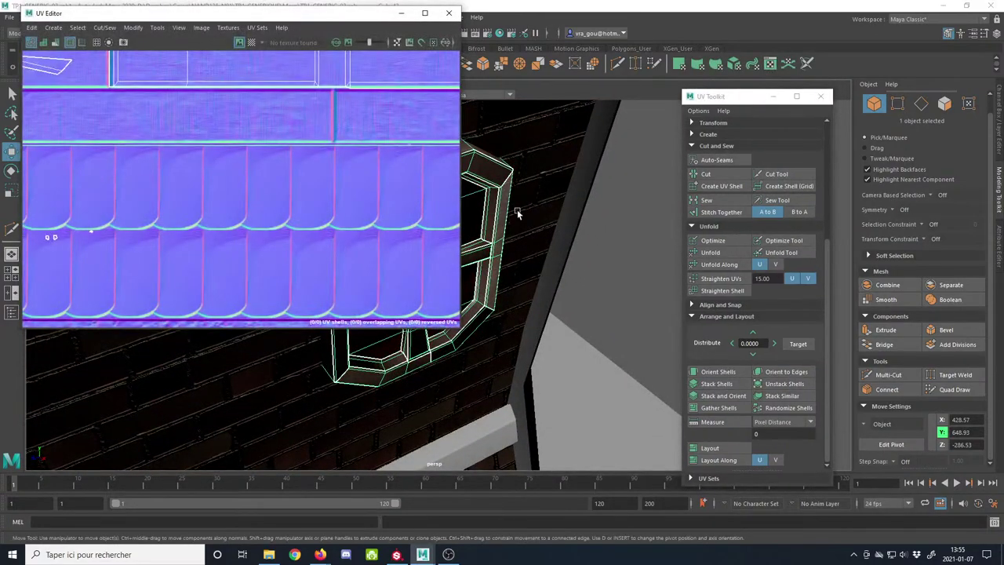
alt+middle_drag(518, 211, 660, 222)
scroll(660, 220, down, 3)
click(944, 103)
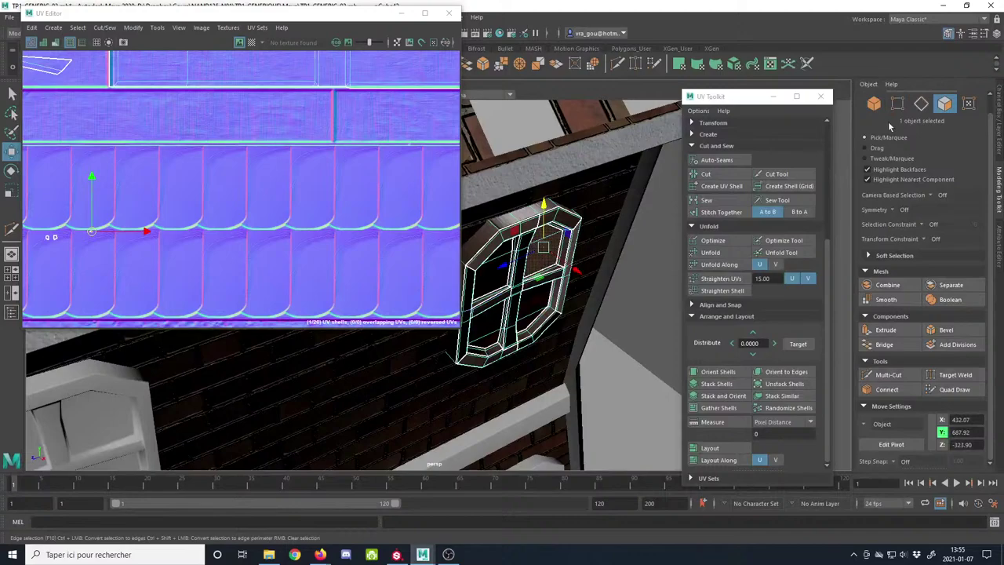
click(494, 245)
scroll(303, 232, down, 4)
alt+middle_drag(77, 141, 143, 164)
key(f)
scroll(248, 217, down, 8)
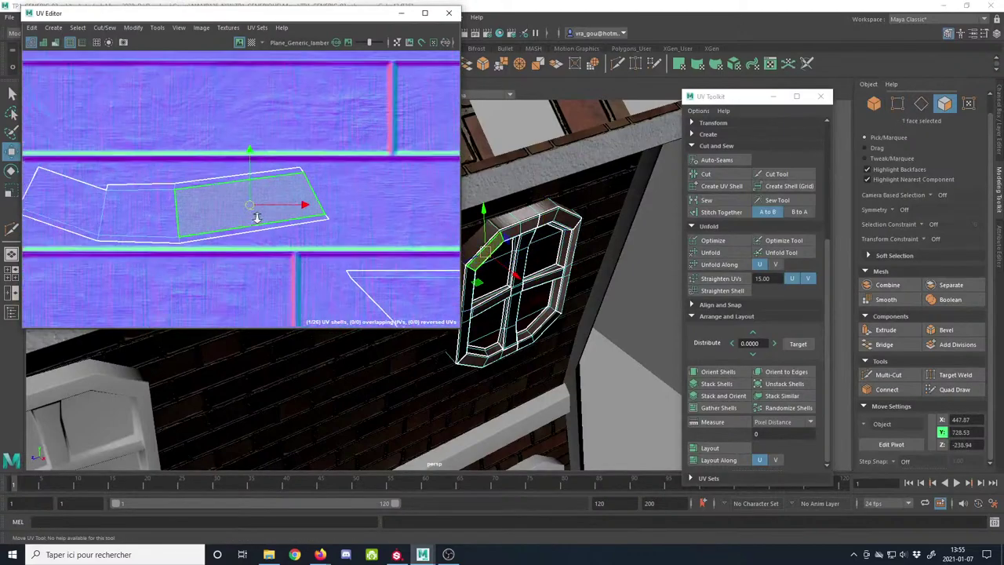
alt+middle_drag(217, 214, 342, 196)
alt+right_drag(343, 196, 51, 150)
alt+middle_drag(423, 267, 319, 233)
alt+middle_drag(265, 200, 326, 192)
Step: Select the whole UV shell of the frame's left rim and rotate it half a turn on the lowest wood plank
click(476, 283)
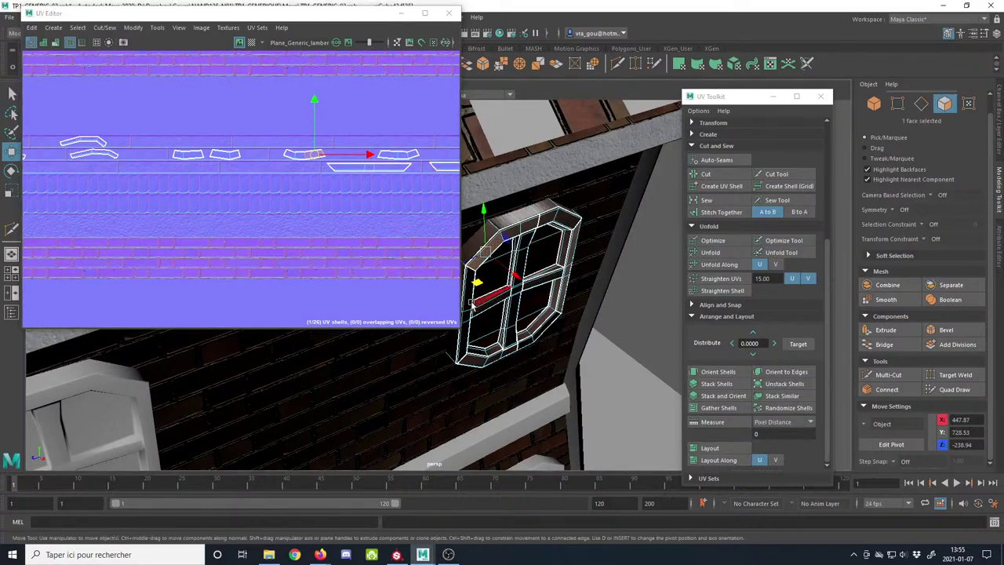
scroll(162, 236, up, 2)
scroll(303, 163, up, 2)
scroll(244, 183, up, 2)
click(244, 183)
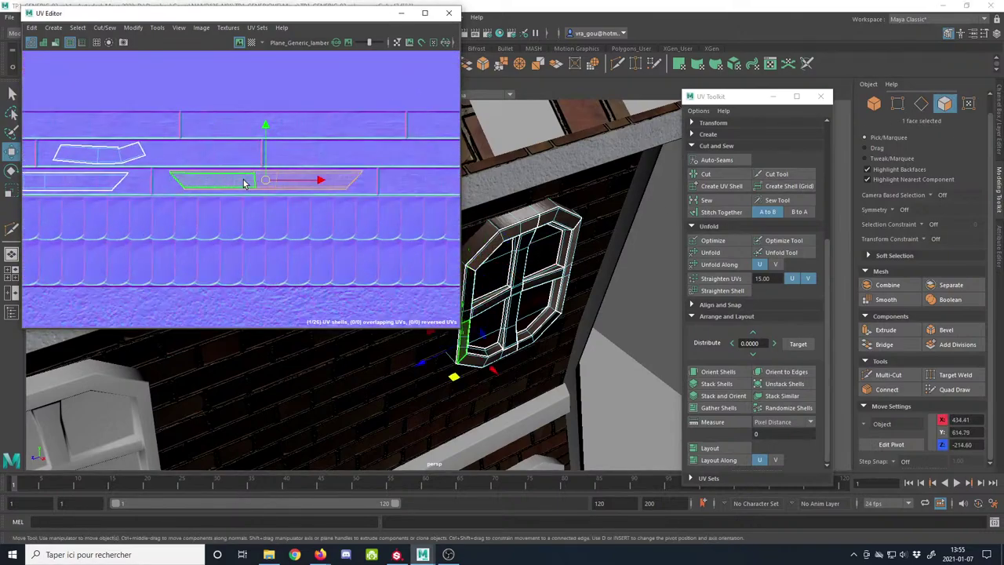
key(e)
drag(309, 157, 202, 226)
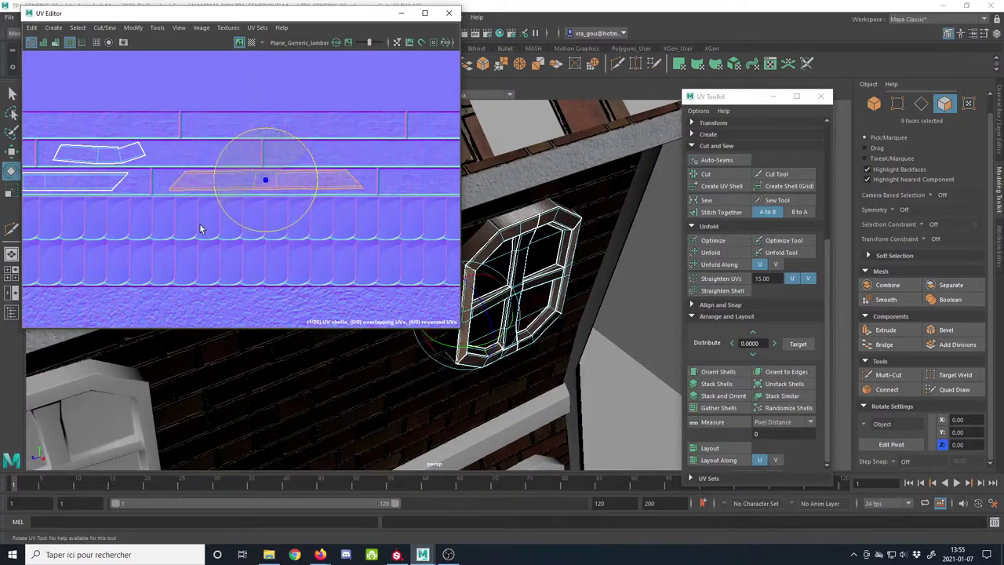
Step: Try rotating the left rim's UV shell upright across the planks, and undo that rotation
alt+middle_drag(396, 262, 443, 259)
alt+drag(527, 255, 550, 268)
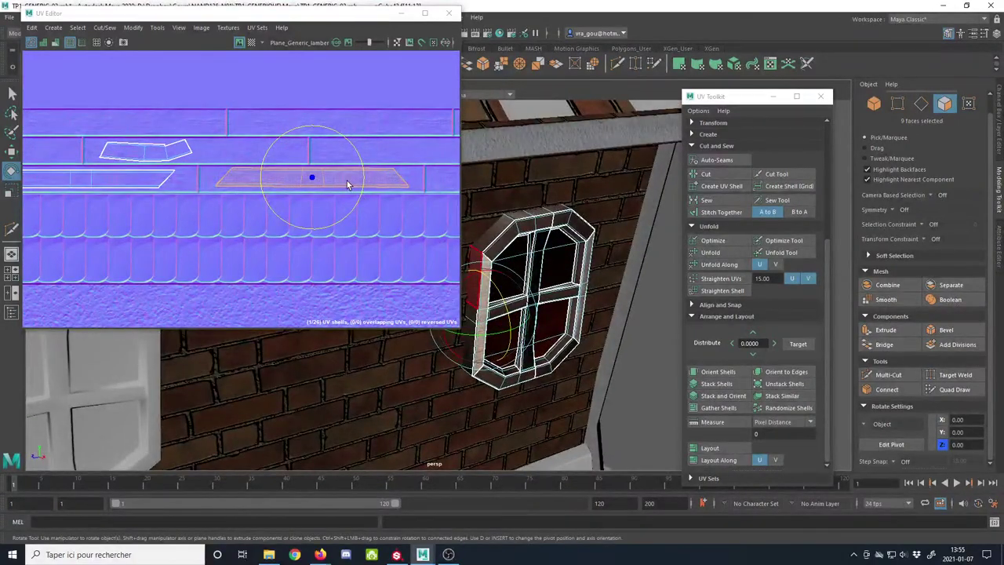
drag(357, 155, 327, 205)
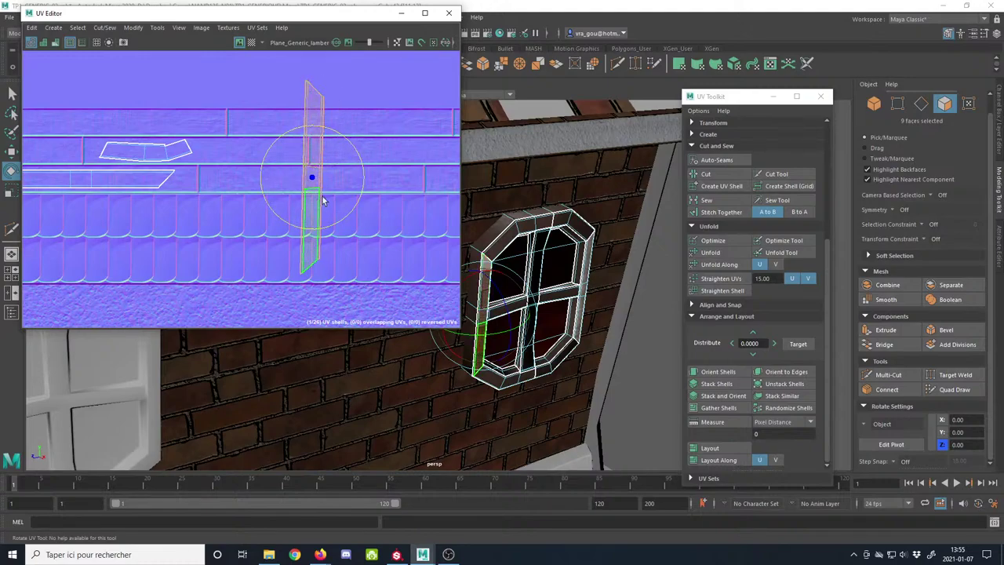
key(ctrl+z)
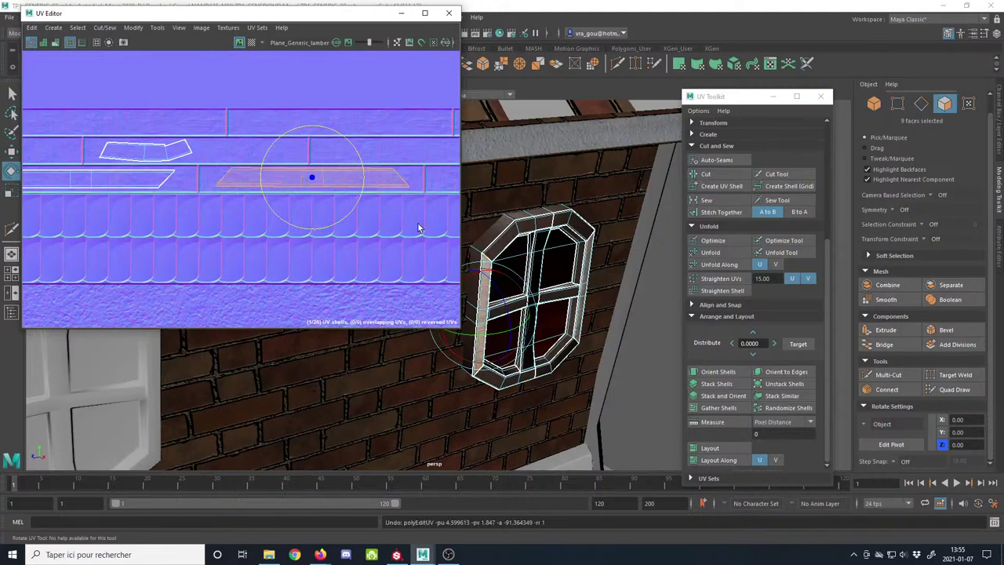
Step: Select the whole UV shell of the frame's lower-right rim and rotate it half a turn on the middle wood plank
alt+drag(514, 253, 594, 291)
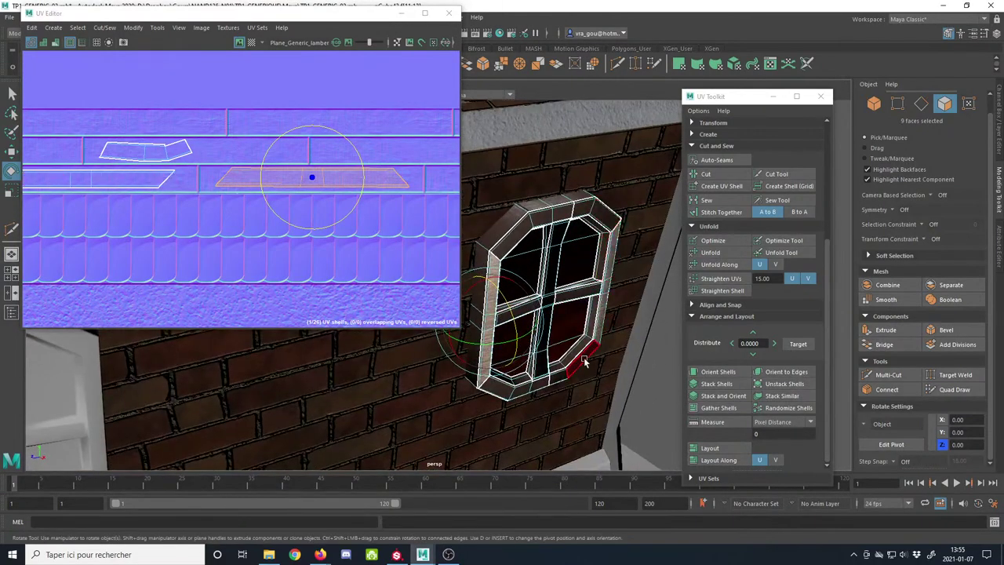
alt+drag(477, 349, 699, 246)
click(862, 115)
alt+drag(607, 281, 506, 233)
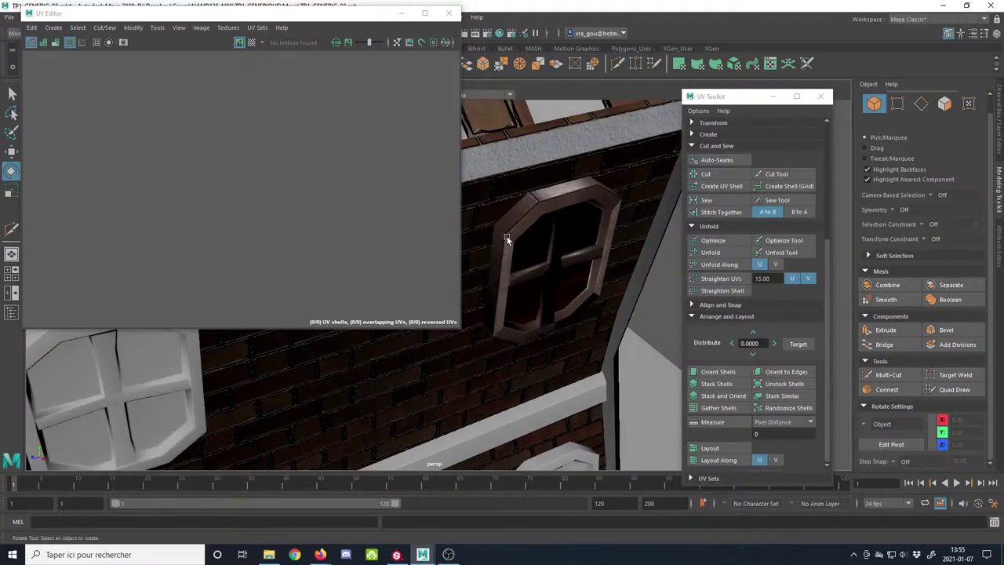
click(594, 234)
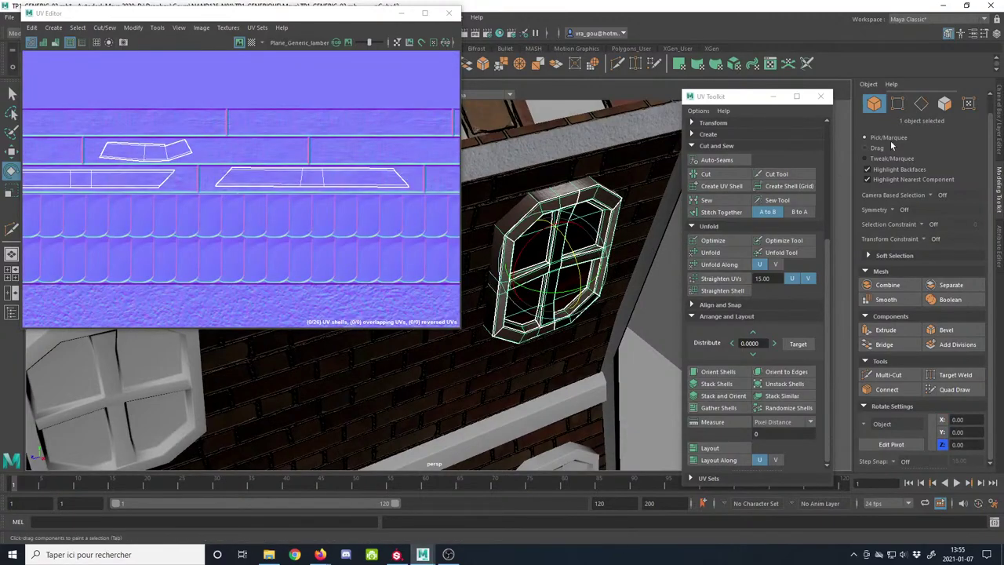
click(945, 103)
click(584, 307)
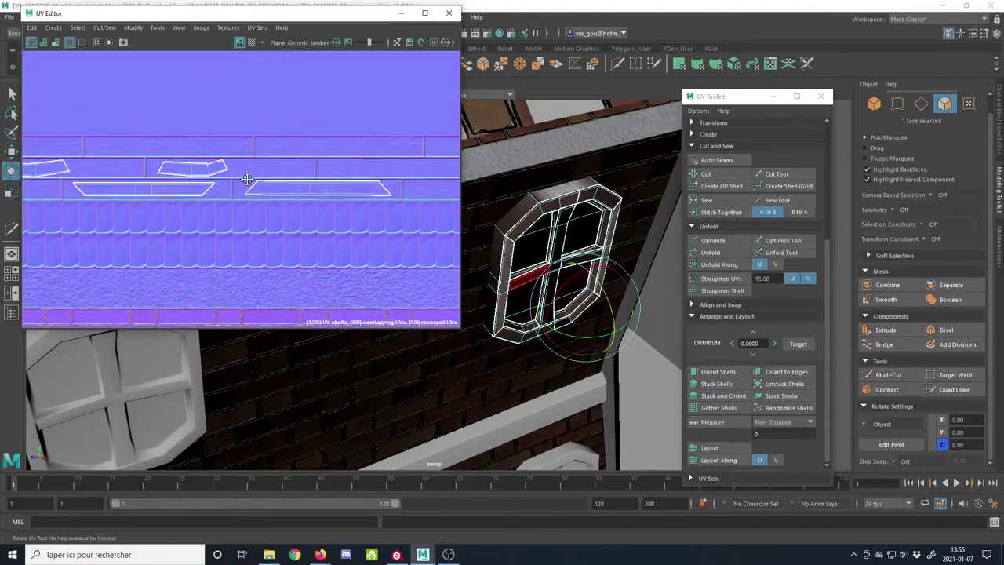
scroll(315, 247, up, 3)
scroll(315, 246, down, 3)
click(241, 222)
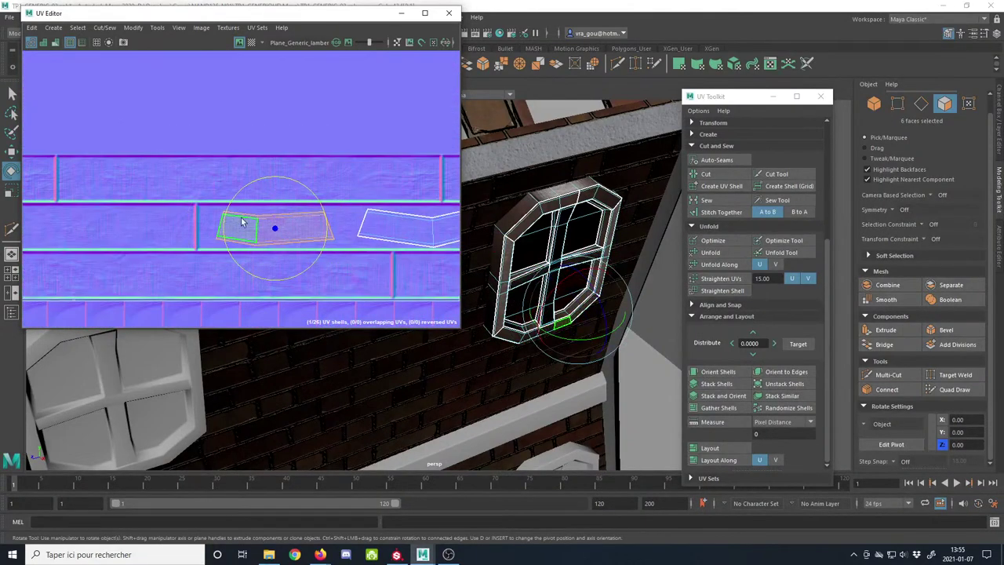
mouse_move(318, 201)
mouse_down()
mouse_move(227, 201)
mouse_move(231, 259)
mouse_up()
Step: Select the whole UV shell of the frame's lower-left rim, rotate it half a turn on the middle wood plank, and deselect the frame
click(874, 103)
click(669, 264)
mouse_move(606, 263)
alt+mouse_down()
mouse_move(593, 263)
mouse_move(594, 231)
mouse_move(517, 231)
mouse_move(529, 205)
mouse_move(557, 251)
mouse_move(588, 268)
alt+mouse_up()
click(589, 269)
key(F8)
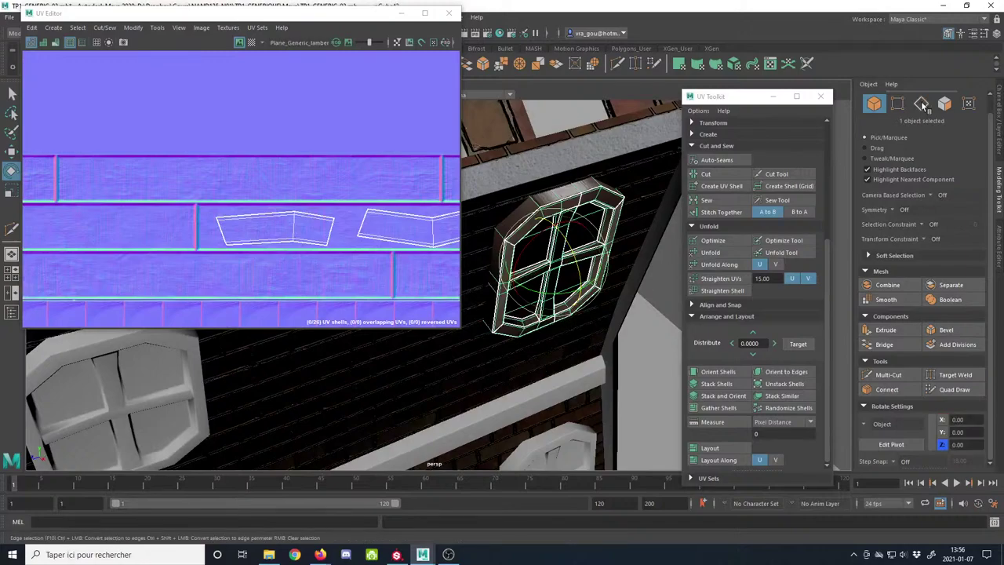
click(520, 330)
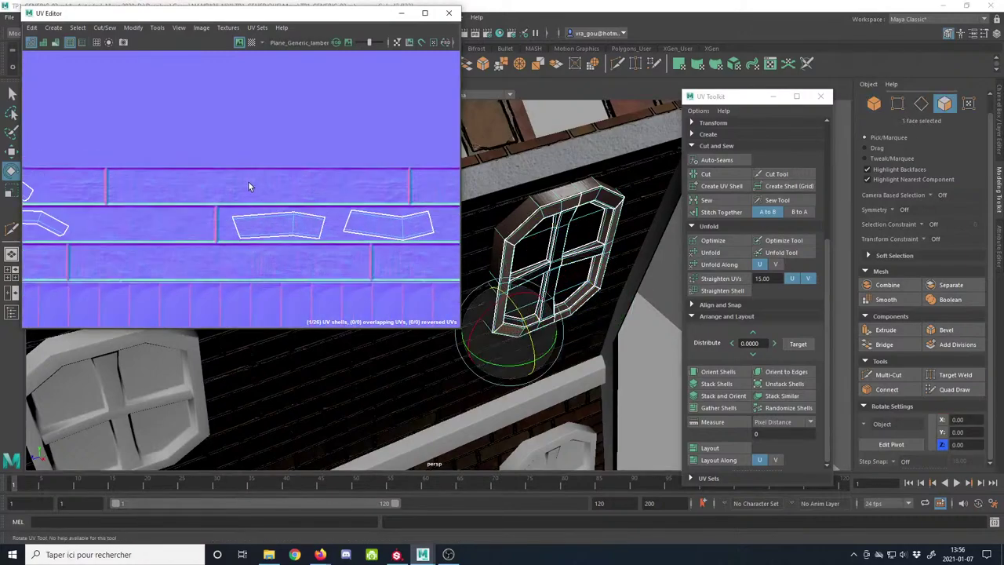
key(f)
scroll(365, 232, down, 6)
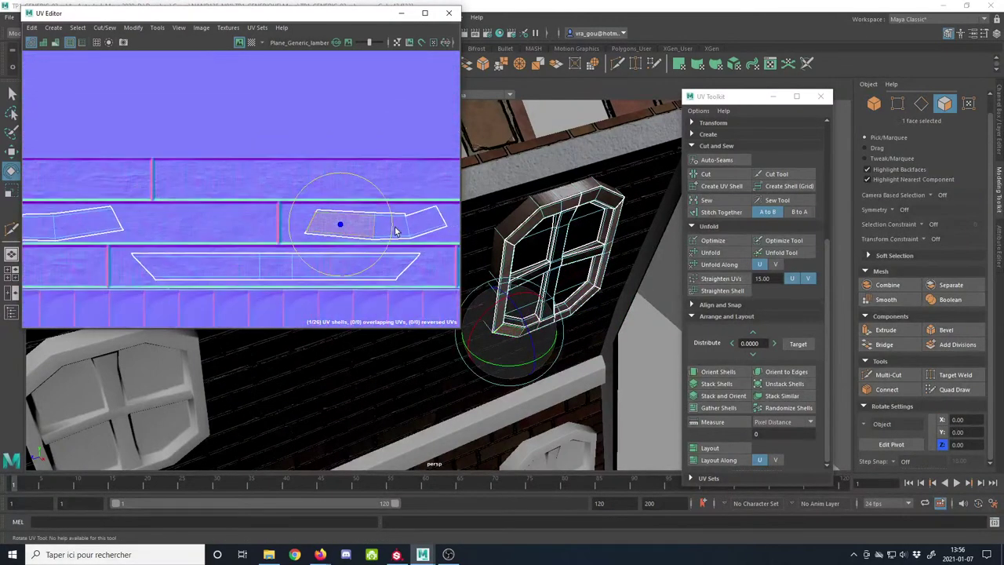
double_click(422, 219)
alt+middle_drag(431, 207, 362, 202)
drag(362, 202, 262, 239)
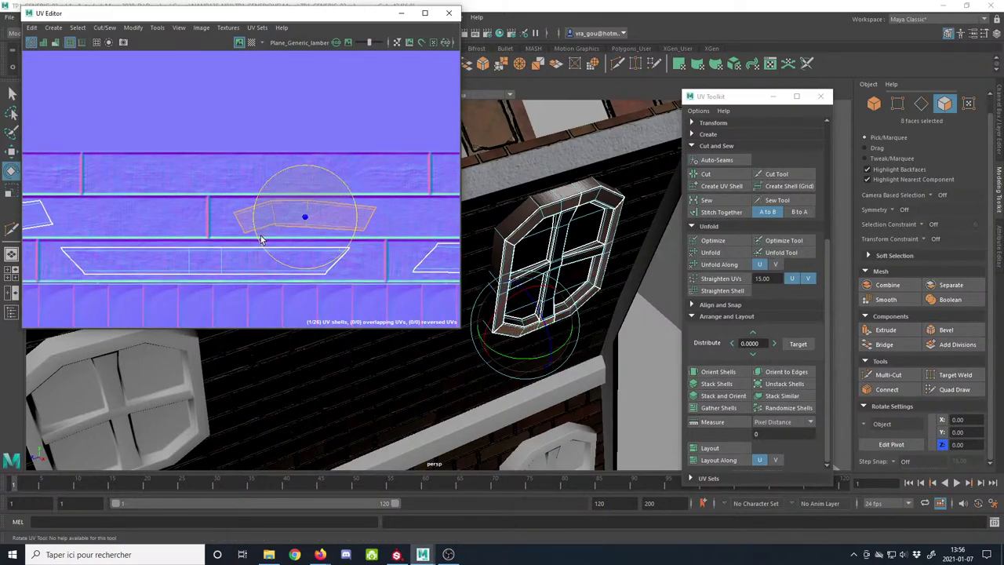
click(875, 104)
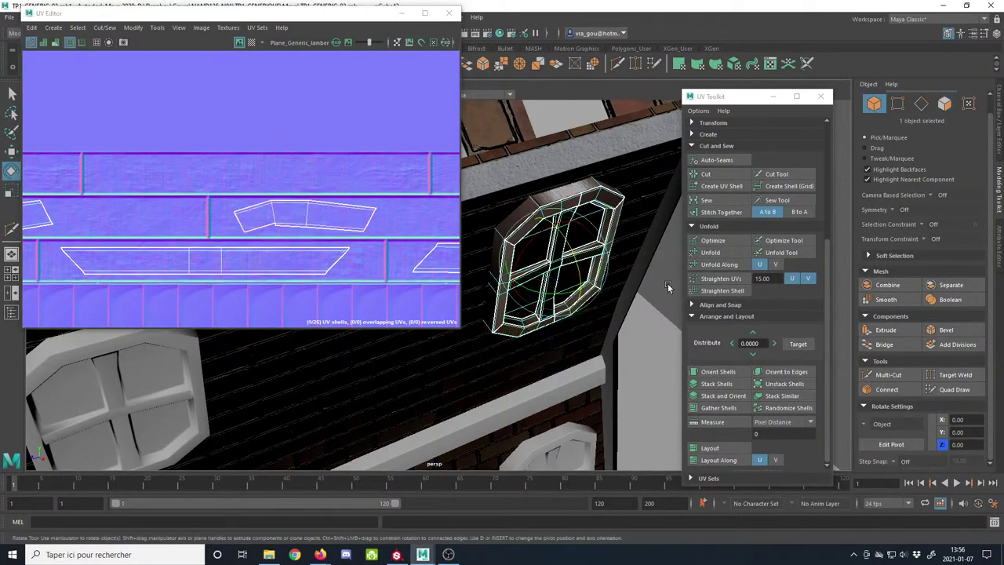
click(634, 291)
Step: Move the lower-right rim's whole UV shell along the middle wood plank until it meets the end of the lower-left rim's shell
alt+drag(634, 290, 536, 207)
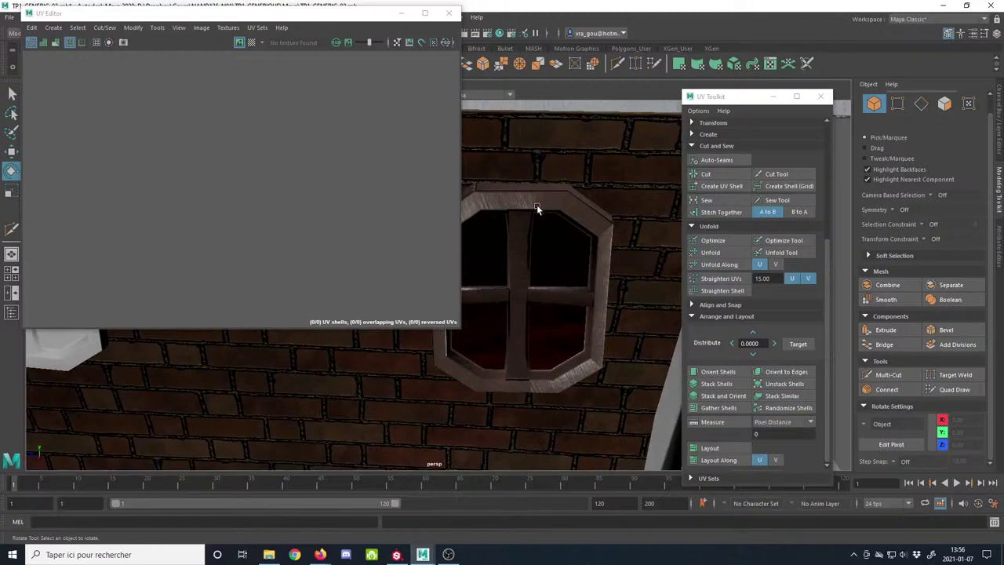
click(536, 390)
alt+right_drag(327, 222, 212, 166)
alt+middle_drag(212, 167, 199, 118)
click(945, 105)
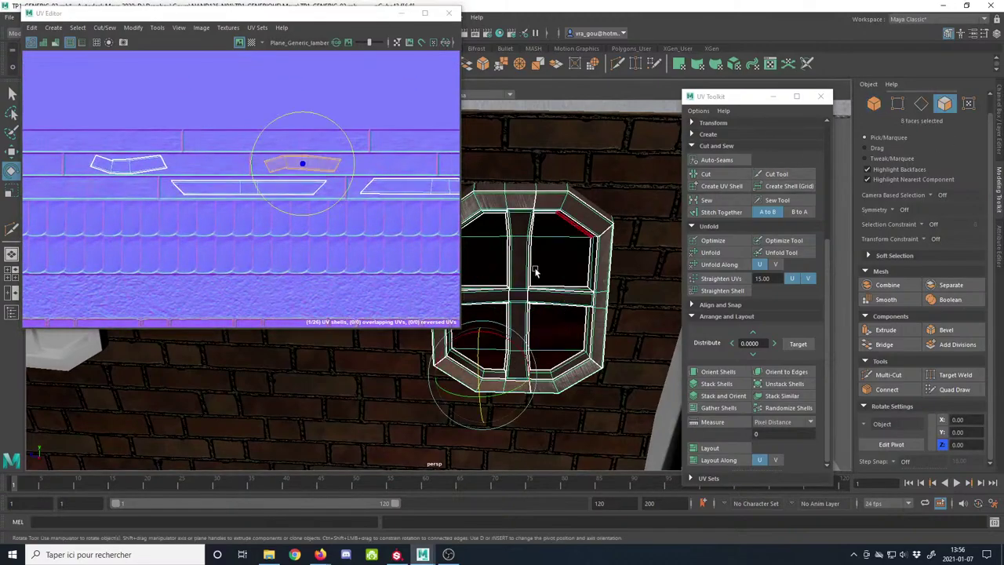
click(568, 380)
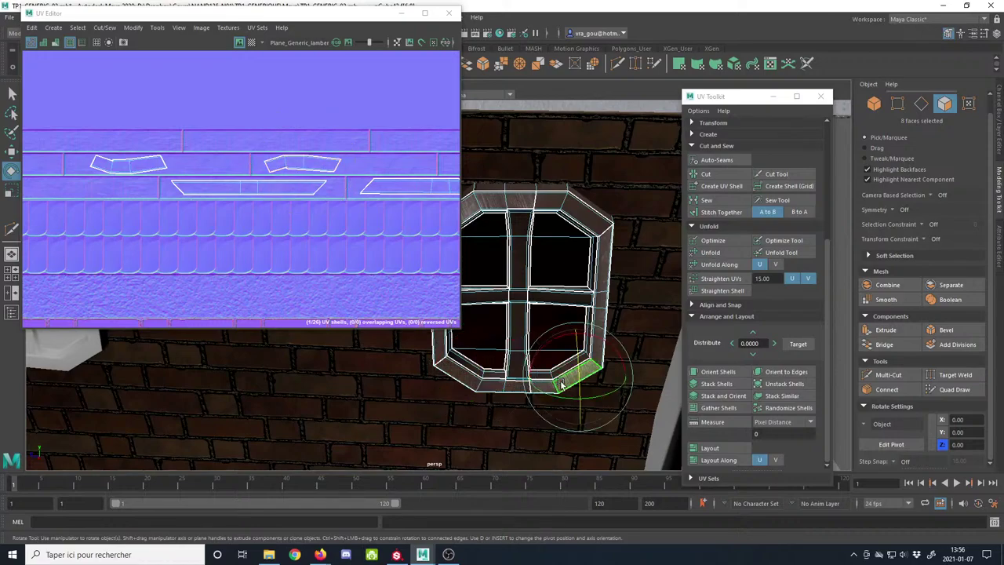
scroll(350, 225, down, 6)
scroll(239, 208, up, 4)
scroll(241, 206, up, 4)
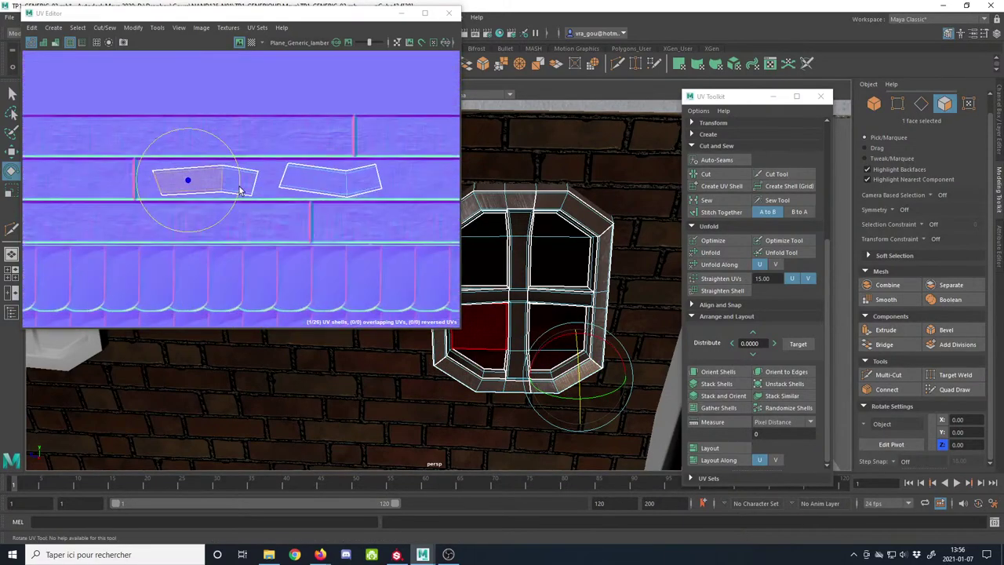
double_click(240, 187)
alt+right_drag(325, 223, 85, 134)
alt+middle_drag(345, 197, 149, 179)
key(w)
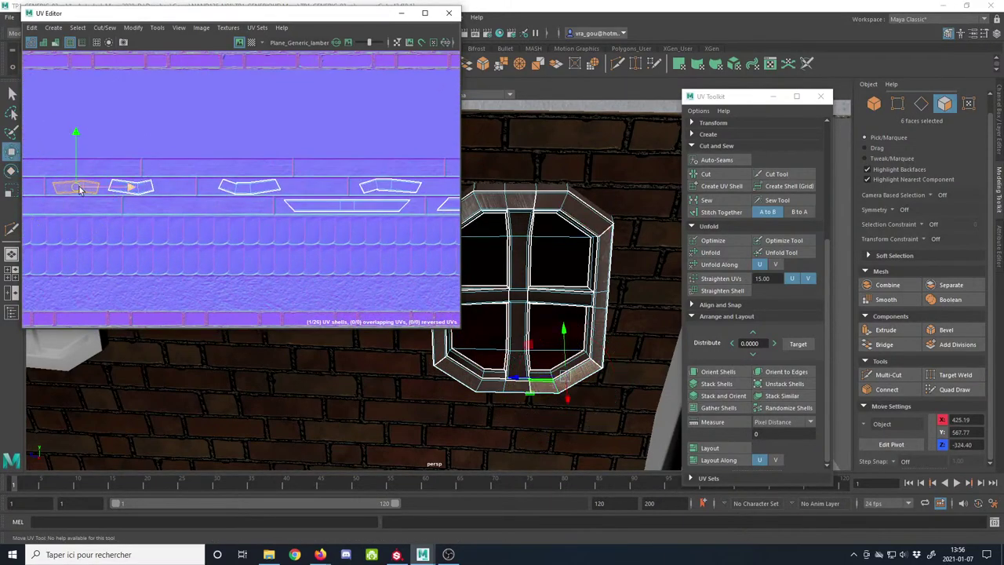
scroll(423, 187, up, 5)
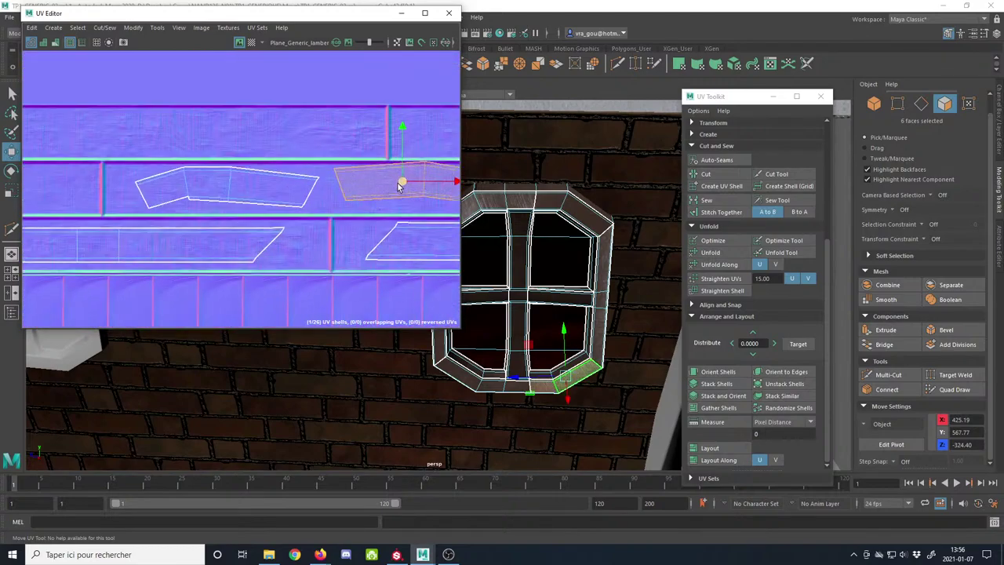
Step: Identify the edge shared by the two lower rim shells and move the lower-left shell to the matching end of the lower-right shell
click(923, 105)
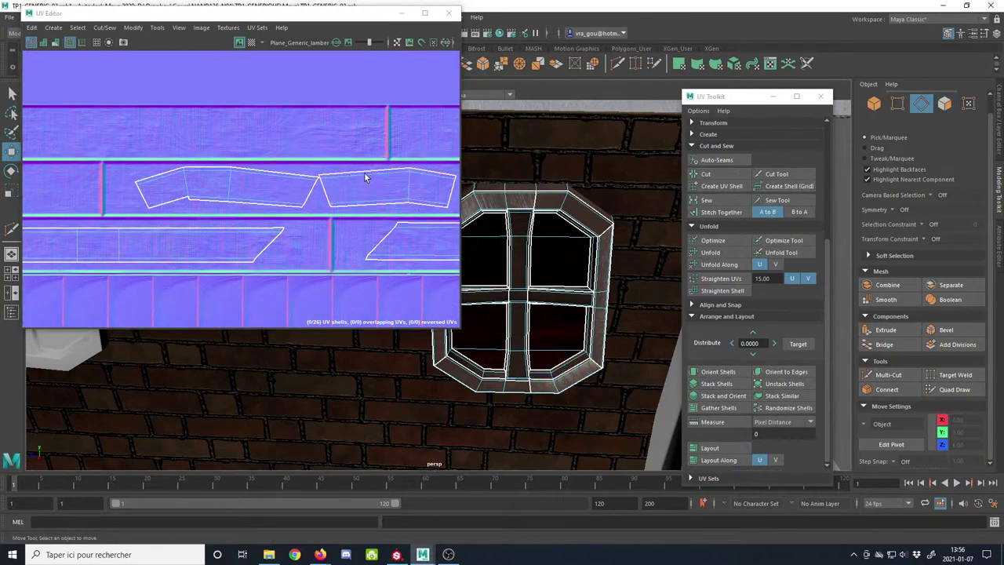
click(319, 197)
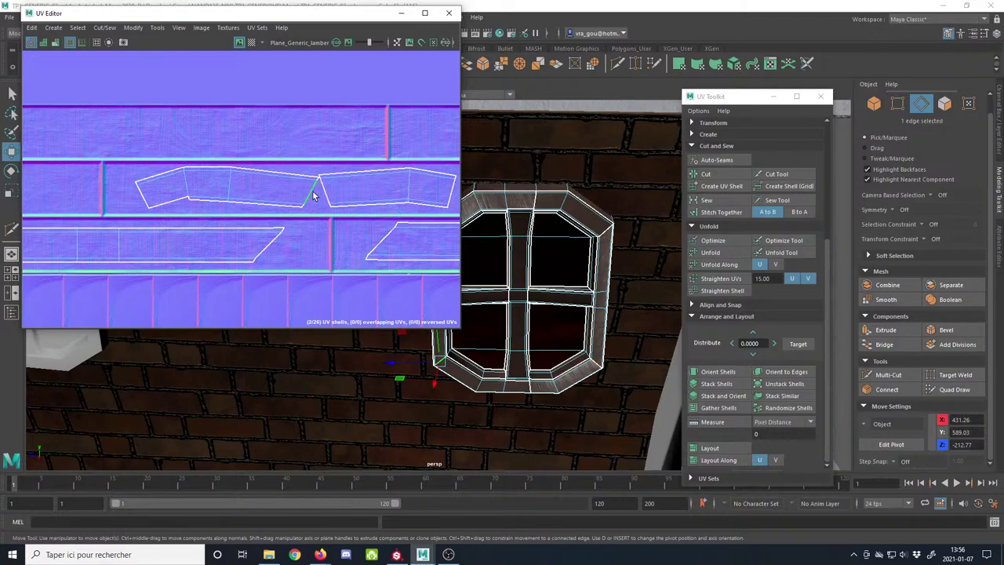
click(529, 389)
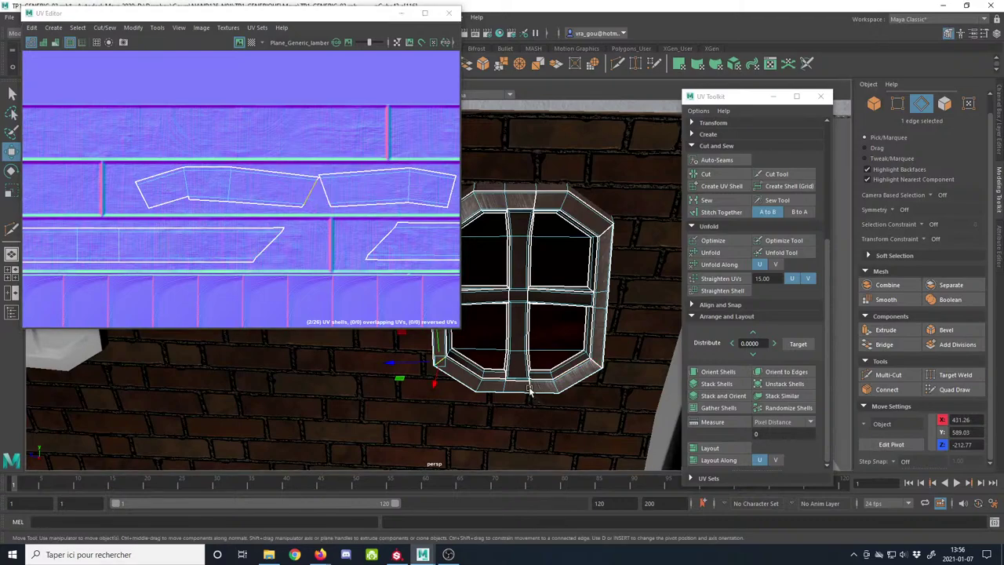
alt+middle_drag(444, 219, 361, 214)
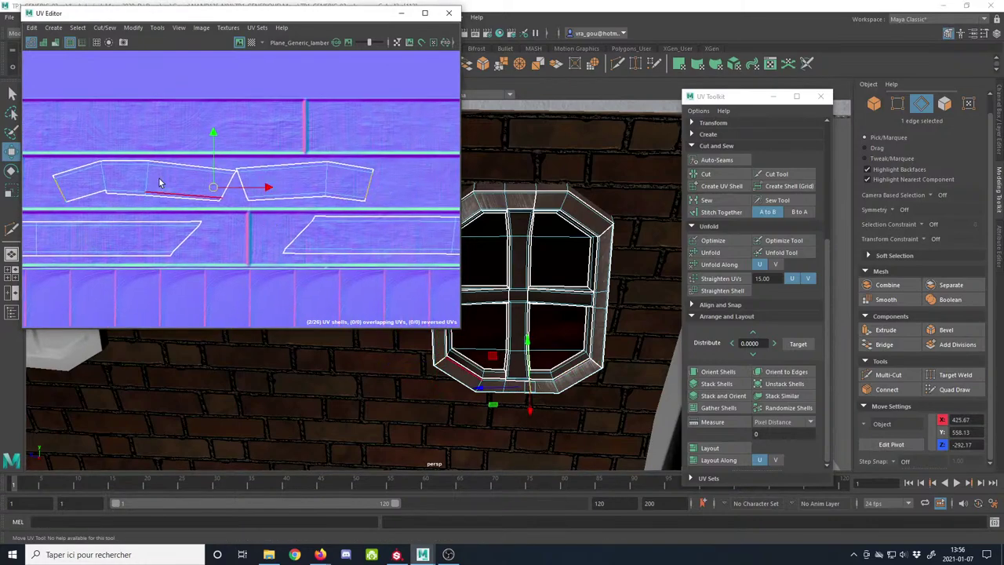
click(944, 104)
click(197, 184)
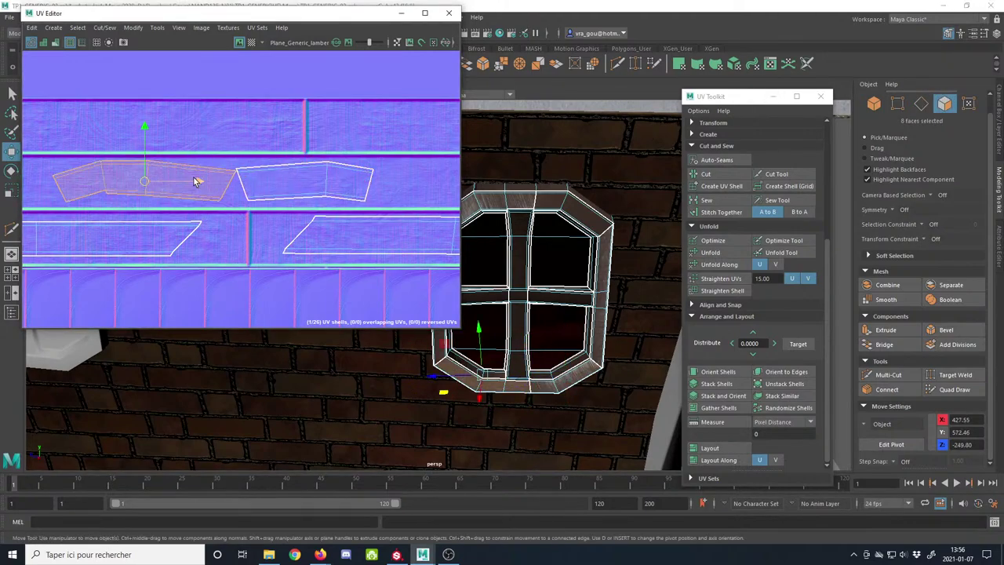
drag(197, 184, 463, 188)
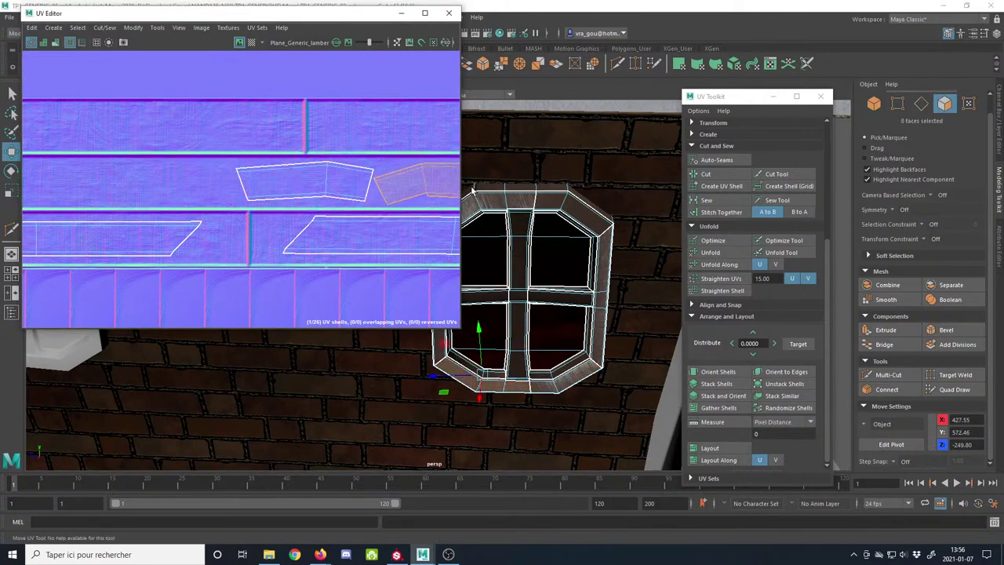
alt+middle_drag(473, 191, 340, 195)
Step: Select the edge shared by the two lower rim shells and try joining them with Stitch Together
click(196, 187)
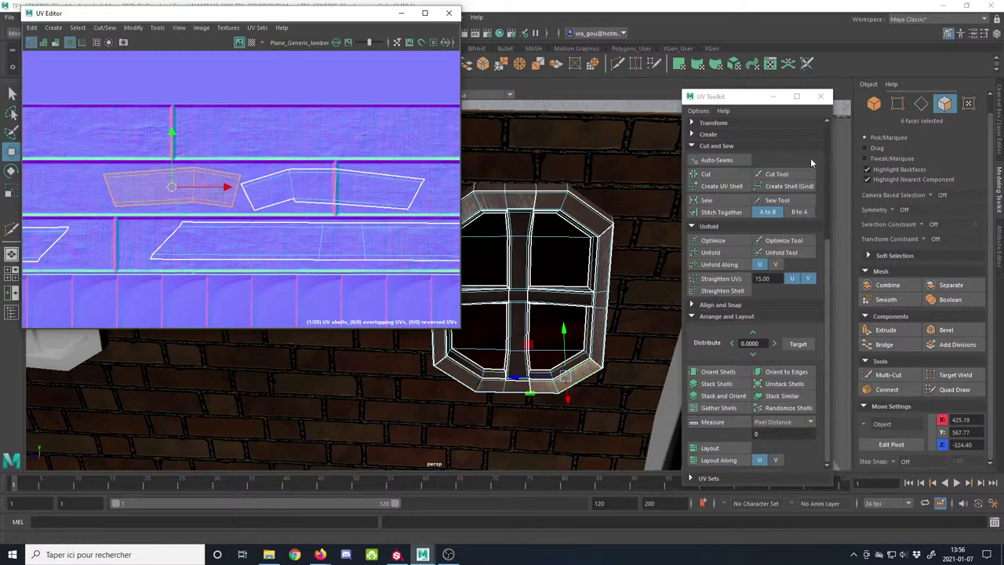
click(921, 104)
click(237, 188)
scroll(237, 188, up, 5)
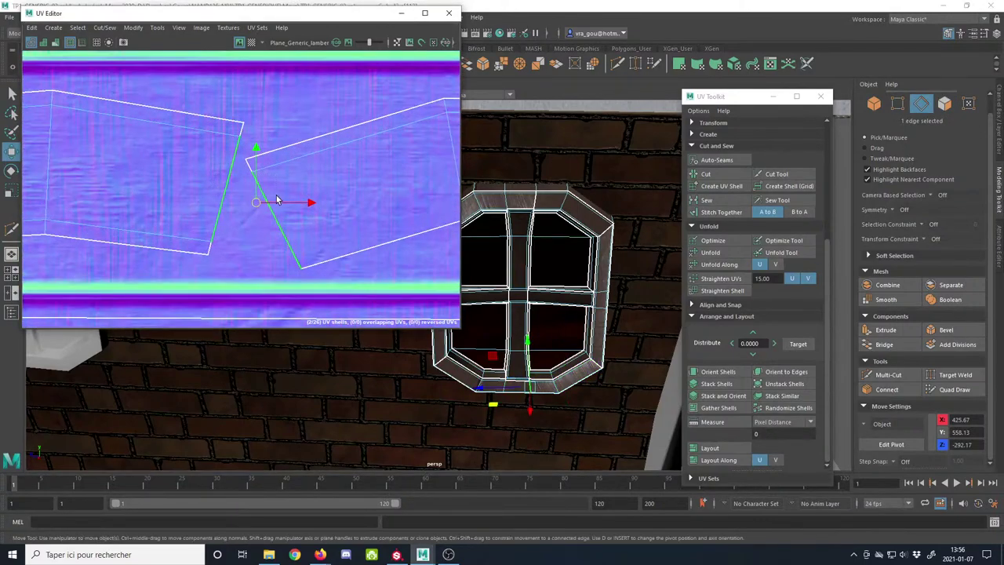
shift+click(248, 170)
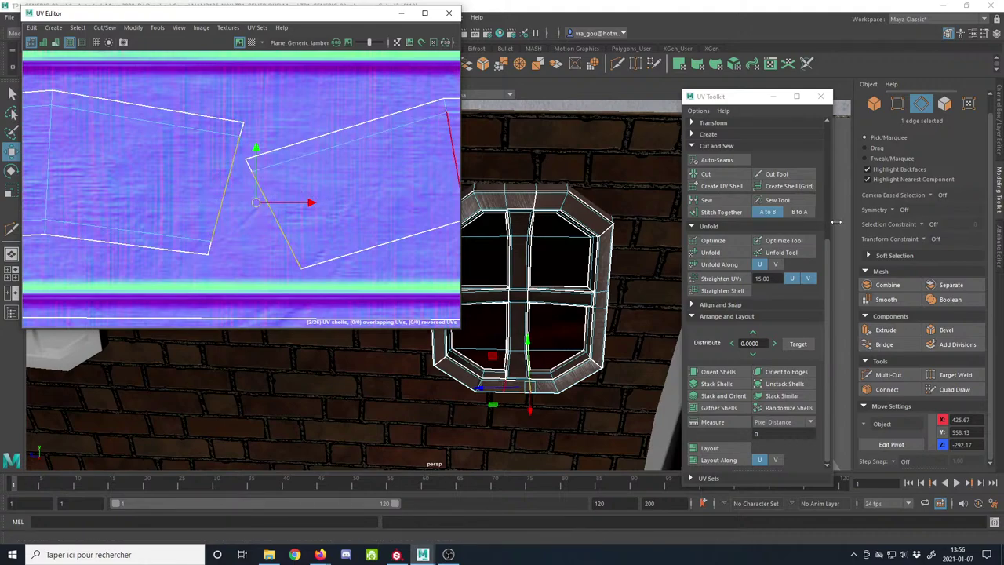
click(721, 212)
scroll(414, 172, down, 3)
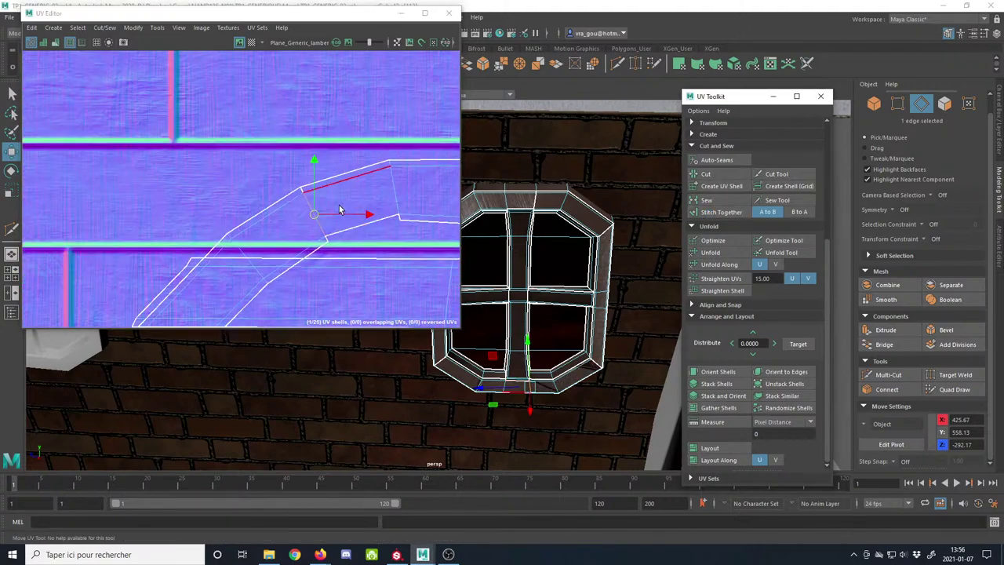
Step: Sew the lower rim shells along their shared edge instead of stitching, try sewing the adjoining inner edge, and undo that last sew
click(713, 204)
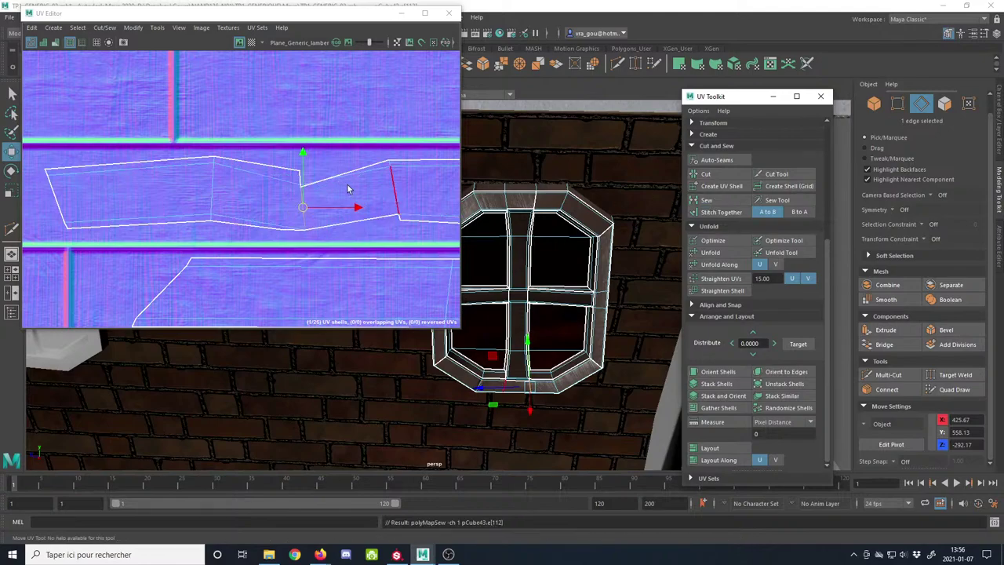
scroll(309, 188, up, 5)
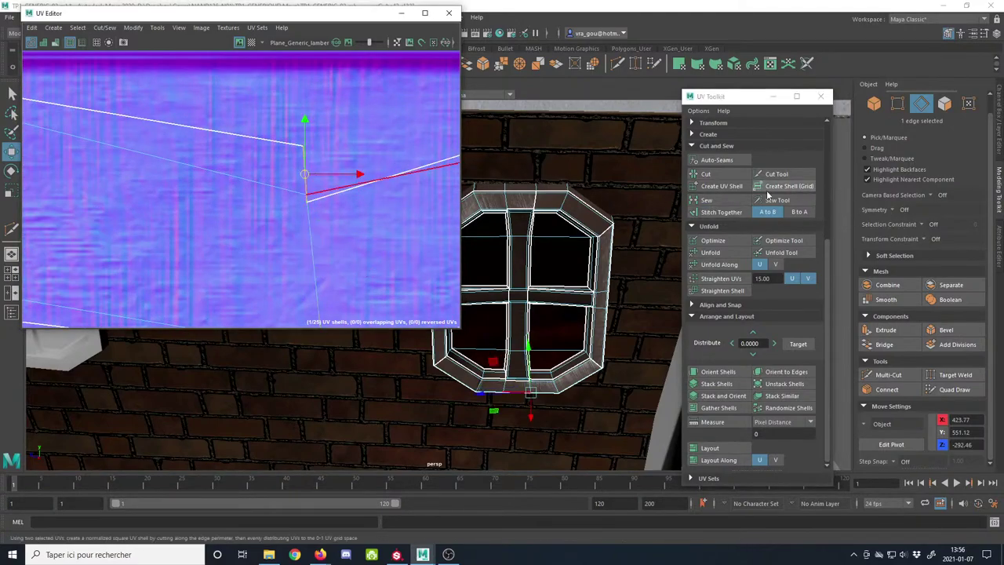
scroll(406, 189, down, 4)
scroll(291, 200, up, 3)
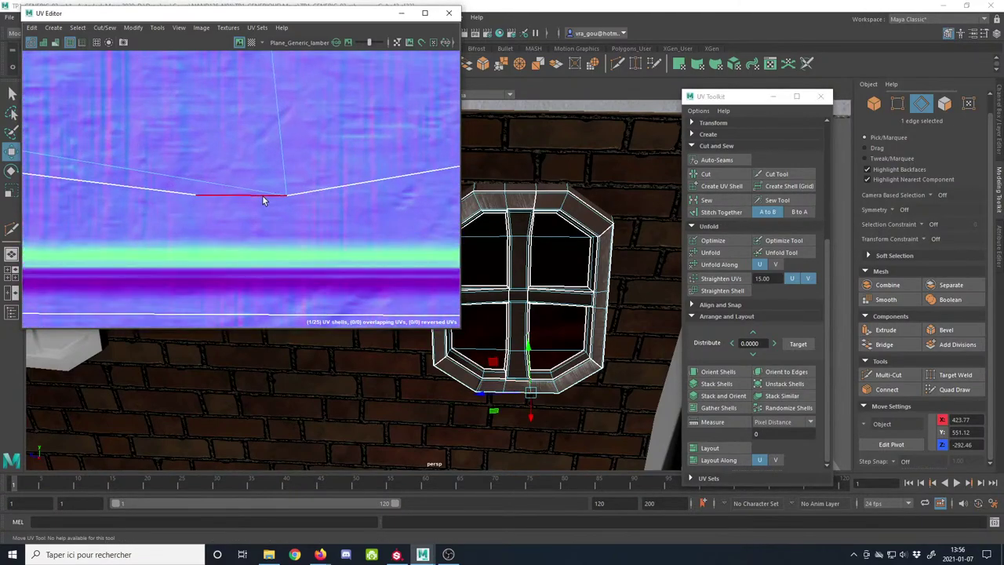
click(707, 200)
scroll(314, 199, down, 4)
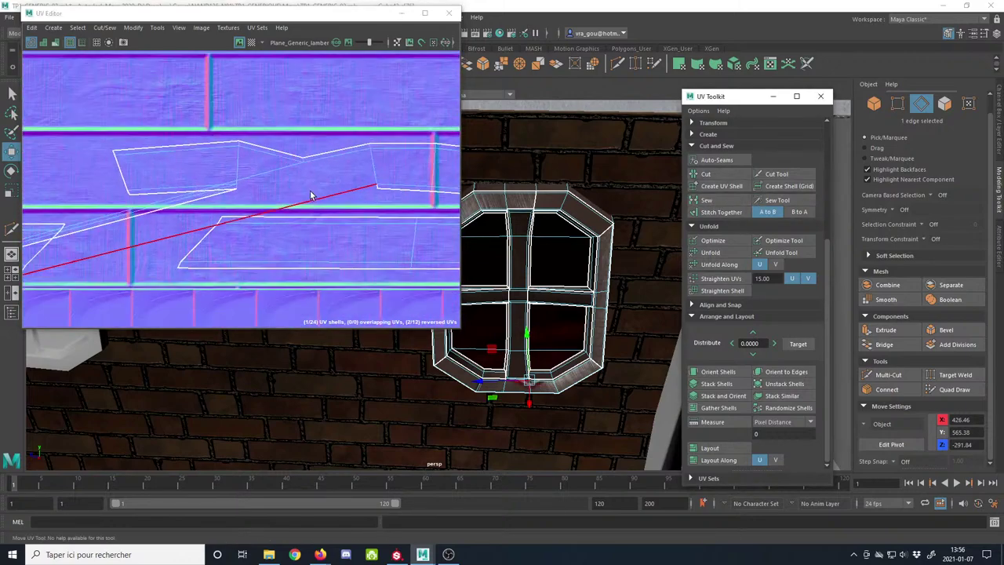
key(ctrl+z)
scroll(311, 188, up, 5)
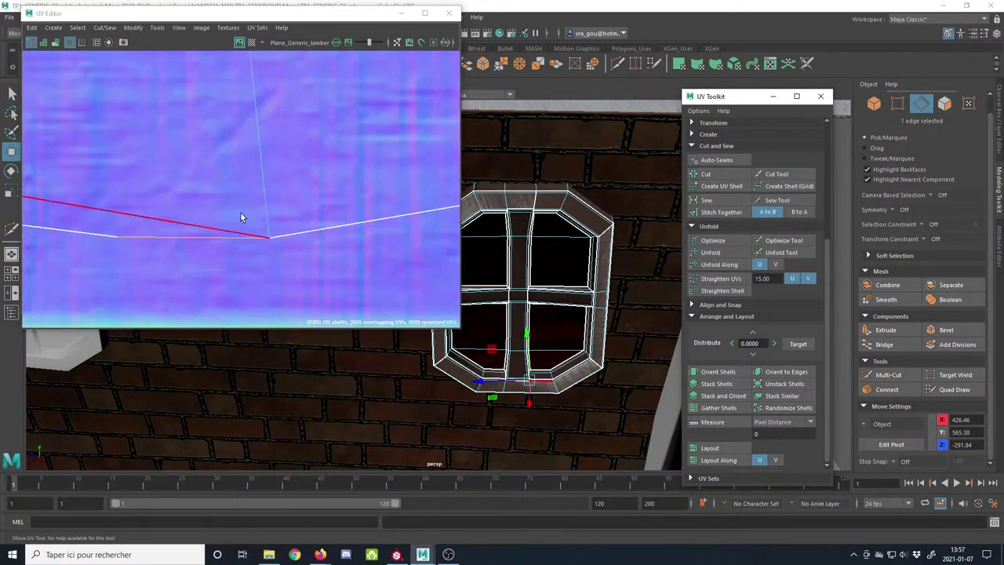
Step: Try moving the UV at the inner side of the sewn joint upward on the plank
click(968, 103)
click(257, 231)
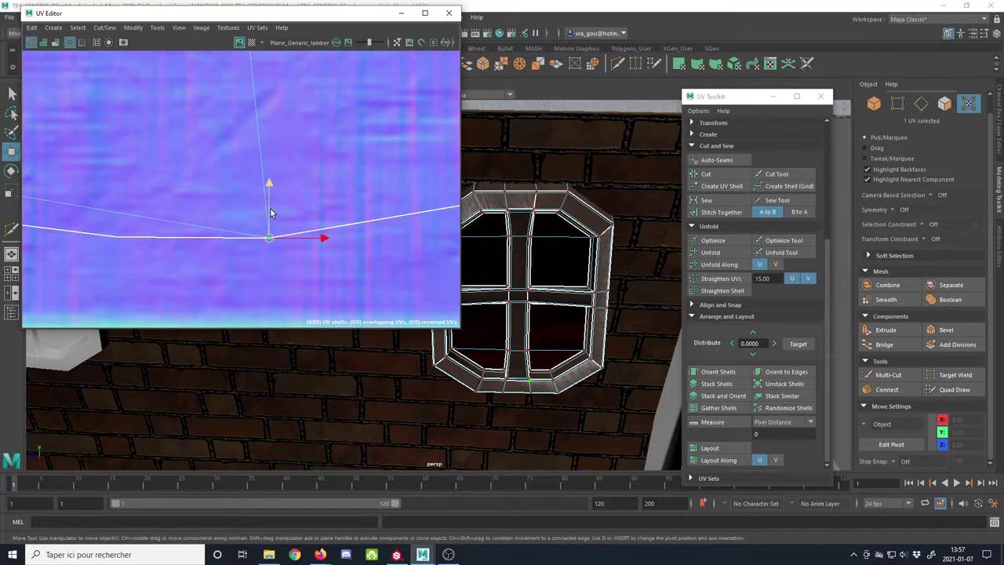
drag(270, 207, 263, 110)
scroll(329, 188, down, 5)
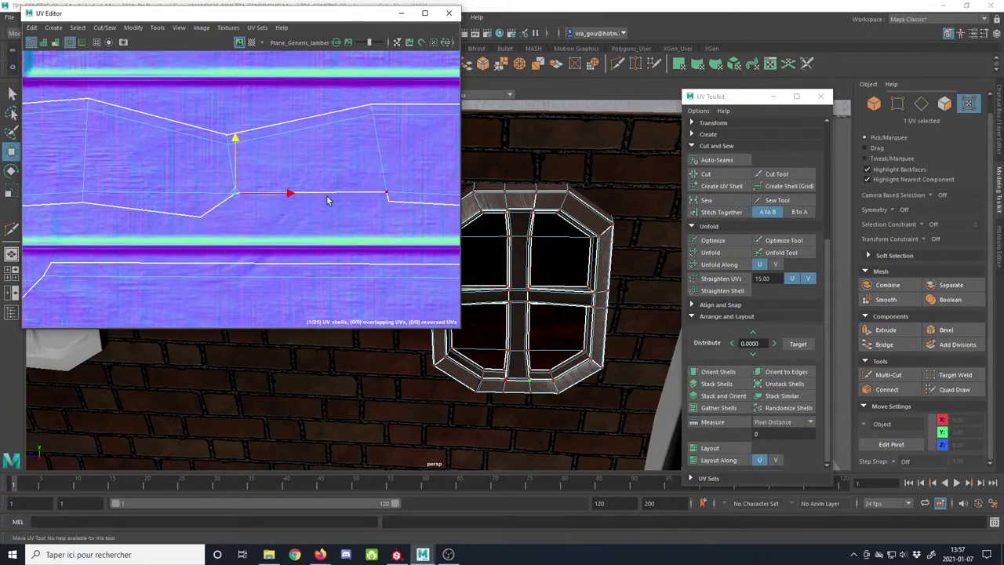
Step: Undo the UV move and the sewing so the two lower rim shells are separate again with nothing selected
key(ctrl+z)
key(ctrl+z)
key(ctrl+z)
key(ctrl+z)
key(ctrl+z)
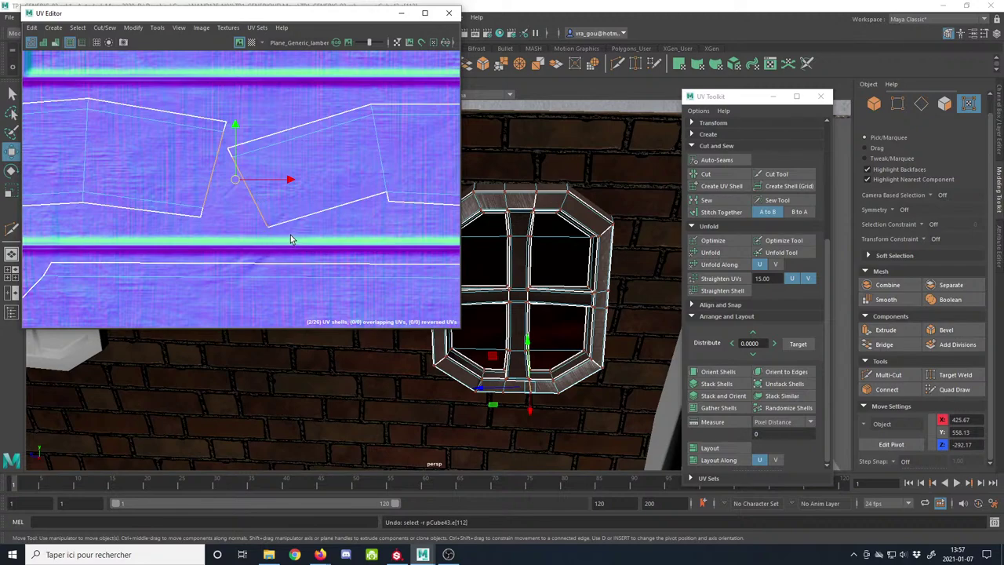
key(ctrl+z)
key(ctrl+z)
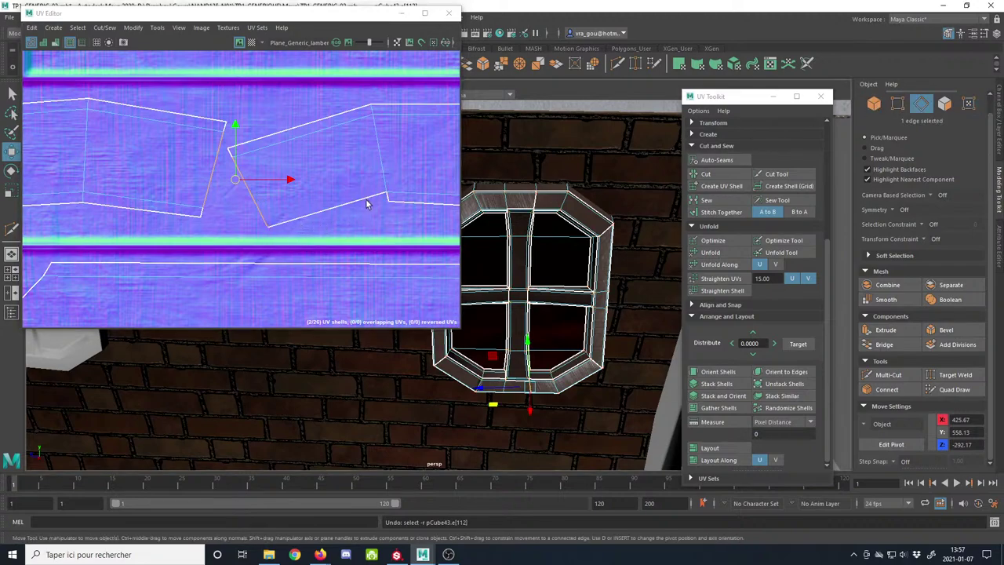
key(ctrl+z)
Step: Examine the UV seams where the vertical mullion meets the frame's lower and upper rim in the 3D view
alt+right_drag(521, 280, 582, 380)
scroll(582, 381, up, 6)
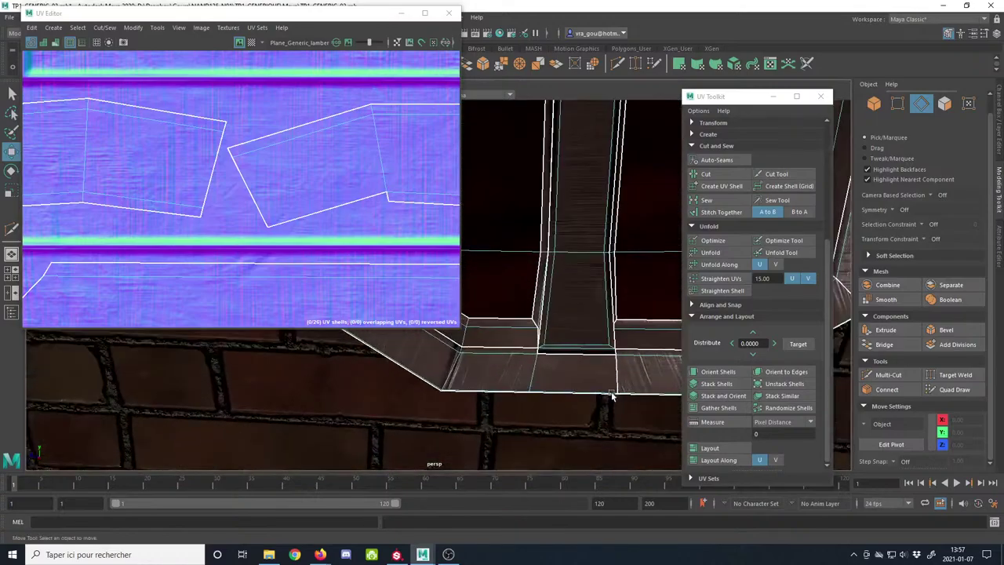
alt+drag(549, 336, 568, 356)
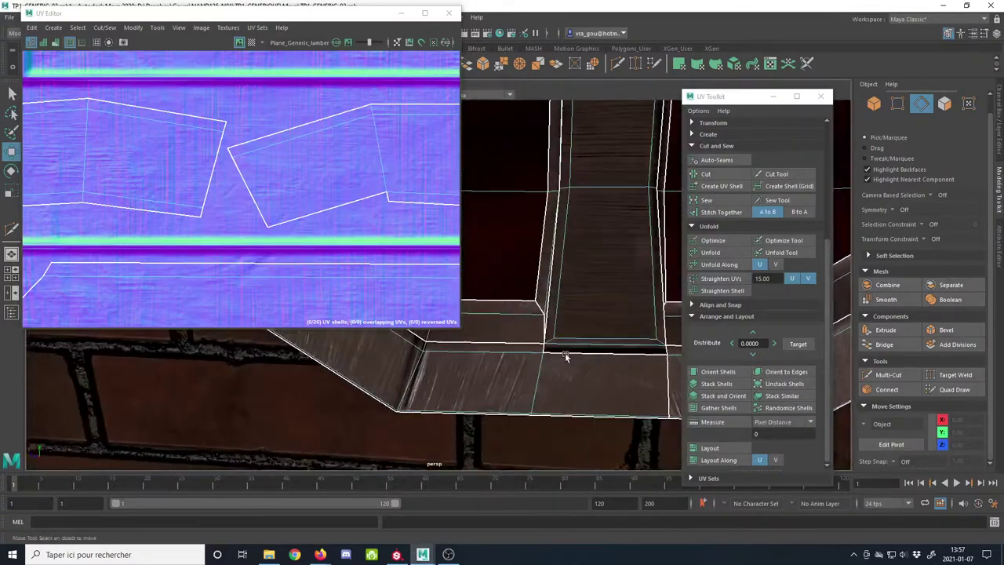
alt+middle_drag(567, 356, 526, 390)
alt+middle_drag(493, 240, 484, 362)
alt+drag(483, 362, 569, 330)
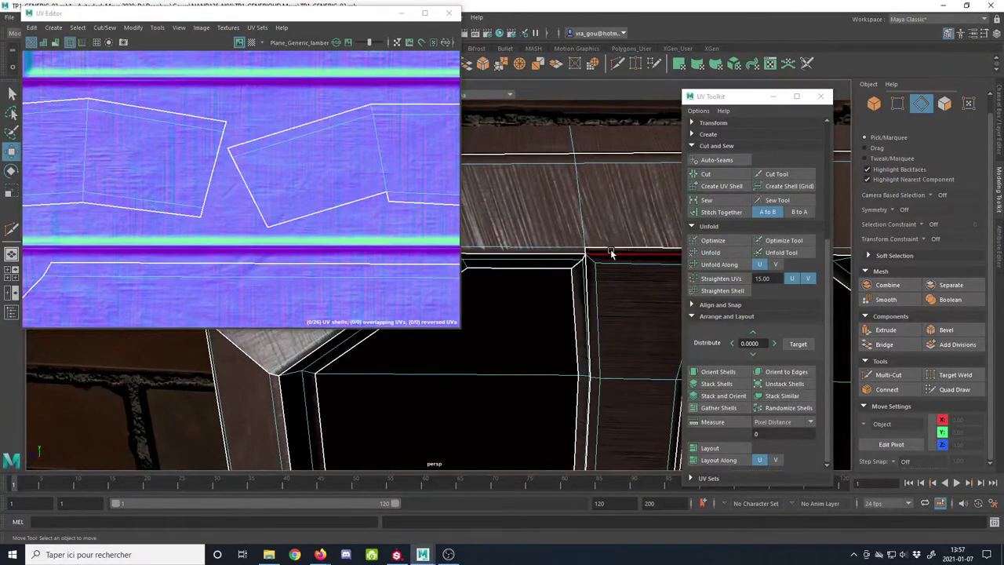
alt+middle_drag(610, 383, 576, 313)
alt+right_drag(576, 314, 538, 293)
alt+drag(538, 294, 560, 291)
alt+right_drag(594, 296, 503, 325)
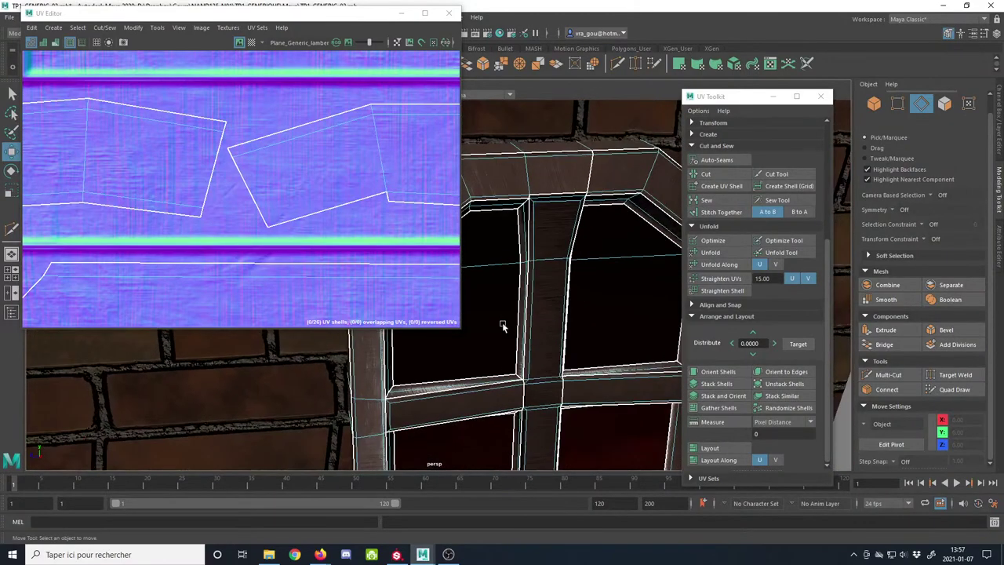
alt+drag(503, 327, 238, 222)
alt+drag(529, 326, 562, 336)
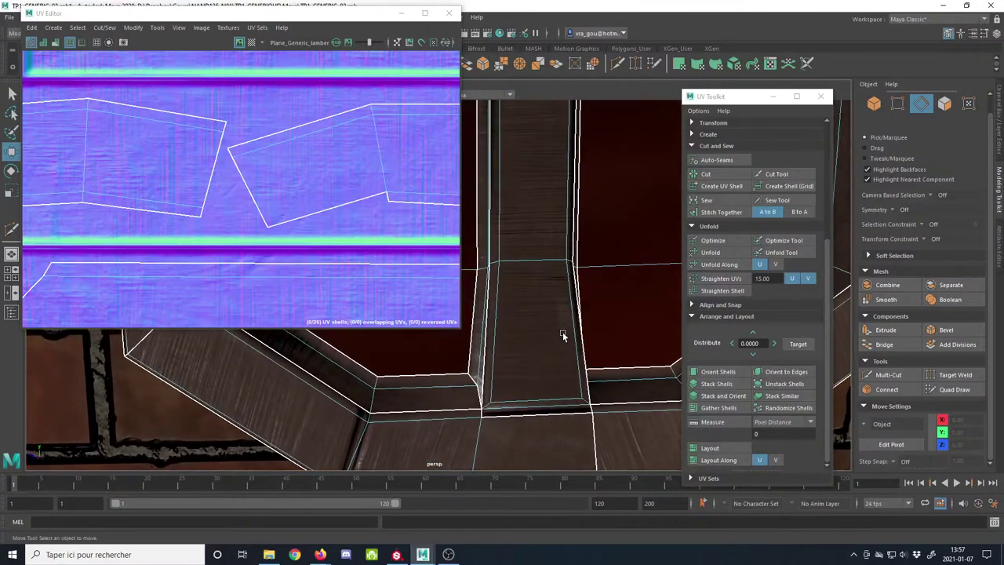
Step: Stitch the two lower rim UV shells together along their shared edges beside the mullion
alt+right_drag(362, 249, 200, 226)
alt+middle_drag(294, 228, 218, 233)
alt+drag(618, 267, 551, 292)
click(182, 182)
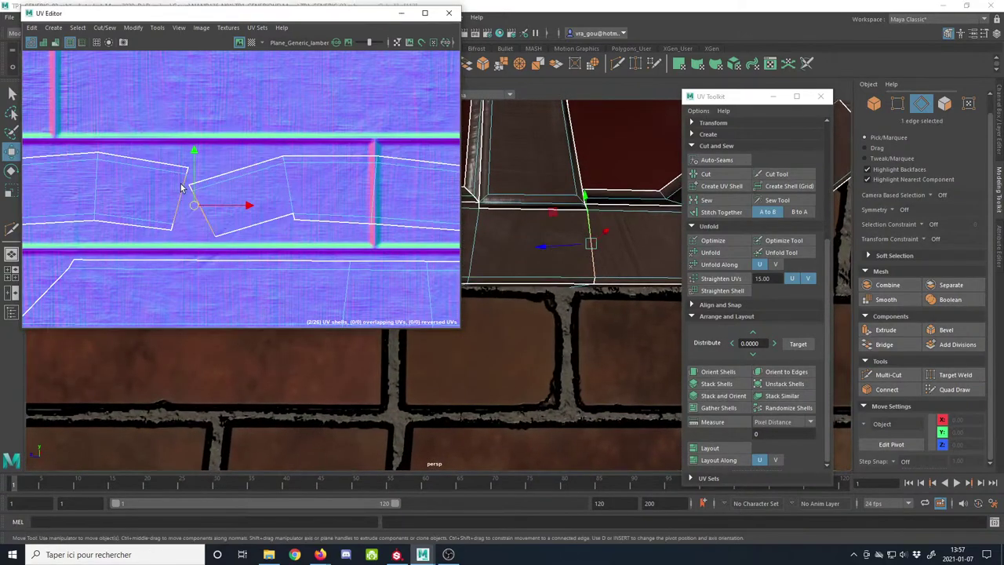
click(161, 195)
alt+middle_drag(140, 163, 175, 202)
scroll(189, 221, up, 4)
click(236, 269)
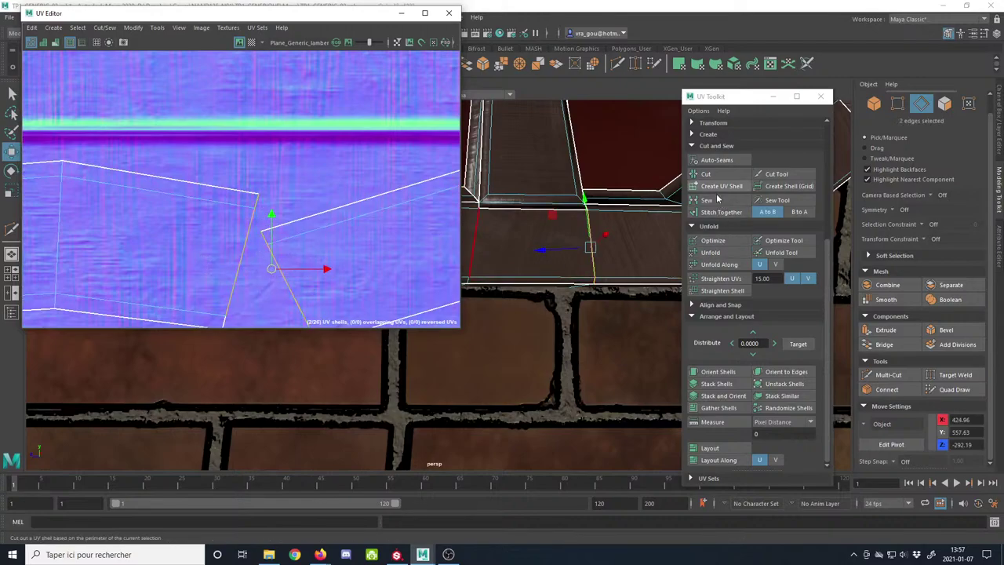
click(721, 212)
scroll(325, 231, down, 5)
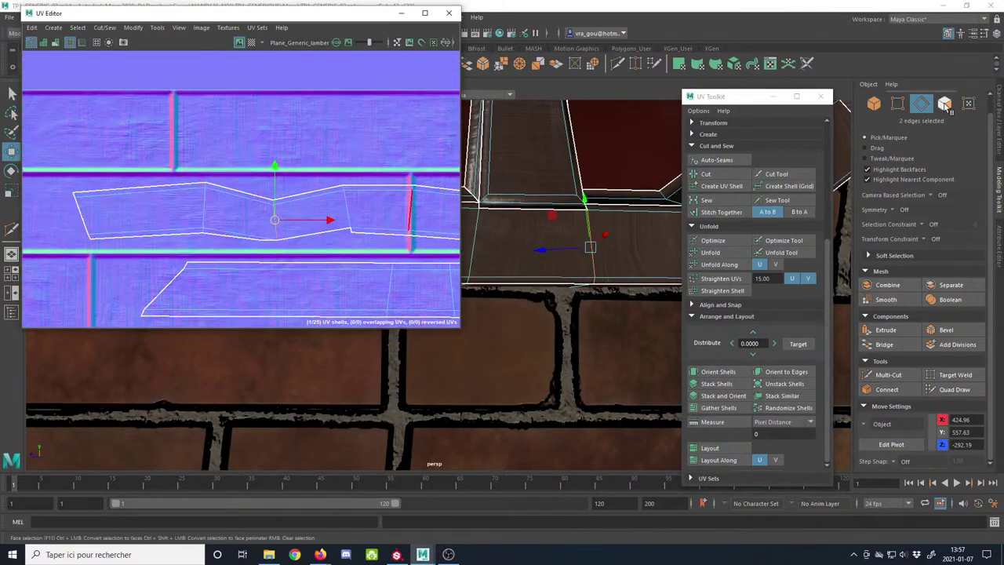
Step: Try straightening the joined lower rim shell by raising the UV columns around the joint and lowering its inner corner UV
click(969, 104)
drag(253, 185, 268, 164)
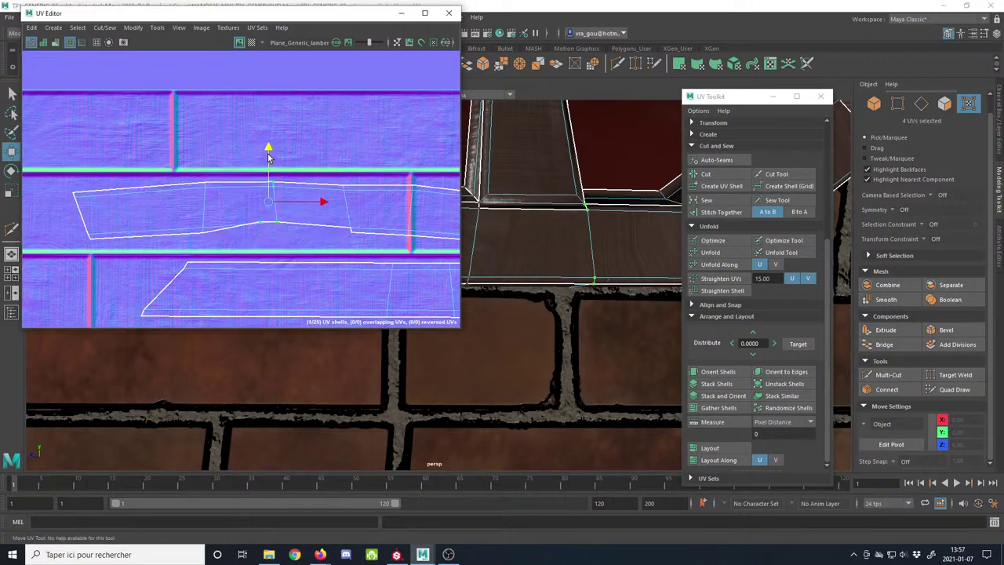
drag(336, 179, 364, 249)
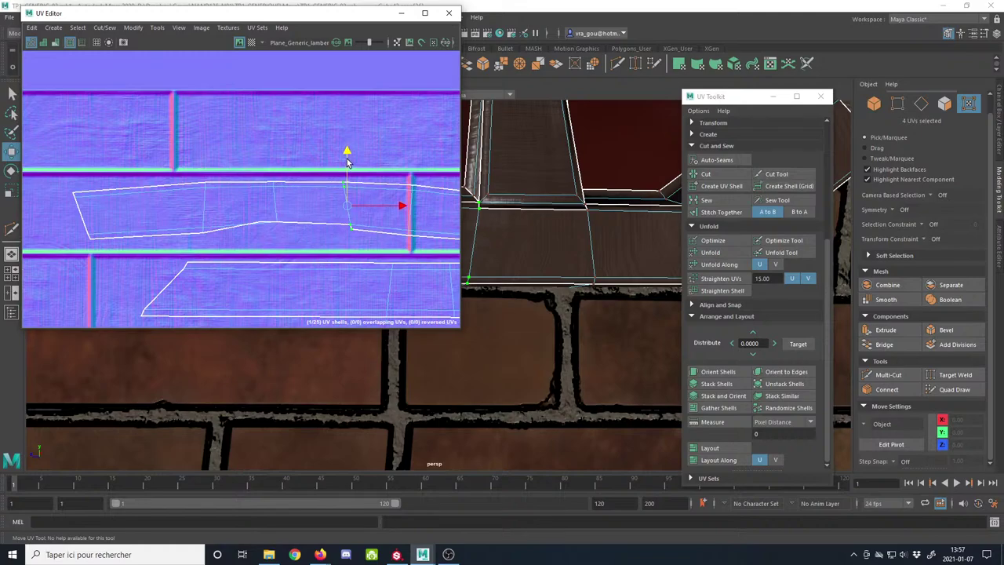
mouse_move(589, 240)
alt+mouse_down()
mouse_move(619, 242)
mouse_move(580, 235)
alt+mouse_up()
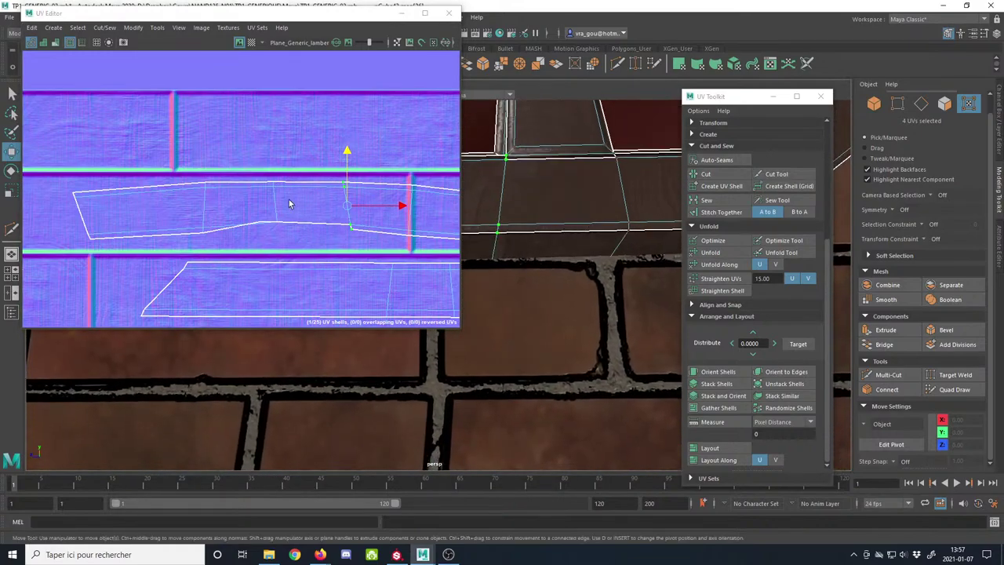
click(260, 223)
scroll(263, 224, up, 5)
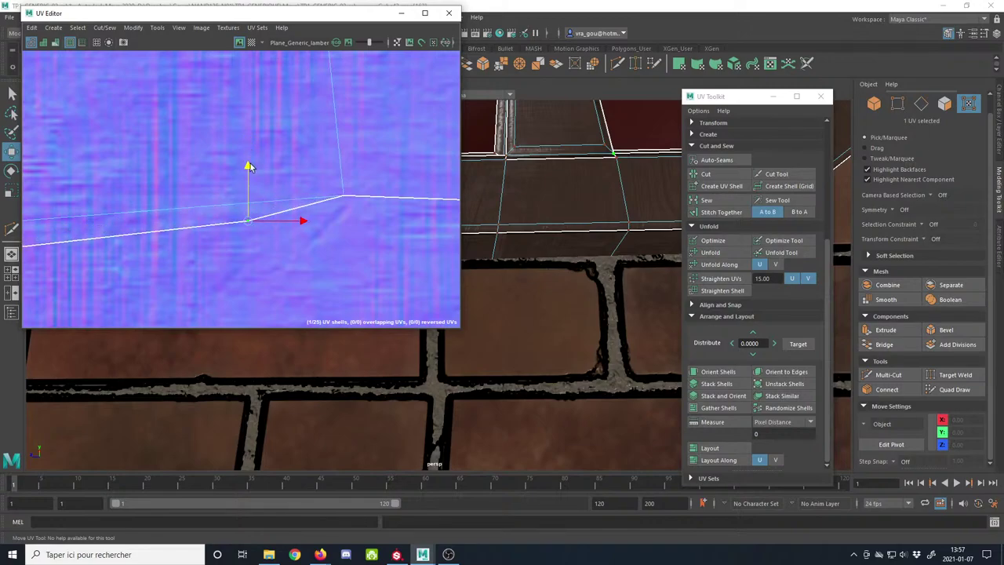
scroll(249, 167, down, 3)
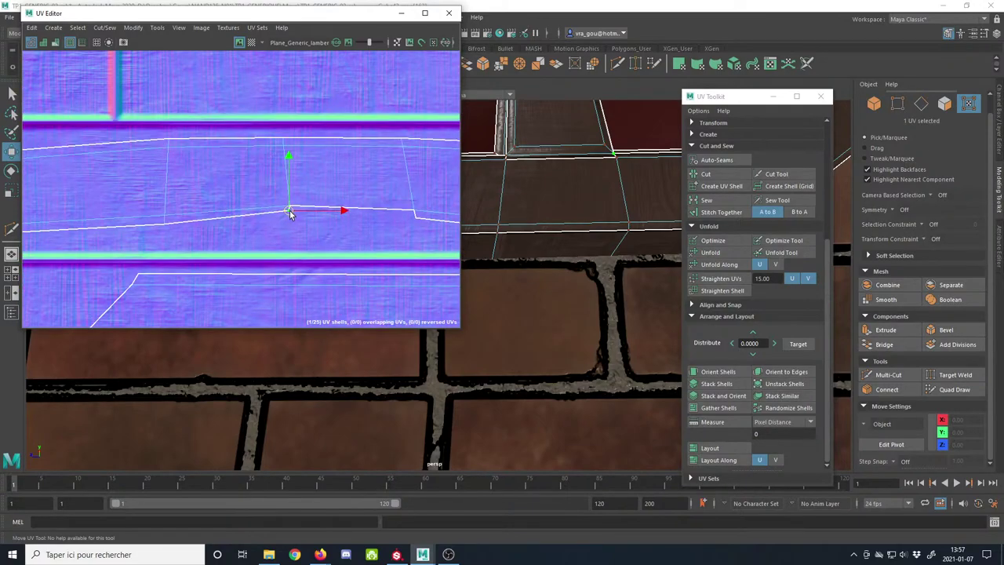
alt+drag(515, 259, 505, 277)
alt+middle_drag(411, 254, 317, 259)
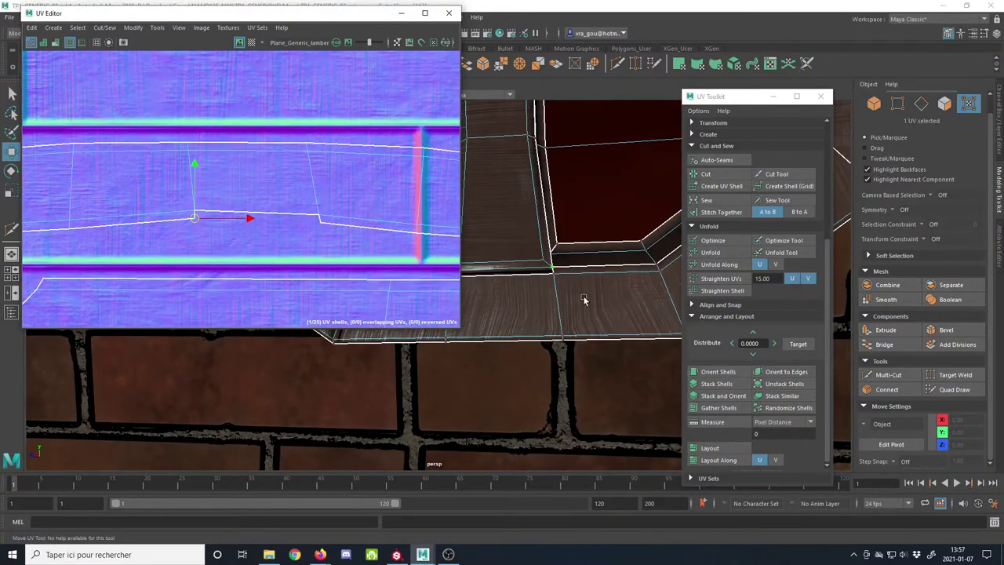
Step: Check the joined shell's distortion with the checker map, and return to the normal map texture display
alt+middle_drag(396, 214, 313, 216)
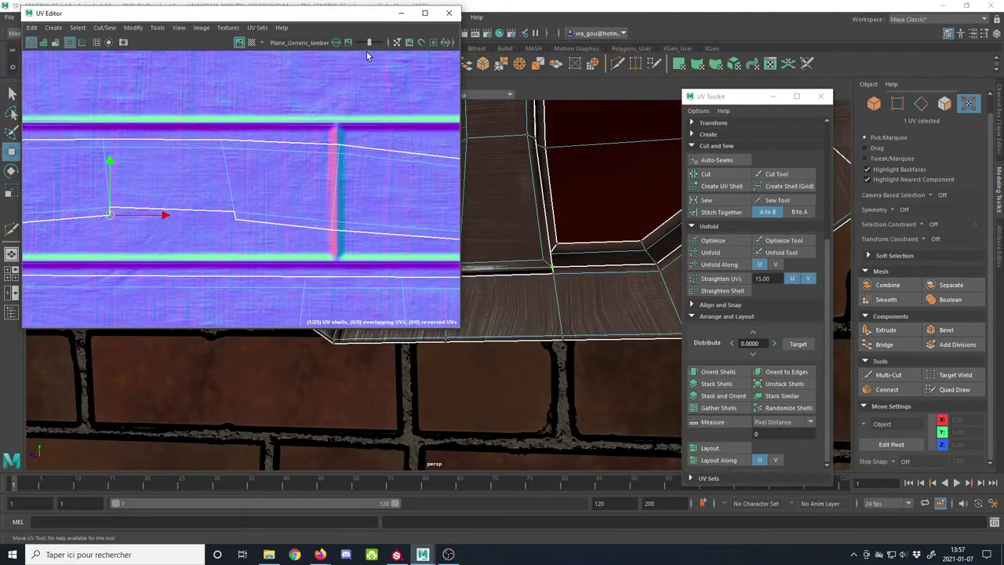
click(251, 42)
alt+middle_drag(266, 193, 280, 195)
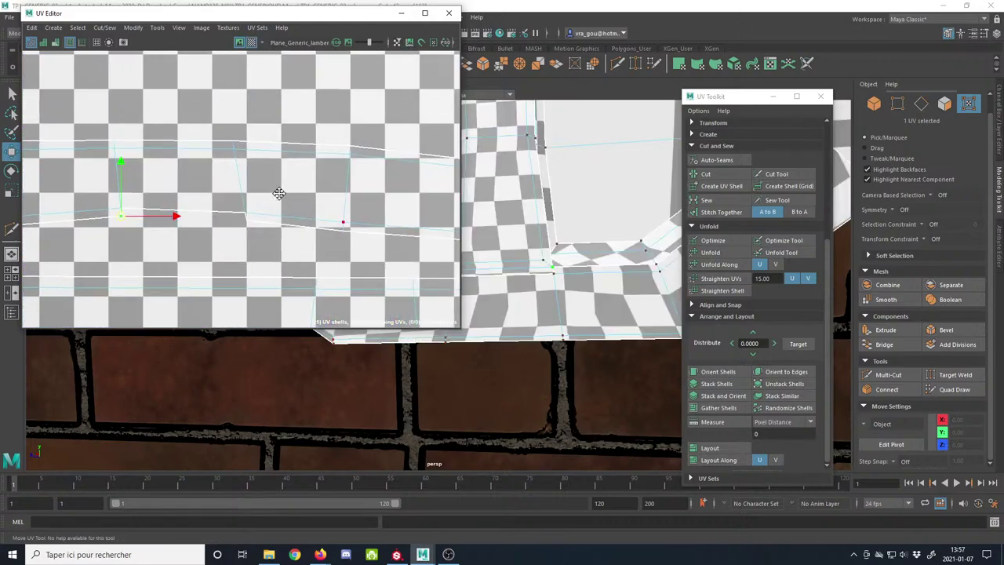
click(251, 42)
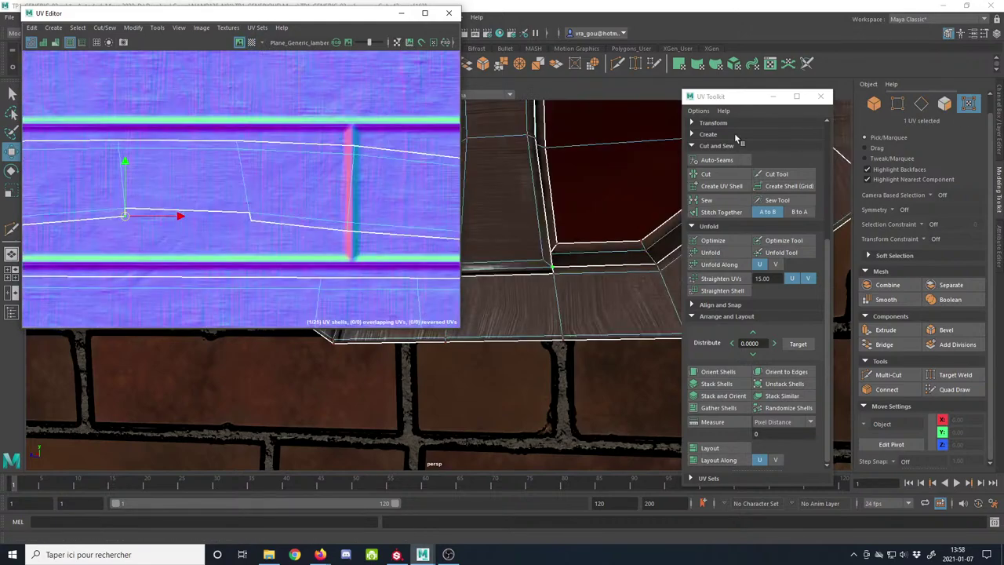
Step: Try optimizing only the middle UVs of the joined lower rim shell
key(f)
alt+middle_drag(134, 153, 118, 118)
drag(119, 117, 270, 214)
alt+middle_drag(204, 196, 262, 197)
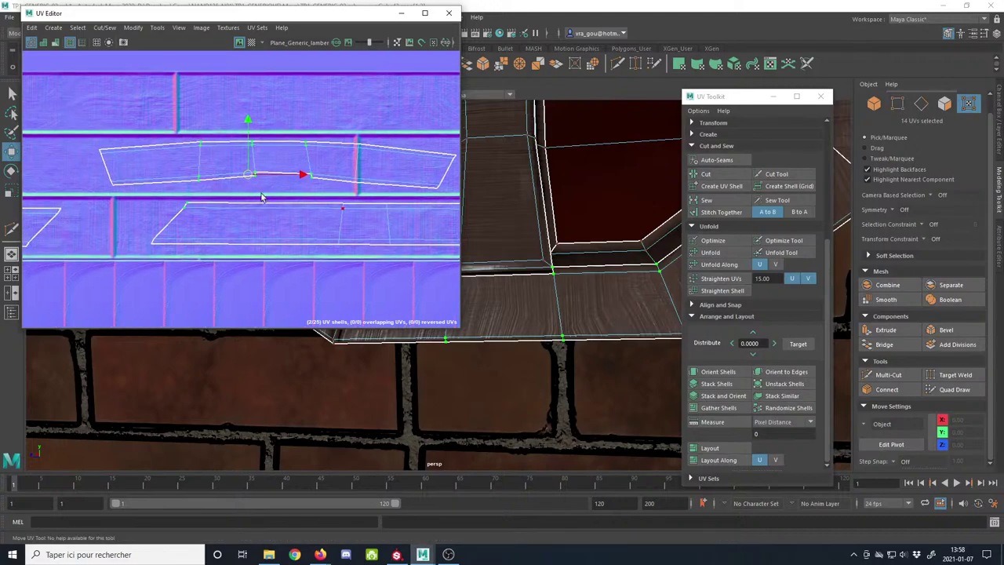
click(713, 240)
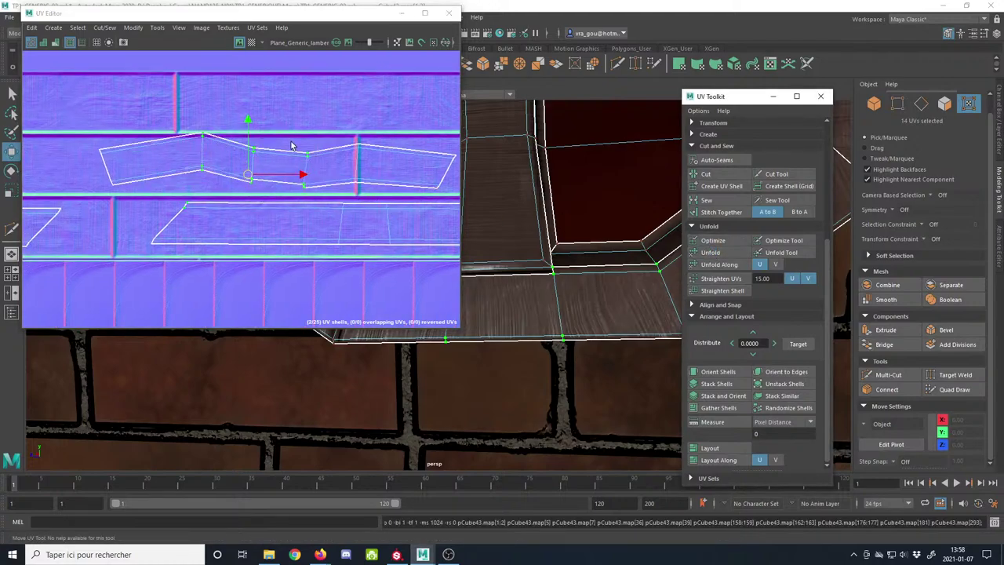
Step: Unfold all UVs of the joined lower rim shell and move the shell onto the uppermost wood plank
alt+right_drag(301, 194, 287, 144)
drag(126, 116, 443, 198)
click(718, 265)
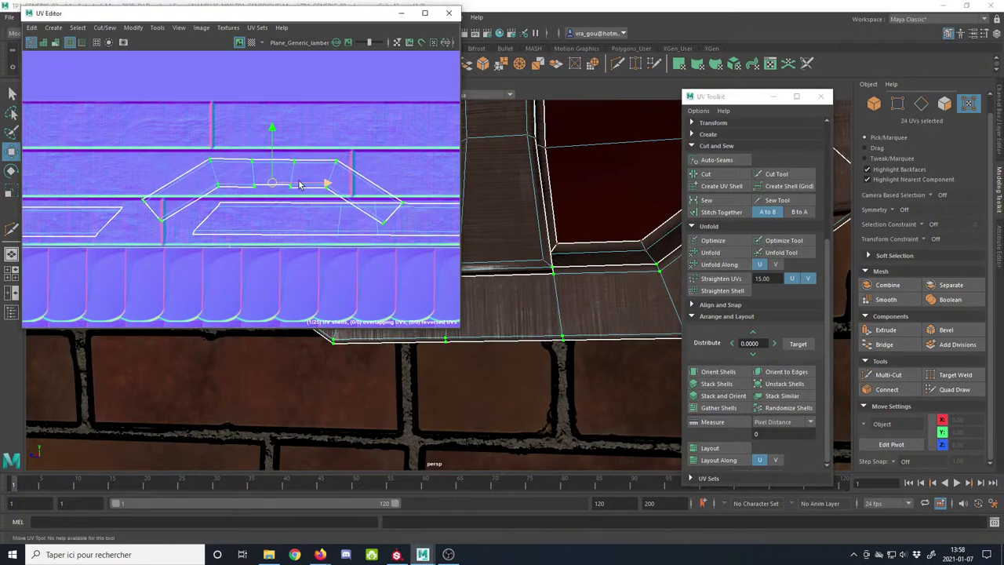
drag(264, 183, 348, 133)
alt+middle_drag(350, 136, 251, 166)
drag(251, 166, 311, 166)
Step: Raise both end sections of the lower rim shell to fit inside the plank, nudging the whole shell and its ends vertically
drag(160, 149, 220, 226)
shift+drag(404, 165, 439, 223)
drag(312, 137, 314, 111)
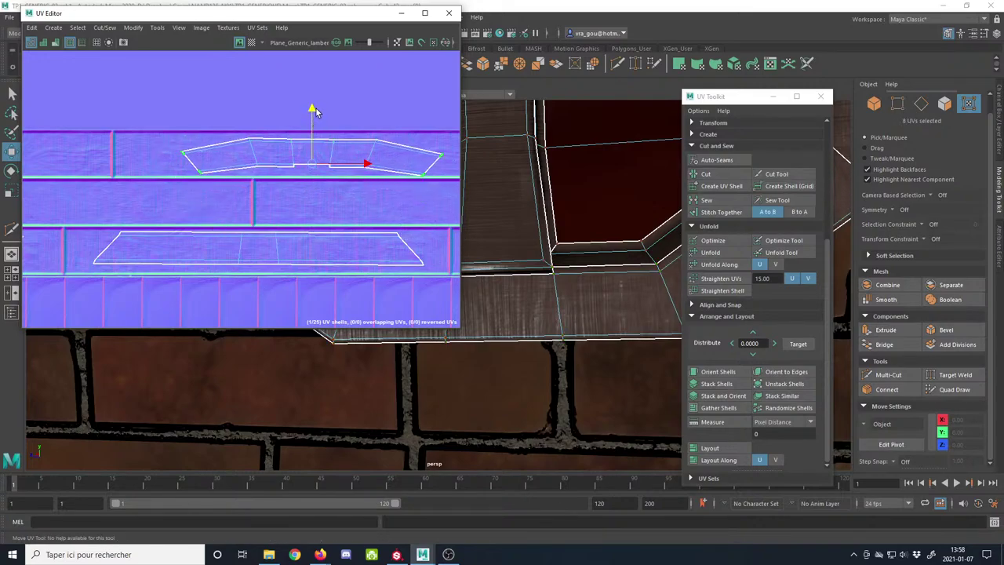
drag(153, 115, 449, 210)
drag(314, 110, 313, 106)
drag(156, 126, 209, 184)
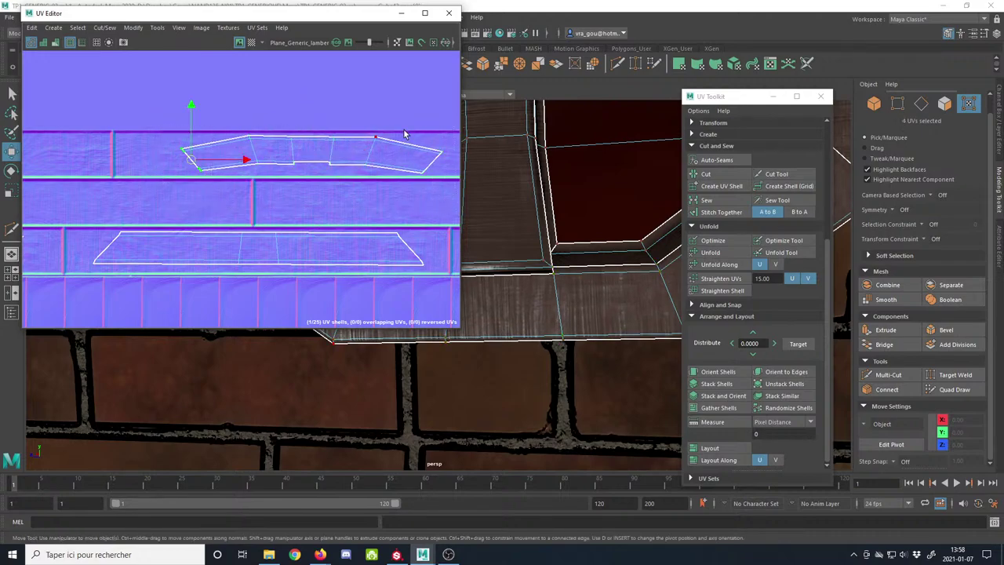
shift+drag(404, 132, 464, 204)
drag(312, 107, 314, 111)
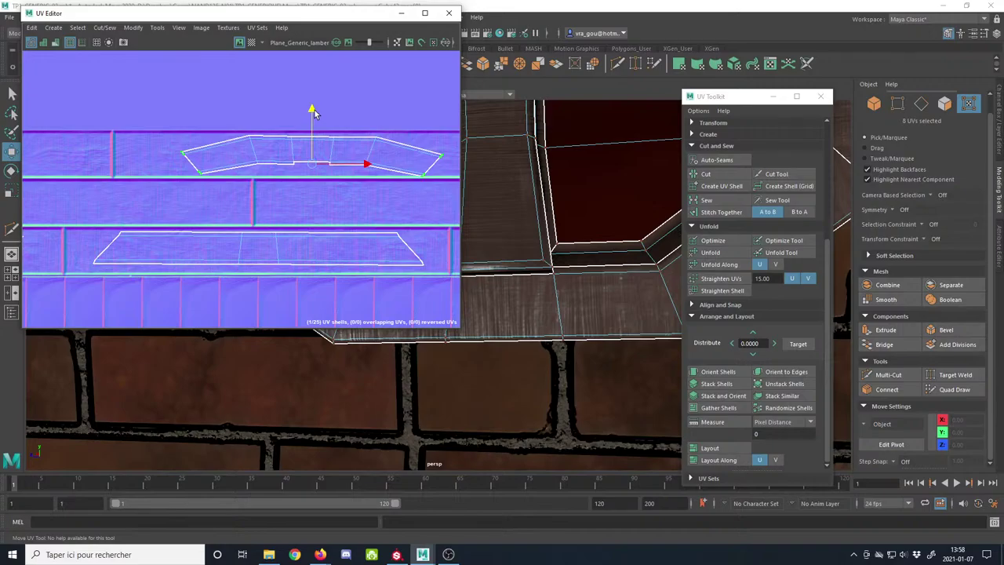
Step: Stitch the two upper rim UV shells together along the two shared edges beside the vertical mullion
alt+middle_drag(533, 251, 552, 251)
alt+right_drag(553, 251, 502, 183)
alt+middle_drag(502, 183, 572, 296)
alt+middle_drag(518, 142, 568, 289)
key(F10)
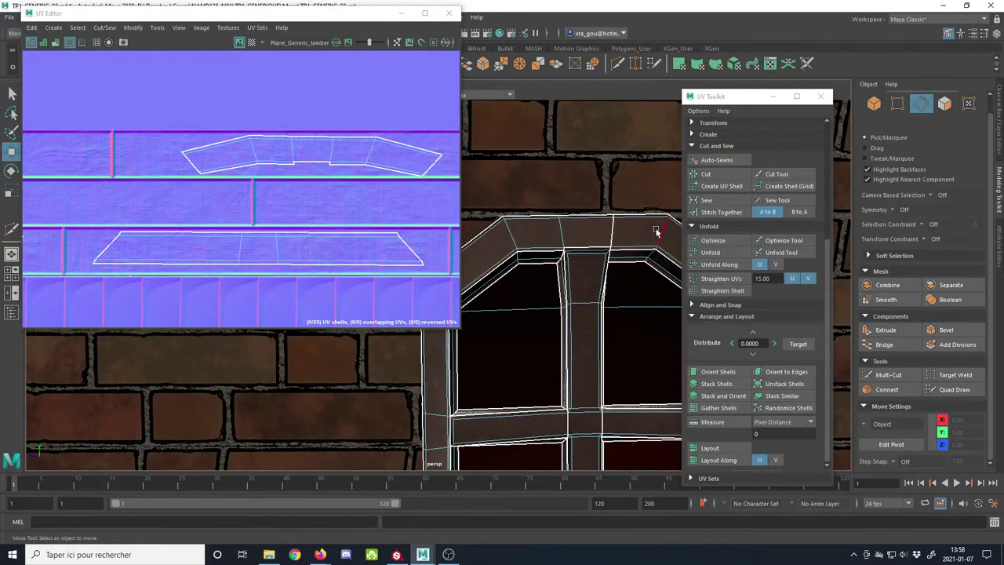
click(613, 230)
scroll(542, 329, up, 5)
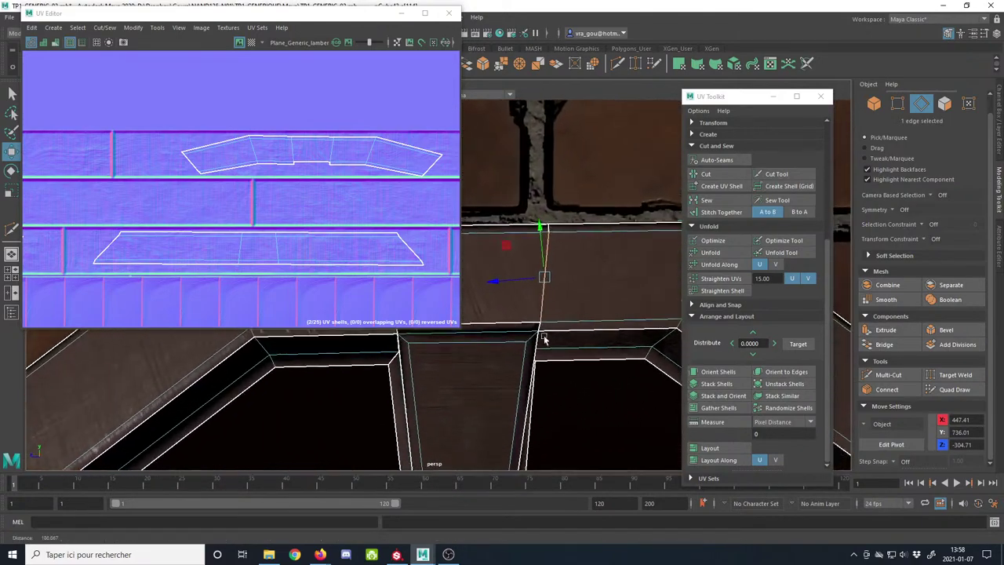
alt+middle_drag(577, 272, 571, 358)
shift+click(565, 303)
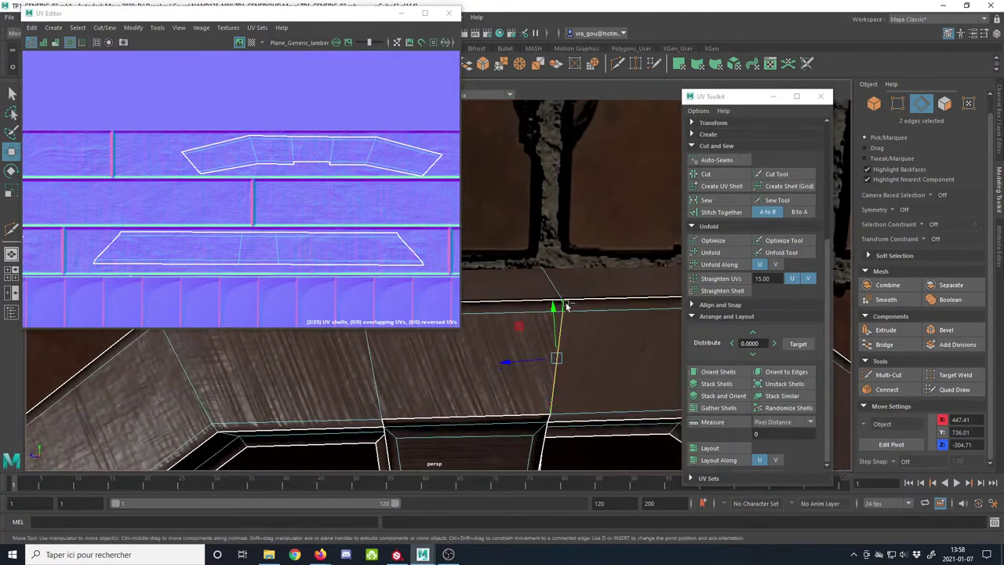
alt+right_drag(312, 250, 115, 184)
alt+middle_drag(115, 183, 164, 212)
key(f)
alt+right_drag(259, 294, 132, 181)
alt+middle_drag(132, 181, 181, 210)
click(721, 212)
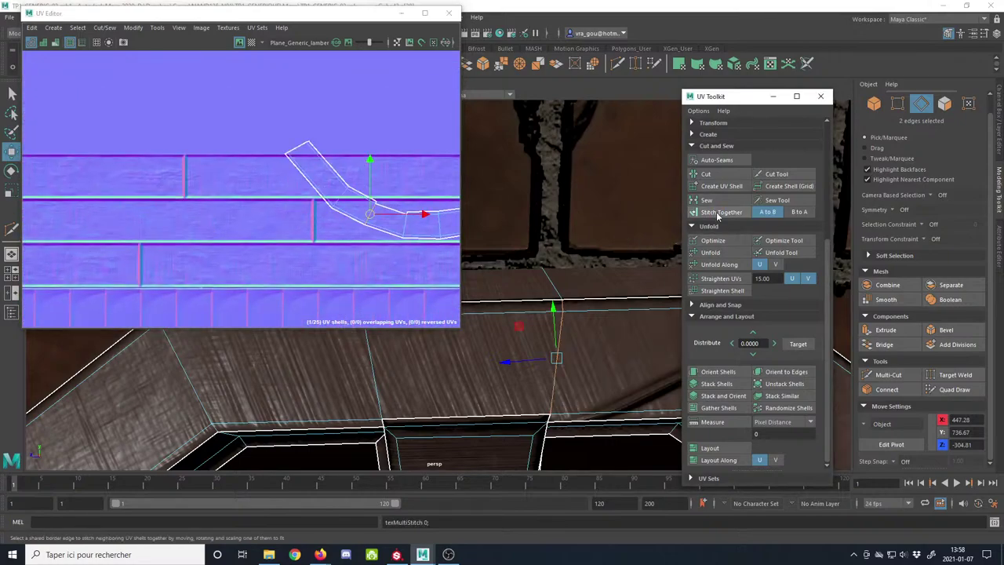
Step: Rotate the joined upper rim shell until its middle section is horizontal, and place it over the uppermost wood plank
alt+middle_drag(380, 222, 215, 225)
click(969, 104)
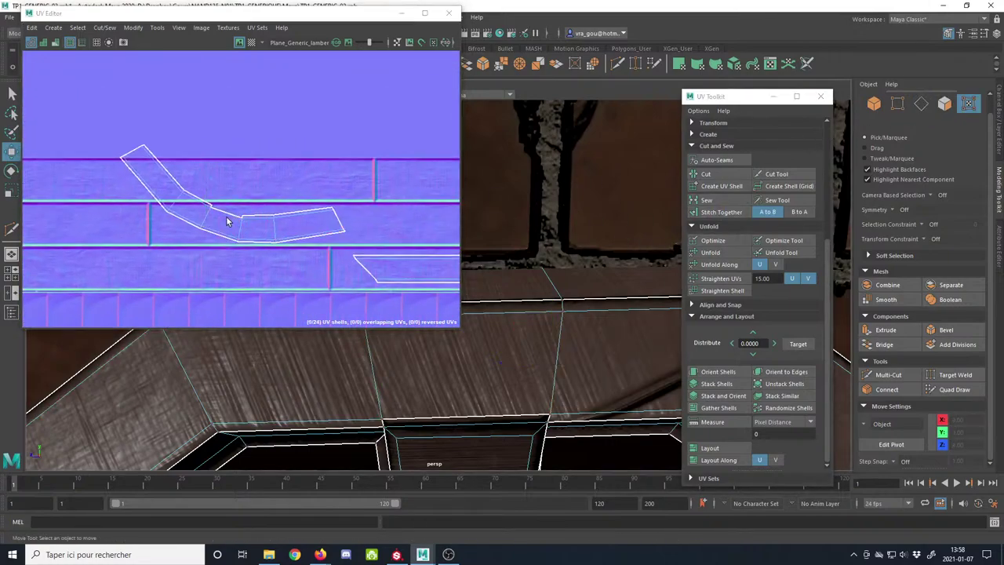
double_click(240, 221)
drag(227, 193, 221, 147)
key(e)
drag(271, 128, 252, 114)
key(w)
drag(226, 147, 228, 157)
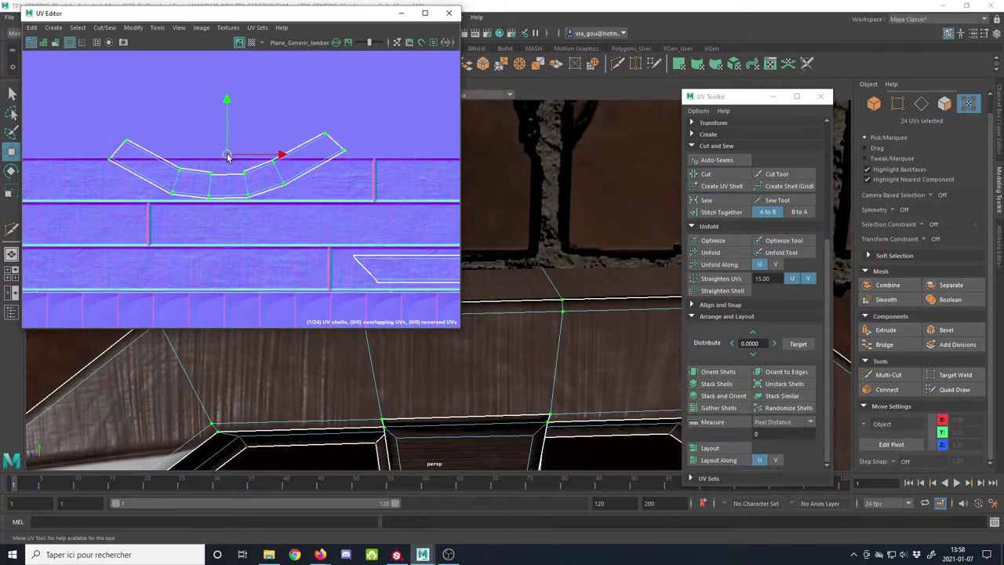
Step: Lower both end sections of the upper rim shell onto the plank, and lower the UV column at the right-hand bend
drag(295, 114, 367, 166)
shift+drag(103, 127, 144, 188)
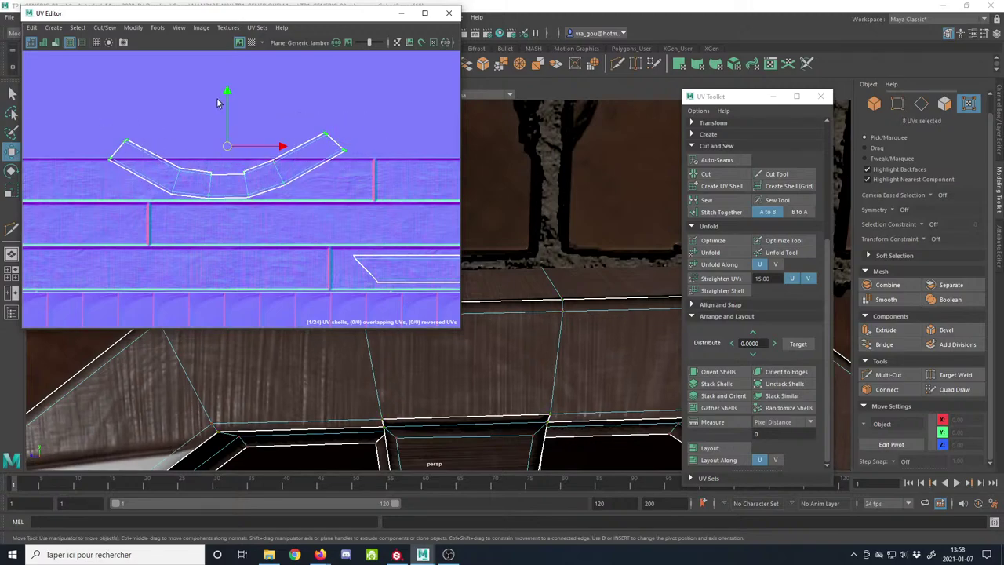
drag(228, 93, 233, 124)
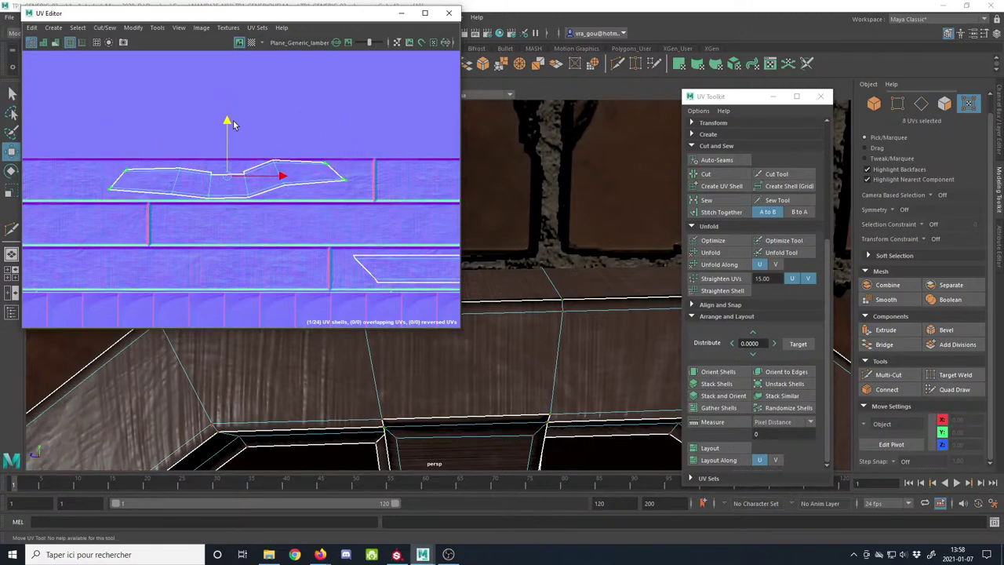
drag(266, 157, 276, 200)
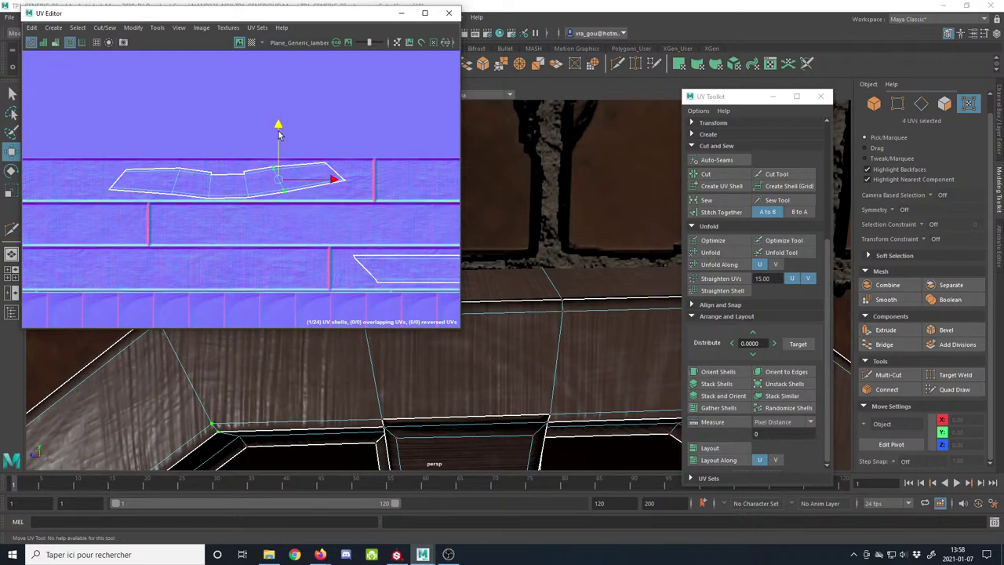
scroll(310, 186, down, 1)
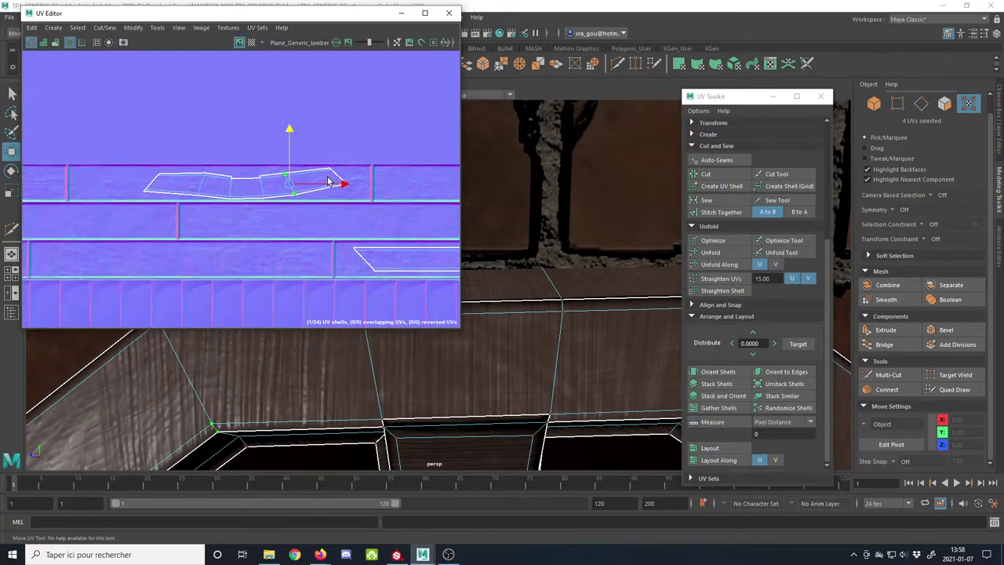
Step: Fine-tune the lower corner UVs at the right-hand end of the upper rim shell within the plank
scroll(328, 182, up, 4)
click(335, 153)
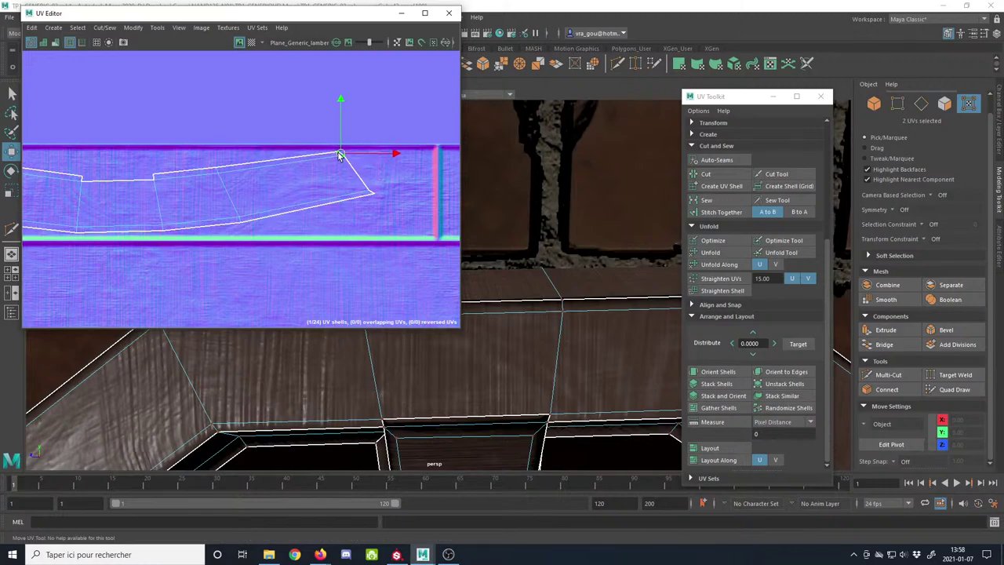
click(375, 196)
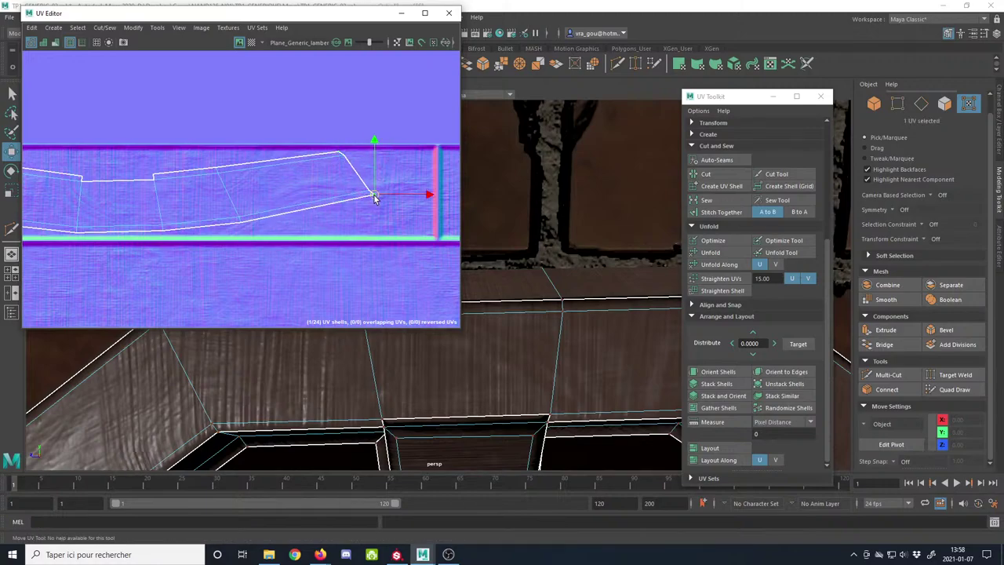
drag(400, 180, 352, 227)
drag(371, 193, 369, 199)
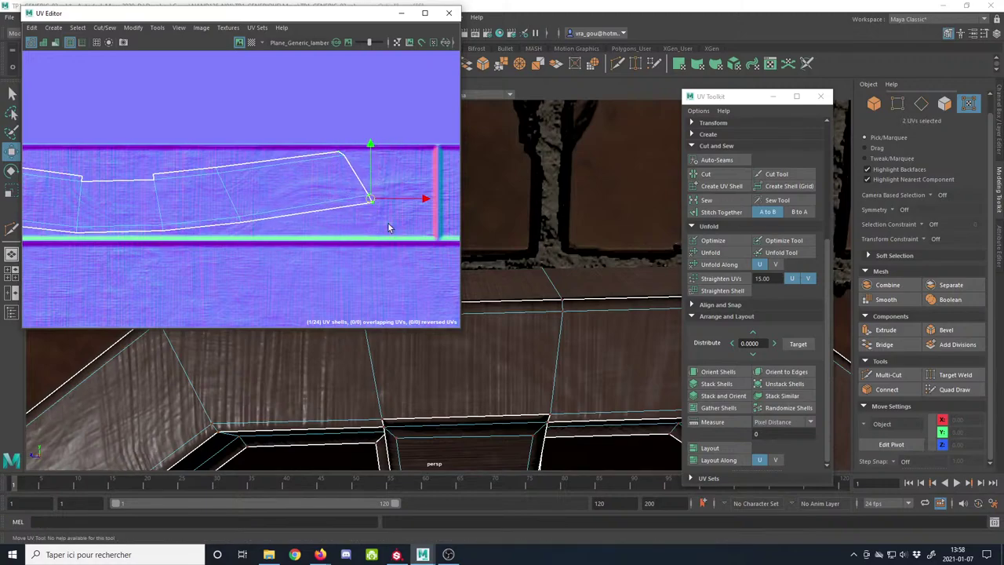
alt+right_drag(558, 344, 452, 286)
mouse_move(371, 198)
mouse_down()
mouse_move(379, 200)
mouse_move(373, 195)
mouse_up()
Step: Close the UV Editor, return to object selection mode and deselect the window frame
alt+drag(351, 372, 319, 399)
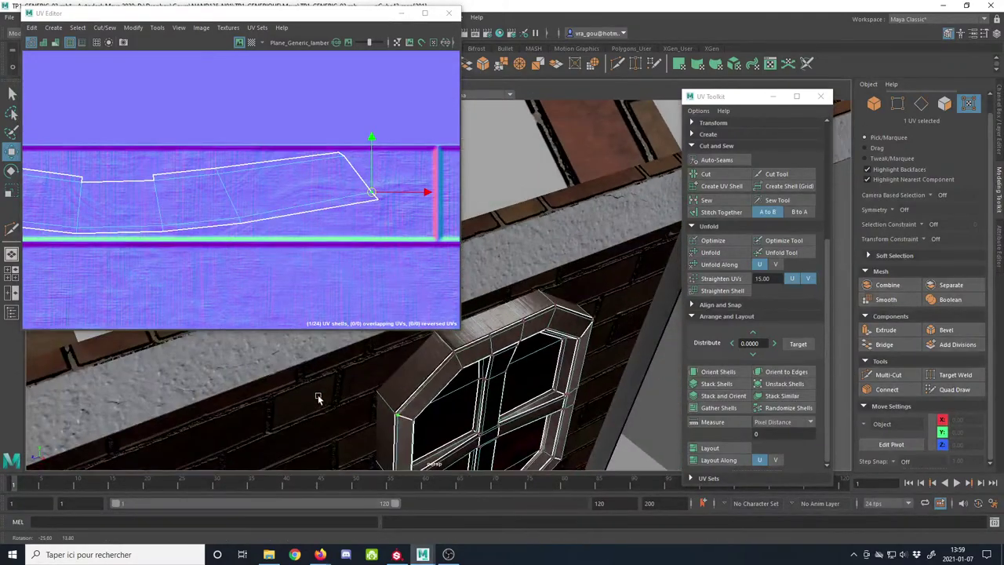
click(449, 13)
click(874, 103)
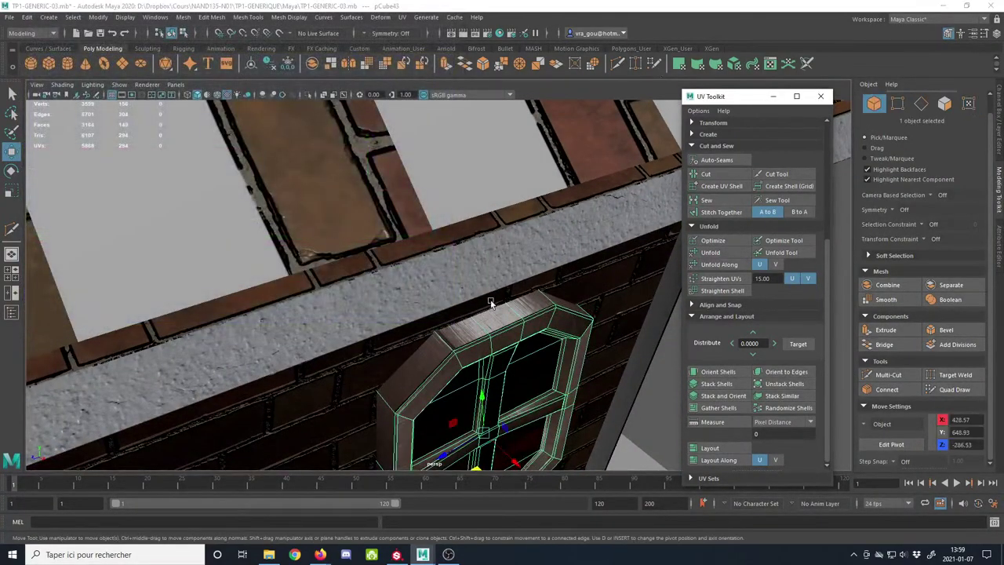
alt+right_drag(494, 303, 375, 269)
alt+drag(374, 269, 388, 235)
click(586, 339)
Step: Examine the textured octagonal window frame up close from several angles, and view the whole house
alt+right_drag(586, 339, 698, 408)
alt+middle_drag(698, 408, 482, 316)
alt+drag(483, 315, 383, 339)
alt+right_drag(382, 340, 466, 321)
alt+middle_drag(466, 320, 467, 259)
alt+right_drag(467, 259, 181, 229)
alt+drag(287, 254, 325, 272)
alt+right_drag(324, 272, 527, 330)
scroll(522, 343, up, 2)
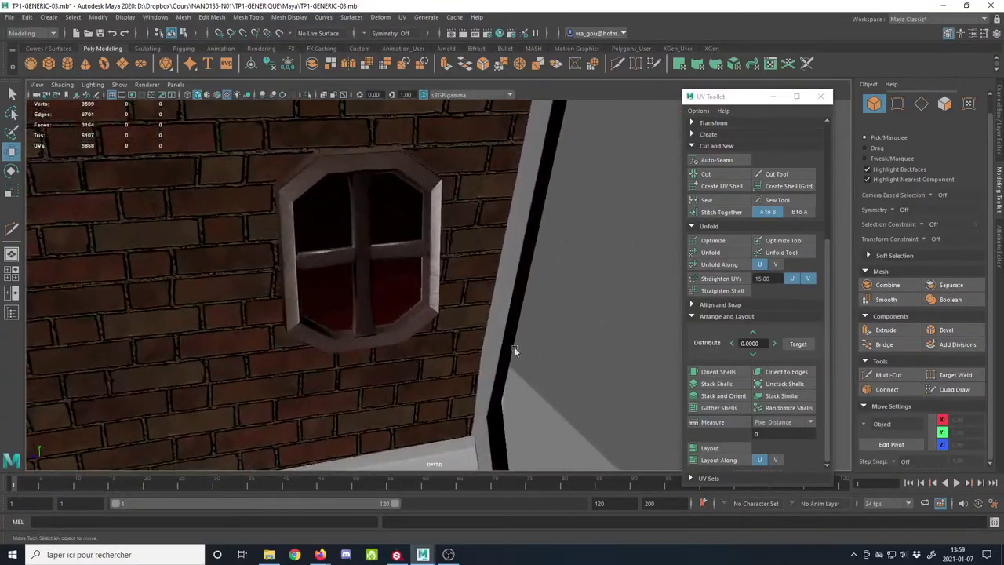
scroll(410, 330, down, 5)
alt+drag(280, 231, 306, 239)
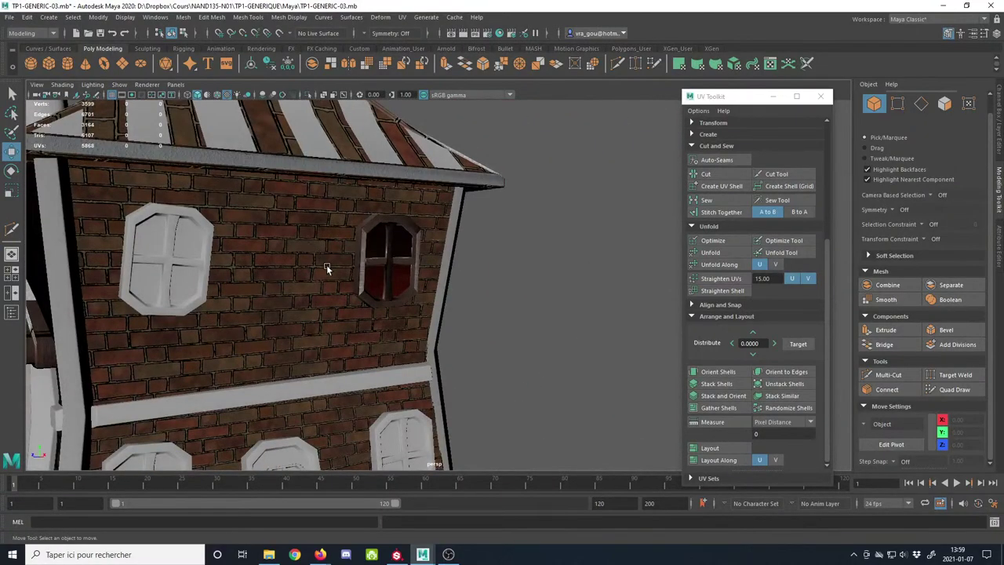
scroll(327, 268, up, 4)
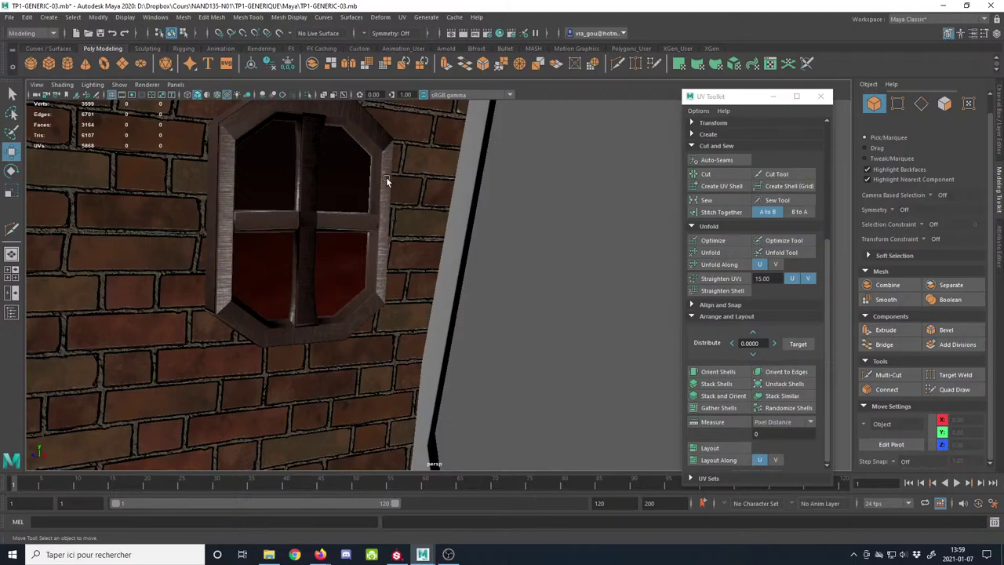
scroll(219, 331, down, 3)
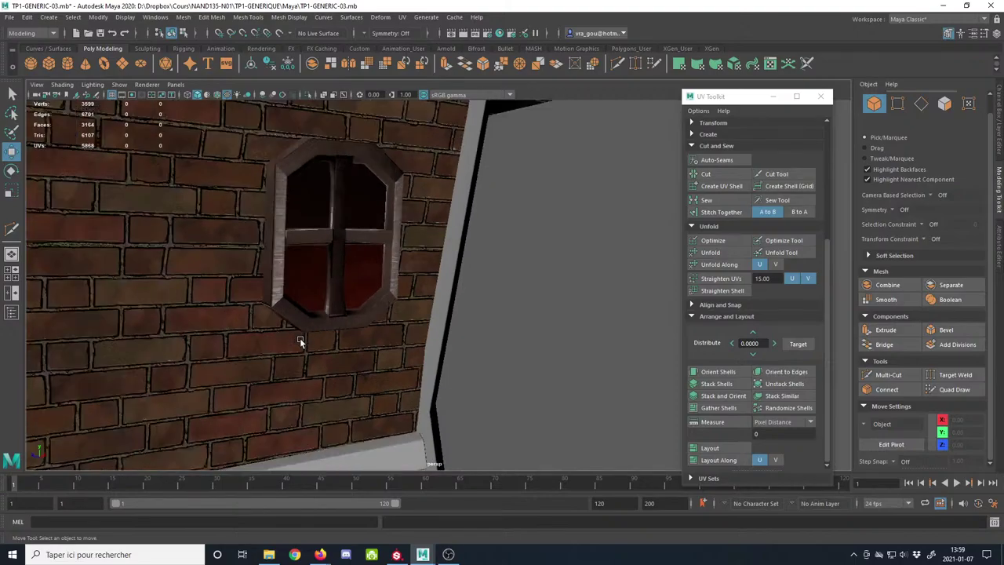
alt+drag(299, 338, 446, 227)
alt+drag(421, 289, 159, 272)
alt+right_drag(160, 271, 274, 297)
alt+drag(273, 297, 236, 310)
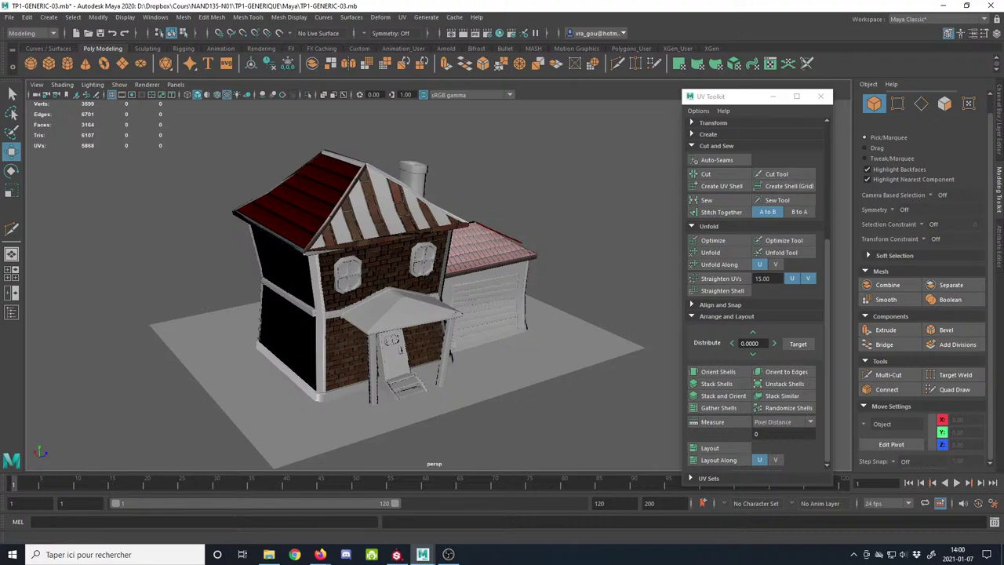
Step: Switch to File Explorer
click(269, 554)
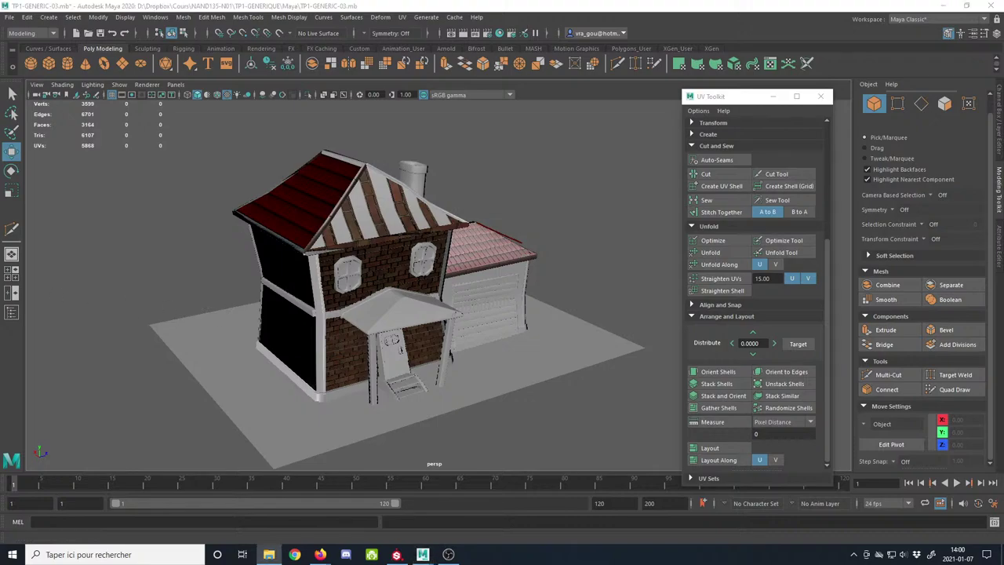